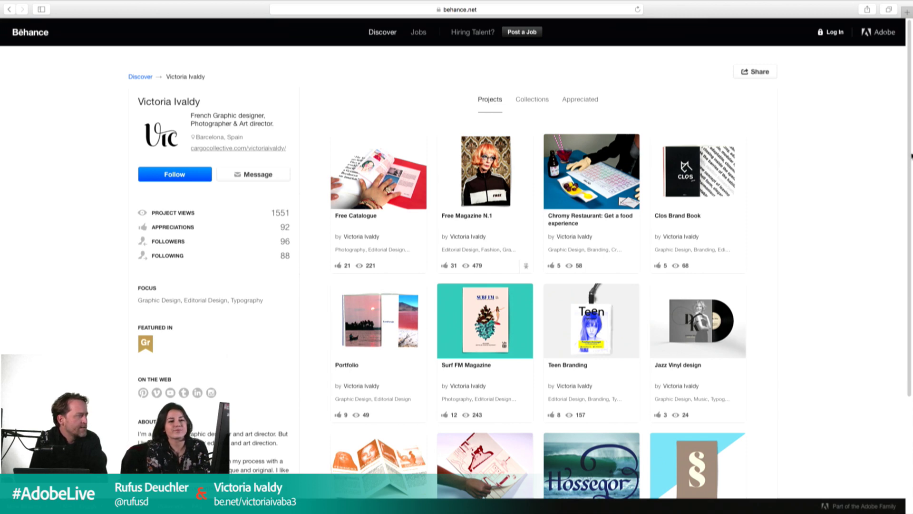
# Step: Open the Chromy Restaurant project from the portfolio, look through its branding images, and close it
pyautogui.scroll(-3, 889, 204)
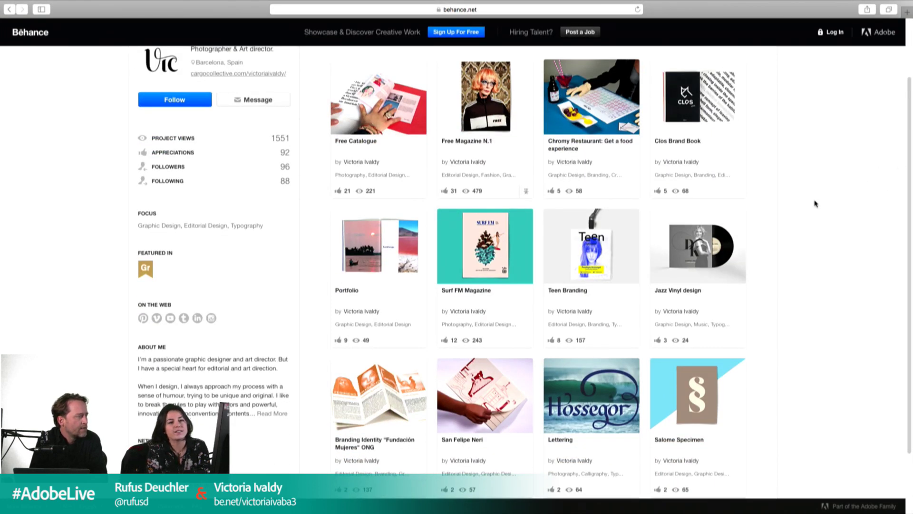
pyautogui.scroll(2, 909, 183)
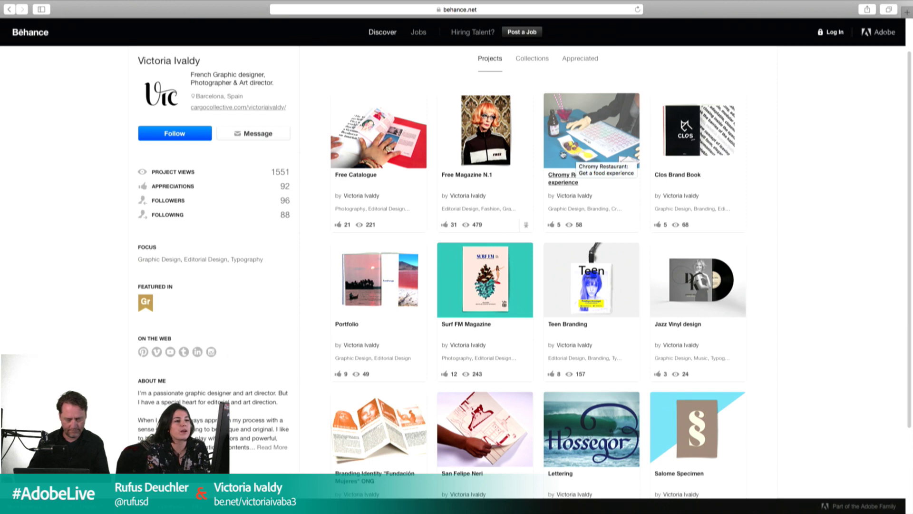
pyautogui.click(594, 228)
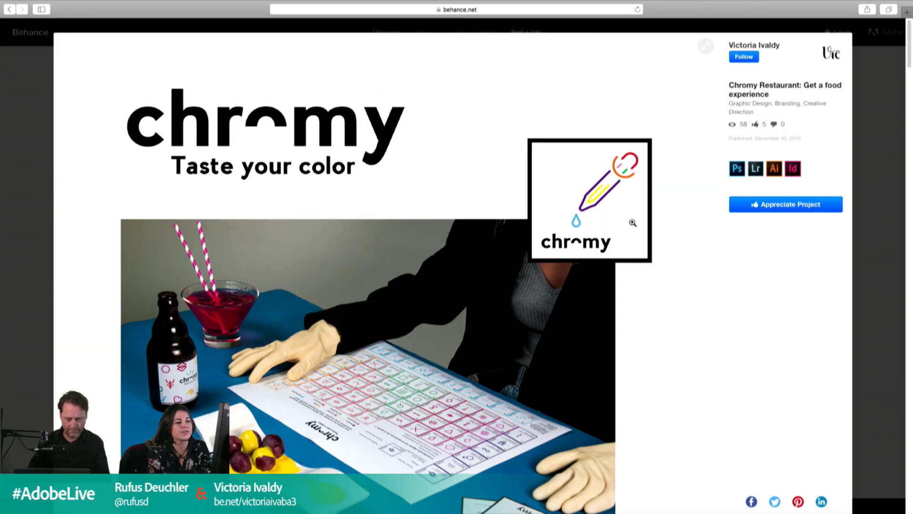
pyautogui.scroll(-7, 633, 222)
pyautogui.scroll(-20, 633, 223)
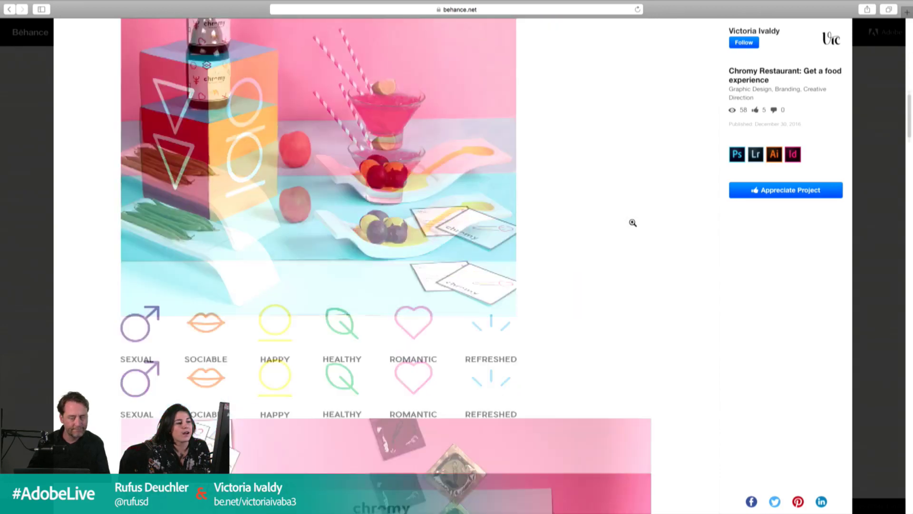
pyautogui.scroll(-20, 633, 222)
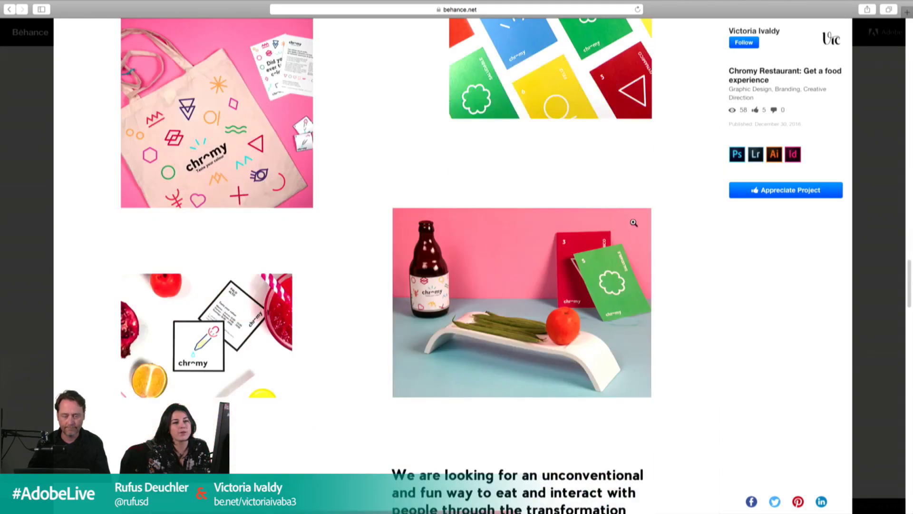
pyautogui.click(869, 202)
# Step: Open the Free Magazine N.1 project and view its cover, description and contents spread
pyautogui.click(482, 164)
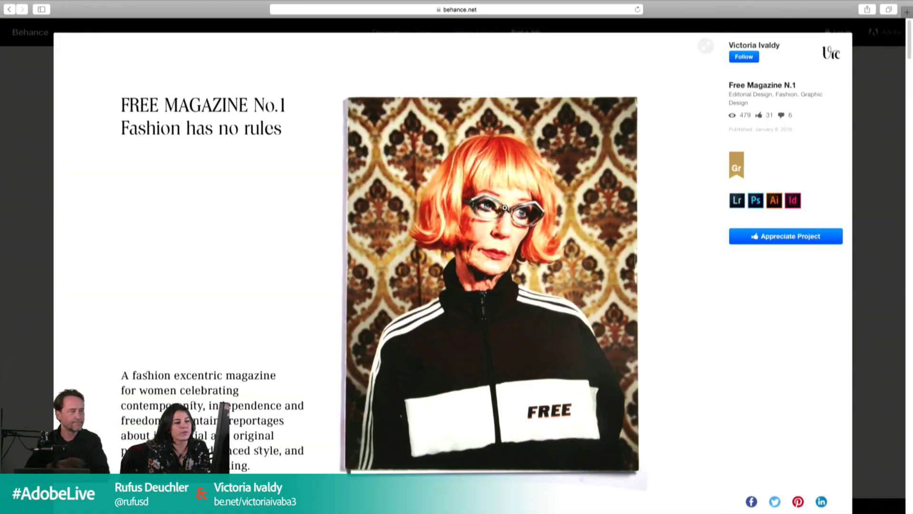
pyautogui.scroll(-2, 505, 207)
pyautogui.scroll(-3, 502, 216)
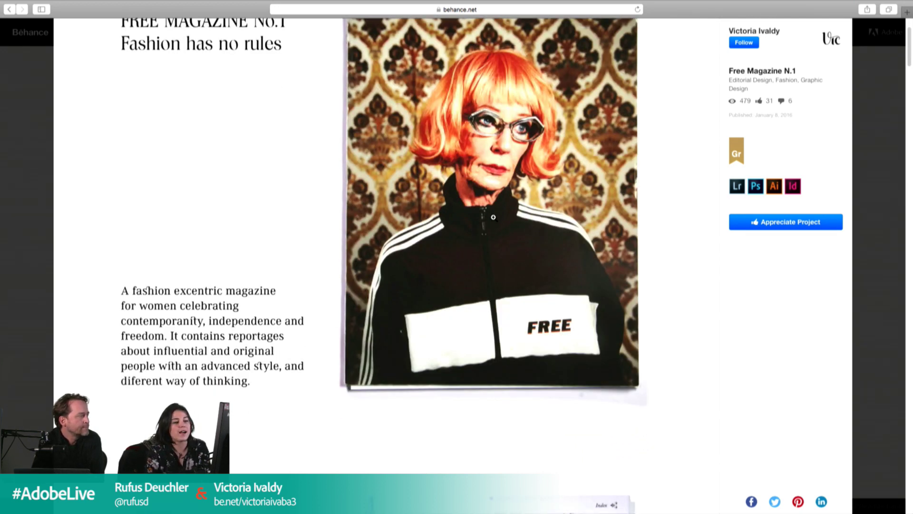
pyautogui.scroll(-1, 493, 217)
pyautogui.scroll(-8, 493, 217)
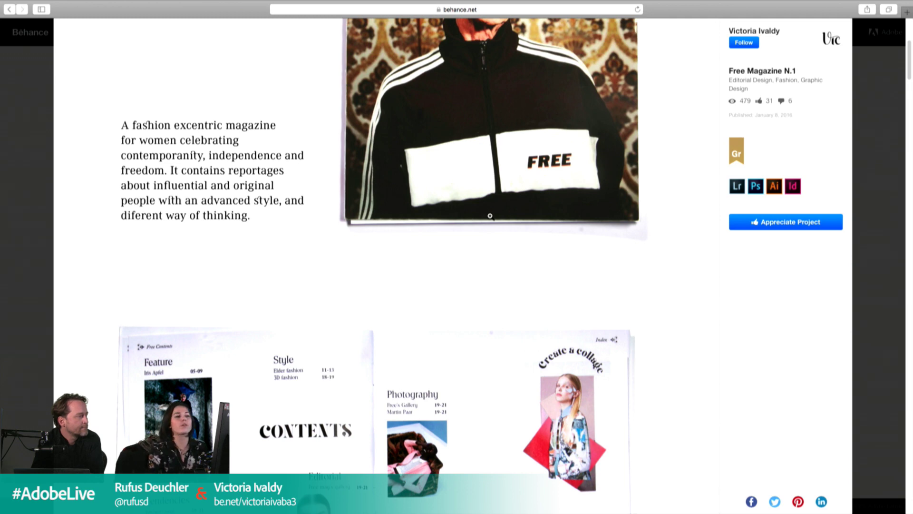
pyautogui.scroll(-3, 498, 279)
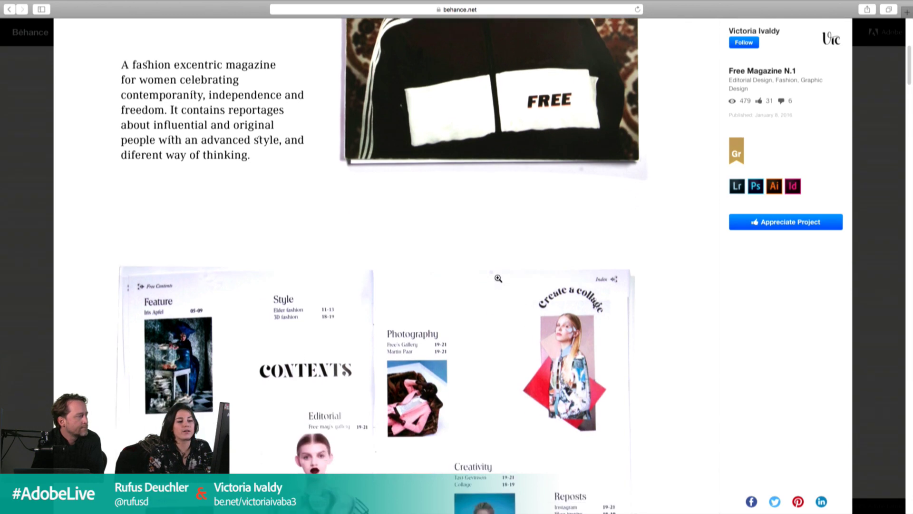
pyautogui.scroll(-5, 498, 278)
pyautogui.scroll(-7, 498, 278)
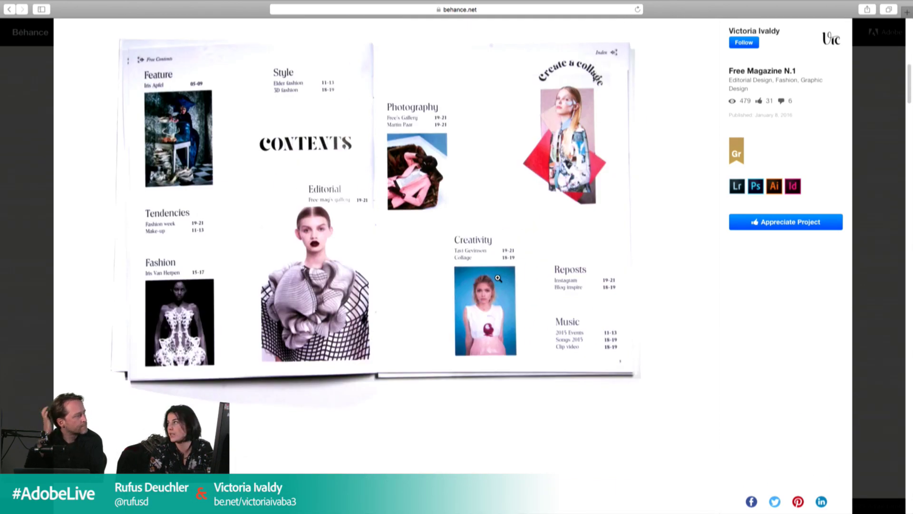
# Step: Examine the magazine's Iris feature, Iris Van Herpen article and fashion photo spreads, and close the project
pyautogui.scroll(-15, 499, 279)
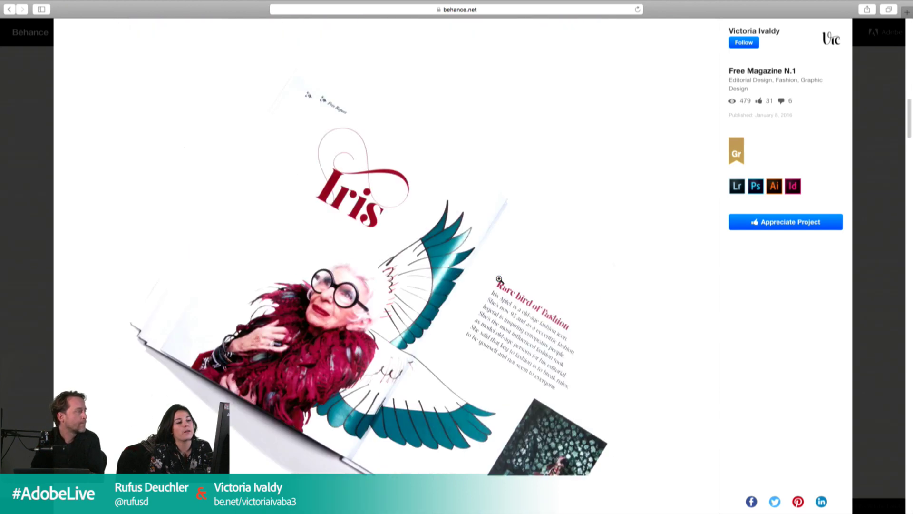
pyautogui.scroll(-3, 499, 280)
pyautogui.scroll(-8, 500, 279)
pyautogui.scroll(-7, 500, 279)
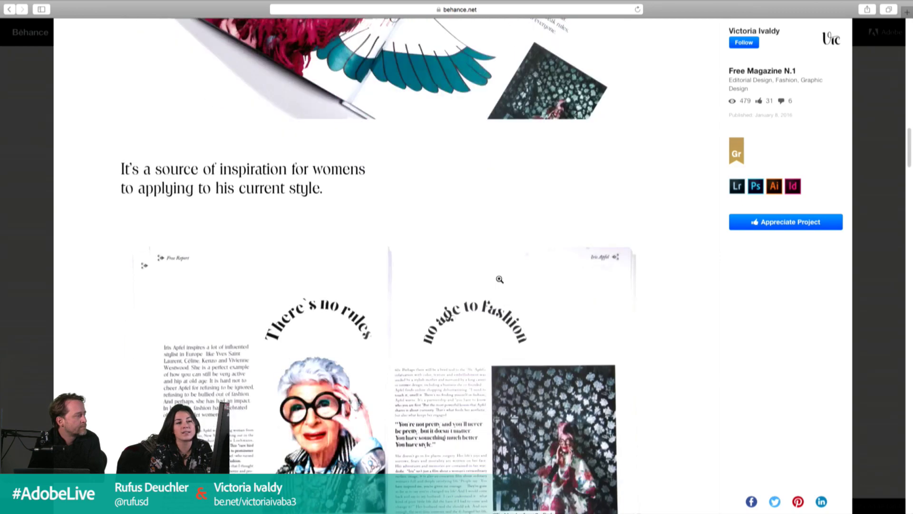
pyautogui.scroll(-20, 499, 279)
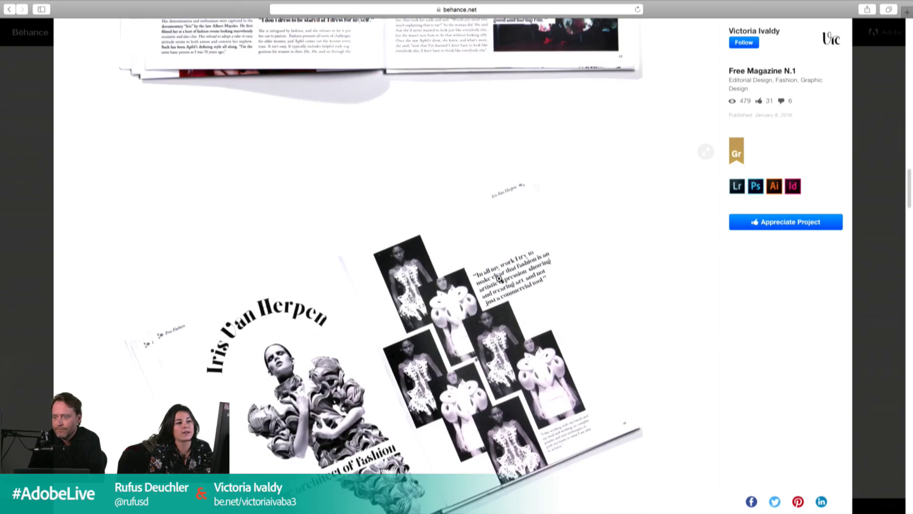
pyautogui.scroll(20, 499, 278)
pyautogui.scroll(-18, 500, 280)
pyautogui.scroll(-20, 500, 279)
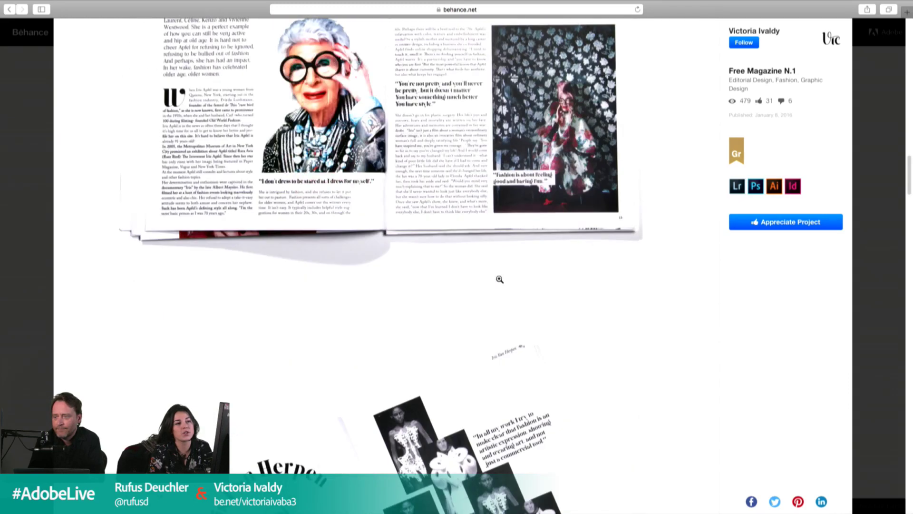
pyautogui.scroll(-20, 499, 279)
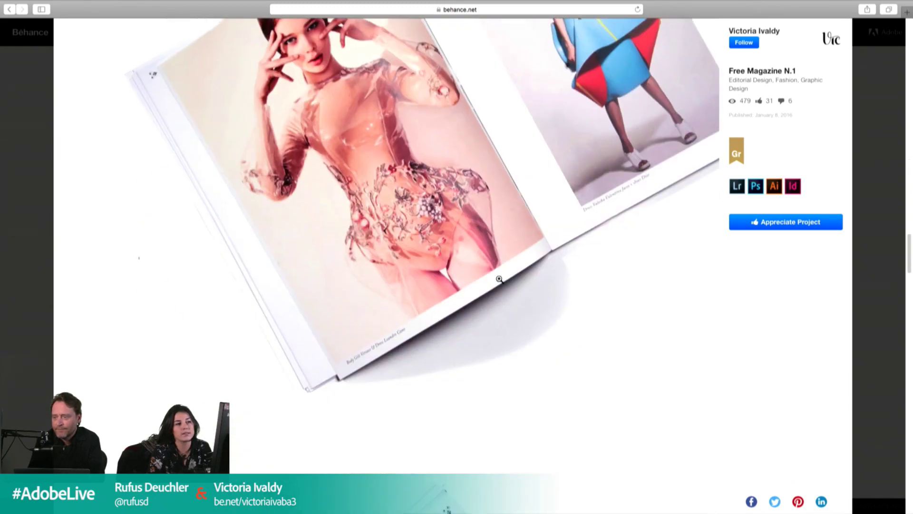
pyautogui.scroll(20, 500, 280)
pyautogui.scroll(-15, 500, 279)
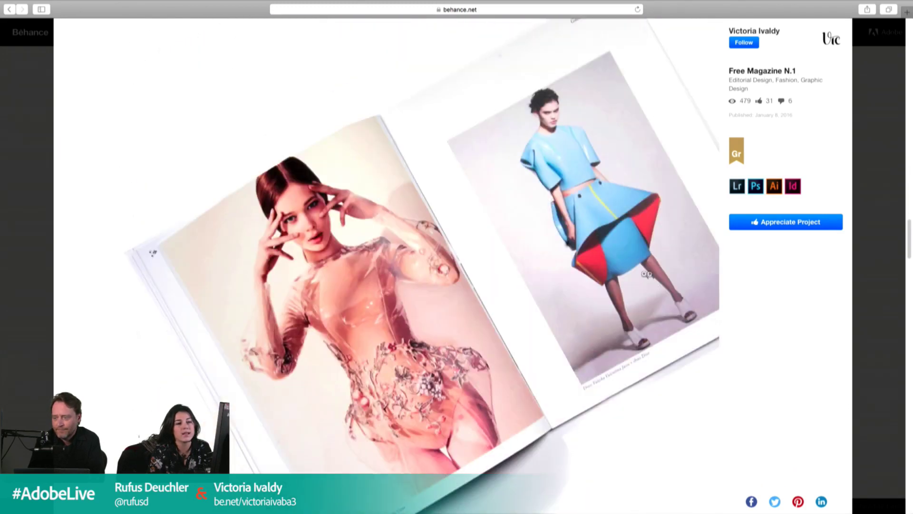
pyautogui.click(877, 268)
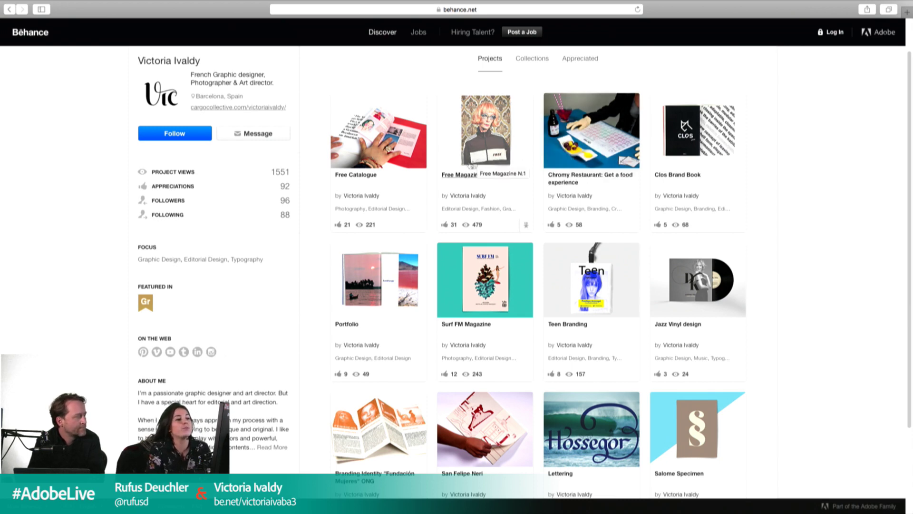
# Step: Take the browser window out of full screen and switch to InDesign
pyautogui.moveTo(3, 4)
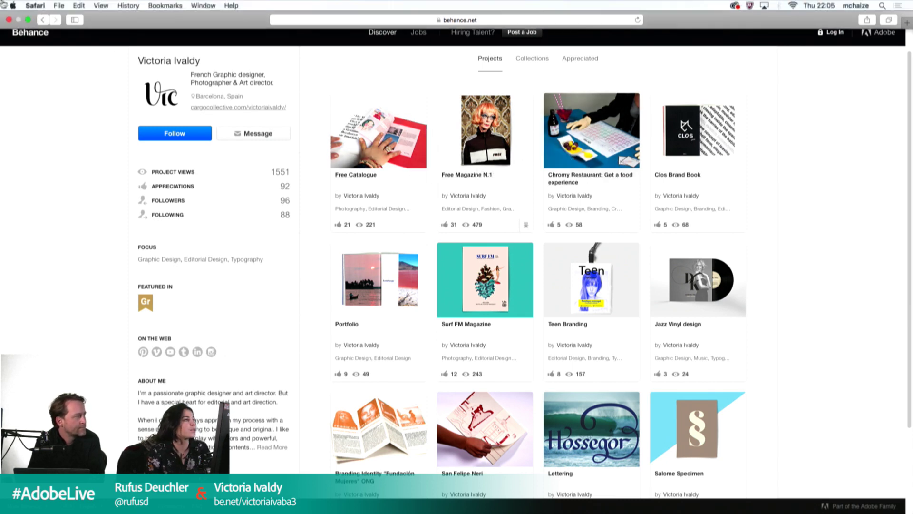
pyautogui.click(28, 19)
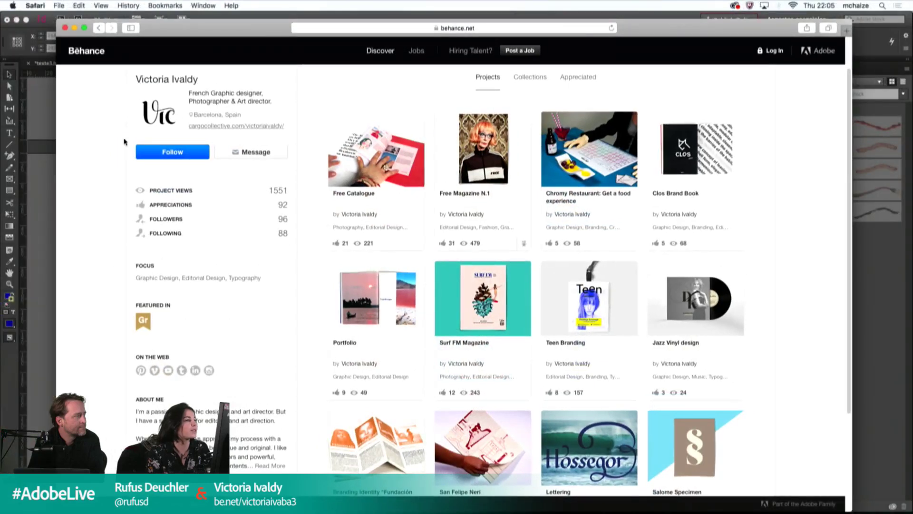
pyautogui.click(48, 119)
# Step: Go to spread 2-3 of REPORTAGE_1.indd and display it in full-screen presentation mode
pyautogui.moveTo(737, 187); pyautogui.dragTo(737, 124)
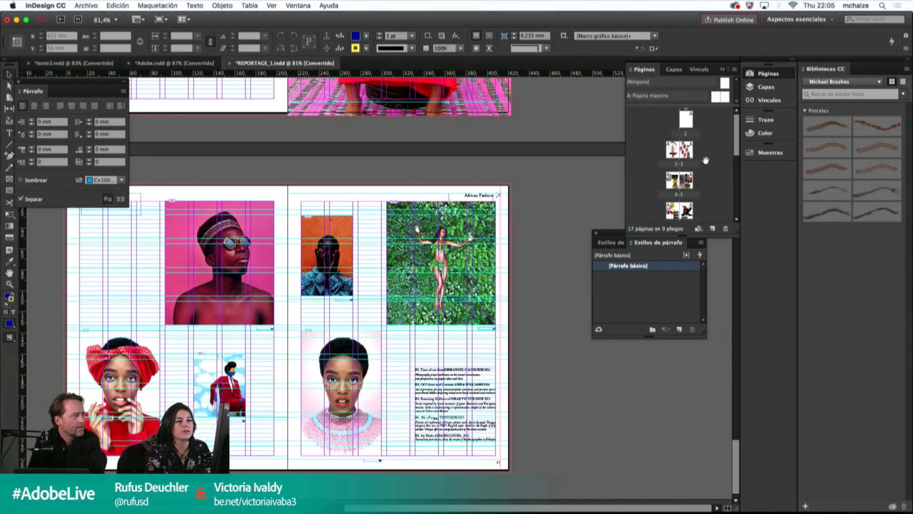
pyautogui.click(672, 152)
pyautogui.doubleClick(672, 151)
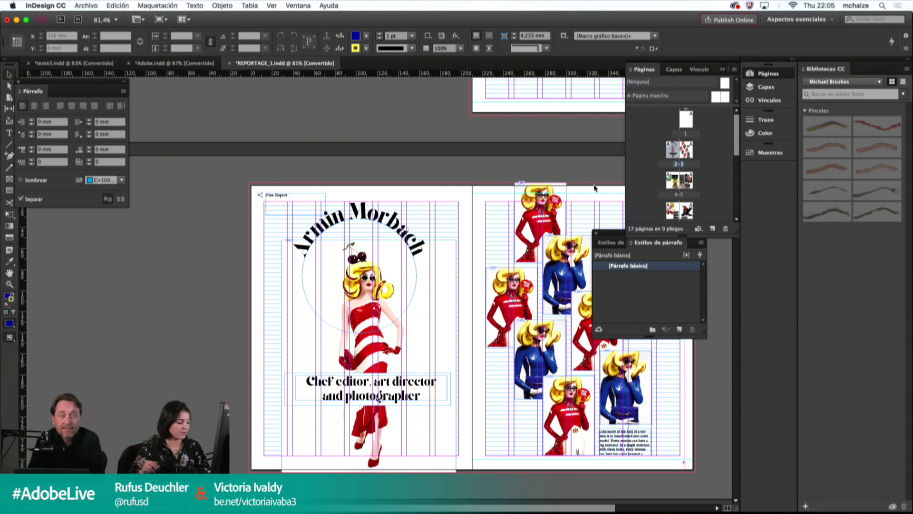
pyautogui.hotkey('shift', 'w')
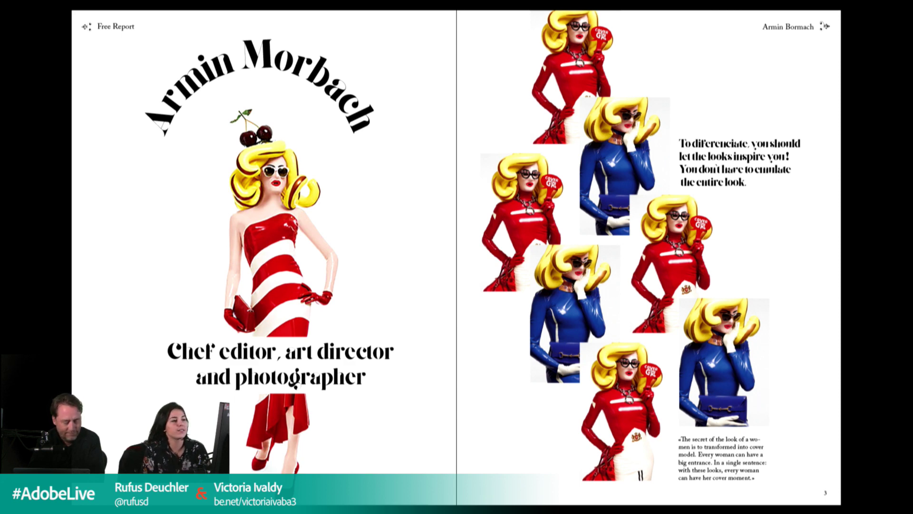
# Step: Page through the magazine's remaining spreads up to pages 16-17 and leave presentation mode
pyautogui.press('Right')
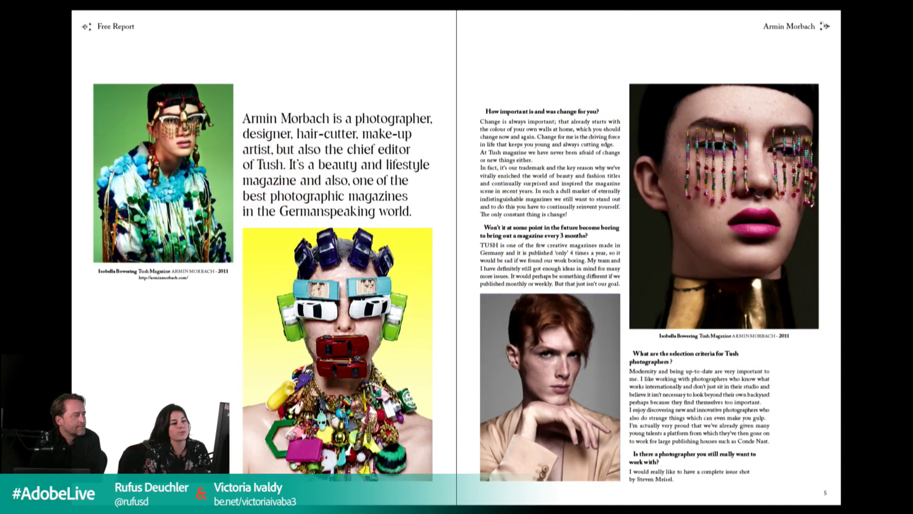
pyautogui.press('Right')
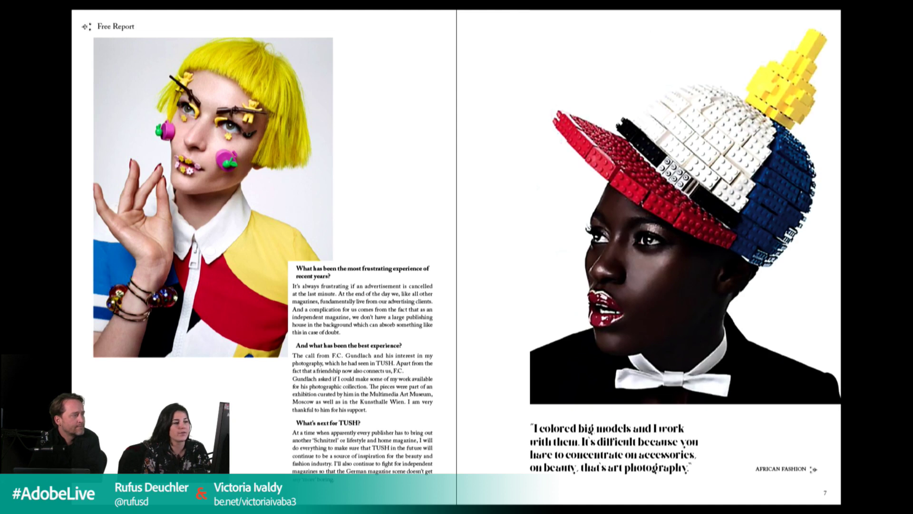
pyautogui.press('Right')
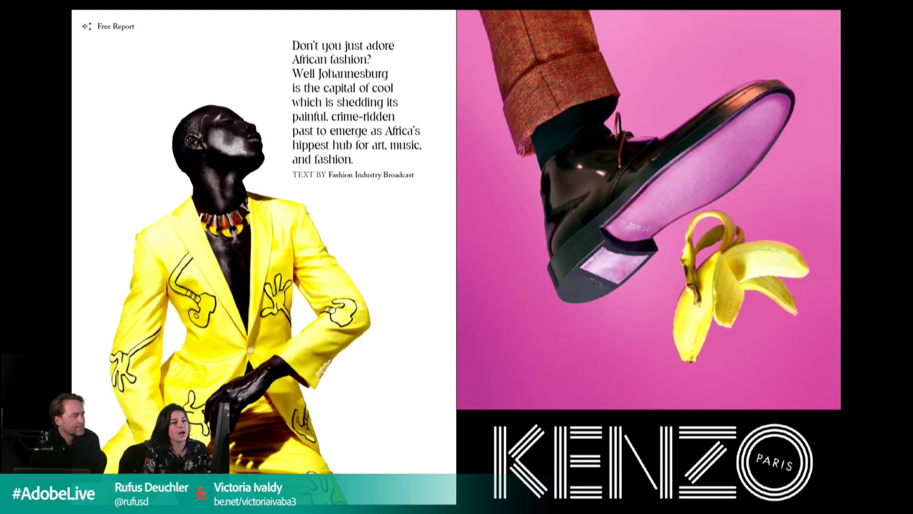
pyautogui.press('Right')
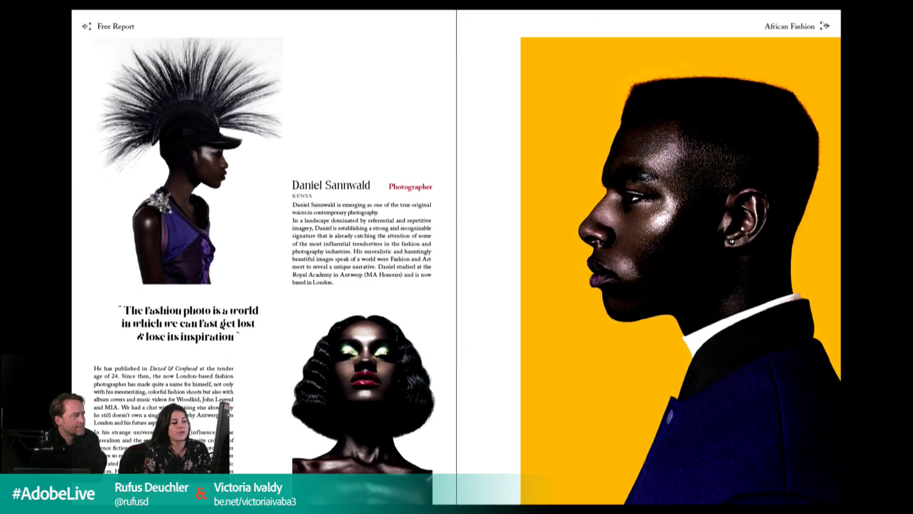
pyautogui.press('Right')
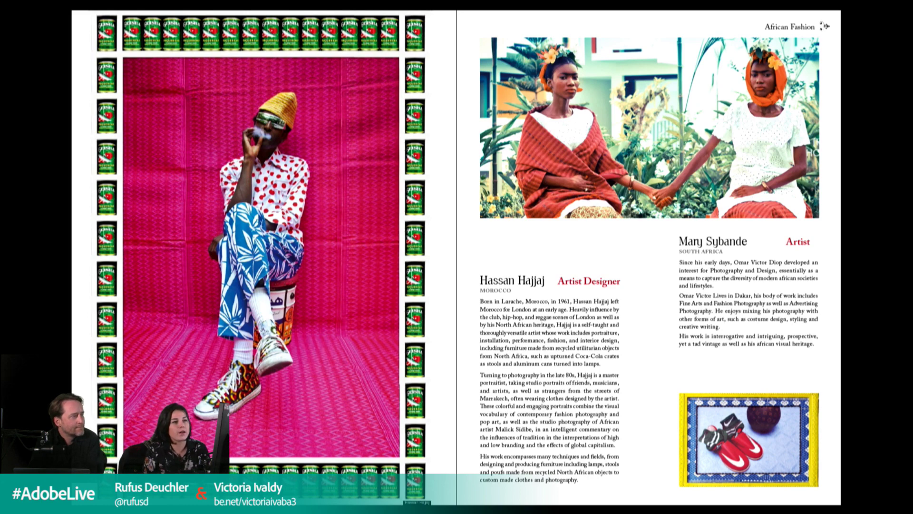
pyautogui.press('Right')
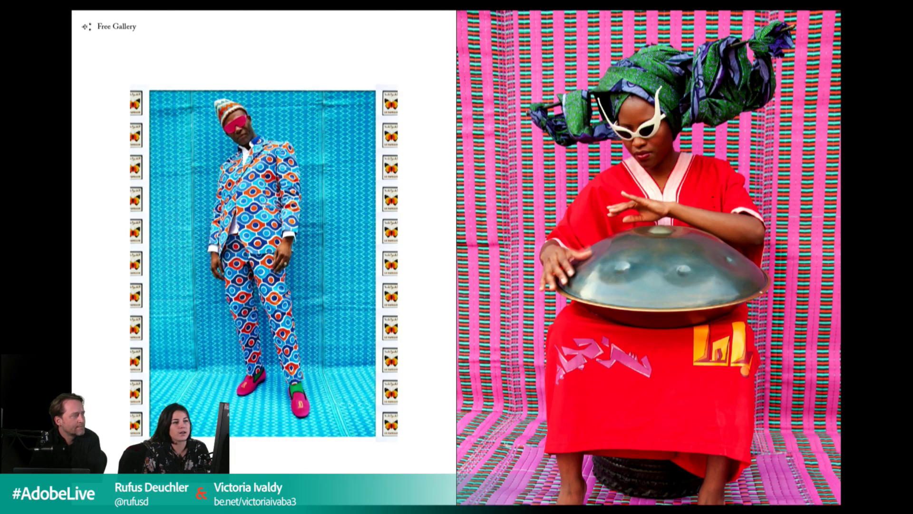
pyautogui.press('Right')
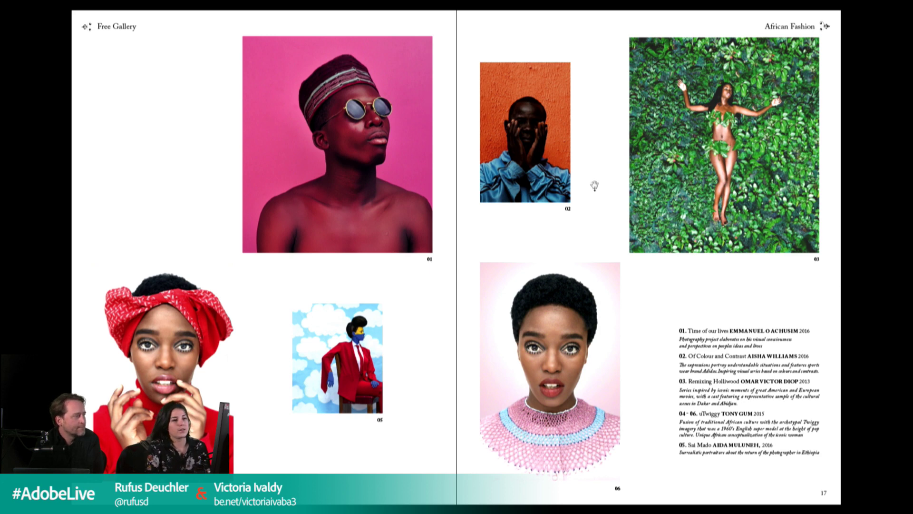
pyautogui.press('Escape')
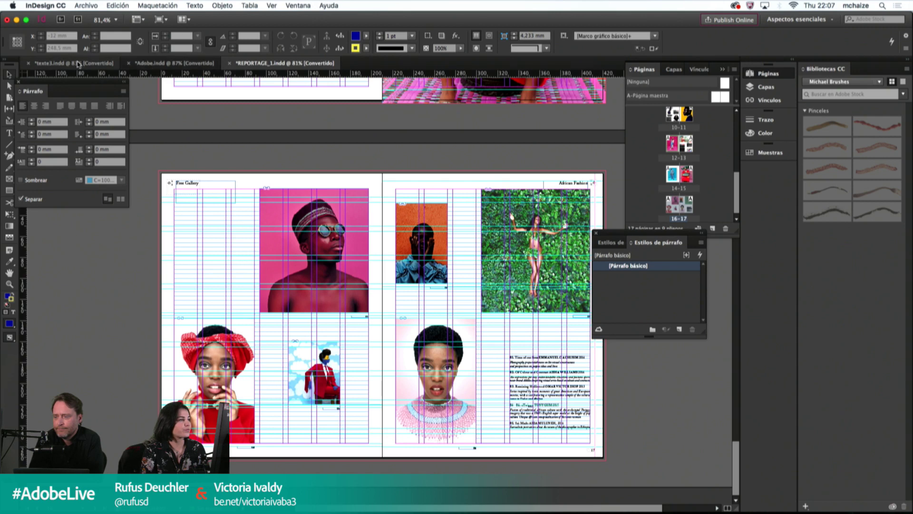
# Step: Switch to the Adobe.indd document and go to its page 1
pyautogui.click(163, 65)
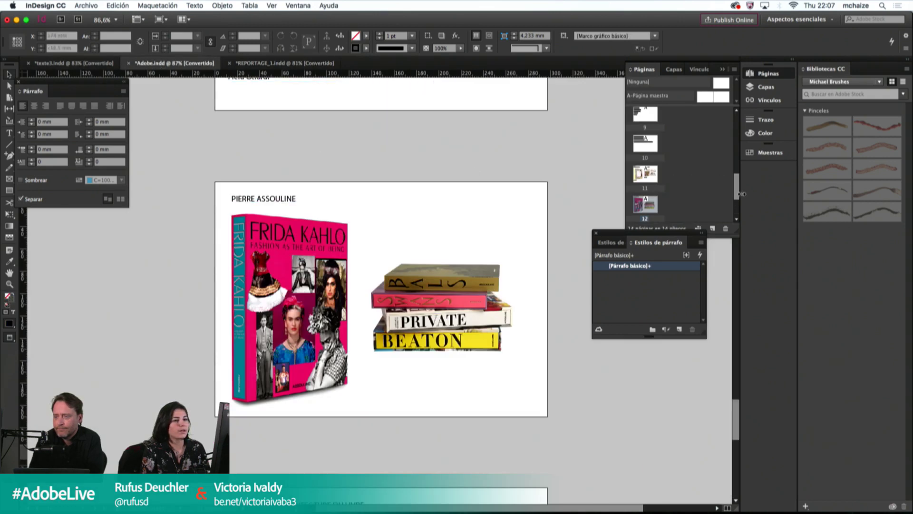
pyautogui.moveTo(737, 190); pyautogui.dragTo(736, 124)
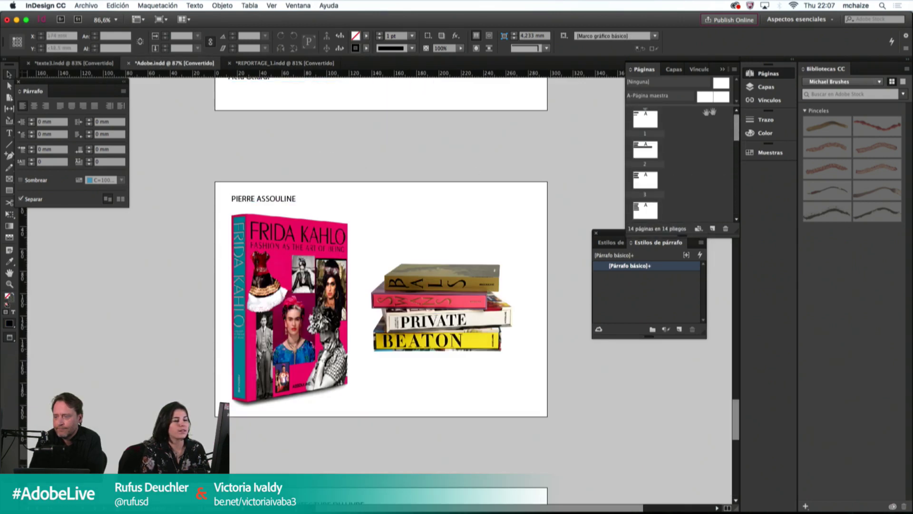
pyautogui.doubleClick(645, 118)
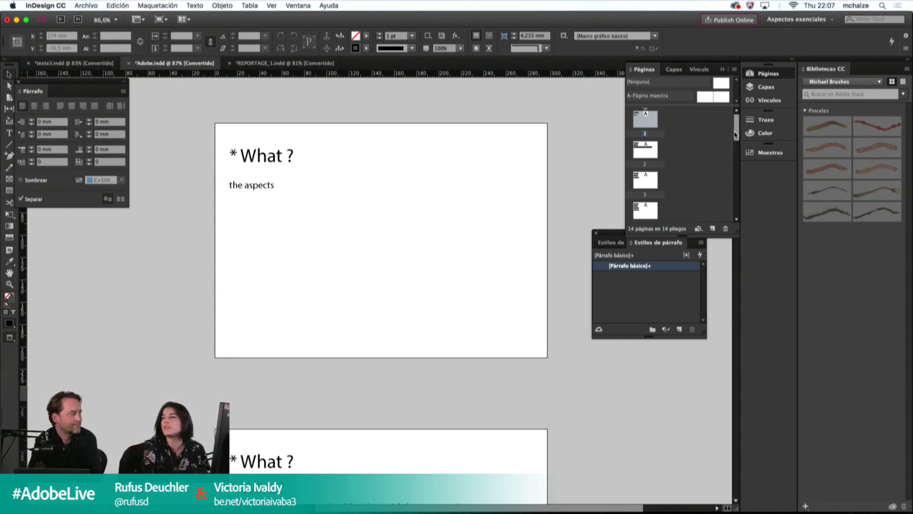
pyautogui.scroll(-1, 738, 136)
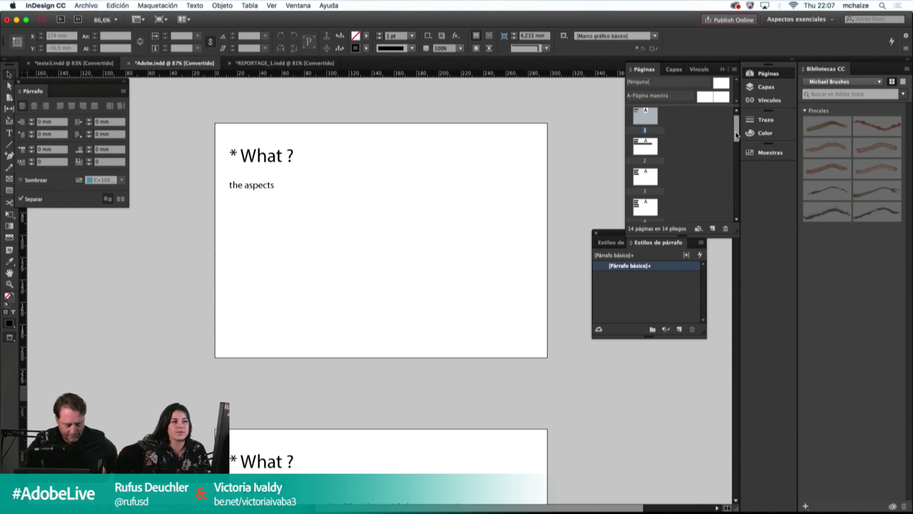
pyautogui.scroll(-1, 737, 136)
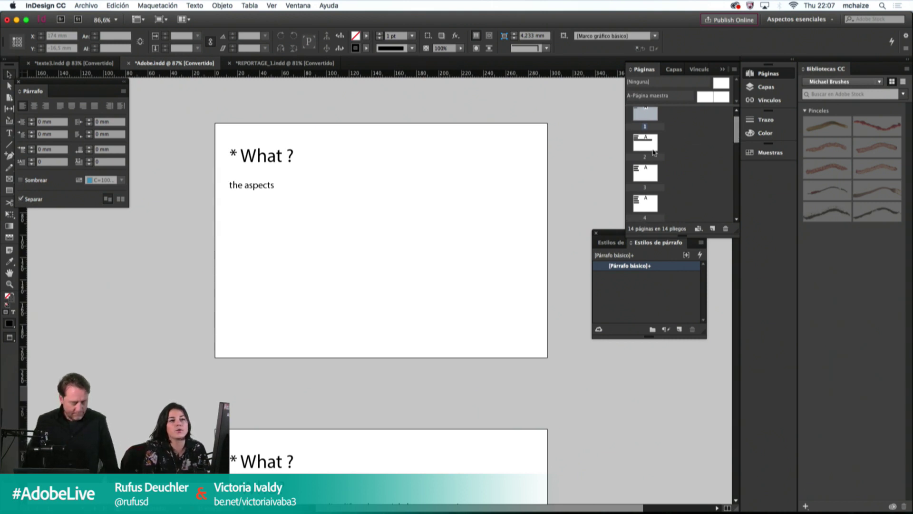
# Step: Go through pages 2 to 5 of the Adobe.indd document, covering the What, Who, When, Where and Why questions
pyautogui.doubleClick(652, 147)
pyautogui.scroll(-3, 736, 135)
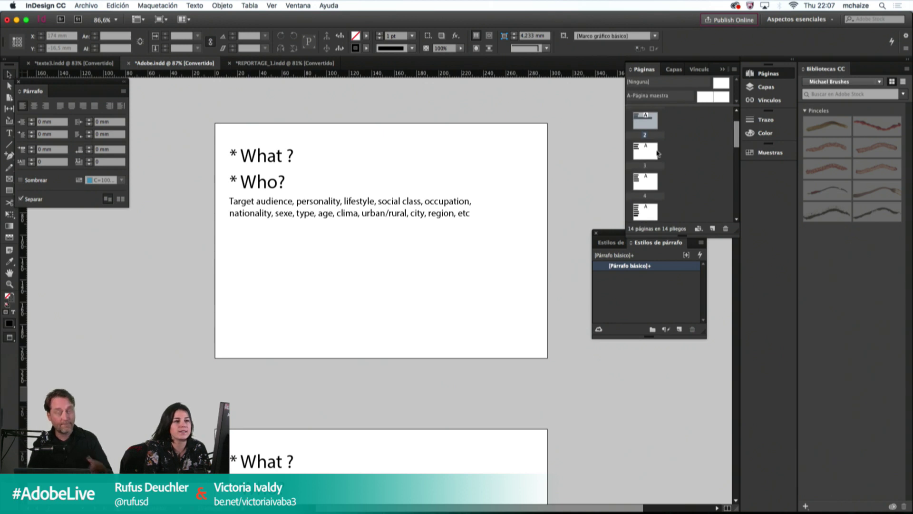
pyautogui.doubleClick(646, 151)
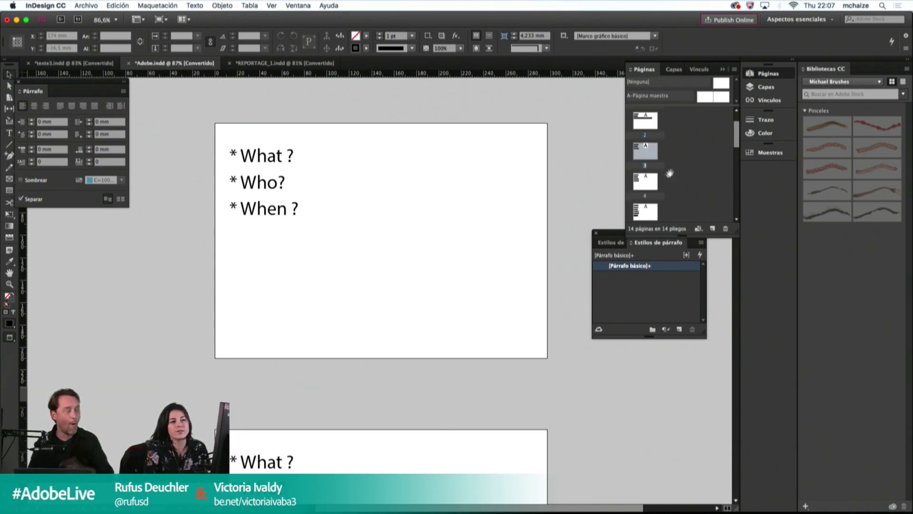
pyautogui.doubleClick(649, 188)
pyautogui.doubleClick(649, 211)
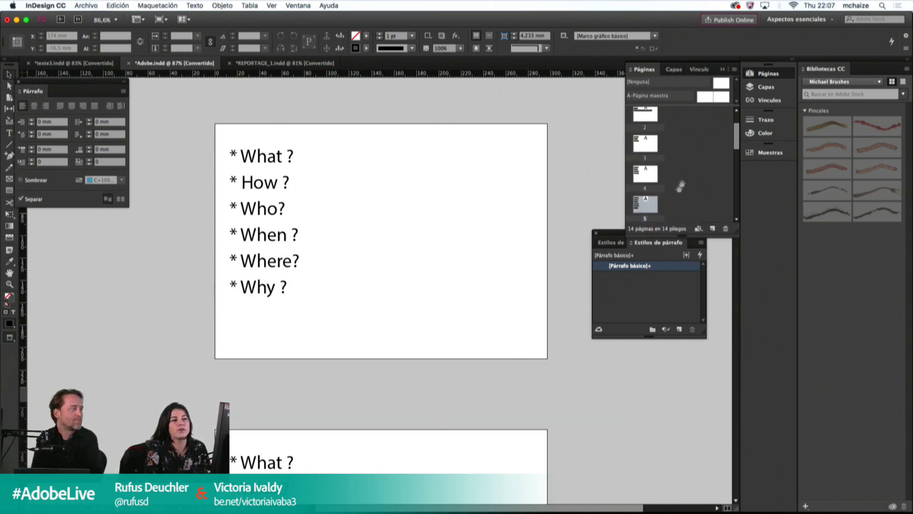
# Step: Go through pages 6 and 7 of Adobe.indd and display page 7 in full-screen presentation mode
pyautogui.moveTo(736, 137); pyautogui.dragTo(736, 160)
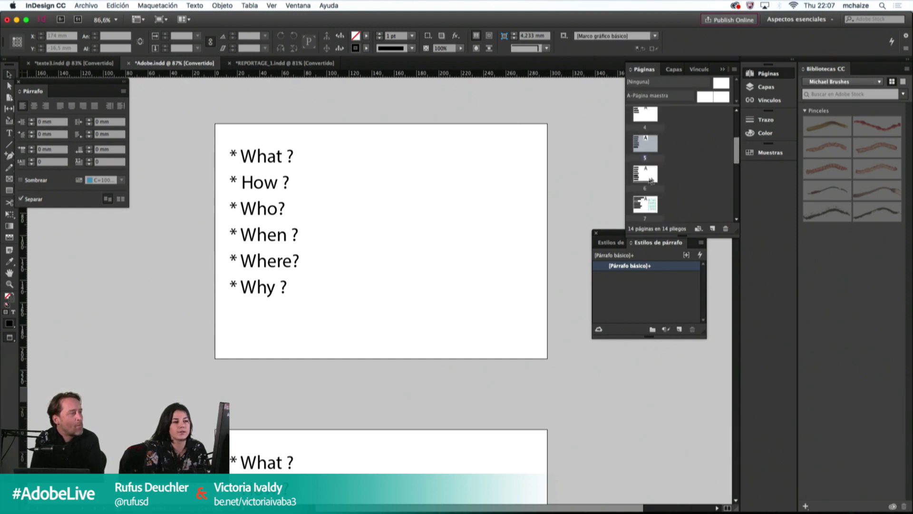
pyautogui.doubleClick(651, 176)
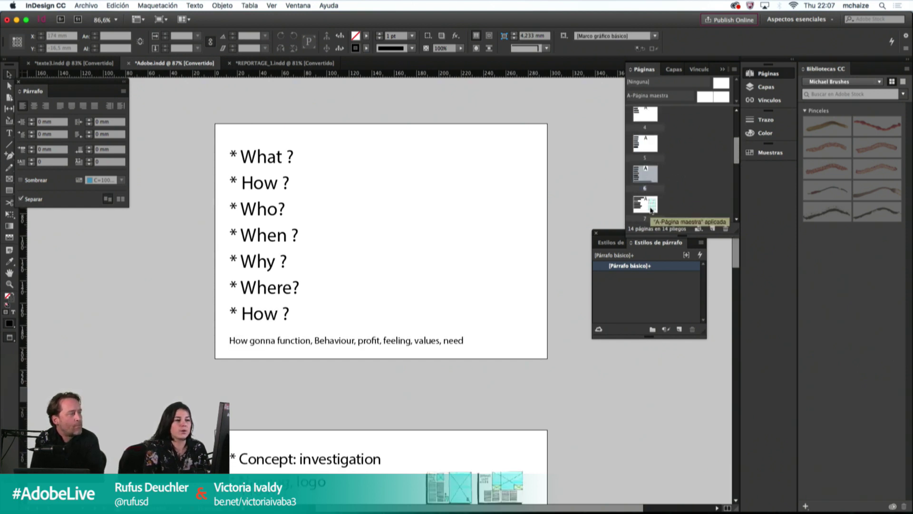
pyautogui.doubleClick(650, 207)
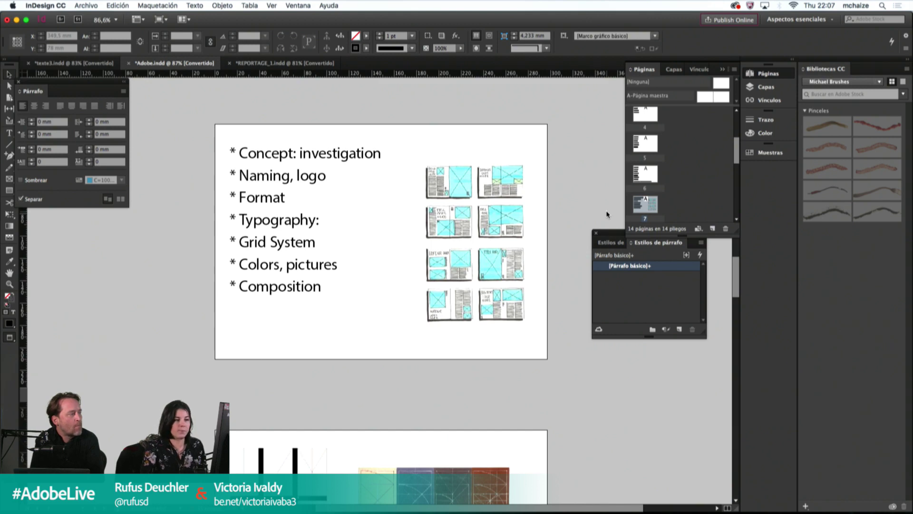
pyautogui.hotkey('shift', 'w')
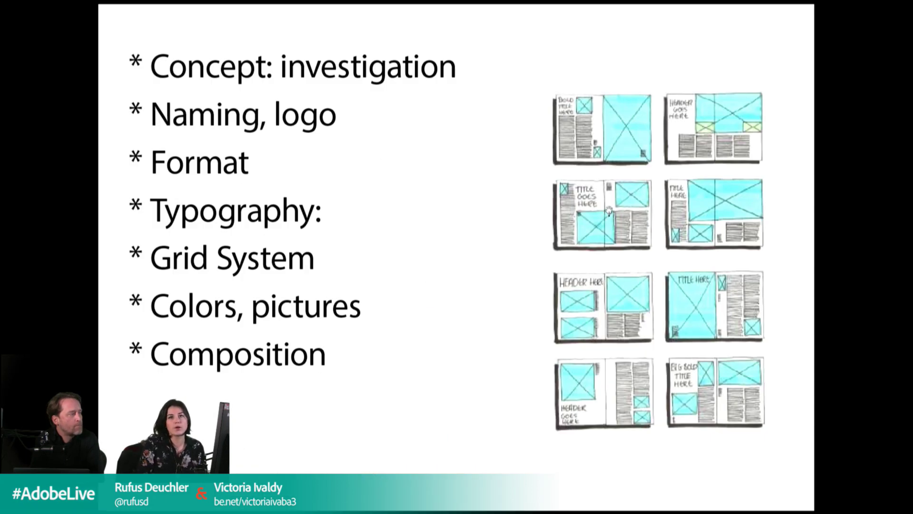
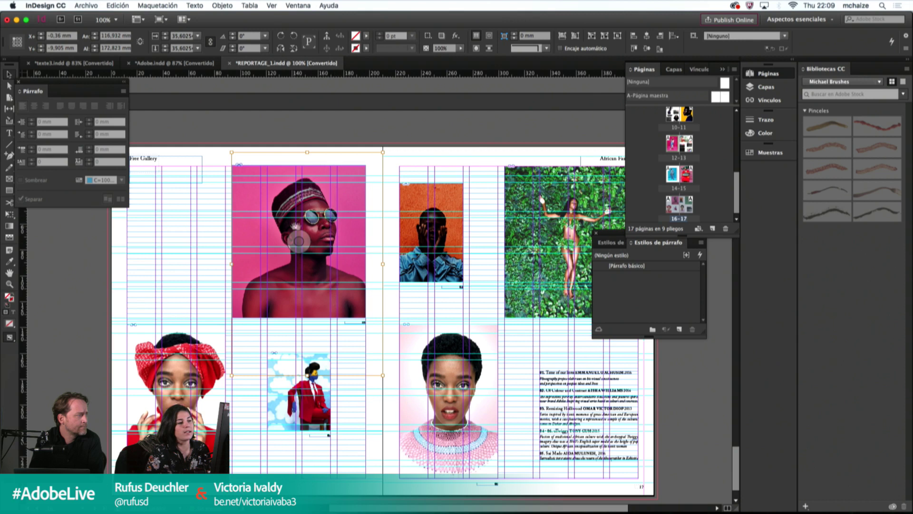
# Step: Preview REPORTAGE_1.indd without guides and frame edges, and go to spread 10-11
pyautogui.press('super+shift+a')
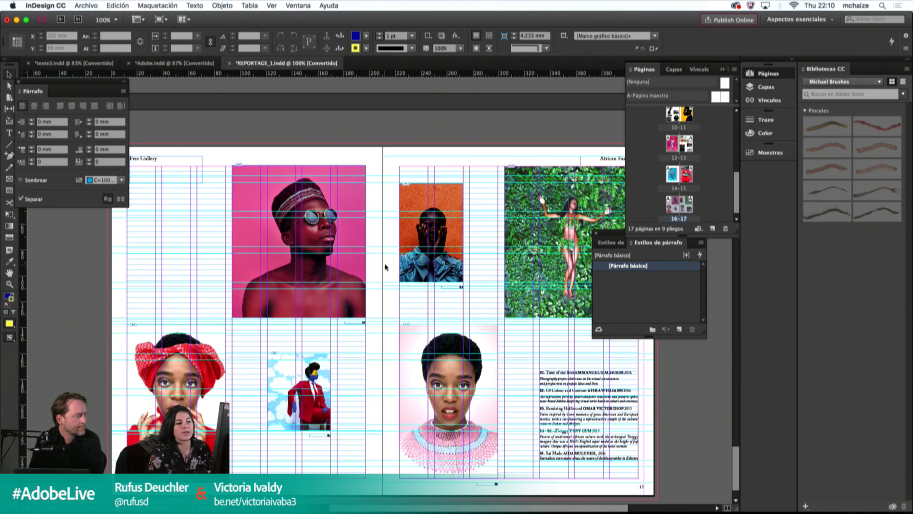
pyautogui.press('w')
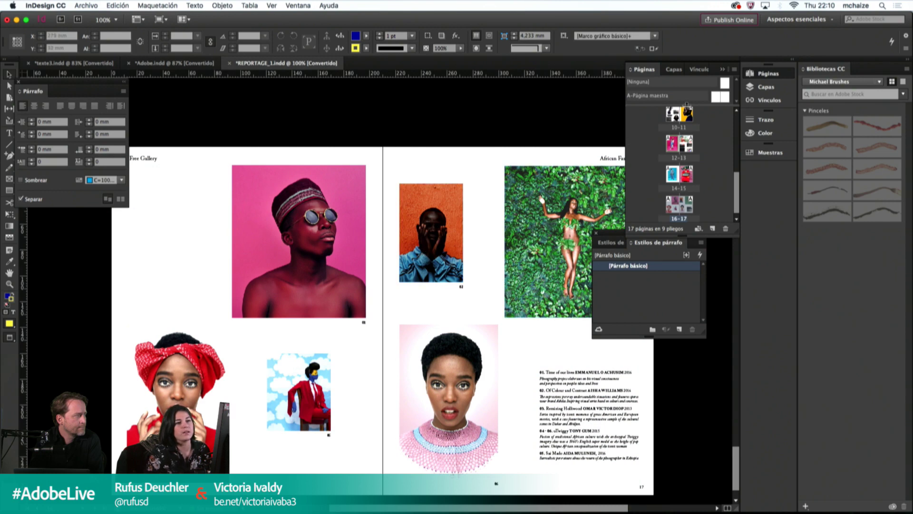
pyautogui.doubleClick(680, 116)
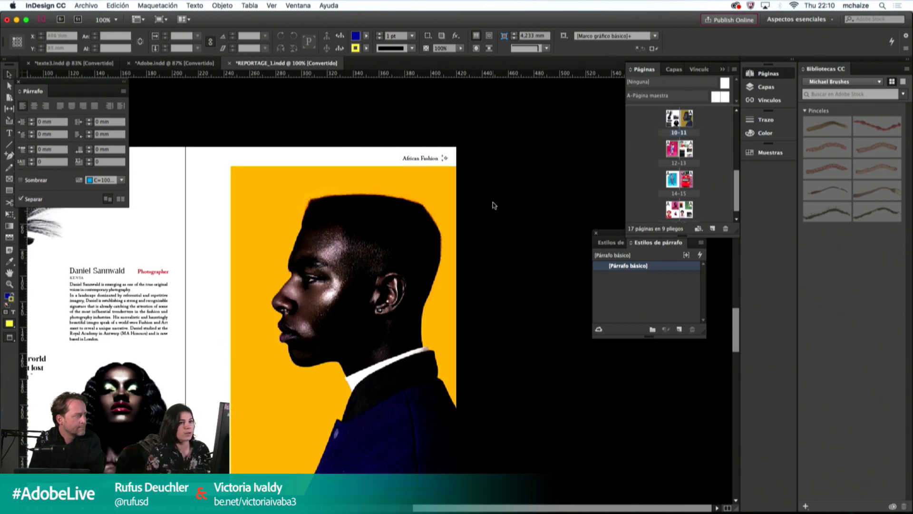
# Step: Make the layer Capa 2 visible and move it above Capa 1
pyautogui.click(673, 70)
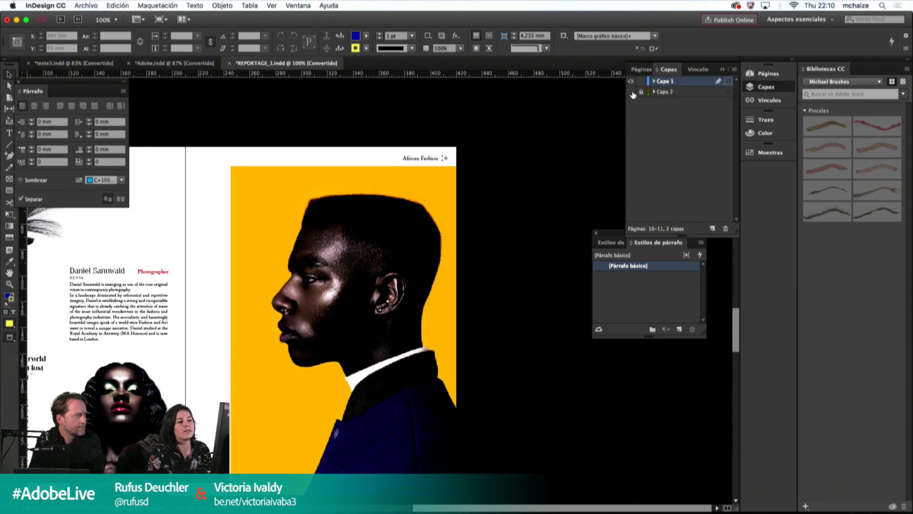
pyautogui.click(631, 92)
pyautogui.click(685, 92)
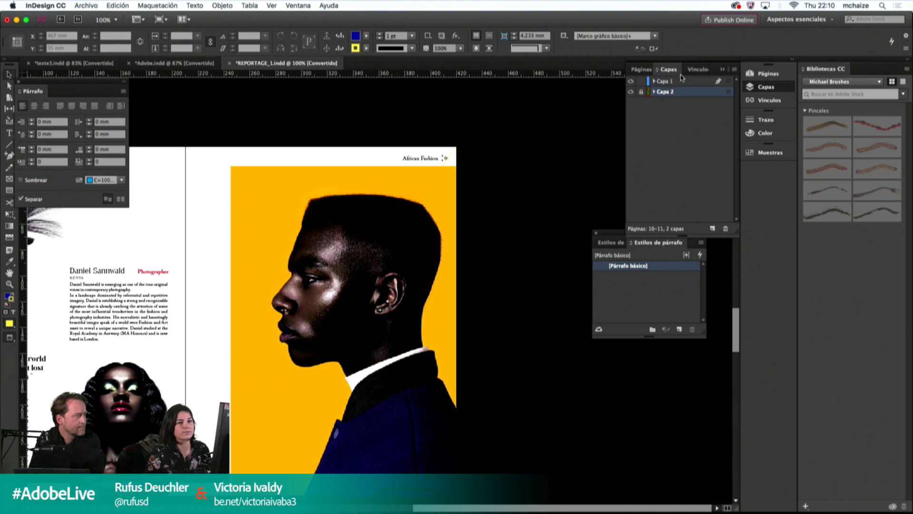
pyautogui.moveTo(677, 81); pyautogui.dragTo(665, 80)
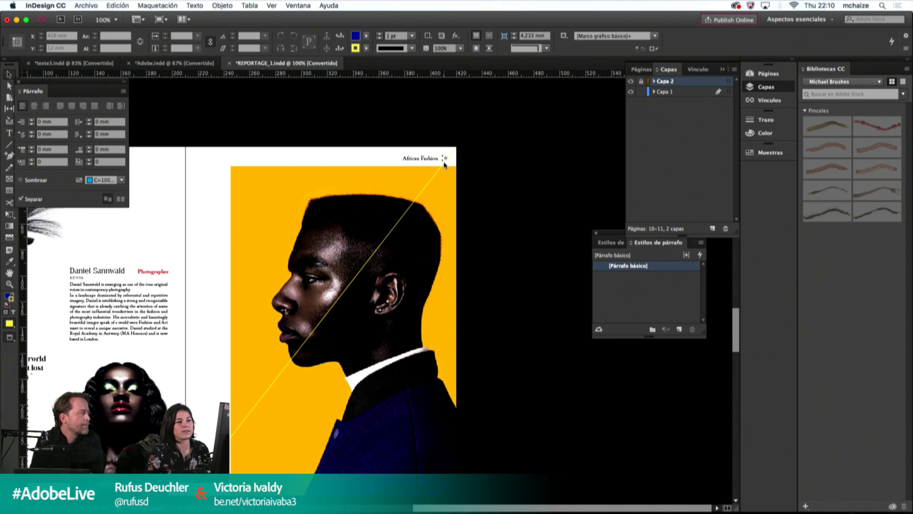
# Step: Select the portrait on the yellow background and move the layer Capa 2 back below Capa 1
pyautogui.click(442, 174)
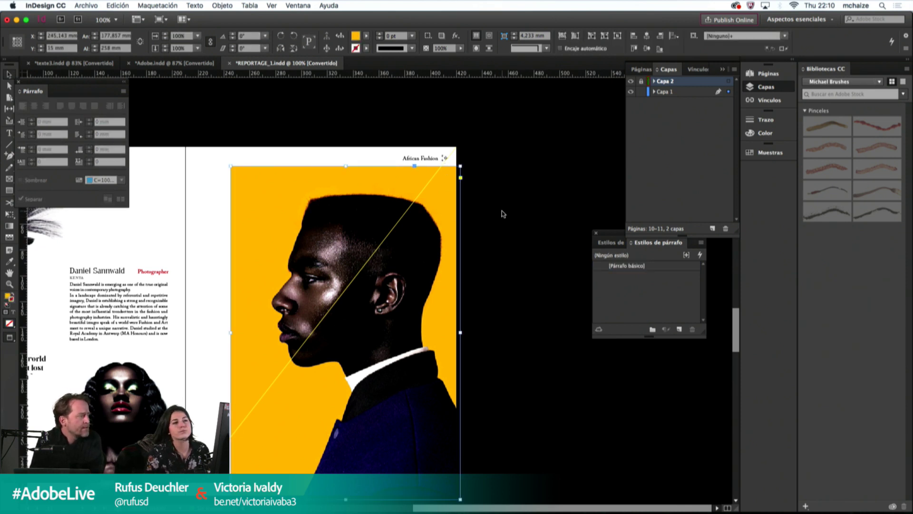
pyautogui.moveTo(664, 84); pyautogui.dragTo(665, 96)
pyautogui.click(415, 224)
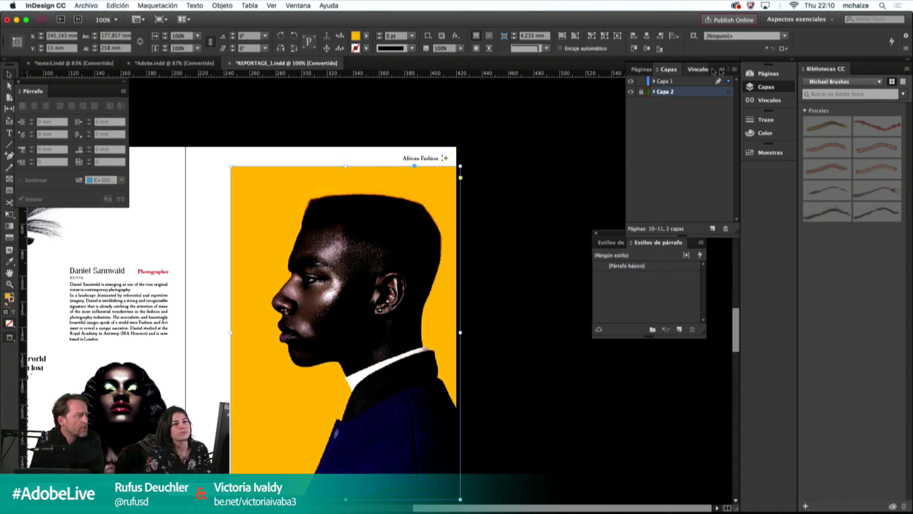
# Step: Reveal the selected portrait's linked JPEG in Finder and open it in Adobe Photoshop CC 2017
pyautogui.click(694, 69)
pyautogui.click(734, 69)
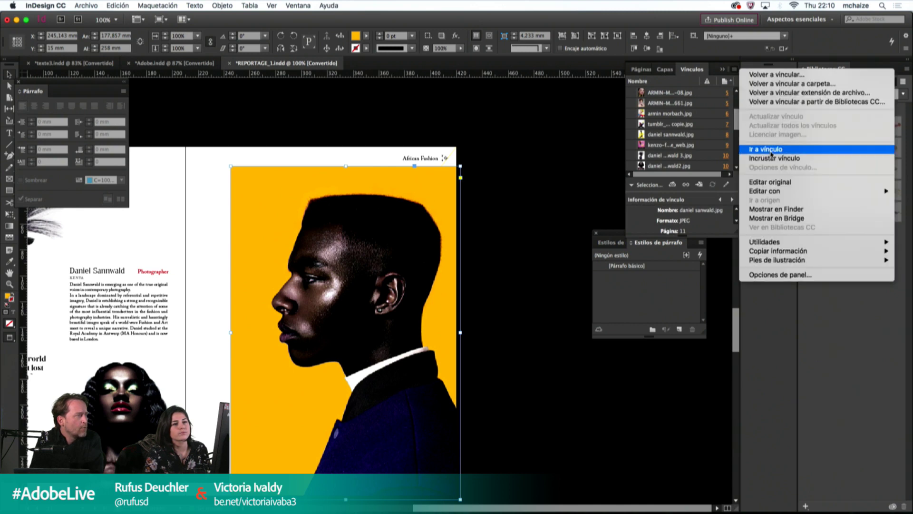
pyautogui.click(777, 210)
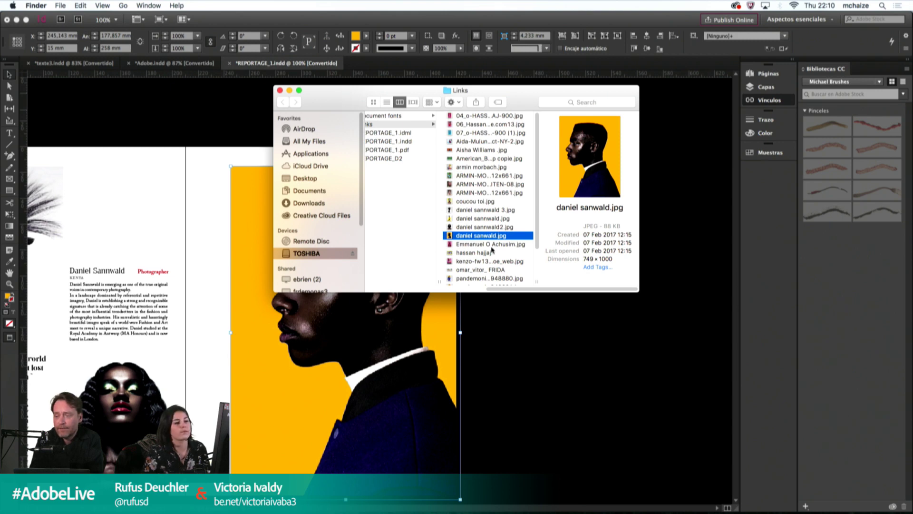
pyautogui.rightClick(482, 237)
pyautogui.moveTo(504, 255)
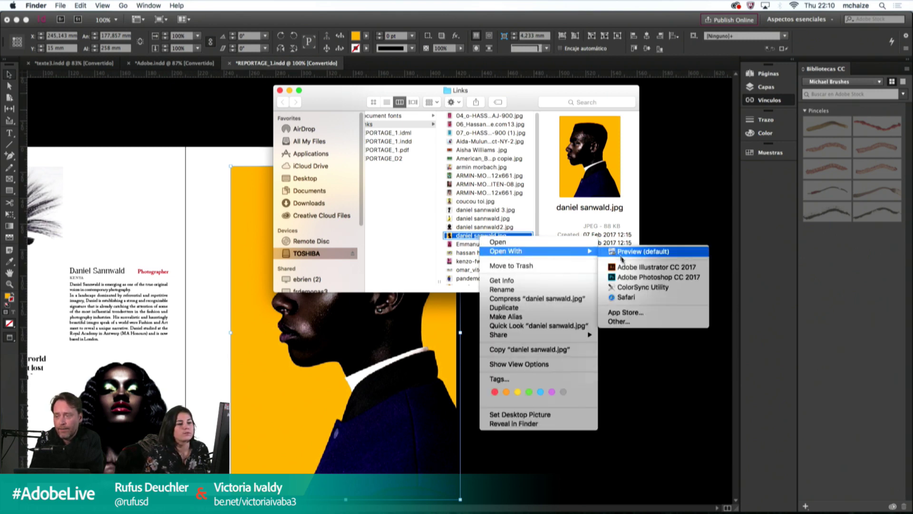
pyautogui.click(642, 278)
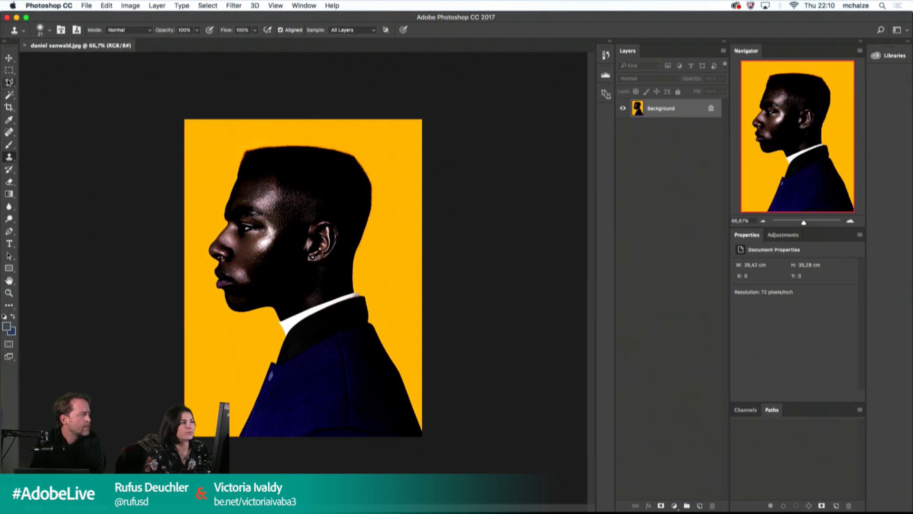
# Step: Activate the Crop tool and set its overlay to Rule of Thirds
pyautogui.click(9, 82)
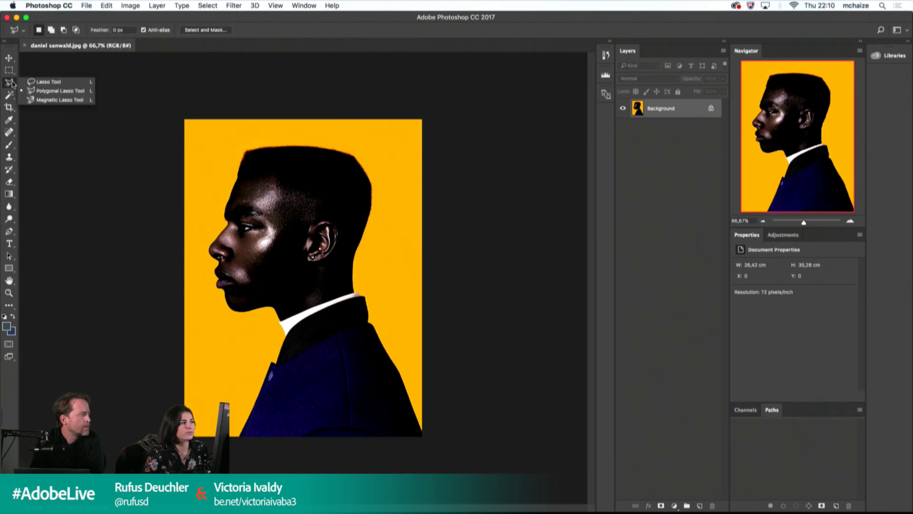
pyautogui.click(10, 106)
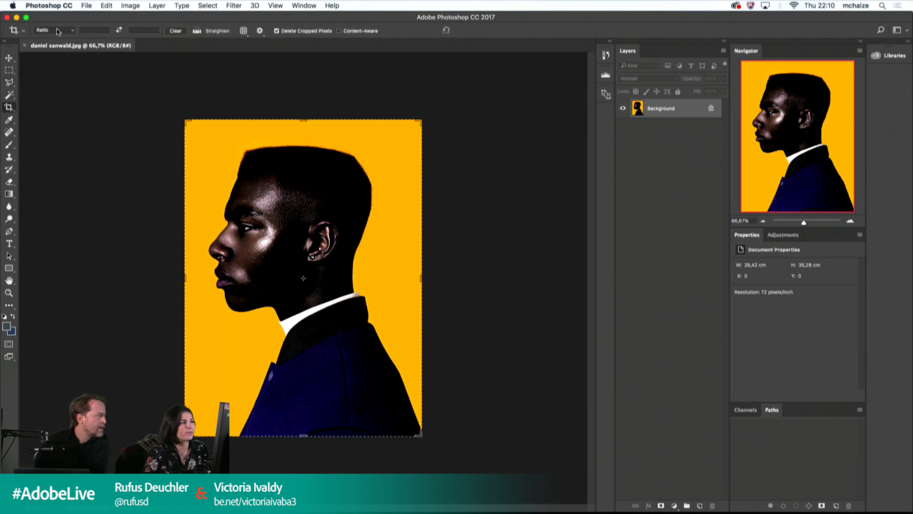
pyautogui.click(243, 31)
pyautogui.click(262, 50)
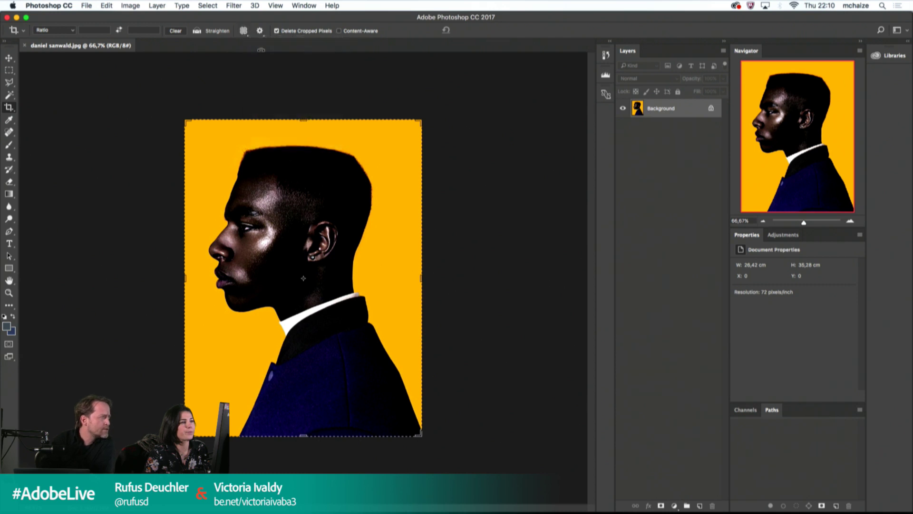
pyautogui.click(244, 30)
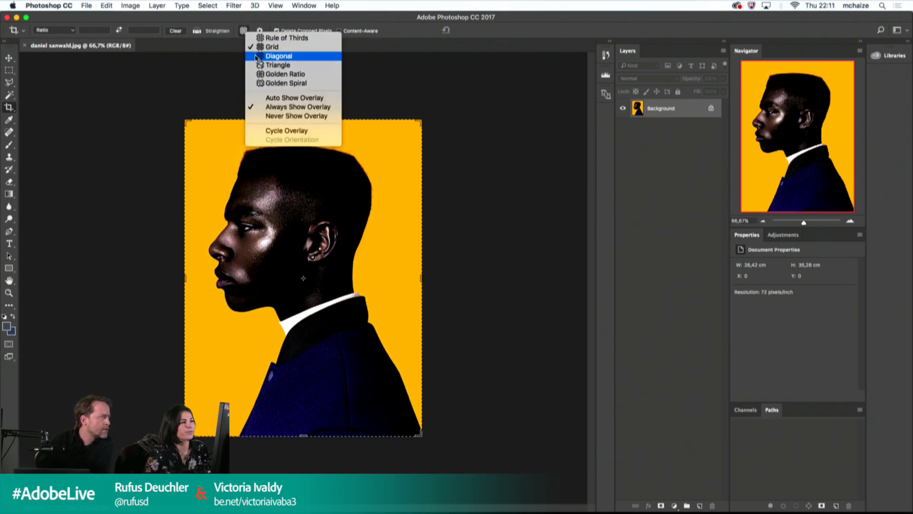
pyautogui.click(259, 38)
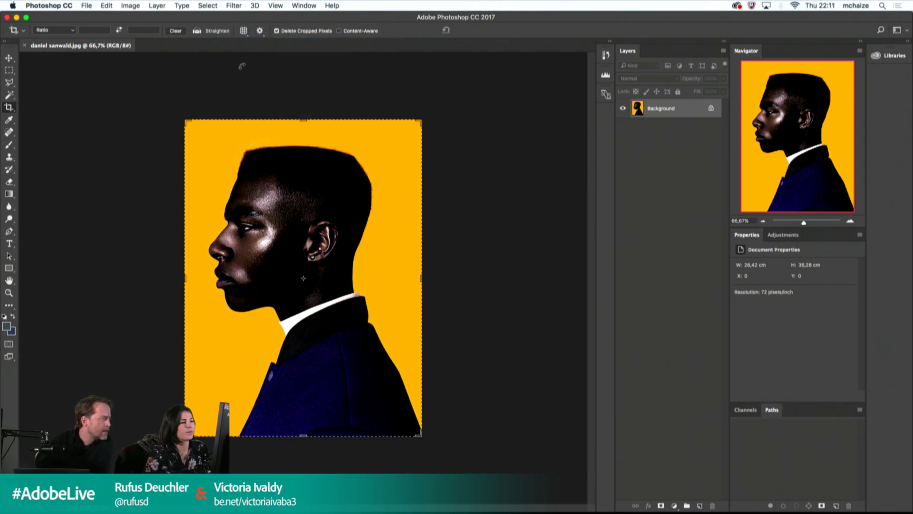
# Step: Try enlarging the crop area and shifting the portrait so the eye meets the upper-left intersection of the thirds grid
pyautogui.click(184, 120)
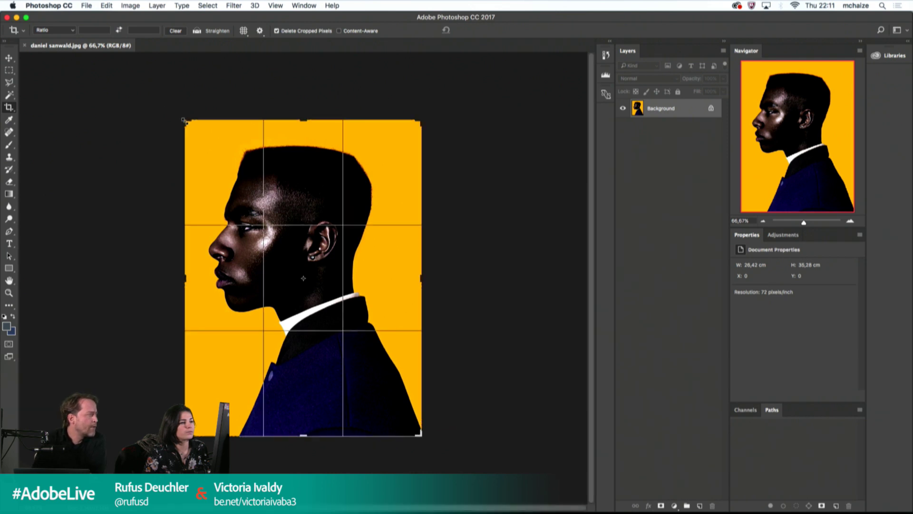
pyautogui.moveTo(184, 120); pyautogui.dragTo(173, 109)
pyautogui.moveTo(218, 143); pyautogui.dragTo(218, 124)
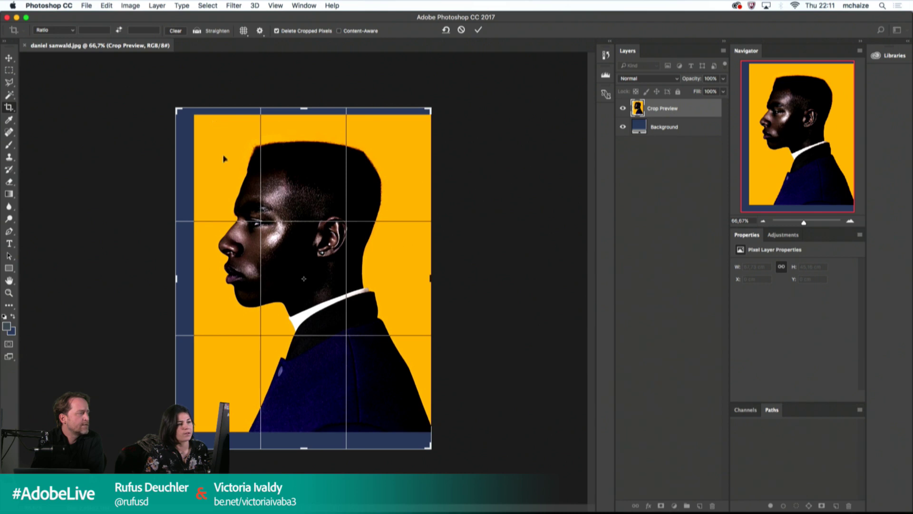
pyautogui.moveTo(225, 158); pyautogui.dragTo(224, 154)
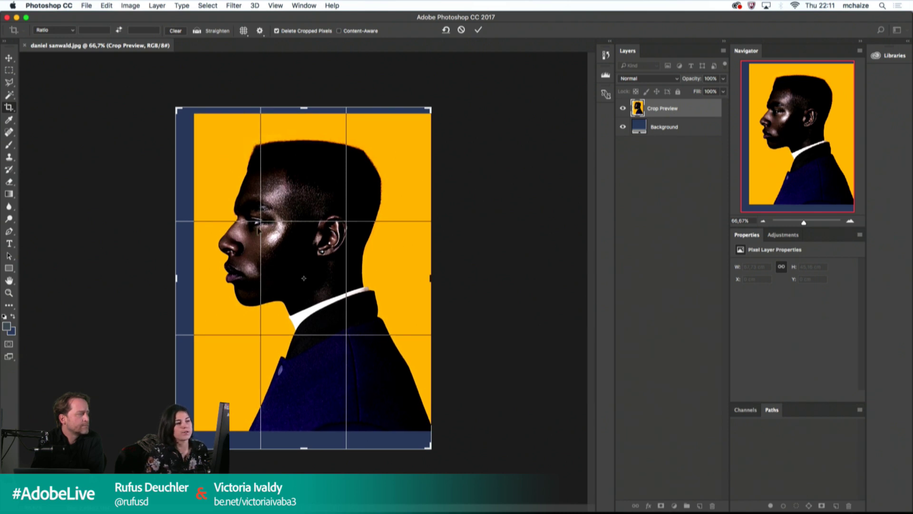
pyautogui.moveTo(274, 231)
pyautogui.mouseDown()
pyautogui.moveTo(304, 238)
pyautogui.moveTo(293, 246)
pyautogui.moveTo(282, 233)
pyautogui.mouseUp()
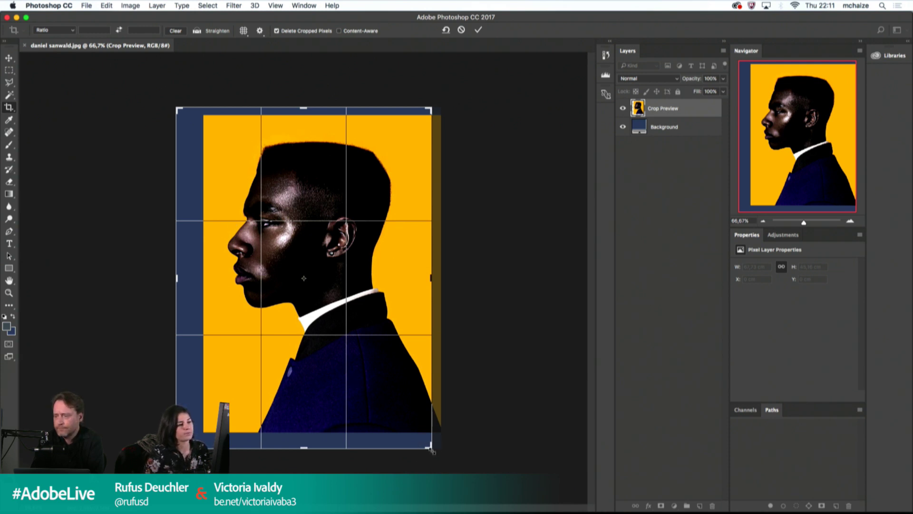
# Step: Try larger and tighter crop framings of the portrait against the thirds grid and end the crop without applying it
pyautogui.moveTo(432, 450); pyautogui.dragTo(495, 487)
pyautogui.moveTo(299, 296); pyautogui.dragTo(297, 263)
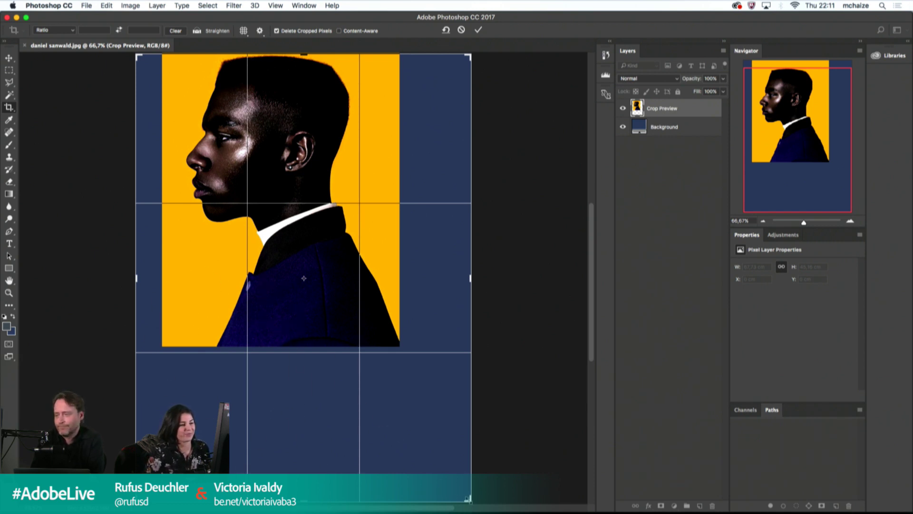
pyautogui.moveTo(469, 498); pyautogui.dragTo(410, 423)
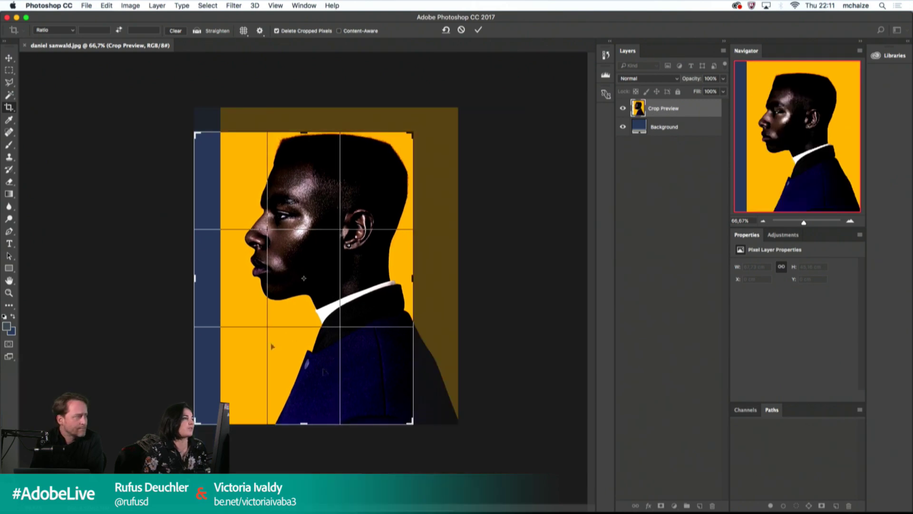
pyautogui.press('Return')
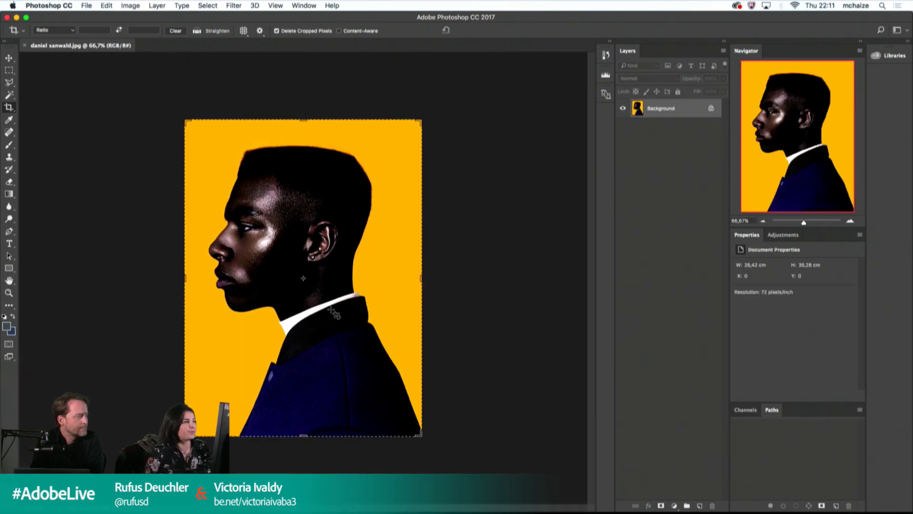
# Step: Minimize the Photoshop window and return to spread 10-11 in InDesign with the document's page thumbnails displayed
pyautogui.click(17, 18)
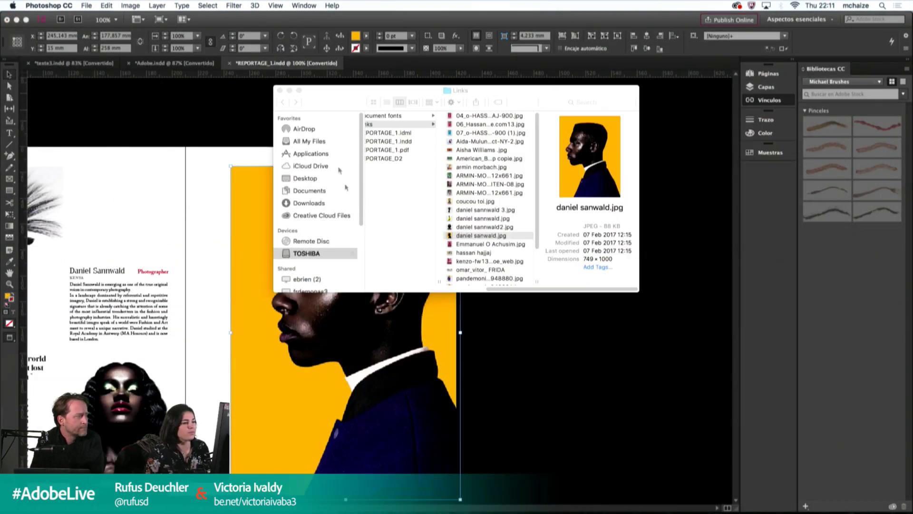
pyautogui.click(212, 199)
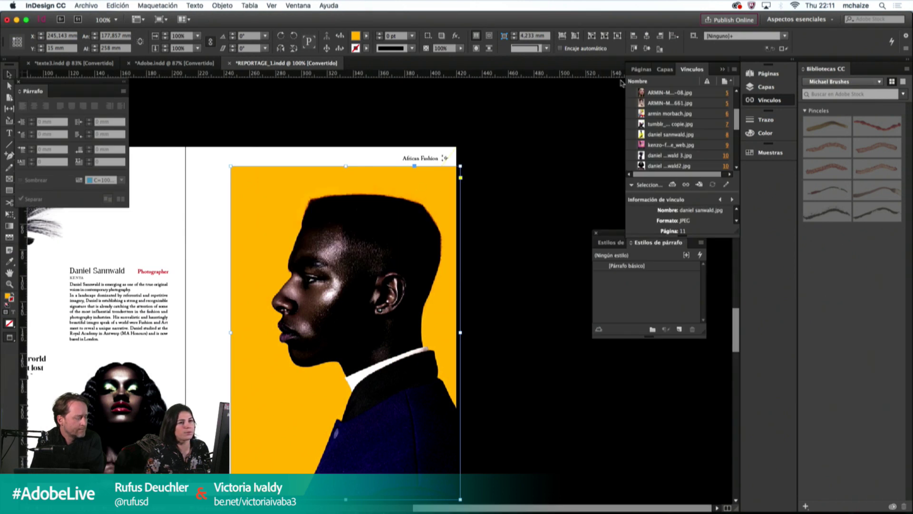
pyautogui.click(637, 71)
pyautogui.hscroll(-1, 495, 223)
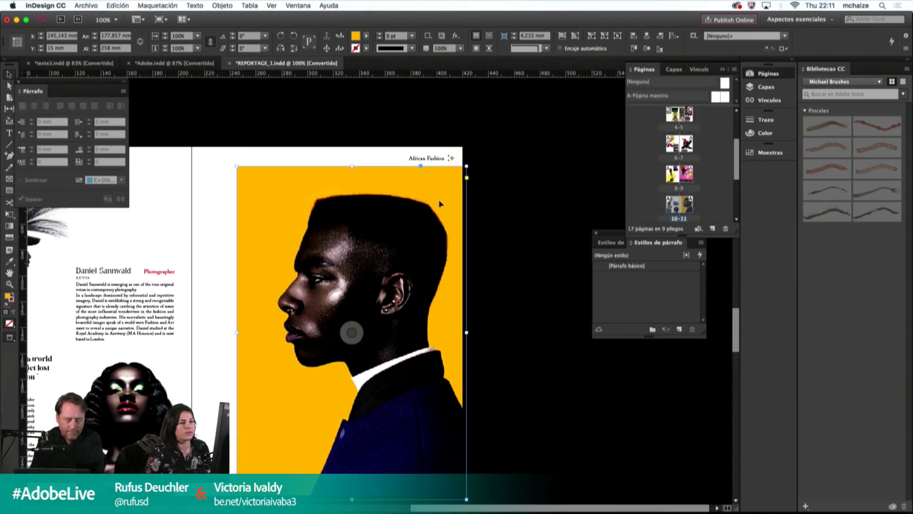
# Step: Deselect the portrait, present spreads 10-11 and 12-13 full screen, and leave the presentation
pyautogui.click(468, 155)
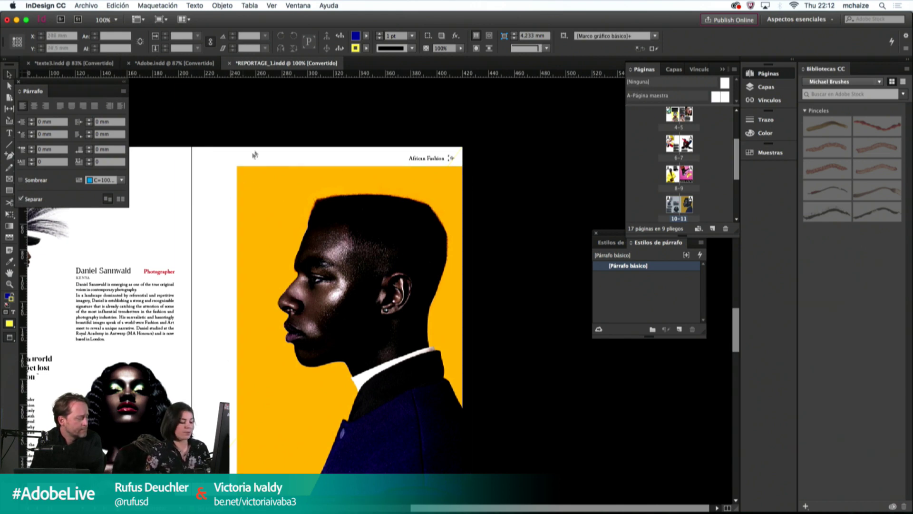
pyautogui.hotkey('shift', 'w')
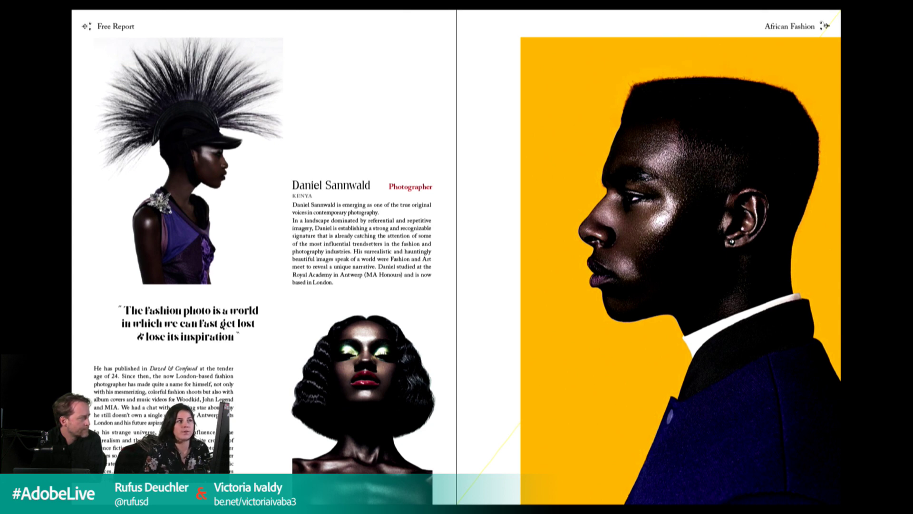
pyautogui.click(242, 174)
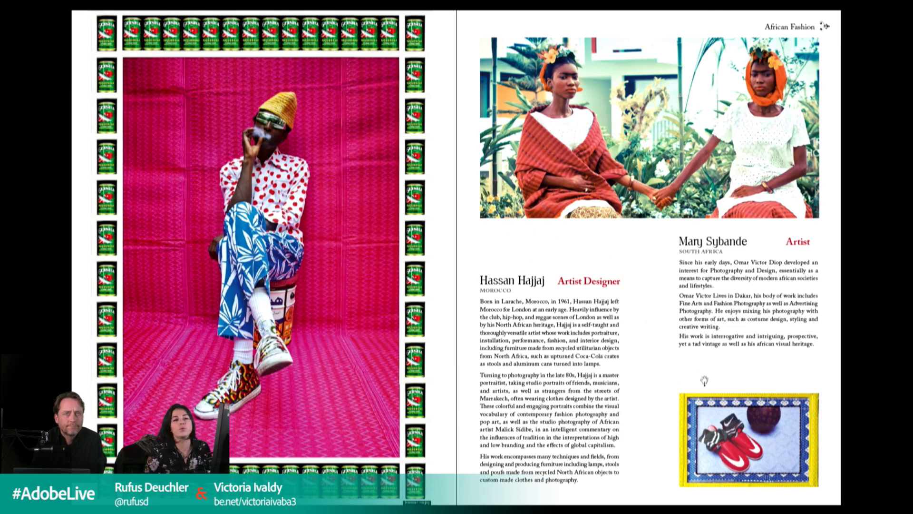
pyautogui.press('Escape')
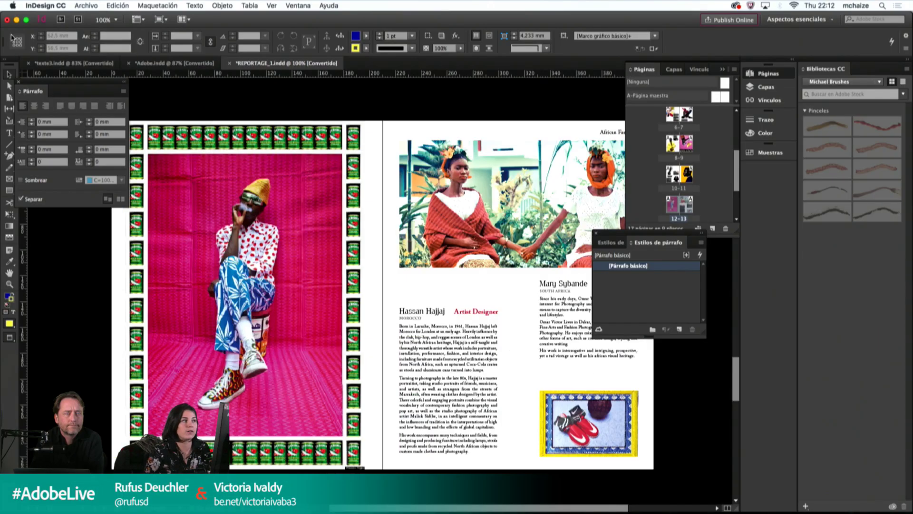
# Step: Switch to the Adobe.indd document and present its book format reference pages 11 to 14 full screen, closing the presentation at the end
pyautogui.click(54, 66)
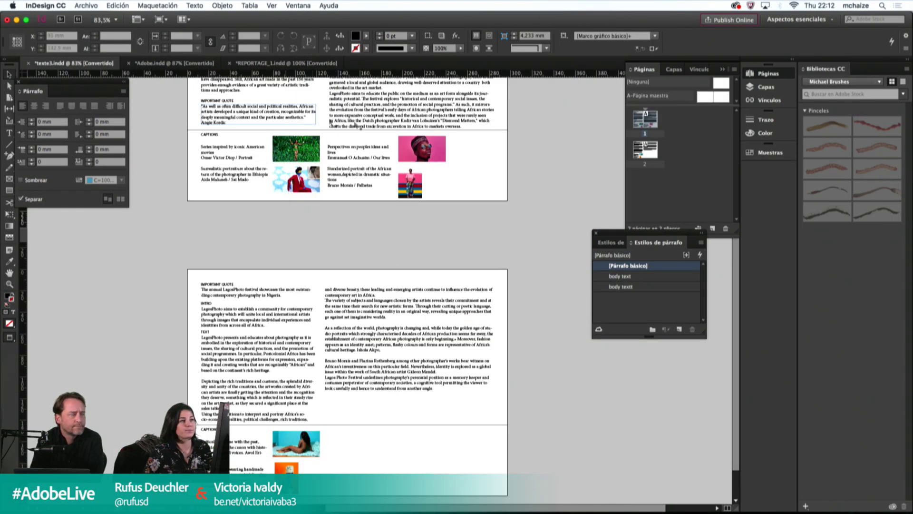
pyautogui.click(172, 64)
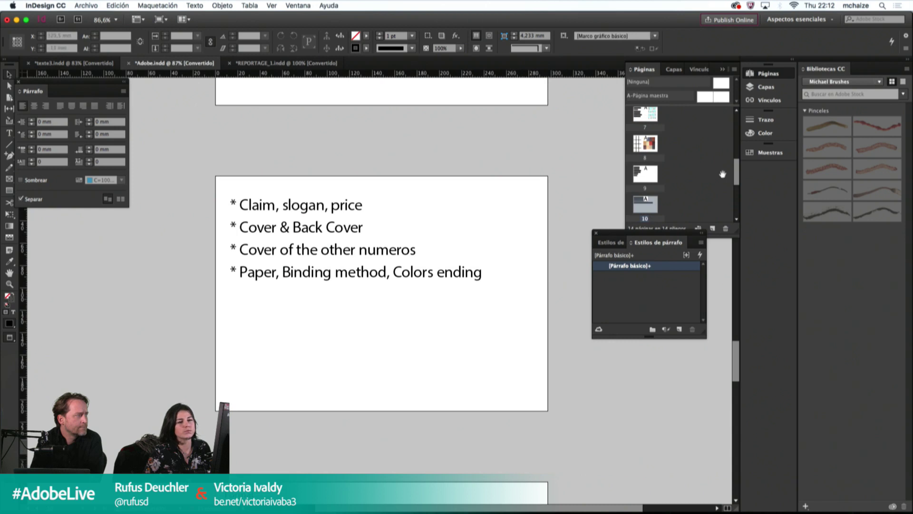
pyautogui.scroll(-3, 736, 173)
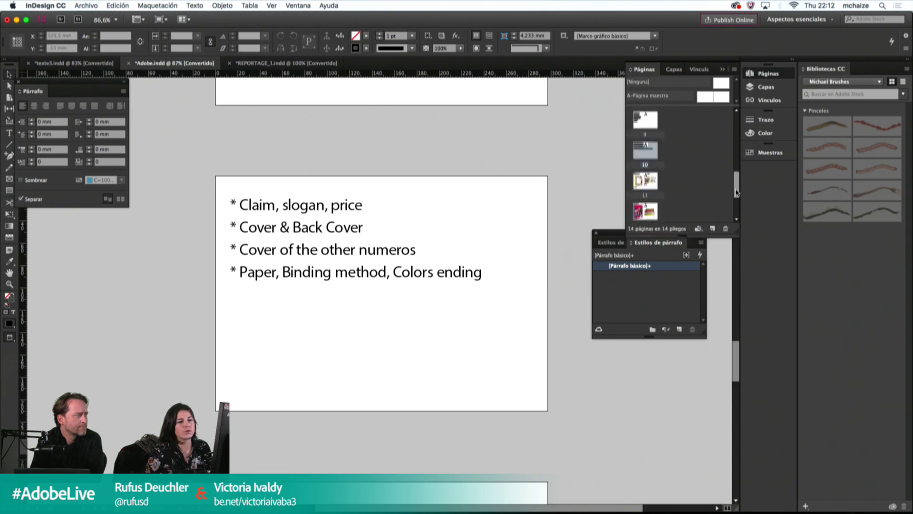
pyautogui.doubleClick(646, 179)
pyautogui.hotkey('shift', 'w')
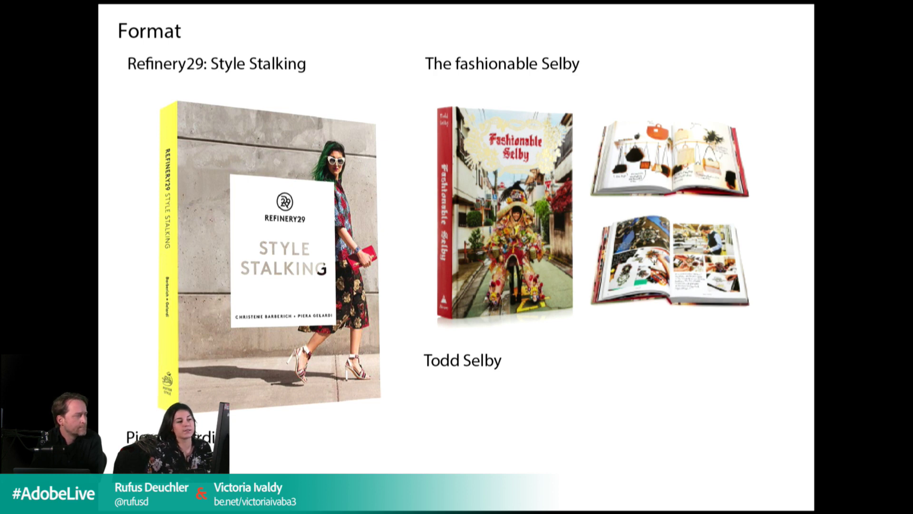
pyautogui.press('Right')
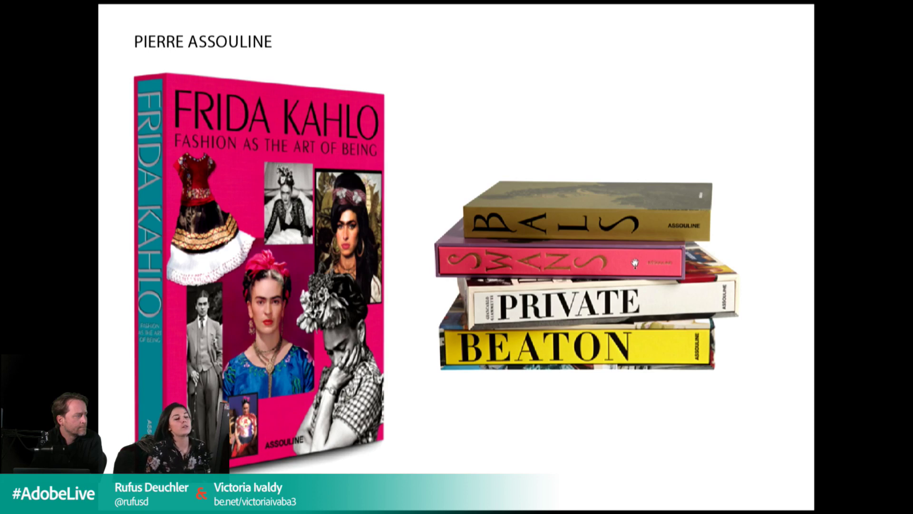
pyautogui.press('Right')
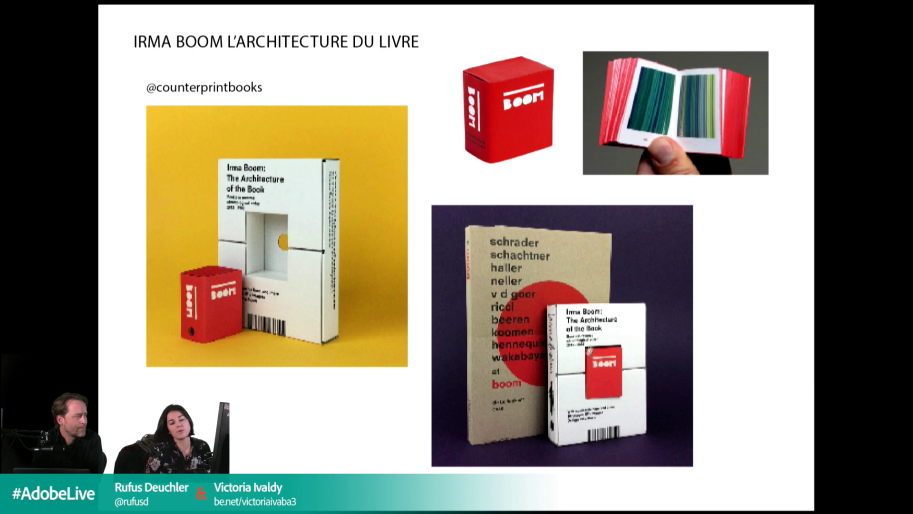
pyautogui.click(612, 365)
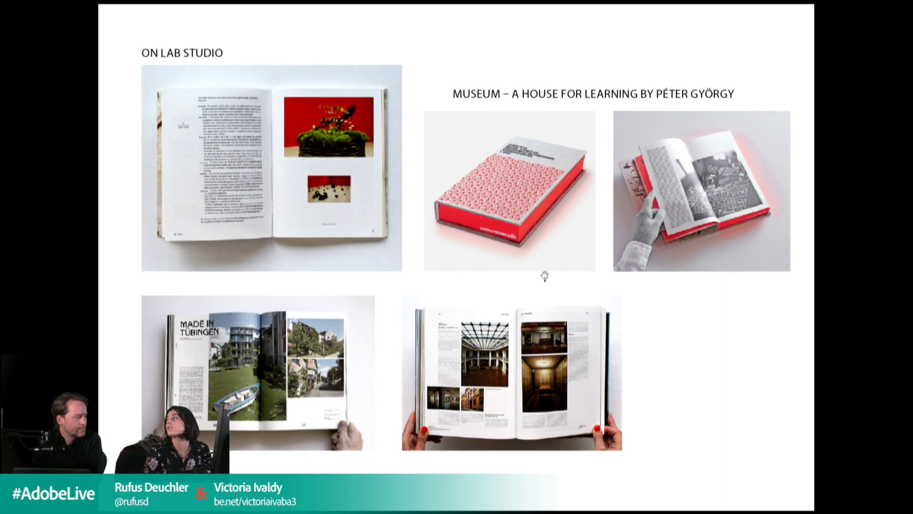
pyautogui.press('Escape')
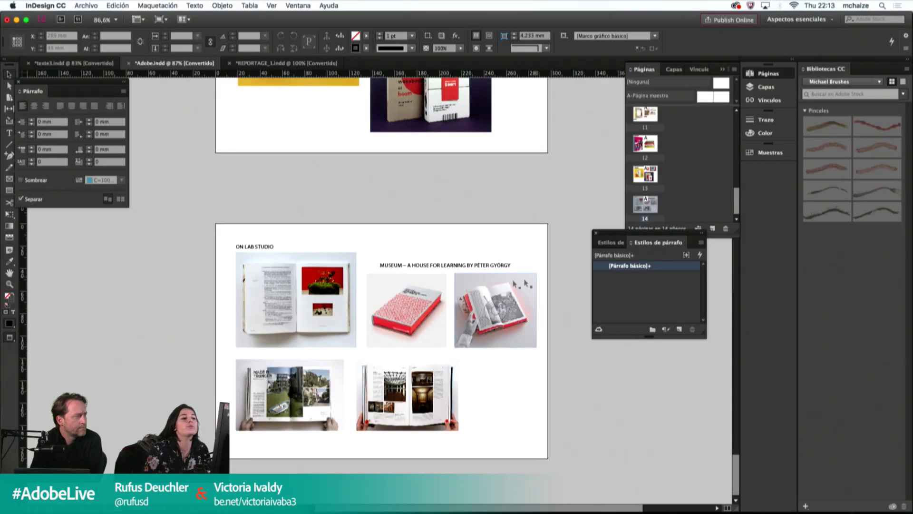
# Step: From the REPORTAGE_1 document, start a new document with a page size of 190 mm wide by 240 mm high
pyautogui.click(274, 64)
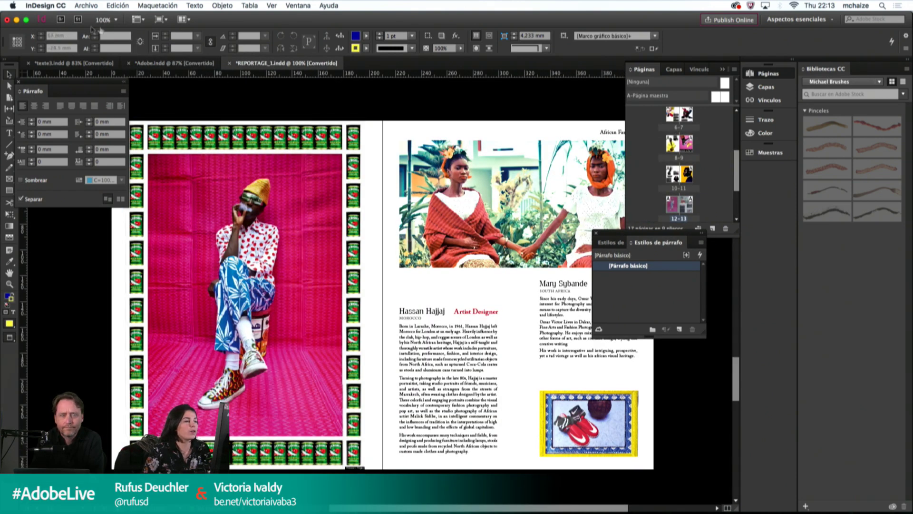
pyautogui.click(86, 6)
pyautogui.moveTo(92, 19)
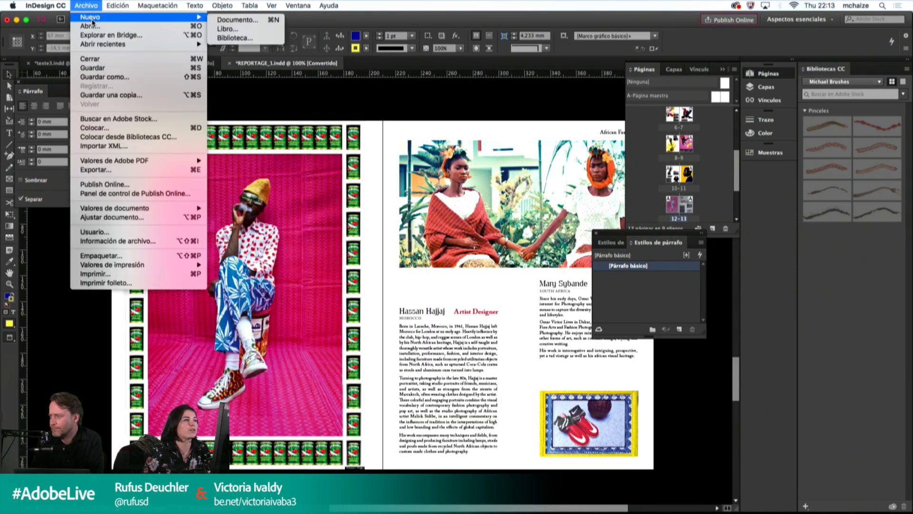
pyautogui.click(228, 19)
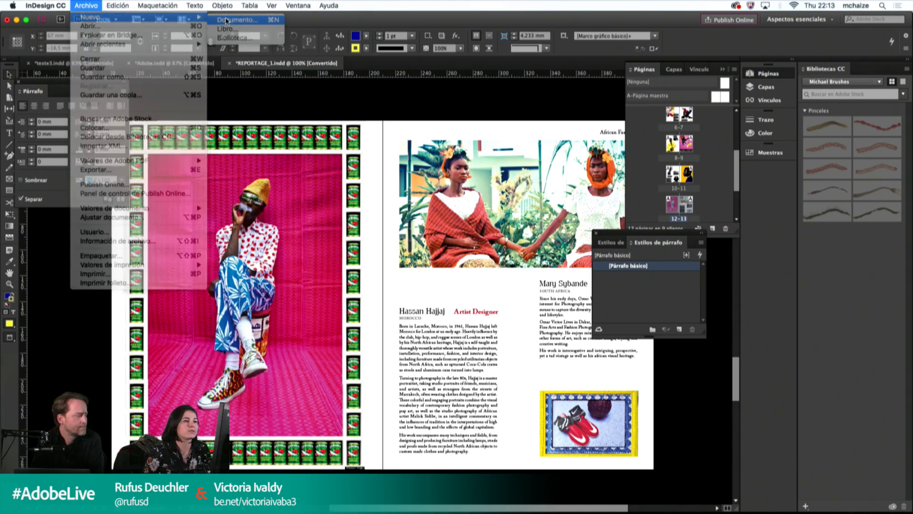
pyautogui.moveTo(425, 238); pyautogui.dragTo(388, 239)
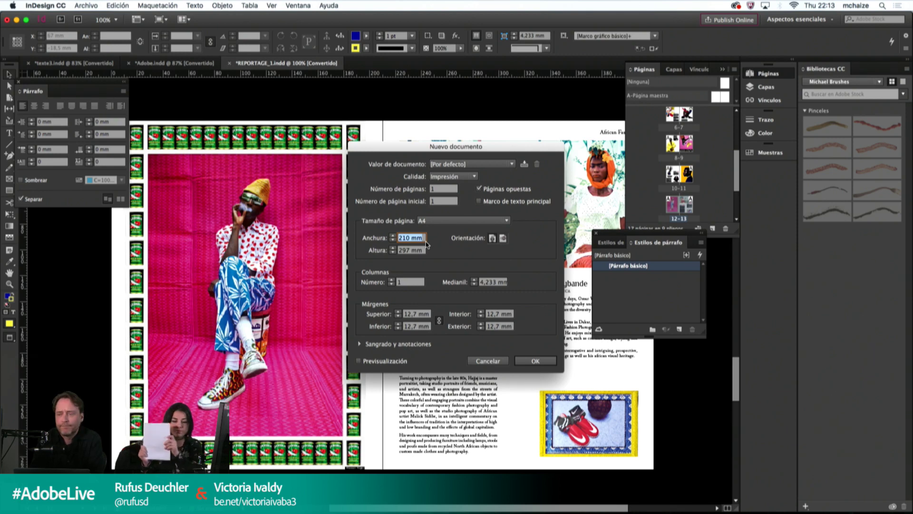
pyautogui.write('190')
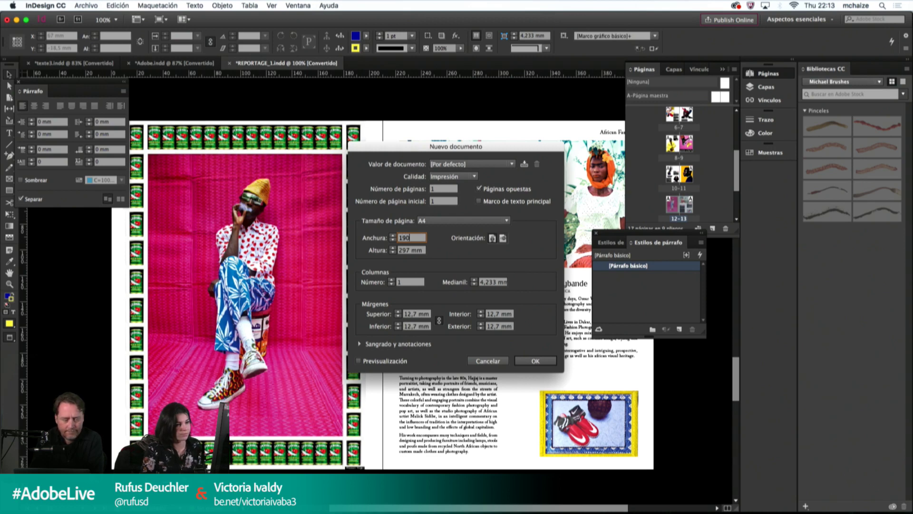
pyautogui.press('Tab')
pyautogui.write('2')
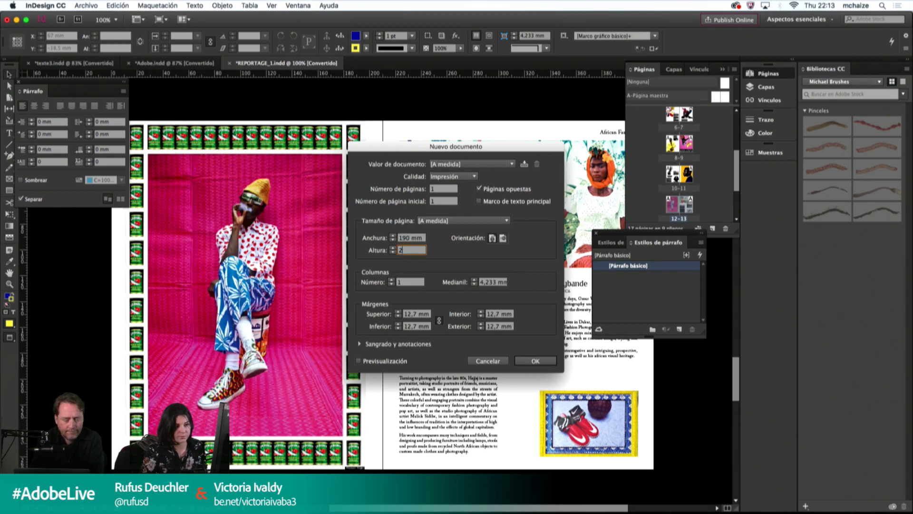
# Step: Set the new document's layout to 6 columns with a 5 mm gutter
pyautogui.press('Tab')
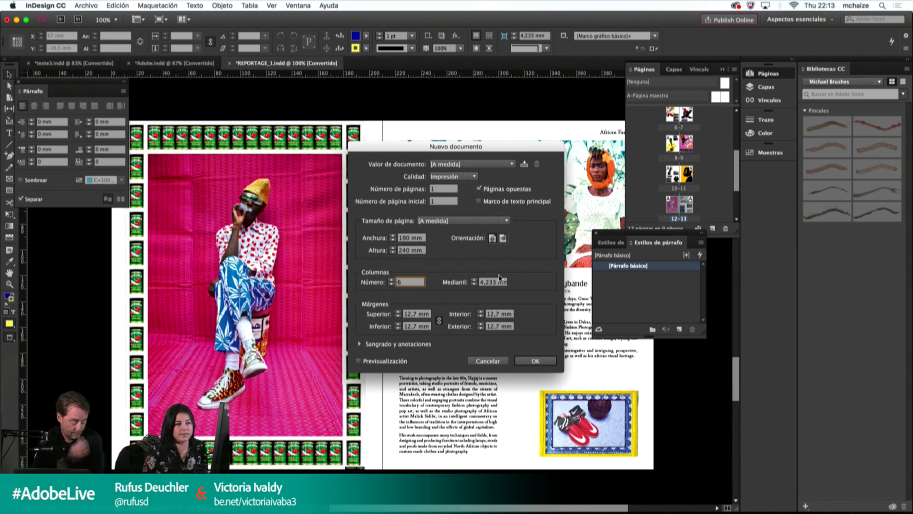
pyautogui.moveTo(481, 282); pyautogui.dragTo(512, 281)
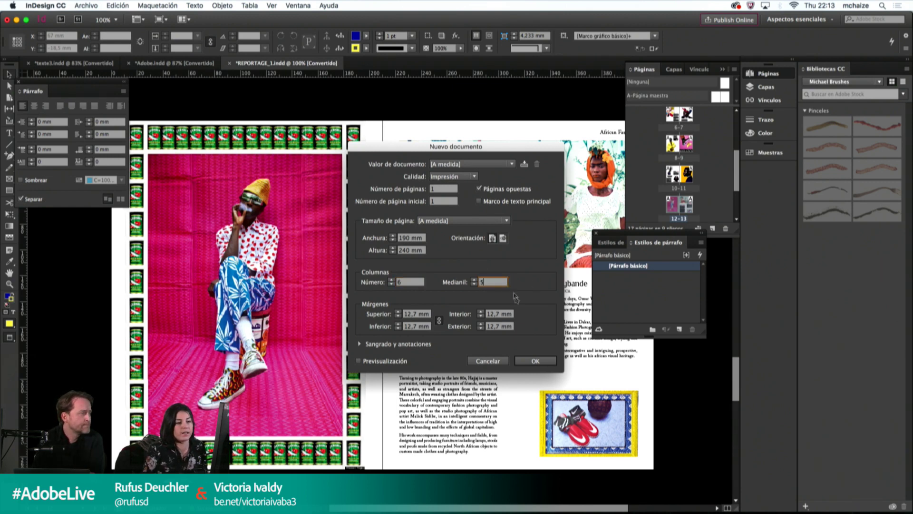
pyautogui.write('5')
# Step: Set all margins to 15 mm, unlink them, and set the inside margin to 13 mm
pyautogui.moveTo(405, 316); pyautogui.dragTo(433, 316)
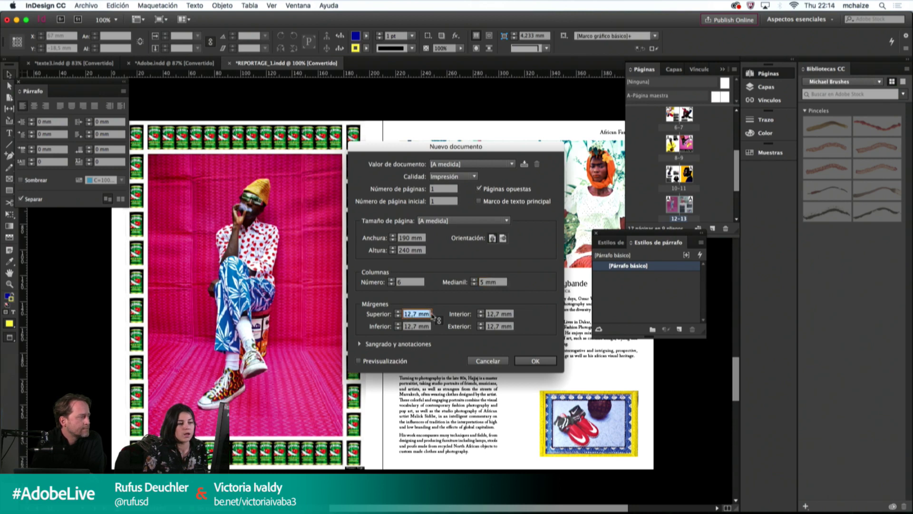
pyautogui.write('15')
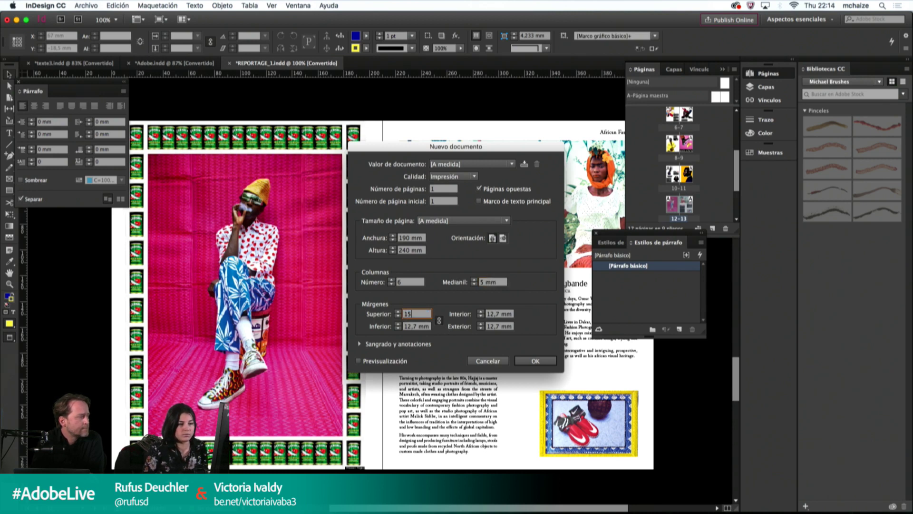
pyautogui.press('Tab')
pyautogui.click(439, 321)
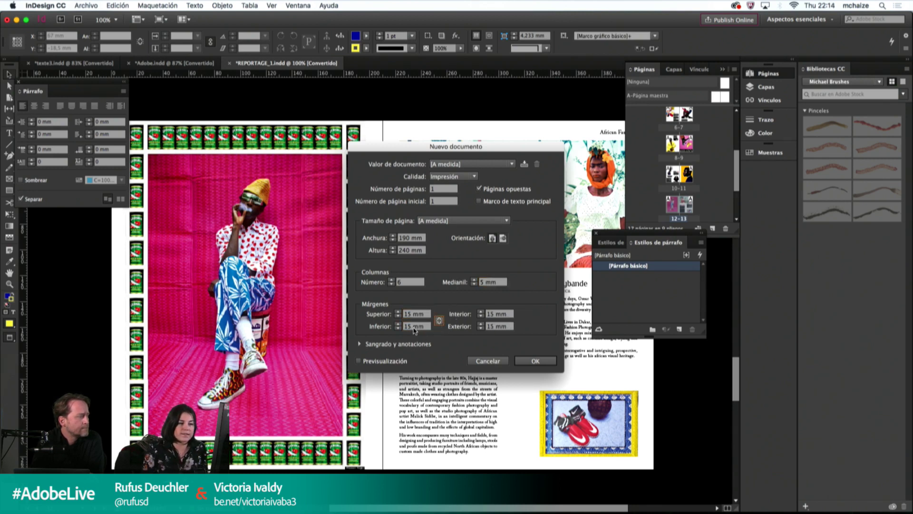
pyautogui.moveTo(425, 328); pyautogui.dragTo(405, 328)
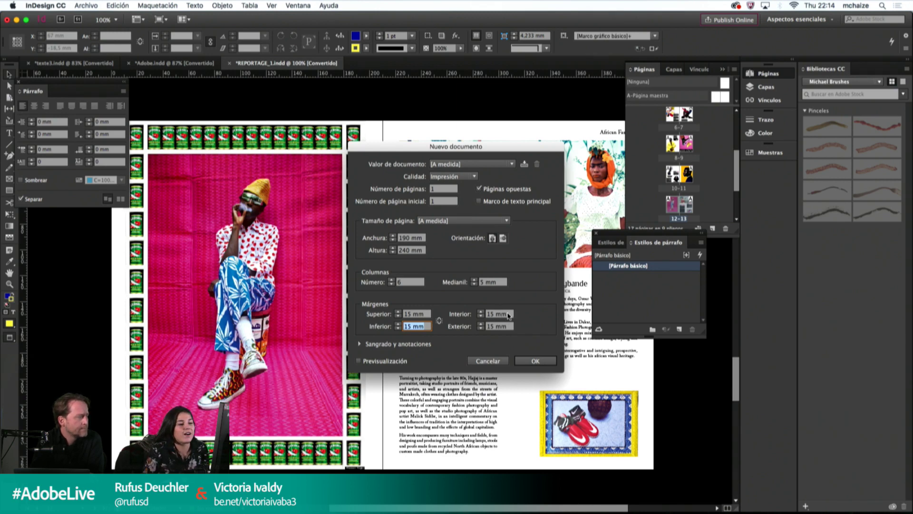
pyautogui.moveTo(508, 316); pyautogui.dragTo(488, 317)
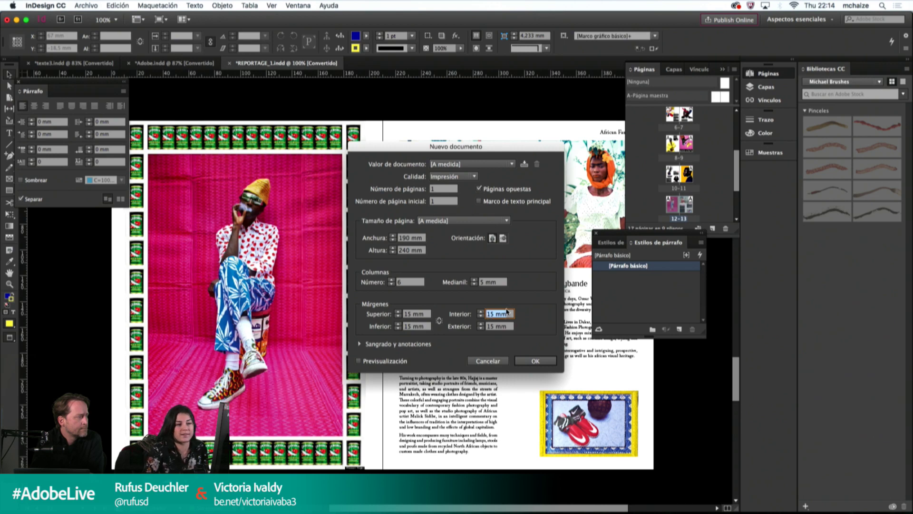
pyautogui.write('13')
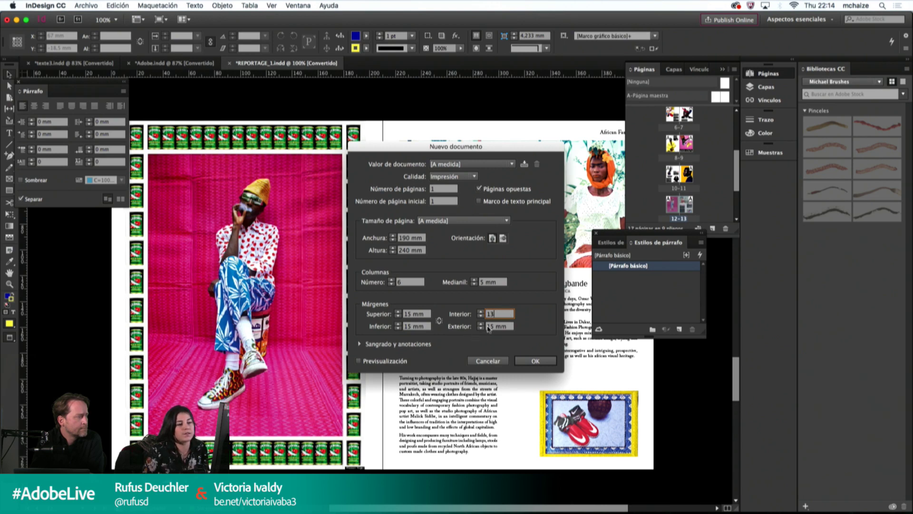
# Step: Show the bleed and slug settings and set the bleed to 3 mm on all four sides
pyautogui.click(365, 346)
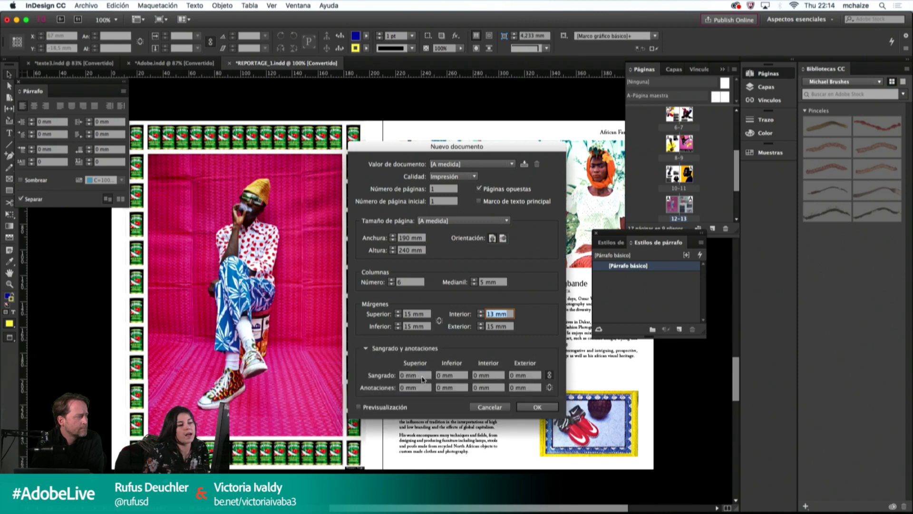
pyautogui.moveTo(422, 378); pyautogui.dragTo(393, 373)
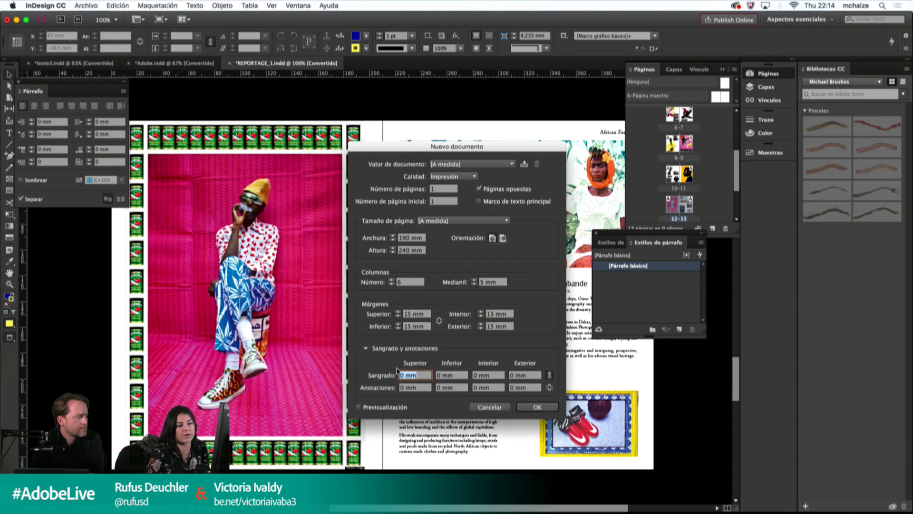
pyautogui.write('3')
pyautogui.click(550, 375)
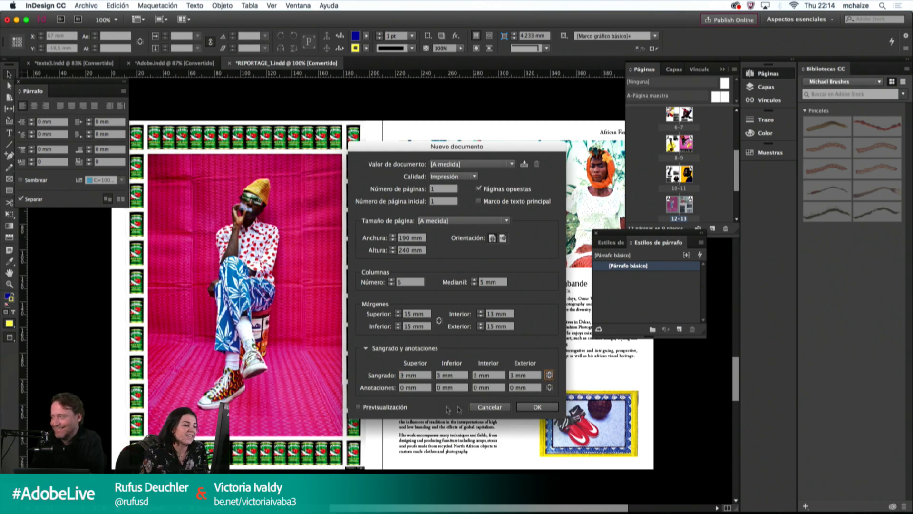
# Step: Preview the page setup behind the dialog and create the new document
pyautogui.click(364, 410)
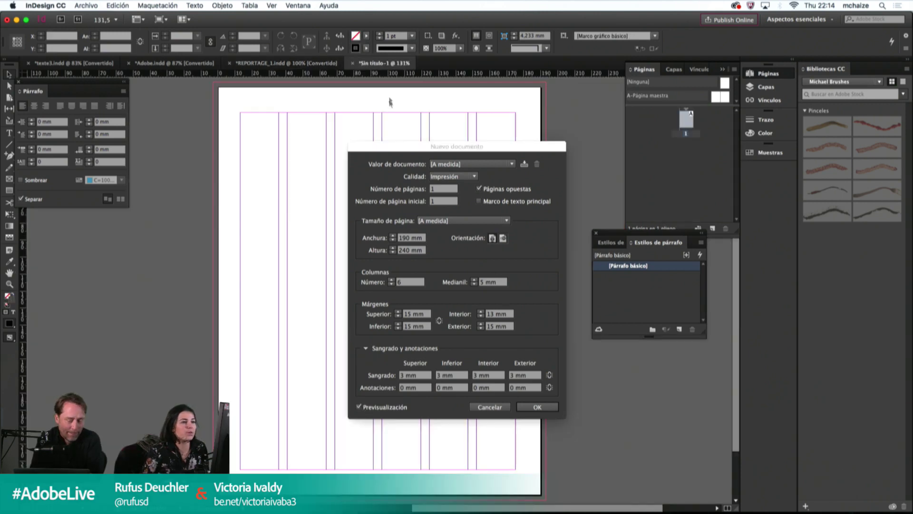
pyautogui.moveTo(398, 149); pyautogui.dragTo(418, 115)
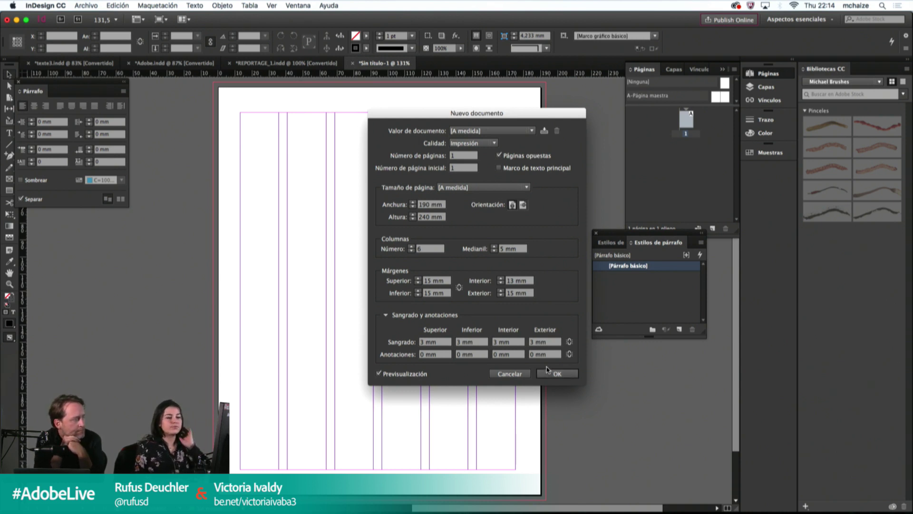
pyautogui.click(549, 375)
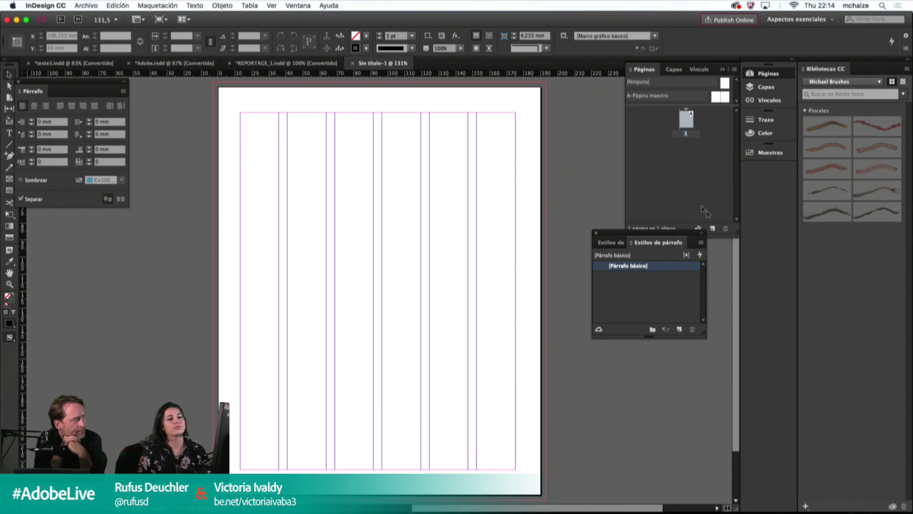
# Step: Add two pages to the new document to form spread 2-3, and switch to the texte3.indd document
pyautogui.click(713, 229)
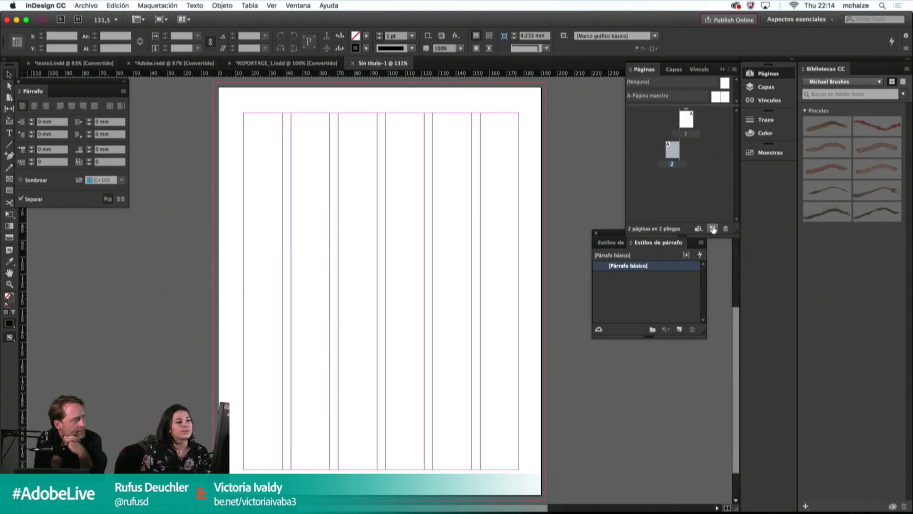
pyautogui.click(712, 228)
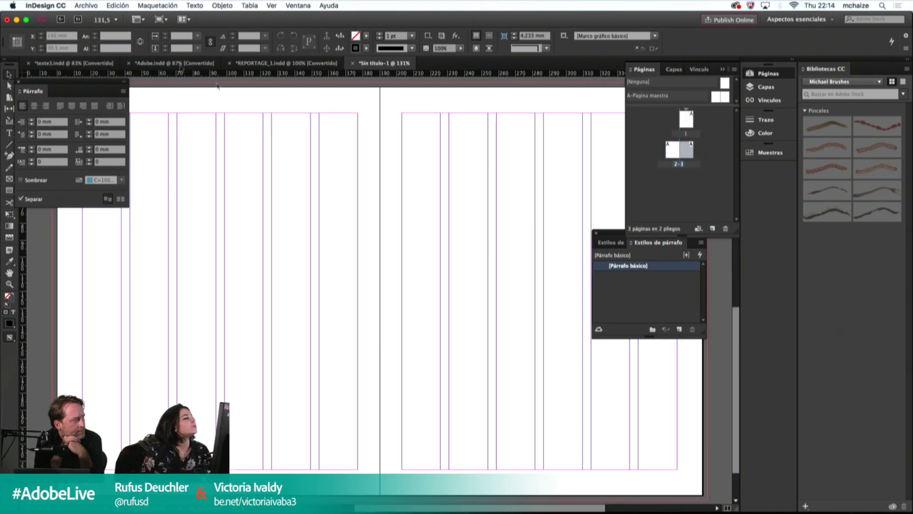
pyautogui.click(72, 62)
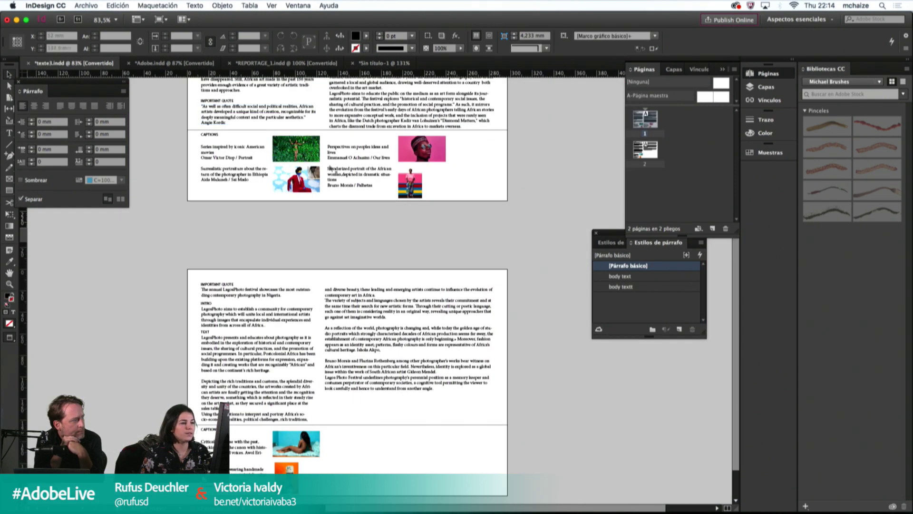
# Step: Copy the theme and title text frames, labels included, from texte3.indd and paste them onto spread 2-3 of the new document
pyautogui.scroll(6, 412, 234)
pyautogui.hscroll(-1, 413, 234)
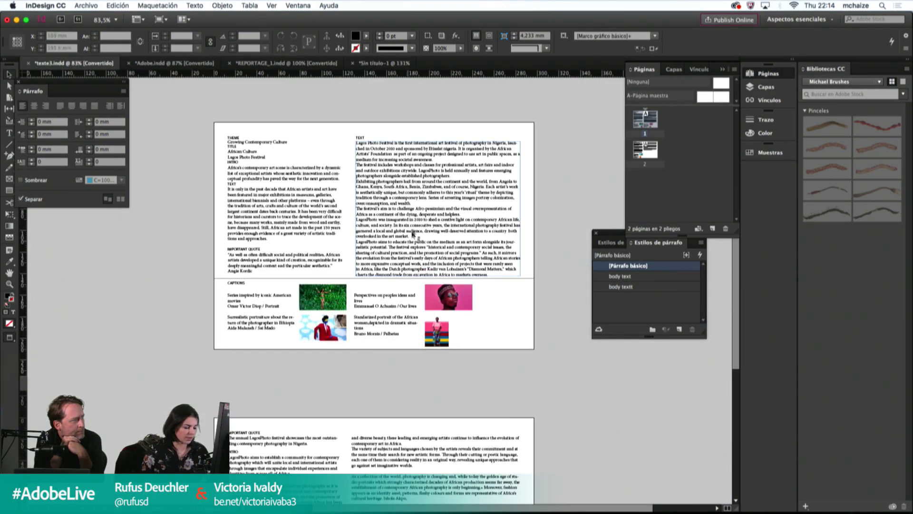
pyautogui.press('super+equal')
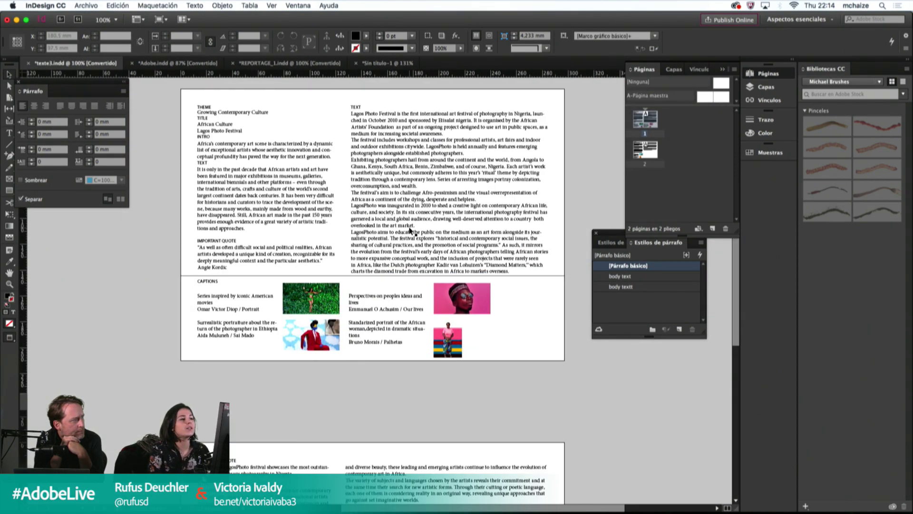
pyautogui.press('super+equal')
pyautogui.scroll(4, 230, 170)
pyautogui.hscroll(-3, 230, 170)
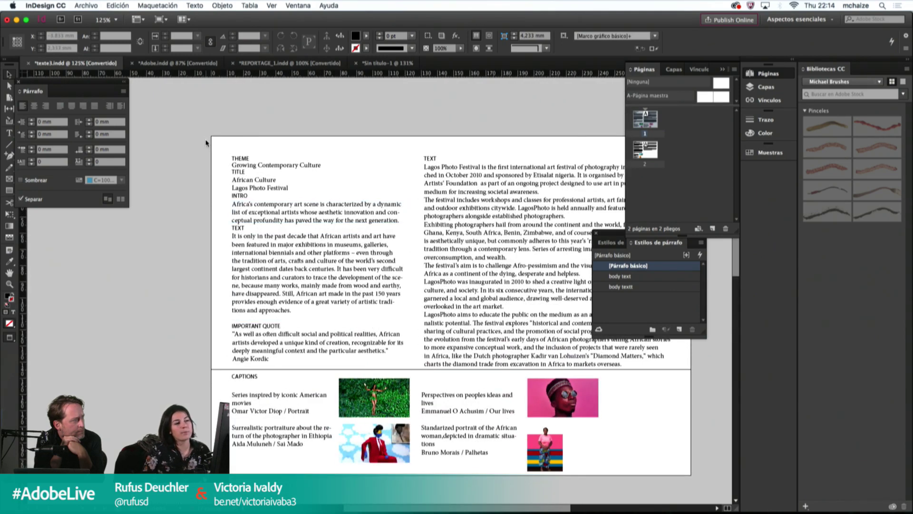
pyautogui.moveTo(208, 143); pyautogui.dragTo(257, 181)
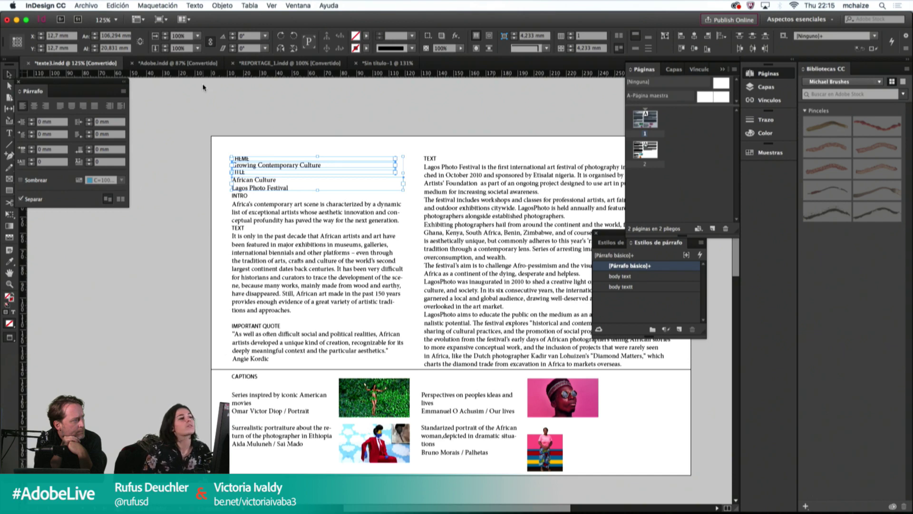
pyautogui.click(379, 64)
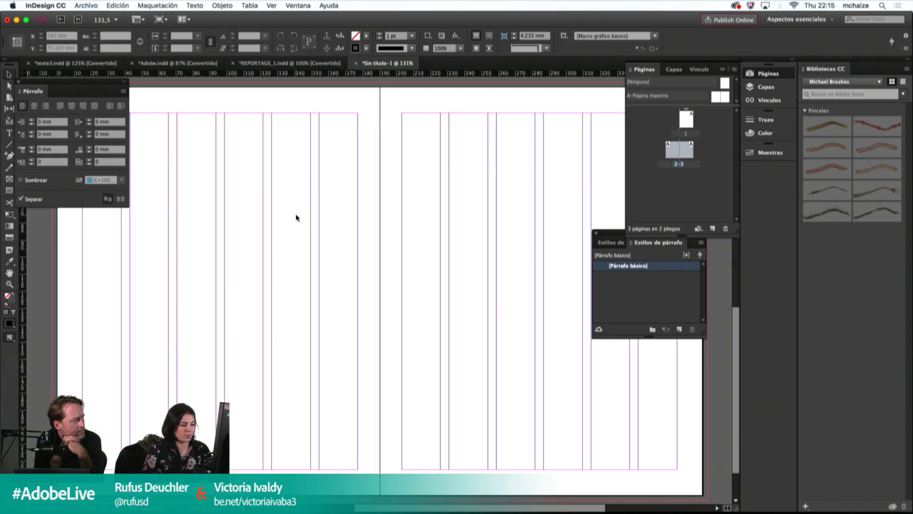
pyautogui.press('super+v')
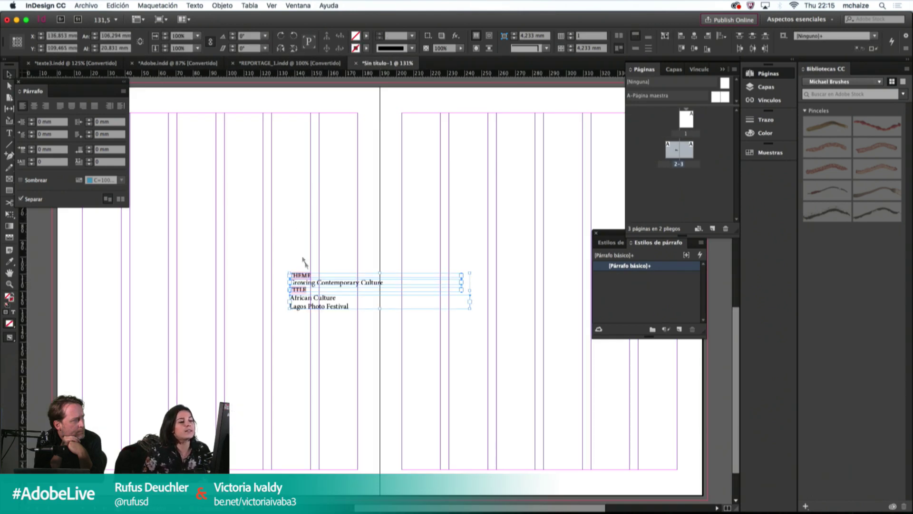
pyautogui.press('shift+super+a')
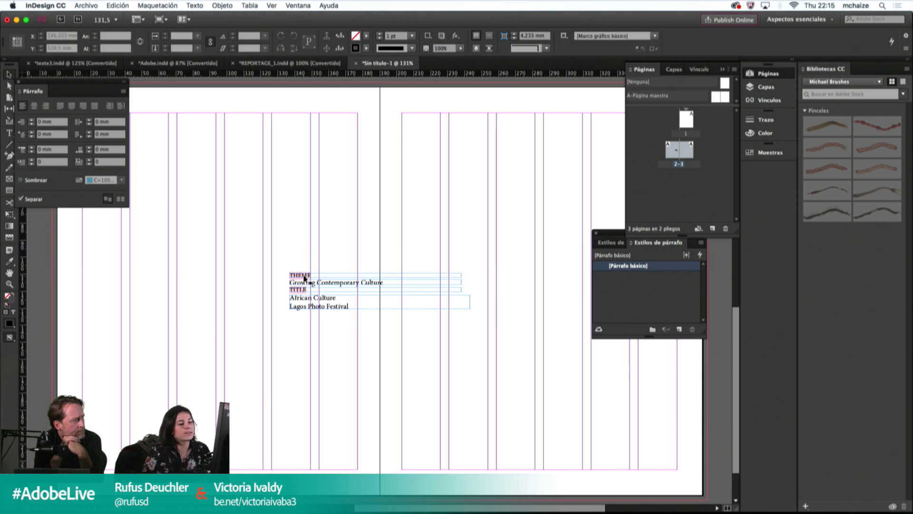
# Step: Delete the THEME label frame from the pasted texts
pyautogui.doubleClick(317, 275)
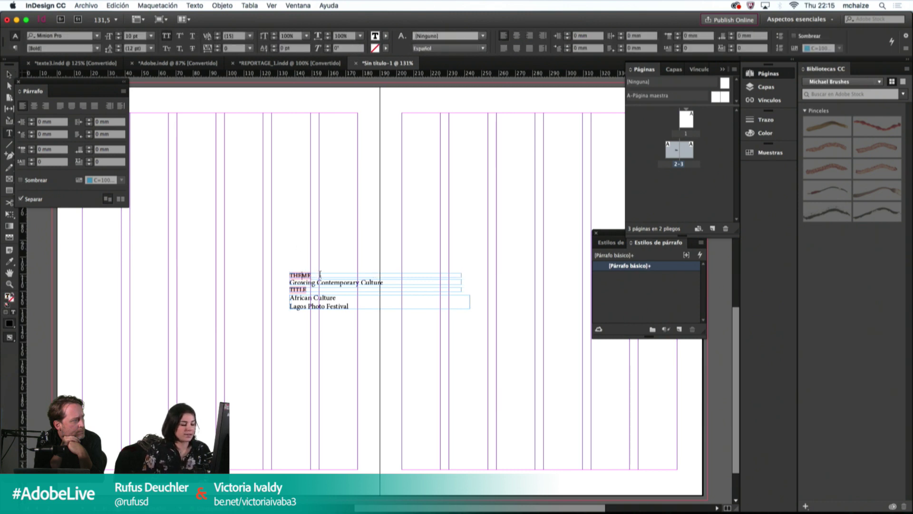
pyautogui.press('Escape')
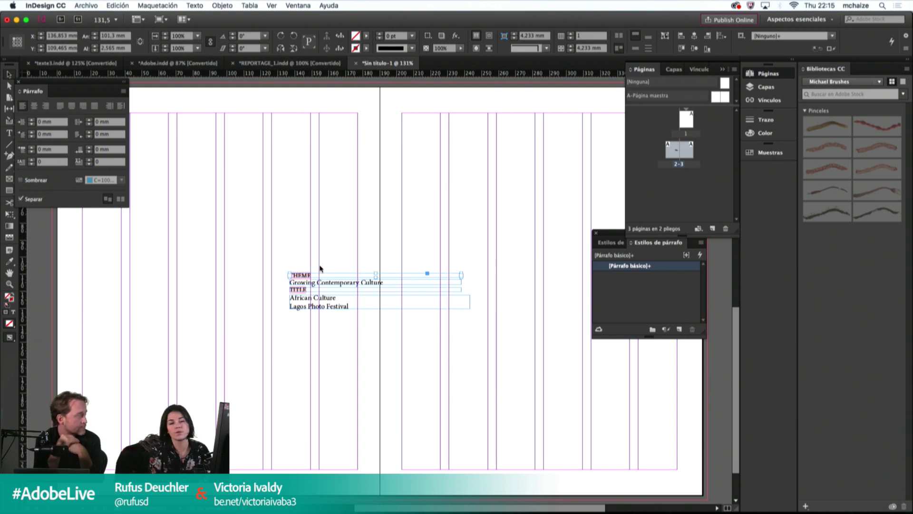
pyautogui.press('BackSpace')
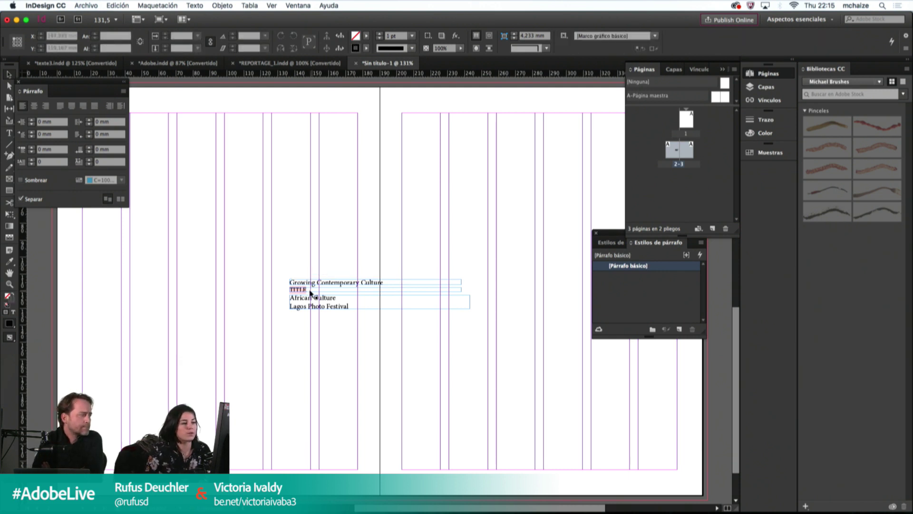
# Step: Set the "Growing Contemporary Culture" line in Gotham Bold and enlarge its text frame to about 7 mm high
pyautogui.doubleClick(308, 283)
pyautogui.moveTo(383, 282); pyautogui.dragTo(289, 282)
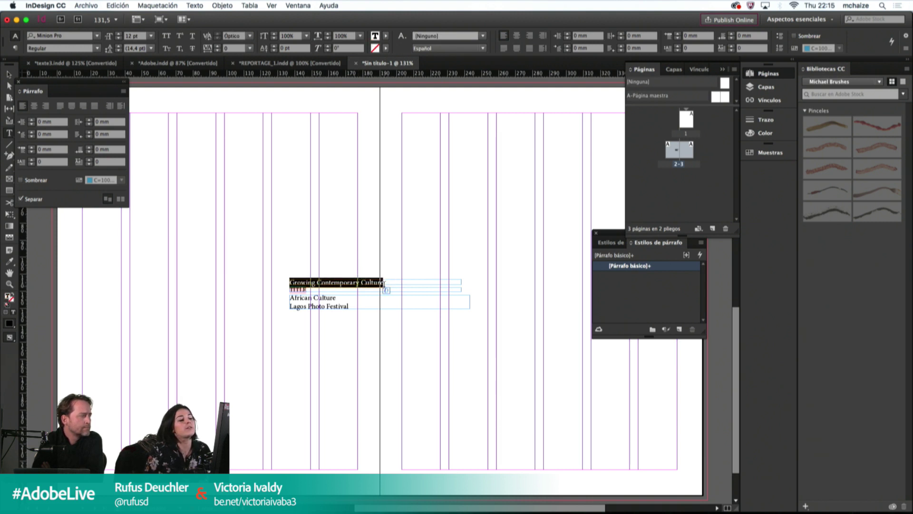
pyautogui.click(80, 35)
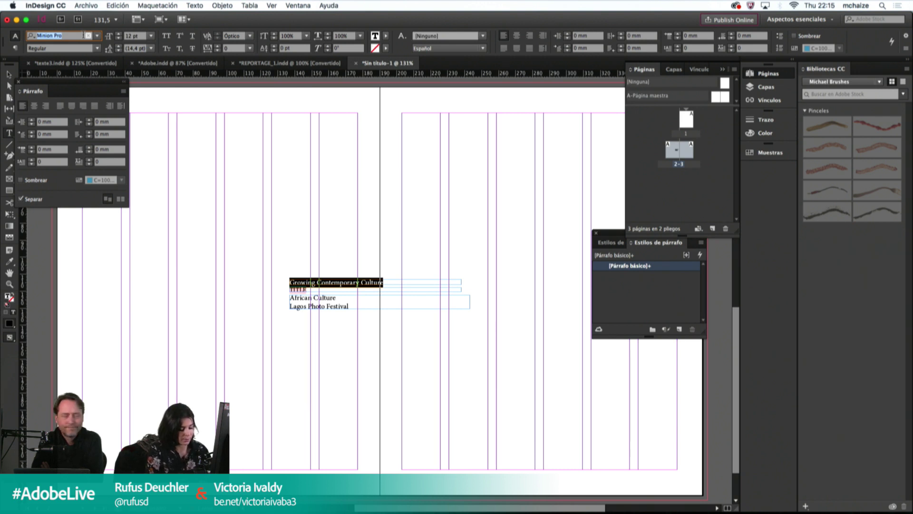
pyautogui.write('goth')
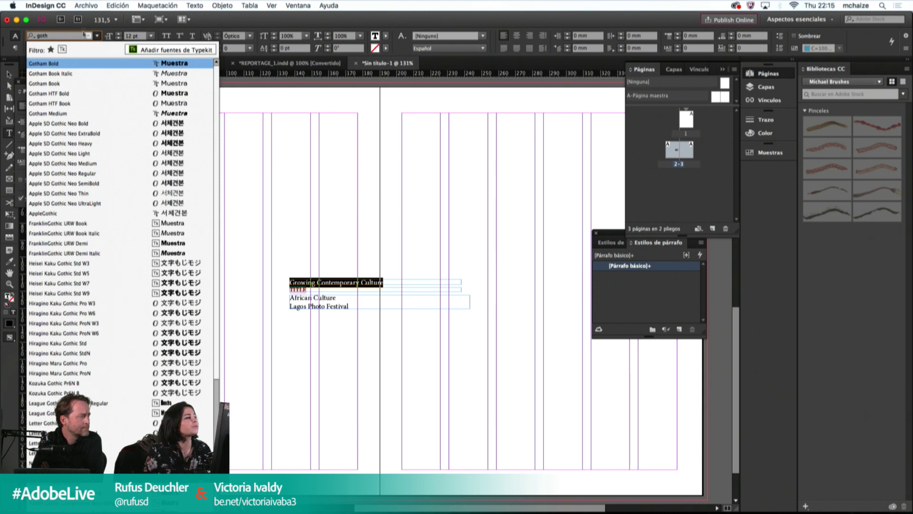
pyautogui.click(69, 64)
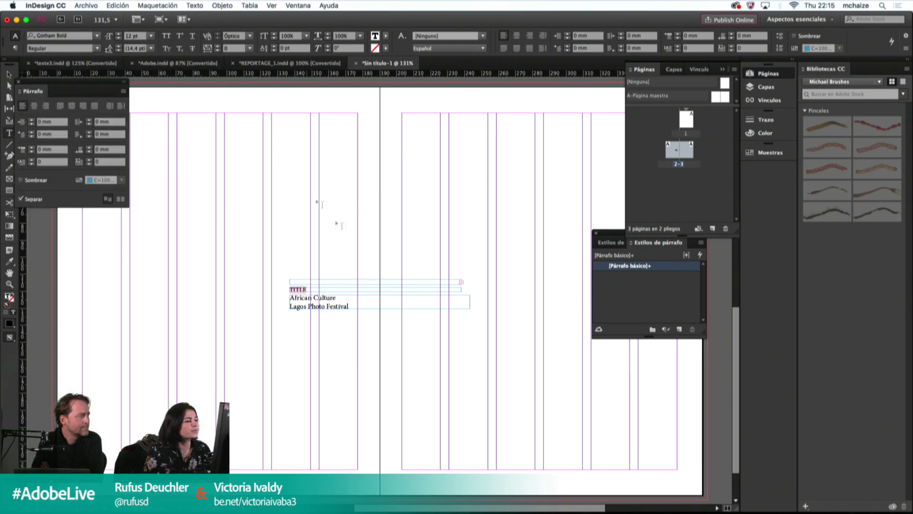
pyautogui.press('Escape')
pyautogui.moveTo(376, 280); pyautogui.dragTo(376, 272)
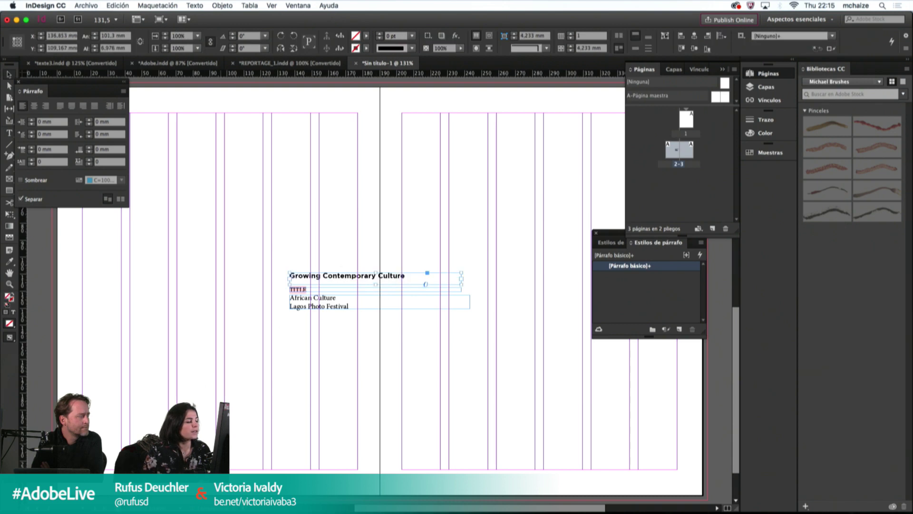
# Step: Switch to Finder, look through the font files in the GOTHAM folder, and return to the InDesign layout
pyautogui.moveTo(480, 511)
pyautogui.click(254, 492)
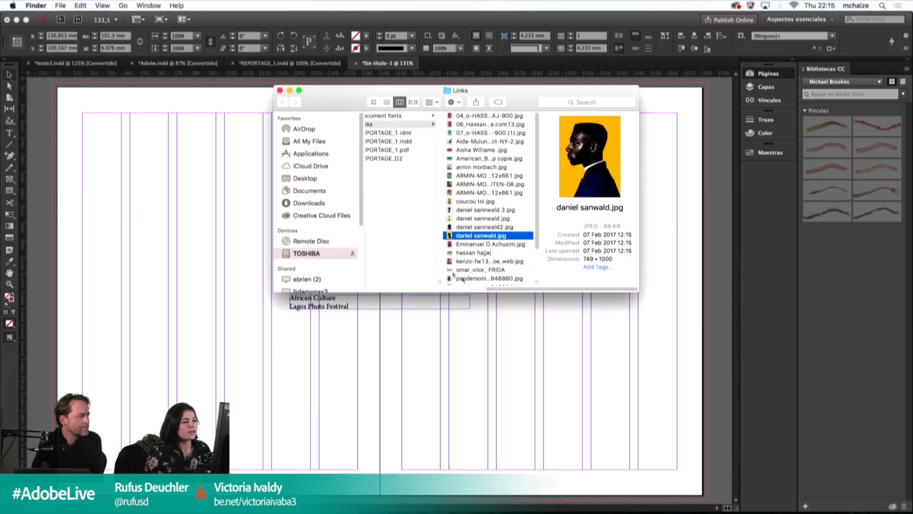
pyautogui.hscroll(-4, 443, 286)
pyautogui.hscroll(-2, 444, 285)
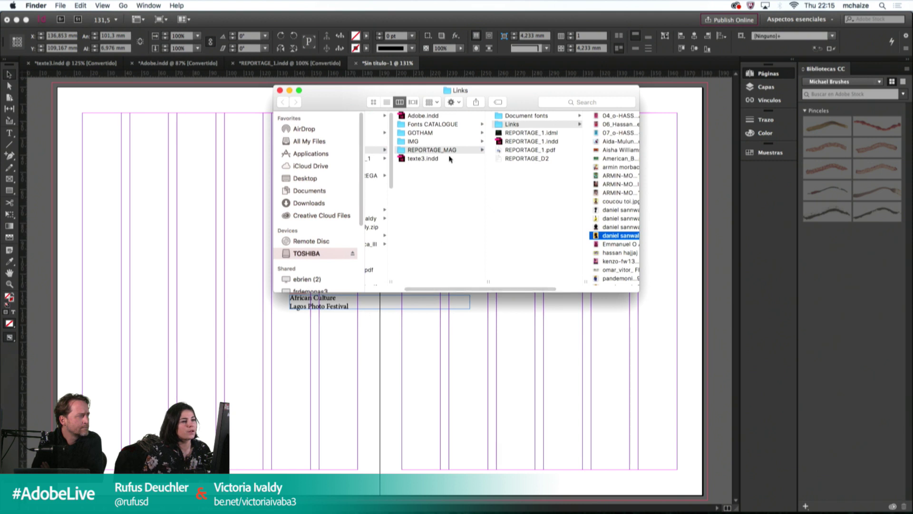
pyautogui.click(443, 134)
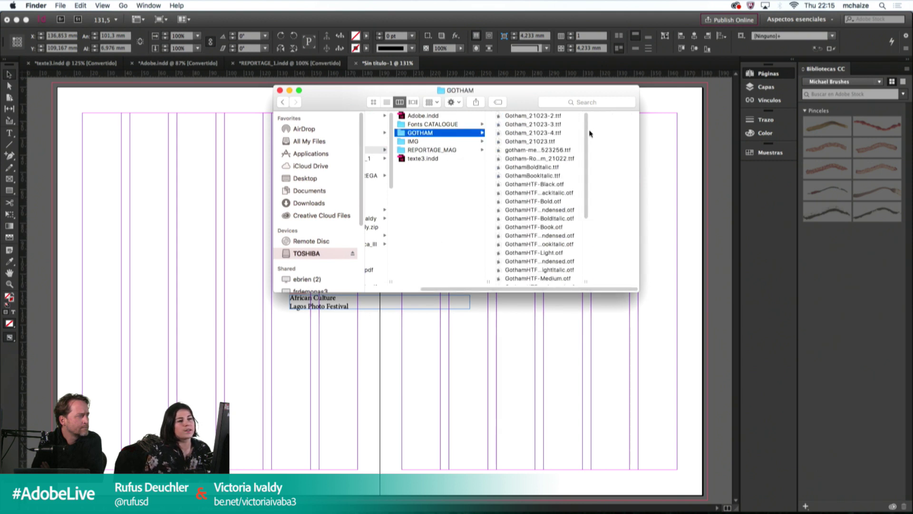
pyautogui.moveTo(587, 132); pyautogui.dragTo(586, 202)
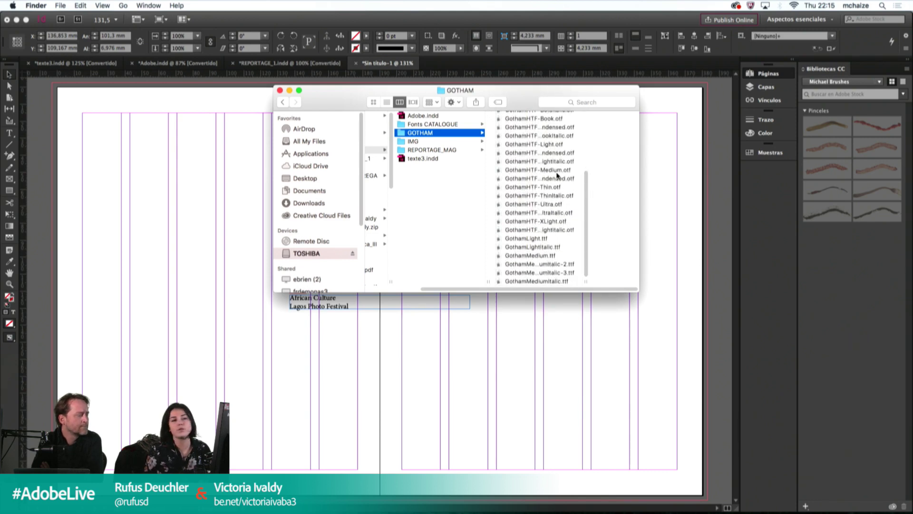
pyautogui.moveTo(587, 185); pyautogui.dragTo(586, 127)
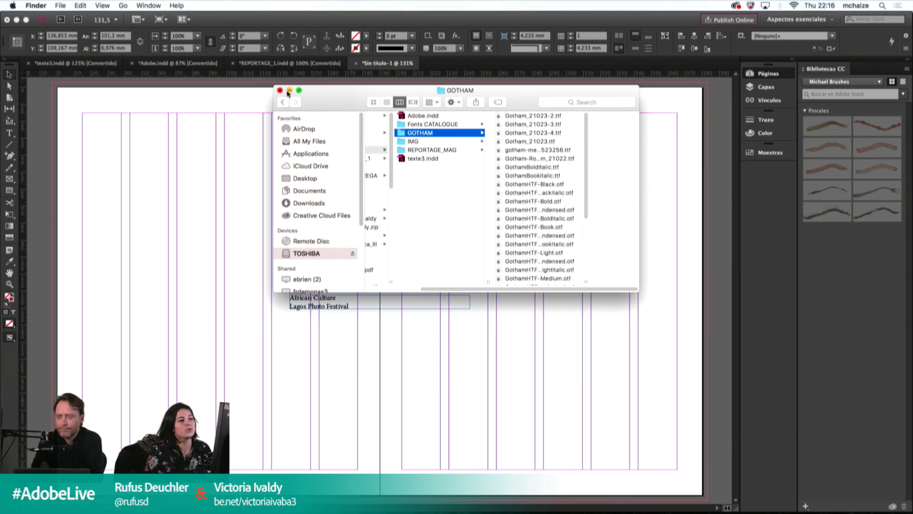
pyautogui.click(295, 248)
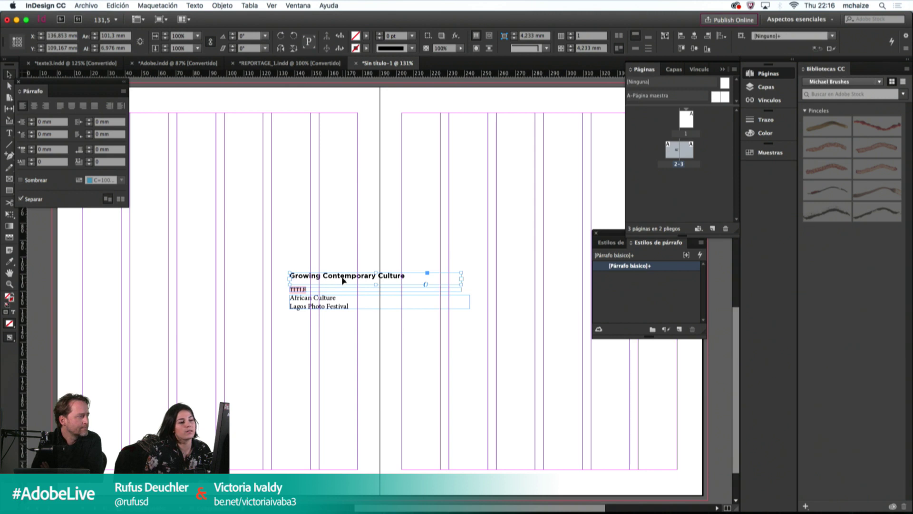
# Step: Adjust the height of the "Growing Contemporary Culture" frame and set its text size to 10 pt
pyautogui.doubleClick(376, 285)
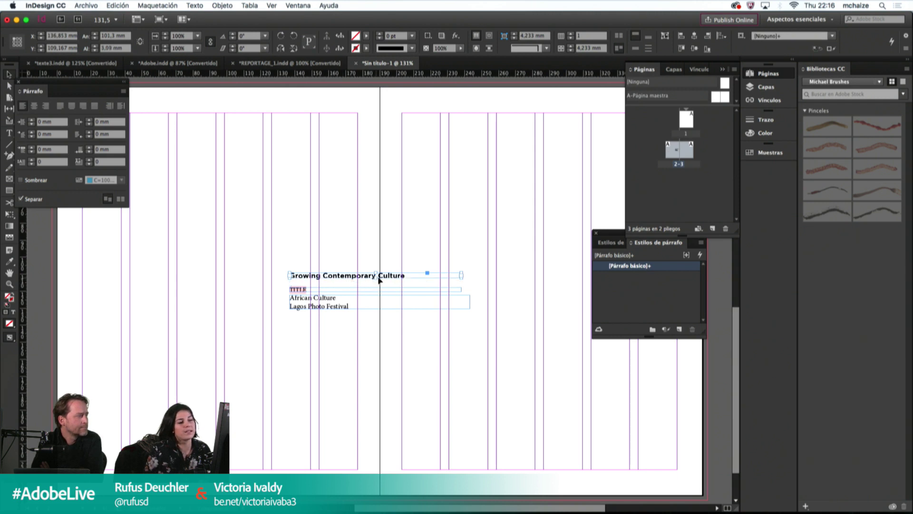
pyautogui.doubleClick(375, 278)
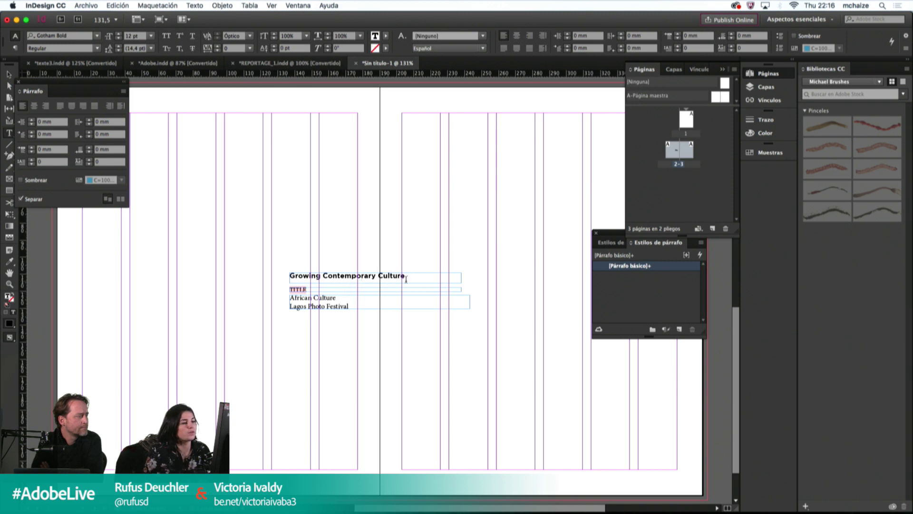
pyautogui.tripleClick(305, 280)
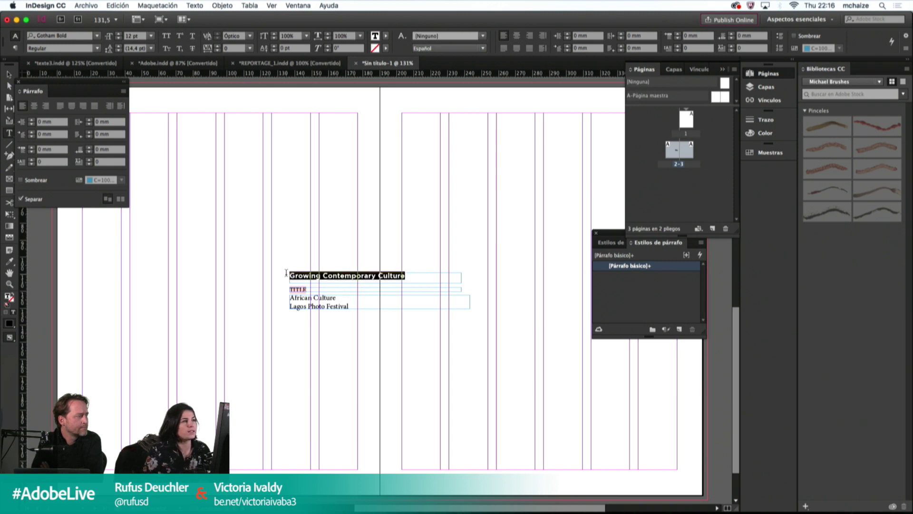
pyautogui.click(136, 36)
pyautogui.write('10')
pyautogui.press('Return')
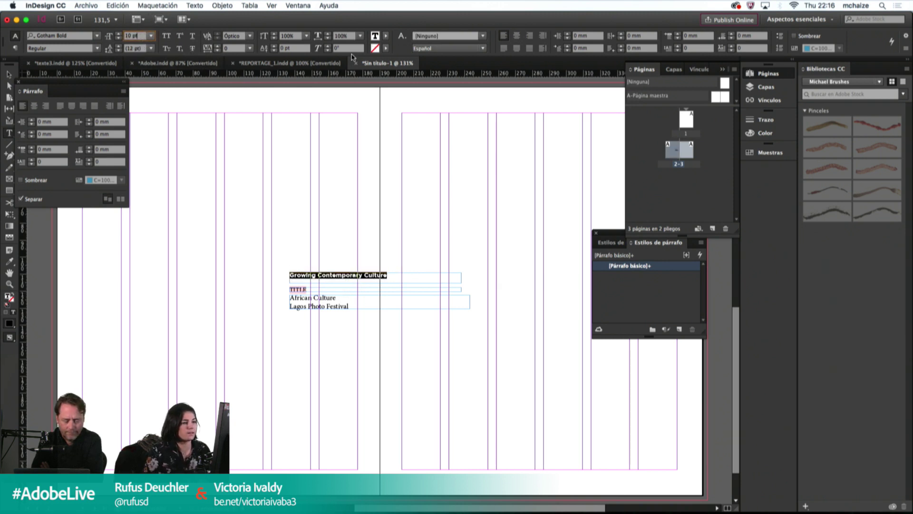
# Step: Delete the TITLE label frame above the "African Culture Lagos Photo Festival" text
pyautogui.hscroll(-1, 431, 252)
pyautogui.click(331, 291)
pyautogui.press('Escape')
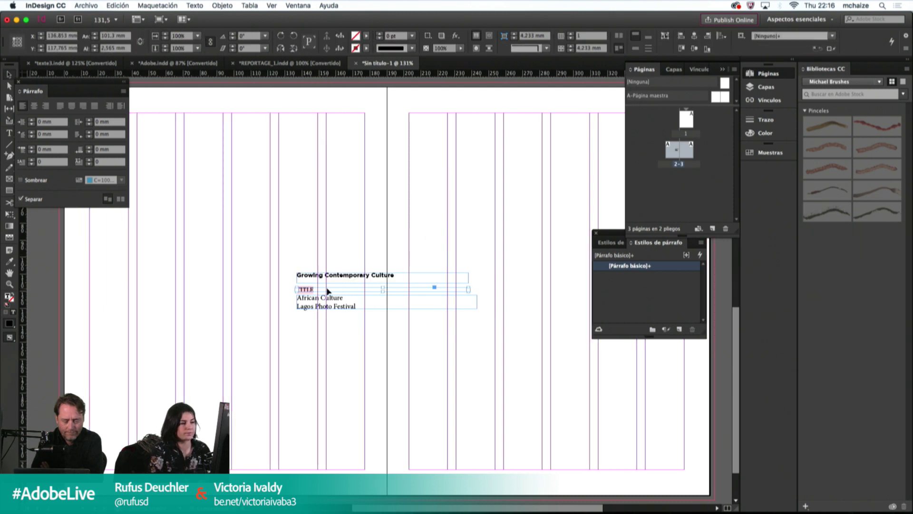
pyautogui.press('Delete')
# Step: Extend the "African Culture Lagos Photo Festival" frame to about 32 mm high and sample the "Growing Contemporary Culture" formatting onto its text
pyautogui.click(333, 299)
pyautogui.moveTo(387, 308); pyautogui.dragTo(388, 349)
pyautogui.doubleClick(340, 324)
pyautogui.press('super+a')
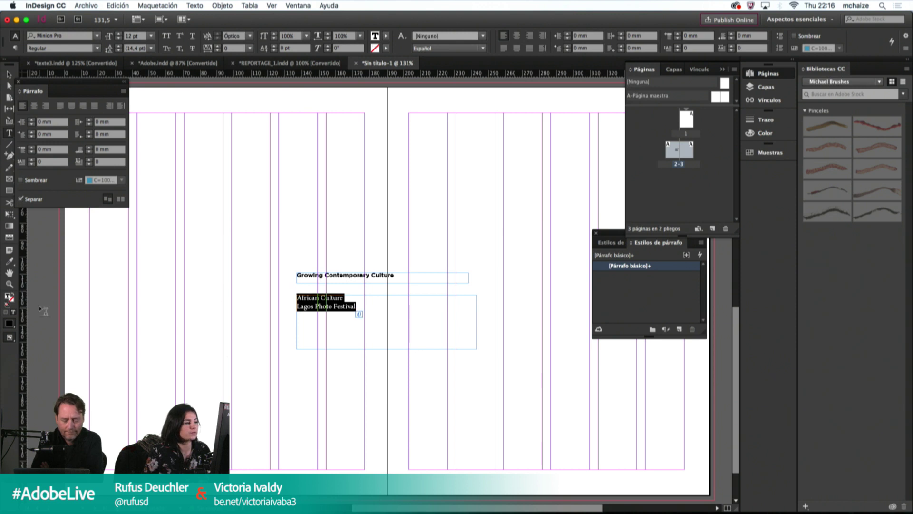
pyautogui.click(9, 261)
pyautogui.click(338, 276)
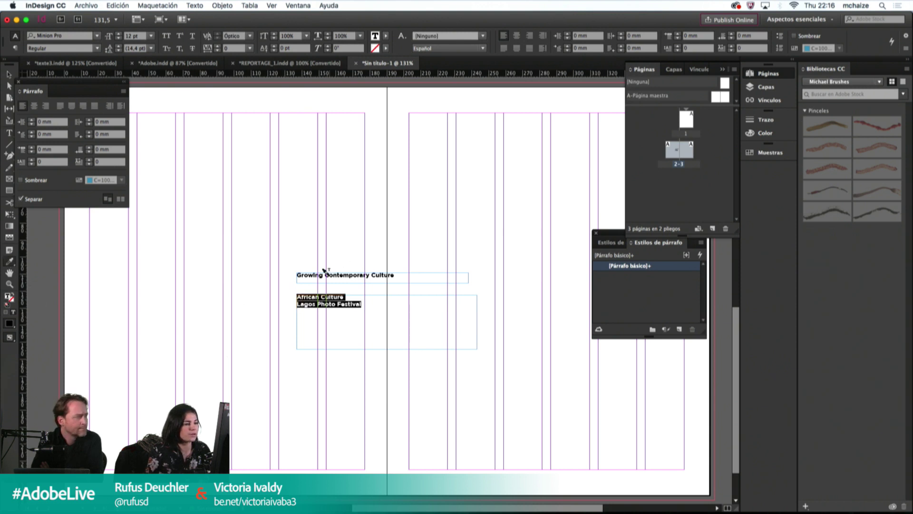
# Step: Set the "African Culture Lagos Photo Festival" title to 22 pt with 24 pt leading
pyautogui.tripleClick(135, 35)
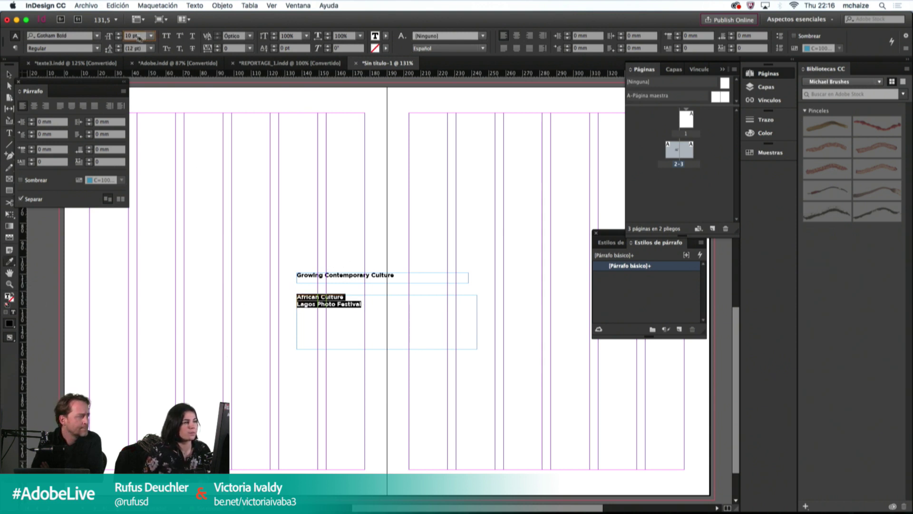
pyautogui.write('0')
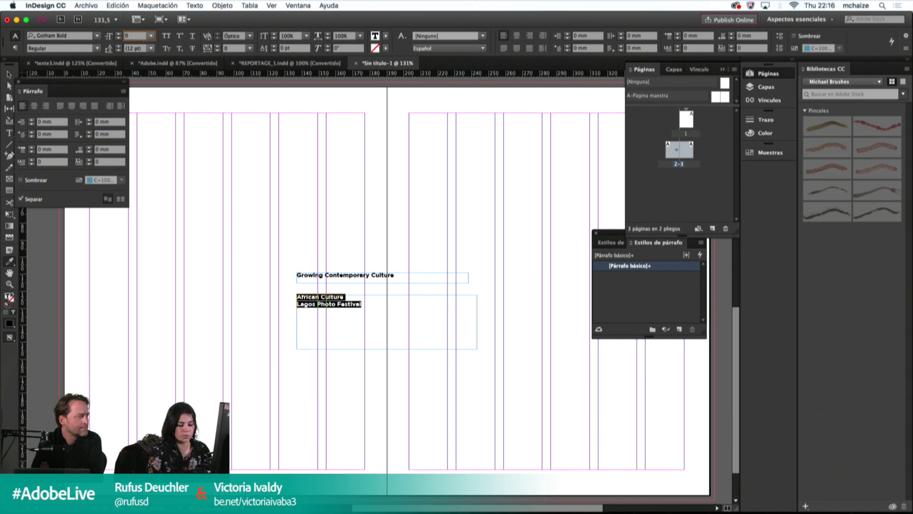
pyautogui.press('Return')
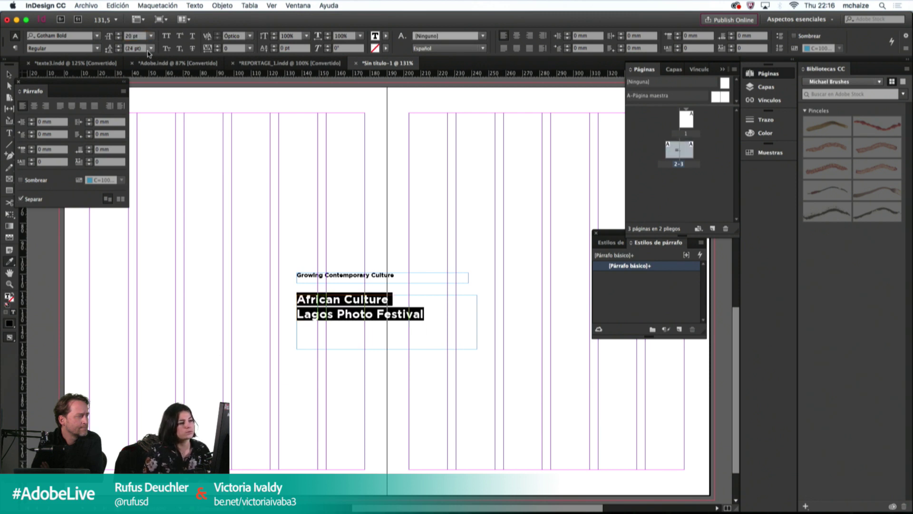
pyautogui.tripleClick(135, 37)
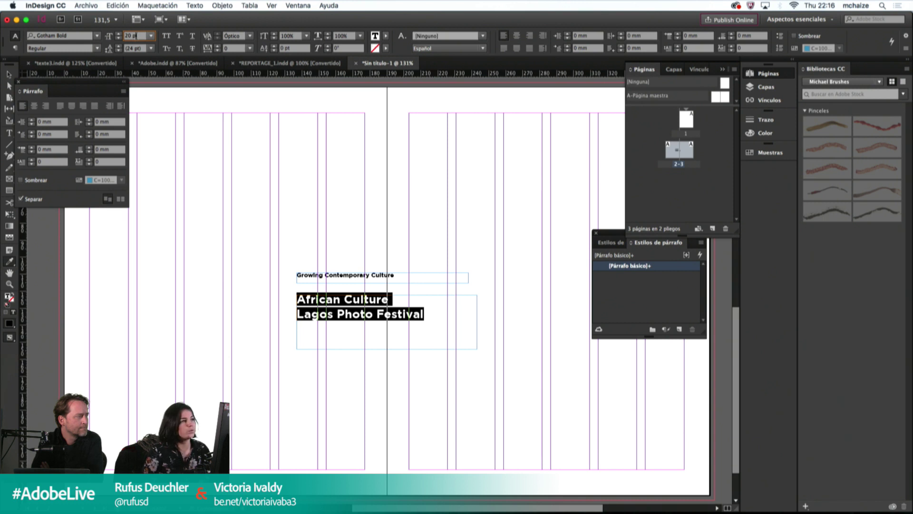
pyautogui.press('Up')
pyautogui.press('Up')
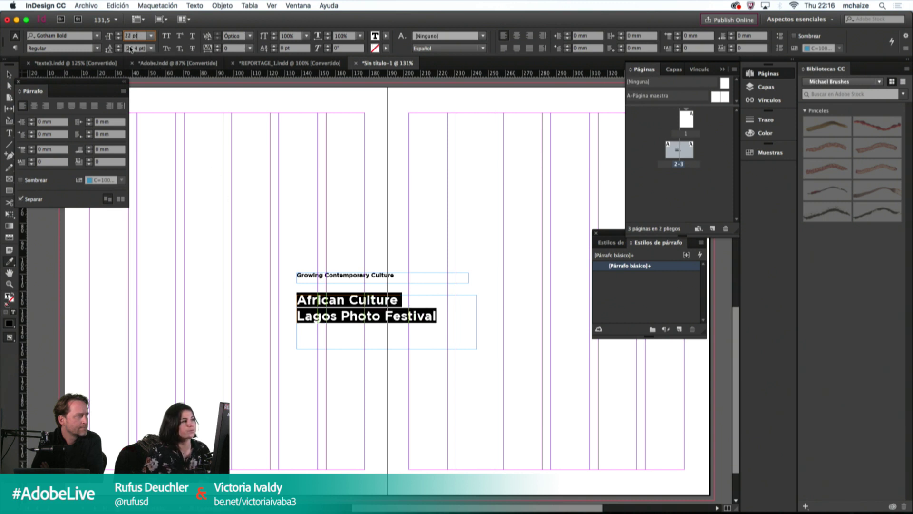
pyautogui.tripleClick(130, 48)
pyautogui.press('Down')
pyautogui.press('Down')
pyautogui.press('Down')
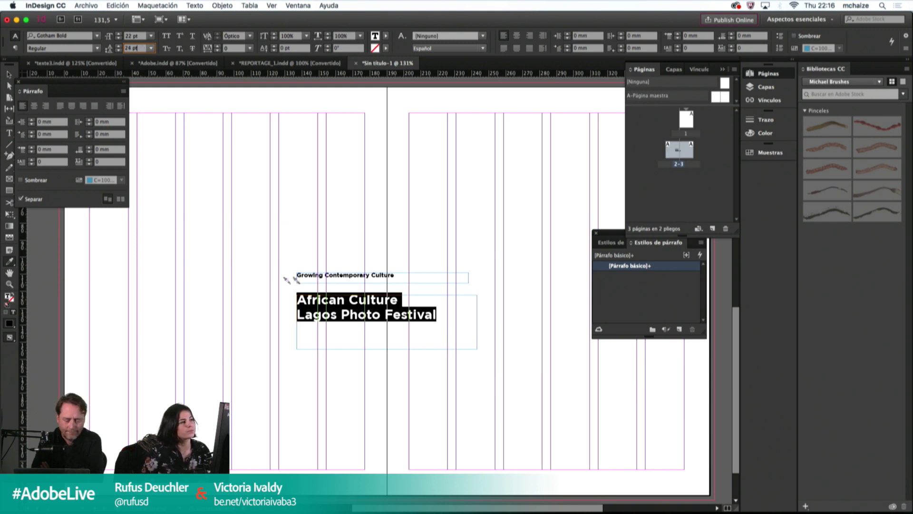
pyautogui.click(9, 75)
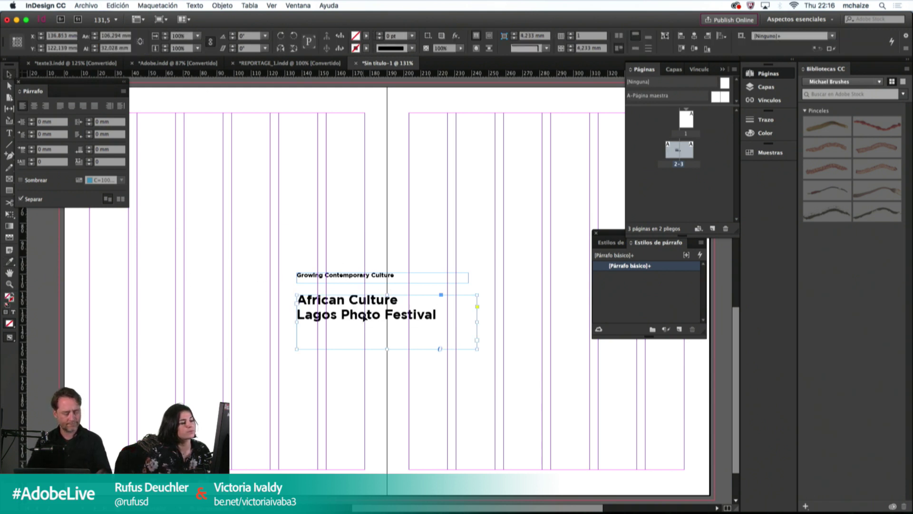
# Step: Fit the "African Culture Lagos Photo Festival" title frame's height to its text
pyautogui.click(244, 126)
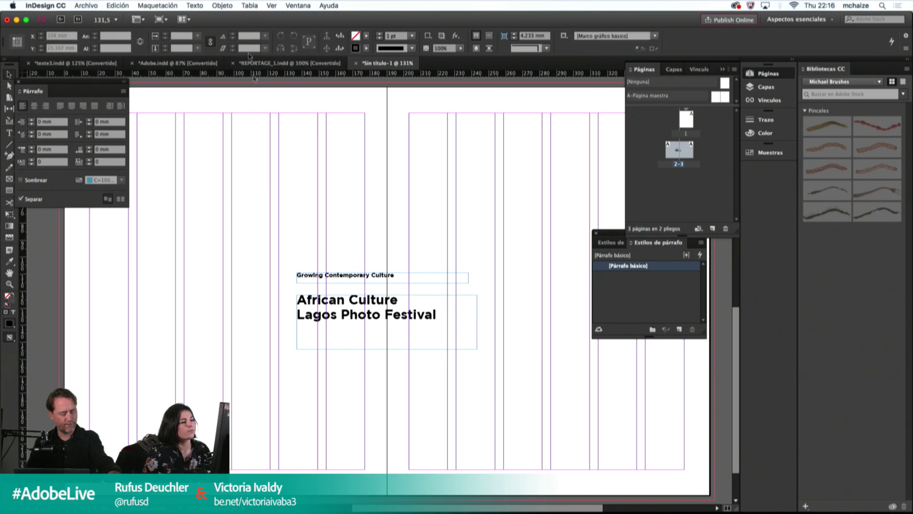
pyautogui.click(385, 347)
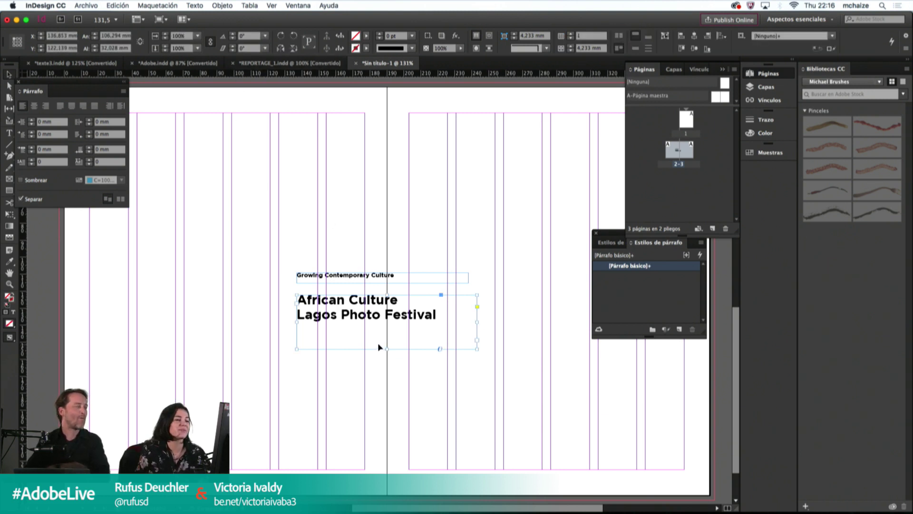
pyautogui.click(571, 143)
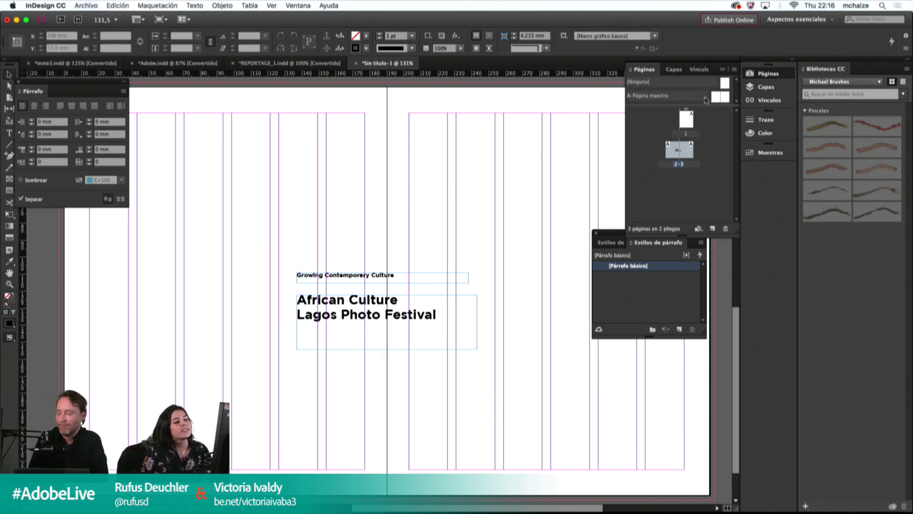
pyautogui.click(386, 349)
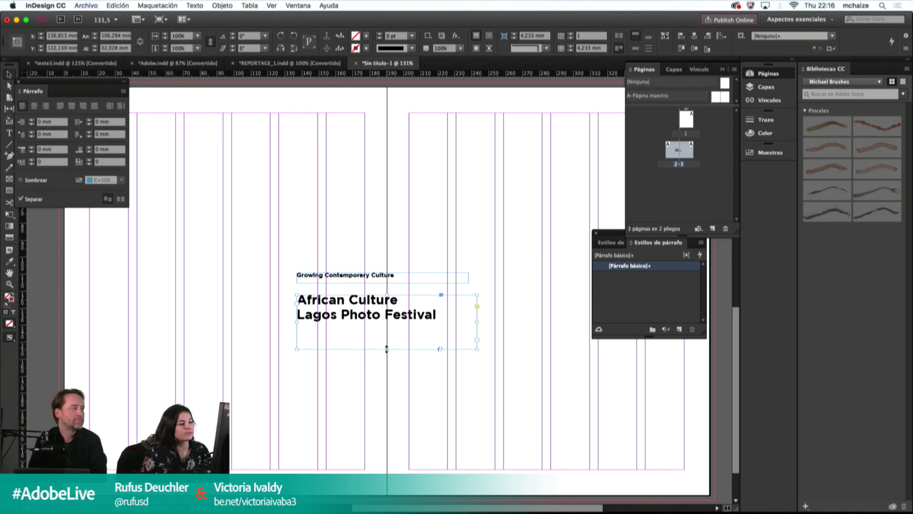
pyautogui.doubleClick(386, 348)
# Step: Fit the "Growing Contemporary Culture" frame's height to its text, align it with the title's left edge, and move the title up close beneath it
pyautogui.click(372, 284)
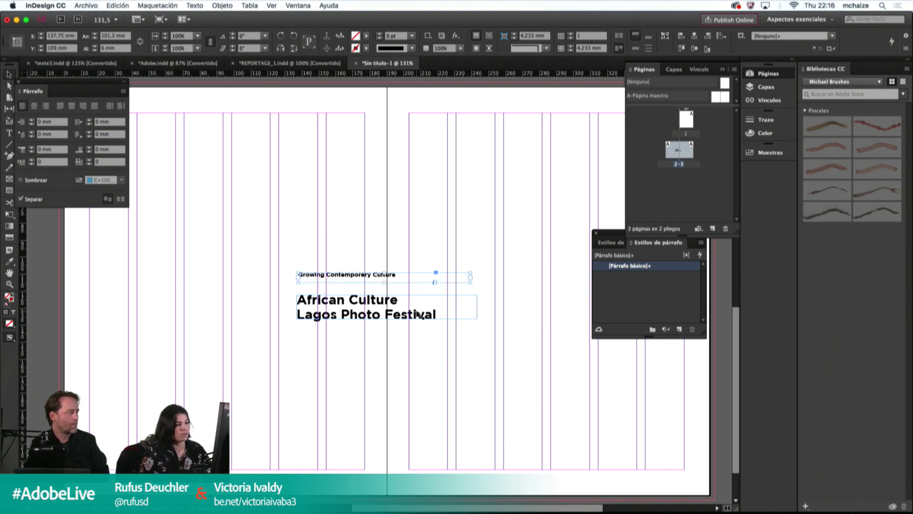
pyautogui.moveTo(413, 279); pyautogui.dragTo(411, 279)
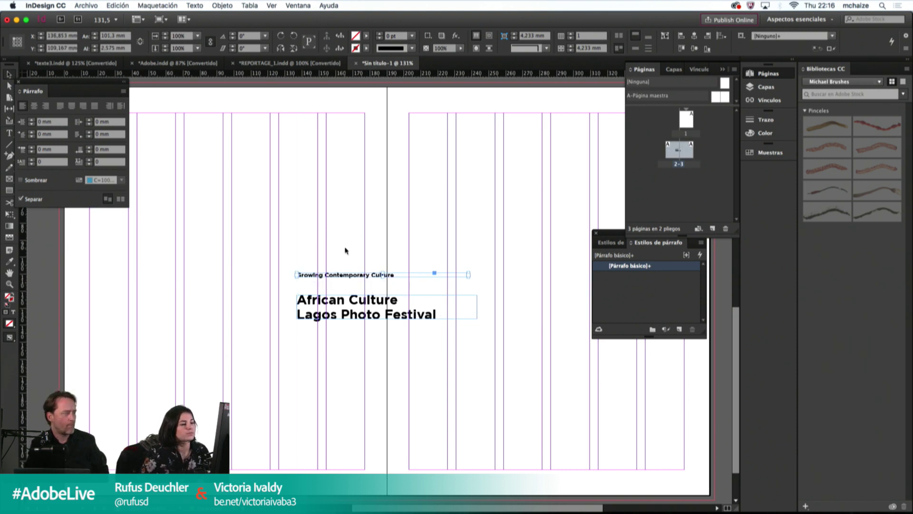
pyautogui.click(369, 310)
pyautogui.moveTo(369, 310); pyautogui.dragTo(369, 299)
pyautogui.click(393, 241)
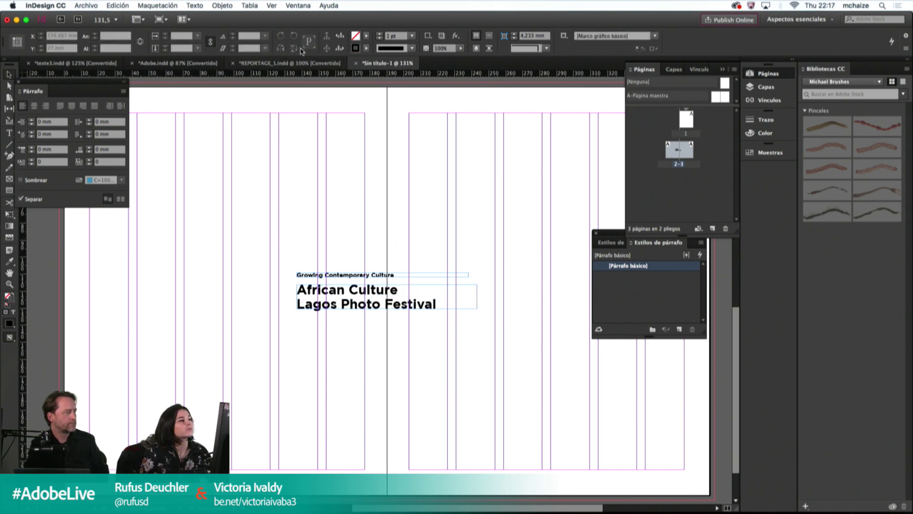
# Step: Copy the INTRO paragraph beginning "Africa's contemporary art scene" from the texte3.indd document
pyautogui.click(285, 64)
pyautogui.click(171, 63)
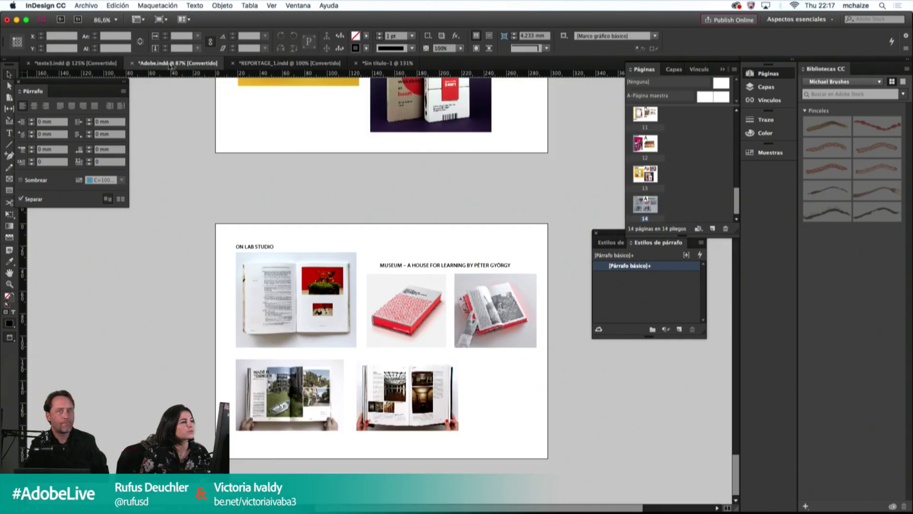
pyautogui.click(76, 63)
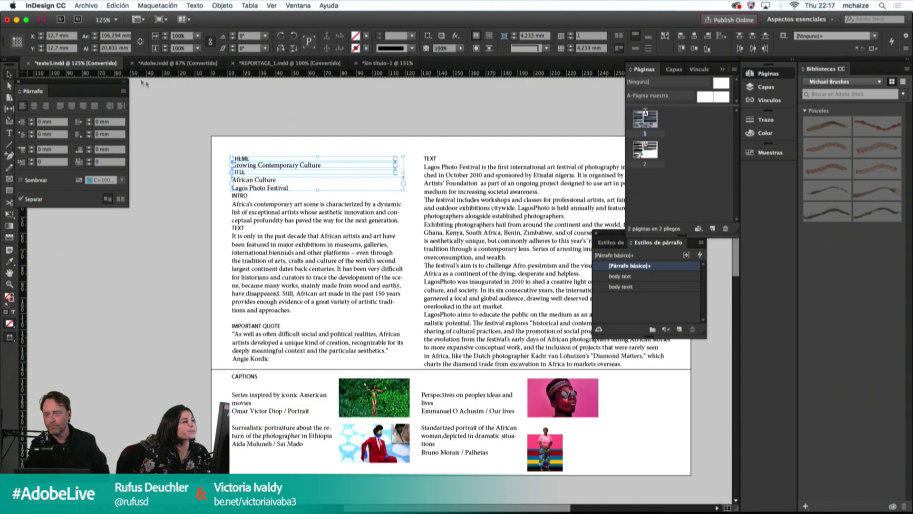
pyautogui.moveTo(97, 66); pyautogui.dragTo(312, 65)
pyautogui.doubleClick(232, 204)
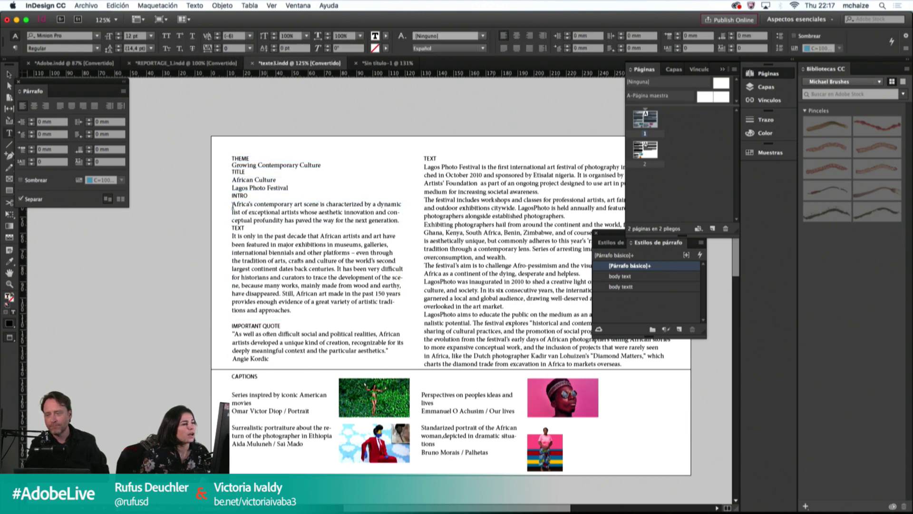
pyautogui.moveTo(232, 204); pyautogui.dragTo(399, 221)
pyautogui.press('super+c')
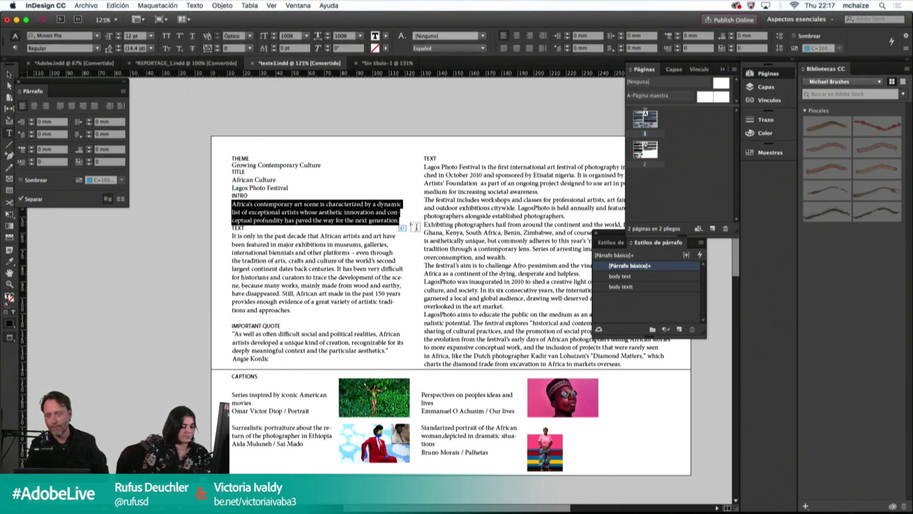
# Step: Paste the intro into the untitled layout, place it left-aligned beneath the title, and widen its frame to about 107 mm
pyautogui.click(386, 62)
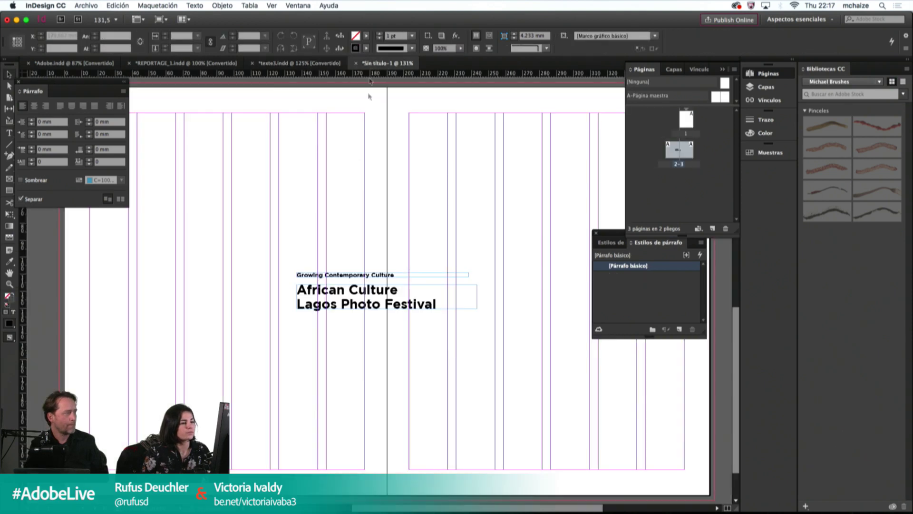
pyautogui.press('super+v')
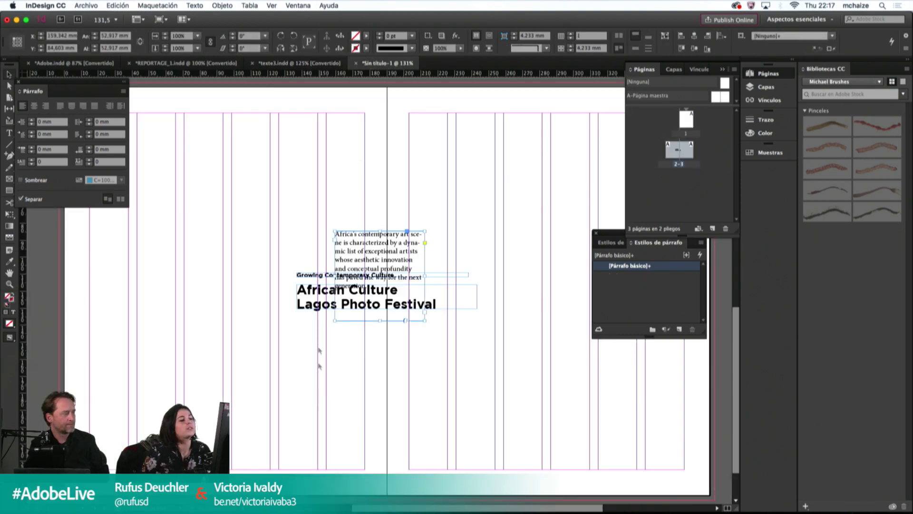
pyautogui.moveTo(353, 265); pyautogui.dragTo(315, 350)
pyautogui.moveTo(388, 362); pyautogui.dragTo(478, 361)
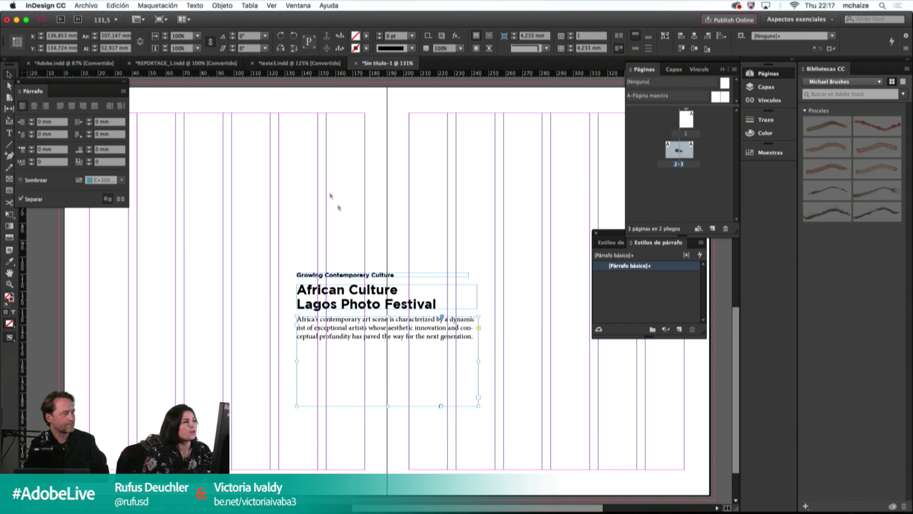
pyautogui.click(333, 198)
# Step: Examine the intro text's font, size and leading on spread 4-5 of REPORTAGE_1.indd as a reference
pyautogui.click(185, 63)
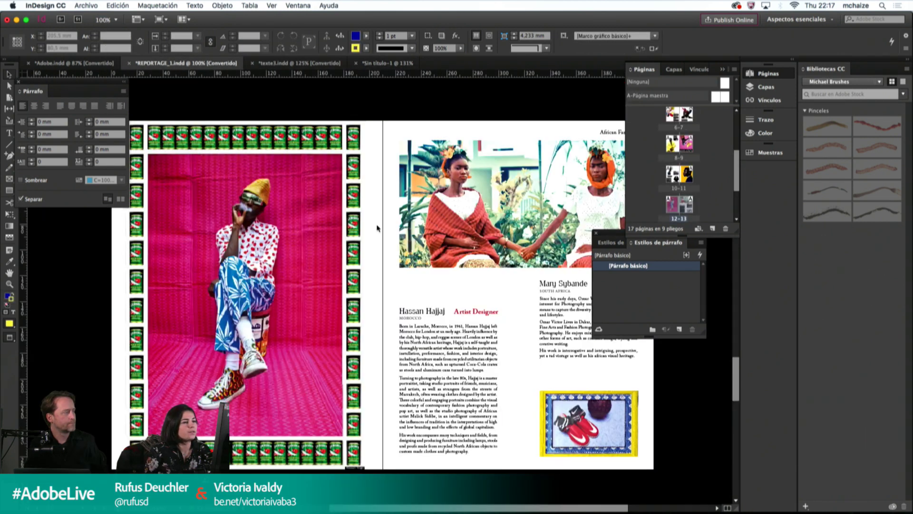
pyautogui.scroll(15, 381, 167)
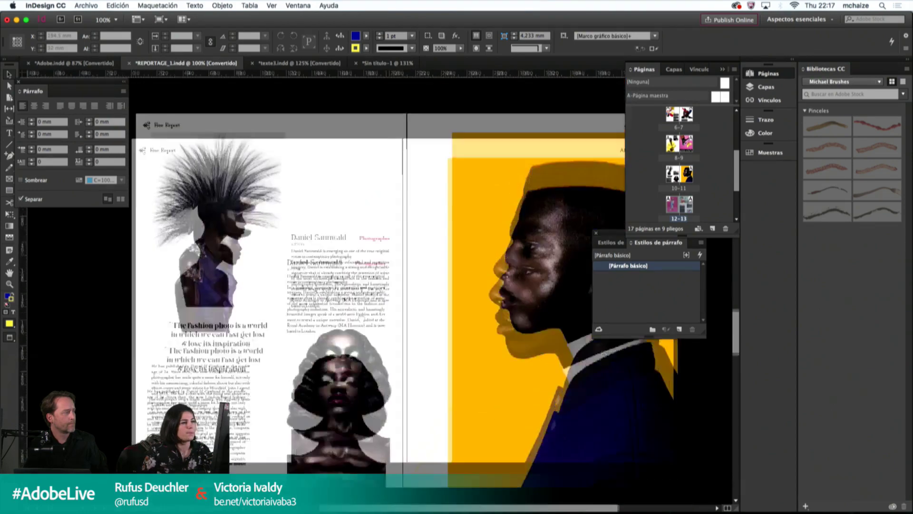
pyautogui.scroll(10, 346, 157)
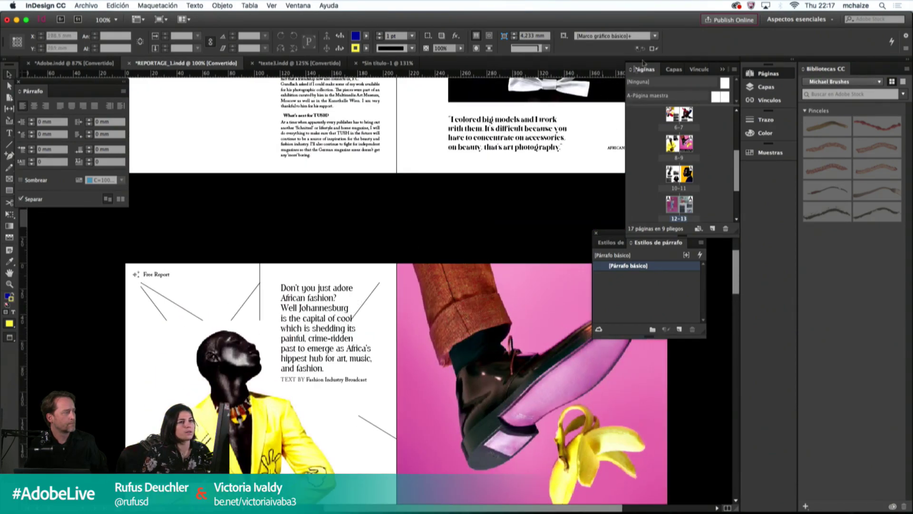
pyautogui.click(674, 69)
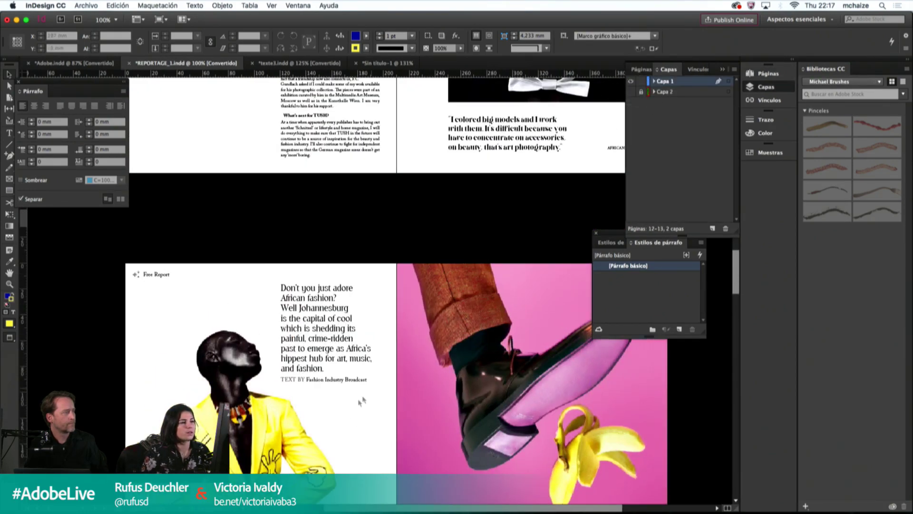
pyautogui.scroll(15, 350, 224)
pyautogui.scroll(5, 333, 214)
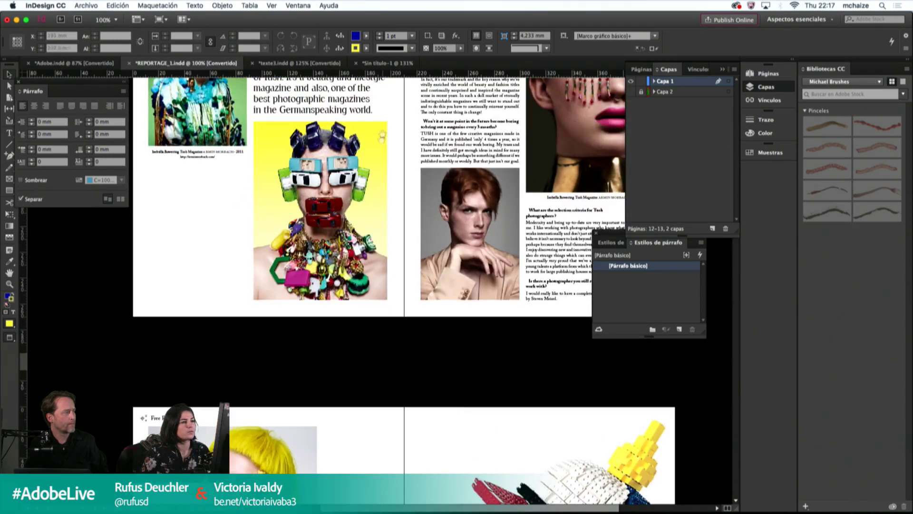
pyautogui.doubleClick(286, 186)
pyautogui.press('super+a')
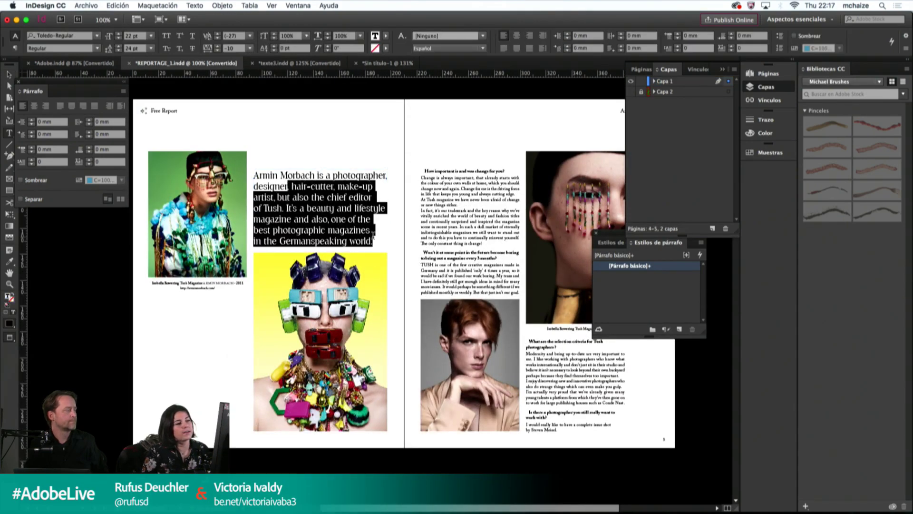
pyautogui.press('Escape')
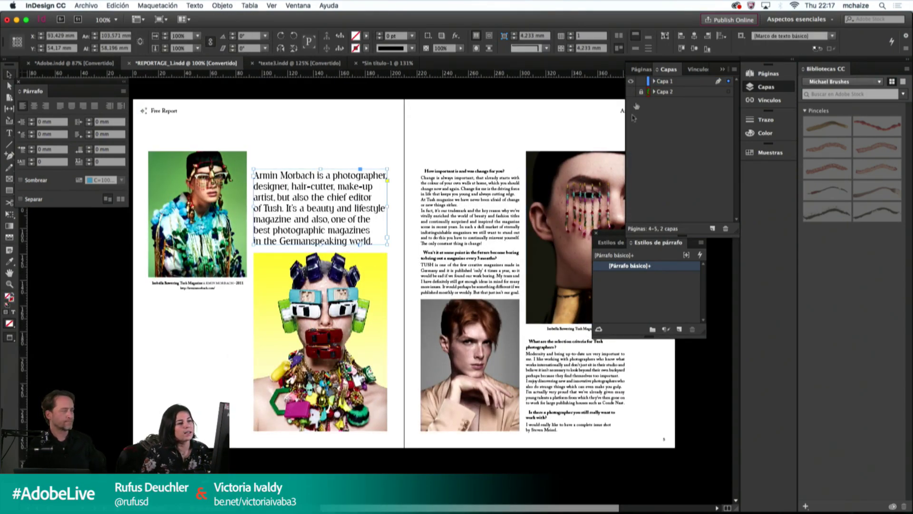
pyautogui.scroll(-10, 457, 313)
pyautogui.scroll(-10, 457, 313)
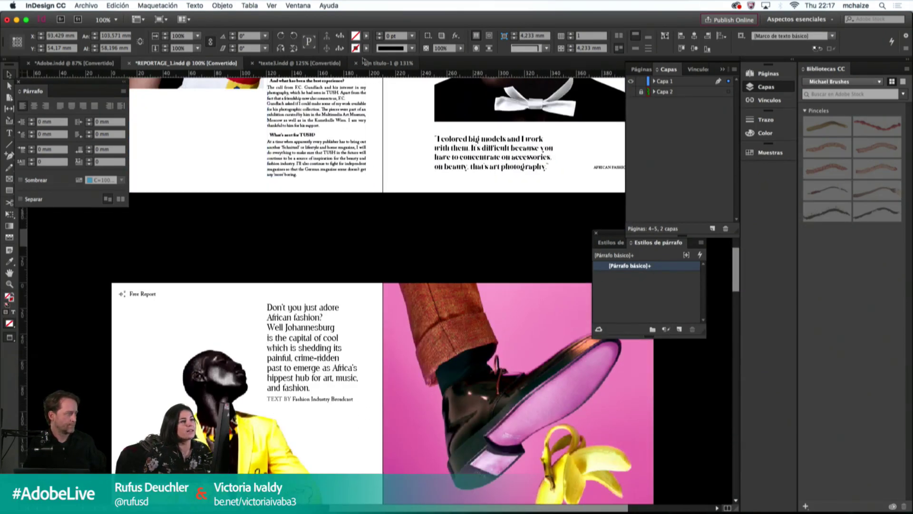
# Step: Set the intro paragraph's font to Gotham Book in the untitled layout
pyautogui.click(364, 63)
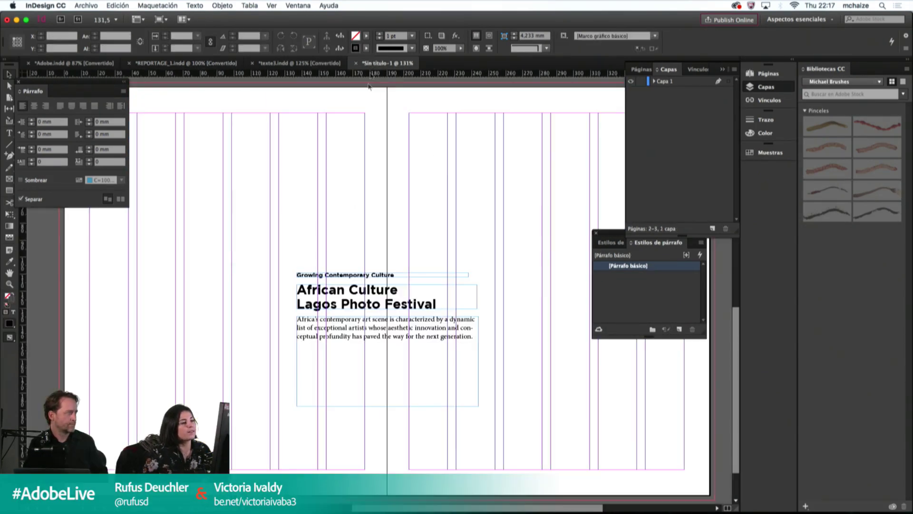
pyautogui.doubleClick(340, 347)
pyautogui.moveTo(340, 347); pyautogui.dragTo(313, 336)
pyautogui.tripleClick(475, 343)
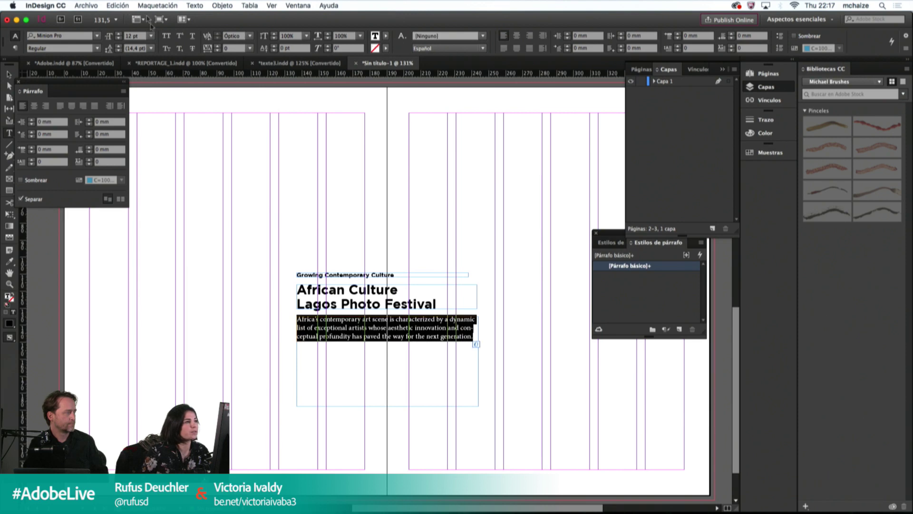
pyautogui.click(78, 35)
pyautogui.write('gil')
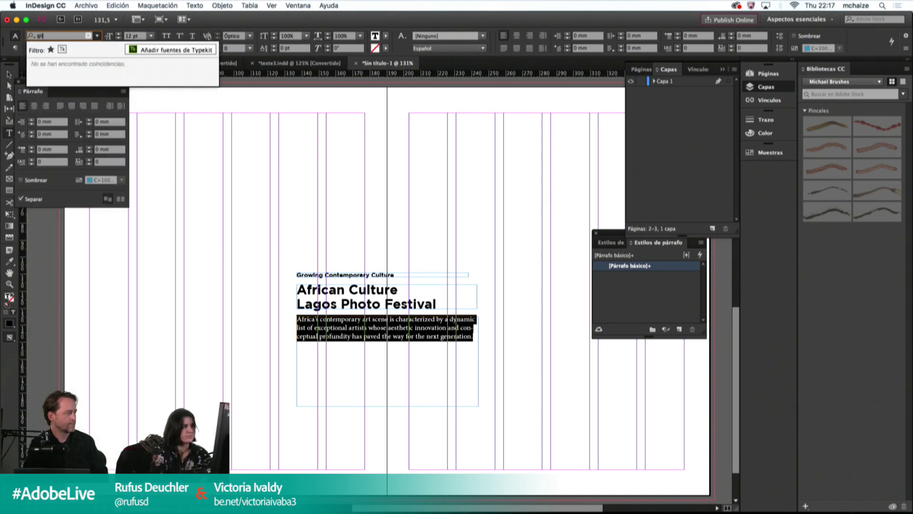
pyautogui.press('BackSpace')
pyautogui.press('BackSpace')
pyautogui.press('BackSpace')
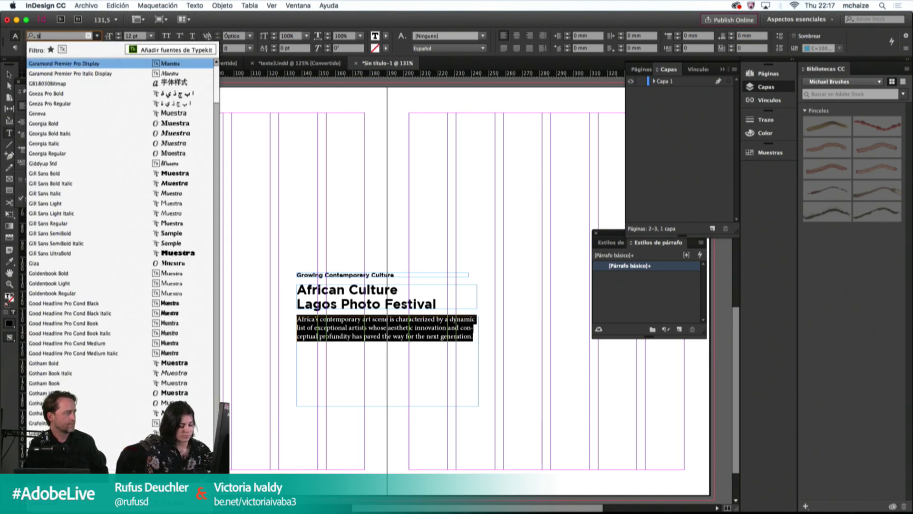
pyautogui.write('oth')
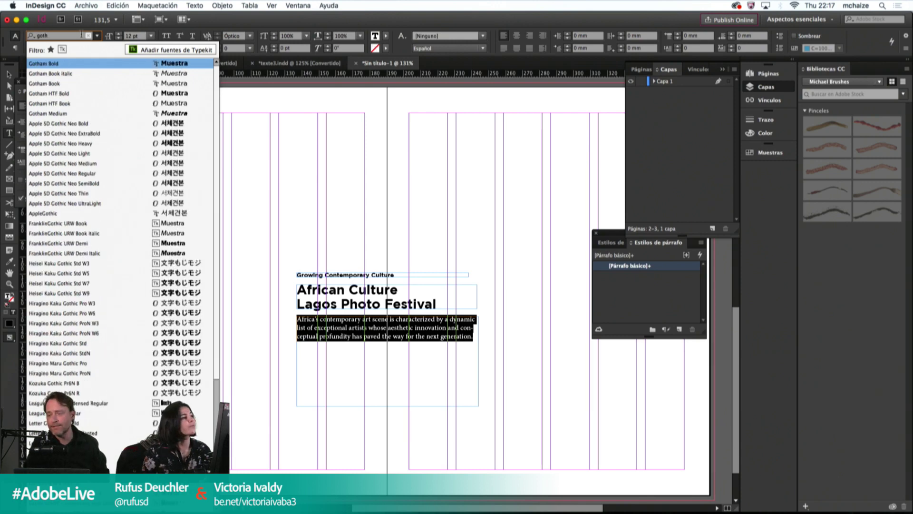
pyautogui.click(69, 85)
# Step: Set the intro paragraph to 13 pt with 14 pt leading
pyautogui.click(138, 40)
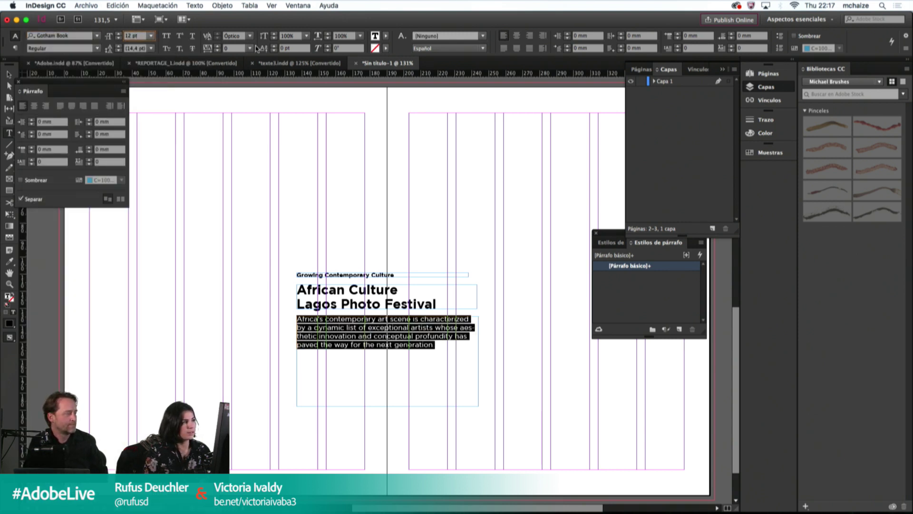
pyautogui.click(134, 48)
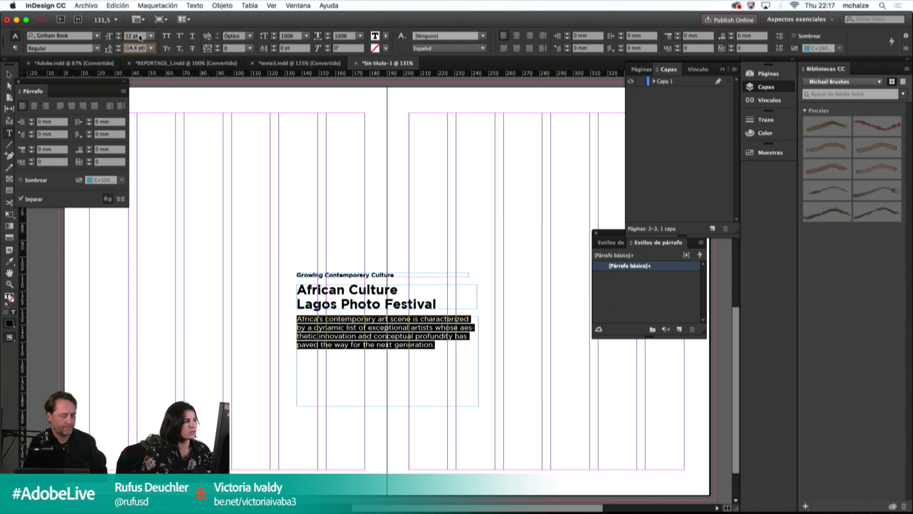
pyautogui.click(138, 36)
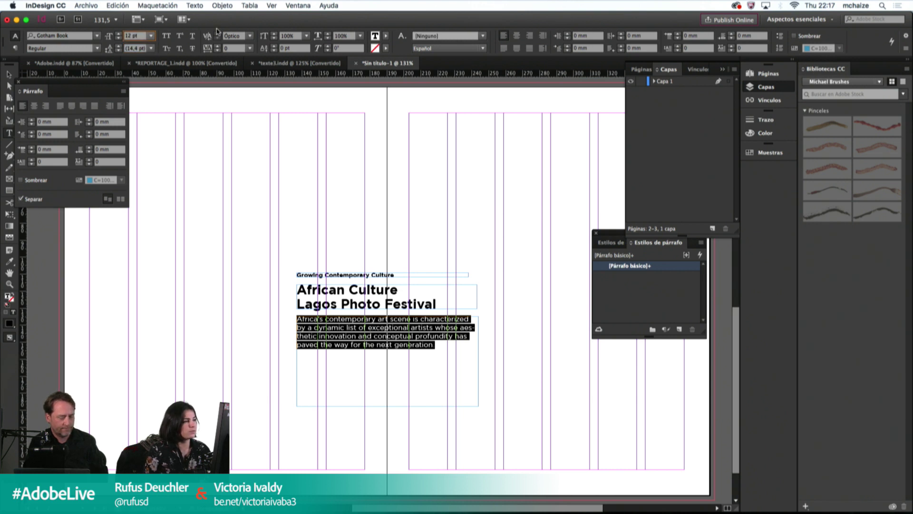
pyautogui.press('Up')
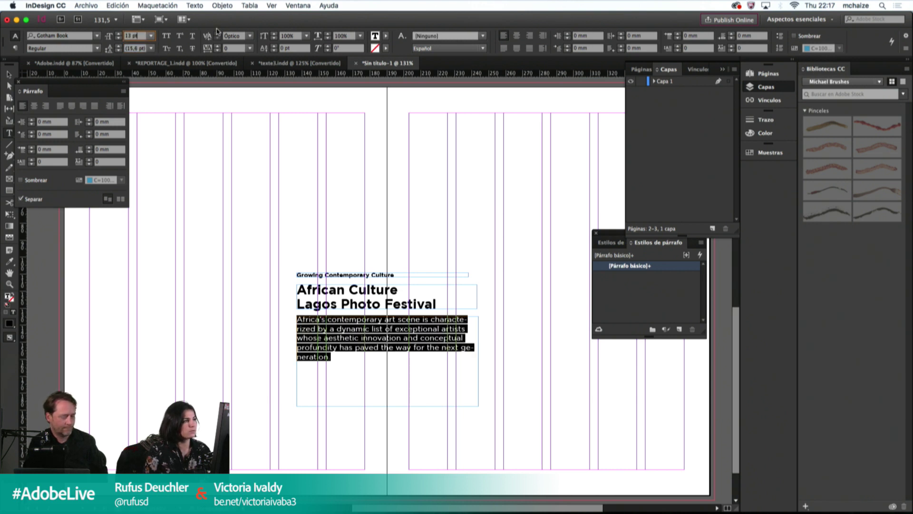
pyautogui.press('Up')
pyautogui.press('Down')
pyautogui.press('Down')
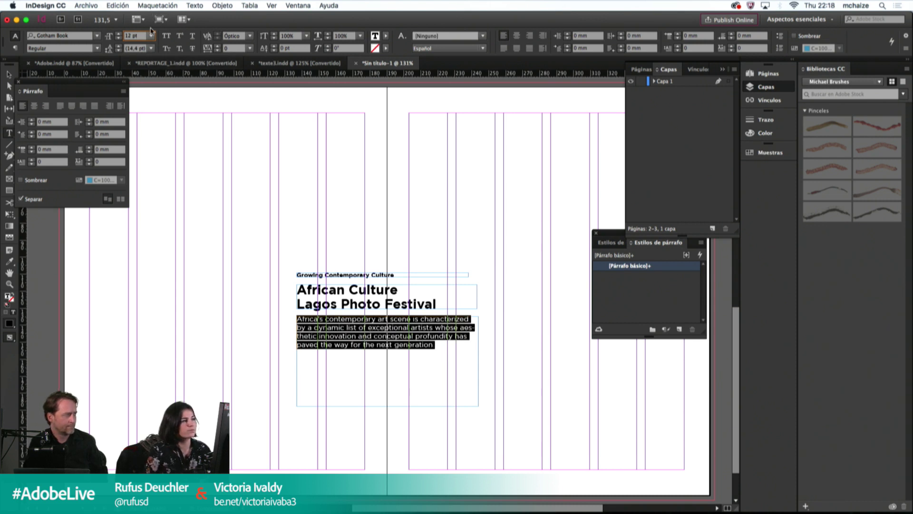
pyautogui.press('Up')
pyautogui.press('Tab')
pyautogui.write('14')
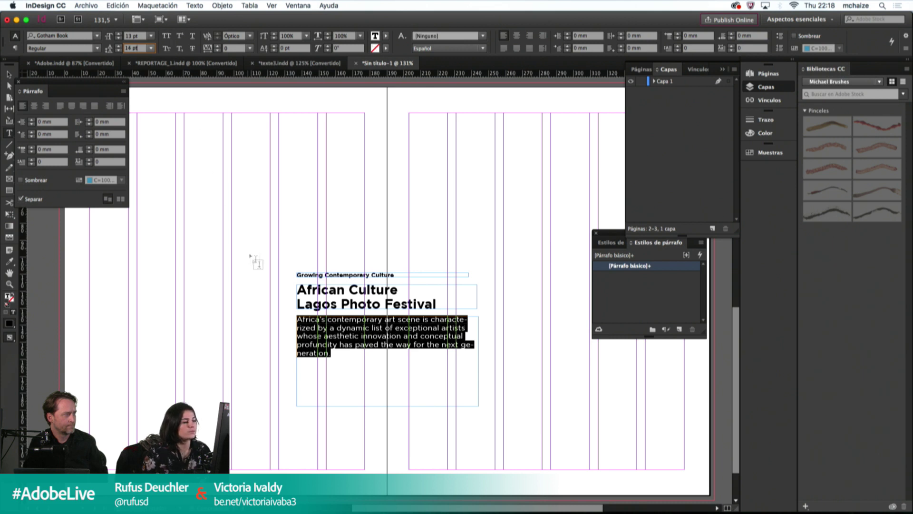
pyautogui.click(359, 327)
pyautogui.press('Escape')
# Step: Move the theme, title and intro frames together onto the left page and narrow the intro frame to end at the inner margin
pyautogui.moveTo(393, 340); pyautogui.dragTo(236, 338)
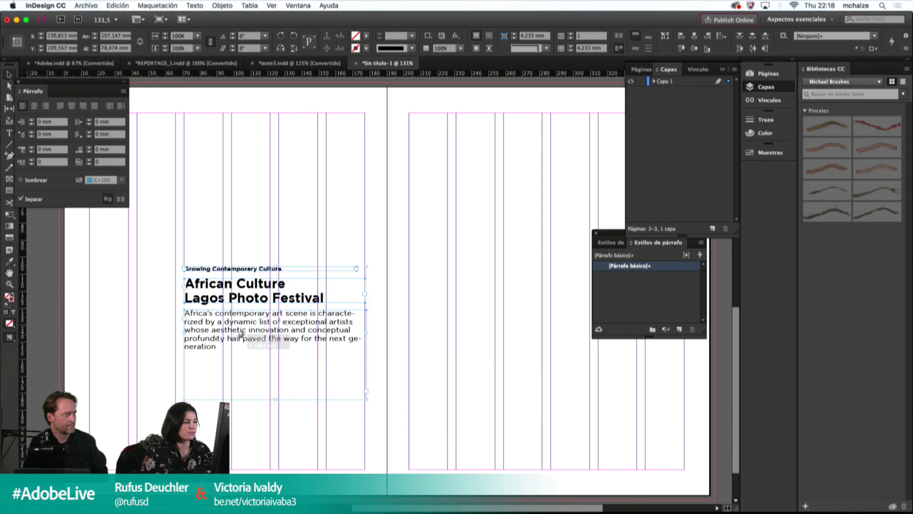
pyautogui.click(283, 236)
pyautogui.click(367, 356)
pyautogui.moveTo(368, 356); pyautogui.dragTo(364, 358)
# Step: Set the intro paragraph's font size to 12 pt
pyautogui.doubleClick(283, 347)
pyautogui.press('super+a')
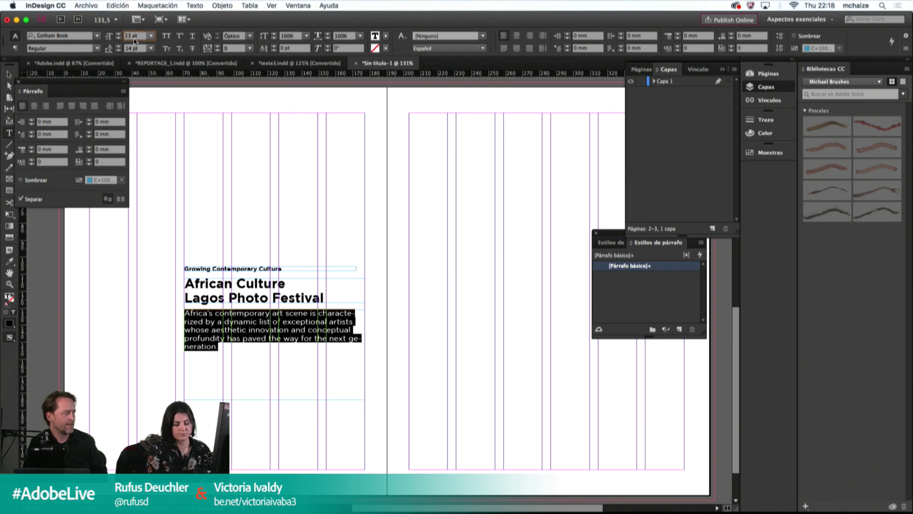
pyautogui.write('12')
pyautogui.press('Return')
pyautogui.press('Escape')
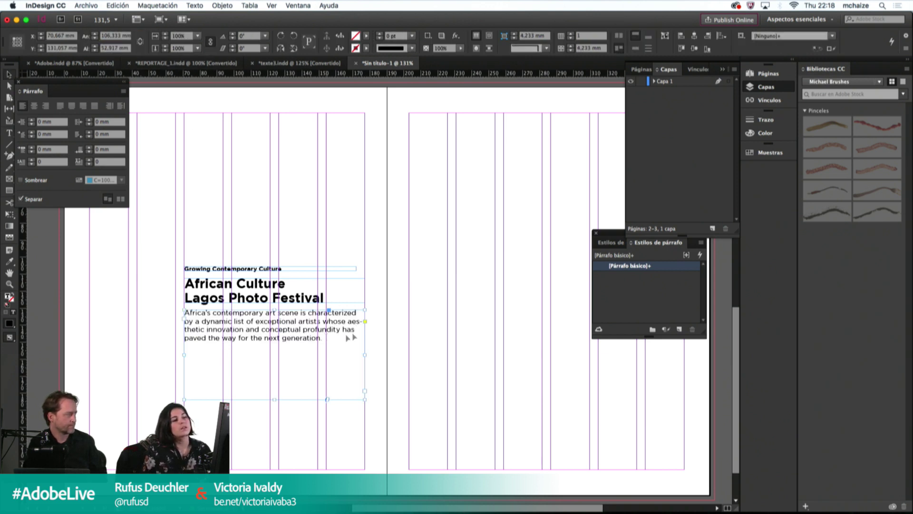
pyautogui.click(390, 314)
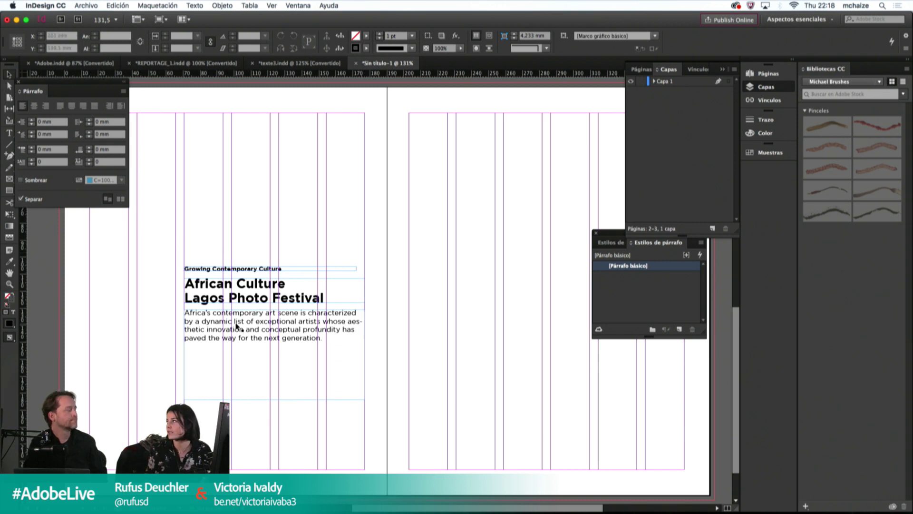
# Step: Shorten the intro frame from below so that it ends just under its last line of text
pyautogui.doubleClick(306, 338)
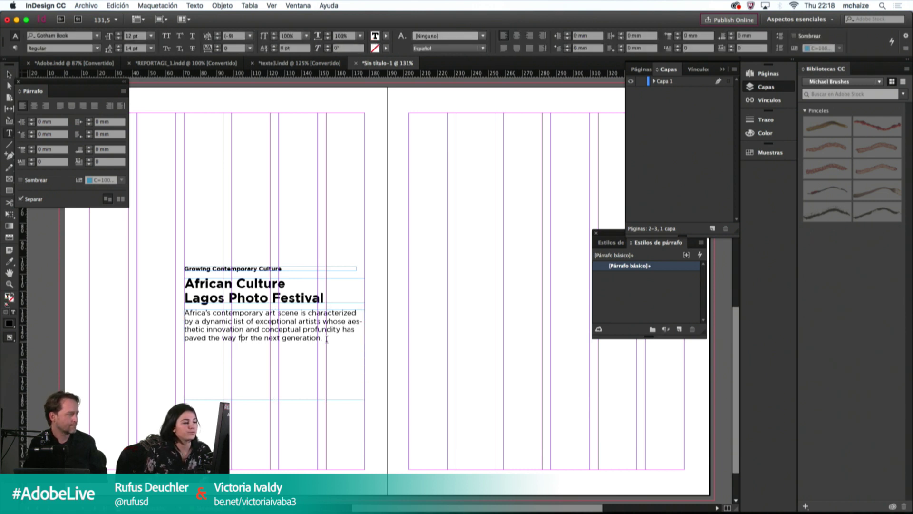
pyautogui.press('Escape')
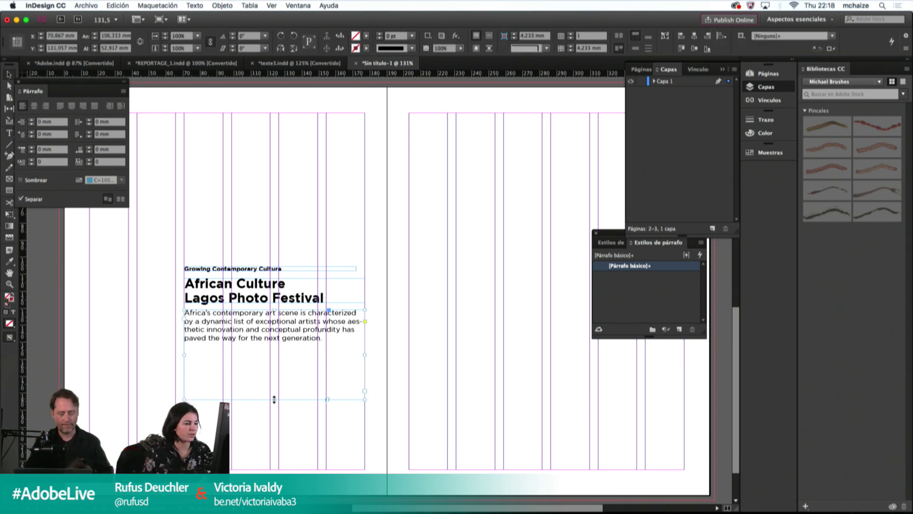
pyautogui.moveTo(275, 397); pyautogui.dragTo(269, 357)
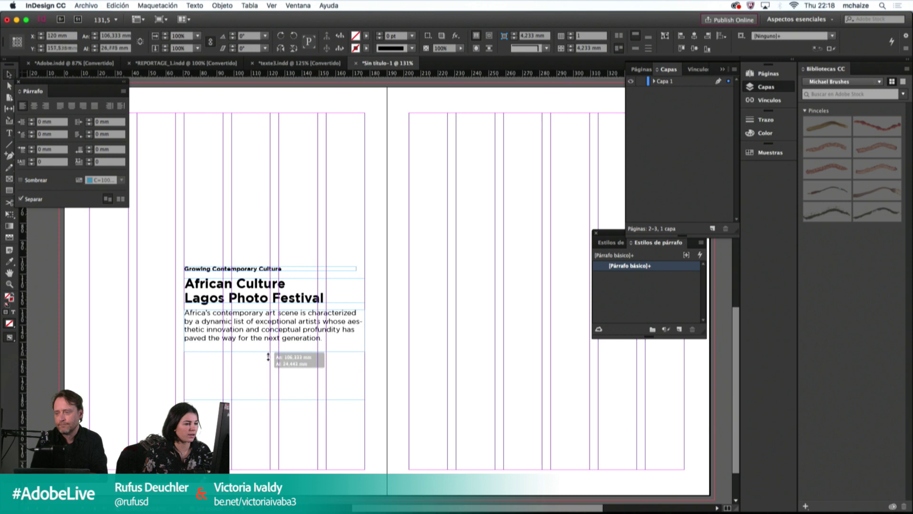
# Step: Turn off hyphenation for the whole intro paragraph
pyautogui.doubleClick(291, 340)
pyautogui.moveTo(322, 338); pyautogui.dragTo(184, 310)
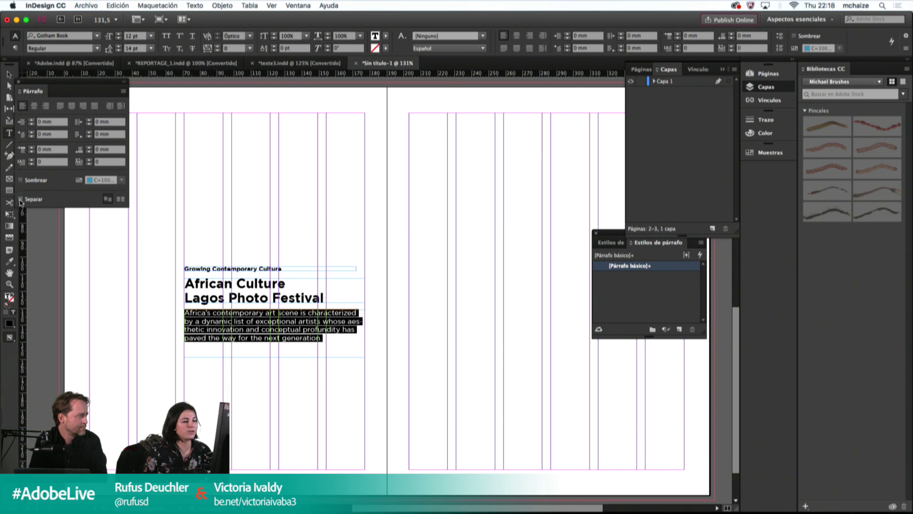
pyautogui.click(20, 200)
pyautogui.click(330, 338)
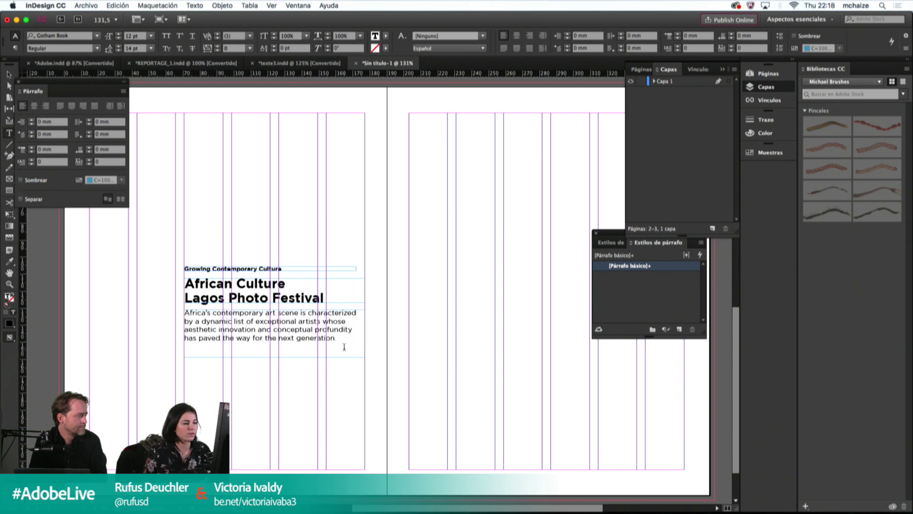
pyautogui.press('Escape')
pyautogui.click(309, 377)
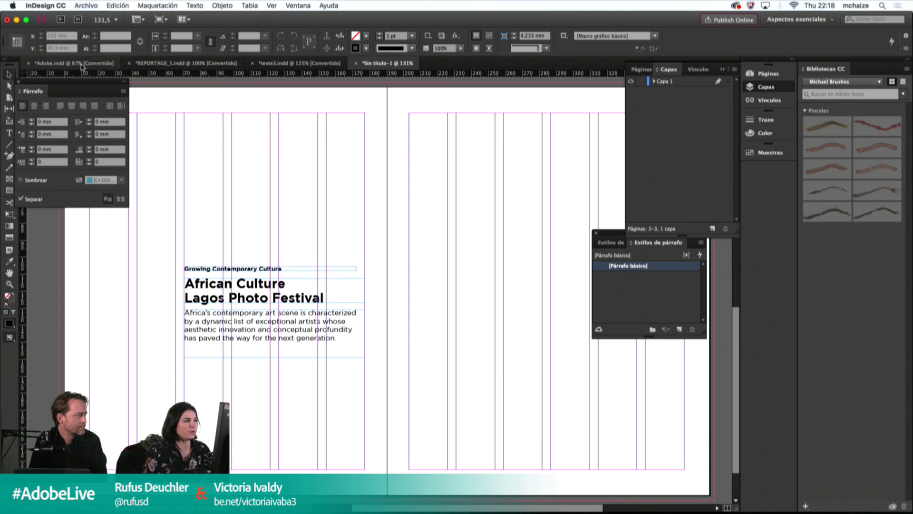
# Step: Copy the first TEXT paragraph, starting "It is only in the past decade", from the supplied texts document
pyautogui.click(295, 65)
pyautogui.doubleClick(233, 243)
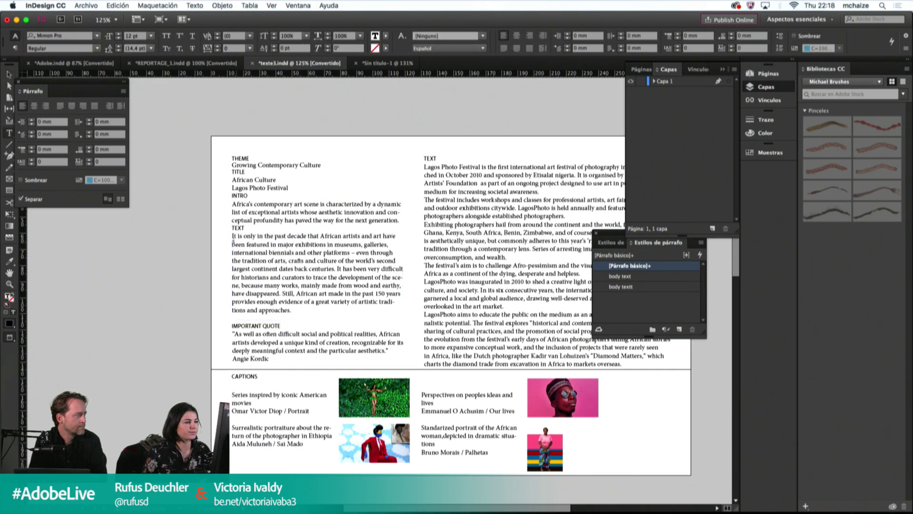
pyautogui.moveTo(230, 235); pyautogui.dragTo(307, 309)
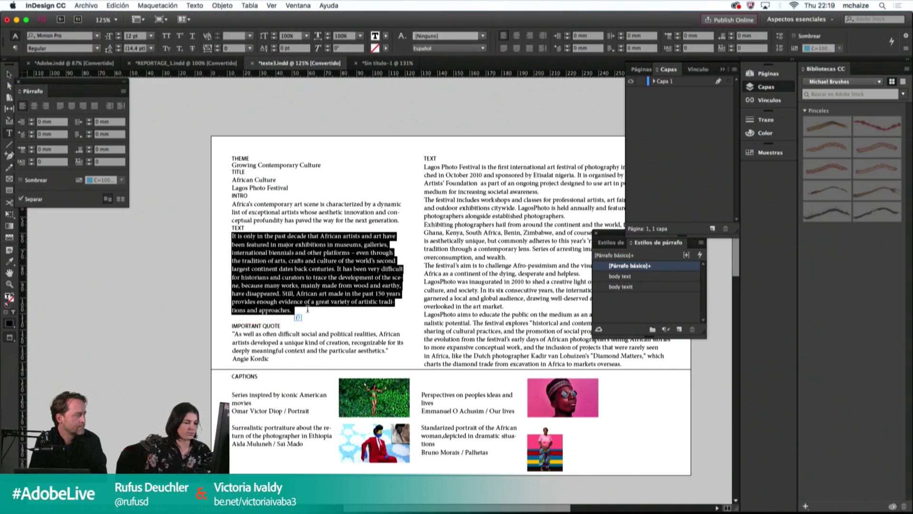
pyautogui.click(295, 176)
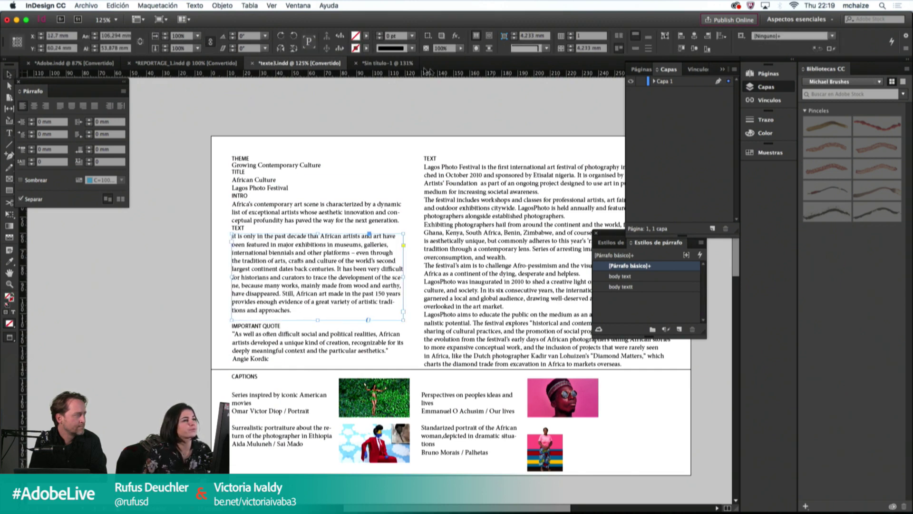
# Step: Paste the body paragraph below the tightened intro frame in the untitled layout and enlarge its frame to about 107 × 71 mm
pyautogui.click(387, 63)
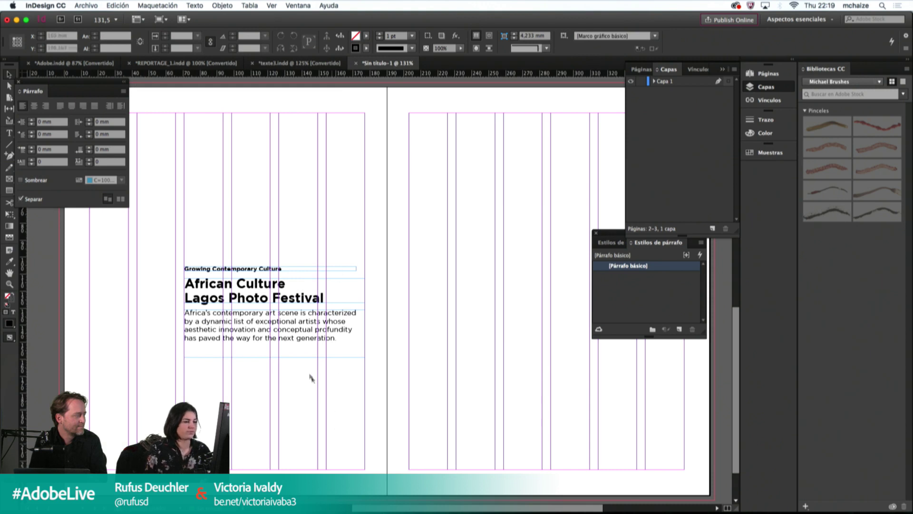
pyautogui.click(292, 339)
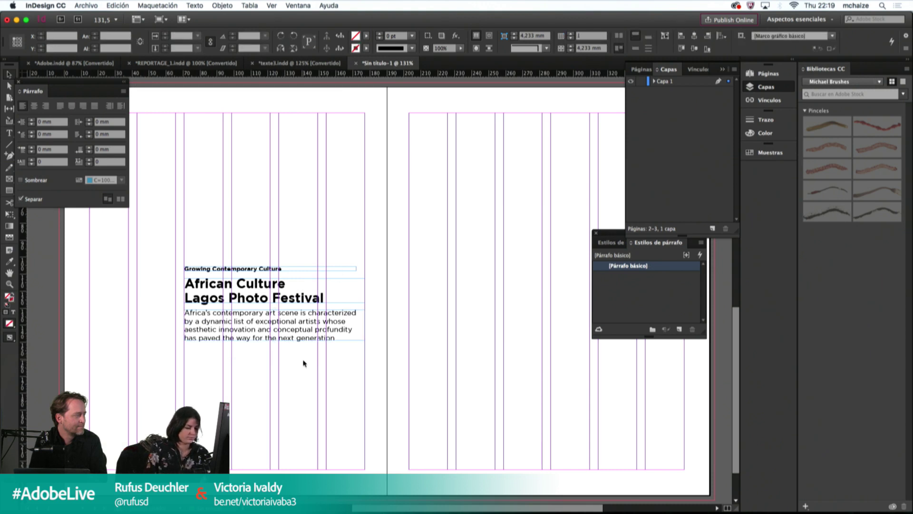
pyautogui.press('cmd+v')
pyautogui.moveTo(350, 269); pyautogui.dragTo(201, 388)
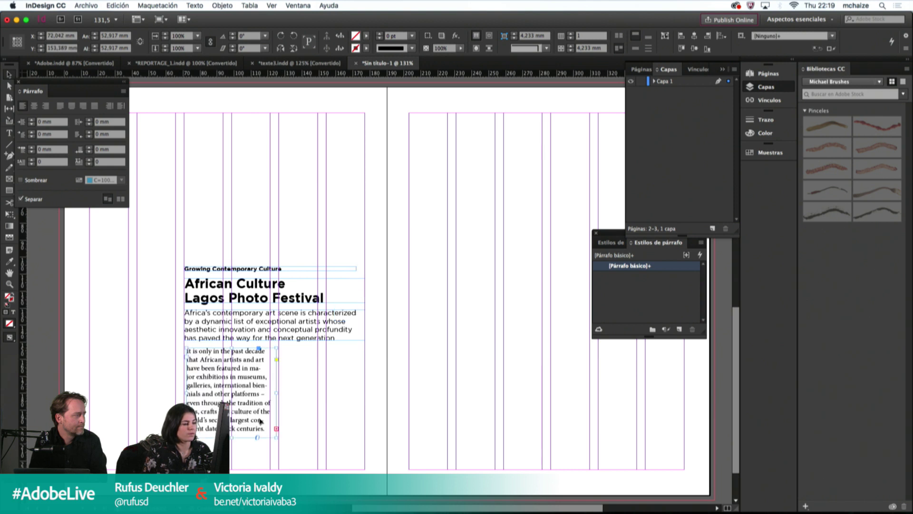
pyautogui.moveTo(276, 439); pyautogui.dragTo(368, 468)
# Step: Set the whole body paragraph's font to Adobe Caslon Pro Regular
pyautogui.doubleClick(262, 443)
pyautogui.moveTo(262, 443); pyautogui.dragTo(162, 333)
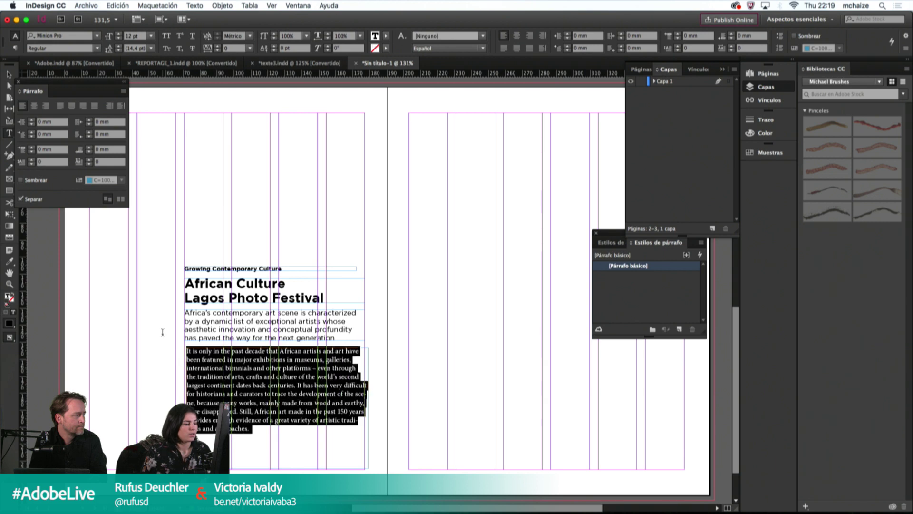
pyautogui.click(76, 36)
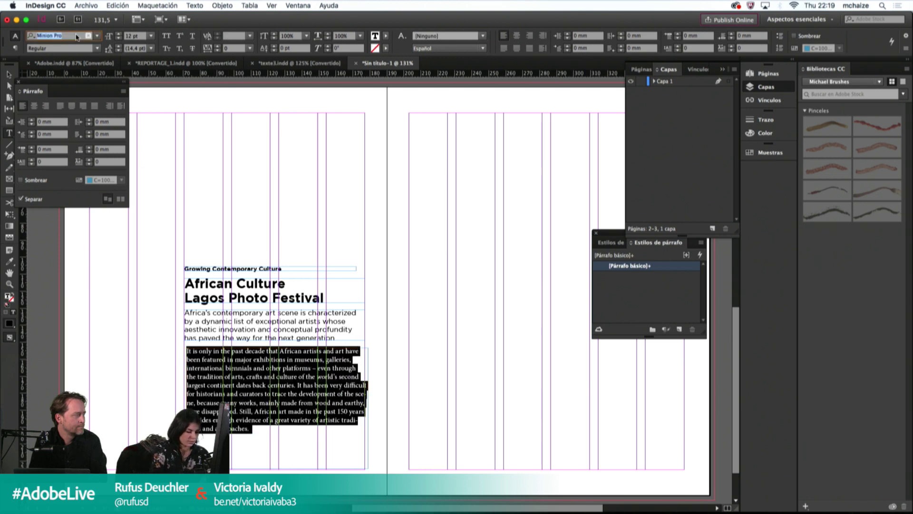
pyautogui.write('adobe')
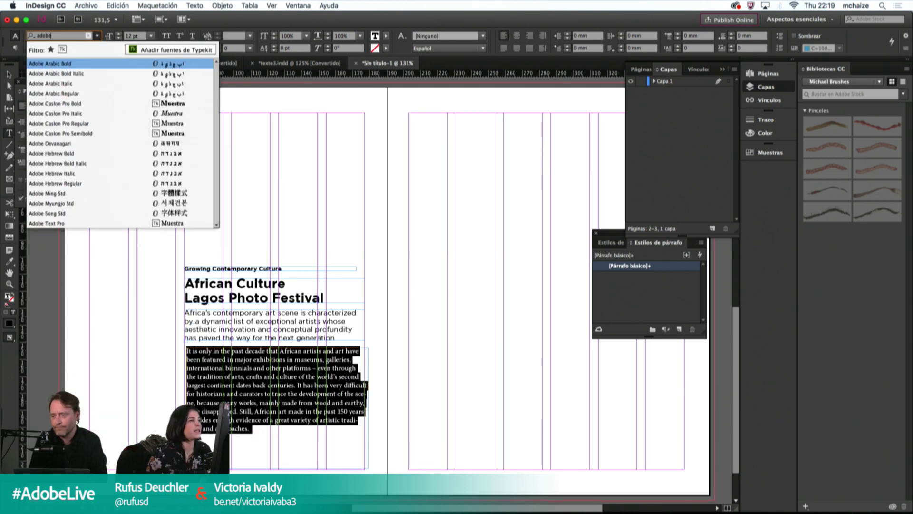
pyautogui.click(83, 125)
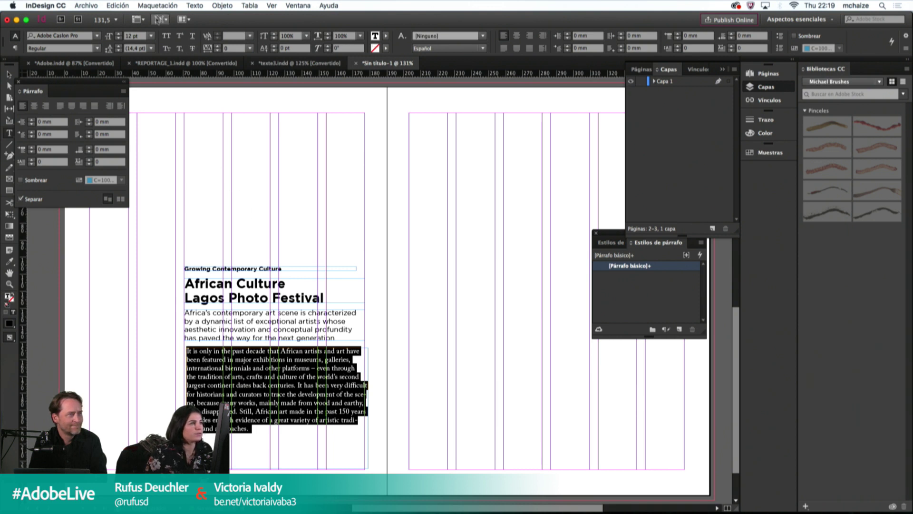
# Step: Set the body paragraph to 9,3 pt with 12 pt leading and turn off its hyphenation
pyautogui.click(142, 35)
pyautogui.write('9,3')
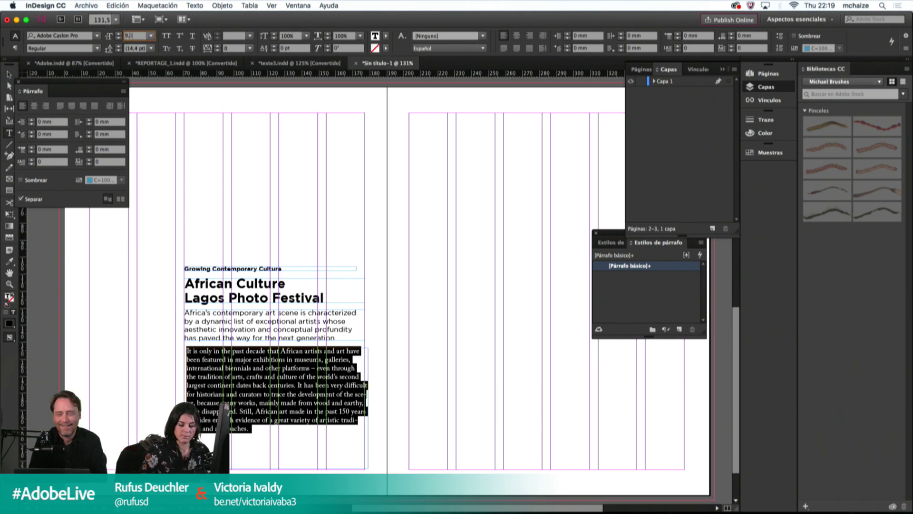
pyautogui.press('Tab')
pyautogui.write('12')
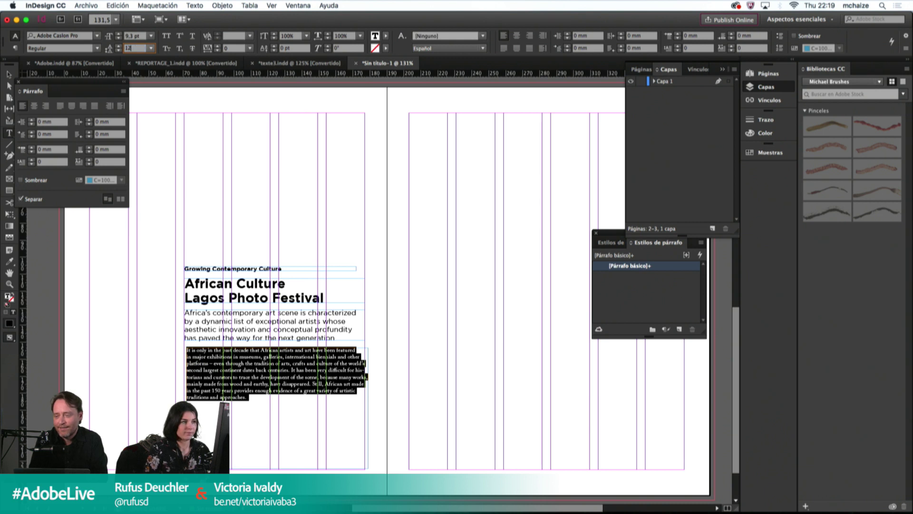
pyautogui.press('Return')
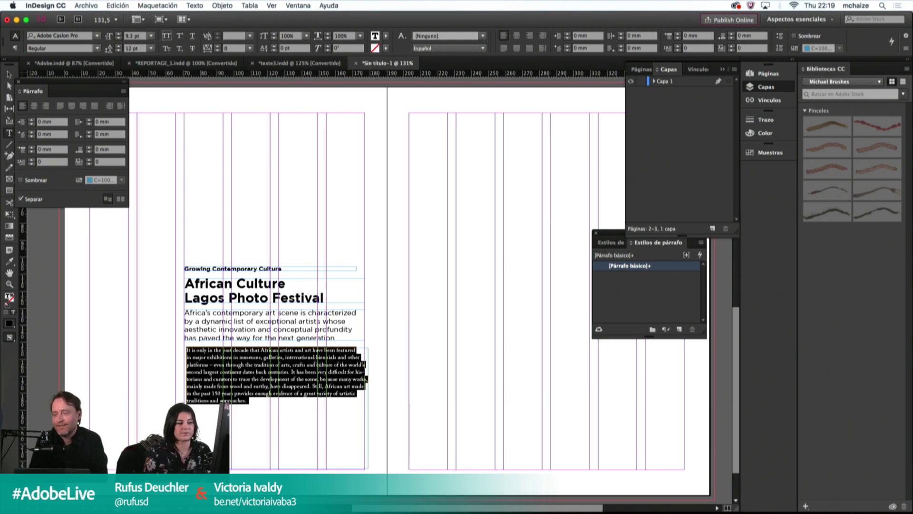
pyautogui.click(20, 200)
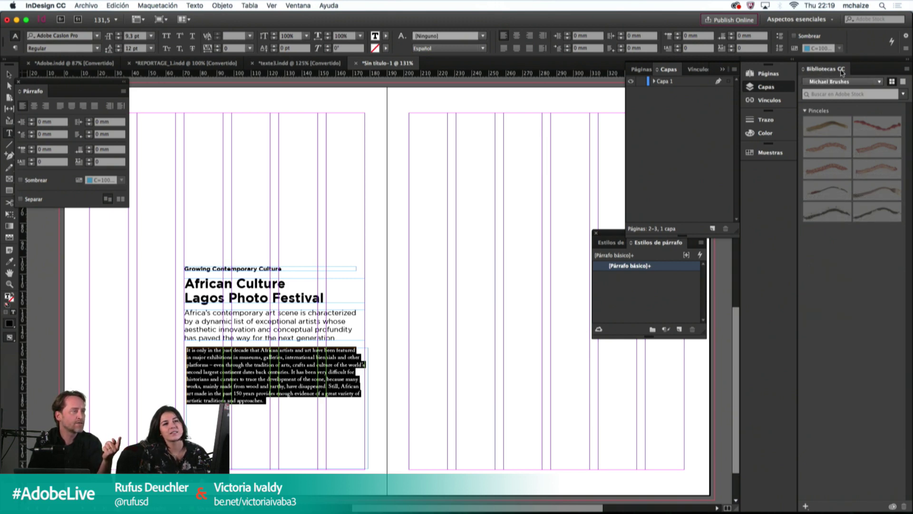
# Step: Detach and close the CC Libraries panel to widen the layout area
pyautogui.click(908, 61)
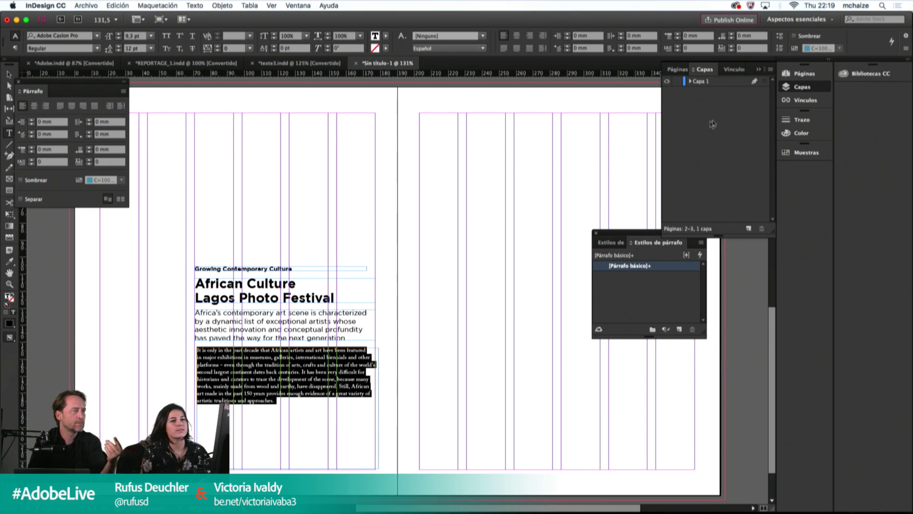
pyautogui.moveTo(887, 64); pyautogui.dragTo(595, 96)
pyautogui.click(588, 91)
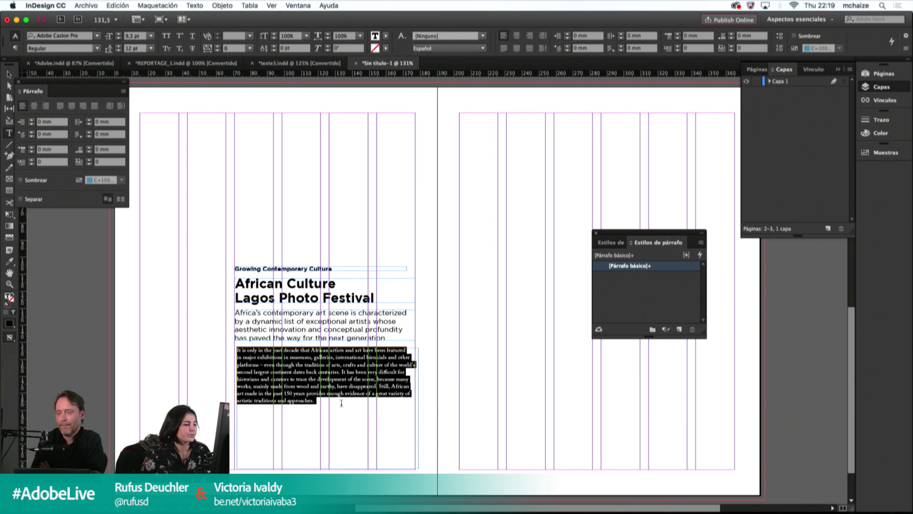
# Step: Justify the whole body paragraph with its last line aligned left
pyautogui.click(327, 406)
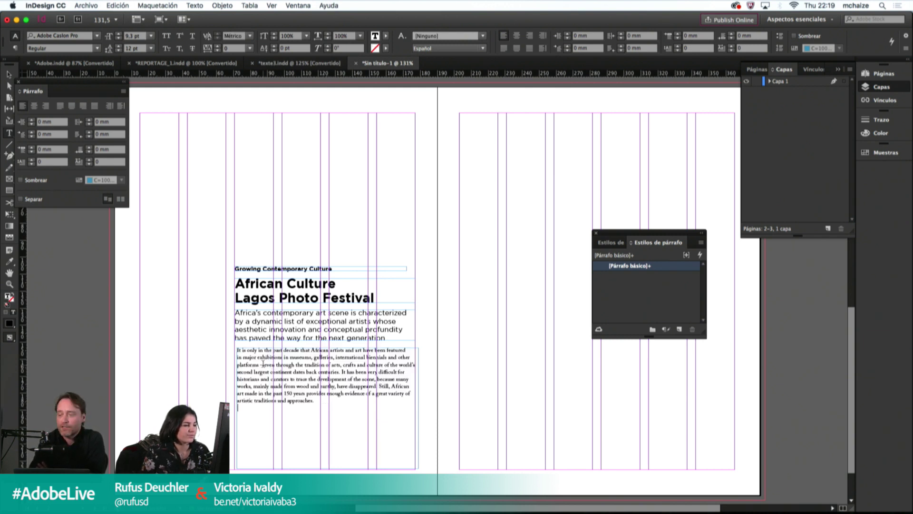
pyautogui.moveTo(336, 406); pyautogui.dragTo(231, 352)
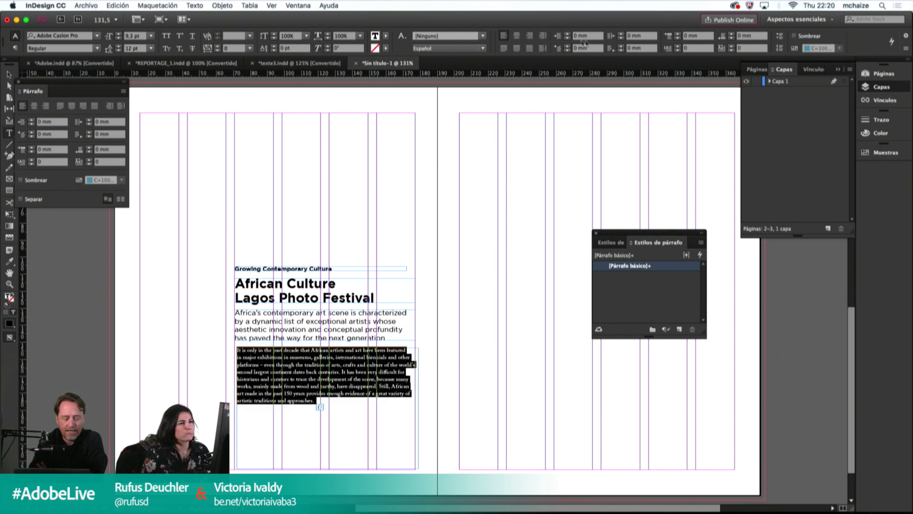
pyautogui.click(503, 48)
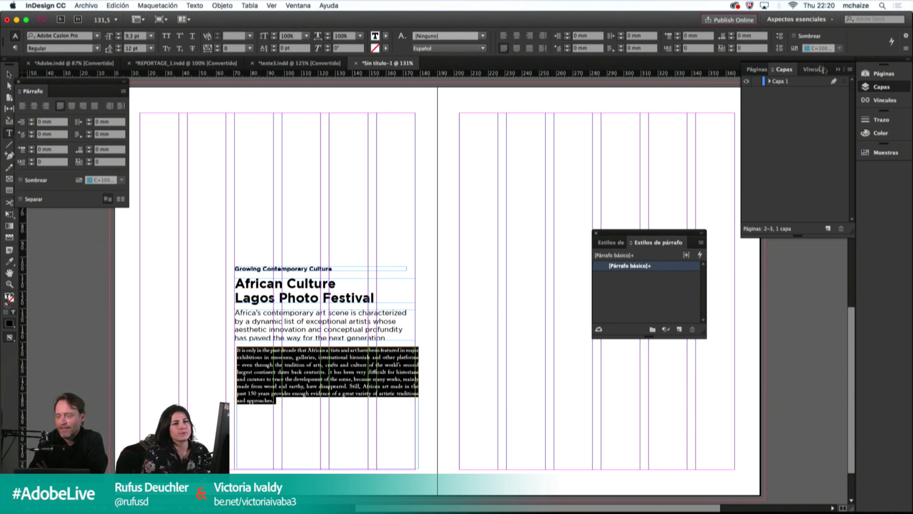
pyautogui.click(290, 131)
pyautogui.press('Escape')
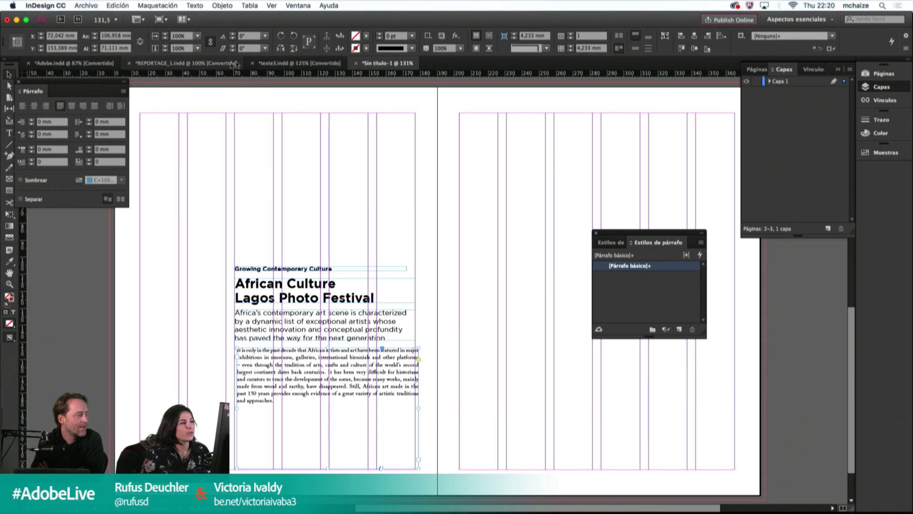
# Step: Copy the answer paragraph under "And what has been the best experience?" on spread 6-7 of REPORTAGE_1.indd
pyautogui.click(185, 63)
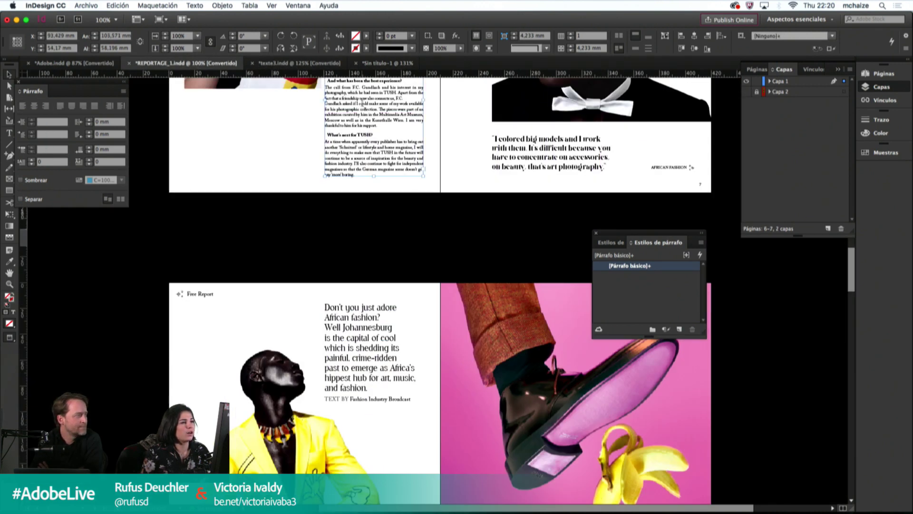
pyautogui.doubleClick(363, 107)
pyautogui.moveTo(378, 126); pyautogui.dragTo(327, 87)
pyautogui.press('super+c')
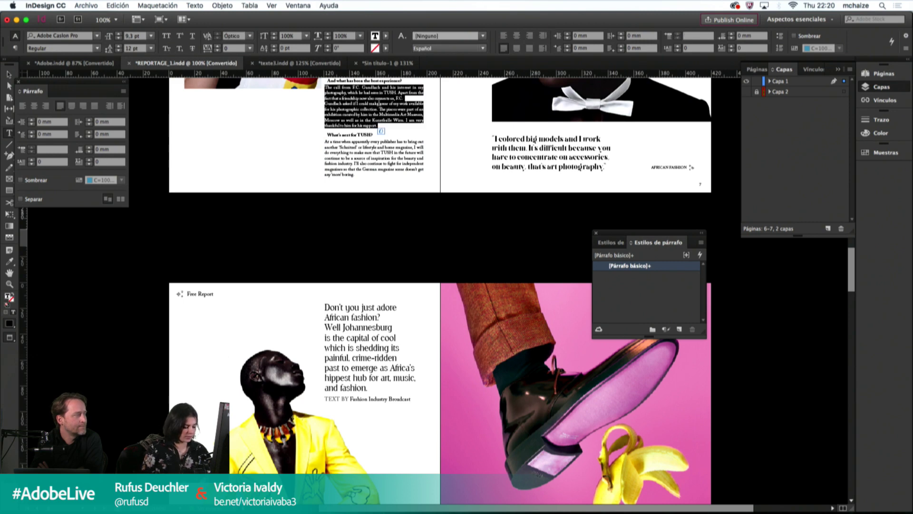
# Step: Paste the reference paragraph into the untitled layout and move it to the inner margin of the right page
pyautogui.click(385, 64)
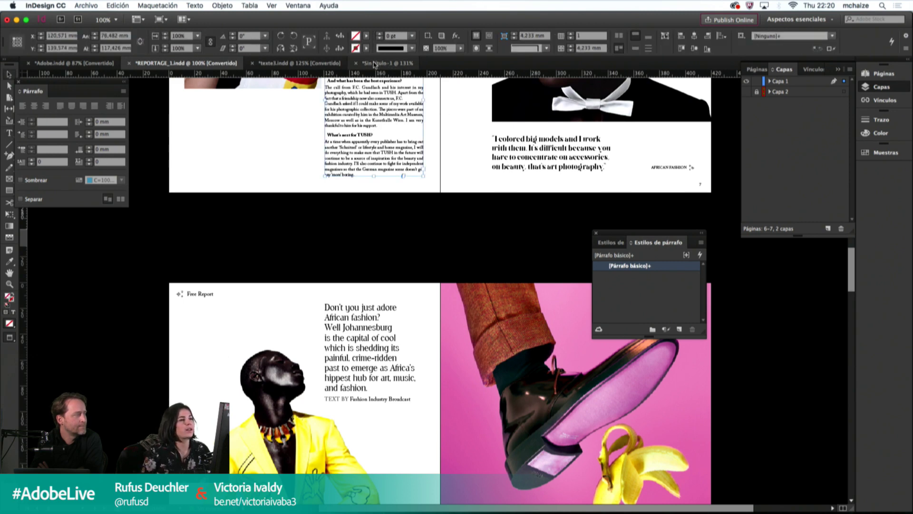
pyautogui.press('super+v')
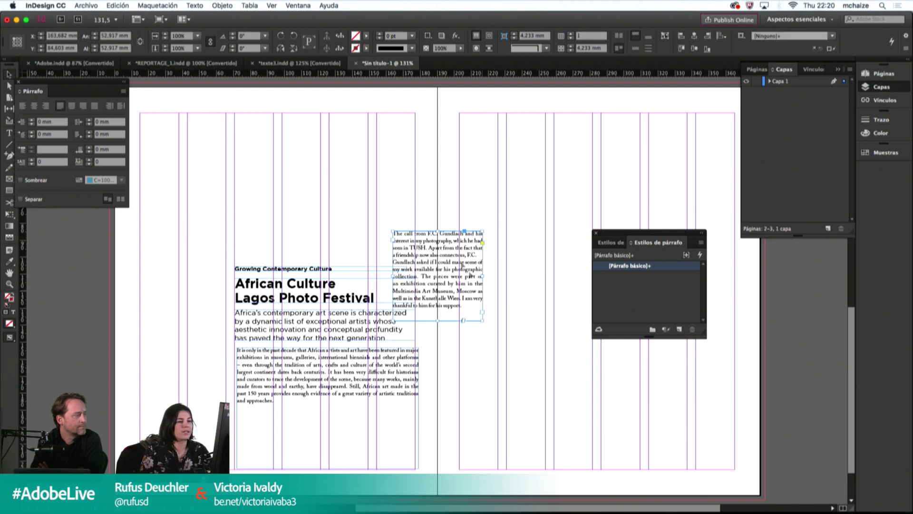
pyautogui.moveTo(451, 263); pyautogui.dragTo(516, 282)
# Step: Inspect the justification settings of the pasted reference paragraph, leave them as they are, and delete its text frame
pyautogui.doubleClick(272, 410)
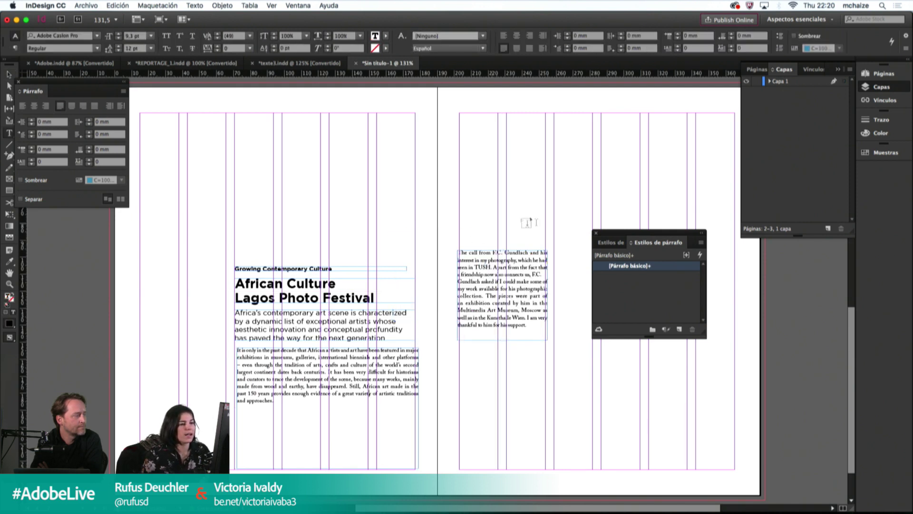
pyautogui.moveTo(526, 327)
pyautogui.mouseDown()
pyautogui.moveTo(476, 259)
pyautogui.moveTo(21, 87)
pyautogui.mouseUp()
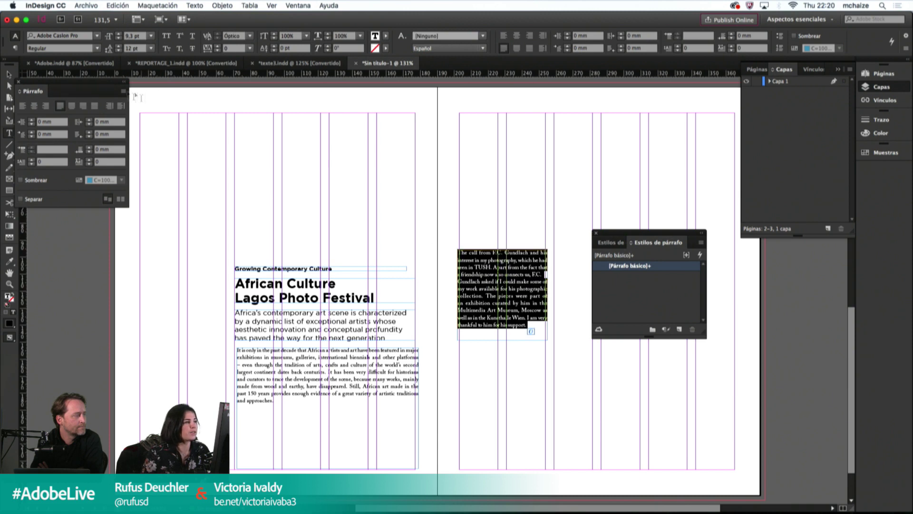
pyautogui.click(124, 91)
pyautogui.click(162, 186)
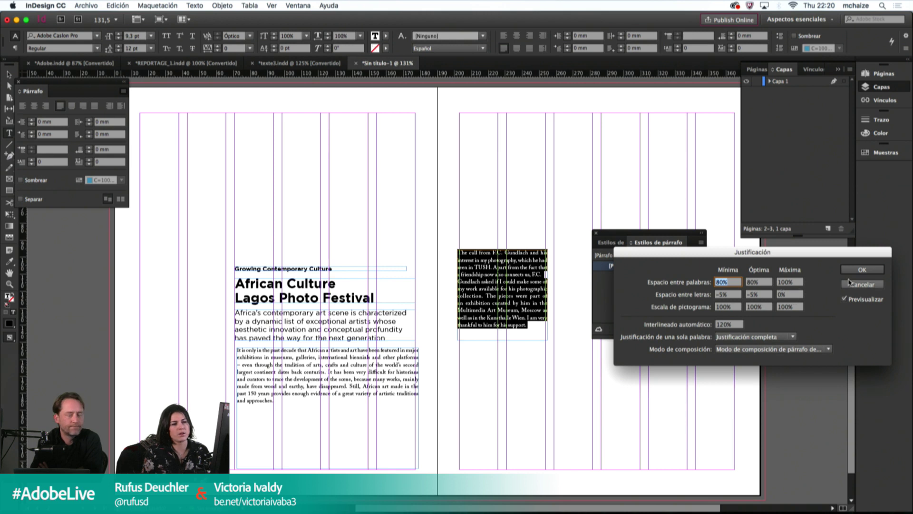
pyautogui.click(862, 284)
pyautogui.press('Escape')
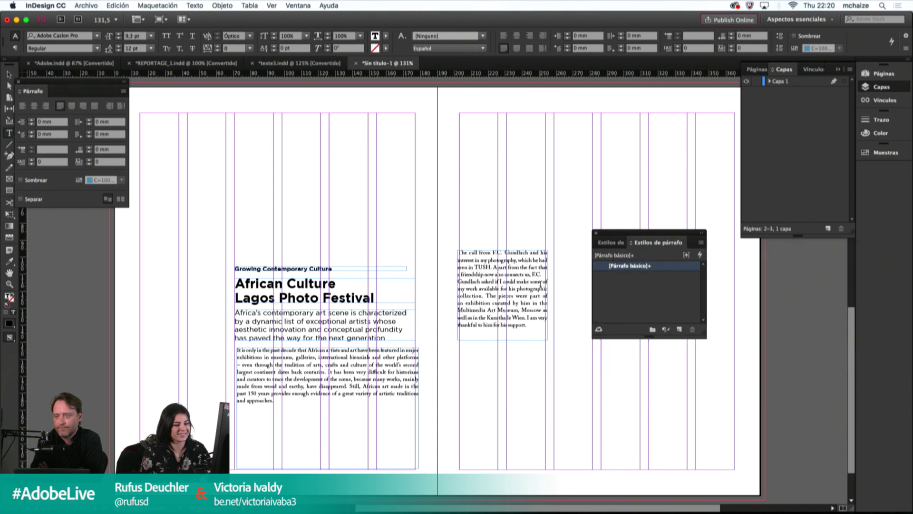
pyautogui.press('BackSpace')
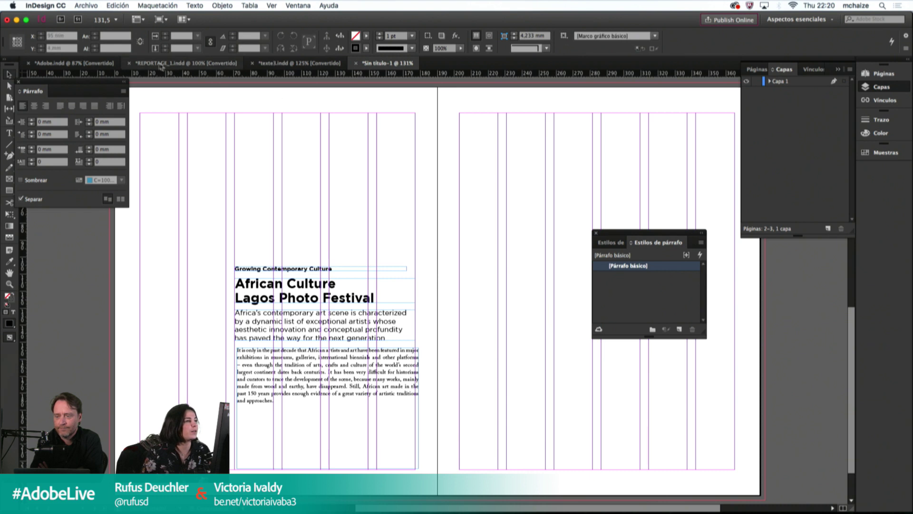
# Step: Open the justification settings for the whole body paragraph and set the maximum word spacing to 120%
pyautogui.doubleClick(324, 405)
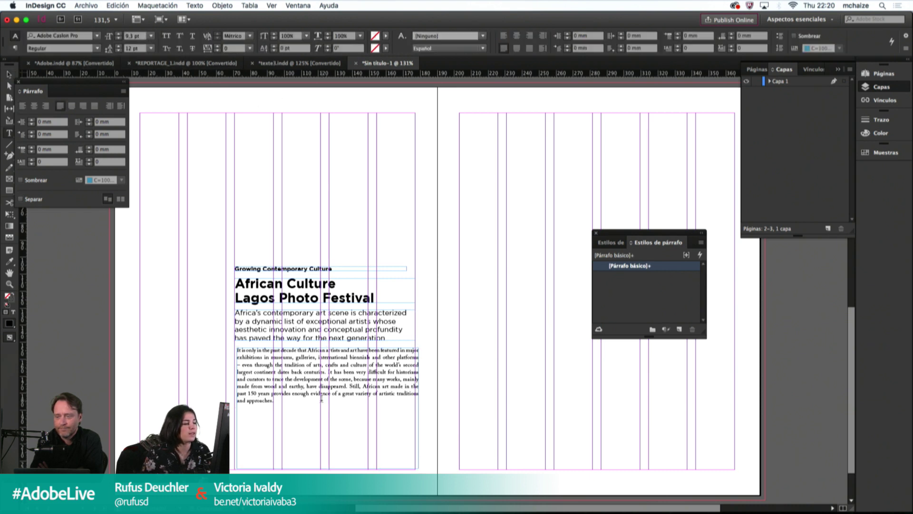
pyautogui.moveTo(323, 405); pyautogui.dragTo(141, 167)
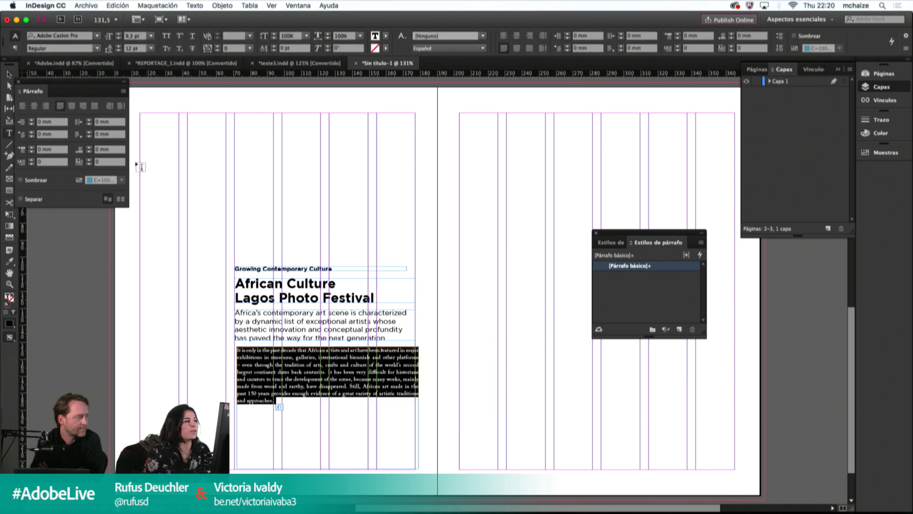
pyautogui.click(124, 91)
pyautogui.click(162, 186)
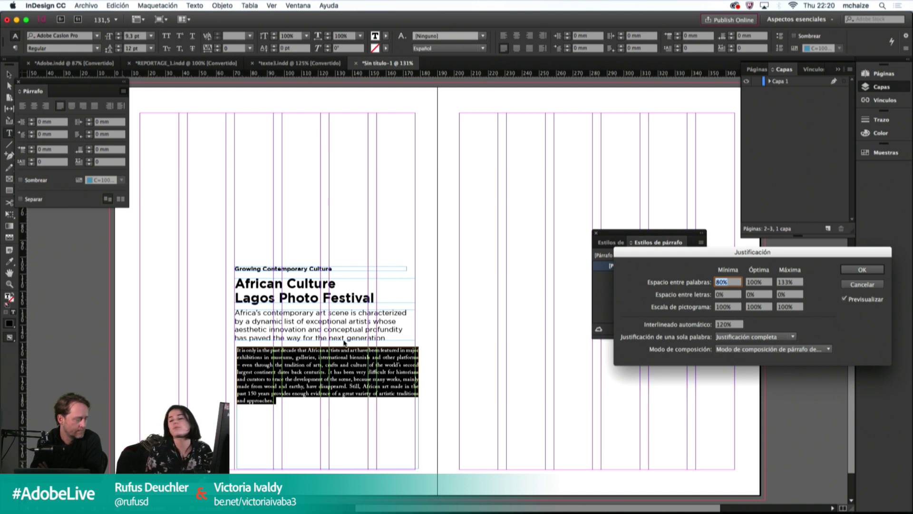
pyautogui.moveTo(660, 257); pyautogui.dragTo(503, 253)
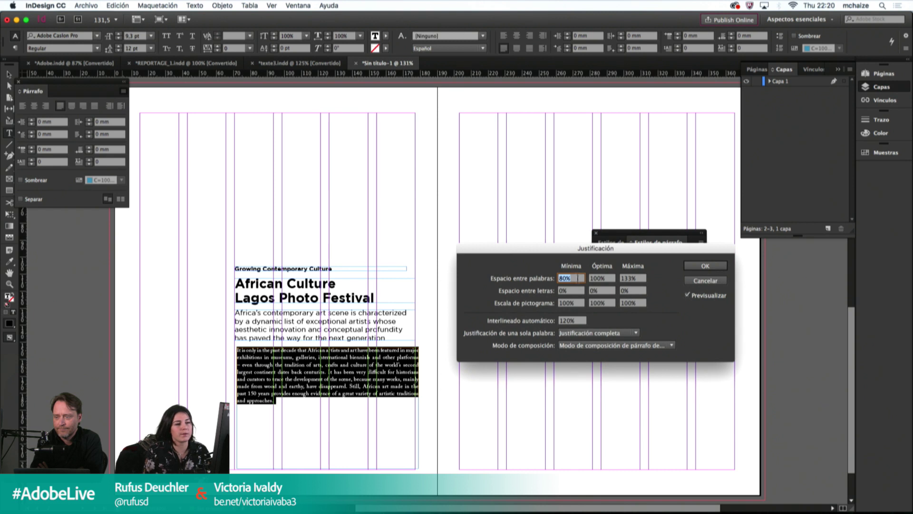
pyautogui.click(633, 278)
pyautogui.write('120')
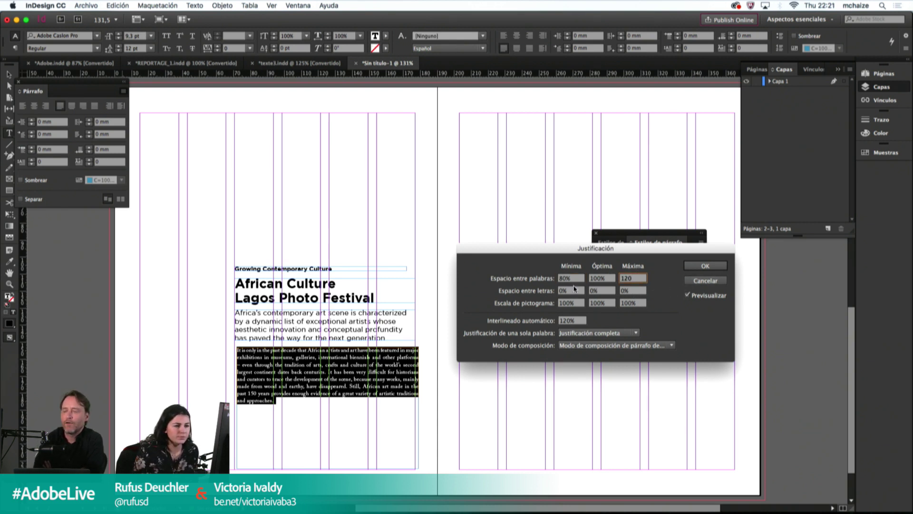
# Step: Set the body letter spacing to -5% minimum, -4% optimum and 20% maximum, and the minimum word spacing to 85%
pyautogui.press('Tab')
pyautogui.write('-5')
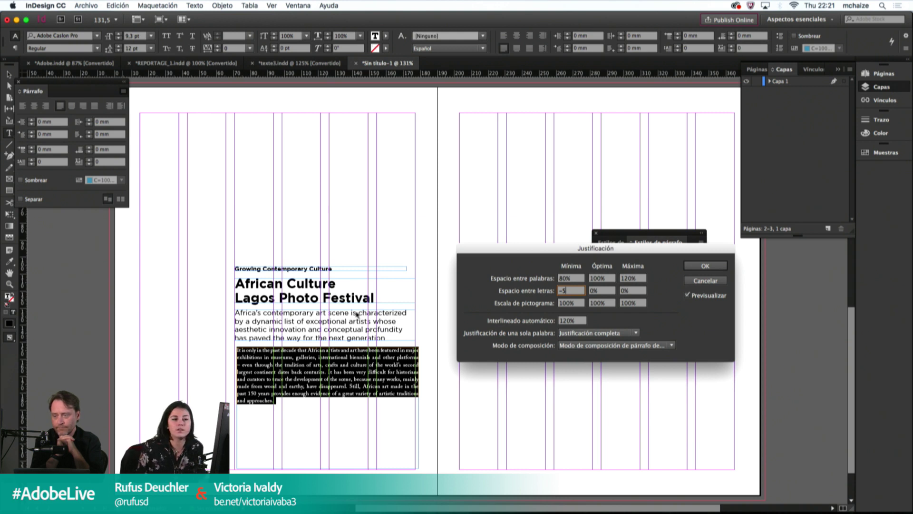
pyautogui.moveTo(523, 249); pyautogui.dragTo(509, 220)
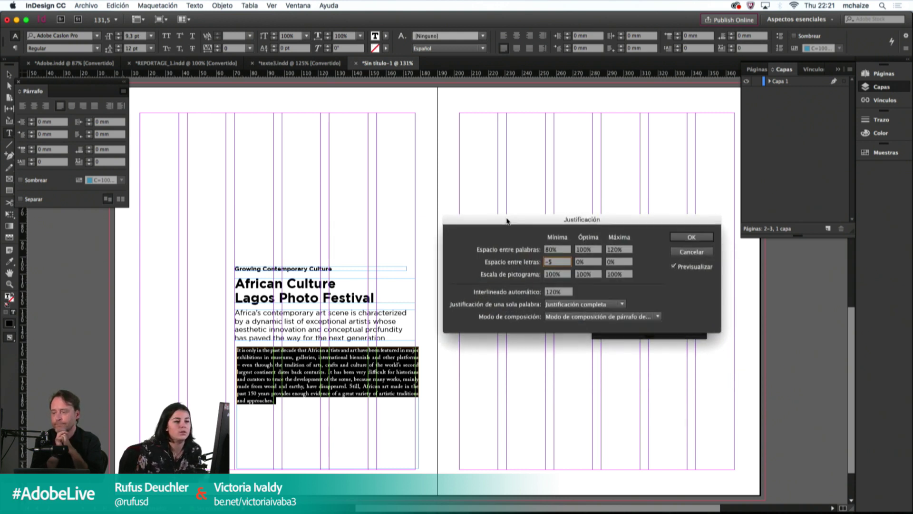
pyautogui.press('Tab')
pyautogui.press('Tab')
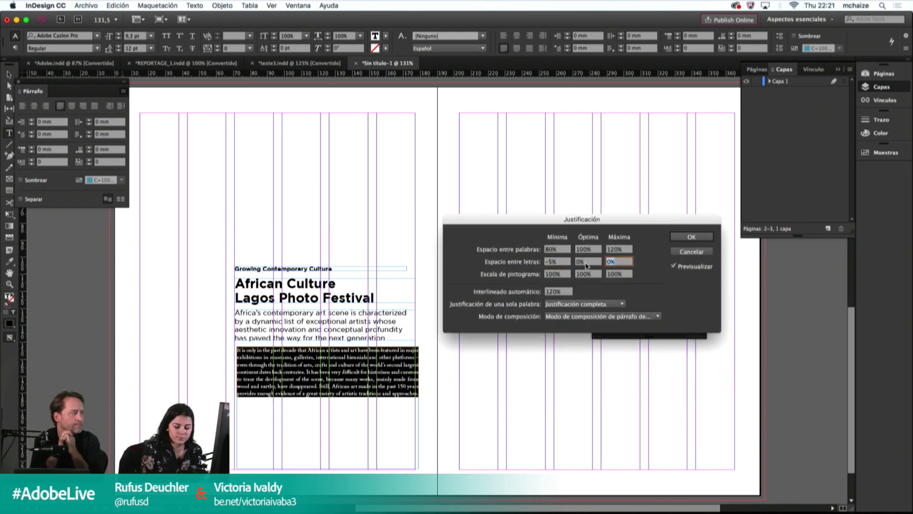
pyautogui.write('5')
pyautogui.hotkey('shift', 'Tab')
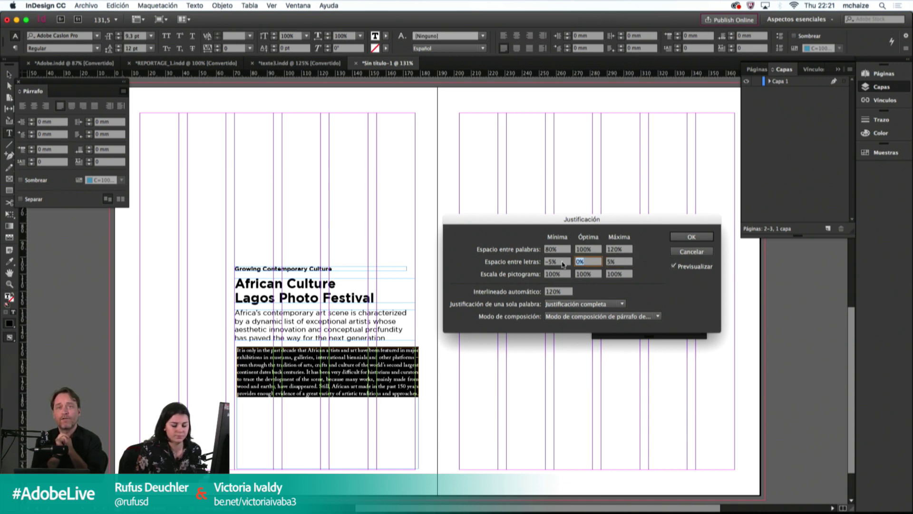
pyautogui.write('-4')
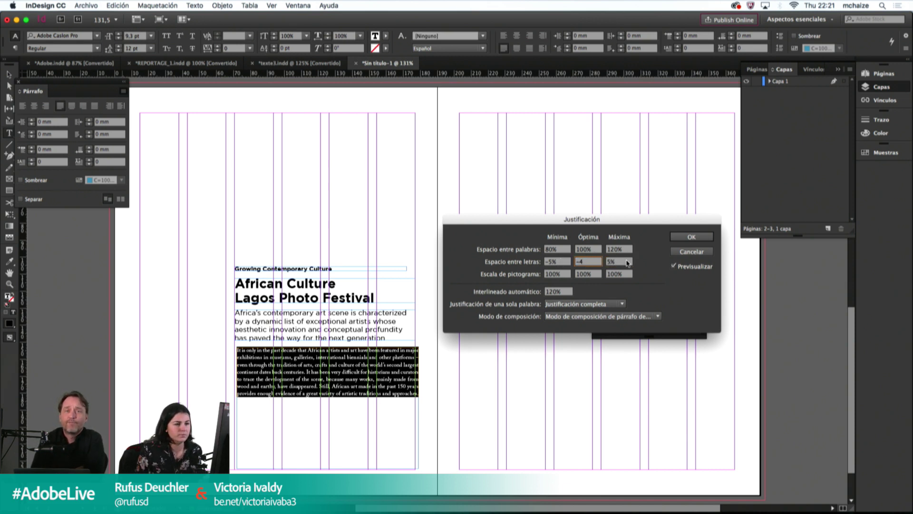
pyautogui.press('Tab')
pyautogui.write('2')
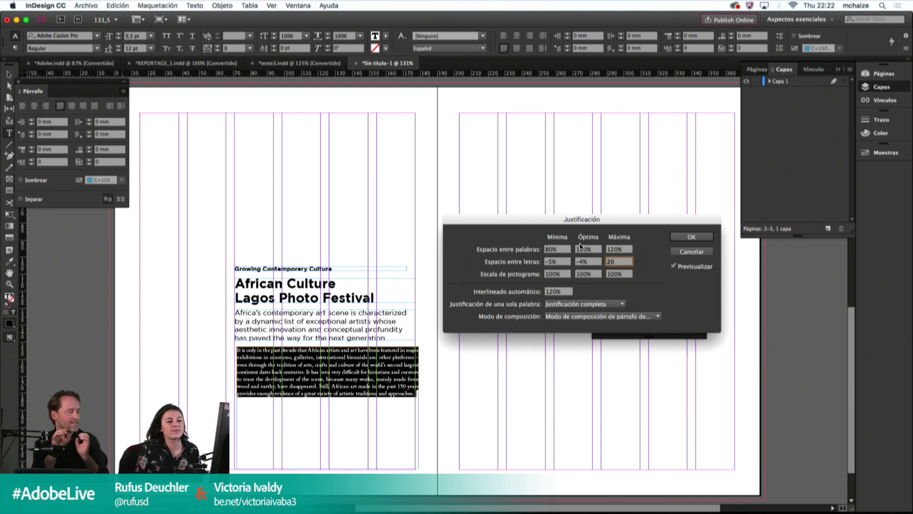
pyautogui.click(556, 252)
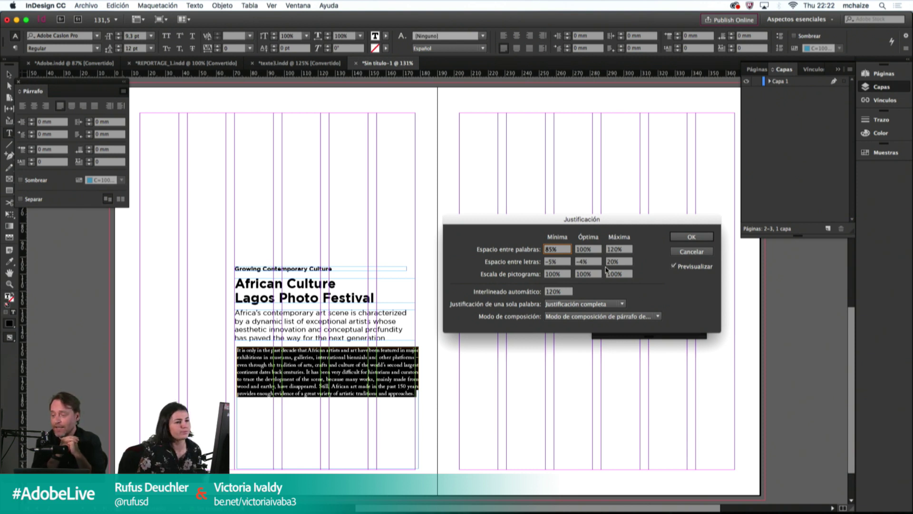
# Step: Compare the body paragraph with and without the new justification settings by switching the preview repeatedly
pyautogui.click(676, 267)
pyautogui.click(673, 266)
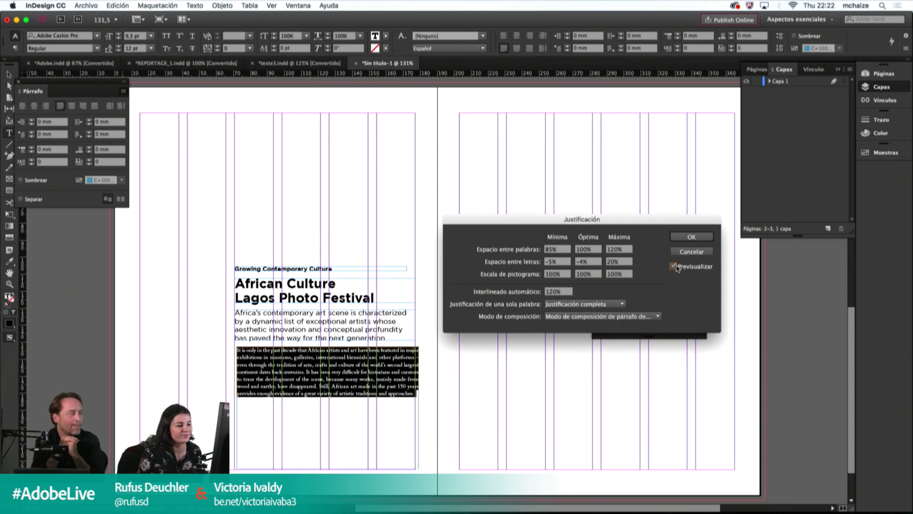
pyautogui.click(673, 267)
pyautogui.click(674, 266)
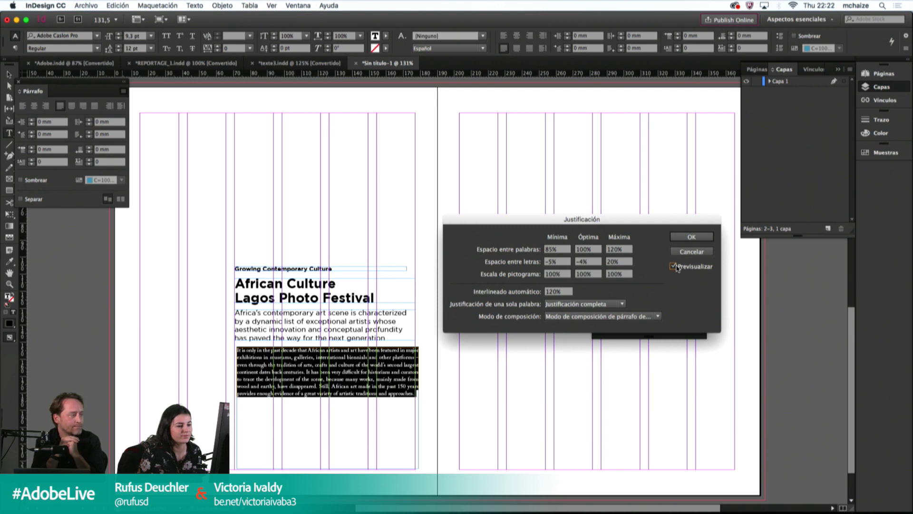
pyautogui.click(673, 266)
pyautogui.click(673, 266)
pyautogui.click(674, 266)
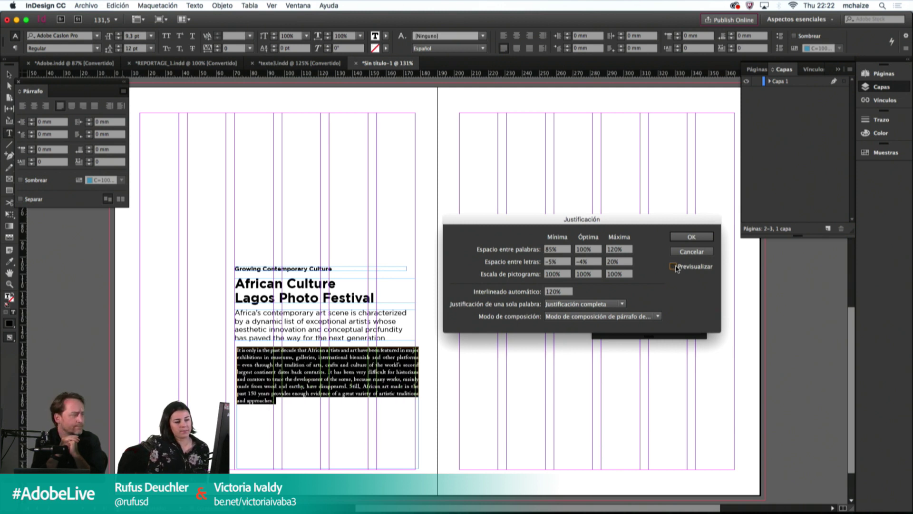
pyautogui.click(674, 266)
pyautogui.click(674, 267)
pyautogui.click(674, 266)
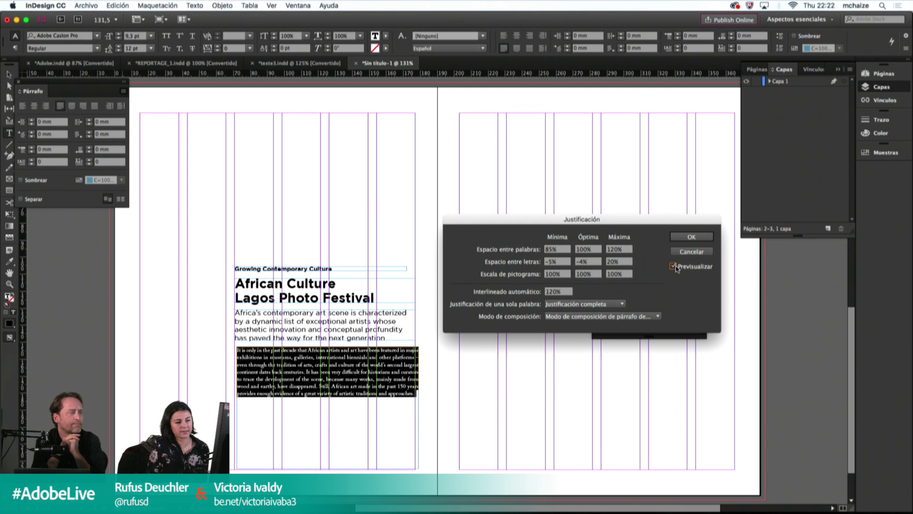
pyautogui.click(675, 266)
pyautogui.click(675, 266)
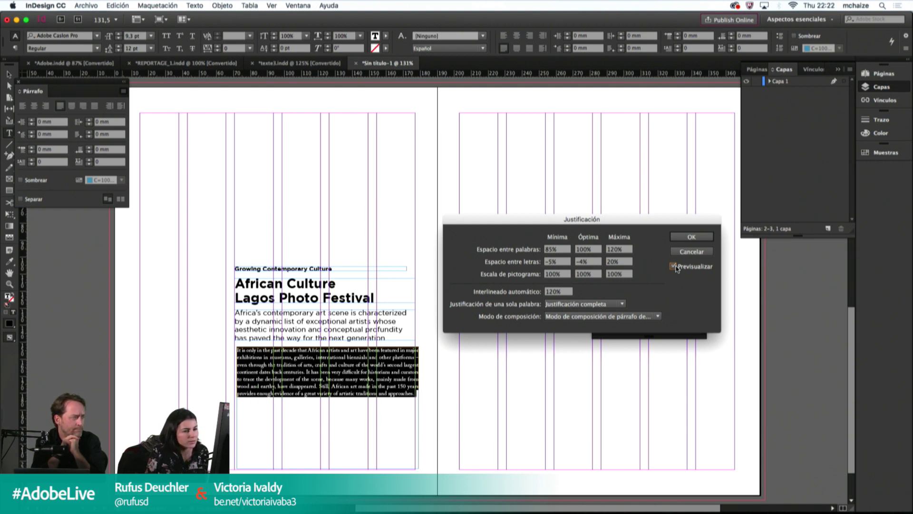
# Step: Set the body paragraph's maximum letter spacing to 10%, compare the preview and apply the justification settings
pyautogui.doubleClick(631, 261)
pyautogui.write('10')
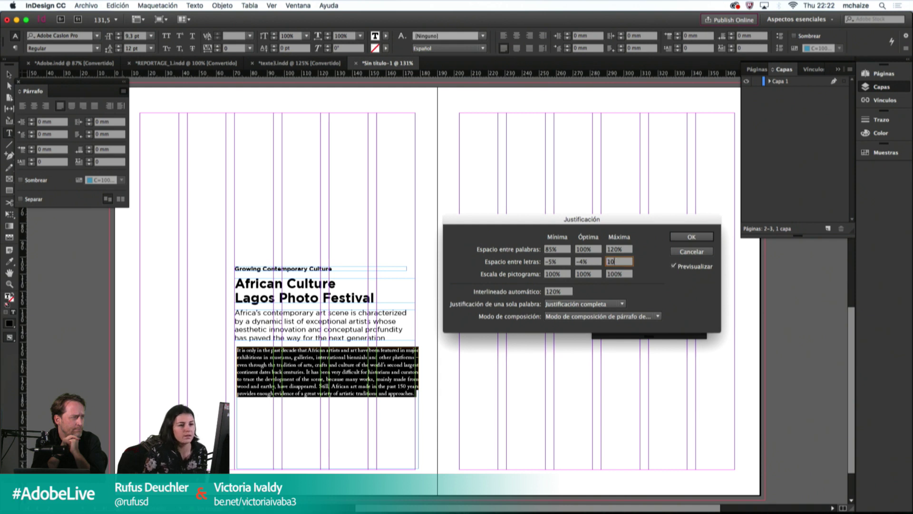
pyautogui.click(674, 266)
pyautogui.click(675, 266)
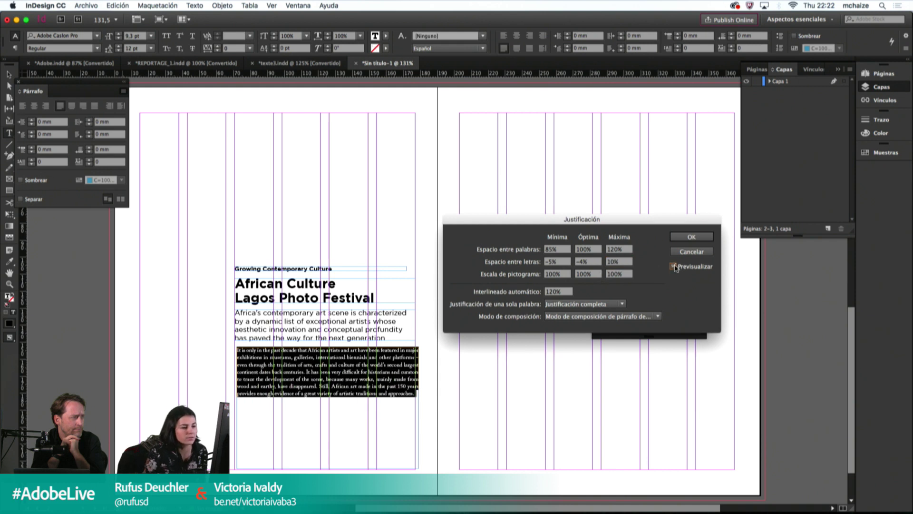
pyautogui.click(674, 266)
pyautogui.click(674, 266)
pyautogui.click(691, 237)
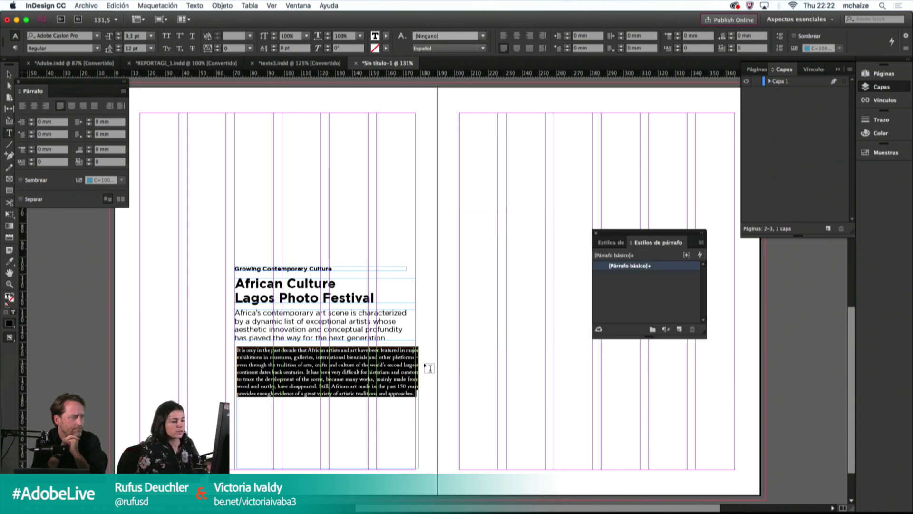
# Step: Move the body text frame into line with the column guide and the heading above it
pyautogui.press('Escape')
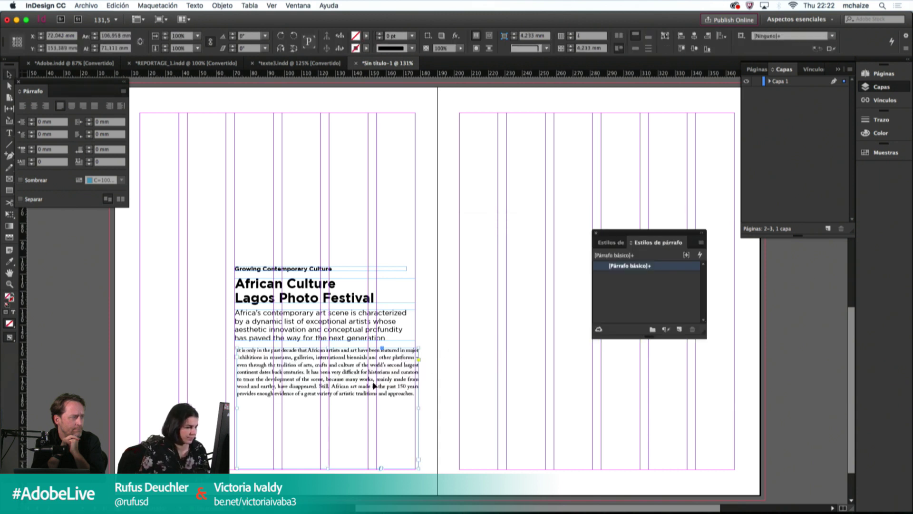
pyautogui.moveTo(374, 383); pyautogui.dragTo(372, 383)
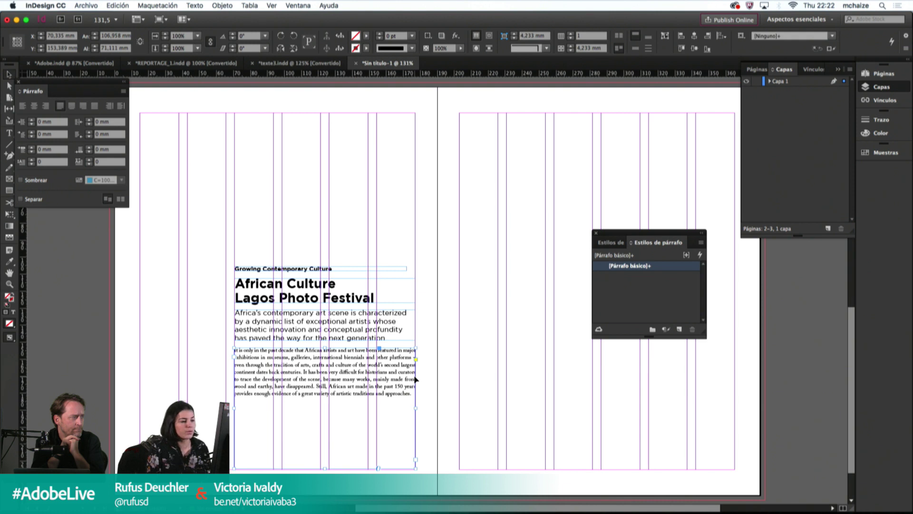
# Step: Reopen the justification settings for the whole body paragraph and preview a maximum letter spacing of 20%
pyautogui.doubleClick(291, 405)
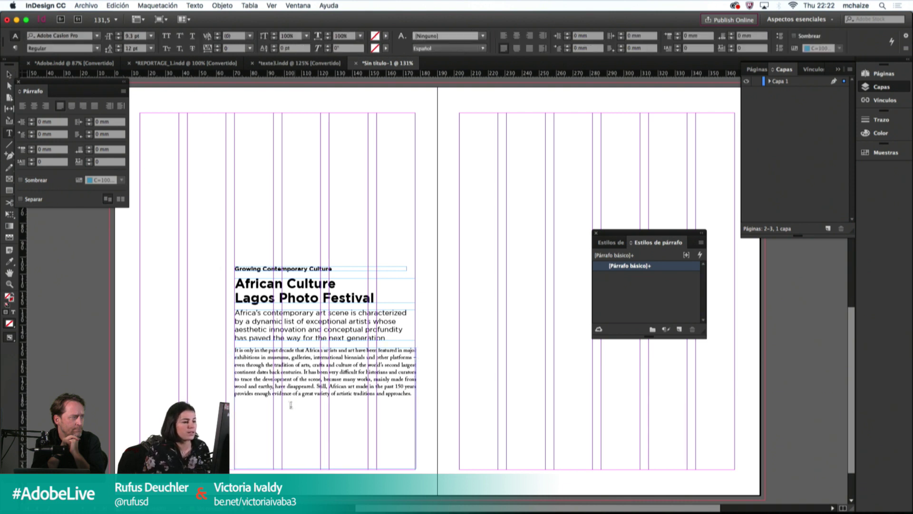
pyautogui.moveTo(291, 405); pyautogui.dragTo(234, 349)
pyautogui.click(123, 91)
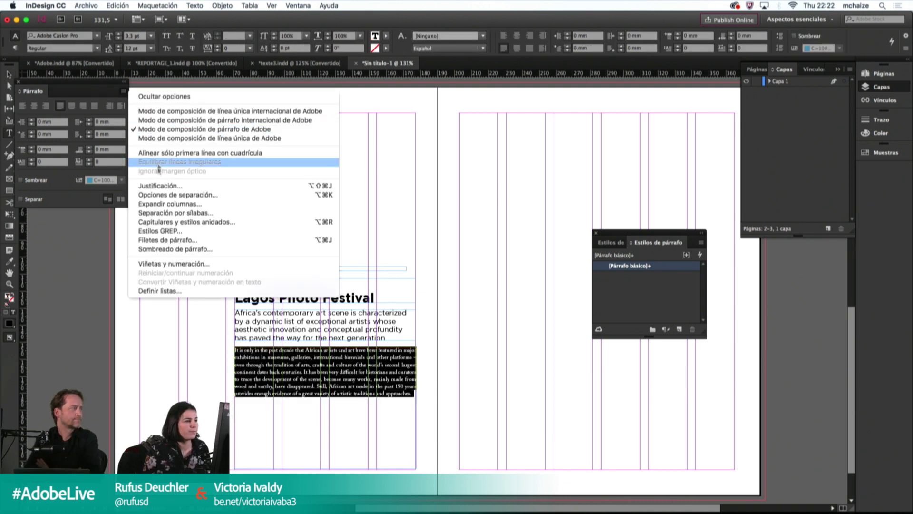
pyautogui.click(157, 185)
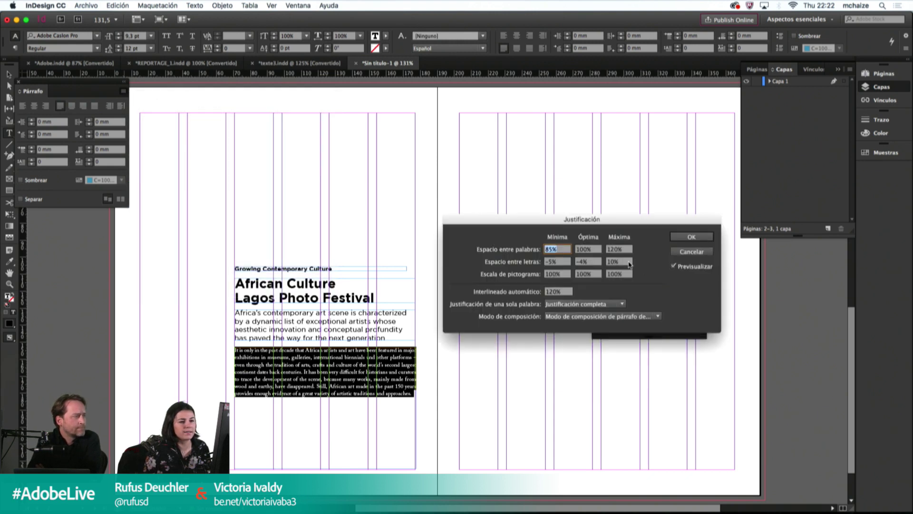
pyautogui.doubleClick(627, 262)
pyautogui.write('20')
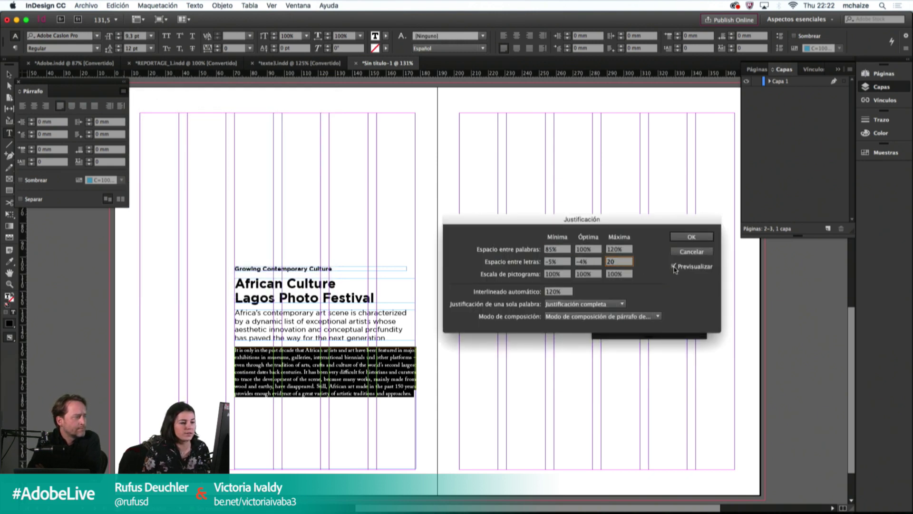
pyautogui.click(674, 267)
pyautogui.click(674, 267)
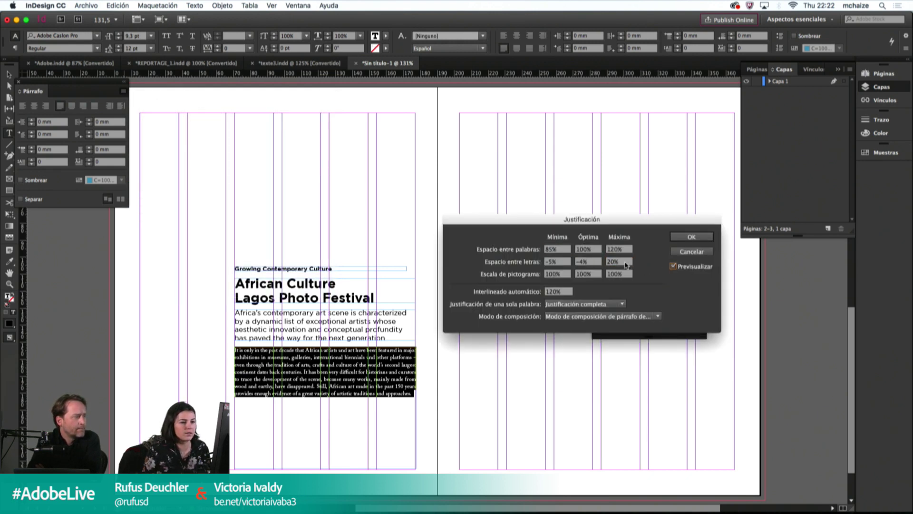
# Step: Set the body paragraph's maximum letter spacing to 10% and optimum letter spacing to 4%, comparing the preview
pyautogui.doubleClick(617, 262)
pyautogui.write('10')
pyautogui.doubleClick(590, 267)
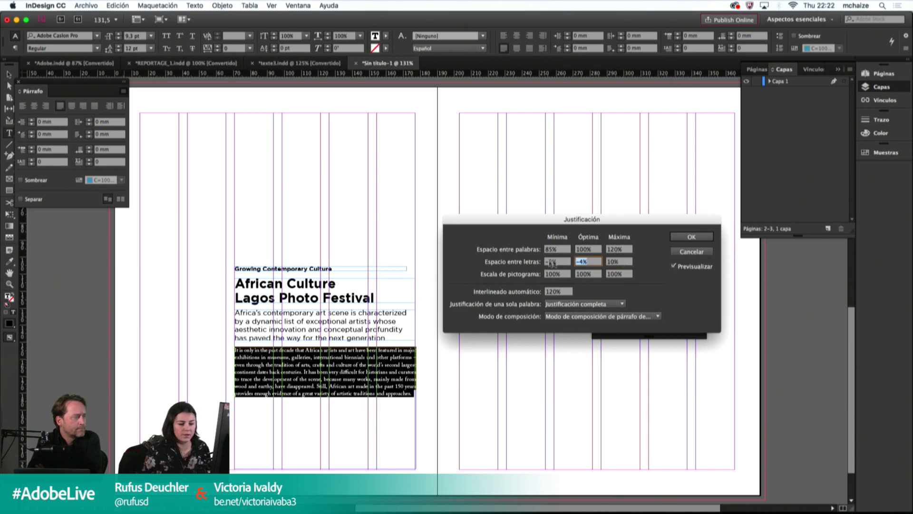
pyautogui.write('4')
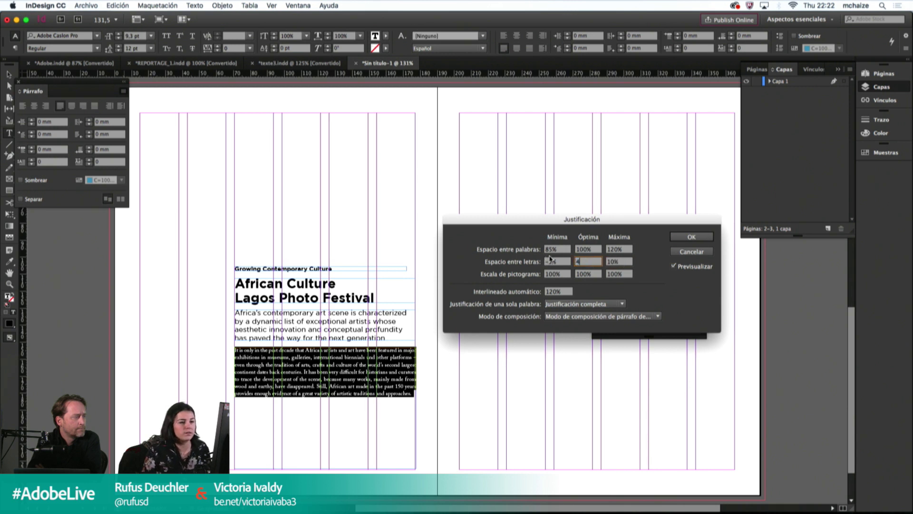
pyautogui.click(673, 267)
pyautogui.click(674, 267)
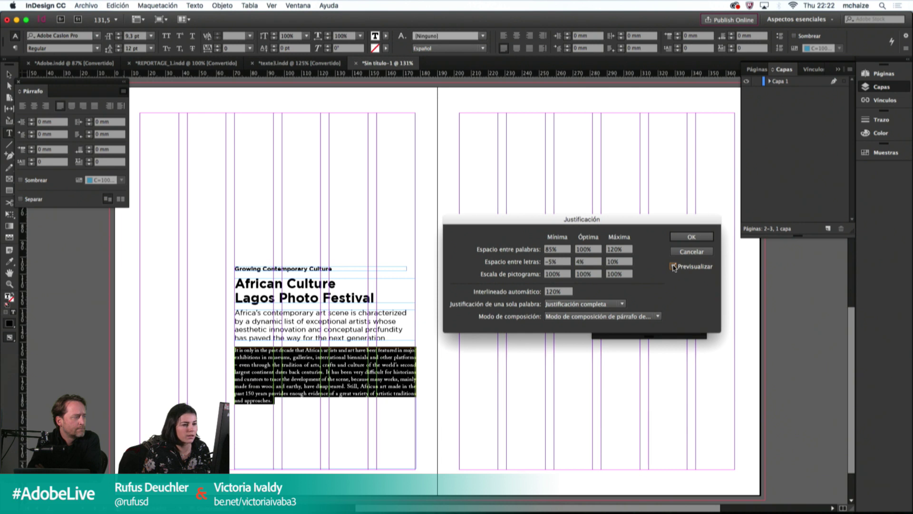
# Step: Set the body paragraph's optimum letter spacing to -4% and optimum word spacing to 90%, compare the preview and apply the justification
pyautogui.click(674, 267)
pyautogui.doubleClick(589, 261)
pyautogui.write('-4')
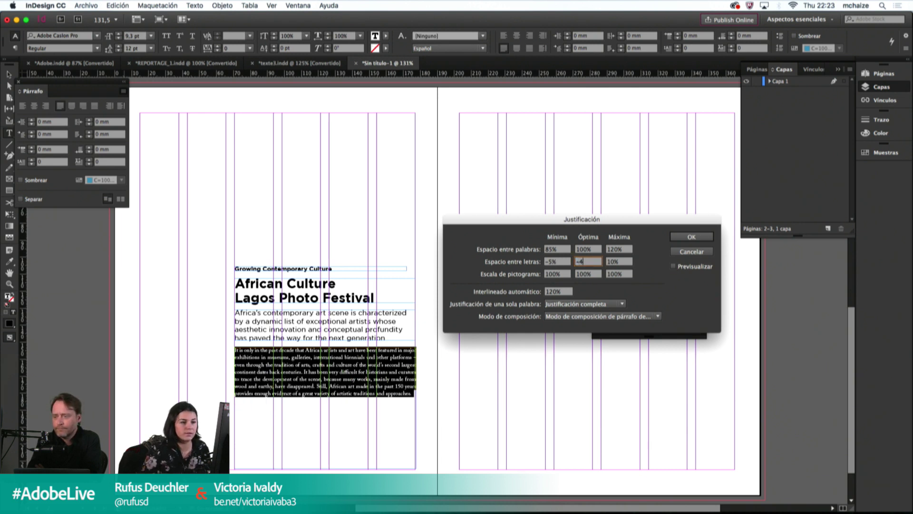
pyautogui.doubleClick(589, 249)
pyautogui.write('90')
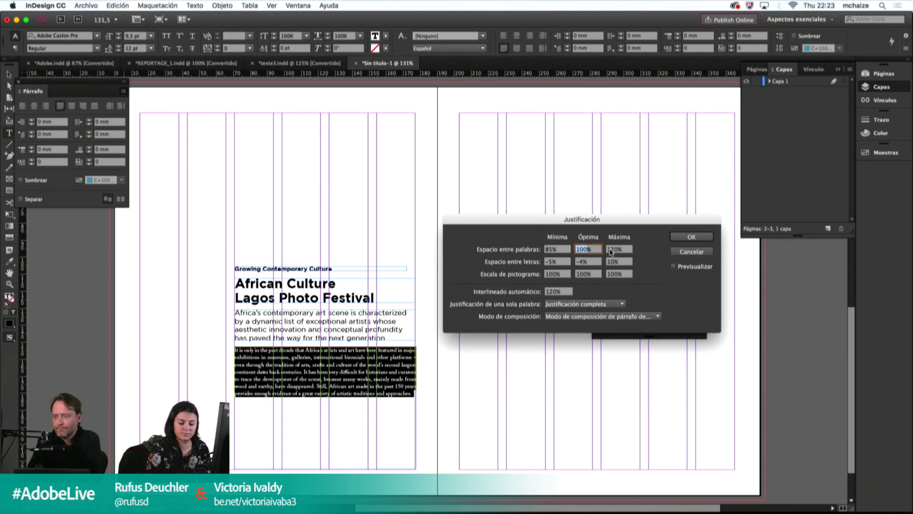
pyautogui.click(674, 267)
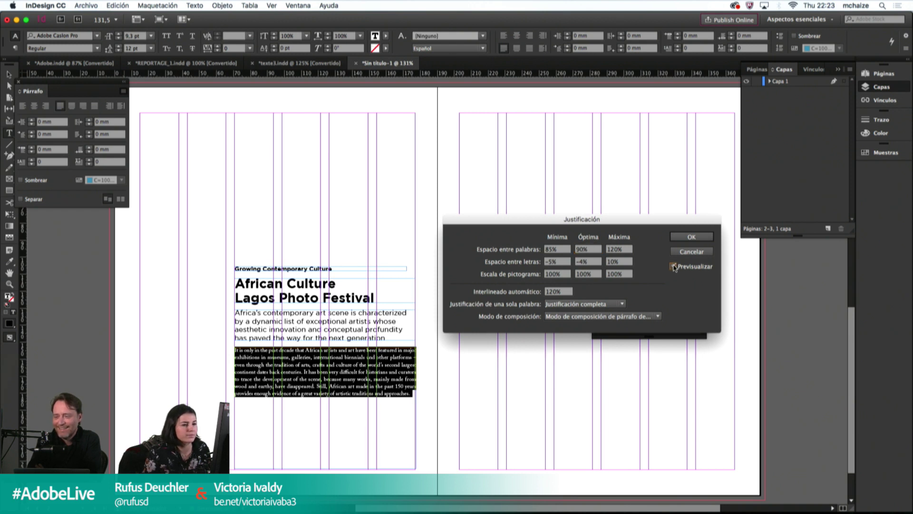
pyautogui.click(684, 238)
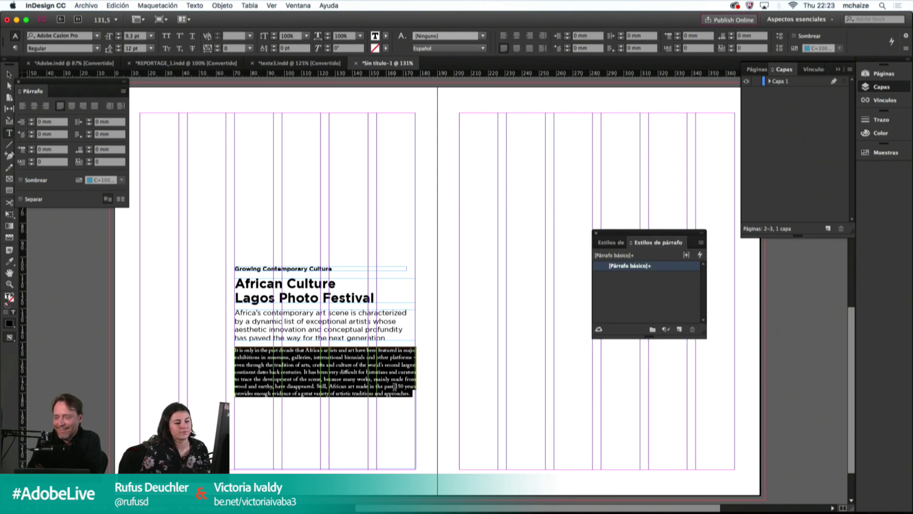
# Step: Shorten the body text frame to about 32 mm high and view the spread without guides
pyautogui.click(423, 384)
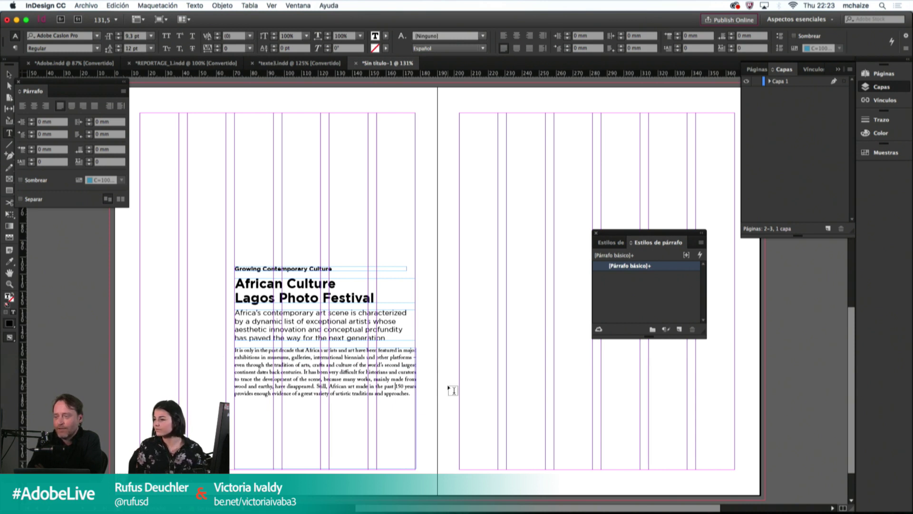
pyautogui.press('Escape')
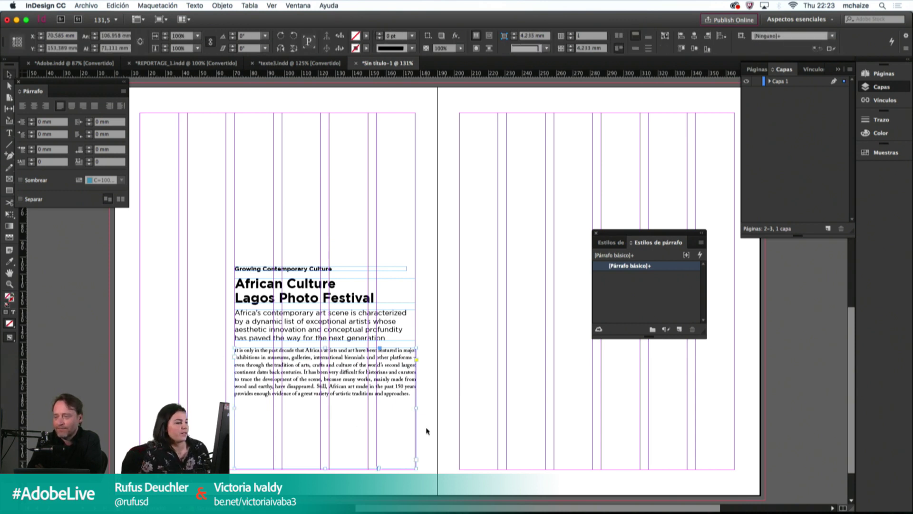
pyautogui.click(487, 357)
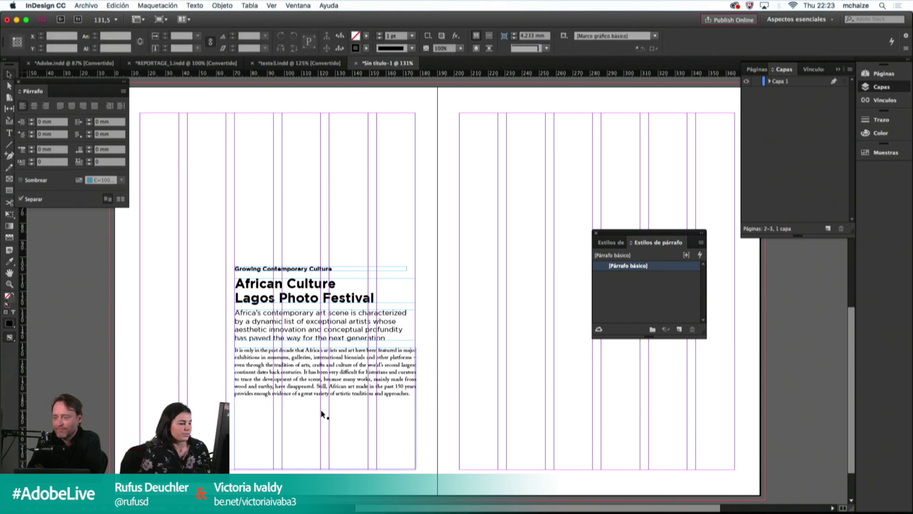
pyautogui.doubleClick(326, 468)
pyautogui.click(297, 442)
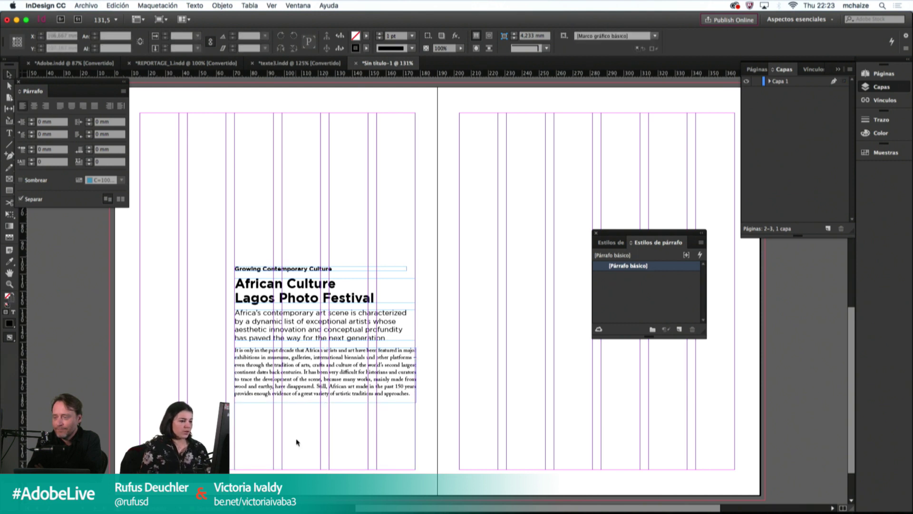
pyautogui.doubleClick(259, 394)
pyautogui.press('Escape')
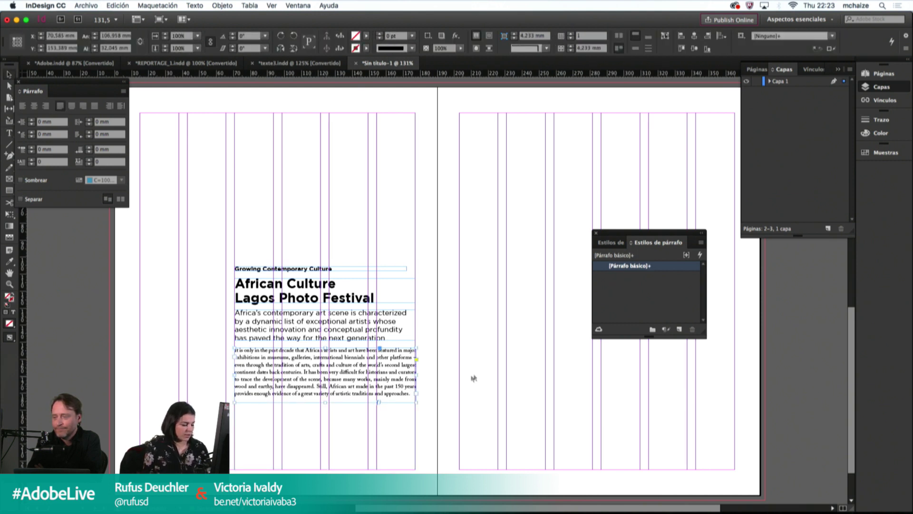
pyautogui.click(473, 352)
pyautogui.press('w')
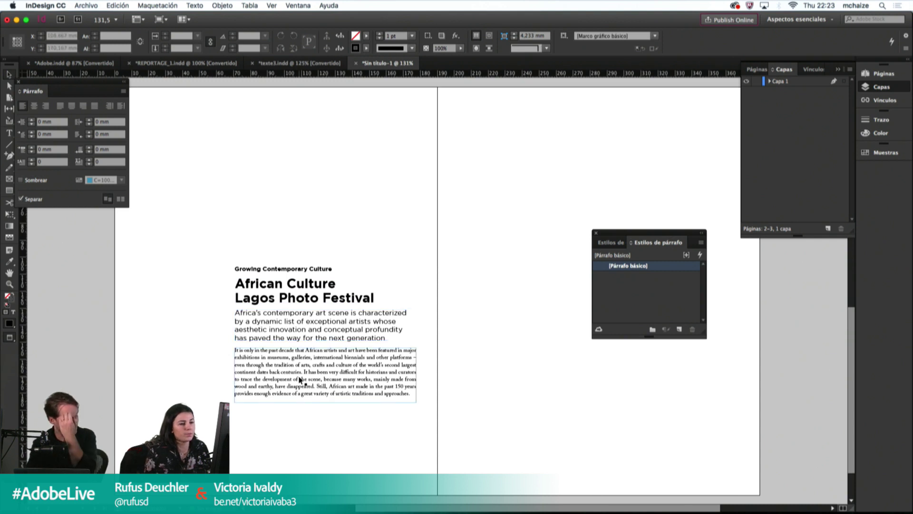
# Step: Create a paragraph style named "theme" from the "Growing Contemporary Culture" line
pyautogui.doubleClick(284, 270)
pyautogui.moveTo(337, 268); pyautogui.dragTo(234, 269)
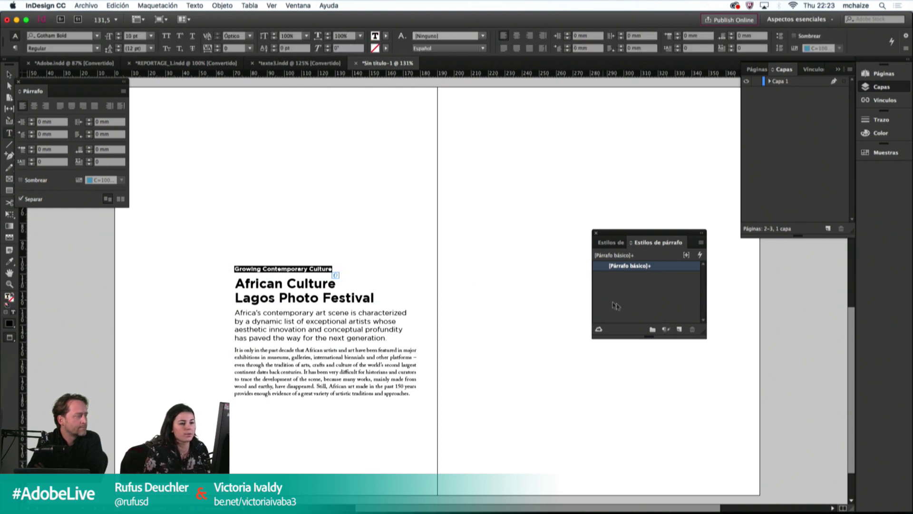
pyautogui.click(679, 329)
pyautogui.doubleClick(634, 277)
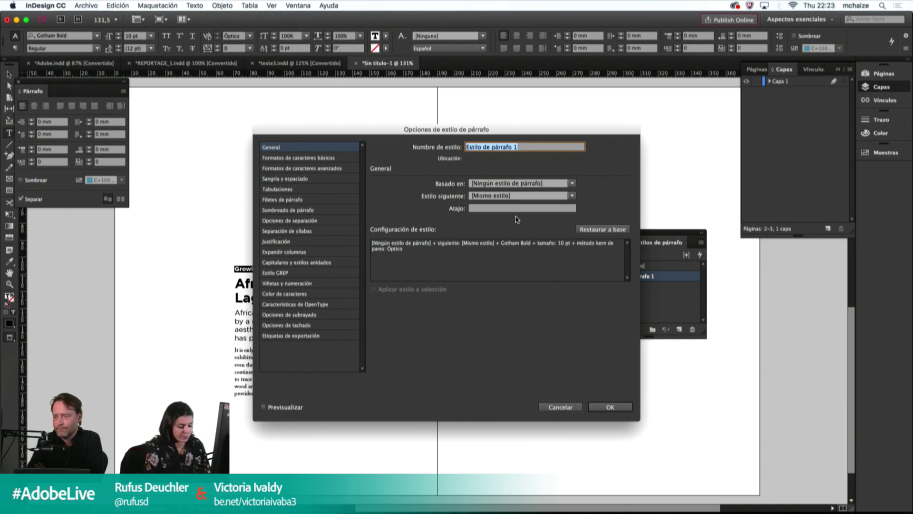
pyautogui.write('theme')
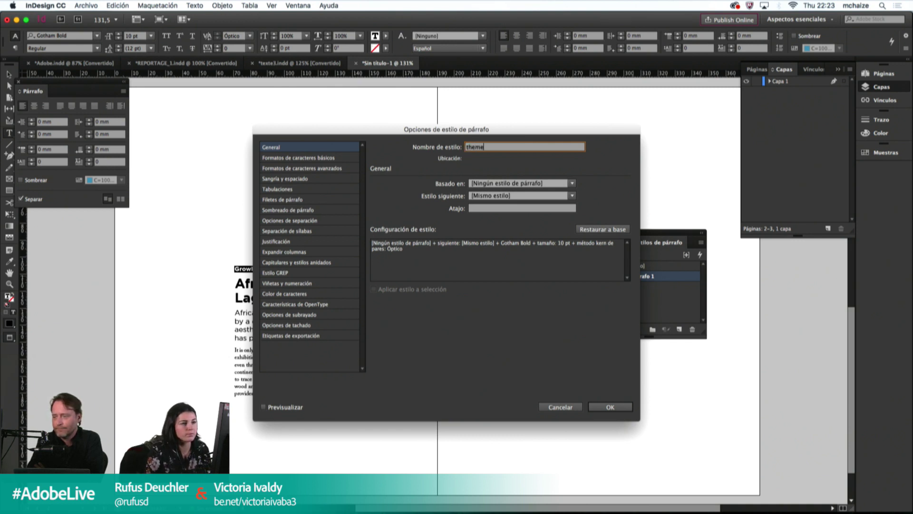
pyautogui.press('Return')
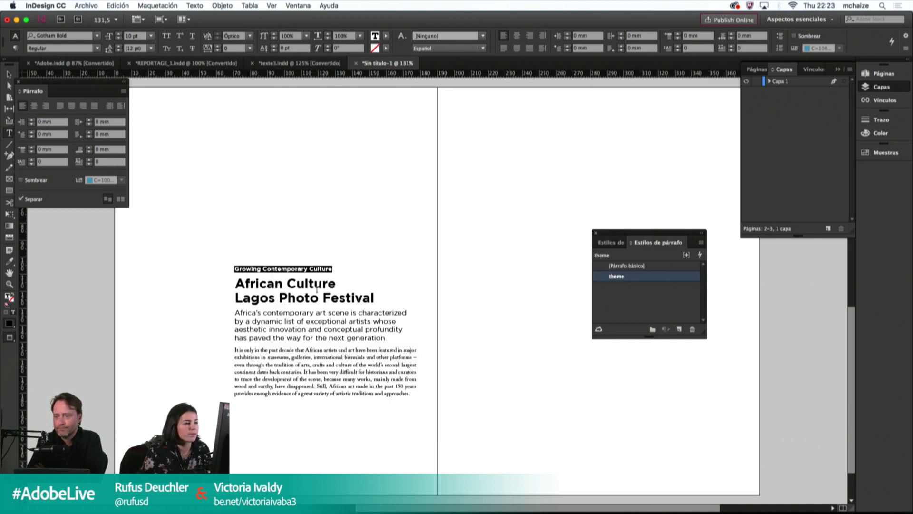
# Step: Create a paragraph style named "title" from the two-line heading "African Culture Lagos Photo Festival"
pyautogui.moveTo(235, 284); pyautogui.dragTo(375, 300)
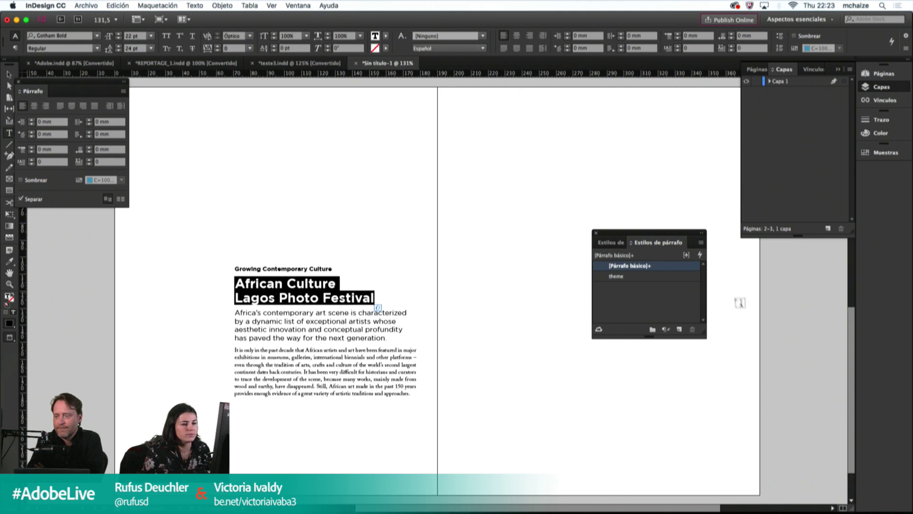
pyautogui.click(679, 329)
pyautogui.doubleClick(626, 276)
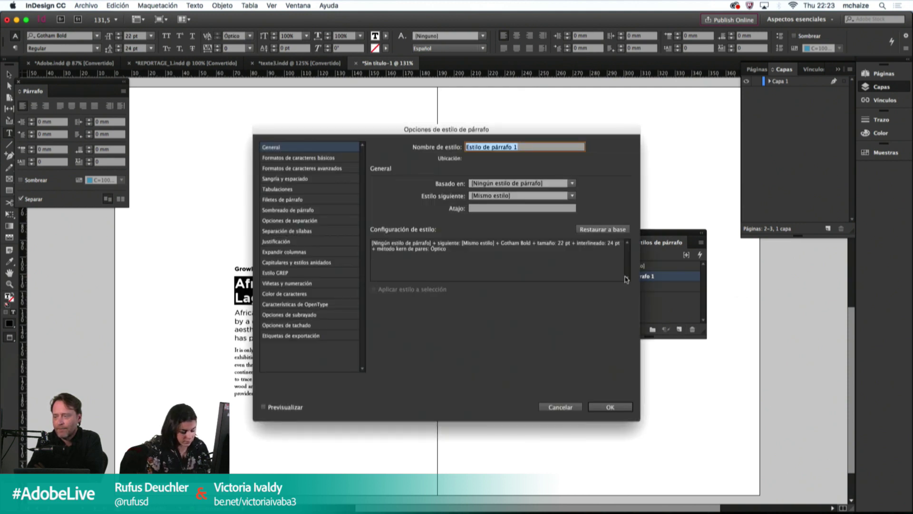
pyautogui.write('title')
pyautogui.press('Return')
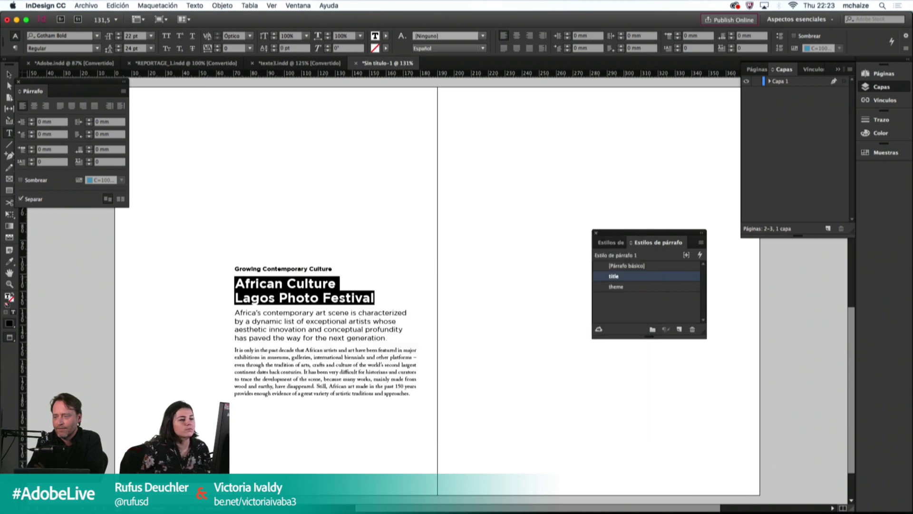
# Step: Create a paragraph style named "intro" from the four-line introduction below the heading
pyautogui.click(302, 327)
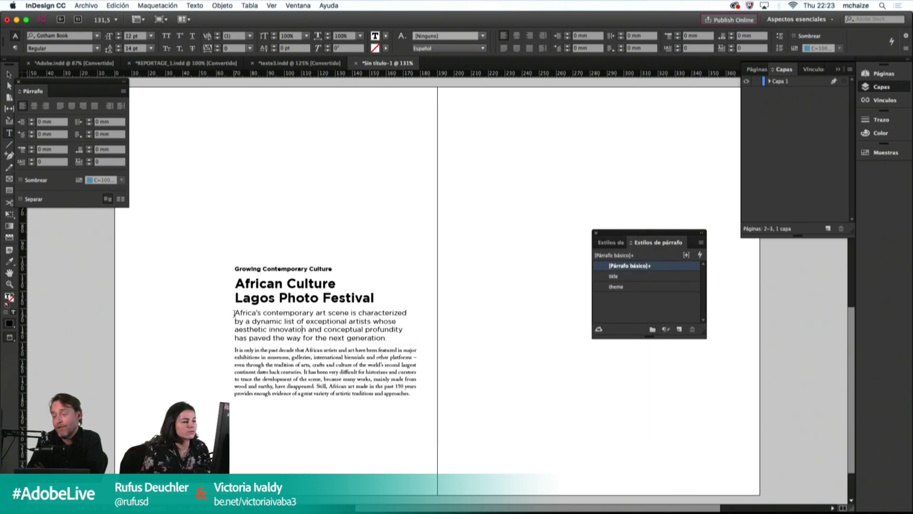
pyautogui.moveTo(235, 313); pyautogui.dragTo(388, 339)
pyautogui.click(680, 330)
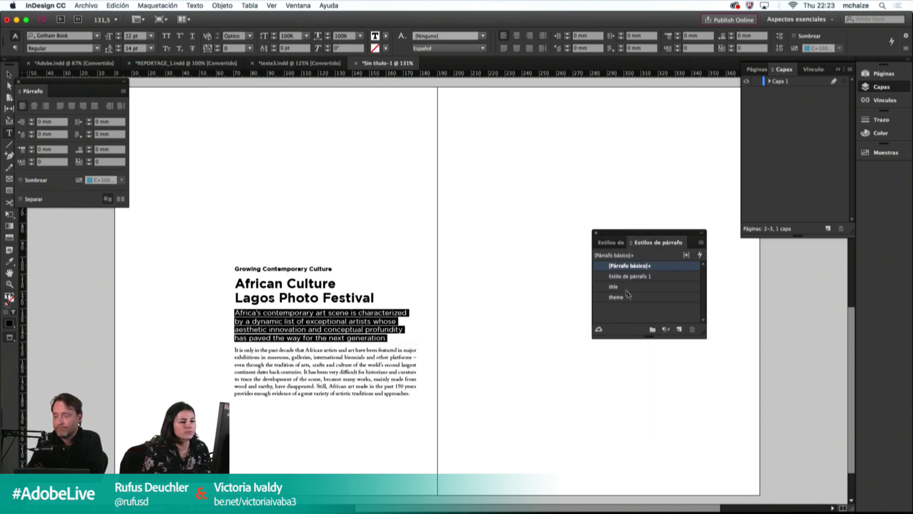
pyautogui.doubleClick(625, 277)
pyautogui.write('intro')
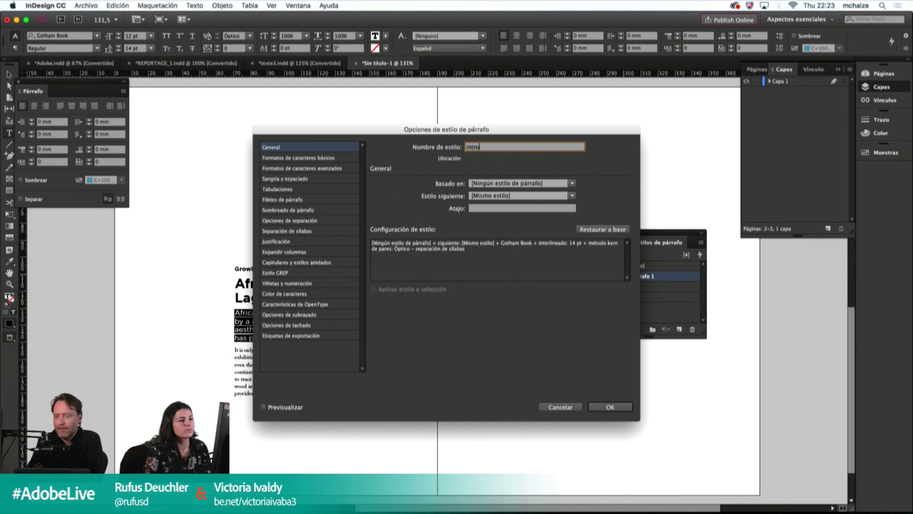
pyautogui.press('Return')
# Step: Create a paragraph style named "body text" from the justified body paragraph and deselect the text
pyautogui.click(325, 379)
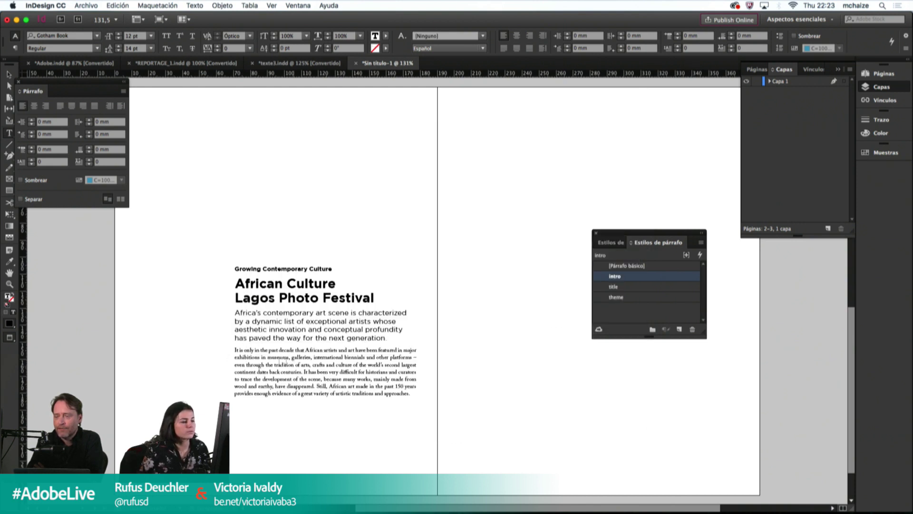
pyautogui.moveTo(235, 350); pyautogui.dragTo(442, 399)
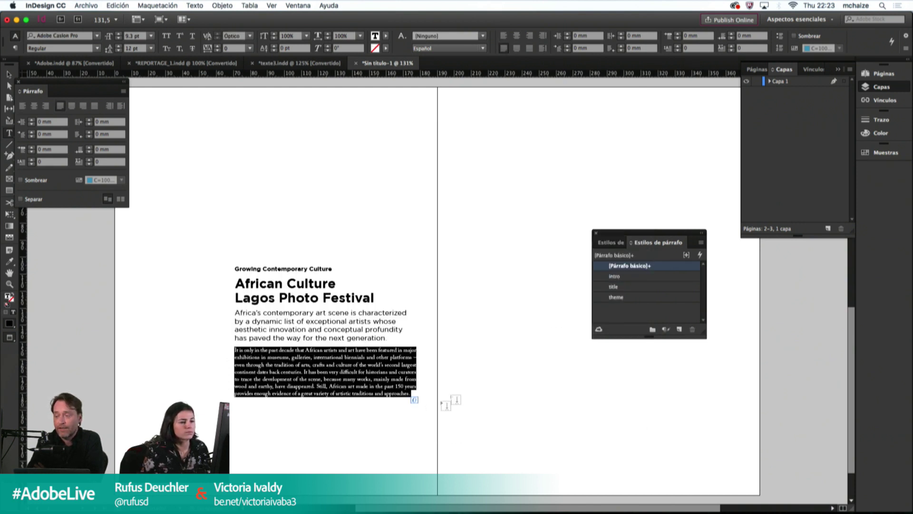
pyautogui.click(679, 329)
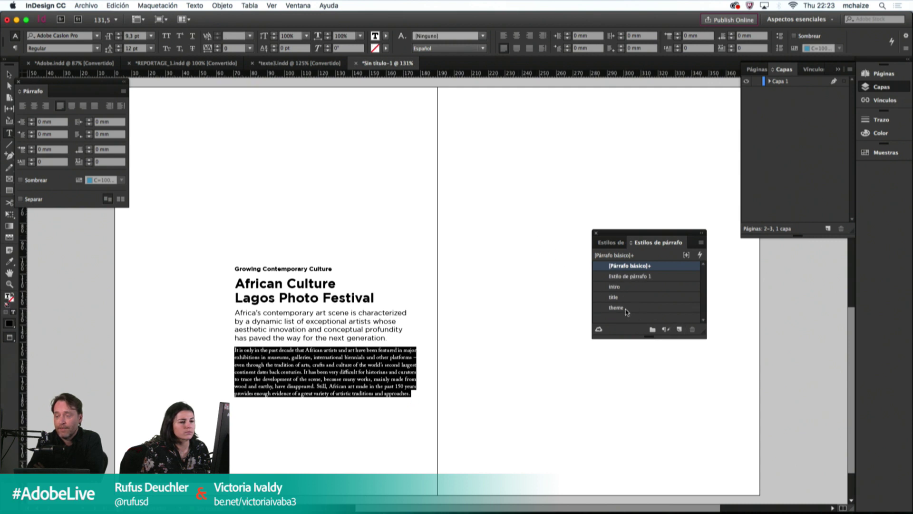
pyautogui.doubleClick(625, 278)
pyautogui.write('body text')
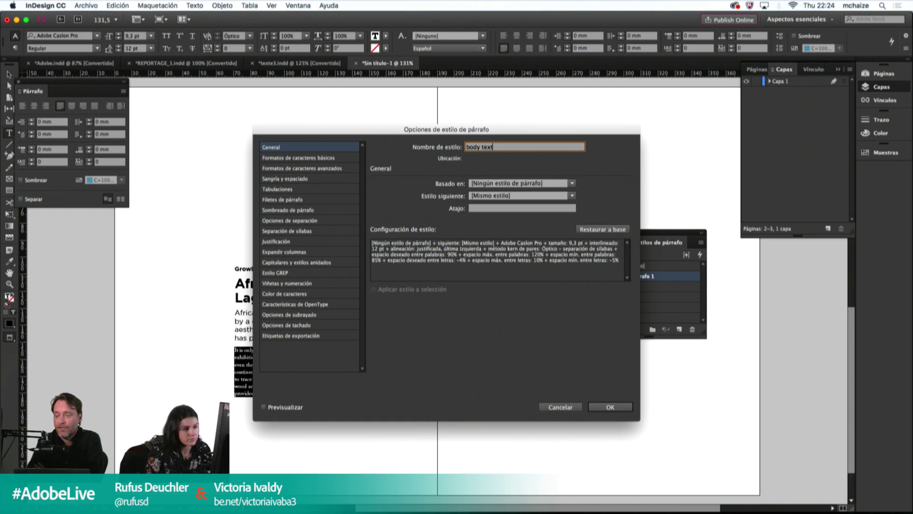
pyautogui.press('Return')
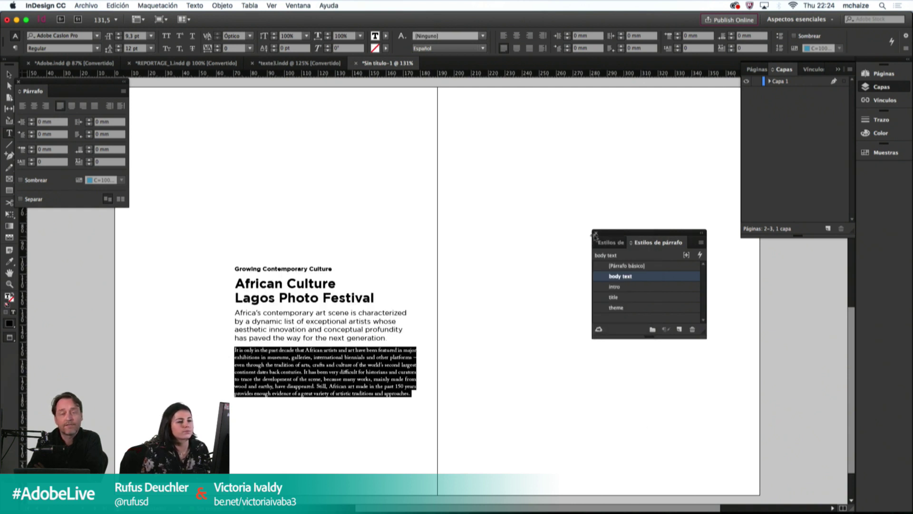
pyautogui.press('Escape')
pyautogui.click(392, 251)
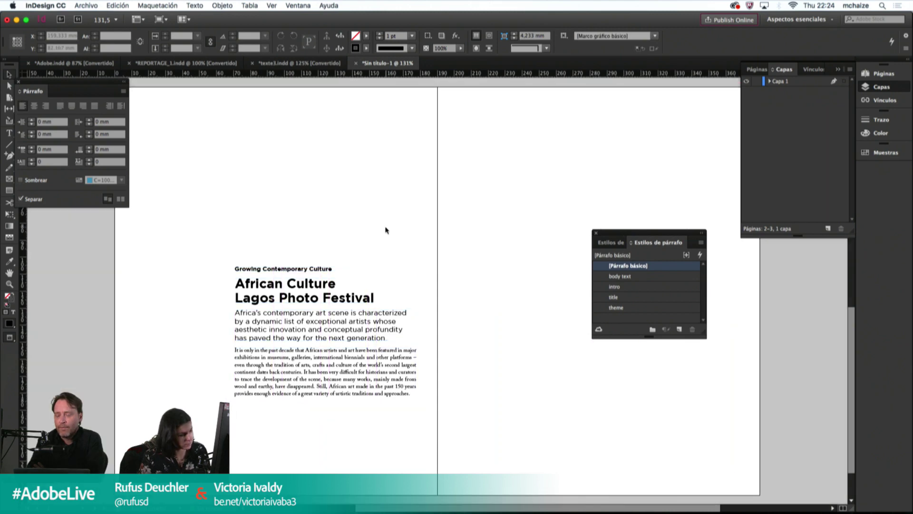
# Step: Show the guides again and fit the body text frame's height closely to its text, about 28 mm
pyautogui.hotkey('shift', 'w')
pyautogui.press('Escape')
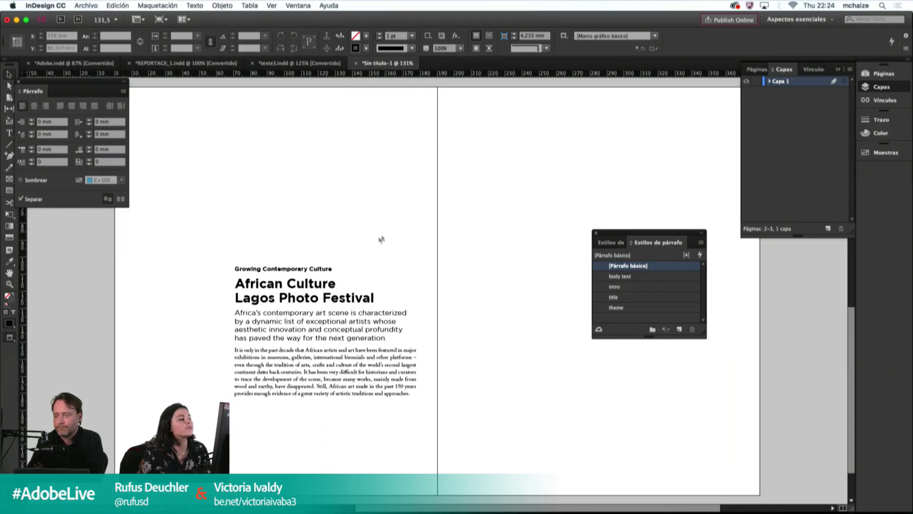
pyautogui.press('w')
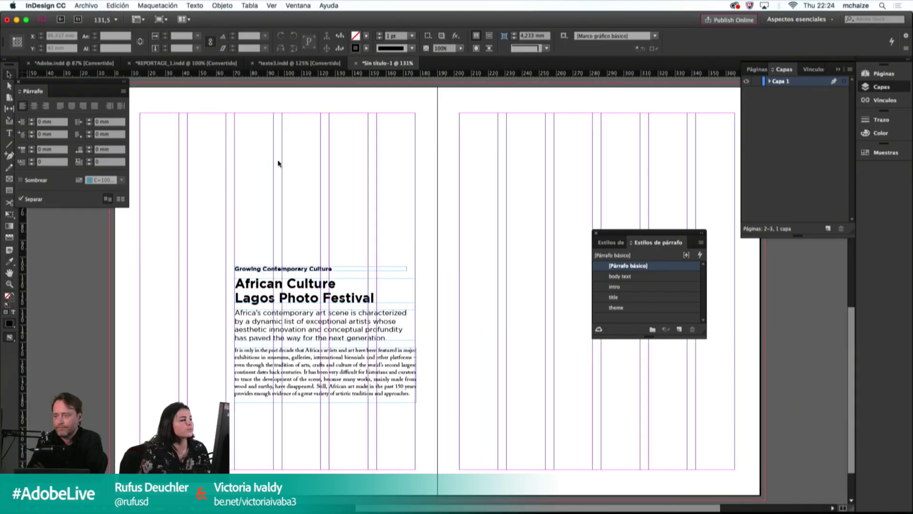
pyautogui.click(323, 387)
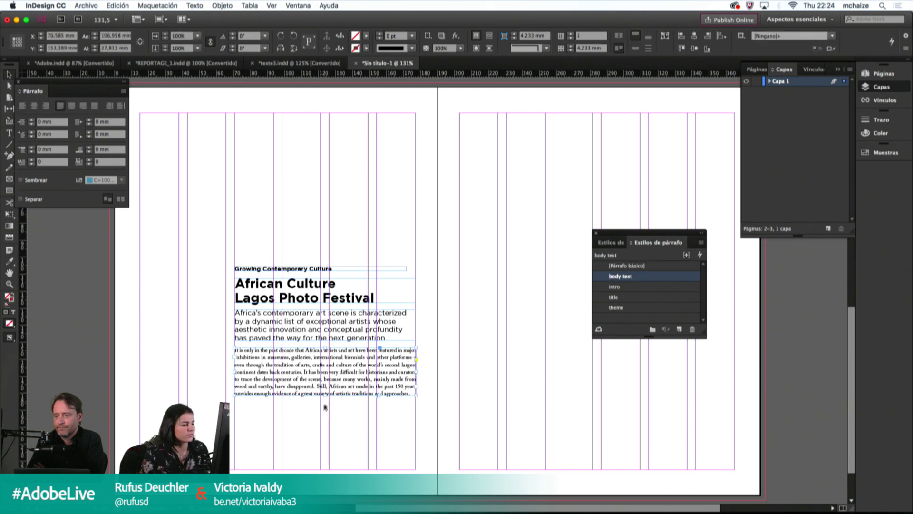
pyautogui.click(303, 424)
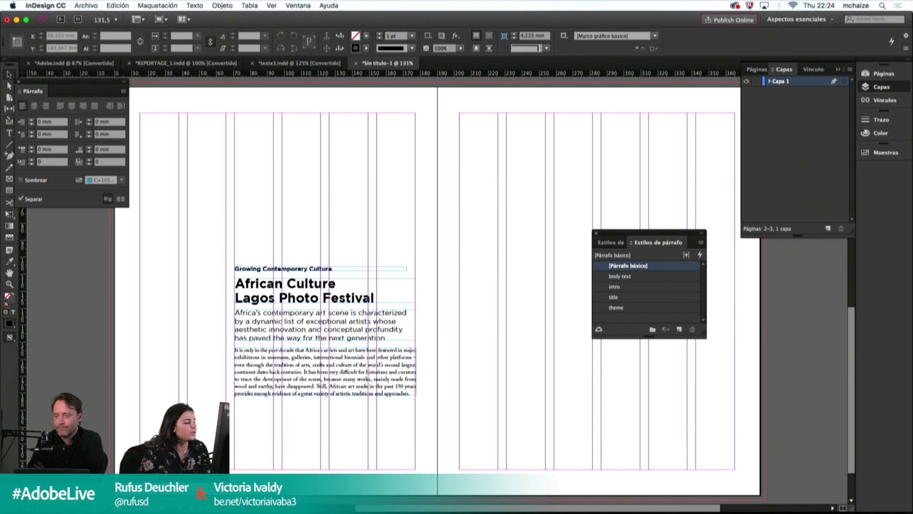
# Step: Compare the spread with and without guides, switch to Finder and open the IMG image folder
pyautogui.moveTo(255, 506)
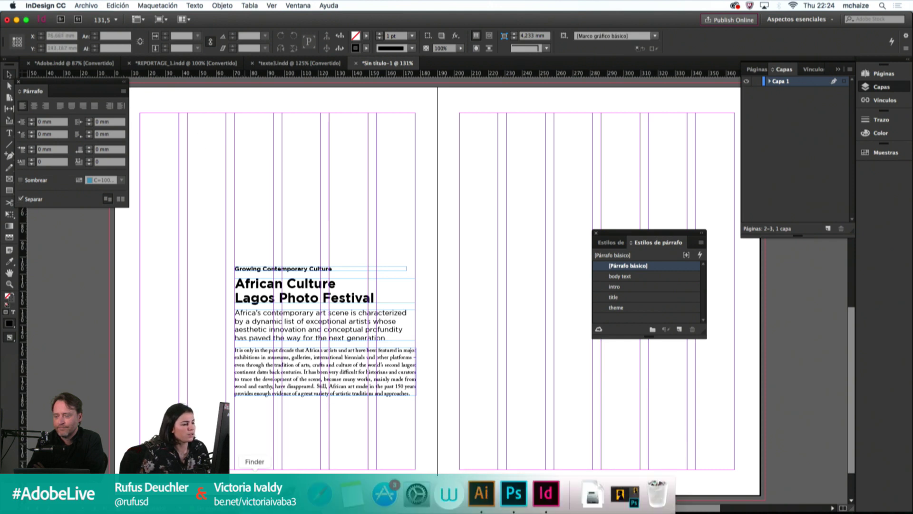
pyautogui.press('w')
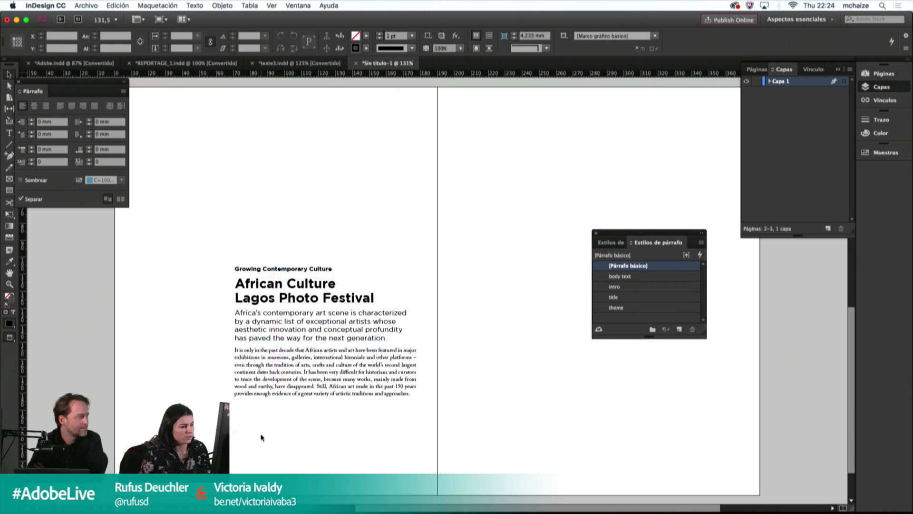
pyautogui.press('w')
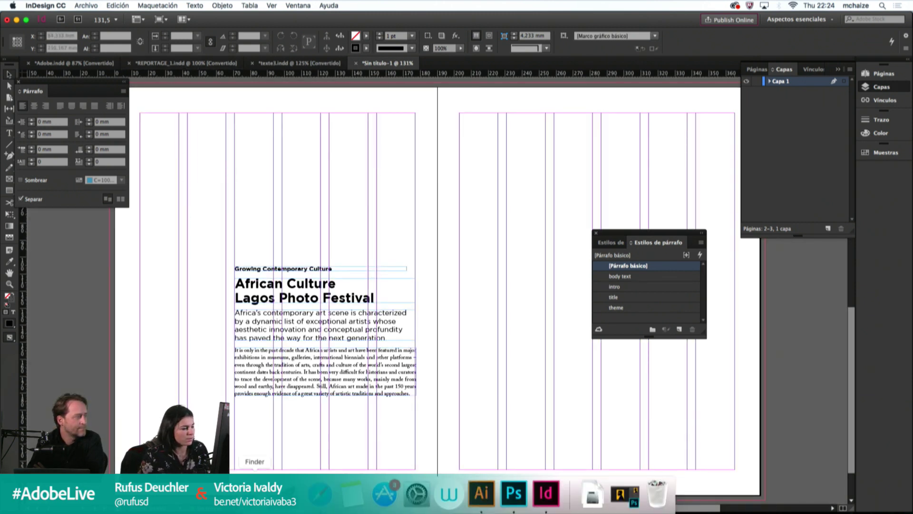
pyautogui.click(254, 497)
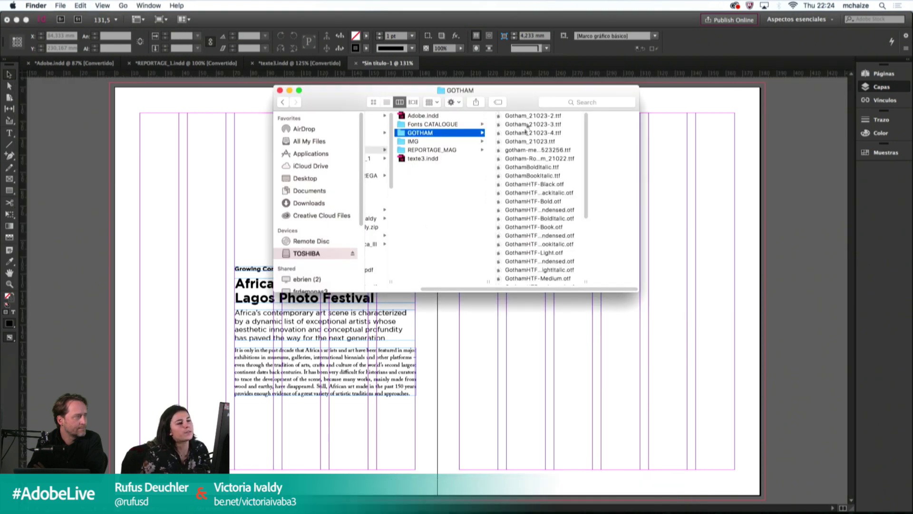
pyautogui.click(425, 143)
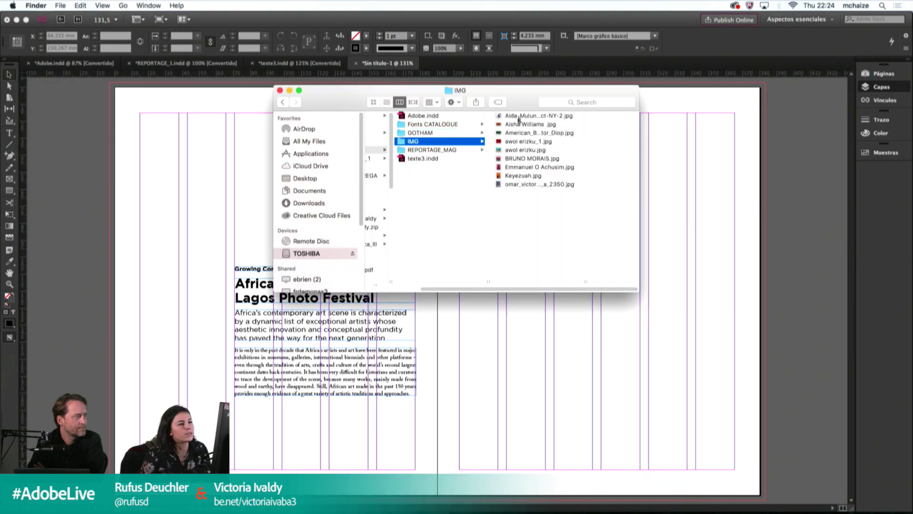
# Step: Preview the photos in the IMG folder one after another, going back to the American_Beauty image
pyautogui.click(518, 117)
pyautogui.press('space')
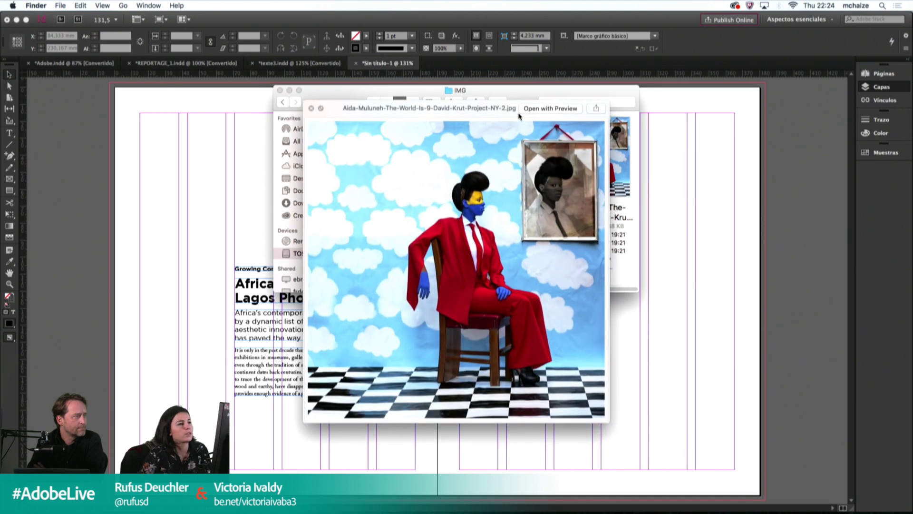
pyautogui.press('Down')
pyautogui.press('Down')
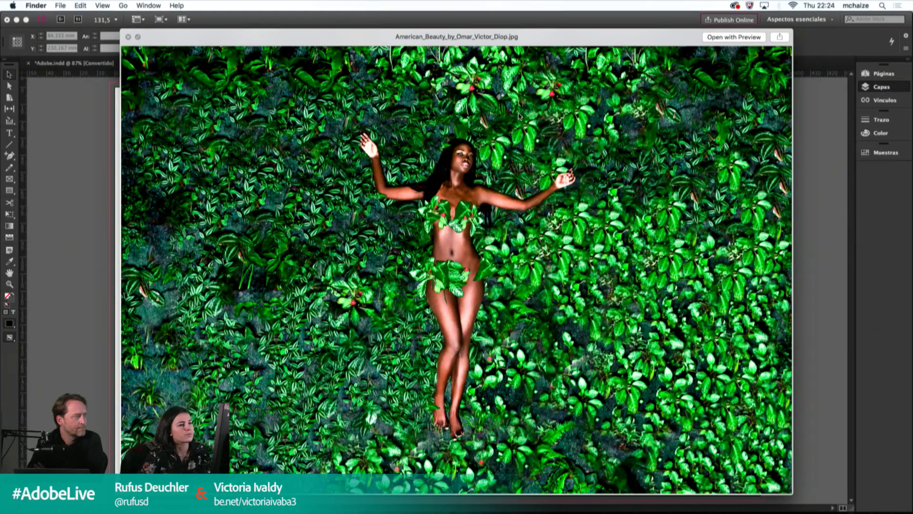
pyautogui.press('Down')
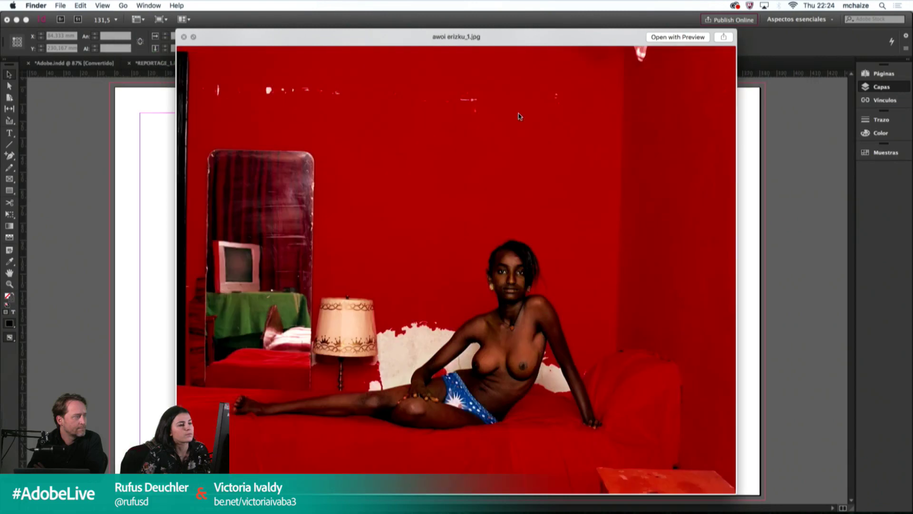
pyautogui.press('Down')
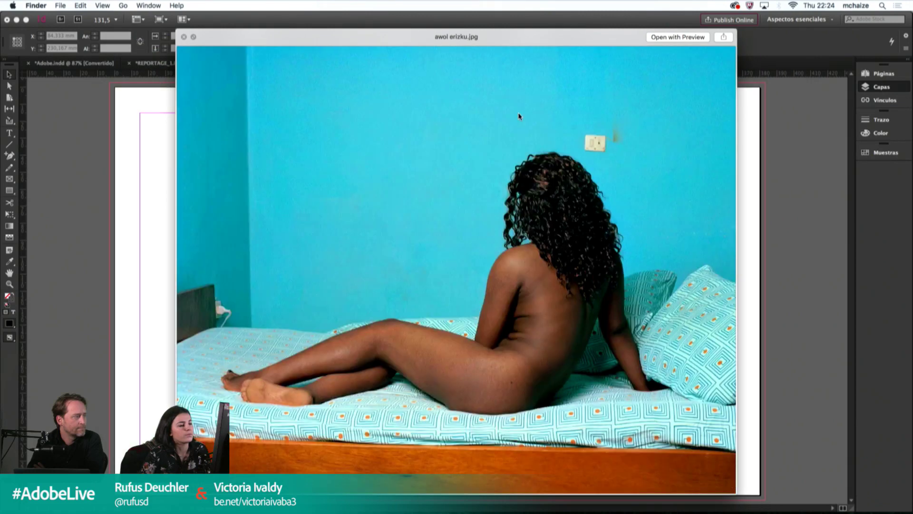
pyautogui.press('Down')
pyautogui.press('Down')
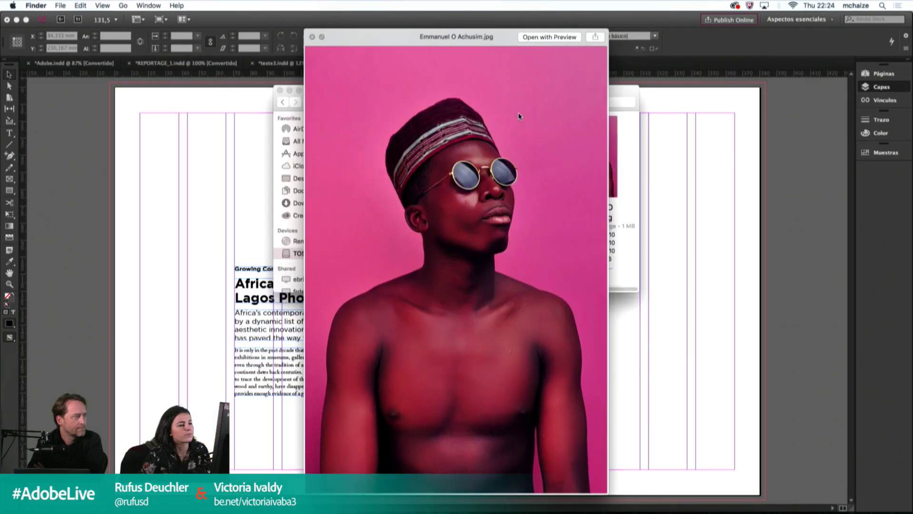
pyautogui.press('Down')
pyautogui.press('Down')
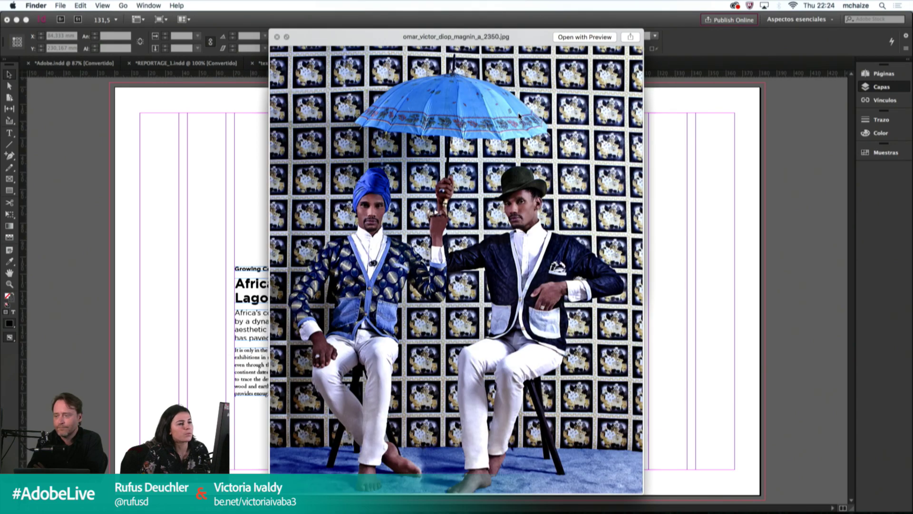
pyautogui.press('Up')
pyautogui.press('Up')
pyautogui.press('Up')
pyautogui.press('Up')
pyautogui.press('Up')
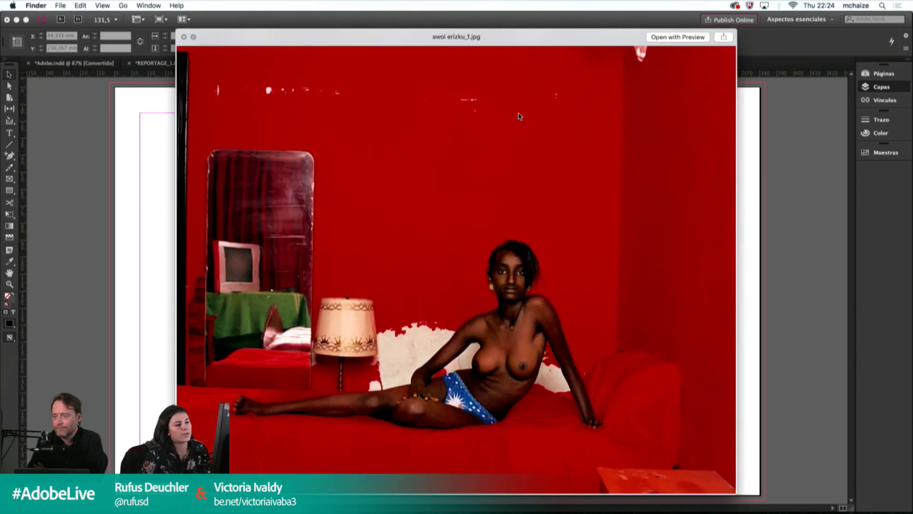
pyautogui.press('Up')
pyautogui.press('Down')
pyautogui.press('Up')
pyautogui.press('space')
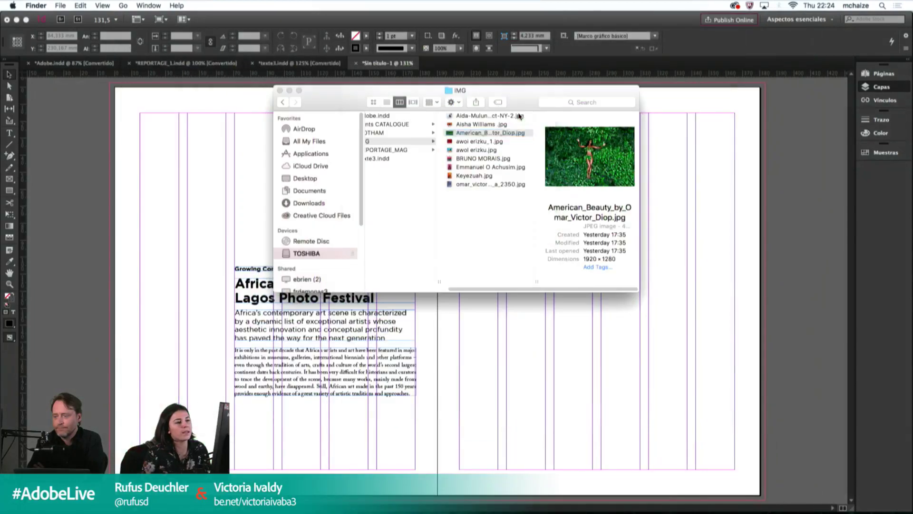
# Step: Place the American_Beauty photo on spread 2-3 with its upper-left corner at the bleed, X -3 mm and Y -3 mm
pyautogui.moveTo(500, 133); pyautogui.dragTo(215, 142)
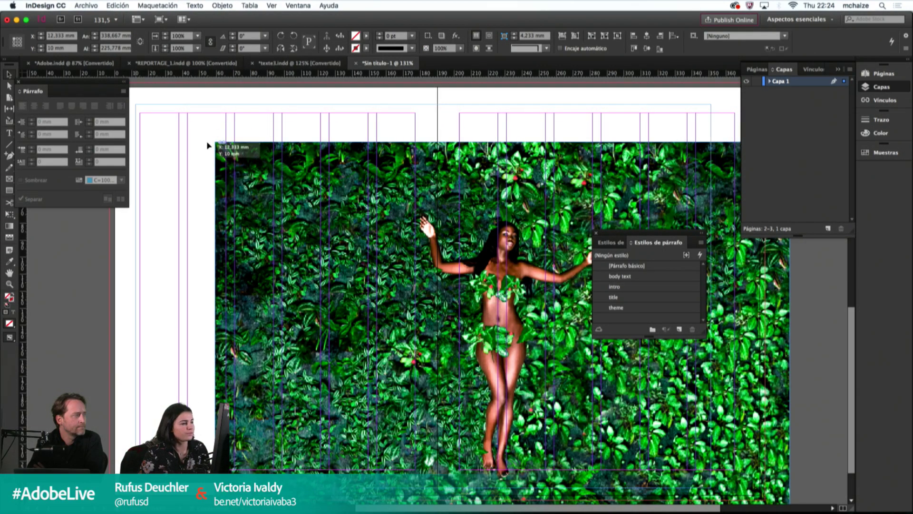
pyautogui.press('super+1')
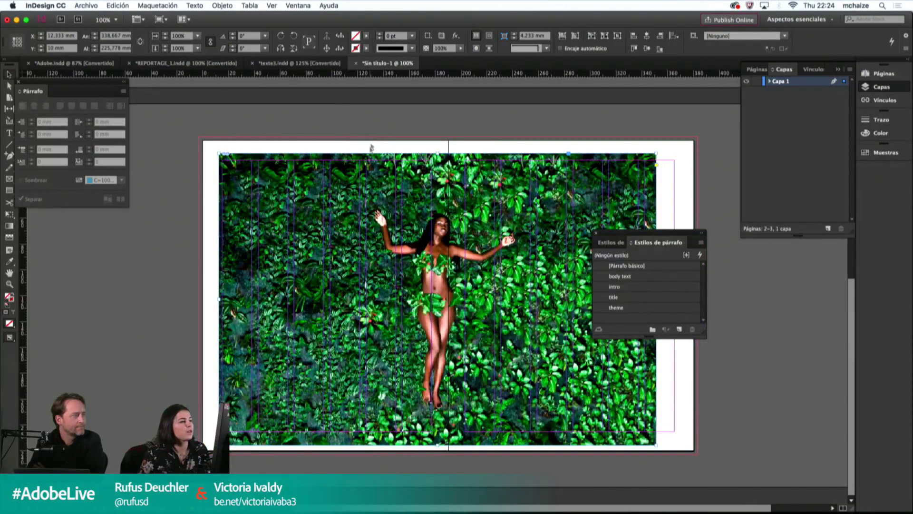
pyautogui.moveTo(336, 185); pyautogui.dragTo(316, 170)
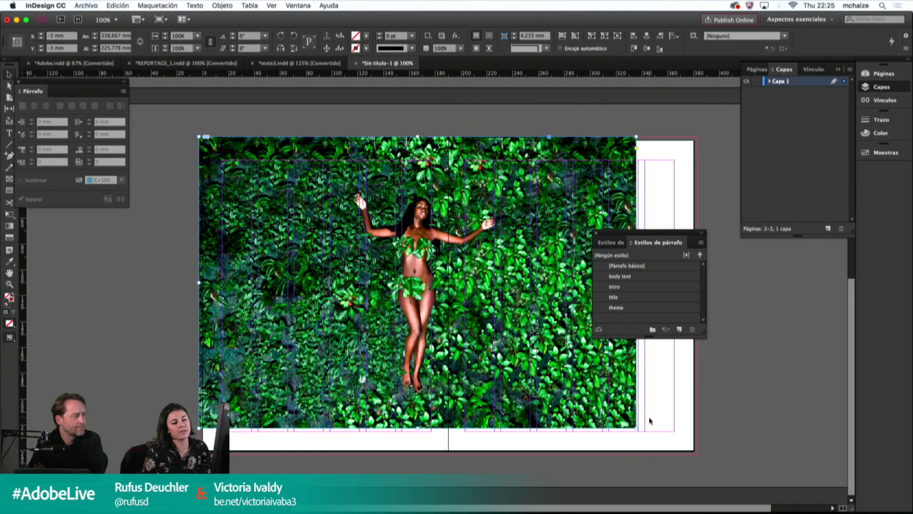
# Step: Crop the photo frame to the left page's margins, starting at X 15 mm, Y 15 mm and about 162 × 97.5 mm
pyautogui.moveTo(697, 453); pyautogui.dragTo(448, 294)
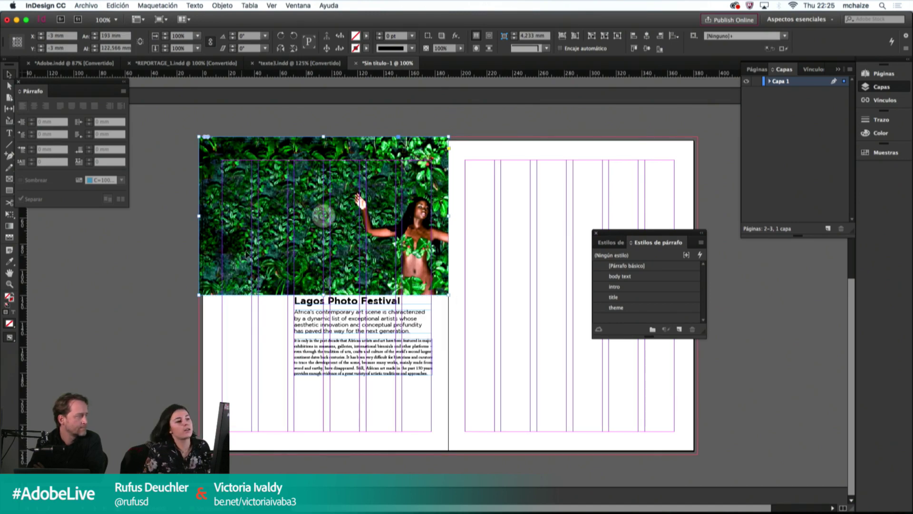
pyautogui.moveTo(199, 137); pyautogui.dragTo(222, 160)
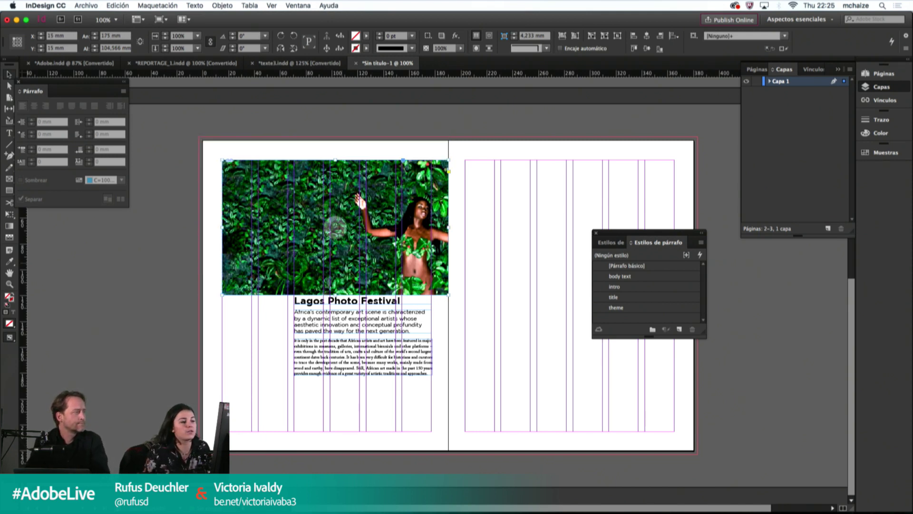
pyautogui.moveTo(336, 294); pyautogui.dragTo(335, 286)
pyautogui.moveTo(448, 227); pyautogui.dragTo(431, 222)
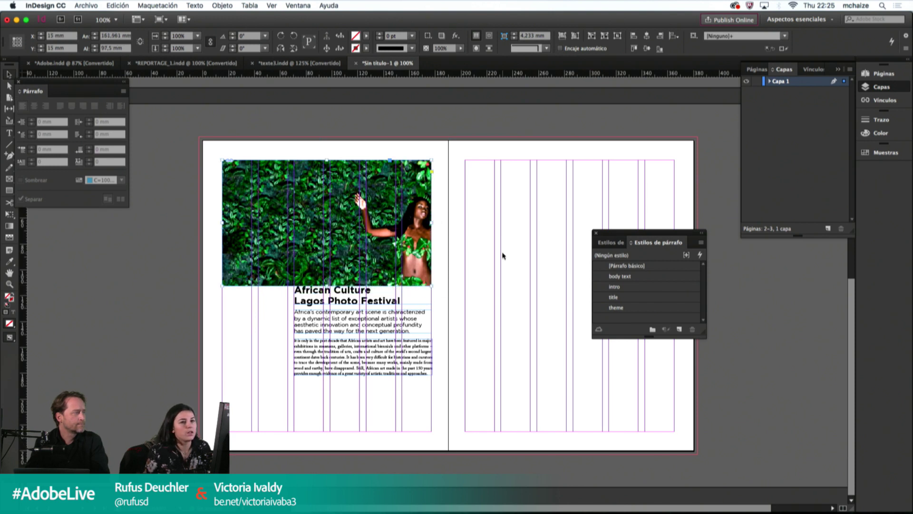
# Step: Add guides to the A master spread with 5 rows and a 5 mm gutter, fitted to the margins
pyautogui.click(502, 255)
pyautogui.click(760, 69)
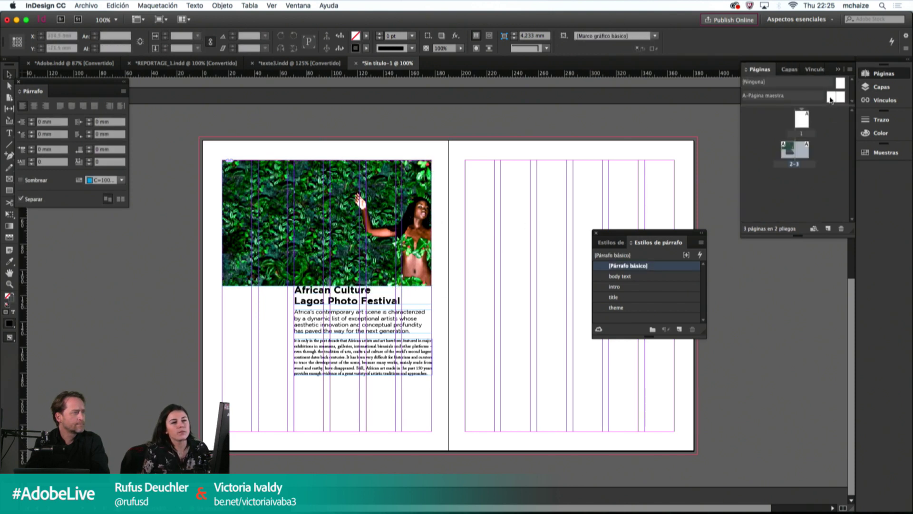
pyautogui.doubleClick(832, 98)
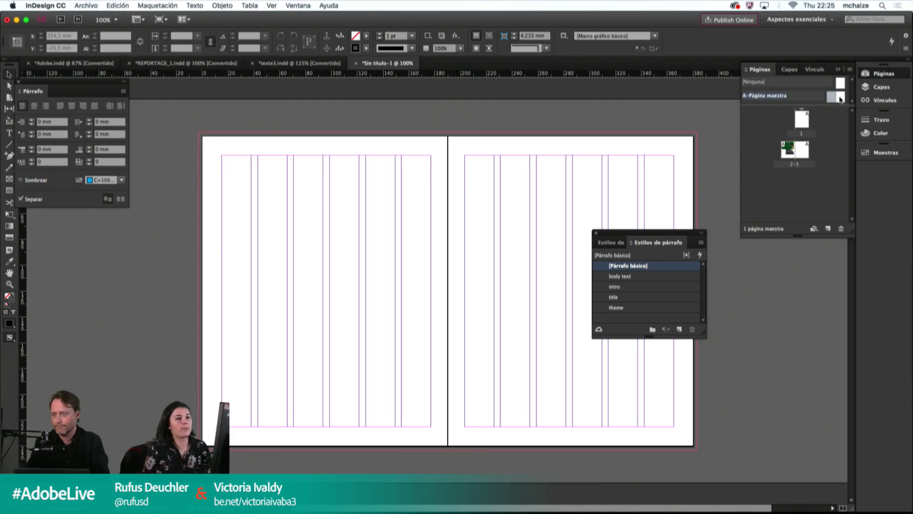
pyautogui.click(191, 5)
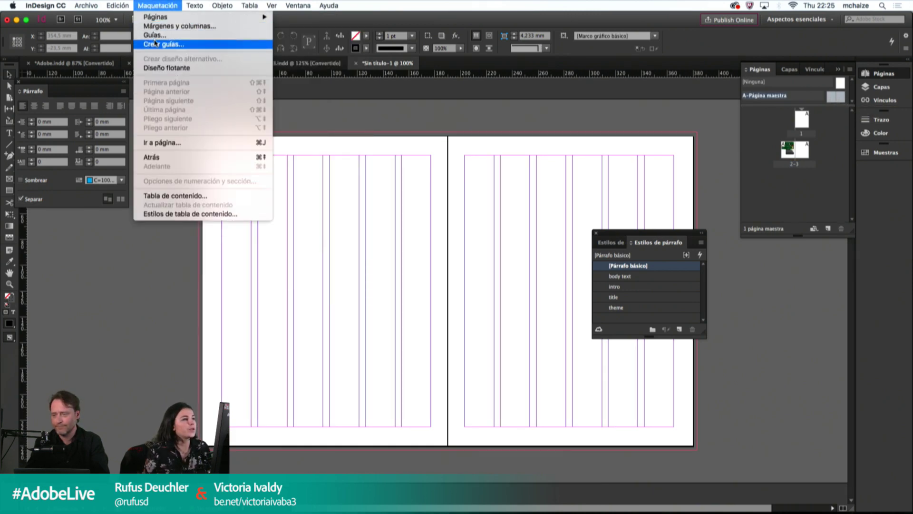
pyautogui.click(158, 45)
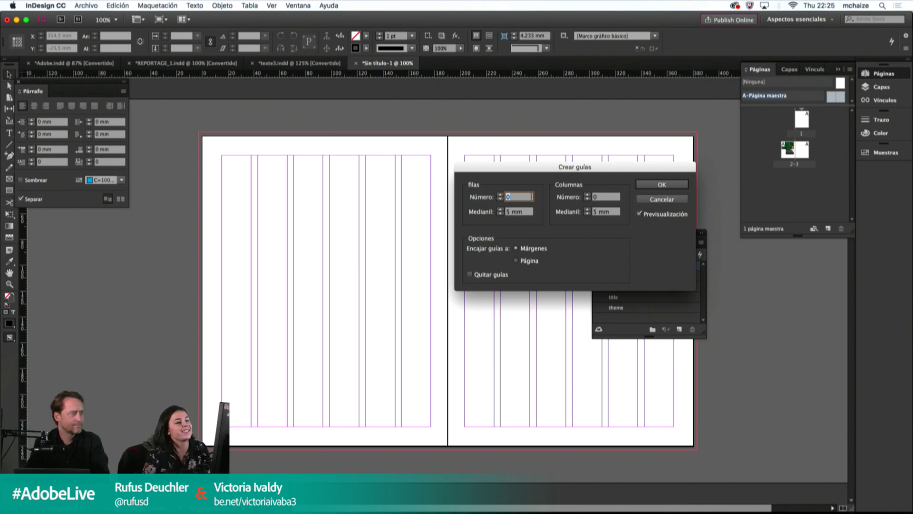
pyautogui.write('5')
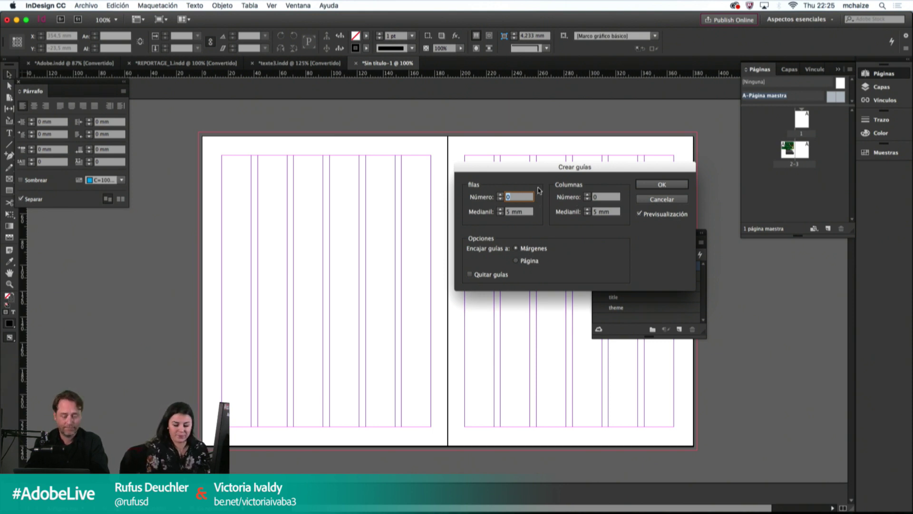
pyautogui.click(639, 214)
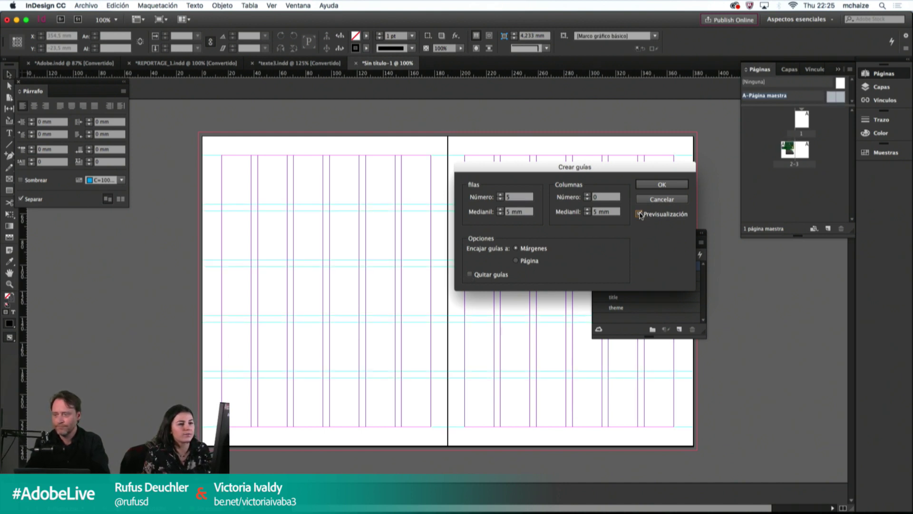
pyautogui.click(662, 187)
# Step: On spread 2-3, shorten the photo frame to the second row guide, 81 mm high, and fill it proportionally with the image
pyautogui.doubleClick(792, 149)
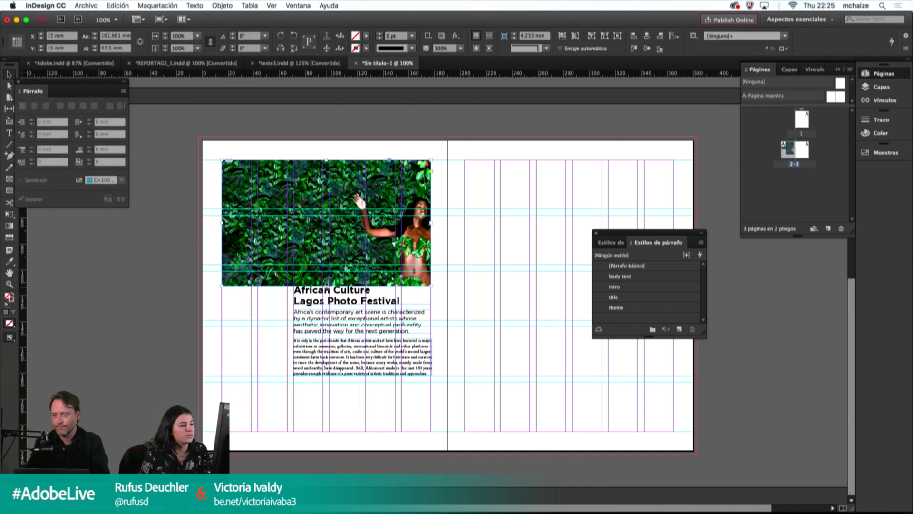
pyautogui.moveTo(327, 285); pyautogui.dragTo(326, 264)
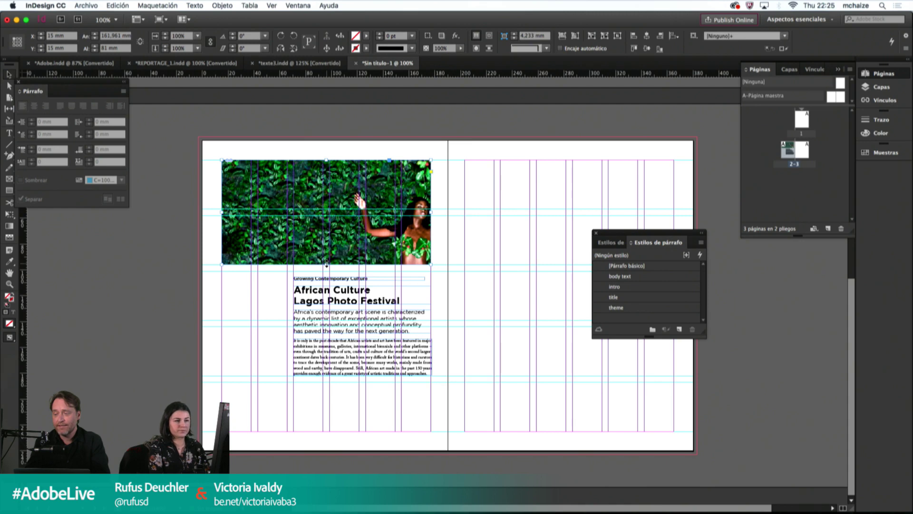
pyautogui.press('super+alt+shift+c')
# Step: Deselect the photo and compare the left page's image and text layout in preview and with its row guides shown
pyautogui.press('w')
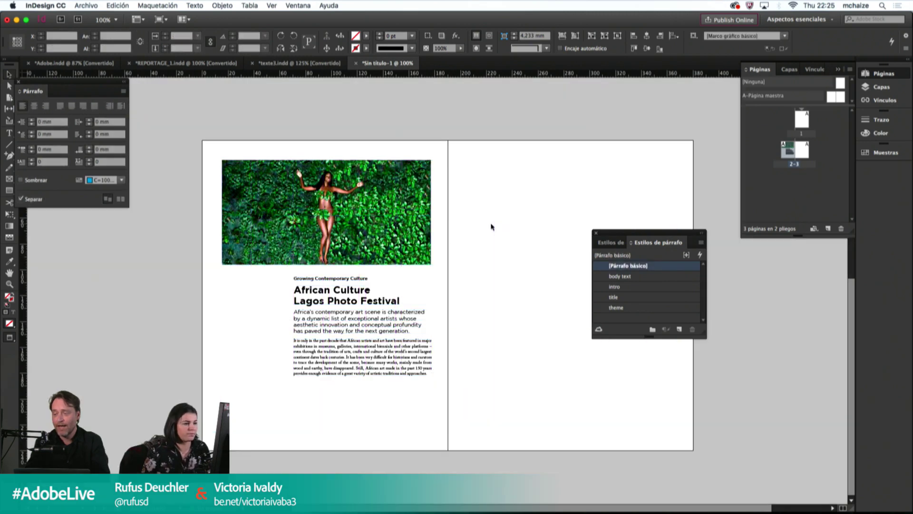
pyautogui.click(490, 227)
pyautogui.press('w')
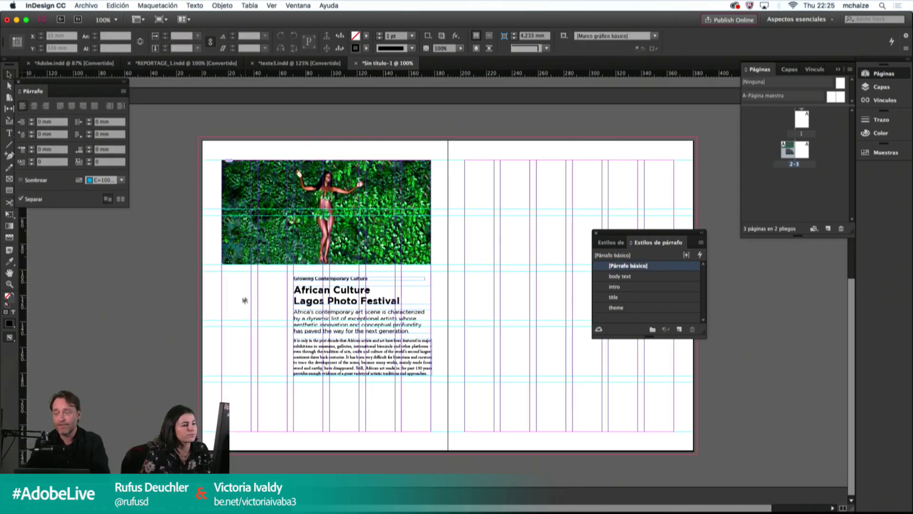
pyautogui.press('w')
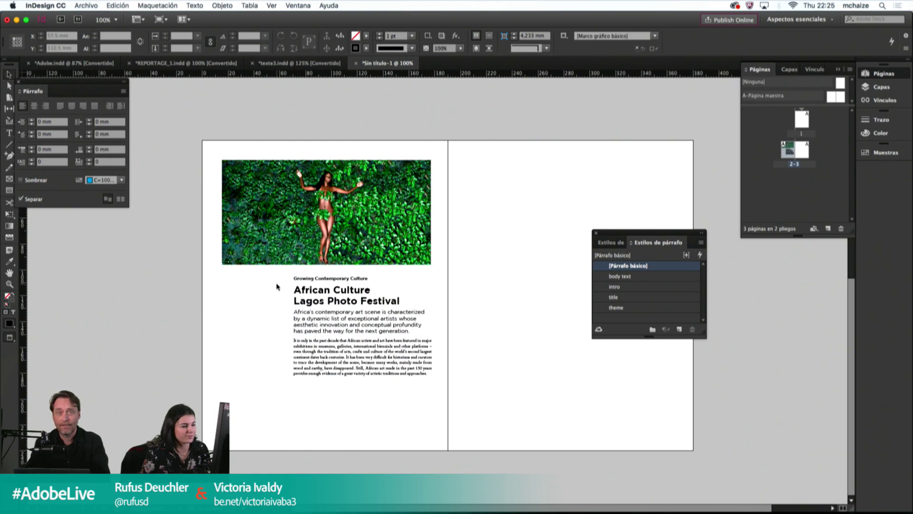
pyautogui.press('w')
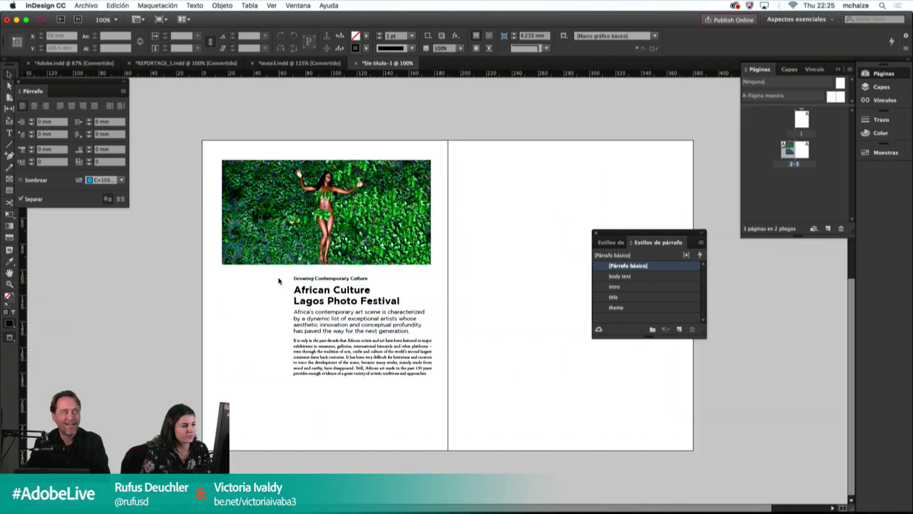
pyautogui.press('w')
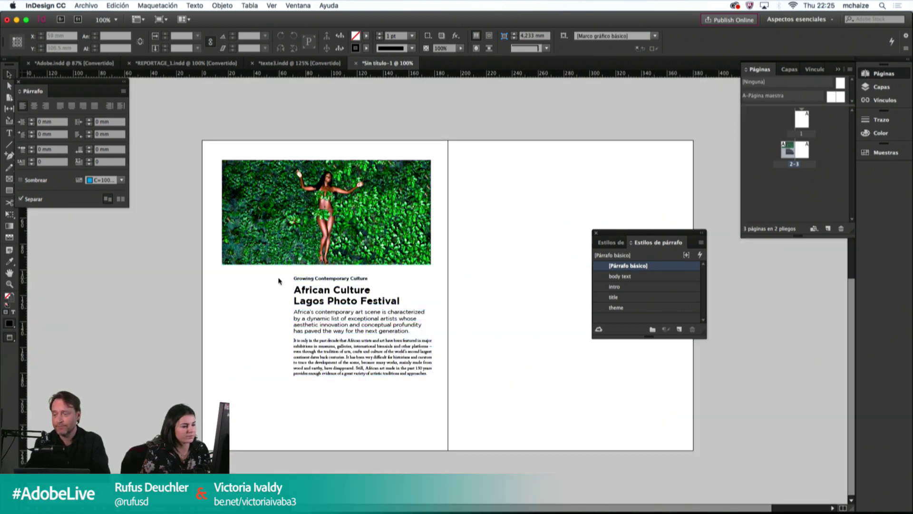
pyautogui.press('w')
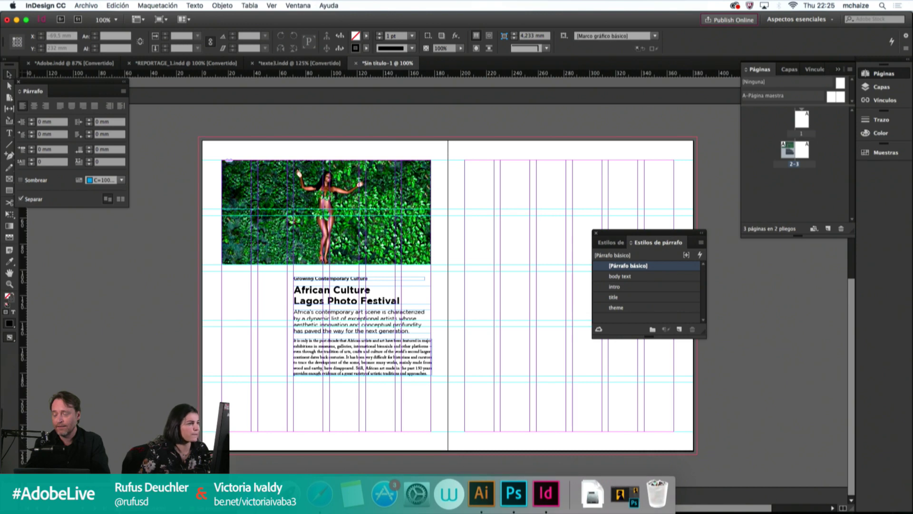
# Step: Copy the important quote together with its attribution line from texte3.indd
pyautogui.click(88, 64)
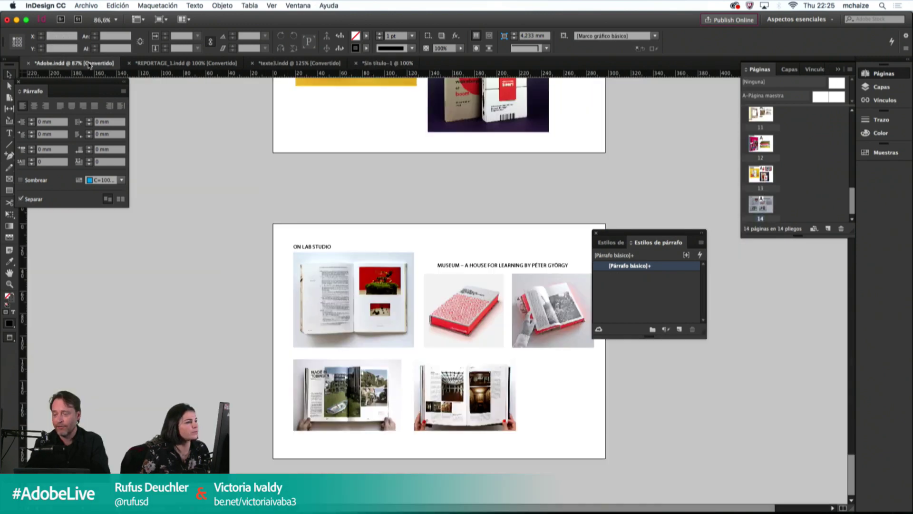
pyautogui.click(299, 63)
pyautogui.click(310, 335)
pyautogui.doubleClick(310, 333)
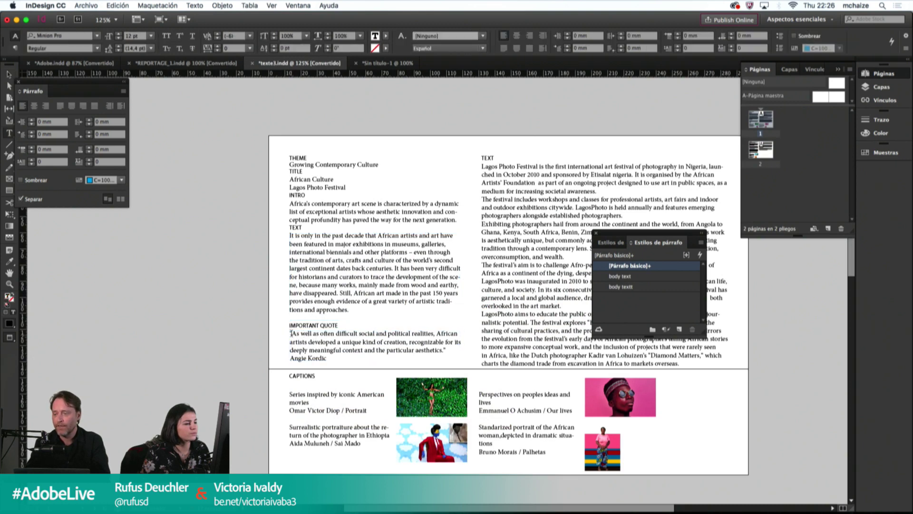
pyautogui.moveTo(292, 334); pyautogui.dragTo(348, 356)
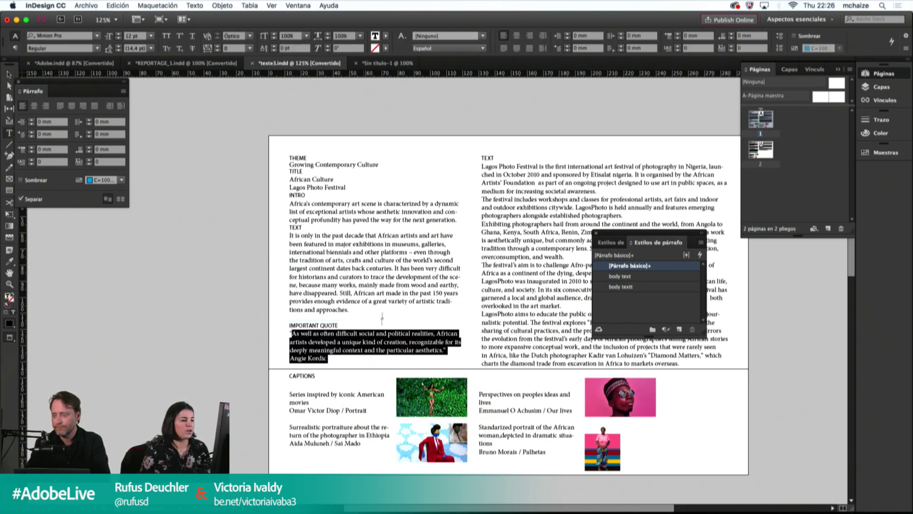
pyautogui.press('Escape')
# Step: Paste the quote into the new layout below the body text and fit its frame to the text column, about 107 mm wide
pyautogui.click(391, 64)
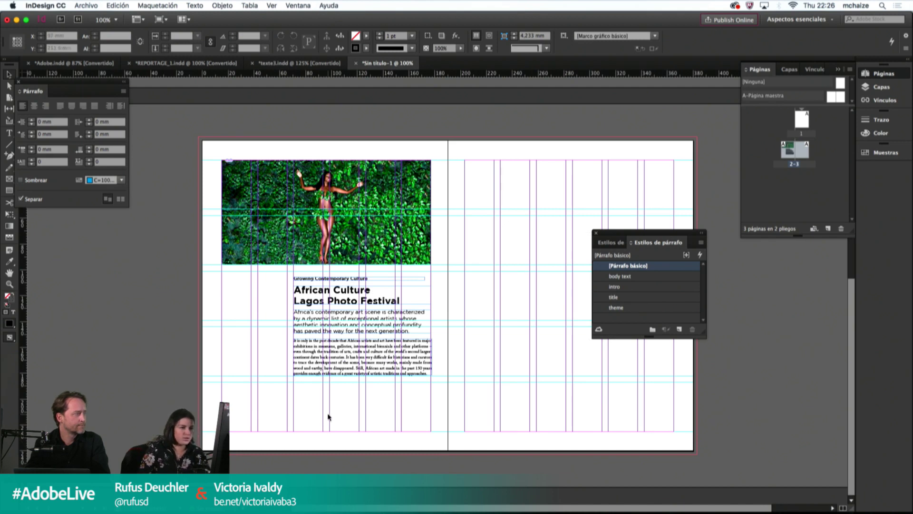
pyautogui.hotkey('ctrl', 'v')
pyautogui.moveTo(441, 277); pyautogui.dragTo(432, 417)
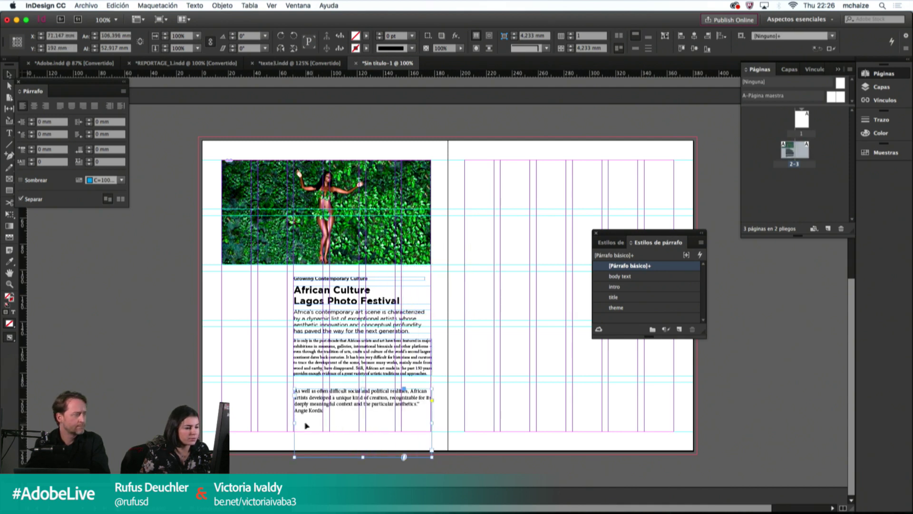
pyautogui.moveTo(298, 426); pyautogui.dragTo(298, 426)
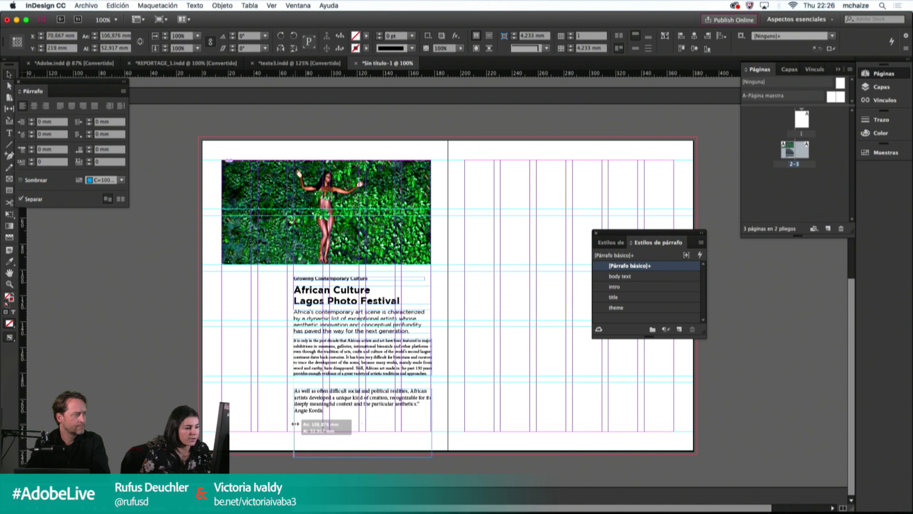
# Step: Copy the intro paragraph's formatting onto the whole pasted quote and set it to 11 pt with 13 pt leading
pyautogui.doubleClick(337, 407)
pyautogui.moveTo(326, 412); pyautogui.dragTo(291, 386)
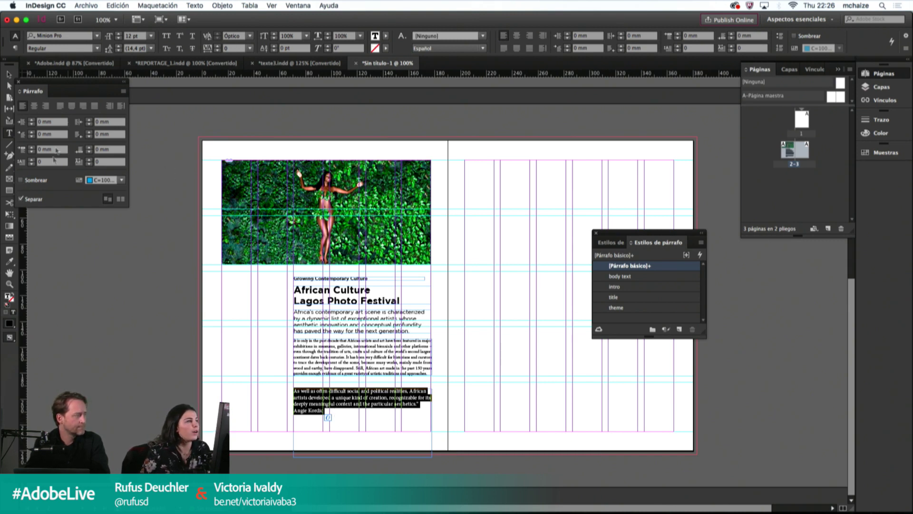
pyautogui.click(75, 36)
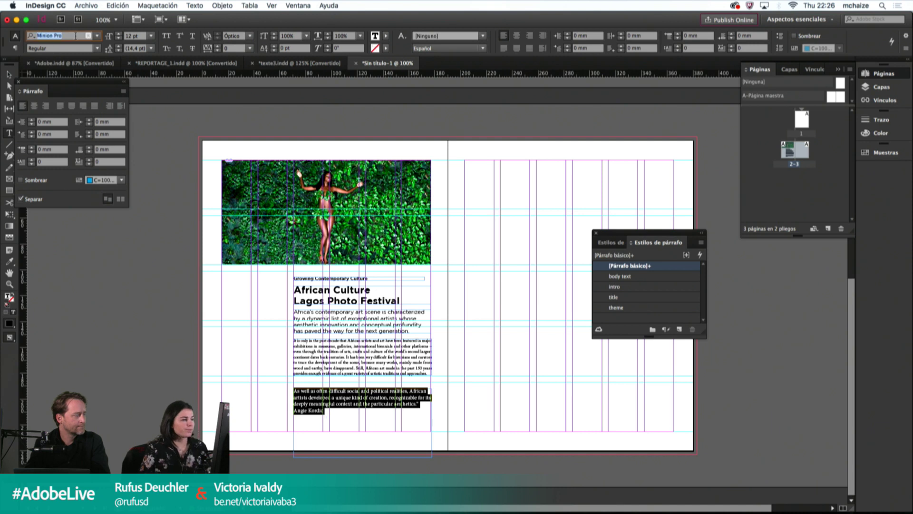
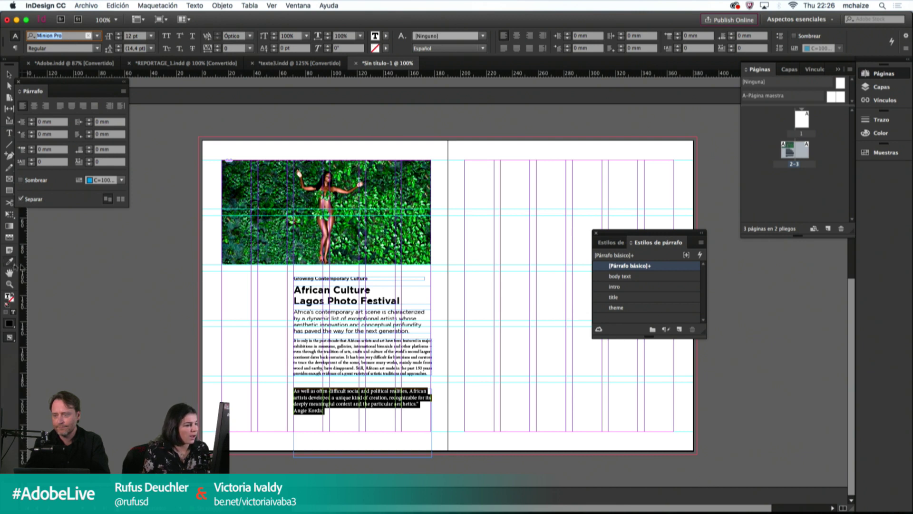
pyautogui.click(337, 313)
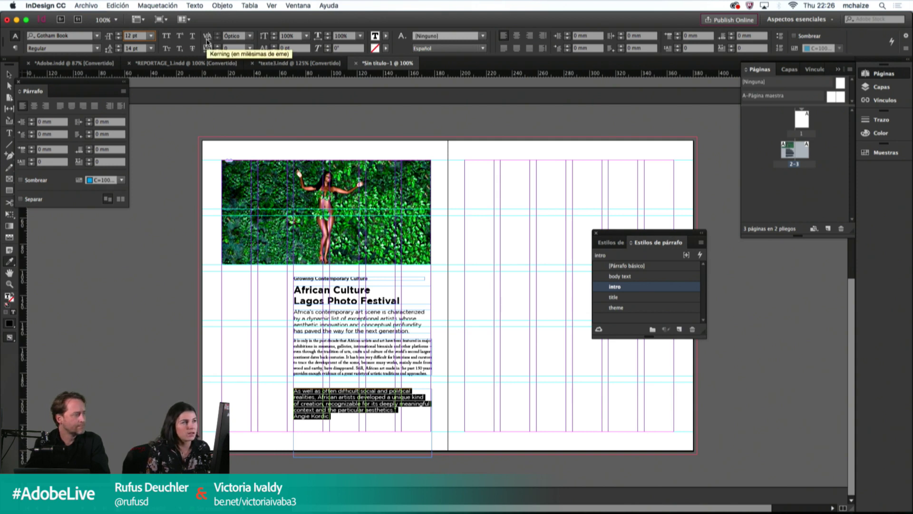
pyautogui.press('Down')
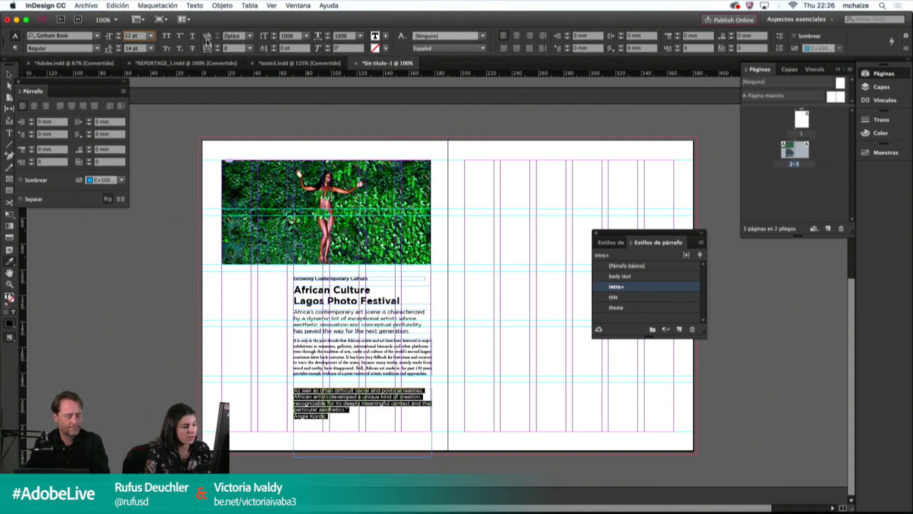
pyautogui.press('Tab')
pyautogui.press('Down')
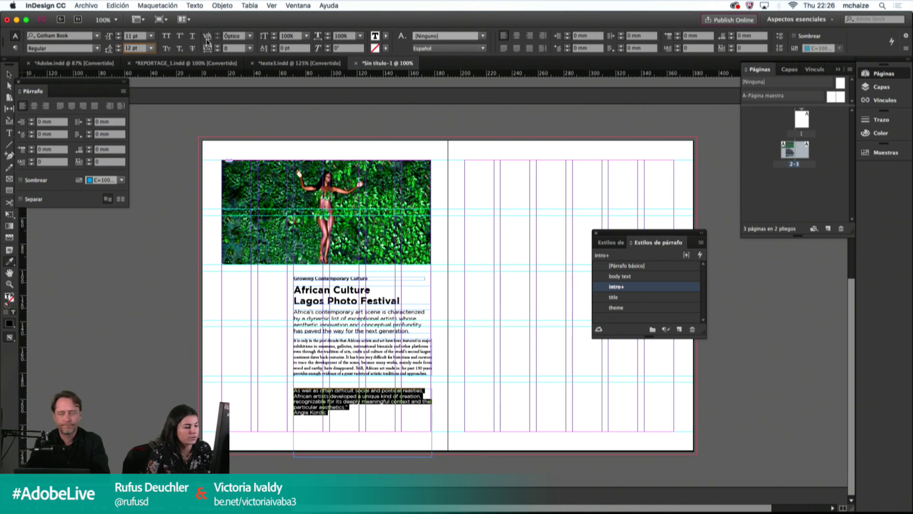
# Step: Remove the line break before the attribution so the name follows directly on the quote's last line
pyautogui.click(9, 75)
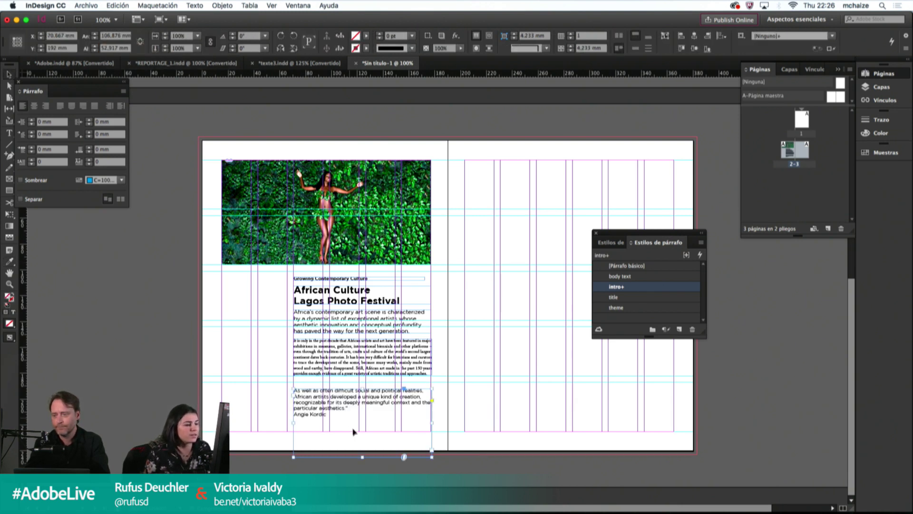
pyautogui.doubleClick(328, 418)
pyautogui.press('BackSpace')
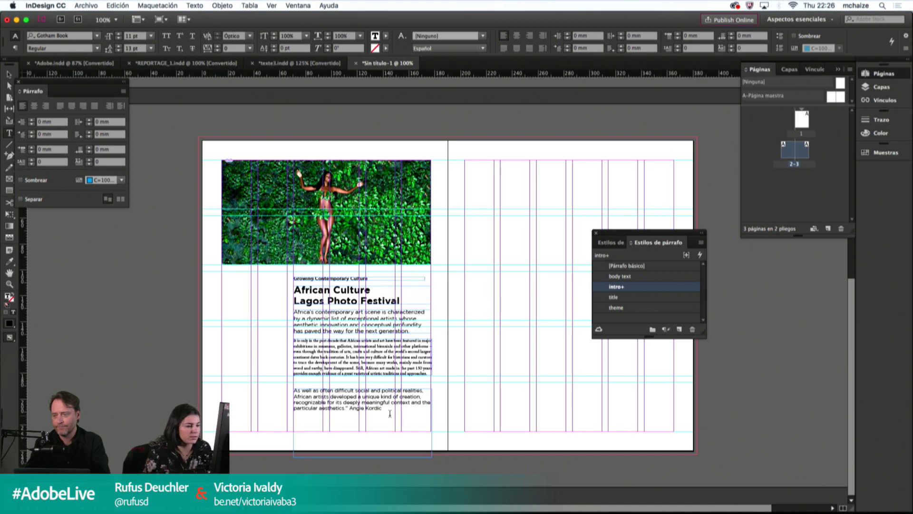
pyautogui.moveTo(389, 413); pyautogui.dragTo(262, 377)
pyautogui.click(365, 408)
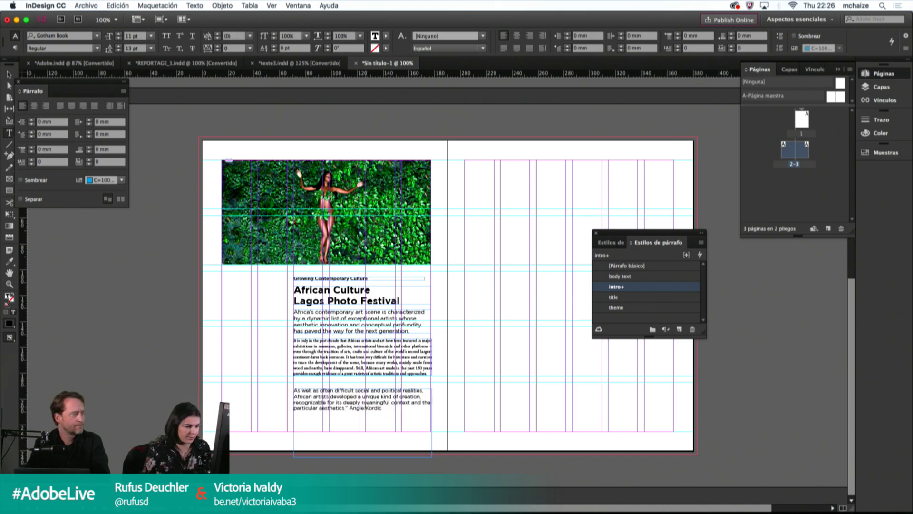
# Step: Delete and retype the closing quotation mark after "aesthetics." in the quote
pyautogui.press('Escape')
pyautogui.press('super+equal')
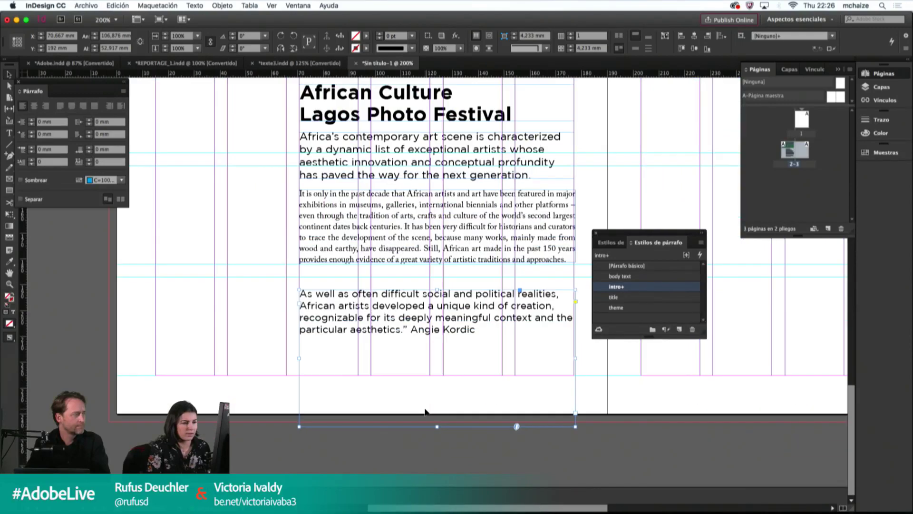
pyautogui.press('super+equal')
pyautogui.moveTo(323, 282); pyautogui.dragTo(241, 367)
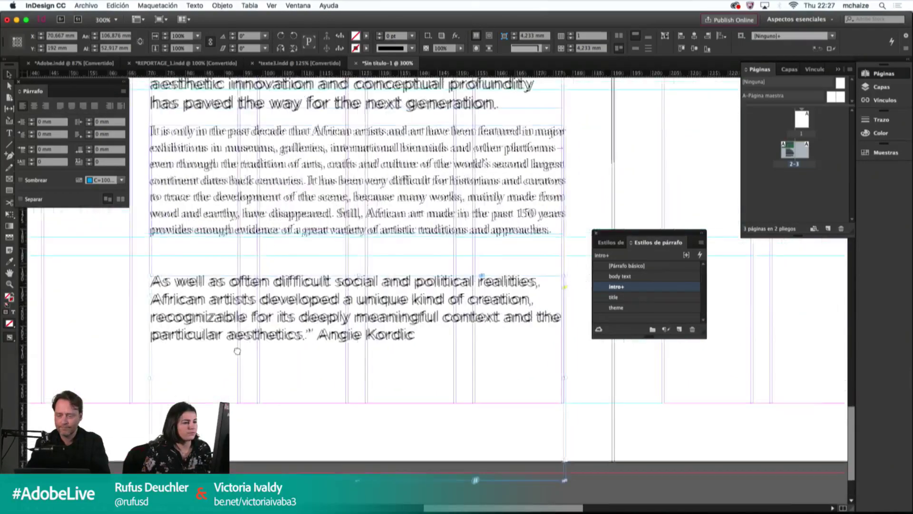
pyautogui.doubleClick(323, 325)
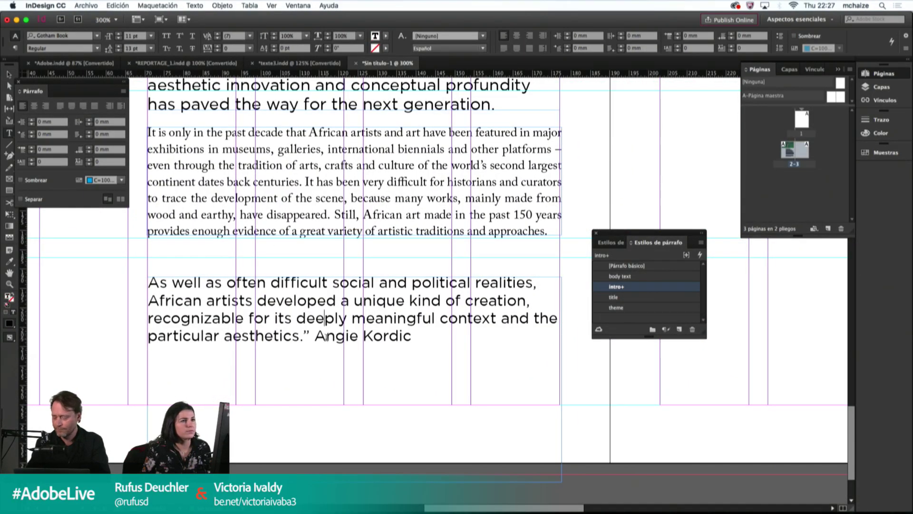
pyautogui.hotkey('shift', 'Left')
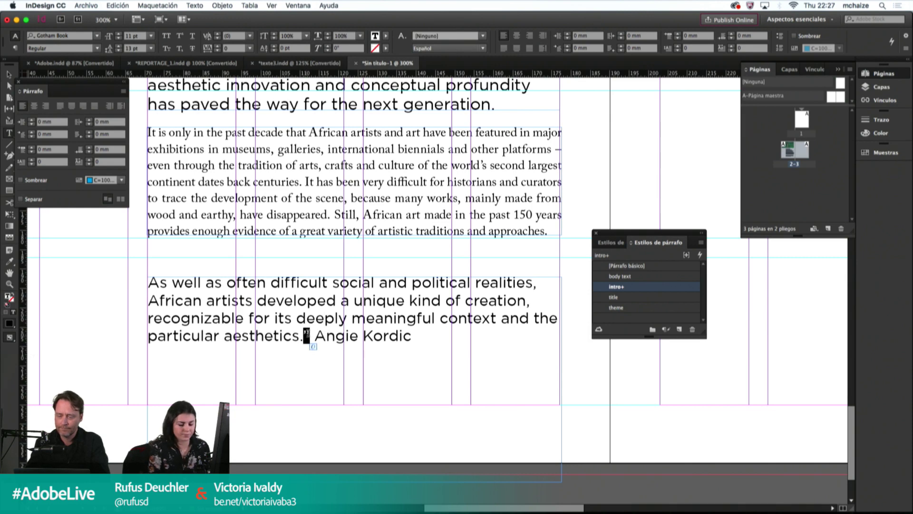
pyautogui.press('BackSpace')
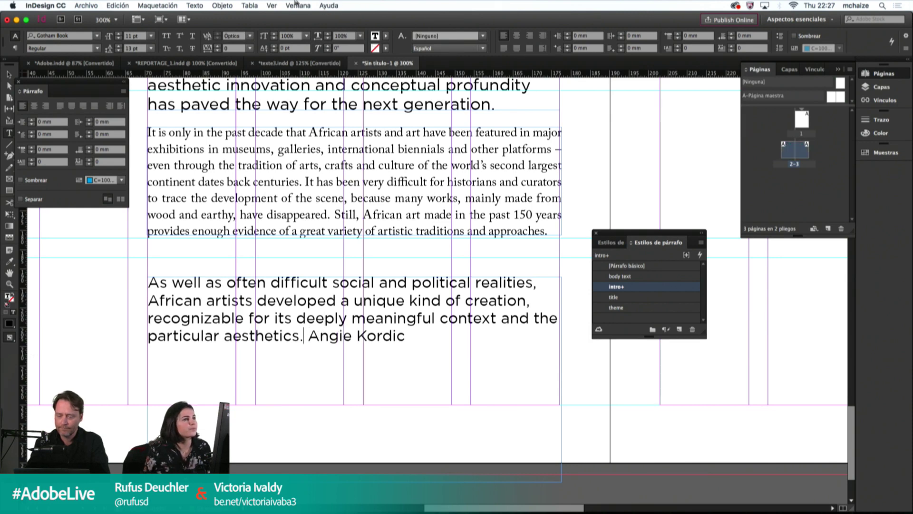
pyautogui.click(274, 4)
pyautogui.click(251, 5)
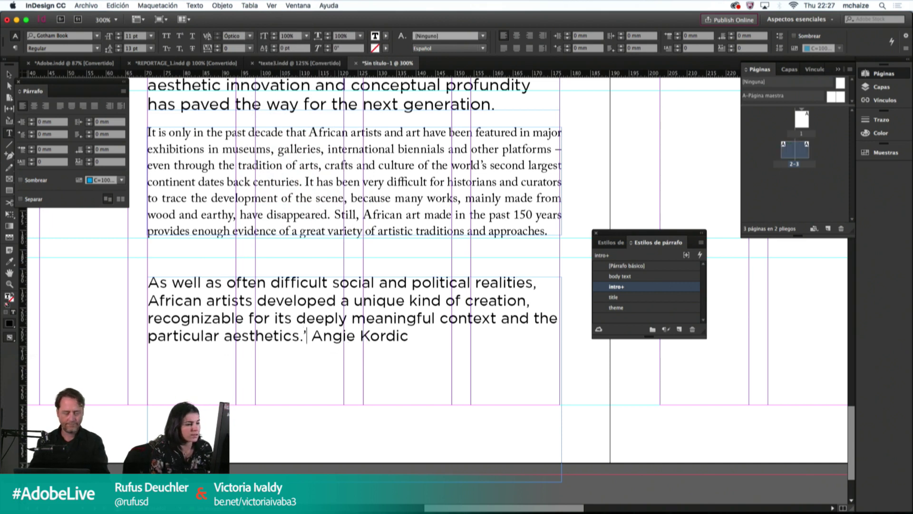
pyautogui.write('"')
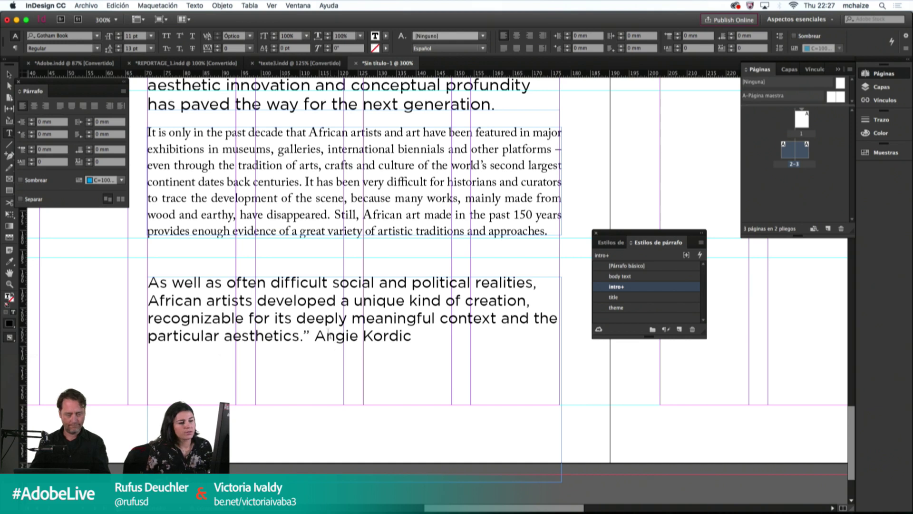
# Step: Delete the closing quotation mark after "aesthetics." and bring up the font's glyphs (Pictogramas)
pyautogui.click(307, 333)
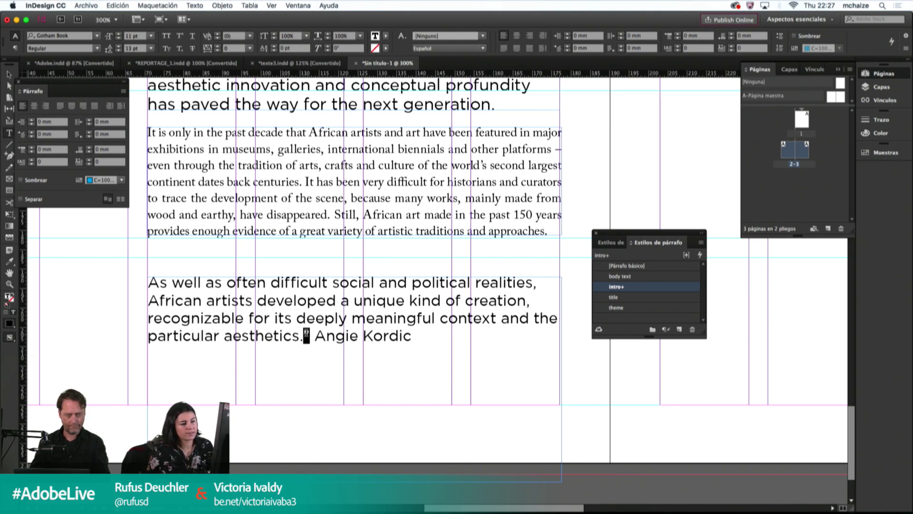
pyautogui.moveTo(305, 336); pyautogui.dragTo(311, 335)
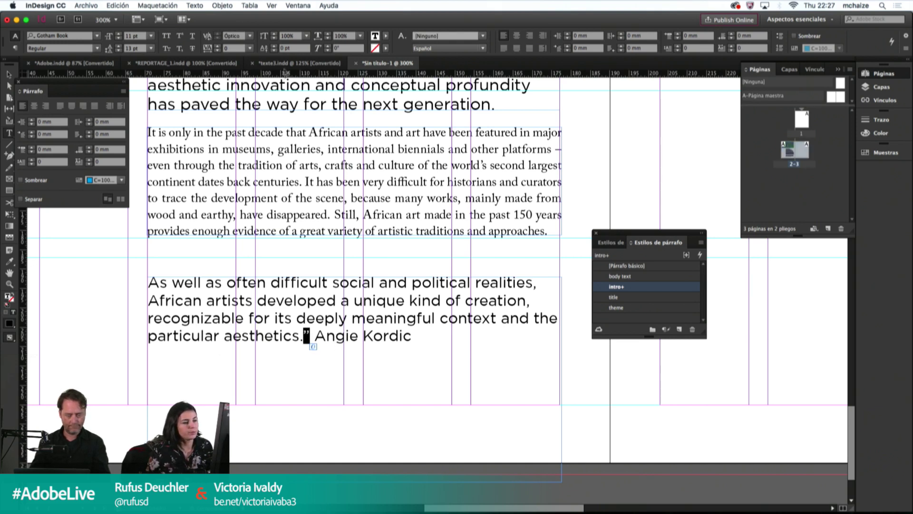
pyautogui.press('BackSpace')
pyautogui.click(242, 5)
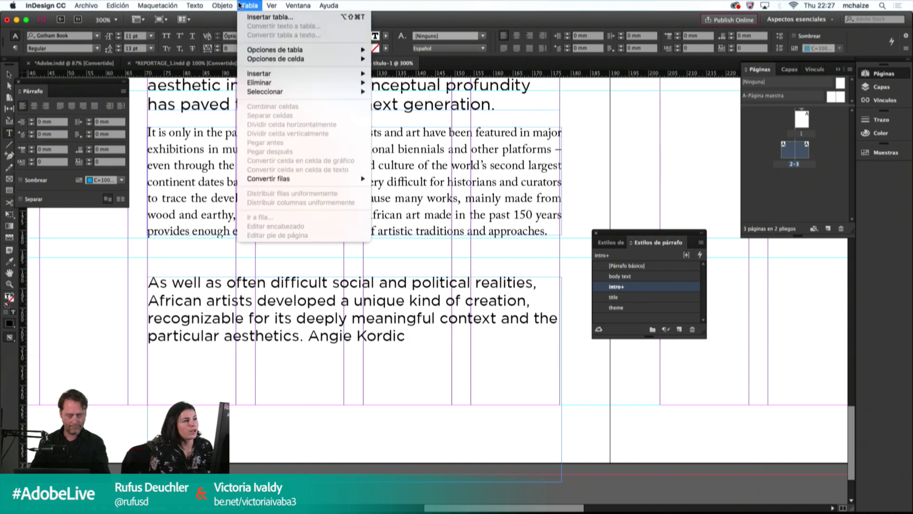
pyautogui.moveTo(236, 5)
pyautogui.moveTo(197, 6)
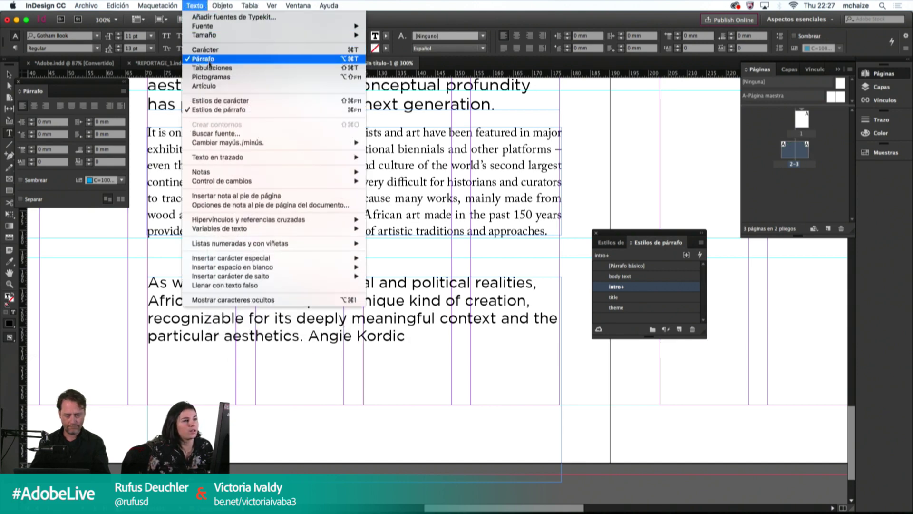
pyautogui.click(214, 78)
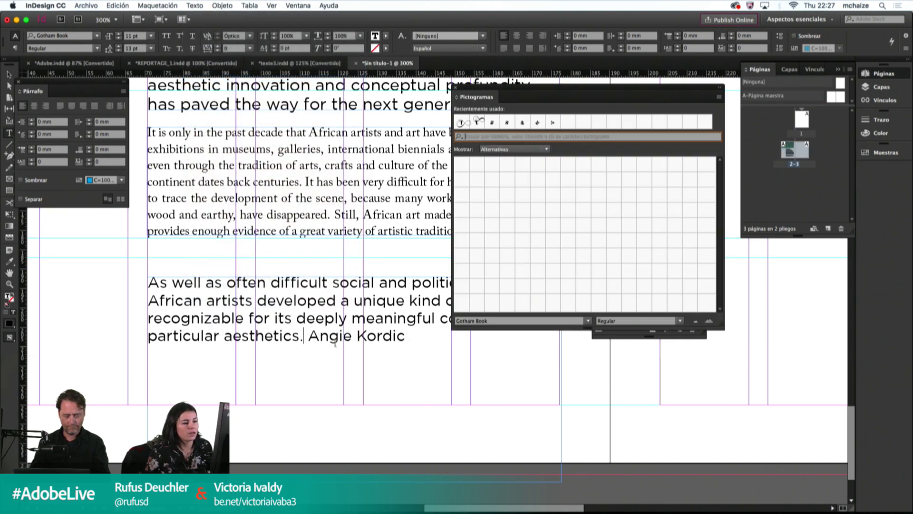
# Step: Try a typed “ mark before the attribution name and remove it again
pyautogui.click(304, 339)
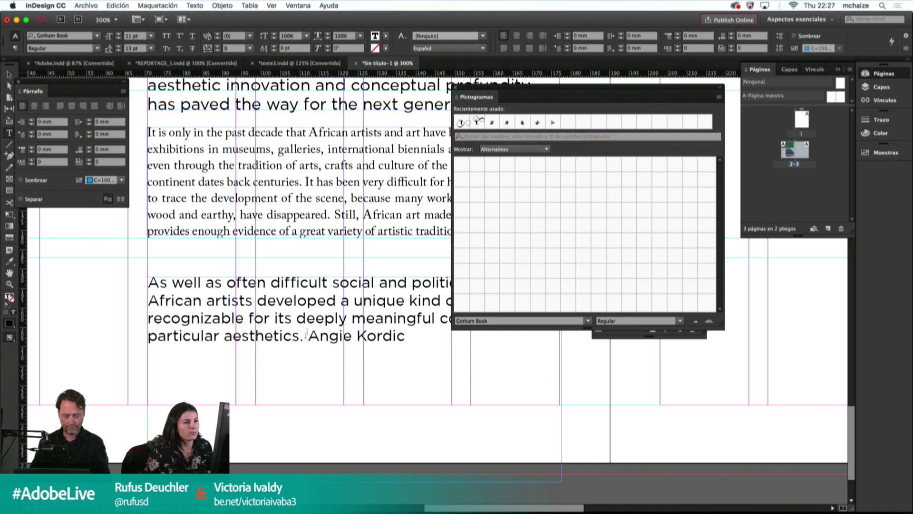
pyautogui.click(73, 37)
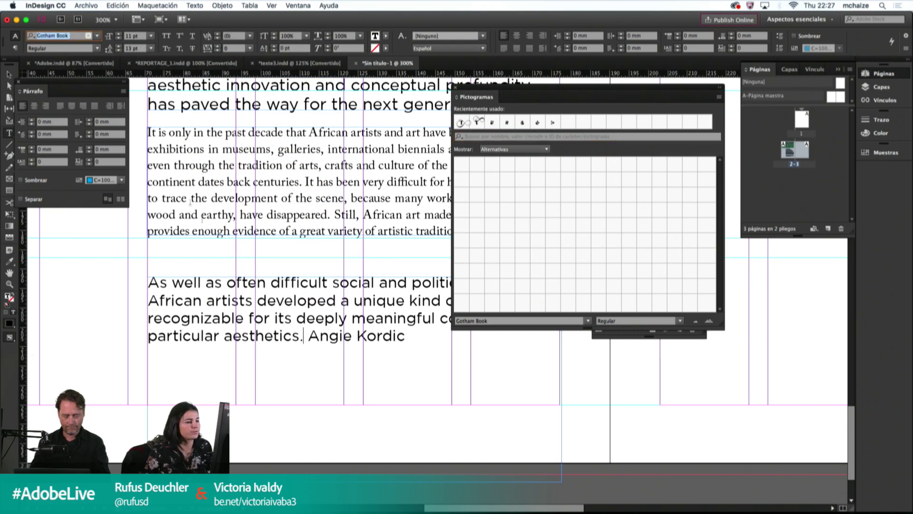
pyautogui.click(307, 339)
pyautogui.write('“')
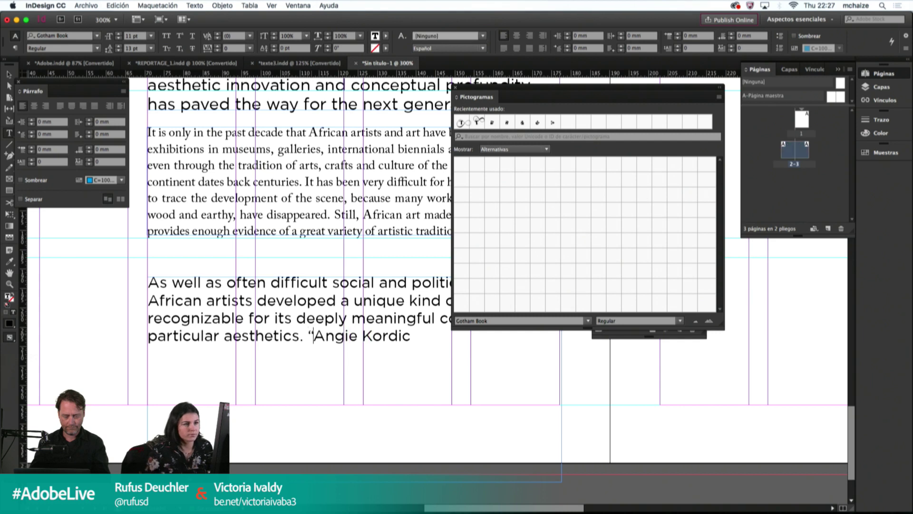
pyautogui.moveTo(311, 335); pyautogui.dragTo(316, 335)
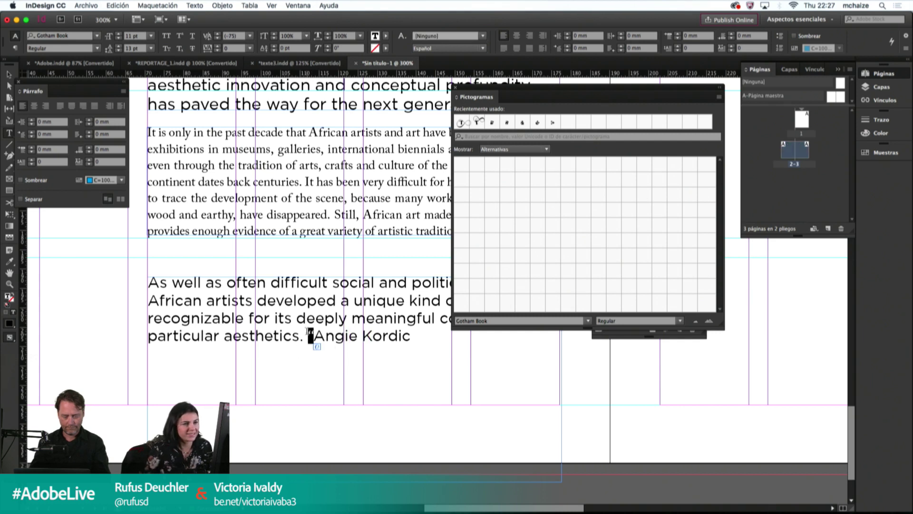
pyautogui.press('BackSpace')
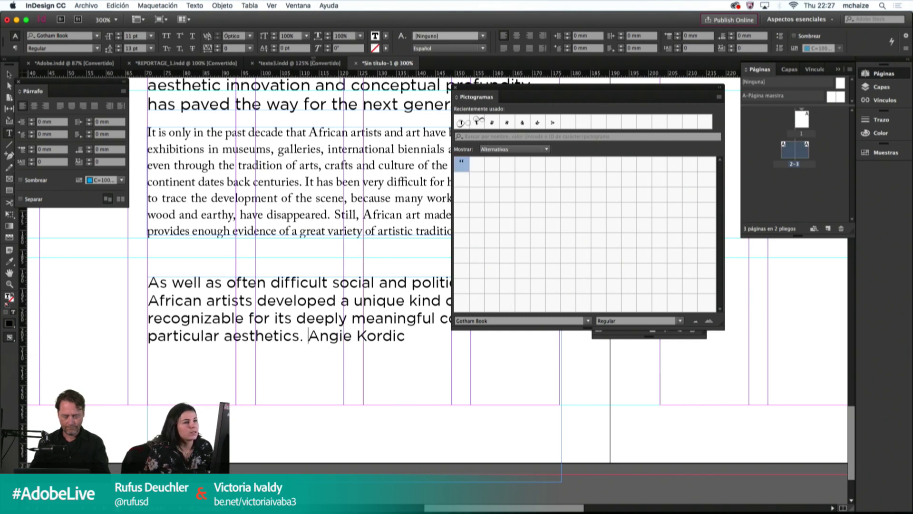
# Step: Search the glyphs for "gotham" and clear the search to list the entire Gotham Book font
pyautogui.click(77, 35)
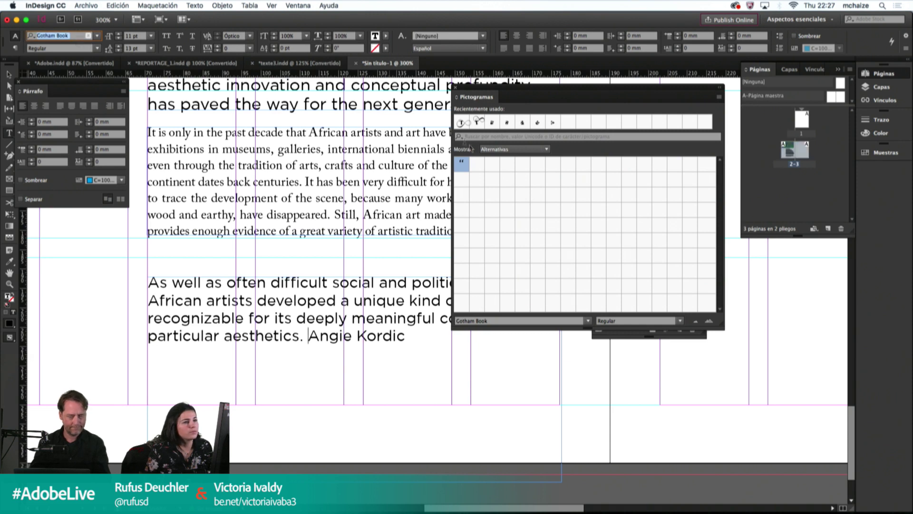
pyautogui.click(485, 137)
pyautogui.write('go')
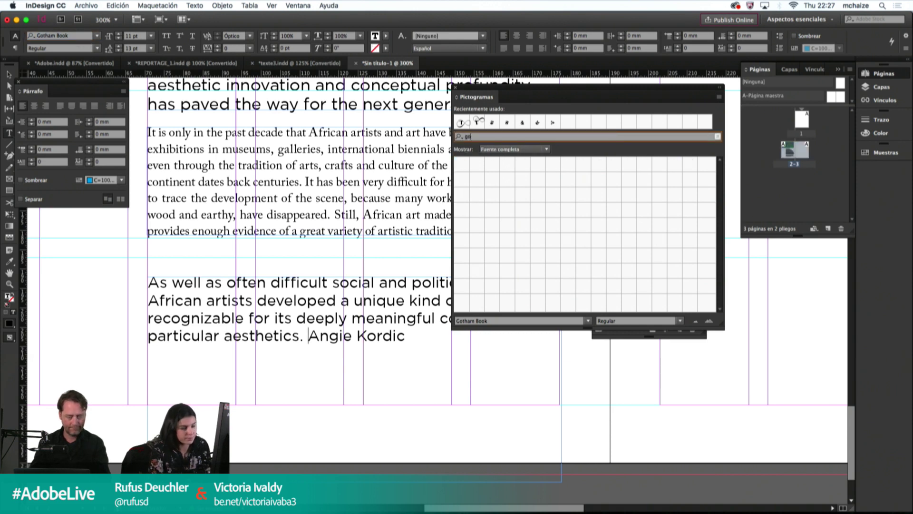
pyautogui.write('tham')
pyautogui.press('Return')
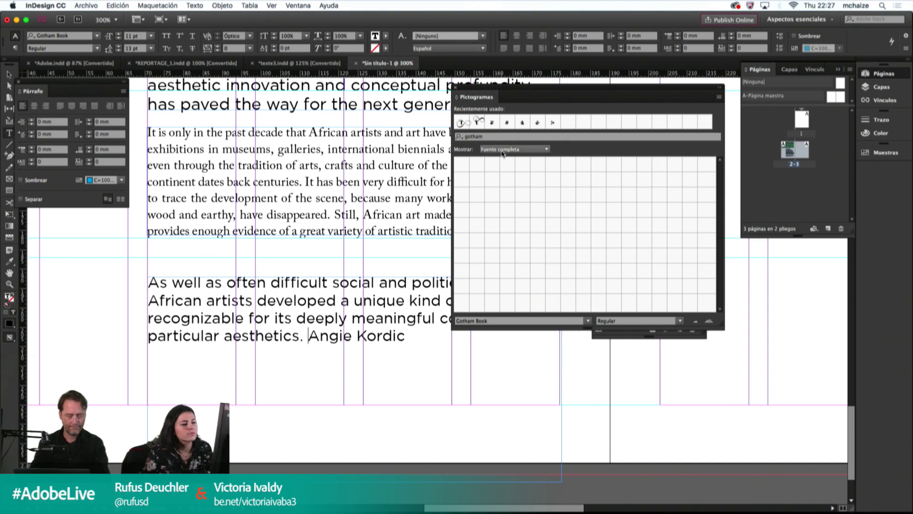
pyautogui.doubleClick(494, 137)
pyautogui.press('BackSpace')
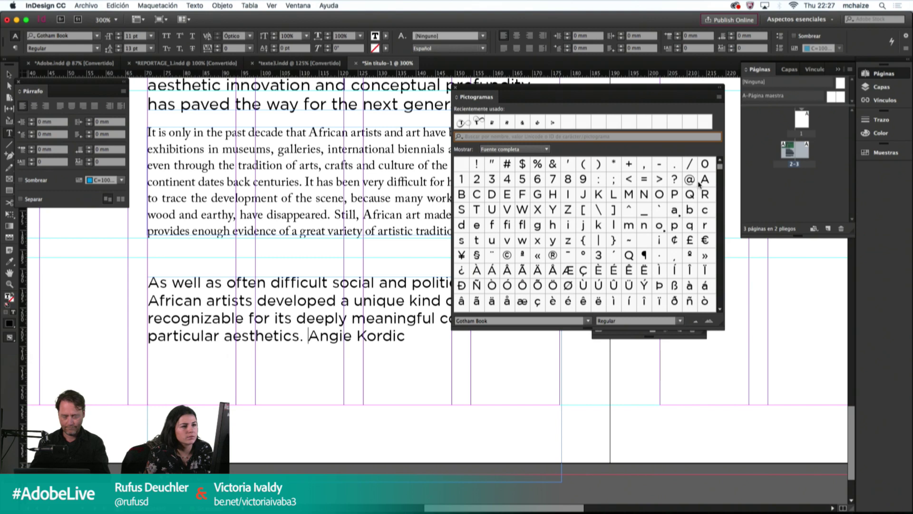
# Step: Find the closing guillemet » among the glyphs and insert it between "aesthetics." and the attribution name
pyautogui.scroll(-4, 698, 184)
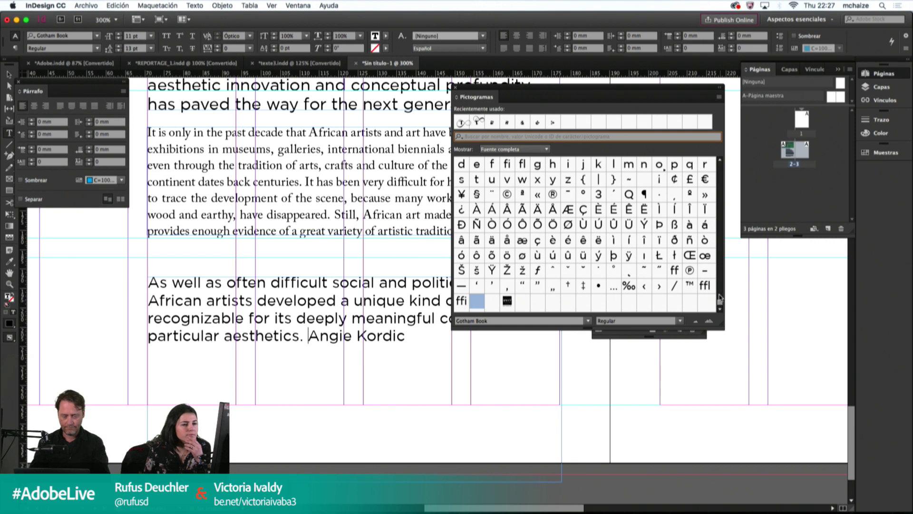
pyautogui.scroll(4, 720, 298)
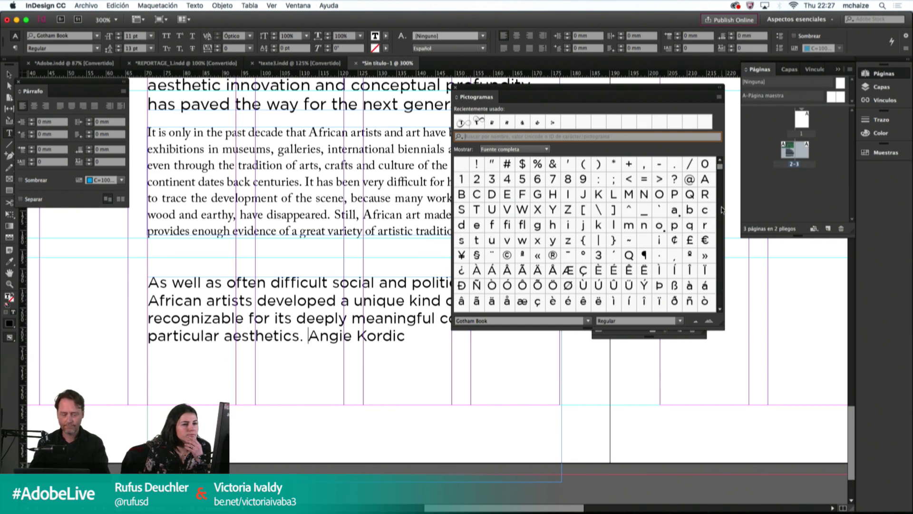
pyautogui.doubleClick(705, 257)
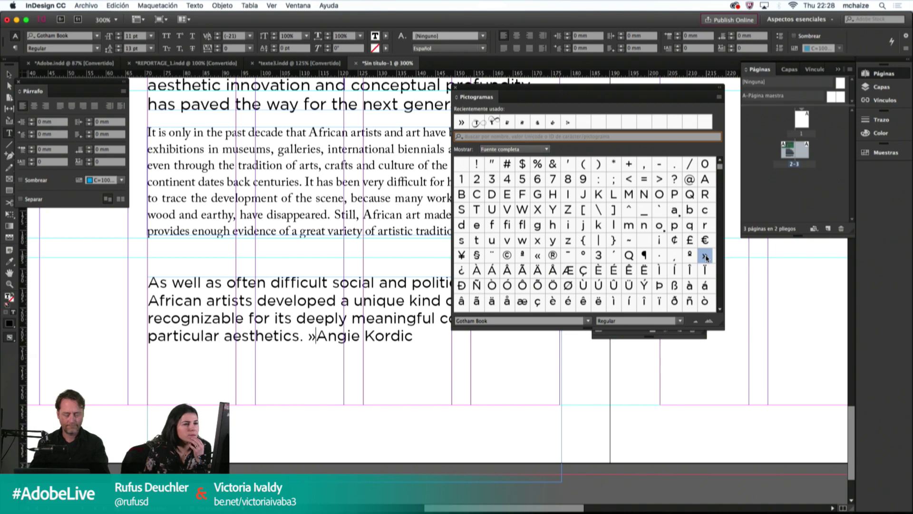
# Step: Insert the opening guillemet « glyph right after the » and close the glyph set
pyautogui.click(720, 311)
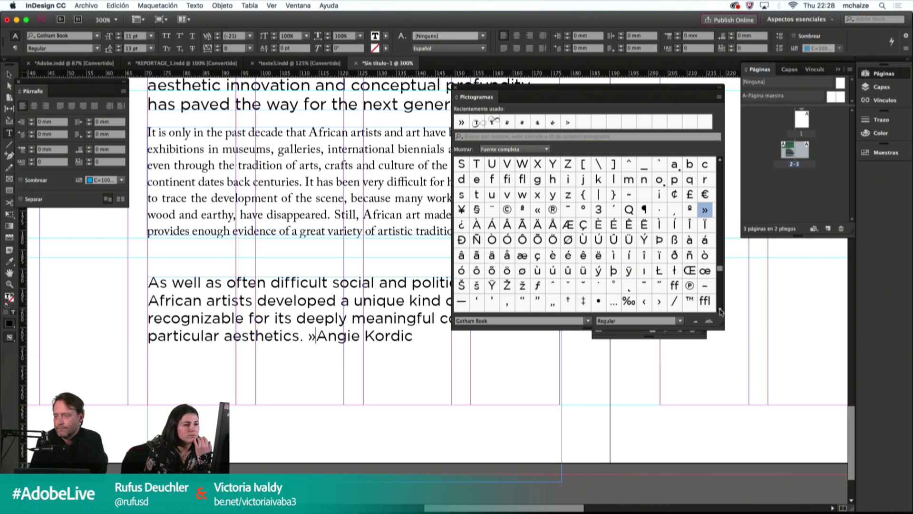
pyautogui.click(720, 163)
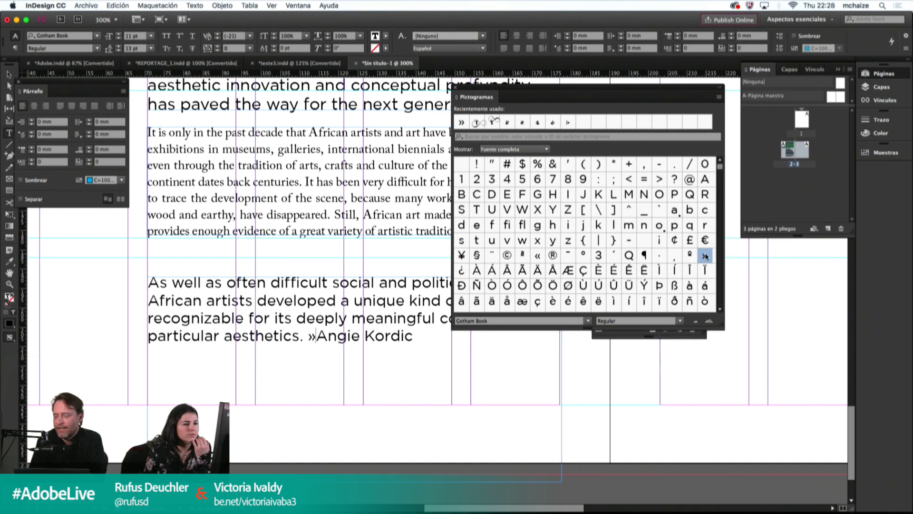
pyautogui.doubleClick(538, 256)
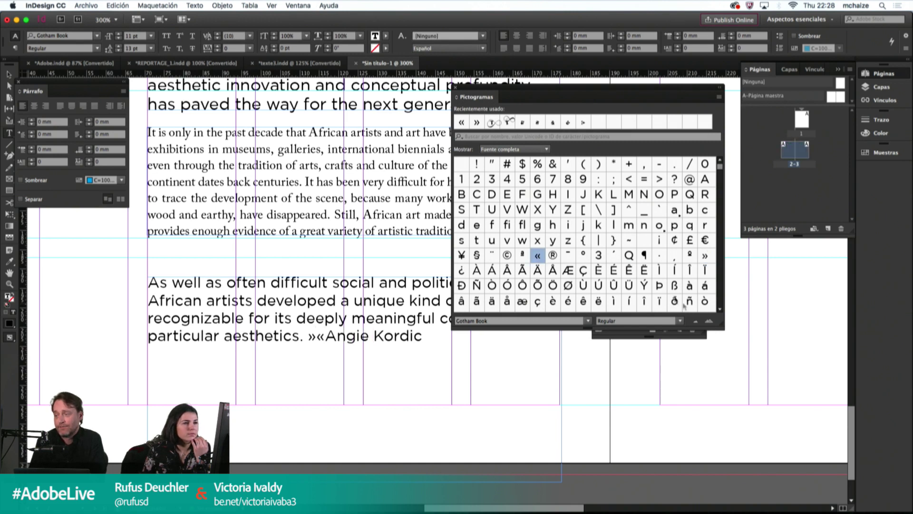
pyautogui.click(455, 87)
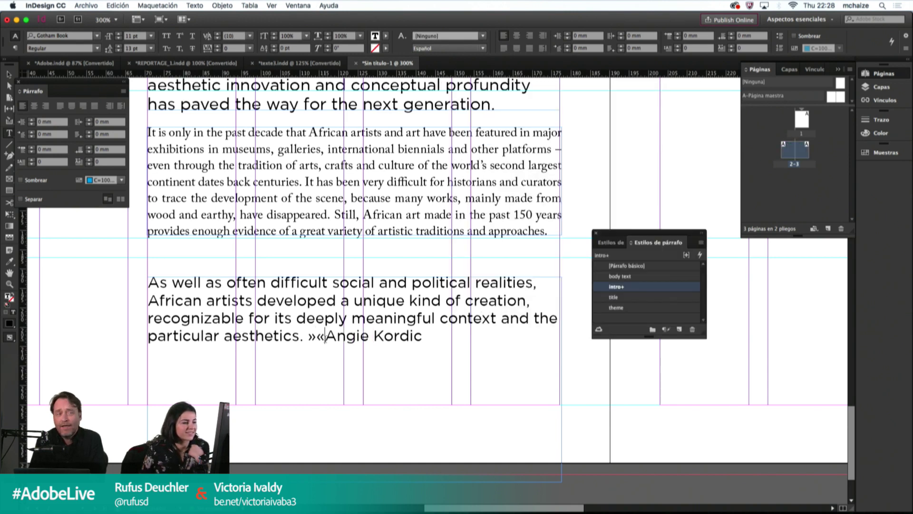
# Step: Move the « to the start of the quote followed by a space, and add a space between » and the attribution name
pyautogui.moveTo(325, 336); pyautogui.dragTo(318, 336)
pyautogui.press('BackSpace')
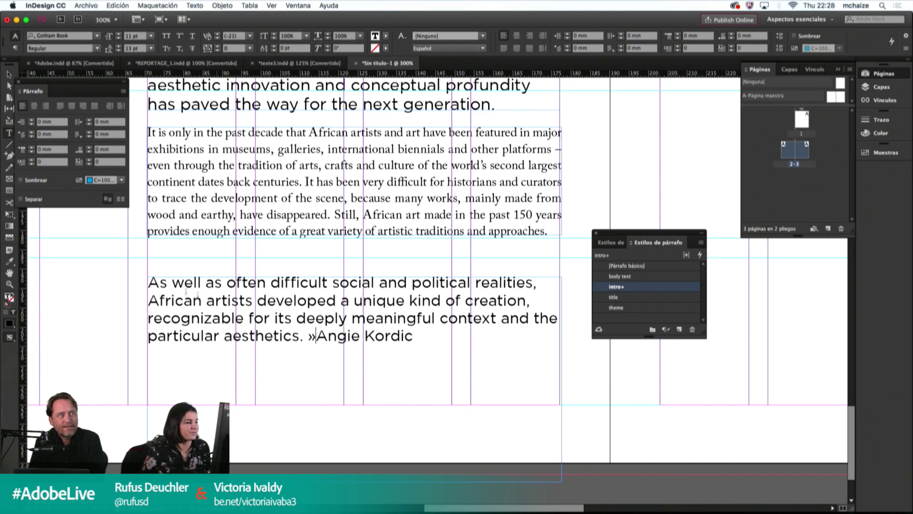
pyautogui.click(149, 282)
pyautogui.write('«')
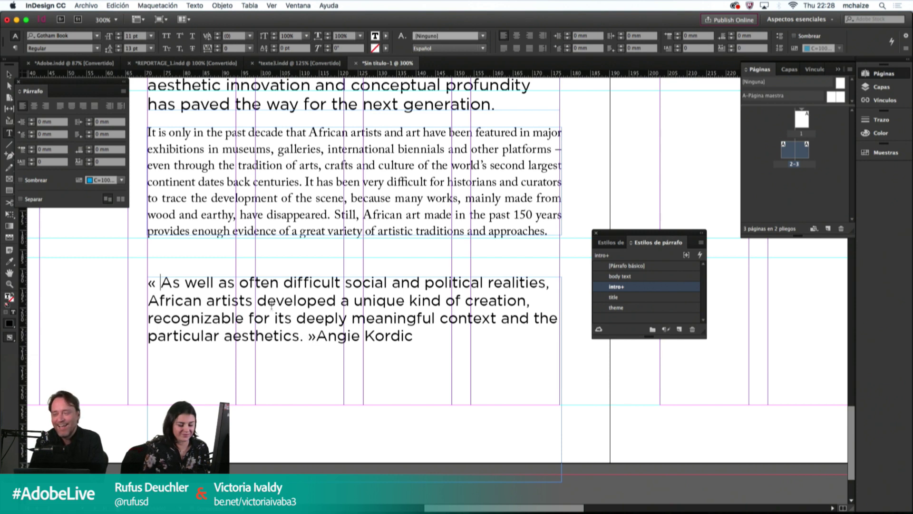
pyautogui.click(315, 336)
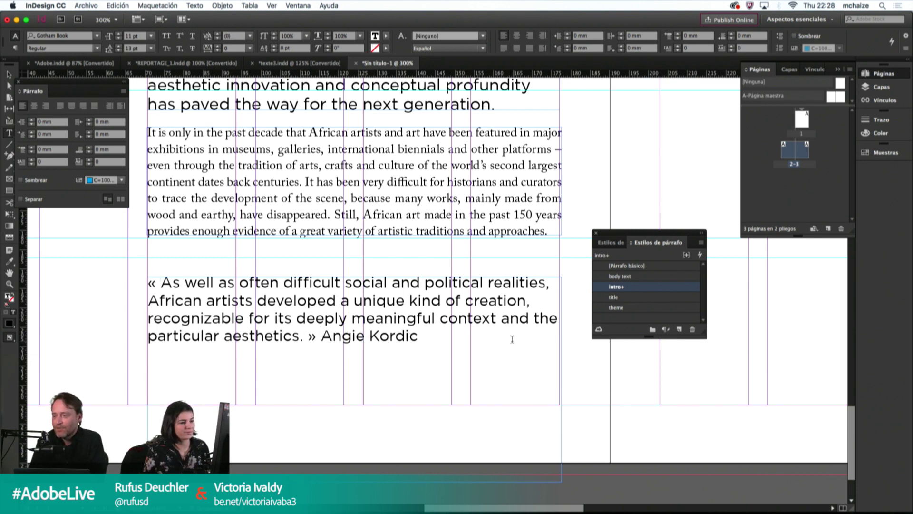
# Step: Narrow the quote's text frame to 106.333 mm wide and delete the space after the opening quotation mark
pyautogui.press('Escape')
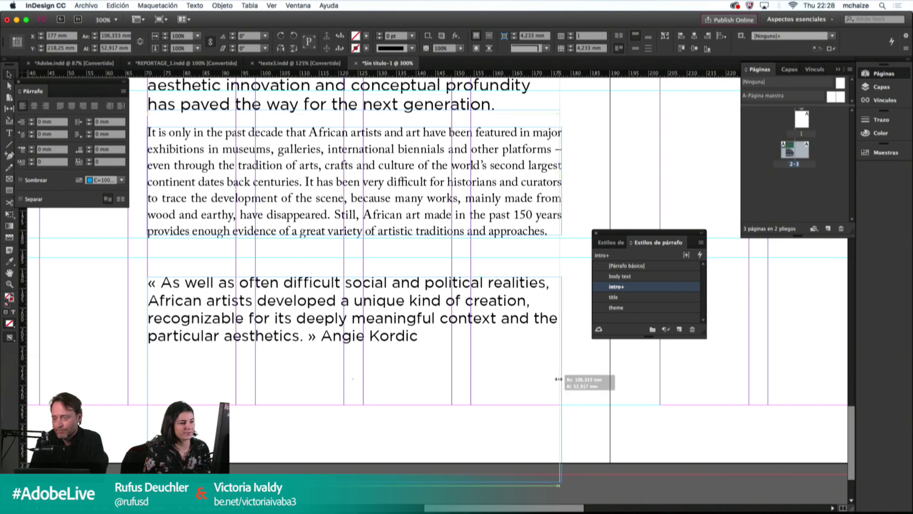
pyautogui.doubleClick(163, 284)
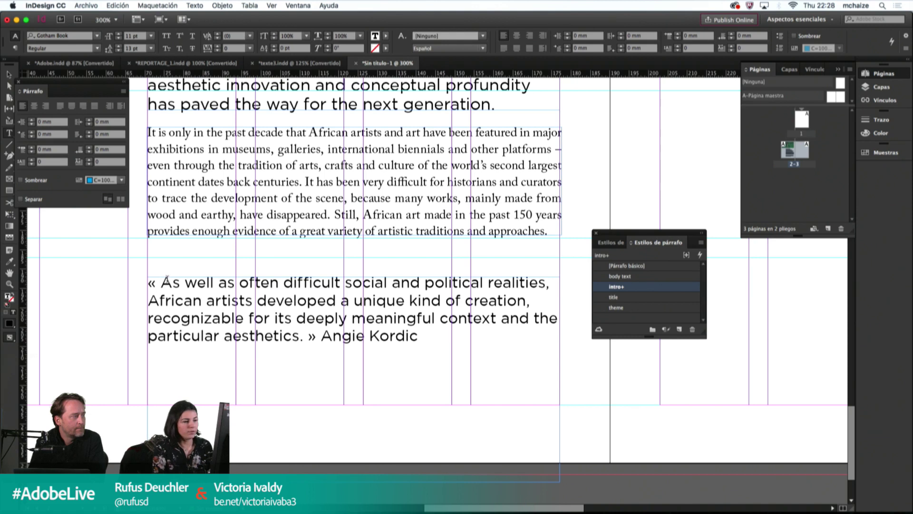
pyautogui.press('BackSpace')
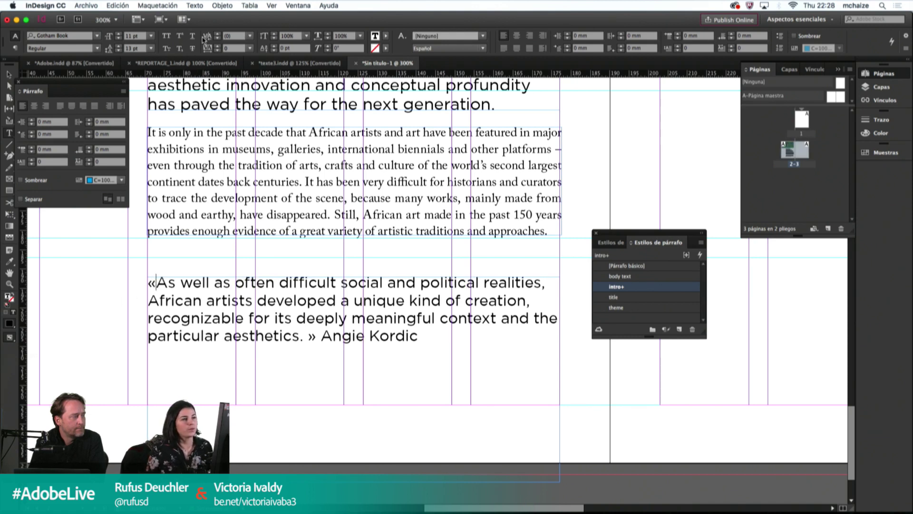
# Step: Set the kerning between the opening quotation mark and the first word of the quote to 130
pyautogui.click(236, 37)
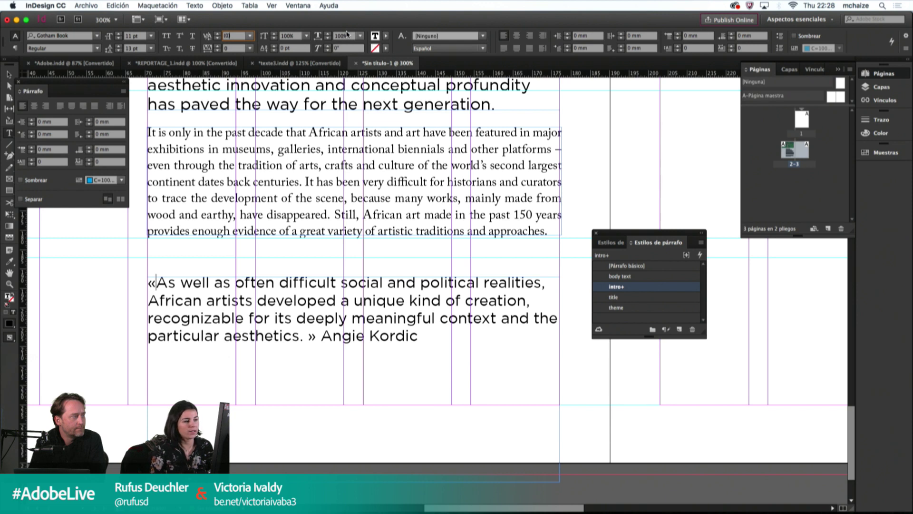
pyautogui.press('Up')
pyautogui.press('Up')
pyautogui.press('Up')
pyautogui.press('Up')
pyautogui.press('Up')
pyautogui.press('Up')
pyautogui.press('Up')
pyautogui.press('Up')
pyautogui.press('Up')
pyautogui.press('Up')
pyautogui.press('Up')
pyautogui.press('Up')
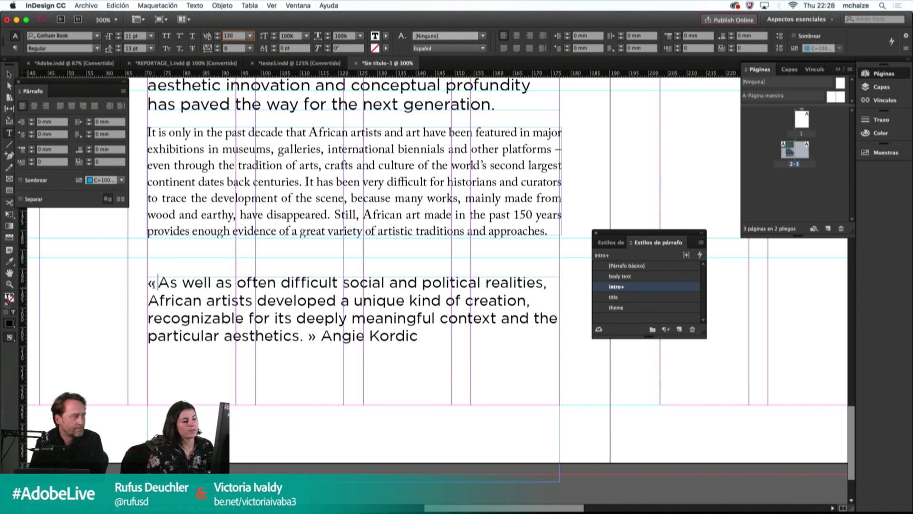
pyautogui.press('Return')
pyautogui.hotkey('shift', 'Left')
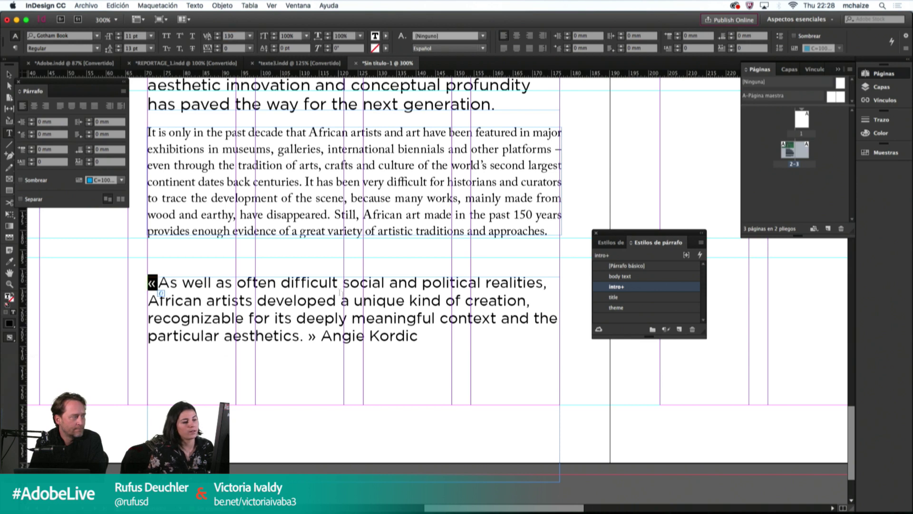
# Step: Tighten the kerning before the closing quotation mark to -170
pyautogui.click(308, 336)
pyautogui.click(233, 36)
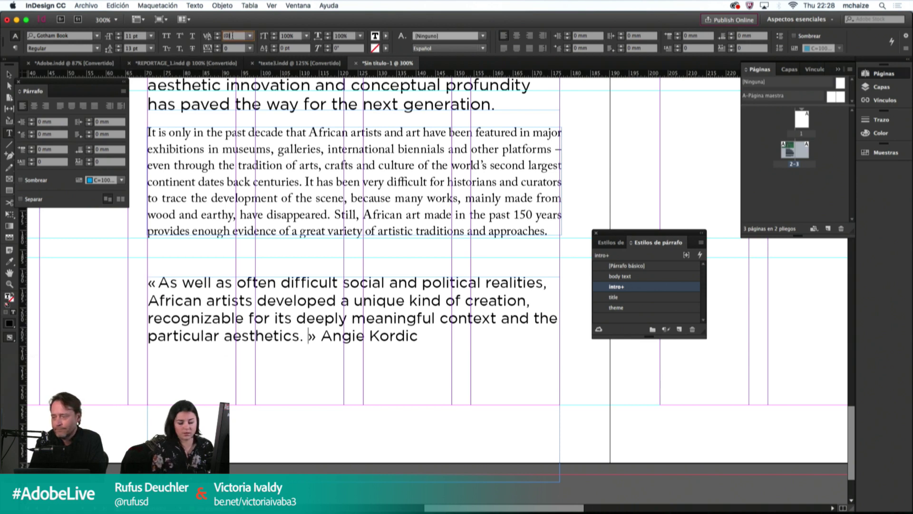
pyautogui.press('Down')
pyautogui.press('Down')
pyautogui.press('Down')
pyautogui.press('Down')
pyautogui.press('Down')
pyautogui.press('Down')
pyautogui.press('Down')
pyautogui.press('Down')
pyautogui.press('Down')
pyautogui.press('Down')
pyautogui.press('Down')
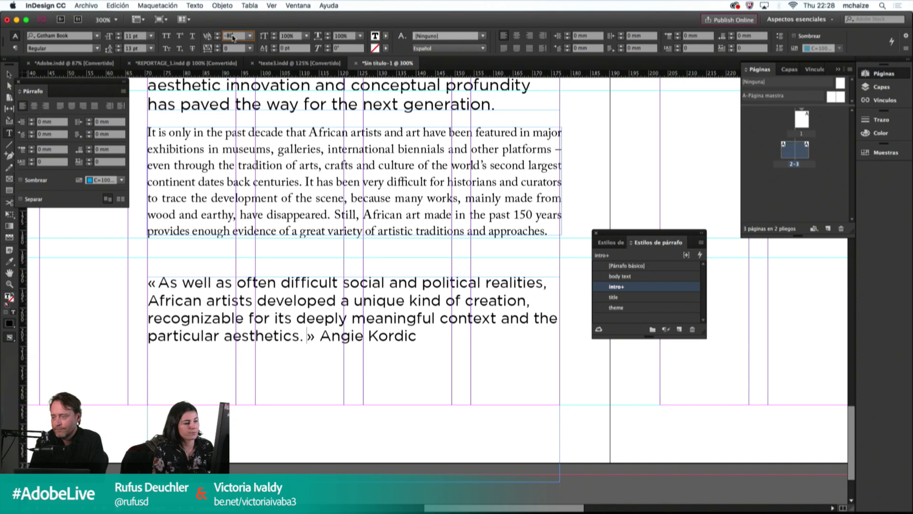
pyautogui.press('Down')
pyautogui.press('Down')
pyautogui.press('Down')
pyautogui.press('Down')
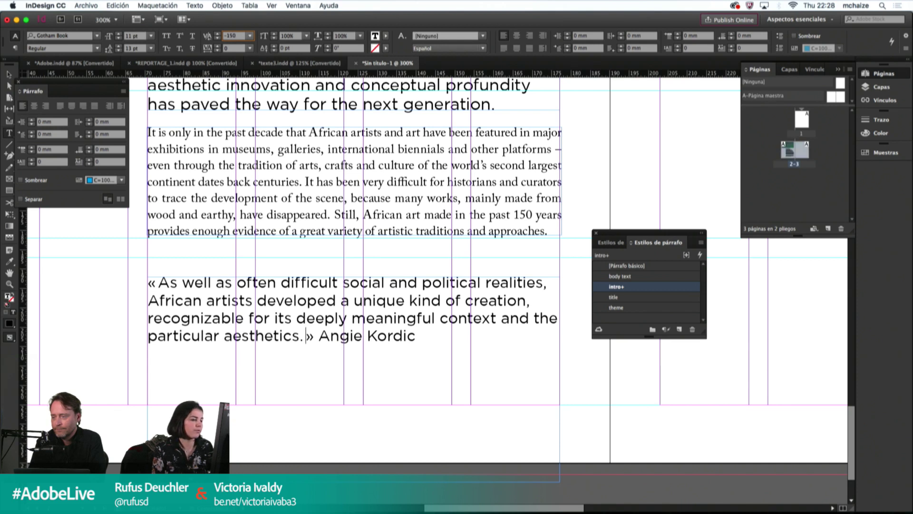
pyautogui.press('Down')
pyautogui.press('Down')
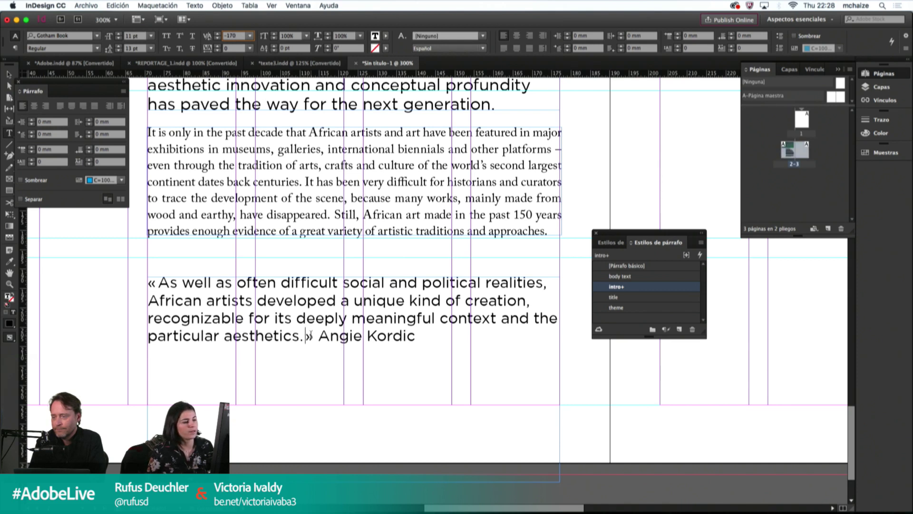
# Step: Reduce the font size of the author's name after the quote to 9 pt
pyautogui.moveTo(318, 336); pyautogui.dragTo(417, 337)
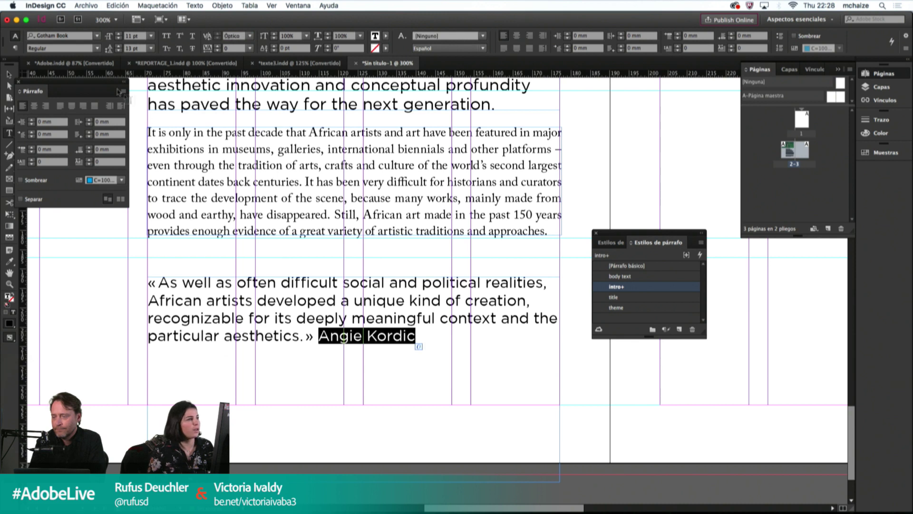
pyautogui.click(132, 36)
pyautogui.write('10')
pyautogui.press('Return')
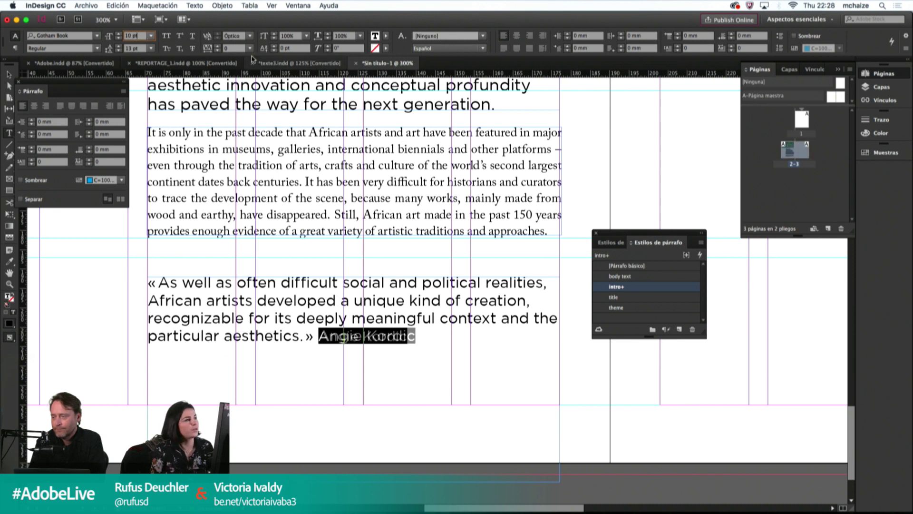
pyautogui.press('Down')
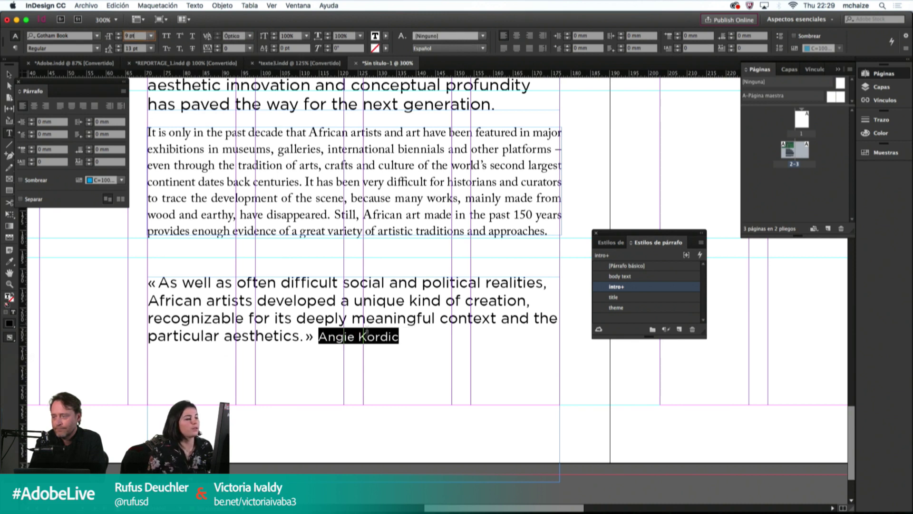
# Step: Shorten the quote's text frame to 16.591 mm high so it fits its text, and deselect it
pyautogui.click(366, 336)
pyautogui.press('Escape')
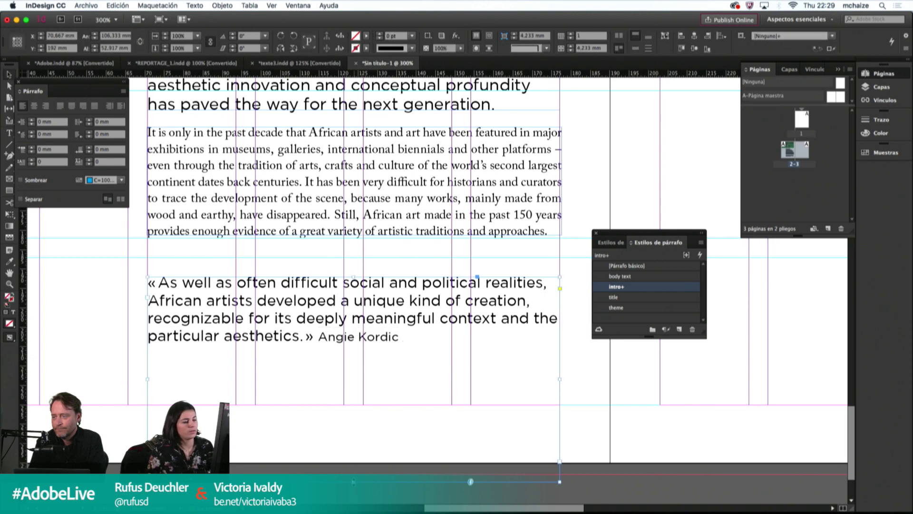
pyautogui.press('super+shift+a')
pyautogui.press('super+minus')
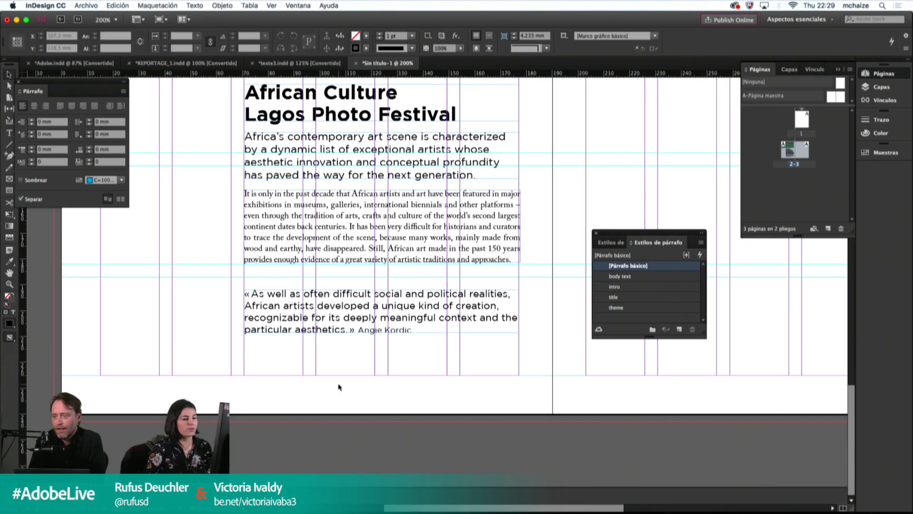
pyautogui.press('super+minus')
# Step: Display the document's list of character styles
pyautogui.doubleClick(373, 369)
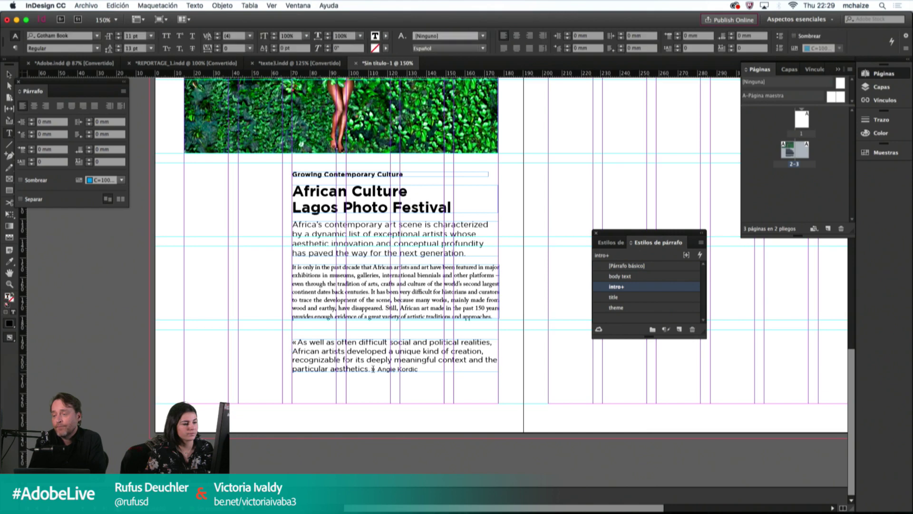
pyautogui.moveTo(366, 369); pyautogui.dragTo(291, 342)
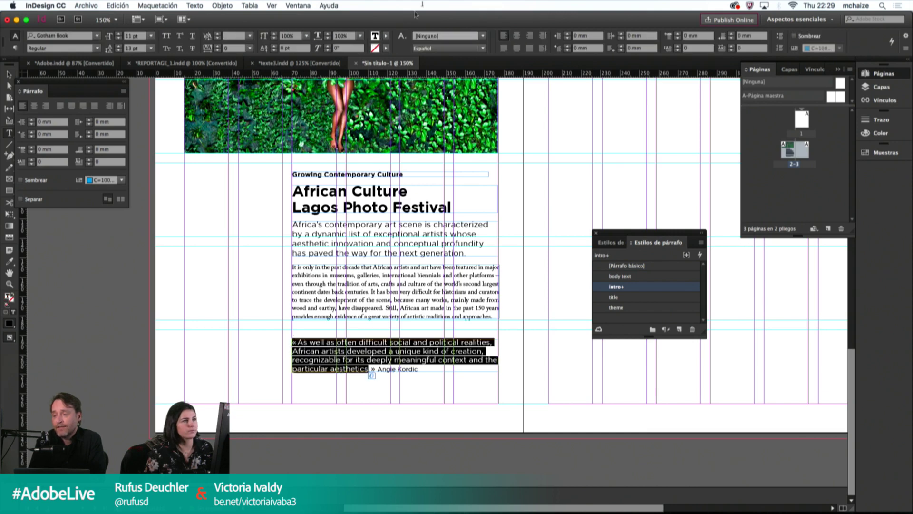
pyautogui.press('Escape')
pyautogui.click(272, 5)
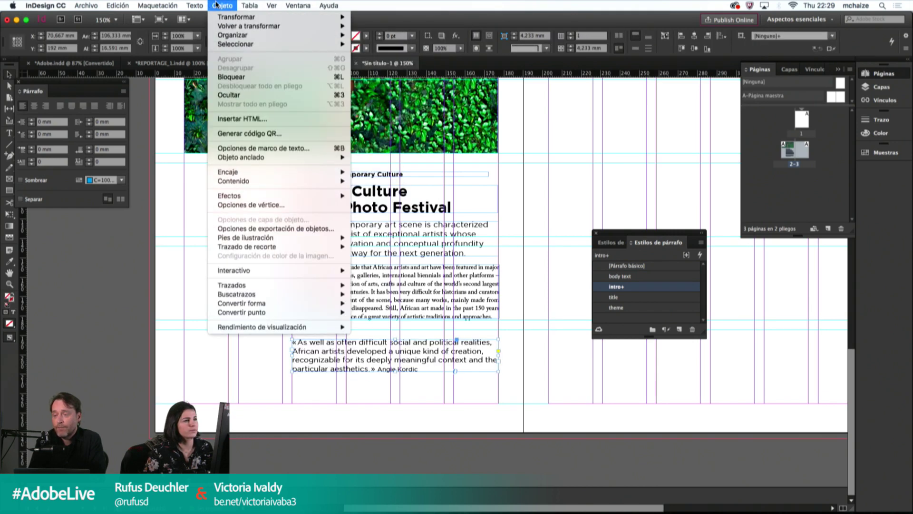
pyautogui.click(198, 101)
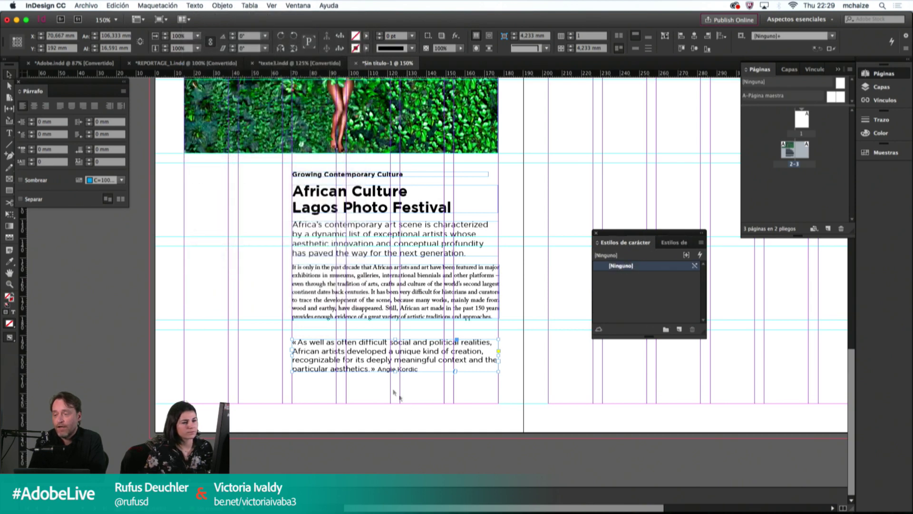
# Step: Create a character style named subquote from the 11 pt text of the quote
pyautogui.doubleClick(369, 369)
pyautogui.moveTo(370, 369); pyautogui.dragTo(293, 342)
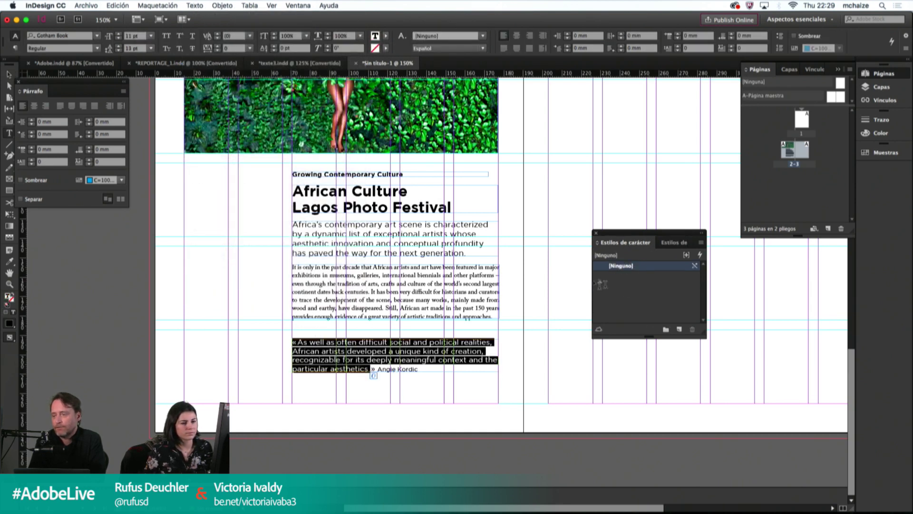
pyautogui.click(679, 329)
pyautogui.click(630, 278)
pyautogui.doubleClick(630, 278)
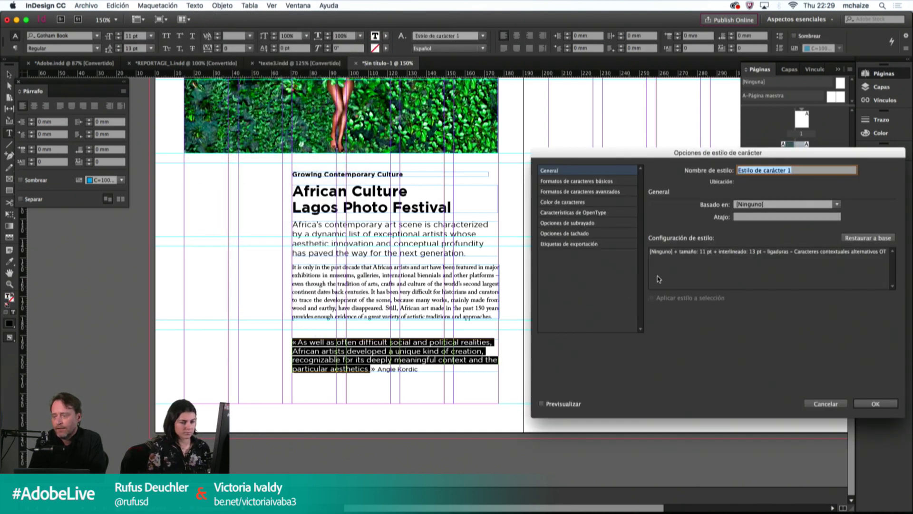
pyautogui.write('subquot')
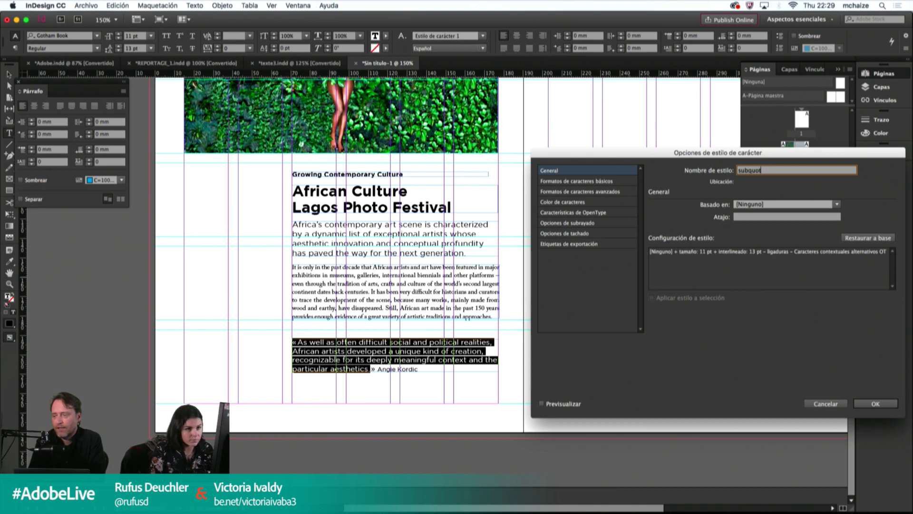
pyautogui.write('e')
pyautogui.press('Return')
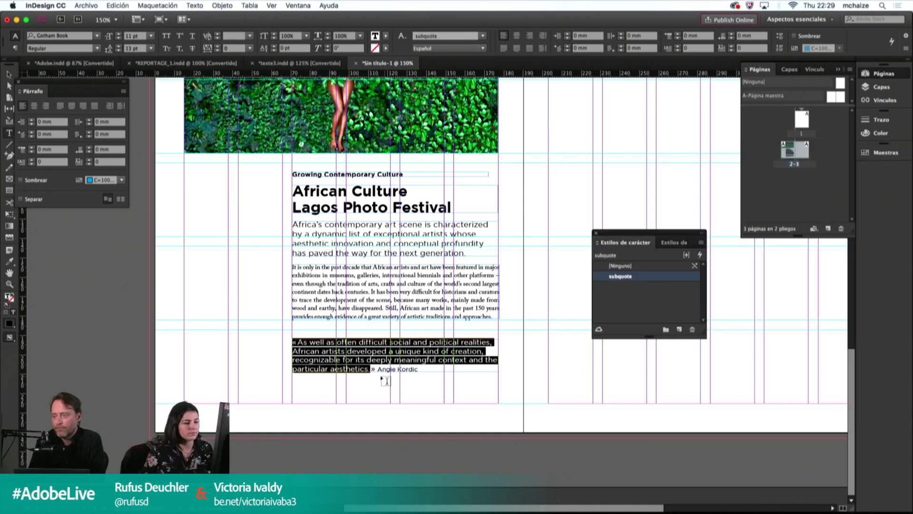
# Step: Create a character style named autor from the 9 pt author's name
pyautogui.moveTo(387, 369); pyautogui.dragTo(417, 369)
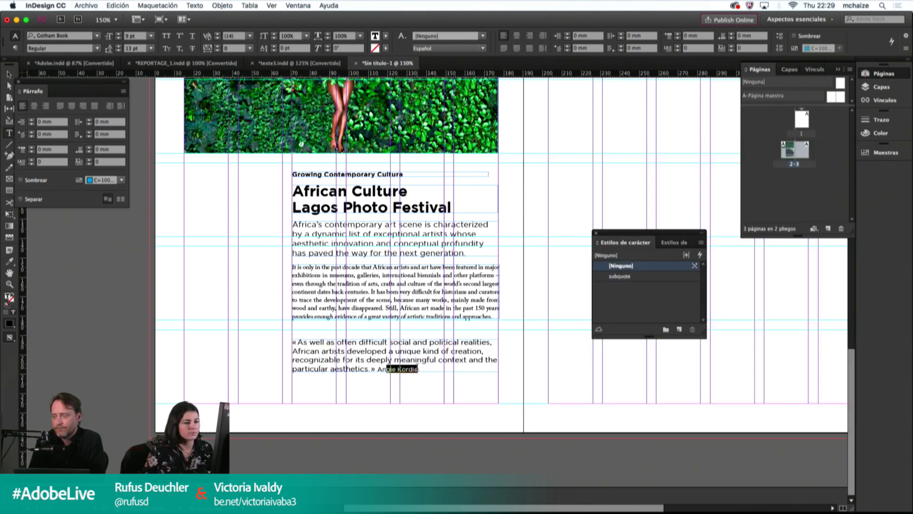
pyautogui.click(679, 329)
pyautogui.doubleClick(633, 287)
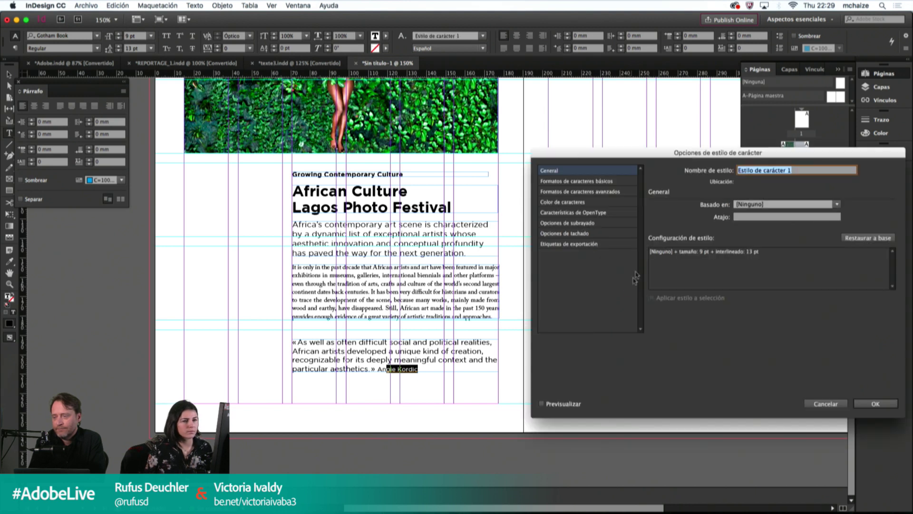
pyautogui.write('aut')
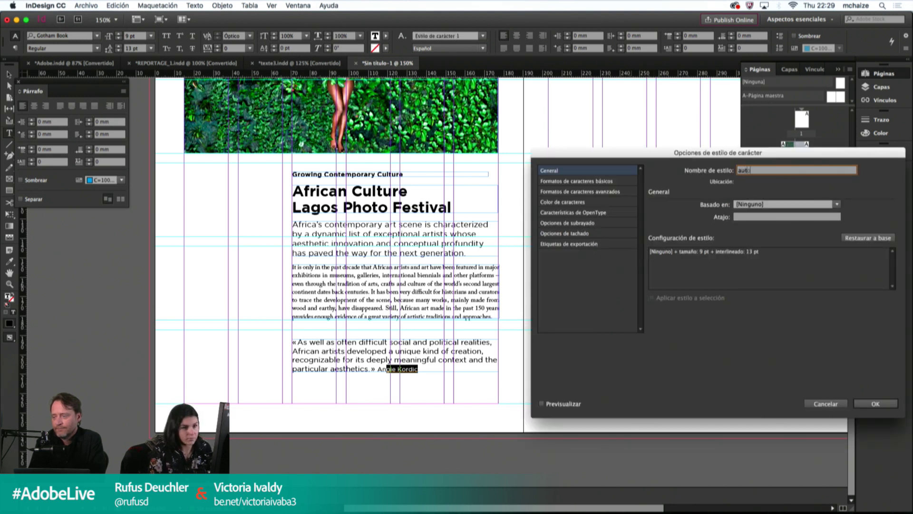
pyautogui.write('or')
pyautogui.press('Return')
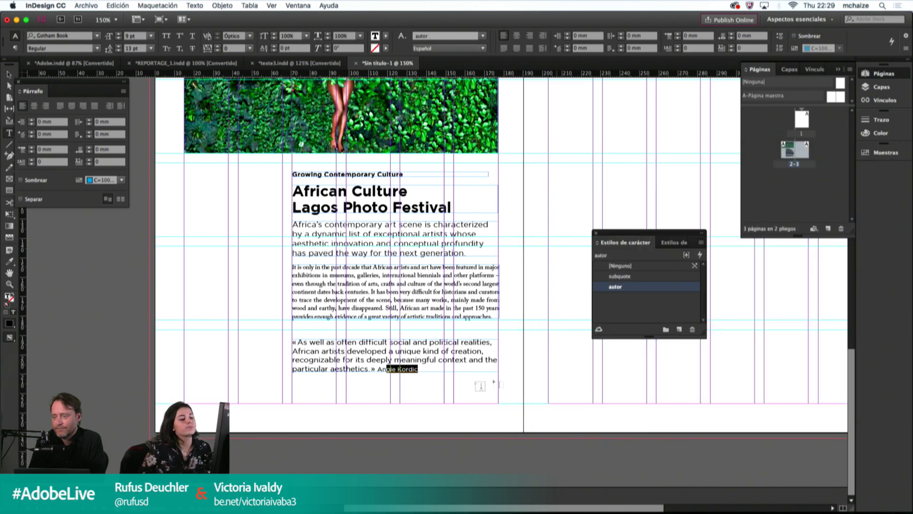
# Step: Check the quote and the text above it in preview mode without guides or frame edges
pyautogui.press('Escape')
pyautogui.click(419, 386)
pyautogui.press('w')
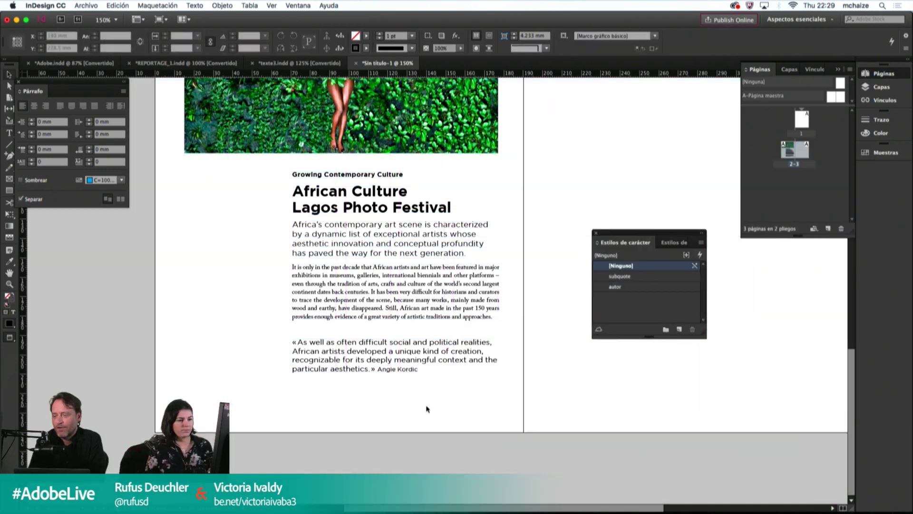
pyautogui.click(421, 354)
pyautogui.press('w')
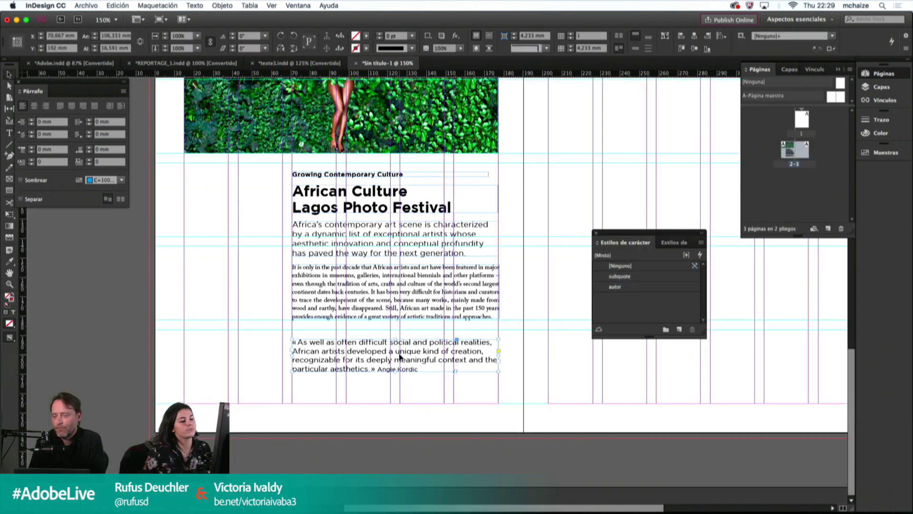
pyautogui.press('w')
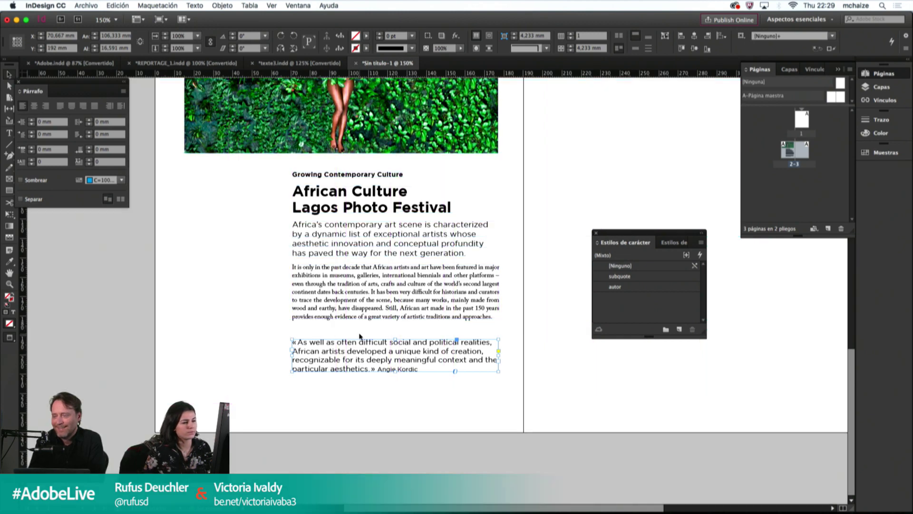
pyautogui.click(264, 334)
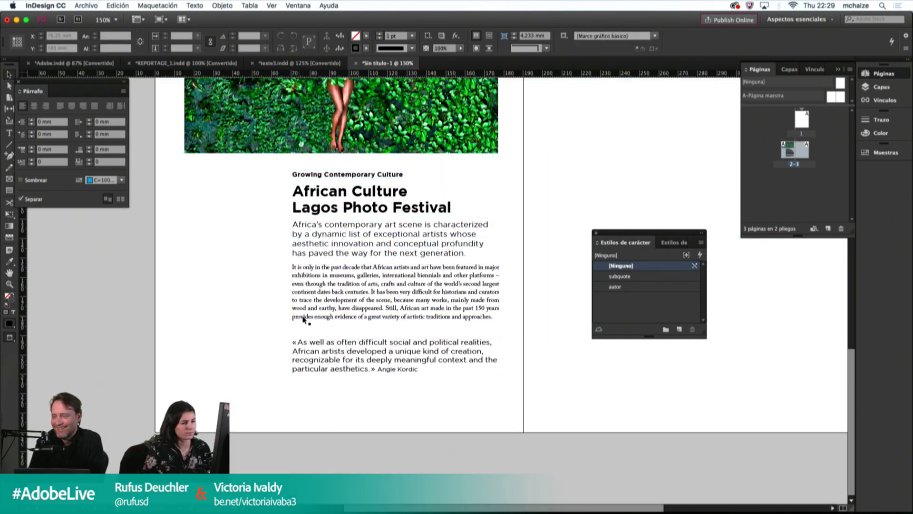
# Step: Move the quote's text frame up toward the body text, to a Y position of 187 mm
pyautogui.moveTo(258, 288); pyautogui.dragTo(282, 334)
pyautogui.press('super+minus')
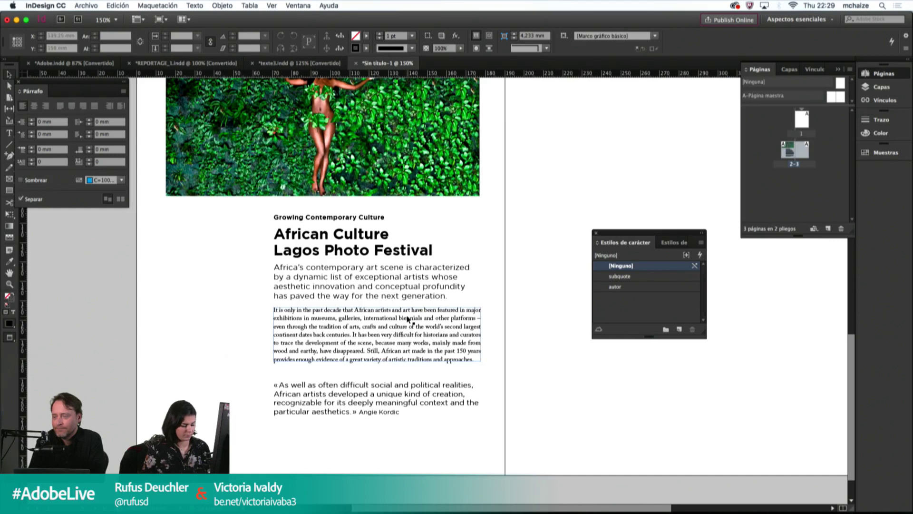
pyautogui.click(357, 386)
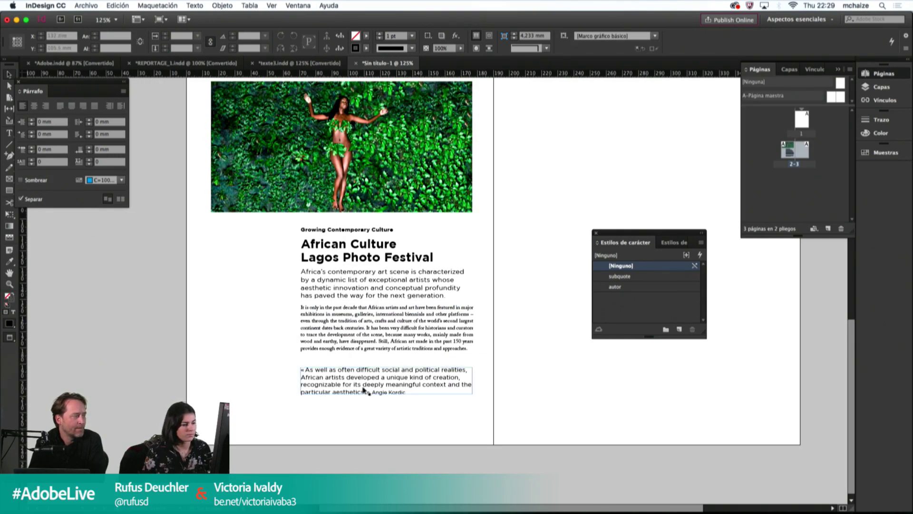
pyautogui.moveTo(354, 386); pyautogui.dragTo(354, 379)
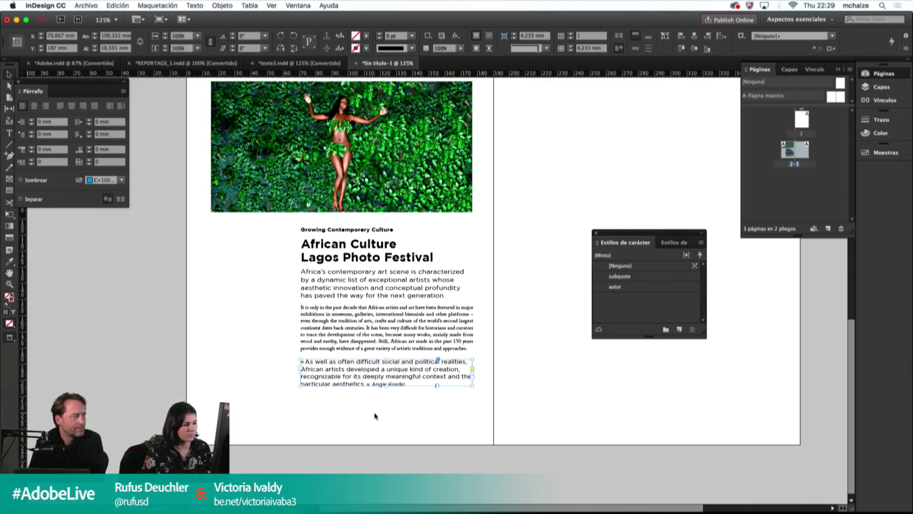
pyautogui.click(376, 415)
# Step: Move all the article's text blocks down together so the quote ends at the left page's bottom margin
pyautogui.click(319, 340)
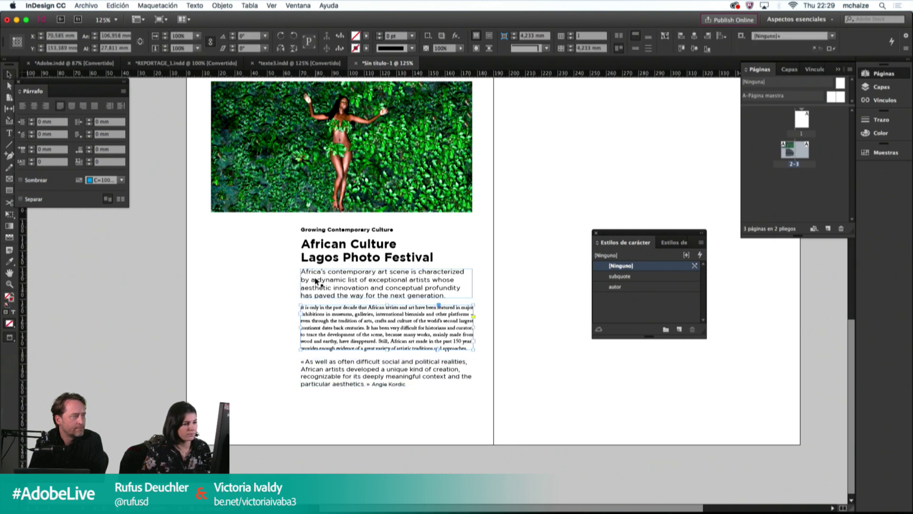
pyautogui.click(305, 231)
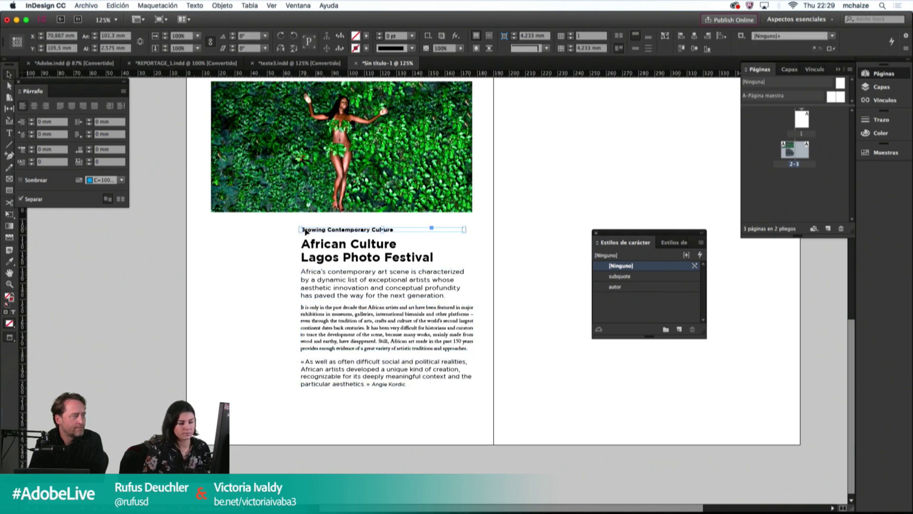
pyautogui.moveTo(305, 231); pyautogui.dragTo(367, 409)
pyautogui.click(286, 232)
pyautogui.press('w')
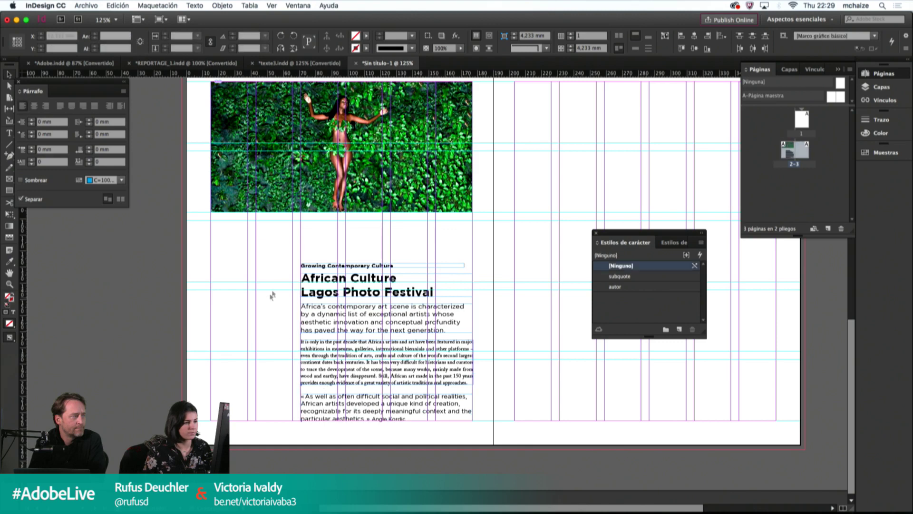
# Step: Extend the large photo's frame downward to a height of 100.5 mm and fill the frame proportionally, checking the spread without guides
pyautogui.click(347, 211)
pyautogui.moveTo(341, 213); pyautogui.dragTo(347, 244)
pyautogui.press('w')
pyautogui.press('super+alt+shift+c')
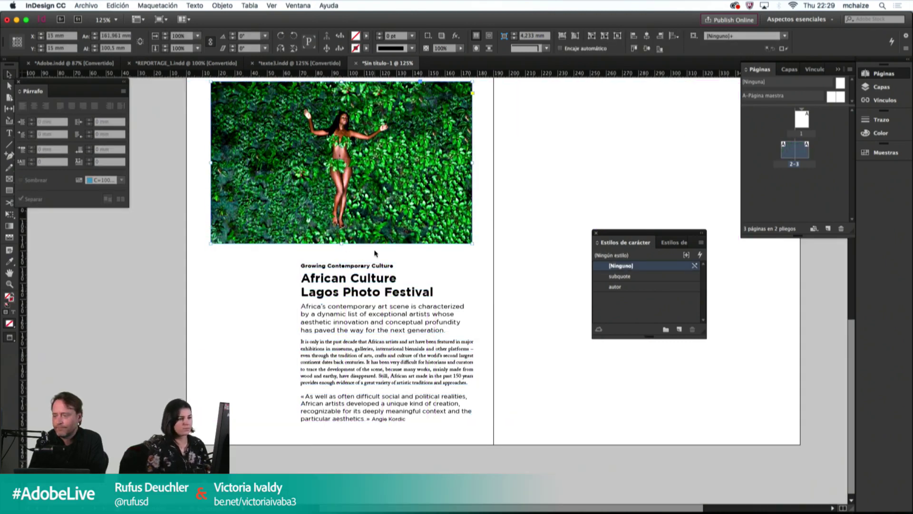
pyautogui.click(533, 193)
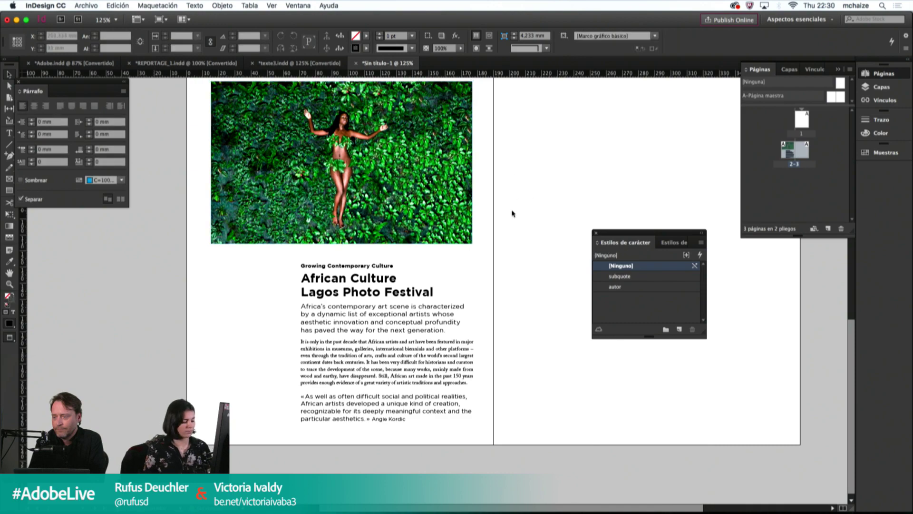
pyautogui.press('w')
pyautogui.press('w')
pyautogui.moveTo(526, 204); pyautogui.dragTo(469, 237)
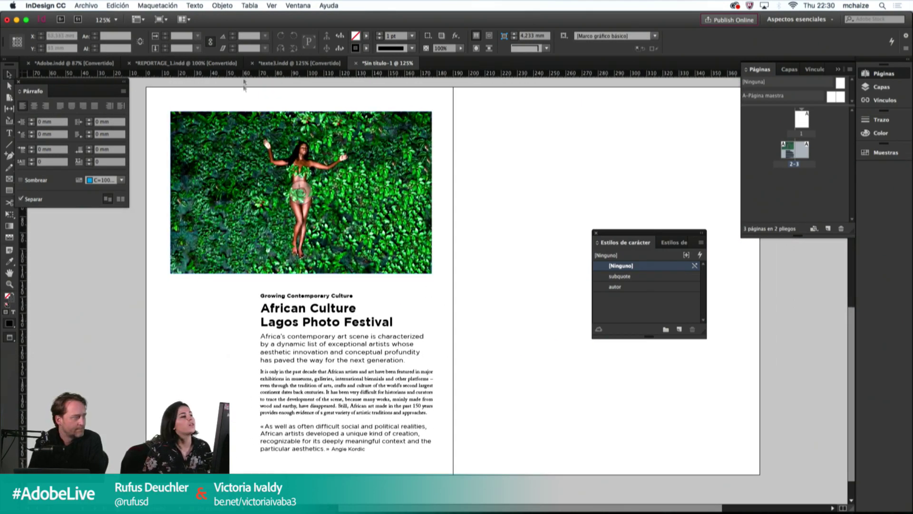
pyautogui.press('w')
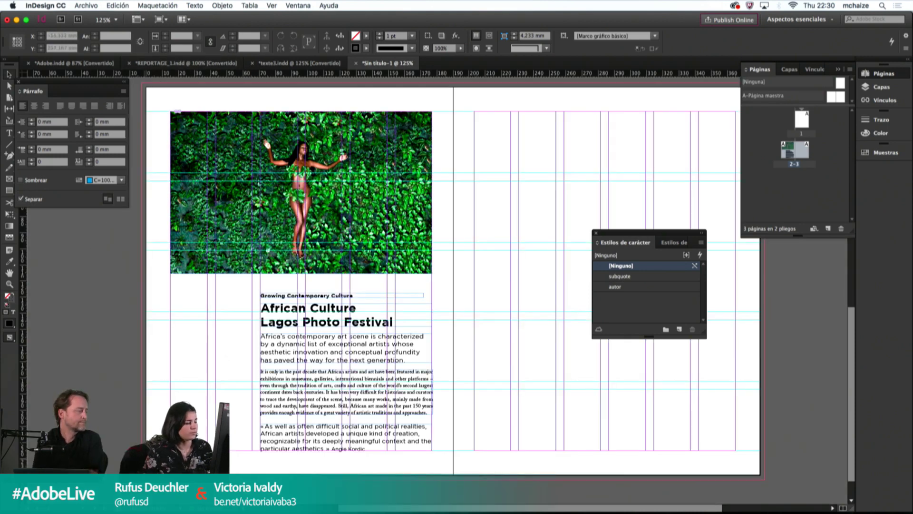
# Step: Place the portrait with the pink background and round sunglasses from Finder's IMG folder on the left page, below the large photo
pyautogui.moveTo(255, 494)
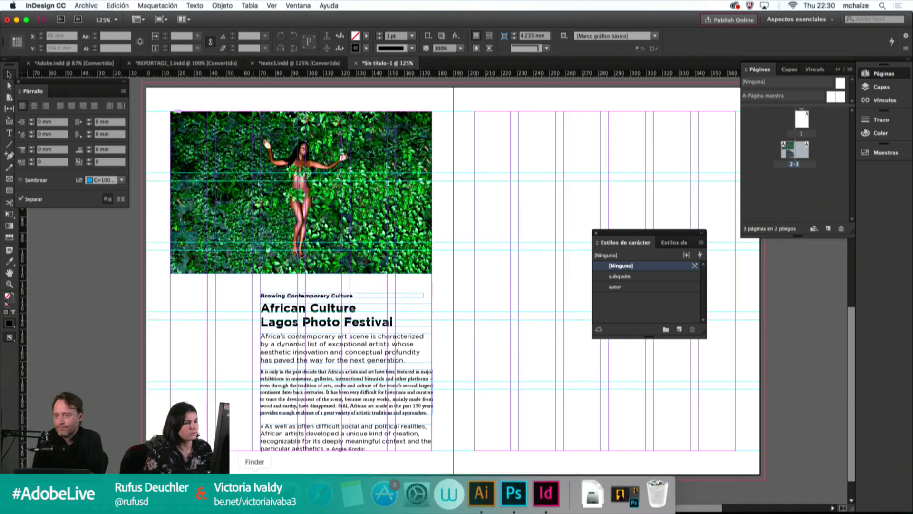
pyautogui.click(255, 495)
pyautogui.click(465, 142)
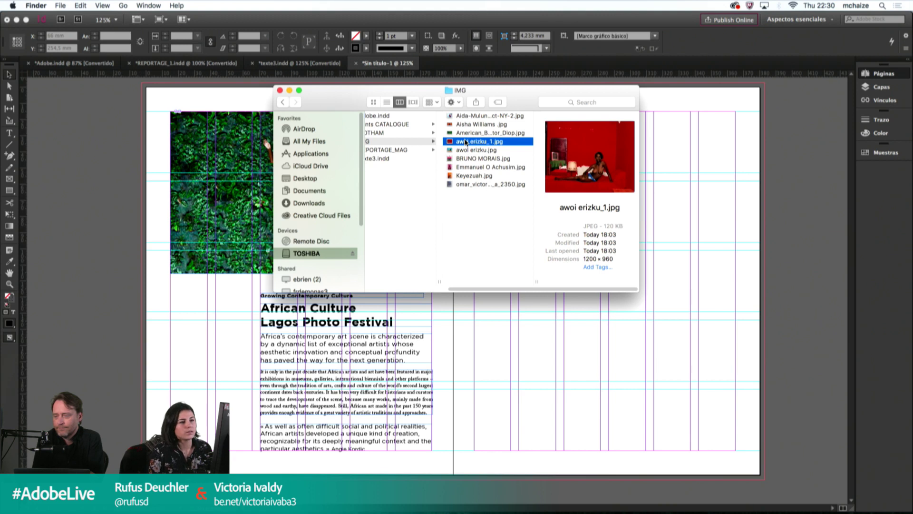
pyautogui.press('Down')
pyautogui.press('Down')
pyautogui.press('Down')
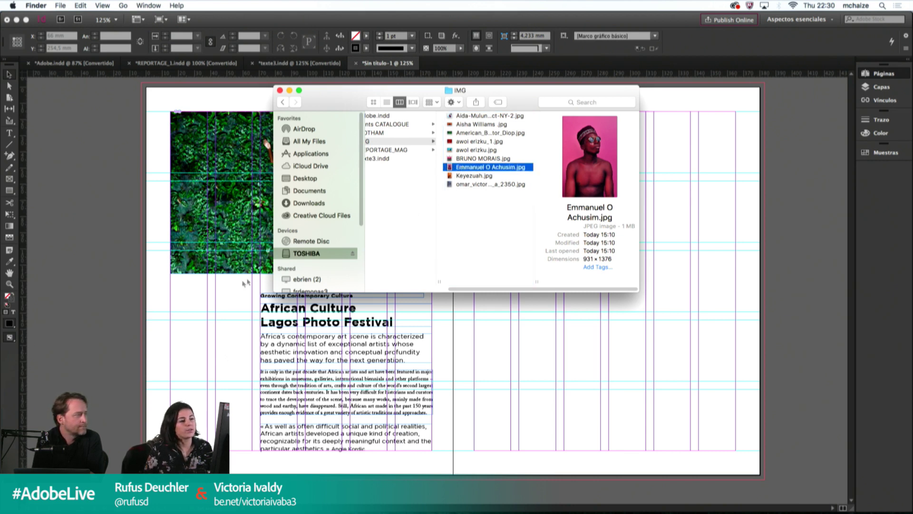
pyautogui.moveTo(468, 168); pyautogui.dragTo(274, 279)
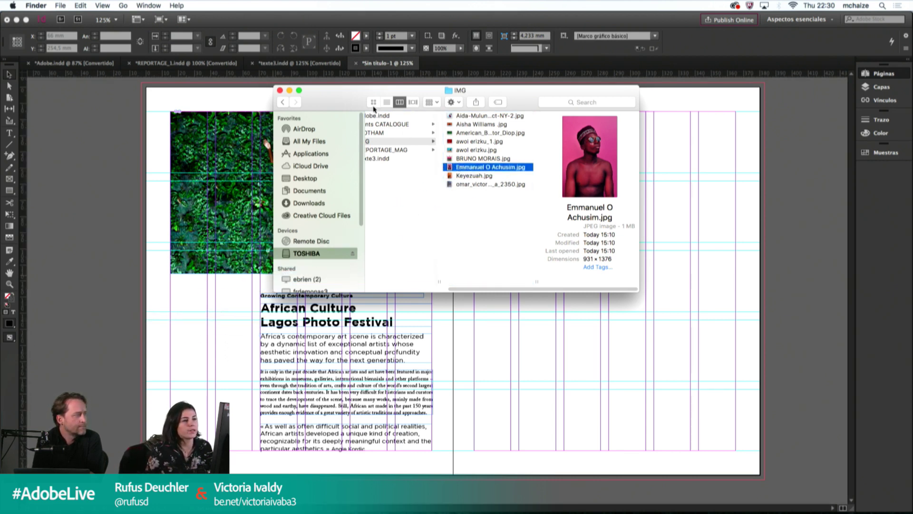
pyautogui.moveTo(347, 103); pyautogui.dragTo(436, 108)
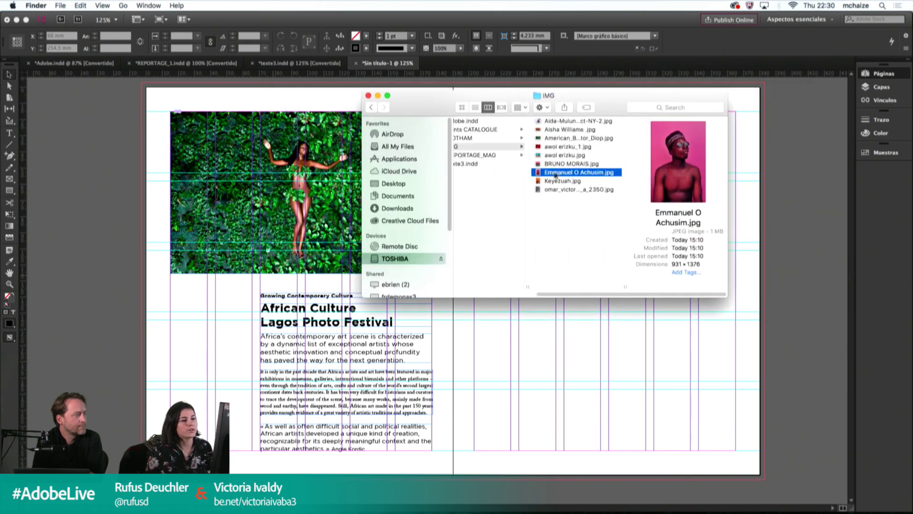
pyautogui.moveTo(555, 175); pyautogui.dragTo(194, 333)
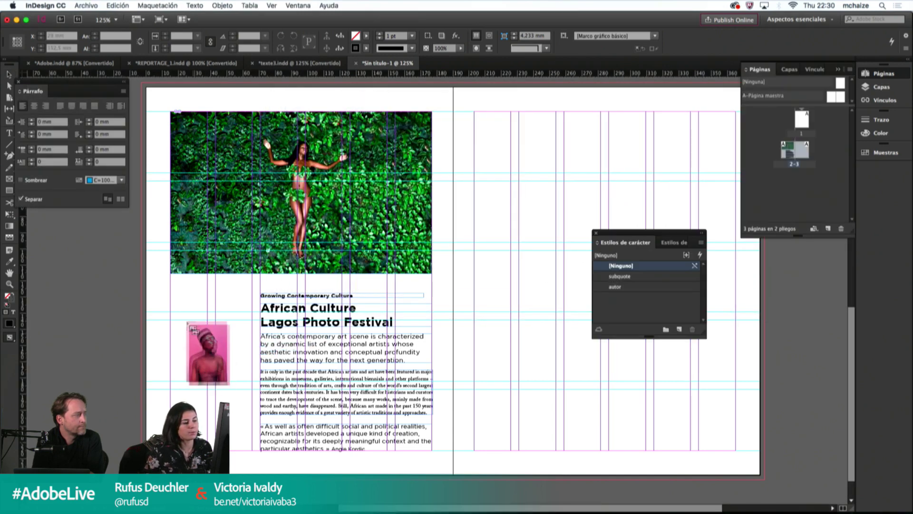
pyautogui.click(163, 283)
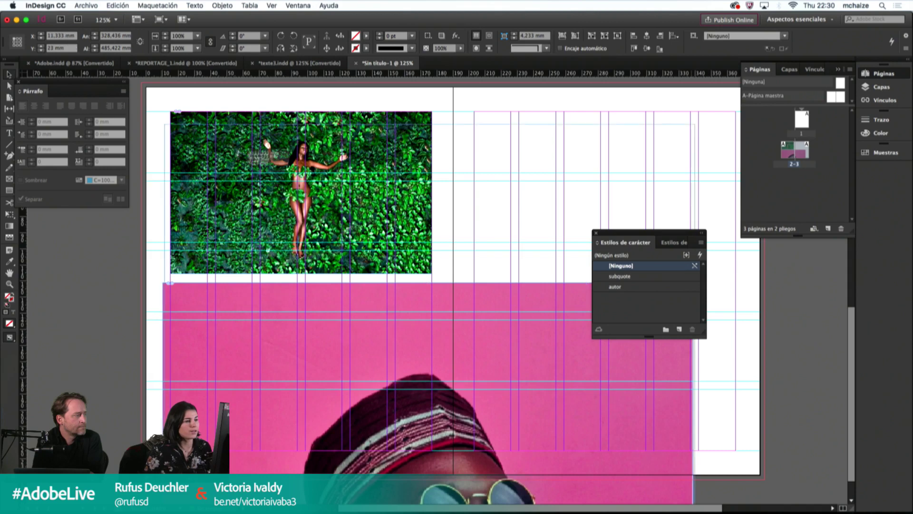
# Step: Scale the placed pink portrait down proportionally to about 137 mm wide and 202 mm high
pyautogui.scroll(-4, 296, 143)
pyautogui.press('super+minus')
pyautogui.press('super+minus')
pyautogui.press('super+minus')
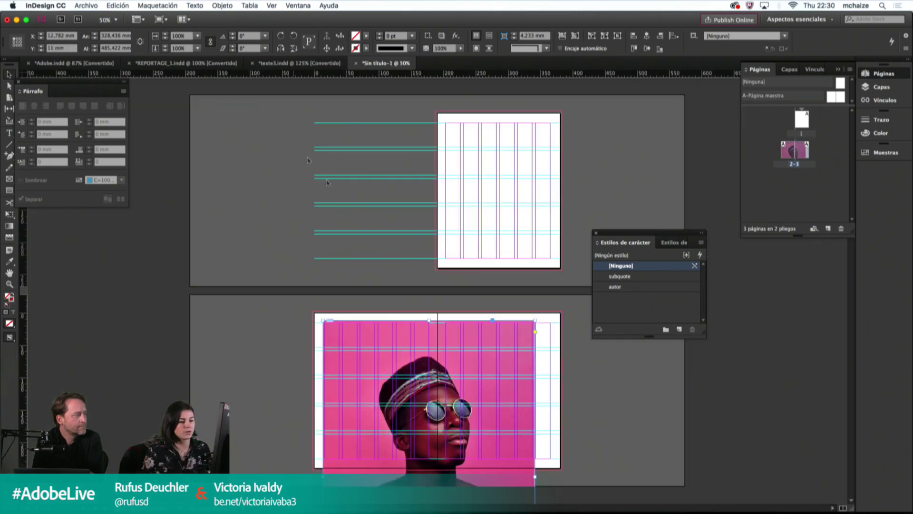
pyautogui.moveTo(536, 320); pyautogui.dragTo(460, 305)
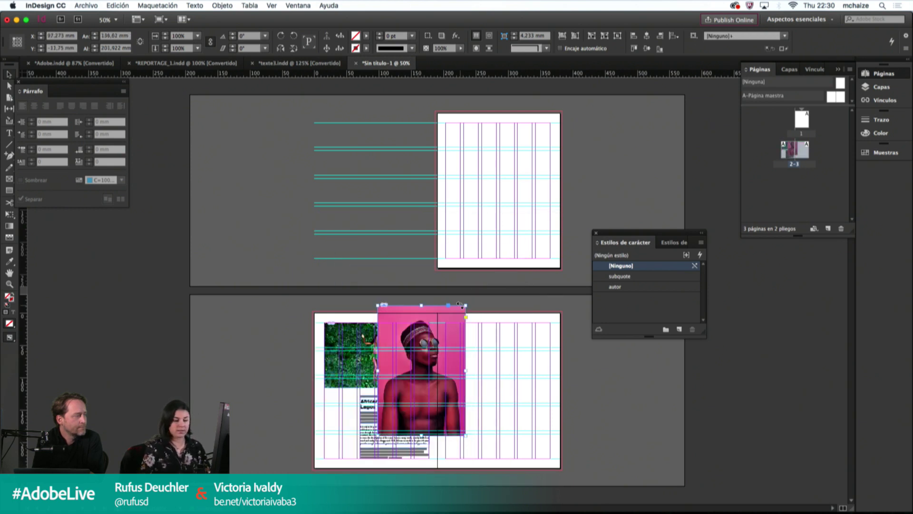
# Step: Align the pink portrait with the left margin beside the article text and scale it to about 51 mm wide and 67 mm high
pyautogui.press('super+1')
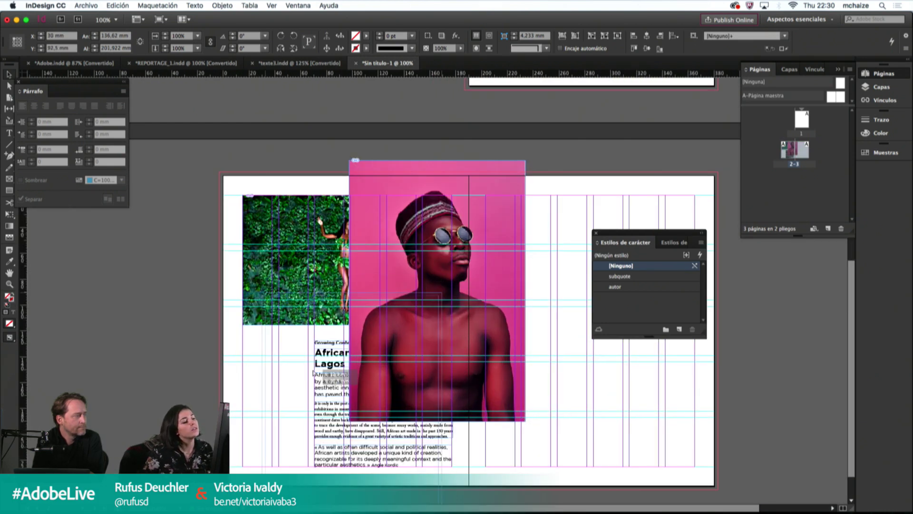
pyautogui.moveTo(313, 373); pyautogui.dragTo(305, 283)
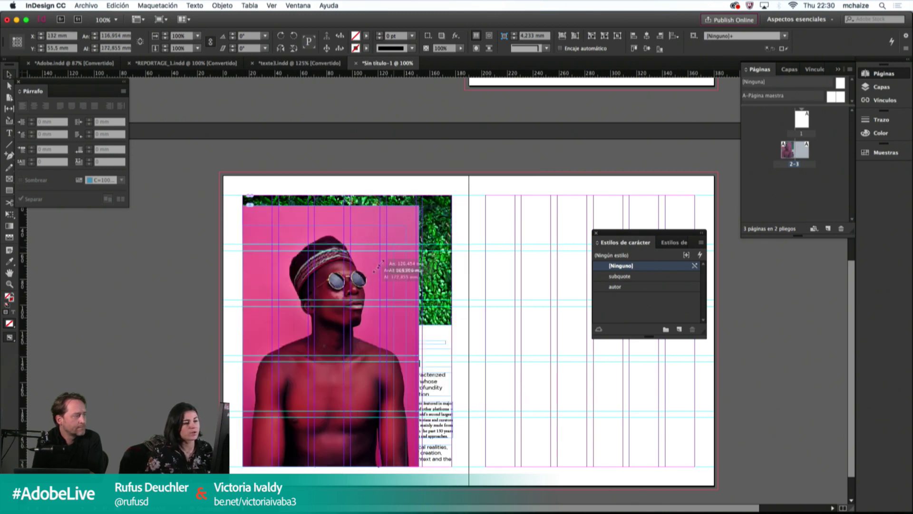
pyautogui.moveTo(418, 205); pyautogui.dragTo(285, 352)
pyautogui.click(286, 453)
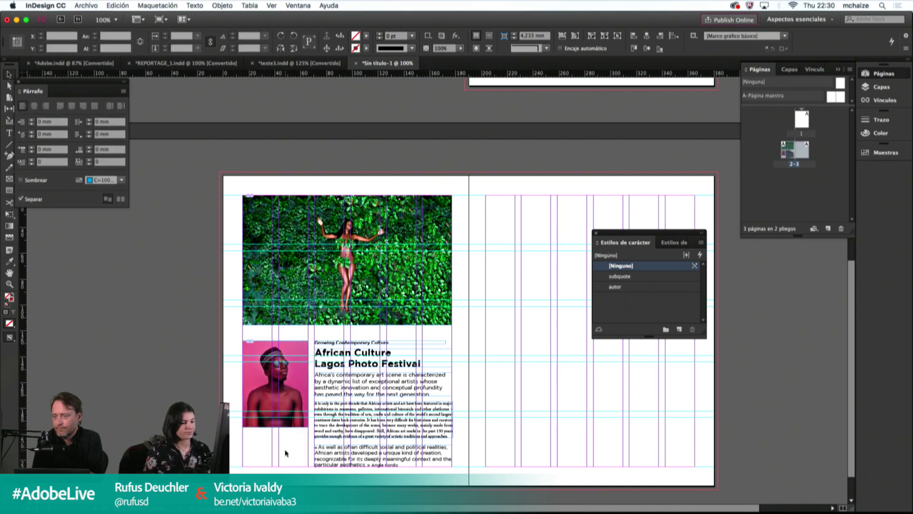
# Step: Crop the pink portrait's frame from its lower edge to the man's chest and check the spread with and without guides
pyautogui.click(274, 423)
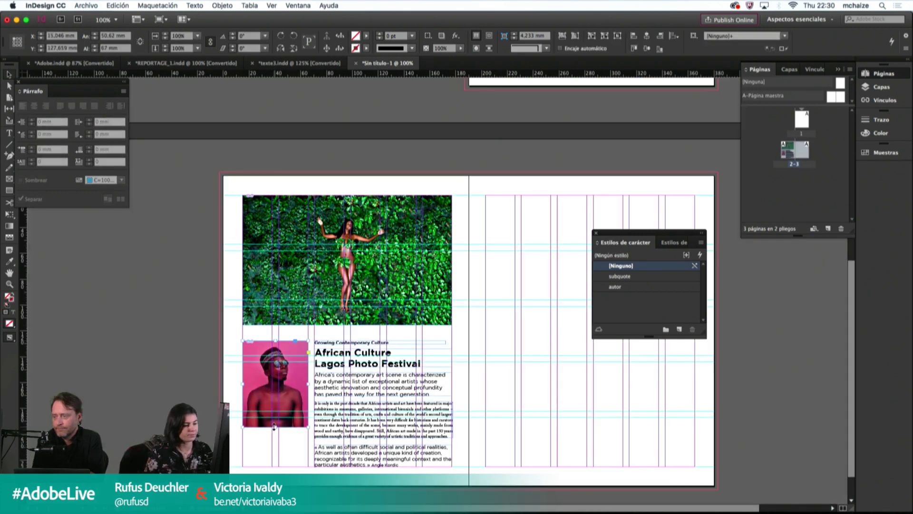
pyautogui.moveTo(274, 427); pyautogui.dragTo(282, 410)
pyautogui.press('w')
pyautogui.click(288, 436)
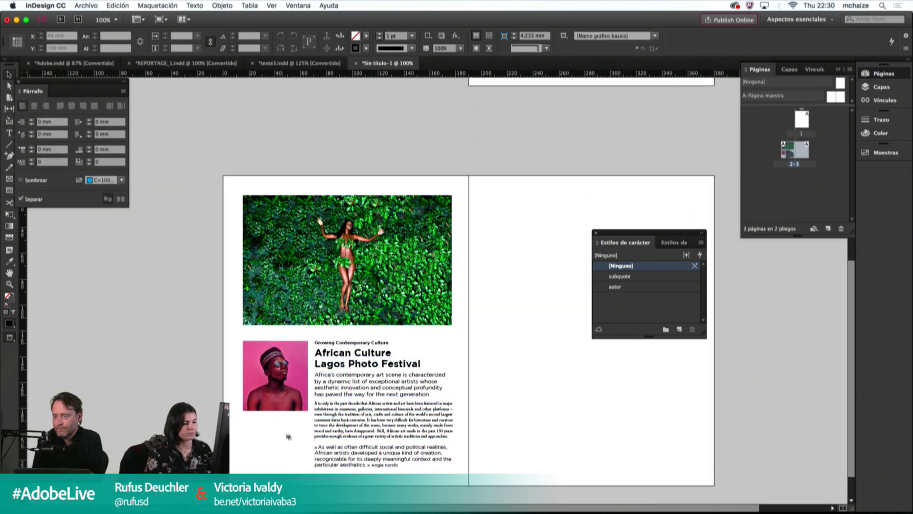
pyautogui.press('w')
pyautogui.press('w')
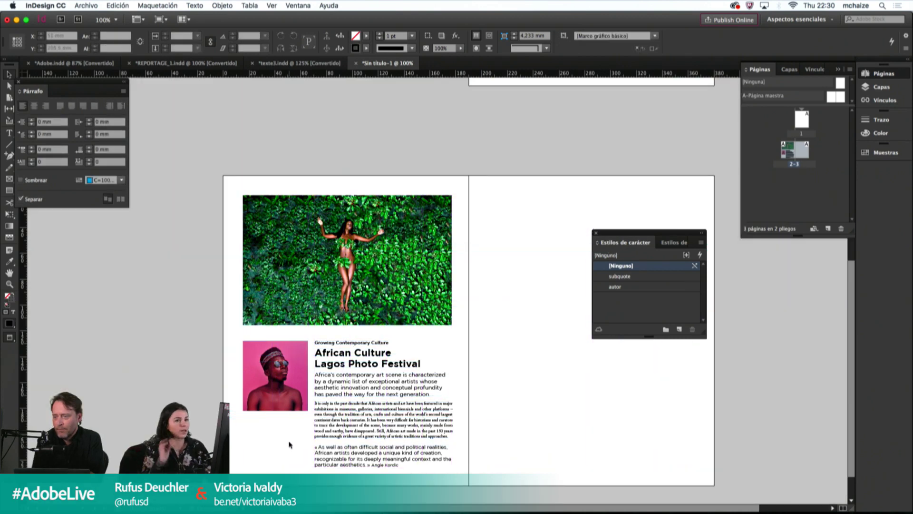
pyautogui.press('w')
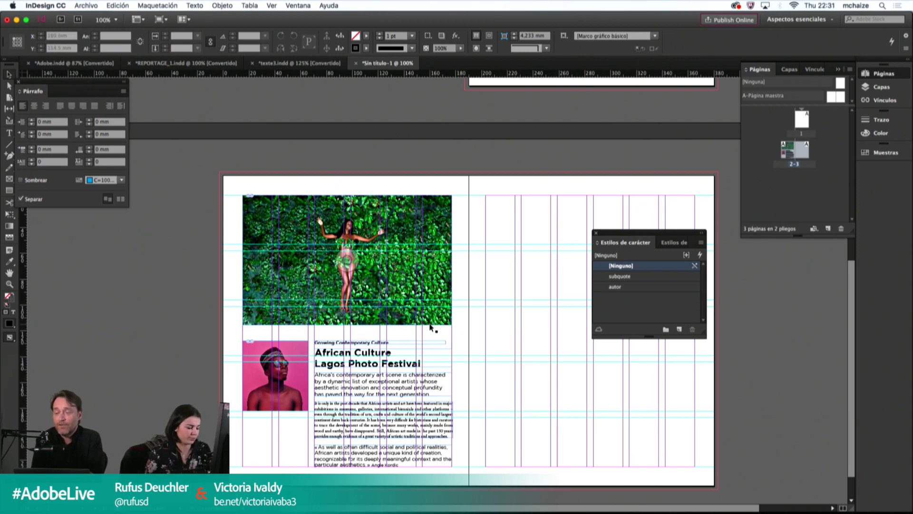
pyautogui.press('w')
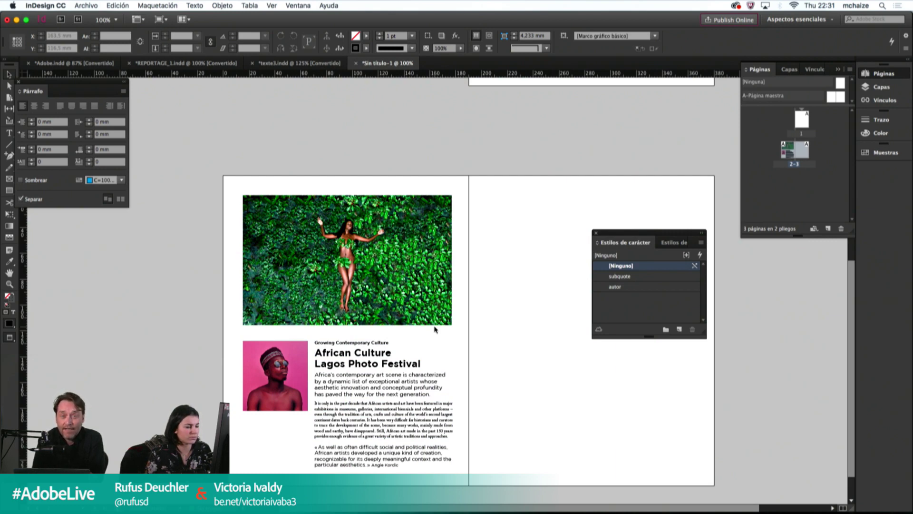
pyautogui.press('w')
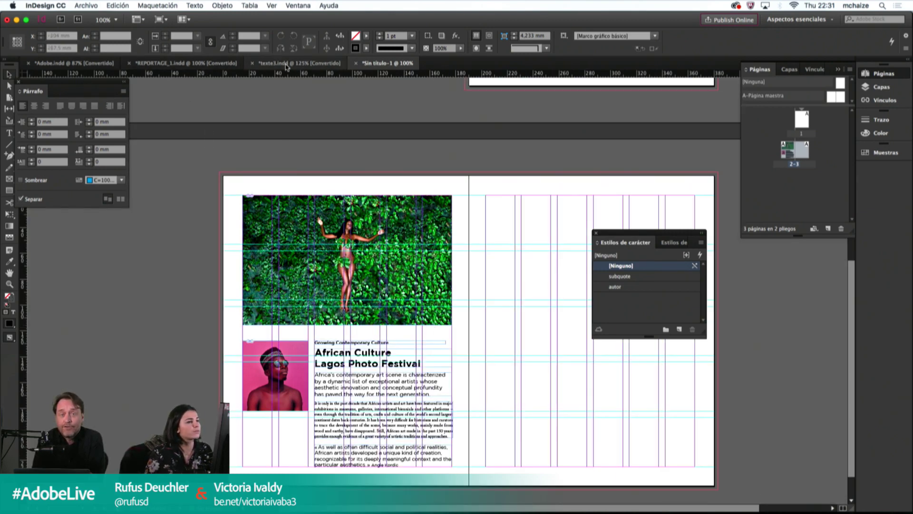
# Step: Copy the long Lagos Photo Festival text from texte3.indd and paste it into the magazine spread as a new text frame
pyautogui.click(286, 66)
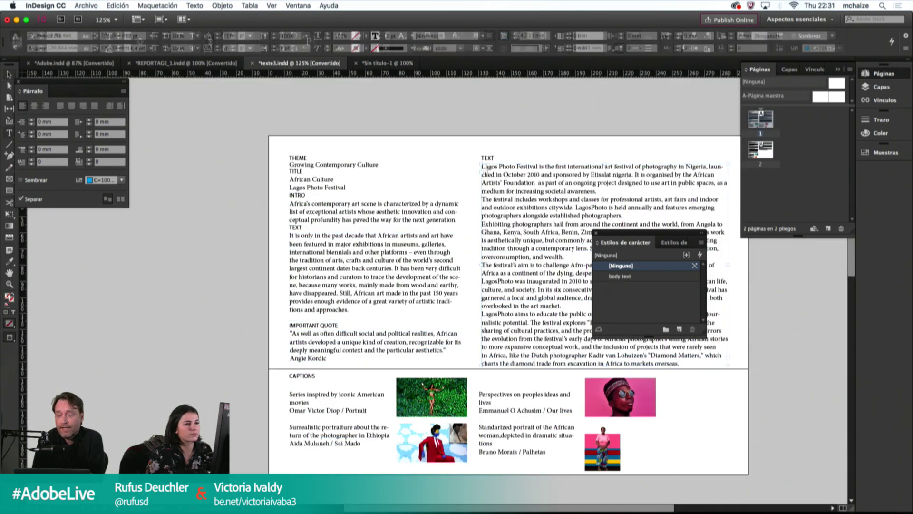
pyautogui.moveTo(482, 166); pyautogui.dragTo(696, 386)
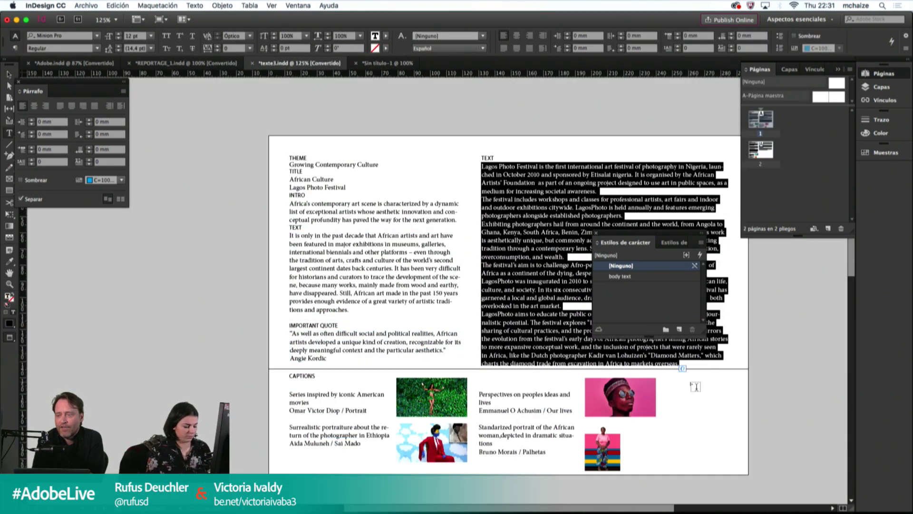
pyautogui.press('Escape')
pyautogui.click(388, 63)
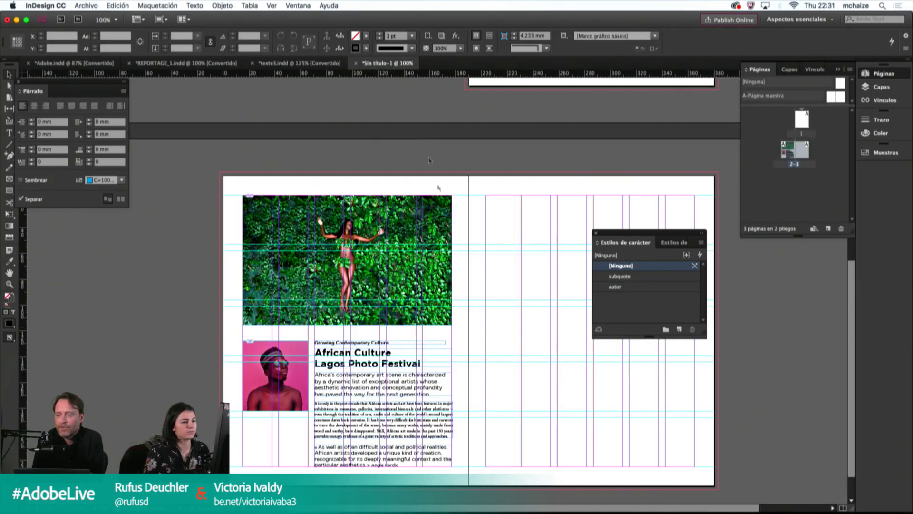
pyautogui.hotkey('ctrl', 'v')
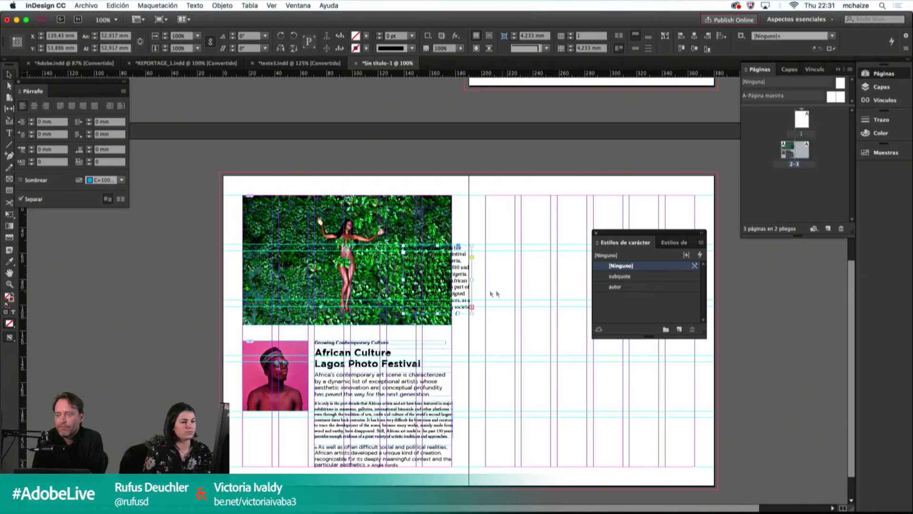
# Step: Position the pasted text frame at X 203 mm, Y 15 mm on the right page and enlarge it to about 106 by 176 mm
pyautogui.moveTo(473, 324); pyautogui.dragTo(559, 275)
pyautogui.hscroll(5, 559, 275)
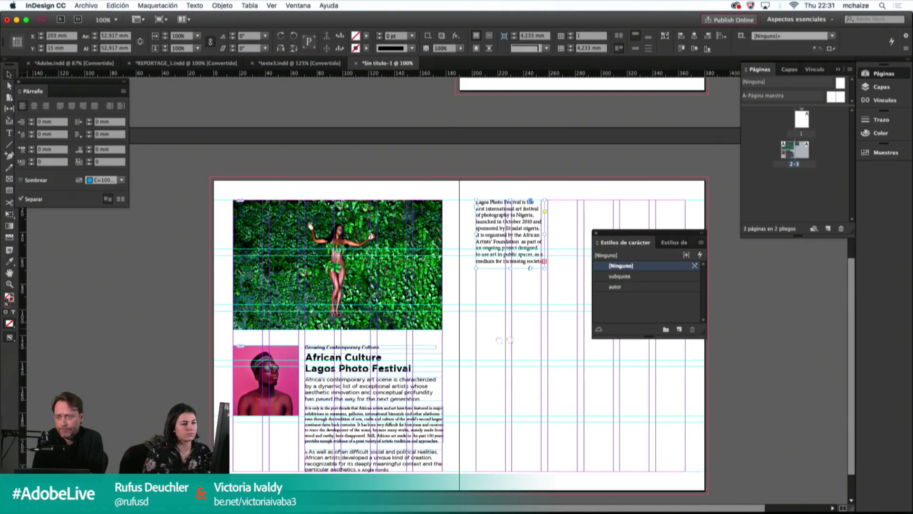
pyautogui.moveTo(444, 275); pyautogui.dragTo(508, 326)
pyautogui.doubleClick(437, 326)
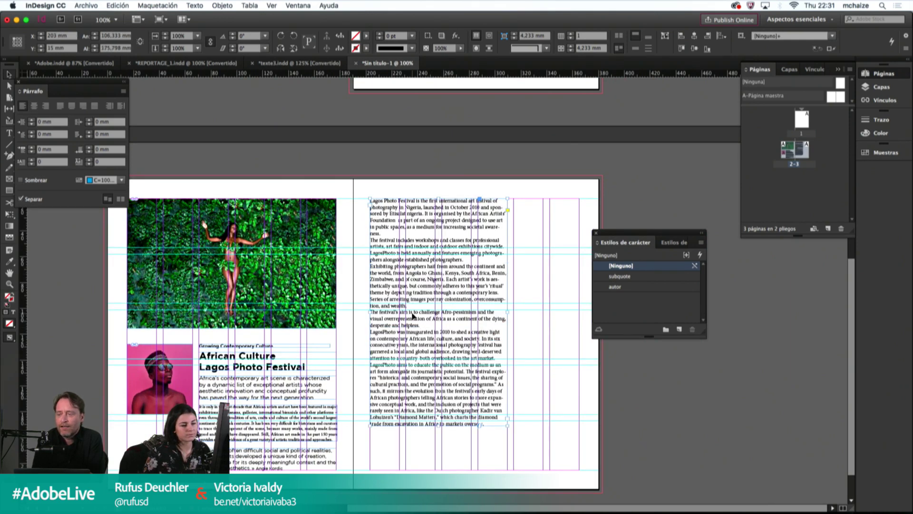
# Step: Apply the body text paragraph style to the entire festival text on the right page
pyautogui.doubleClick(480, 424)
pyautogui.moveTo(486, 425); pyautogui.dragTo(367, 167)
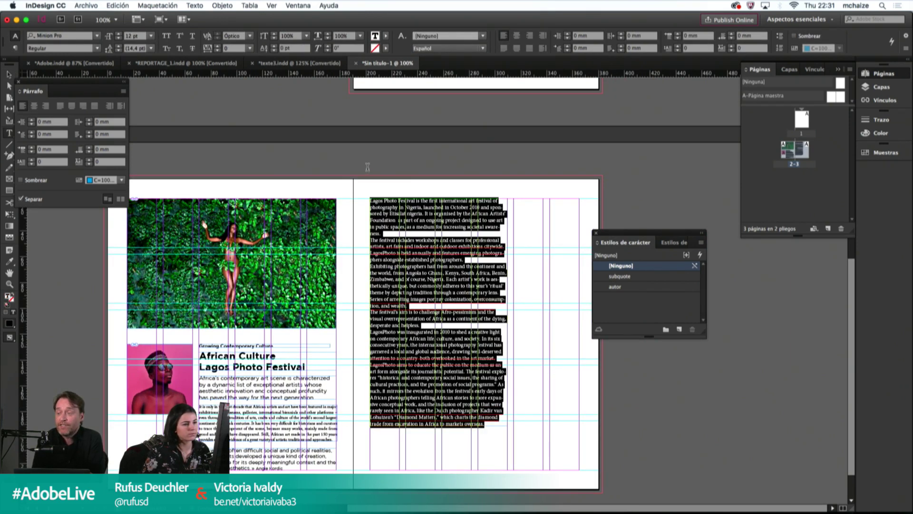
pyautogui.click(688, 241)
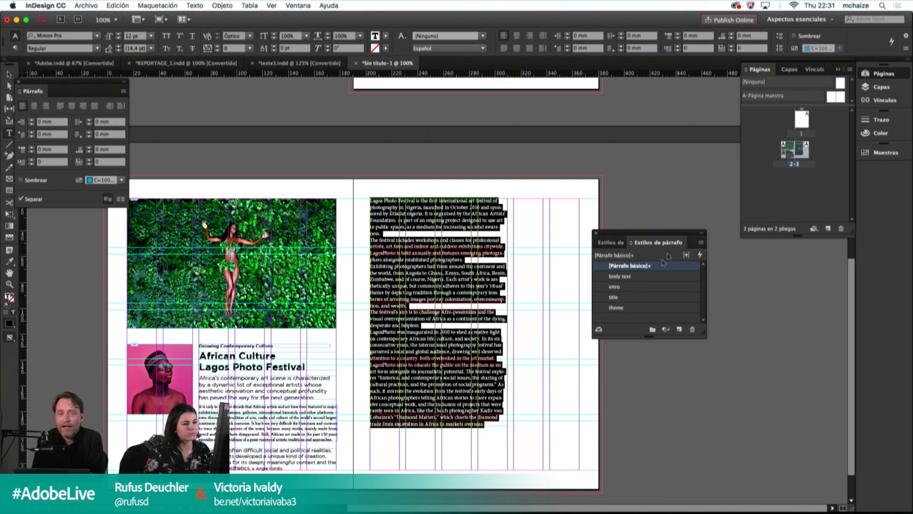
pyautogui.click(624, 276)
pyautogui.click(459, 327)
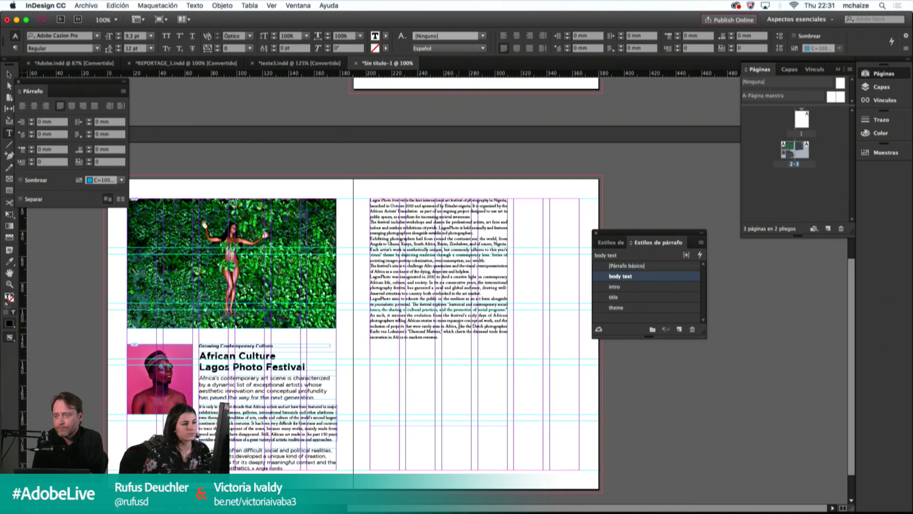
pyautogui.press('Escape')
pyautogui.scroll(-2, 455, 248)
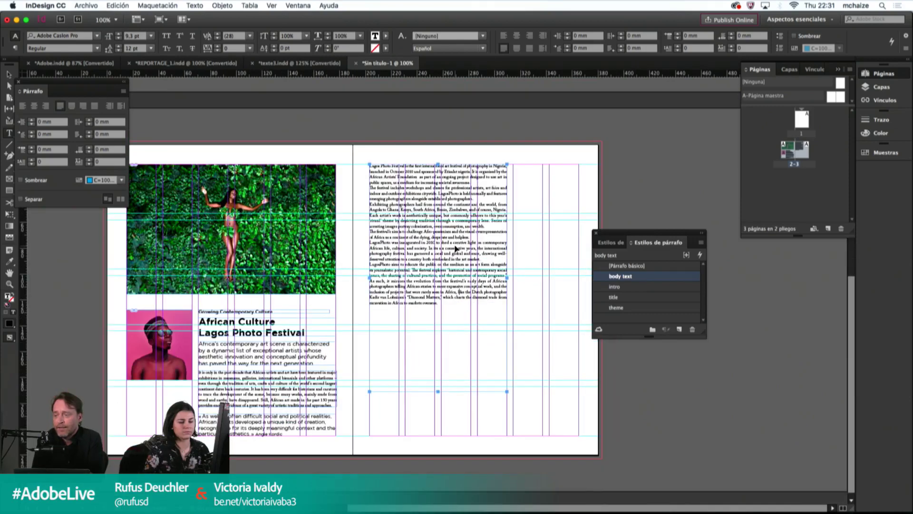
# Step: Remove the extra space after "Foundation" in the first paragraph of the festival article
pyautogui.press('super+equal')
pyautogui.scroll(-3, 456, 248)
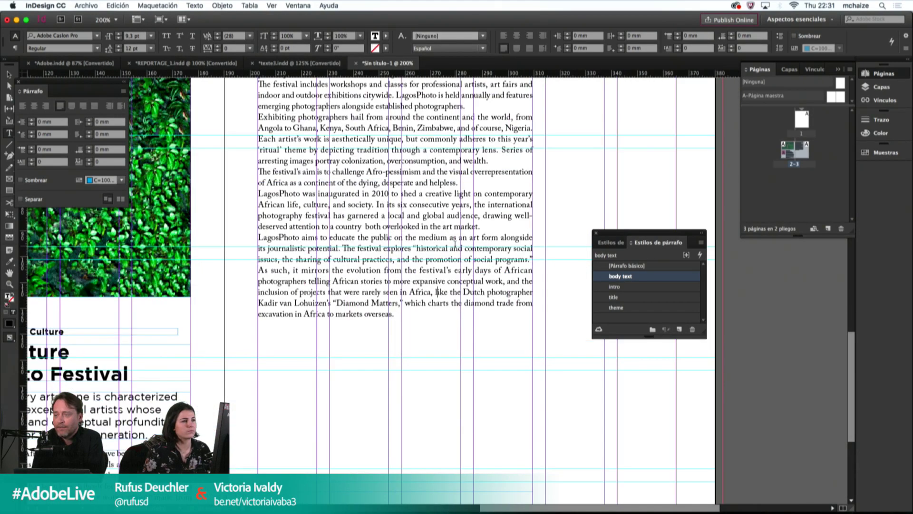
pyautogui.click(438, 292)
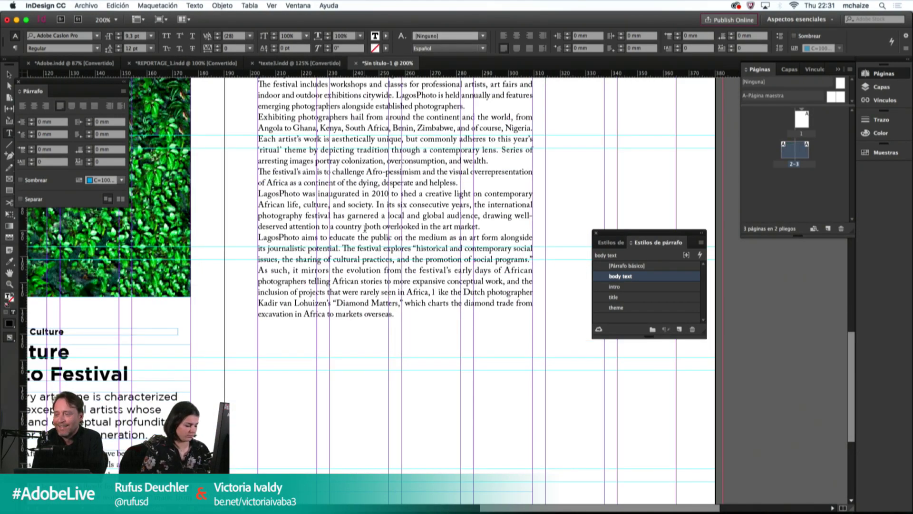
pyautogui.press('BackSpace')
pyautogui.press('Escape')
pyautogui.hscroll(-3, 211, 339)
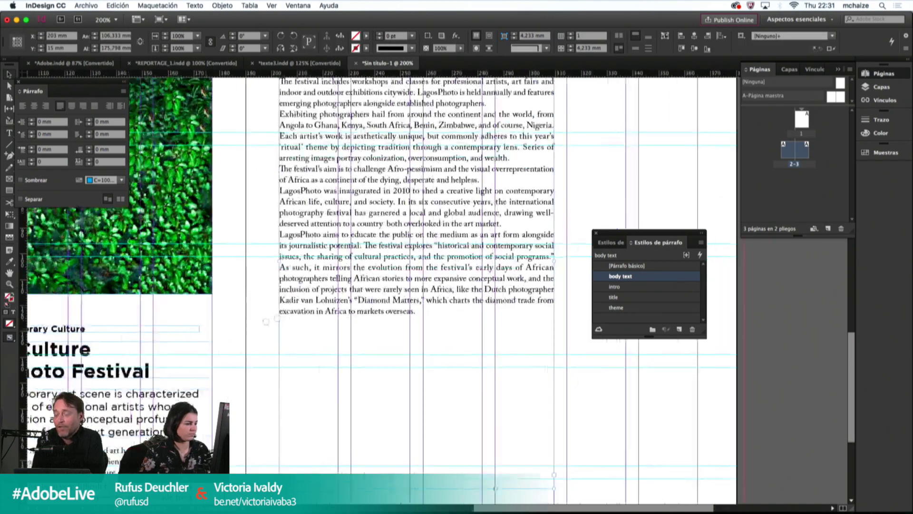
pyautogui.moveTo(266, 320); pyautogui.dragTo(232, 418)
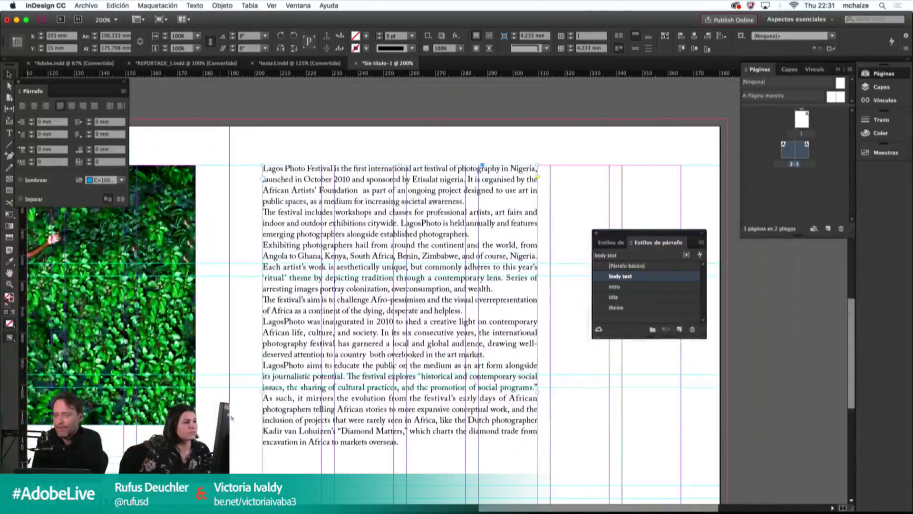
pyautogui.doubleClick(359, 187)
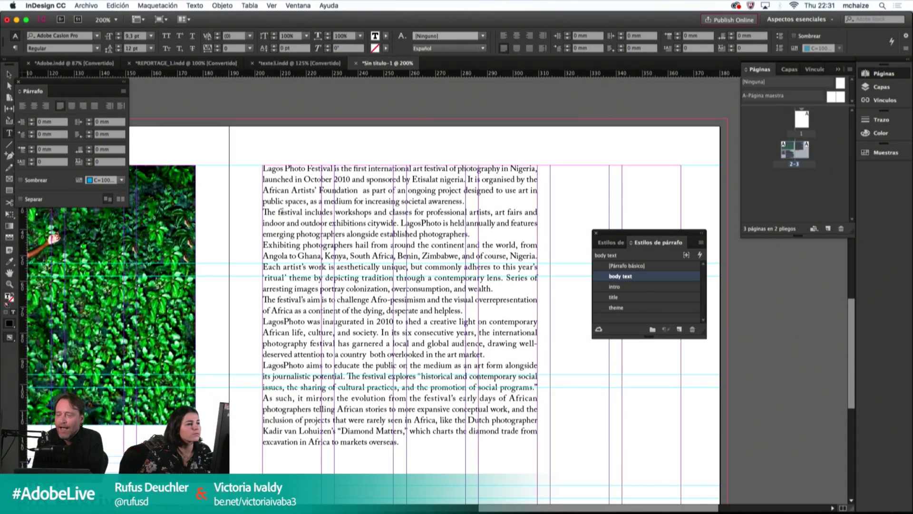
pyautogui.click(362, 190)
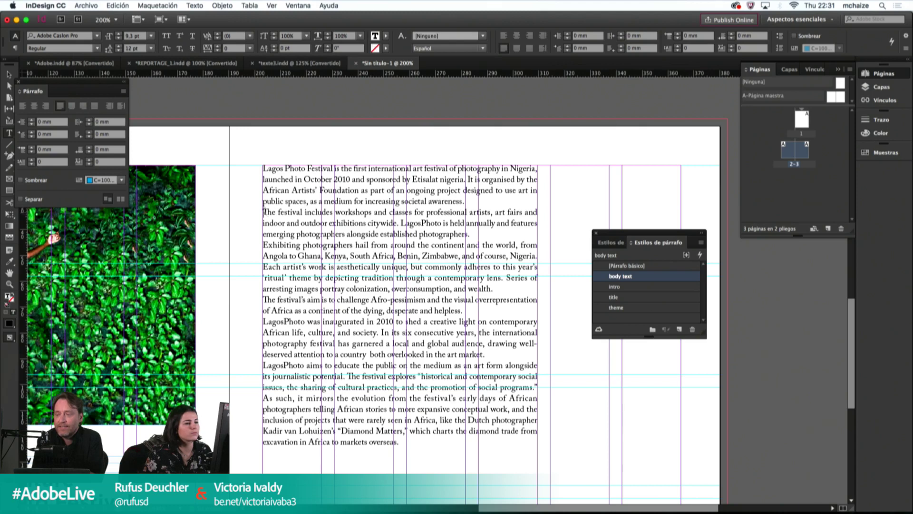
# Step: Set the space before to 2 mm on the second, third and fourth paragraphs of the festival article
pyautogui.click(46, 149)
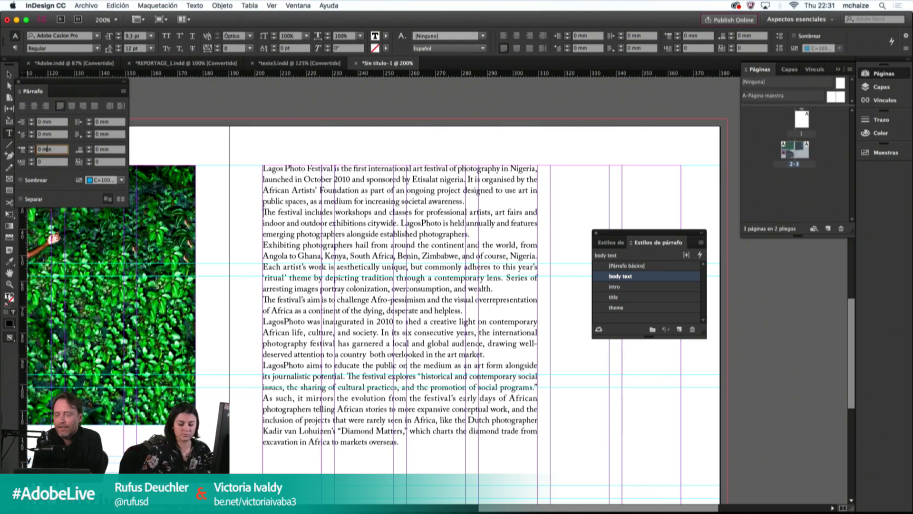
pyautogui.press('Up')
pyautogui.press('Up')
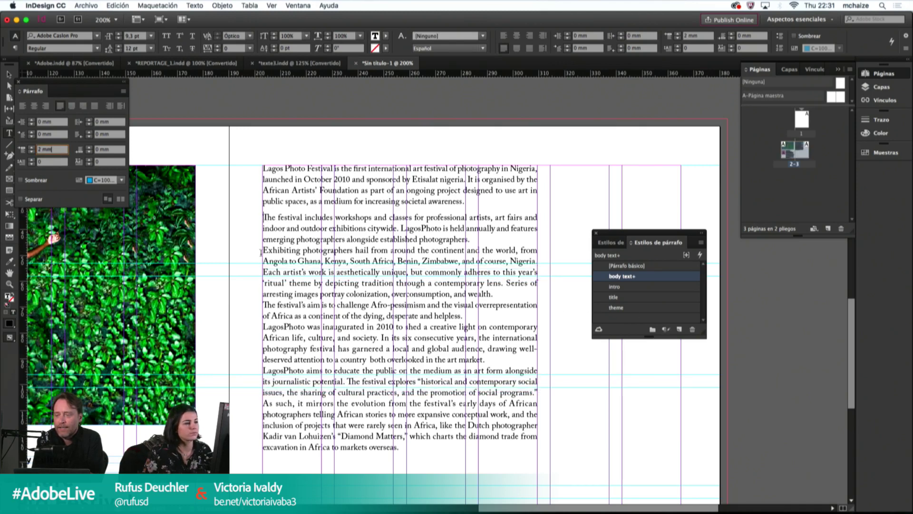
pyautogui.press('Return')
pyautogui.click(44, 150)
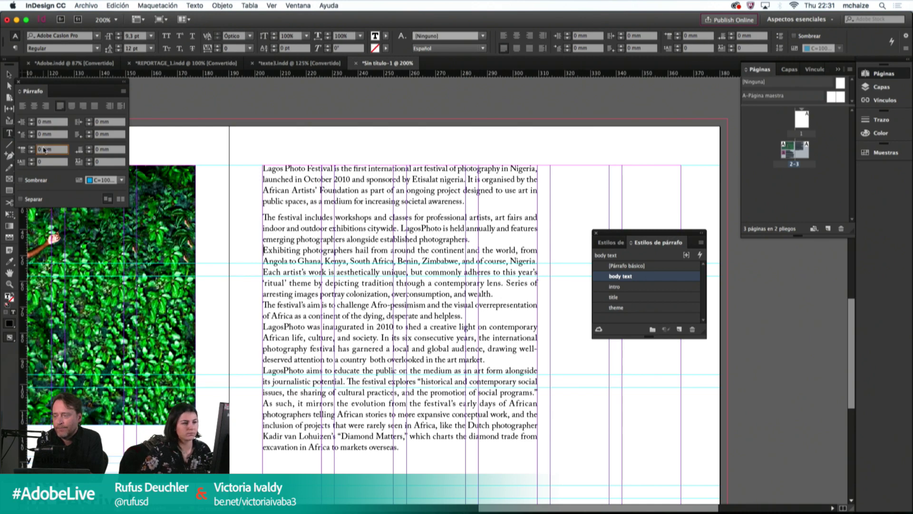
pyautogui.press('Up')
pyautogui.press('Up')
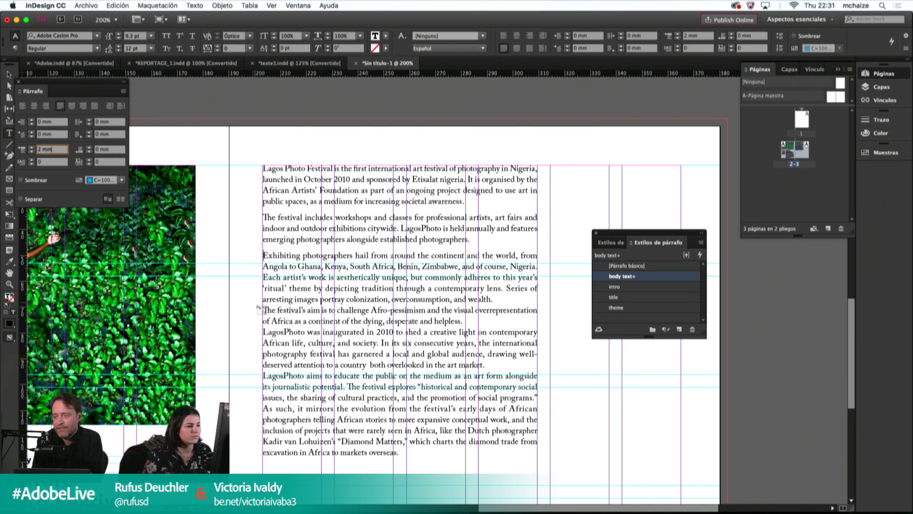
pyautogui.click(266, 310)
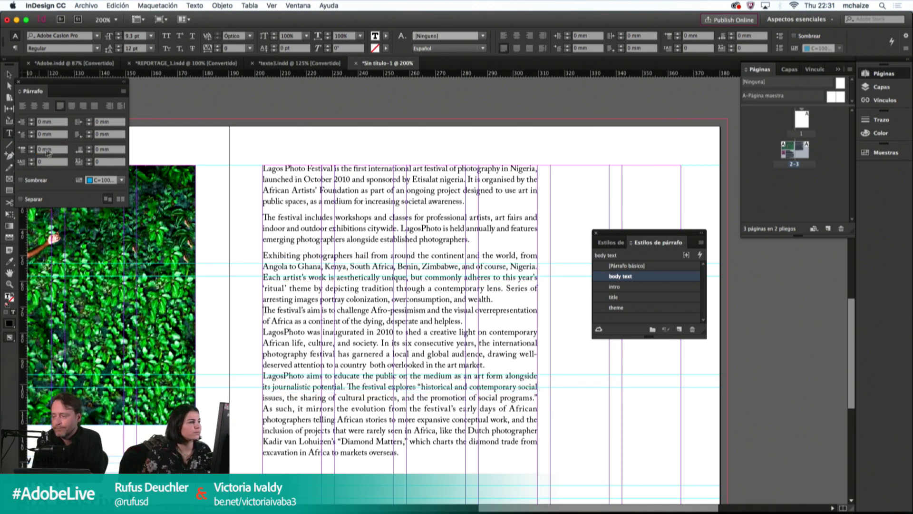
pyautogui.press('Up')
pyautogui.press('Up')
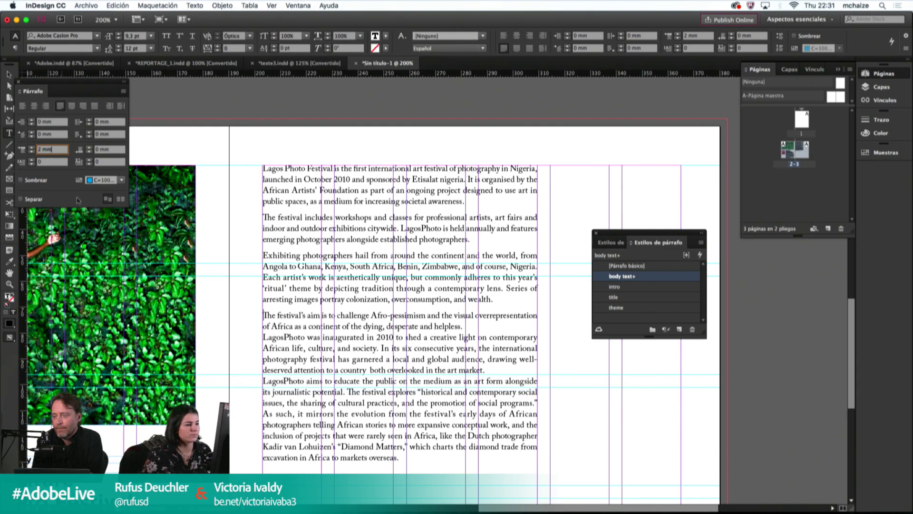
# Step: Try a 2 mm space before on the paragraph beginning "LagosPhoto was inaugurated" and reset it to 0 mm
pyautogui.press('Down')
pyautogui.press('Down')
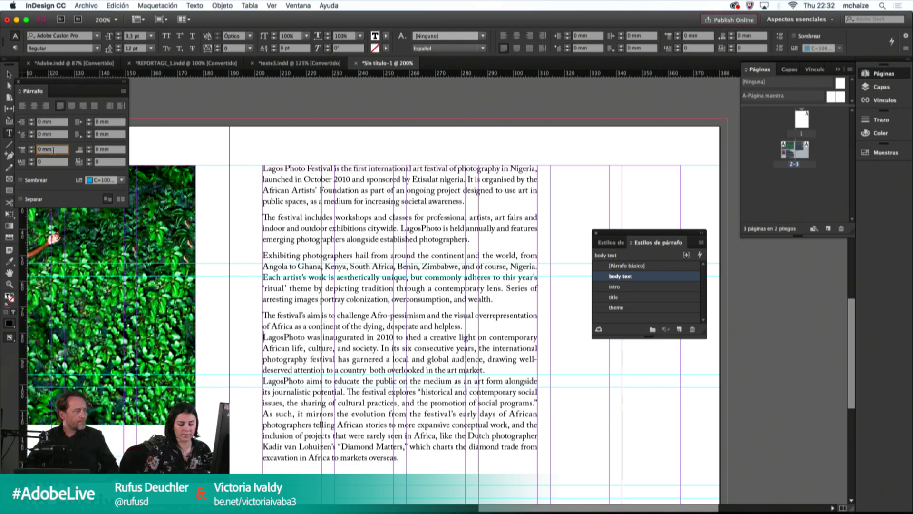
pyautogui.press('Up')
pyautogui.press('Up')
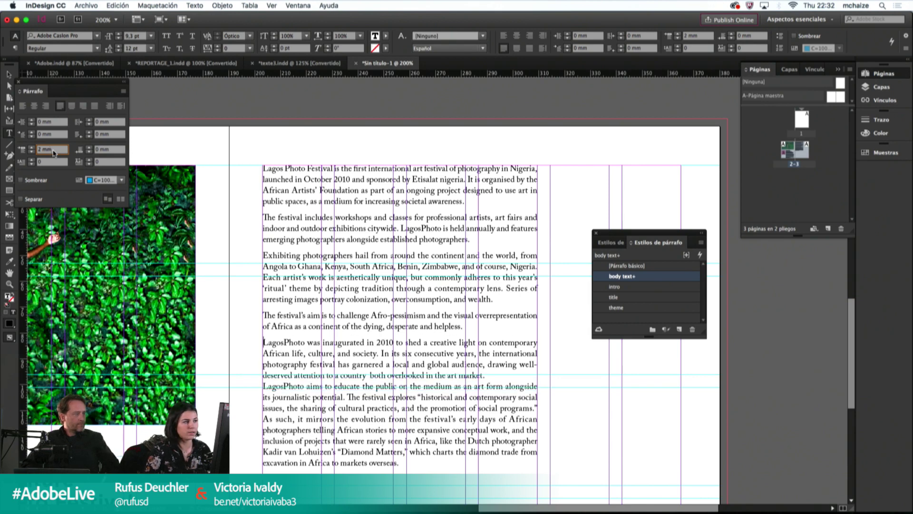
pyautogui.press('Down')
pyautogui.press('Down')
pyautogui.press('Return')
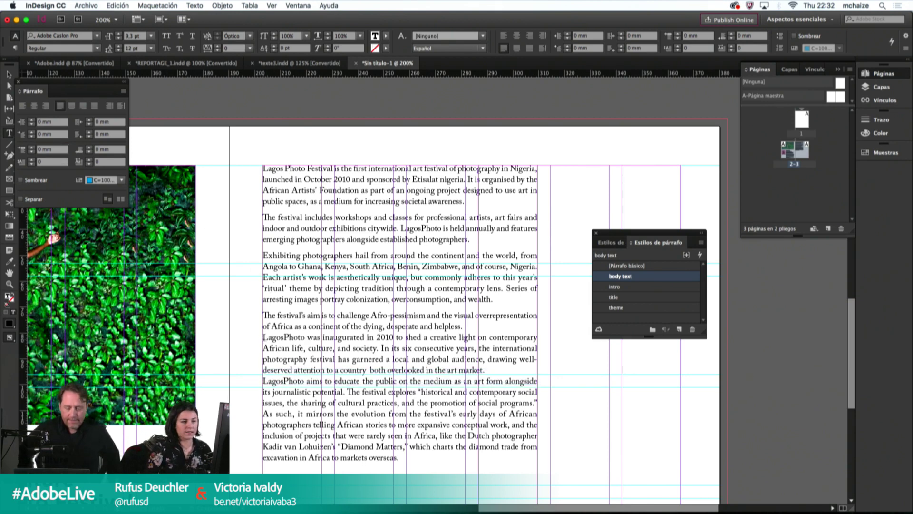
pyautogui.press('Return')
pyautogui.press('BackSpace')
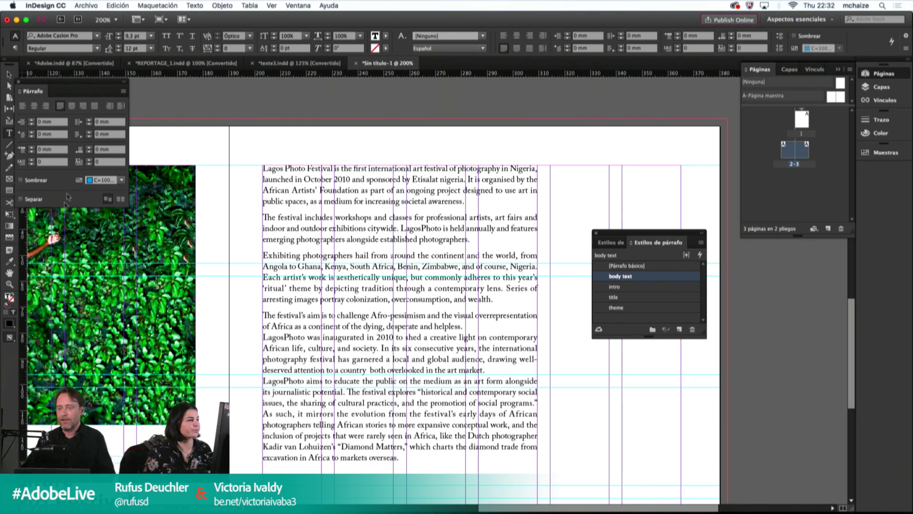
# Step: Set the space before to 2 mm on the last two paragraphs of the festival article
pyautogui.click(56, 151)
pyautogui.press('Up')
pyautogui.press('Up')
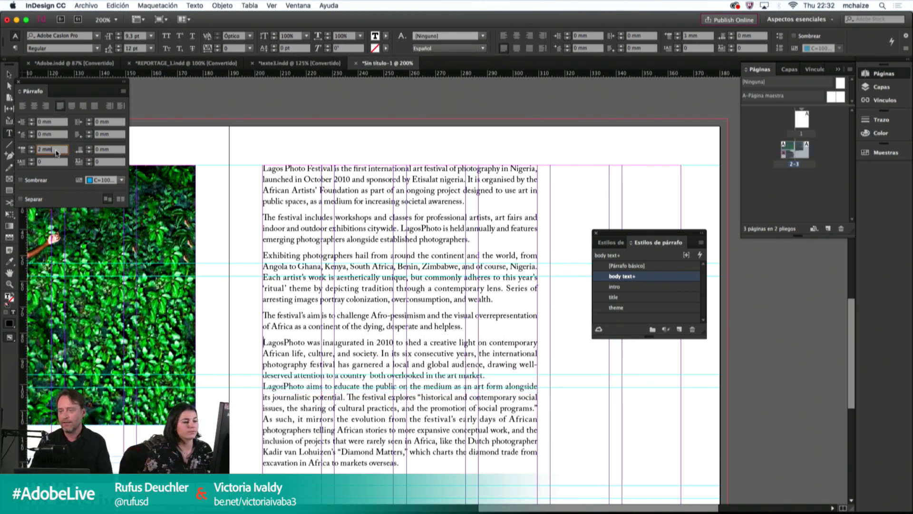
pyautogui.click(261, 386)
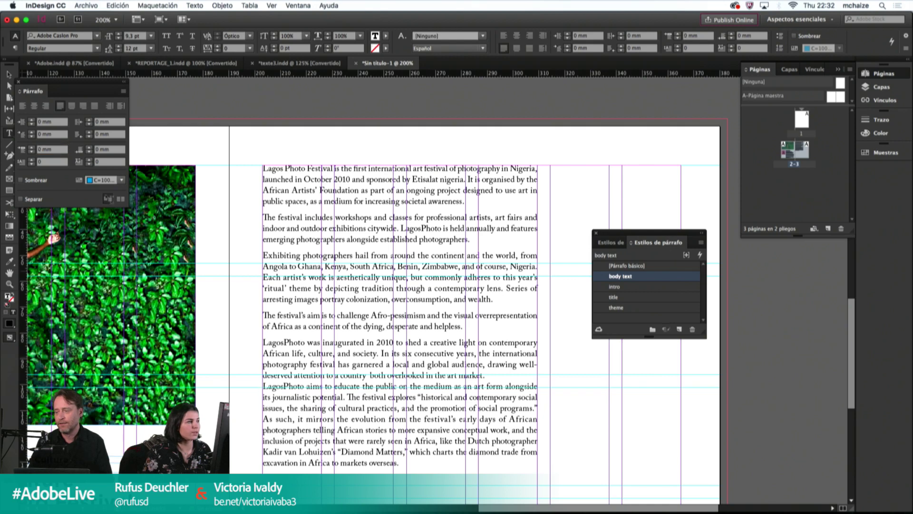
pyautogui.press('Up')
pyautogui.press('Up')
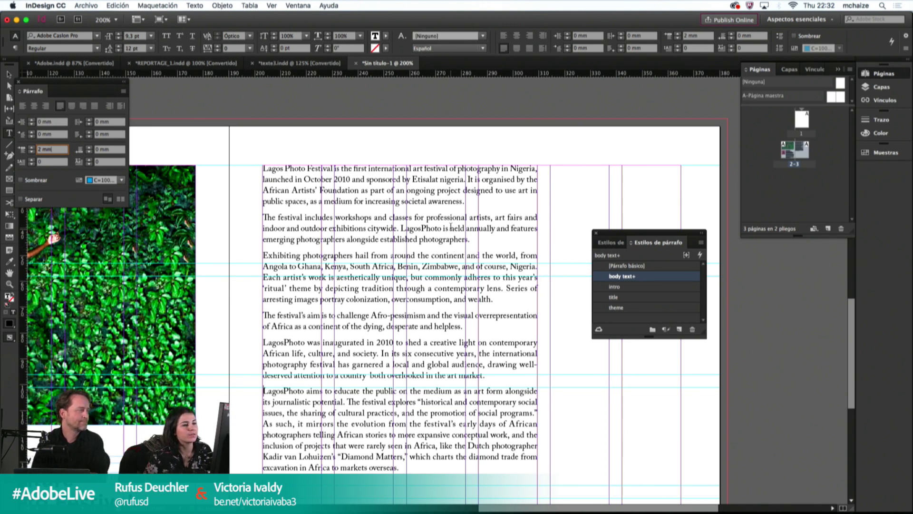
# Step: Lower the upper edge of the festival text frame to Y 58 mm and check the spread without guides
pyautogui.click(504, 190)
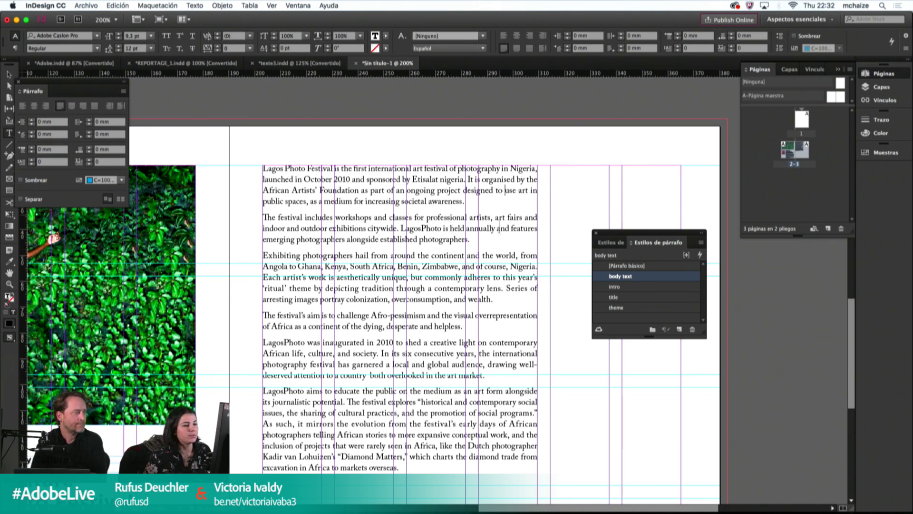
pyautogui.press('Escape')
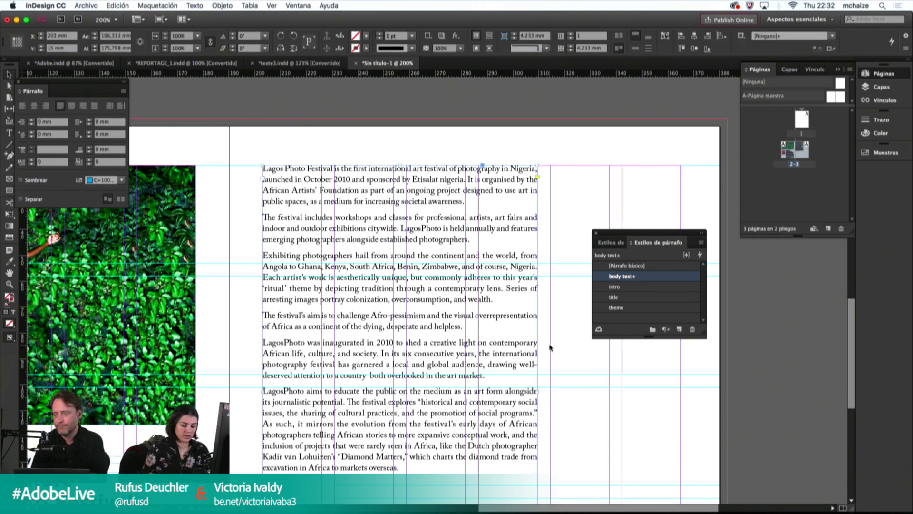
pyautogui.press('super+minus')
pyautogui.press('super+minus')
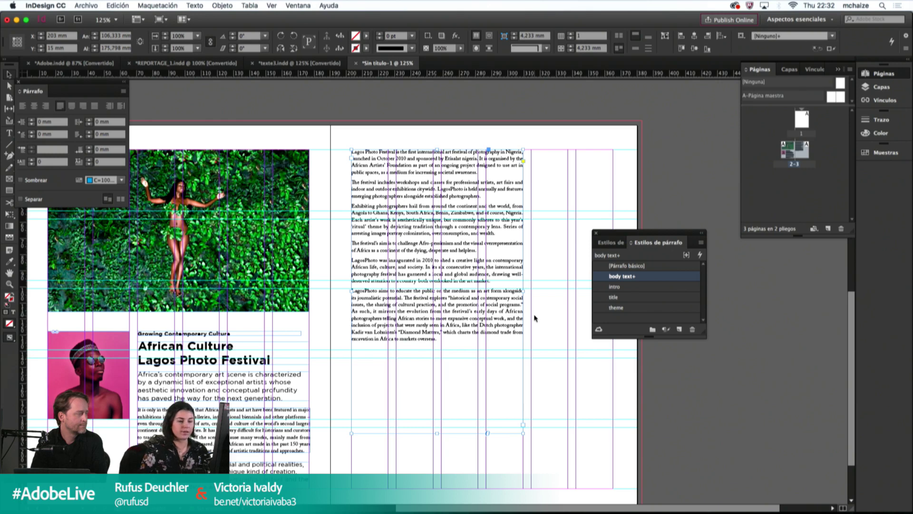
pyautogui.press('super+minus')
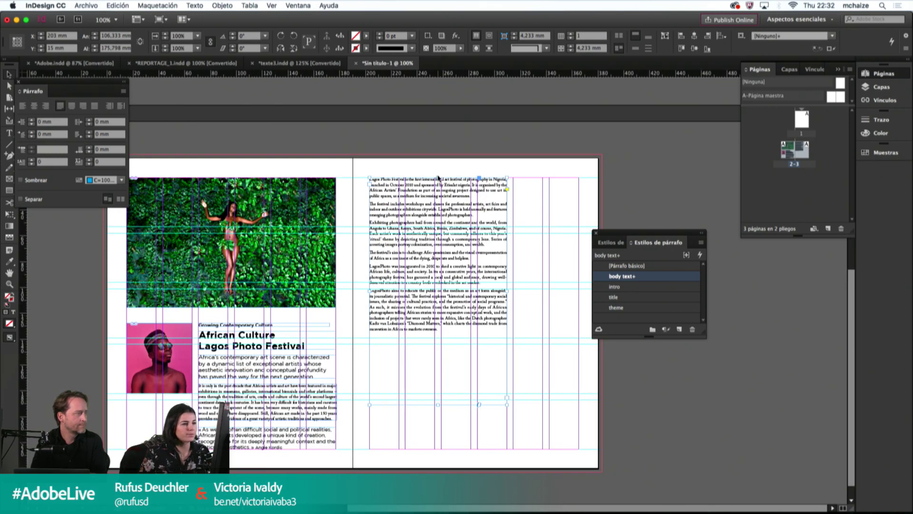
pyautogui.moveTo(438, 177); pyautogui.dragTo(438, 234)
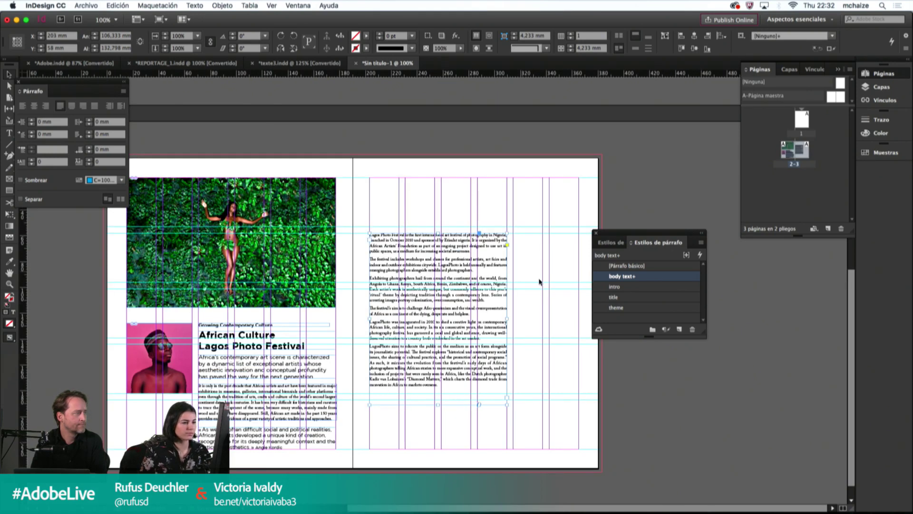
pyautogui.click(536, 269)
pyautogui.press('w')
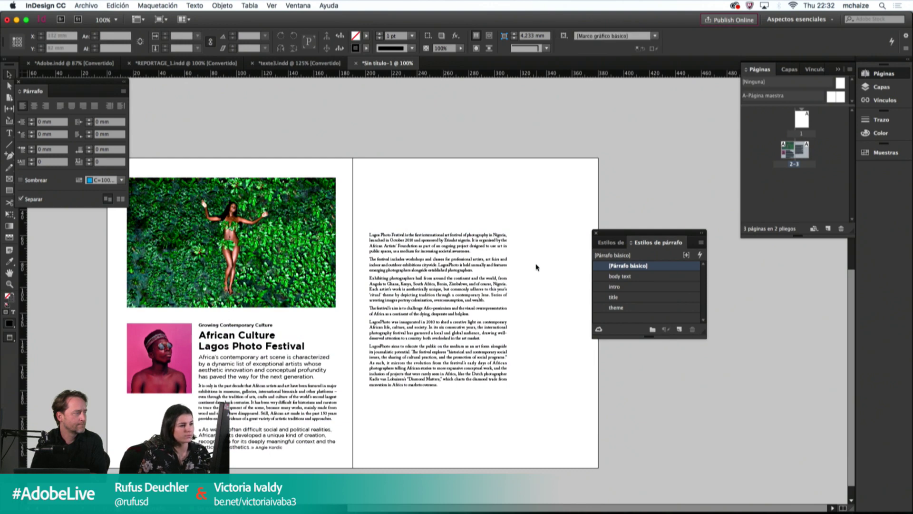
pyautogui.press('w')
# Step: Try a 2 mm space before on the opening paragraph of the festival article
pyautogui.click(391, 247)
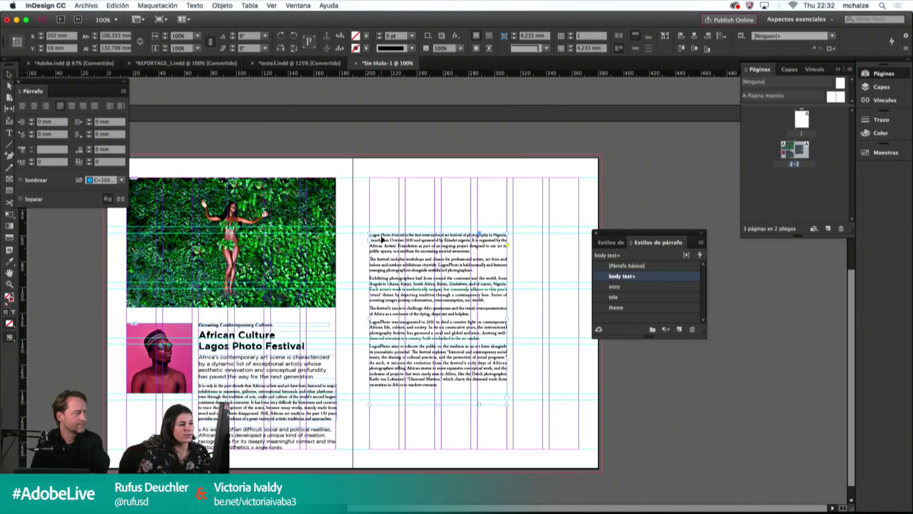
pyautogui.doubleClick(371, 233)
pyautogui.click(697, 35)
pyautogui.write('2')
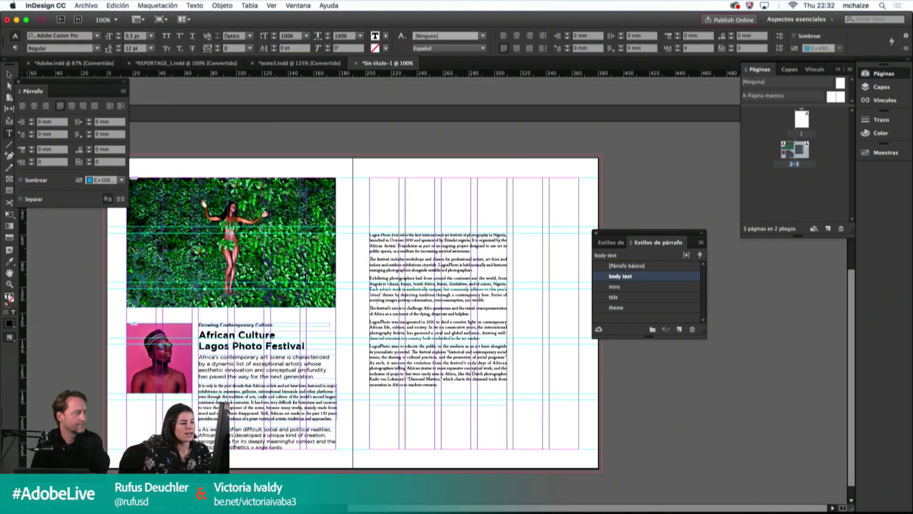
pyautogui.press('Return')
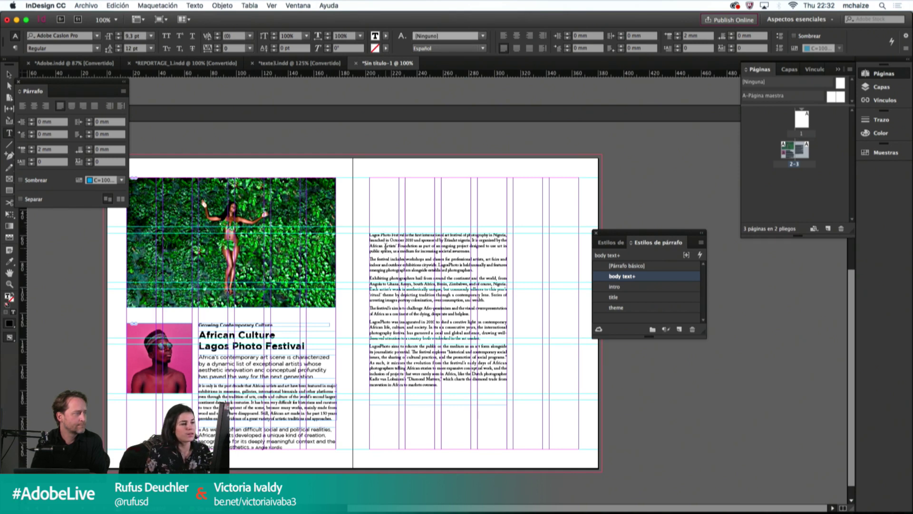
# Step: Turn the festival article's first letter into a drop cap three lines tall and one character wide
pyautogui.moveTo(373, 234); pyautogui.dragTo(369, 234)
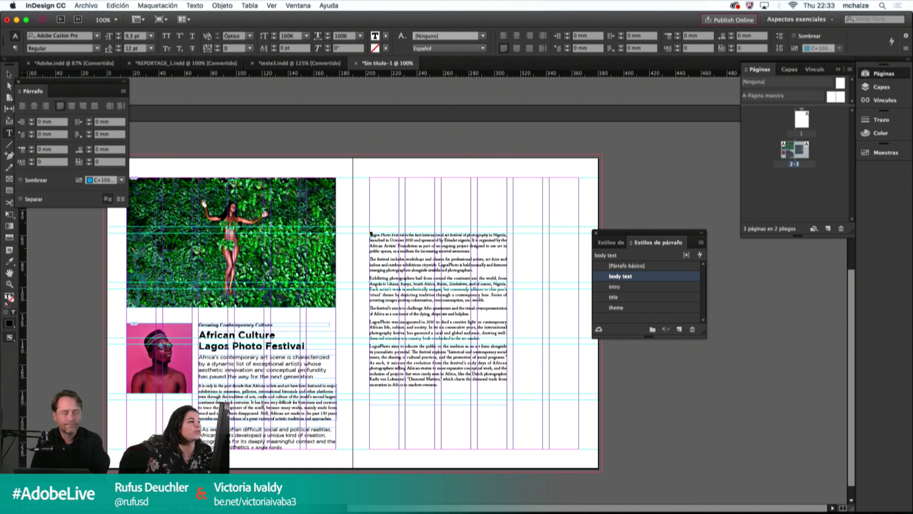
pyautogui.click(48, 152)
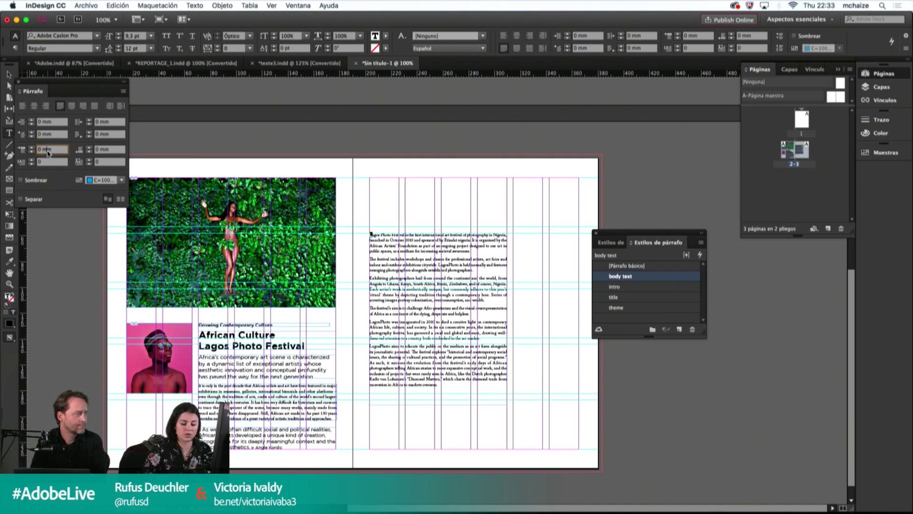
pyautogui.click(45, 163)
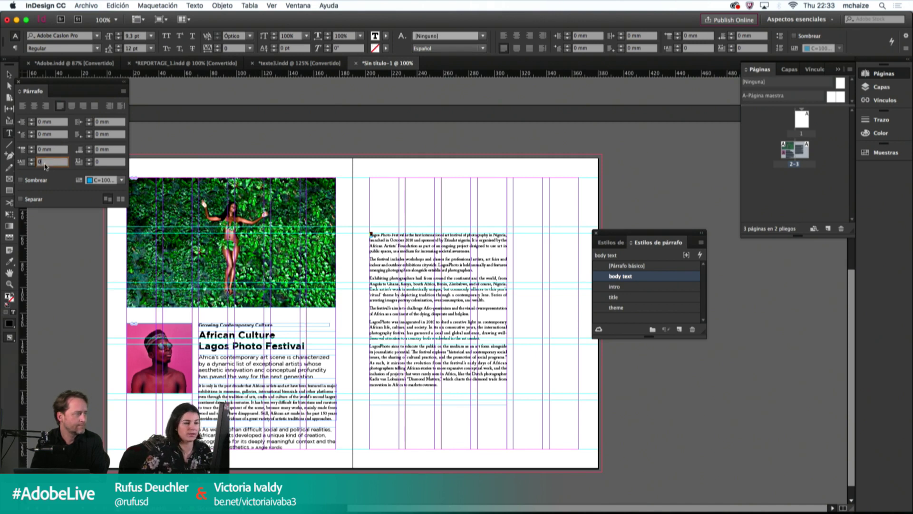
pyautogui.write('2')
pyautogui.press('Return')
pyautogui.write('3')
pyautogui.press('Return')
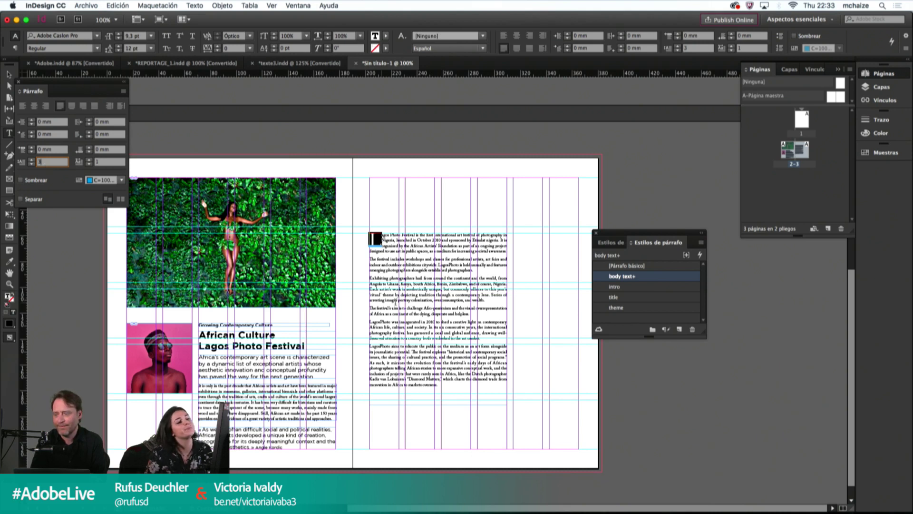
pyautogui.write('1')
pyautogui.press('Return')
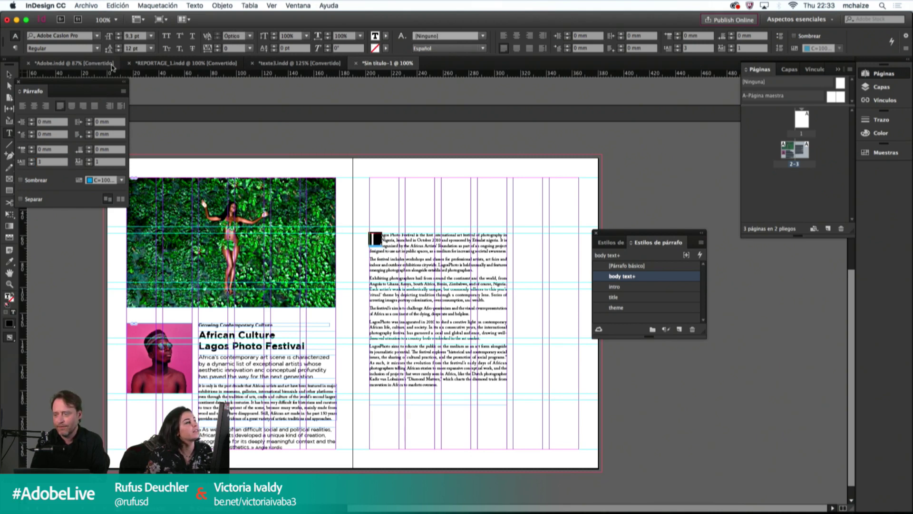
# Step: Change the font of the festival article's drop cap to CaslonGraphiqueEF
pyautogui.click(61, 36)
pyautogui.write('cas')
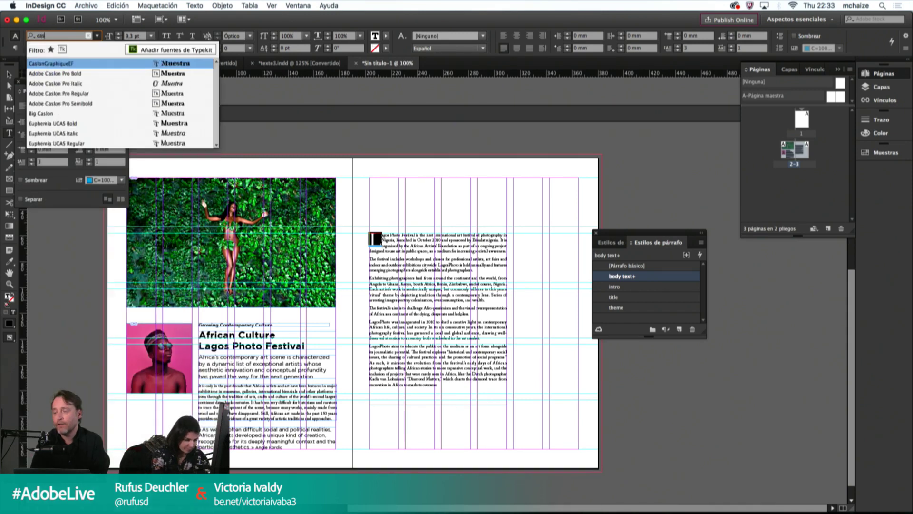
pyautogui.write('lon')
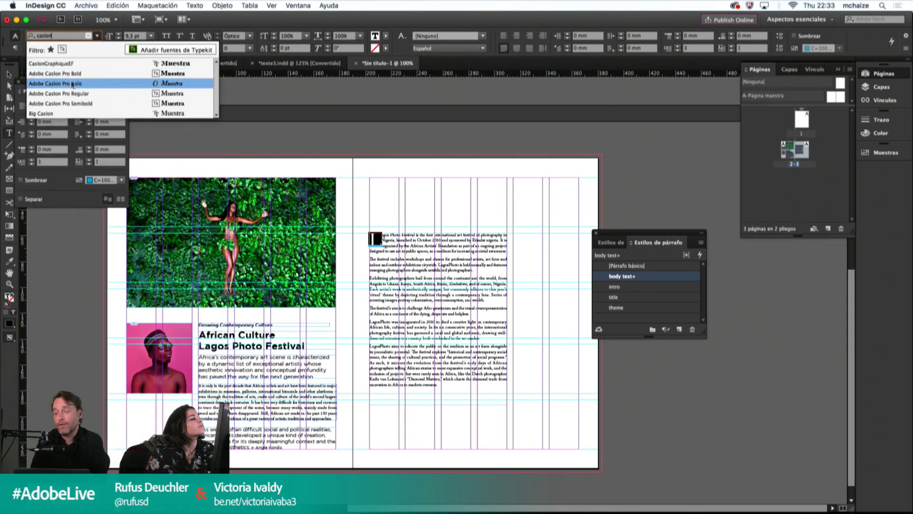
pyautogui.click(67, 65)
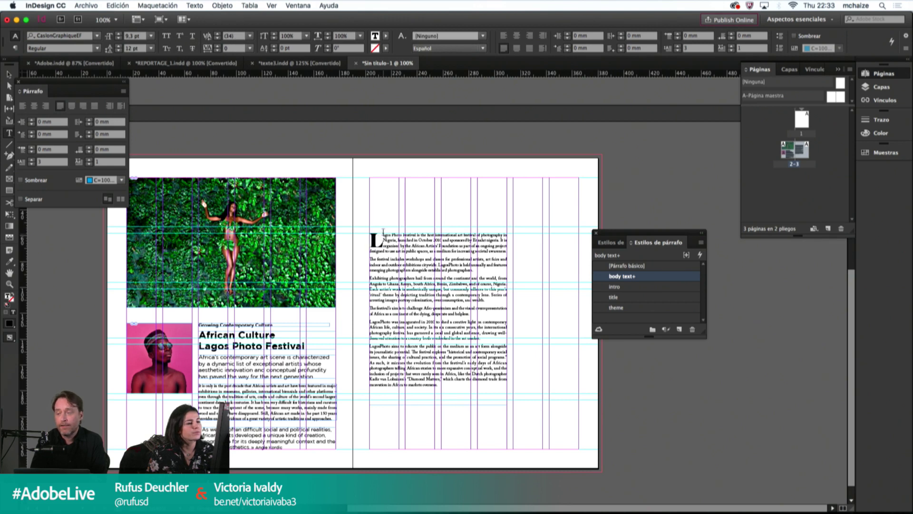
# Step: Set the kerning between the drop cap L and the following text to 100
pyautogui.click(235, 37)
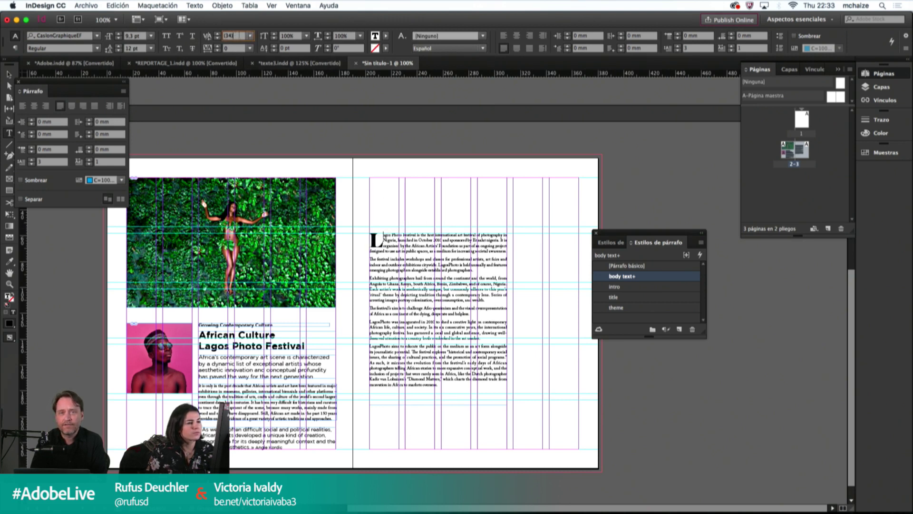
pyautogui.press('Escape')
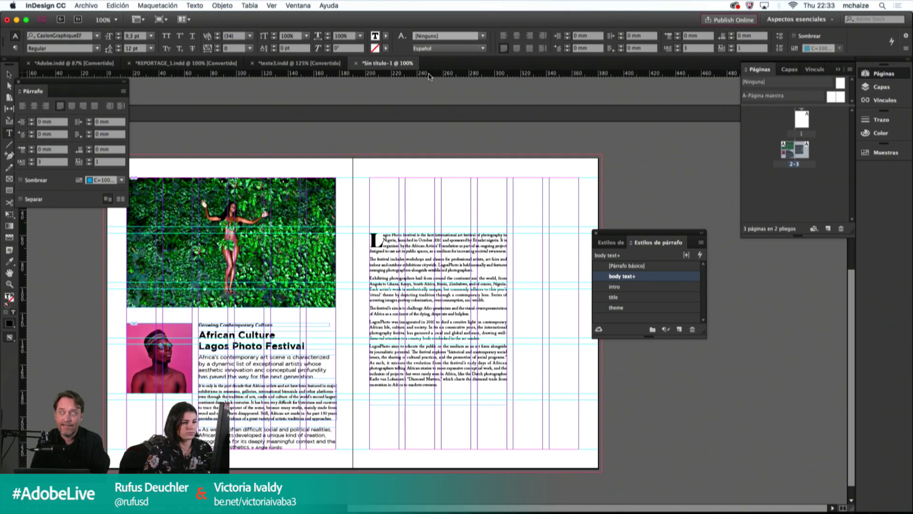
pyautogui.press('super+4')
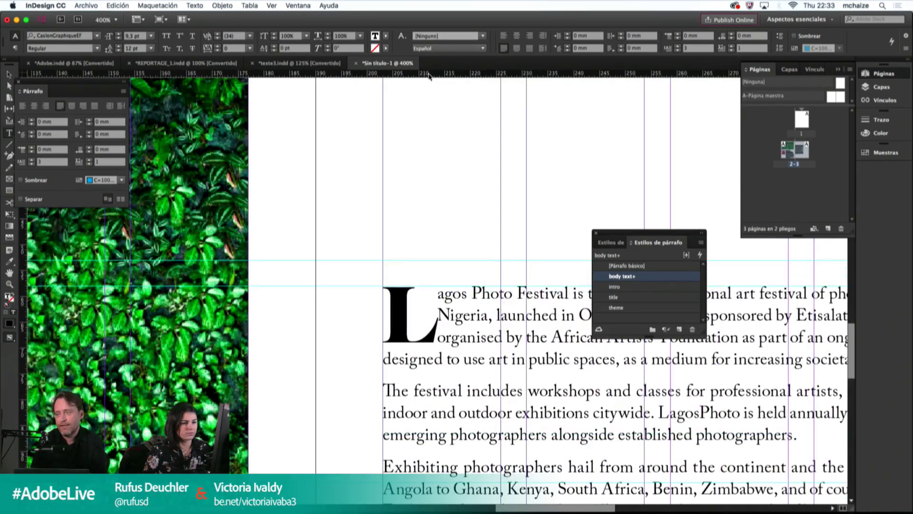
pyautogui.click(246, 38)
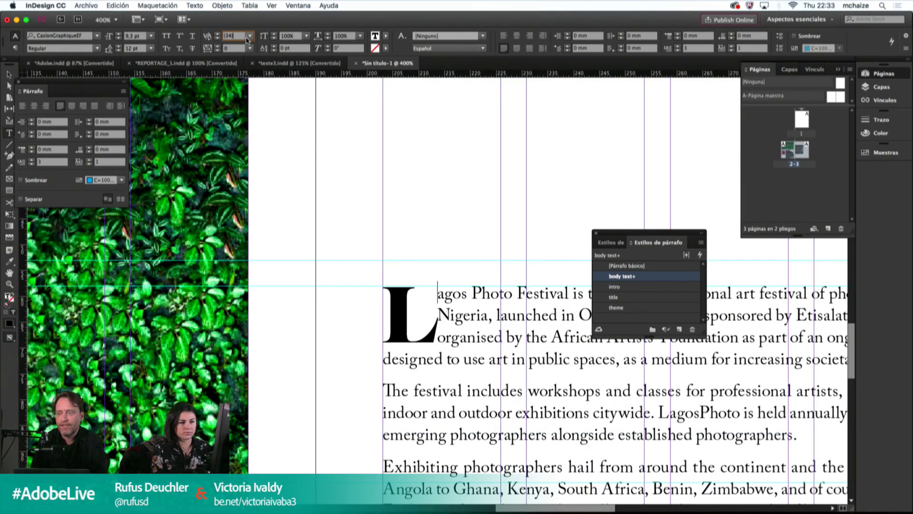
pyautogui.press('Up')
pyautogui.press('Up')
pyautogui.press('Up')
pyautogui.press('Up')
pyautogui.press('Up')
pyautogui.press('Up')
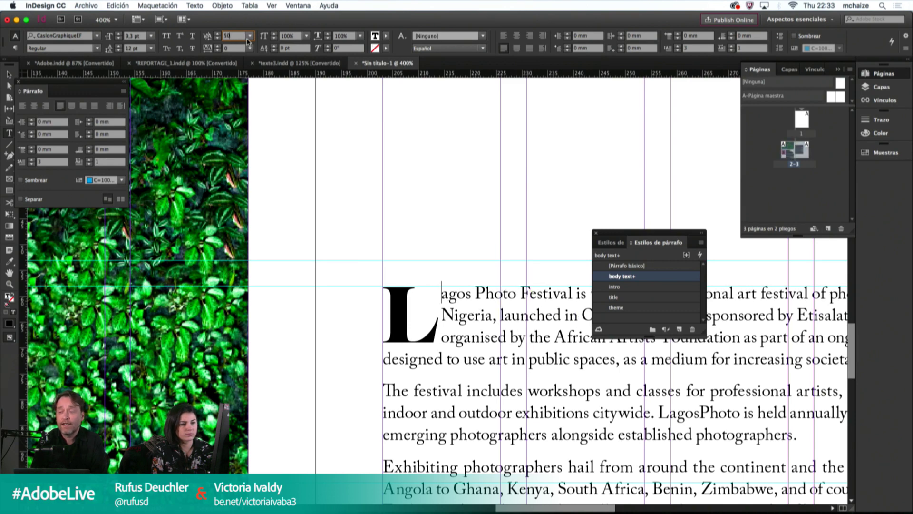
pyautogui.press('Up')
pyautogui.press('Up')
pyautogui.press('Up')
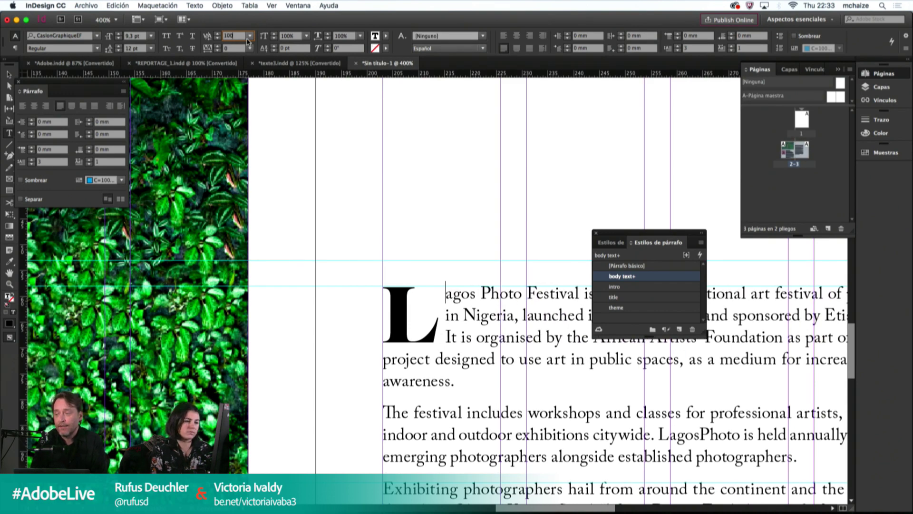
pyautogui.press('Return')
# Step: Compare the drop cap's spacing without and with the new kerning by undoing and redoing it
pyautogui.press('super+minus')
pyautogui.press('super+minus')
pyautogui.press('super+minus')
pyautogui.press('super+minus')
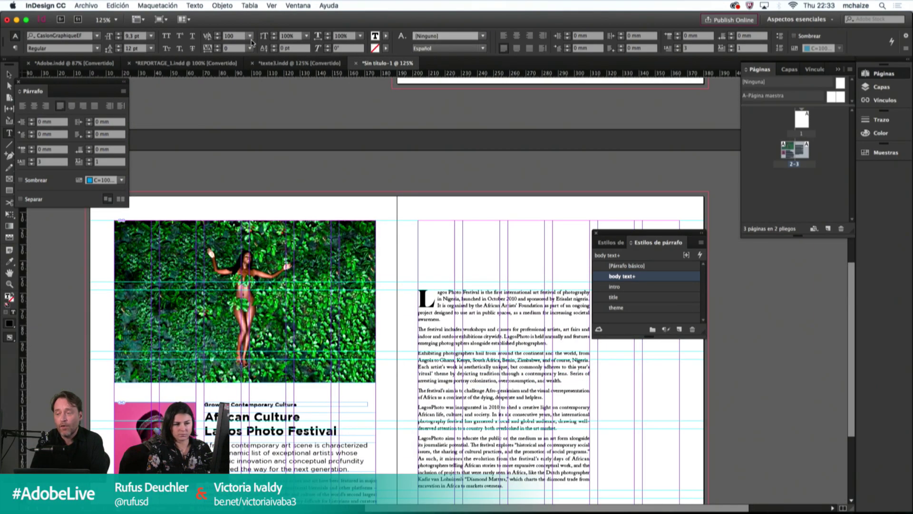
pyautogui.press('super+equal')
pyautogui.press('super+equal')
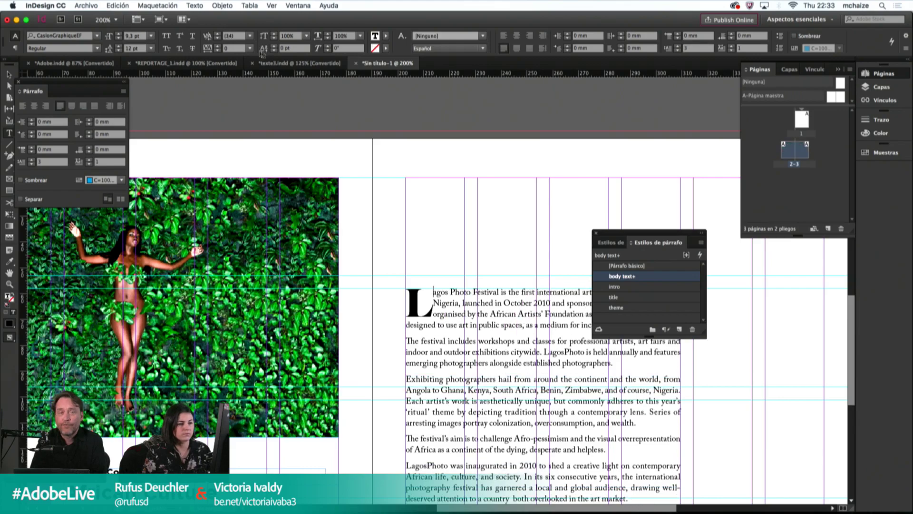
pyautogui.press('super+shift+z')
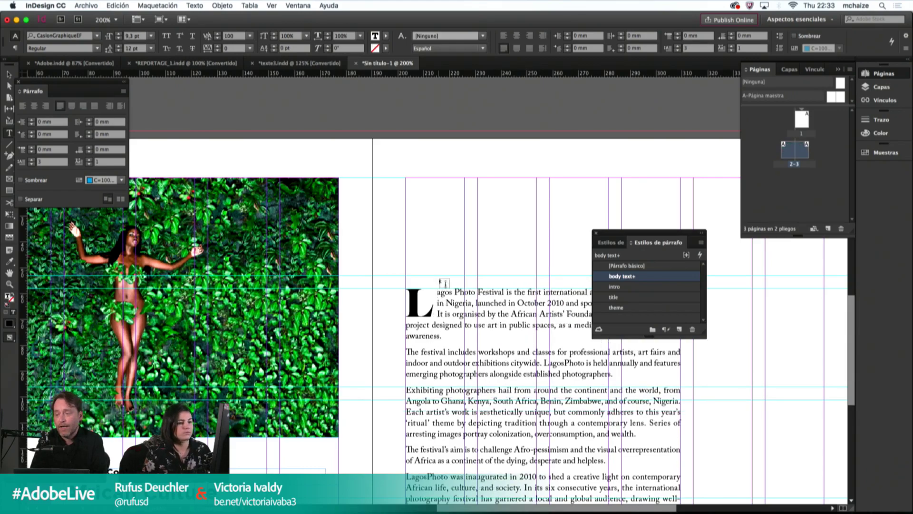
# Step: Reduce the kerning between the drop cap L and "agos" to 90
pyautogui.press('Escape')
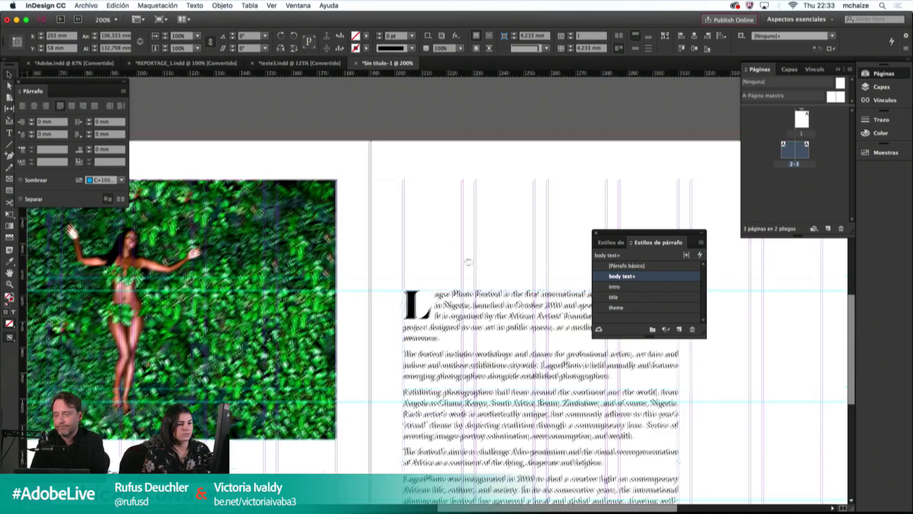
pyautogui.hscroll(5, 453, 262)
pyautogui.scroll(-3, 453, 261)
pyautogui.doubleClick(295, 215)
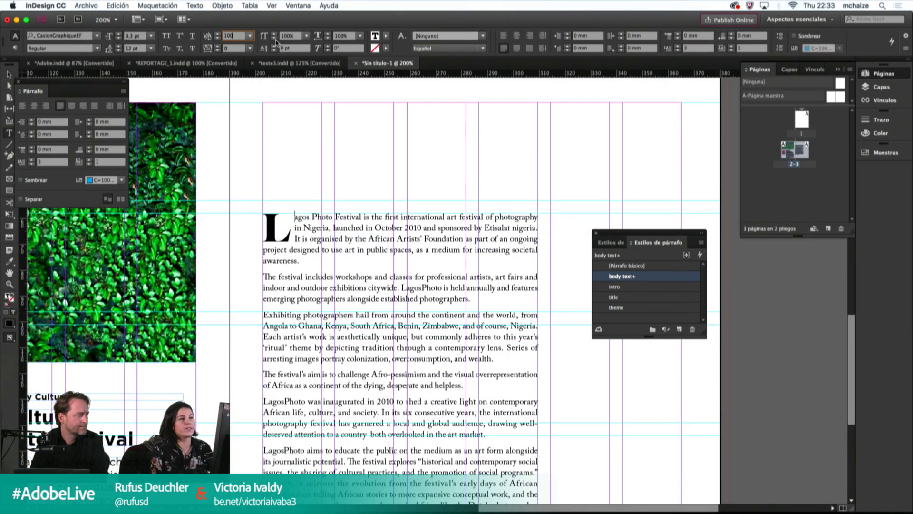
pyautogui.press('Down')
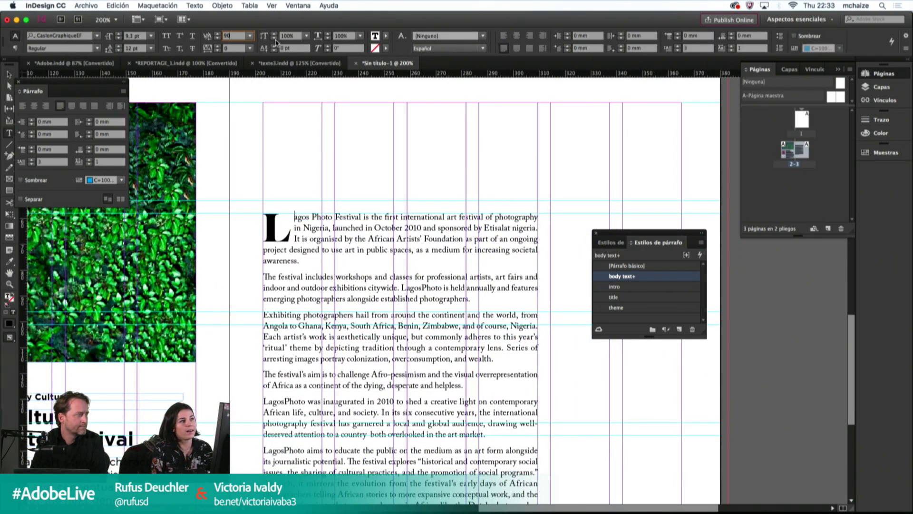
pyautogui.press('Return')
pyautogui.press('Return')
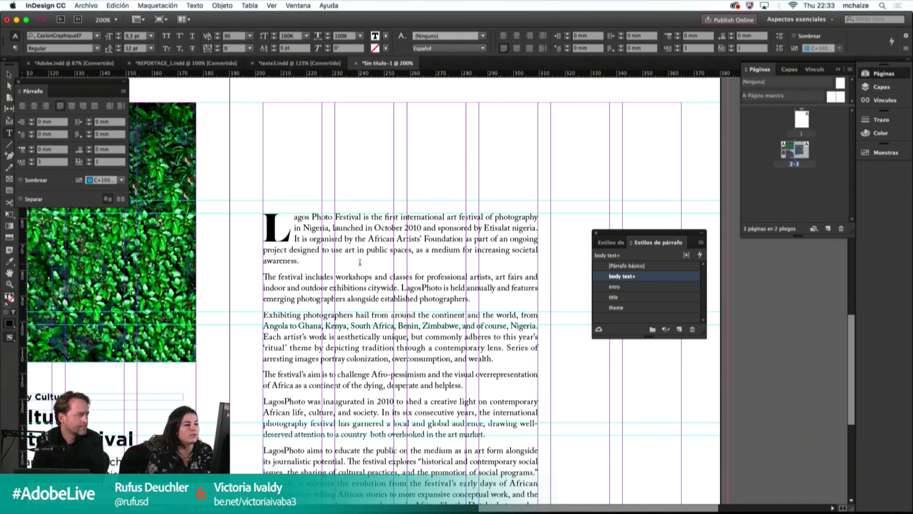
# Step: Shorten "It is organised" to "It's organised" in the festival article's opening paragraph
pyautogui.click(304, 239)
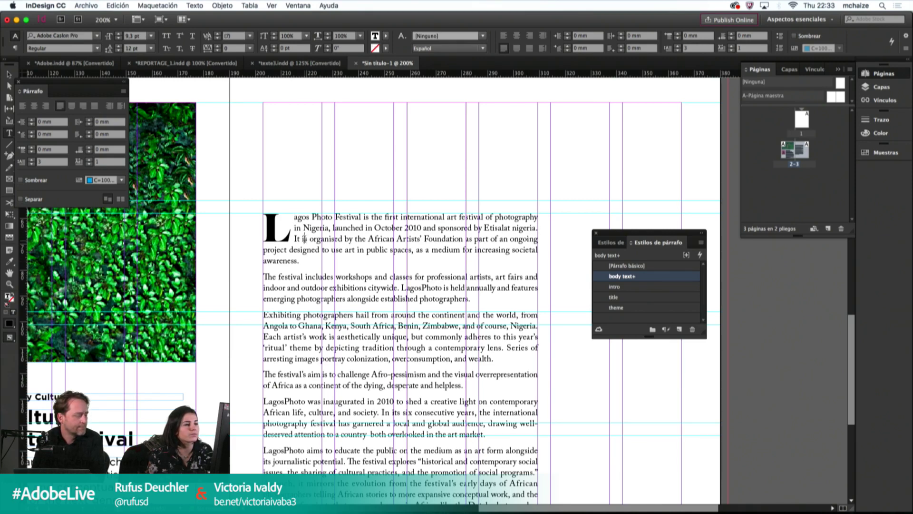
pyautogui.hotkey('shift', 'Right')
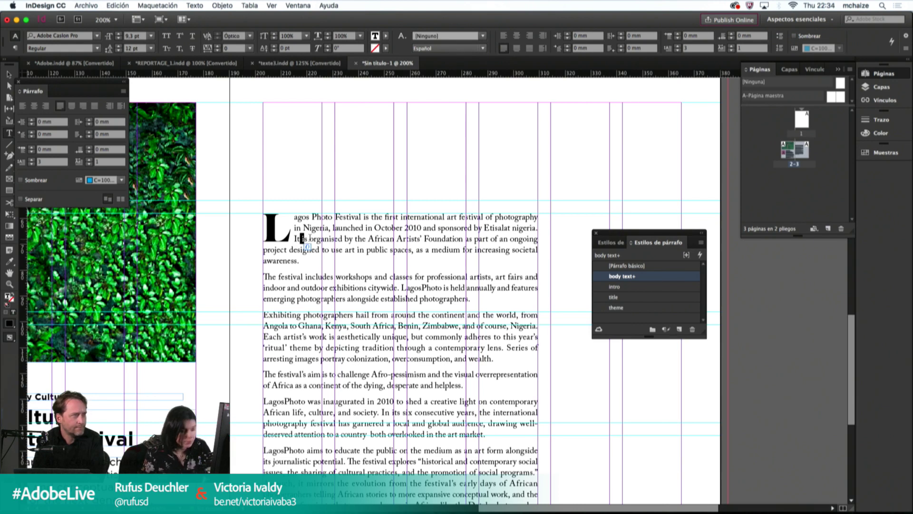
pyautogui.write("'s")
# Step: Set the tracking of the opening paragraph's text after the drop cap to -10
pyautogui.keyDown('shift'); pyautogui.click(300, 260); pyautogui.keyUp('shift')
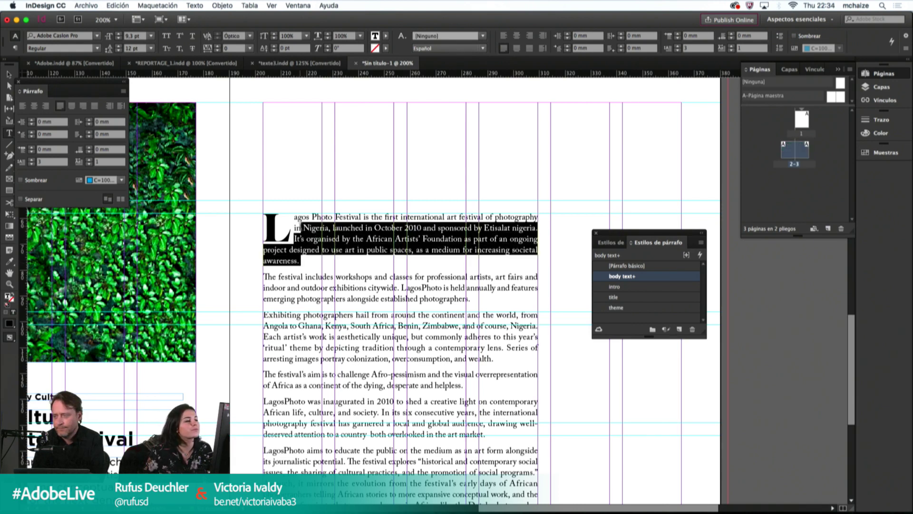
pyautogui.keyDown('shift'); pyautogui.click(293, 216); pyautogui.keyUp('shift')
pyautogui.click(236, 48)
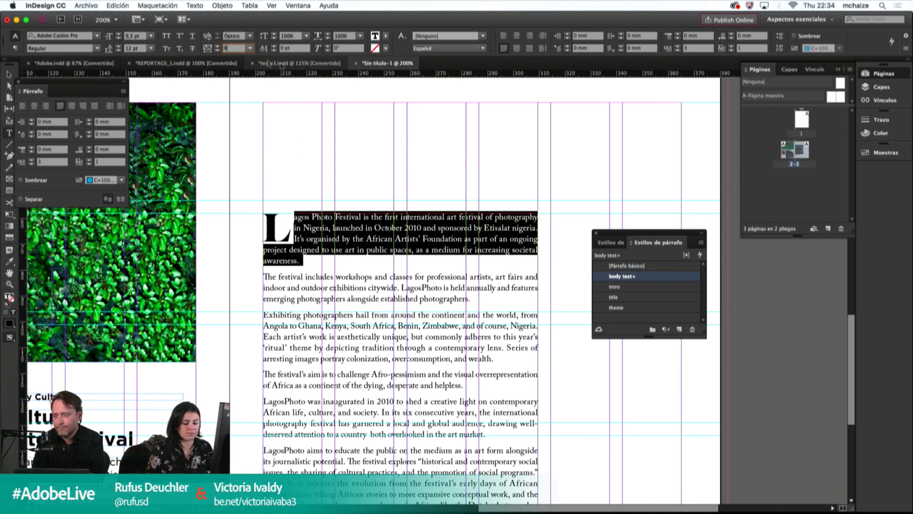
pyautogui.write('-10')
pyautogui.press('Return')
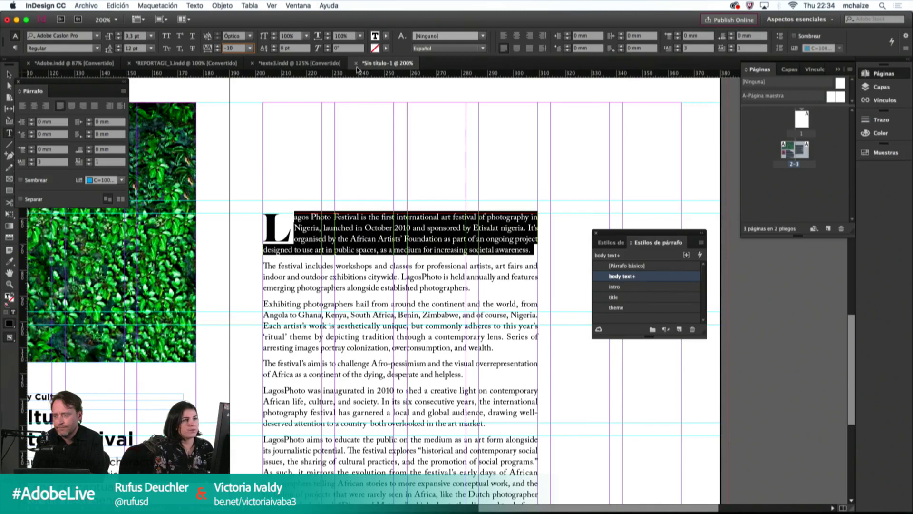
# Step: Try a tracking of 0 on the opening paragraph's text for comparison, and undo it
pyautogui.write('0')
pyautogui.press('Return')
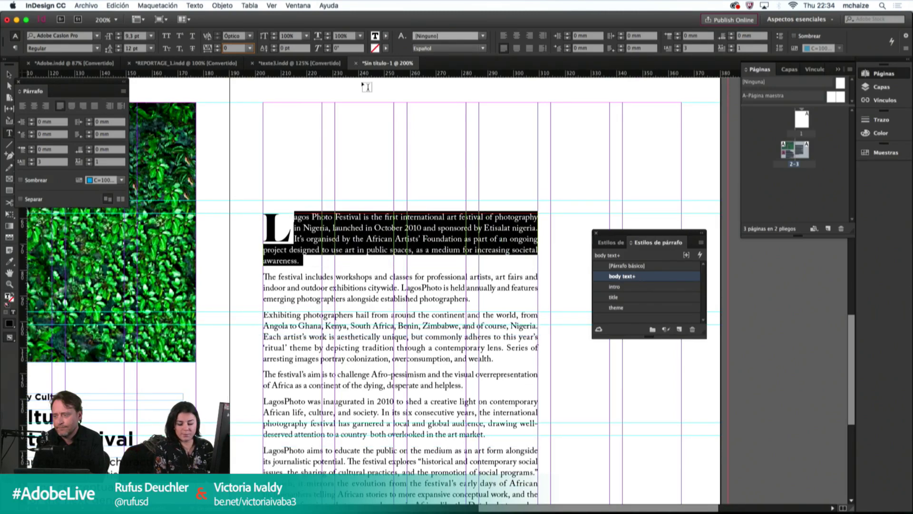
pyautogui.press('super+z')
# Step: Break the opening paragraph so that "It's organised by the African Artists' Foundation" starts a new paragraph
pyautogui.click(508, 249)
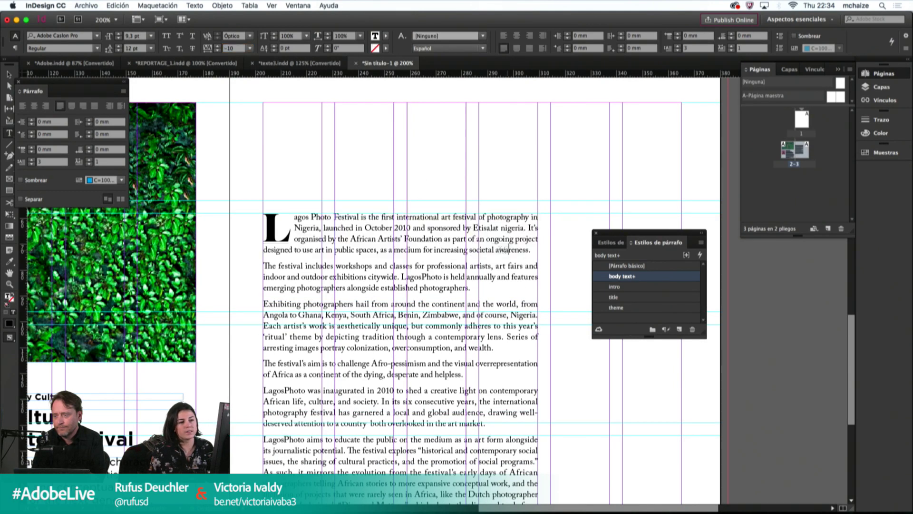
pyautogui.moveTo(509, 250); pyautogui.dragTo(499, 249)
pyautogui.click(518, 251)
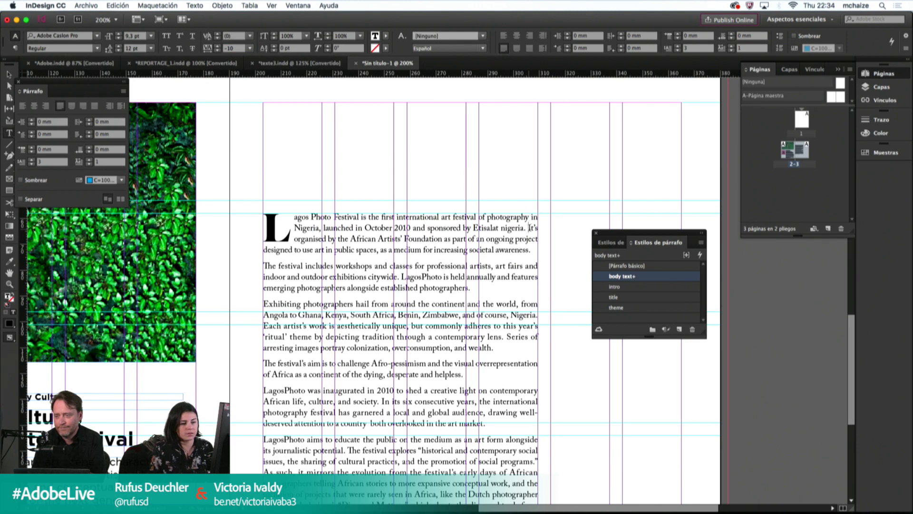
pyautogui.click(529, 227)
pyautogui.press('Return')
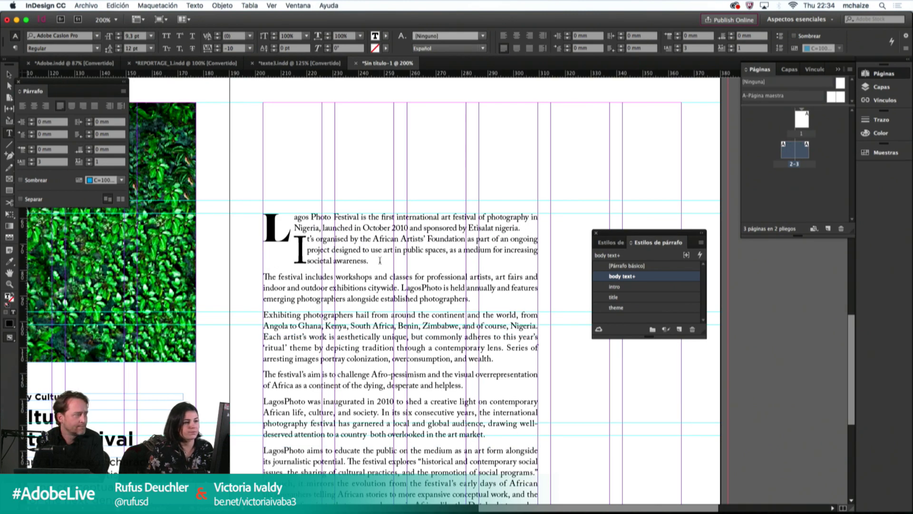
# Step: Remove the drop cap from the "It's organised" paragraph by setting its drop cap lines to 0
pyautogui.moveTo(293, 249); pyautogui.dragTo(308, 249)
pyautogui.click(39, 163)
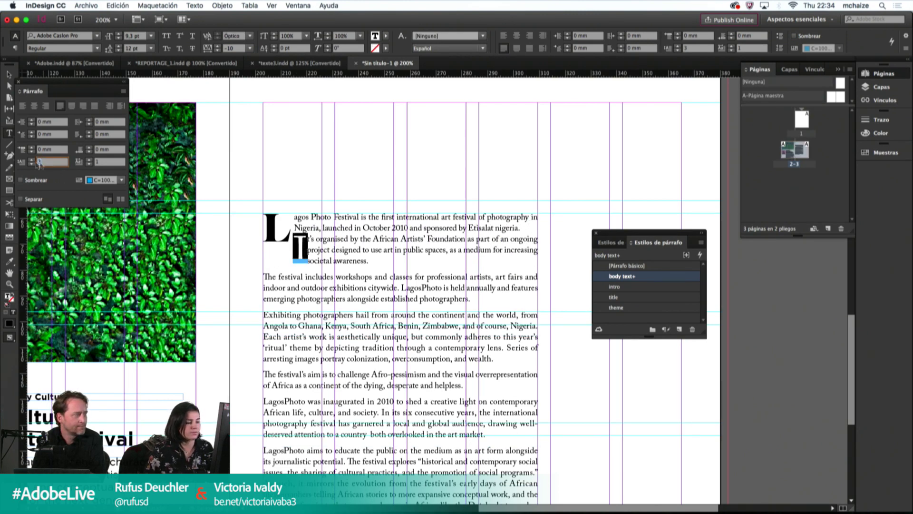
pyautogui.write('0')
pyautogui.press('Return')
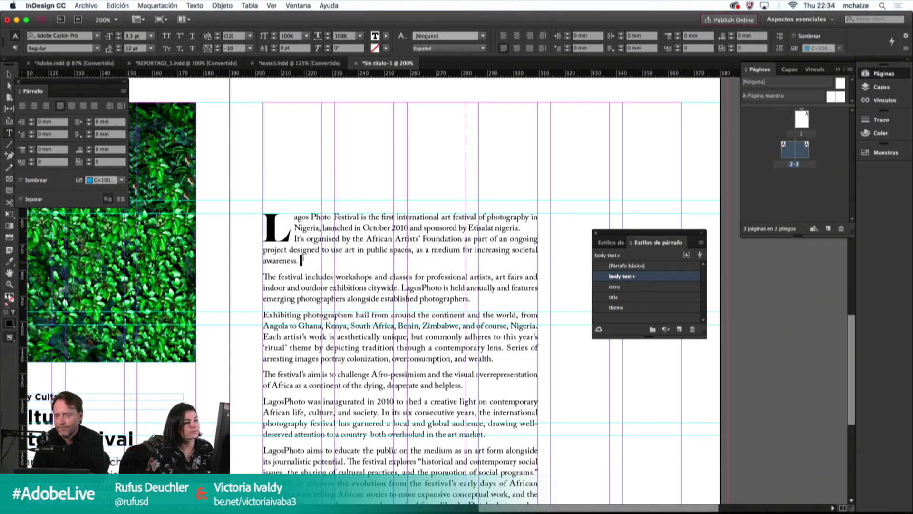
# Step: Tighten the tracking of the "It's organised" paragraph to -20
pyautogui.moveTo(300, 261); pyautogui.dragTo(293, 237)
pyautogui.click(231, 48)
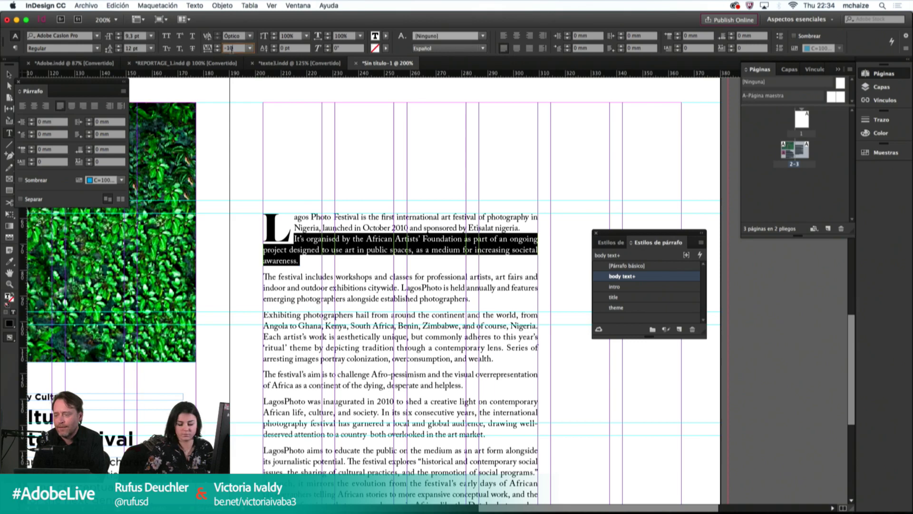
pyautogui.press('Down')
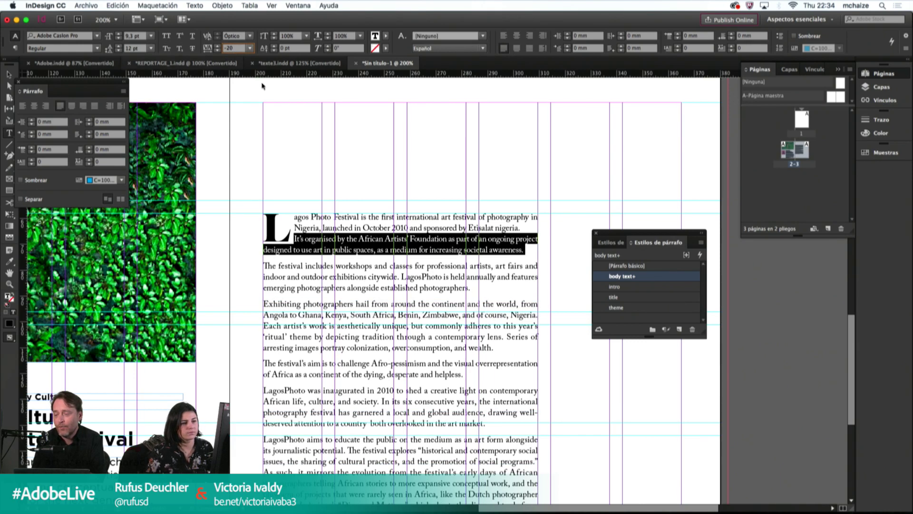
# Step: Review the finished festival article and the whole spread at 100%, with and without guides
pyautogui.click(386, 237)
pyautogui.press('Escape')
pyautogui.click(483, 182)
pyautogui.press('w')
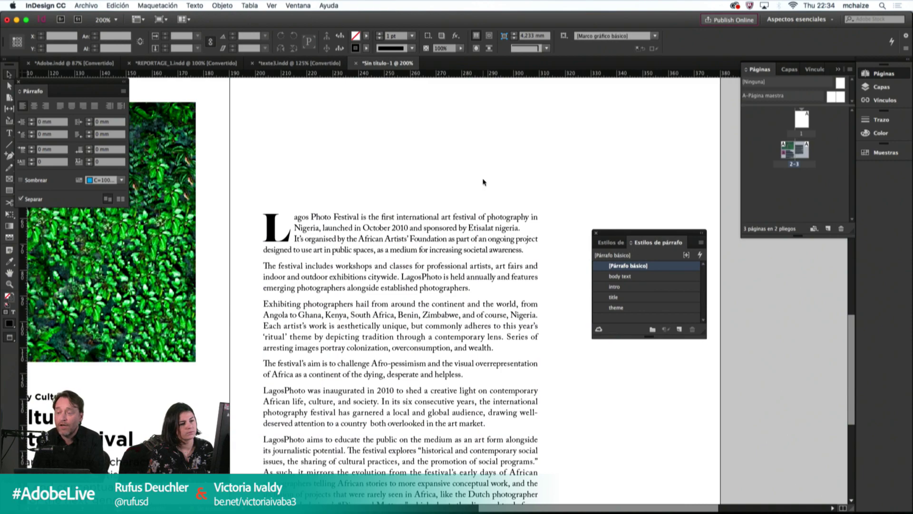
pyautogui.scroll(-6, 484, 182)
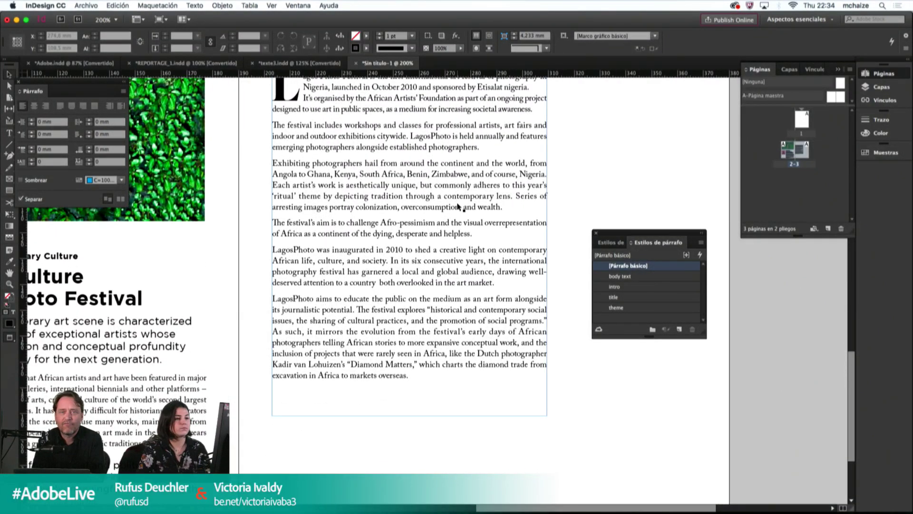
pyautogui.press('super+1')
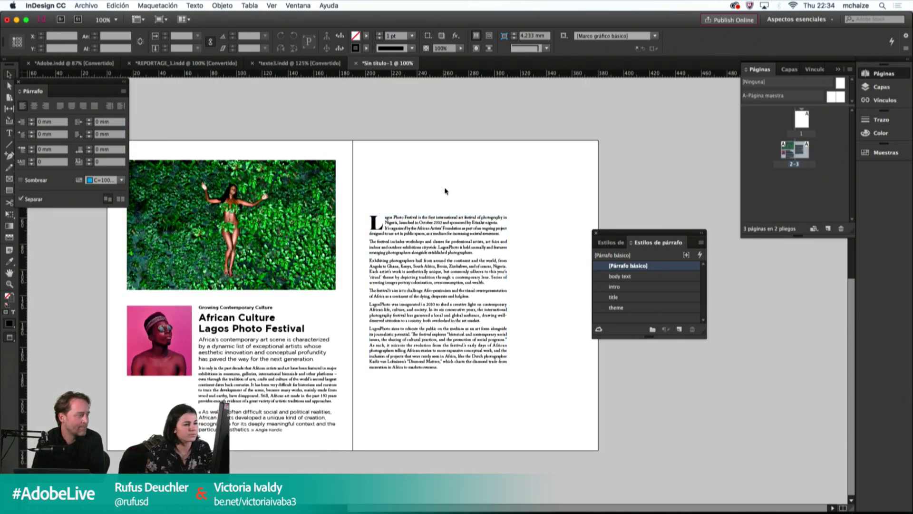
pyautogui.press('w')
pyautogui.press('w')
pyautogui.press('w')
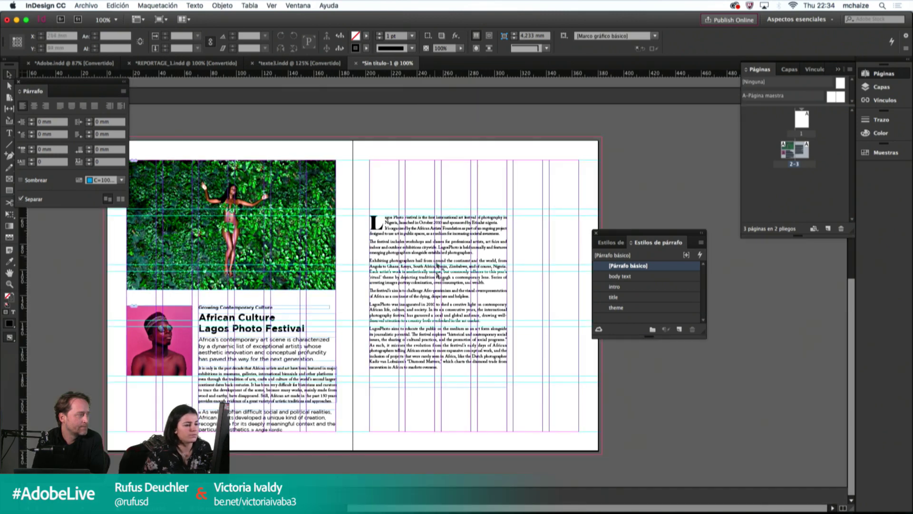
pyautogui.click(438, 275)
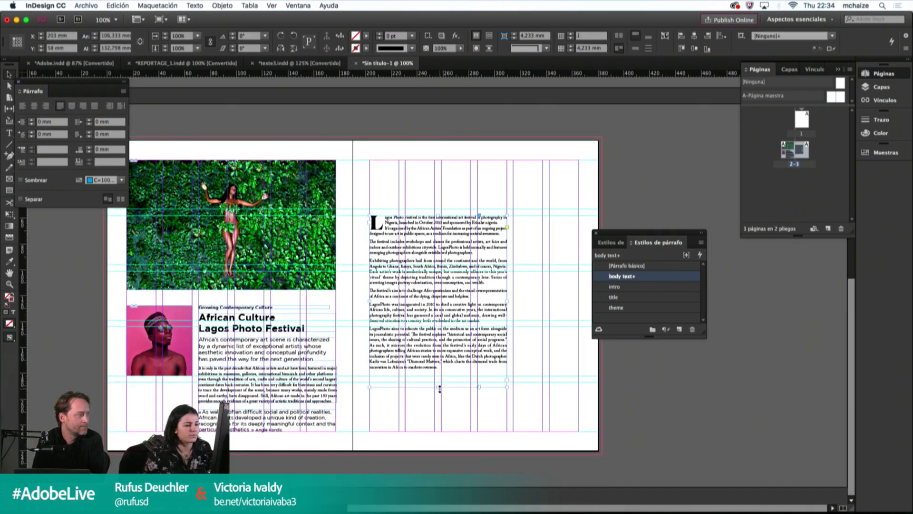
pyautogui.click(437, 396)
pyautogui.press('w')
pyautogui.press('w')
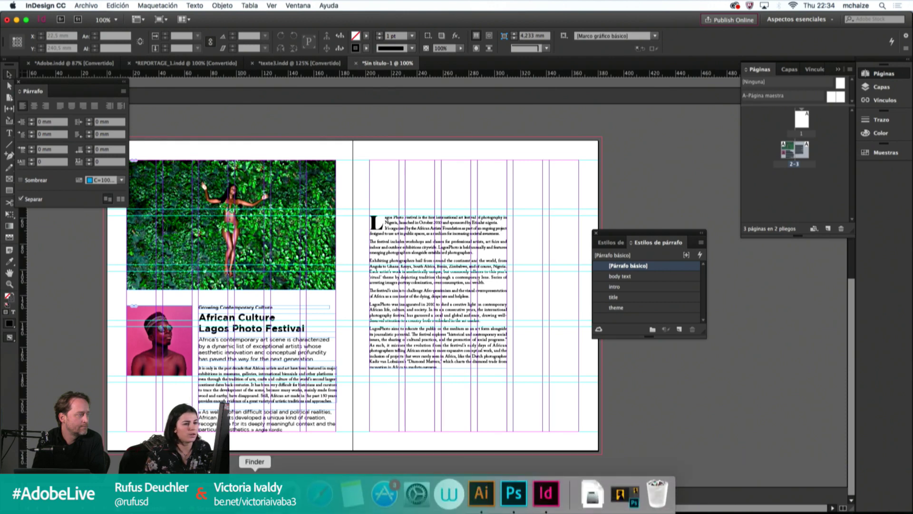
# Step: Browse the photos in the IMG folder and place the portrait of the woman in a pink T-shirt on the spread's right-hand page
pyautogui.click(254, 495)
pyautogui.click(555, 182)
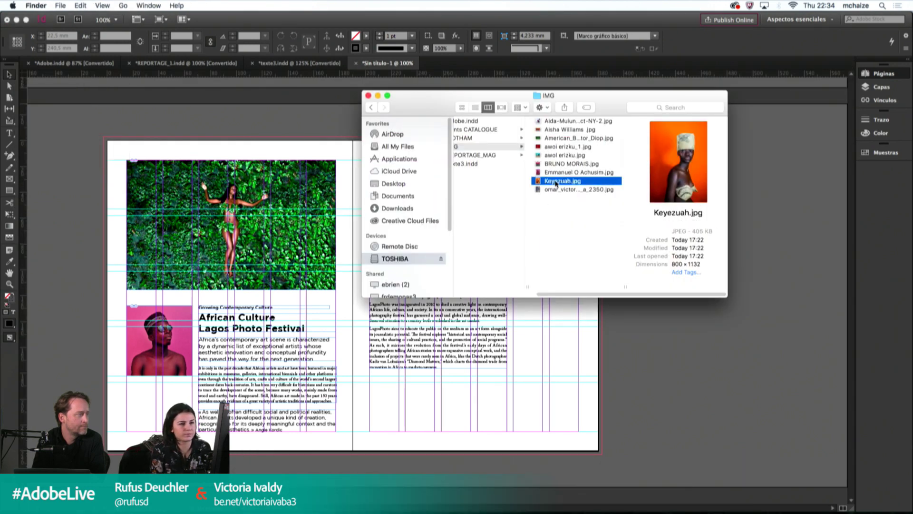
pyautogui.press('Down')
pyautogui.press('Up')
pyautogui.press('Up')
pyautogui.press('Up')
pyautogui.press('Up')
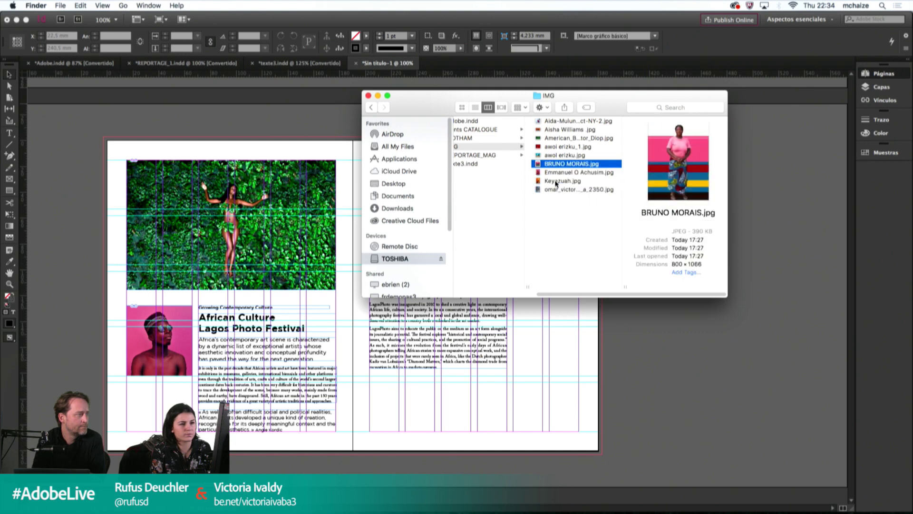
pyautogui.press('Down')
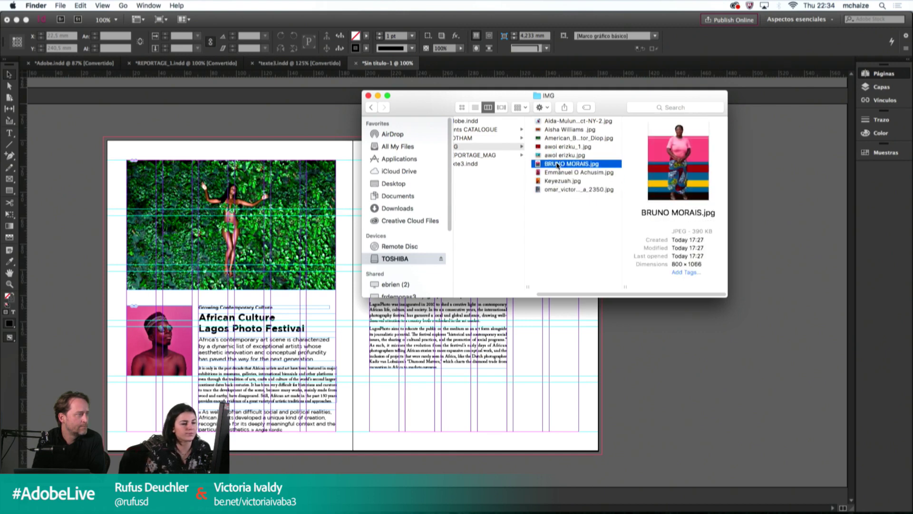
pyautogui.moveTo(557, 164); pyautogui.dragTo(522, 178)
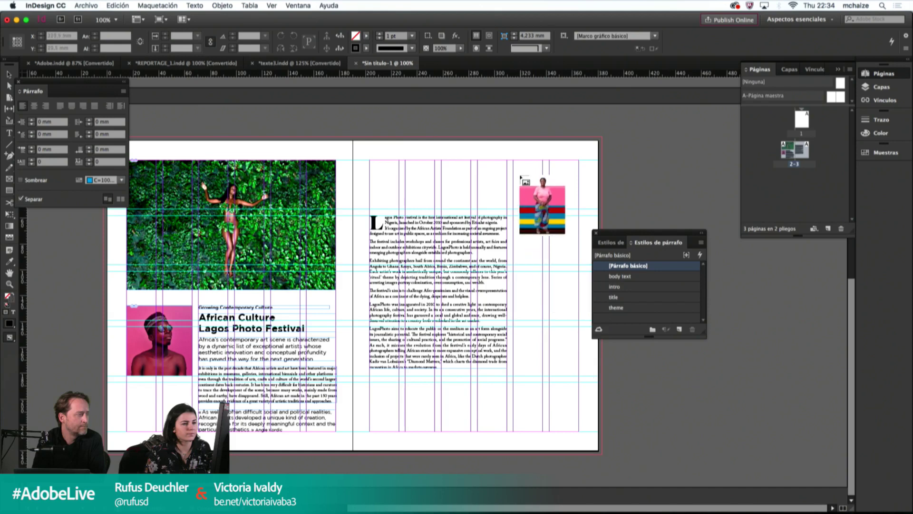
pyautogui.click(521, 178)
# Step: Try scaling the placed portrait to about 125 × 167 mm over the right-hand page's lower part, and delete it
pyautogui.moveTo(551, 223); pyautogui.dragTo(397, 148)
pyautogui.press('super+minus')
pyautogui.press('super+minus')
pyautogui.press('super+minus')
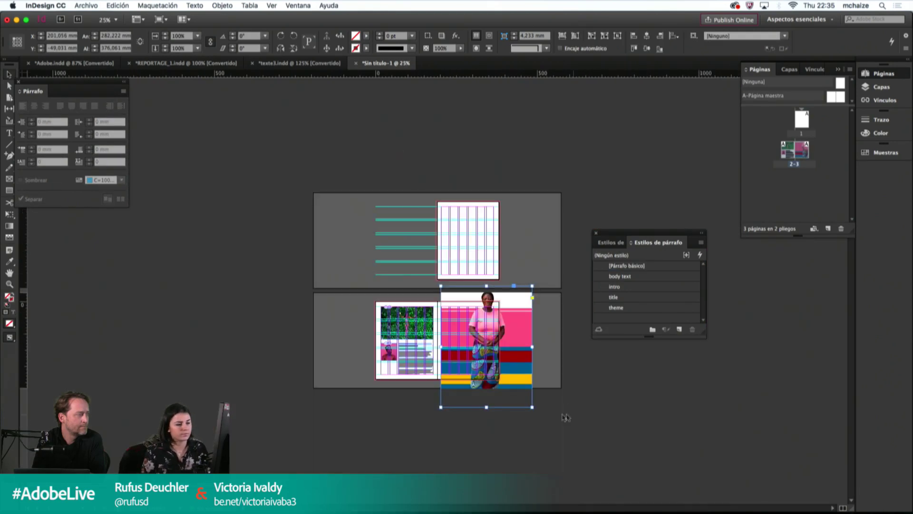
pyautogui.moveTo(532, 407); pyautogui.dragTo(504, 376)
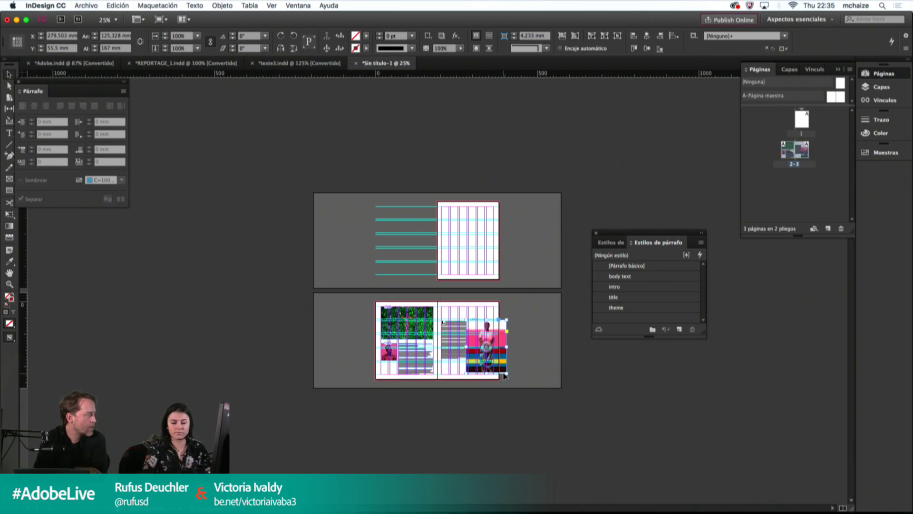
pyautogui.press('super+1')
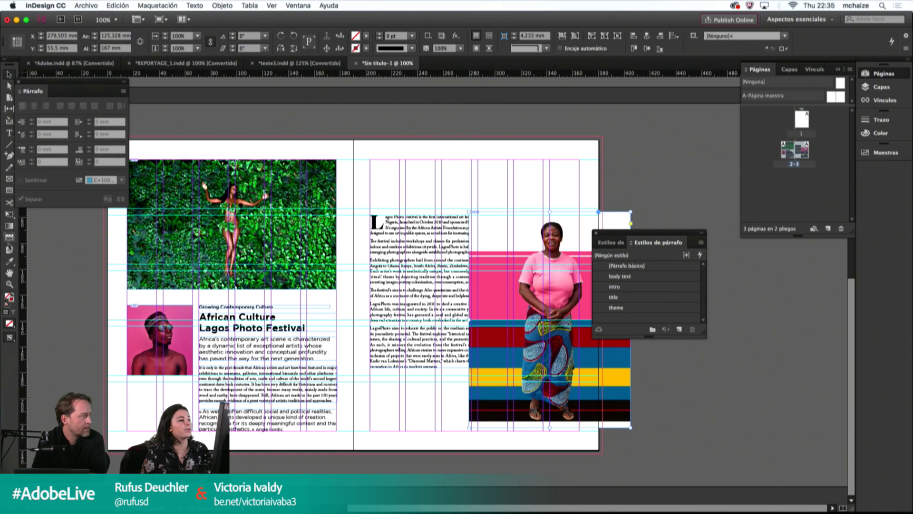
pyautogui.click(455, 196)
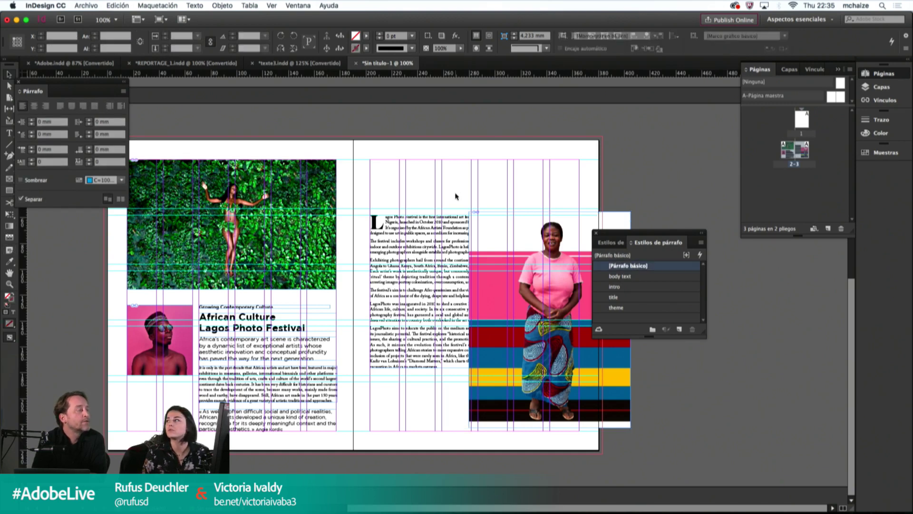
pyautogui.click(569, 219)
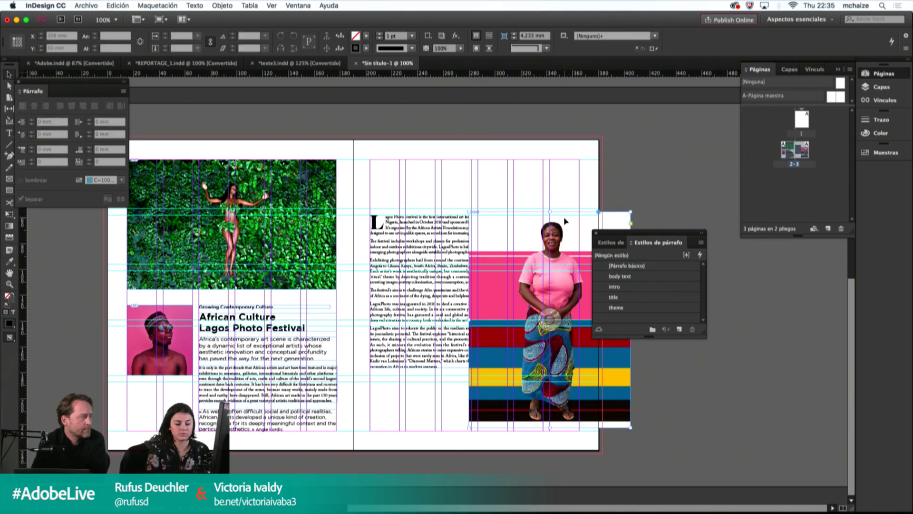
pyautogui.press('Delete')
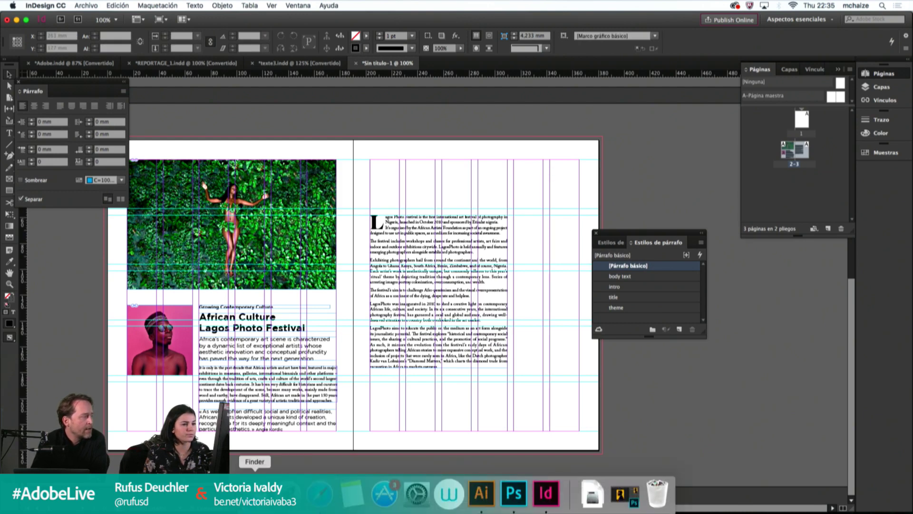
# Step: Place the pink T-shirt portrait at the right-hand page's outer margin and enlarge it with its frame to about 106 × 142 mm
pyautogui.click(255, 497)
pyautogui.moveTo(551, 163); pyautogui.dragTo(579, 346)
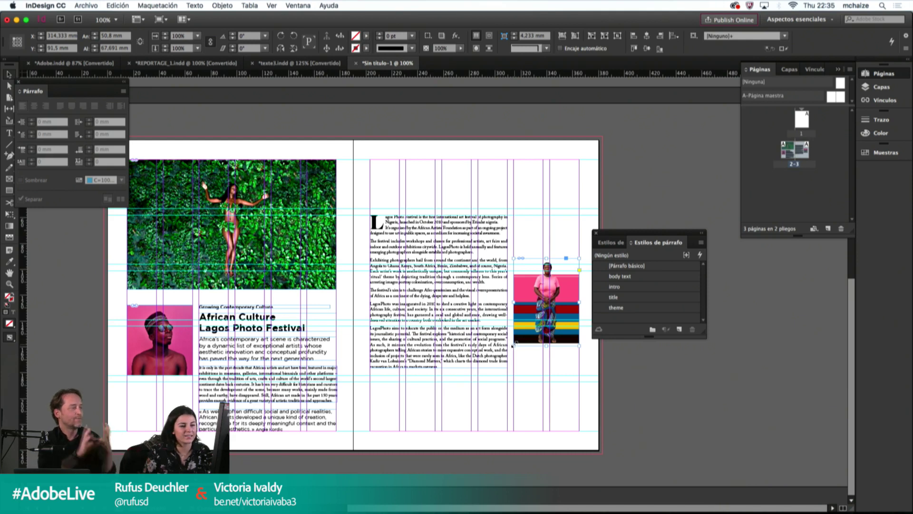
pyautogui.moveTo(513, 346); pyautogui.dragTo(479, 383)
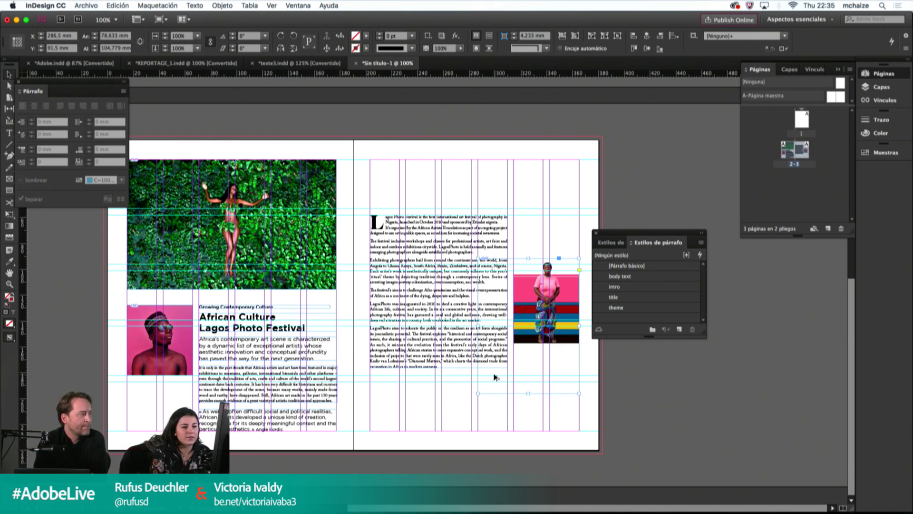
pyautogui.press('super+alt+shift+c')
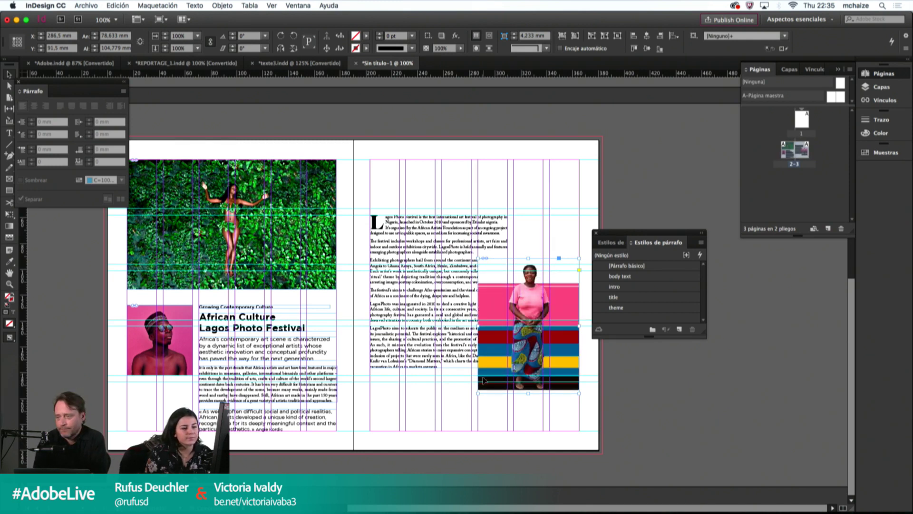
pyautogui.moveTo(478, 394); pyautogui.dragTo(441, 441)
pyautogui.press('super+alt+shift+c')
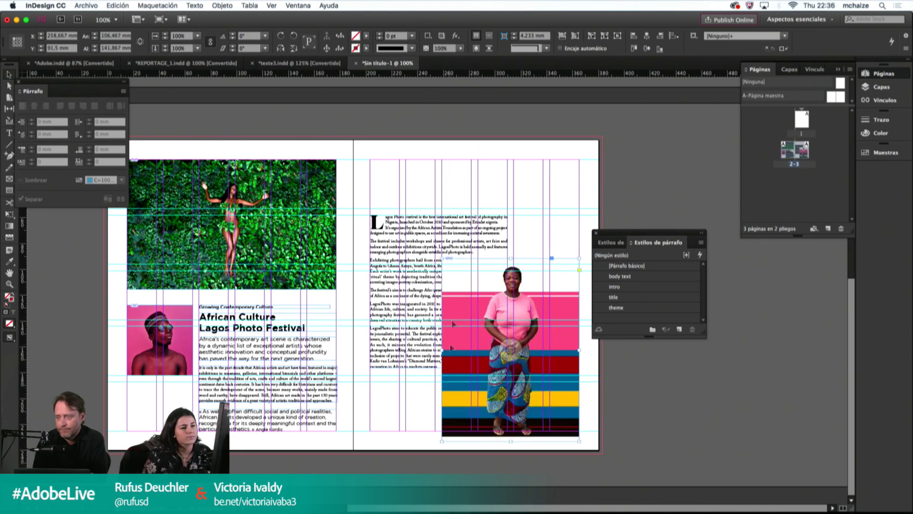
# Step: Wrap the festival article's text around the portrait's bounding box
pyautogui.press('super+shift+a')
pyautogui.click(480, 272)
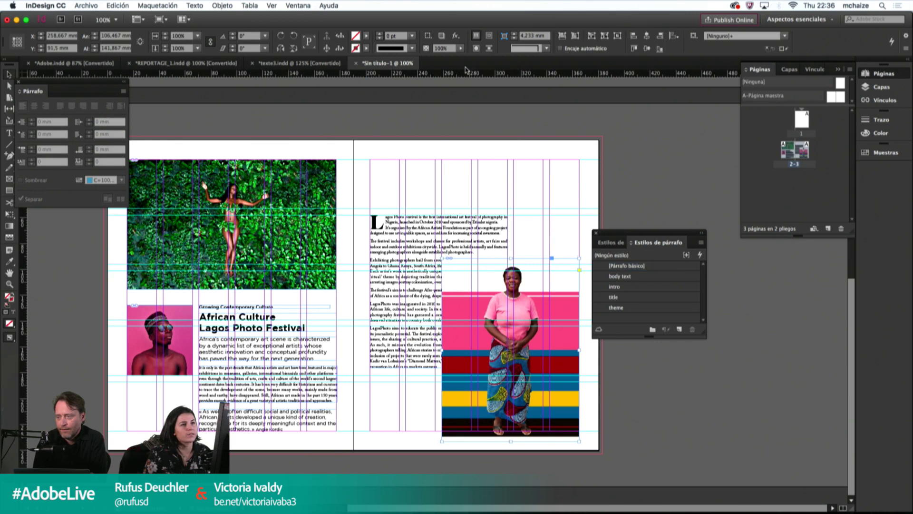
pyautogui.click(490, 37)
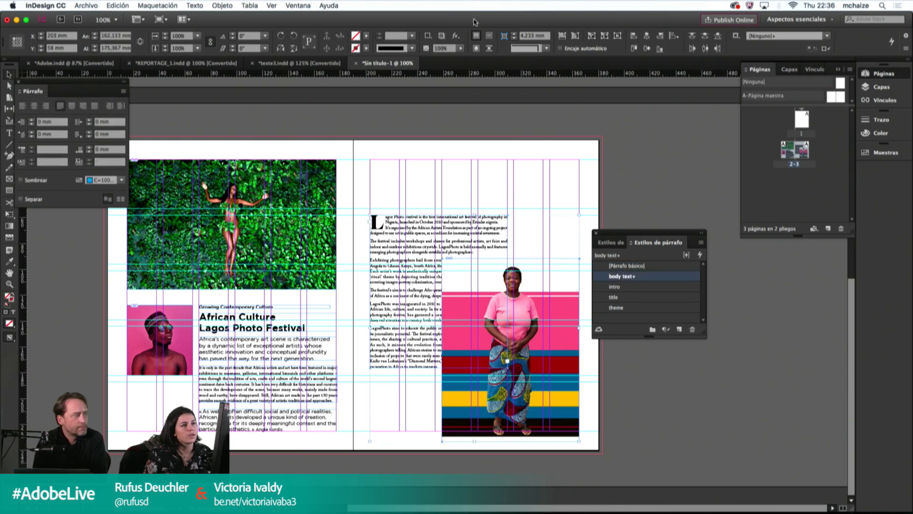
pyautogui.click(490, 37)
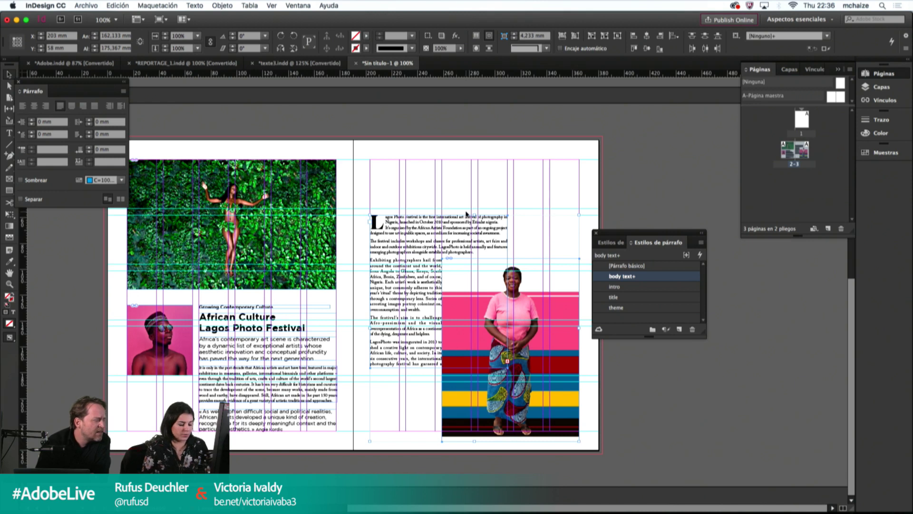
pyautogui.hotkey('ctrl', 'z')
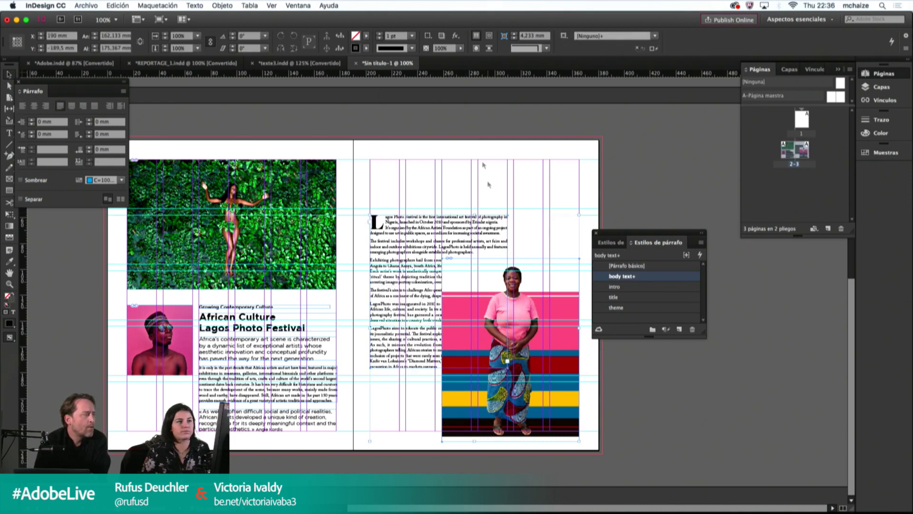
pyautogui.click(476, 36)
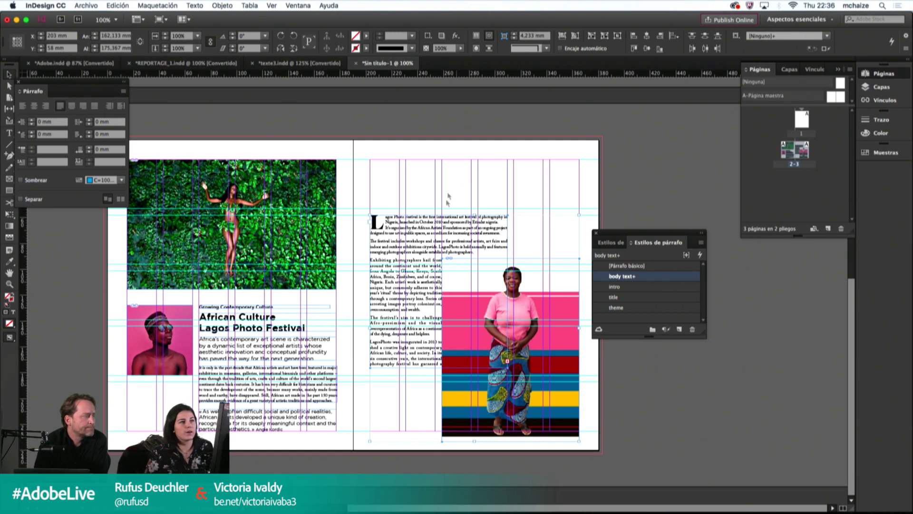
pyautogui.click(458, 164)
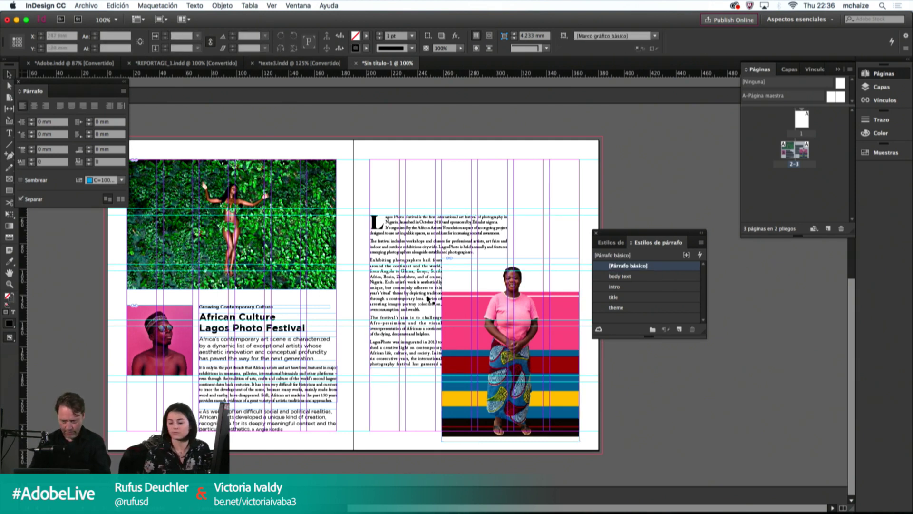
# Step: Set the portrait's text wrap offset to 5 mm on all four sides
pyautogui.click(438, 273)
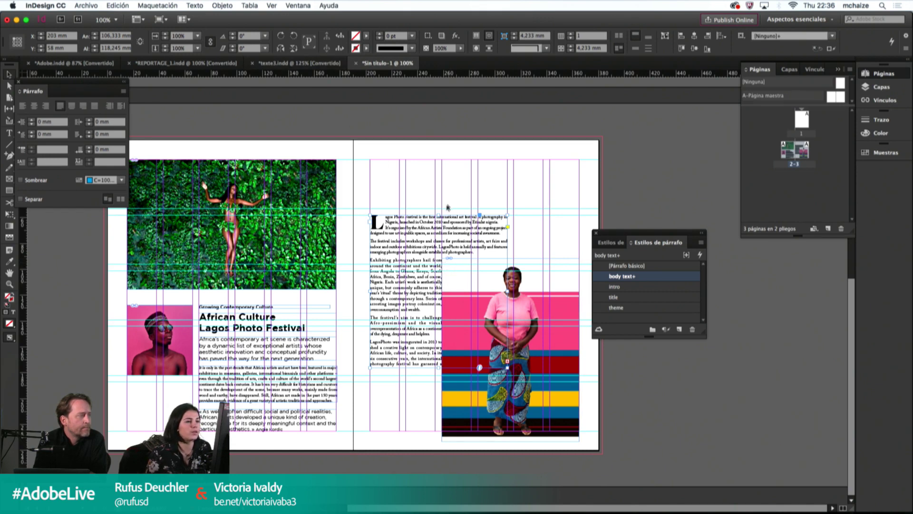
pyautogui.click(298, 6)
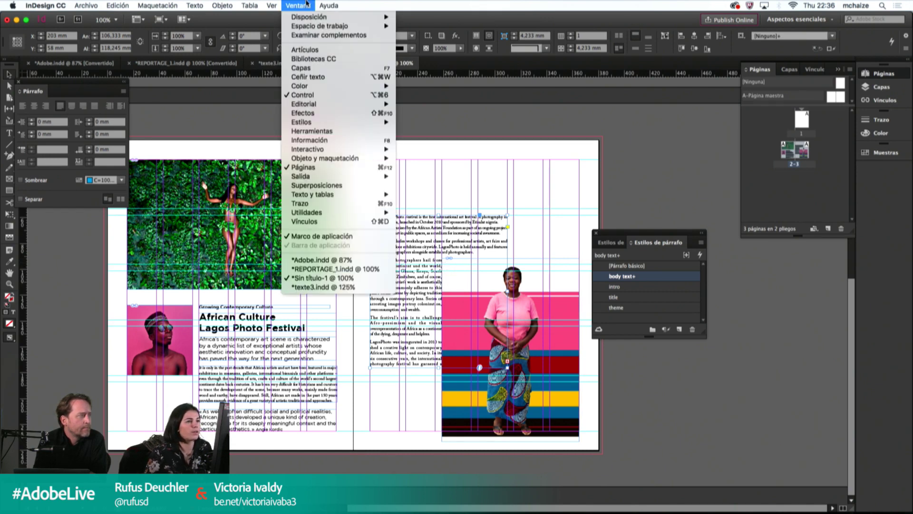
pyautogui.click(309, 76)
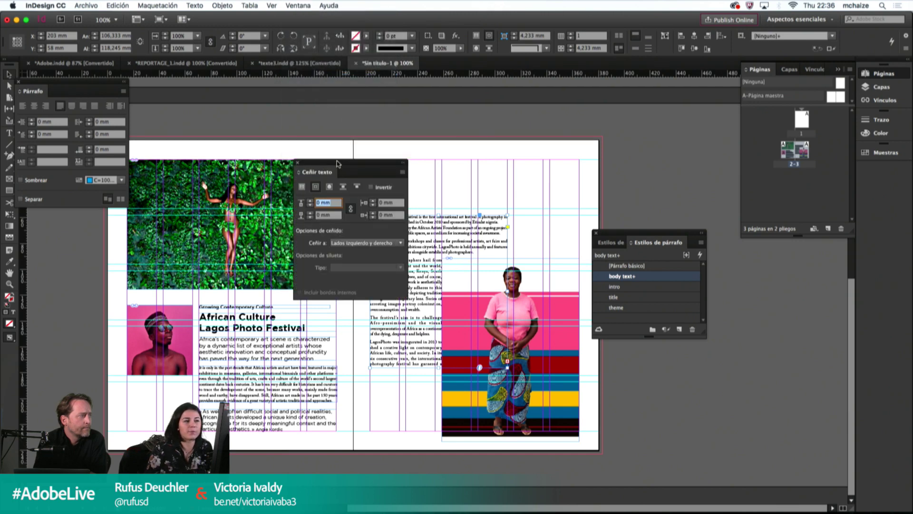
pyautogui.moveTo(337, 164); pyautogui.dragTo(263, 132)
pyautogui.click(298, 5)
pyautogui.click(298, 6)
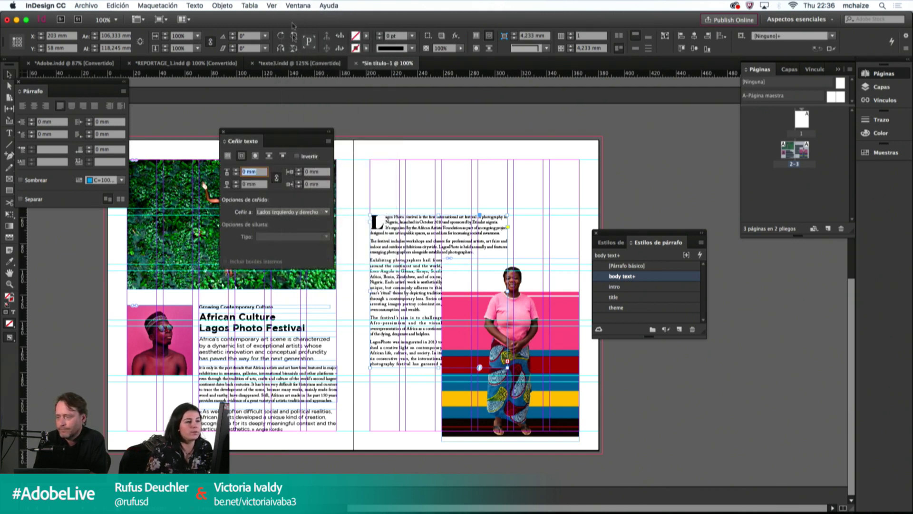
pyautogui.click(530, 283)
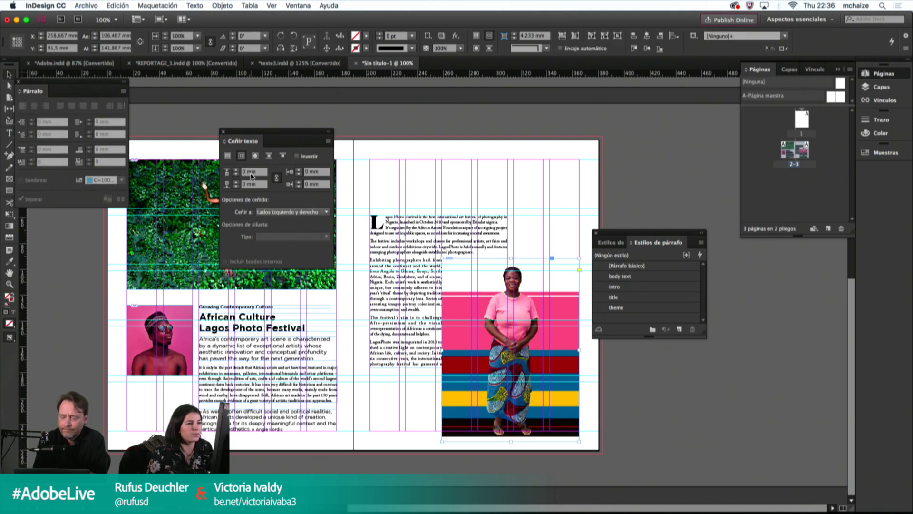
pyautogui.click(319, 172)
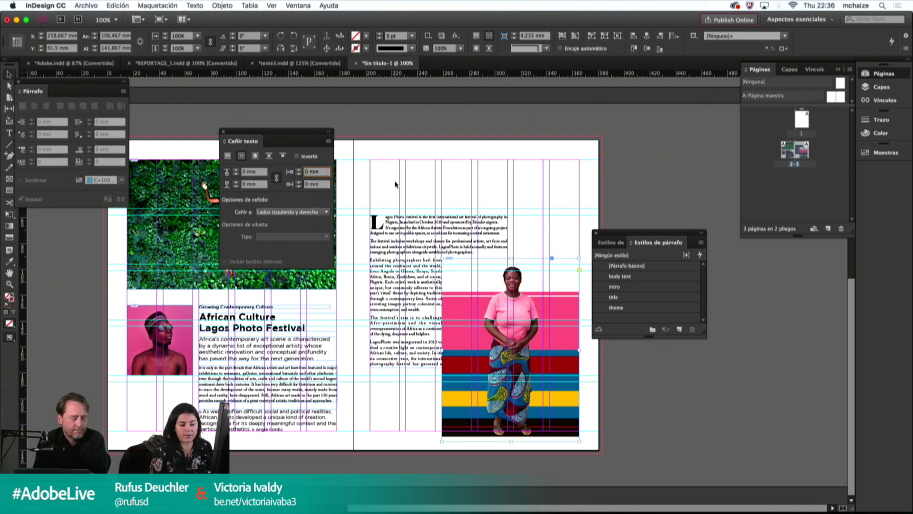
pyautogui.write('-3')
pyautogui.press('Return')
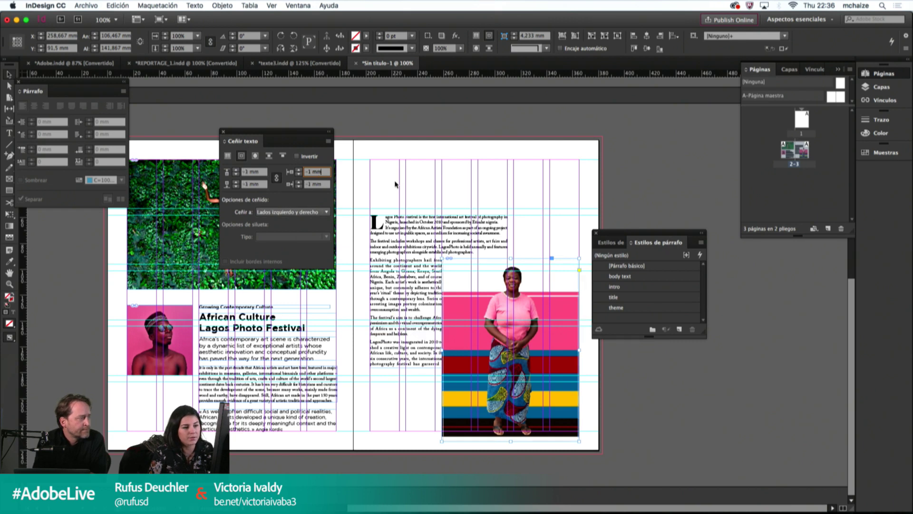
pyautogui.press('Up')
pyautogui.press('Up')
pyautogui.press('Up')
pyautogui.press('Up')
pyautogui.press('Up')
pyautogui.press('Up')
pyautogui.press('Up')
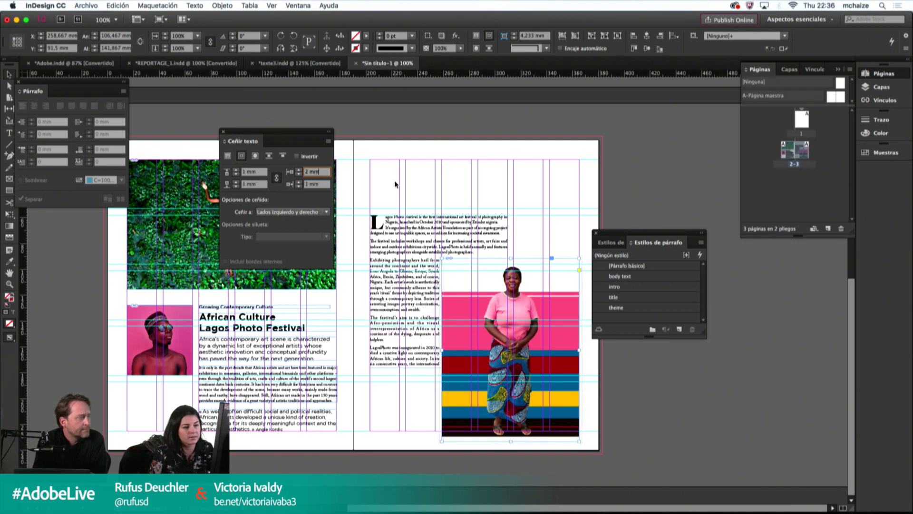
pyautogui.press('Up')
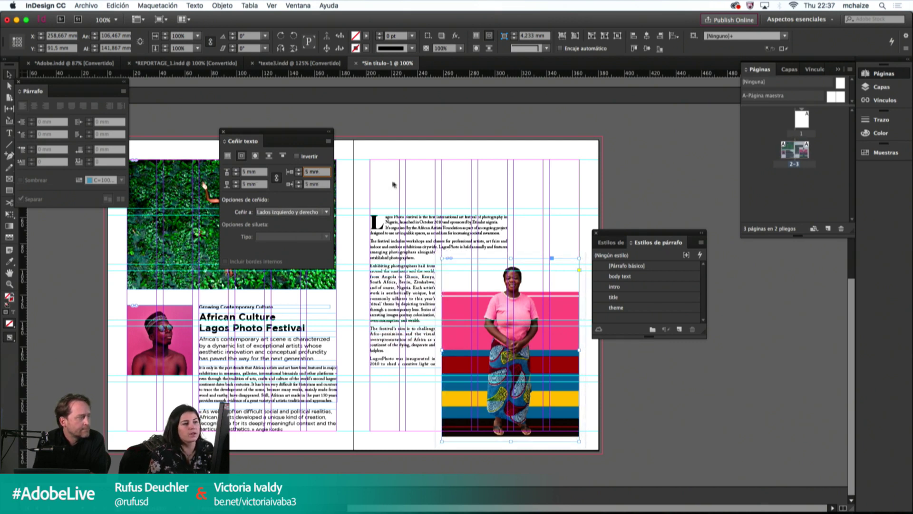
# Step: Unlink the portrait's text wrap offsets and set only the top offset to 0 mm
pyautogui.click(275, 178)
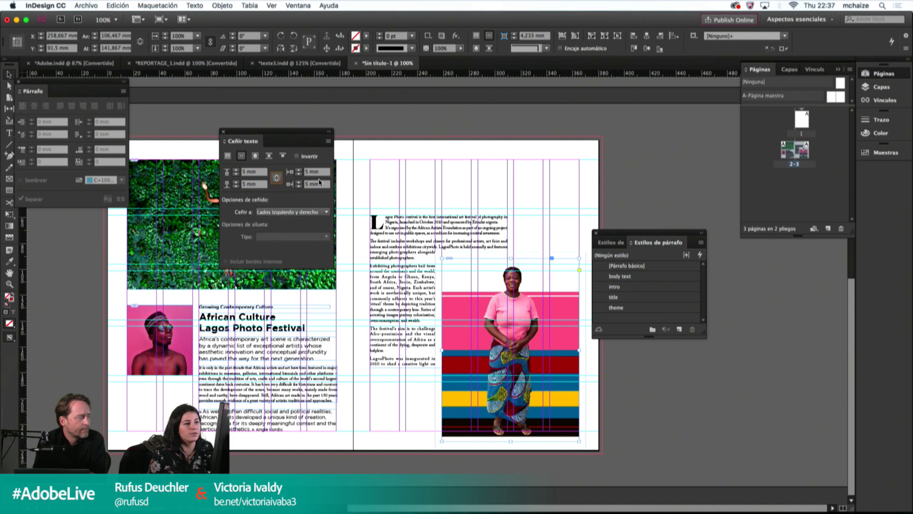
pyautogui.click(251, 172)
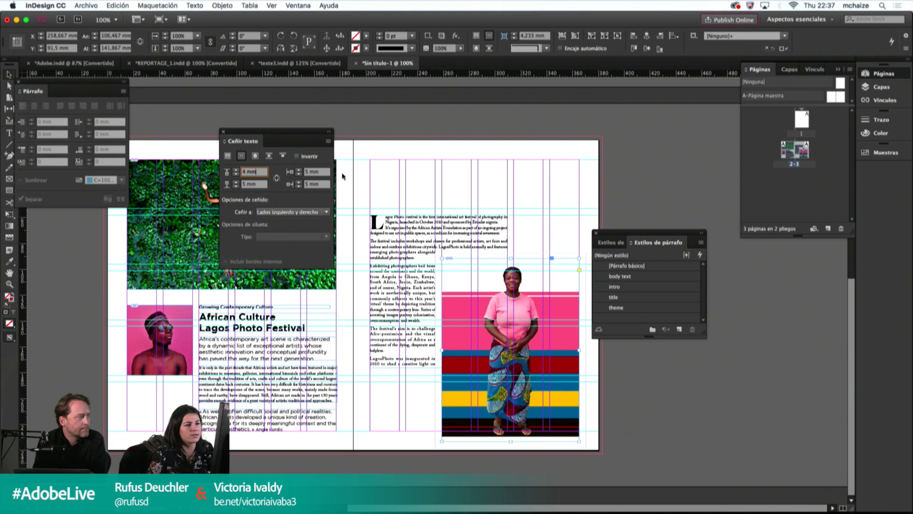
pyautogui.press('Down')
pyautogui.press('Down')
pyautogui.press('Down')
pyautogui.press('Down')
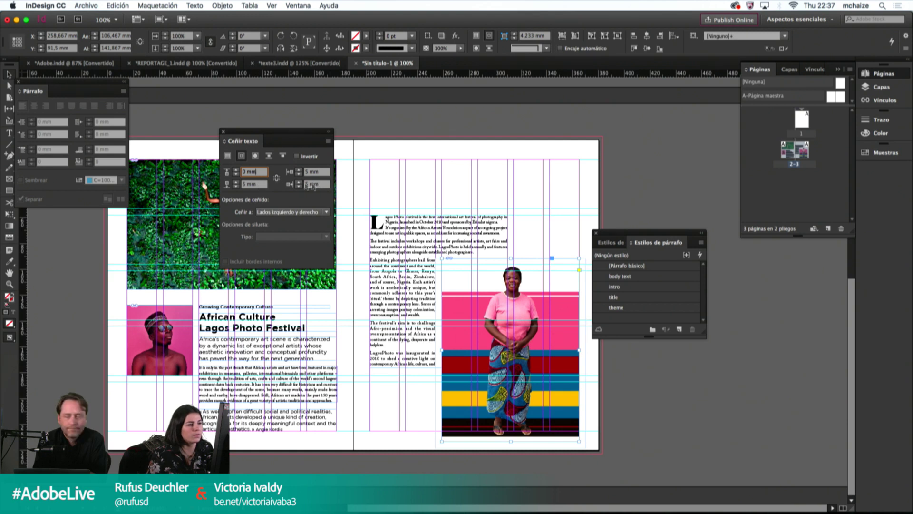
pyautogui.click(224, 133)
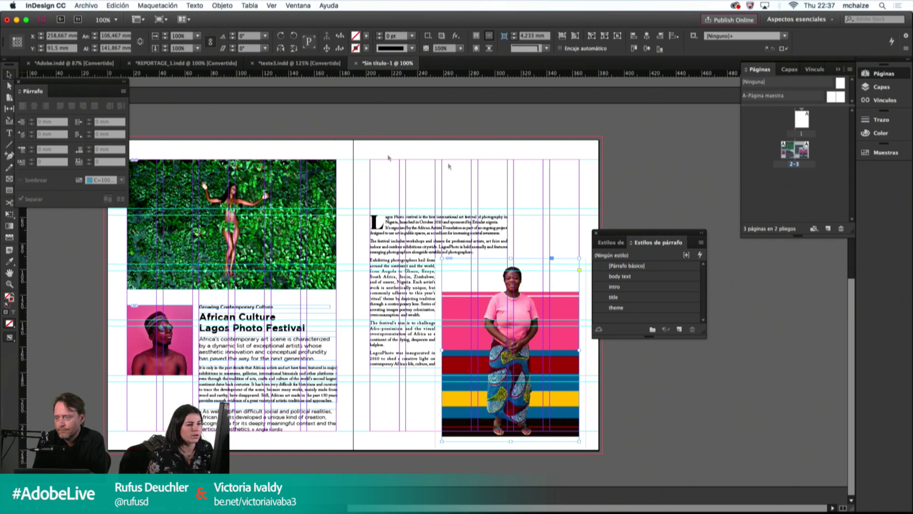
# Step: Preview the spread without guides to check the article's wrap around the portrait
pyautogui.click(463, 185)
pyautogui.press('w')
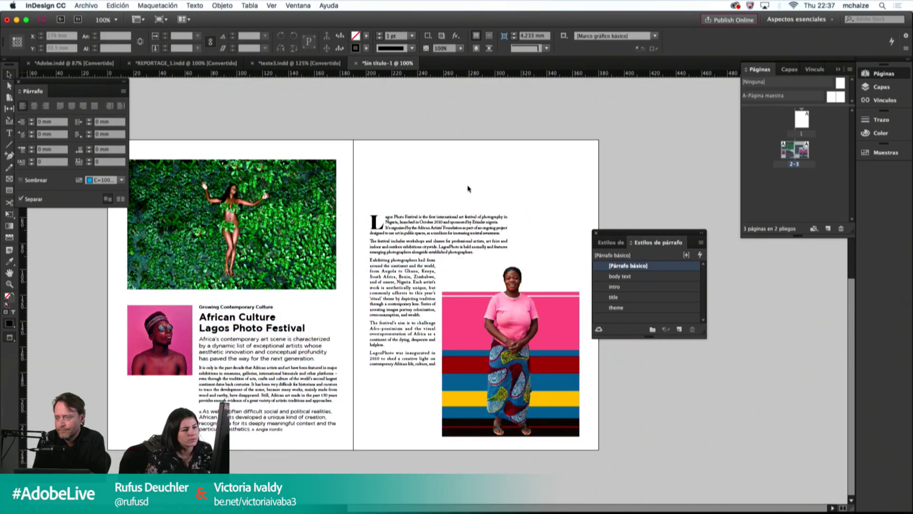
pyautogui.click(523, 297)
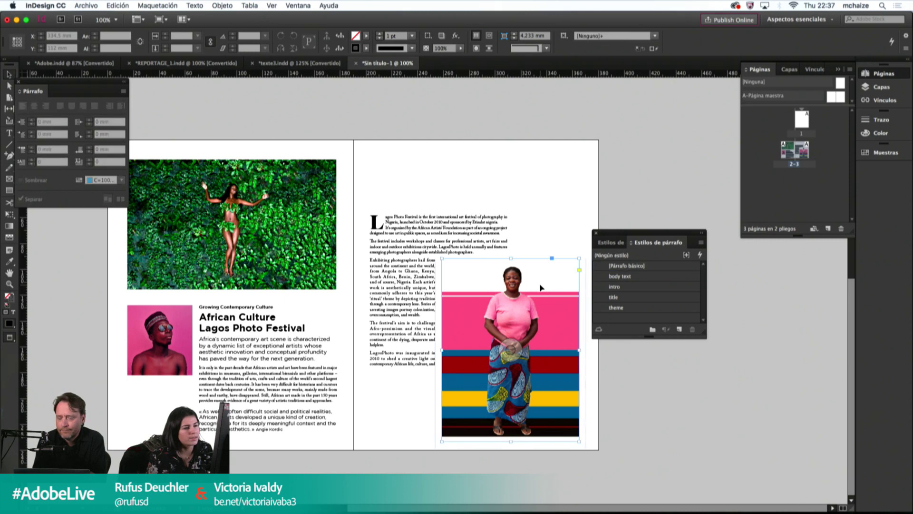
# Step: Replace the right-page portrait with the IMG folder's photo of the man in sunglasses and preview the spread
pyautogui.press('w')
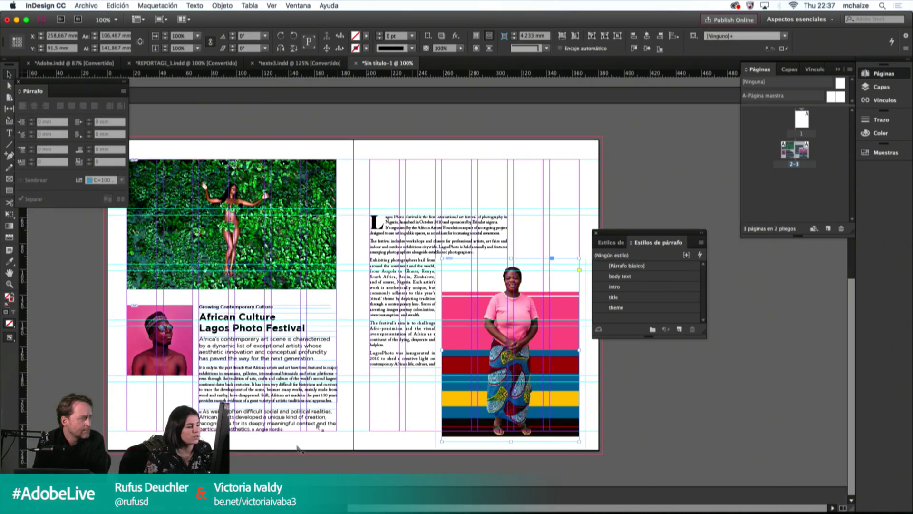
pyautogui.click(262, 502)
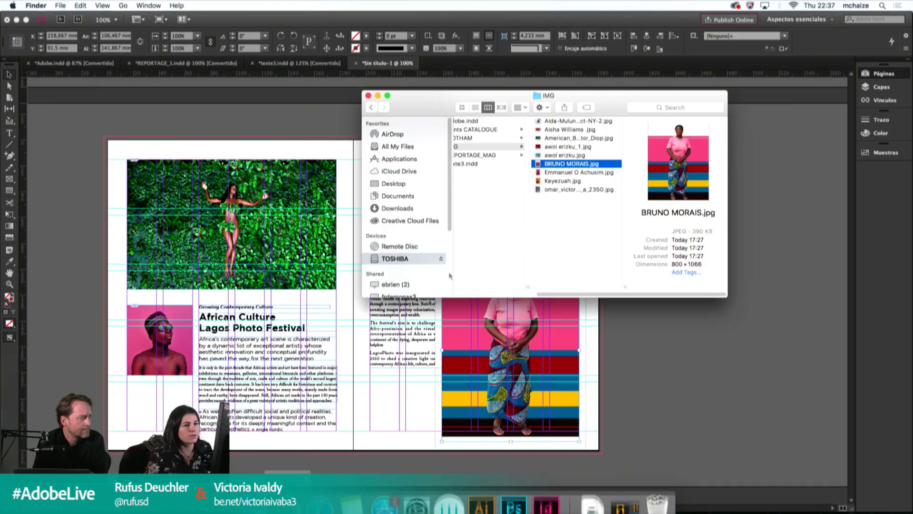
pyautogui.click(554, 172)
pyautogui.moveTo(542, 374); pyautogui.dragTo(542, 372)
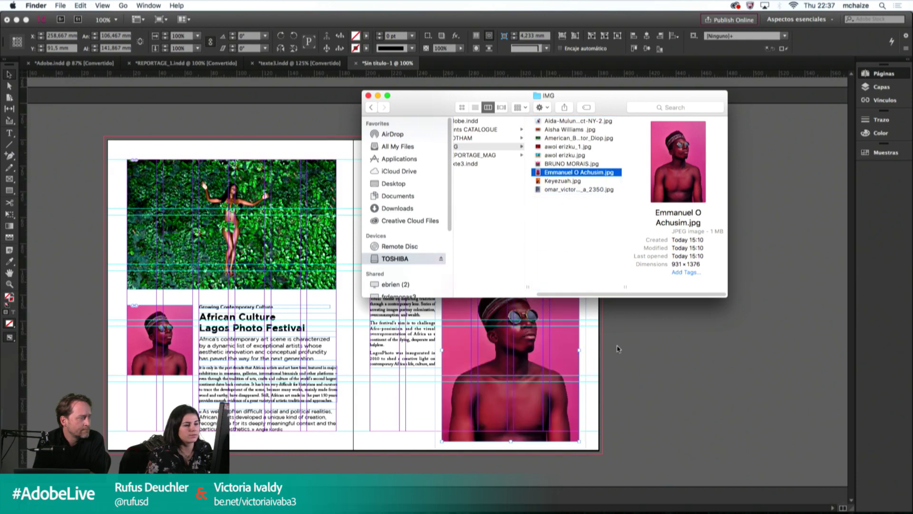
pyautogui.click(561, 237)
pyautogui.press('w')
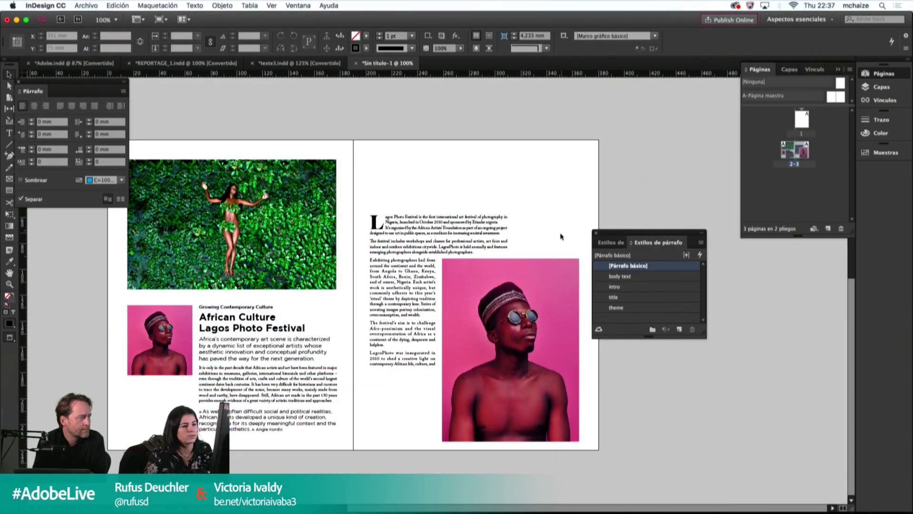
pyautogui.press('w')
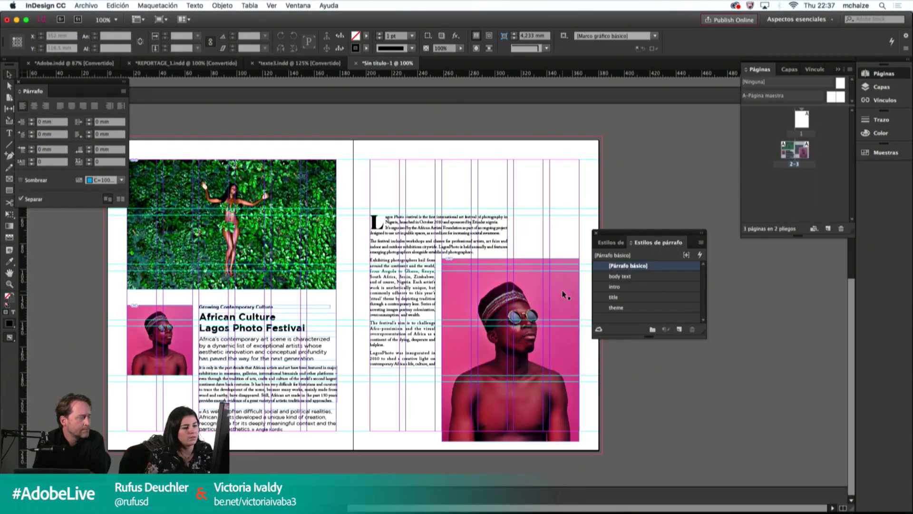
pyautogui.press('w')
pyautogui.press('w')
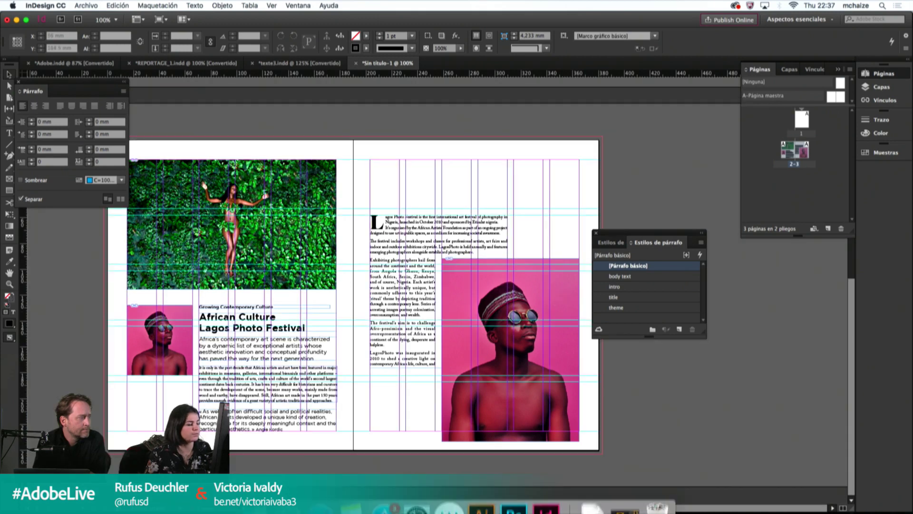
# Step: Replace the small left-page portrait with the striped-background photo of the woman and adjust its crop in the frame
pyautogui.click(256, 499)
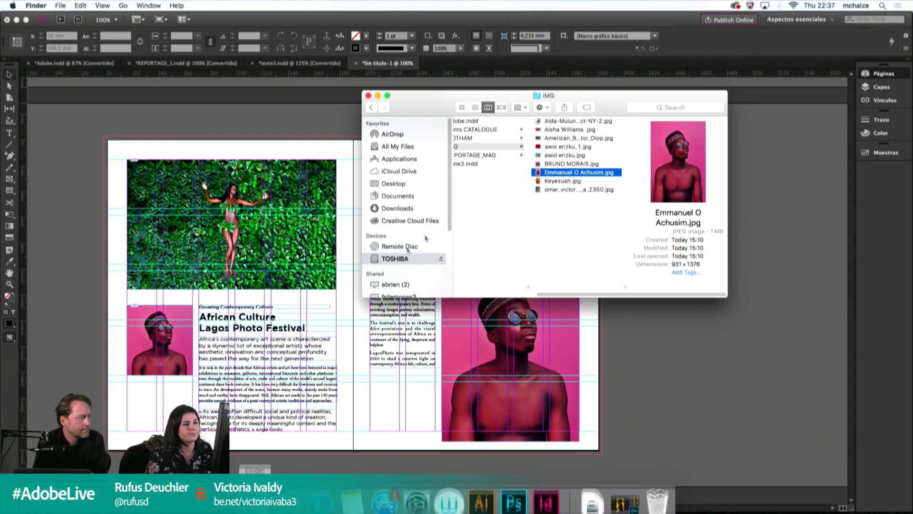
pyautogui.click(552, 164)
pyautogui.moveTo(551, 164); pyautogui.dragTo(159, 340)
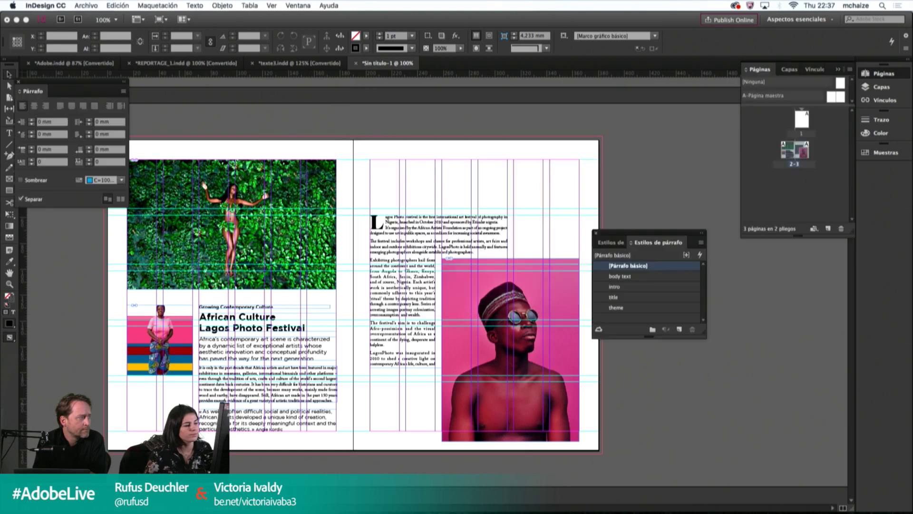
pyautogui.click(183, 334)
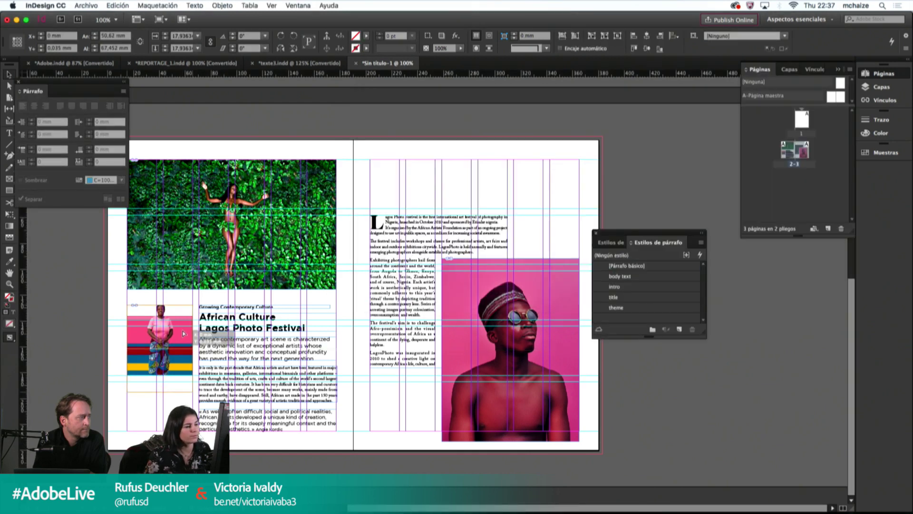
pyautogui.moveTo(160, 393); pyautogui.dragTo(160, 380)
pyautogui.click(428, 378)
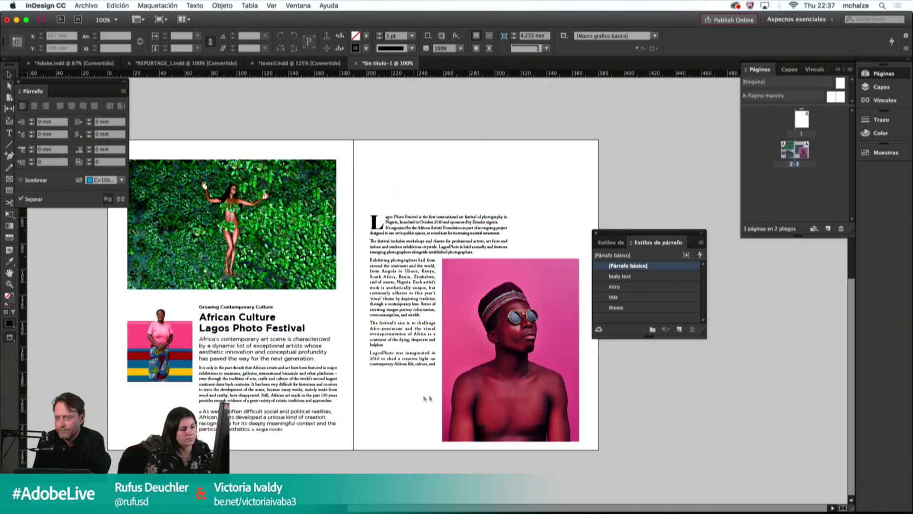
# Step: Shorten the right-page portrait's frame to match the small portrait's bottom edge and reposition the photo inside it
pyautogui.click(509, 419)
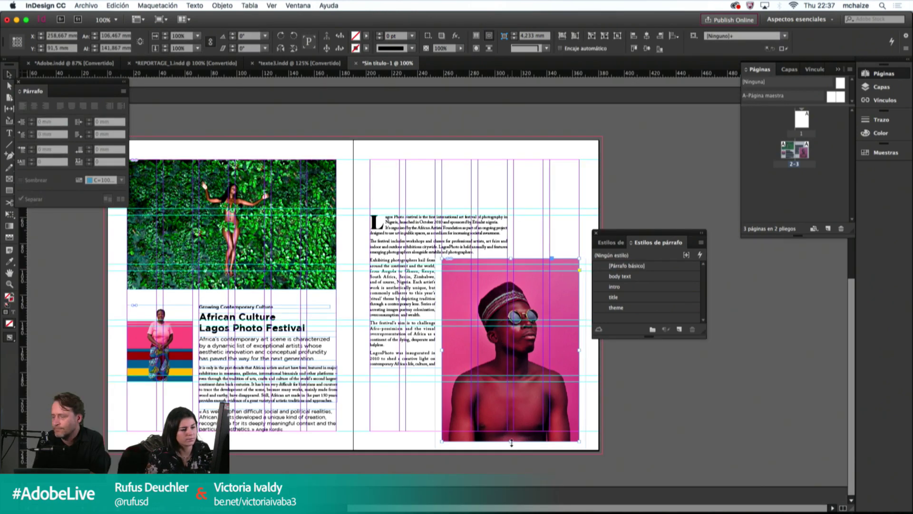
pyautogui.moveTo(511, 443); pyautogui.dragTo(506, 381)
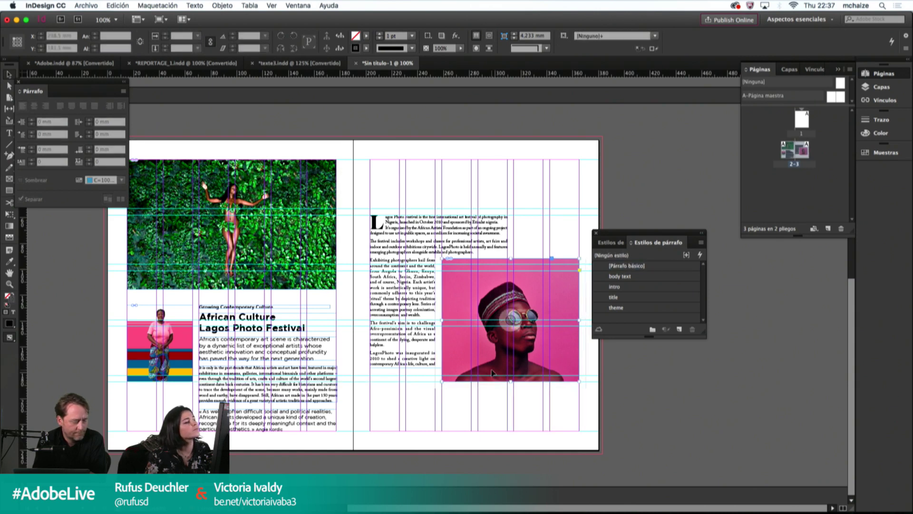
pyautogui.doubleClick(484, 350)
pyautogui.moveTo(483, 350); pyautogui.dragTo(538, 358)
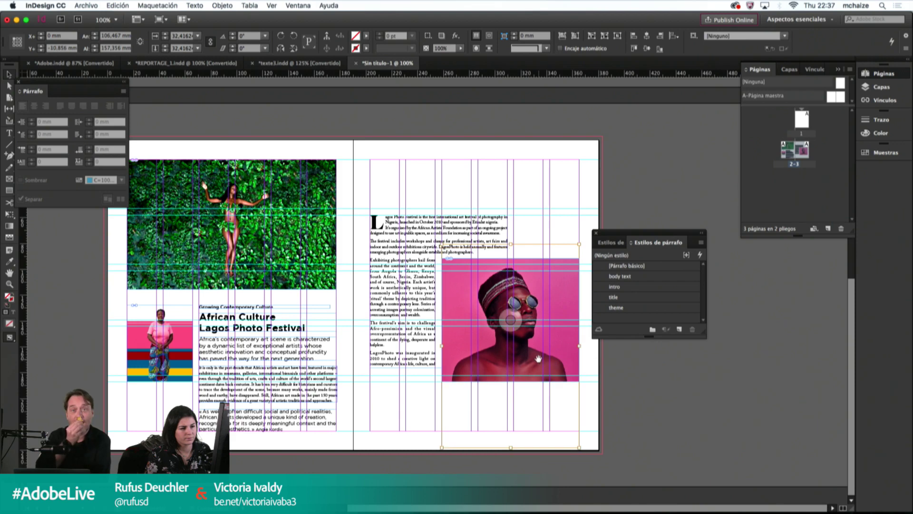
pyautogui.click(625, 400)
pyautogui.press('w')
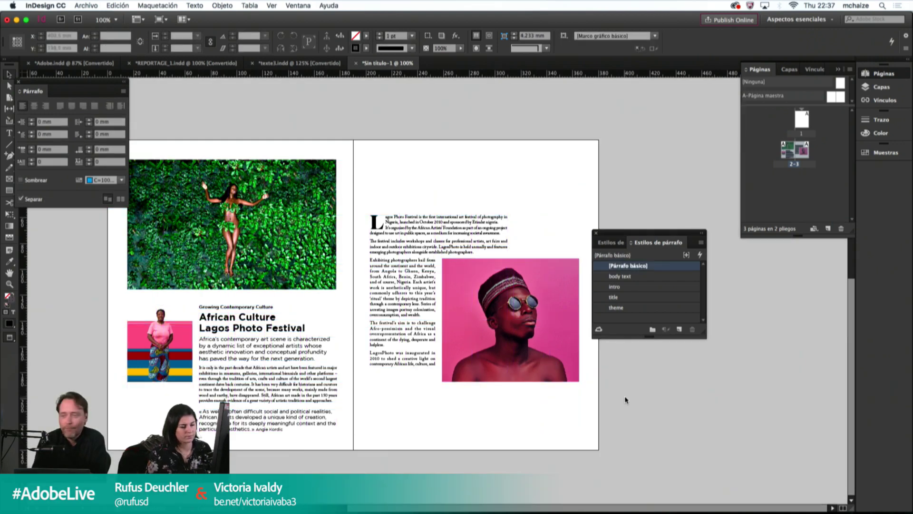
# Step: Extend the festival article's text frame down to the bottom margin and raise its top edge, making it about 173 mm tall
pyautogui.click(433, 363)
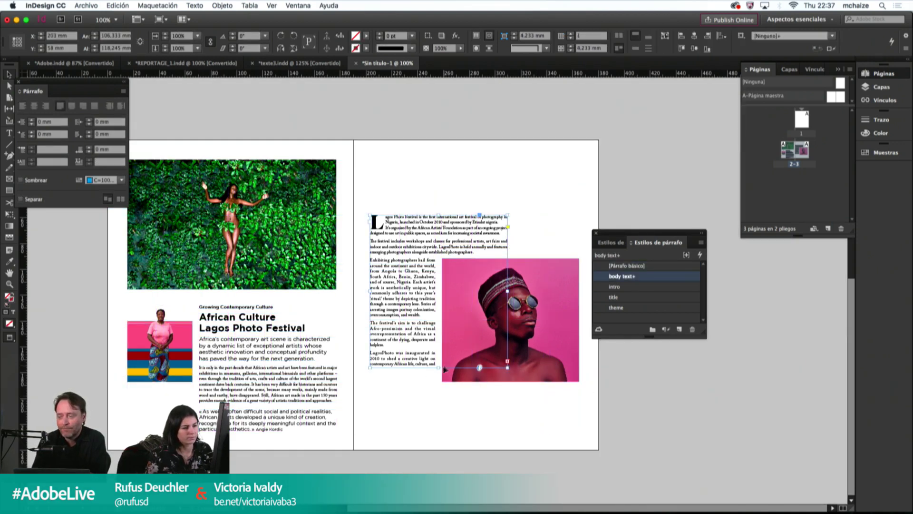
pyautogui.moveTo(438, 367); pyautogui.dragTo(446, 432)
pyautogui.press('w')
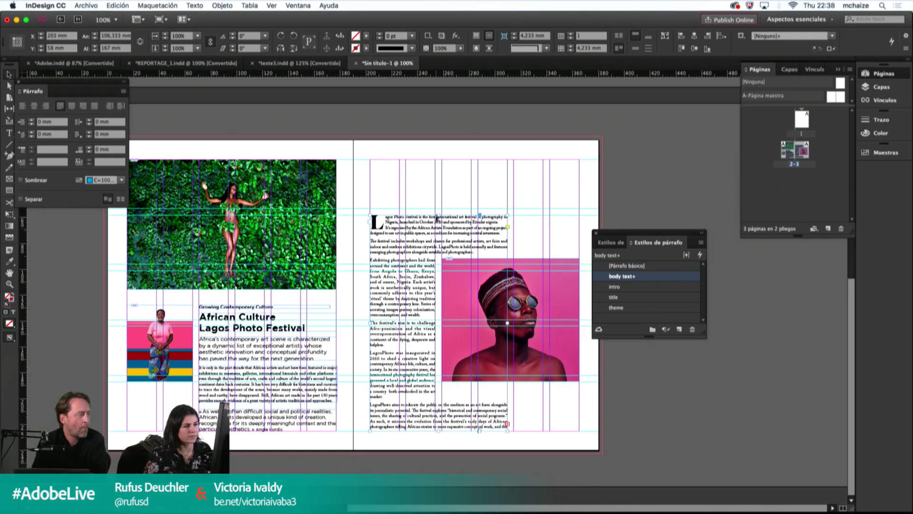
pyautogui.moveTo(438, 213)
pyautogui.mouseDown()
pyautogui.moveTo(438, 192)
pyautogui.moveTo(438, 206)
pyautogui.mouseUp()
pyautogui.click(447, 189)
pyautogui.press('w')
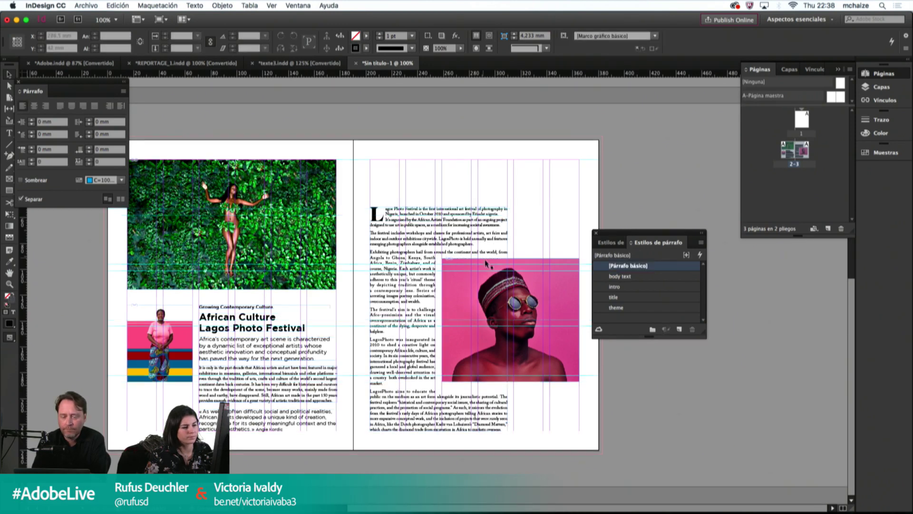
pyautogui.click(415, 221)
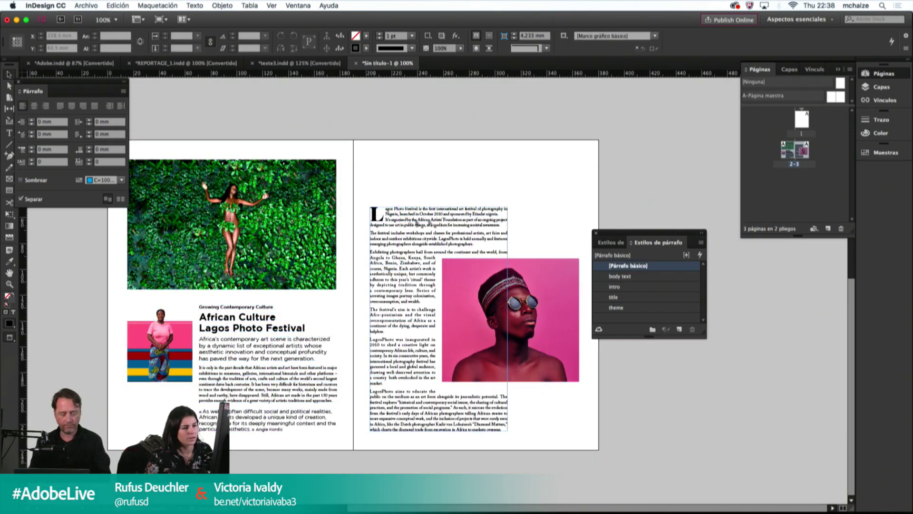
pyautogui.click(454, 297)
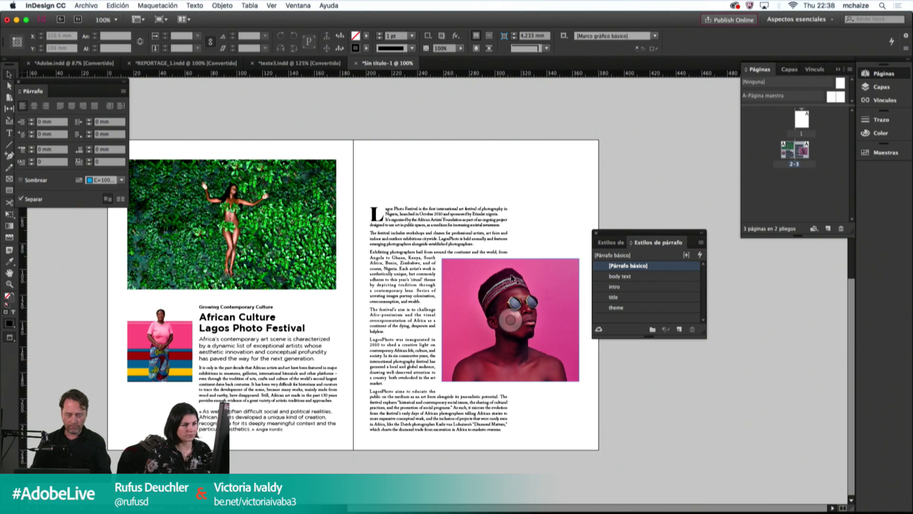
pyautogui.click(535, 228)
pyautogui.press('w')
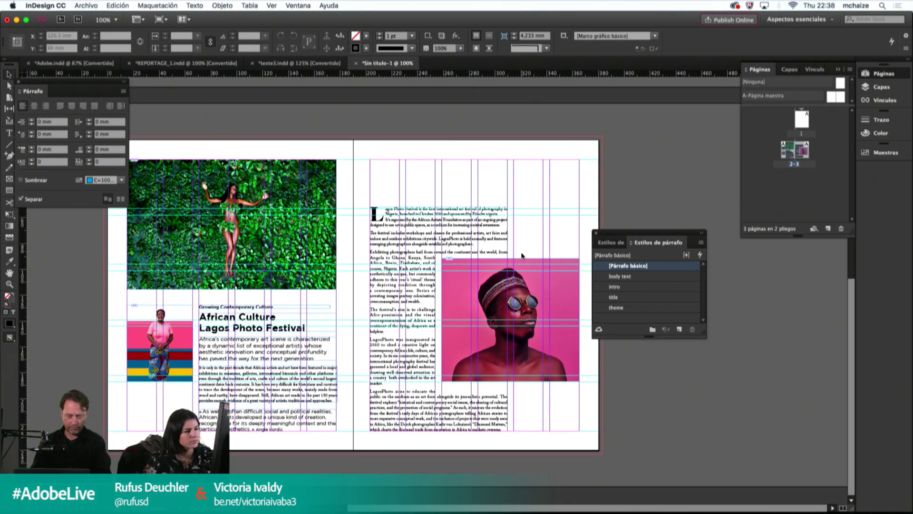
pyautogui.press('w')
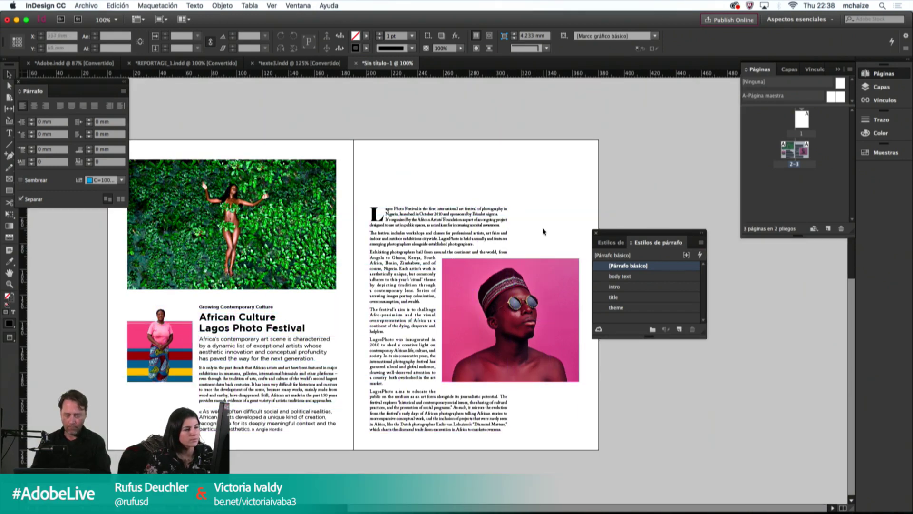
pyautogui.click(447, 242)
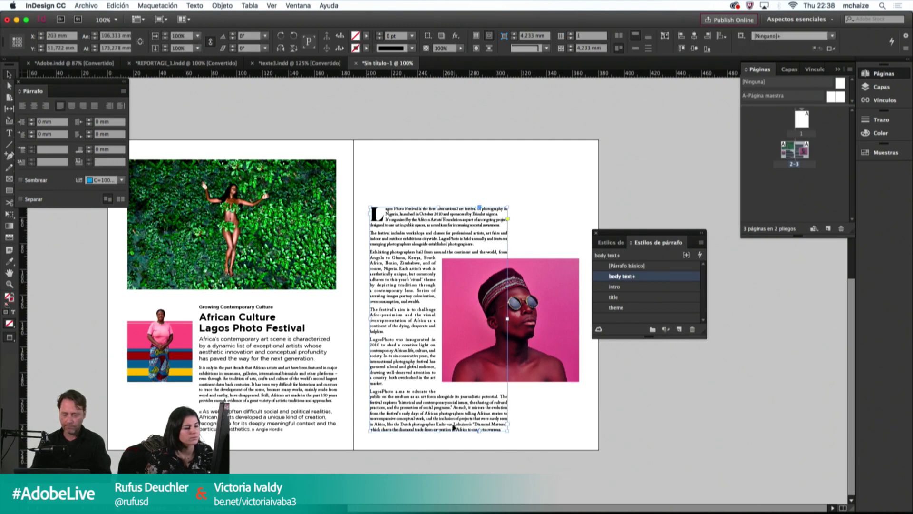
pyautogui.doubleClick(402, 244)
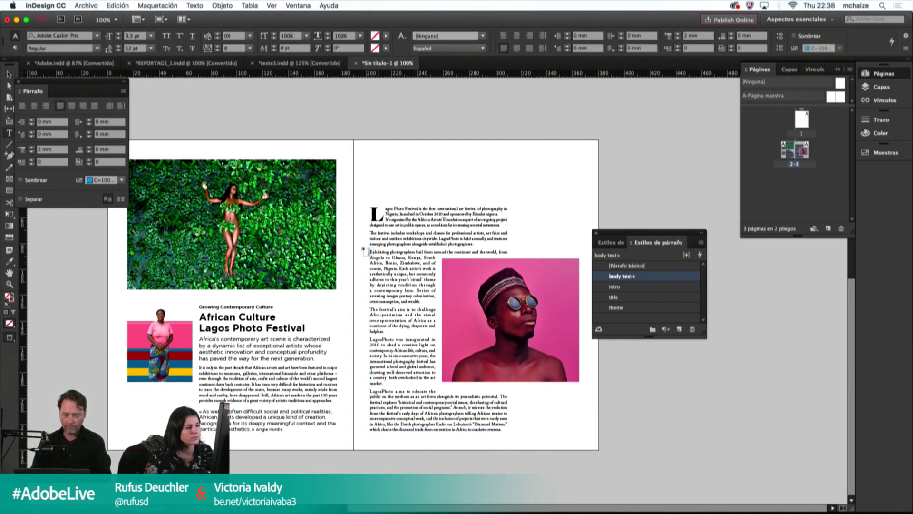
pyautogui.moveTo(476, 244); pyautogui.dragTo(370, 208)
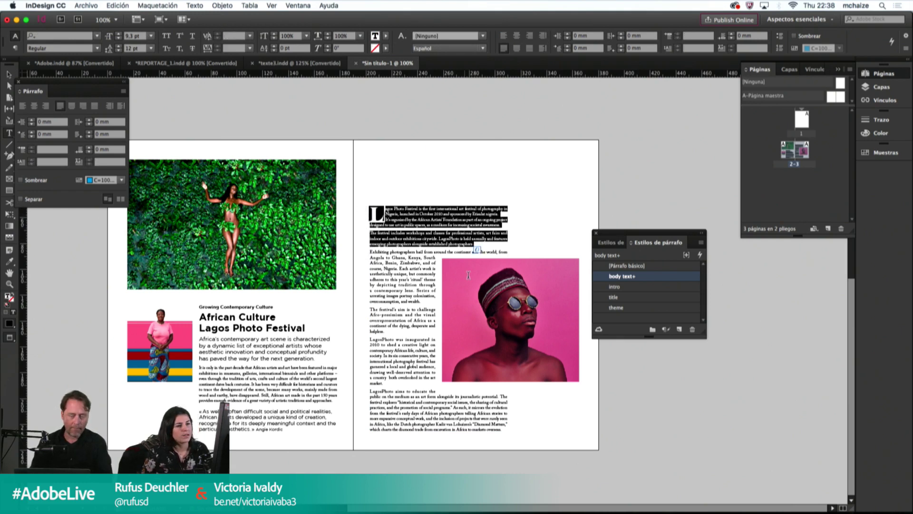
pyautogui.press('Escape')
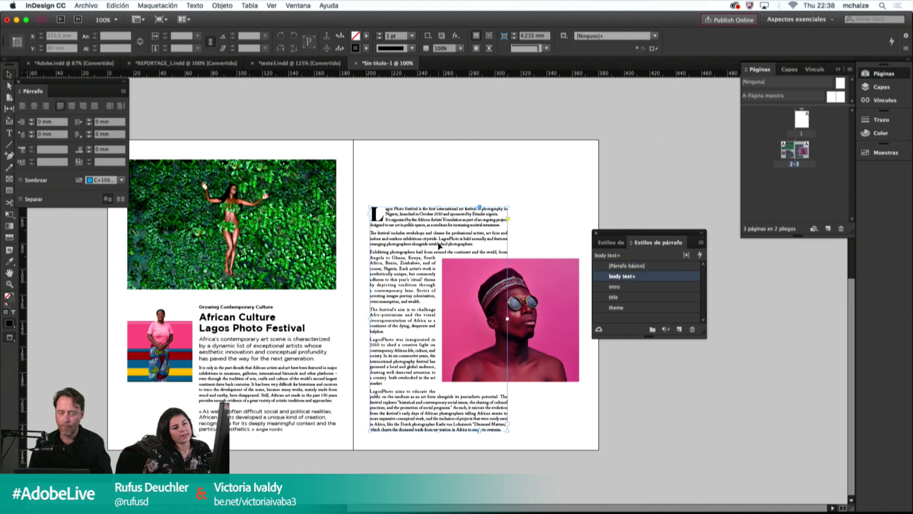
# Step: Cut the article's first two paragraphs with the blank line they leave, and lower the top edge of its text frame
pyautogui.doubleClick(479, 243)
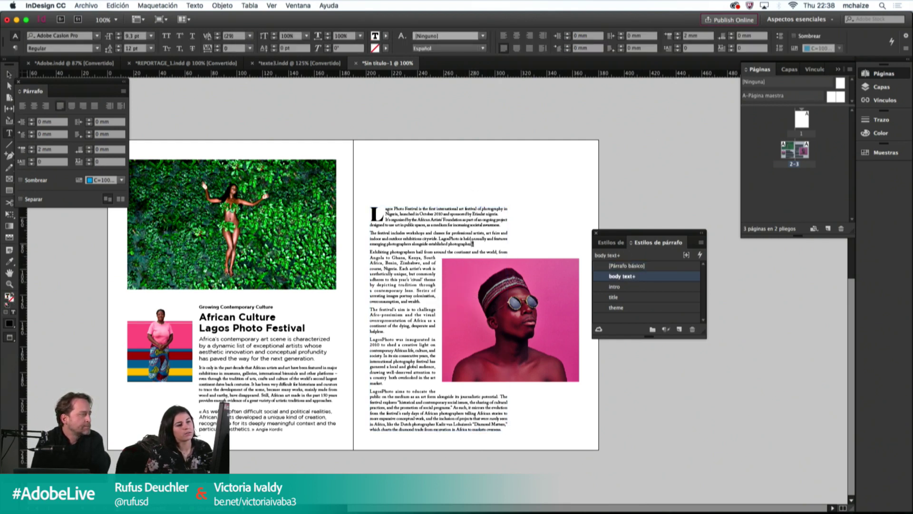
pyautogui.moveTo(472, 243); pyautogui.dragTo(370, 205)
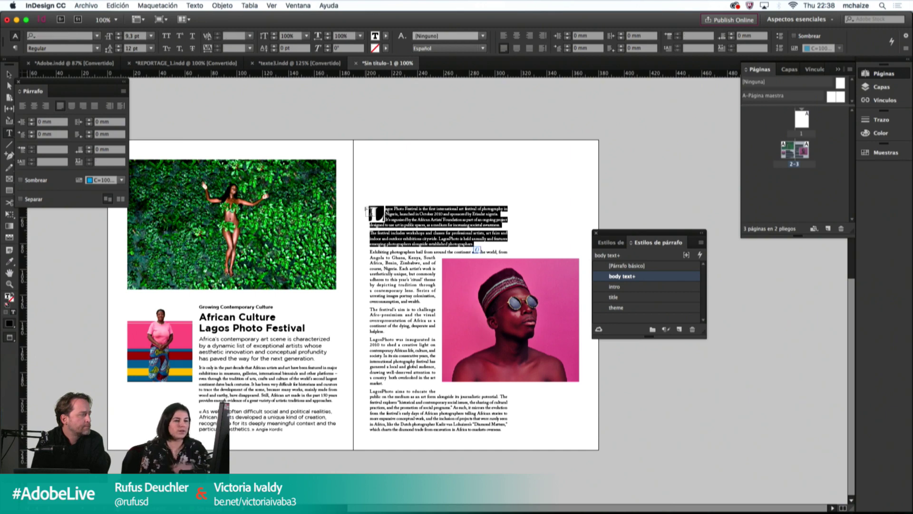
pyautogui.press('BackSpace')
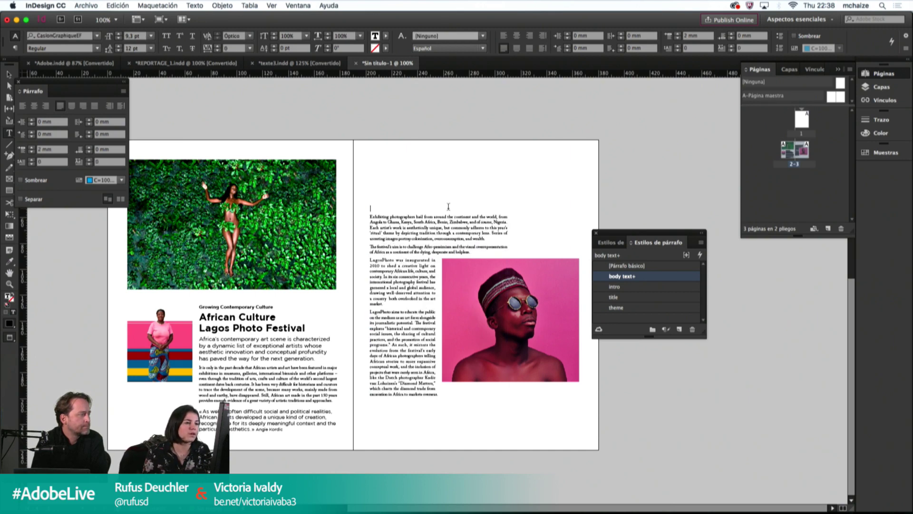
pyautogui.press('BackSpace')
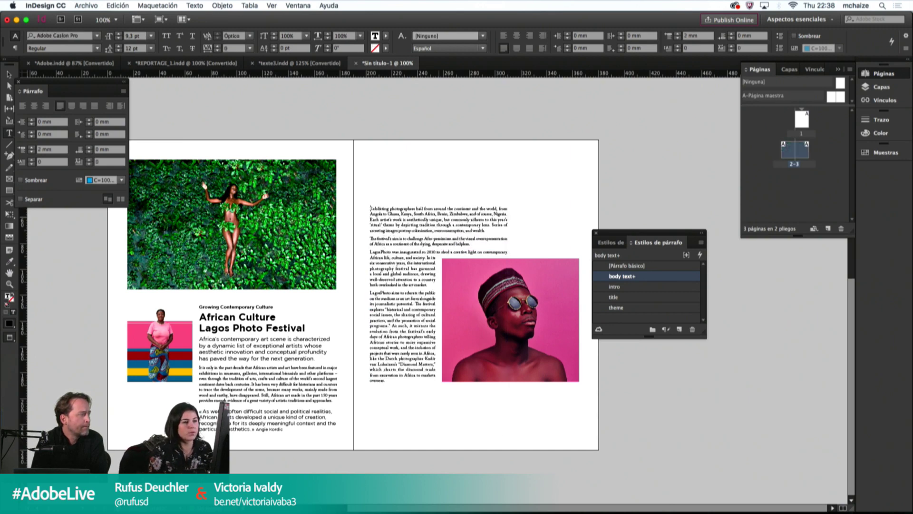
pyautogui.press('Escape')
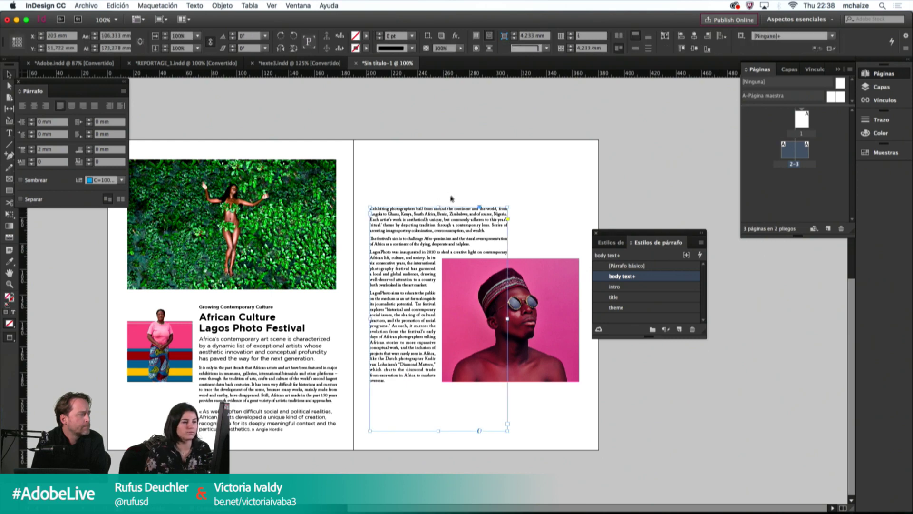
pyautogui.moveTo(441, 207); pyautogui.dragTo(441, 251)
pyautogui.click(435, 228)
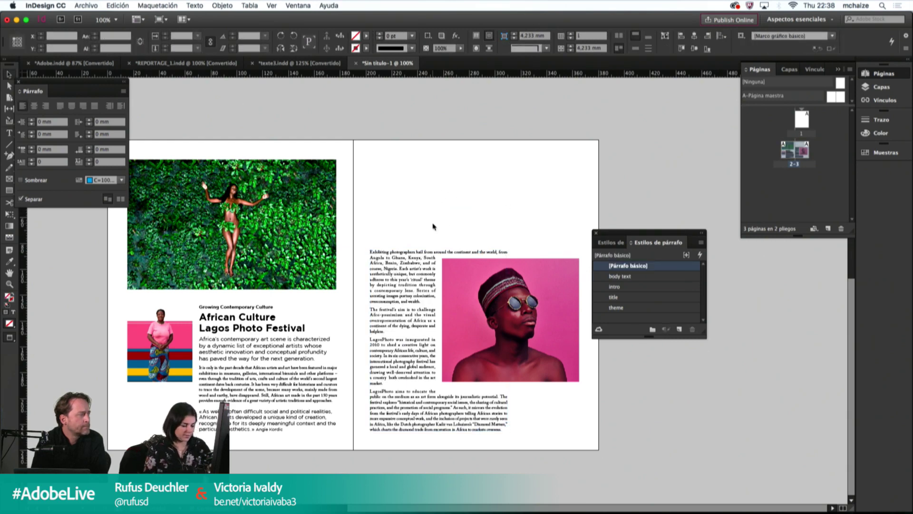
# Step: Paste the two cut paragraphs into a separate text frame and fit it to the article's column width at the page's top margin
pyautogui.click(433, 228)
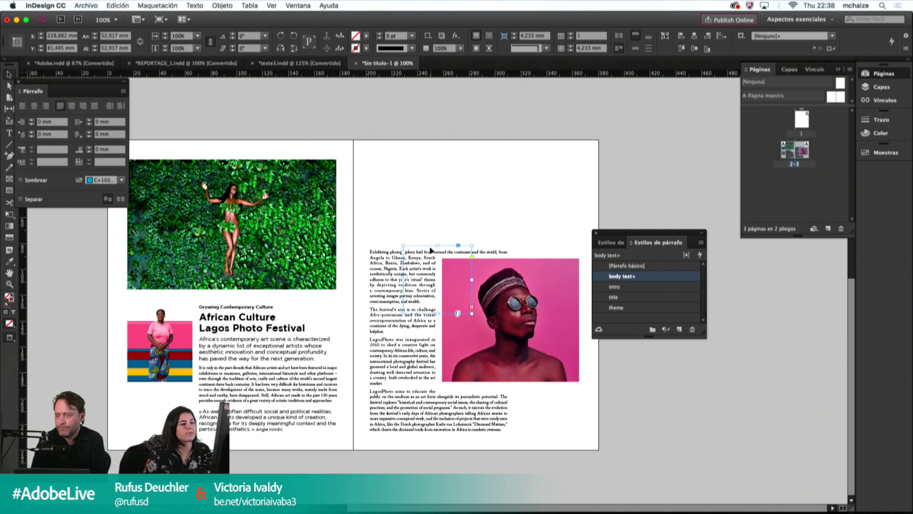
pyautogui.moveTo(423, 262); pyautogui.dragTo(507, 193)
pyautogui.press('w')
pyautogui.click(459, 231)
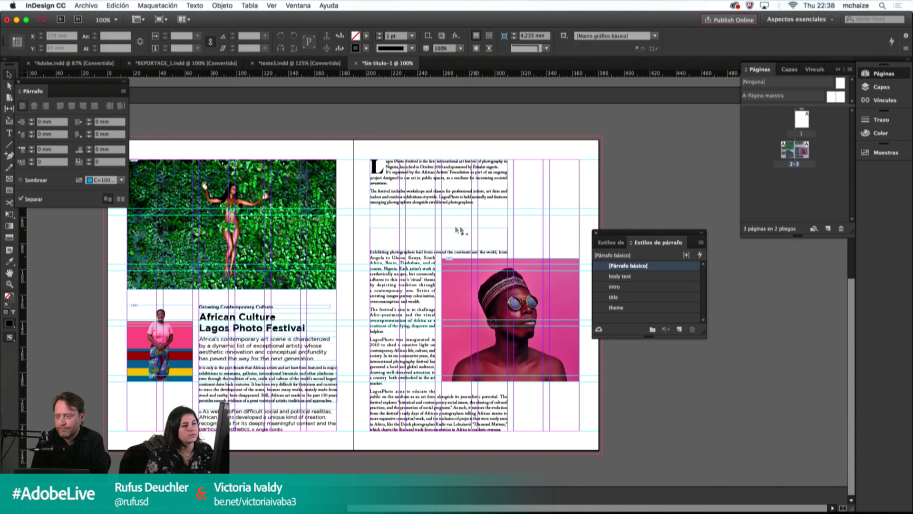
pyautogui.click(441, 230)
pyautogui.click(474, 241)
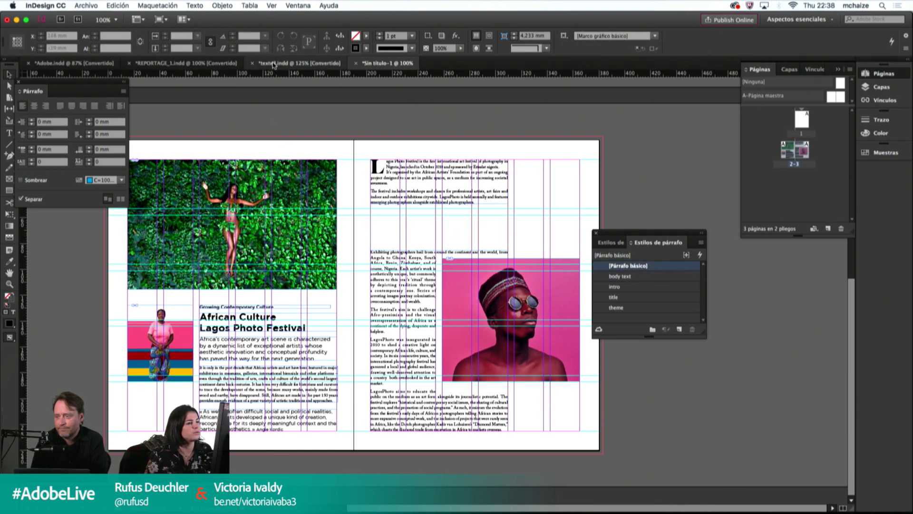
# Step: Copy the text frame holding the important quote about the annual LagosPhoto festival from page 2 of texte3.indd
pyautogui.click(299, 63)
pyautogui.click(451, 180)
pyautogui.click(463, 143)
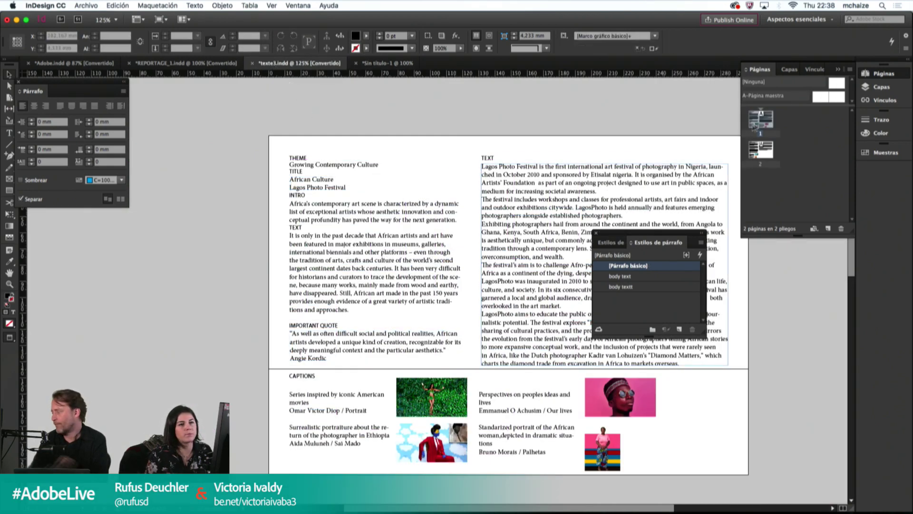
pyautogui.doubleClick(761, 150)
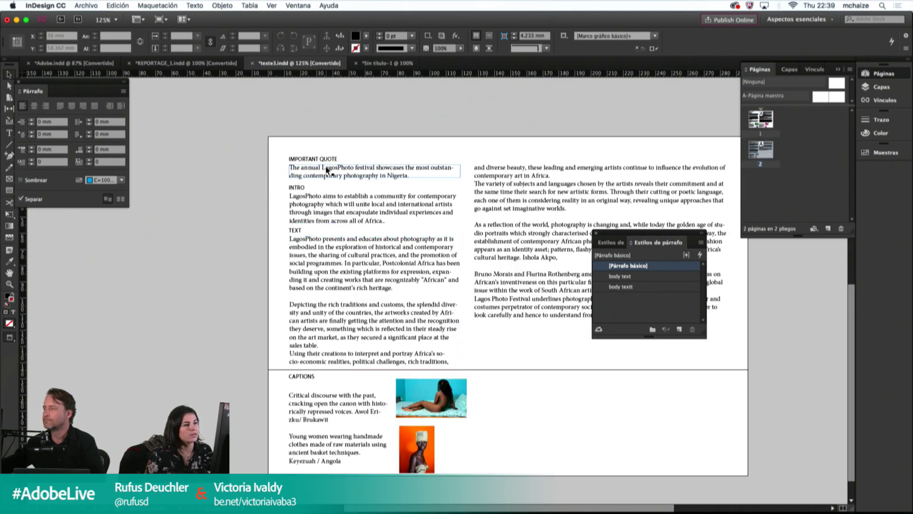
pyautogui.doubleClick(427, 178)
pyautogui.moveTo(427, 179); pyautogui.dragTo(281, 167)
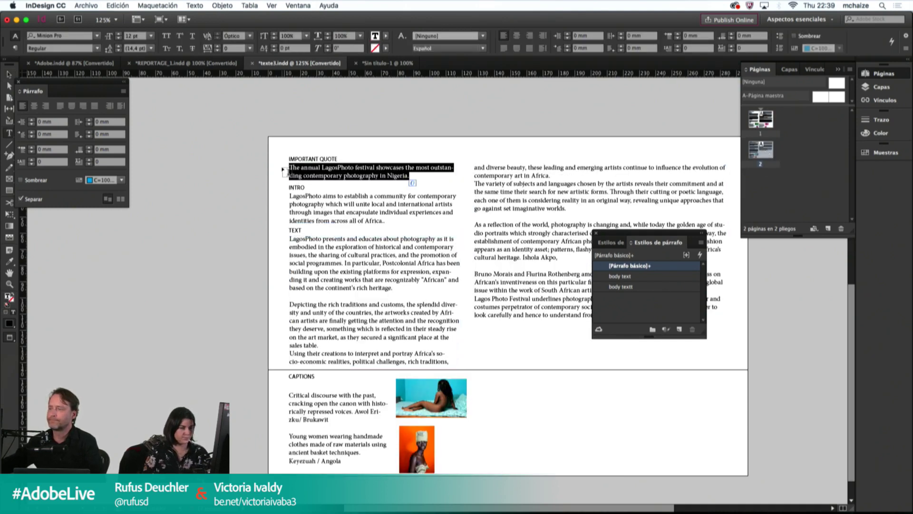
pyautogui.press('Escape')
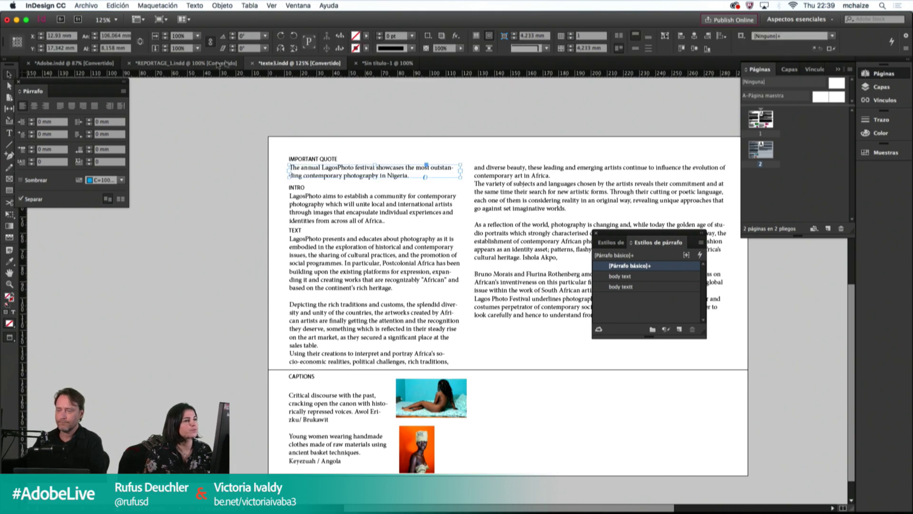
# Step: Paste the quote frame into the magazine spread, place it below the two opening paragraphs and widen it to about 104 mm
pyautogui.click(385, 63)
pyautogui.press('cmd+v')
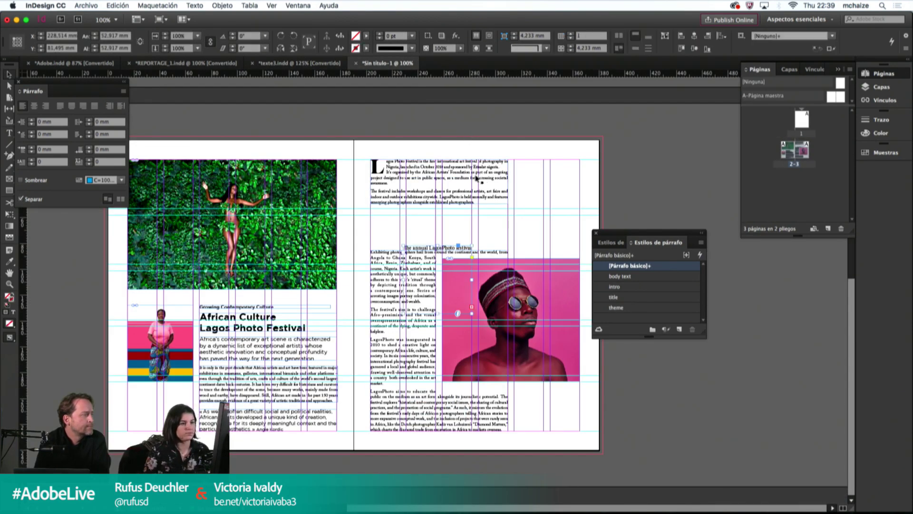
pyautogui.moveTo(467, 223); pyautogui.dragTo(404, 223)
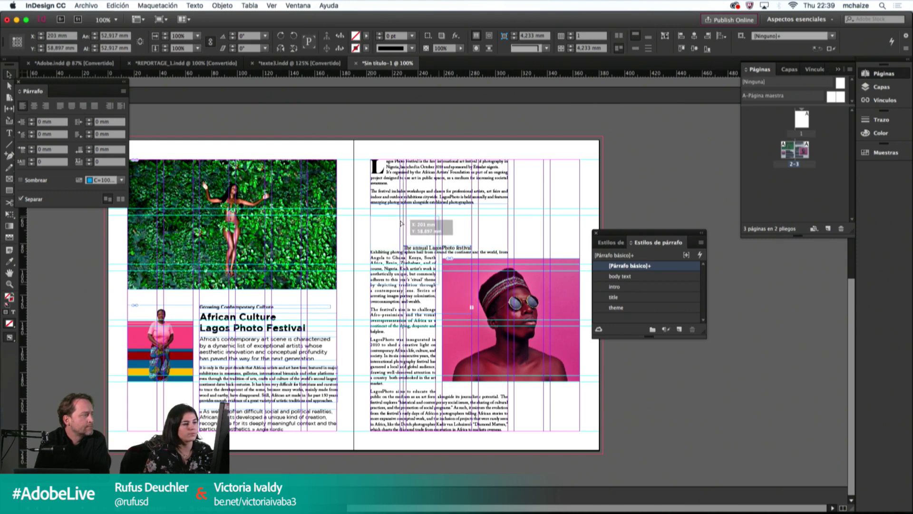
pyautogui.moveTo(443, 250); pyautogui.dragTo(362, 204)
# Step: Apply the subquote character style to the whole pasted quote
pyautogui.doubleClick(471, 225)
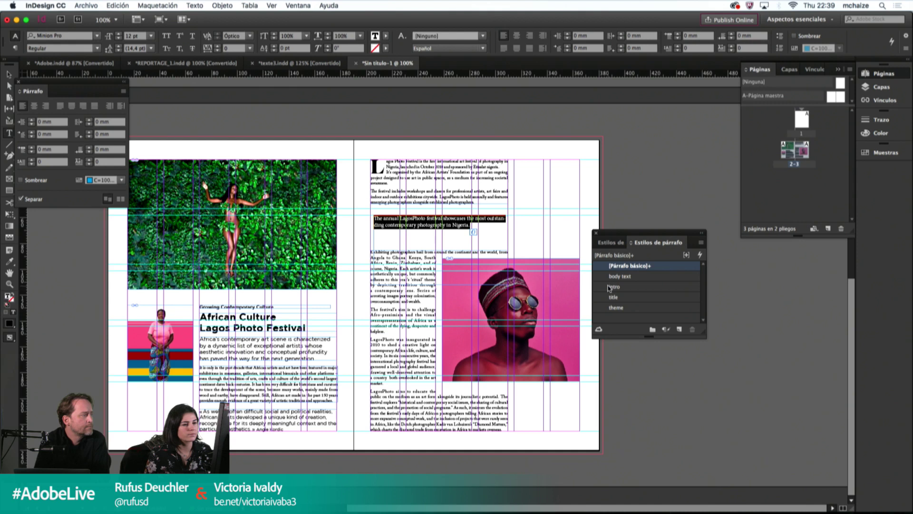
pyautogui.click(611, 242)
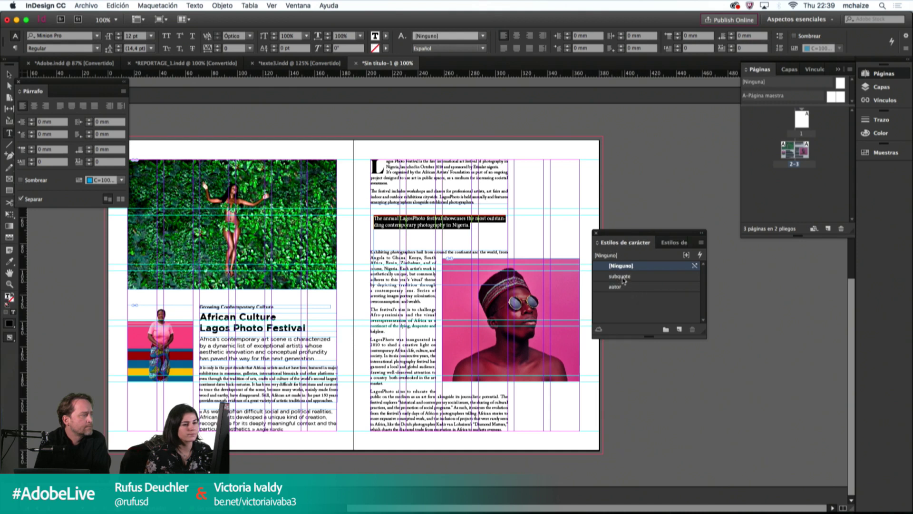
pyautogui.click(620, 276)
pyautogui.click(624, 280)
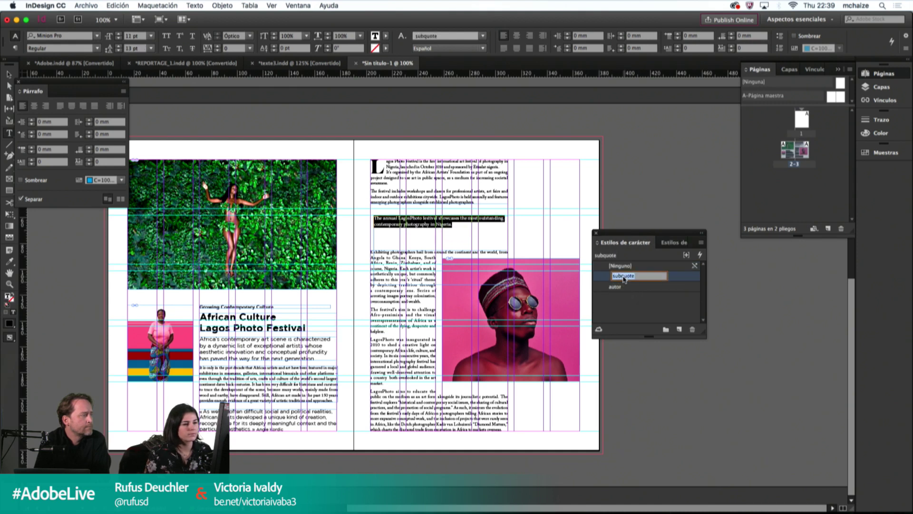
pyautogui.press('Escape')
pyautogui.press('Escape')
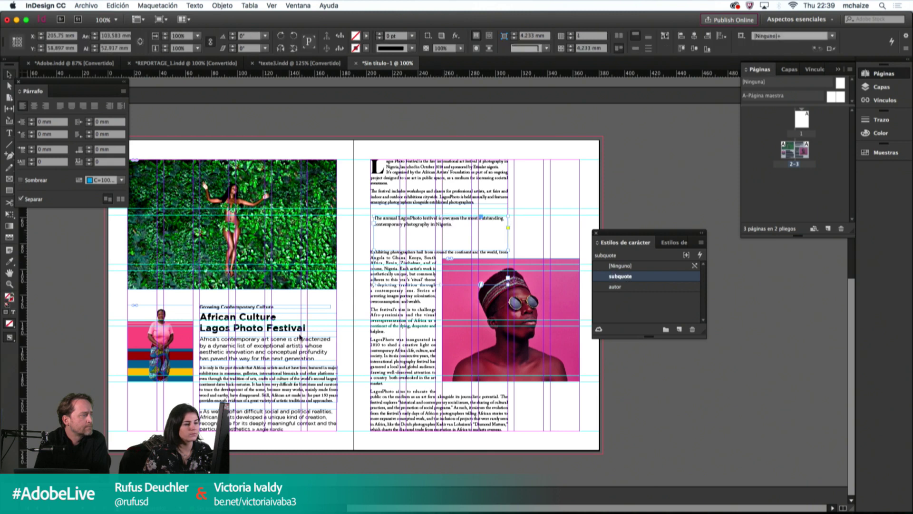
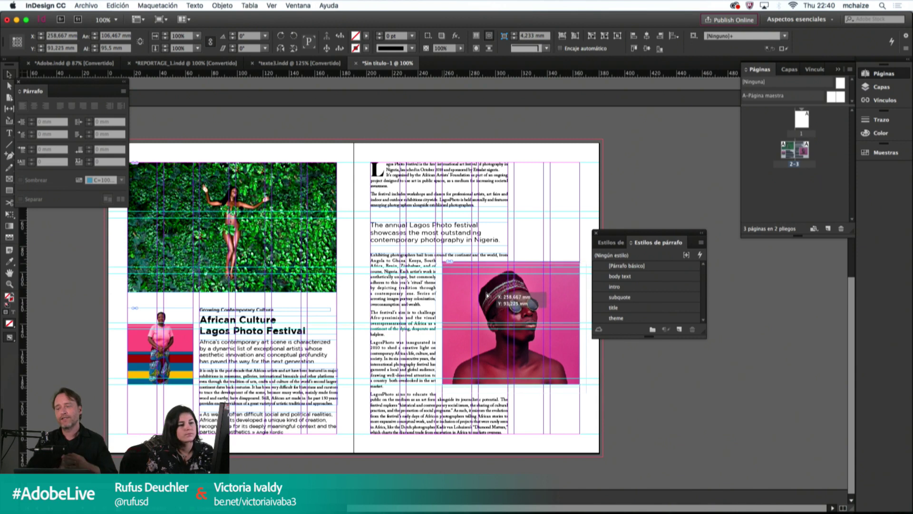
# Step: Move the right-page portrait down to a Y position of 96 mm
pyautogui.moveTo(486, 290); pyautogui.dragTo(486, 297)
pyautogui.click(531, 248)
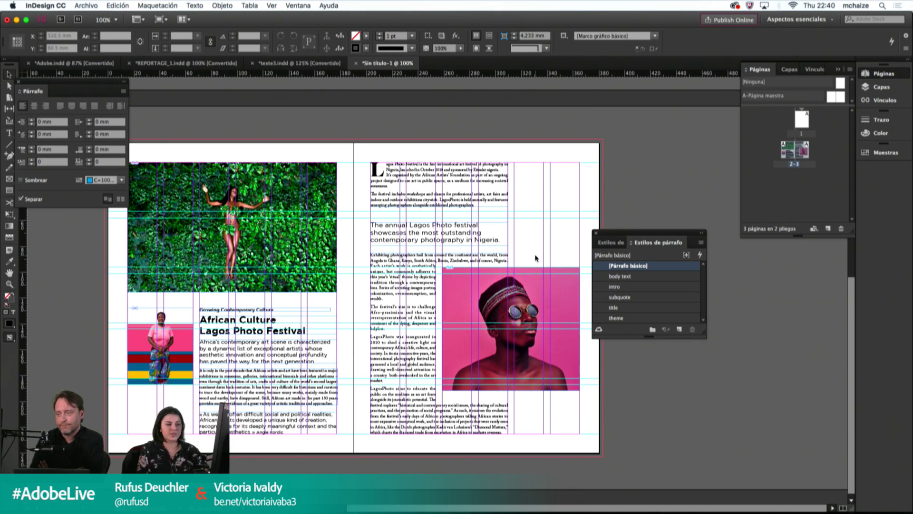
# Step: Set the bottom and right text wrap offsets of the right-page portrait to 0 mm
pyautogui.click(539, 296)
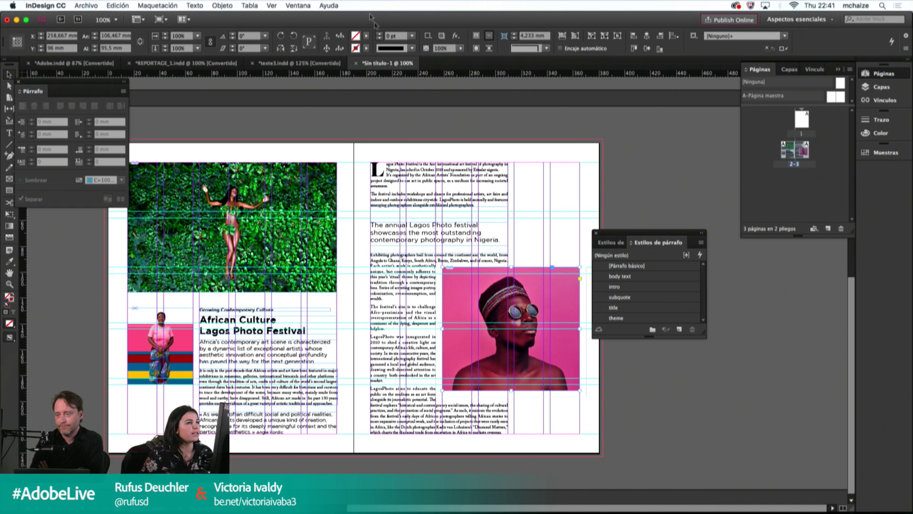
pyautogui.click(298, 5)
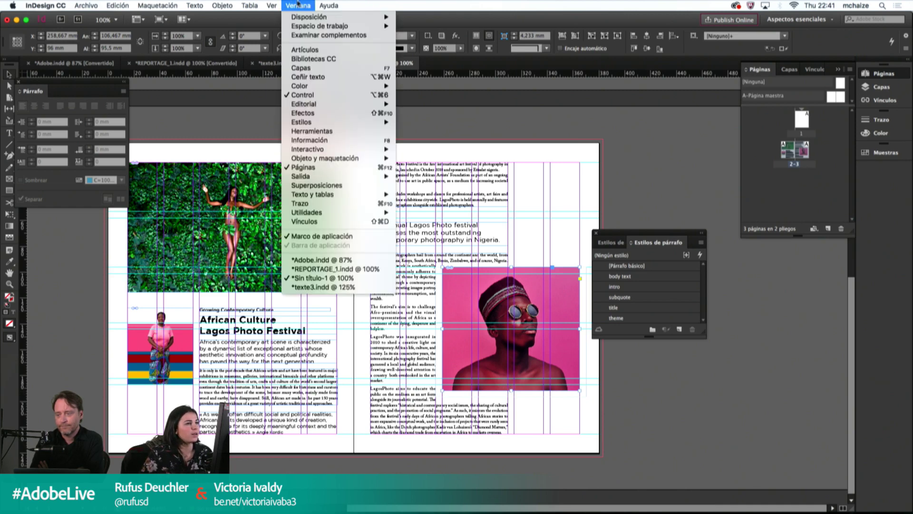
pyautogui.click(308, 76)
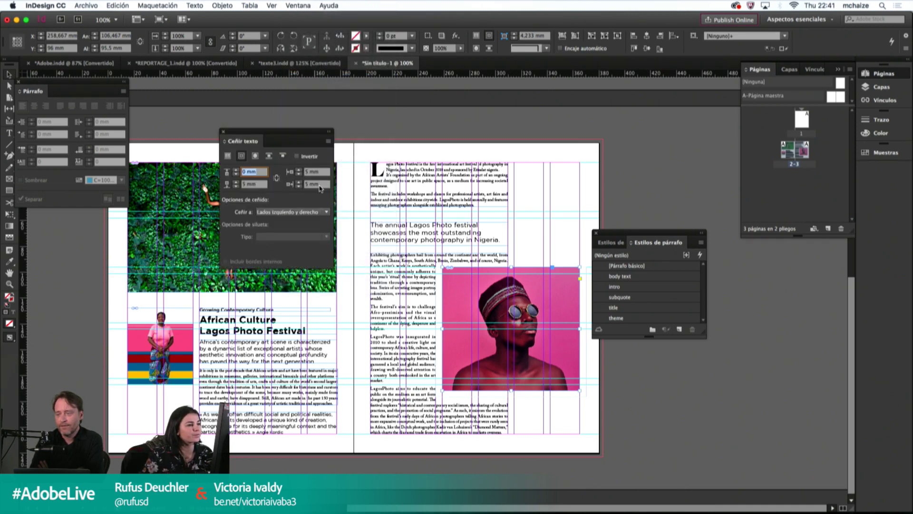
pyautogui.press('Tab')
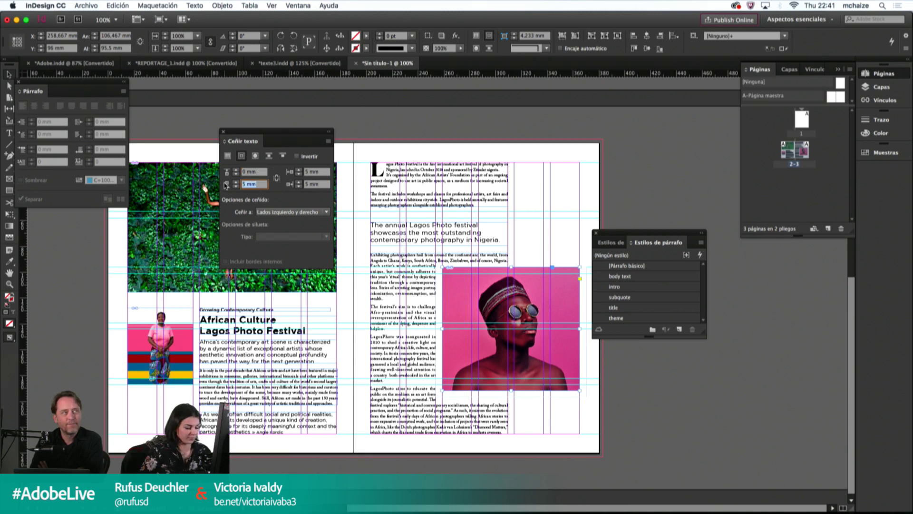
pyautogui.write('0')
pyautogui.press('Return')
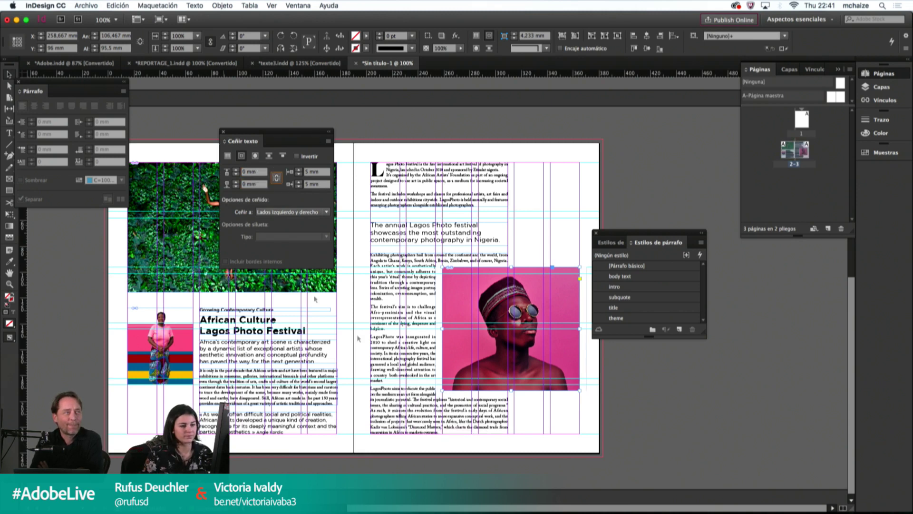
pyautogui.tripleClick(314, 184)
pyautogui.write('0')
pyautogui.press('Tab')
pyautogui.click(566, 437)
# Step: Preview the spread with guides and frame edges hidden
pyautogui.press('w')
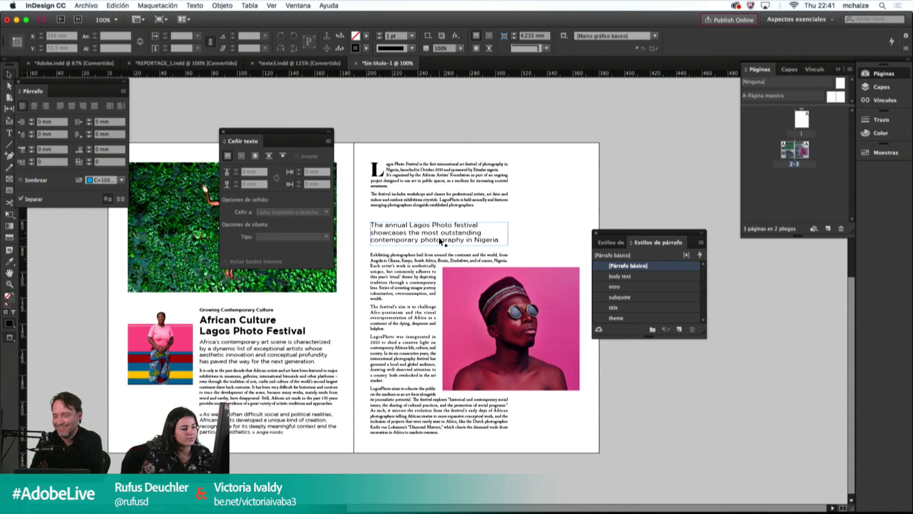
pyautogui.press('w')
pyautogui.press('w')
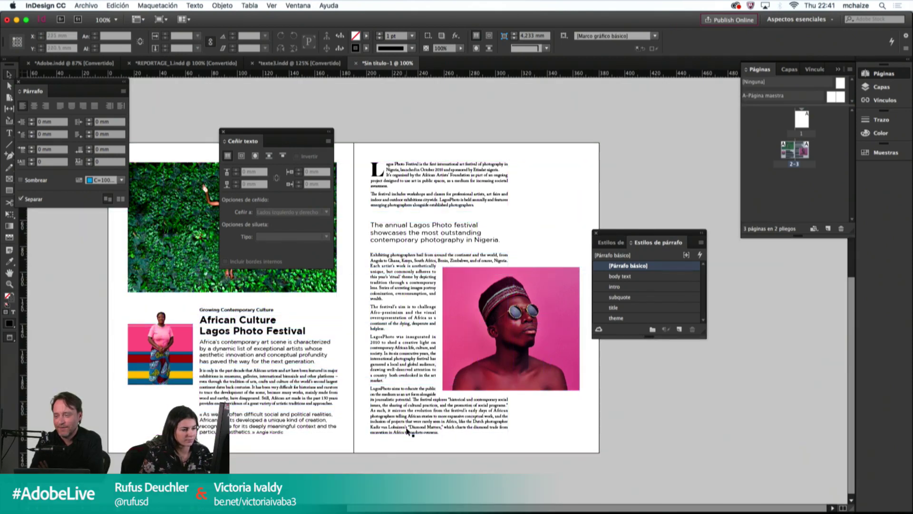
# Step: Lower the opening paragraphs' frame on the right page and shift the quote frame slightly down between the two text blocks
pyautogui.click(416, 235)
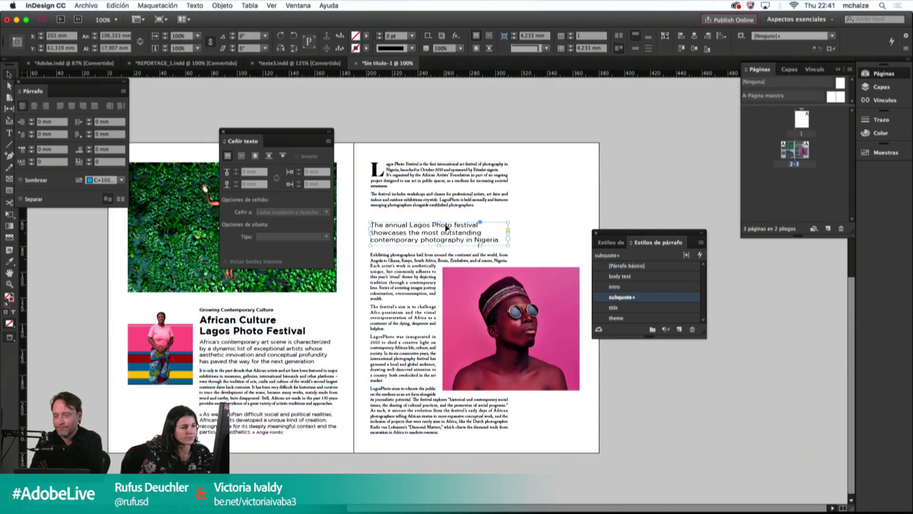
pyautogui.moveTo(439, 220); pyautogui.dragTo(402, 237)
pyautogui.click(404, 181)
pyautogui.moveTo(414, 192); pyautogui.dragTo(414, 205)
pyautogui.click(497, 236)
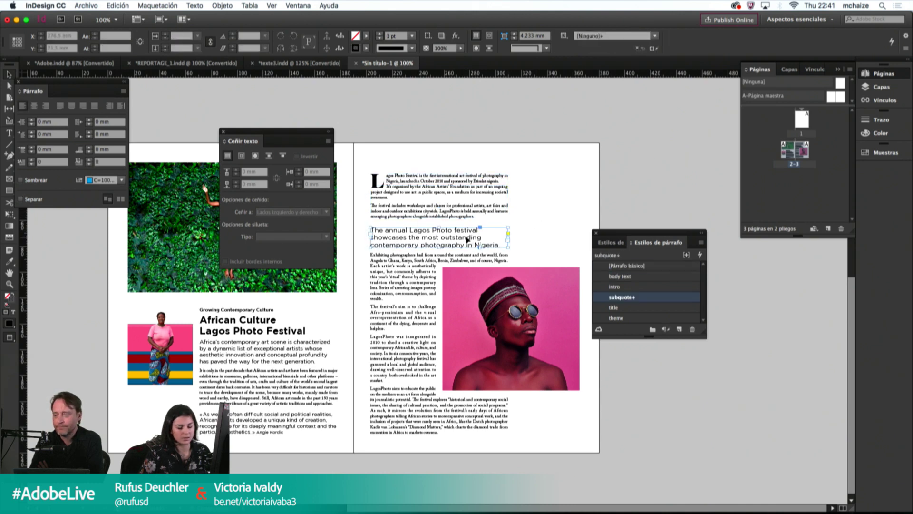
pyautogui.moveTo(467, 240); pyautogui.dragTo(467, 239)
pyautogui.click(530, 201)
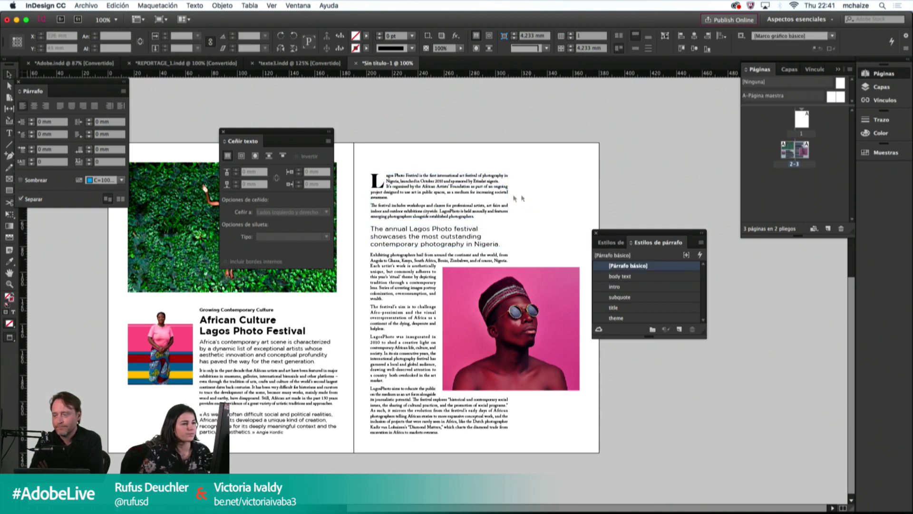
# Step: Move the text wrap settings clear of the left page and examine the type formatting of its intro and closing quote
pyautogui.moveTo(278, 134); pyautogui.dragTo(678, 127)
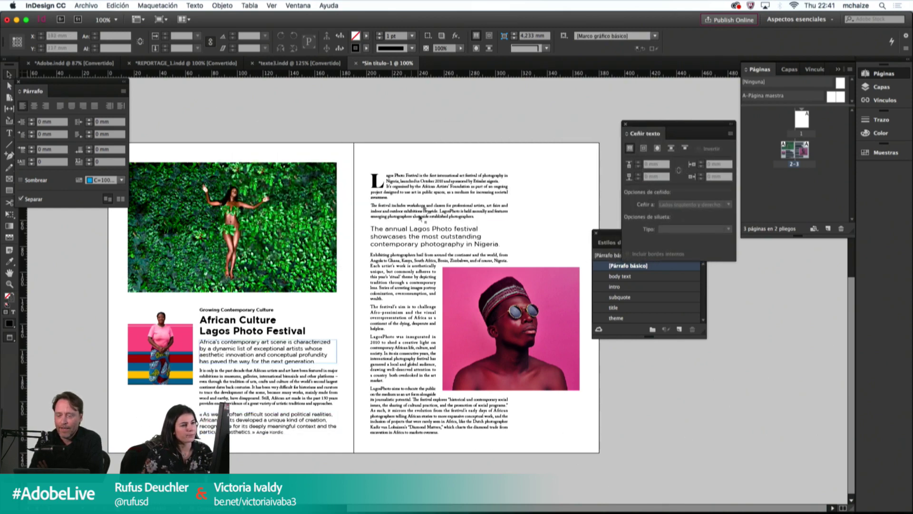
pyautogui.doubleClick(224, 351)
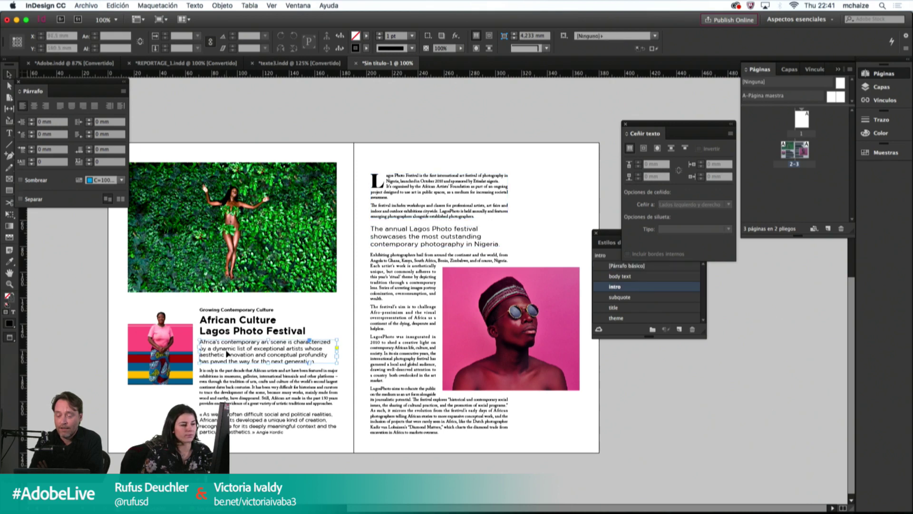
pyautogui.moveTo(316, 361); pyautogui.dragTo(198, 343)
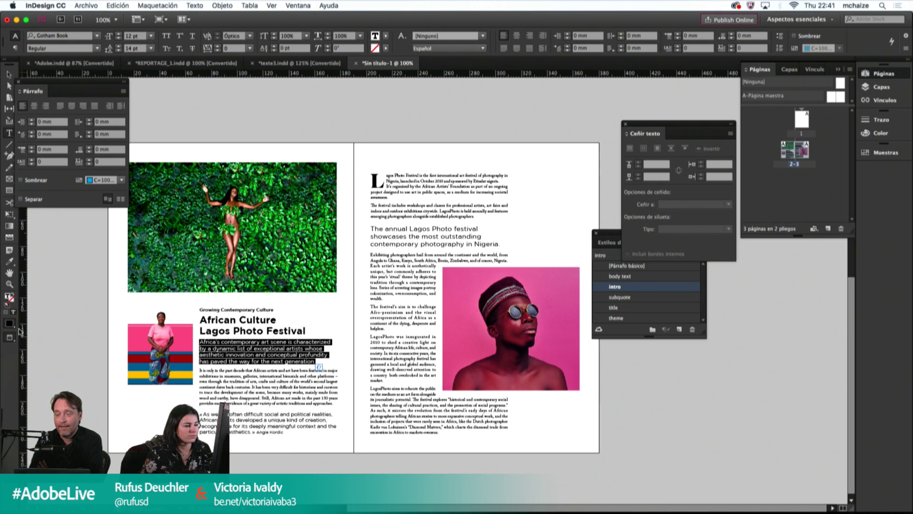
pyautogui.click(308, 330)
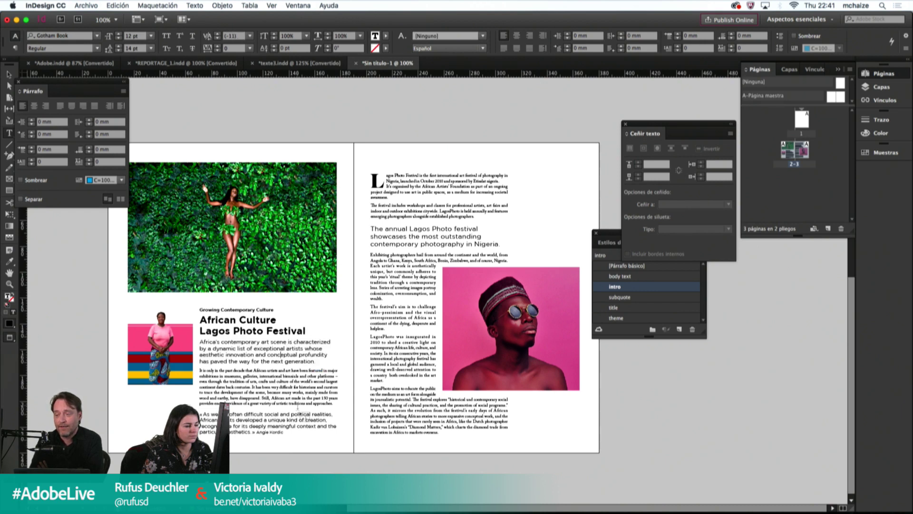
pyautogui.moveTo(285, 432); pyautogui.dragTo(199, 414)
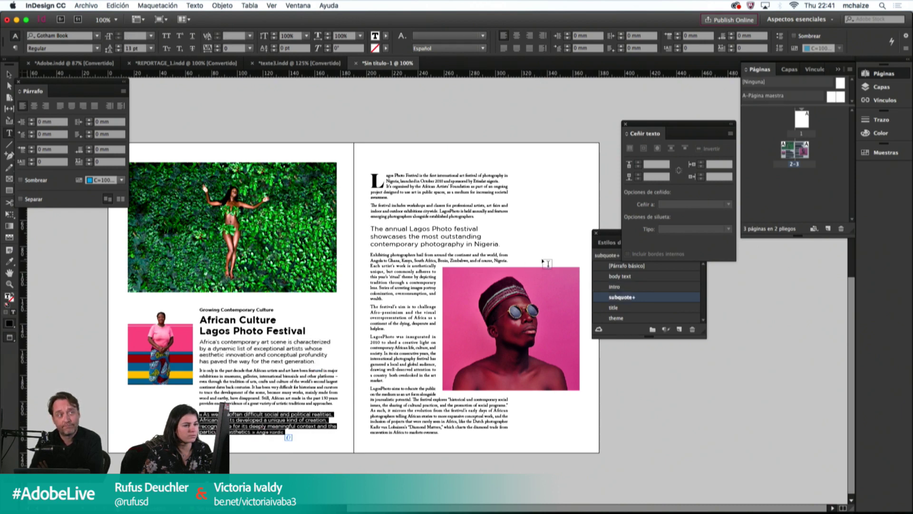
# Step: Colour the right-page quote blue with the Eyedropper and check the spread in full-screen presentation view
pyautogui.moveTo(505, 241); pyautogui.dragTo(371, 229)
pyautogui.click(9, 261)
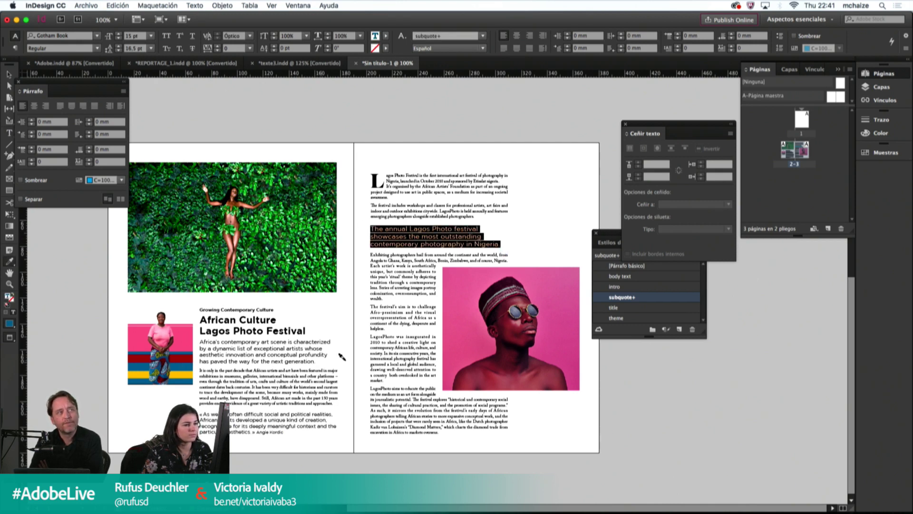
pyautogui.press('v')
pyautogui.click(467, 242)
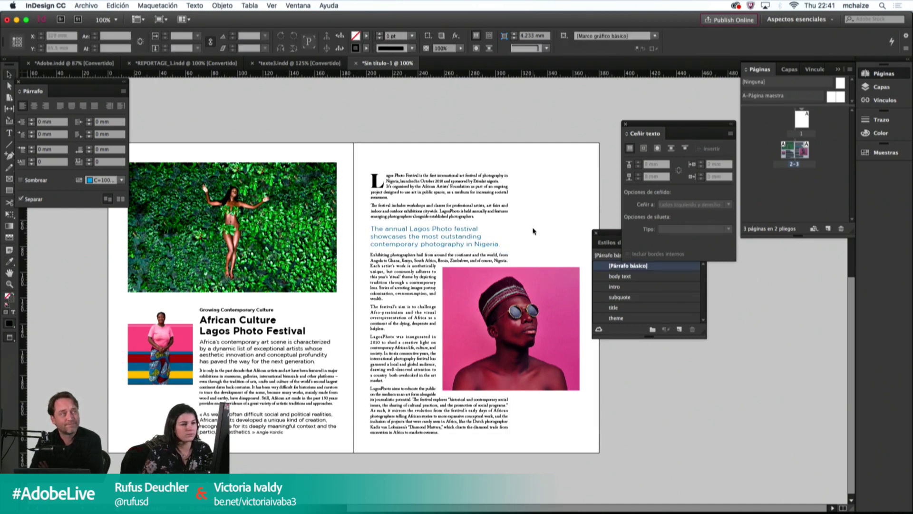
pyautogui.hotkey('shift', 'w')
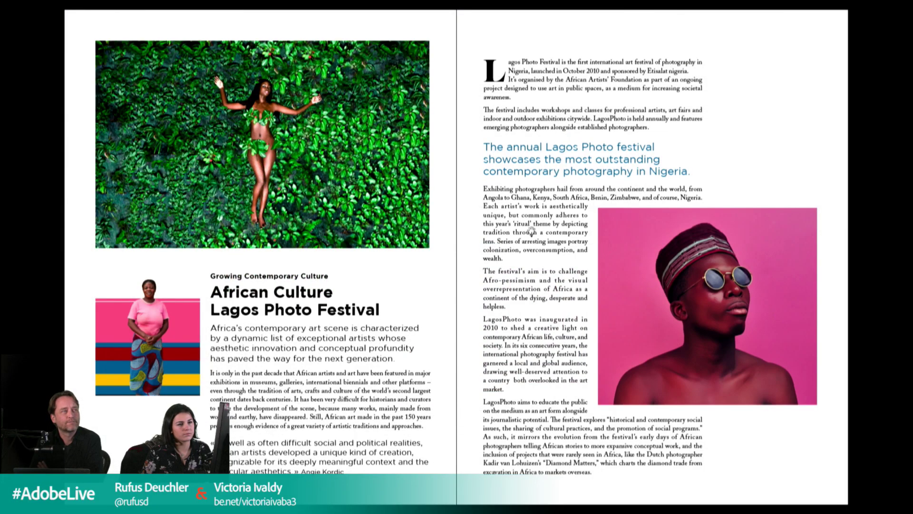
pyautogui.press('Escape')
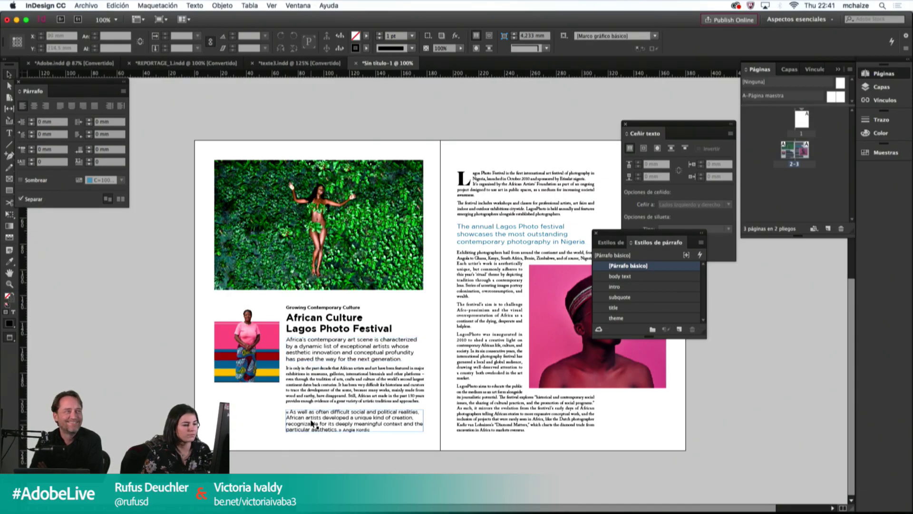
# Step: Check the left-page quote's formatting and set the leading of the blue right-page quote to 16 pt
pyautogui.doubleClick(312, 422)
pyautogui.press('super+a')
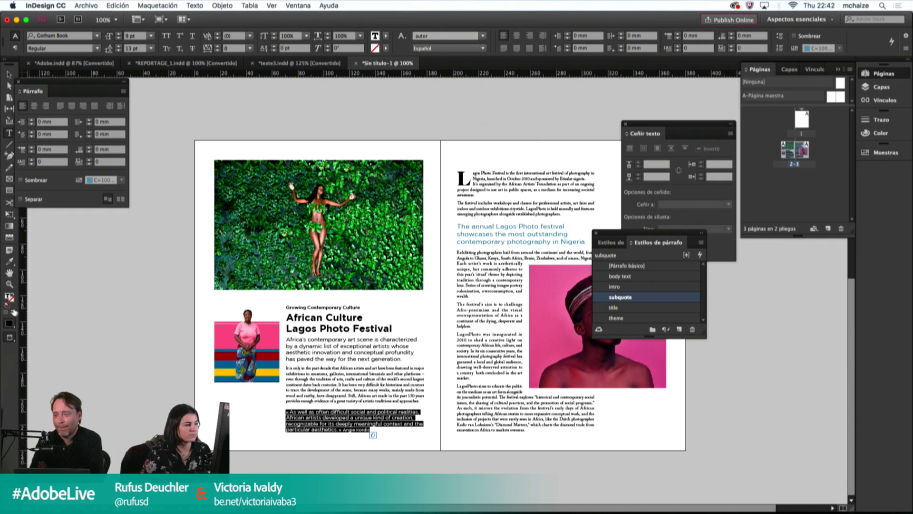
pyautogui.click(479, 227)
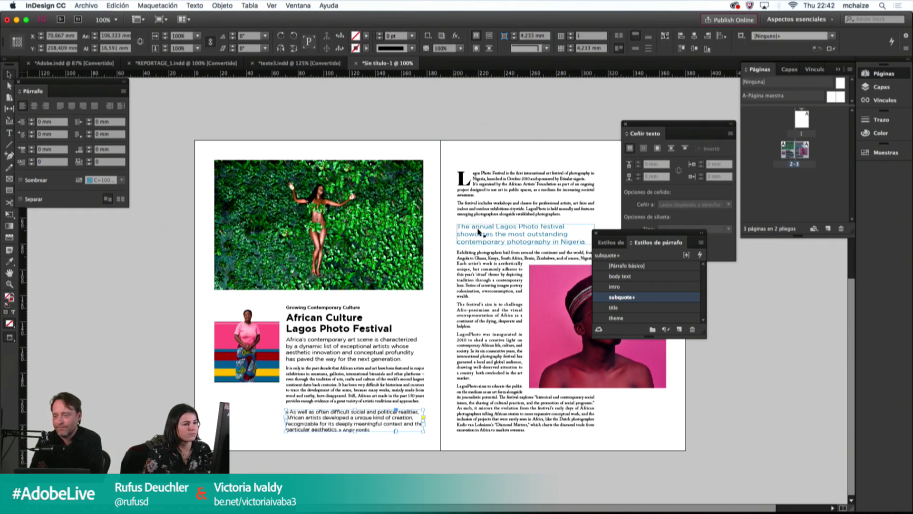
pyautogui.moveTo(457, 226); pyautogui.dragTo(590, 245)
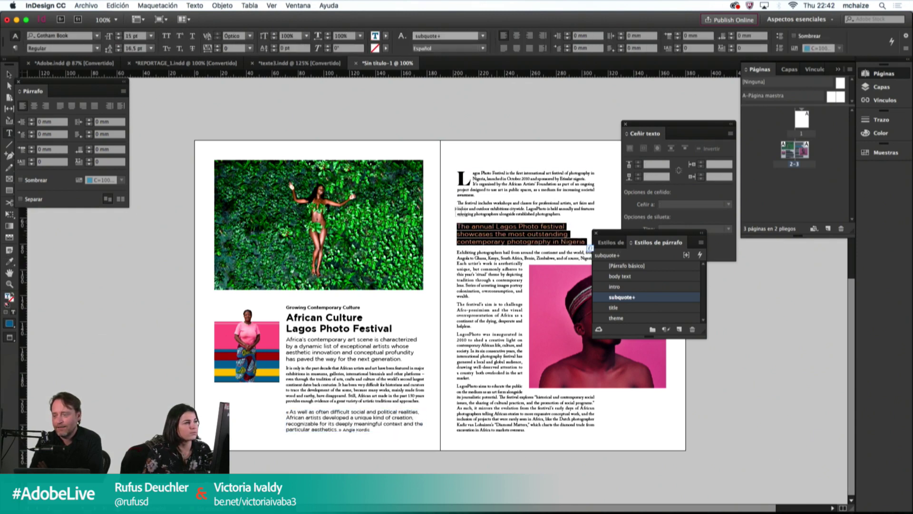
pyautogui.click(138, 50)
pyautogui.write('16')
pyautogui.press('Return')
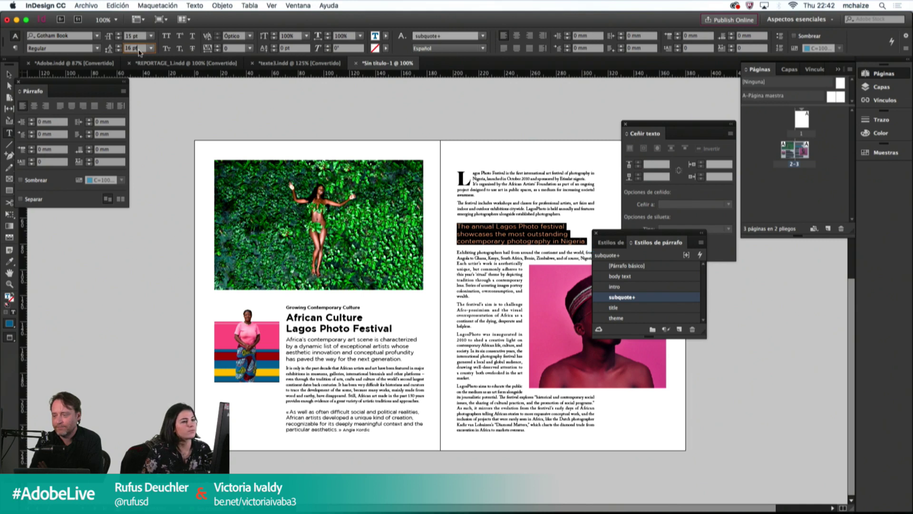
pyautogui.click(552, 243)
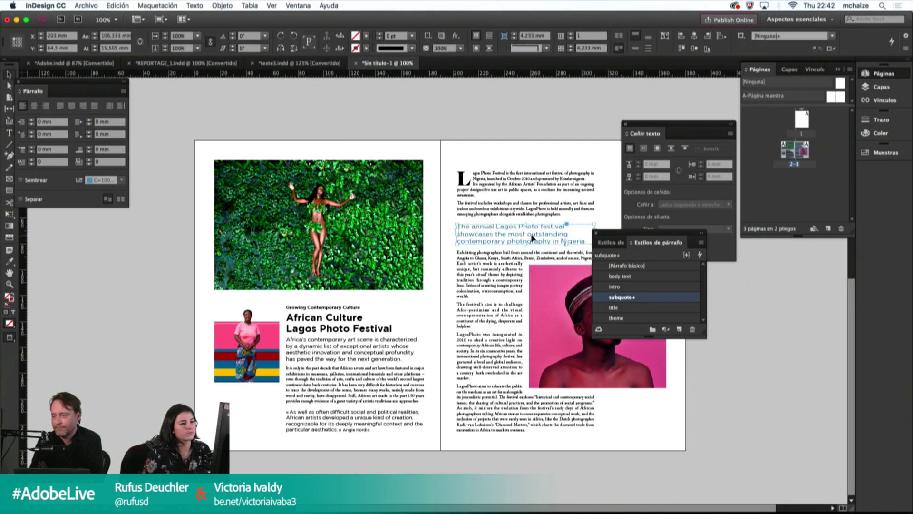
pyautogui.moveTo(508, 234); pyautogui.dragTo(589, 244)
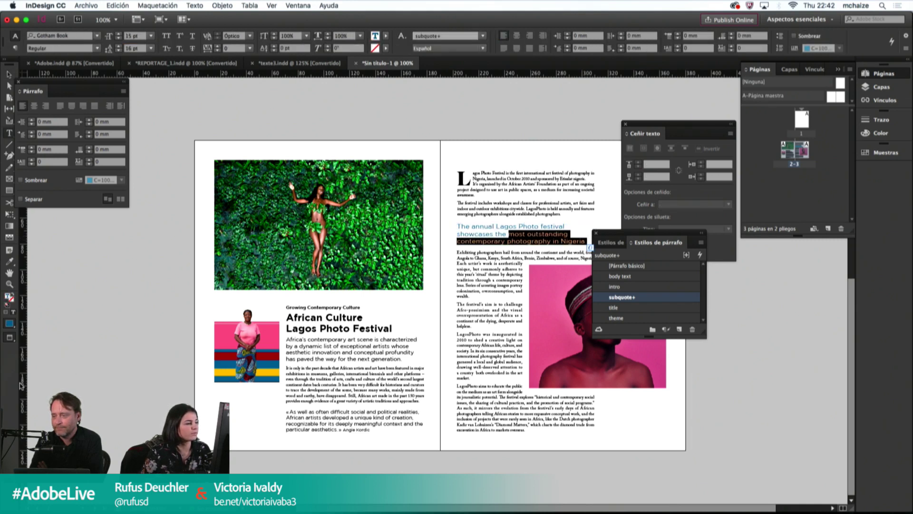
pyautogui.doubleClick(9, 296)
pyautogui.click(542, 198)
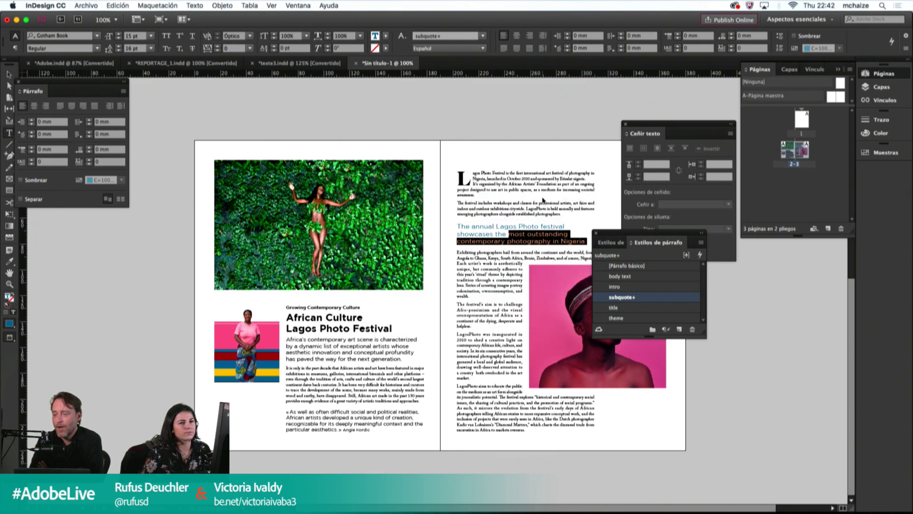
pyautogui.press('Escape')
# Step: Display the document's list of colour swatches beside the spread
pyautogui.click(298, 5)
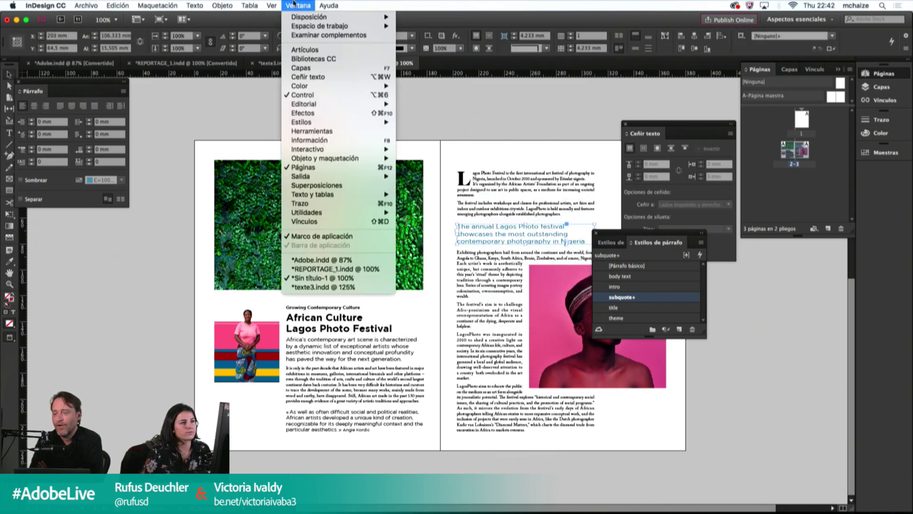
pyautogui.moveTo(316, 87)
pyautogui.click(418, 86)
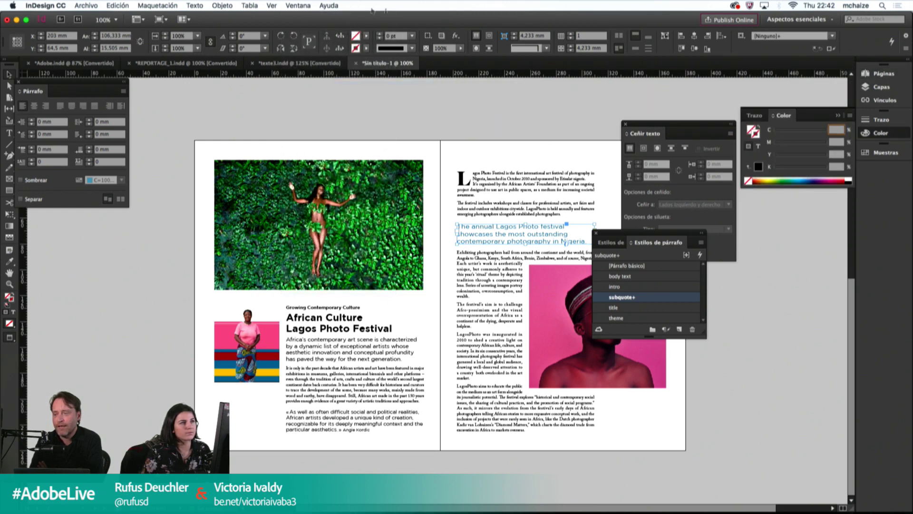
pyautogui.click(304, 6)
pyautogui.moveTo(310, 85)
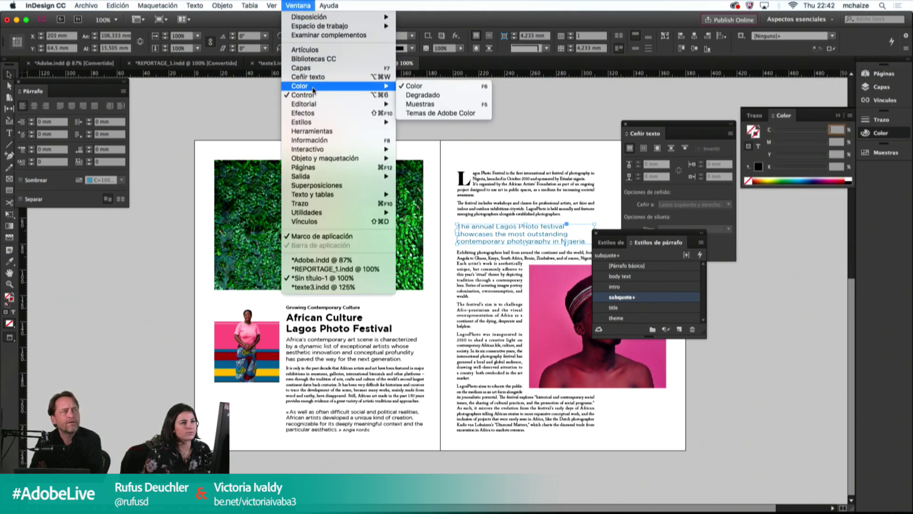
pyautogui.click(444, 104)
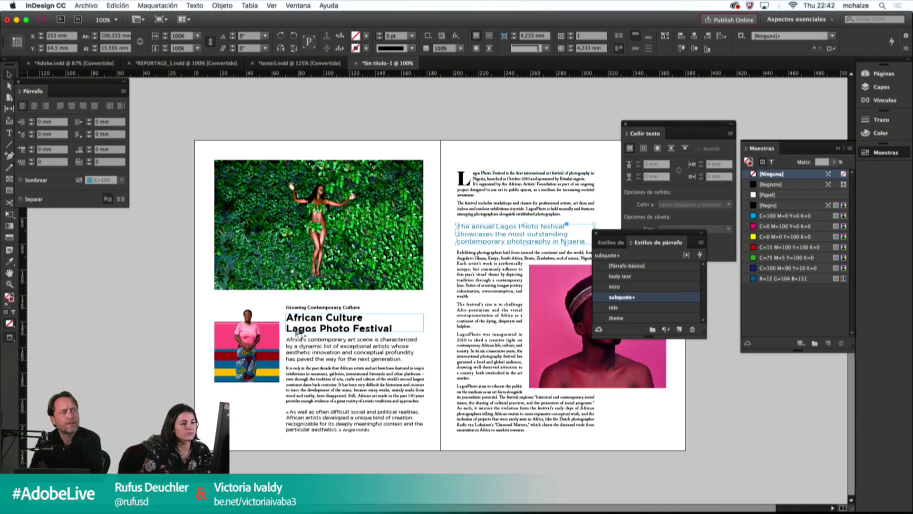
# Step: Colour the title line "Lagos Photo Festival" with the R=12 G=104 B=151 swatch and check it up close
pyautogui.doubleClick(321, 329)
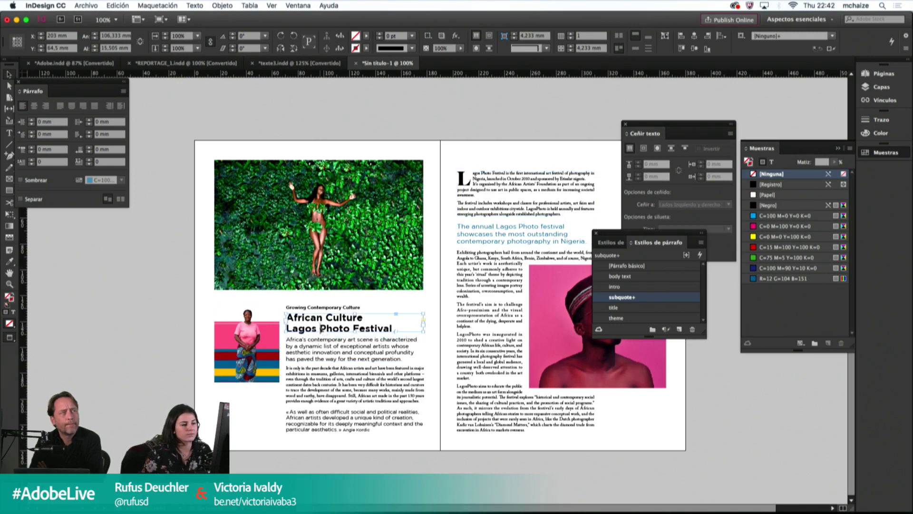
pyautogui.moveTo(393, 328); pyautogui.dragTo(289, 328)
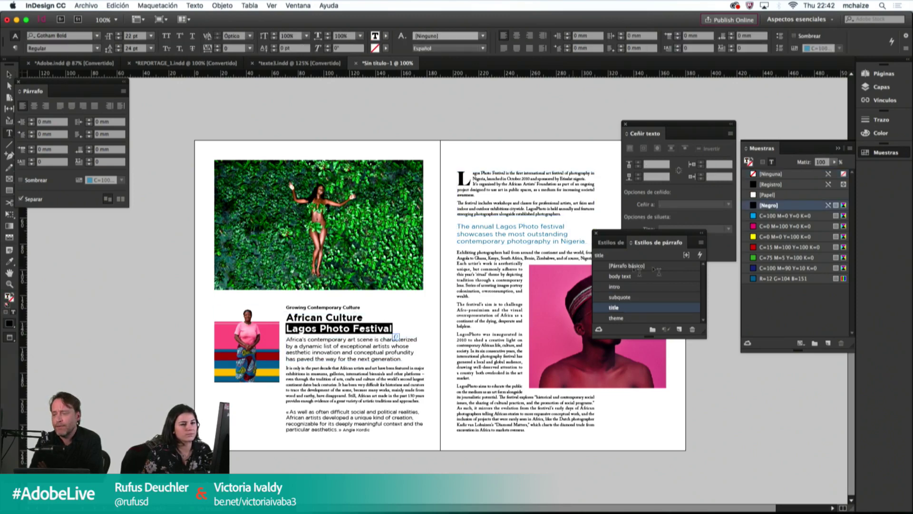
pyautogui.click(780, 278)
pyautogui.click(383, 329)
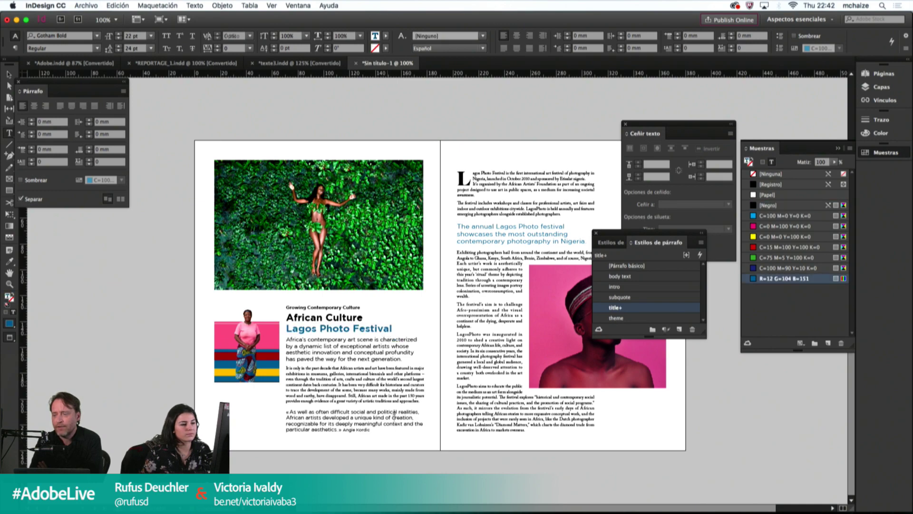
pyautogui.press('Escape')
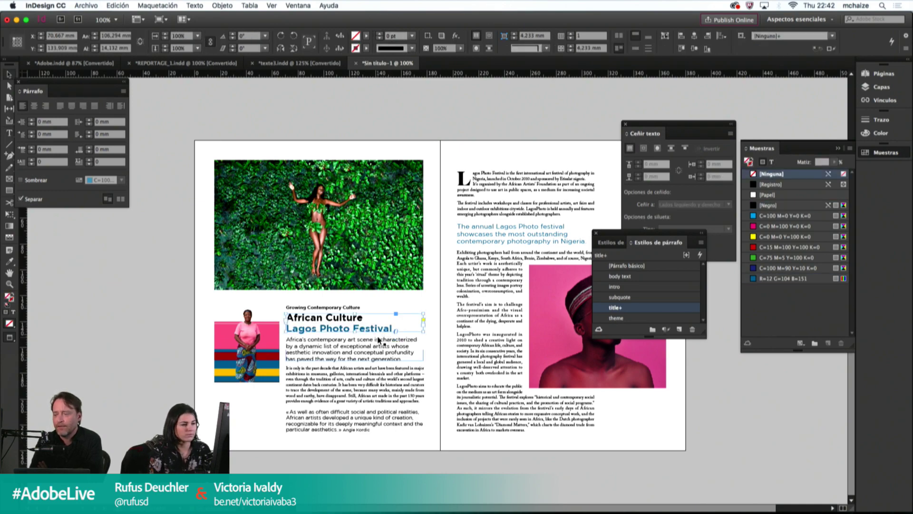
pyautogui.scroll(10, 379, 339)
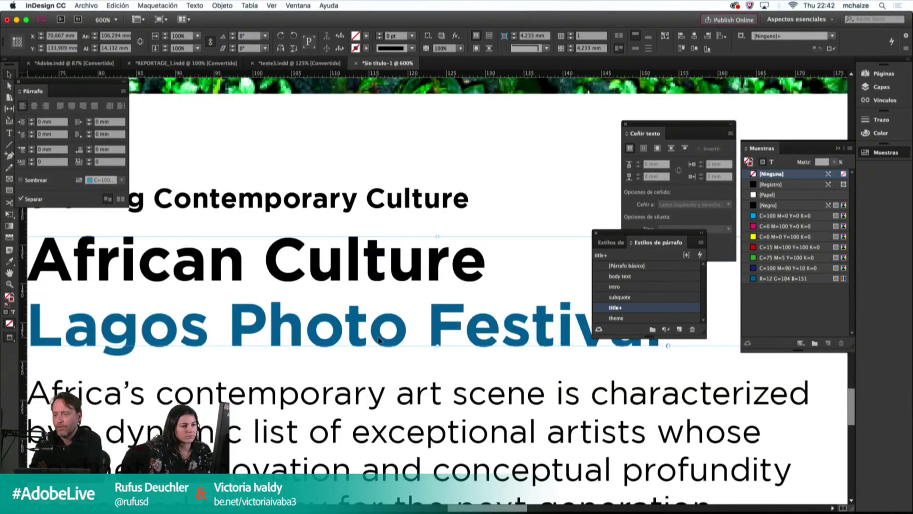
pyautogui.scroll(-9, 379, 339)
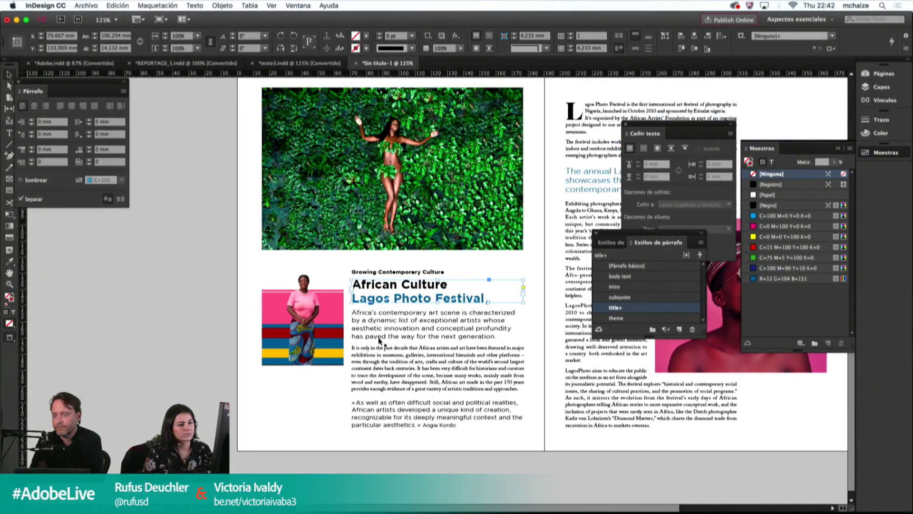
# Step: Apply the R=12 G=104 B=151 swatch to the closing quote on the left page
pyautogui.doubleClick(458, 424)
pyautogui.moveTo(458, 425)
pyautogui.mouseDown()
pyautogui.moveTo(344, 397)
pyautogui.moveTo(697, 226)
pyautogui.mouseUp()
pyautogui.click(761, 279)
pyautogui.press('Escape')
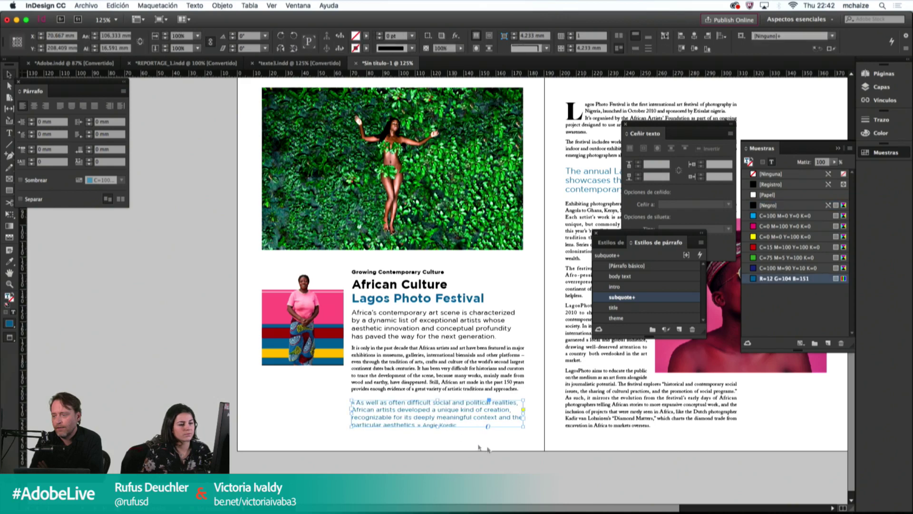
# Step: Colour the "Growing Contemporary Culture" line above the title with the C=100 M=90 Y=10 K=0 swatch
pyautogui.click(385, 282)
pyautogui.doubleClick(385, 283)
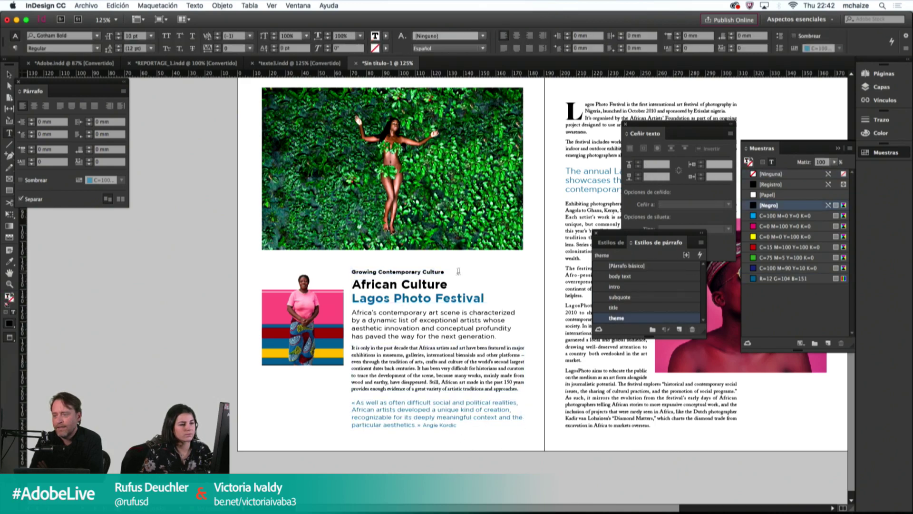
pyautogui.moveTo(457, 272); pyautogui.dragTo(351, 272)
pyautogui.click(787, 267)
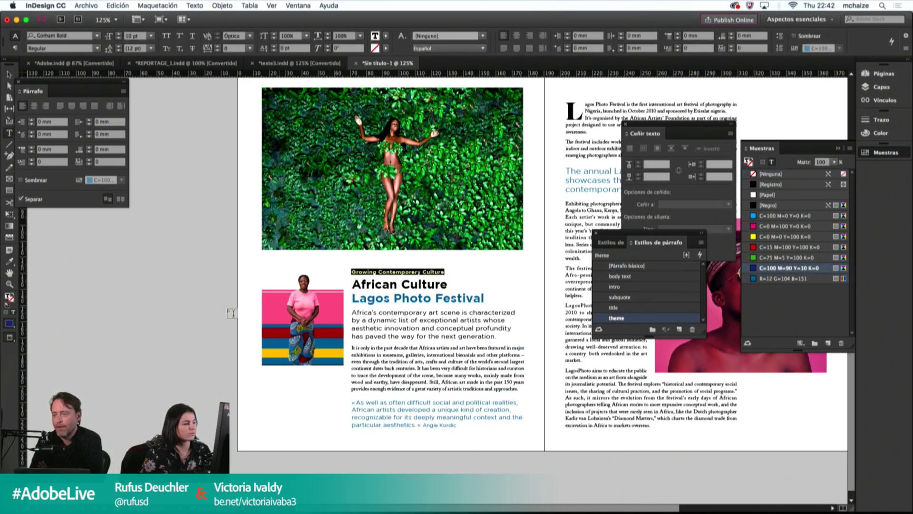
# Step: Bring up the selected line's text colour for editing in CMYK mode
pyautogui.click(298, 6)
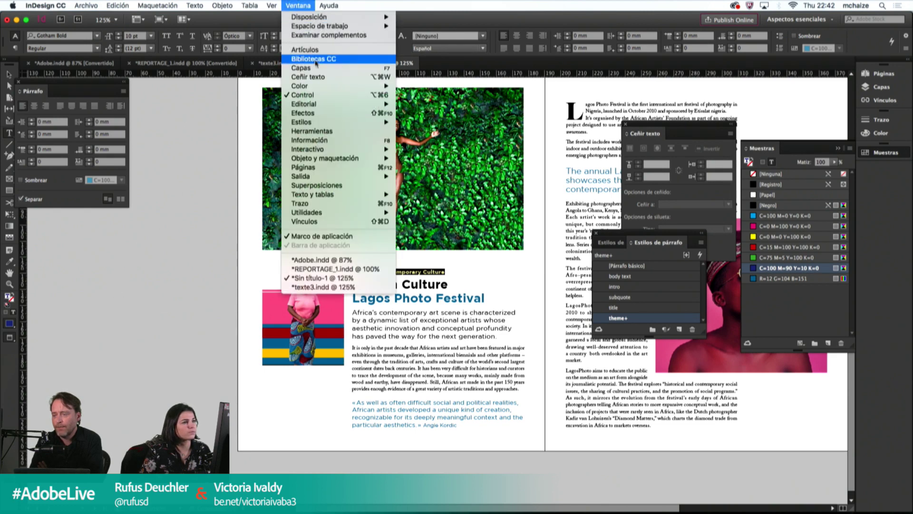
pyautogui.moveTo(319, 86)
pyautogui.click(426, 87)
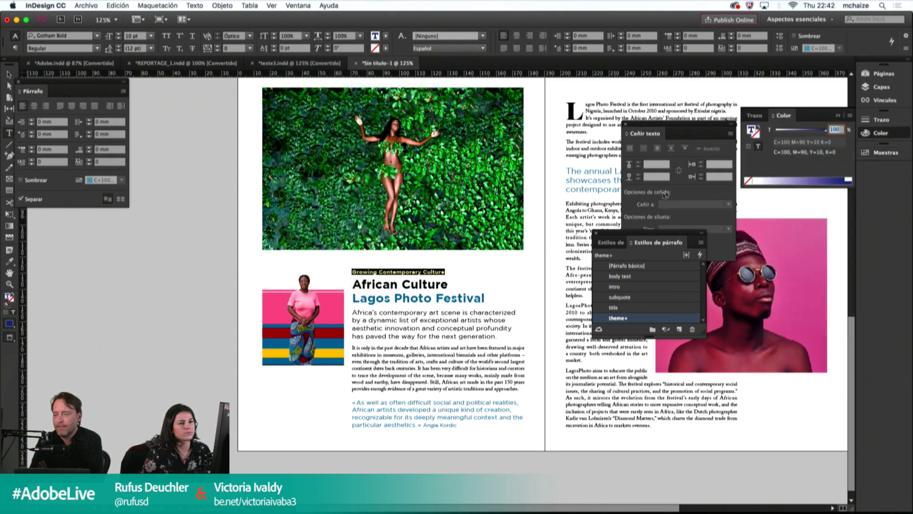
pyautogui.click(850, 115)
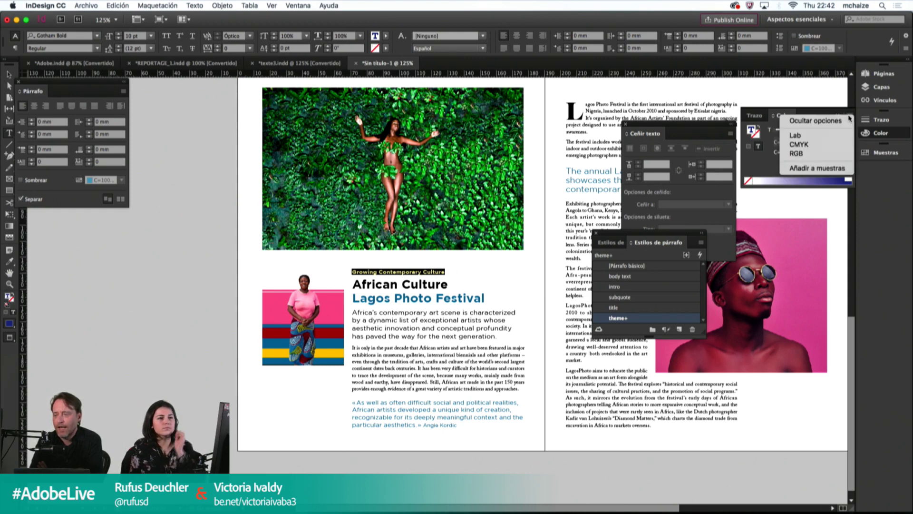
pyautogui.click(814, 145)
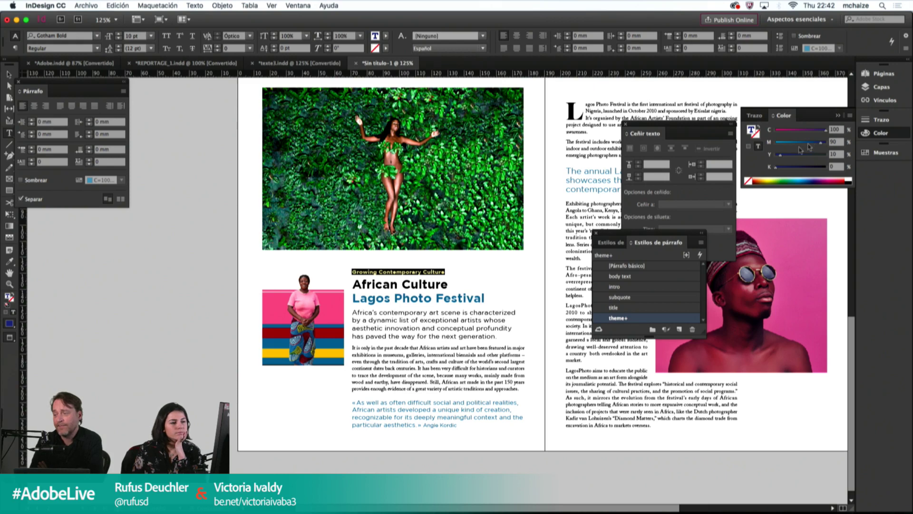
# Step: Set the "Growing Contemporary Culture" line's magenta to 79% and its black to 22%
pyautogui.click(804, 143)
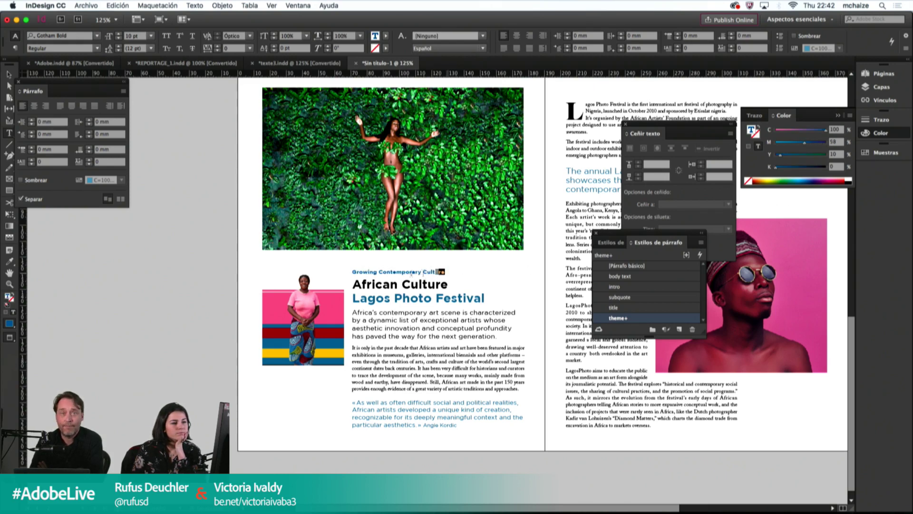
pyautogui.click(815, 142)
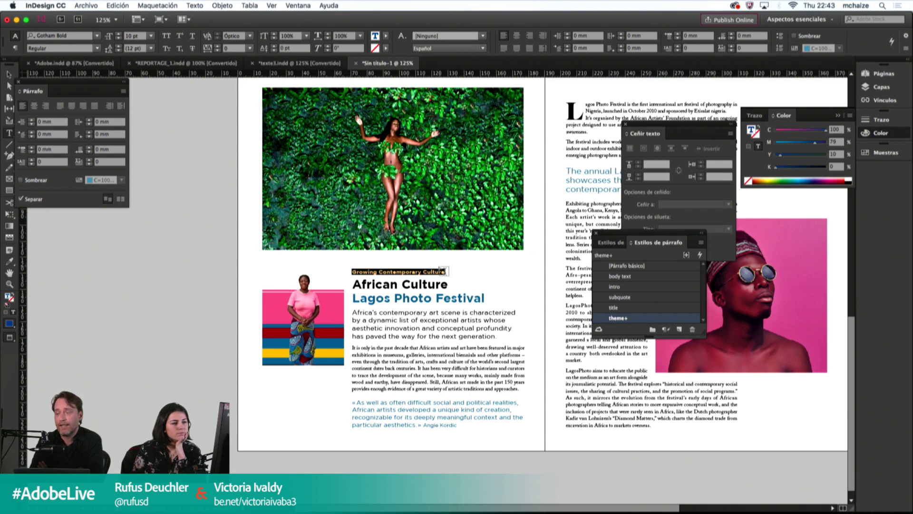
pyautogui.click(447, 268)
pyautogui.tripleClick(408, 273)
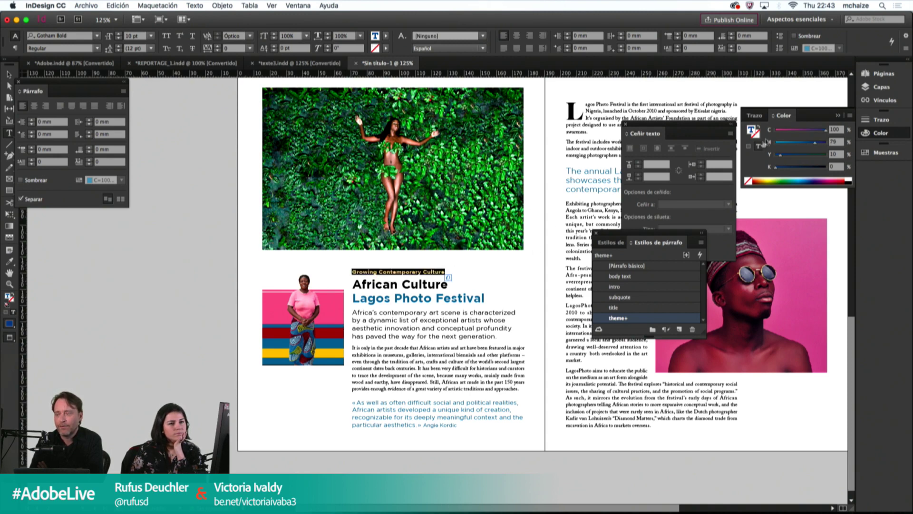
pyautogui.click(787, 167)
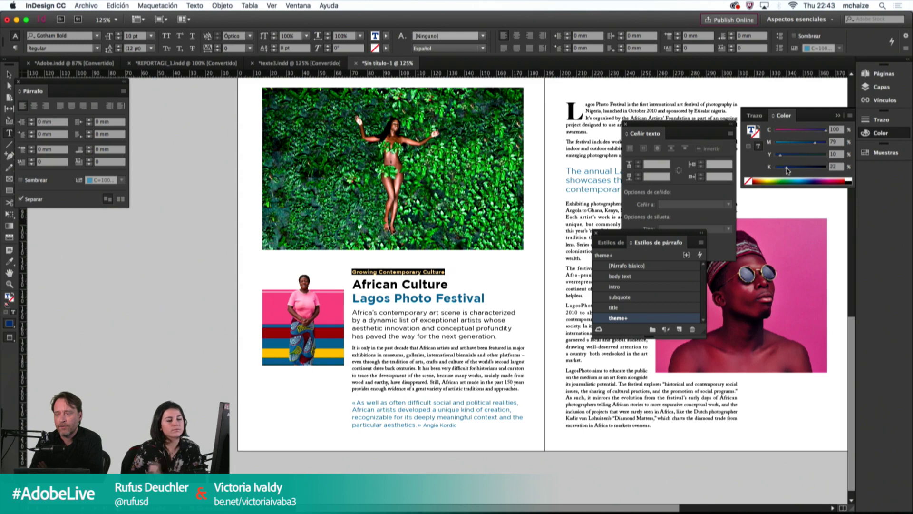
pyautogui.click(424, 272)
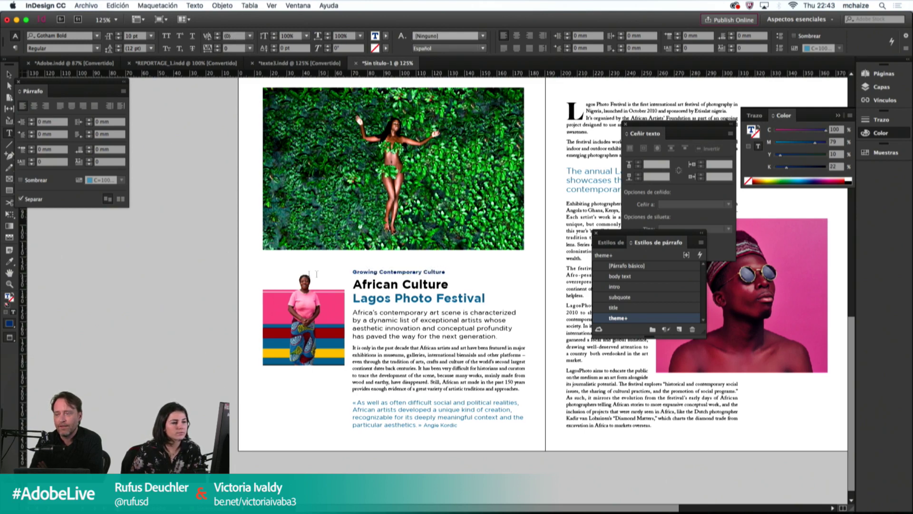
# Step: Raise the magenta of the "Growing Contemporary Culture" line to 86% and on to 91%, checking the colour on the page
pyautogui.press('super+a')
pyautogui.click(819, 143)
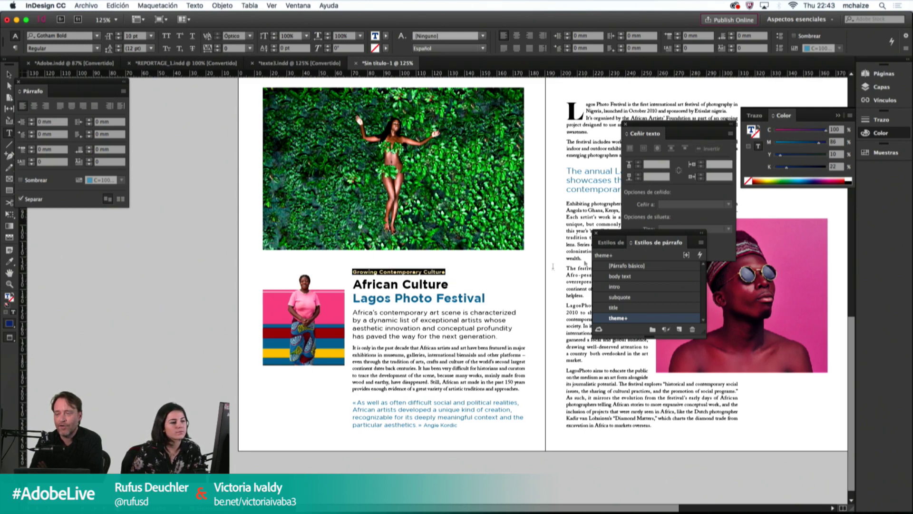
pyautogui.click(420, 274)
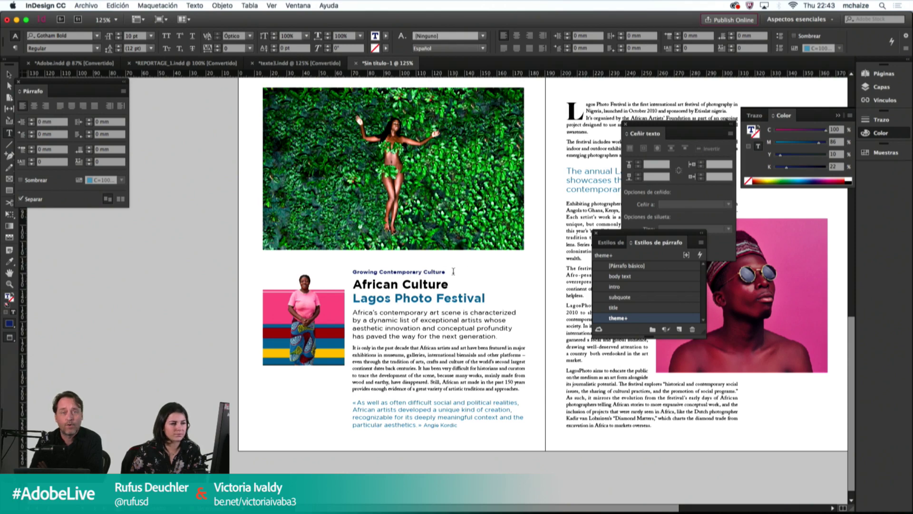
pyautogui.moveTo(452, 271); pyautogui.dragTo(359, 268)
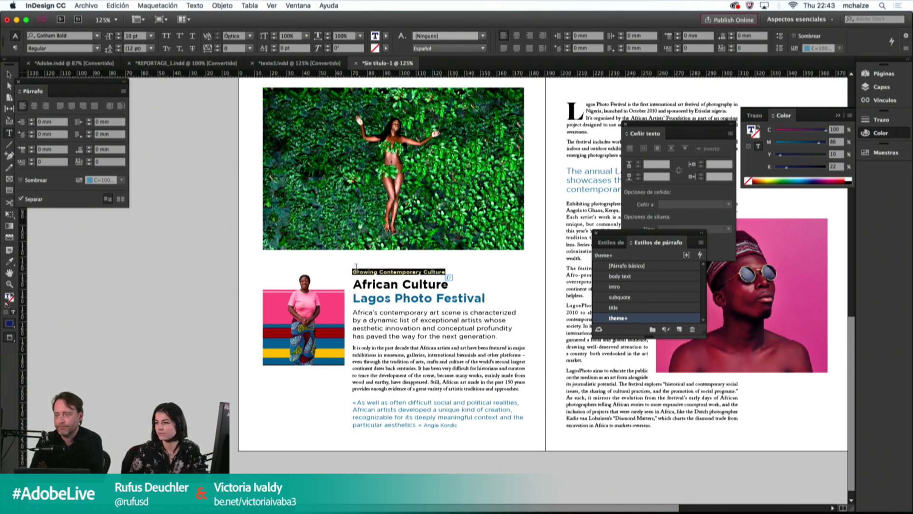
pyautogui.click(821, 142)
pyautogui.click(417, 281)
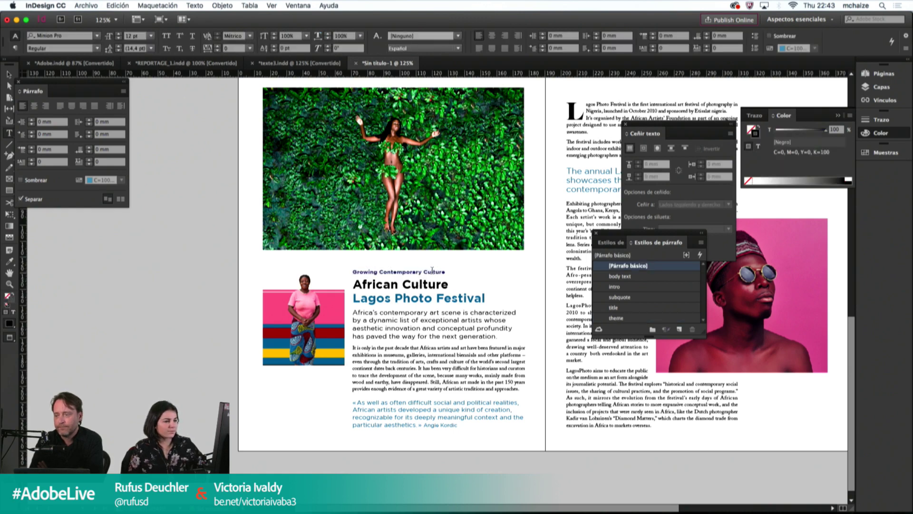
# Step: Set the yellow of the "Growing Contemporary Culture" line to 24%
pyautogui.moveTo(451, 272); pyautogui.dragTo(345, 271)
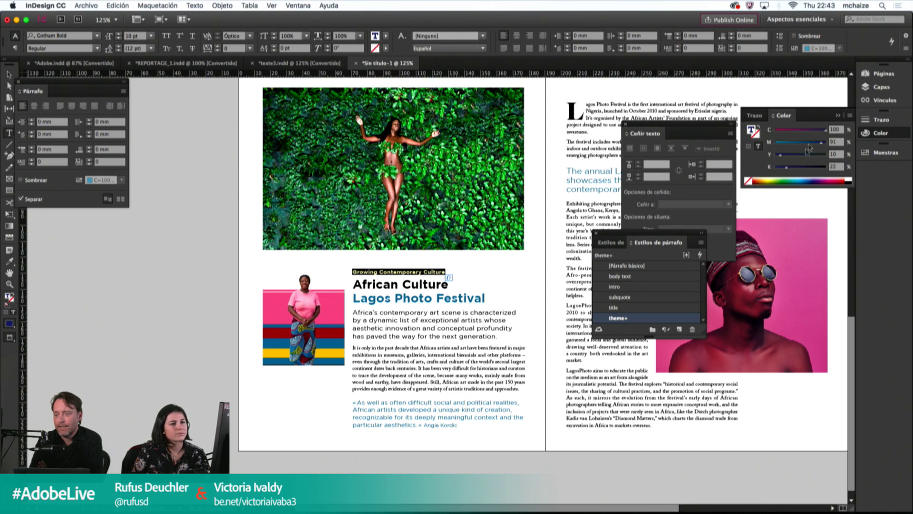
pyautogui.click(788, 155)
pyautogui.click(507, 270)
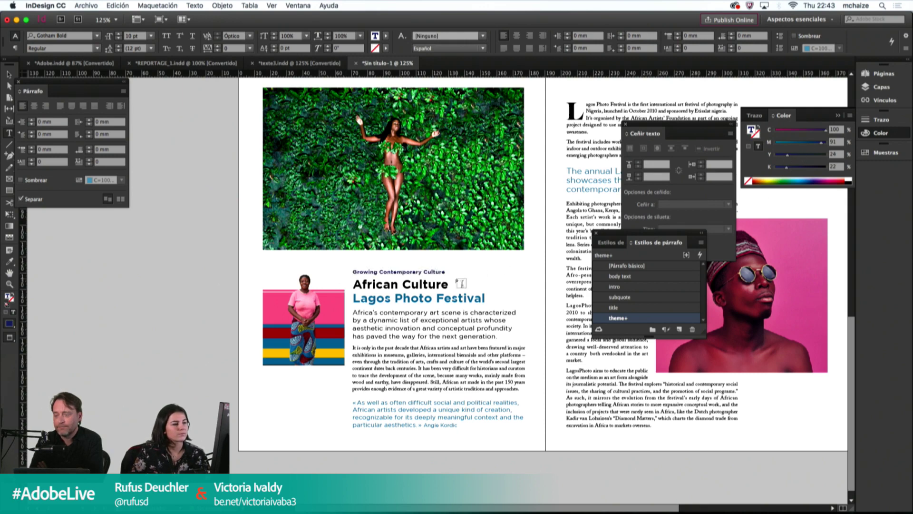
# Step: Reset the "Growing Contemporary Culture" line to the C=100 M=90 Y=10 K=0 swatch and set its yellow to 24% in CMYK
pyautogui.tripleClick(415, 275)
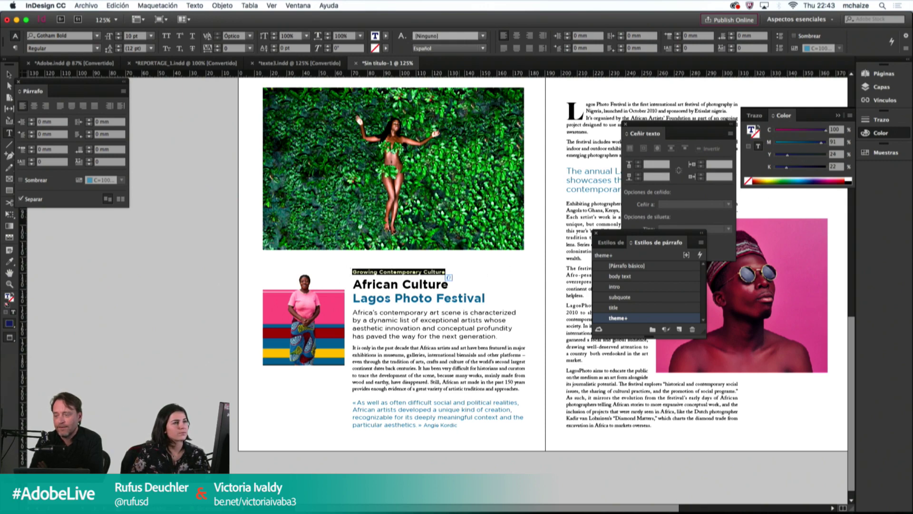
pyautogui.click(386, 38)
pyautogui.click(322, 133)
pyautogui.click(387, 37)
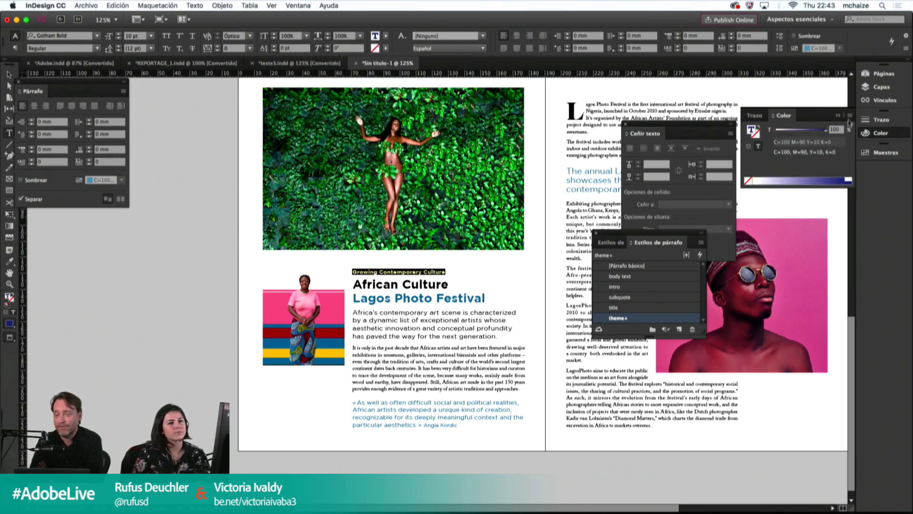
pyautogui.click(850, 115)
pyautogui.click(803, 144)
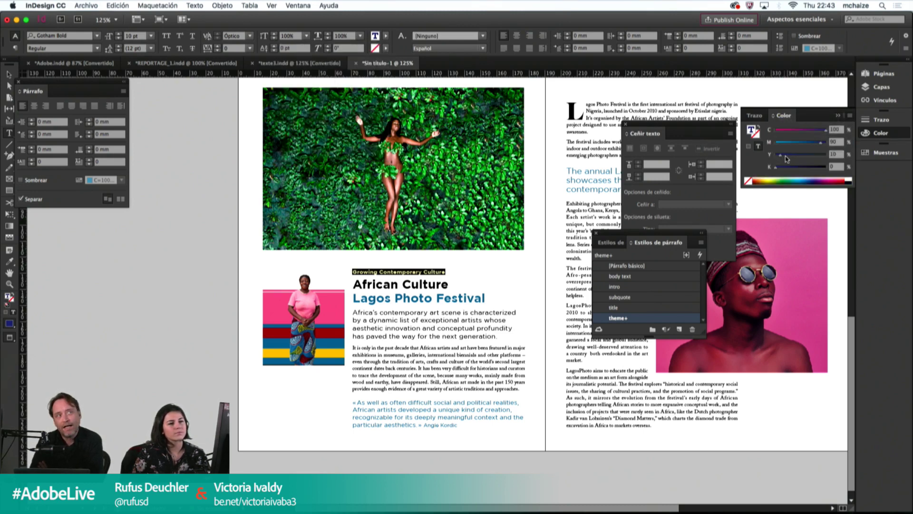
pyautogui.press('Escape')
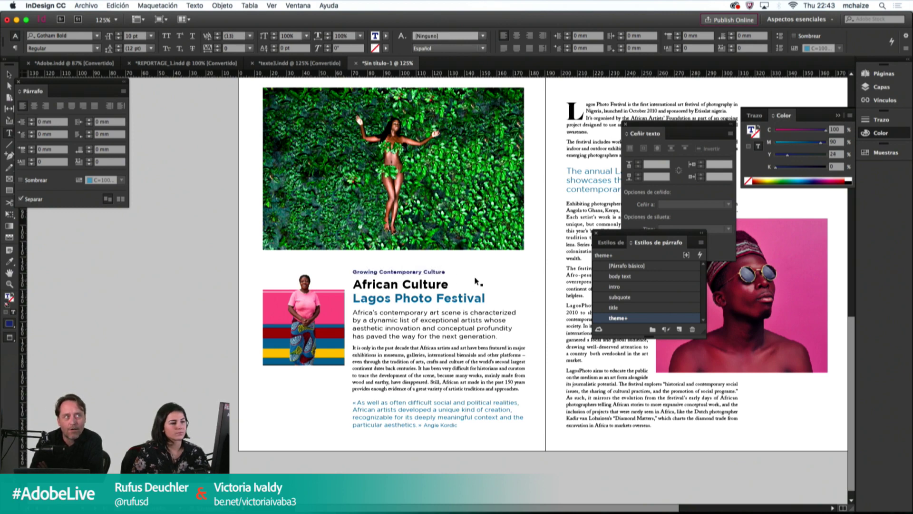
# Step: Preview the spread full screen, then set the leading of the "African Culture Lagos Photo Festival" title to 23 pt
pyautogui.hotkey('shift', 'w')
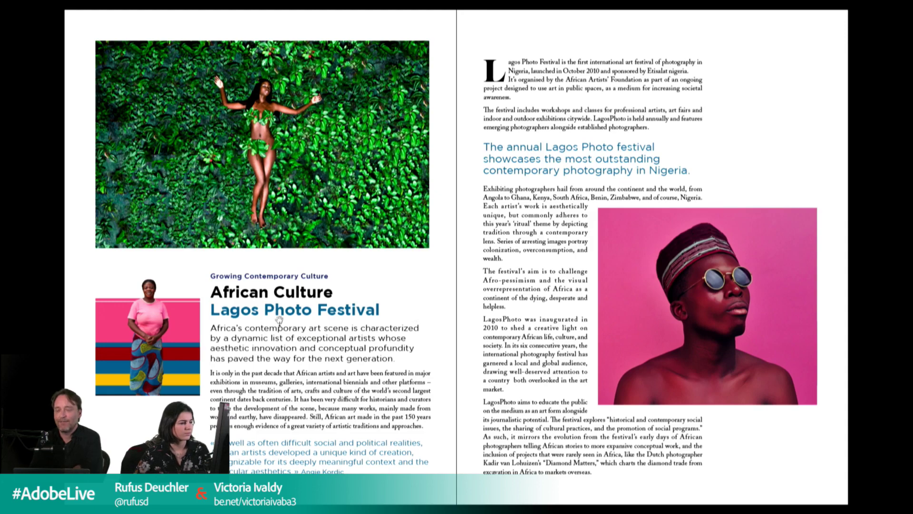
pyautogui.press('Escape')
pyautogui.doubleClick(299, 342)
pyautogui.moveTo(299, 342); pyautogui.dragTo(383, 339)
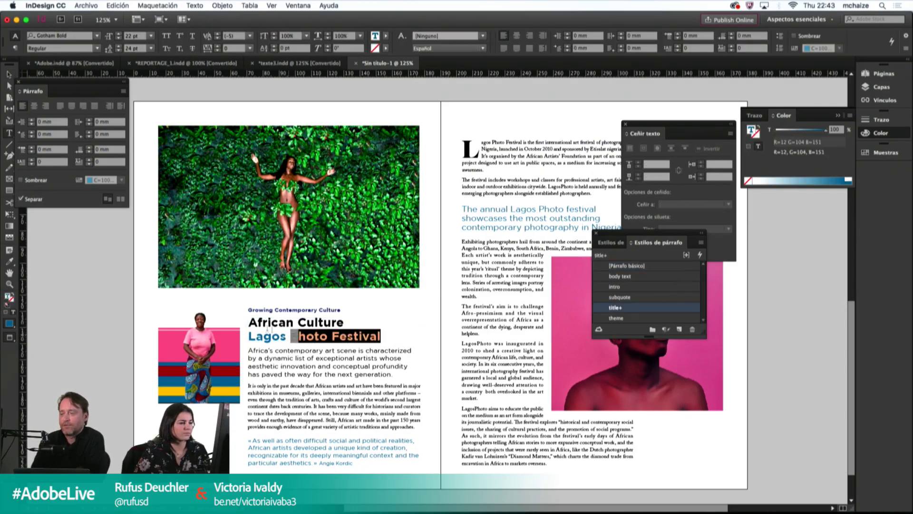
pyautogui.press('super+a')
pyautogui.click(135, 49)
pyautogui.press('Down')
pyautogui.click(325, 339)
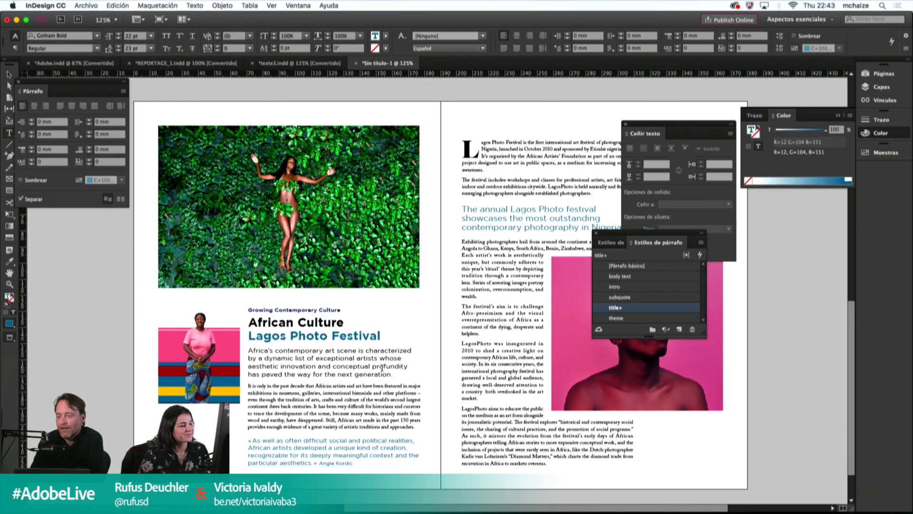
pyautogui.press('Escape')
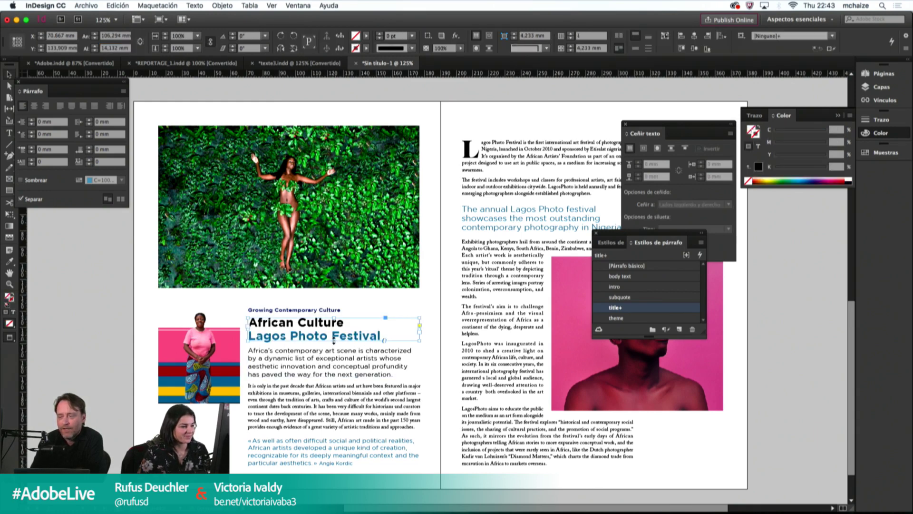
# Step: Check the left page with and without guides, then move its body text frame slightly down below the intro
pyautogui.click(240, 454)
pyautogui.press('w')
pyautogui.press('w')
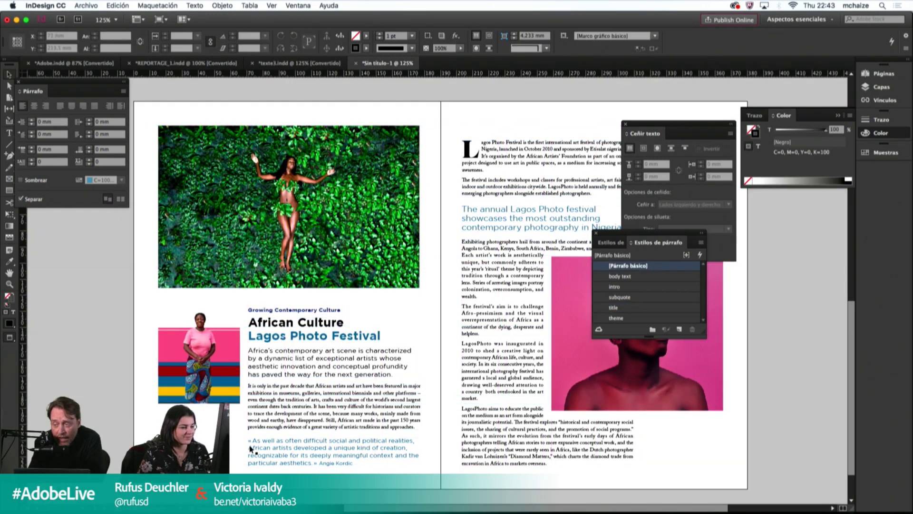
pyautogui.press('w')
pyautogui.press('w')
pyautogui.click(266, 428)
pyautogui.moveTo(266, 428); pyautogui.dragTo(267, 430)
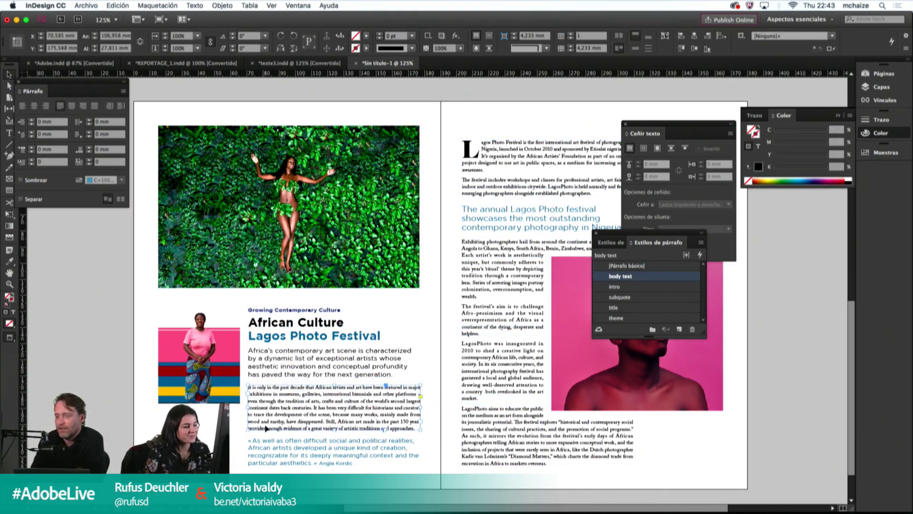
# Step: Nudge the intro, the title and the "Growing Contemporary Culture" line slightly down to tighten the left-page text block
pyautogui.click(278, 375)
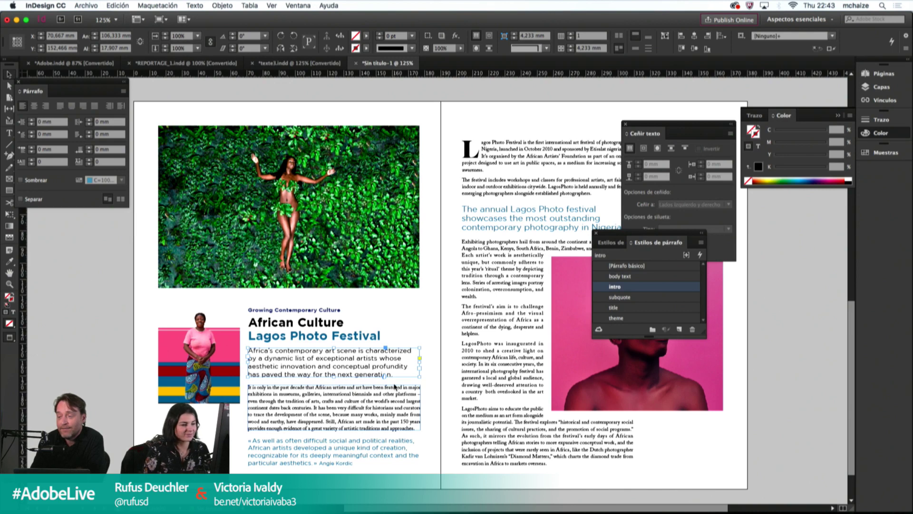
pyautogui.click(353, 335)
pyautogui.press('Down')
pyautogui.press('Down')
pyautogui.press('Down')
pyautogui.press('Down')
pyautogui.press('Down')
pyautogui.click(284, 314)
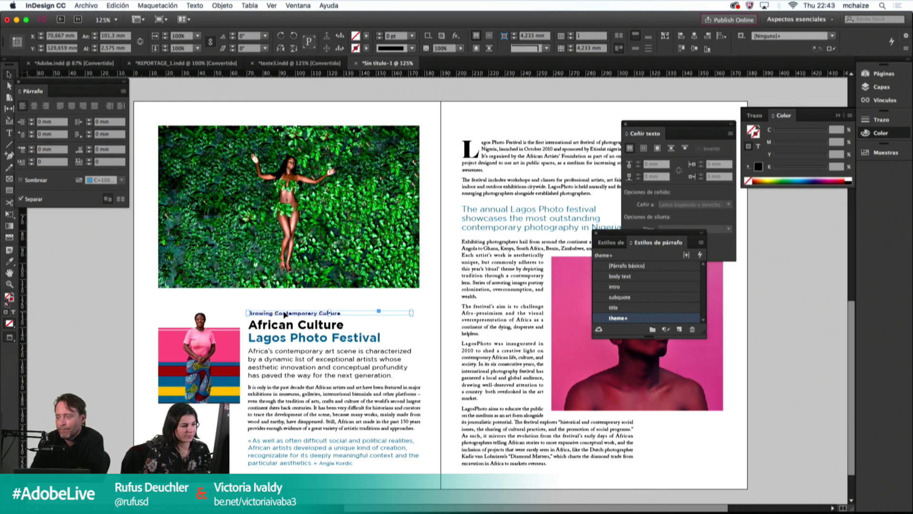
# Step: Extend the green foliage photo's frame downward to about 107 mm tall, checking its lower edge against the guides
pyautogui.press('w')
pyautogui.click(289, 288)
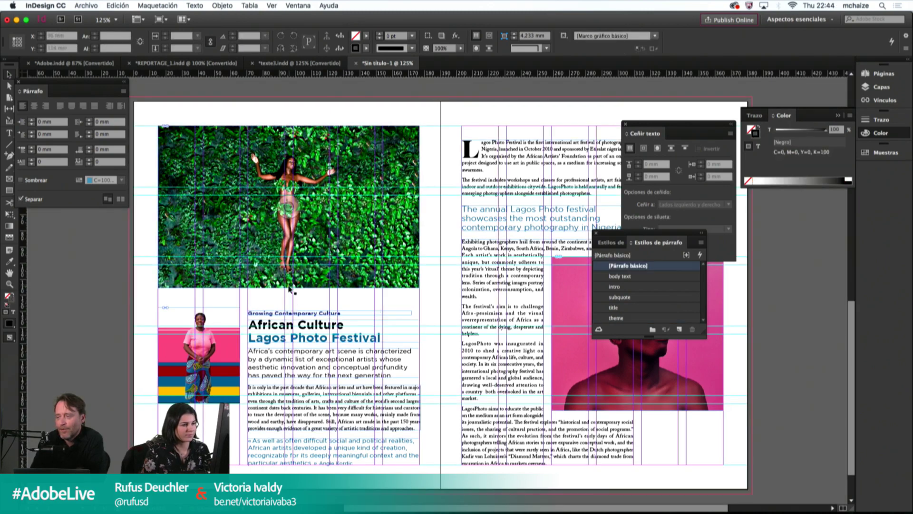
pyautogui.click(290, 287)
pyautogui.press('w')
pyautogui.moveTo(288, 287); pyautogui.dragTo(289, 298)
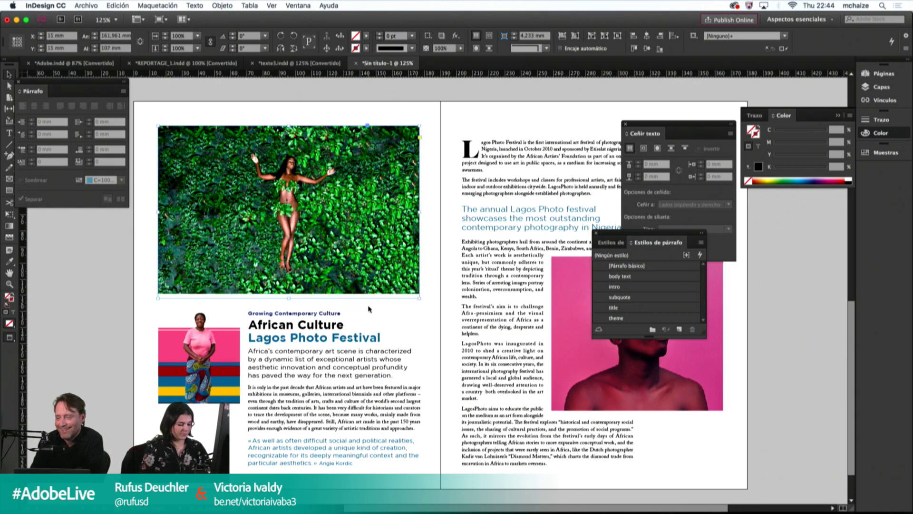
pyautogui.click(395, 313)
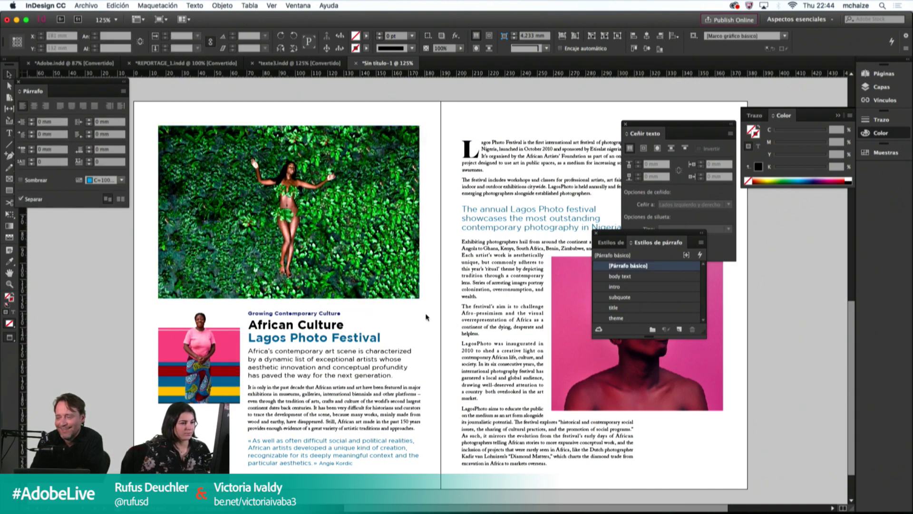
# Step: Return to the normal screen mode with guides visible and show the baseline grid
pyautogui.press('w')
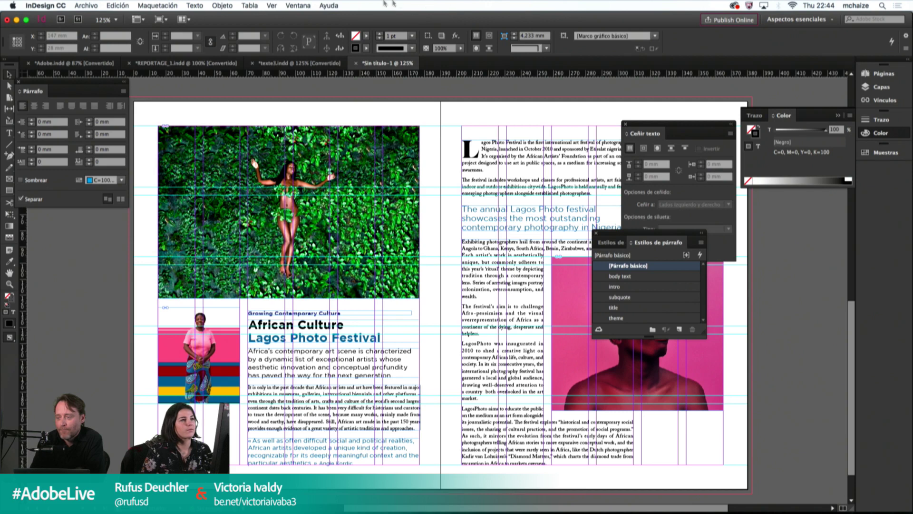
pyautogui.click(310, 6)
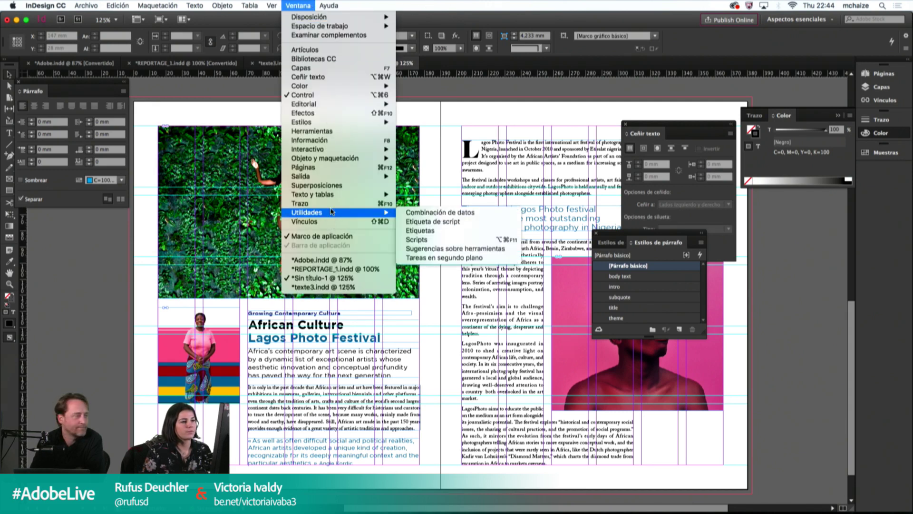
pyautogui.moveTo(330, 195)
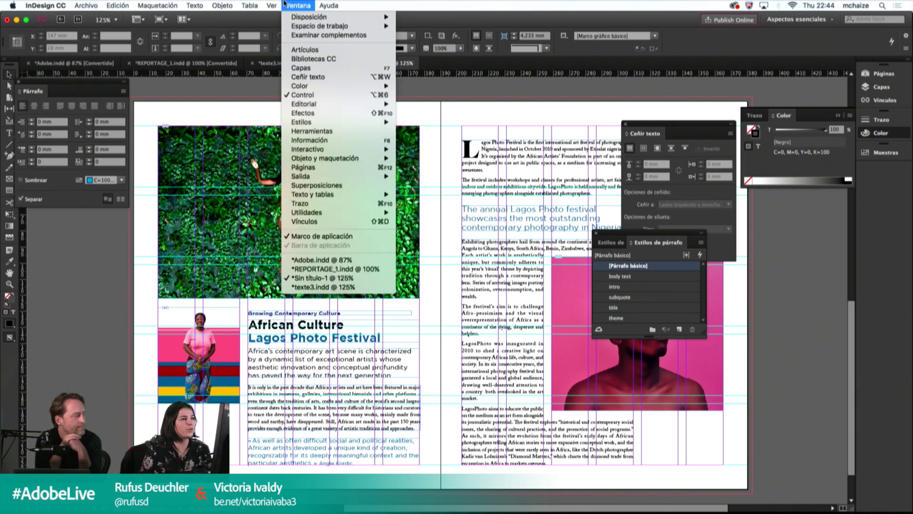
pyautogui.moveTo(272, 6)
pyautogui.moveTo(301, 195)
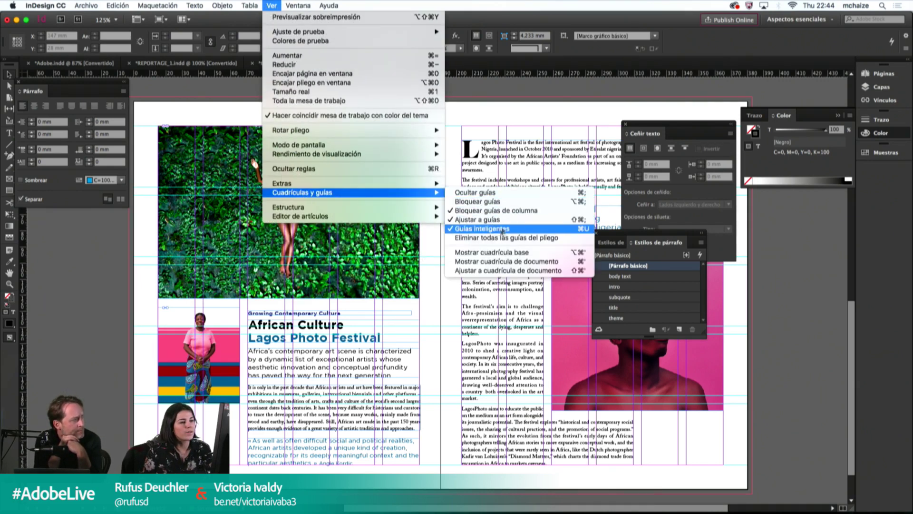
pyautogui.click(493, 253)
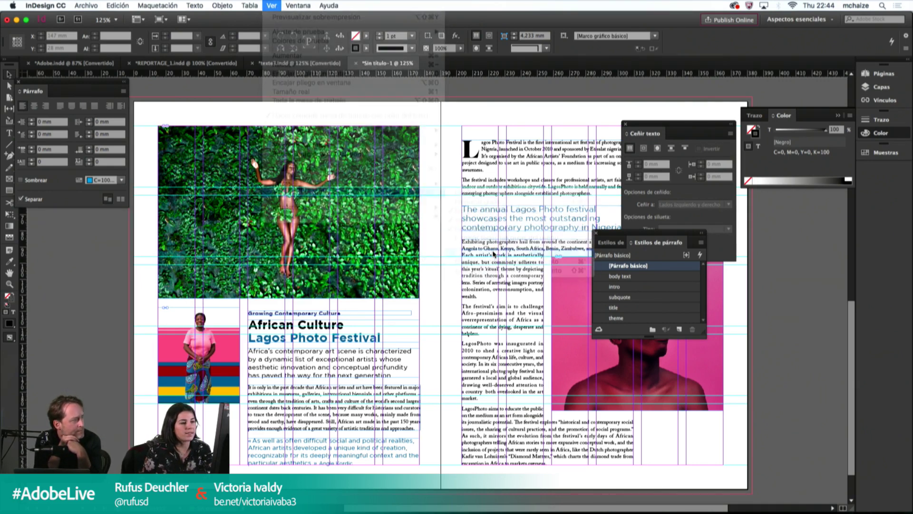
# Step: Set the baseline grid in the grid preferences to start at 0 mm relative to the top margin
pyautogui.click(45, 5)
pyautogui.moveTo(52, 26)
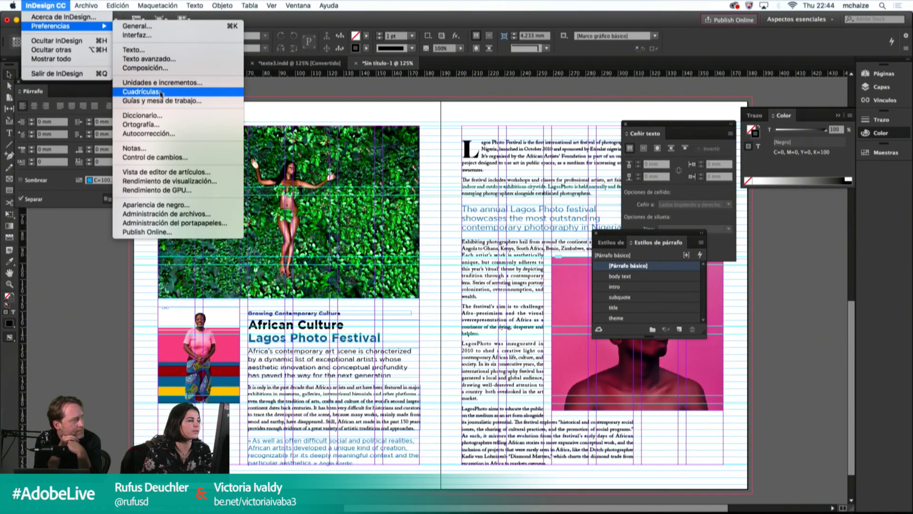
pyautogui.click(143, 92)
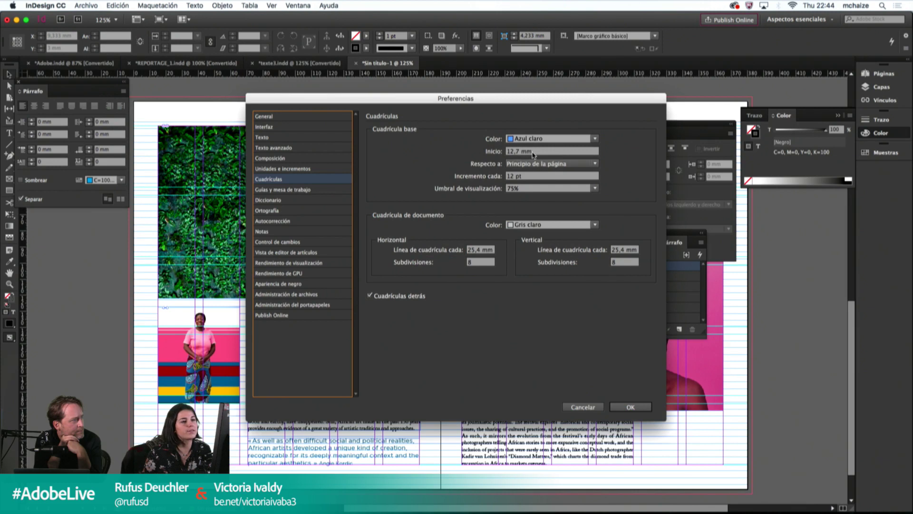
pyautogui.press('Tab')
pyautogui.write('0')
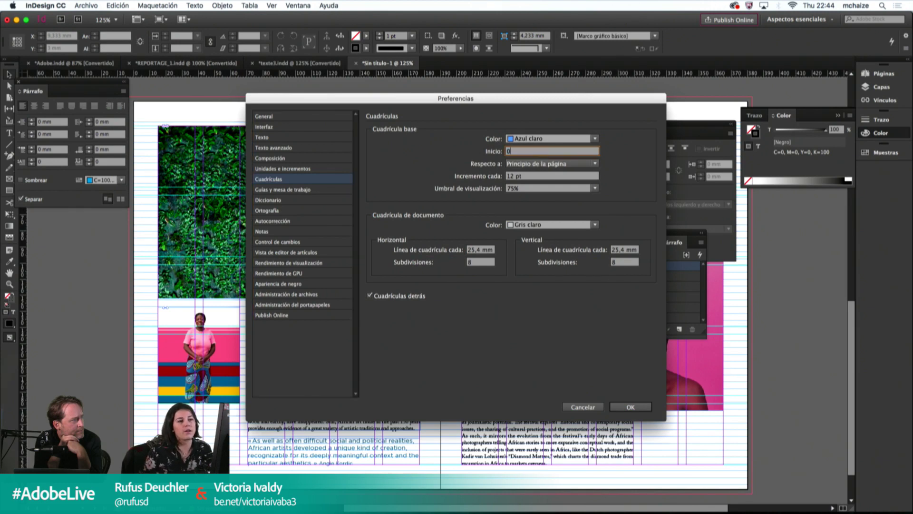
pyautogui.click(527, 165)
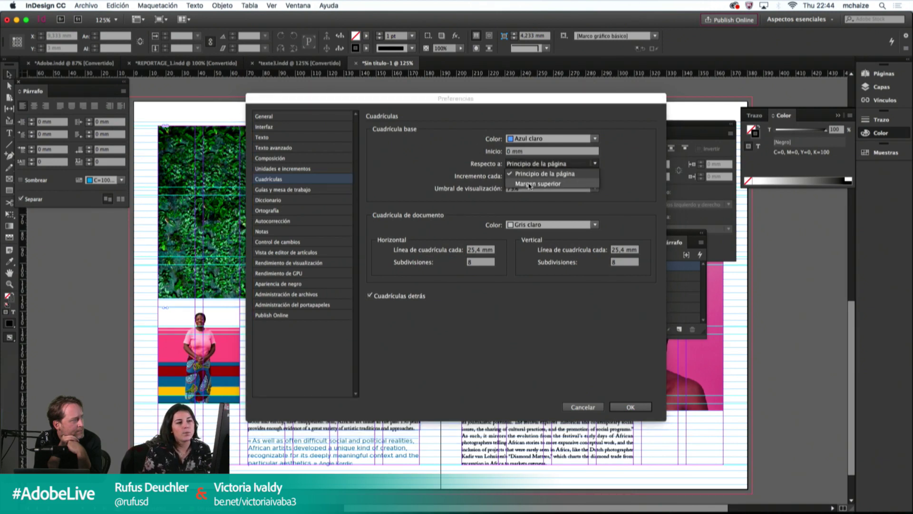
pyautogui.click(529, 184)
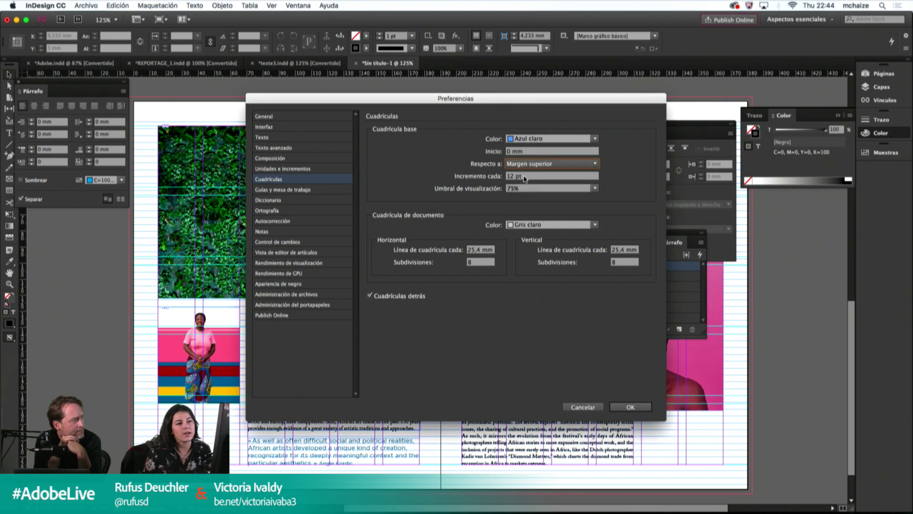
pyautogui.doubleClick(528, 177)
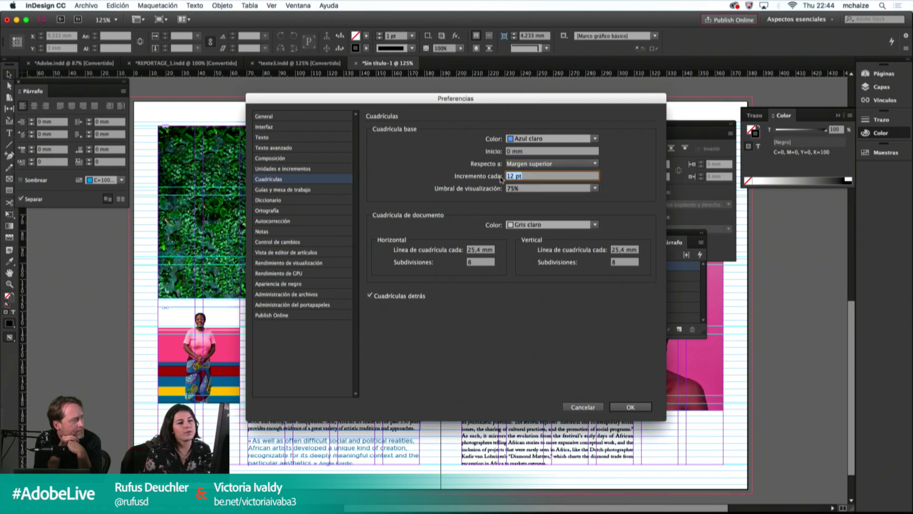
pyautogui.click(629, 408)
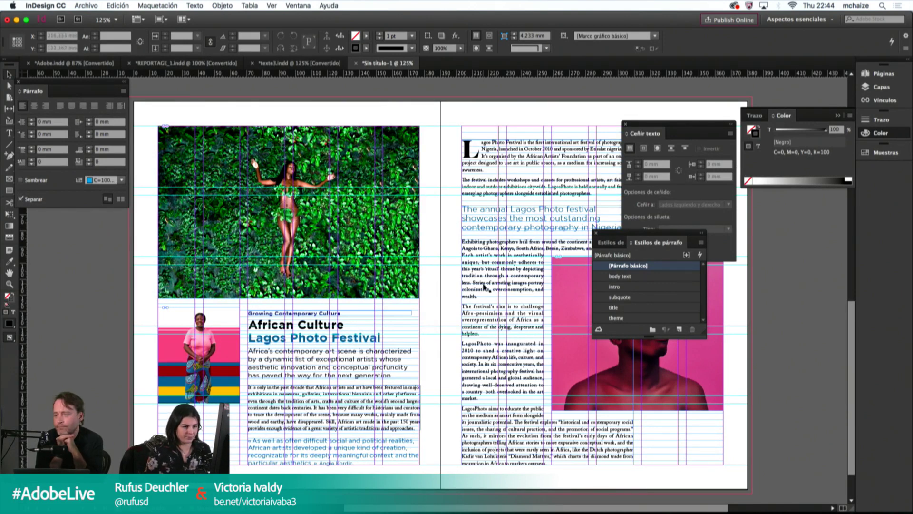
# Step: Try moving the body text frame beside the pink portrait upward, undoing the moves
pyautogui.click(560, 464)
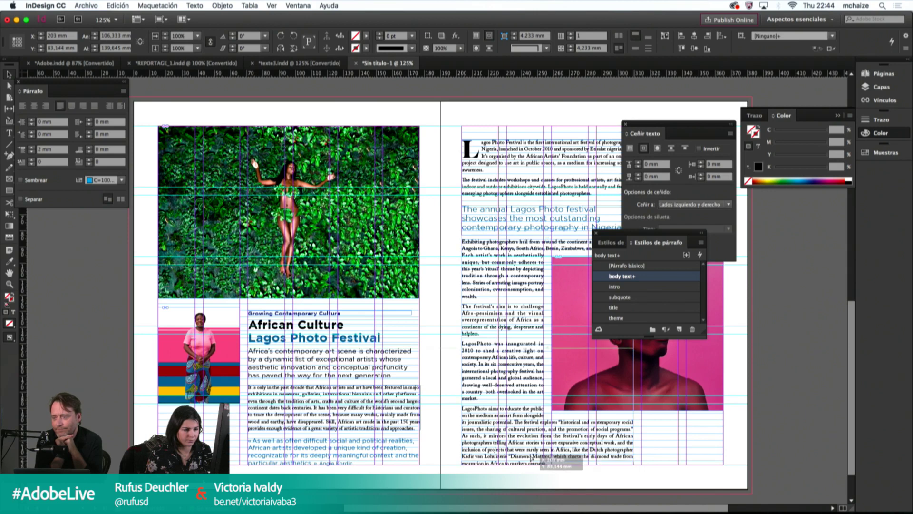
pyautogui.moveTo(531, 458); pyautogui.dragTo(531, 454)
pyautogui.press('super+z')
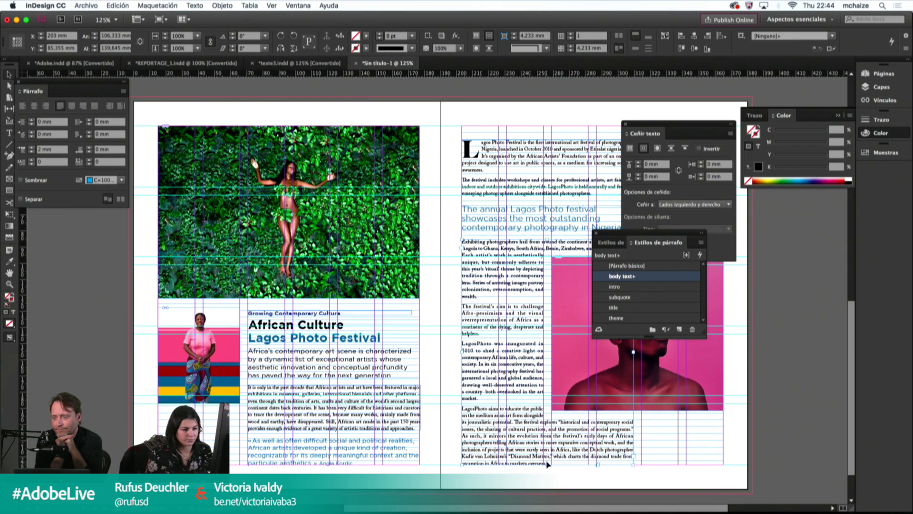
pyautogui.moveTo(547, 463); pyautogui.dragTo(543, 456)
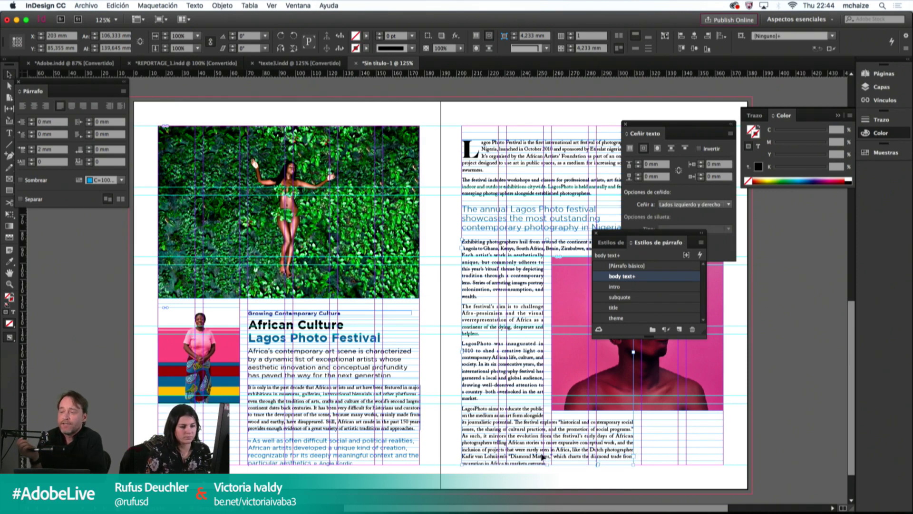
pyautogui.press('super+z')
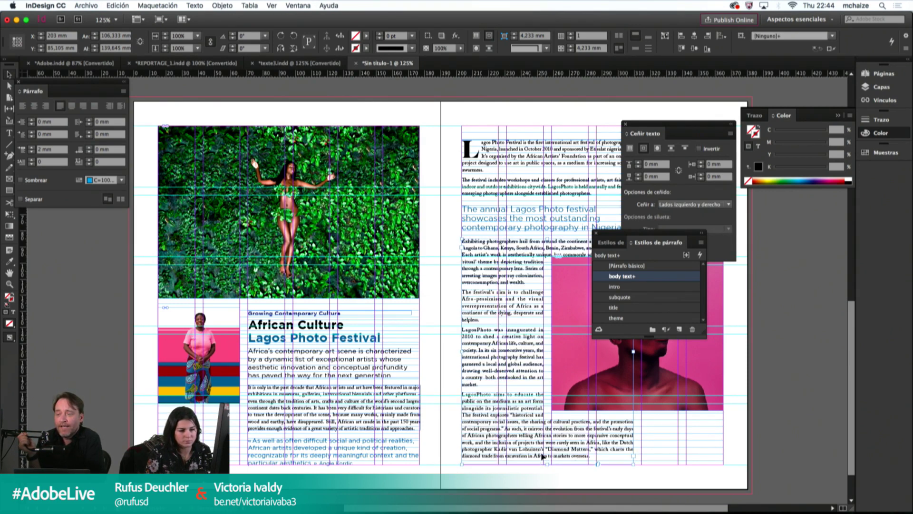
# Step: Extend the right page's lower body text frame to a height of 141.395 mm and nudge it up slightly
pyautogui.press('super+equal')
pyautogui.press('super+equal')
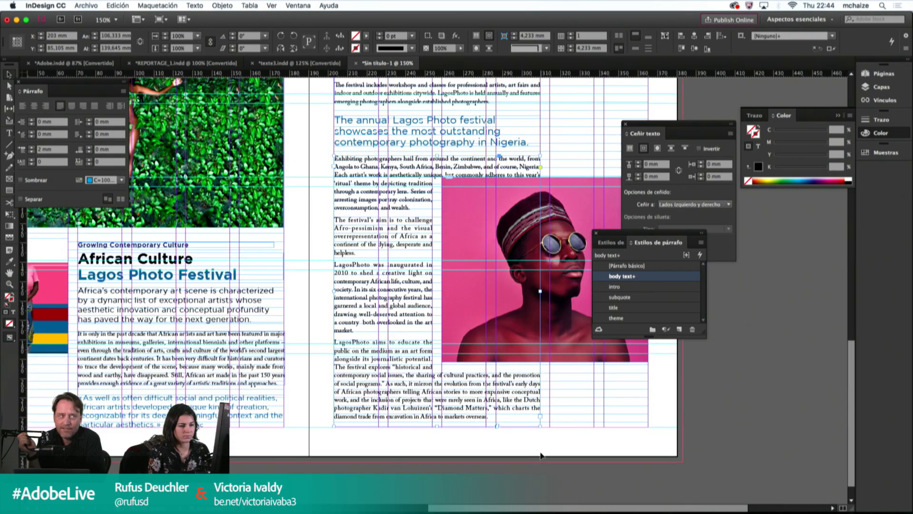
pyautogui.moveTo(436, 471); pyautogui.dragTo(437, 476)
pyautogui.press('Up')
pyautogui.press('Up')
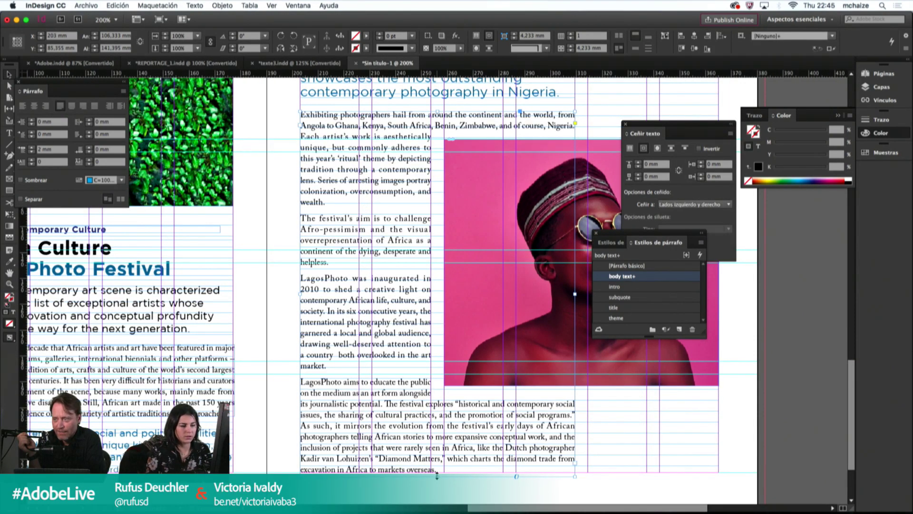
# Step: Turn off snapping to guides
pyautogui.click(276, 5)
pyautogui.moveTo(320, 212)
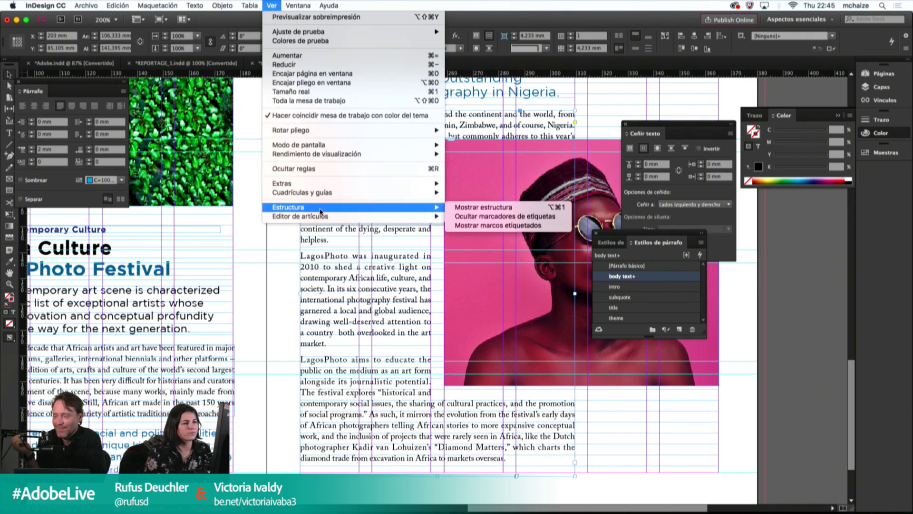
pyautogui.moveTo(316, 193)
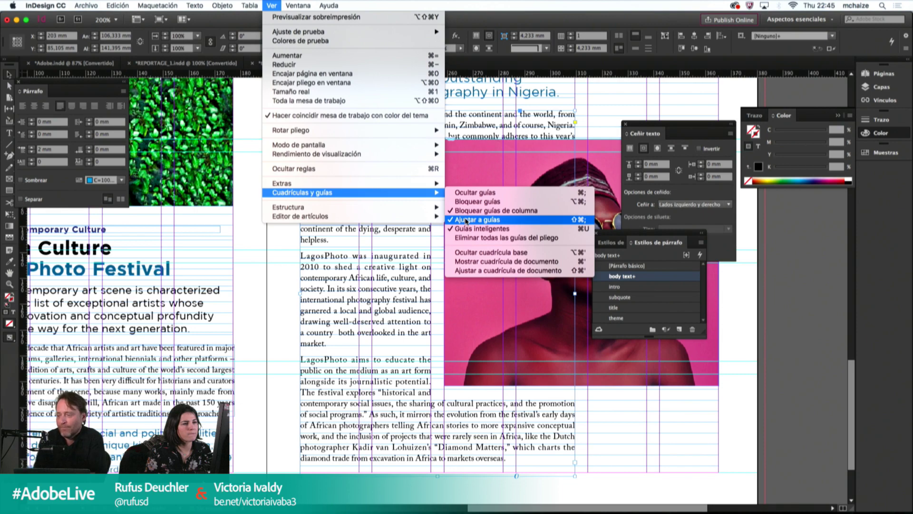
pyautogui.click(465, 221)
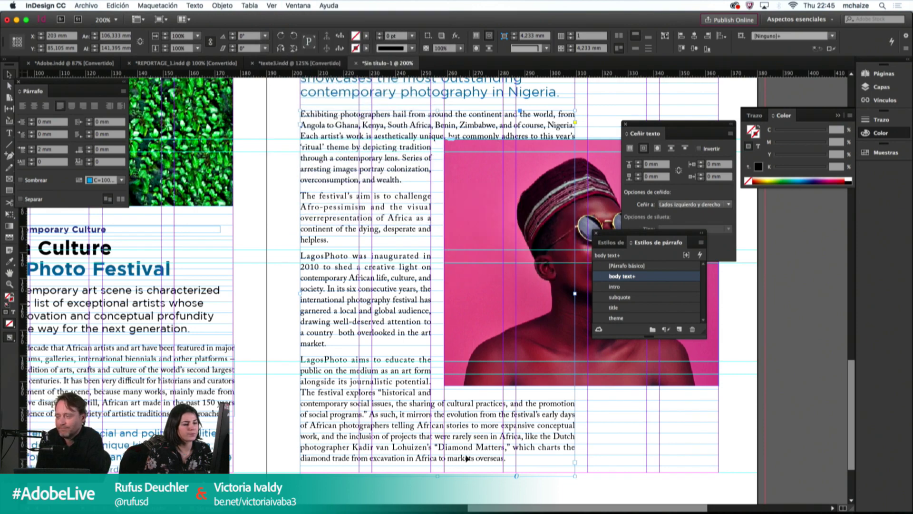
# Step: Try shifting the right page's lower body text frame with guide snapping off and recheck the grid and guide options
pyautogui.press('Up')
pyautogui.press('Up')
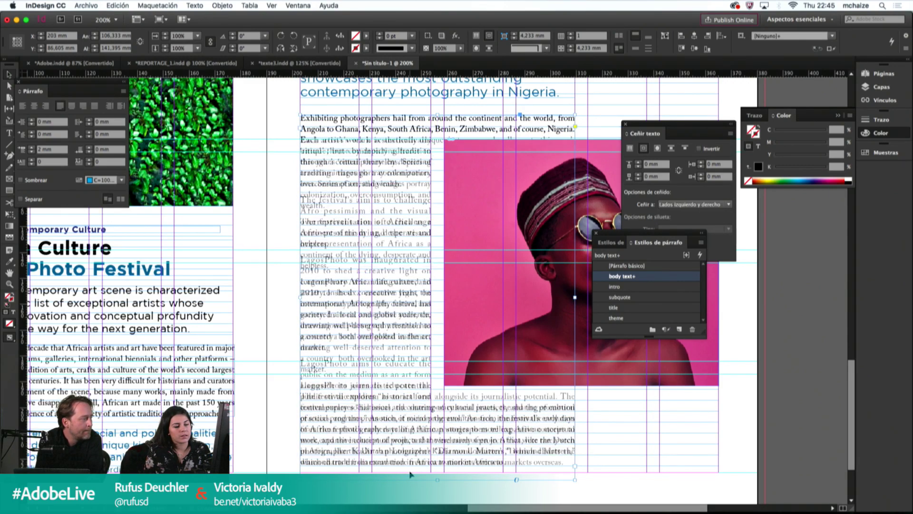
pyautogui.click(297, 5)
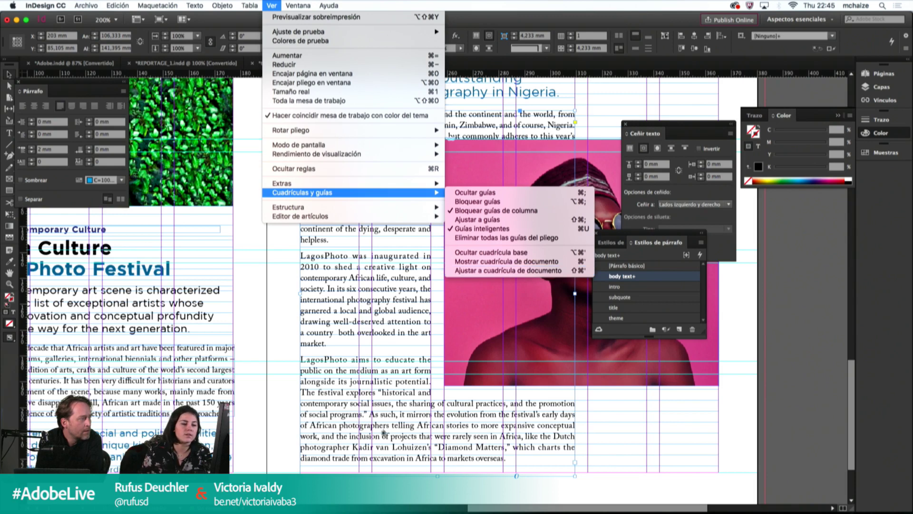
pyautogui.click(410, 477)
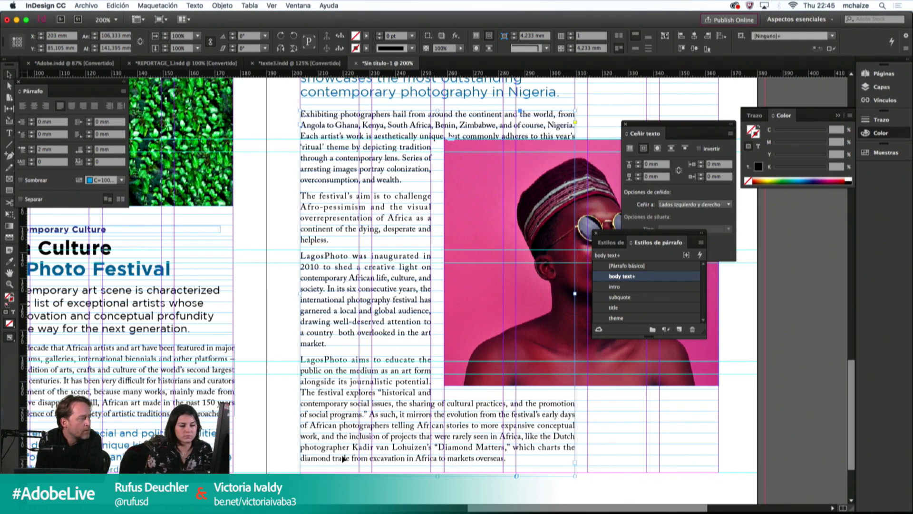
# Step: Resize the right page's lower body text frame to a height of 135.411 mm and shift it down to Y 87.05 mm
pyautogui.moveTo(361, 464); pyautogui.dragTo(402, 464)
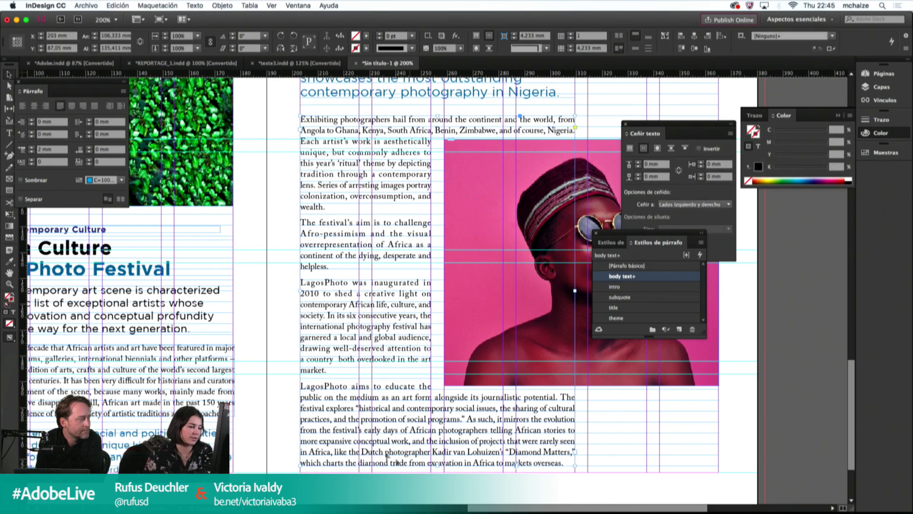
# Step: Set the tracking of the paragraph beginning "The festival's aim is to challenge" to -20
pyautogui.moveTo(233, 440); pyautogui.dragTo(340, 426)
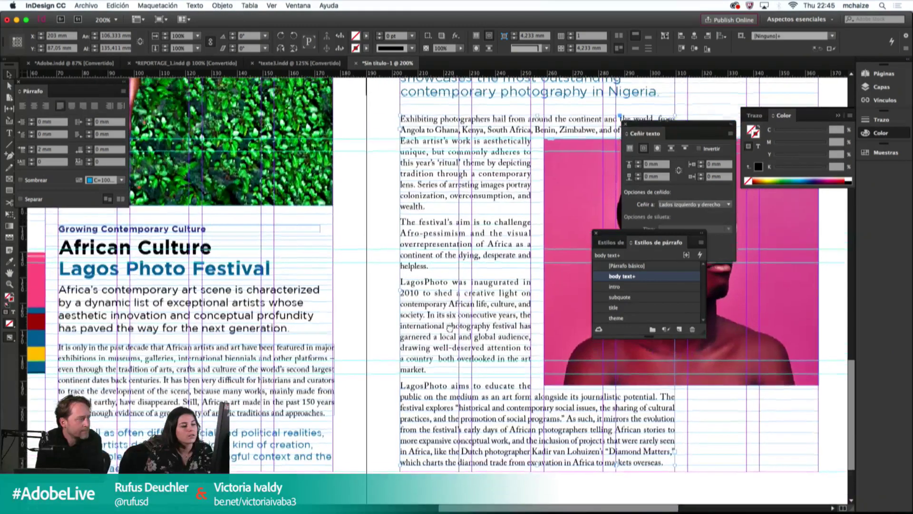
pyautogui.scroll(1, 452, 311)
pyautogui.doubleClick(408, 388)
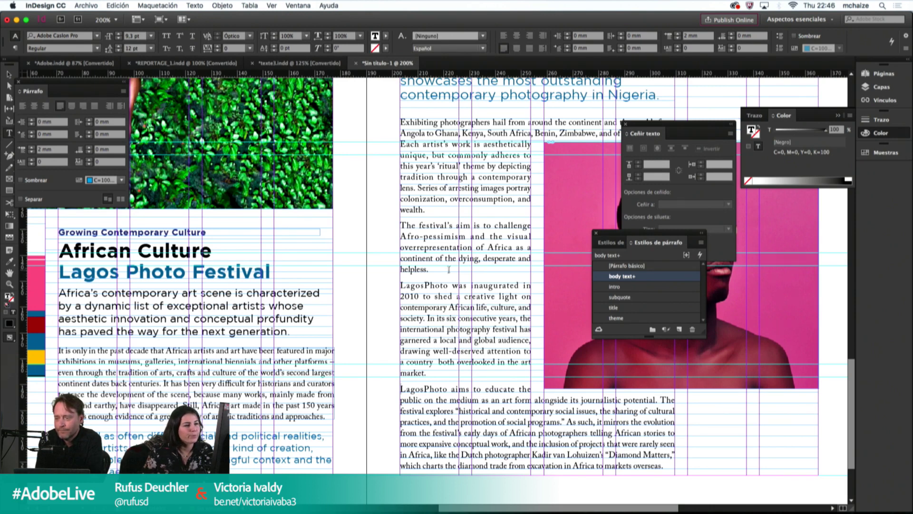
pyautogui.moveTo(450, 268); pyautogui.dragTo(400, 225)
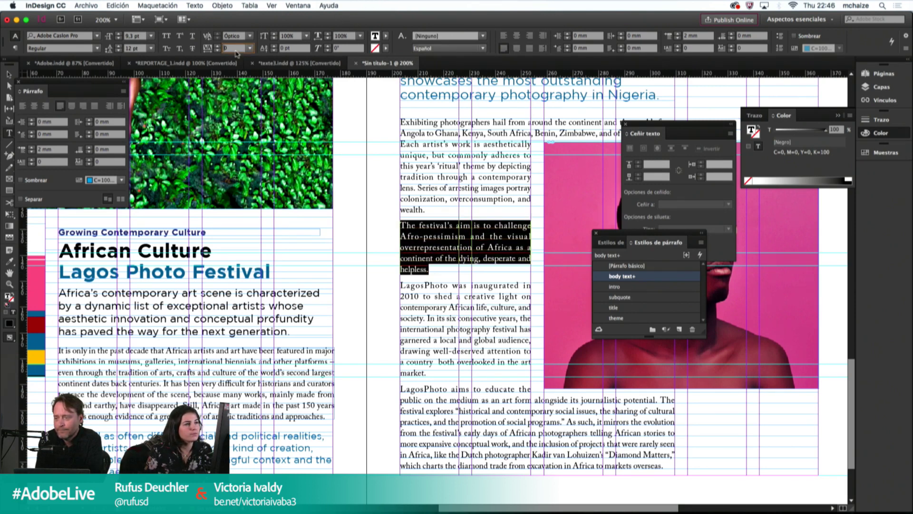
pyautogui.write('-20')
pyautogui.press('Return')
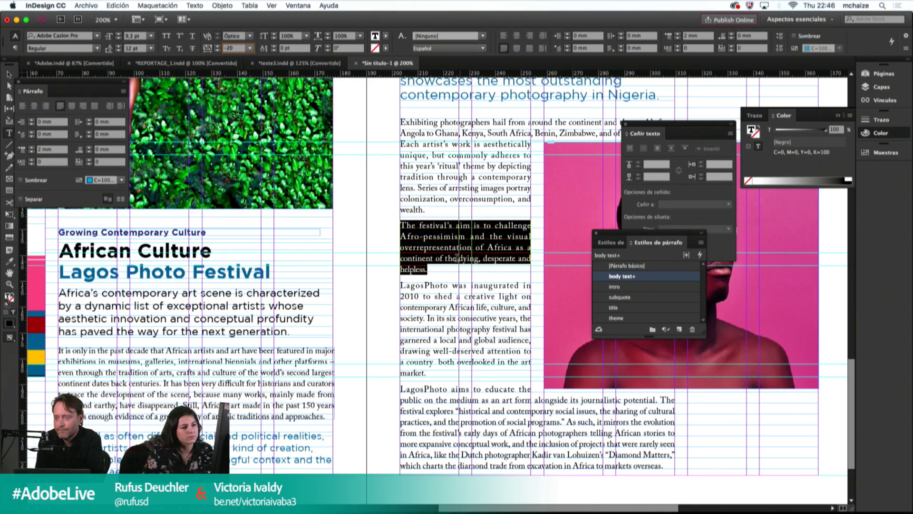
pyautogui.click(431, 262)
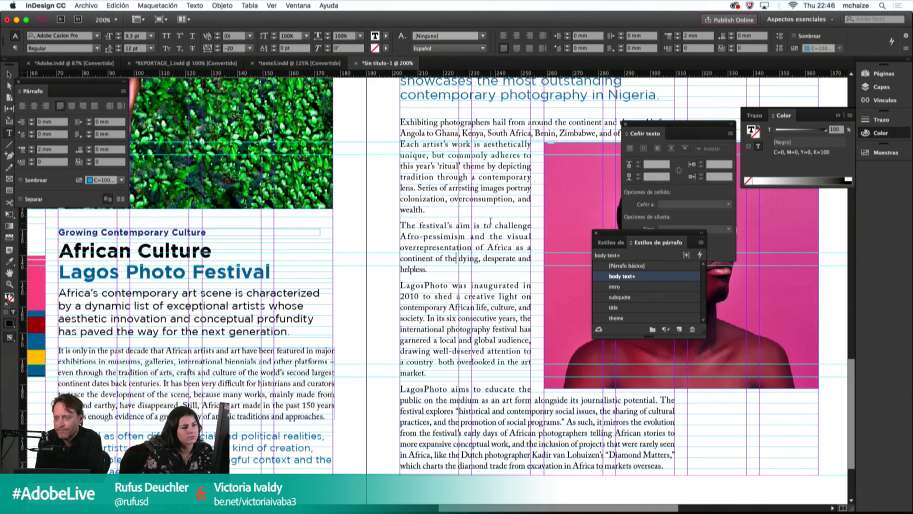
pyautogui.moveTo(425, 269); pyautogui.dragTo(391, 217)
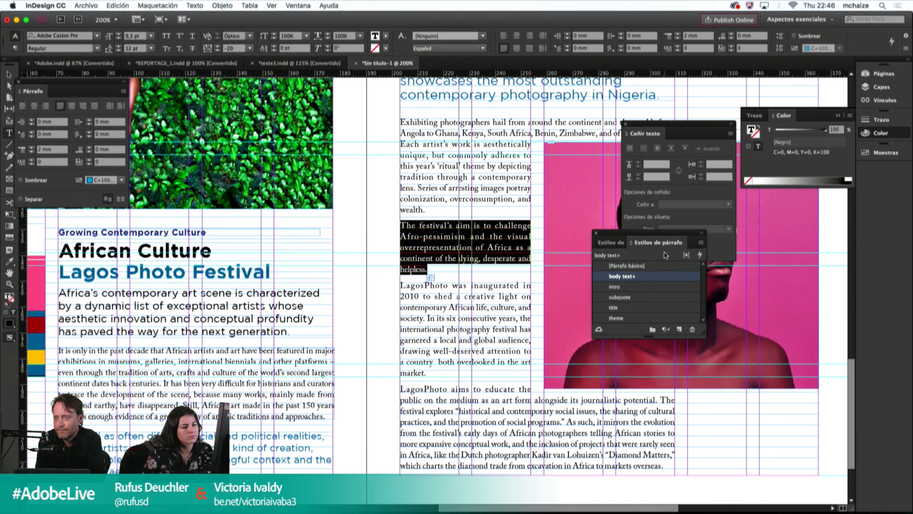
pyautogui.click(698, 241)
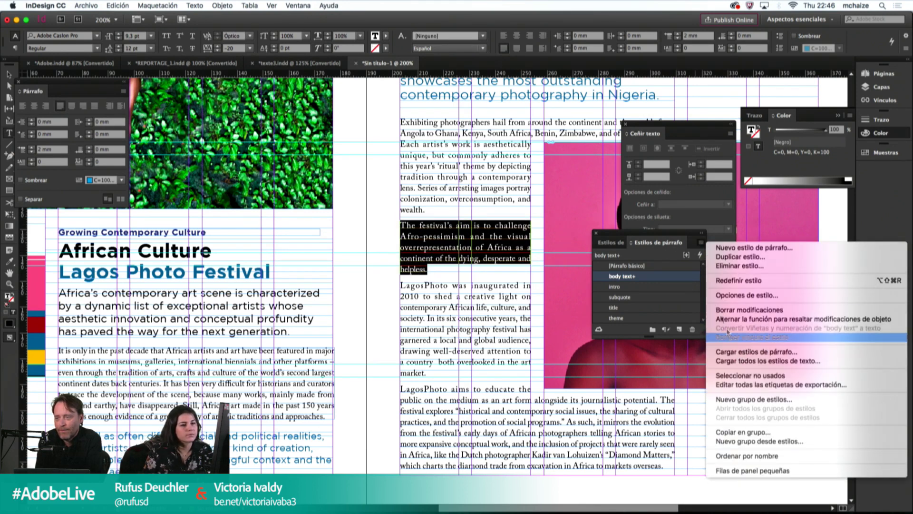
pyautogui.click(698, 243)
pyautogui.press('Escape')
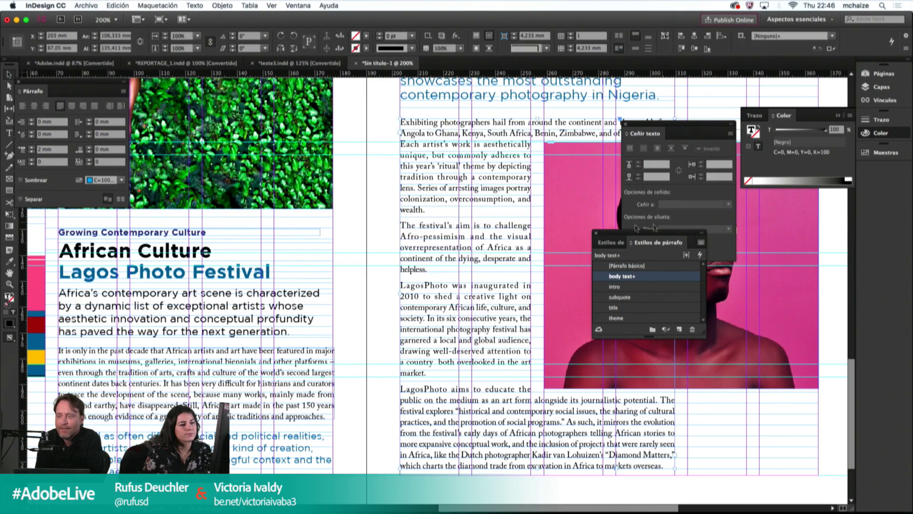
# Step: Deselect the text frame and preview the whole spread full screen without guides, grid or frame edges
pyautogui.scroll(2, 496, 200)
pyautogui.hscroll(3, 496, 200)
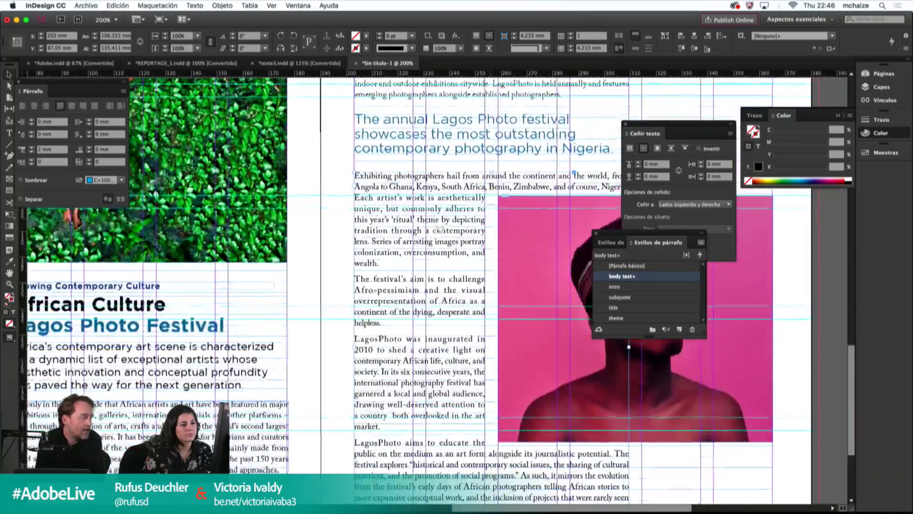
pyautogui.click(594, 138)
pyautogui.press('w')
pyautogui.hotkey('shift', 'w')
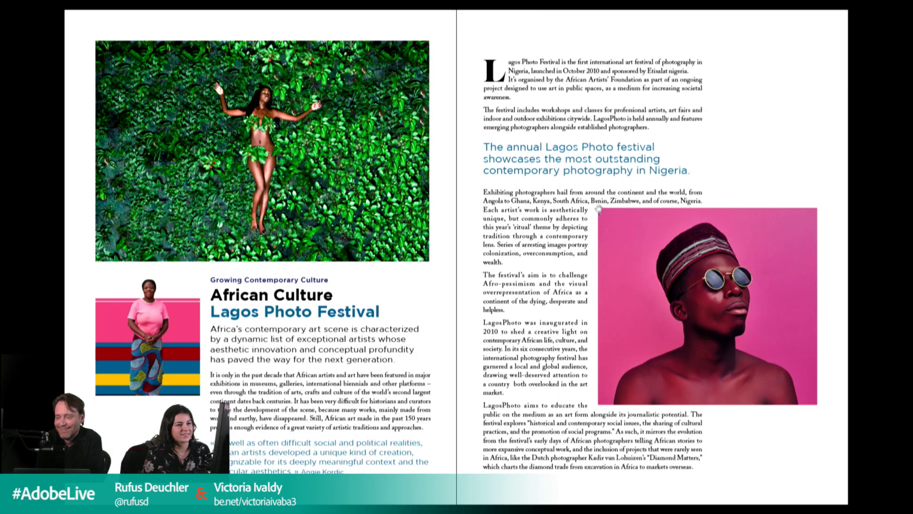
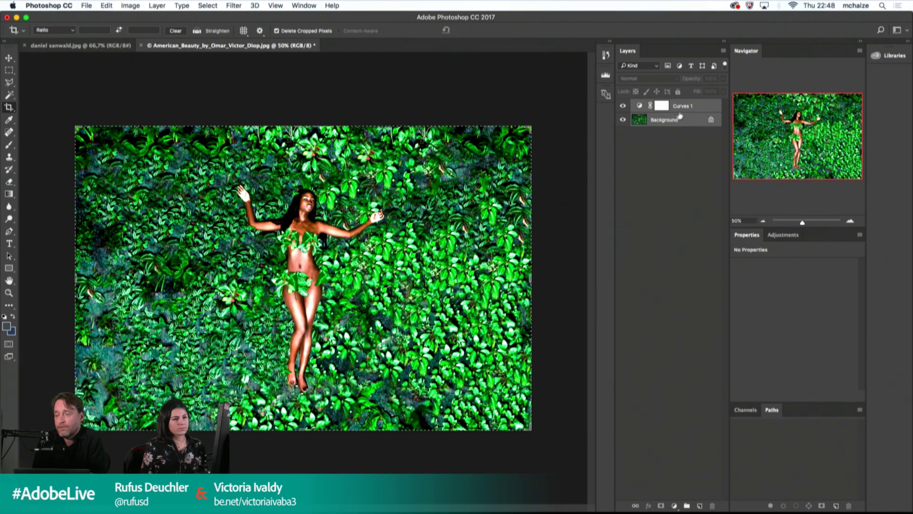
# Step: In Photoshop, merge the Curves 1 layer with the background of the leaf photo and add an Exposure adjustment layer
pyautogui.click(705, 195)
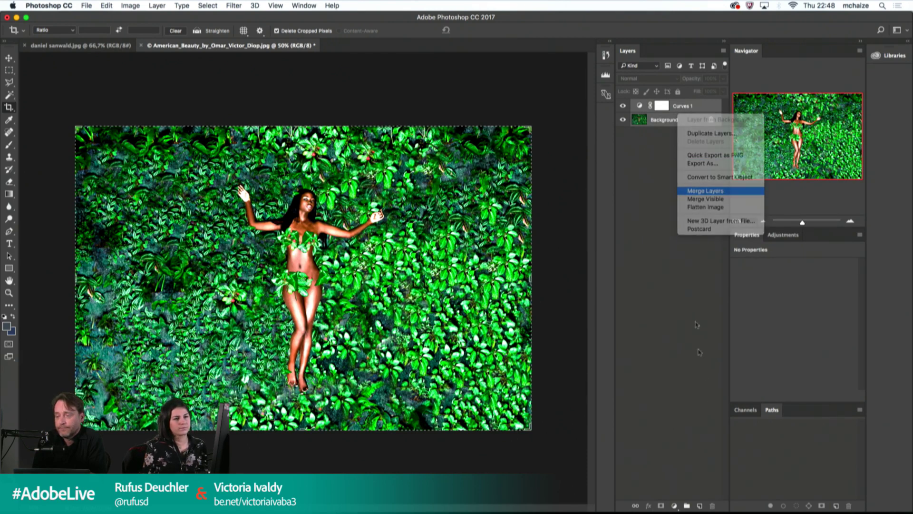
pyautogui.click(677, 505)
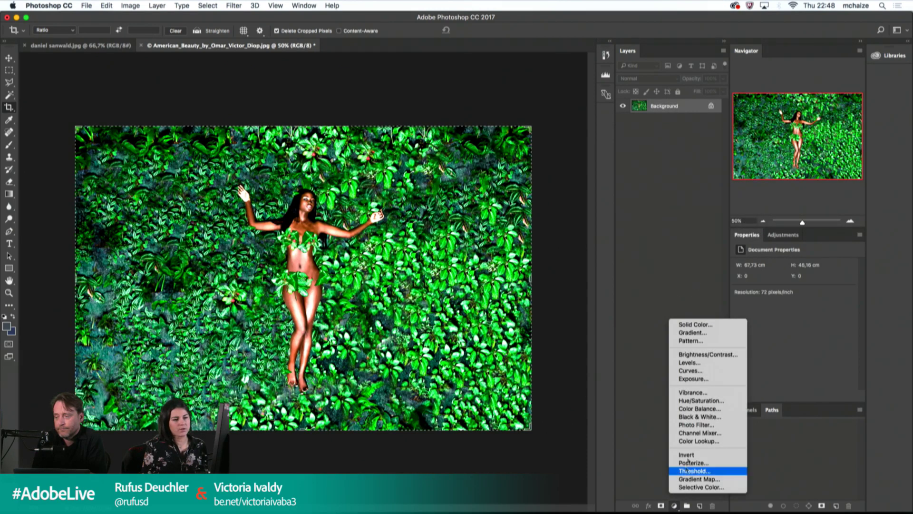
pyautogui.click(702, 380)
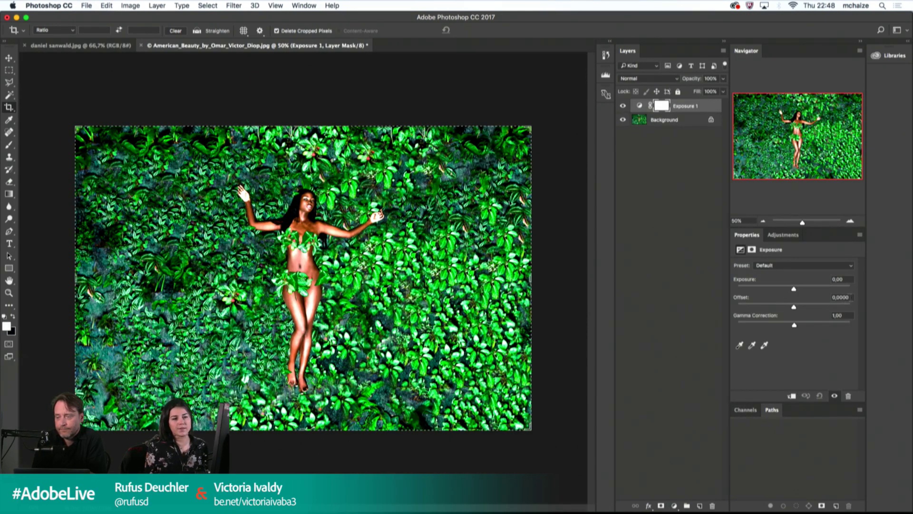
# Step: Try several offset values on the Exposure adjustment layer and settle on +0,0210
pyautogui.click(841, 297)
pyautogui.moveTo(794, 306); pyautogui.dragTo(798, 310)
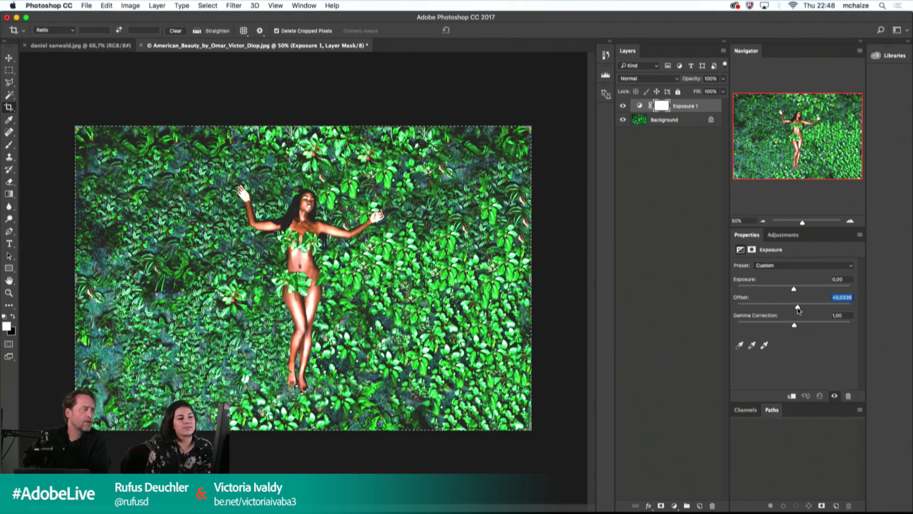
pyautogui.moveTo(798, 310); pyautogui.dragTo(799, 309)
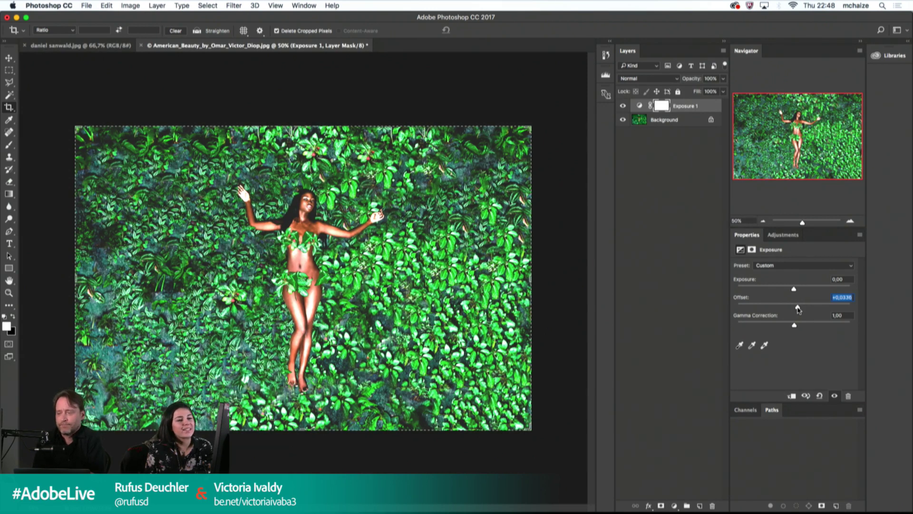
pyautogui.write('00143')
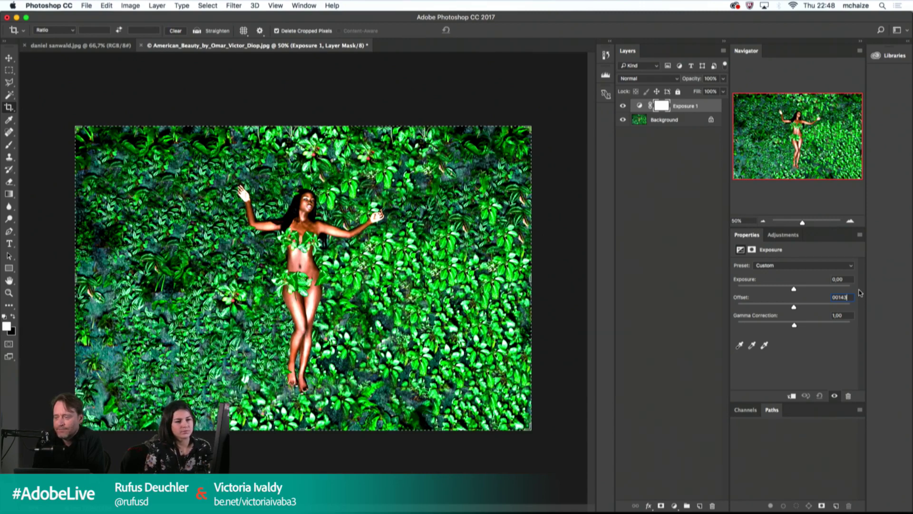
pyautogui.press('Return')
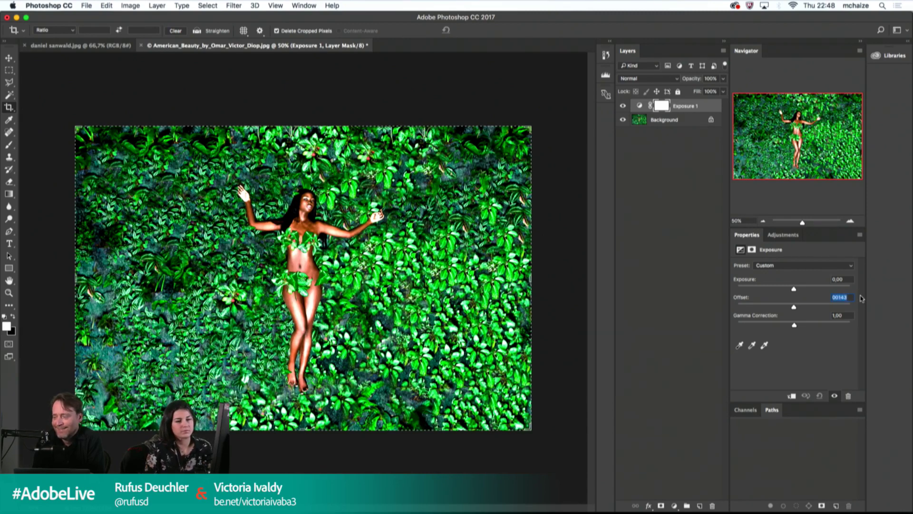
pyautogui.moveTo(794, 307); pyautogui.dragTo(798, 310)
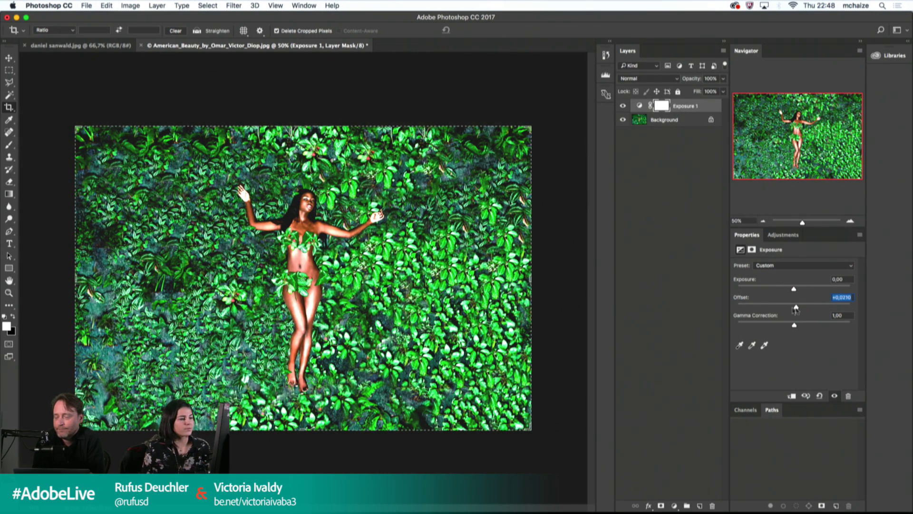
# Step: Save the retouched photo as a maximum-quality JPEG copy named RETOUCH_OMAR VICTOR DIOP in the IMG folder
pyautogui.click(87, 5)
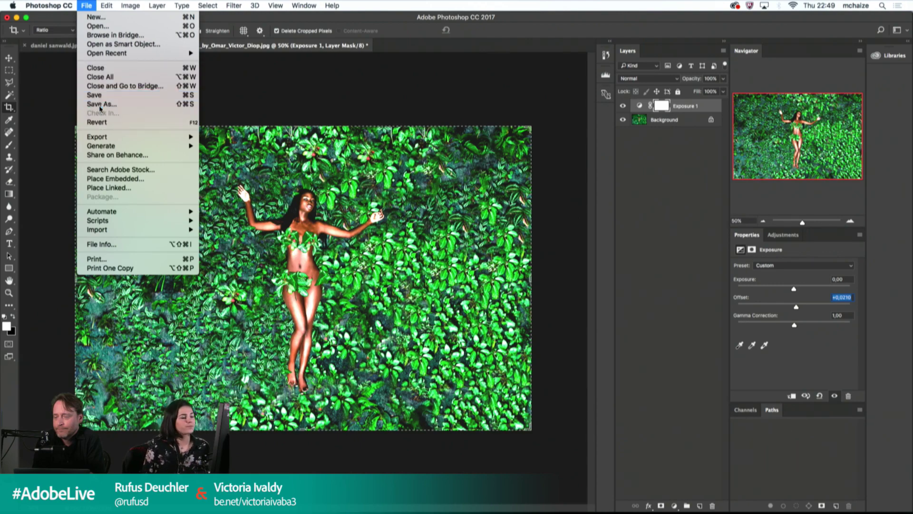
pyautogui.click(227, 142)
pyautogui.click(398, 344)
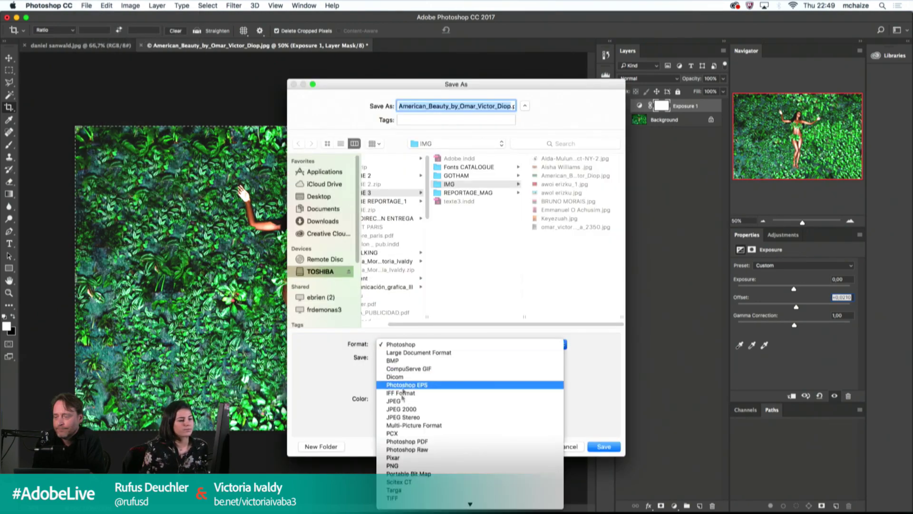
pyautogui.click(395, 401)
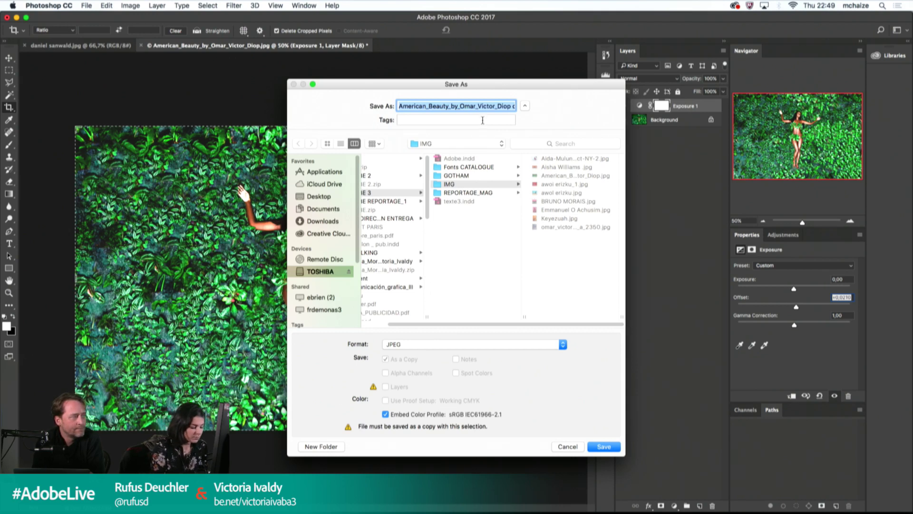
pyautogui.write('RETOUC')
pyautogui.write('H')
pyautogui.write('_OMAR')
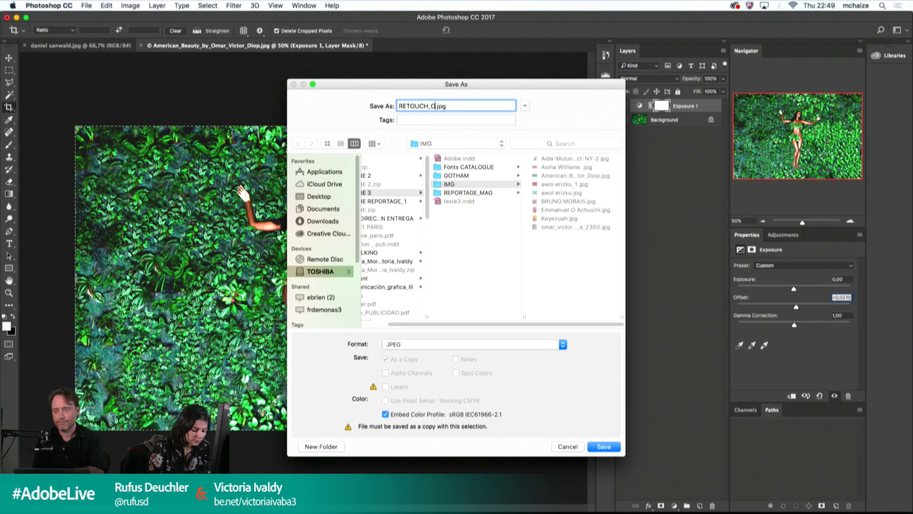
pyautogui.write(' VICTOR DIOP')
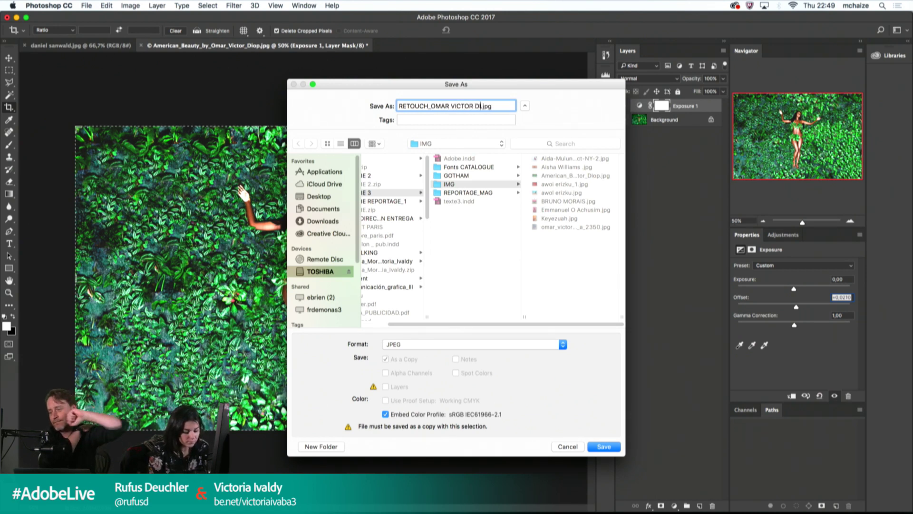
pyautogui.press('Return')
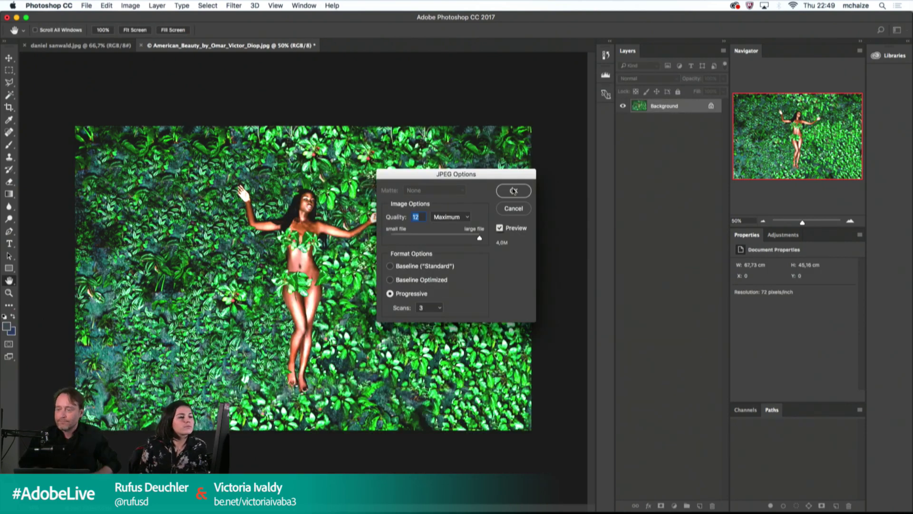
pyautogui.click(516, 190)
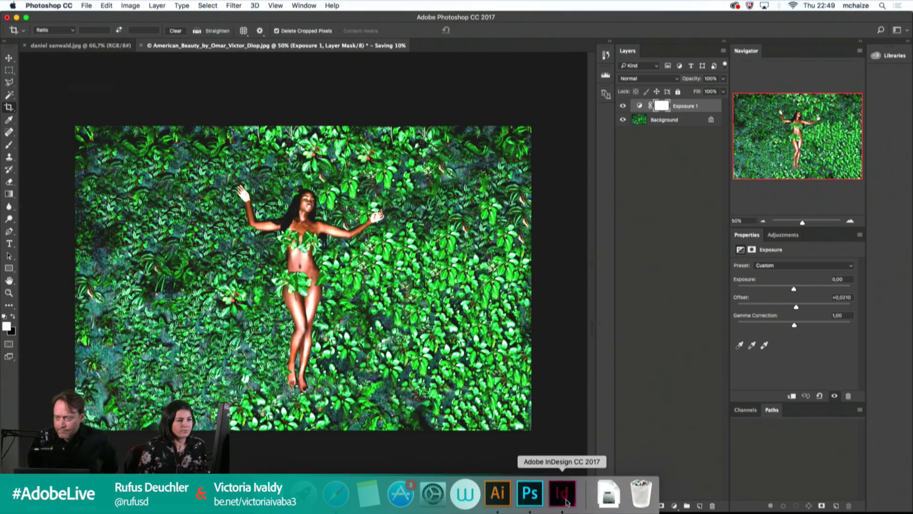
# Step: Switch to InDesign and replace the large leaf photo on the left page with RETOUCH_OMAR VICTOR DIOP.jpg from the IMG folder
pyautogui.click(560, 490)
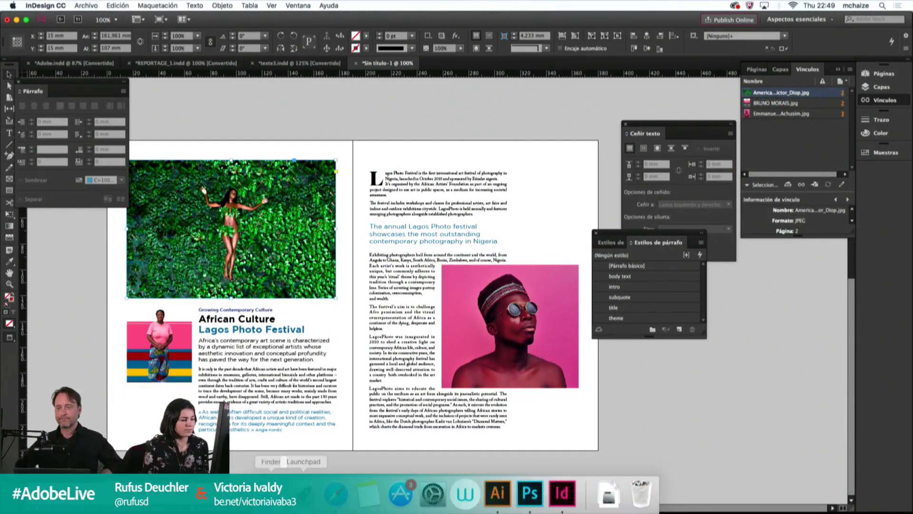
pyautogui.click(285, 491)
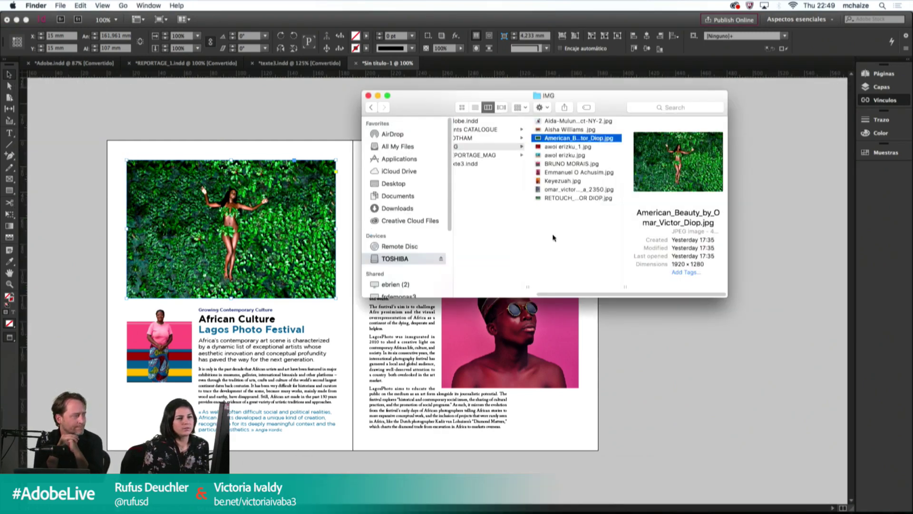
pyautogui.moveTo(552, 198)
pyautogui.mouseDown()
pyautogui.moveTo(565, 200)
pyautogui.moveTo(266, 228)
pyautogui.mouseUp()
pyautogui.click(346, 194)
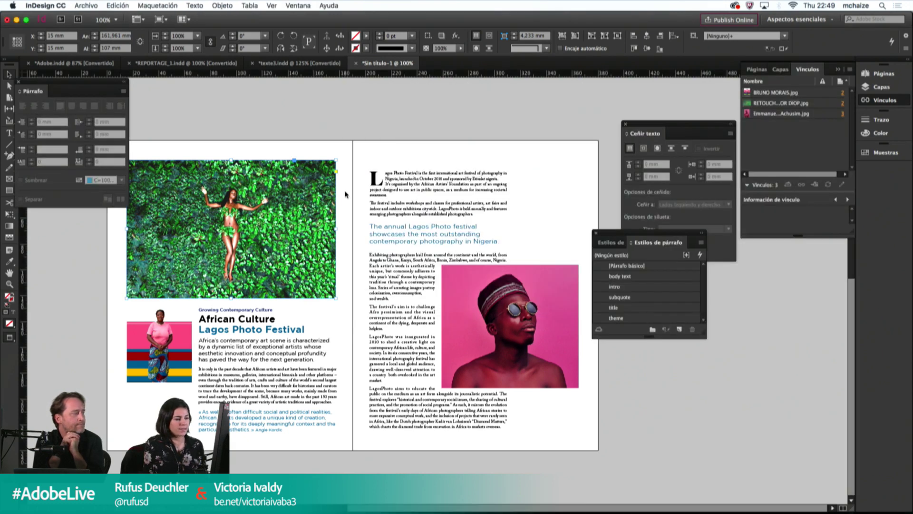
pyautogui.click(356, 251)
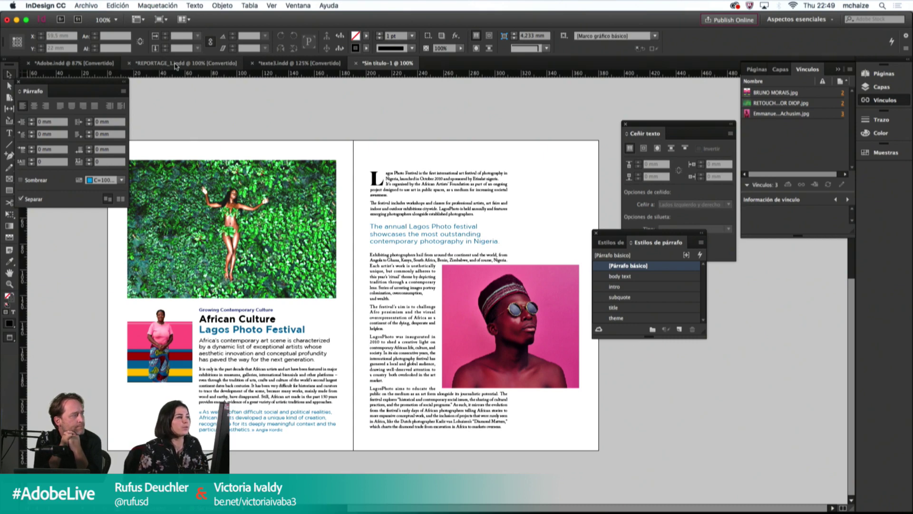
# Step: Copy the pink portrait's caption, beginning "Perspectives on peoples ideas and lives", from the captions in texte3.indd
pyautogui.click(300, 63)
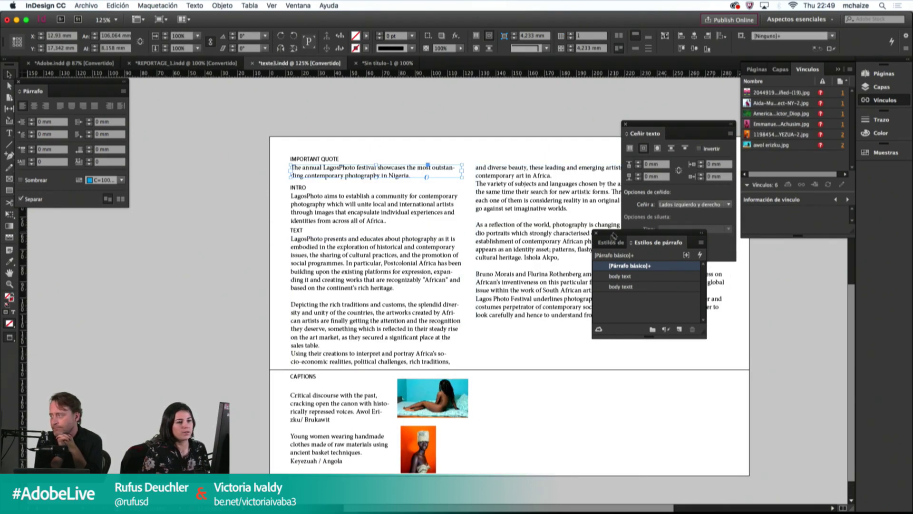
pyautogui.scroll(10, 523, 214)
pyautogui.hscroll(4, 523, 214)
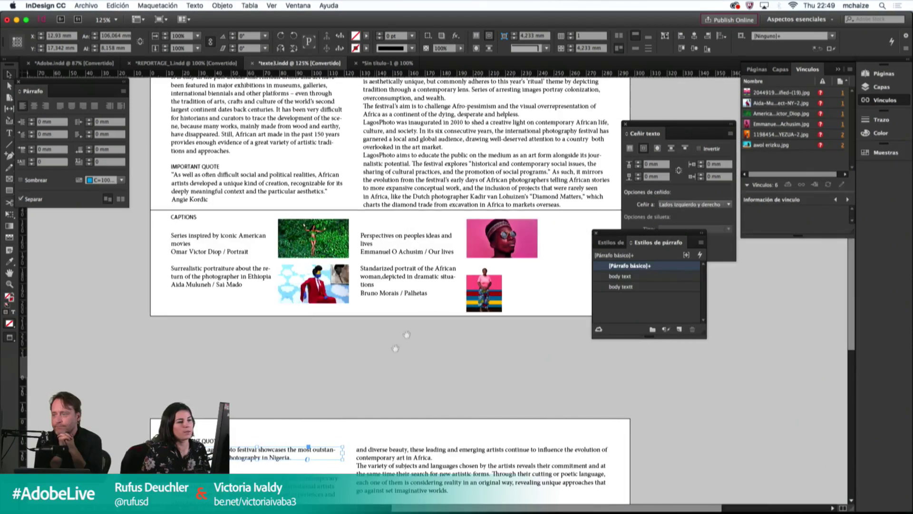
pyautogui.click(386, 244)
pyautogui.doubleClick(386, 244)
pyautogui.moveTo(455, 252); pyautogui.dragTo(359, 234)
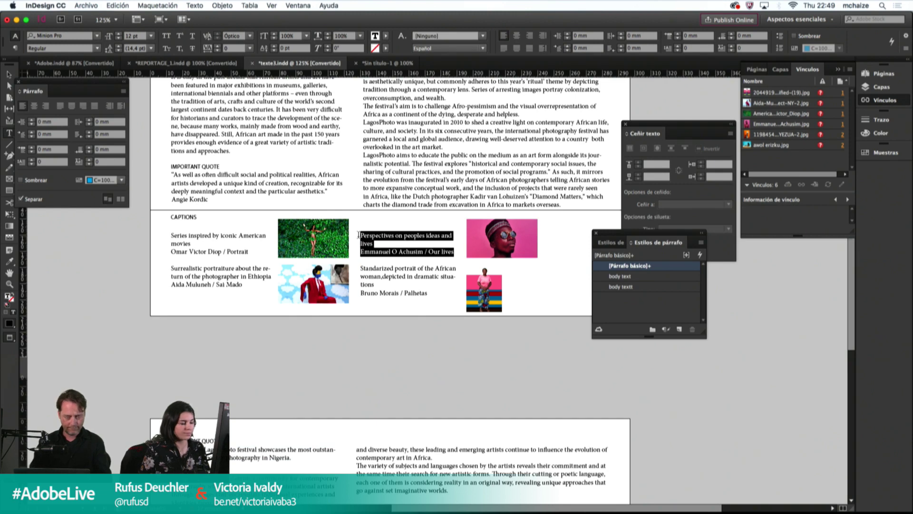
pyautogui.press('Escape')
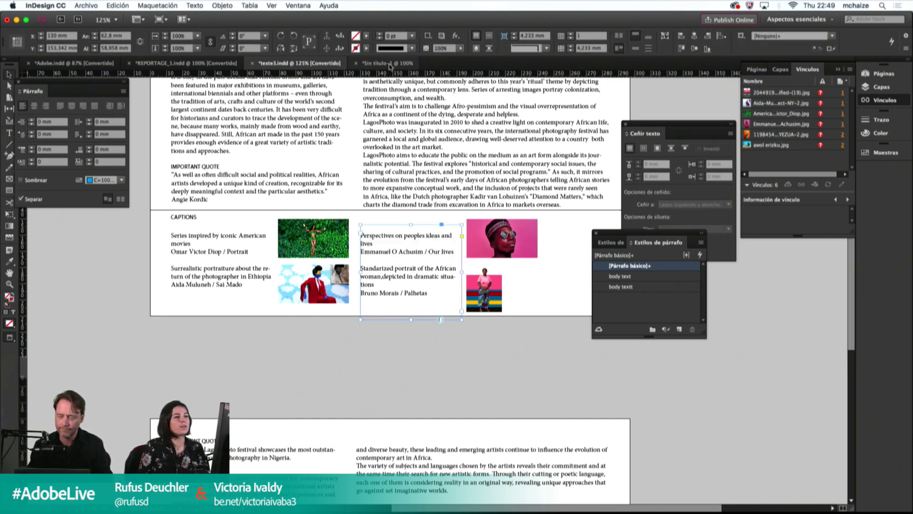
# Step: Paste the copied caption into the magazine spread and place it directly beneath the pink portrait, beside the body text's last lines
pyautogui.press('super+grave')
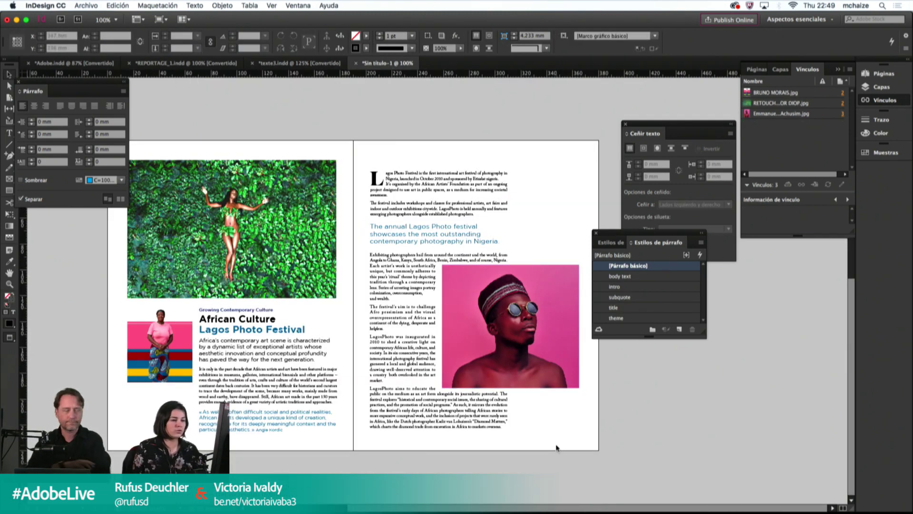
pyautogui.press('super+v')
pyautogui.moveTo(440, 248); pyautogui.dragTo(548, 395)
# Step: Apply the body text paragraph style to both lines of the caption under the pink portrait
pyautogui.doubleClick(527, 418)
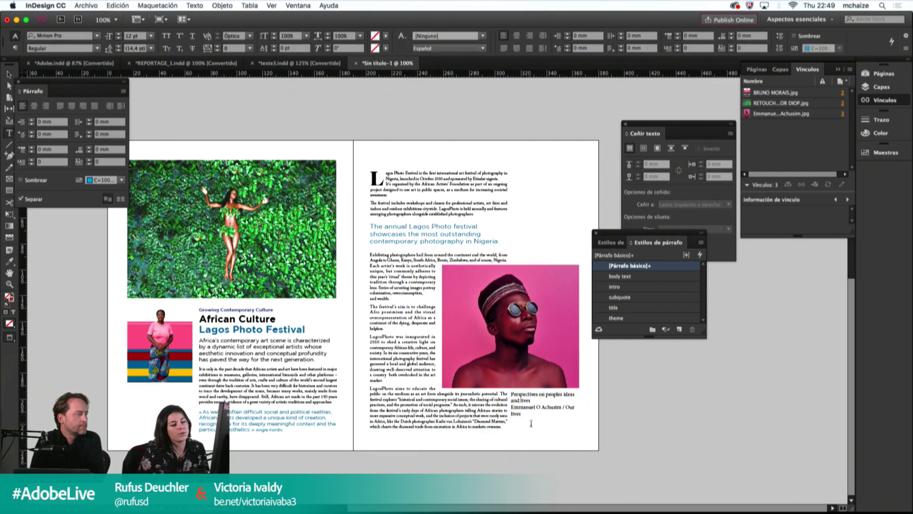
pyautogui.press('super+2')
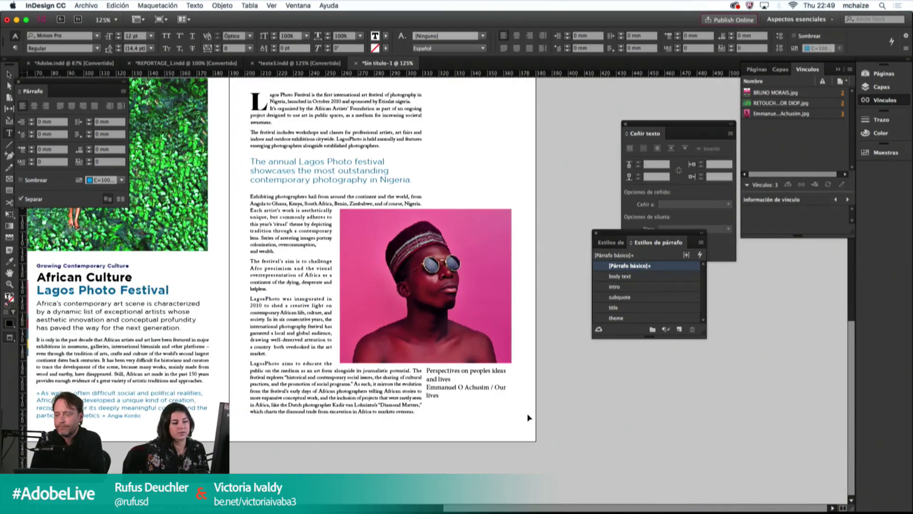
pyautogui.moveTo(458, 350); pyautogui.dragTo(402, 302)
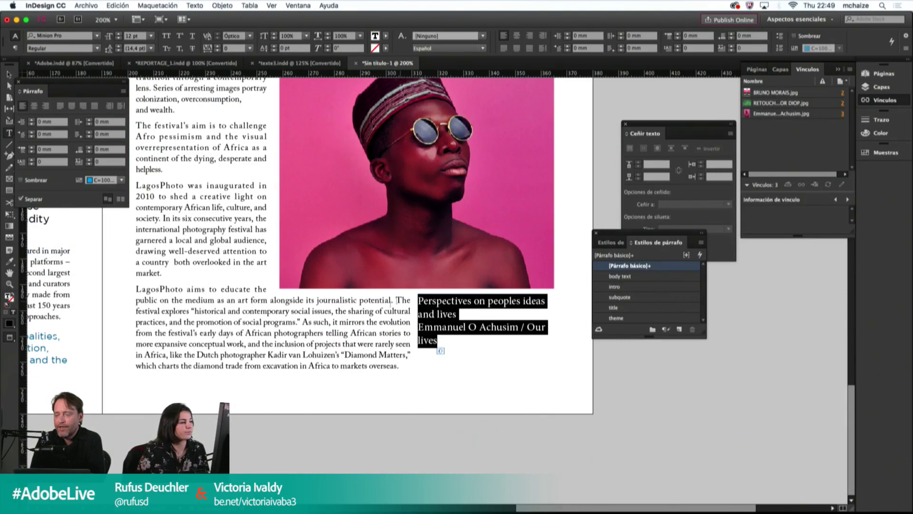
pyautogui.press('super+KP_1')
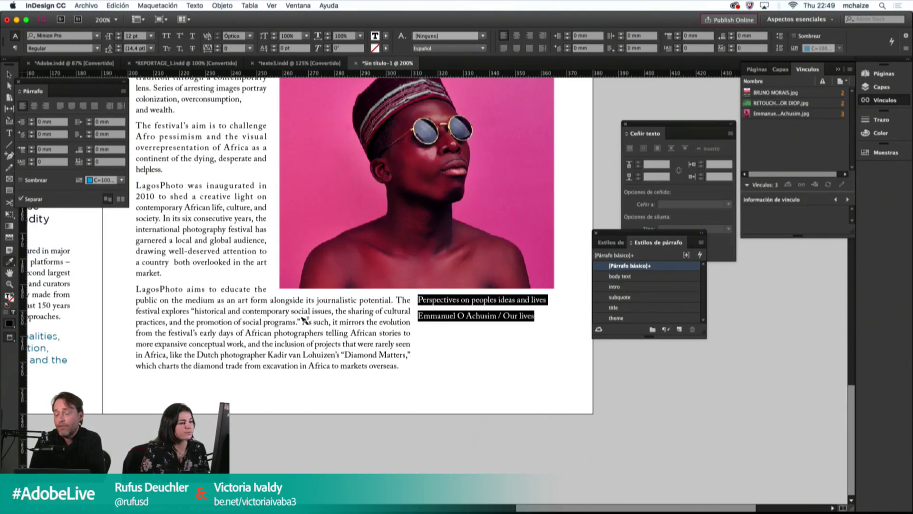
pyautogui.press('Escape')
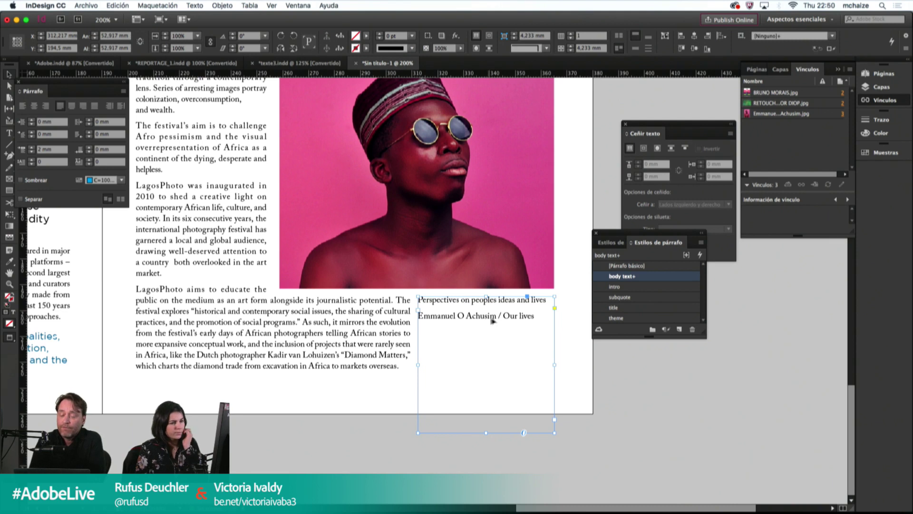
# Step: Set both lines of the photo caption to a 9 pt font size with 11 pt leading
pyautogui.doubleClick(472, 317)
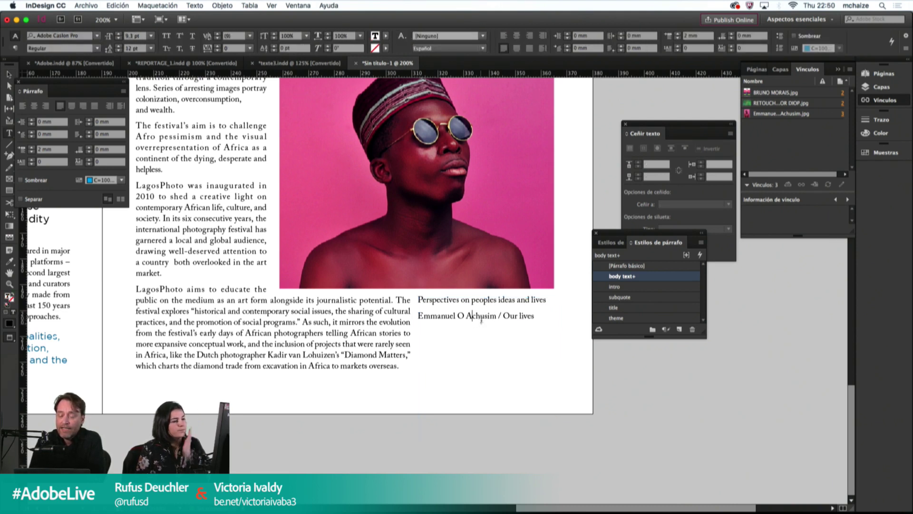
pyautogui.moveTo(536, 317); pyautogui.dragTo(416, 297)
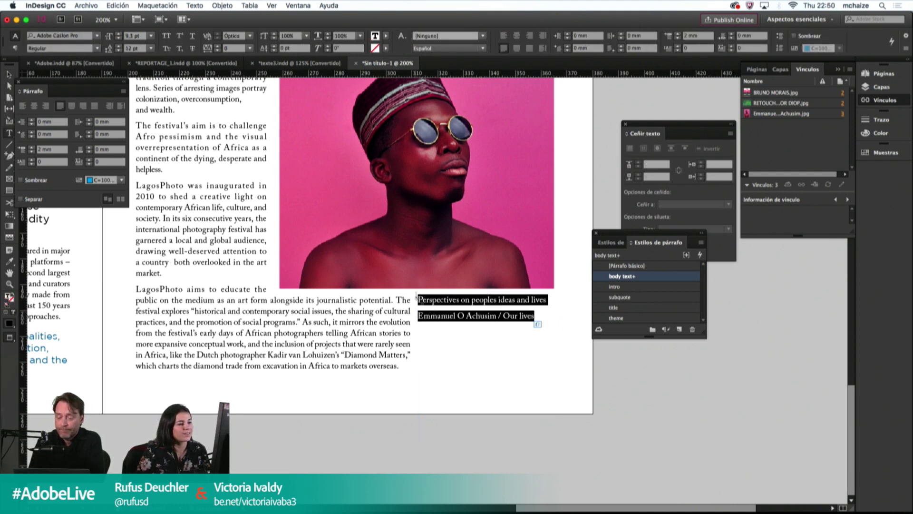
pyautogui.click(135, 37)
pyautogui.press('BackSpace')
pyautogui.press('BackSpace')
pyautogui.press('Return')
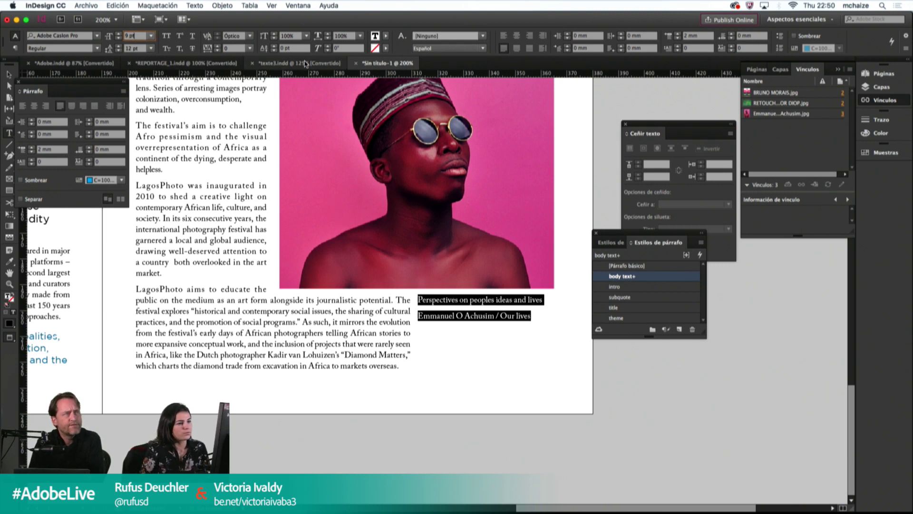
pyautogui.press('Tab')
pyautogui.write('11')
pyautogui.press('Return')
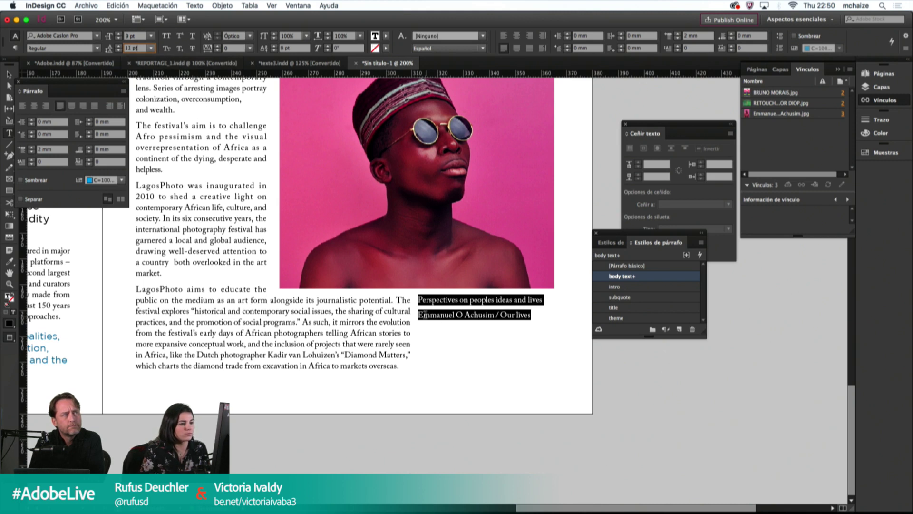
# Step: Set the space before the caption's second paragraph to 0 mm
pyautogui.click(419, 314)
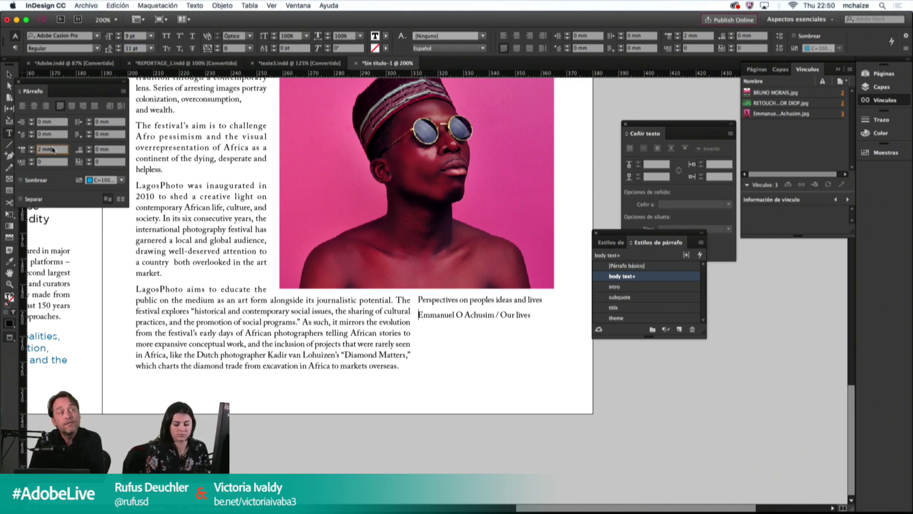
pyautogui.press('Down')
pyautogui.press('Down')
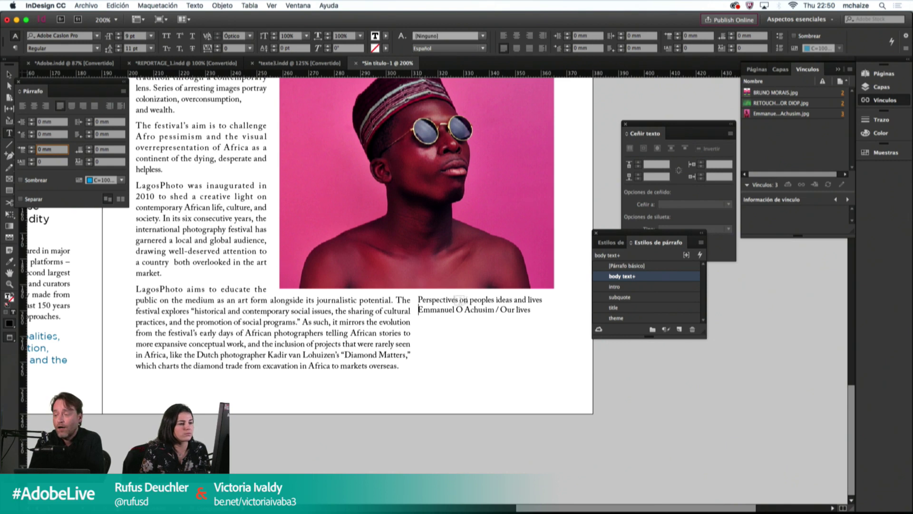
pyautogui.press('Escape')
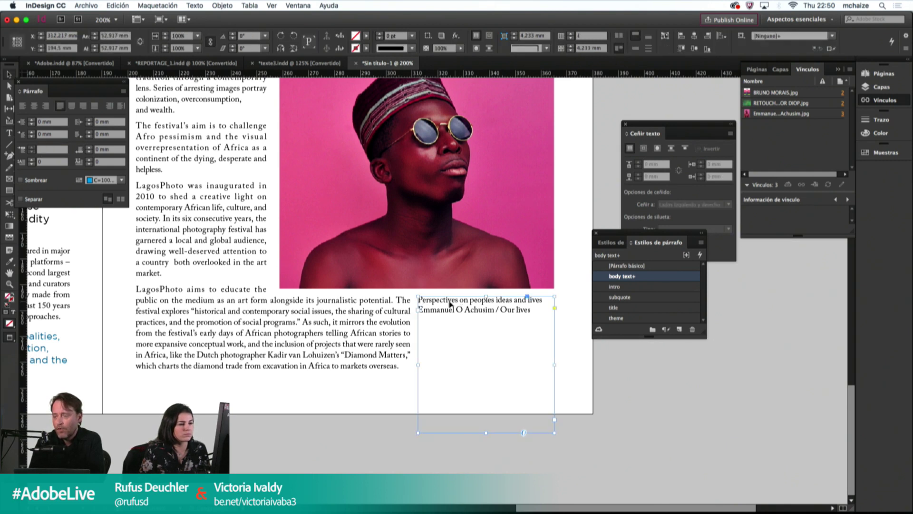
# Step: Try splitting the last body paragraph before "The festival explores" and giving the new paragraph 1 mm of space before
pyautogui.doubleClick(448, 305)
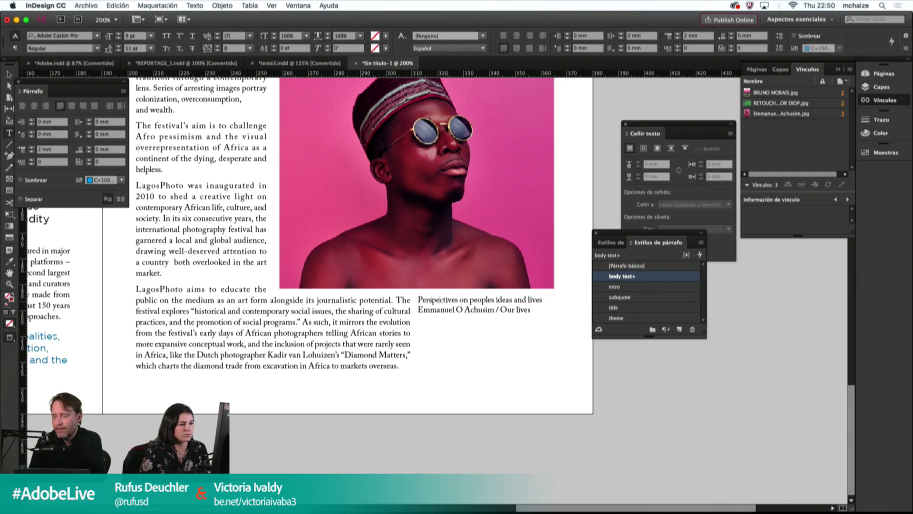
pyautogui.click(395, 298)
pyautogui.press('Return')
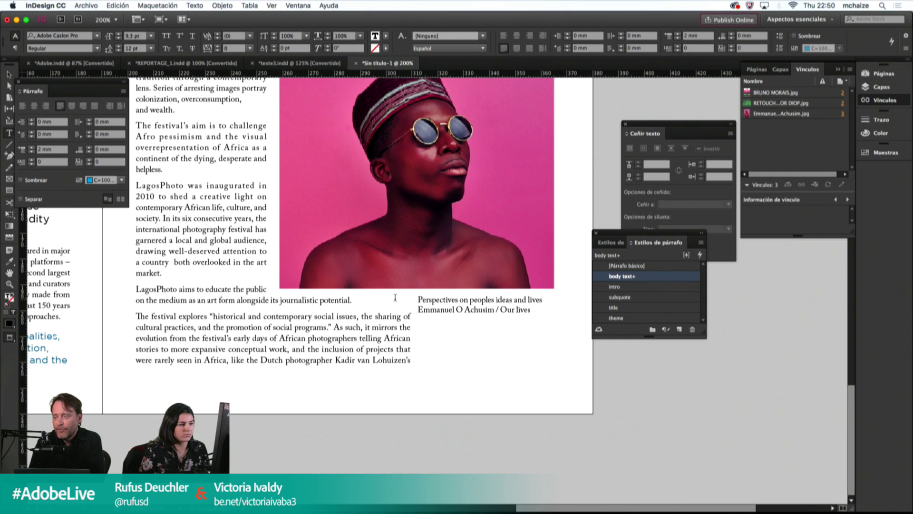
pyautogui.press('Escape')
pyautogui.doubleClick(137, 315)
pyautogui.click(52, 150)
pyautogui.write('1')
pyautogui.press('Return')
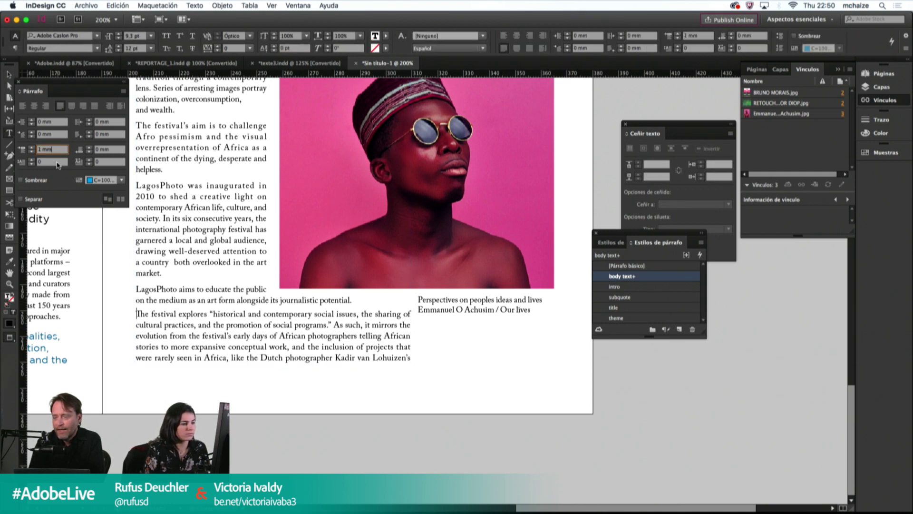
pyautogui.hotkey('ctrl', 'z')
pyautogui.press('Escape')
# Step: Fit the body text frame's bottom edge to its overflowing text and show the layout guides
pyautogui.doubleClick(275, 371)
pyautogui.press('w')
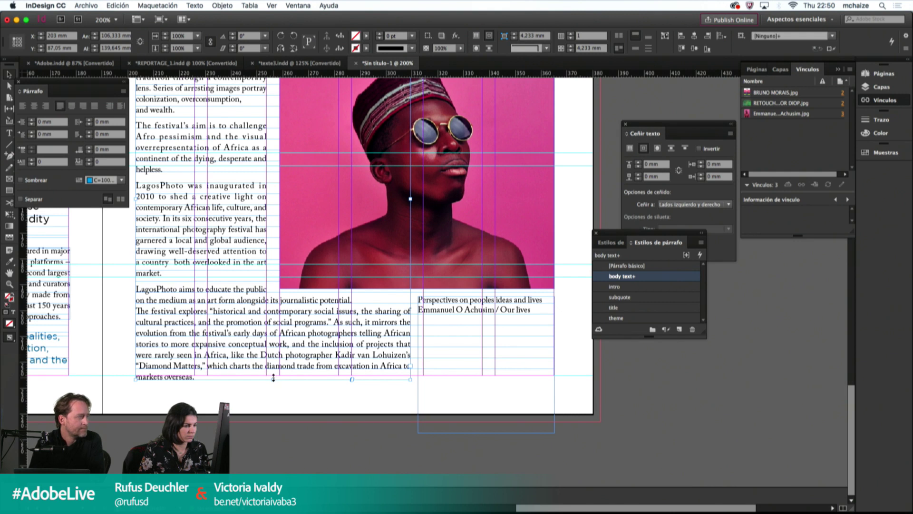
# Step: Remove the paragraph break before "The festival explores" to rejoin it with the preceding paragraph
pyautogui.doubleClick(332, 356)
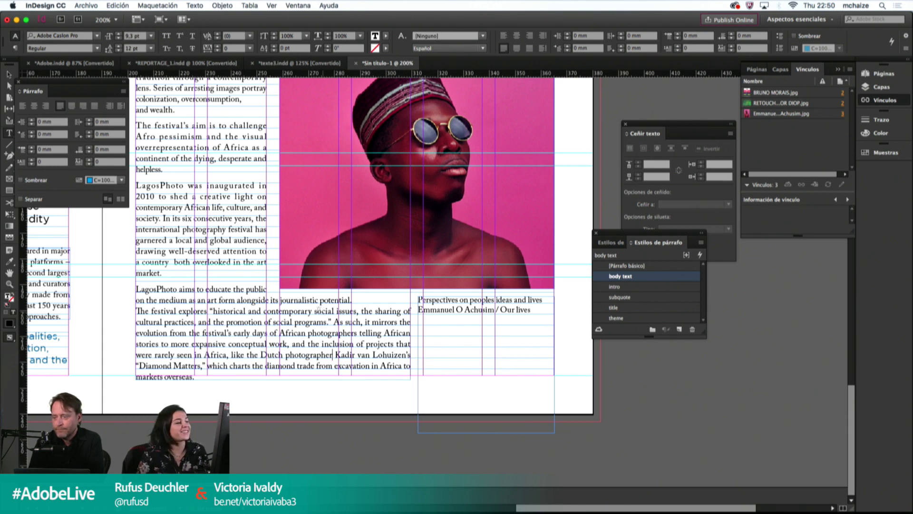
pyautogui.click(138, 311)
pyautogui.press('BackSpace')
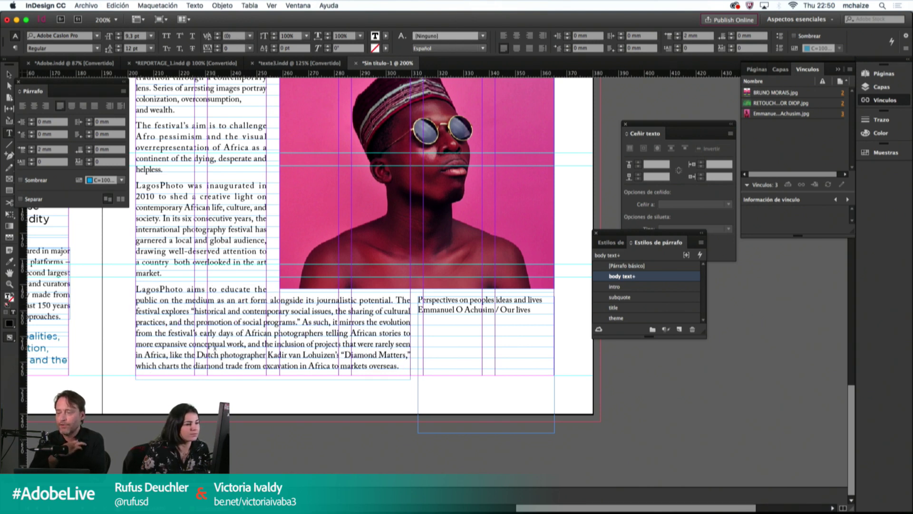
# Step: Tighten the kerning around "to educate" in the last body paragraph's first line, to -300 before "educate"
pyautogui.click(220, 289)
pyautogui.press('alt+super+Left')
pyautogui.press('alt+super+Left')
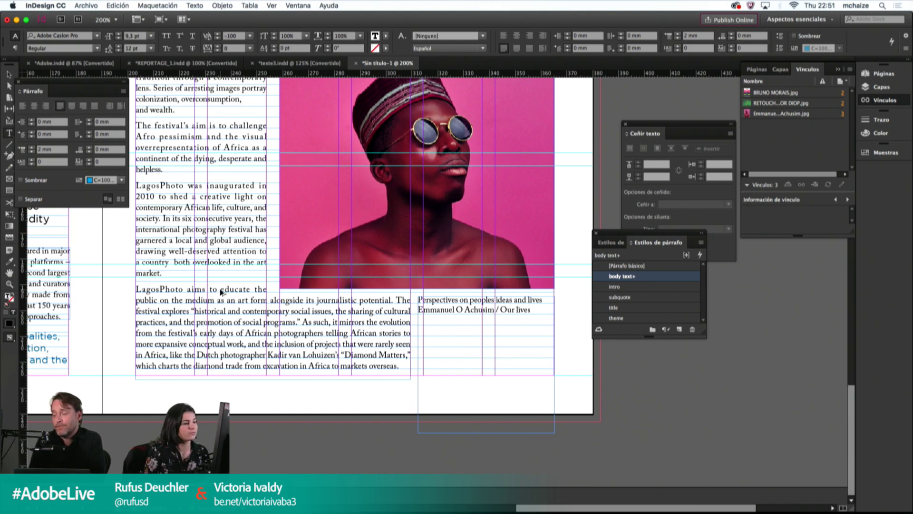
pyautogui.press('alt+super+Left')
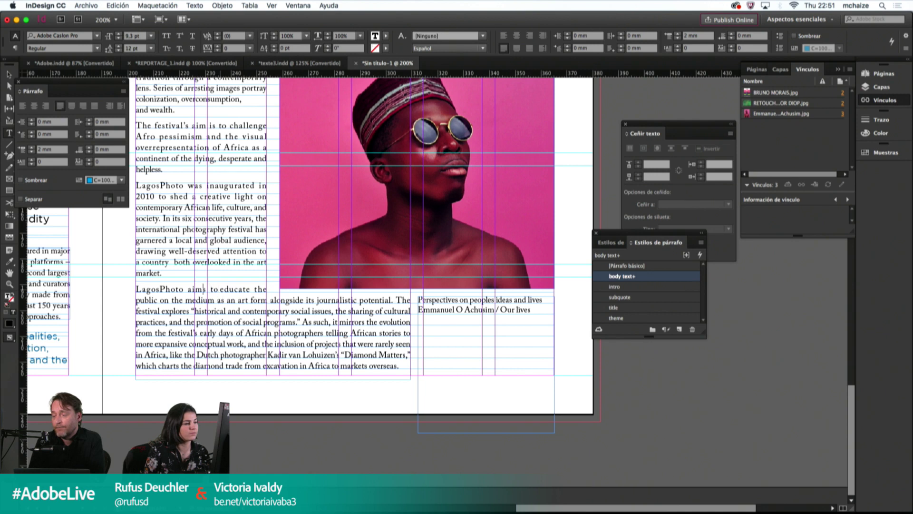
pyautogui.press('alt+super+Left')
pyautogui.press('Right')
pyautogui.press('Right')
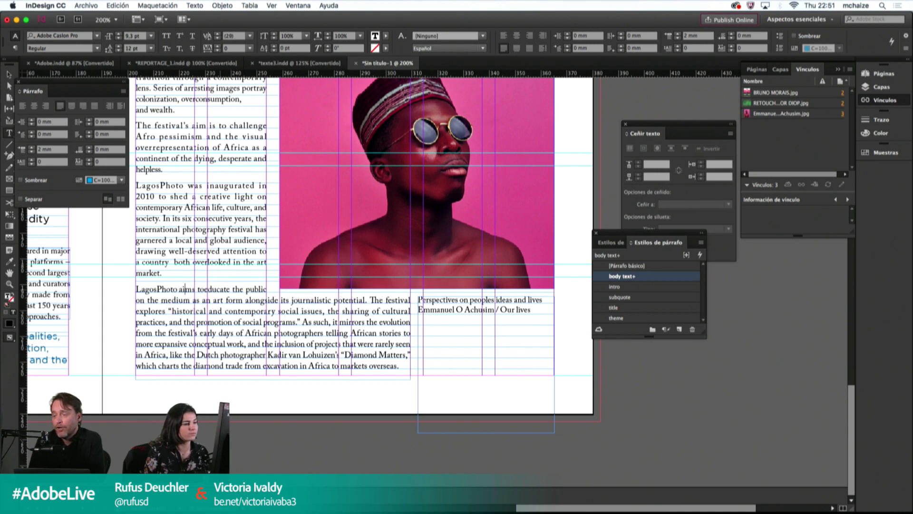
pyautogui.press('alt+super+Right')
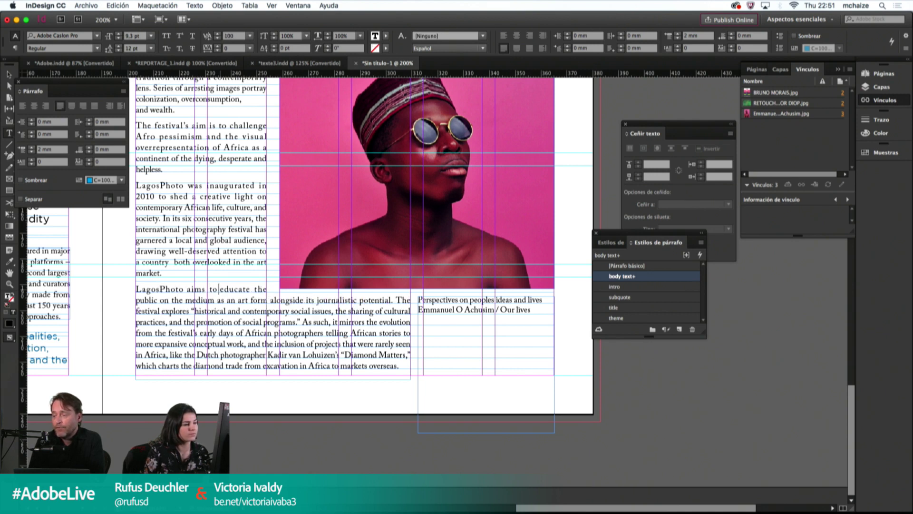
pyautogui.press('alt+super+Left')
pyautogui.press('alt+super+Right')
pyautogui.press('super+space')
pyautogui.press('Escape')
pyautogui.click(223, 288)
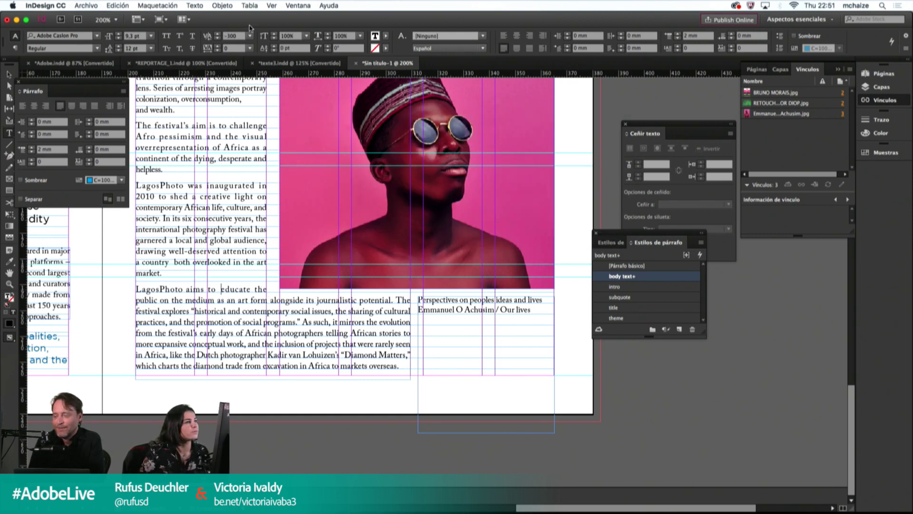
# Step: Set the kerning before "educate" to -430 so that "public" moves up onto the paragraph's first line
pyautogui.click(241, 37)
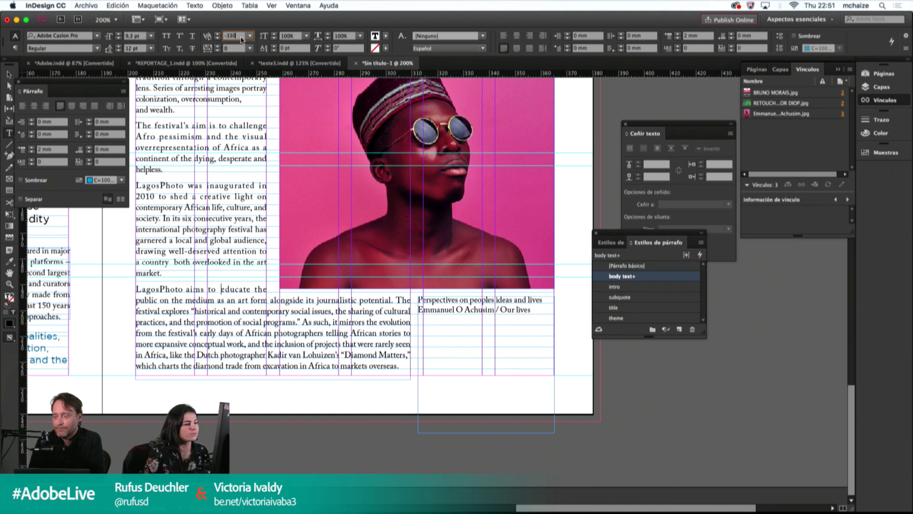
pyautogui.press('Down')
pyautogui.press('Down')
pyautogui.press('Down')
pyautogui.press('Down')
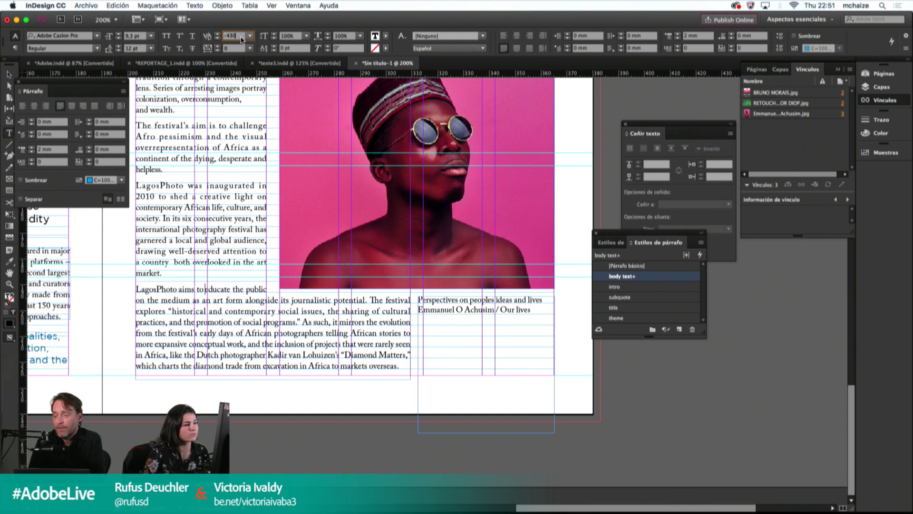
pyautogui.click(204, 285)
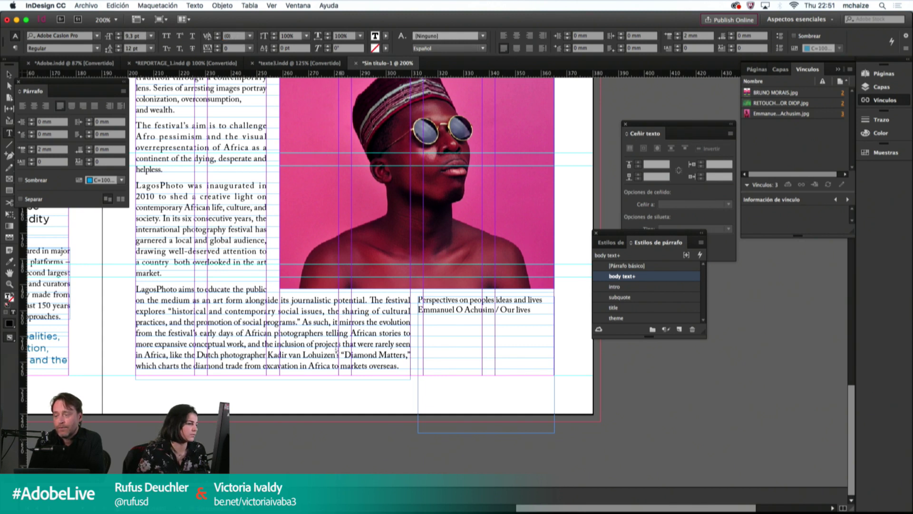
# Step: Change both lines of the photo caption to the Gotham Book font at 8 pt
pyautogui.click(481, 334)
pyautogui.moveTo(552, 296); pyautogui.dragTo(418, 299)
pyautogui.click(88, 36)
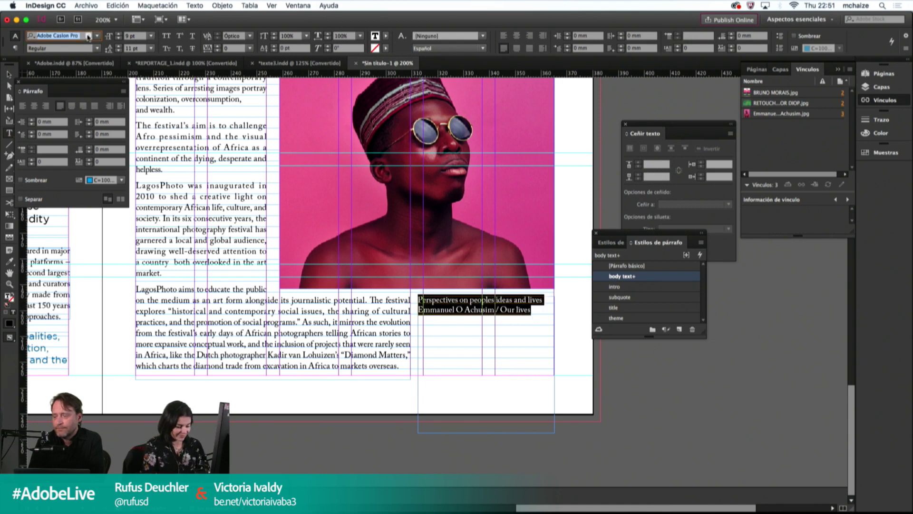
pyautogui.write('GOTH')
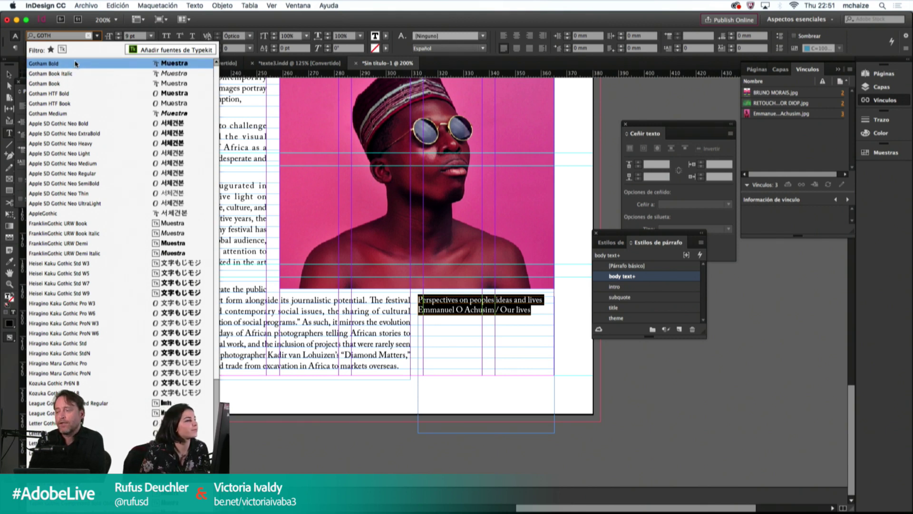
pyautogui.click(70, 83)
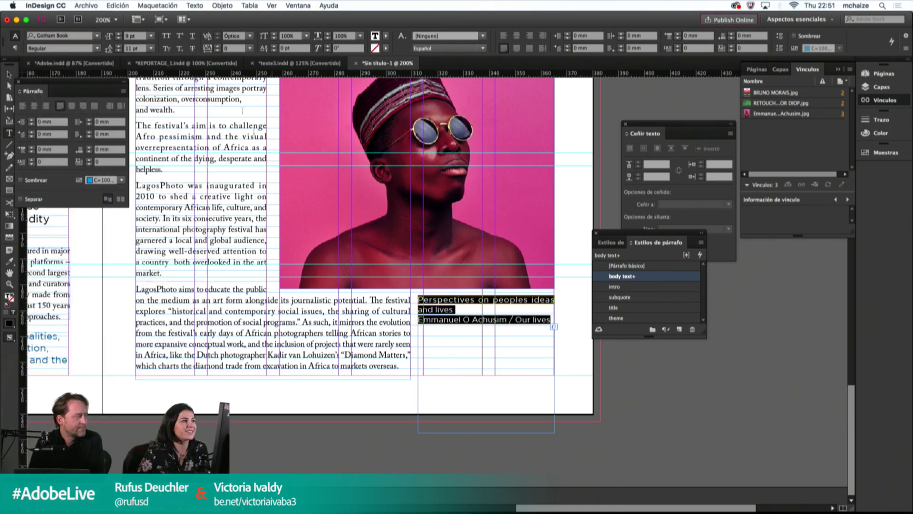
pyautogui.click(134, 35)
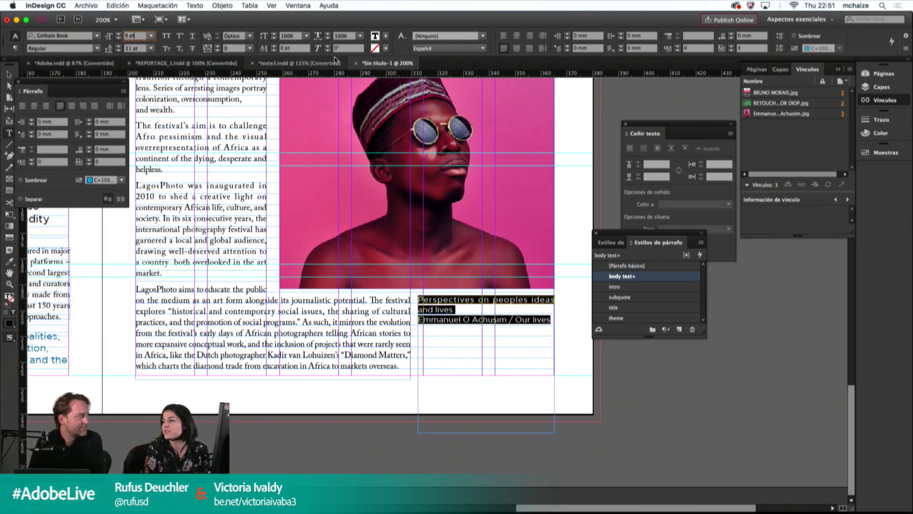
pyautogui.press('Down')
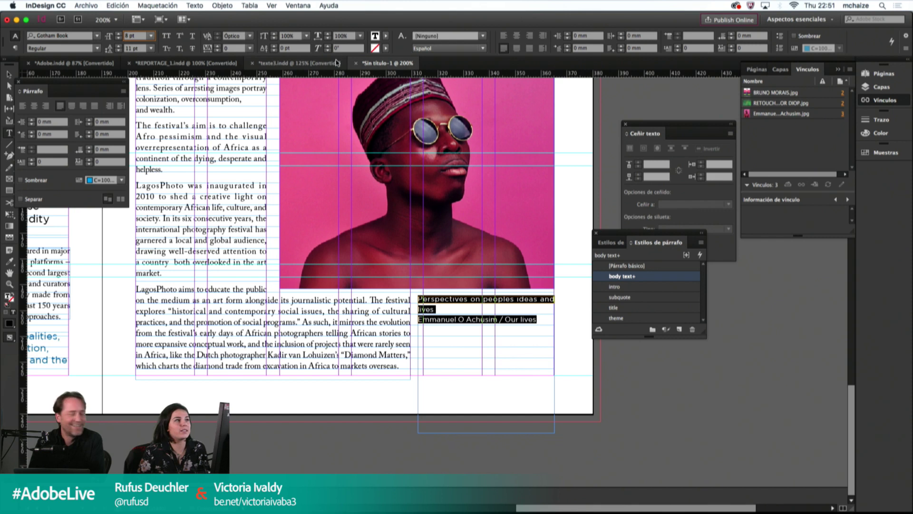
pyautogui.click(535, 324)
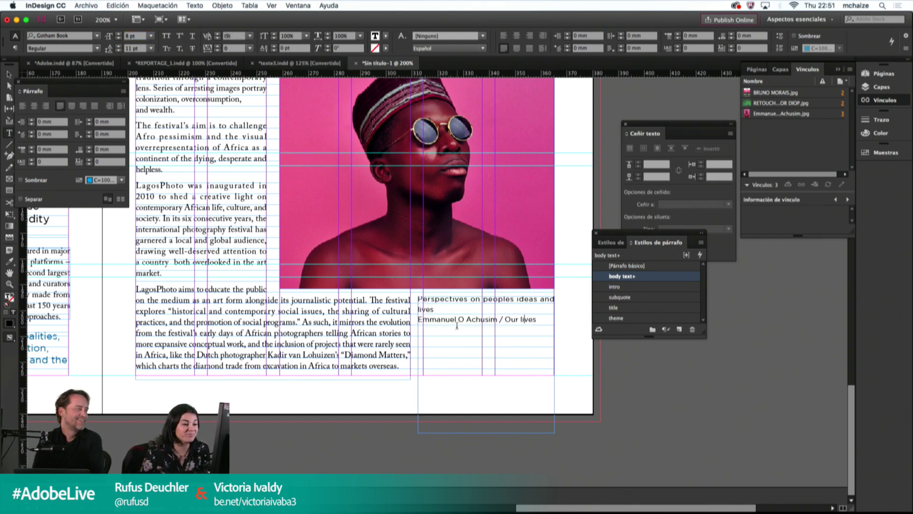
# Step: Narrow the caption frame to about 50.62 mm wide by moving its left edge to the column guide
pyautogui.press('Escape')
pyautogui.moveTo(418, 365); pyautogui.dragTo(424, 365)
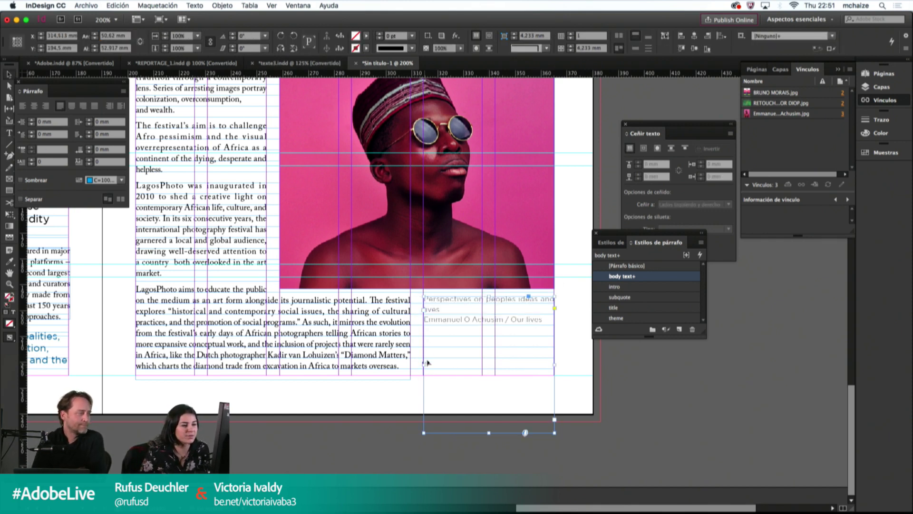
pyautogui.doubleClick(448, 319)
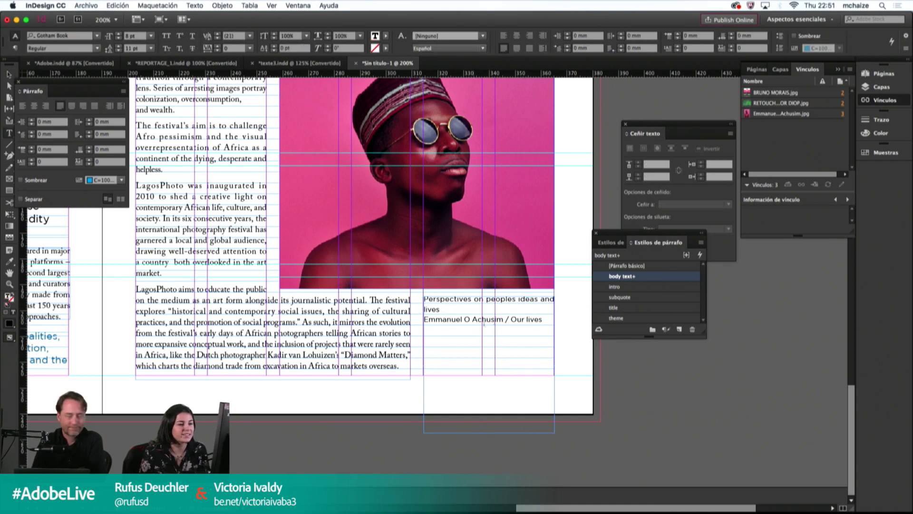
pyautogui.moveTo(443, 313); pyautogui.dragTo(420, 297)
pyautogui.hscroll(-1, 145, 148)
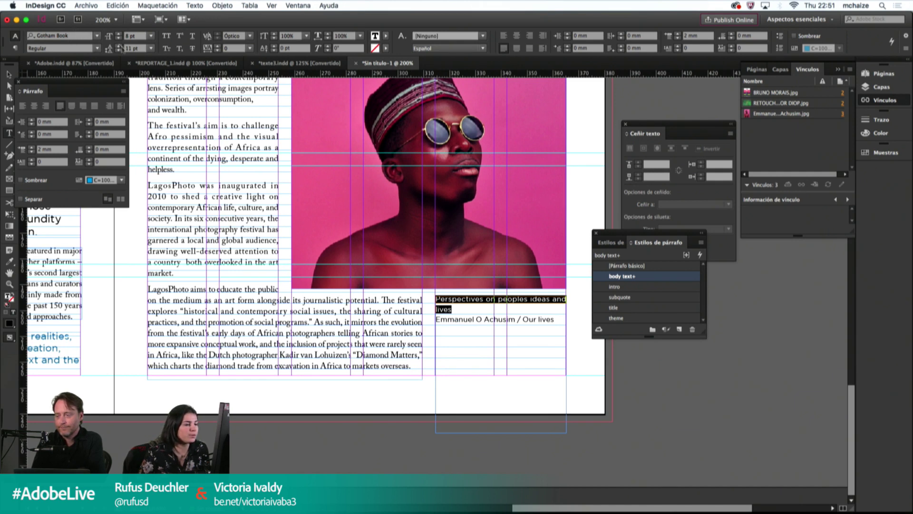
pyautogui.click(97, 37)
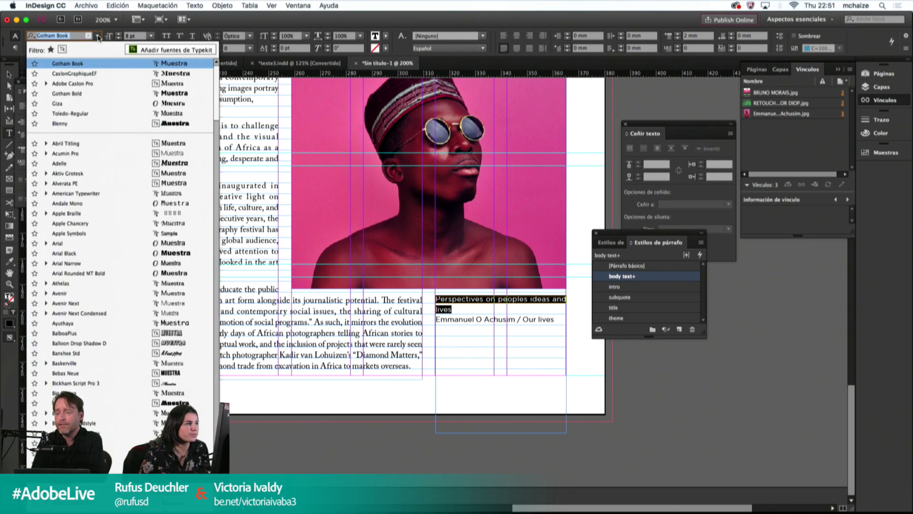
pyautogui.click(98, 37)
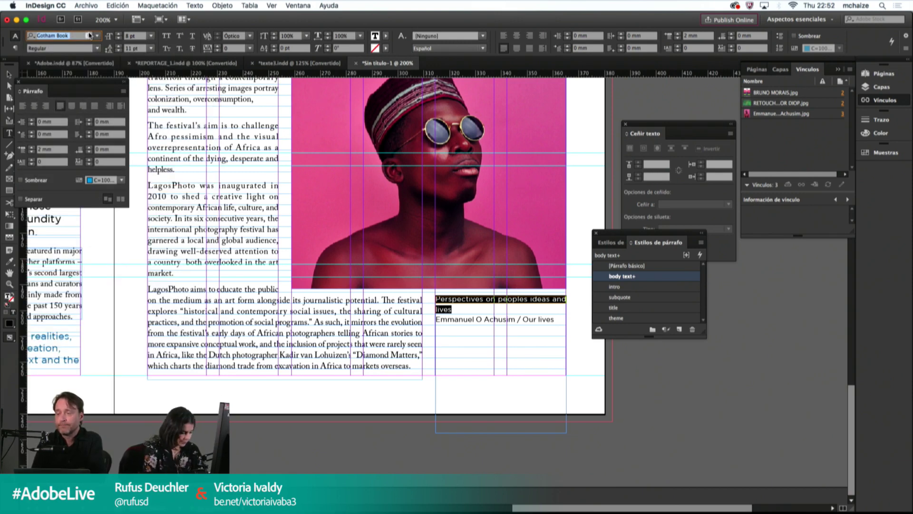
pyautogui.write('ADOBE')
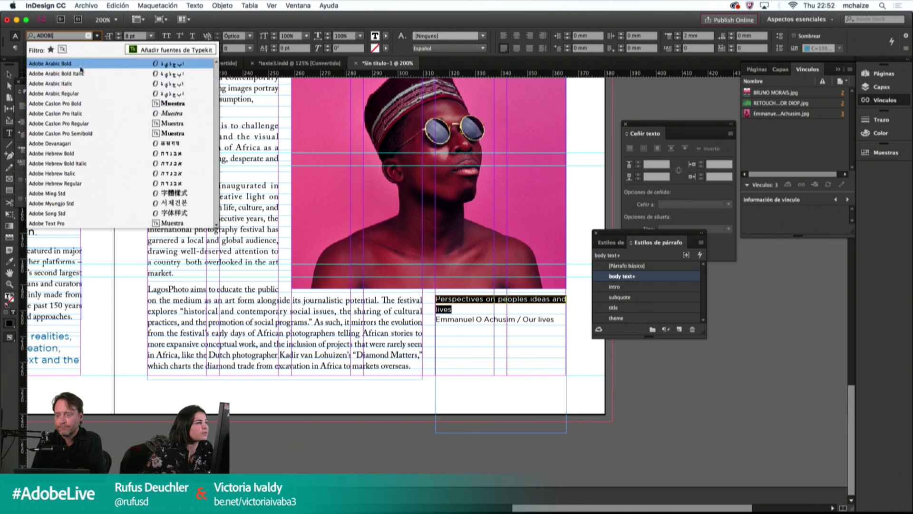
pyautogui.click(97, 37)
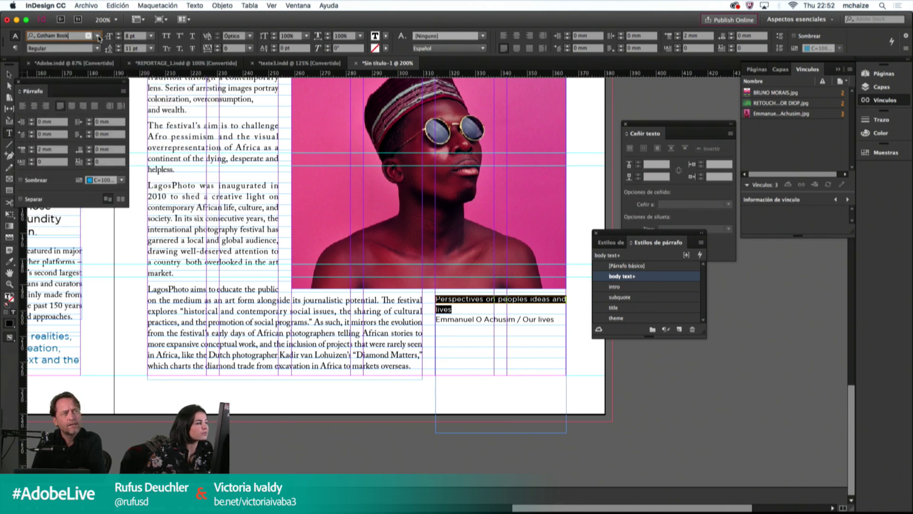
# Step: Switch to Finder and open ACaslonPro-Italic.otf from the Fonts CATALOGUE folder inside ADOBE 3 on the TOSHIBA drive
pyautogui.click(271, 495)
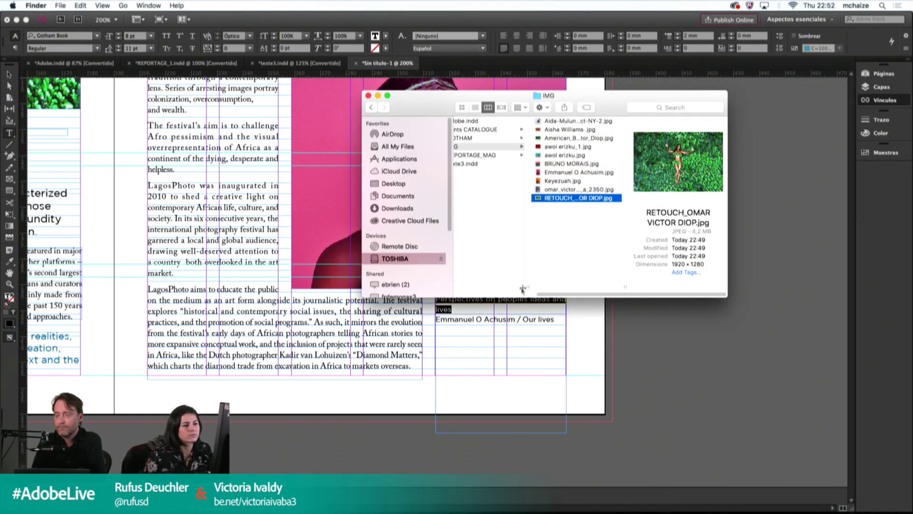
pyautogui.click(420, 260)
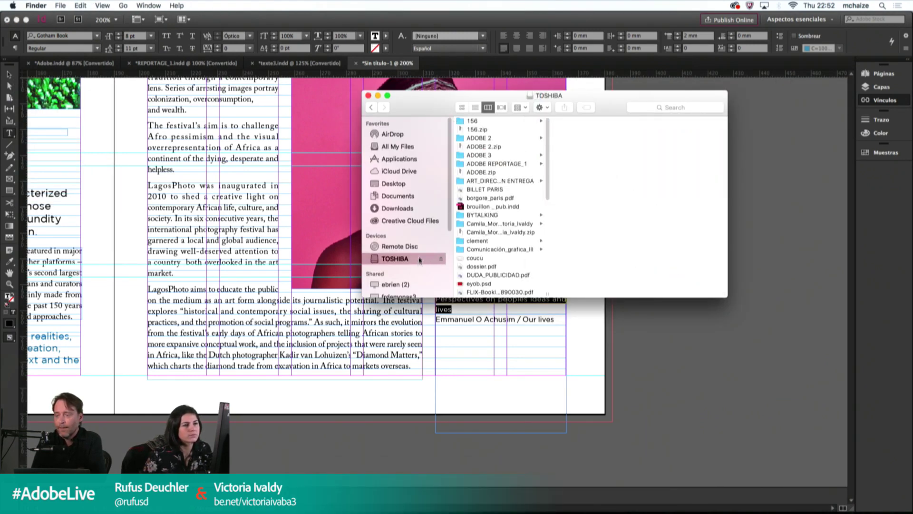
pyautogui.click(482, 156)
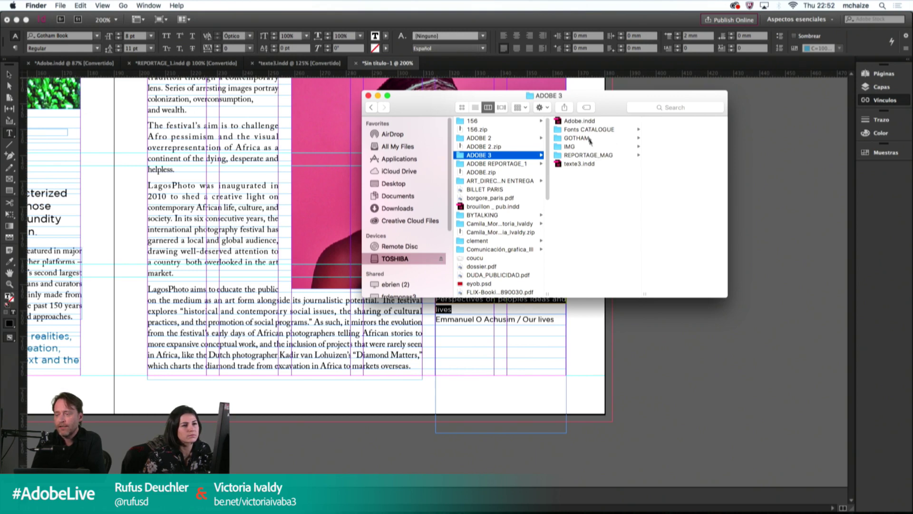
pyautogui.click(588, 132)
pyautogui.doubleClick(689, 122)
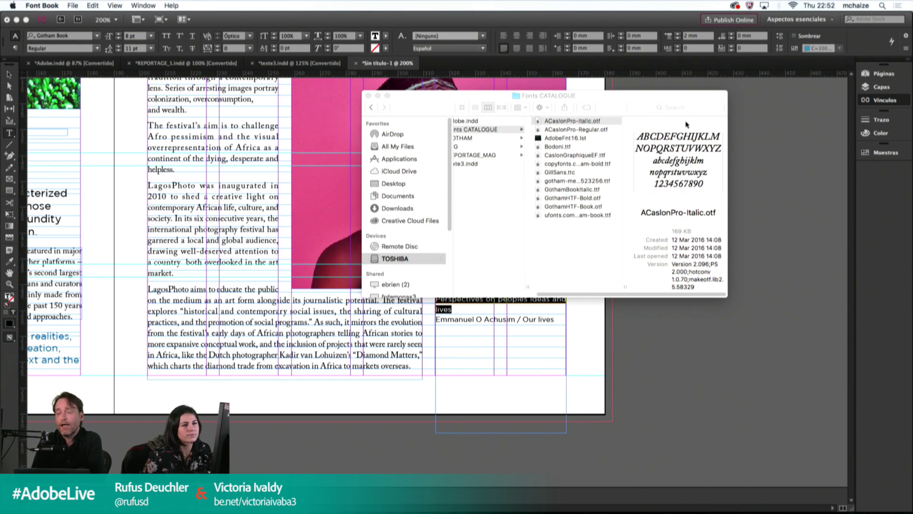
# Step: Install the ACaslonPro-Italic.otf font despite its validation warning, close Font Book and return to the InDesign layout
pyautogui.click(271, 242)
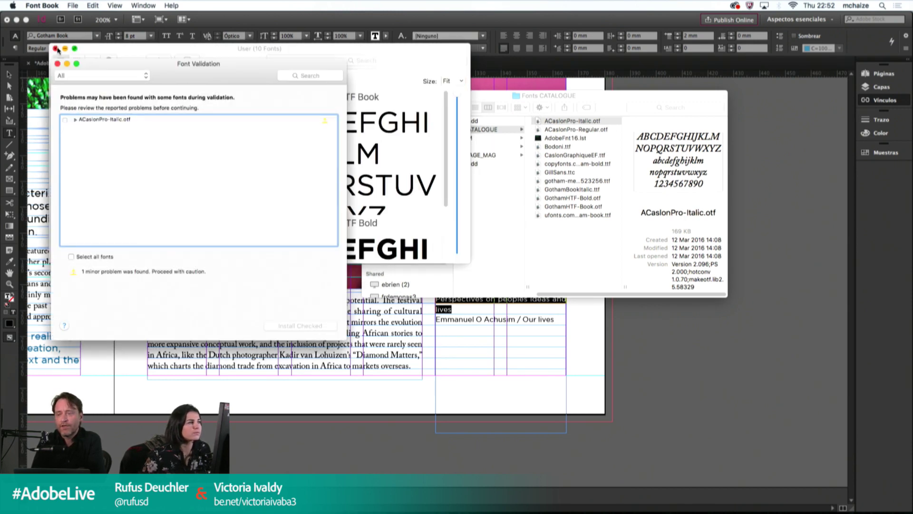
pyautogui.click(65, 121)
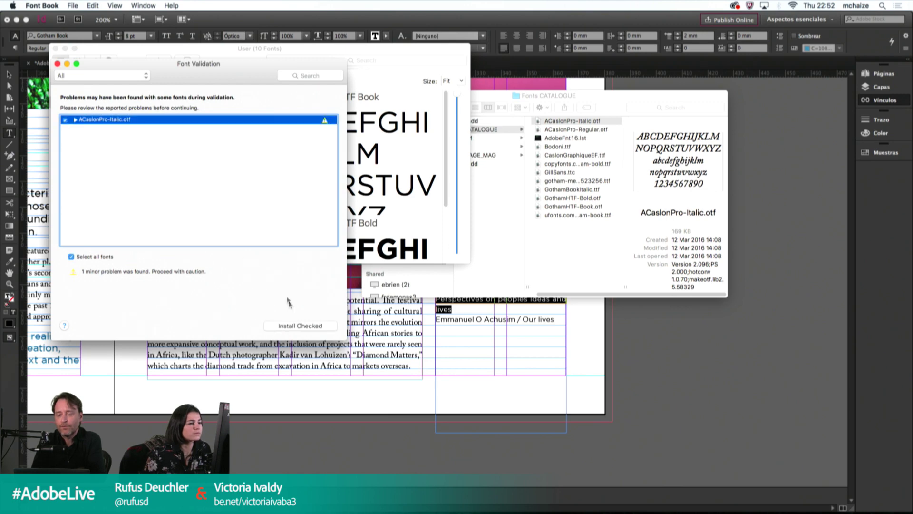
pyautogui.click(292, 326)
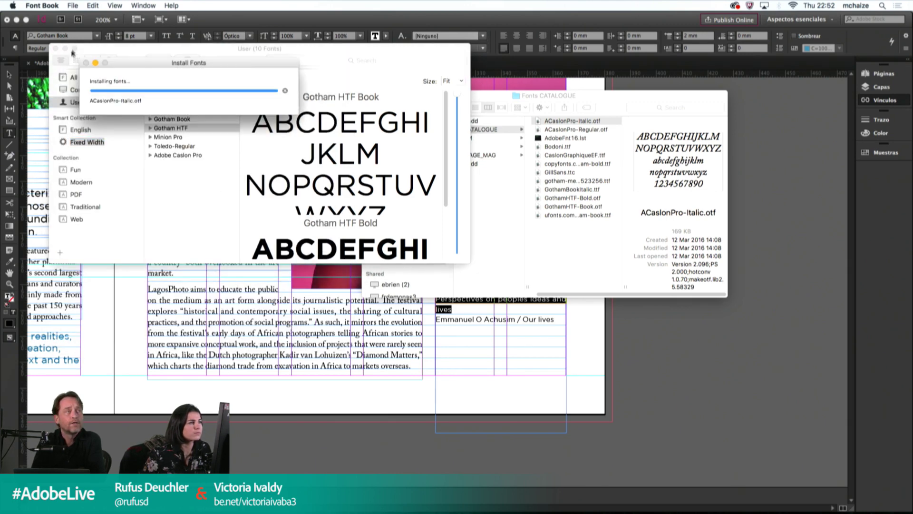
pyautogui.click(55, 48)
pyautogui.click(73, 35)
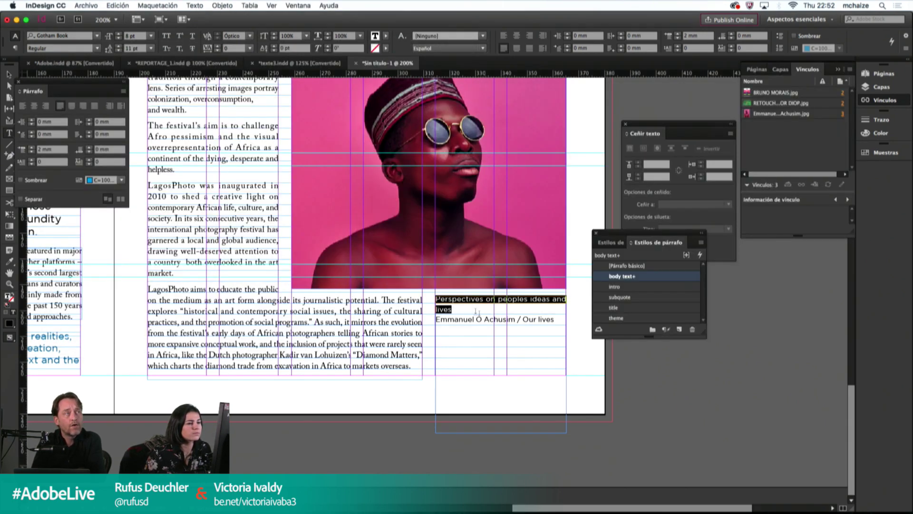
# Step: Change the caption's first line to Adobe Caslon Pro Italic at 9 pt
pyautogui.click(73, 36)
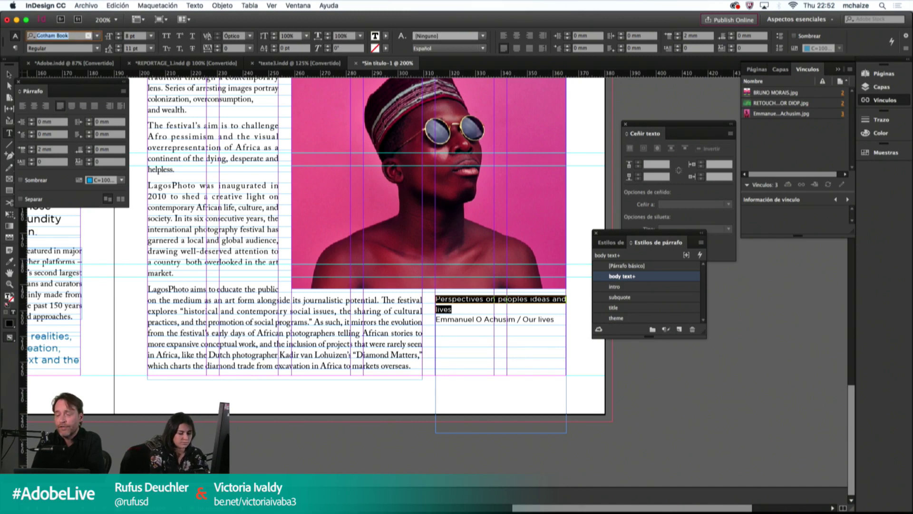
pyautogui.write('ADOBE')
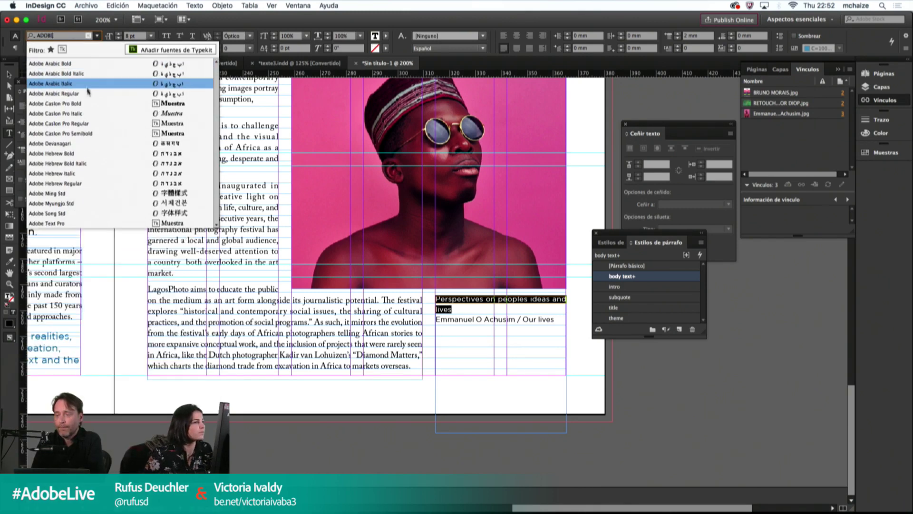
pyautogui.click(82, 115)
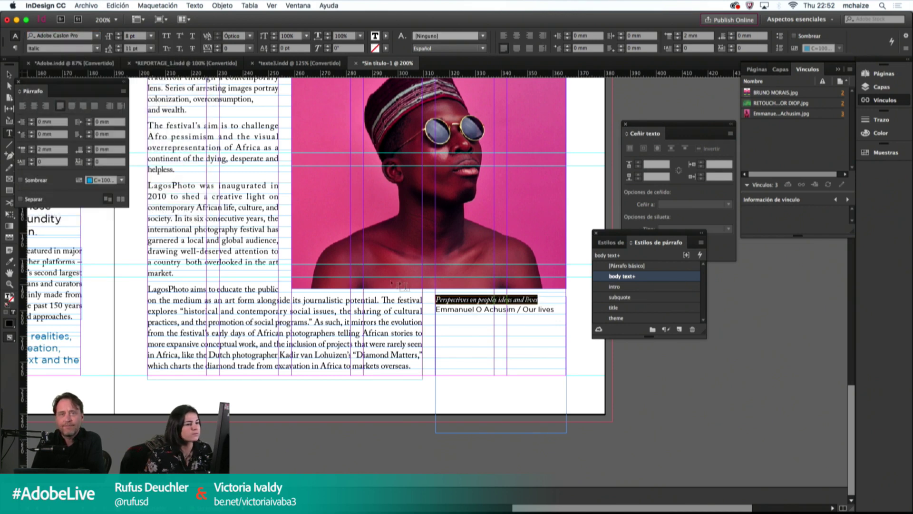
pyautogui.click(136, 37)
pyautogui.press('Up')
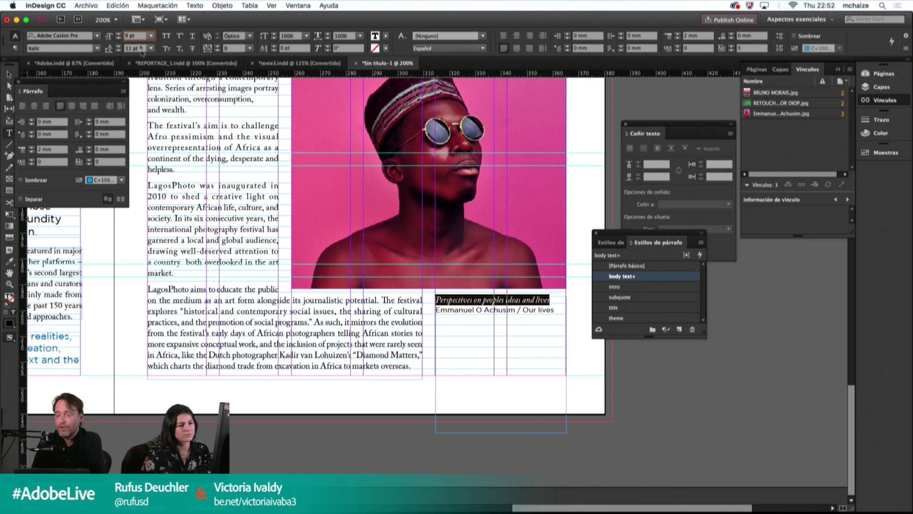
# Step: Set the photographer's name in the caption's second line to Gotham HTF Bold
pyautogui.click(514, 310)
pyautogui.hotkey('shift', 'End')
pyautogui.moveTo(514, 310); pyautogui.dragTo(435, 309)
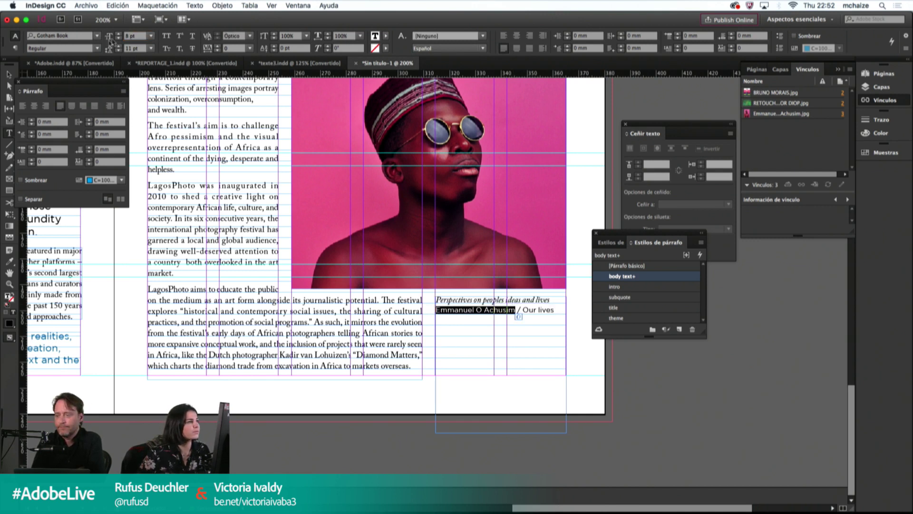
pyautogui.click(75, 36)
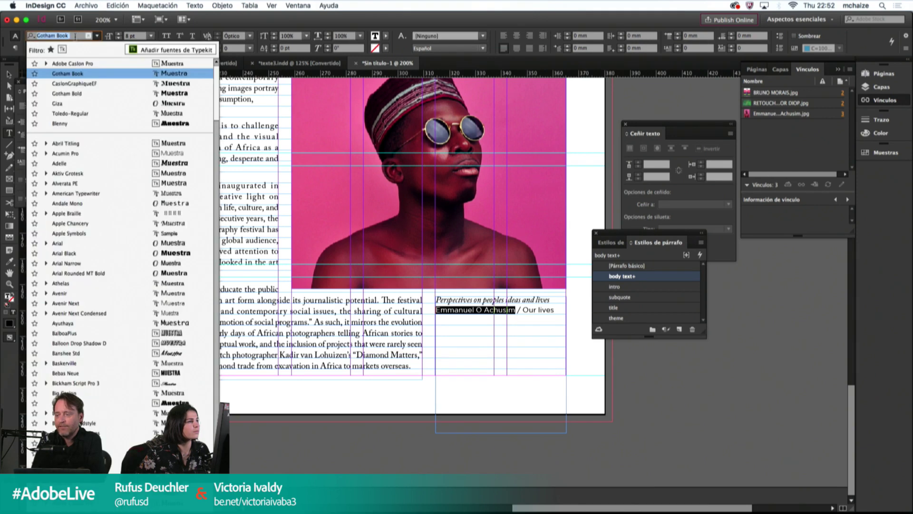
pyautogui.write('GOTH')
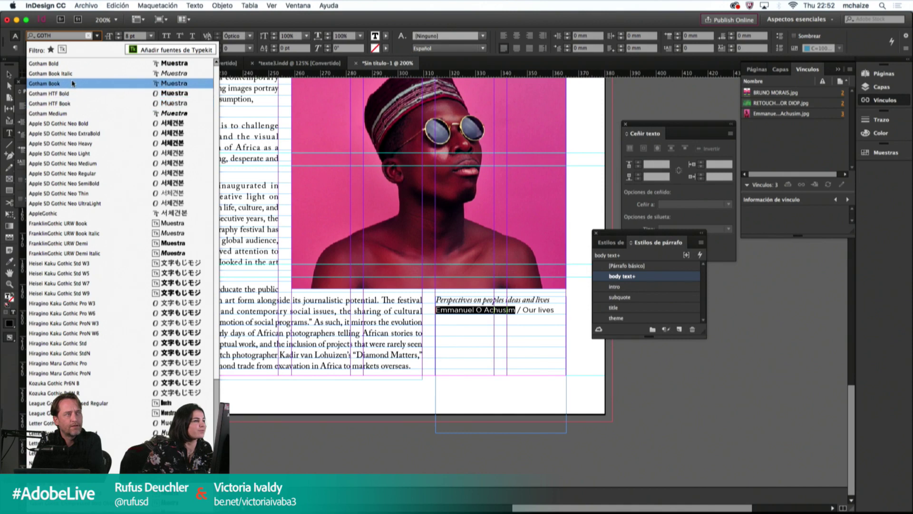
pyautogui.click(66, 94)
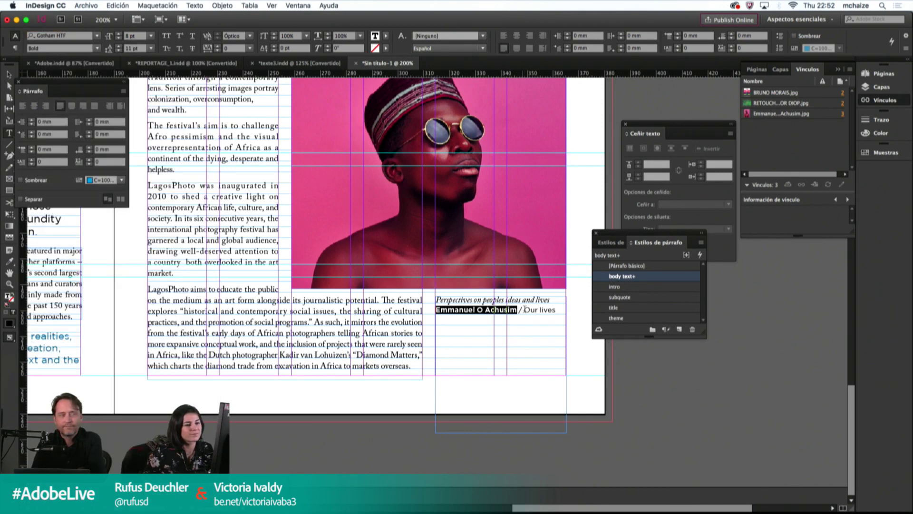
# Step: Preview the page without guides and fit the caption frame to its text, about 6.21 mm high
pyautogui.moveTo(519, 309); pyautogui.dragTo(554, 310)
pyautogui.press('Escape')
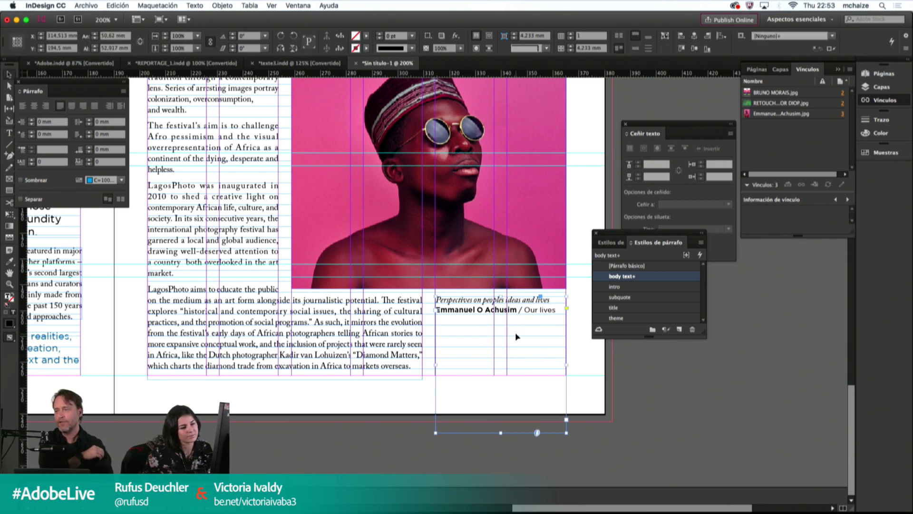
pyautogui.press('w')
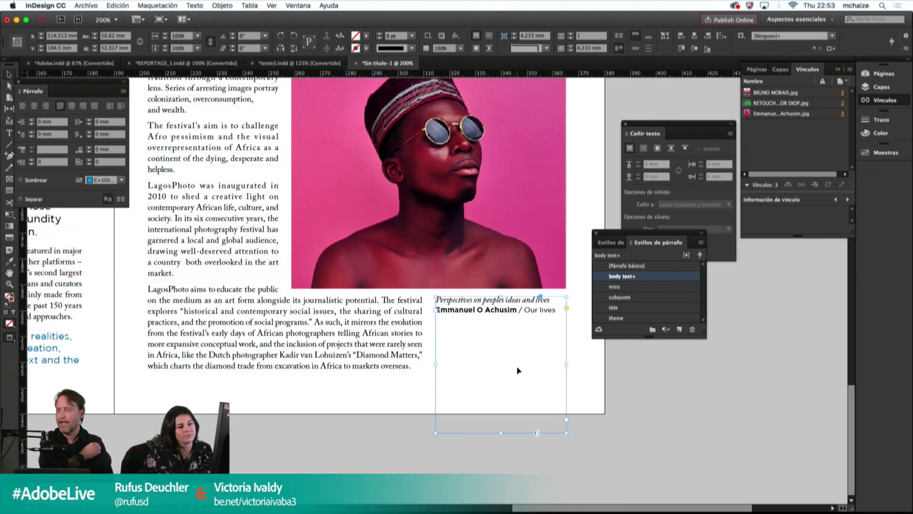
pyautogui.click(500, 433)
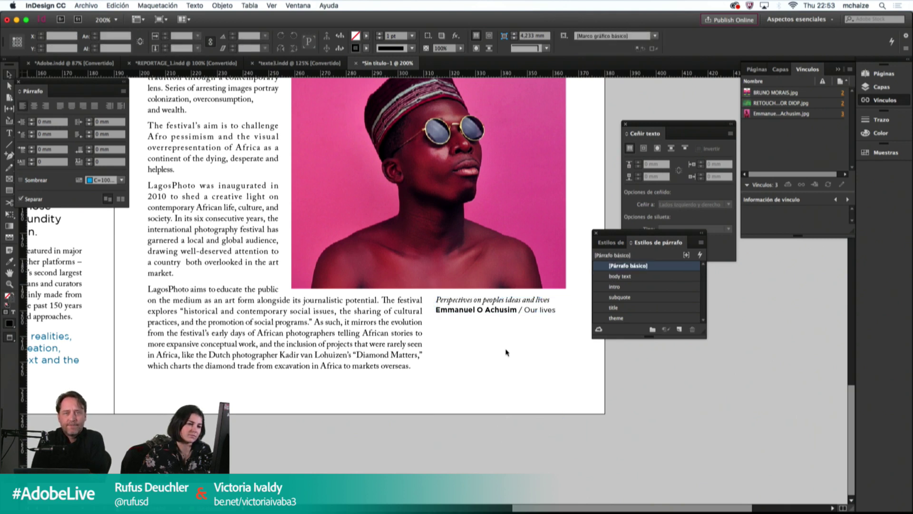
# Step: Create a paragraph style named "THEME CAPTION" from the formatting of the italic first caption line
pyautogui.click(475, 304)
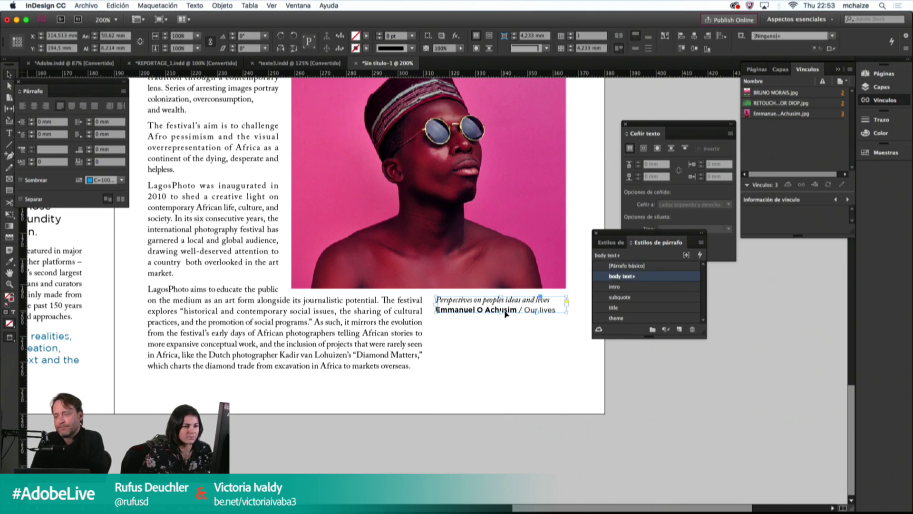
pyautogui.doubleClick(551, 298)
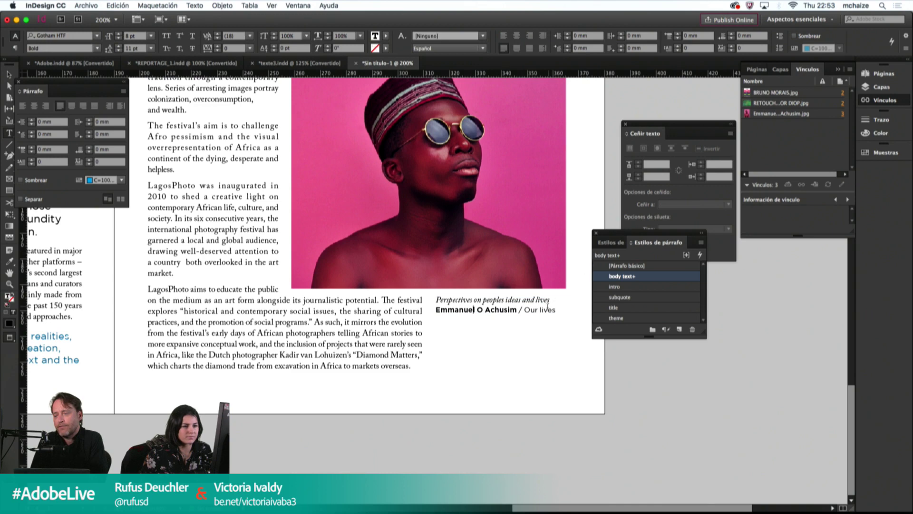
pyautogui.moveTo(551, 300); pyautogui.dragTo(435, 299)
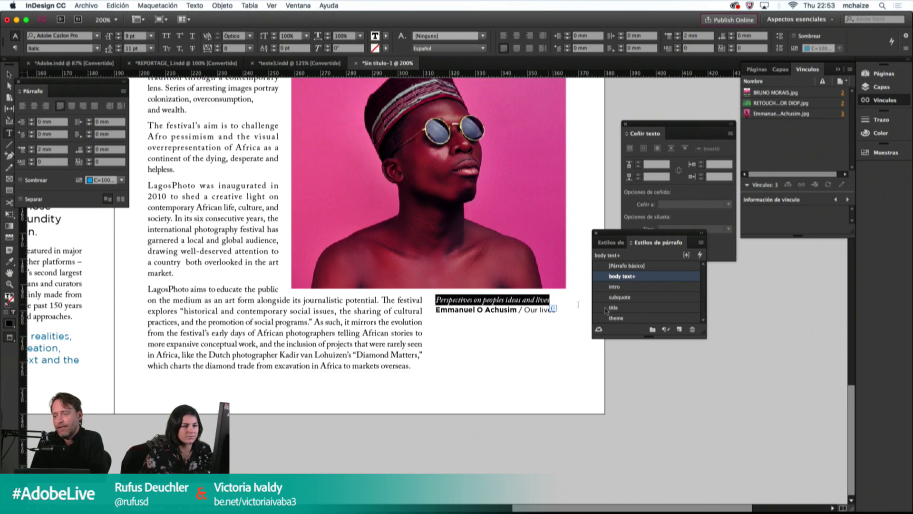
pyautogui.click(679, 329)
pyautogui.doubleClick(638, 286)
pyautogui.write('THEME CAP')
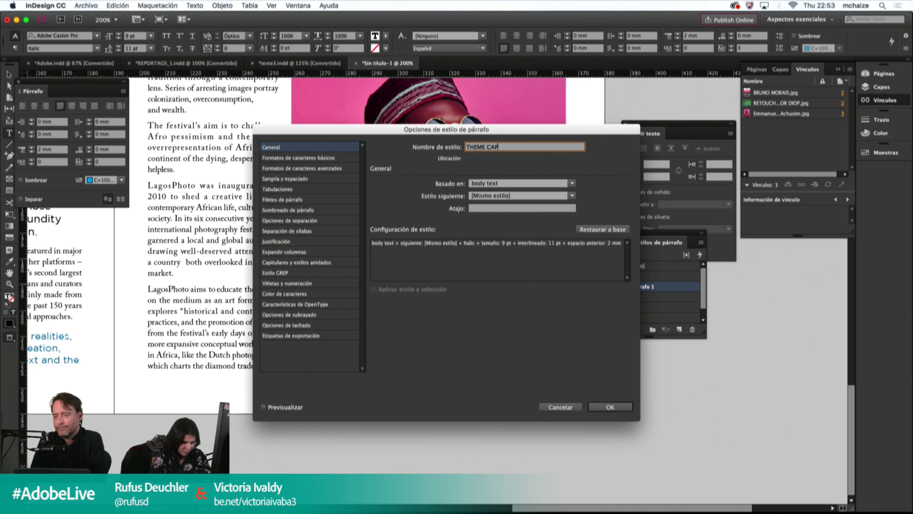
pyautogui.write('TION')
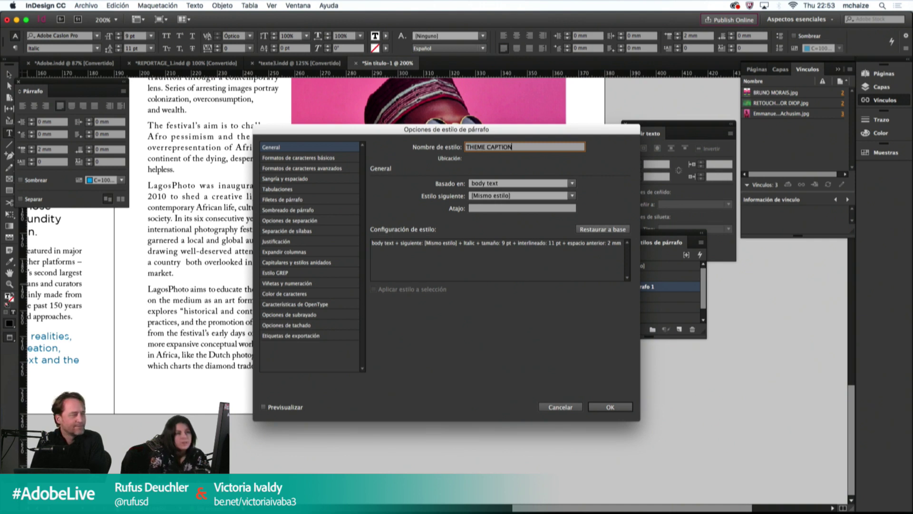
pyautogui.press('Return')
# Step: Close the missing fonts dialog without replacing any font and return to the caption text
pyautogui.click(545, 299)
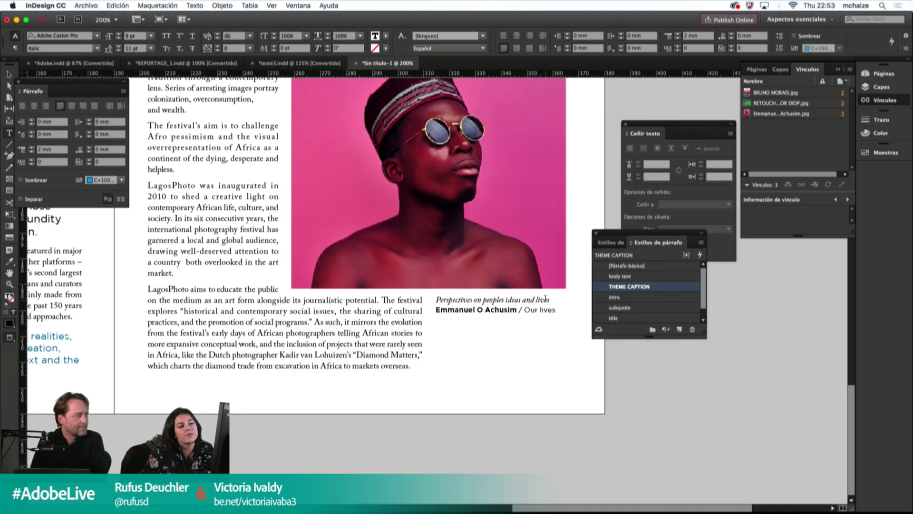
pyautogui.moveTo(546, 299); pyautogui.dragTo(463, 300)
pyautogui.click(452, 299)
pyautogui.click(492, 299)
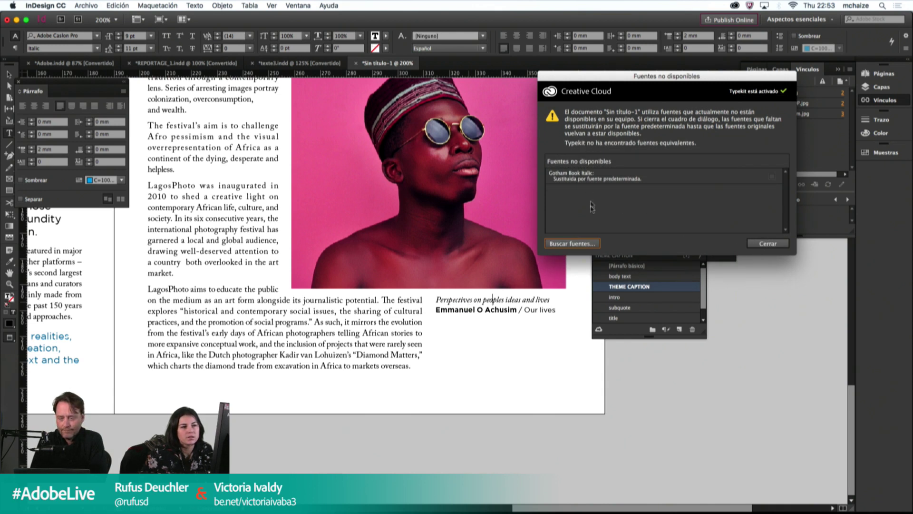
pyautogui.click(760, 244)
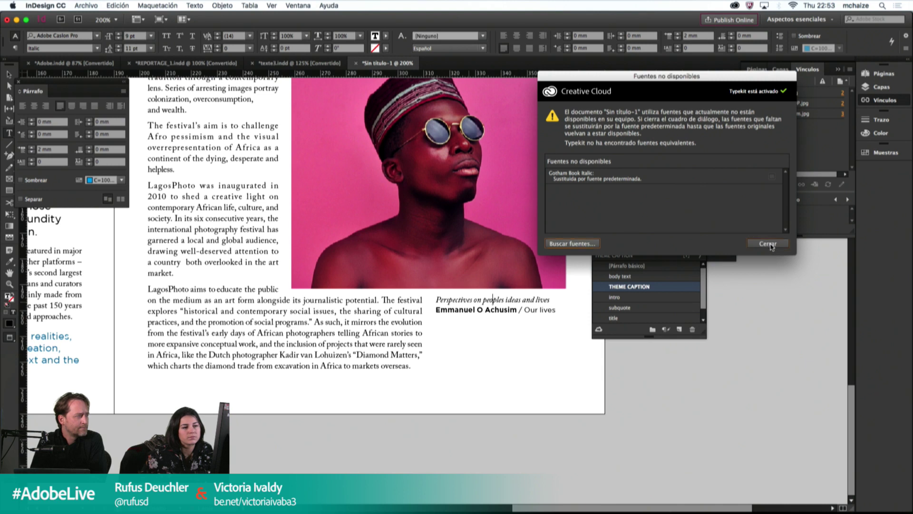
pyautogui.moveTo(496, 299); pyautogui.dragTo(477, 301)
pyautogui.click(500, 309)
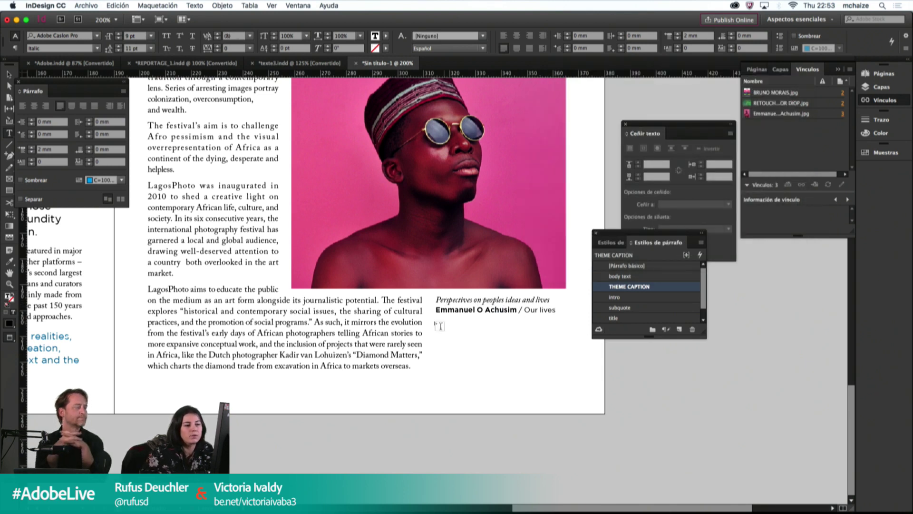
# Step: Create a paragraph style named "autor caption" from the bold photographer's name in the caption
pyautogui.moveTo(436, 309); pyautogui.dragTo(521, 310)
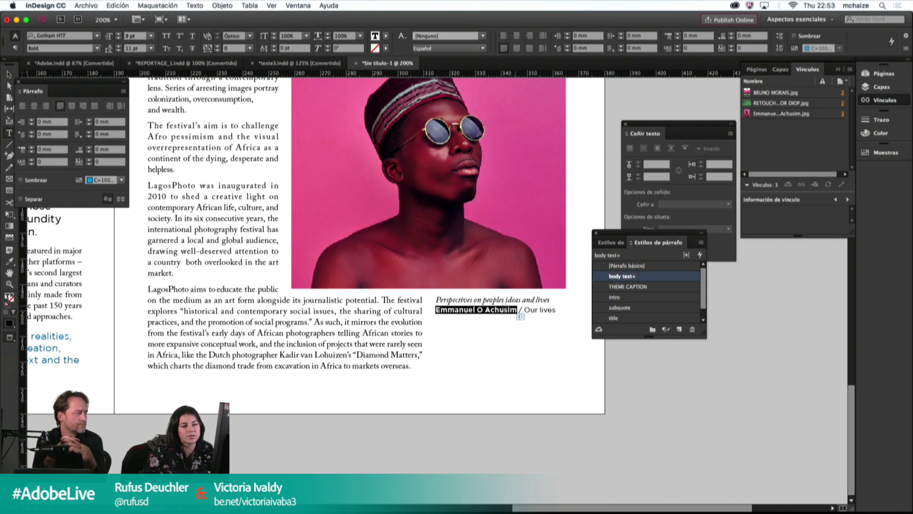
pyautogui.click(680, 330)
pyautogui.doubleClick(628, 286)
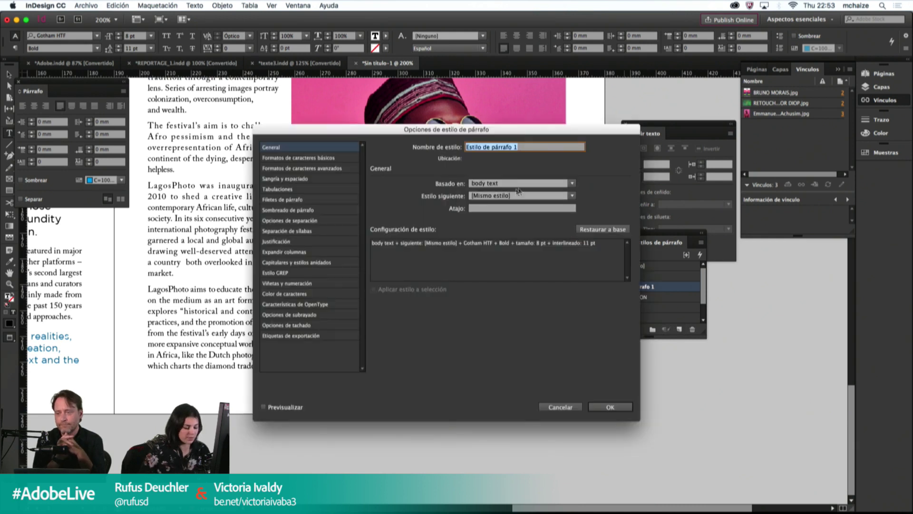
pyautogui.write('autor caption')
pyautogui.press('Return')
# Step: Create a paragraph style named "title caption" from the Gotham Book text "Our lives" in the caption
pyautogui.click(517, 310)
pyautogui.moveTo(522, 309); pyautogui.dragTo(556, 310)
pyautogui.click(679, 330)
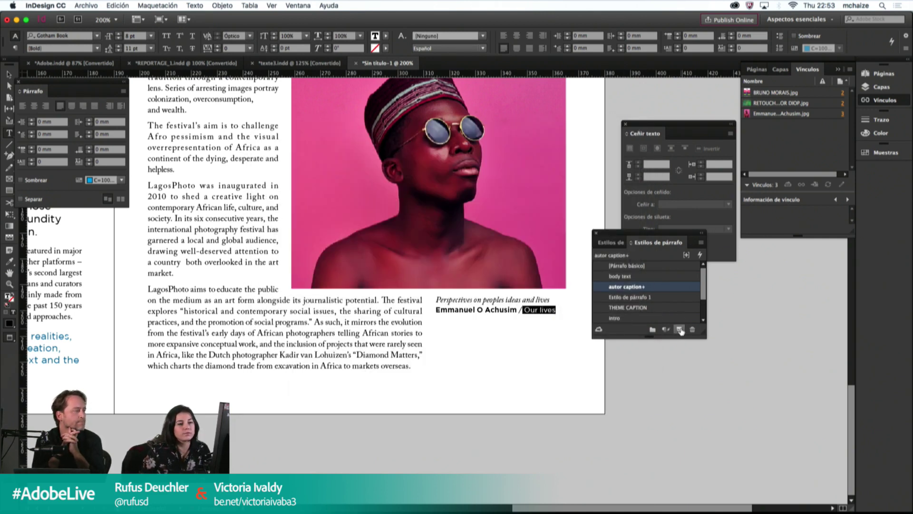
pyautogui.doubleClick(638, 297)
pyautogui.write('tit')
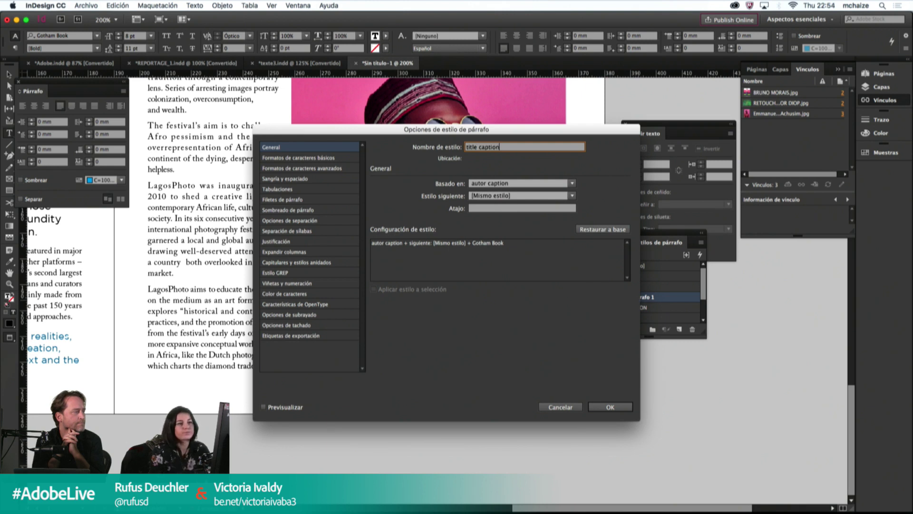
pyautogui.write('le caption')
pyautogui.press('Return')
pyautogui.press('Escape')
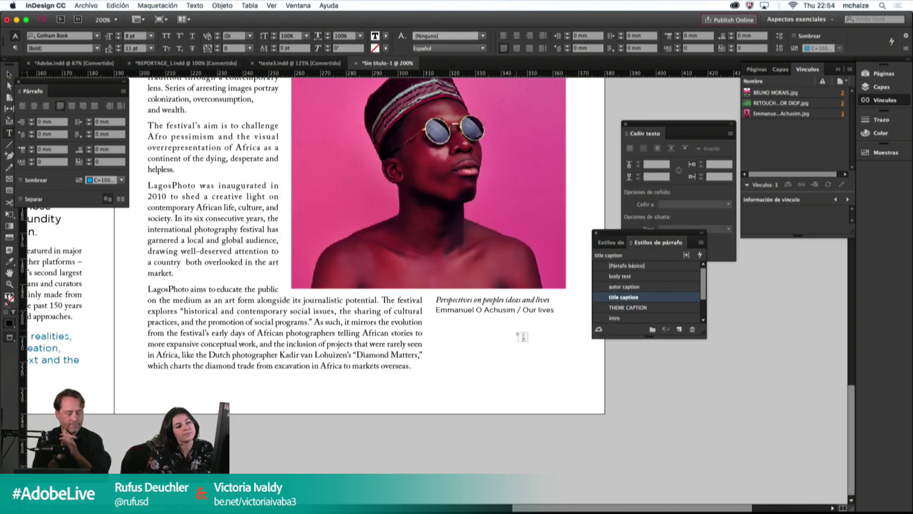
# Step: Replace the last letters of the photographer's surname in the caption with "w" and return to the normal view with guides
pyautogui.click(519, 337)
pyautogui.press('w')
pyautogui.press('w')
pyautogui.press('w')
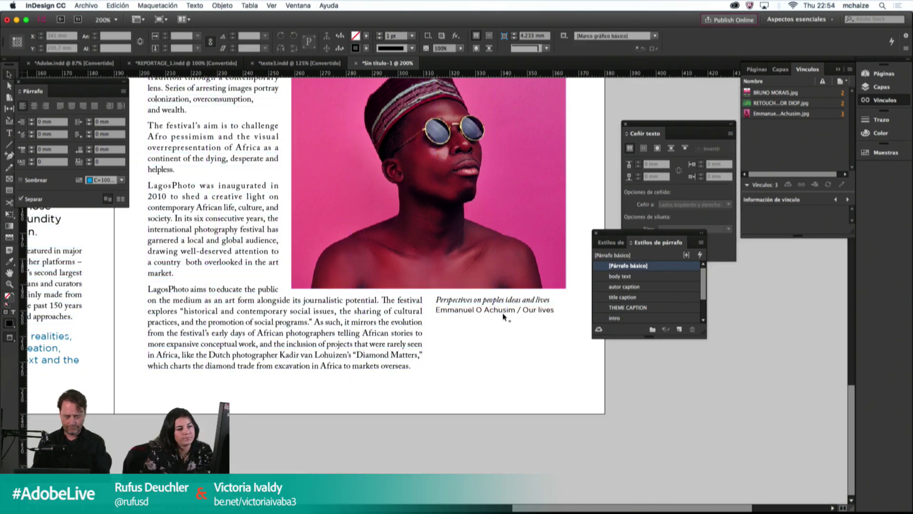
pyautogui.doubleClick(500, 311)
pyautogui.moveTo(516, 310); pyautogui.dragTo(503, 311)
pyautogui.write('w')
pyautogui.press('Escape')
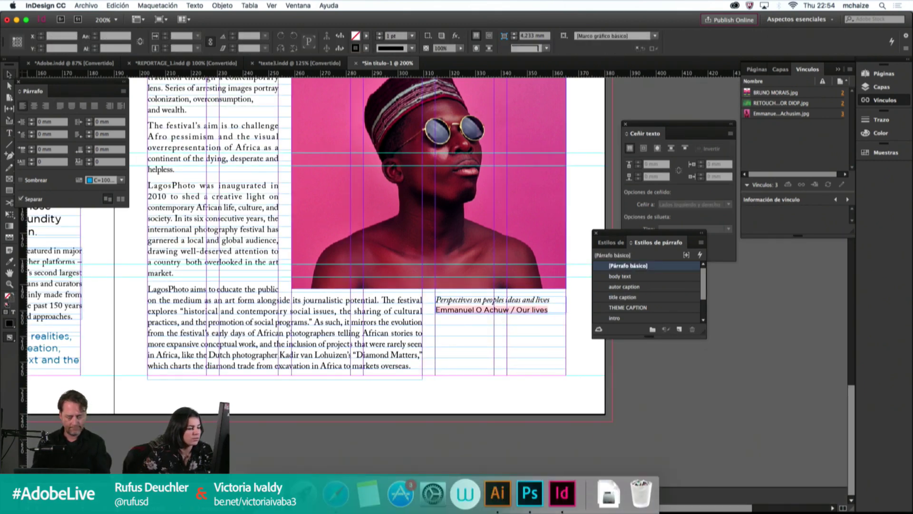
# Step: Switch to Finder and install the GothamHTF-Bold.otf font from the Fonts CATALOGUE folder through Font Book
pyautogui.click(271, 494)
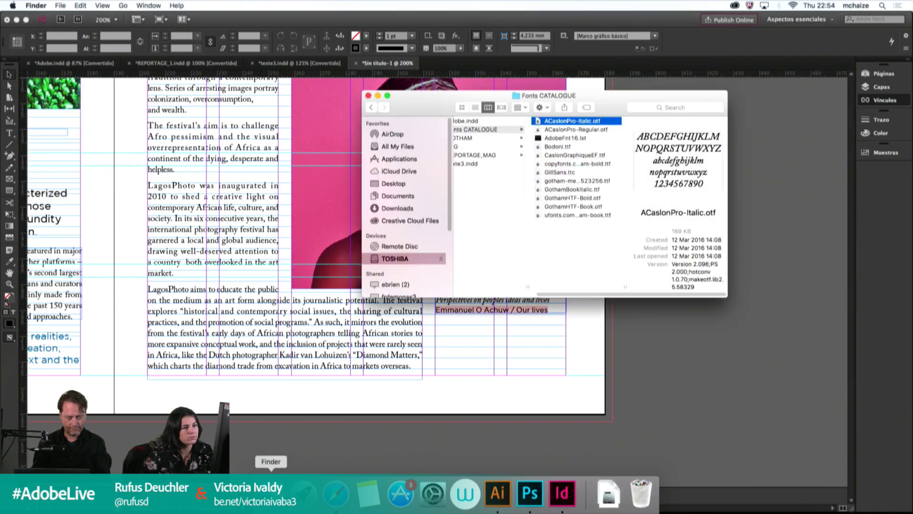
pyautogui.doubleClick(577, 198)
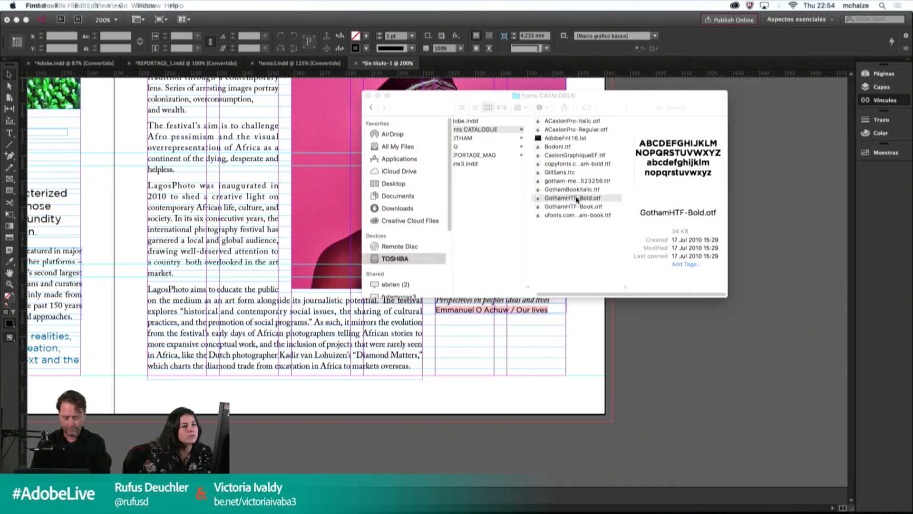
pyautogui.click(272, 237)
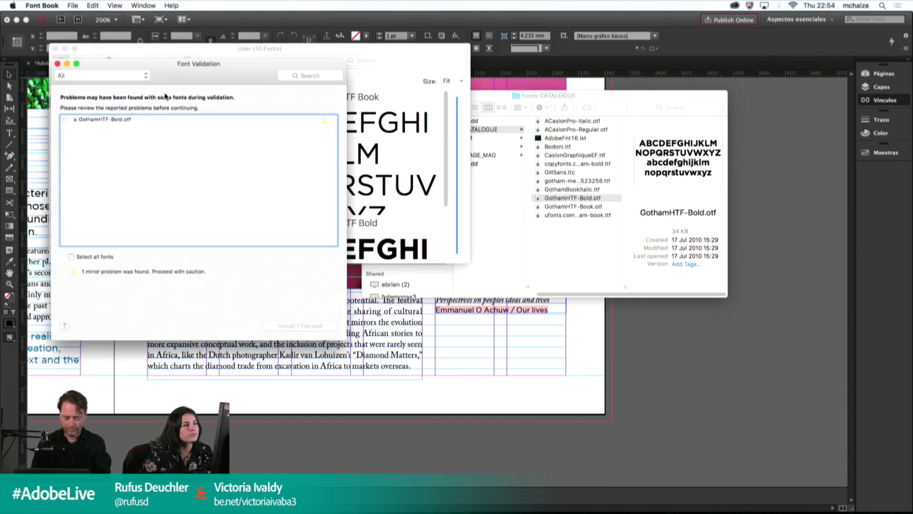
pyautogui.click(65, 123)
pyautogui.click(300, 326)
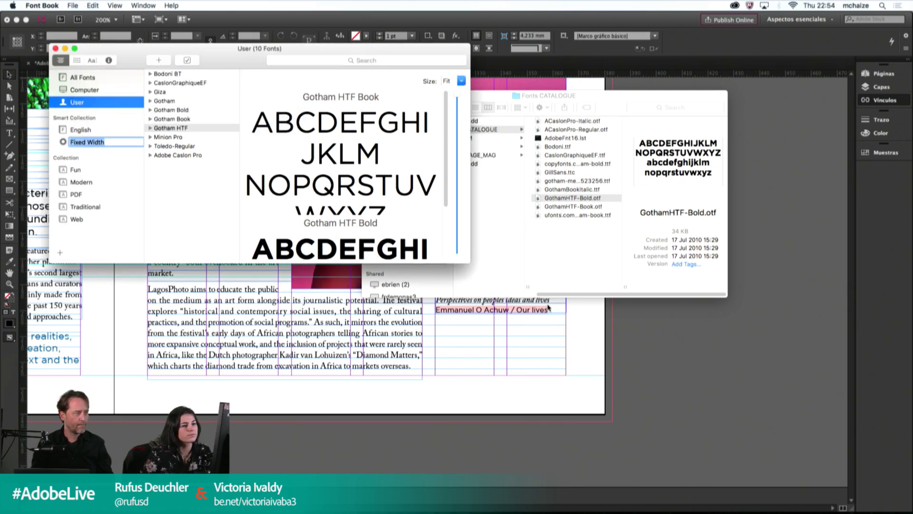
# Step: Install the GothamHTF-Book.otf font from the same folder and close the Font Book and Finder windows
pyautogui.doubleClick(564, 207)
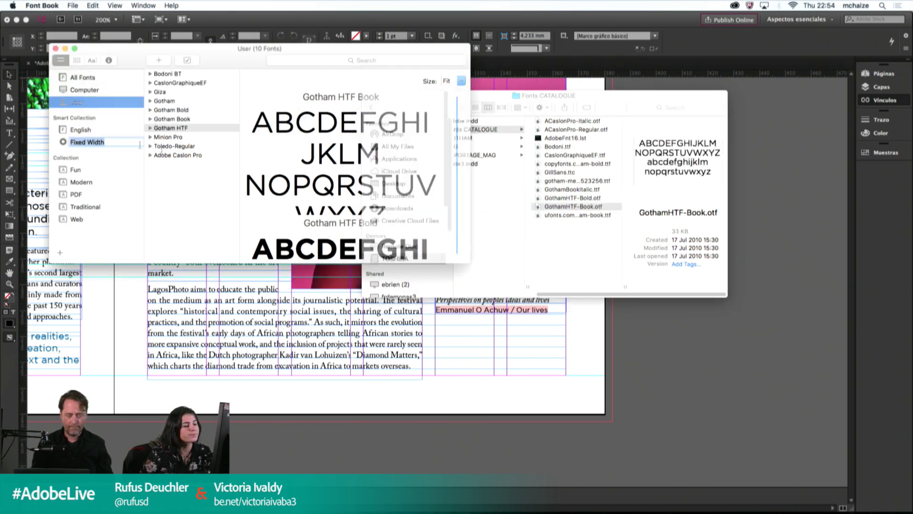
pyautogui.click(269, 245)
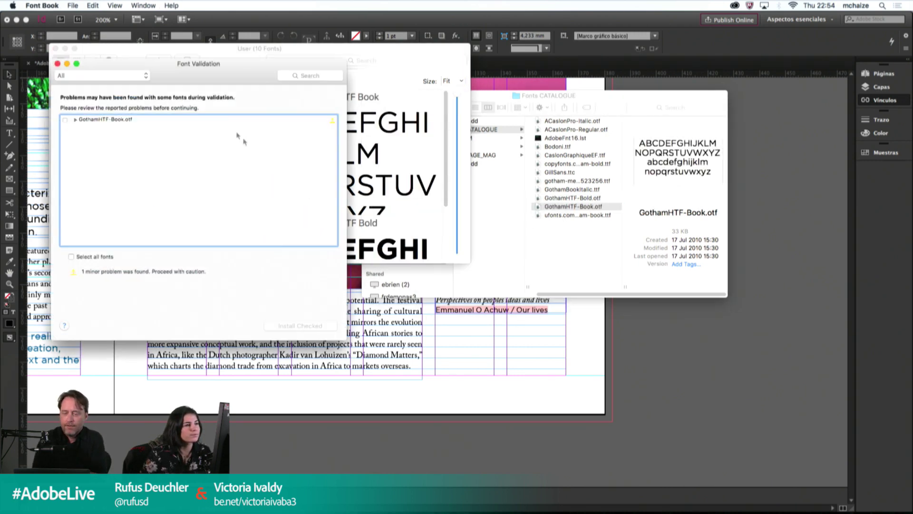
pyautogui.click(66, 122)
pyautogui.click(294, 326)
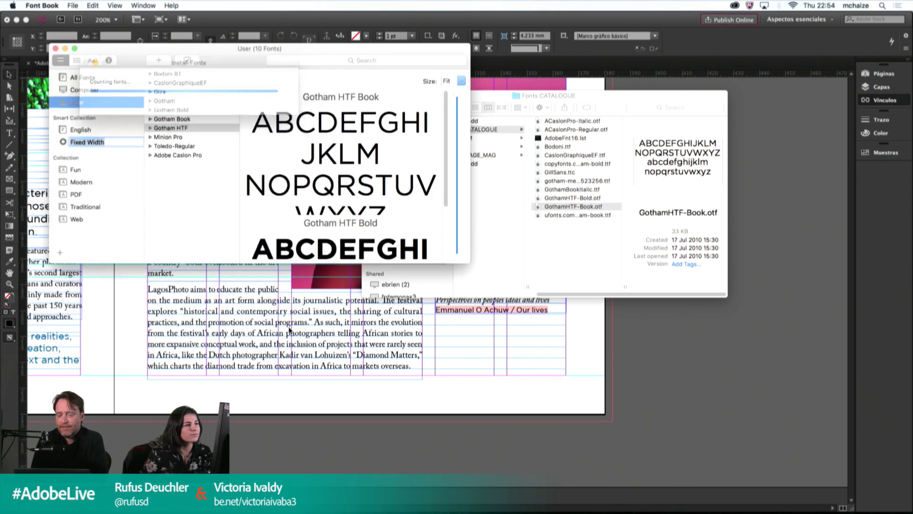
pyautogui.click(55, 49)
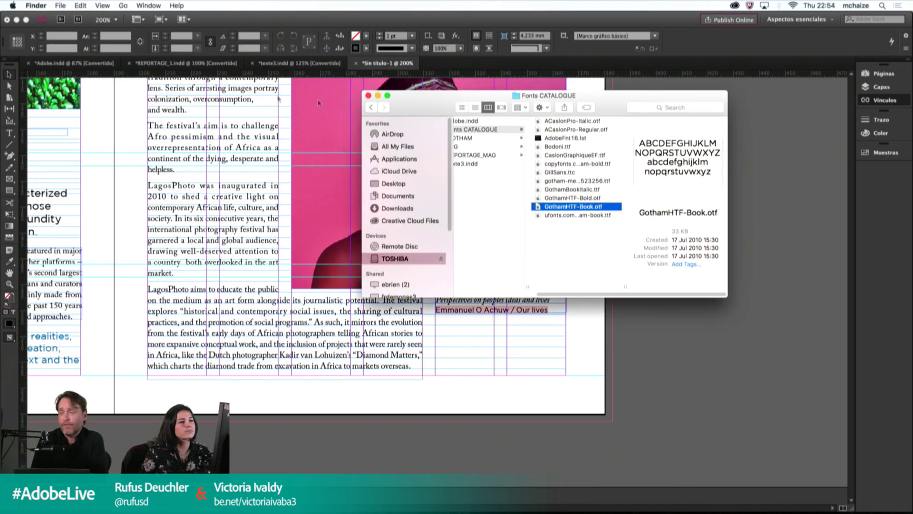
pyautogui.click(368, 95)
# Step: Set the photographer's name in the caption below the pink portrait in Gotham Bold
pyautogui.click(488, 286)
pyautogui.click(504, 309)
pyautogui.doubleClick(504, 308)
pyautogui.moveTo(508, 309); pyautogui.dragTo(432, 309)
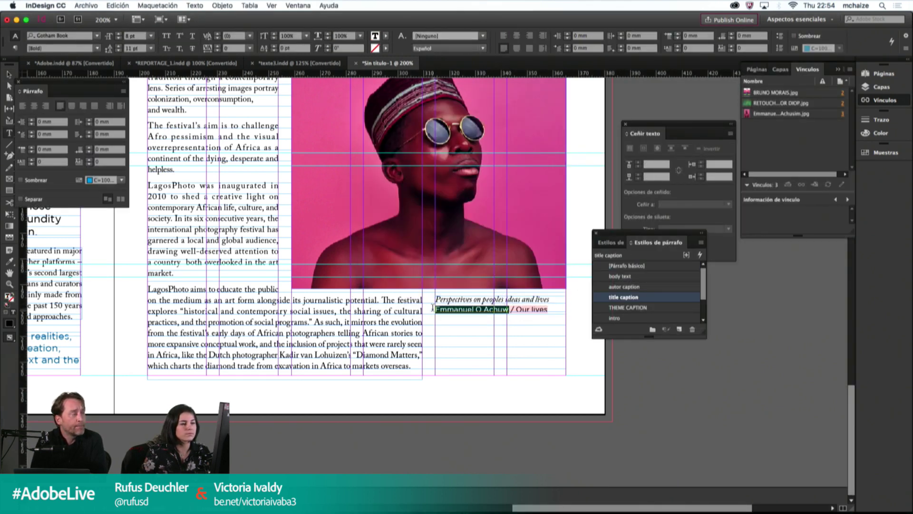
pyautogui.click(78, 36)
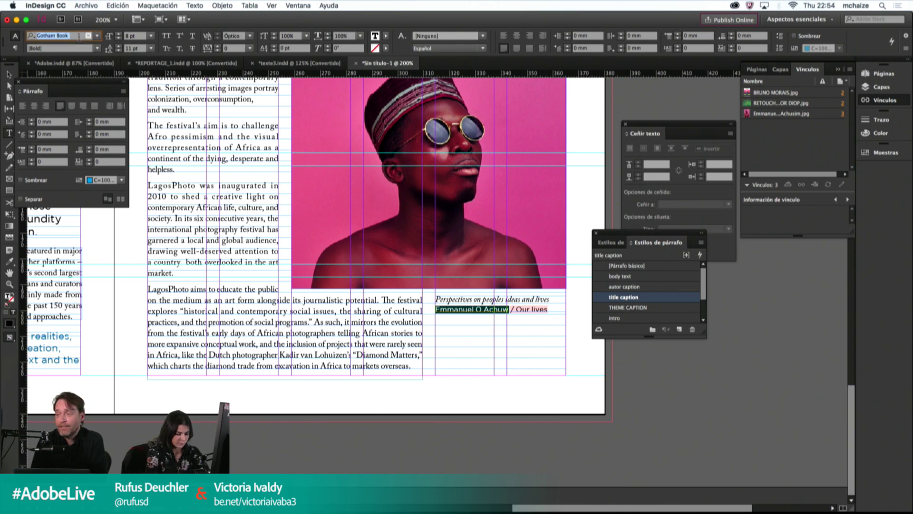
pyautogui.write('goth')
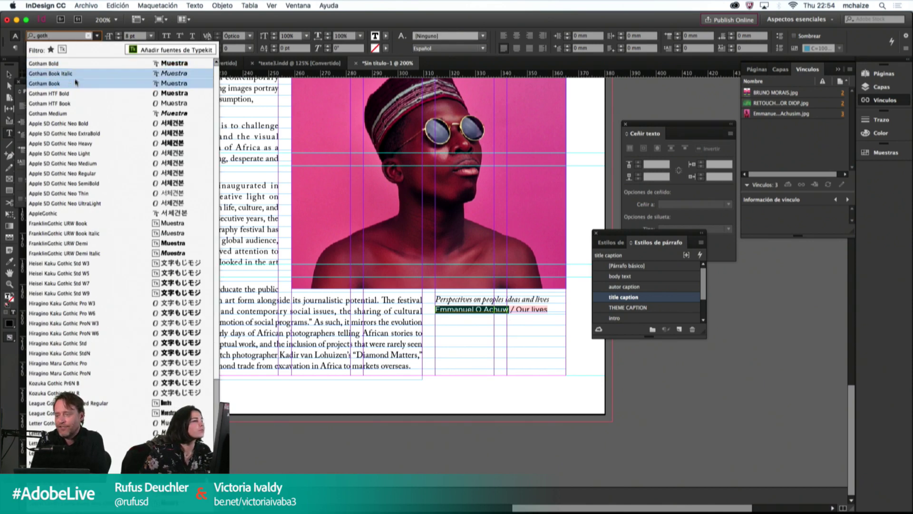
pyautogui.click(73, 64)
# Step: Set the text "/ Our lives" after the photographer's name in Gotham Book
pyautogui.moveTo(518, 308); pyautogui.dragTo(551, 308)
pyautogui.click(76, 36)
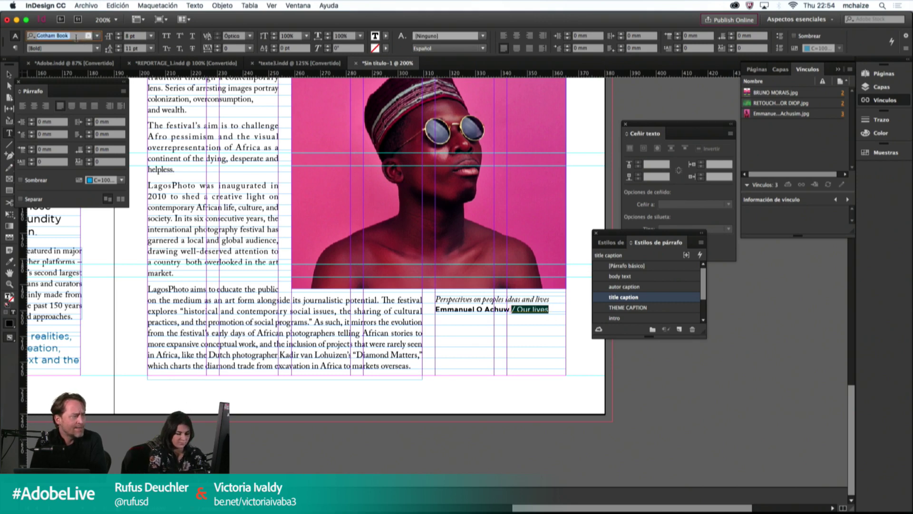
pyautogui.write('gotham')
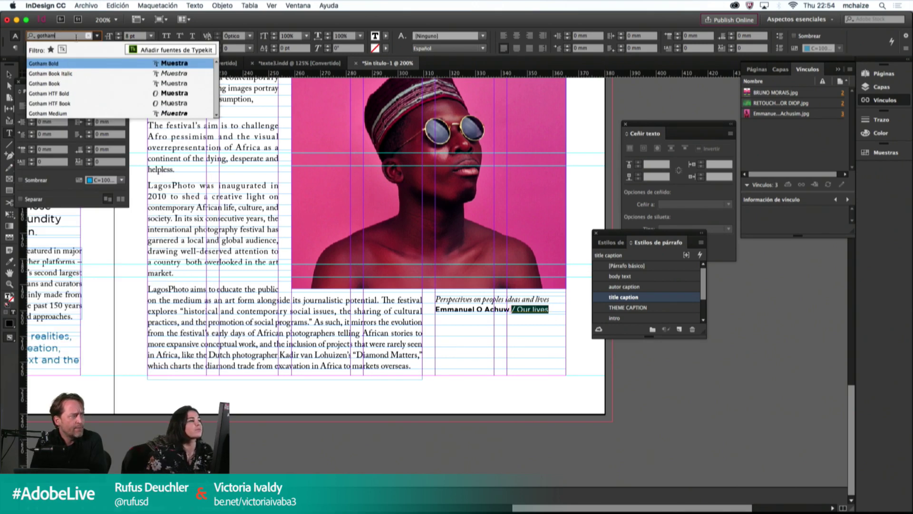
pyautogui.click(72, 84)
pyautogui.click(511, 309)
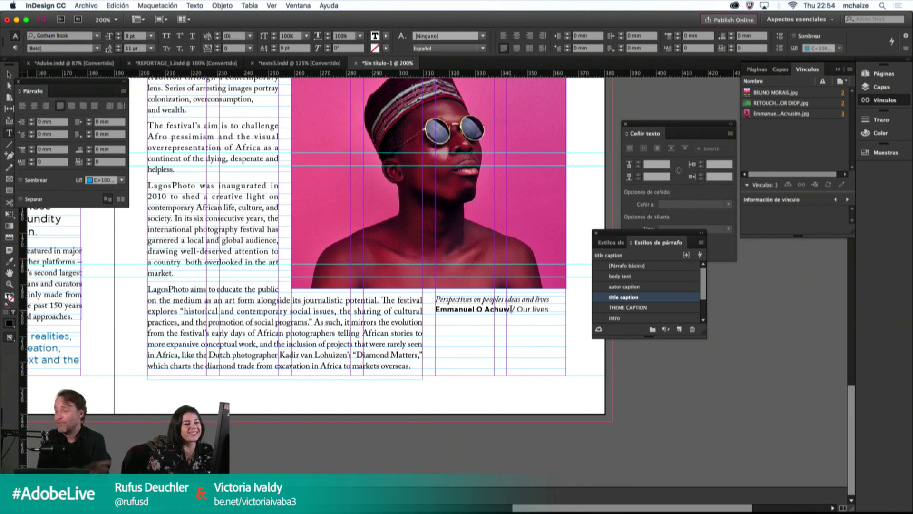
# Step: Leave the caption text, deselect its frame and preview the page without guides at 125% zoom
pyautogui.press('i')
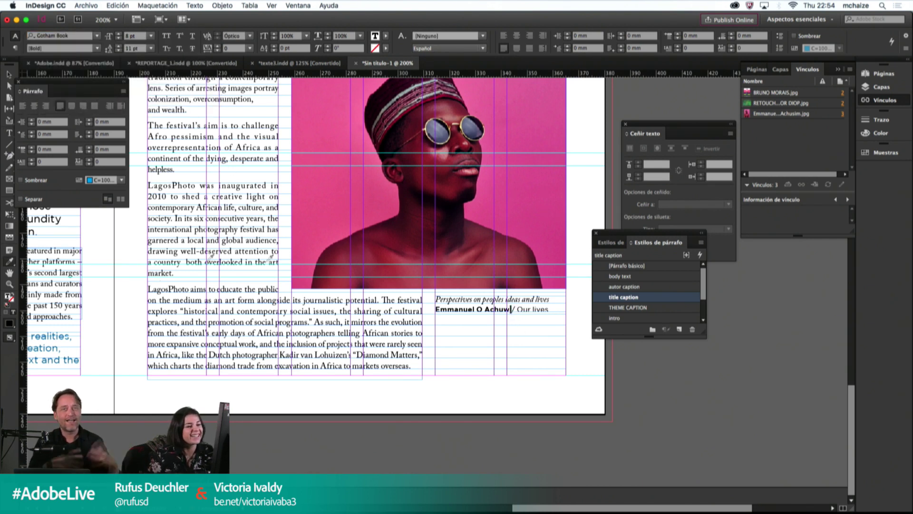
pyautogui.press('v')
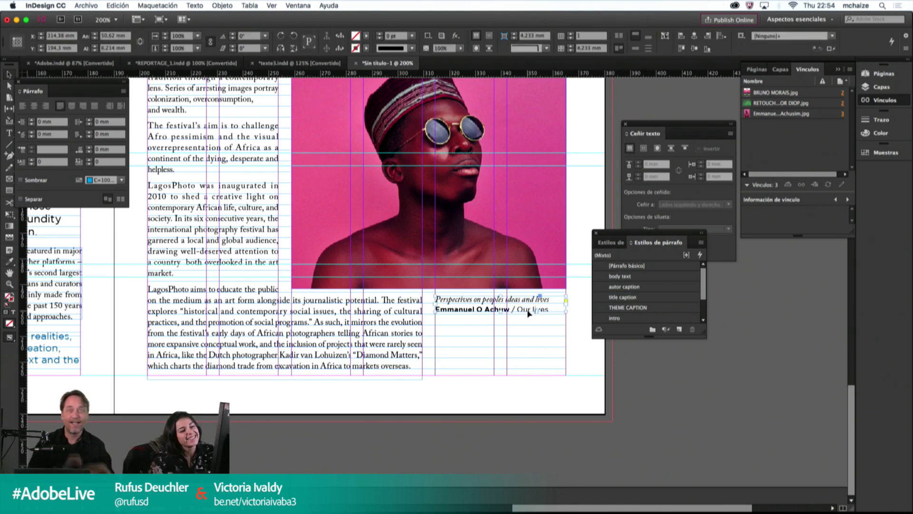
pyautogui.click(497, 333)
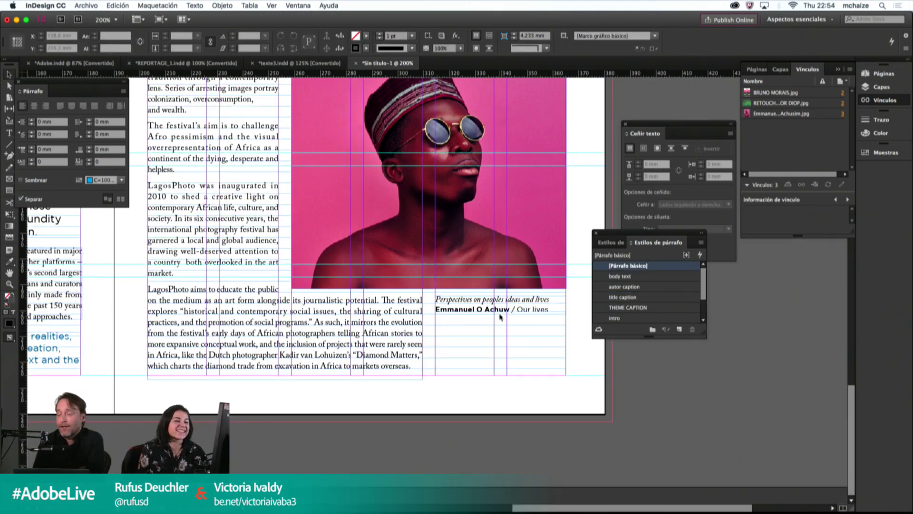
pyautogui.press('w')
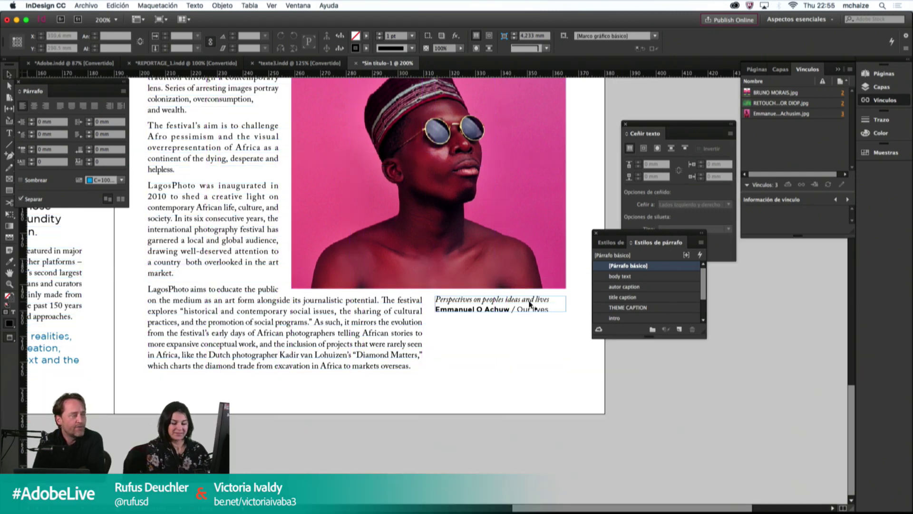
pyautogui.press('super+minus')
pyautogui.press('super+minus')
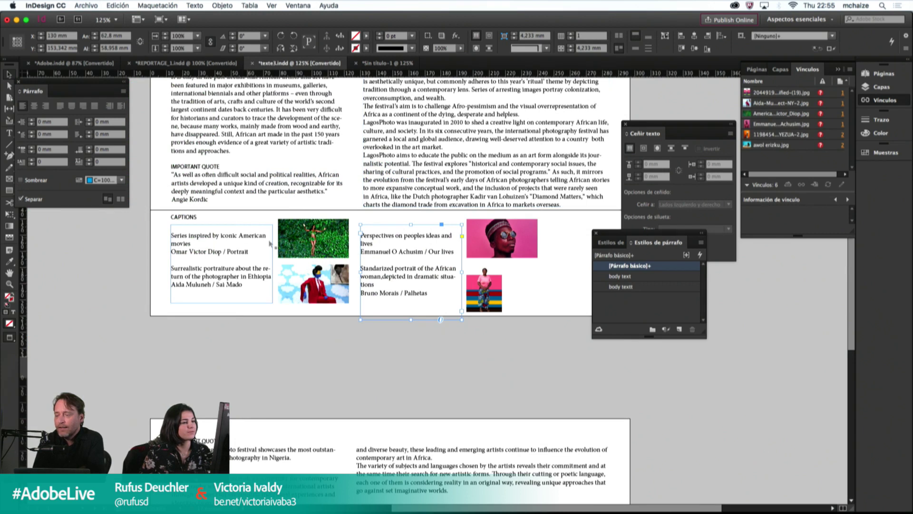
# Step: Copy the "Standarized portrait of the African woman" caption with its credit line from texte3.indd and place it beneath the small portrait in Sin título-1
pyautogui.doubleClick(361, 267)
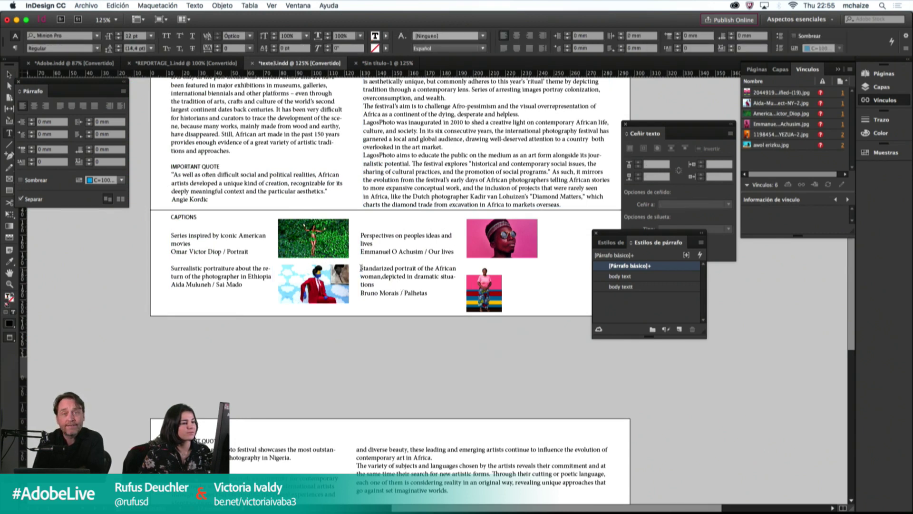
pyautogui.moveTo(362, 268); pyautogui.dragTo(431, 301)
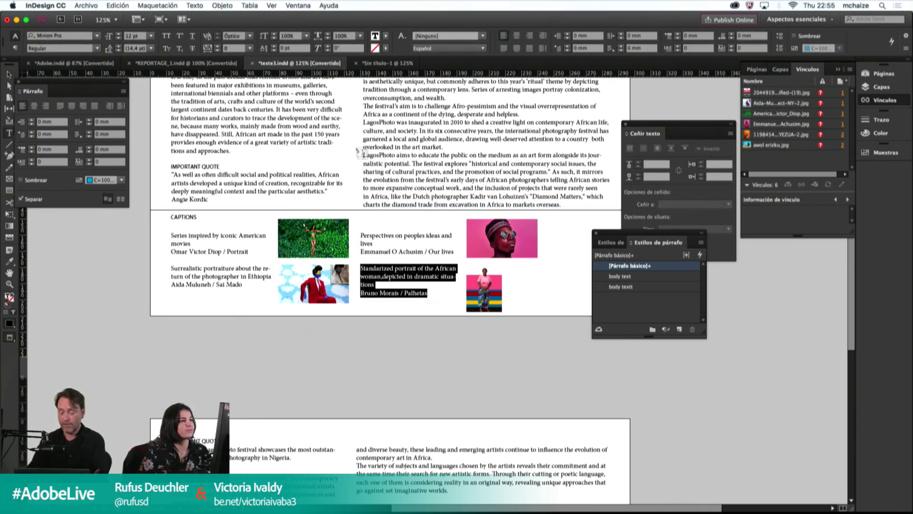
pyautogui.press('Escape')
pyautogui.click(372, 64)
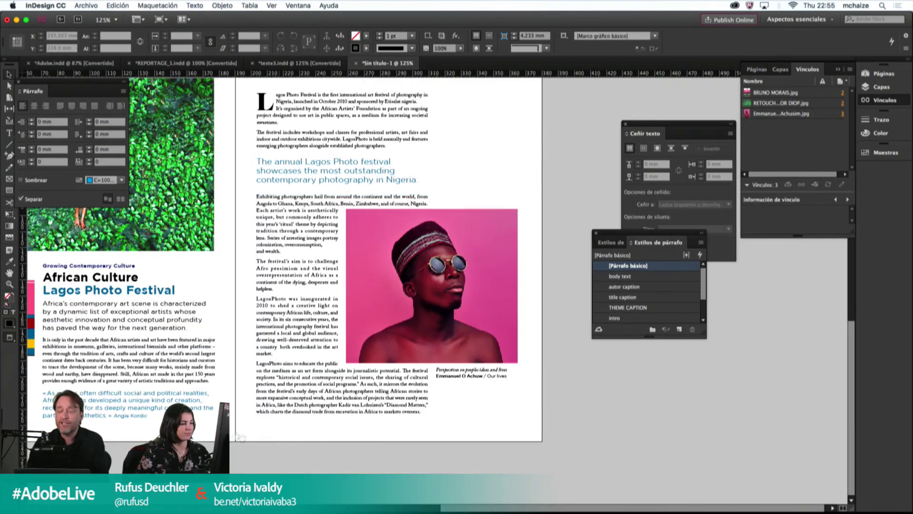
pyautogui.scroll(-5, 550, 336)
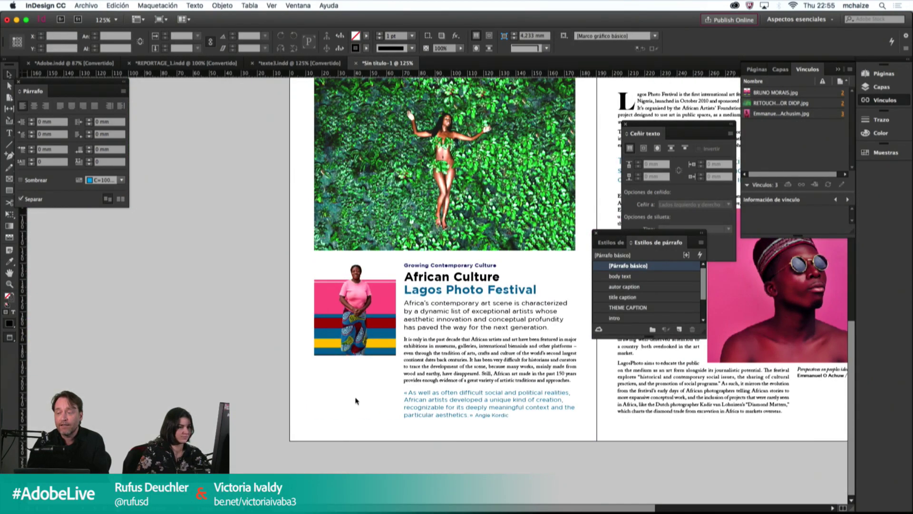
pyautogui.press('cmd+v')
pyautogui.moveTo(425, 256); pyautogui.dragTo(346, 386)
# Step: Apply the THEME CAPTION paragraph style to the description in the caption under the small portrait
pyautogui.doubleClick(346, 386)
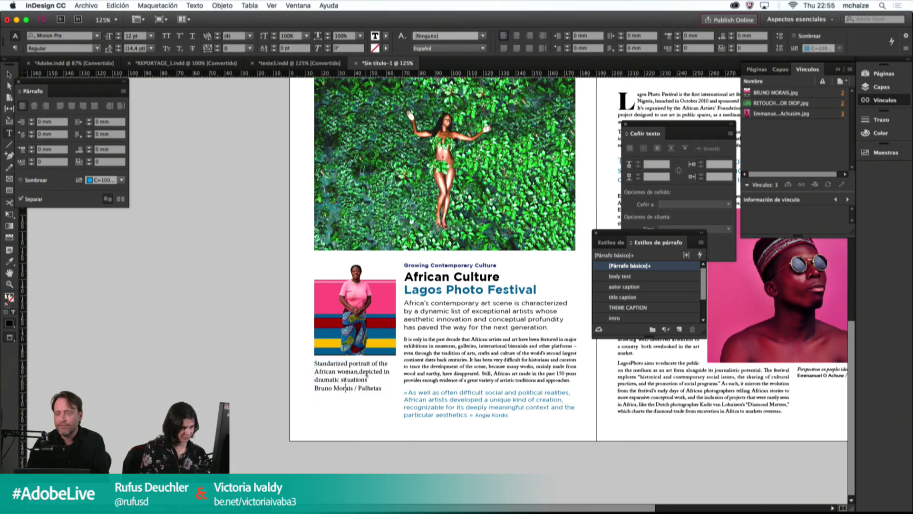
pyautogui.moveTo(370, 380); pyautogui.dragTo(315, 362)
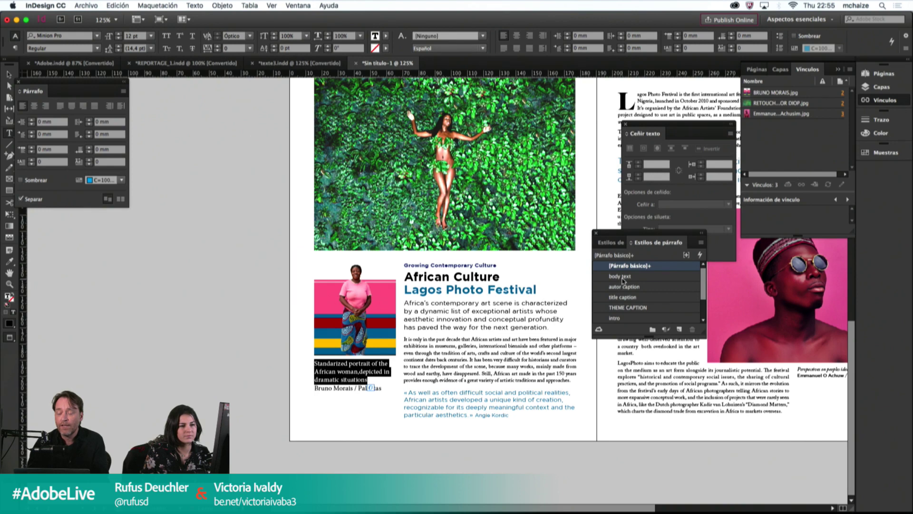
pyautogui.click(623, 308)
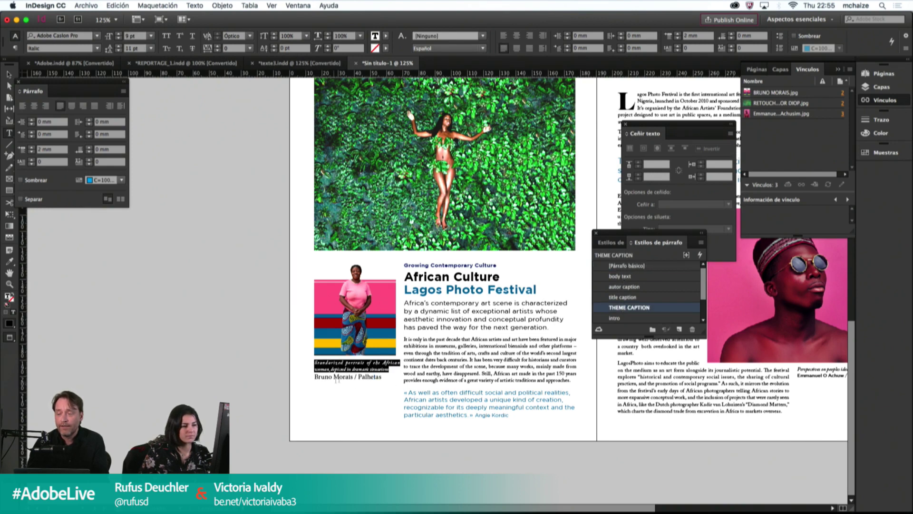
# Step: Apply the "autor caption" style to the photographer's name in the credit line and "title caption" to "/ Palhetas"
pyautogui.moveTo(353, 377); pyautogui.dragTo(312, 377)
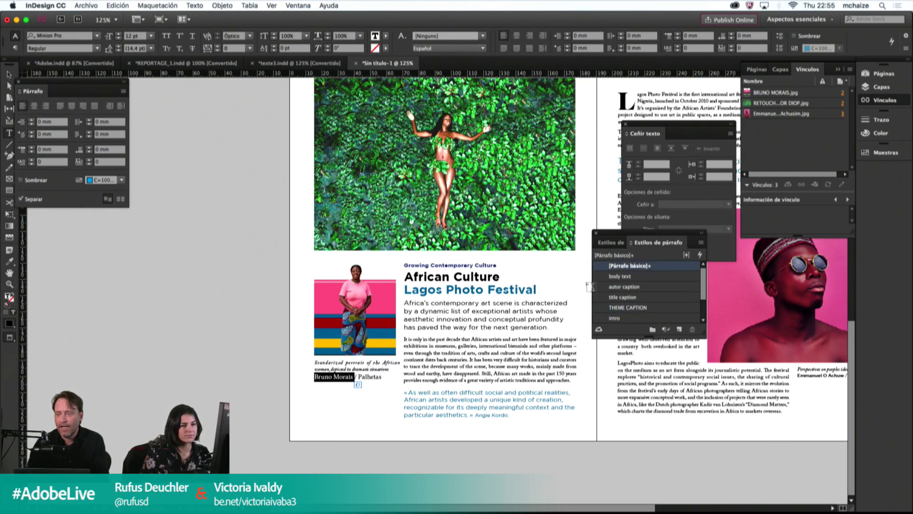
pyautogui.click(613, 287)
pyautogui.moveTo(370, 376); pyautogui.dragTo(349, 377)
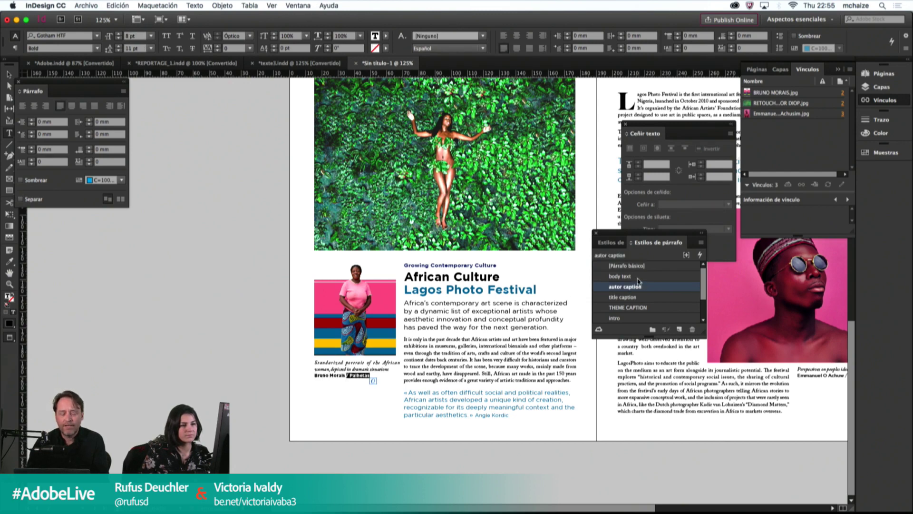
pyautogui.click(627, 298)
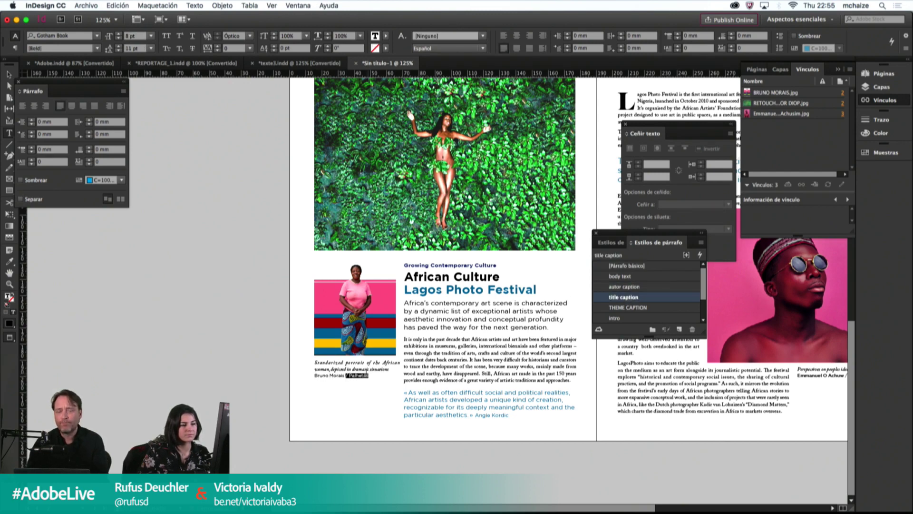
# Step: Select the photographer's name in the credit line, close the missing fonts dialog without replacing fonts and leave text editing
pyautogui.moveTo(346, 376); pyautogui.dragTo(314, 376)
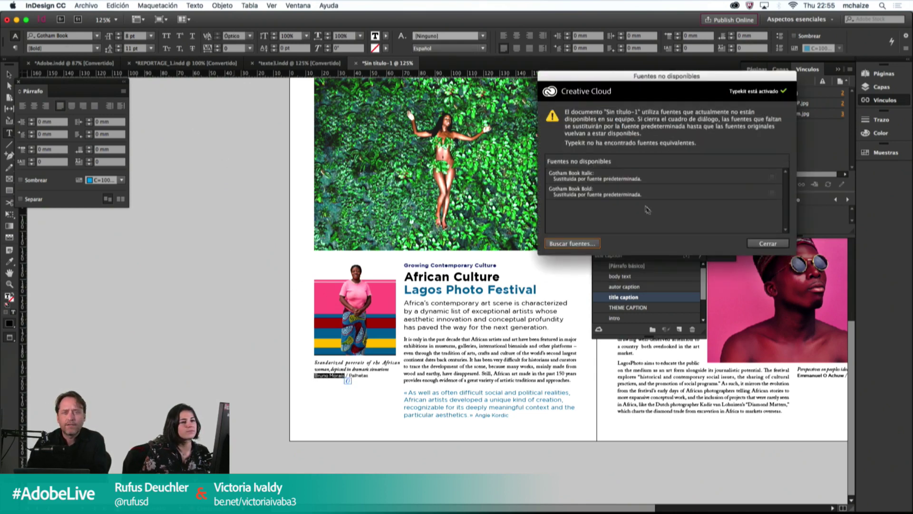
pyautogui.click(759, 243)
pyautogui.press('Escape')
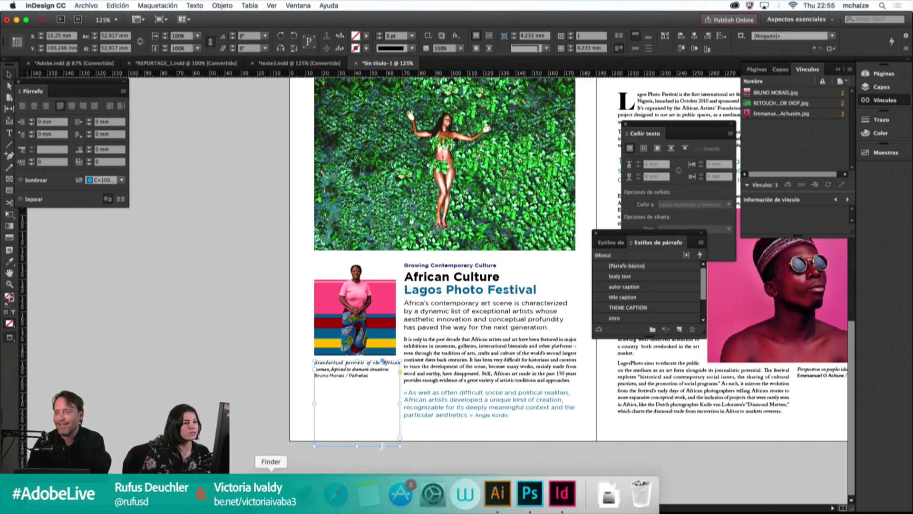
# Step: In Finder, copy GothamHTF-Bold.otf and GothamHTF-Book.otf from the Fonts CATALOGUE folder in ADOBE 3 on TOSHIBA to the Desktop, replacing the existing GothamHTF-Bold.otf
pyautogui.click(271, 497)
pyautogui.click(478, 180)
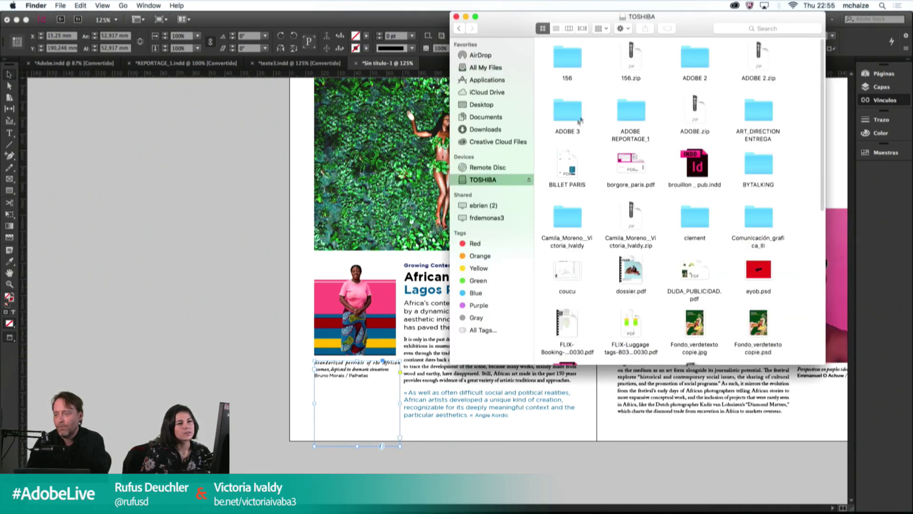
pyautogui.doubleClick(572, 114)
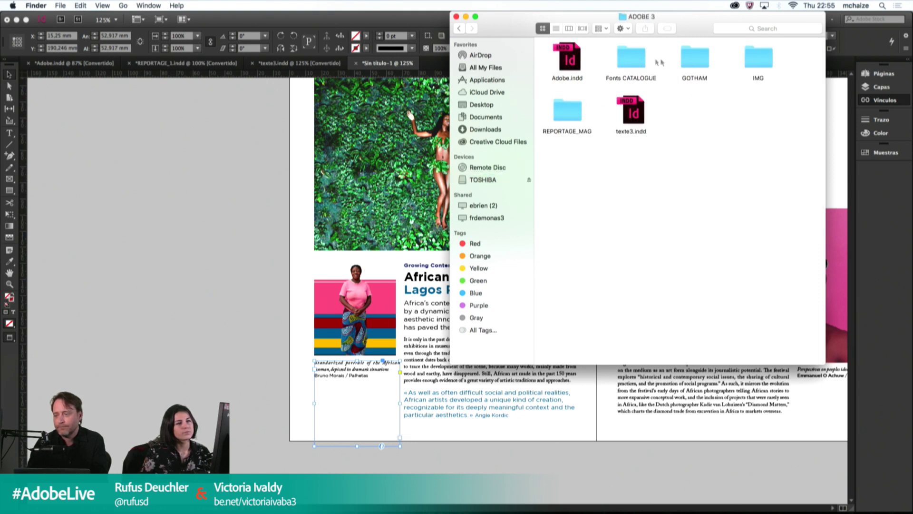
pyautogui.doubleClick(693, 63)
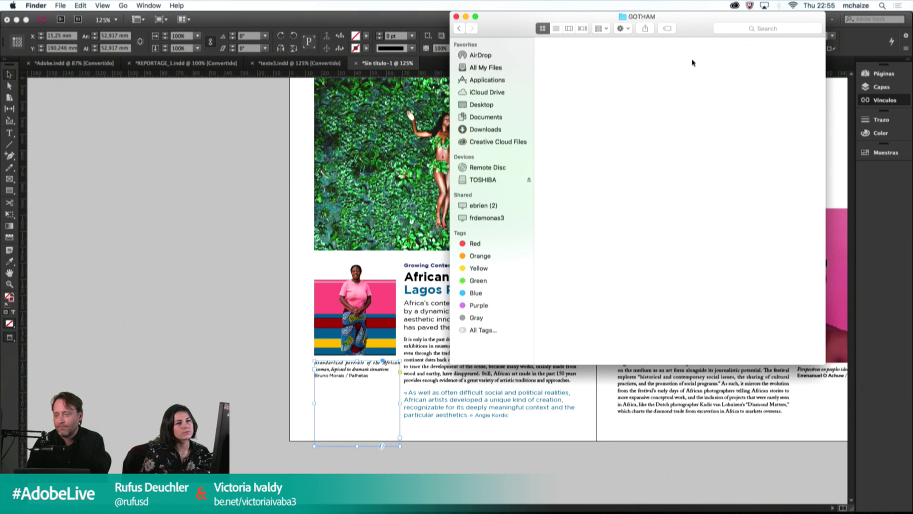
pyautogui.click(460, 29)
pyautogui.doubleClick(627, 62)
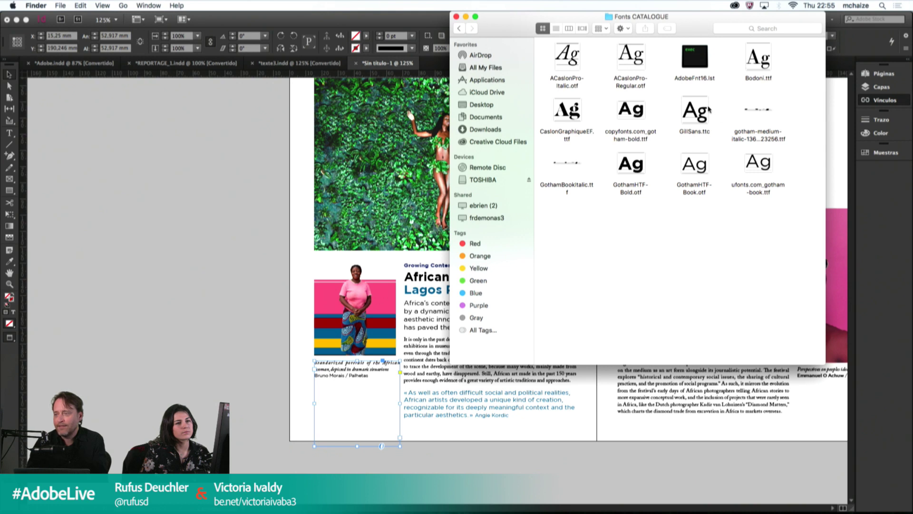
pyautogui.click(696, 165)
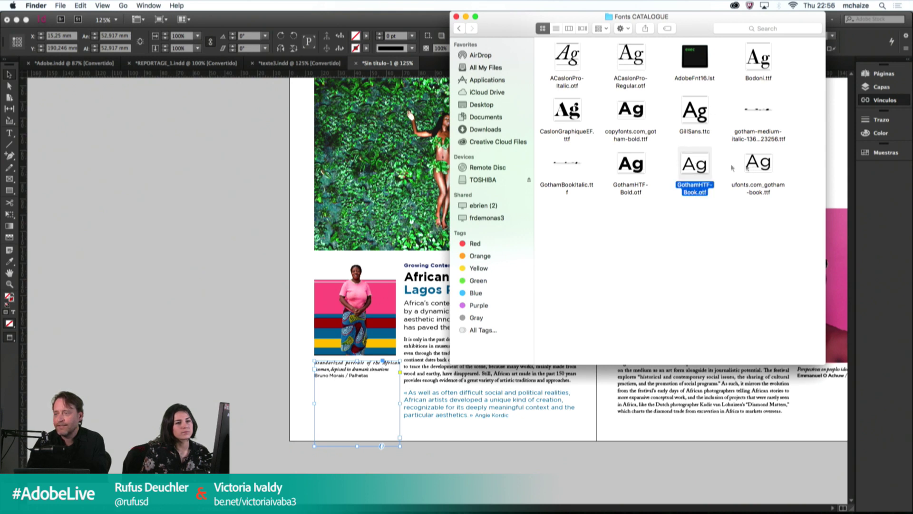
pyautogui.keyDown('super'); pyautogui.click(630, 170); pyautogui.keyUp('super')
pyautogui.moveTo(631, 171); pyautogui.dragTo(473, 106)
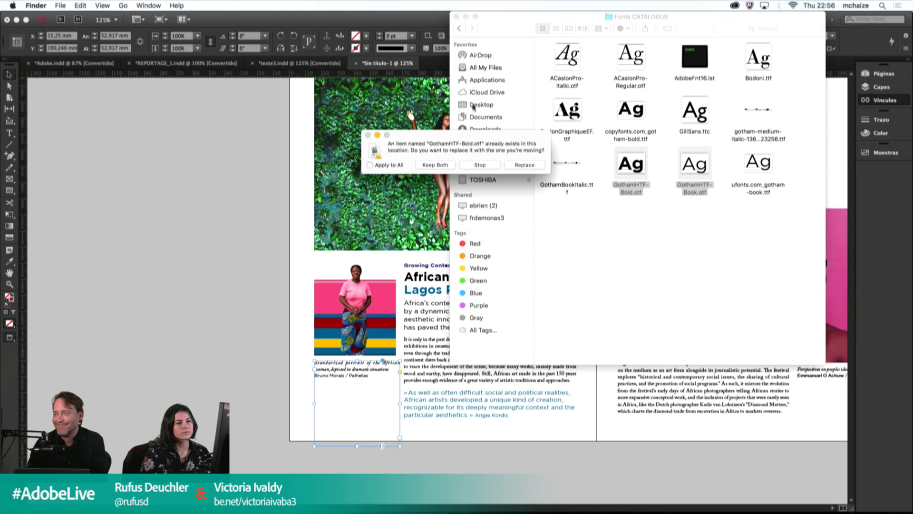
pyautogui.click(516, 163)
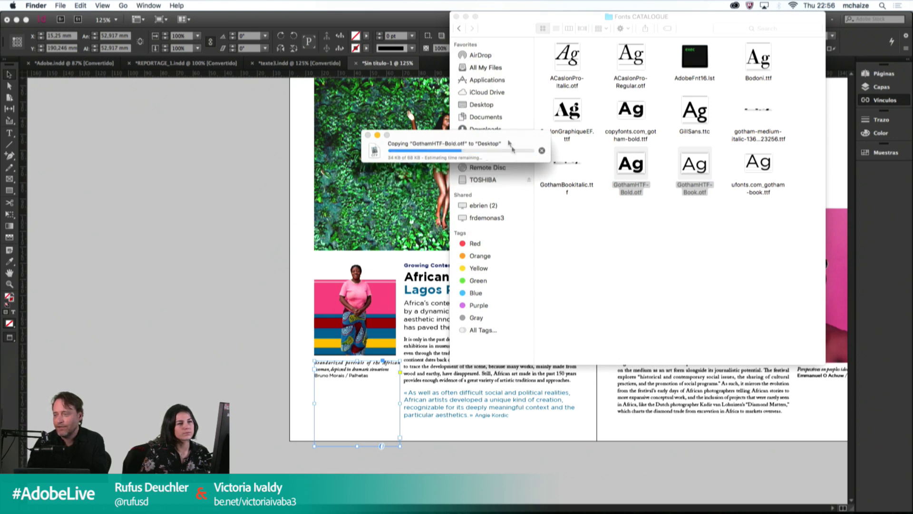
# Step: Install GothamHTF-Bold.otf from the Desktop, accepting the font in spite of the validation warning
pyautogui.click(481, 105)
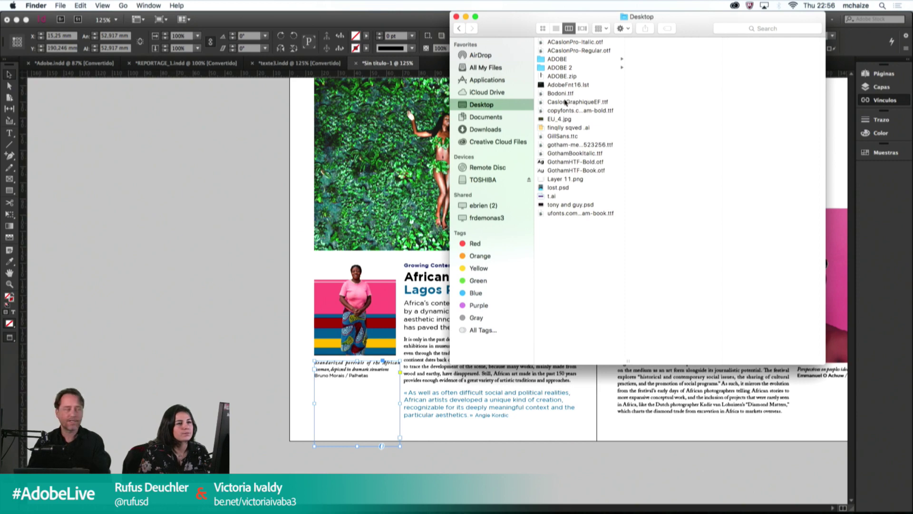
pyautogui.doubleClick(562, 162)
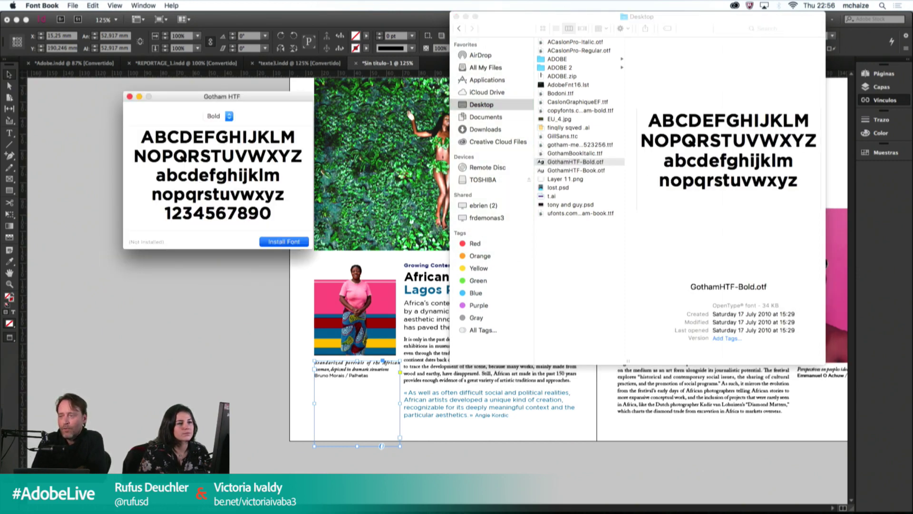
pyautogui.click(304, 240)
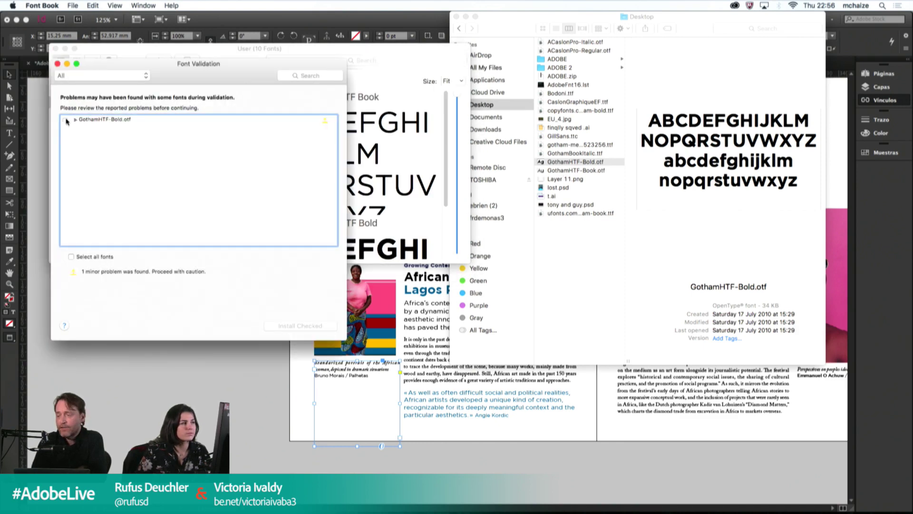
pyautogui.click(67, 120)
pyautogui.click(274, 327)
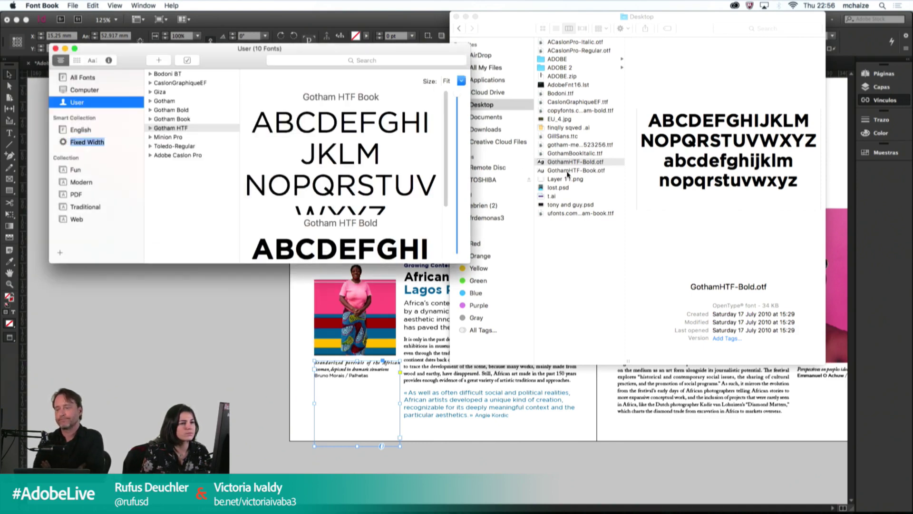
# Step: Install GothamHTF-Book.otf from the Desktop despite its validation warning and close Font Book
pyautogui.doubleClick(567, 171)
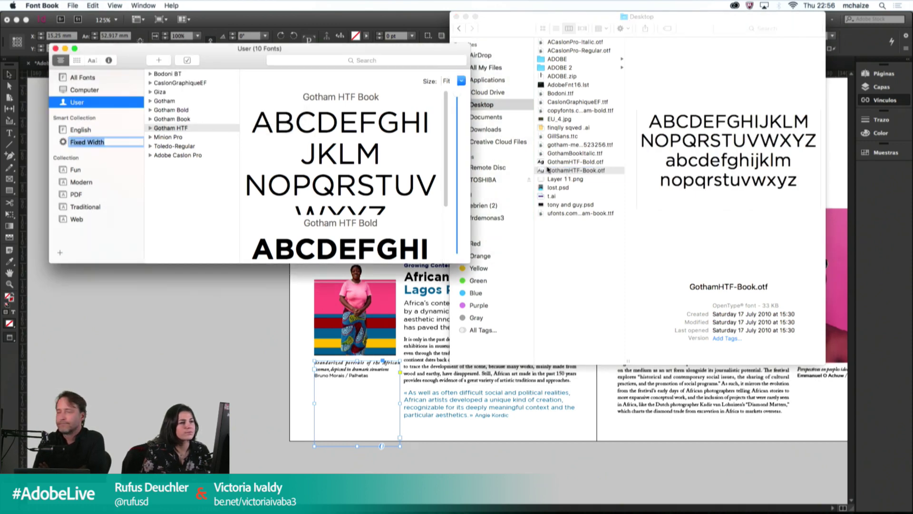
pyautogui.click(294, 251)
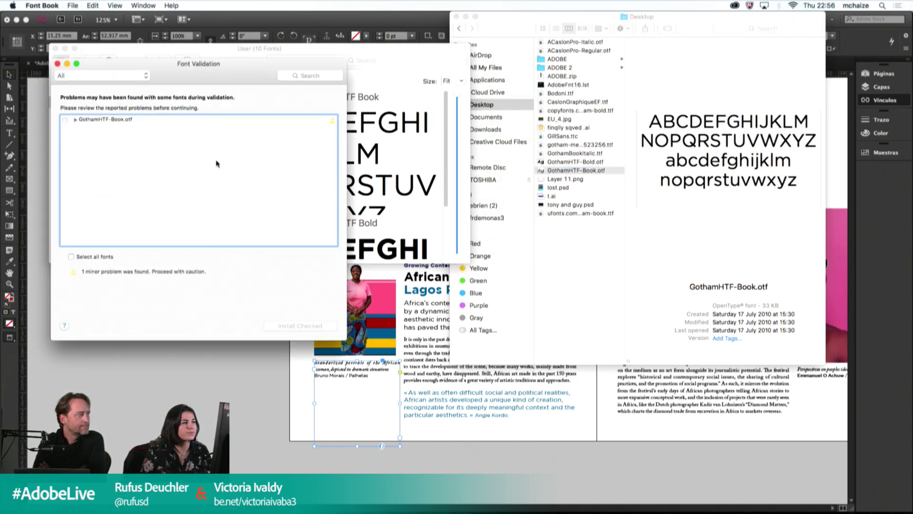
pyautogui.click(65, 122)
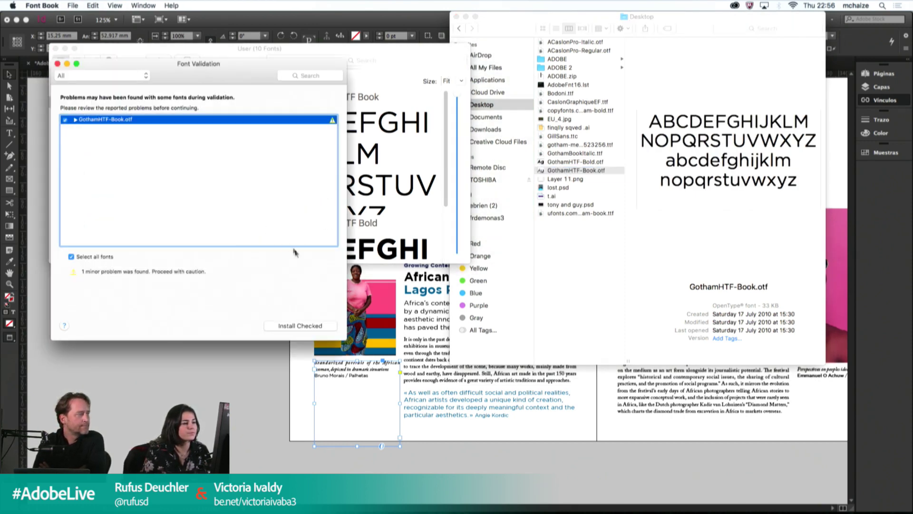
pyautogui.click(303, 325)
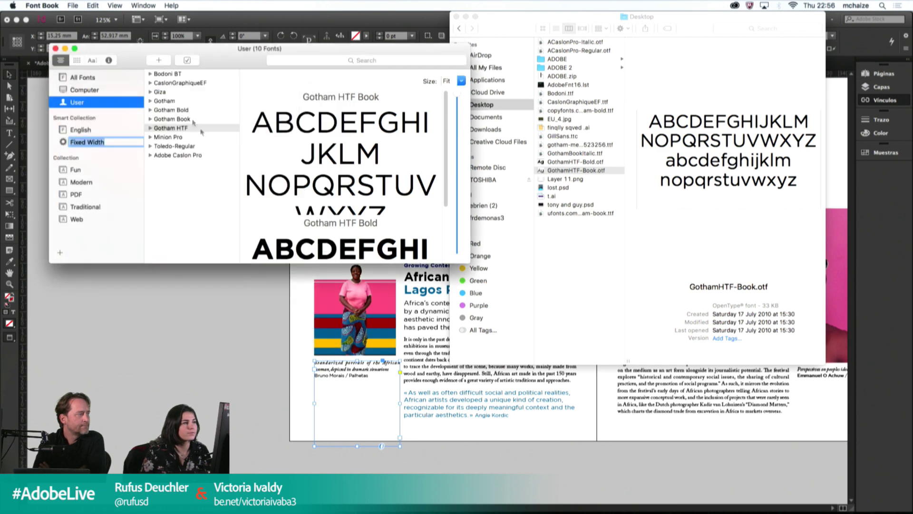
pyautogui.click(55, 48)
# Step: Back in InDesign, set the photographer's name in the credit line under the small portrait to Gotham Bold
pyautogui.click(335, 372)
pyautogui.moveTo(344, 375); pyautogui.dragTo(314, 375)
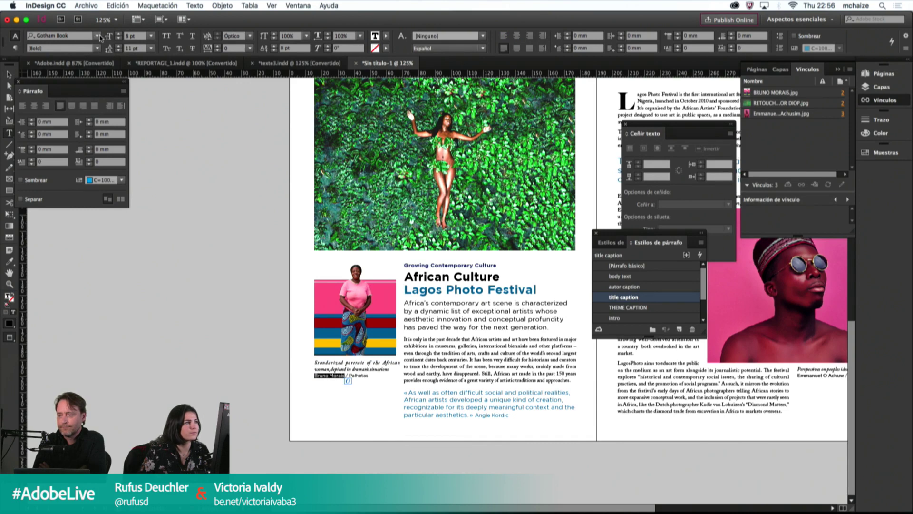
pyautogui.click(97, 36)
pyautogui.click(76, 440)
pyautogui.click(347, 375)
pyautogui.press('Escape')
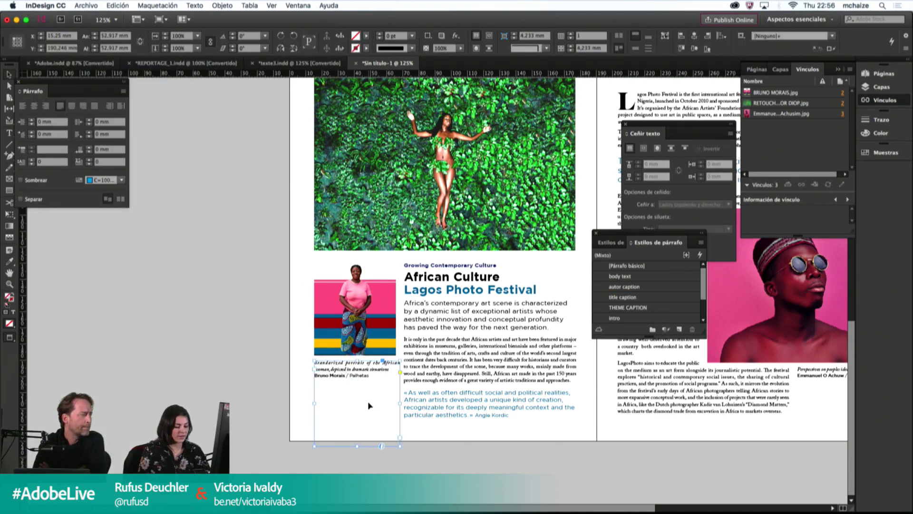
# Step: Fit the caption frame under the small portrait to its text height and left-align the whole caption
pyautogui.doubleClick(357, 446)
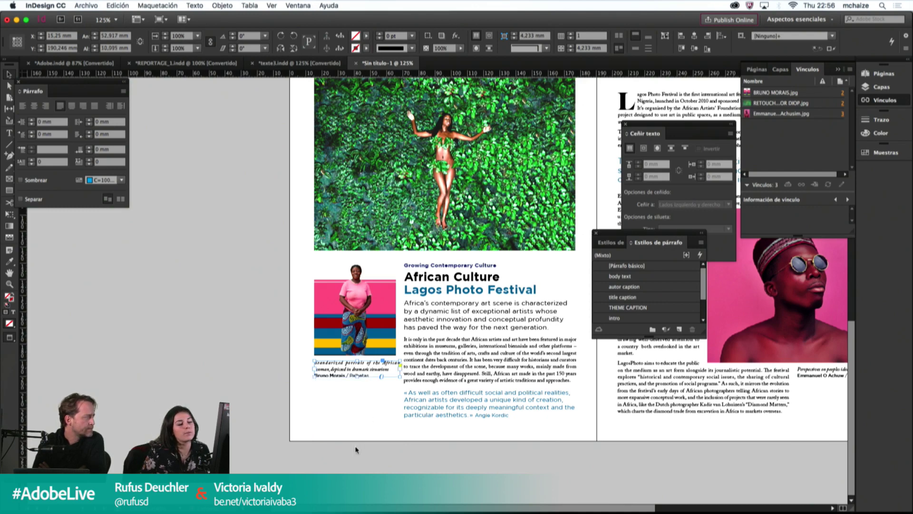
pyautogui.doubleClick(370, 376)
pyautogui.moveTo(370, 376); pyautogui.dragTo(310, 359)
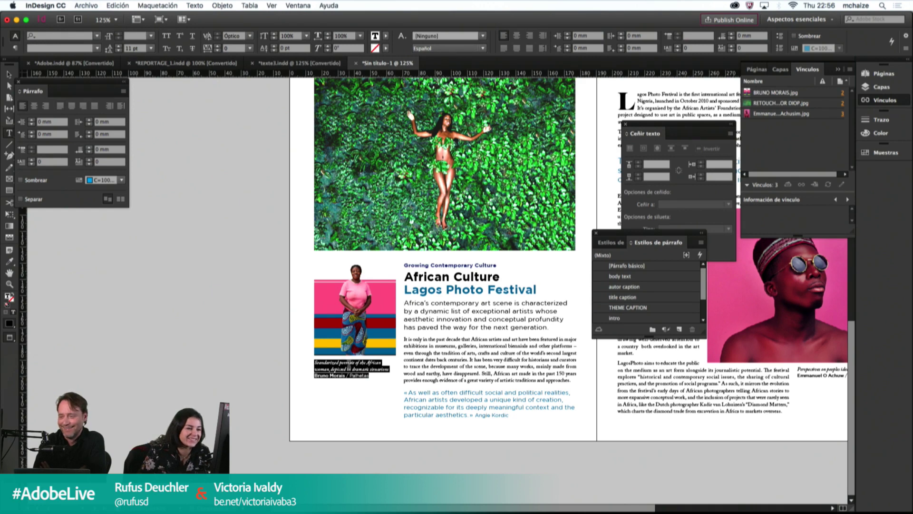
pyautogui.click(311, 360)
pyautogui.press('Escape')
pyautogui.click(339, 363)
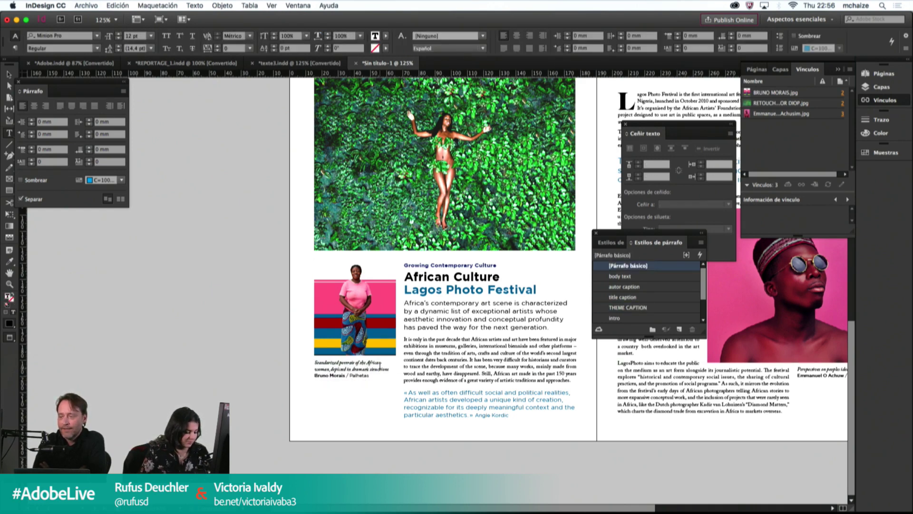
pyautogui.press('Escape')
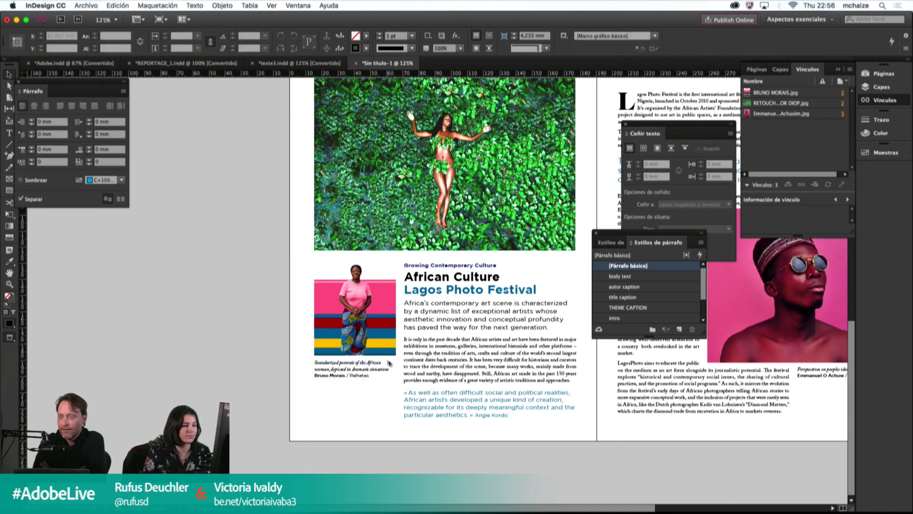
pyautogui.doubleClick(387, 365)
pyautogui.moveTo(388, 367); pyautogui.dragTo(314, 361)
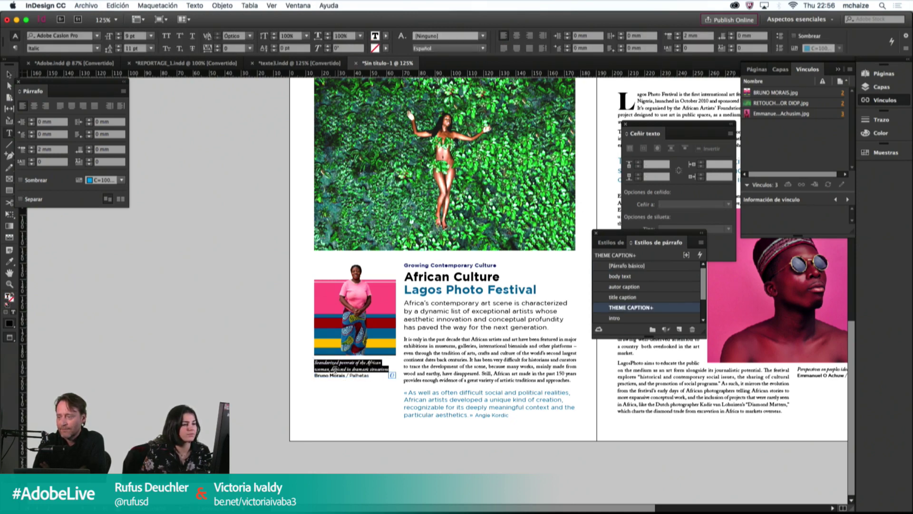
pyautogui.press('Escape')
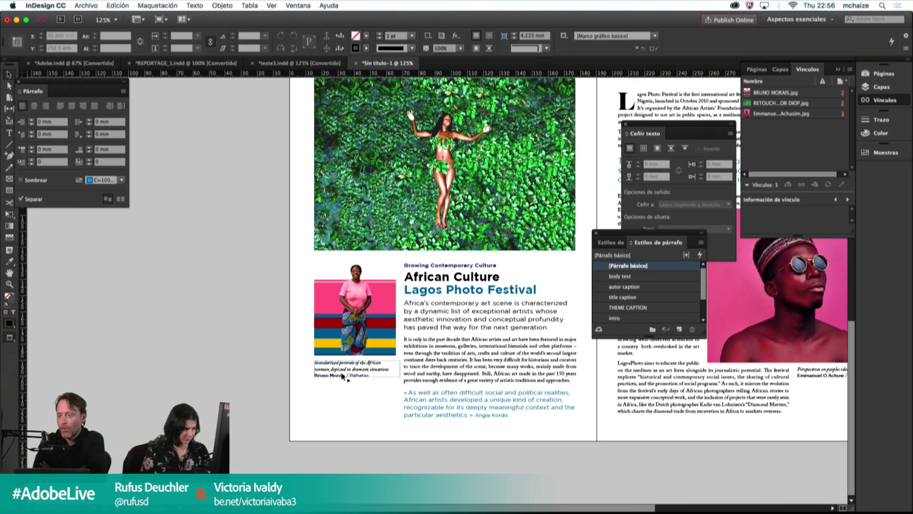
# Step: Look up the Gotham fonts available for "/ Palhetas" by filtering the font list with "goth", leaving the text's font as it is
pyautogui.click(344, 376)
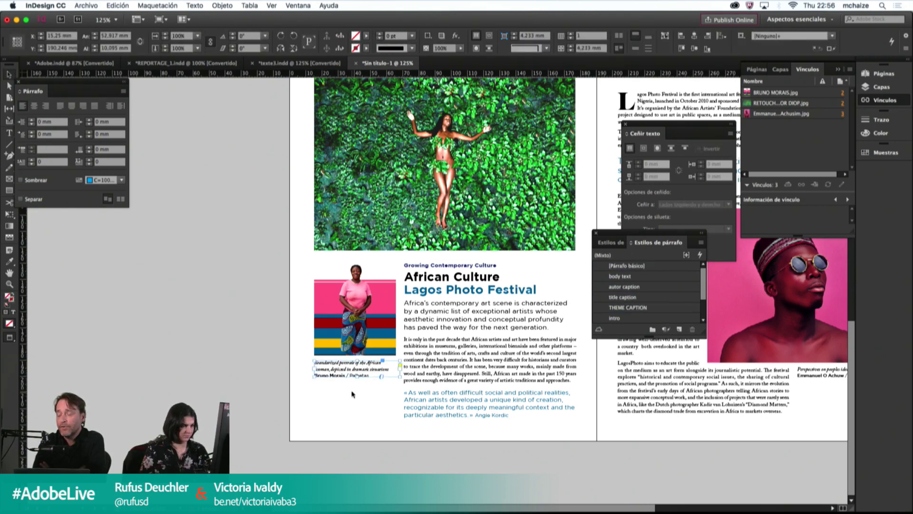
pyautogui.press('w')
pyautogui.doubleClick(345, 376)
pyautogui.moveTo(346, 376); pyautogui.dragTo(370, 376)
pyautogui.click(87, 37)
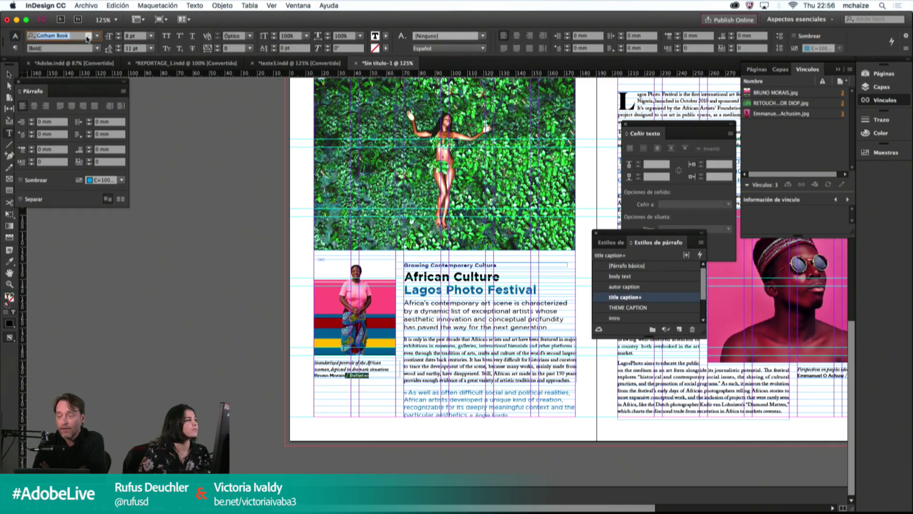
pyautogui.write('goth')
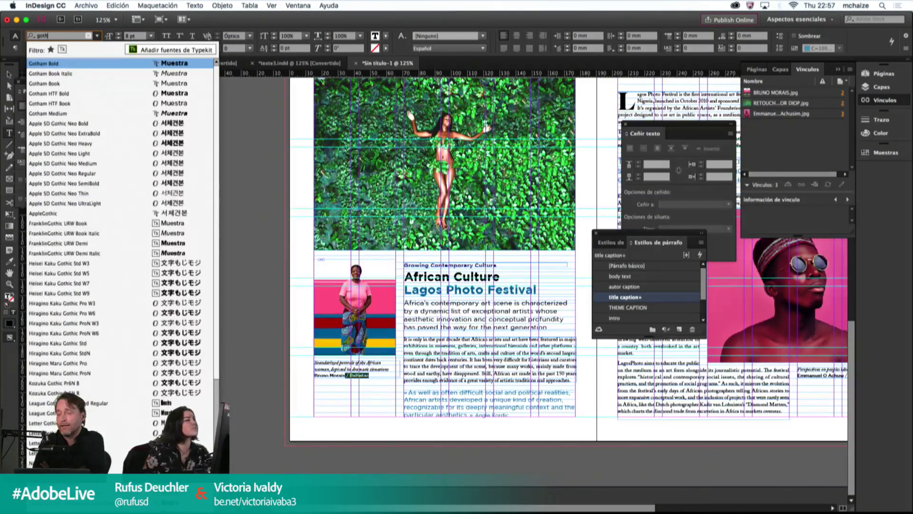
pyautogui.press('Escape')
pyautogui.click(389, 386)
pyautogui.press('Escape')
pyautogui.press('w')
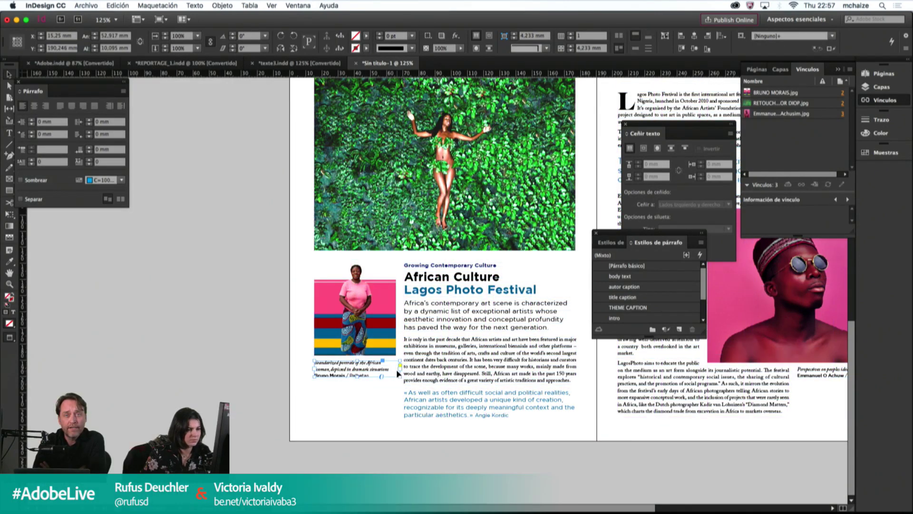
# Step: Resize the caption frame beneath the small portrait to the picture's width, about 50.4 mm wide and 24.8 mm tall
pyautogui.moveTo(400, 376); pyautogui.dragTo(396, 376)
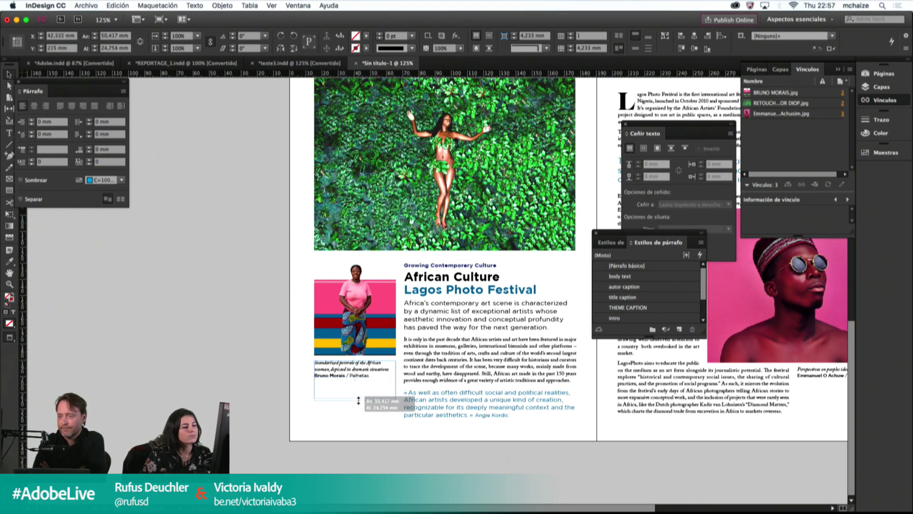
pyautogui.doubleClick(318, 363)
pyautogui.click(314, 362)
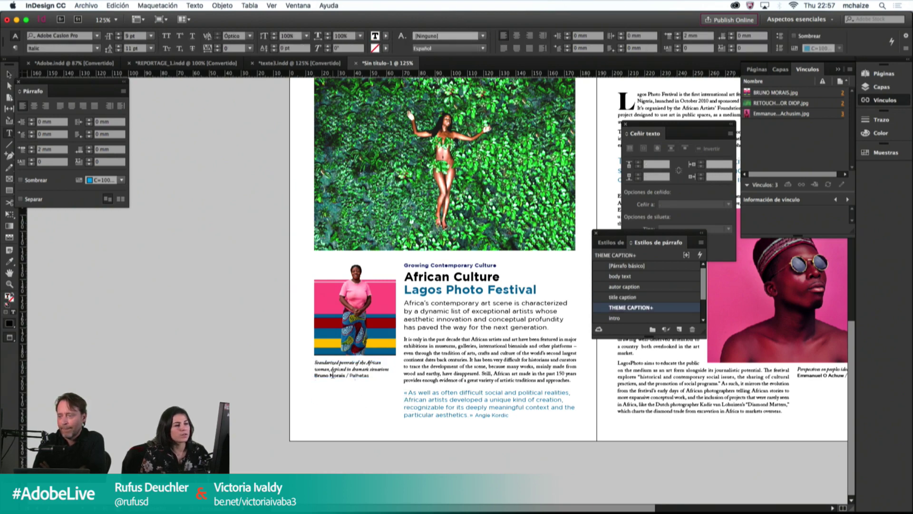
pyautogui.press('Escape')
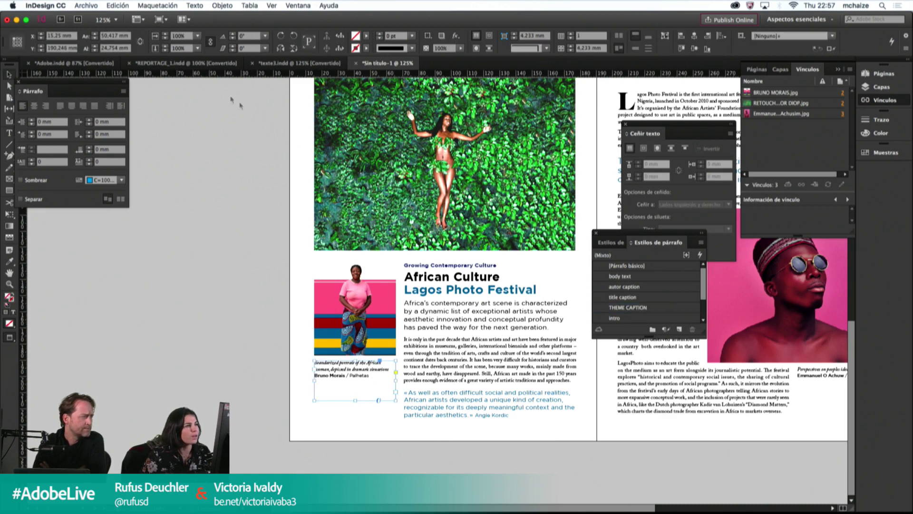
# Step: Copy the "Series inspired by iconic American movies" caption with its credit line from texte3.indd
pyautogui.click(285, 63)
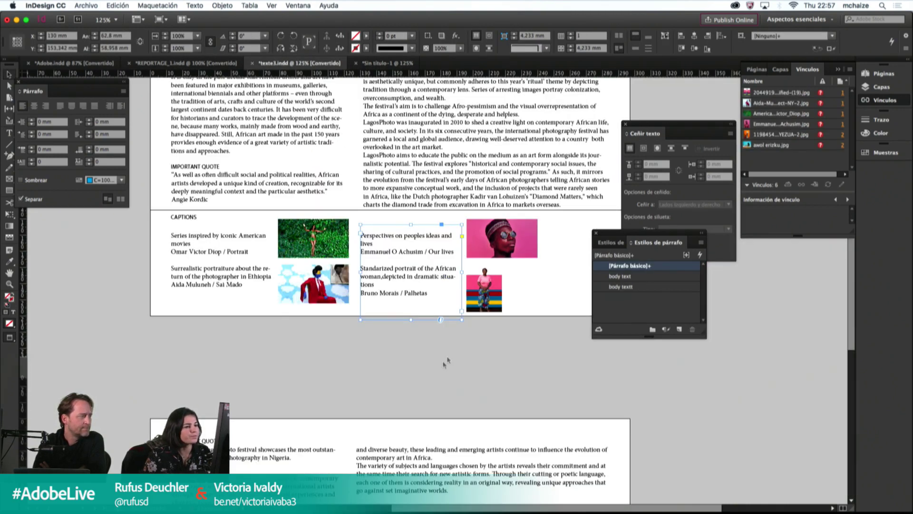
pyautogui.click(415, 346)
pyautogui.doubleClick(209, 243)
pyautogui.moveTo(248, 252); pyautogui.dragTo(170, 235)
pyautogui.press('super+c')
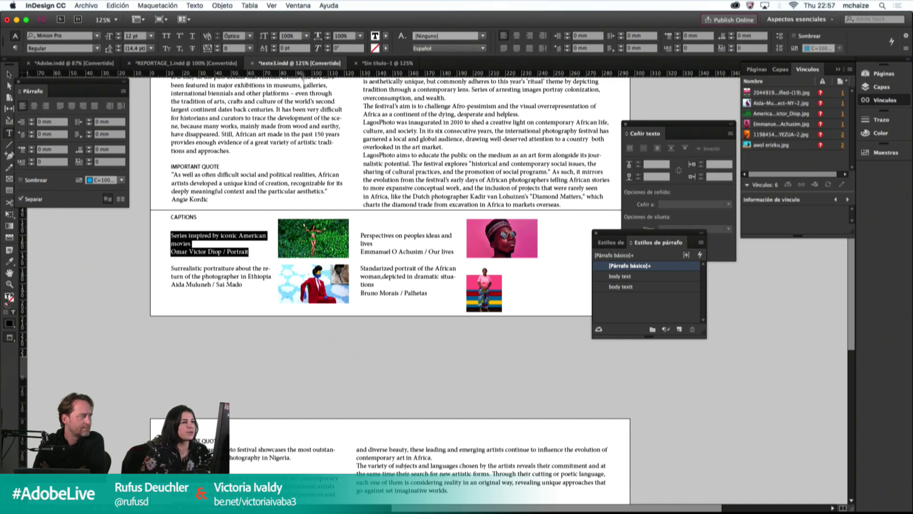
pyautogui.press('Escape')
# Step: In Sin título-1, paste the copied caption above the existing one under the small portrait, with its title, credit and the old caption on separate lines
pyautogui.click(364, 64)
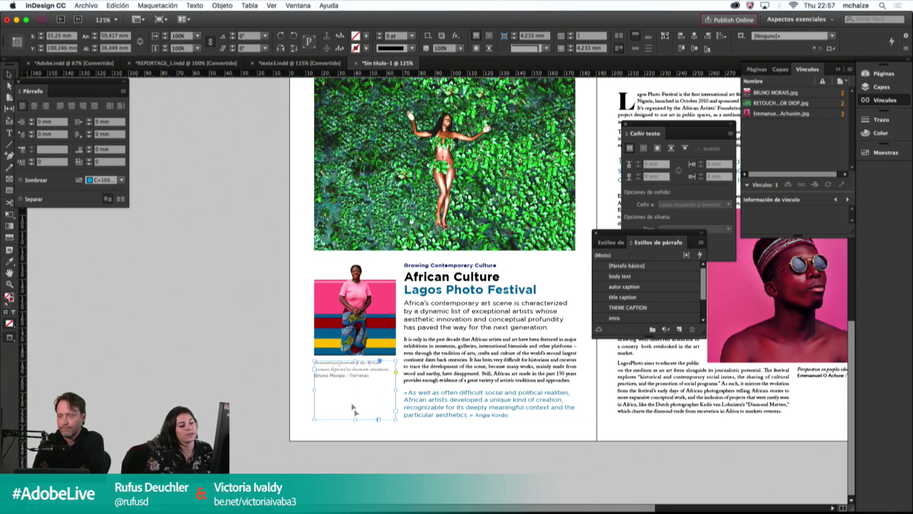
pyautogui.doubleClick(314, 365)
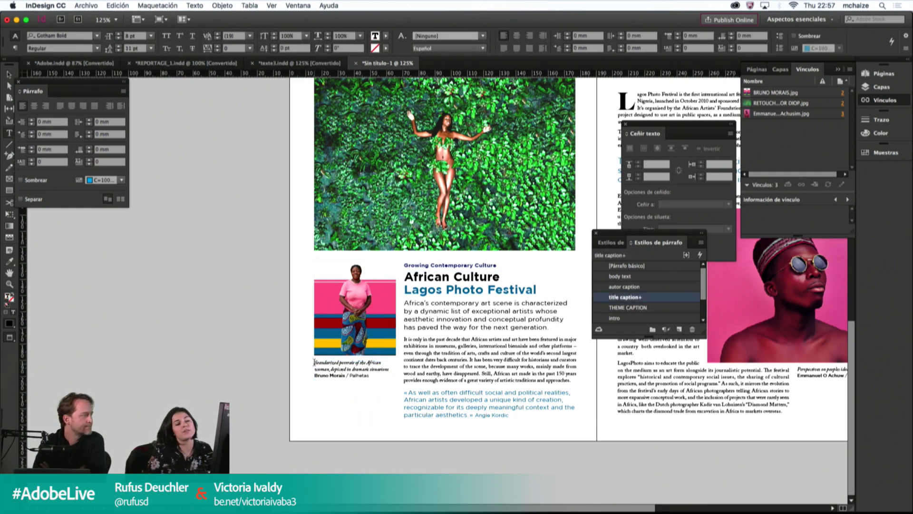
pyautogui.press('super+KP_2')
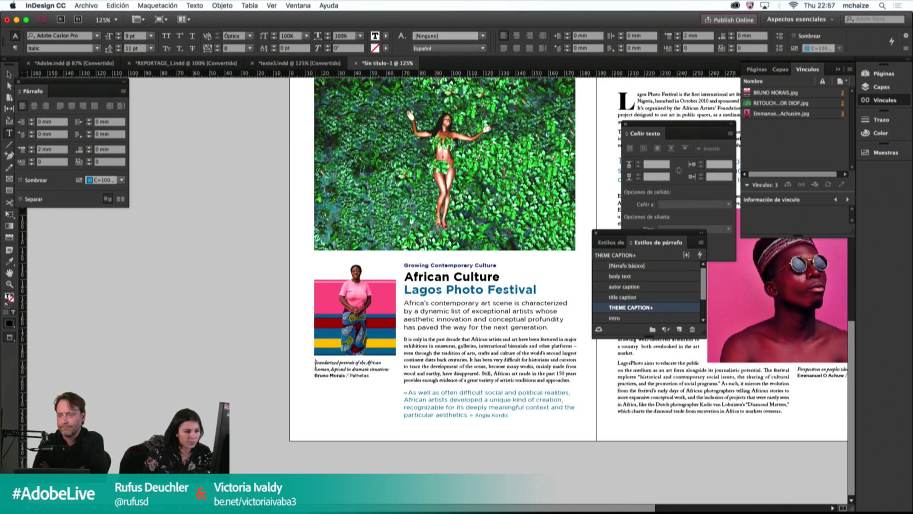
pyautogui.press('super+v')
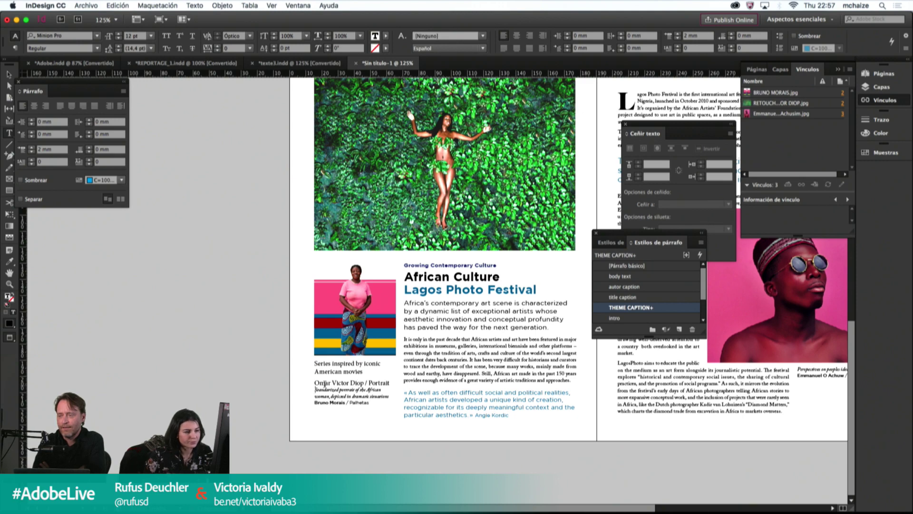
pyautogui.press('BackSpace')
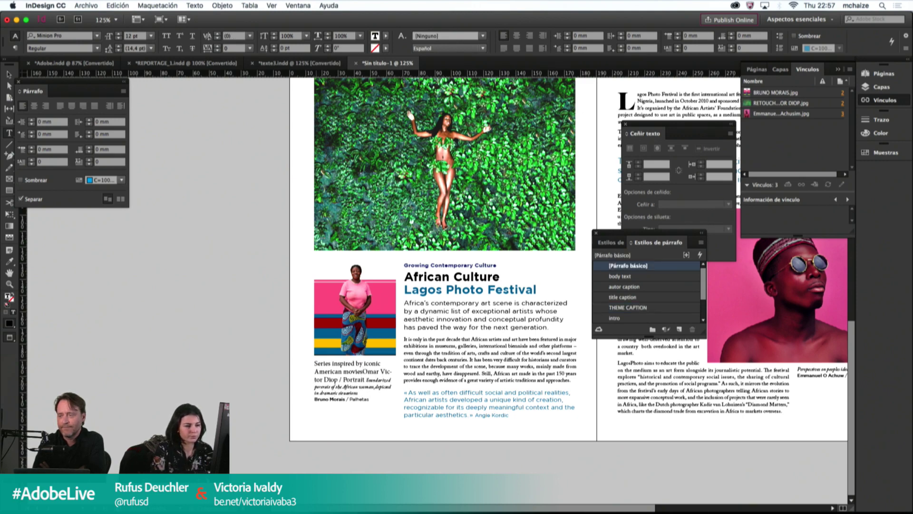
pyautogui.press('Return')
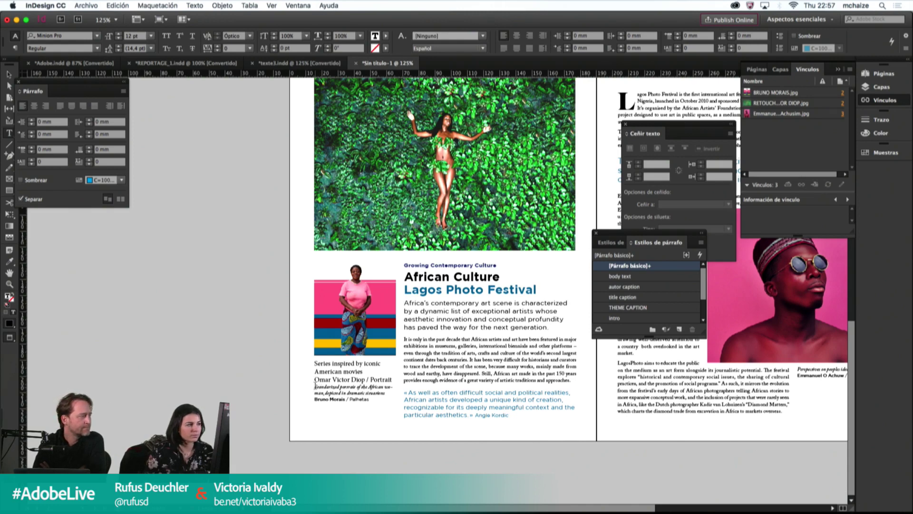
pyautogui.click(52, 149)
pyautogui.write('1')
pyautogui.press('Return')
pyautogui.press('Up')
pyautogui.press('Up')
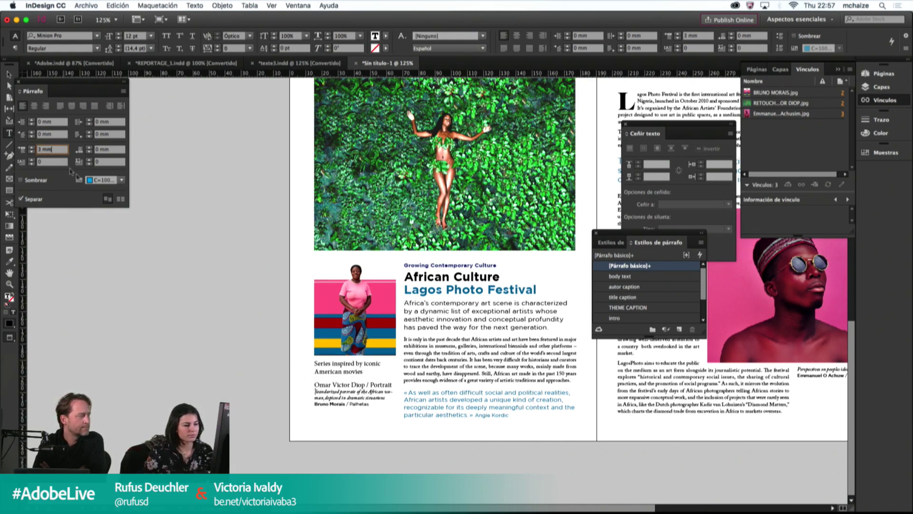
pyautogui.click(314, 384)
pyautogui.click(52, 149)
pyautogui.write('0')
pyautogui.press('Return')
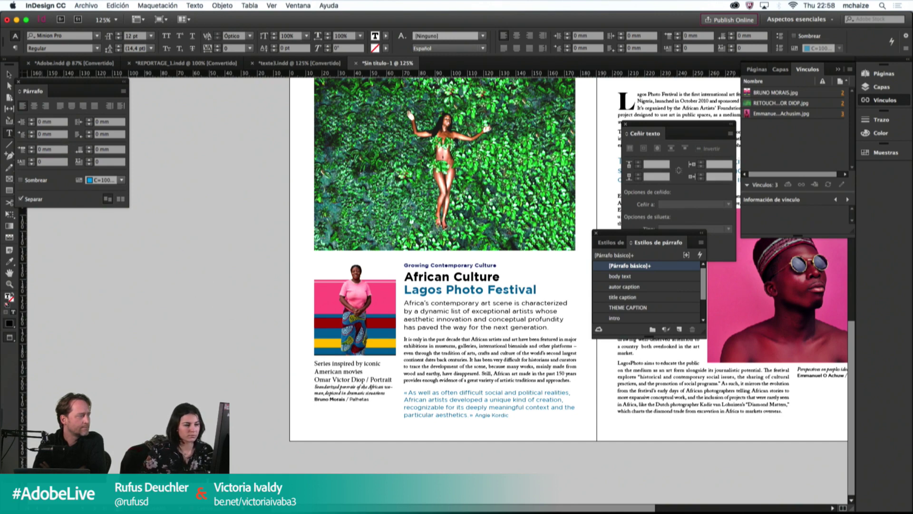
# Step: Set the space before the "Standardized portrait" caption paragraph to 3 mm
pyautogui.click(315, 386)
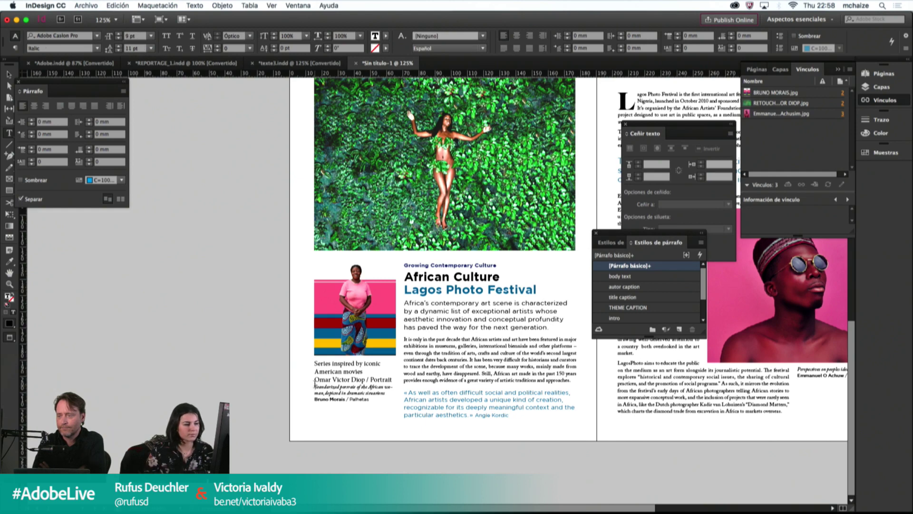
pyautogui.click(53, 152)
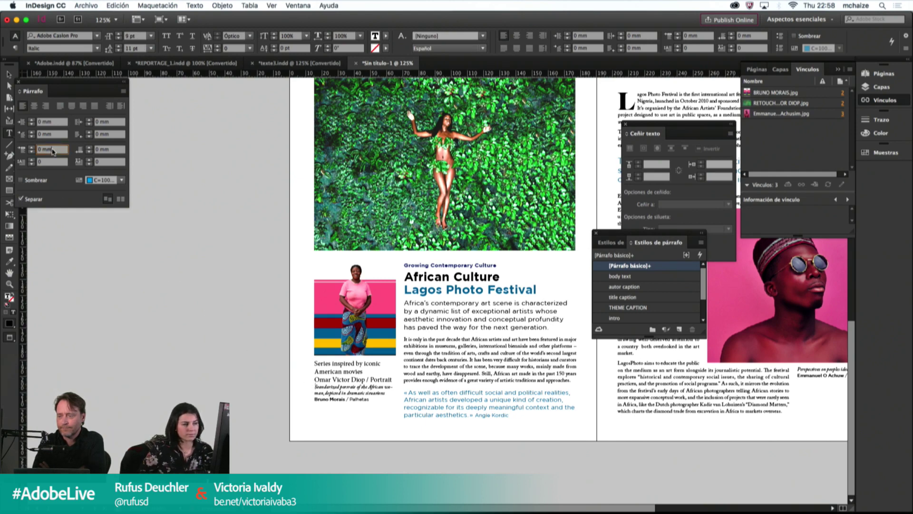
pyautogui.press('Up')
pyautogui.press('Up')
pyautogui.press('Up')
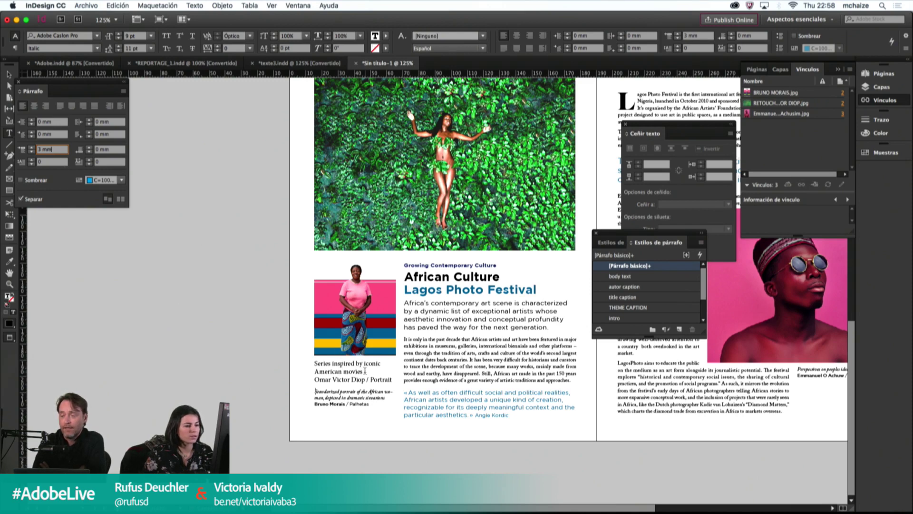
# Step: Apply the THEME CAPTION paragraph style to the pasted line "Series inspired by iconic American movies"
pyautogui.moveTo(365, 371); pyautogui.dragTo(314, 364)
pyautogui.click(629, 308)
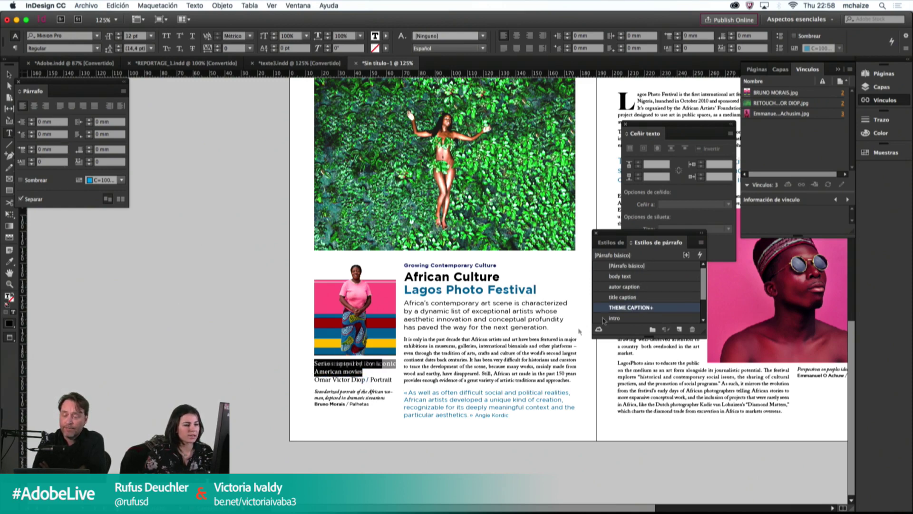
pyautogui.click(632, 308)
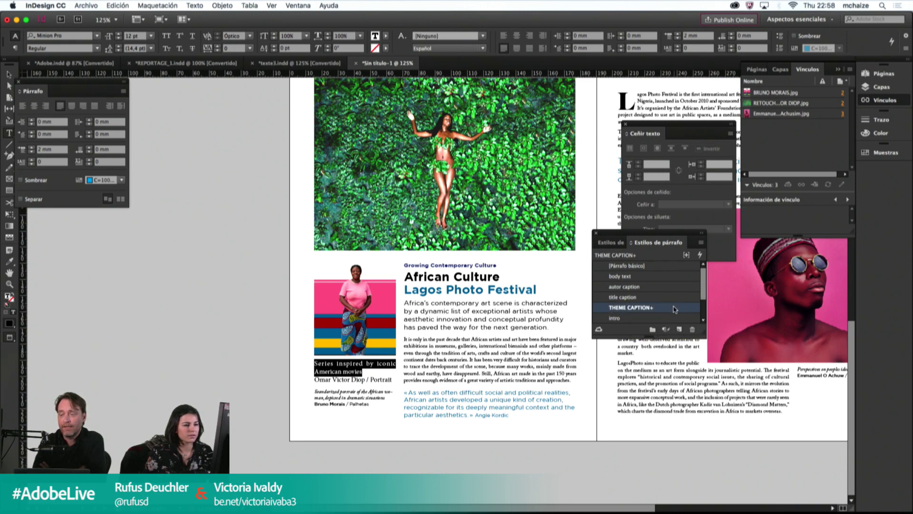
pyautogui.doubleClick(669, 307)
pyautogui.click(570, 409)
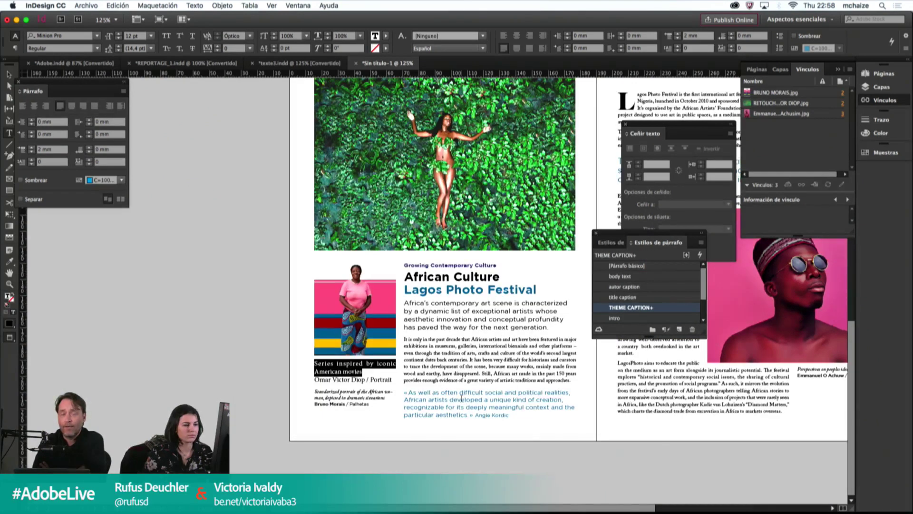
# Step: Apply the THEME CAPTION paragraph style to the "Standardized portrait" caption text and left-align it
pyautogui.click(358, 379)
pyautogui.moveTo(315, 391); pyautogui.dragTo(389, 397)
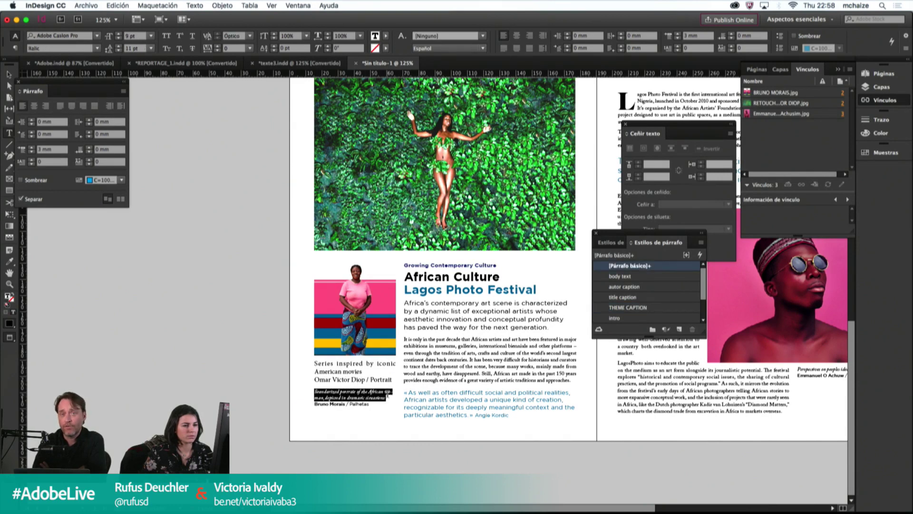
pyautogui.click(625, 309)
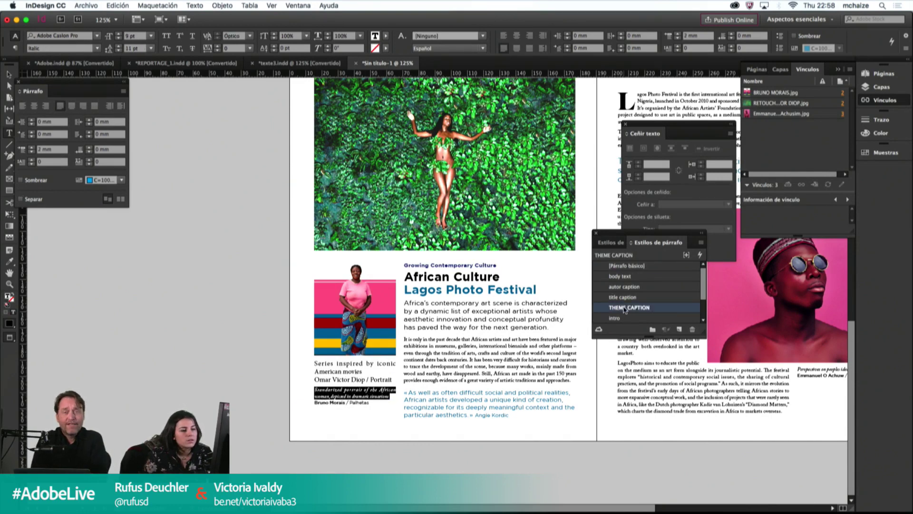
pyautogui.click(390, 396)
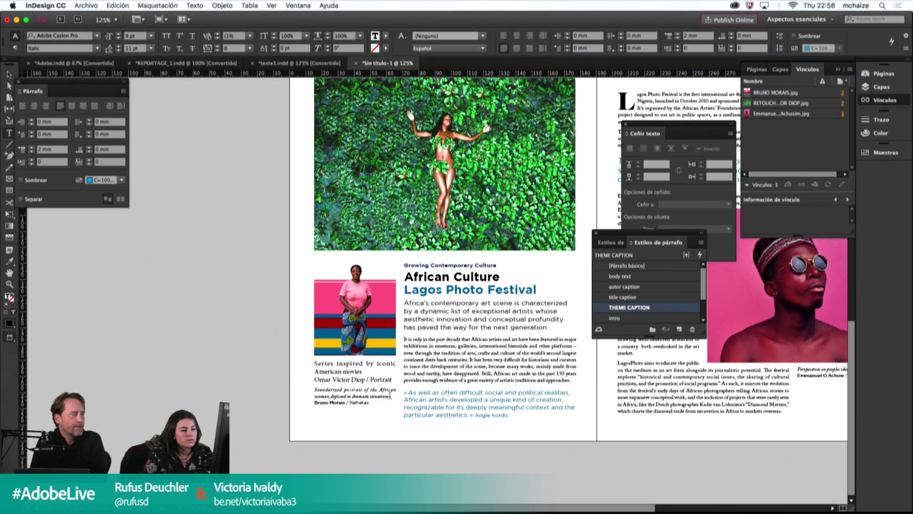
pyautogui.moveTo(390, 396); pyautogui.dragTo(344, 396)
pyautogui.press('super+a')
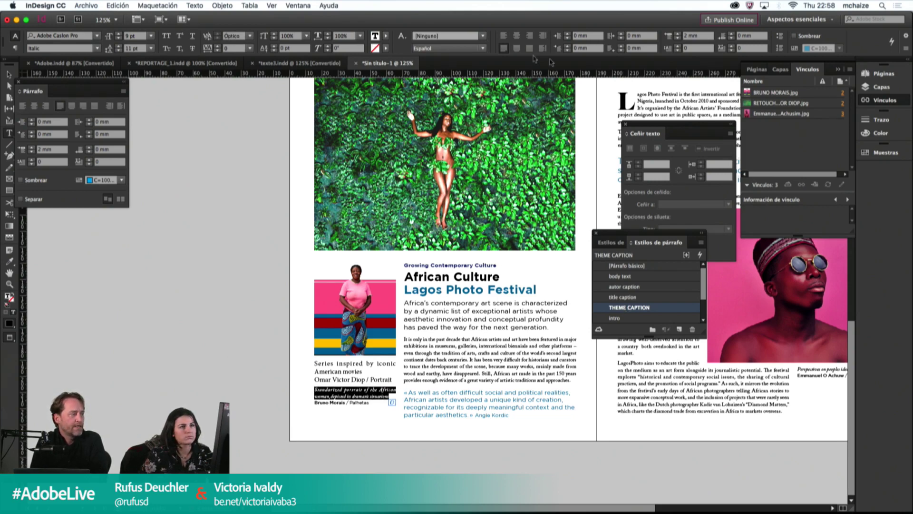
pyautogui.click(369, 376)
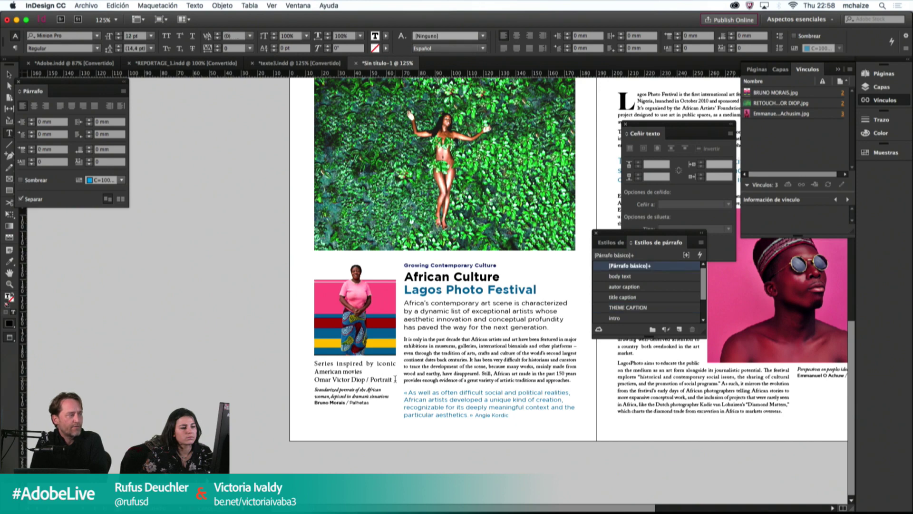
# Step: Examine the THEME CAPTION paragraph style's settings with the "Series inspired by iconic American movies" line selected, leaving the style as it is
pyautogui.moveTo(367, 370); pyautogui.dragTo(315, 363)
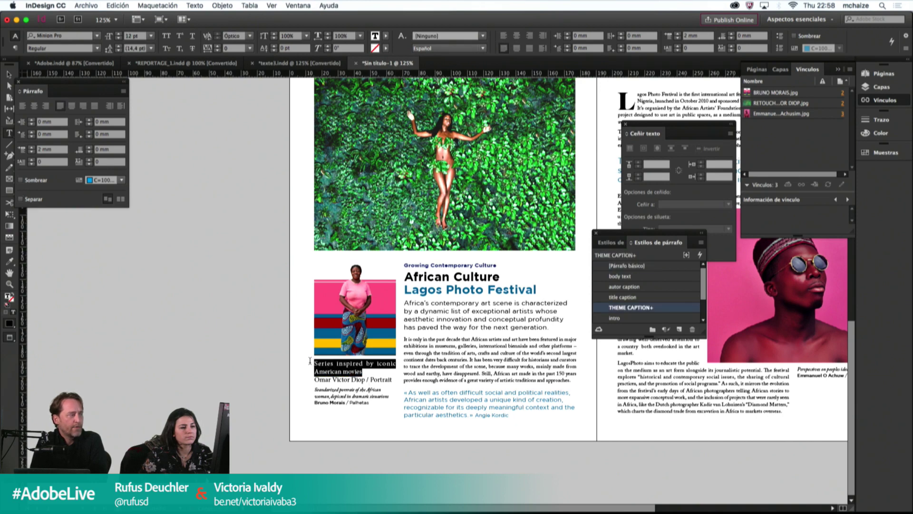
pyautogui.doubleClick(644, 311)
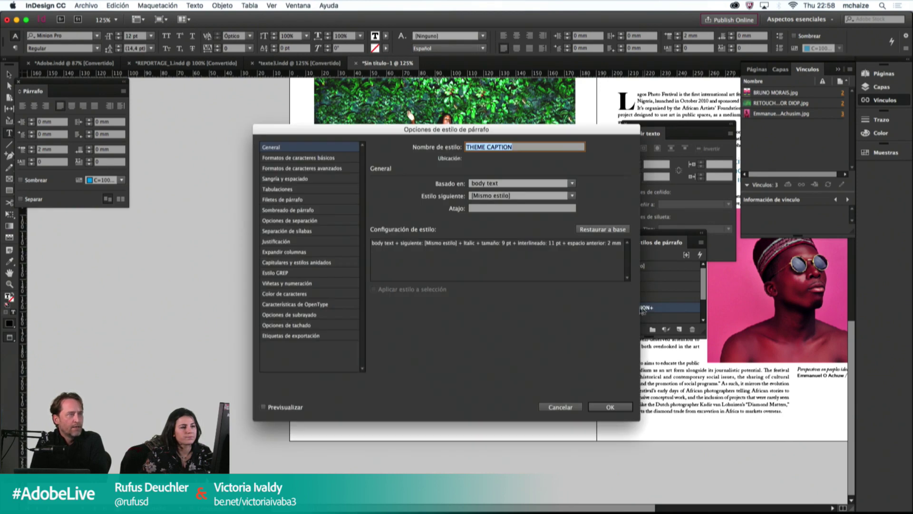
pyautogui.click(560, 407)
# Step: Create a character style named "theme caption" from the italic "Standardized portrait" caption text
pyautogui.click(354, 396)
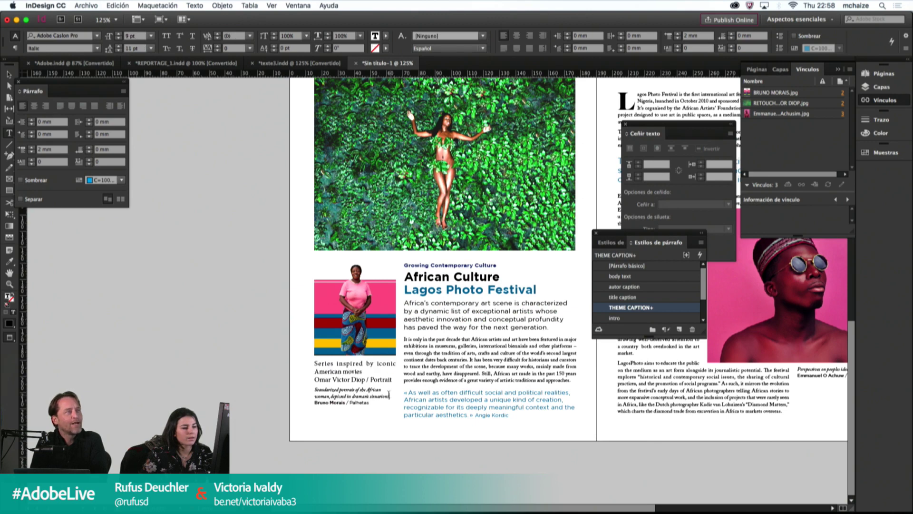
pyautogui.moveTo(389, 394); pyautogui.dragTo(315, 389)
pyautogui.click(611, 242)
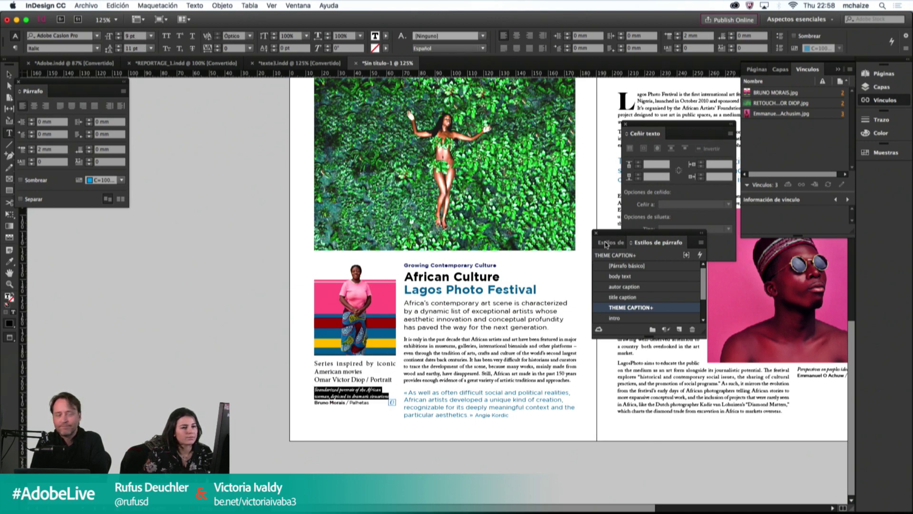
pyautogui.click(680, 329)
pyautogui.doubleClick(639, 298)
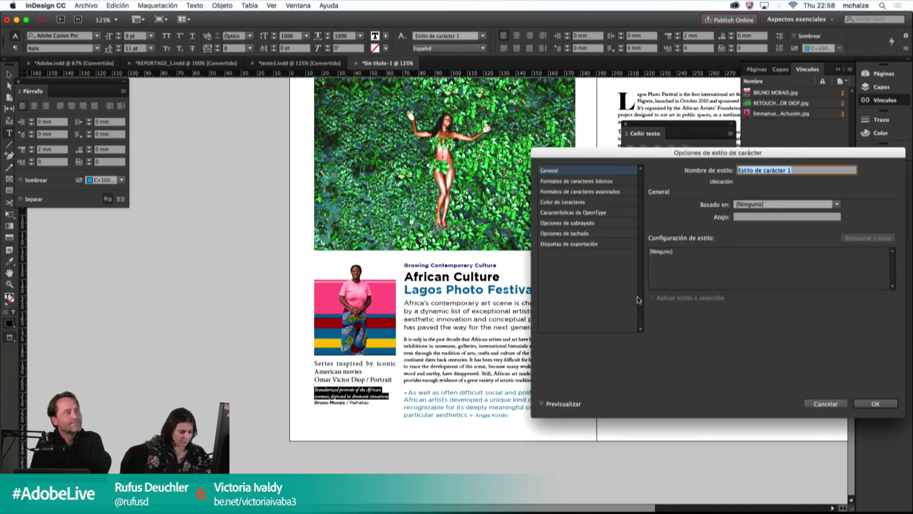
pyautogui.write('theme cap')
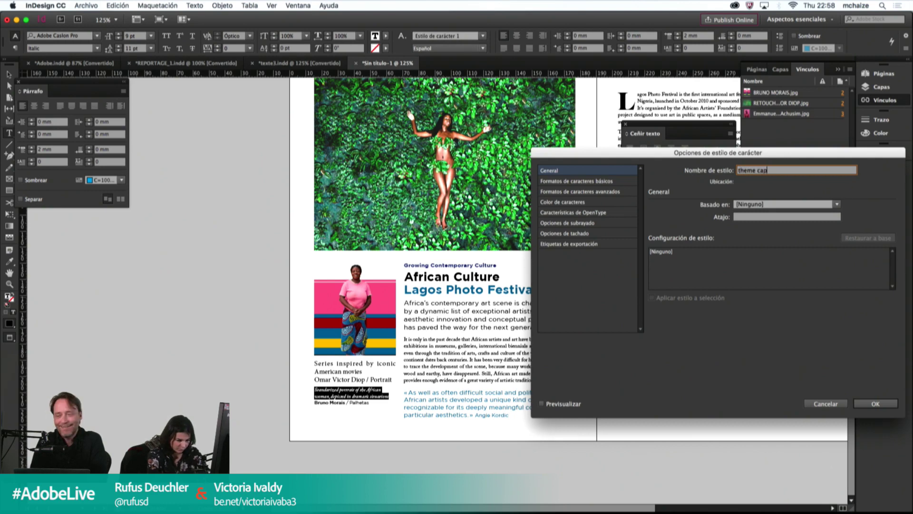
pyautogui.write('tion')
pyautogui.press('Return')
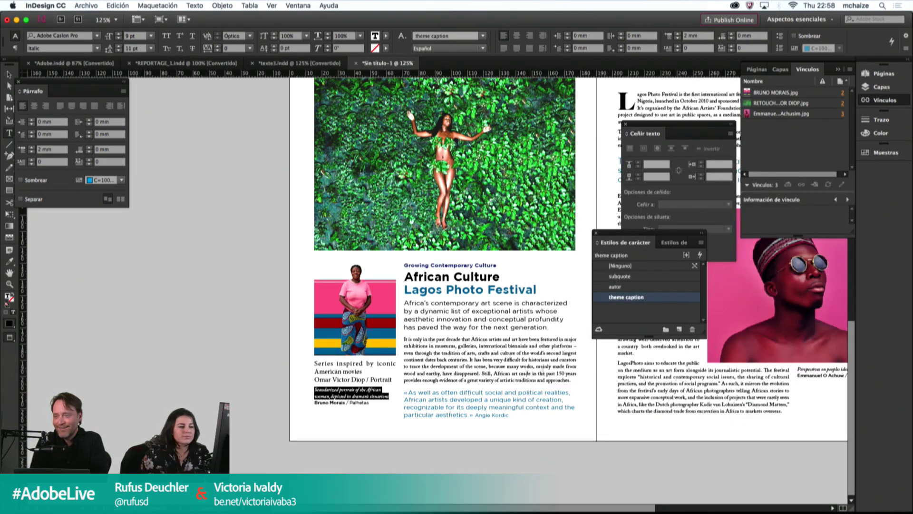
# Step: Try to format the "Series inspired by iconic American movies" line with the "theme caption" character style
pyautogui.tripleClick(374, 365)
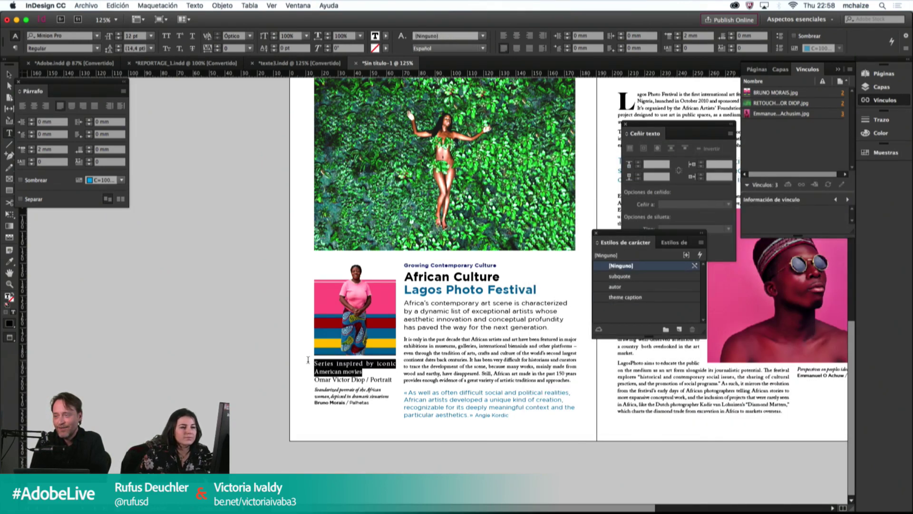
pyautogui.click(630, 299)
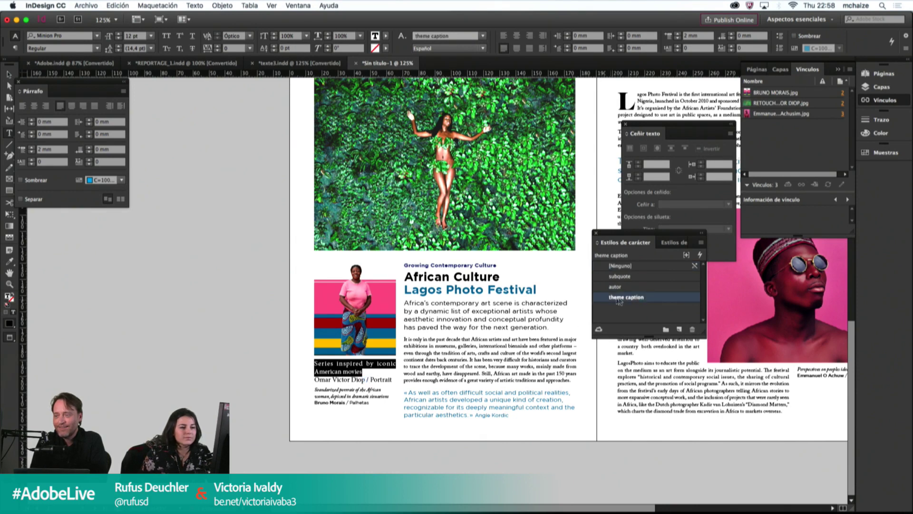
pyautogui.click(363, 369)
# Step: Copy the italic formatting of the "Standardized portrait" caption onto "Series inspired by iconic American movies" with the Eyedropper
pyautogui.tripleClick(363, 370)
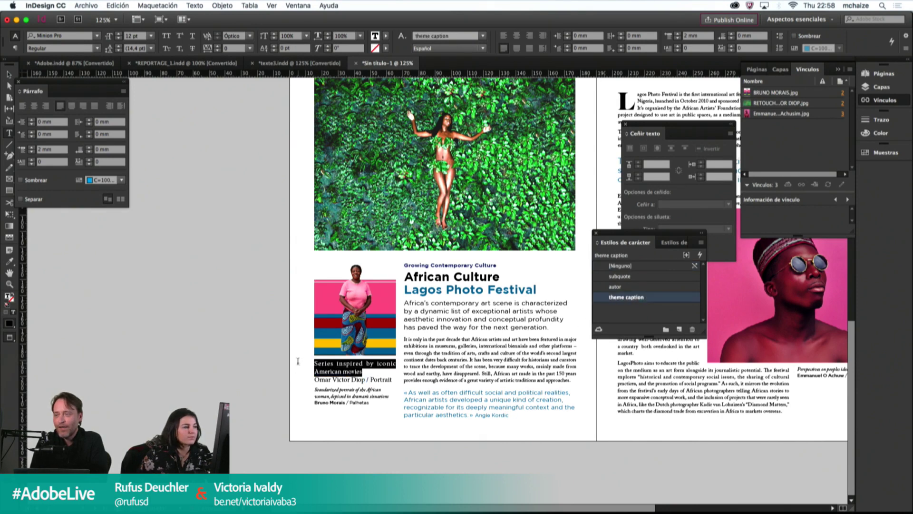
pyautogui.click(9, 261)
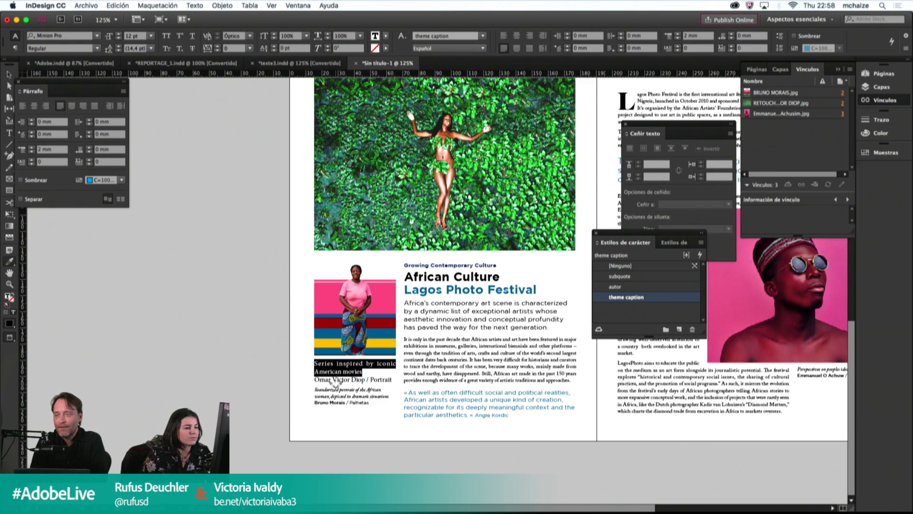
pyautogui.click(337, 386)
# Step: Copy the bold formatting of the second caption's artist name onto the artist name in the pasted caption's credit line
pyautogui.moveTo(314, 370); pyautogui.dragTo(365, 370)
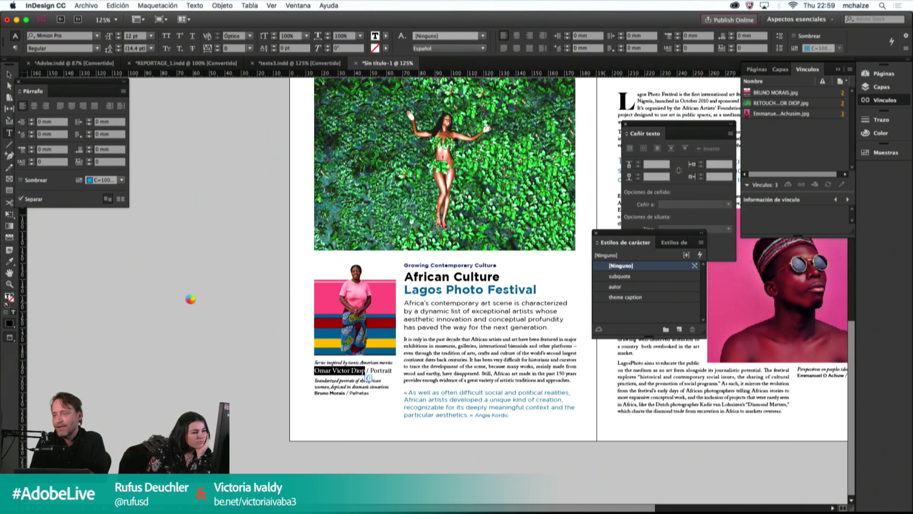
pyautogui.click(320, 390)
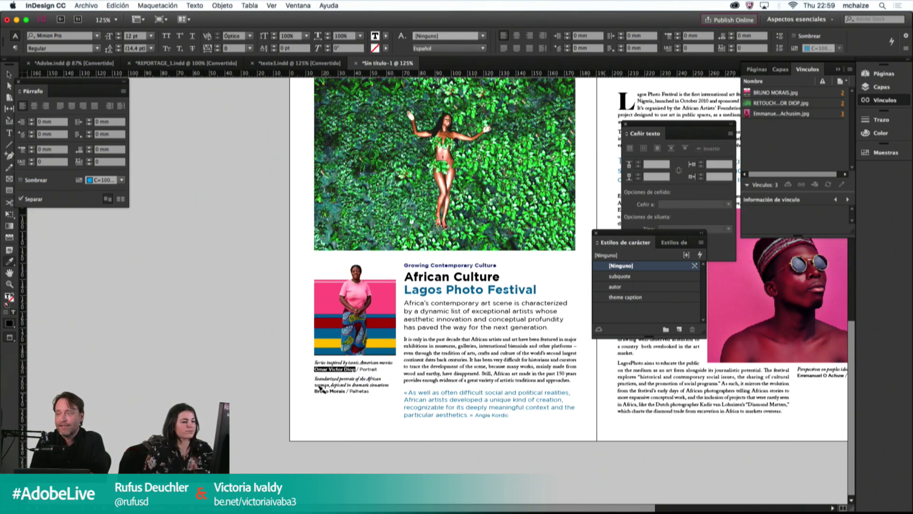
pyautogui.press('Escape')
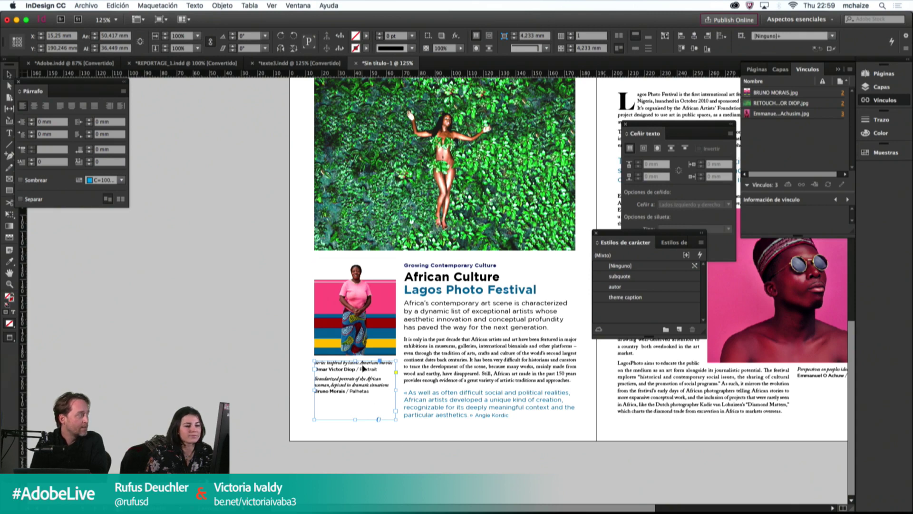
# Step: Copy the regular formatting of "Palhetas" onto "/ Portrait" in the first caption's credit line with the Eyedropper
pyautogui.doubleClick(362, 369)
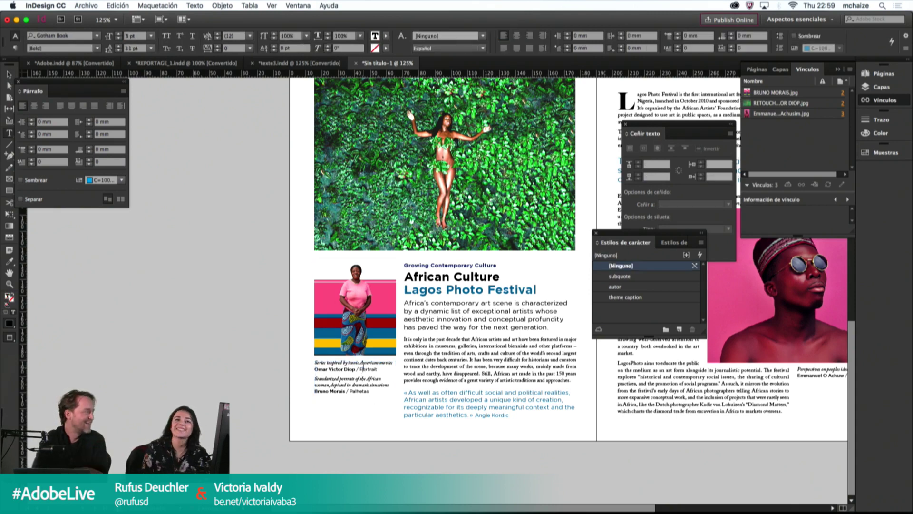
pyautogui.moveTo(357, 370); pyautogui.dragTo(378, 369)
pyautogui.click(9, 261)
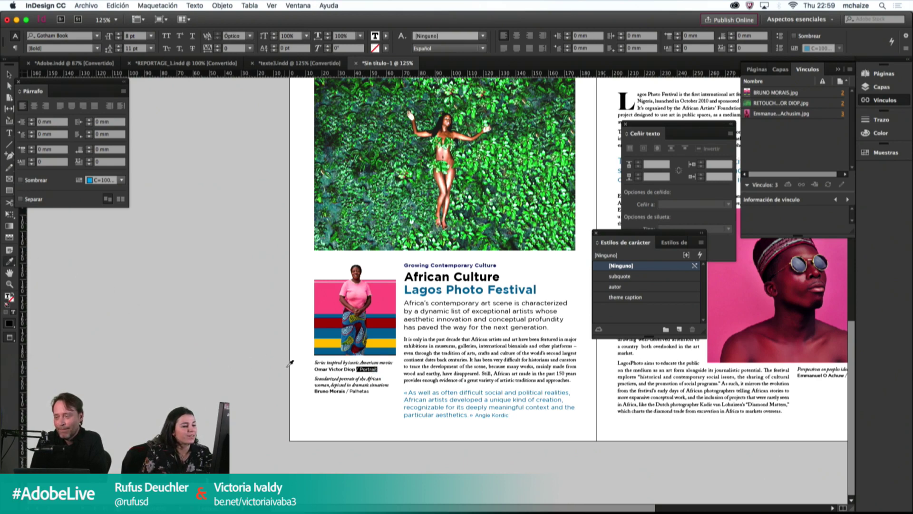
pyautogui.click(360, 388)
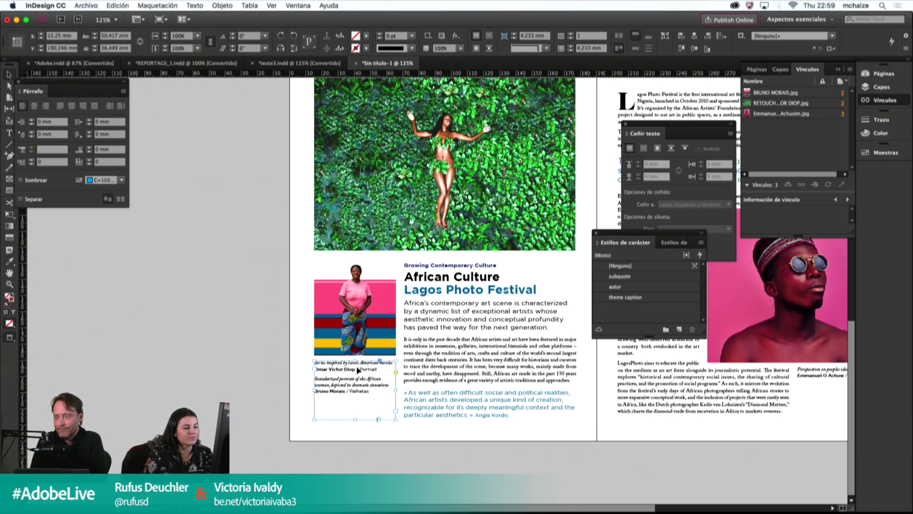
pyautogui.press('Escape')
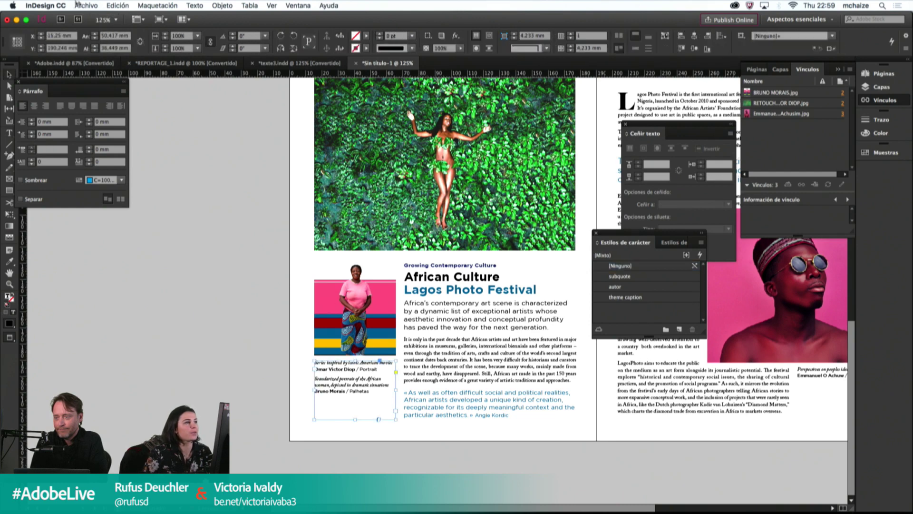
# Step: Save the document under the name "catalogue" in the InDesign CC 2017 format
pyautogui.click(86, 5)
pyautogui.click(112, 78)
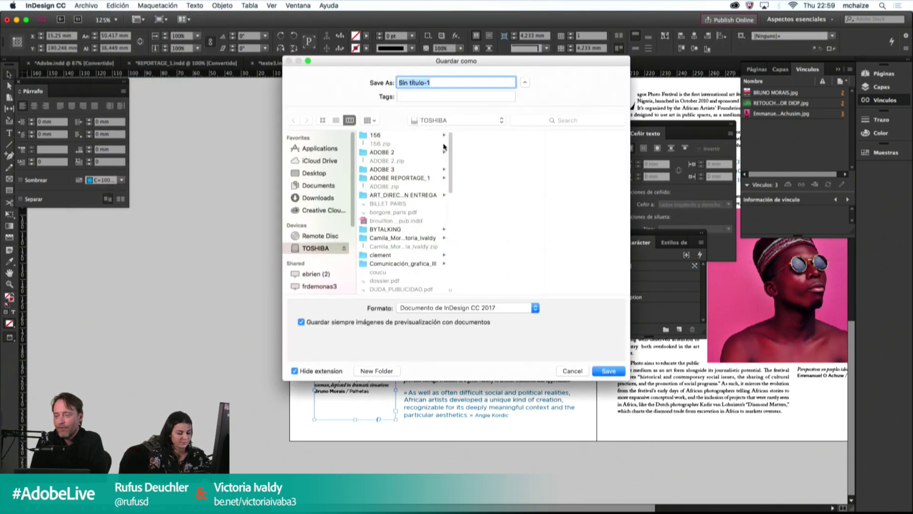
pyautogui.write('cata')
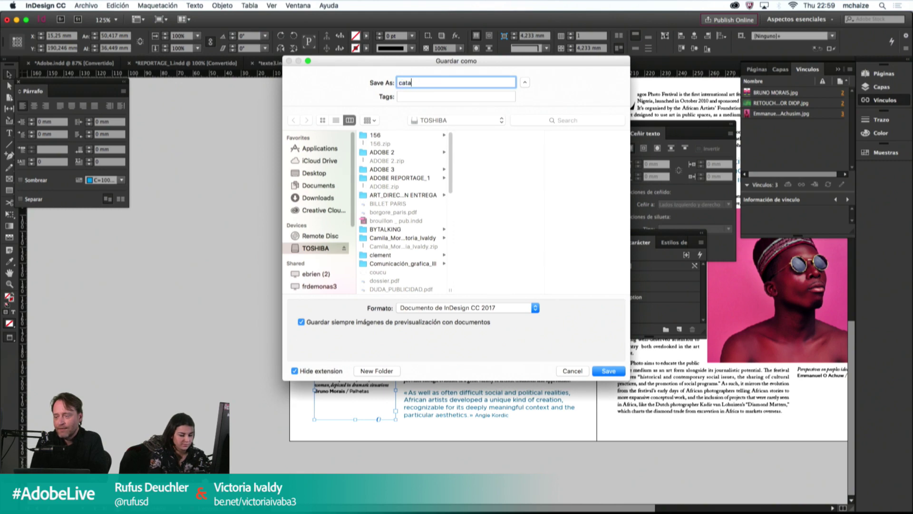
pyautogui.write('logue')
pyautogui.press('Return')
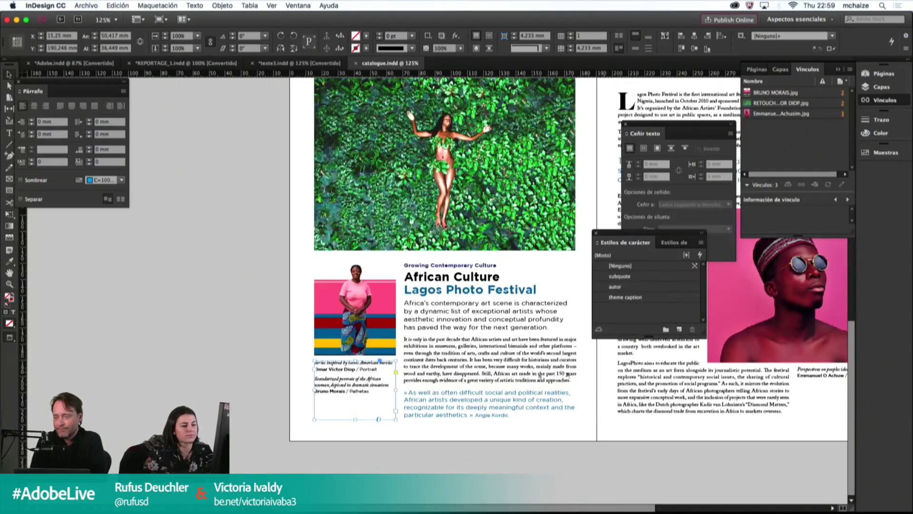
# Step: Insert the label "above" on its own line before the "Series inspired by iconic American movies" caption
pyautogui.doubleClick(341, 392)
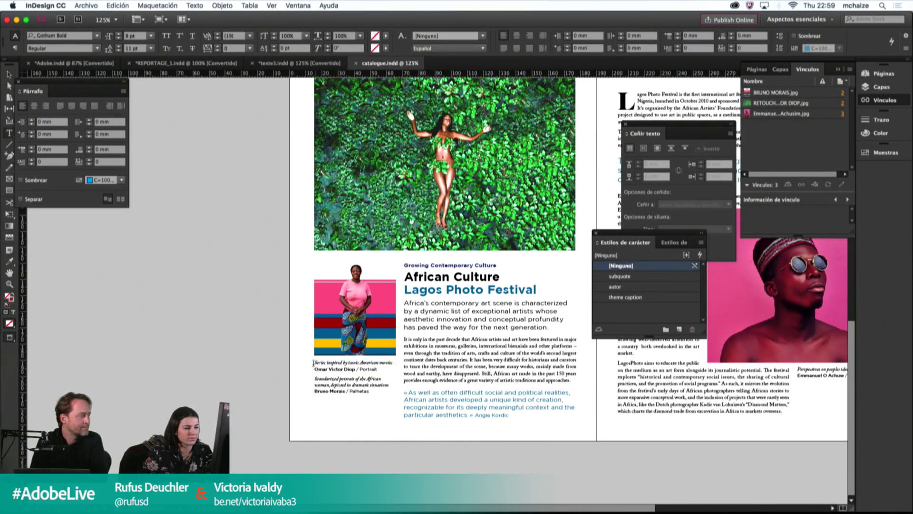
pyautogui.click(312, 363)
pyautogui.write('ab')
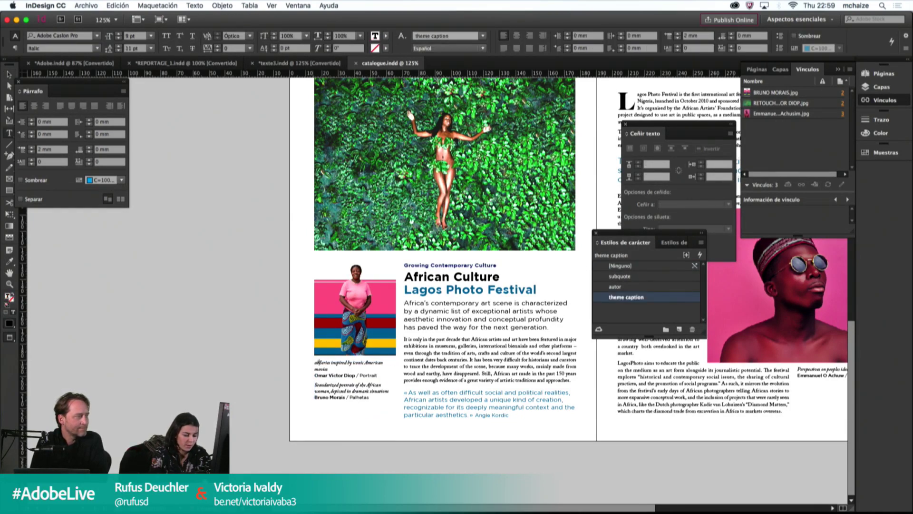
pyautogui.write('ov')
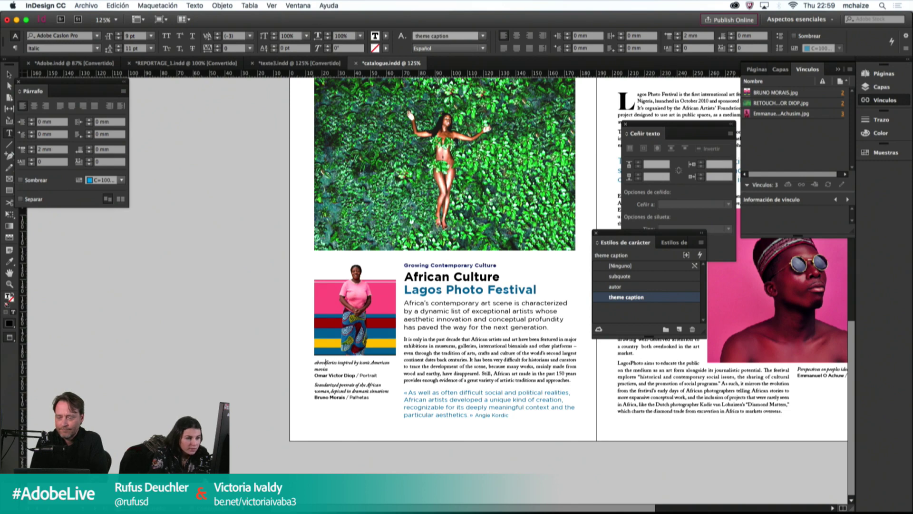
pyautogui.write('e')
pyautogui.press('Return')
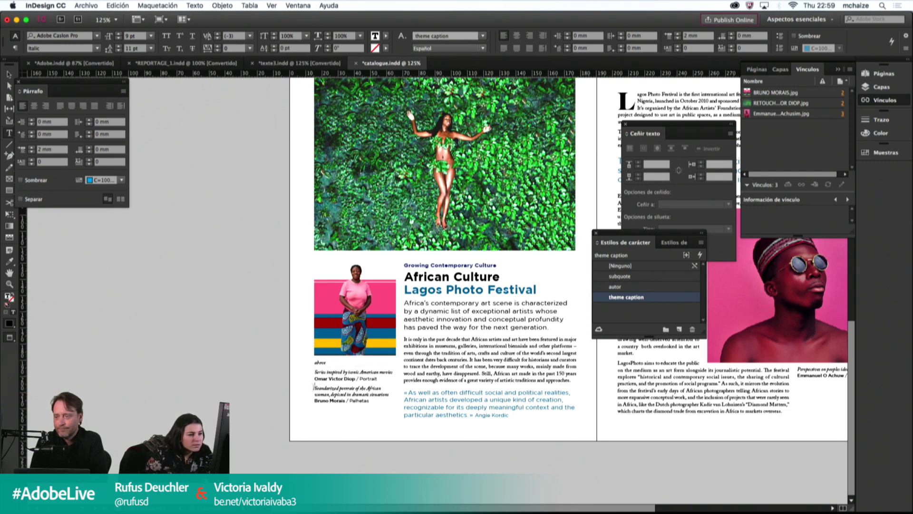
# Step: Set the space before the "Series inspired by iconic American movies" paragraph to 1 mm
pyautogui.tripleClick(45, 150)
pyautogui.write('1')
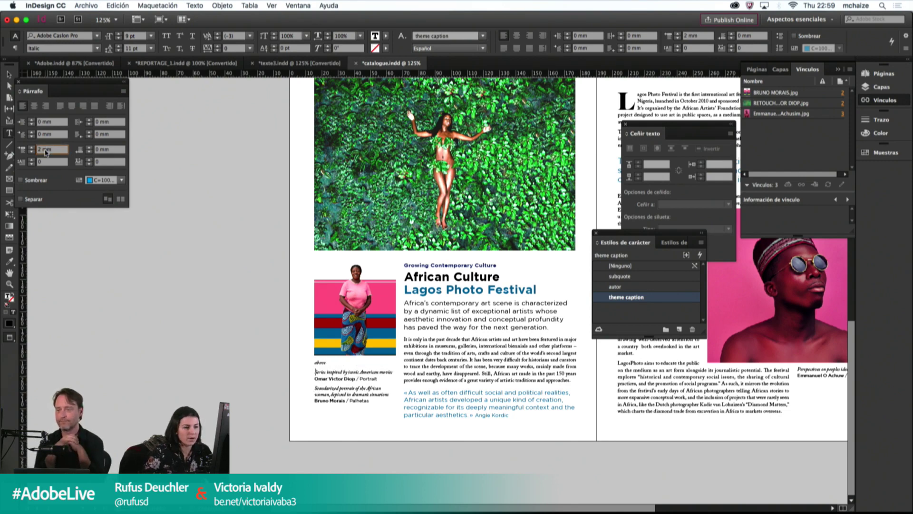
pyautogui.press('Return')
# Step: Insert the label "bottom" on its own line before the "Standardized portrait" caption and set that caption's space before to 1 mm
pyautogui.click(316, 386)
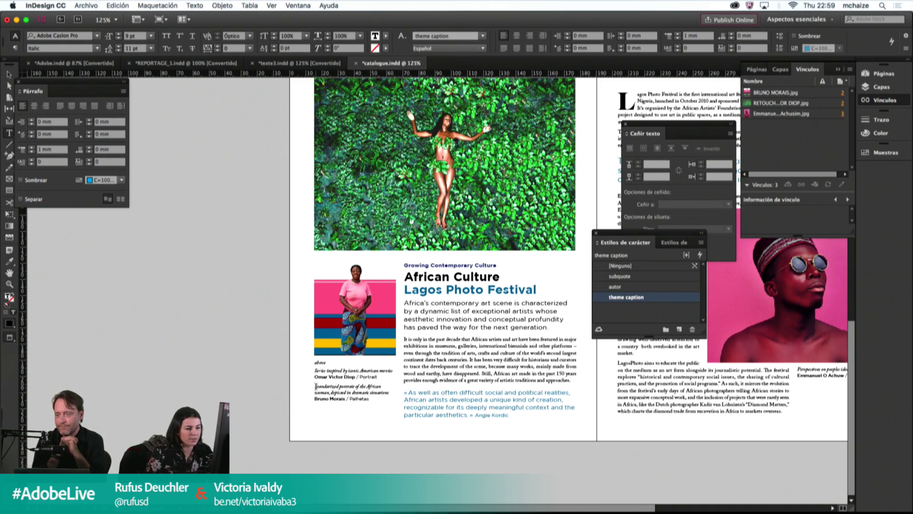
pyautogui.write('bottom')
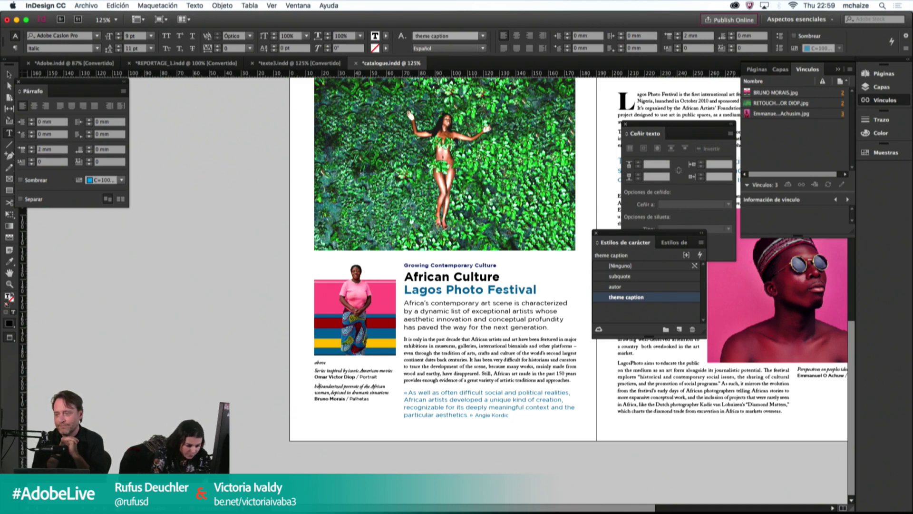
pyautogui.press('Return')
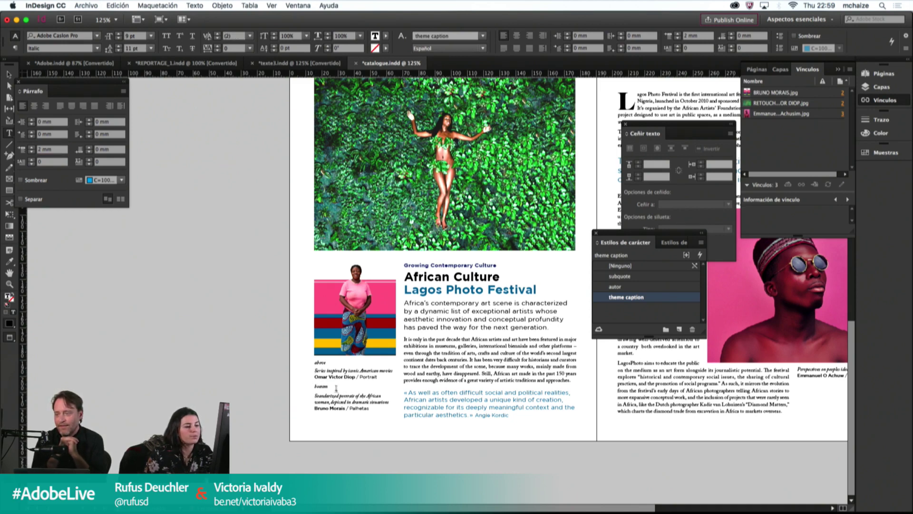
pyautogui.click(53, 150)
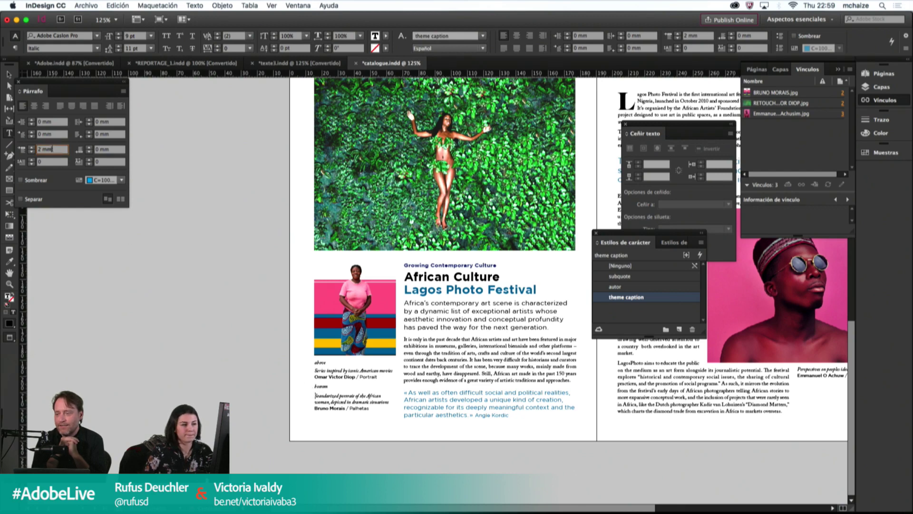
pyautogui.press('Down')
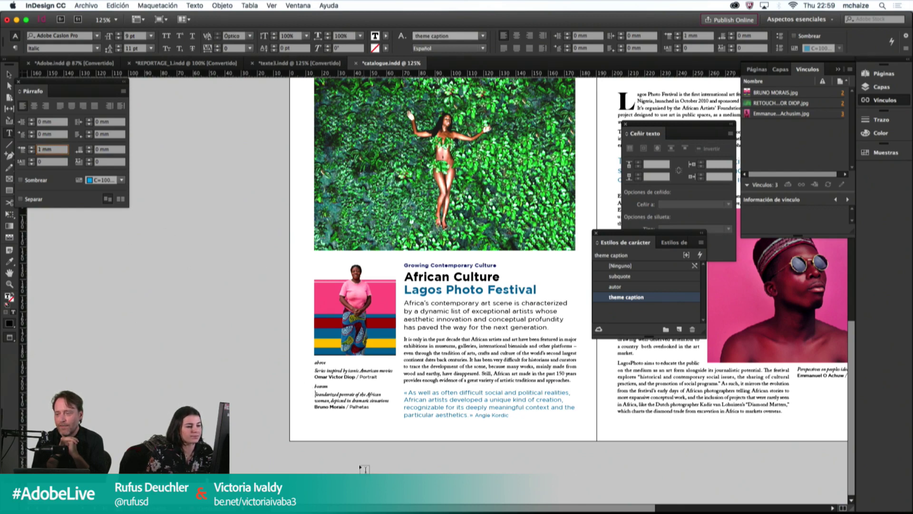
# Step: Format the "bottom" label in Gotham Book, all caps, at 7 pt
pyautogui.doubleClick(315, 386)
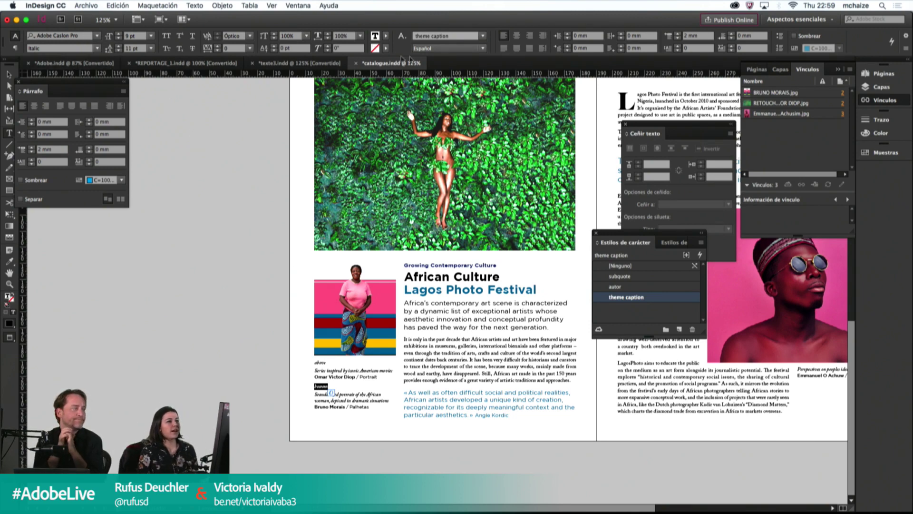
pyautogui.click(88, 36)
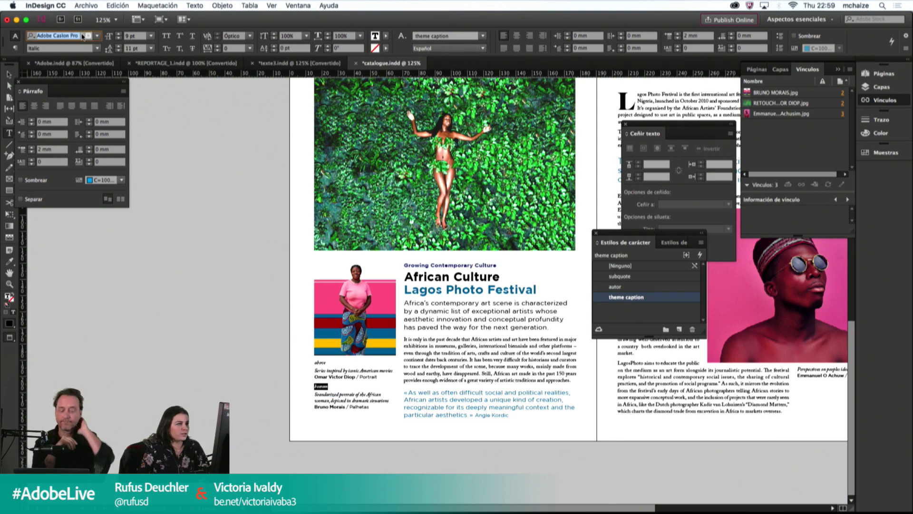
pyautogui.write('goth')
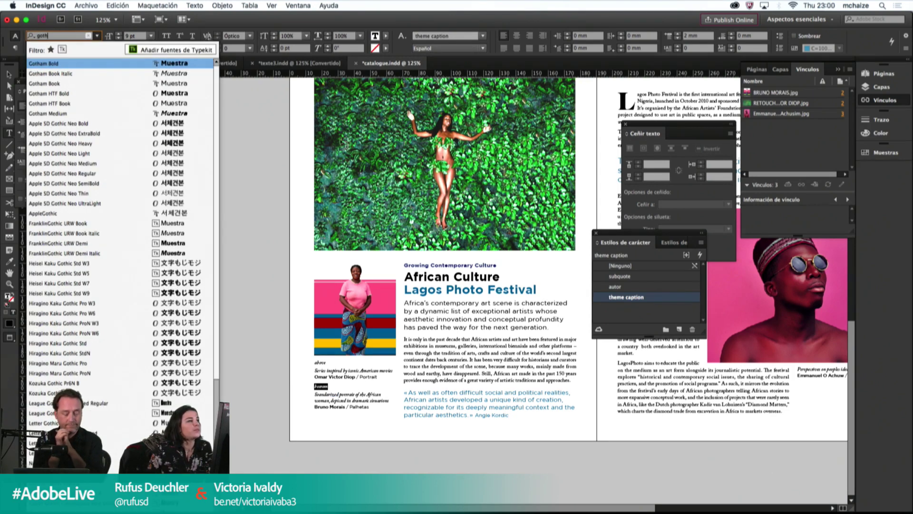
pyautogui.click(64, 84)
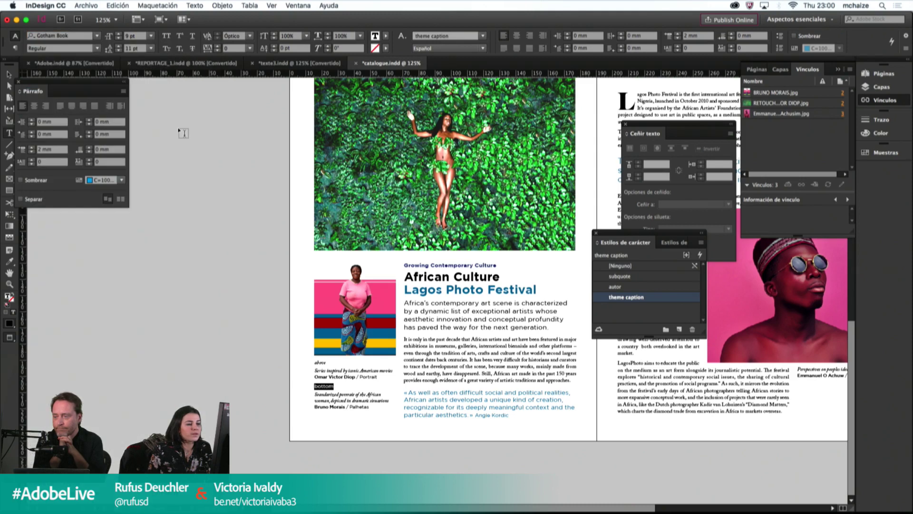
pyautogui.click(167, 37)
pyautogui.click(136, 37)
pyautogui.press('Down')
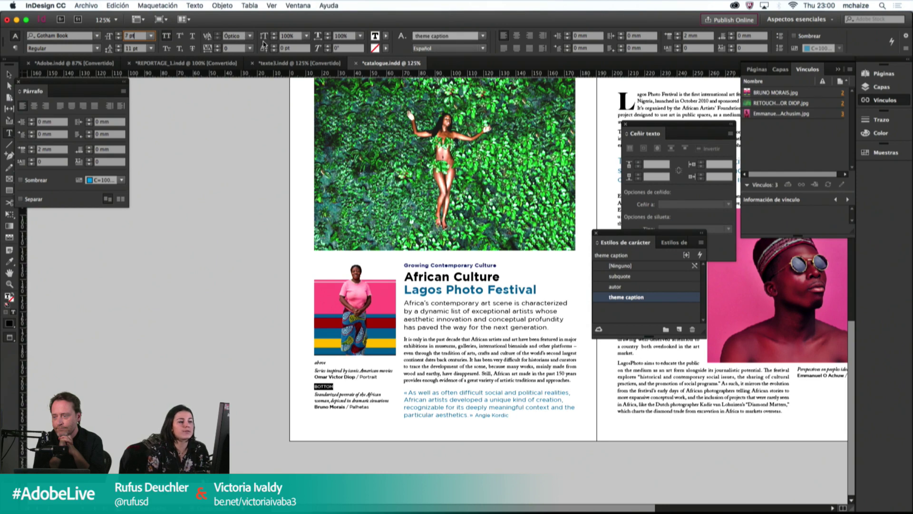
pyautogui.click(316, 395)
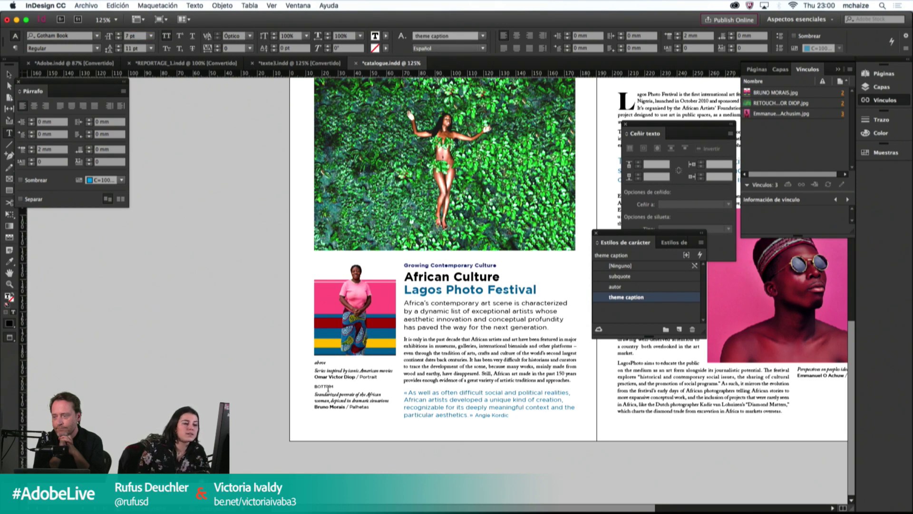
# Step: Change the font of the "bottom" label to Gotham Bold
pyautogui.doubleClick(329, 386)
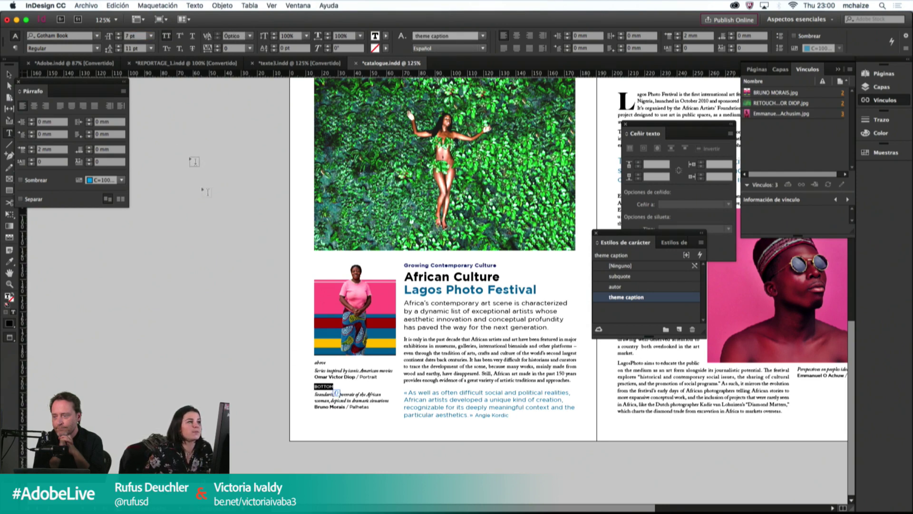
pyautogui.click(97, 49)
pyautogui.click(68, 70)
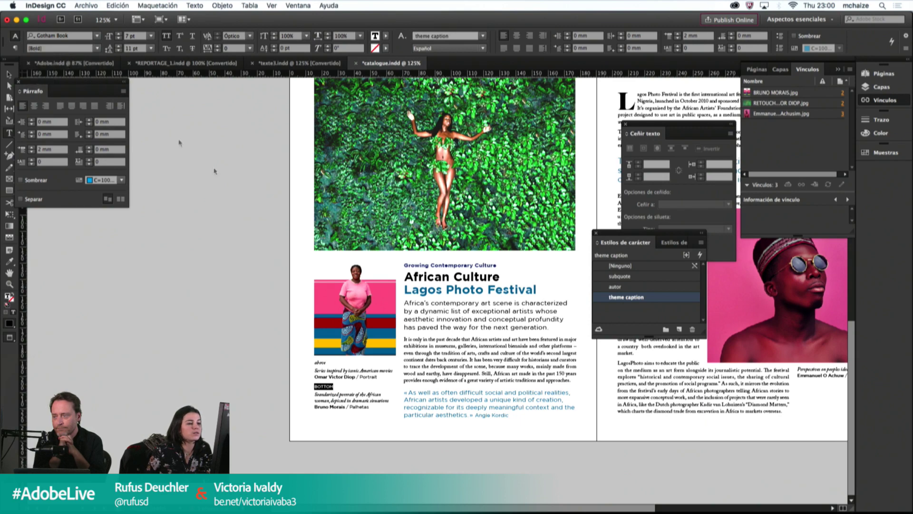
pyautogui.click(77, 36)
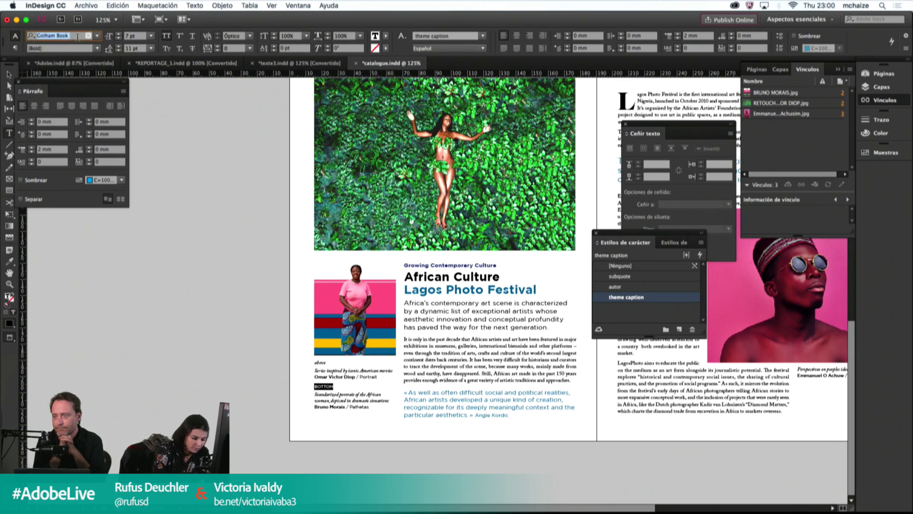
pyautogui.write('goth')
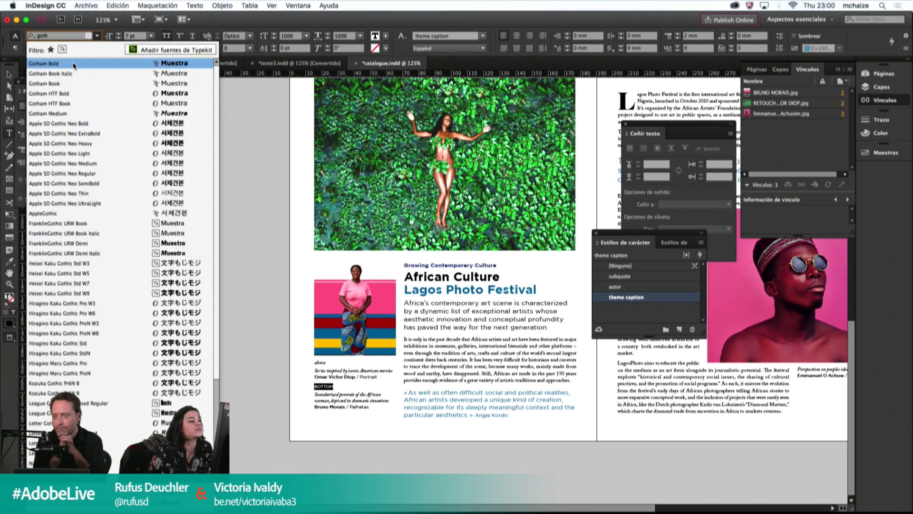
pyautogui.press('Return')
pyautogui.press('Escape')
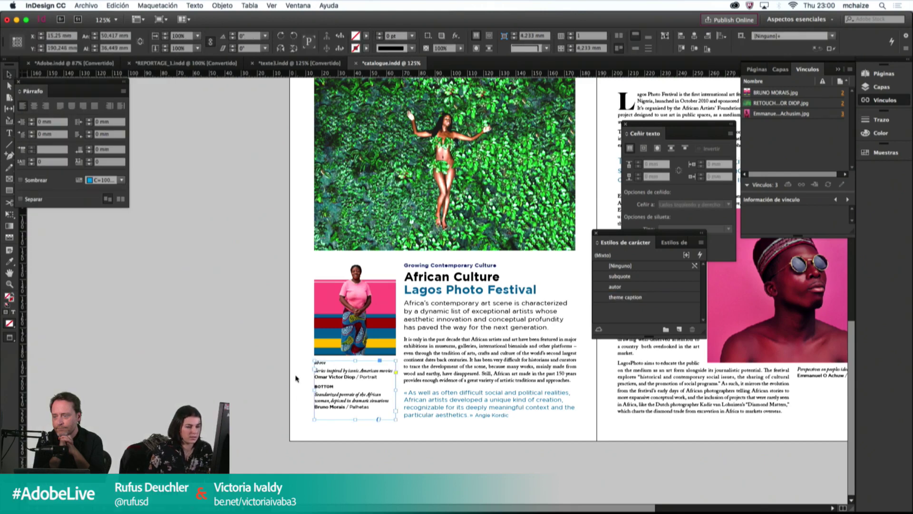
# Step: Copy the bottom label's formatting onto the "above" label with the Eyedropper and check the spread in presentation mode
pyautogui.doubleClick(325, 361)
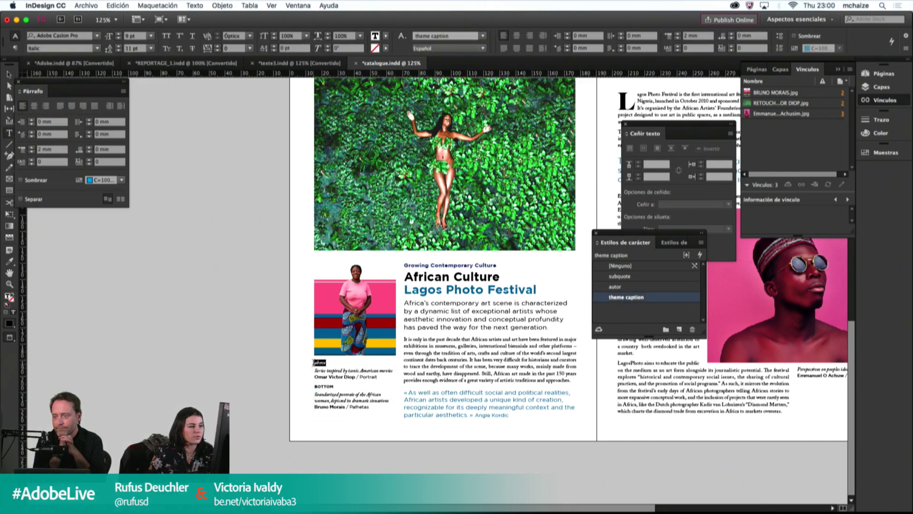
pyautogui.click(9, 261)
pyautogui.click(324, 386)
pyautogui.press('Escape')
pyautogui.hotkey('shift', 'w')
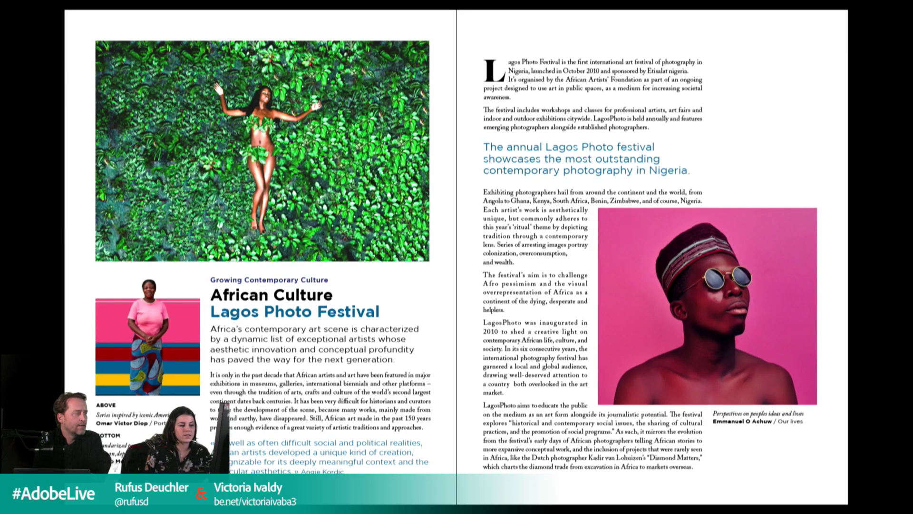
pyautogui.hotkey('shift', 'w')
# Step: Set the space before the "bottom" label's paragraph to 3 mm and deselect the caption frame
pyautogui.doubleClick(173, 431)
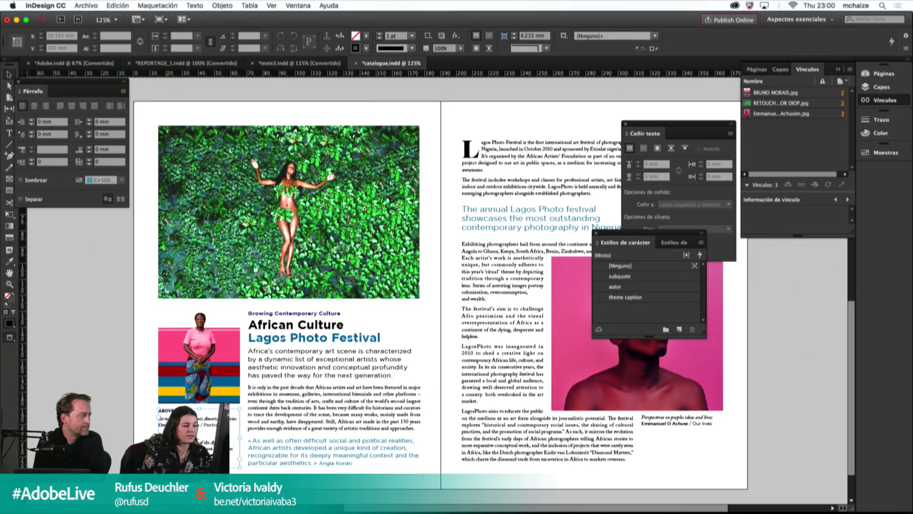
pyautogui.click(169, 434)
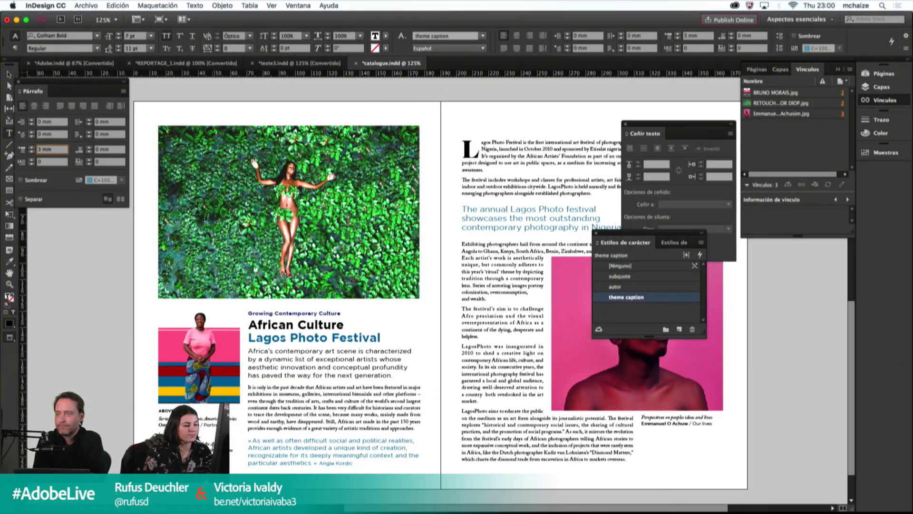
pyautogui.press('Escape')
pyautogui.press('Escape')
pyautogui.press('Escape')
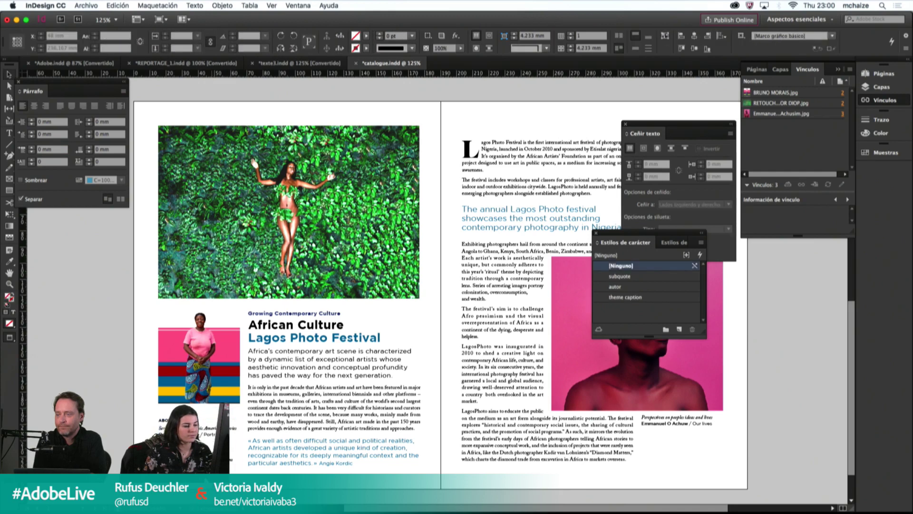
# Step: Show the layout guides and frame edges on the spread and bring up the document's page overview
pyautogui.press('w')
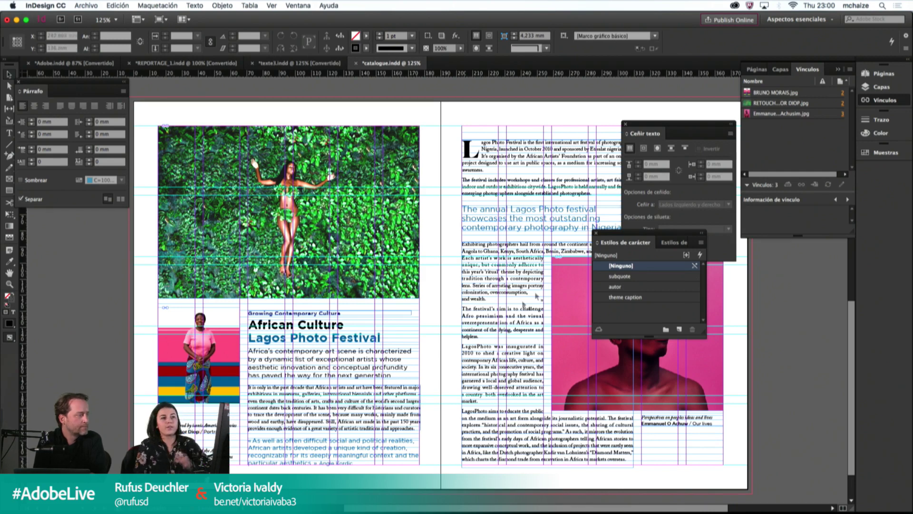
pyautogui.click(759, 70)
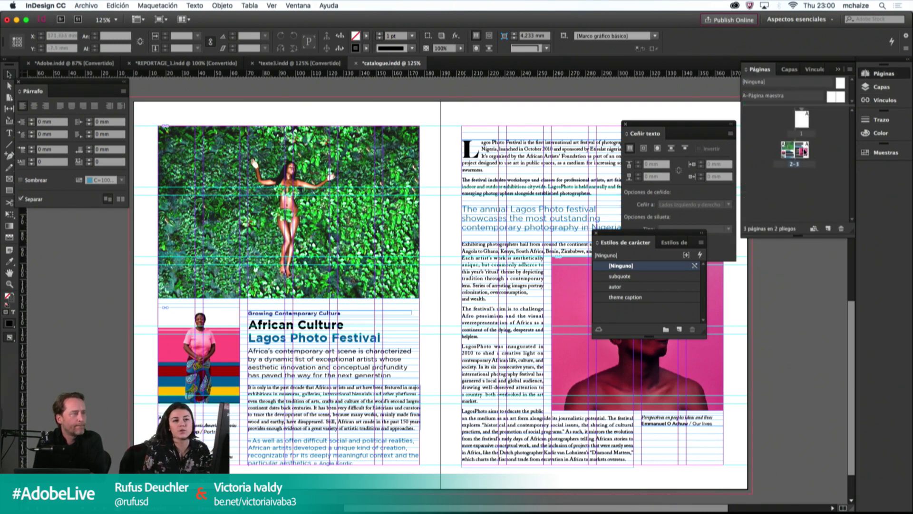
# Step: Add two blank pages after the Lagos Photo spread and return to pages 2-3
pyautogui.click(828, 229)
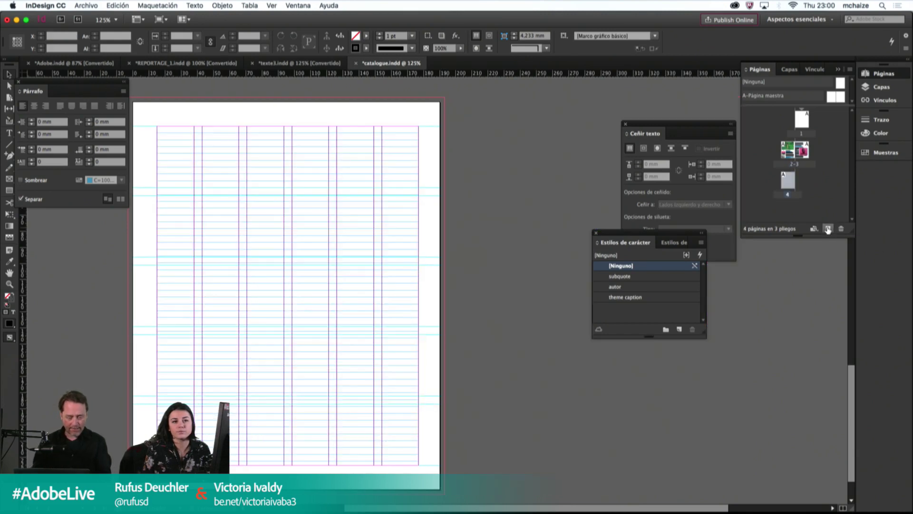
pyautogui.click(828, 229)
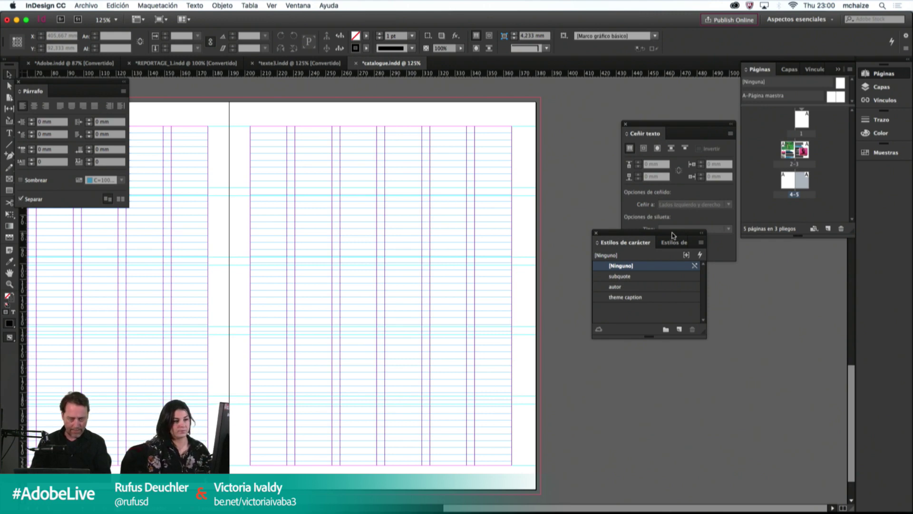
pyautogui.doubleClick(785, 151)
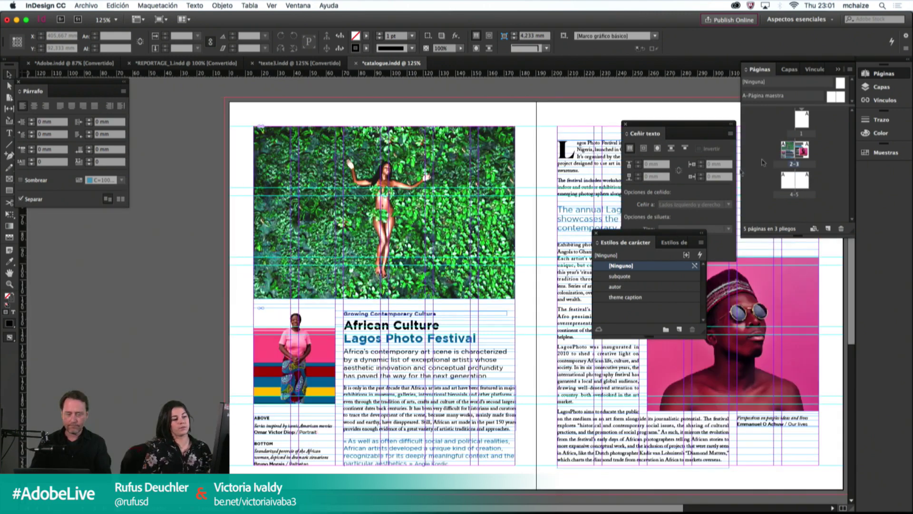
# Step: Use the Eyedropper to copy text formatting onto the word "Portrait" in the caption under the small photo
pyautogui.doubleClick(297, 431)
pyautogui.click(314, 437)
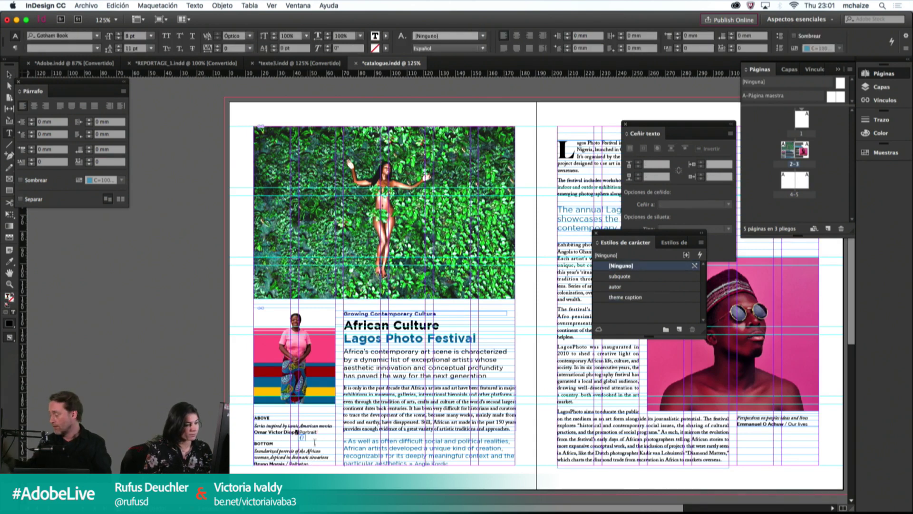
pyautogui.click(9, 261)
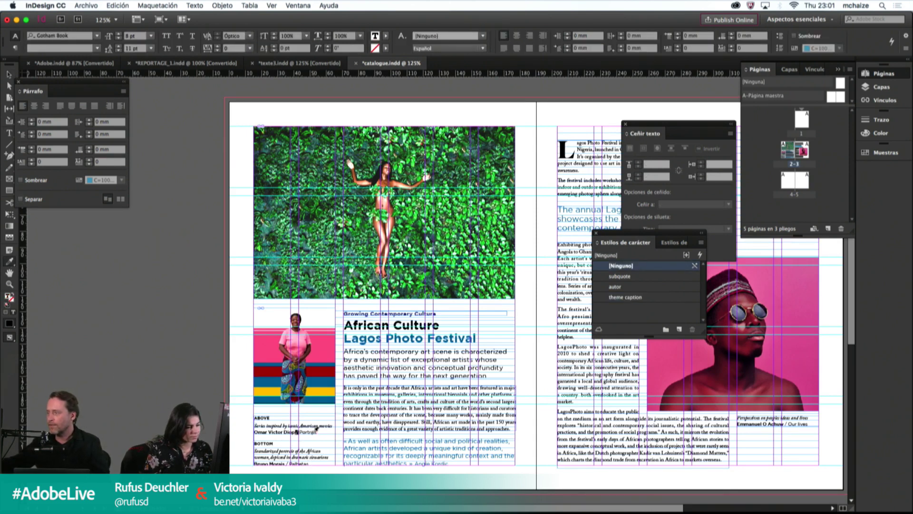
pyautogui.click(314, 431)
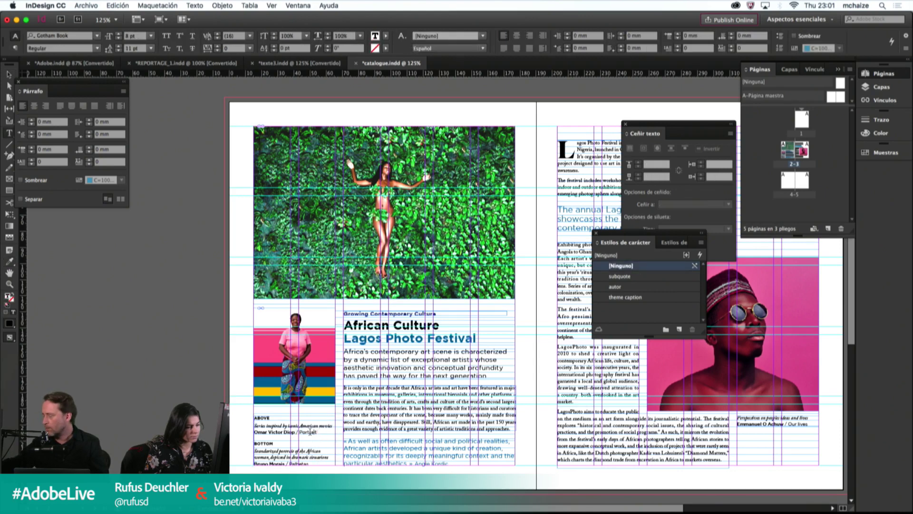
pyautogui.click(9, 261)
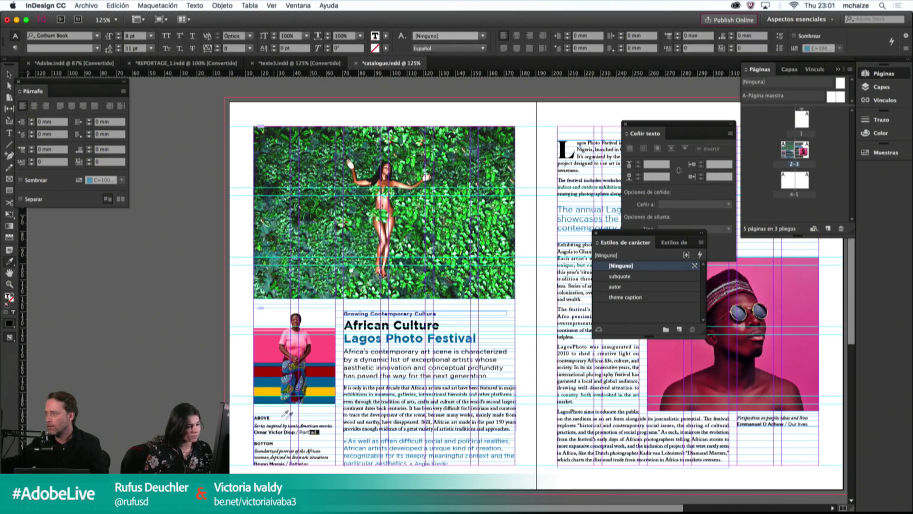
pyautogui.press('Escape')
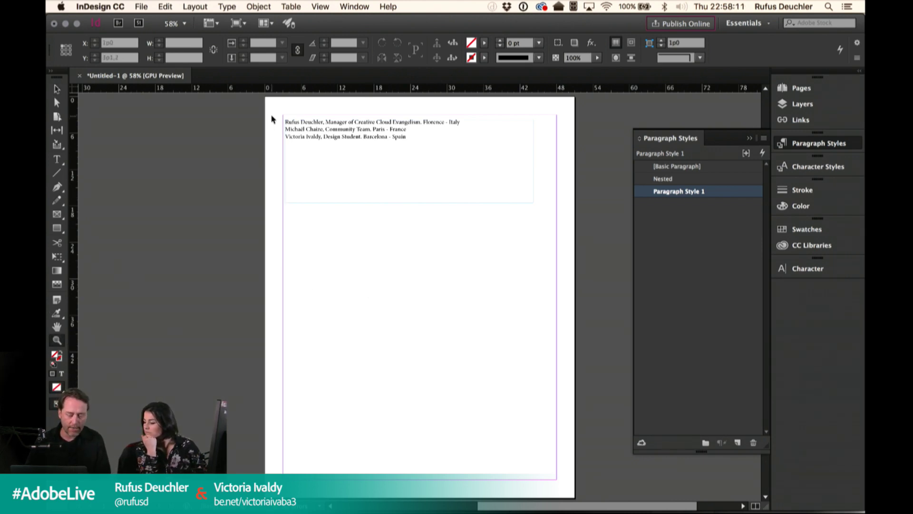
# Step: In the Untitled-1 document, apply the Bold and Small Caps character style to the person's name in the first line
pyautogui.moveTo(273, 110); pyautogui.dragTo(410, 158)
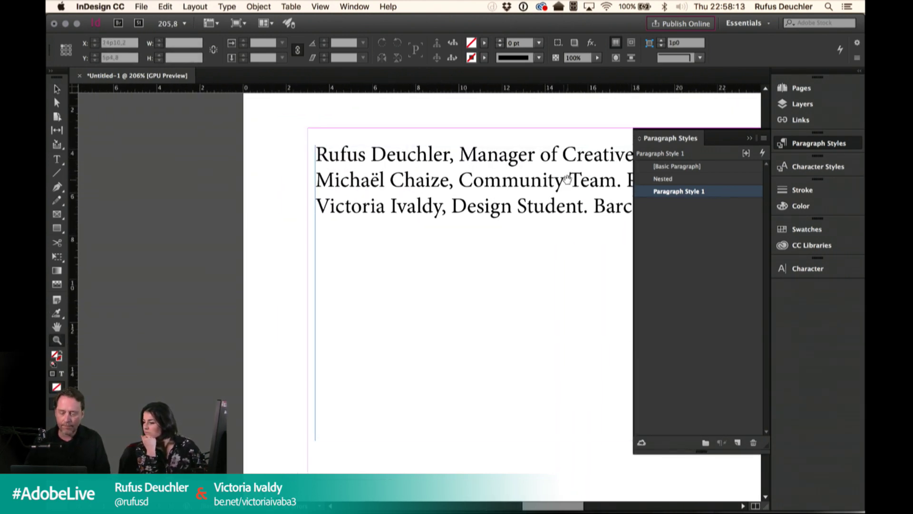
pyautogui.hscroll(5, 376, 160)
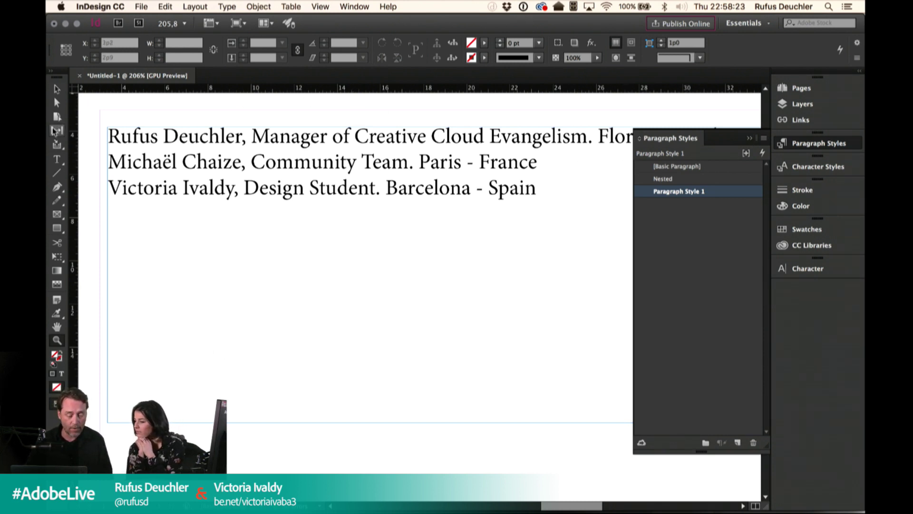
pyautogui.click(57, 158)
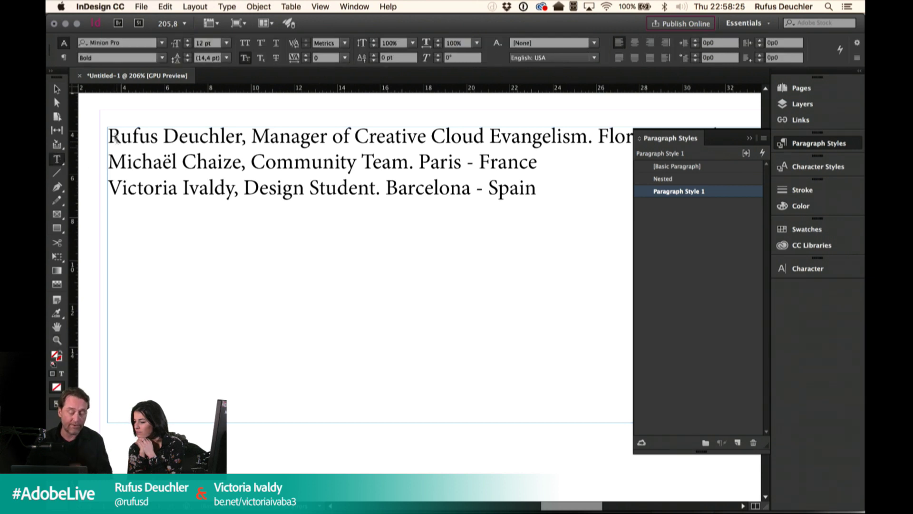
pyautogui.moveTo(110, 137); pyautogui.dragTo(238, 136)
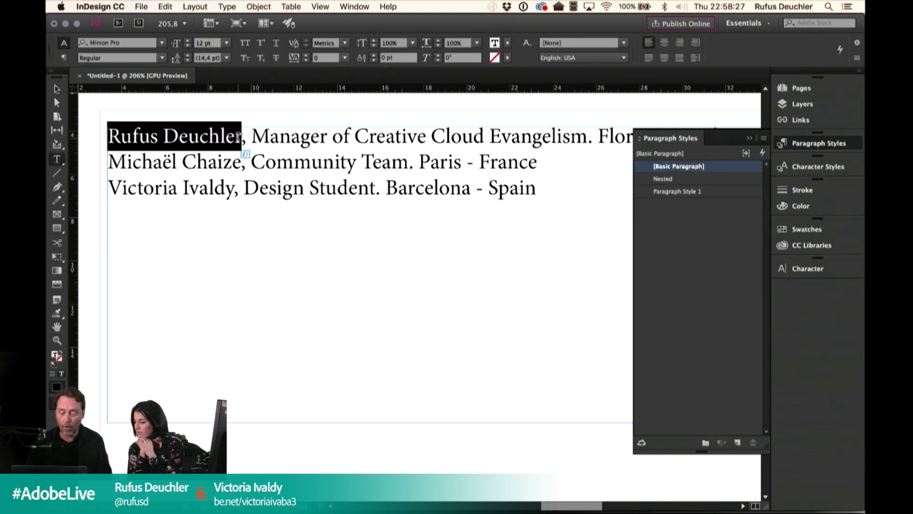
pyautogui.click(821, 167)
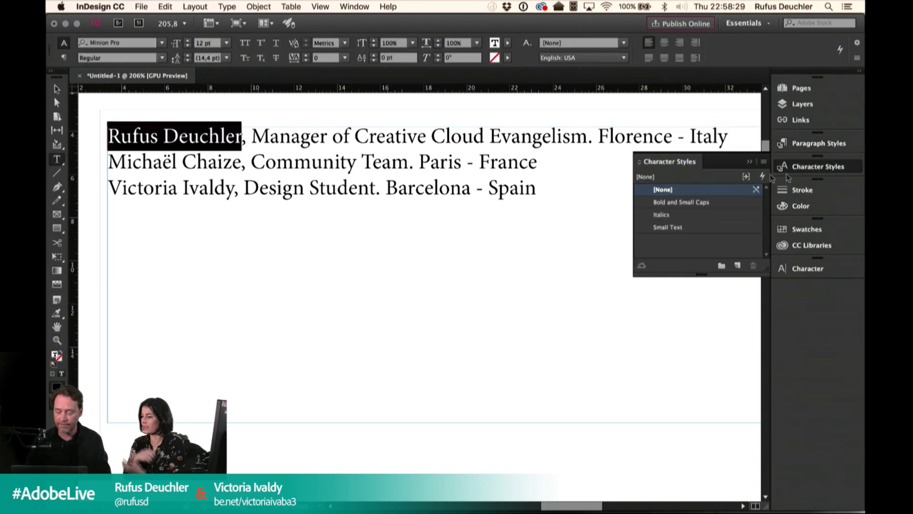
pyautogui.click(681, 203)
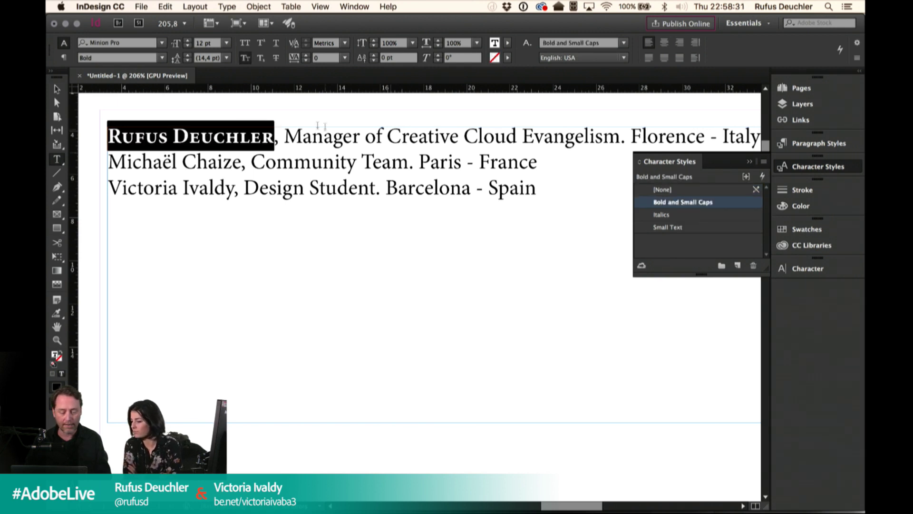
# Step: Apply the Italics character style to the first line's job title and Small Text to "Florence - Italy"
pyautogui.moveTo(283, 138); pyautogui.dragTo(616, 129)
pyautogui.click(662, 215)
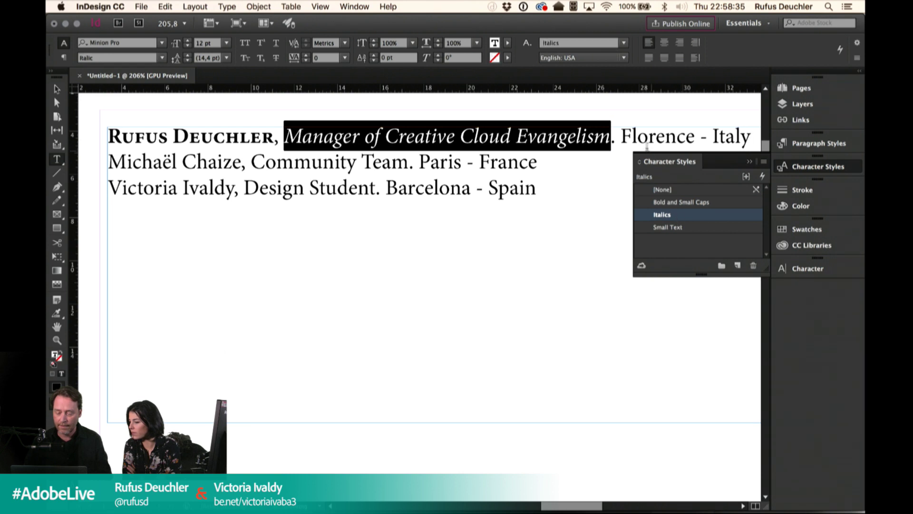
pyautogui.moveTo(621, 136); pyautogui.dragTo(751, 137)
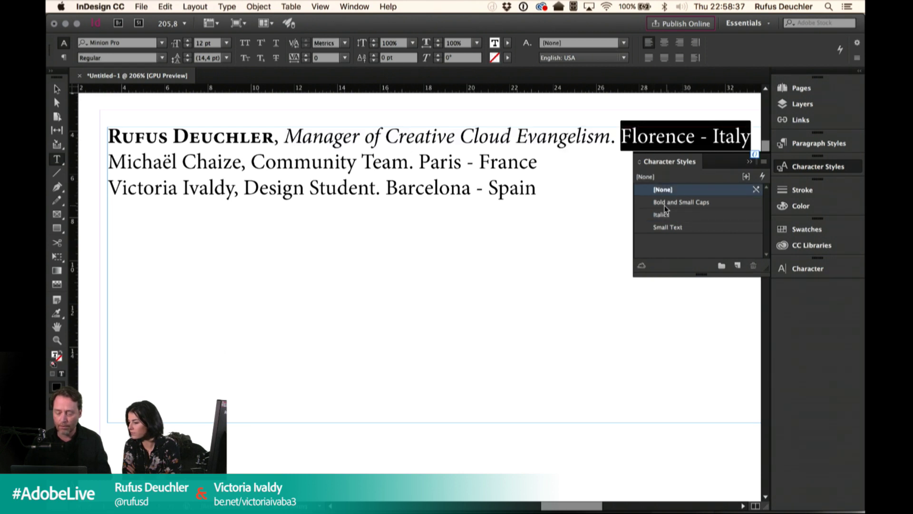
pyautogui.click(665, 228)
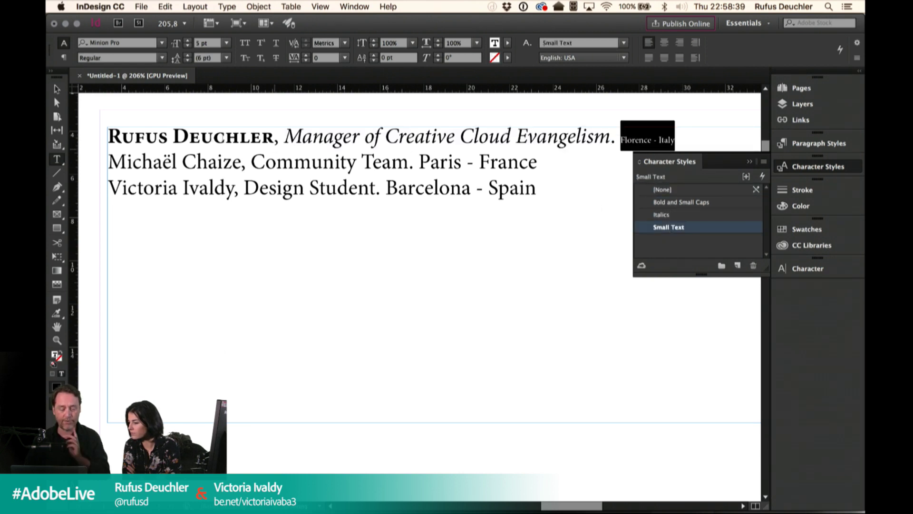
# Step: Undo the three character styles applied to the first line and deselect its text
pyautogui.press('super')
pyautogui.press('super+z')
pyautogui.press('super+z')
pyautogui.press('super+z')
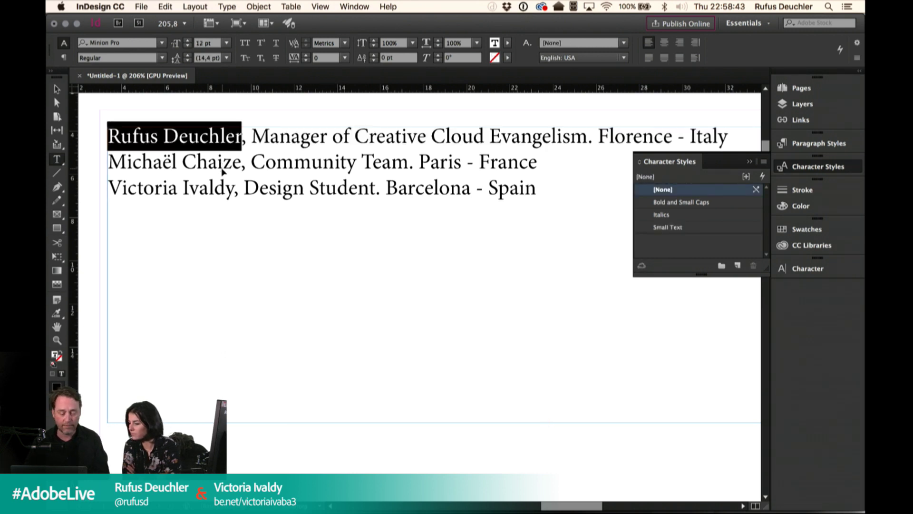
pyautogui.click(116, 139)
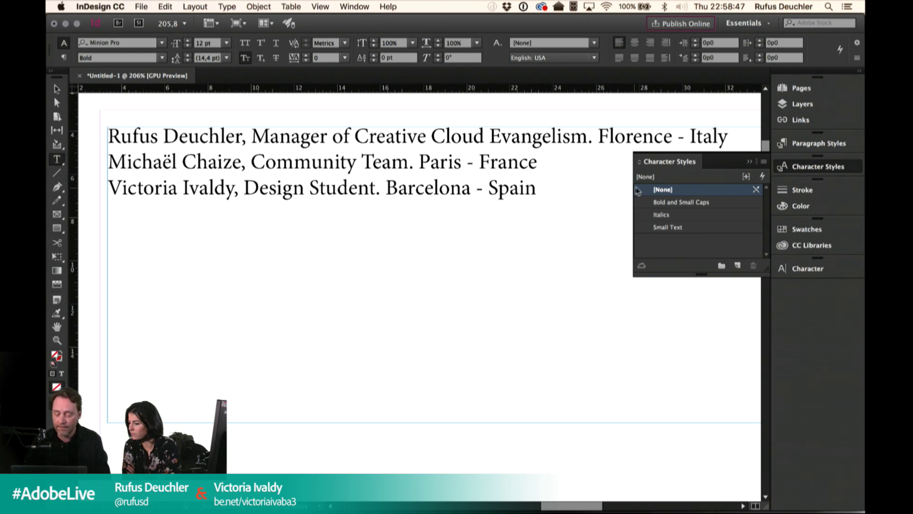
# Step: Make [Basic Paragraph] the active paragraph style and create a new paragraph style with all three text lines selected
pyautogui.click(751, 162)
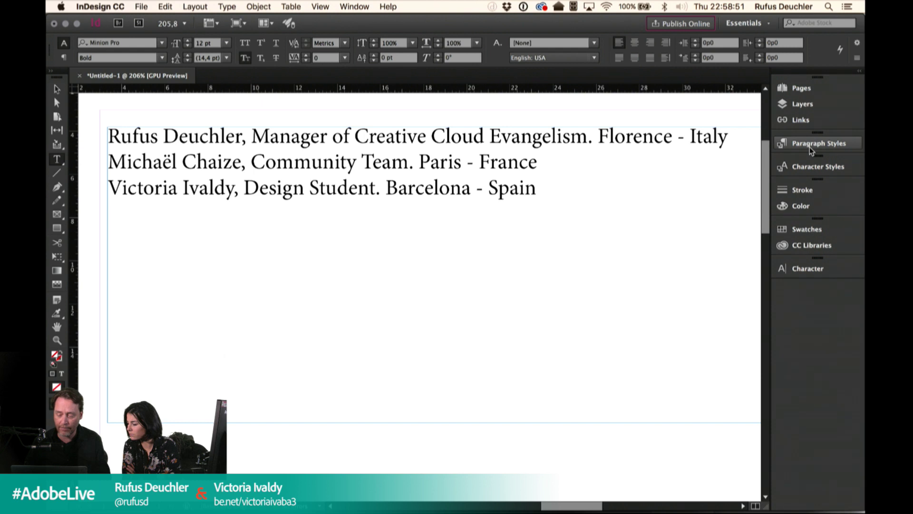
pyautogui.click(809, 147)
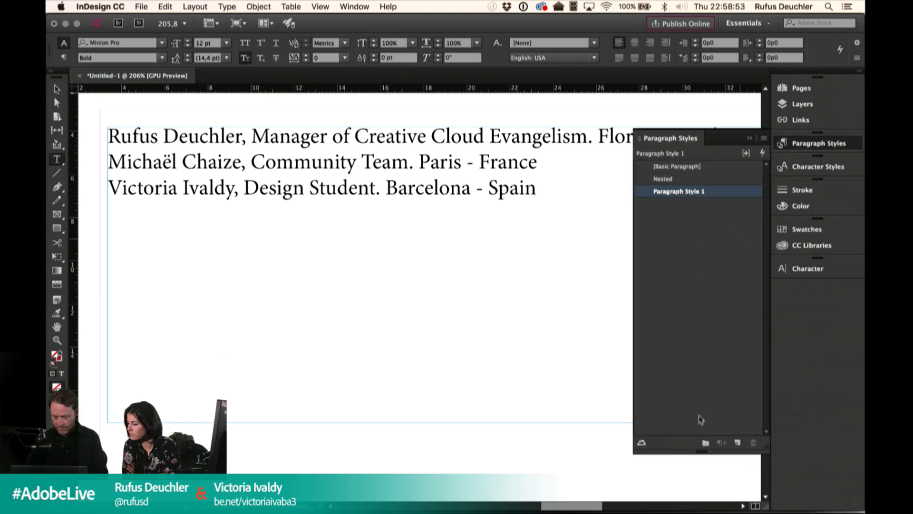
pyautogui.click(687, 166)
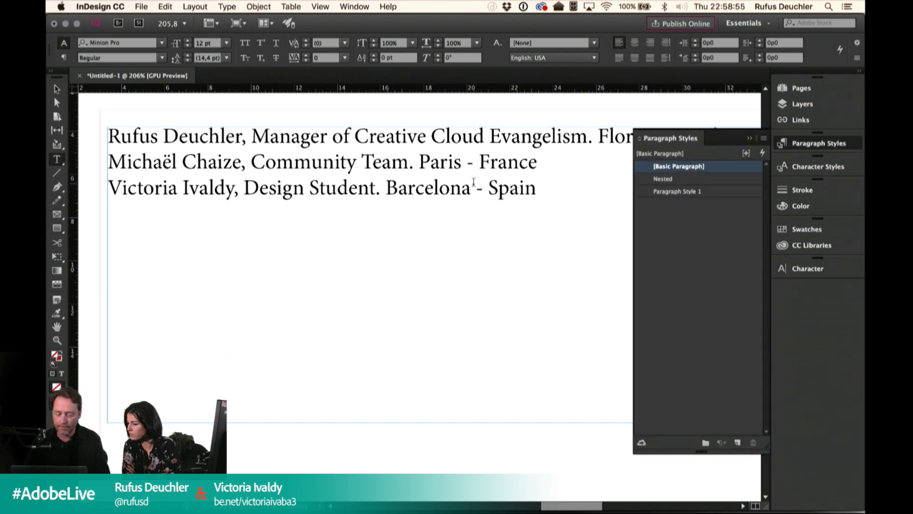
pyautogui.click(474, 188)
pyautogui.press('super+a')
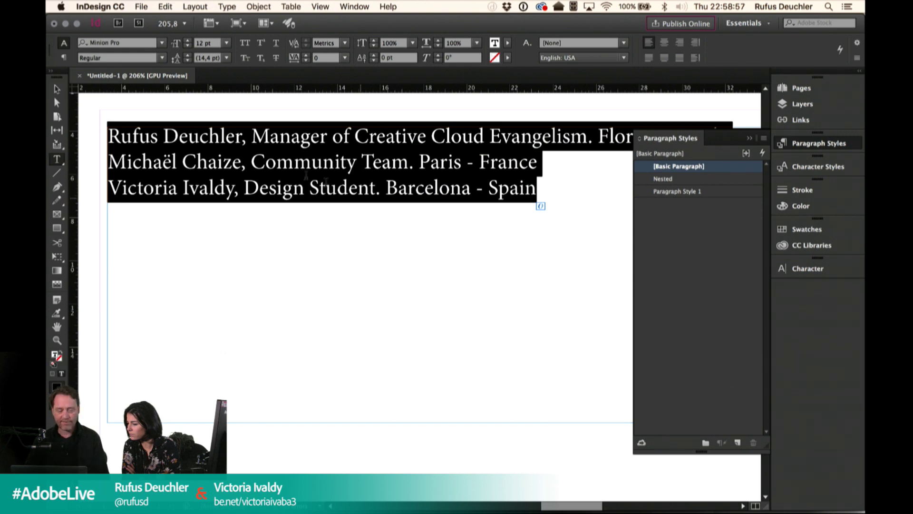
pyautogui.click(738, 442)
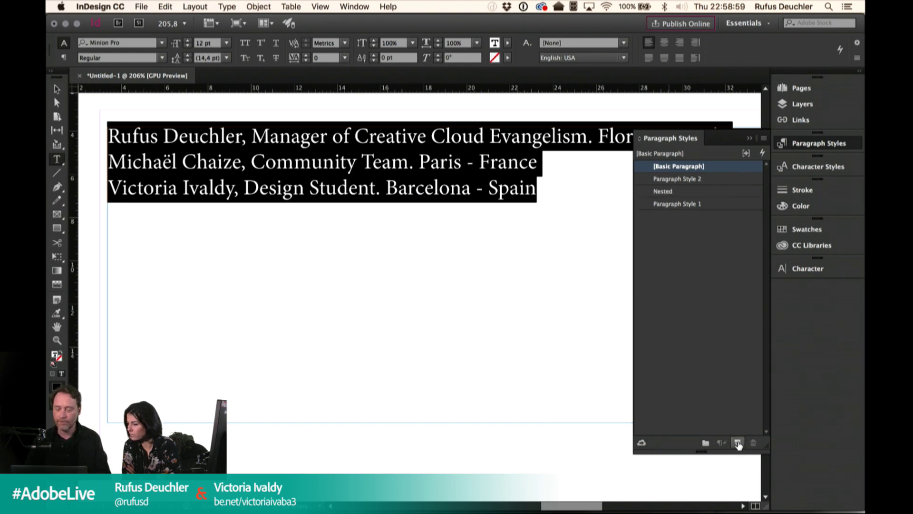
# Step: Rename the new paragraph style "Nested 4chat" and accept its options
pyautogui.doubleClick(679, 180)
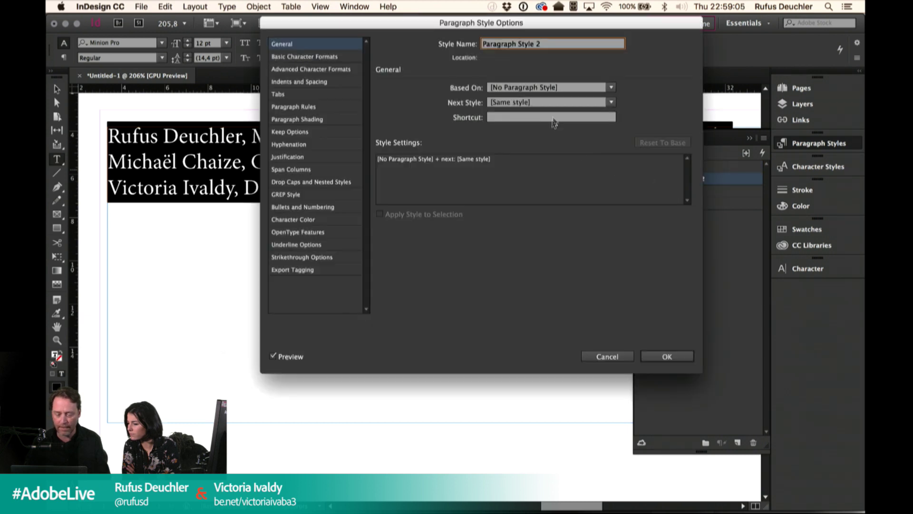
pyautogui.tripleClick(549, 42)
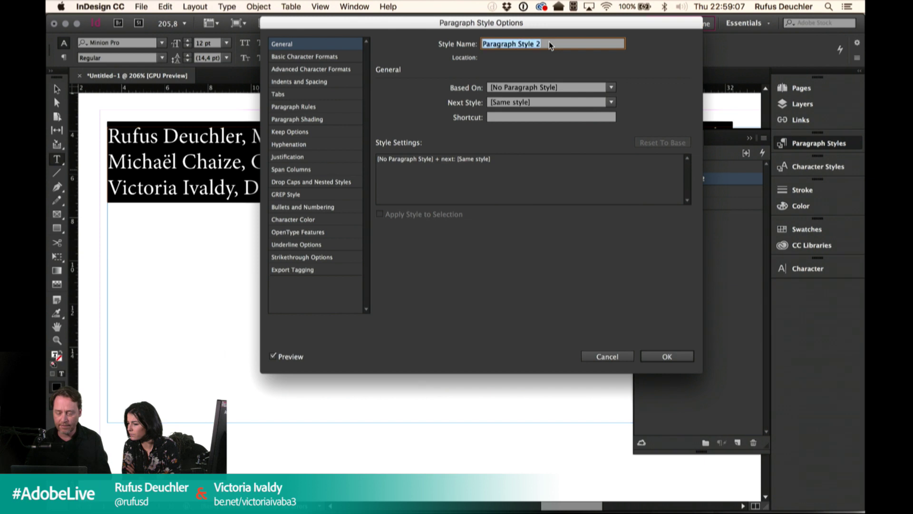
pyautogui.write('N')
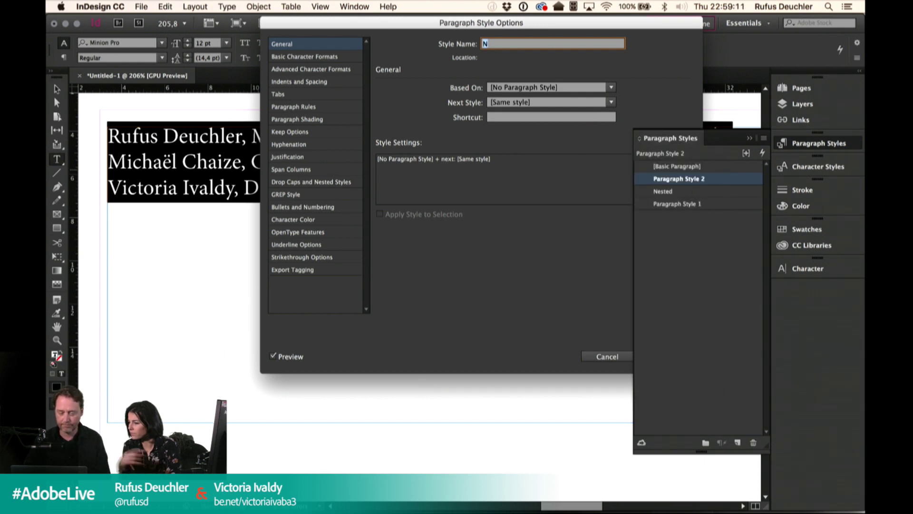
pyautogui.write('ested for th')
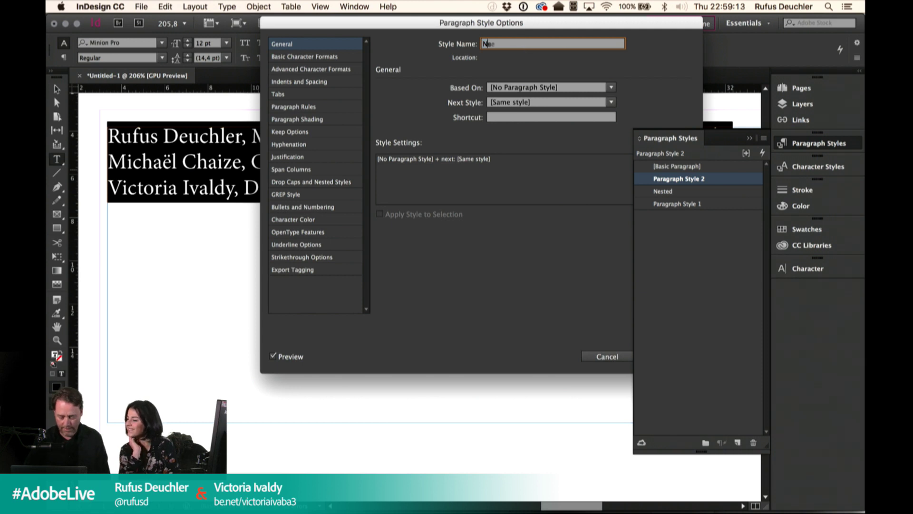
pyautogui.write('e cha')
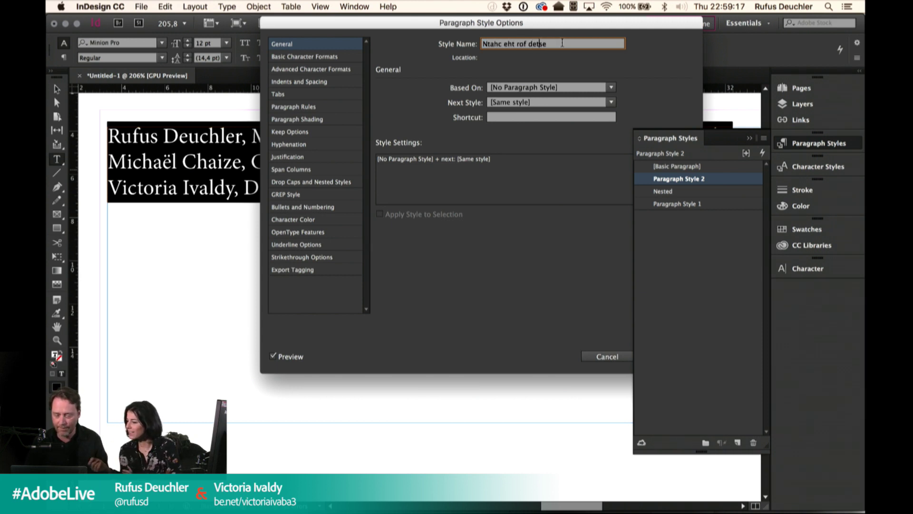
pyautogui.press('super+a')
pyautogui.write('N')
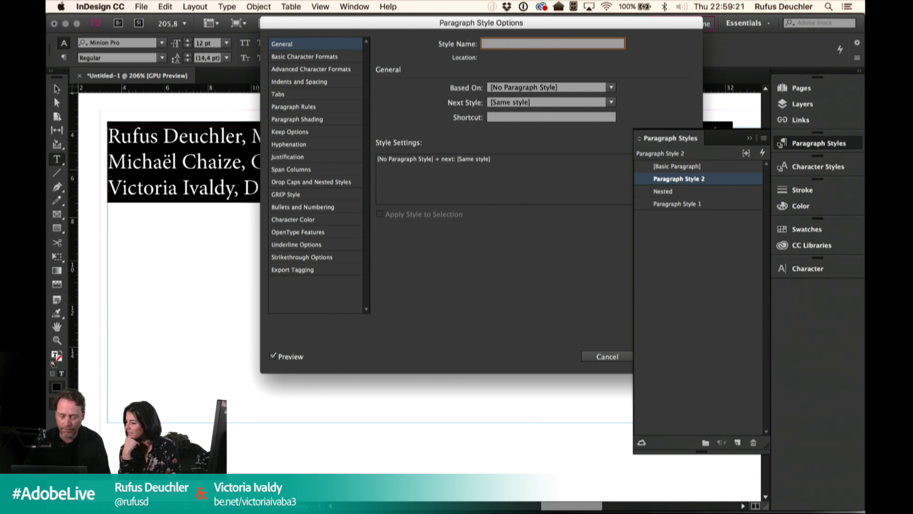
pyautogui.moveTo(519, 27); pyautogui.dragTo(429, 78)
pyautogui.write('Nested 4chat')
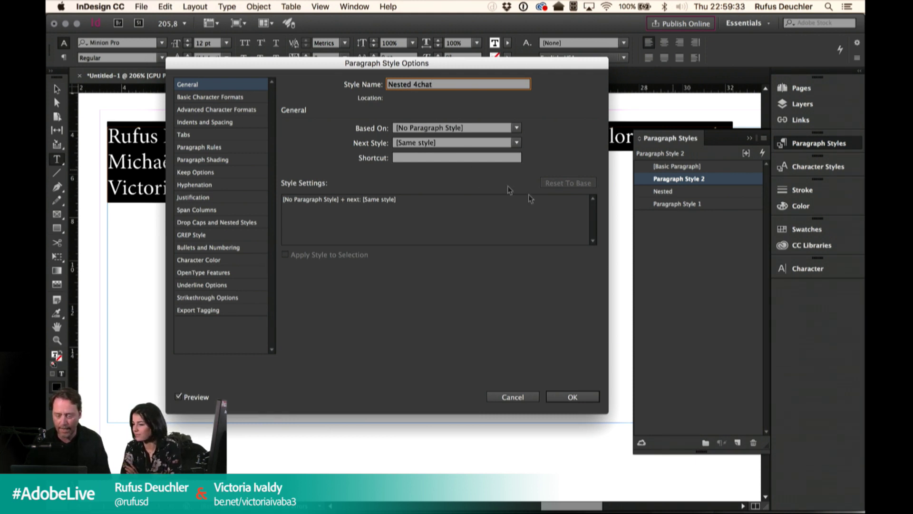
pyautogui.click(567, 392)
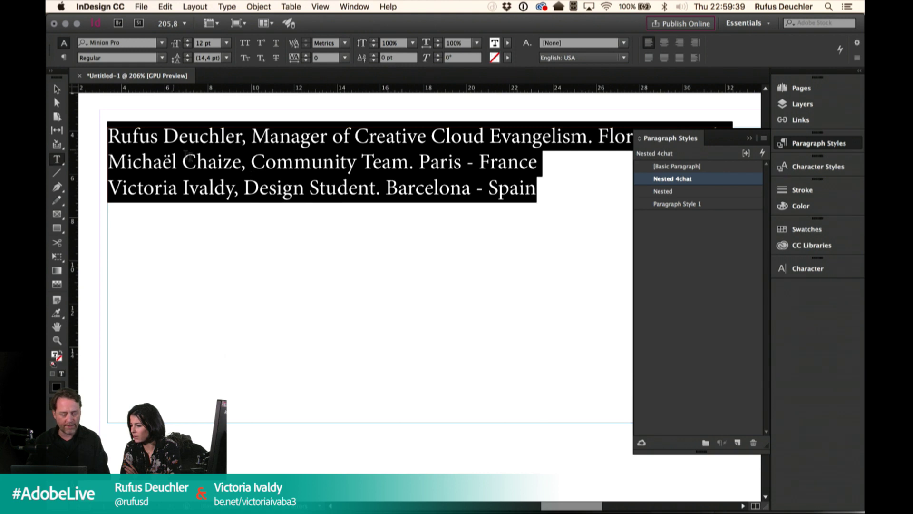
# Step: Select all three text lines in the frame and apply the [Basic Paragraph] style to them
pyautogui.click(57, 89)
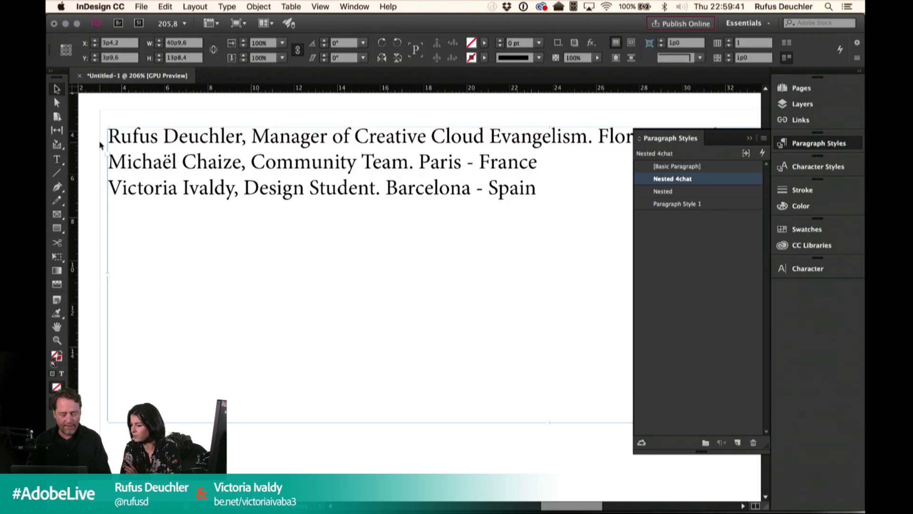
pyautogui.doubleClick(153, 163)
pyautogui.press('super+a')
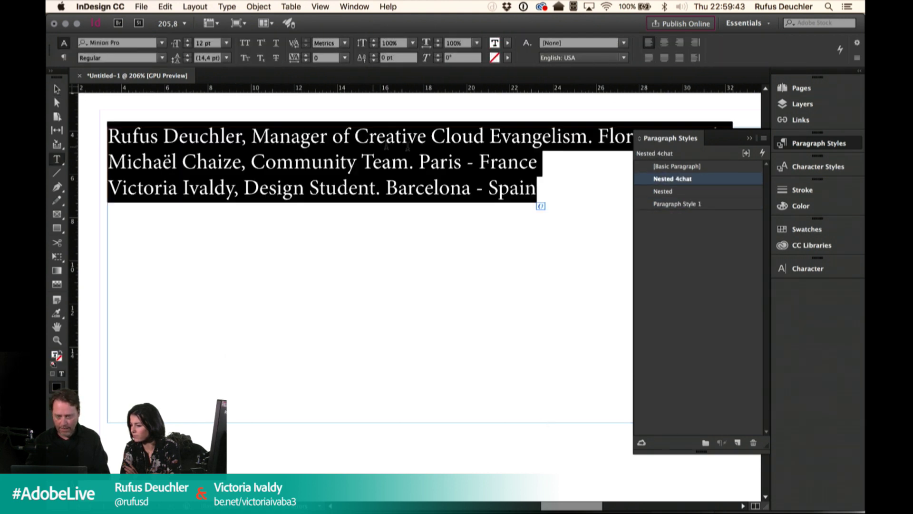
pyautogui.click(684, 169)
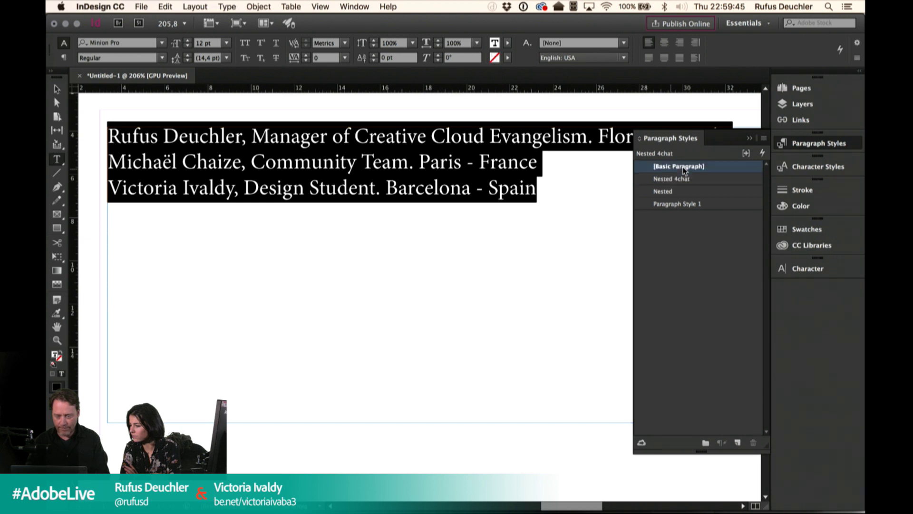
# Step: Apply the Nested 4chat paragraph style to the first text line only and uncover the end of that line
pyautogui.click(57, 89)
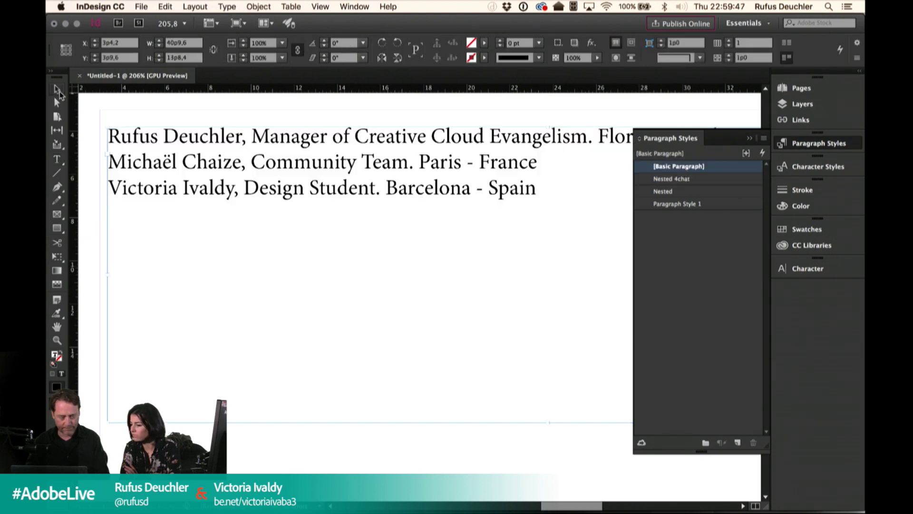
pyautogui.click(88, 179)
pyautogui.doubleClick(143, 139)
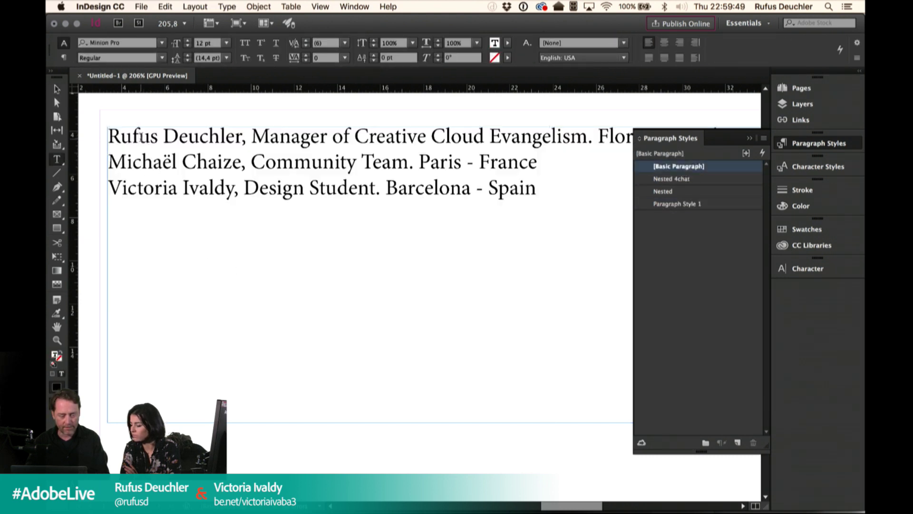
pyautogui.tripleClick(138, 135)
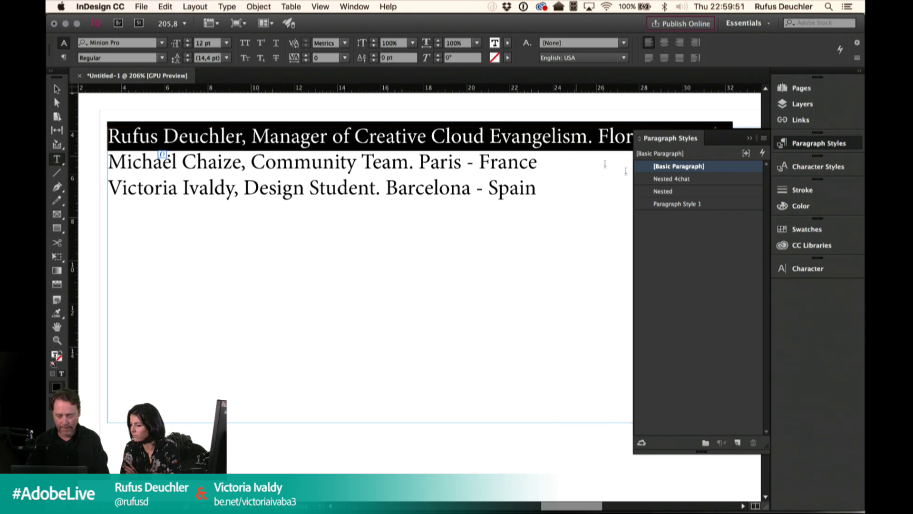
pyautogui.click(676, 181)
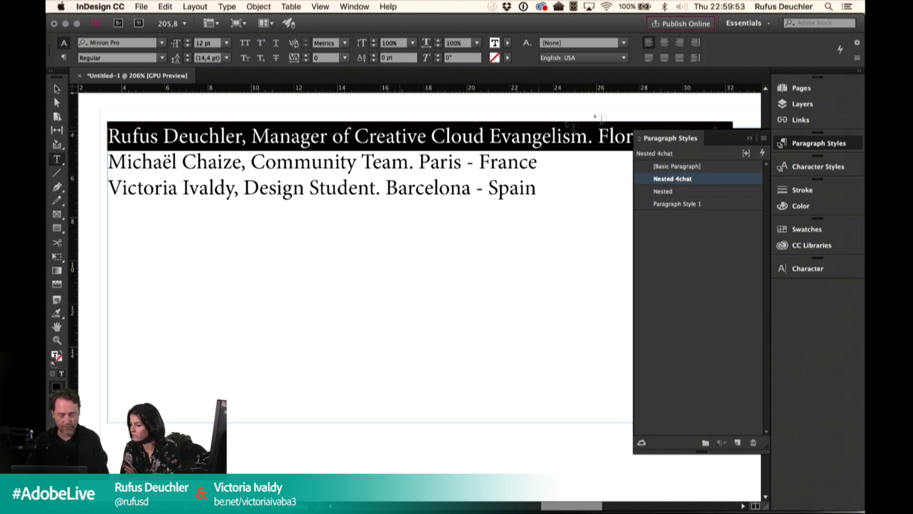
pyautogui.moveTo(674, 138); pyautogui.dragTo(612, 204)
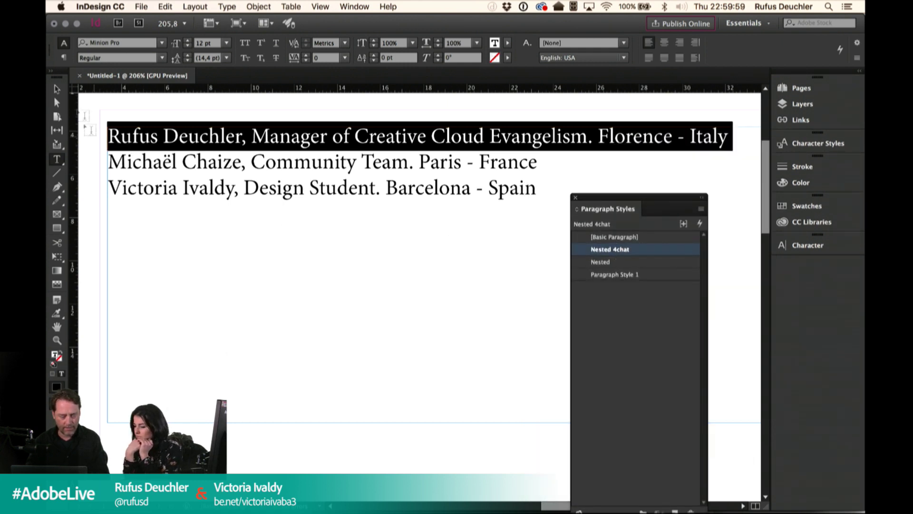
# Step: Deselect the text and open the drop cap and nested style settings of the Nested 4chat paragraph style
pyautogui.click(58, 89)
pyautogui.click(614, 275)
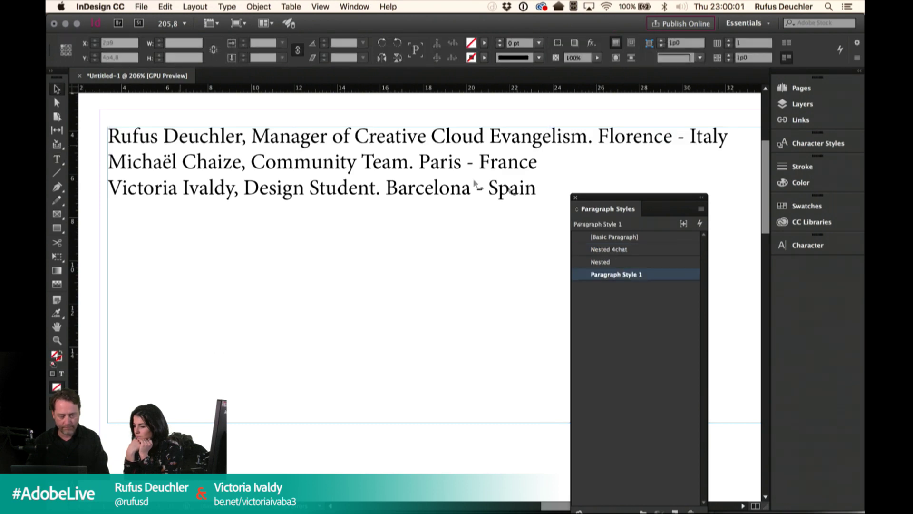
pyautogui.doubleClick(618, 250)
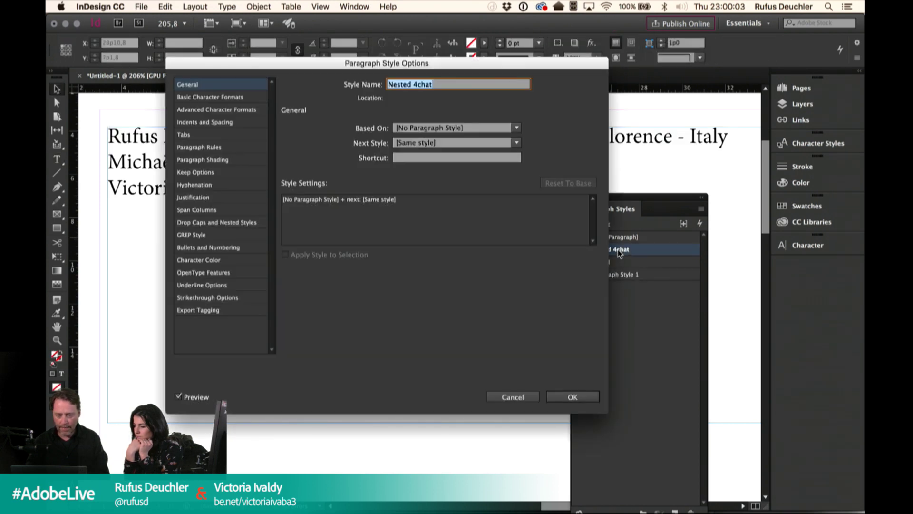
pyautogui.moveTo(385, 64); pyautogui.dragTo(411, 138)
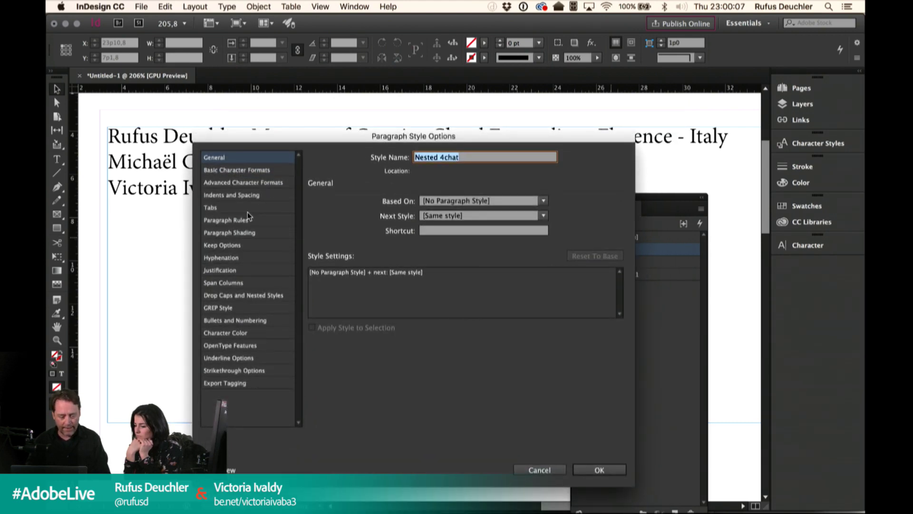
pyautogui.click(269, 295)
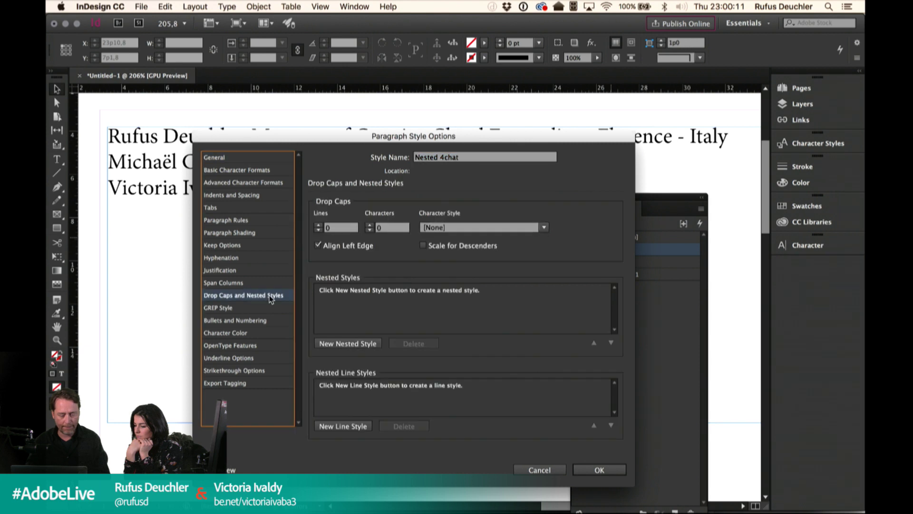
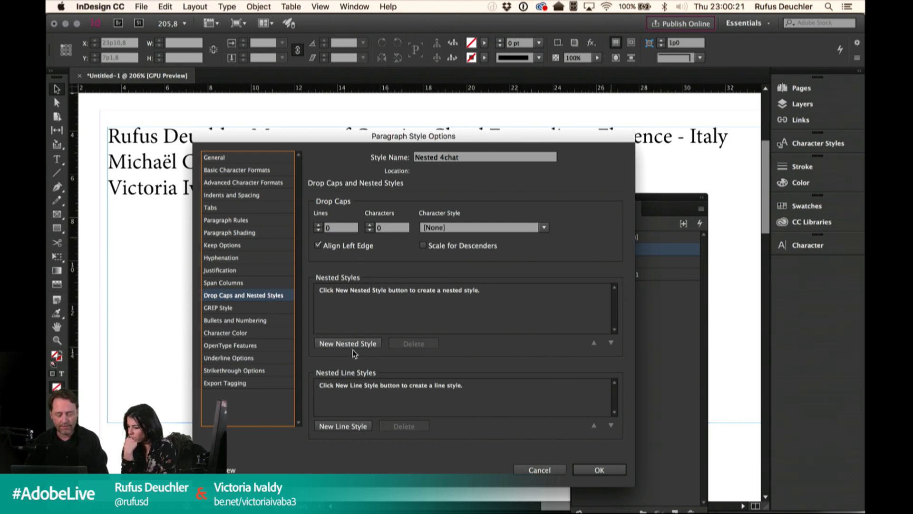
# Step: Add a nested style that applies the Bold and Small Caps character style through 1 word, keeping the first line in view
pyautogui.moveTo(339, 137); pyautogui.dragTo(346, 167)
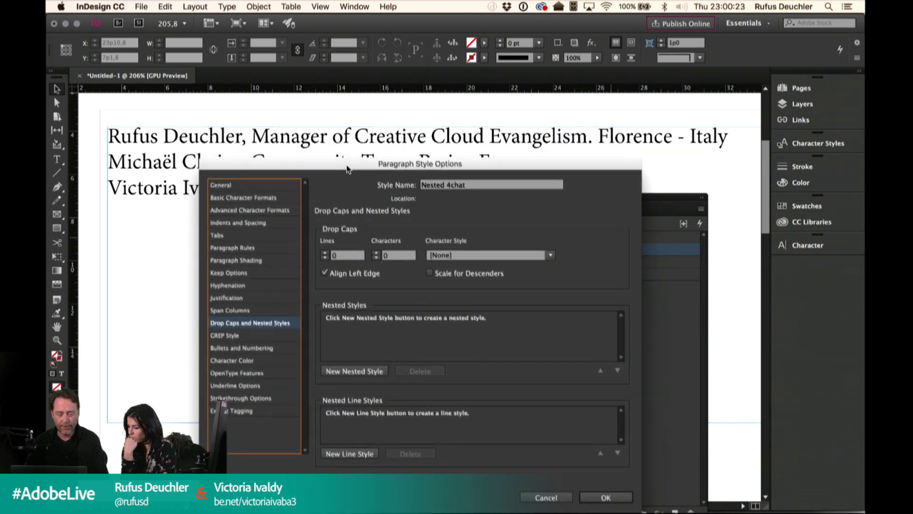
pyautogui.click(371, 376)
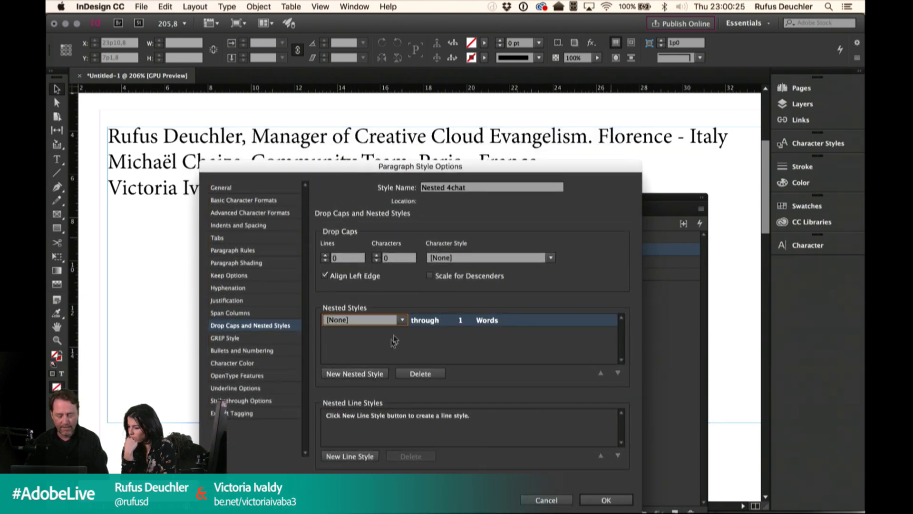
pyautogui.click(401, 322)
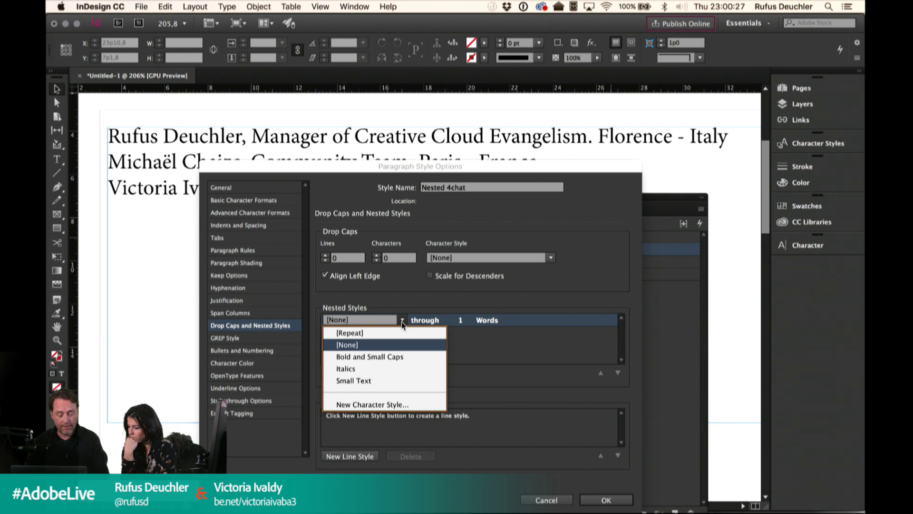
pyautogui.click(395, 358)
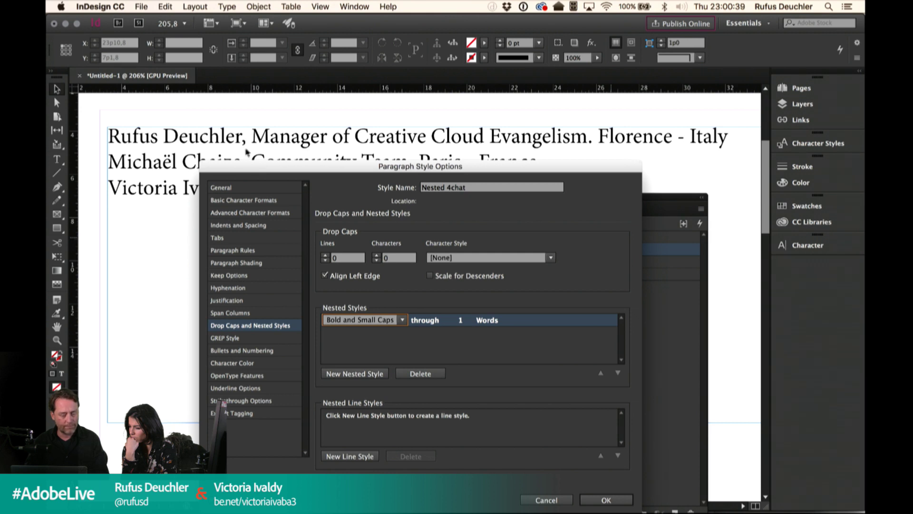
pyautogui.click(451, 323)
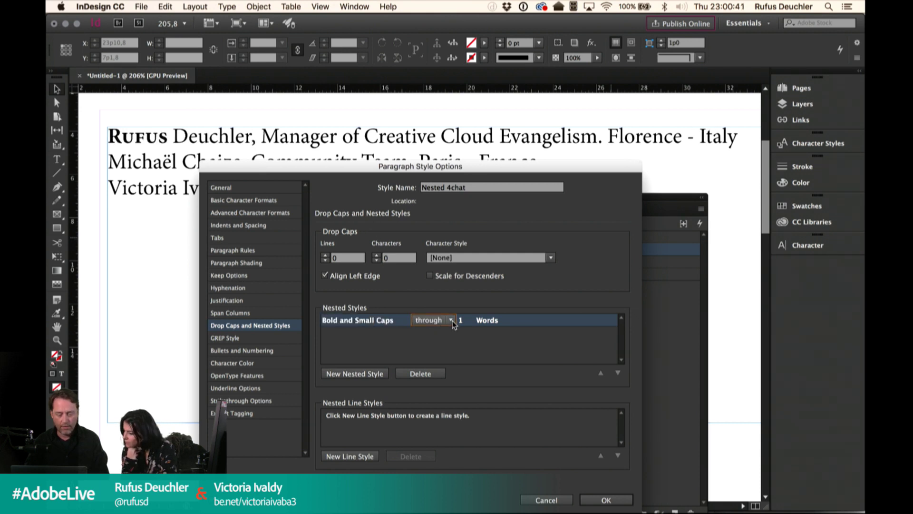
pyautogui.click(451, 321)
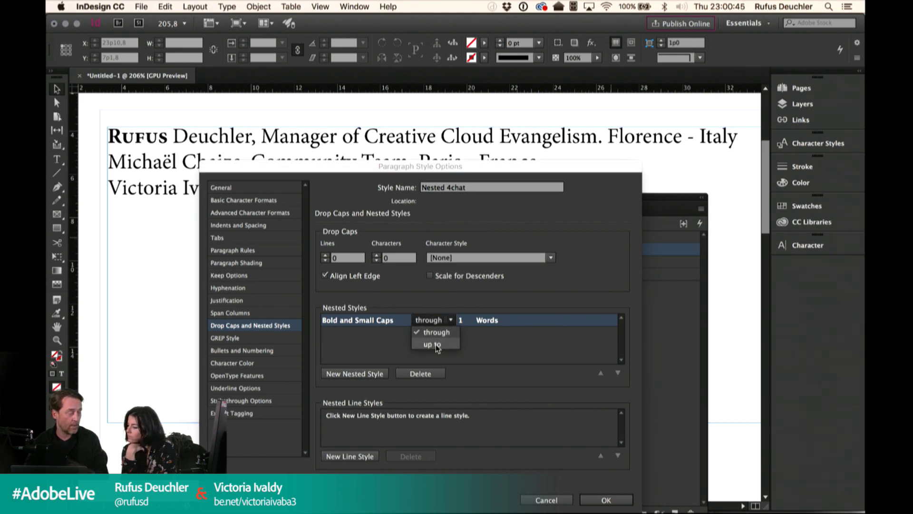
pyautogui.click(449, 333)
# Step: Make the Bold and Small Caps nested style run through 1 comma instead of 1 word
pyautogui.click(462, 320)
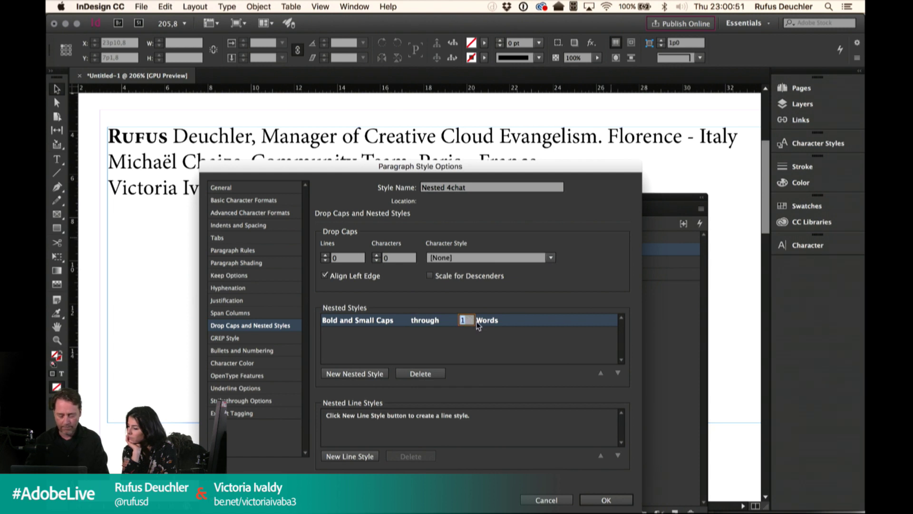
pyautogui.press('BackSpace')
pyautogui.click(493, 322)
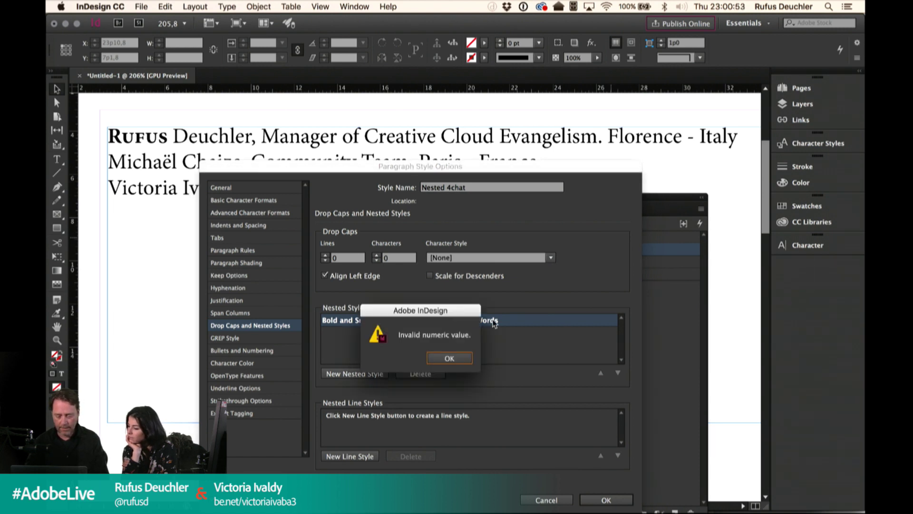
pyautogui.click(453, 361)
pyautogui.click(498, 322)
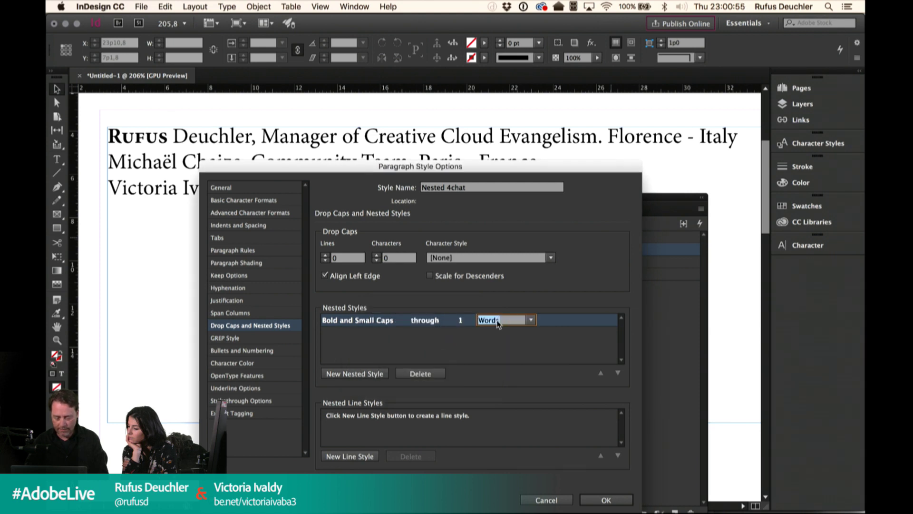
pyautogui.click(531, 322)
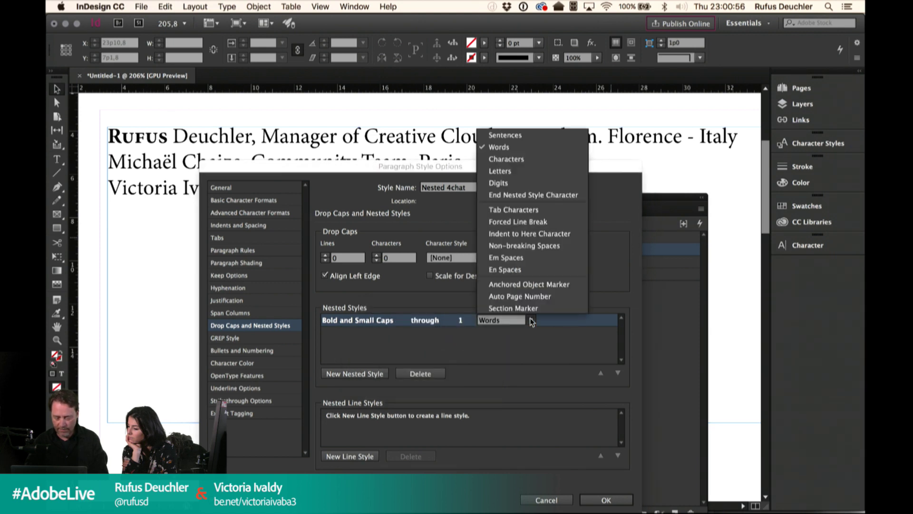
pyautogui.click(508, 159)
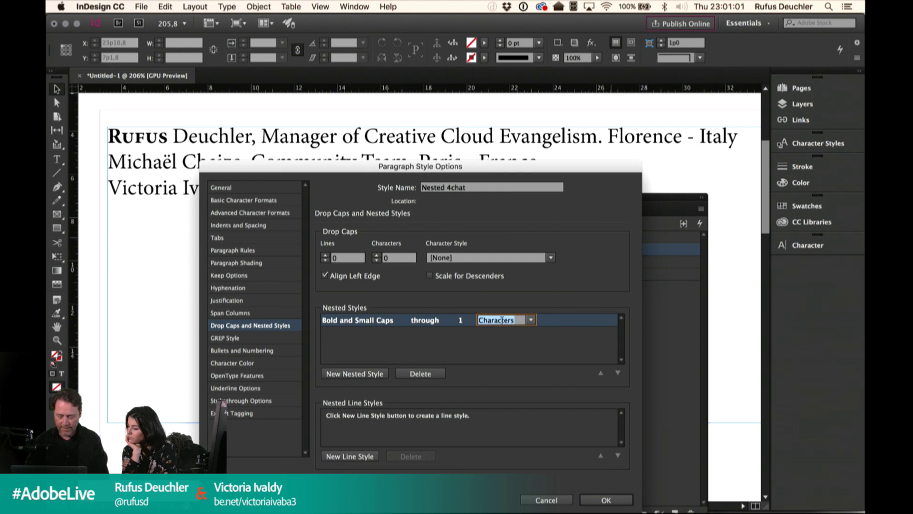
pyautogui.press('BackSpace')
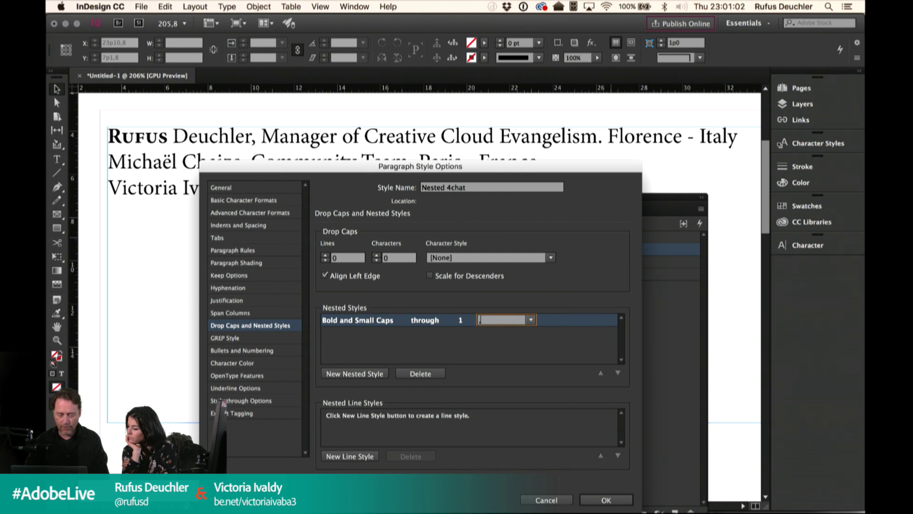
pyautogui.click(497, 346)
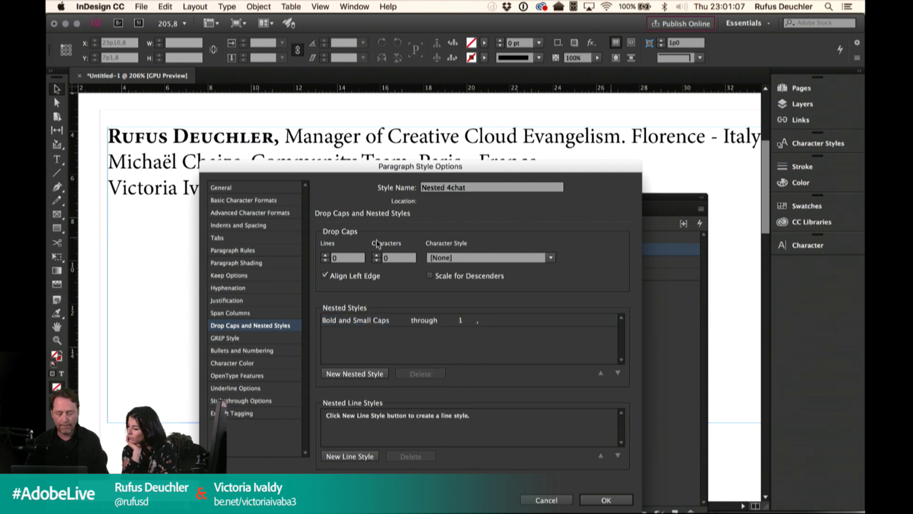
# Step: Add a second nested style that applies the Italics character style through 1 period
pyautogui.click(348, 375)
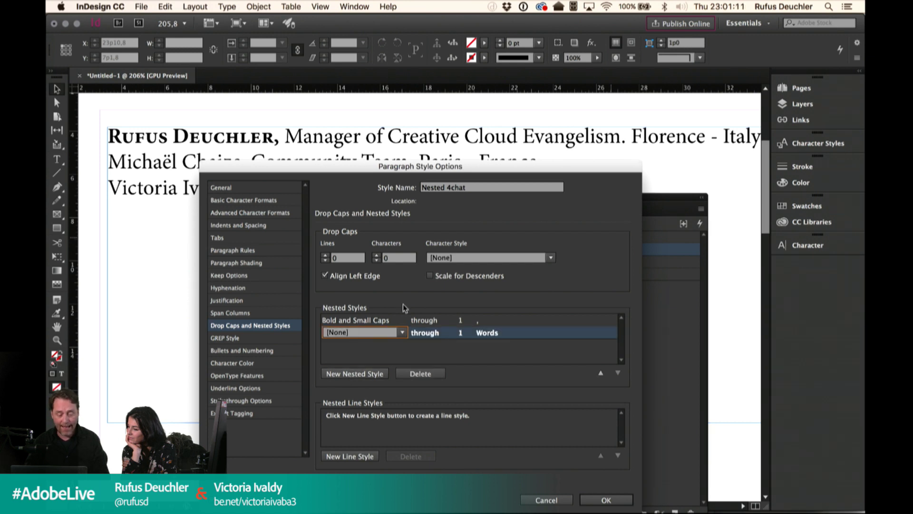
pyautogui.click(402, 333)
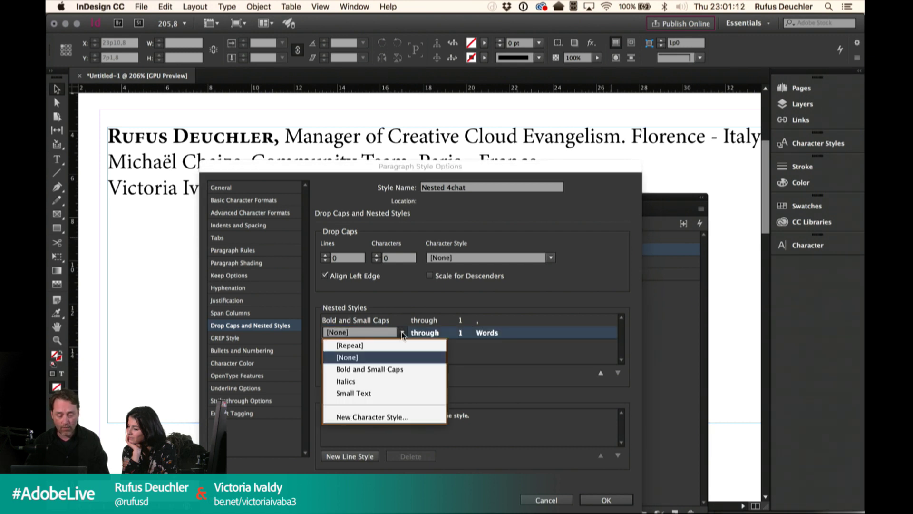
pyautogui.click(387, 381)
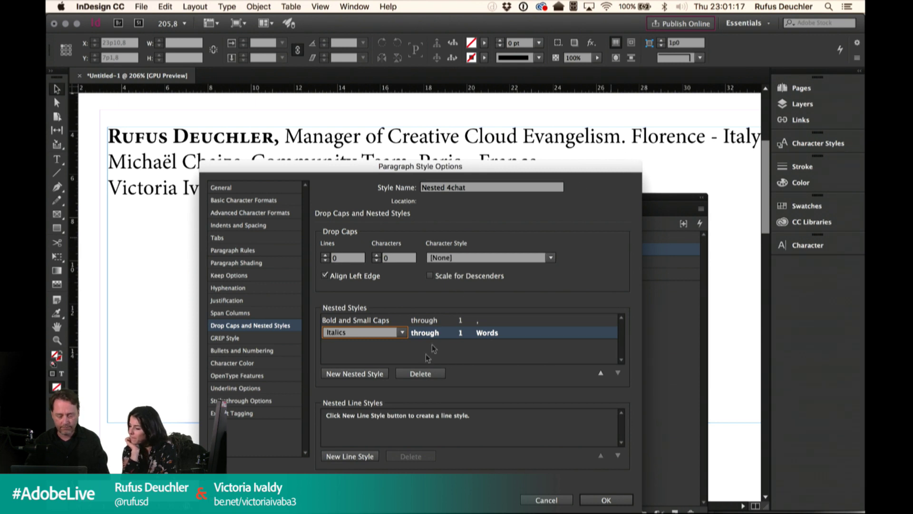
pyautogui.click(478, 335)
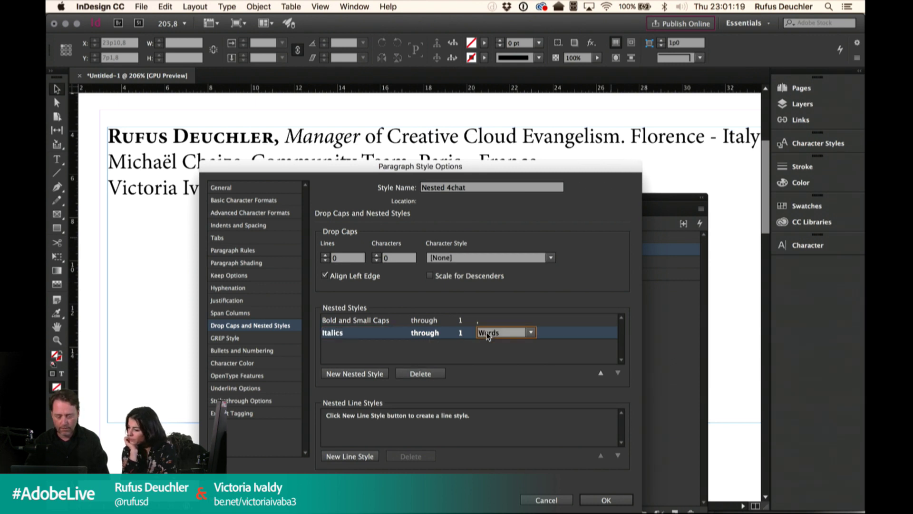
pyautogui.click(531, 333)
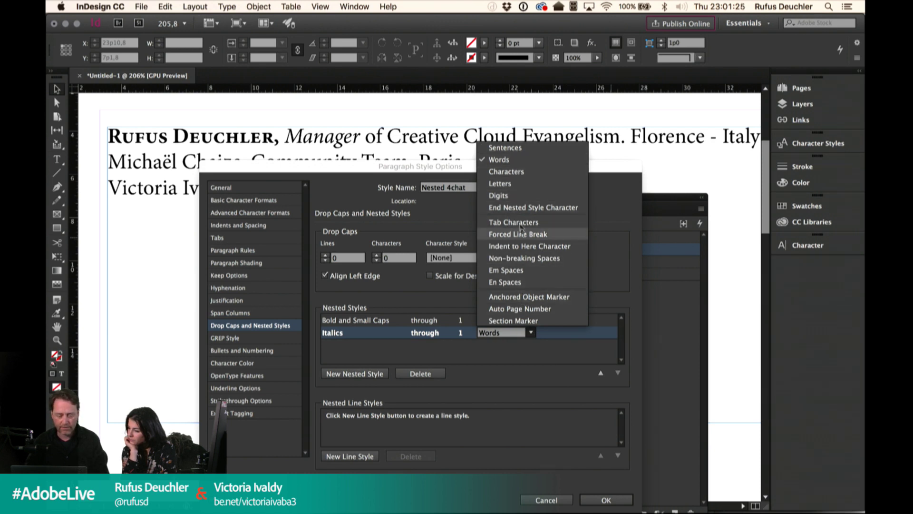
pyautogui.click(508, 176)
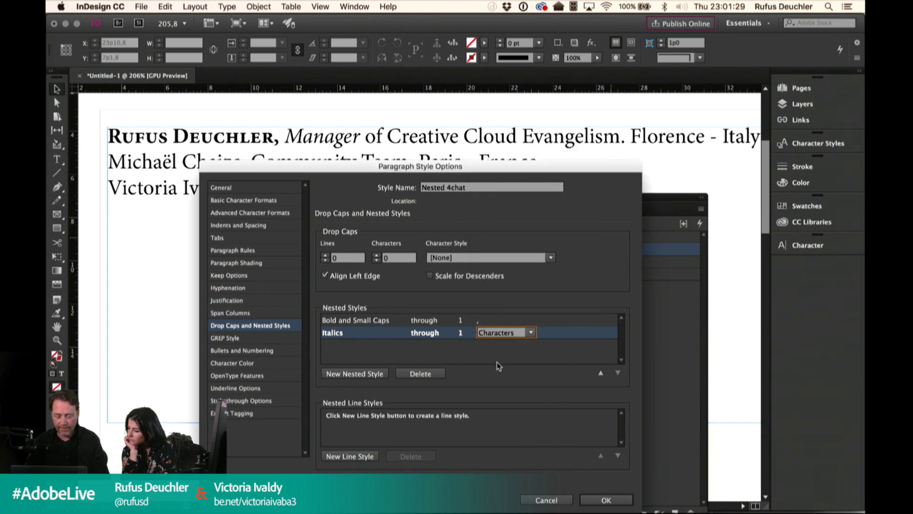
pyautogui.doubleClick(503, 333)
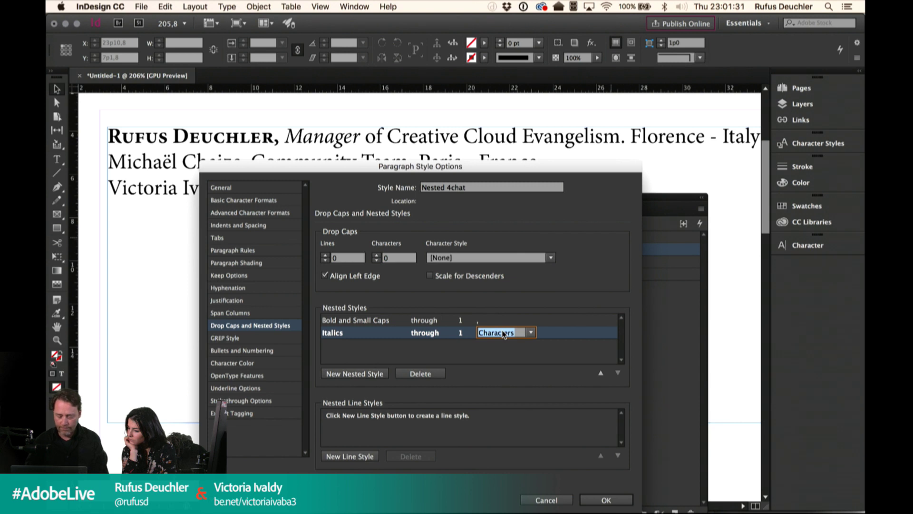
pyautogui.press('BackSpace')
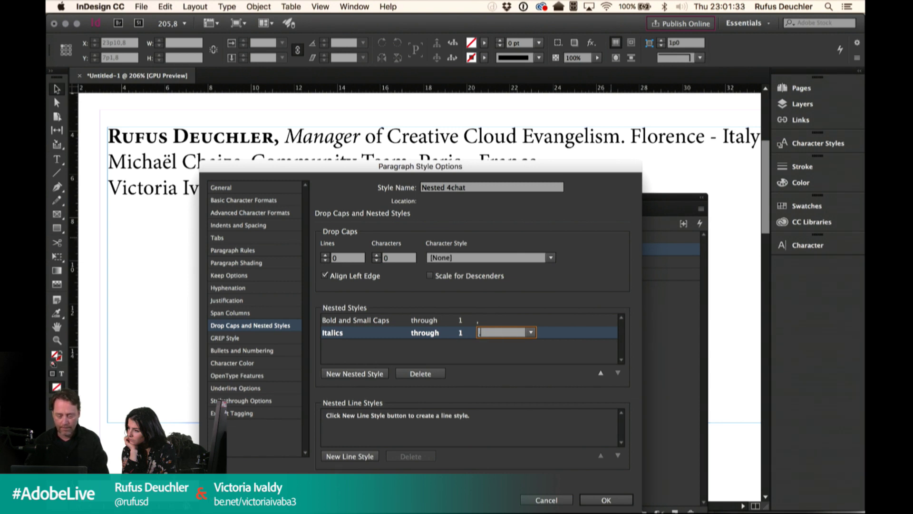
pyautogui.write(',')
pyautogui.click(505, 355)
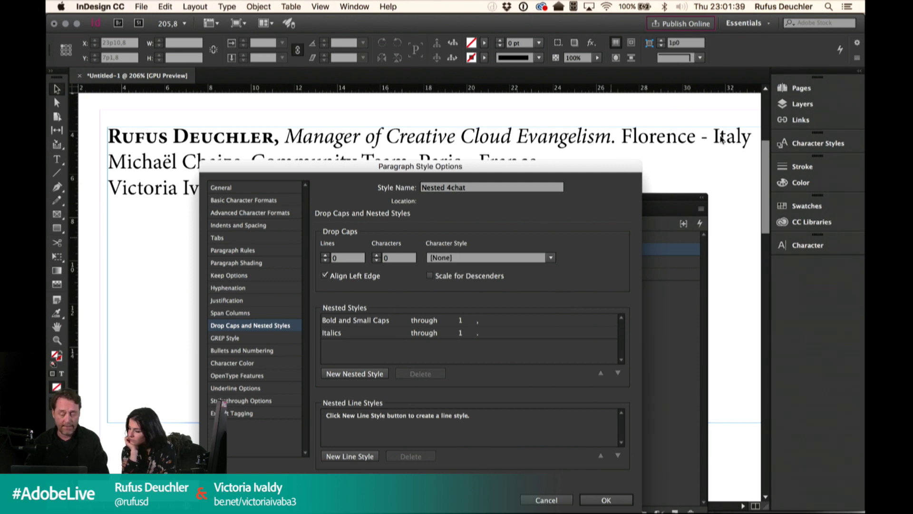
# Step: Add a third nested style applying the Small Text character style through 1 End Nested Style Character, and save the paragraph style
pyautogui.click(354, 374)
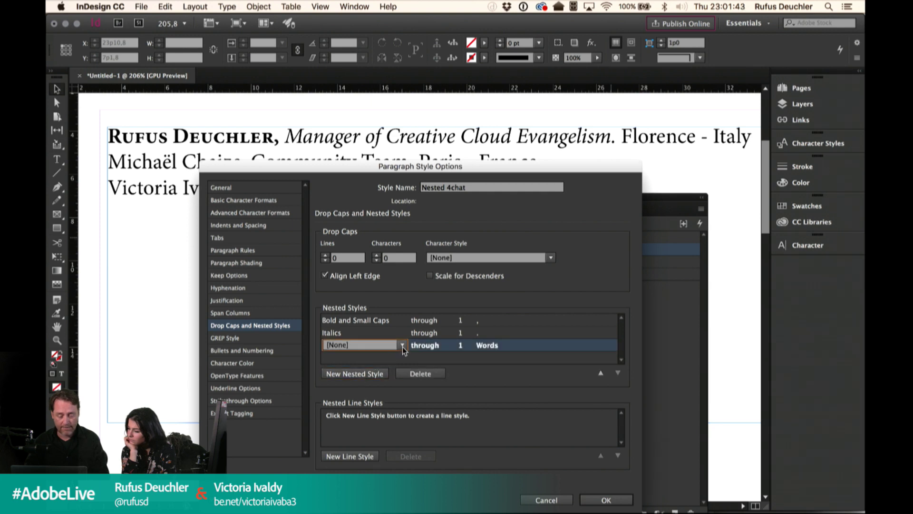
pyautogui.click(403, 345)
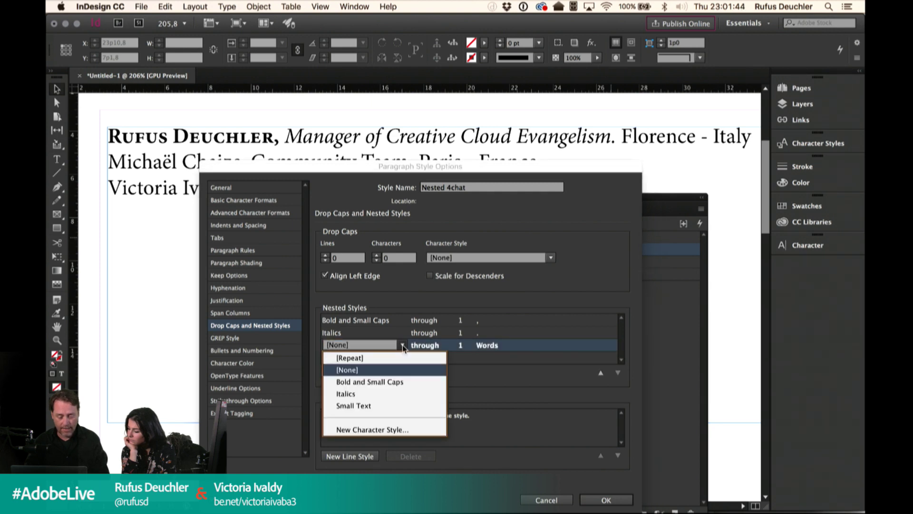
pyautogui.click(385, 405)
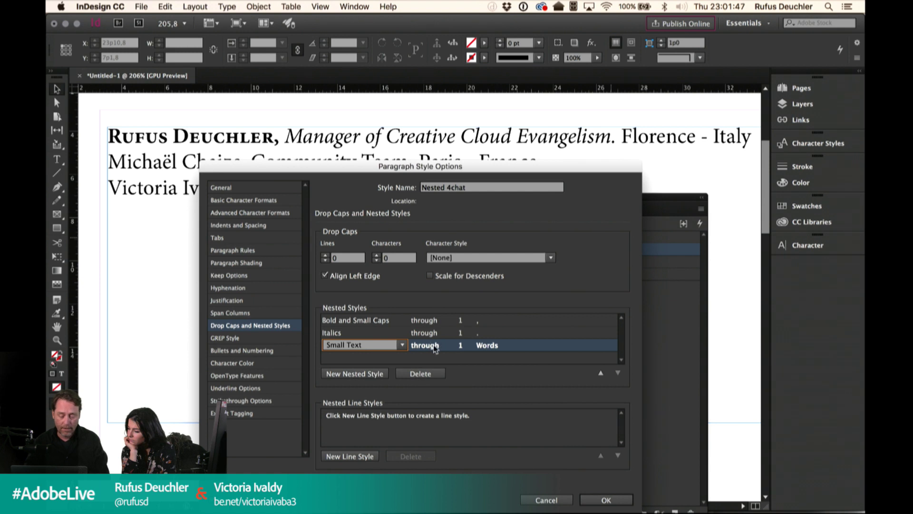
pyautogui.click(490, 345)
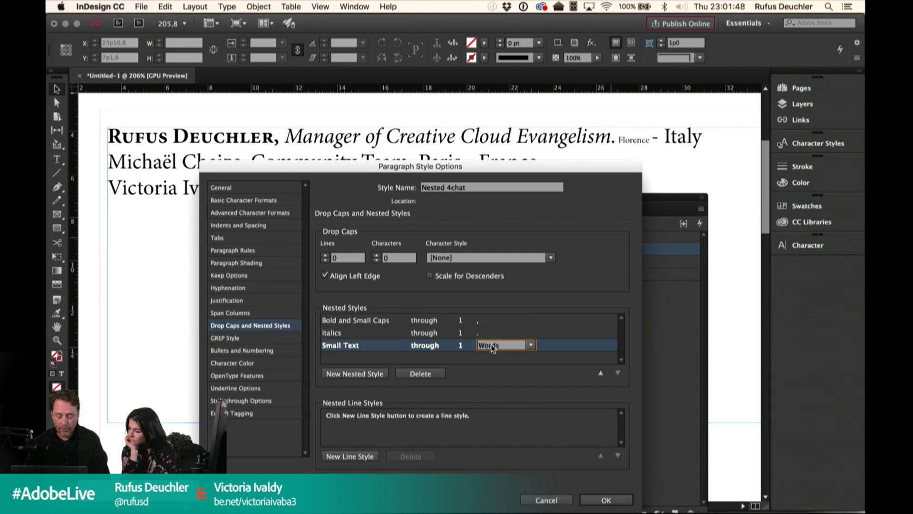
pyautogui.click(530, 346)
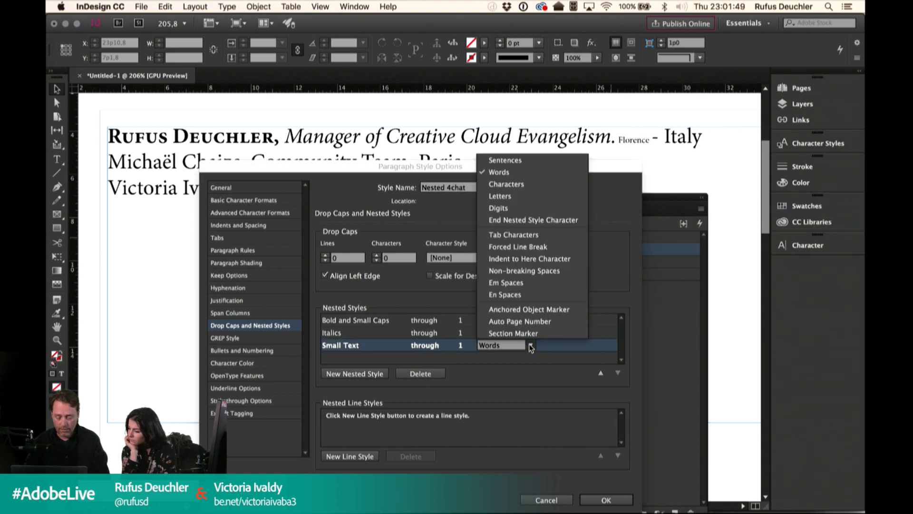
pyautogui.click(565, 222)
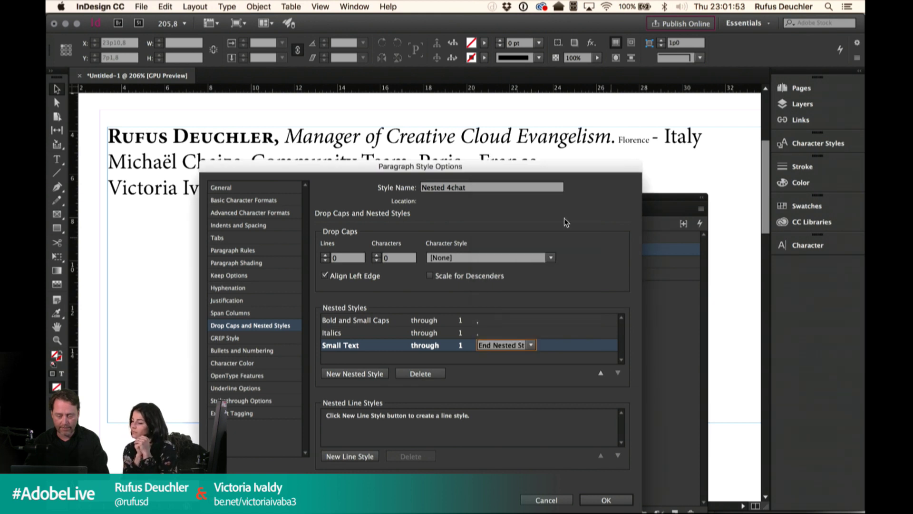
pyautogui.click(540, 360)
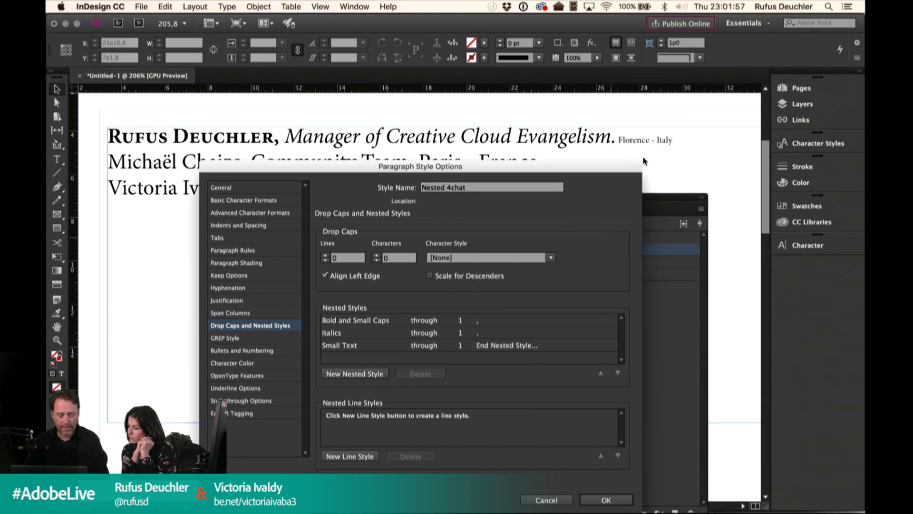
pyautogui.click(598, 500)
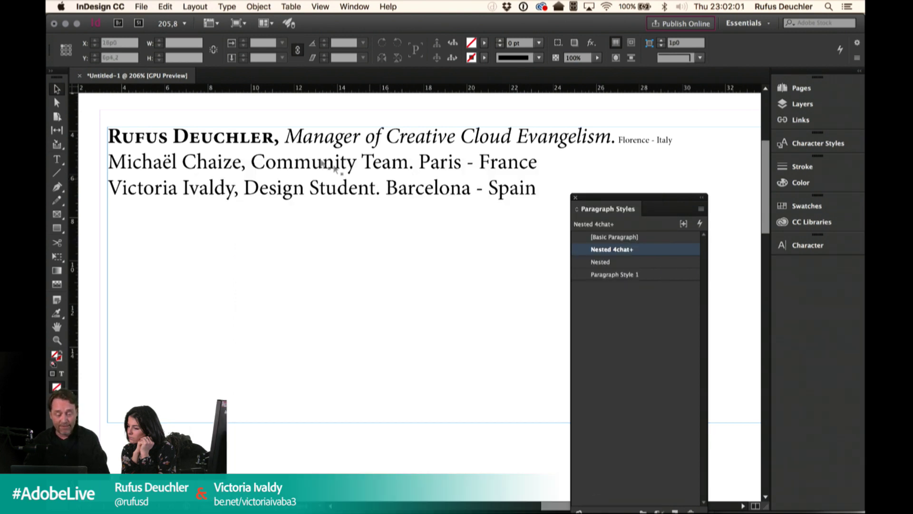
# Step: Apply the Nested 4chat paragraph style to the second and third lines of the text frame and deselect them
pyautogui.click(57, 160)
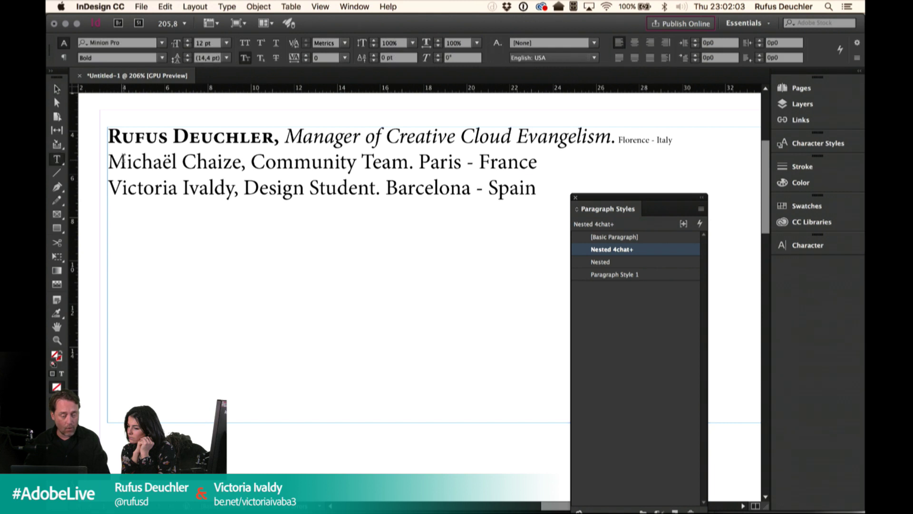
pyautogui.moveTo(111, 161); pyautogui.dragTo(185, 286)
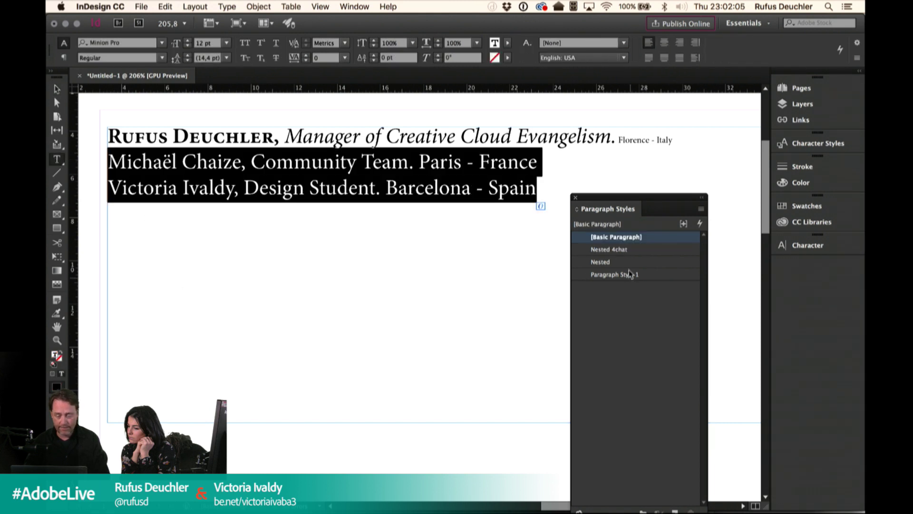
pyautogui.click(612, 250)
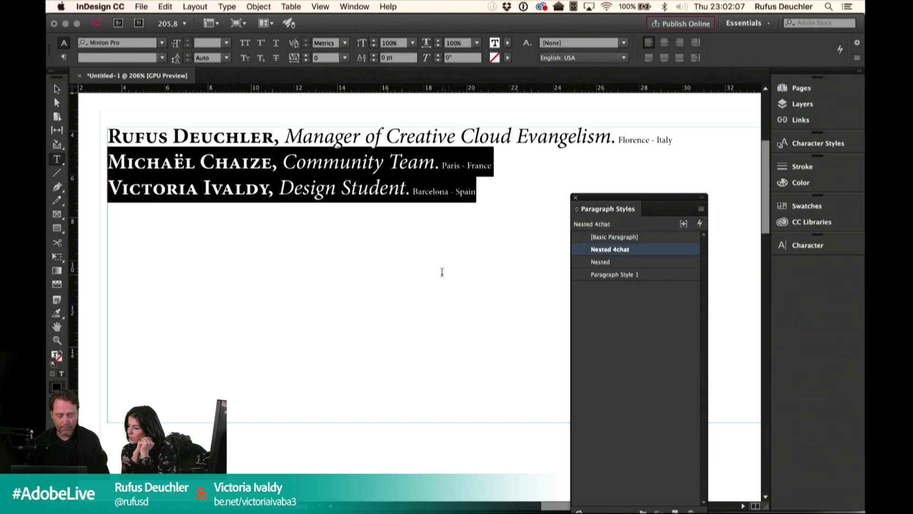
pyautogui.click(305, 205)
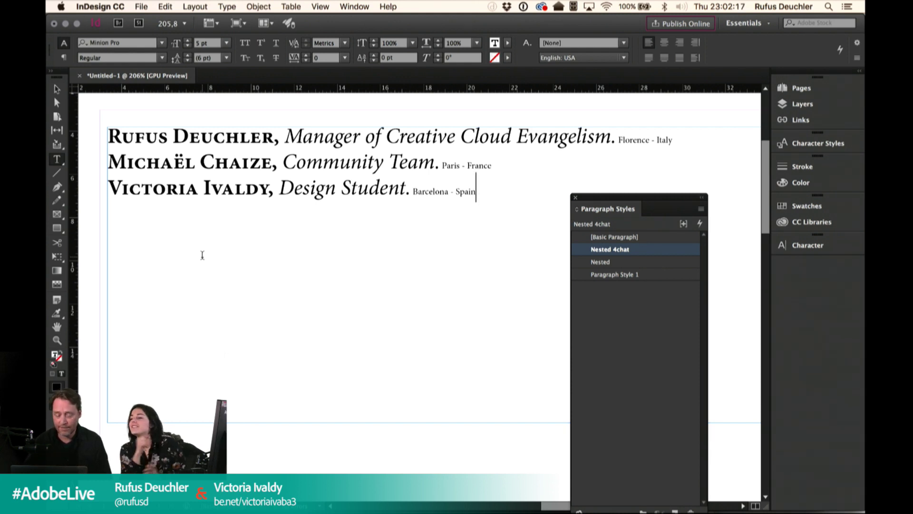
# Step: Reset all three lines to [Basic Paragraph], reapply the Nested 4chat paragraph style to them, and deselect the text
pyautogui.press('super+a')
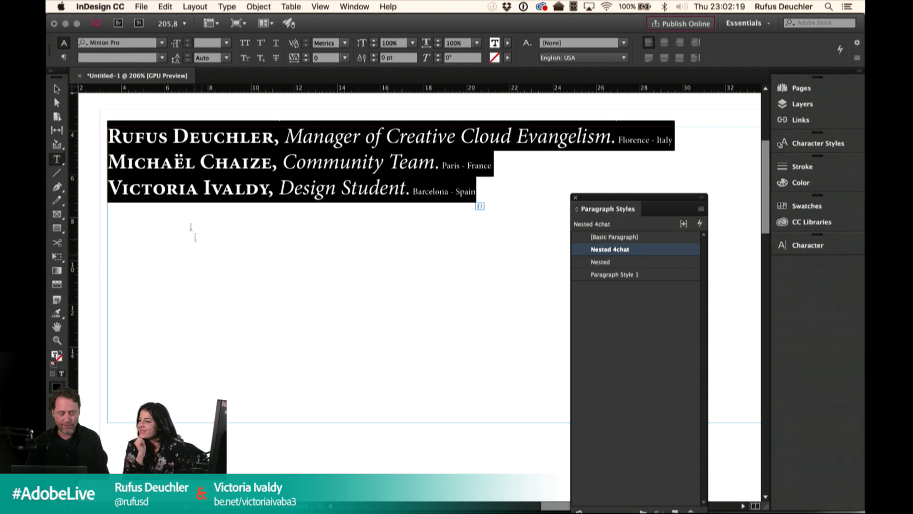
pyautogui.click(606, 238)
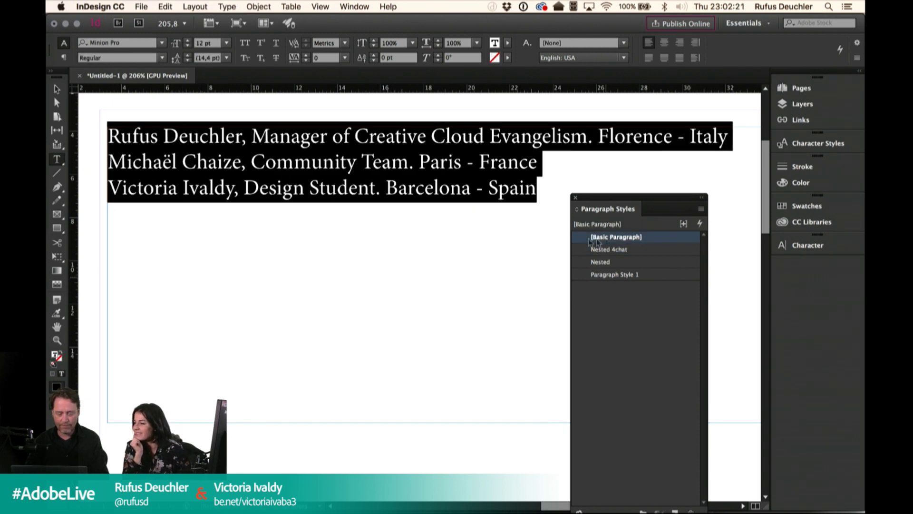
pyautogui.click(56, 89)
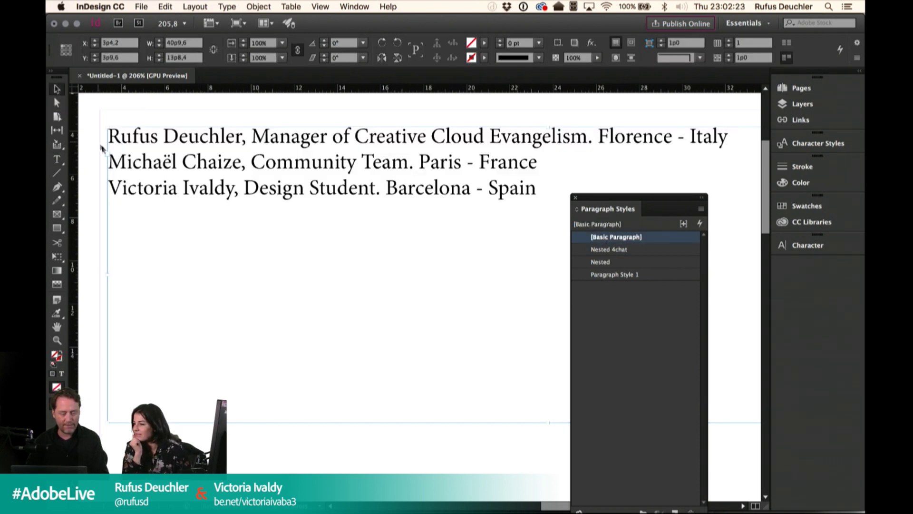
pyautogui.doubleClick(135, 151)
pyautogui.press('super+a')
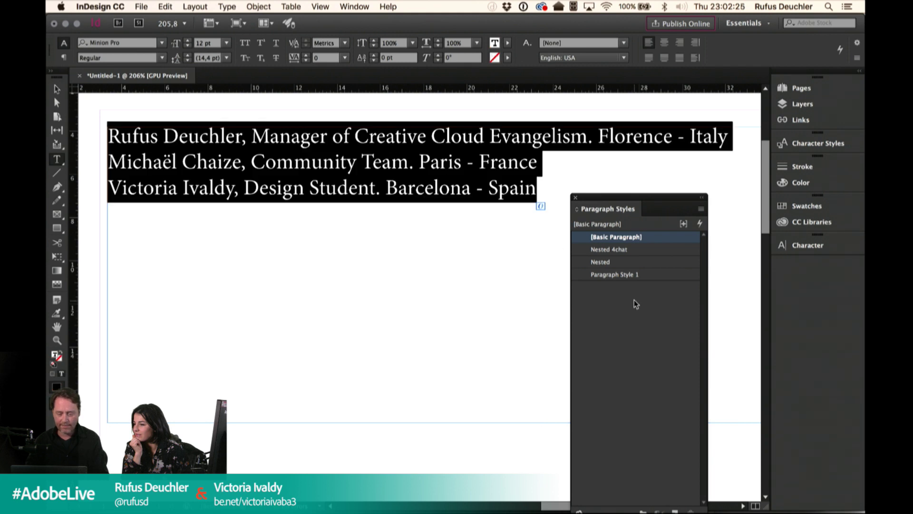
pyautogui.click(617, 255)
pyautogui.click(245, 242)
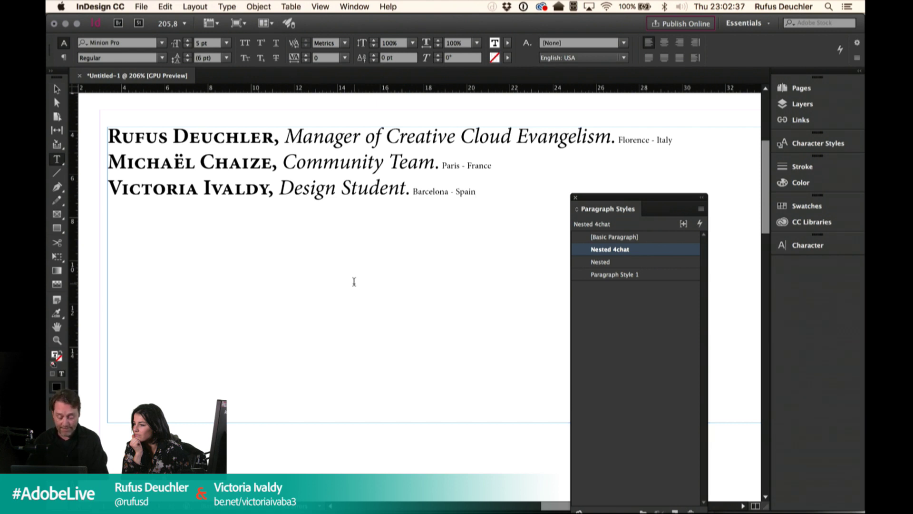
# Step: Create a new one-page Letter print document with the default preset and dock Paragraph Styles below Character
pyautogui.press('super+n')
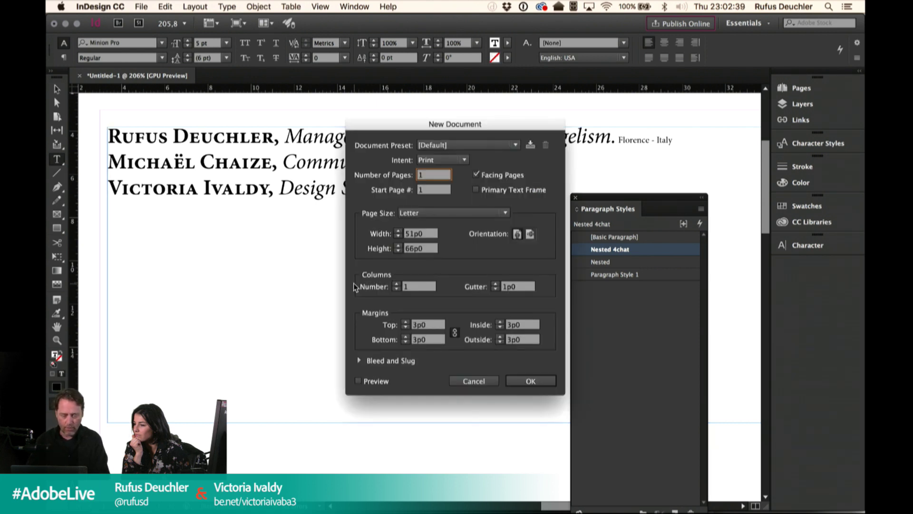
pyautogui.click(530, 381)
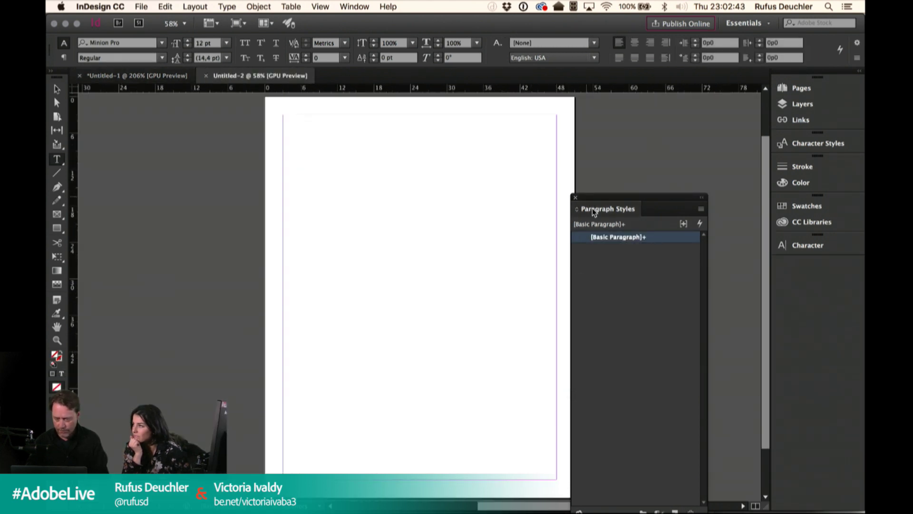
pyautogui.moveTo(590, 208); pyautogui.dragTo(797, 272)
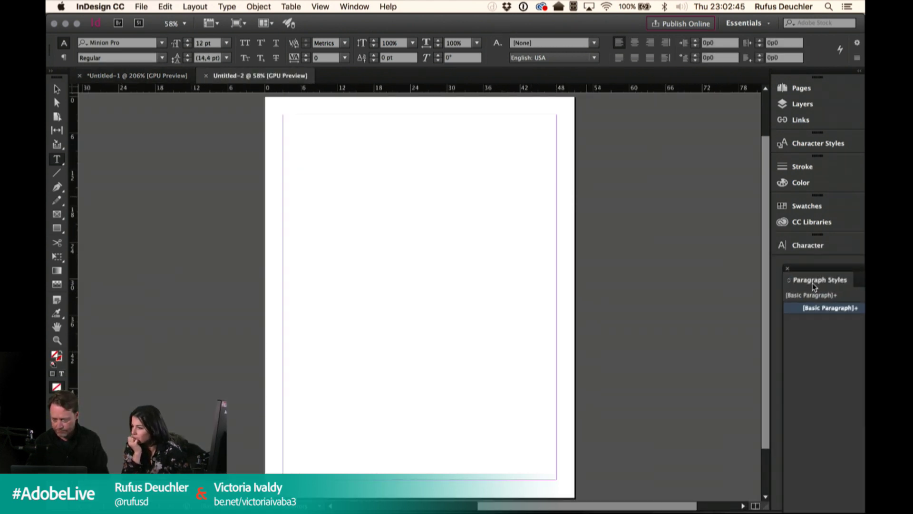
pyautogui.click(802, 257)
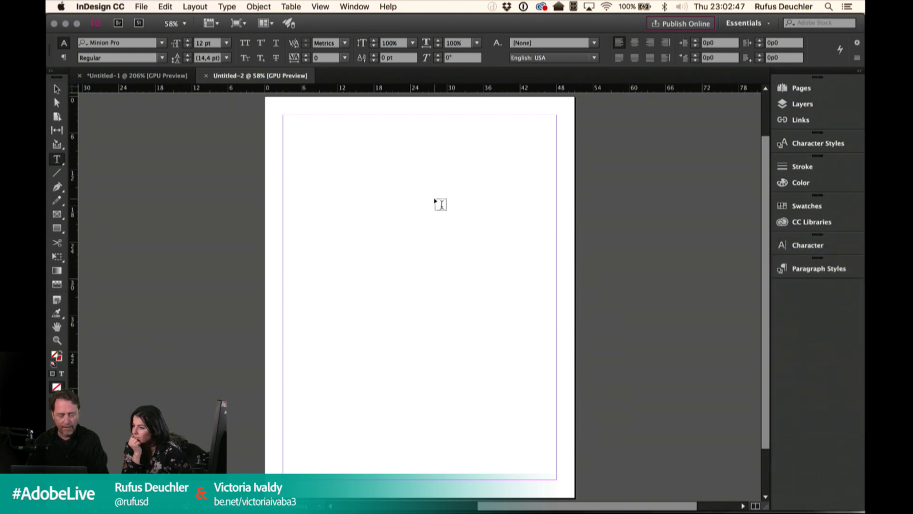
# Step: Switch to Finder and select the images IMG_0716.JPG through IMG_1078.JPG in the Hipstamatic folder
pyautogui.press('super+Tab')
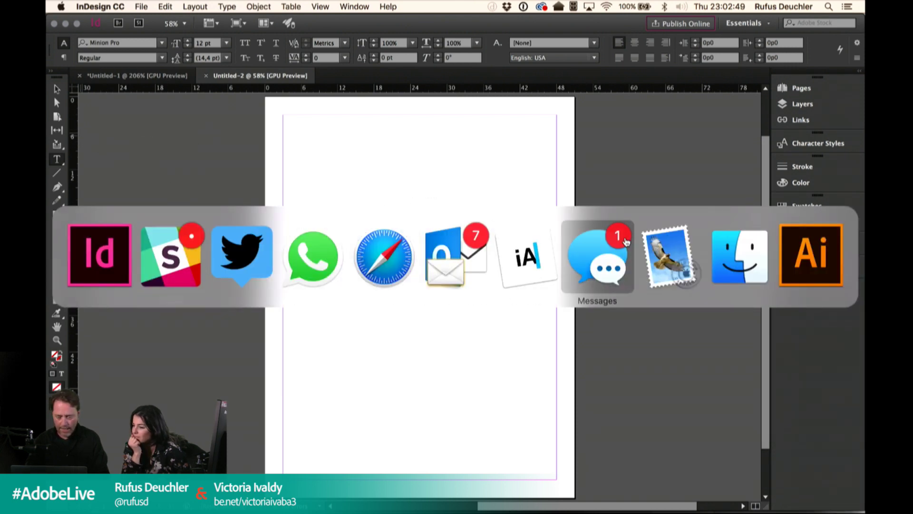
pyautogui.click(725, 264)
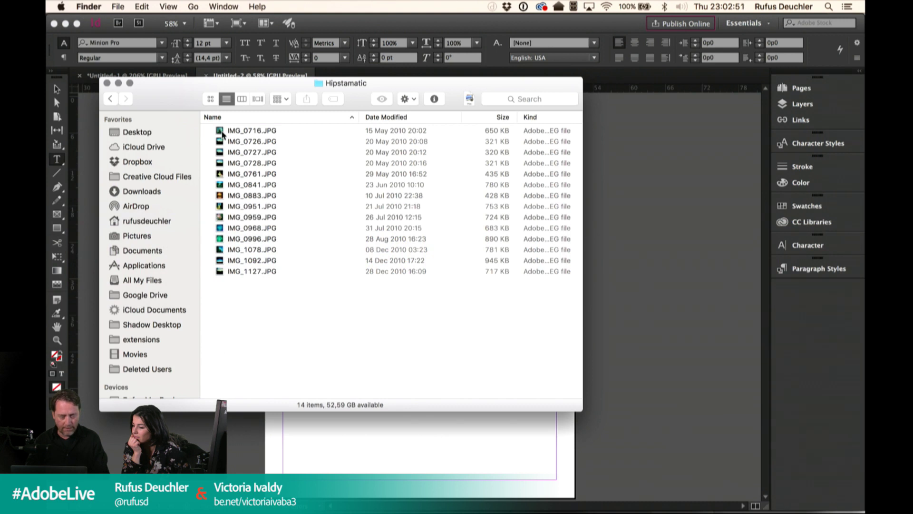
pyautogui.click(223, 132)
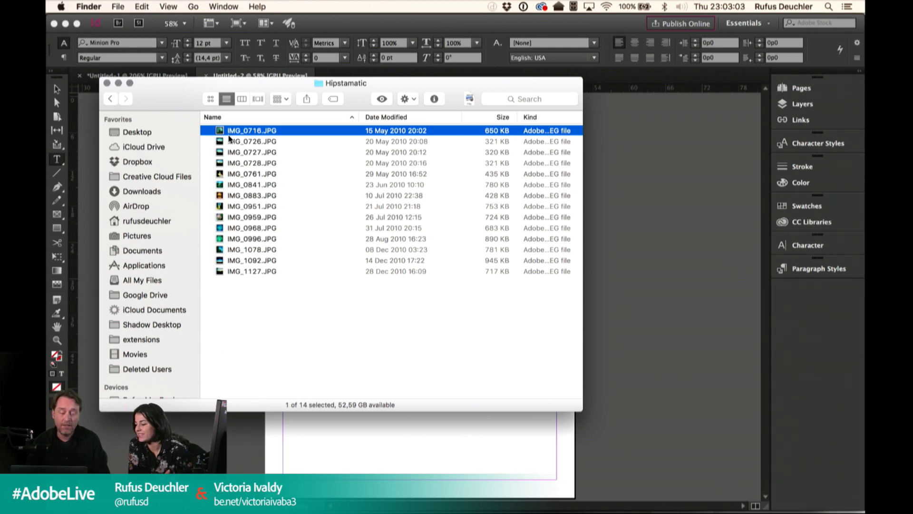
pyautogui.hotkey('shift', 'Down')
pyautogui.hotkey('shift', 'Down')
pyautogui.hotkey('shift', 'Down')
pyautogui.hotkey('shift', 'Down')
pyautogui.hotkey('shift', 'Down')
pyautogui.hotkey('shift', 'Down')
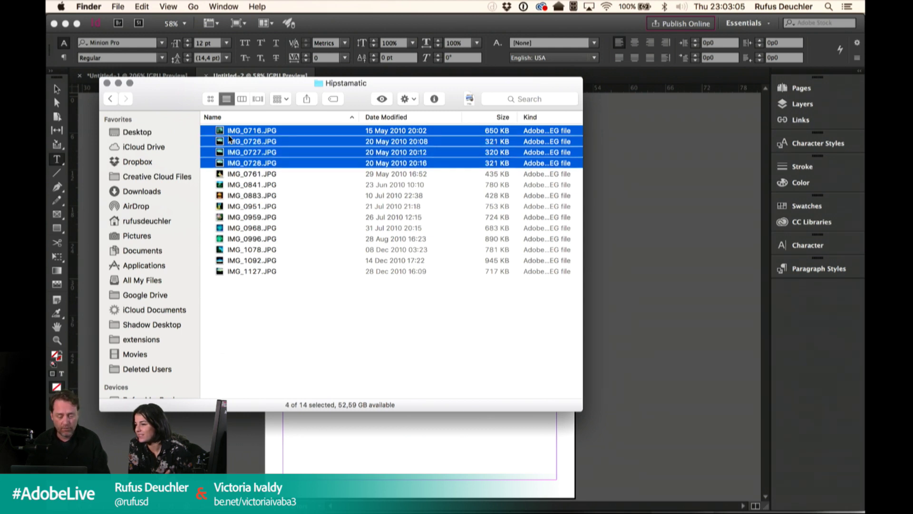
pyautogui.hotkey('shift', 'Down')
pyautogui.hotkey('shift', 'Down')
pyautogui.hotkey('shift', 'Down')
pyautogui.hotkey('shift', 'Down')
pyautogui.hotkey('shift', 'Down')
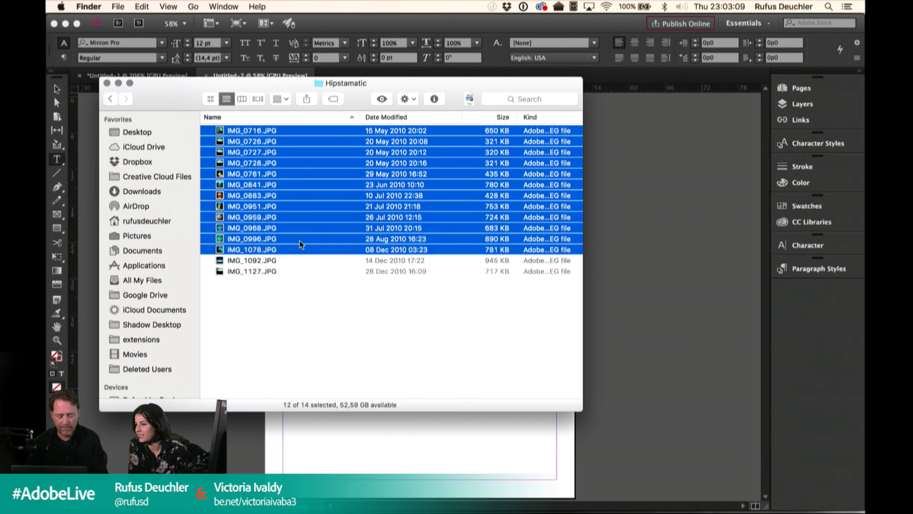
# Step: Try to bring the selected images from Finder into the empty InDesign document
pyautogui.moveTo(356, 208); pyautogui.dragTo(306, 209)
pyautogui.press('super+Tab')
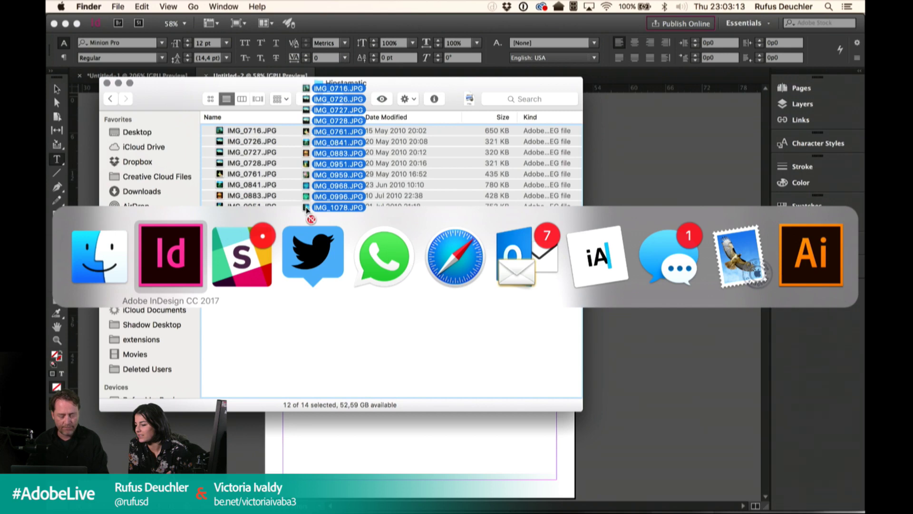
pyautogui.press('super+Tab')
pyautogui.moveTo(307, 209); pyautogui.dragTo(353, 460)
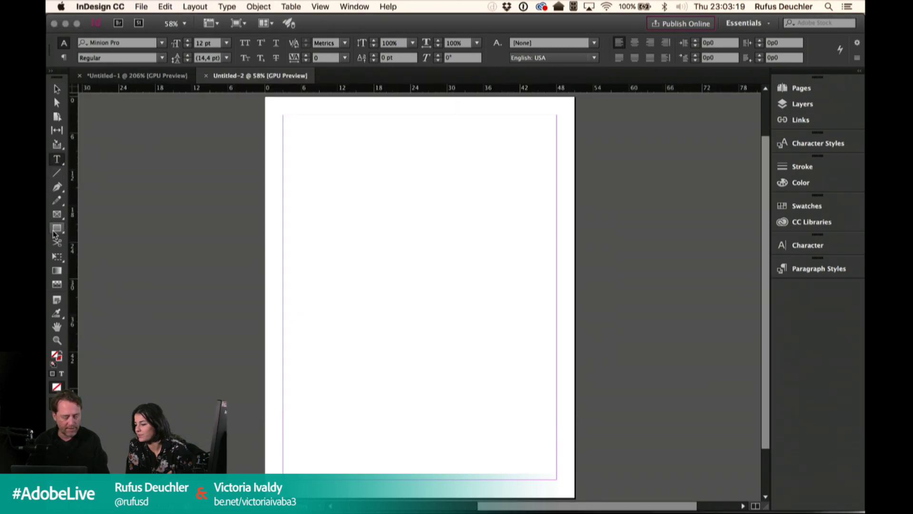
# Step: Draw a grid of rectangular image frames, four columns by five rows, about 41p1 wide and 52p1 high overall, within the page margins
pyautogui.click(58, 214)
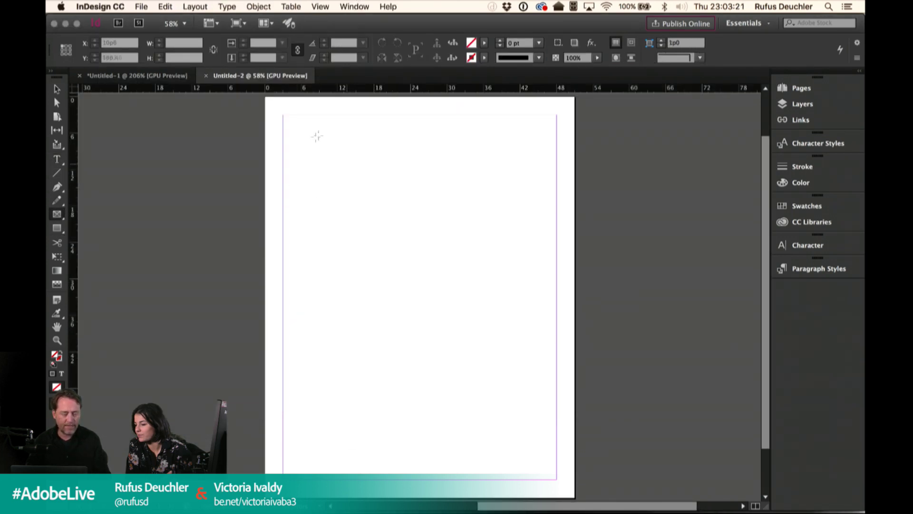
pyautogui.moveTo(288, 126); pyautogui.dragTo(540, 443)
pyautogui.press('Right')
pyautogui.press('Right')
pyautogui.press('Right')
pyautogui.press('Up')
pyautogui.press('Up')
pyautogui.press('Up')
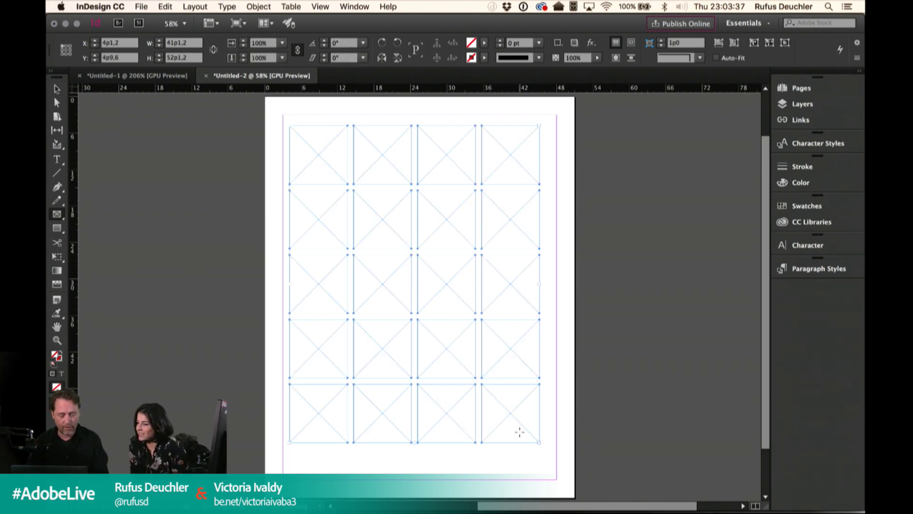
# Step: Try to bring the selected images from Finder into the first frame of the grid, with the Finder window moved beside it
pyautogui.press('super+Tab')
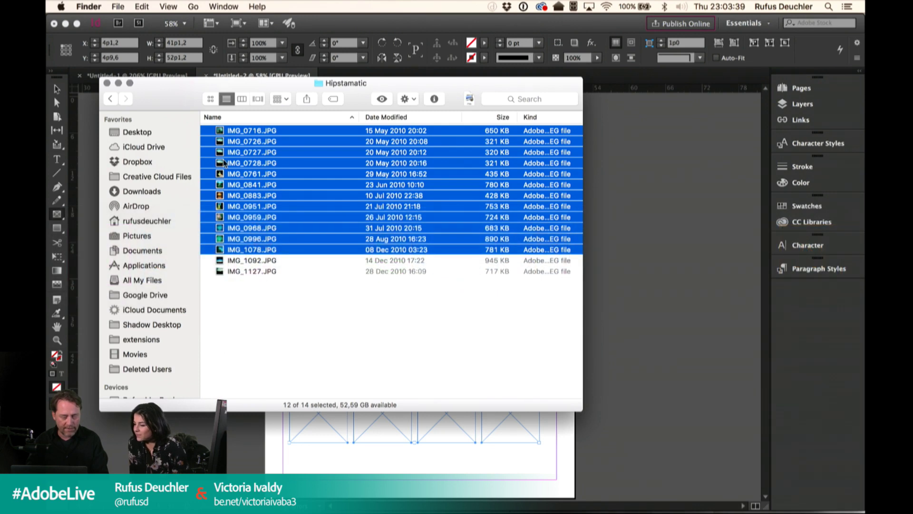
pyautogui.moveTo(222, 132); pyautogui.dragTo(615, 293)
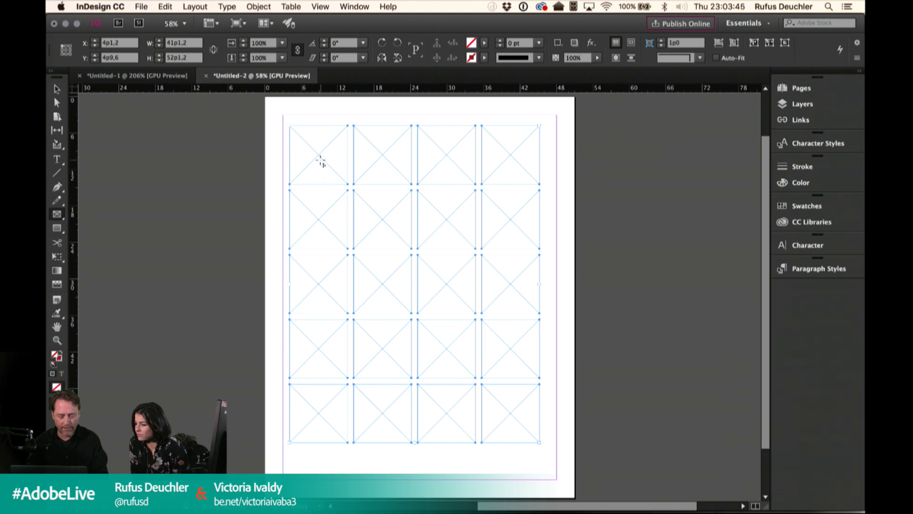
pyautogui.press('super+Tab')
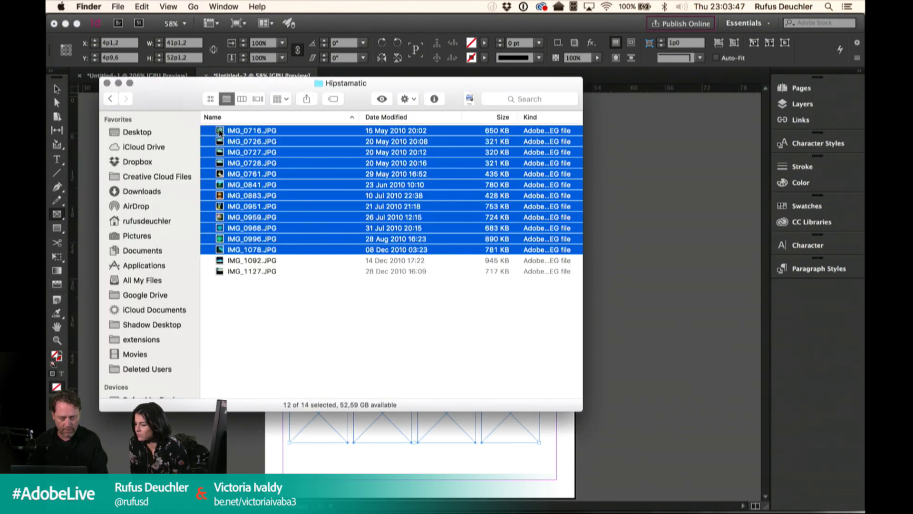
pyautogui.moveTo(484, 355); pyautogui.dragTo(569, 427)
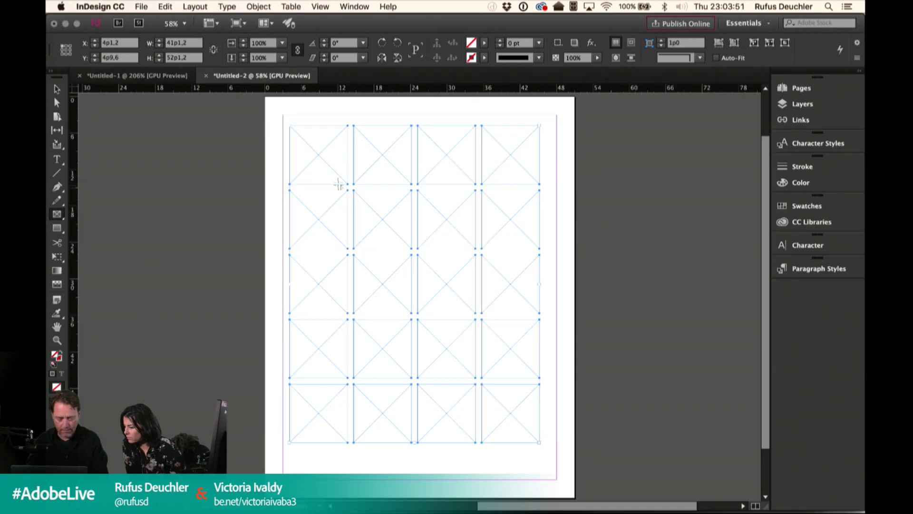
pyautogui.press('super+Tab')
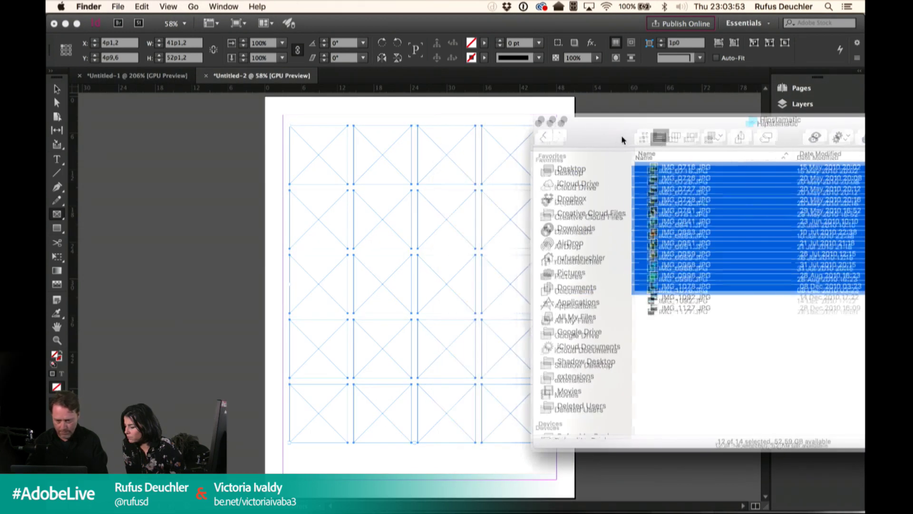
pyautogui.moveTo(651, 167); pyautogui.dragTo(320, 152)
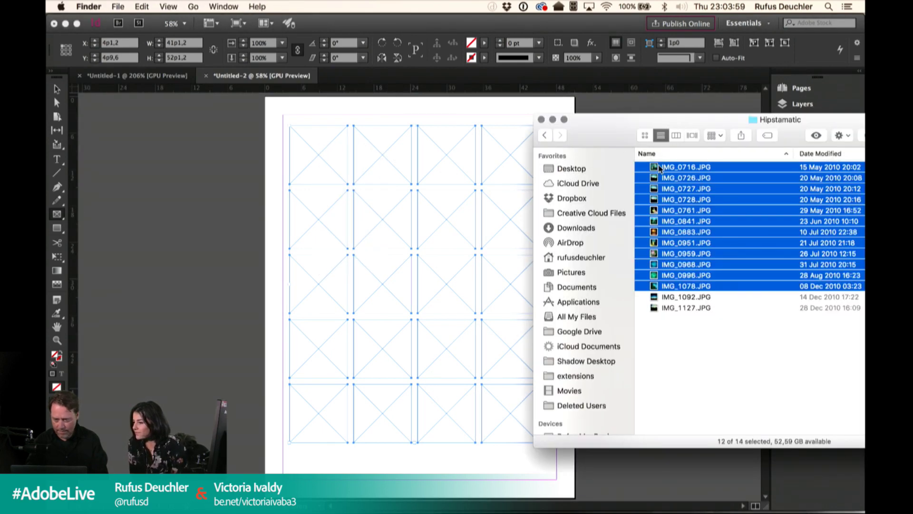
pyautogui.moveTo(533, 169); pyautogui.dragTo(334, 151)
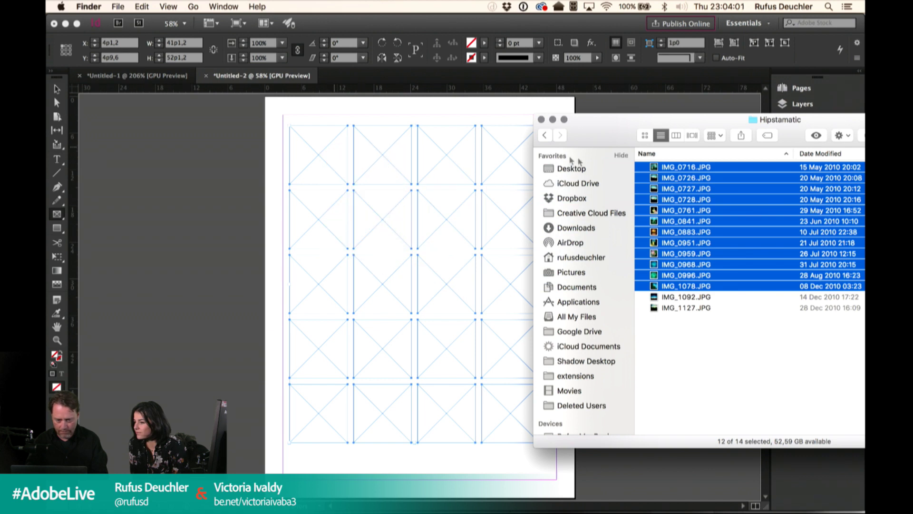
# Step: Clear the selections, reselect IMG_0716.JPG through IMG_0968.JPG in Finder and try to bring them into the deselected frame grid
pyautogui.click(694, 401)
pyautogui.moveTo(656, 288); pyautogui.dragTo(318, 152)
pyautogui.click(318, 152)
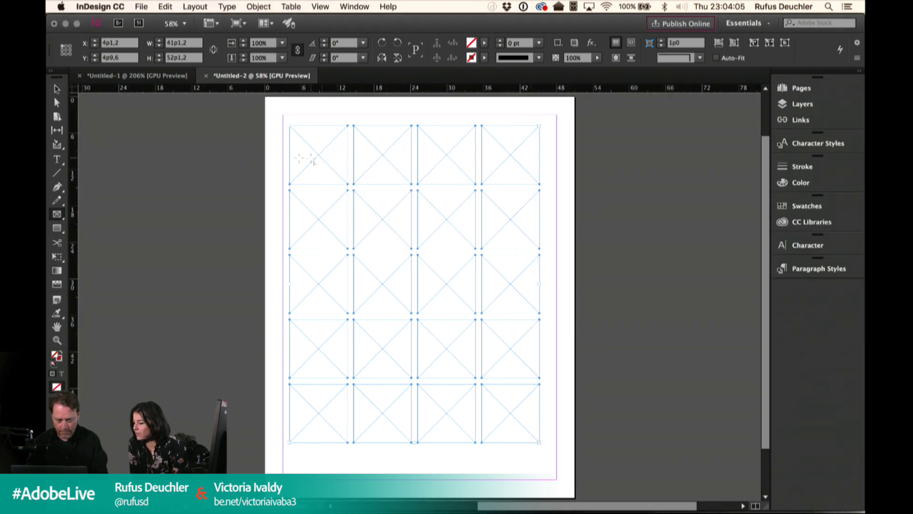
pyautogui.click(192, 195)
pyautogui.press('super+Tab')
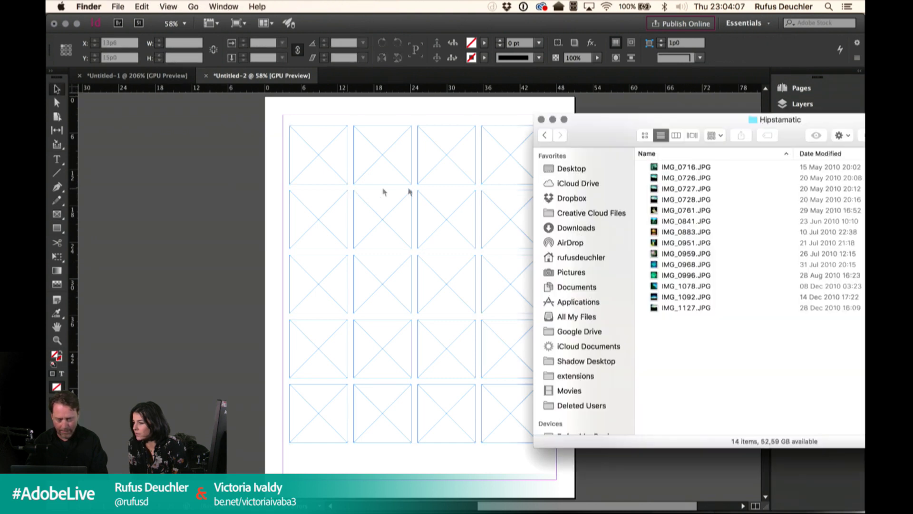
pyautogui.moveTo(646, 166); pyautogui.dragTo(319, 161)
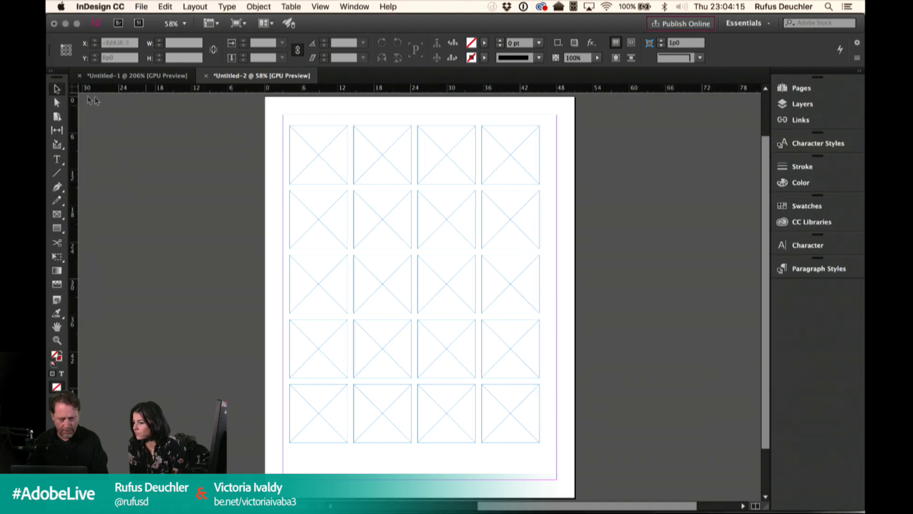
# Step: Delete all frames of the grid and try to bring the selected Finder images onto the empty page
pyautogui.click(57, 90)
pyautogui.moveTo(301, 158); pyautogui.dragTo(569, 453)
pyautogui.press('Delete')
pyautogui.press('super+Tab')
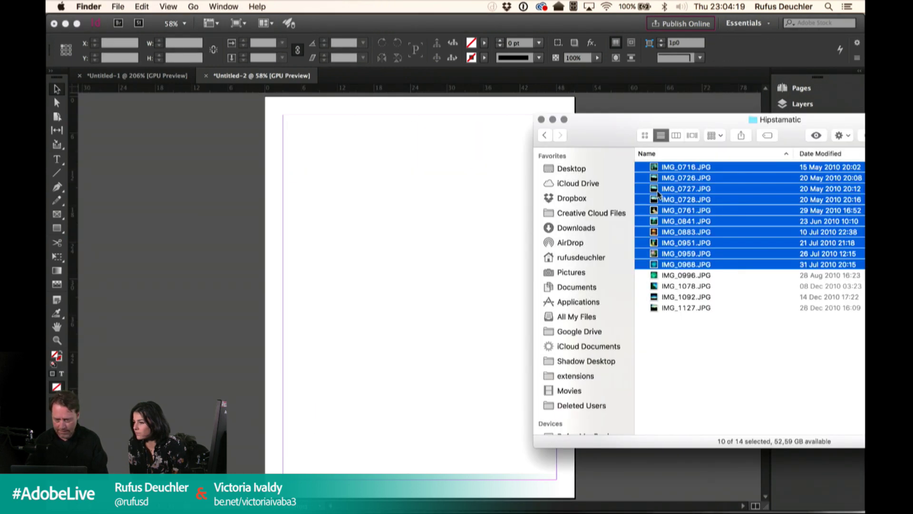
pyautogui.moveTo(656, 189); pyautogui.dragTo(384, 200)
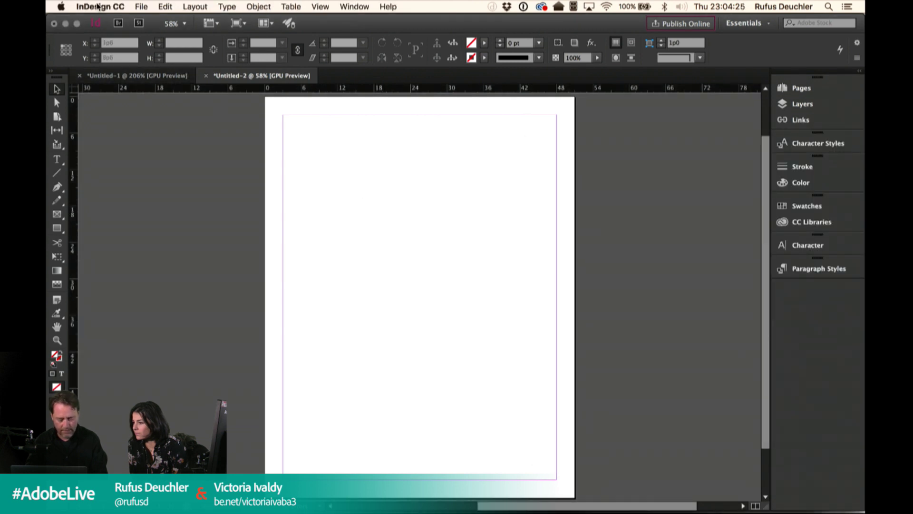
# Step: Quit InDesign and launch it again with a Spotlight search
pyautogui.press('super+q')
pyautogui.click(468, 282)
pyautogui.click(469, 283)
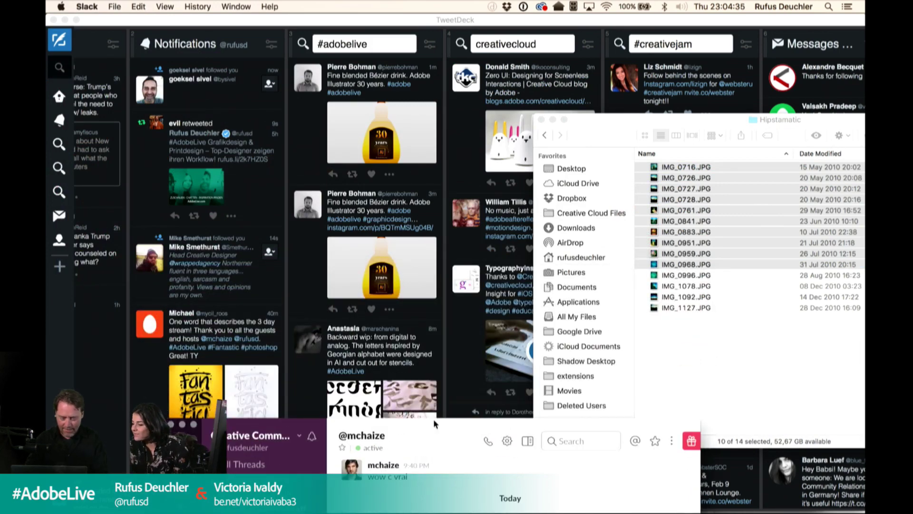
pyautogui.click(417, 188)
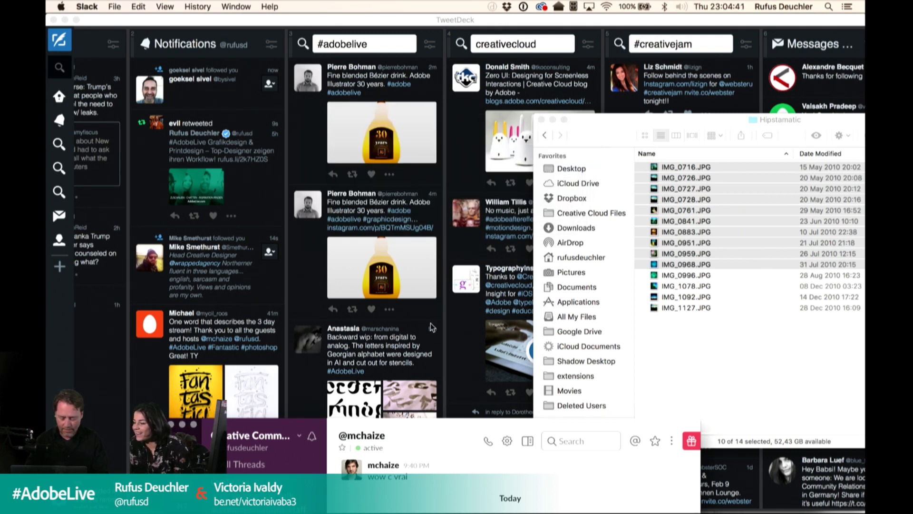
pyautogui.press('super+space')
pyautogui.write('inde')
pyautogui.press('Return')
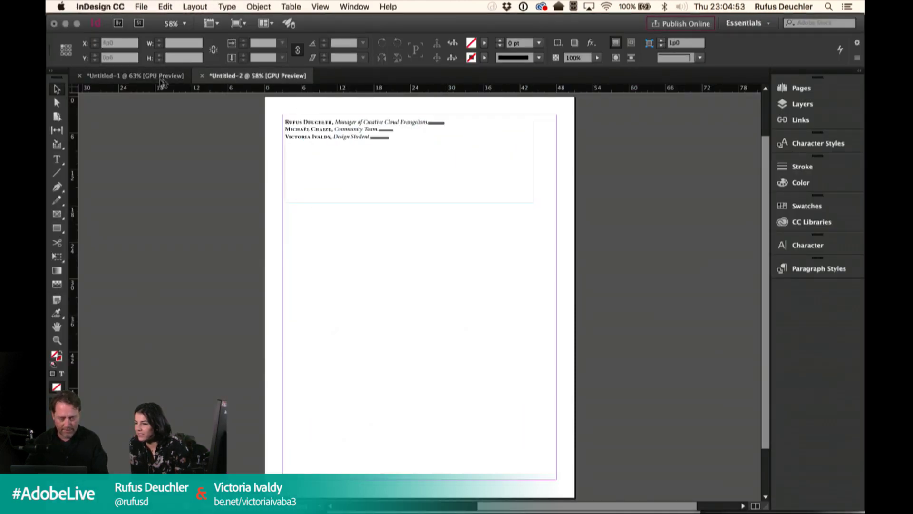
# Step: Bring up the Untitled-1 document with the frame grid and switch to the Finder window holding the selected Hipstamatic images
pyautogui.click(177, 77)
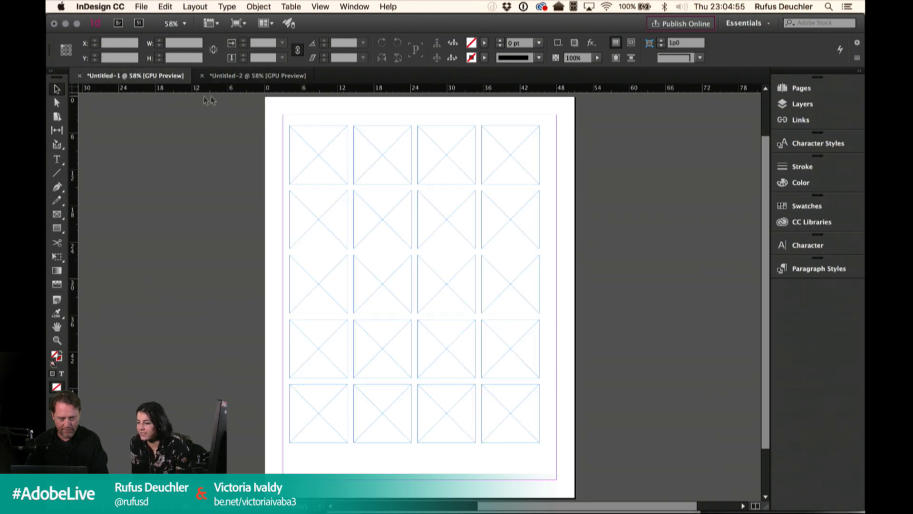
pyautogui.press('super+Tab')
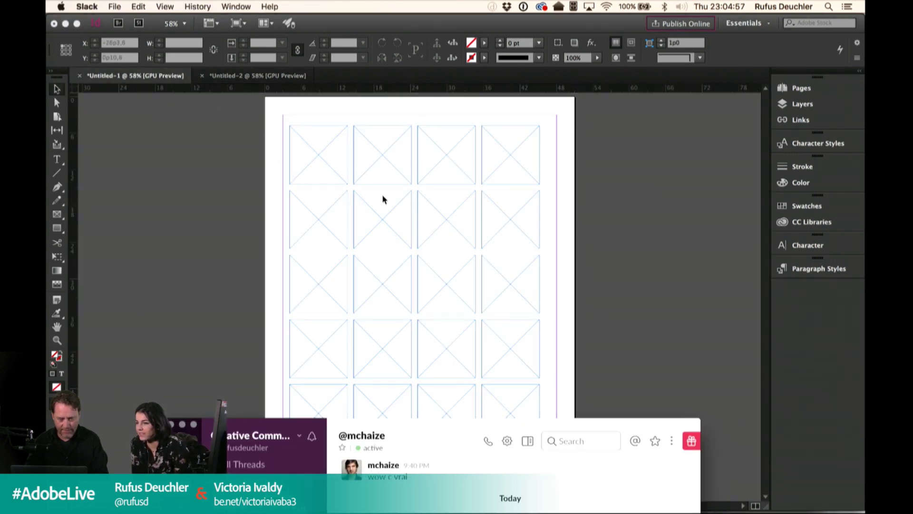
pyautogui.press('super+Tab')
pyautogui.press('super+Tab')
pyautogui.press('super+Tab')
pyautogui.press('super+Tab')
pyautogui.press('super+Tab')
pyautogui.press('super+Tab')
pyautogui.press('super+Tab')
pyautogui.press('super+Tab')
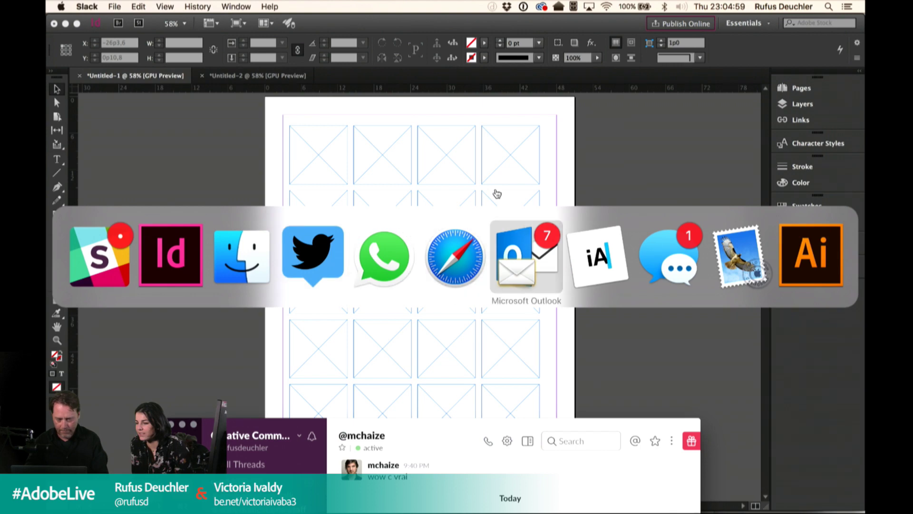
pyautogui.press('super+Tab')
pyautogui.press('super+Tab')
pyautogui.press('super+Tab')
pyautogui.press('super+Tab')
pyautogui.press('super+Tab')
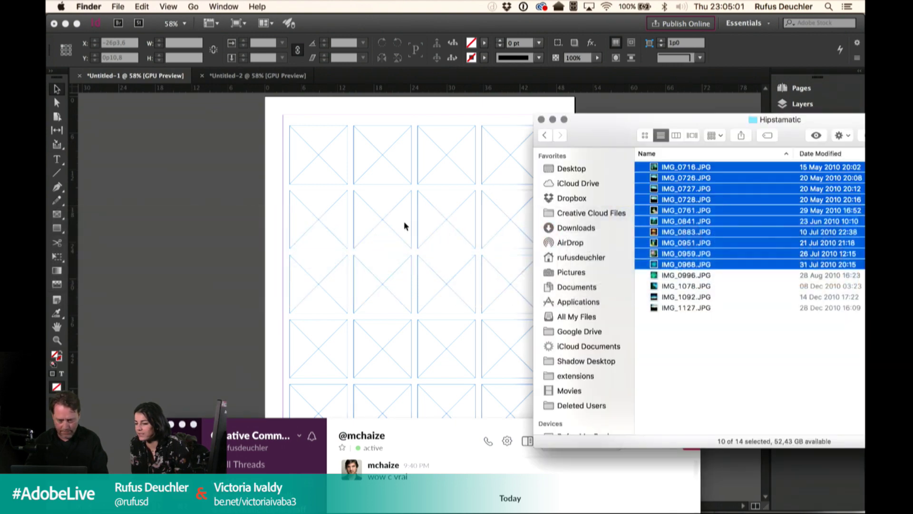
# Step: Load the ten selected images from Finder and place one per frame, row by row, up to the third row's second frame
pyautogui.moveTo(653, 172); pyautogui.dragTo(325, 157)
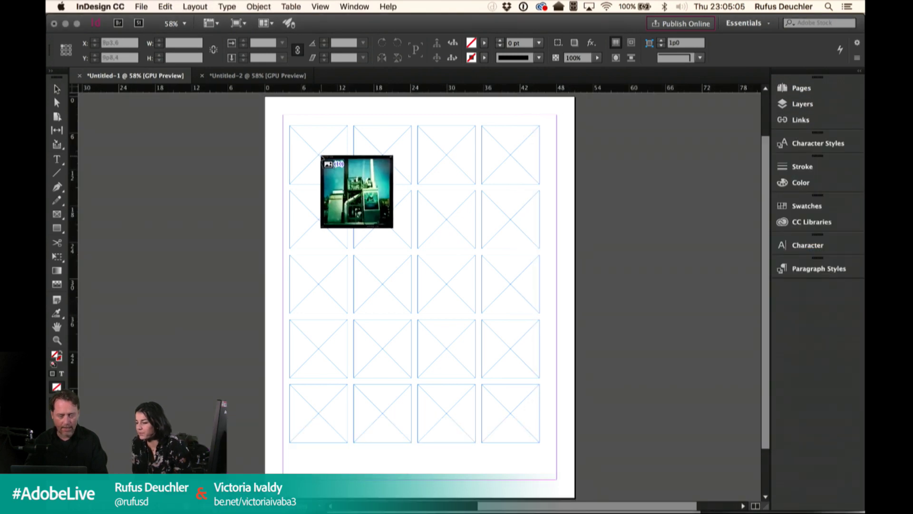
pyautogui.click(316, 155)
pyautogui.click(395, 161)
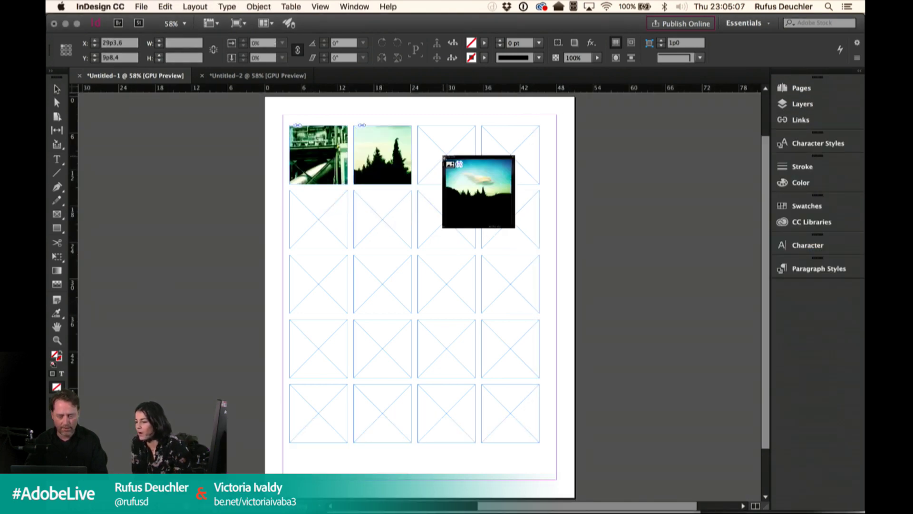
pyautogui.click(445, 157)
pyautogui.click(522, 150)
pyautogui.click(345, 218)
pyautogui.click(381, 220)
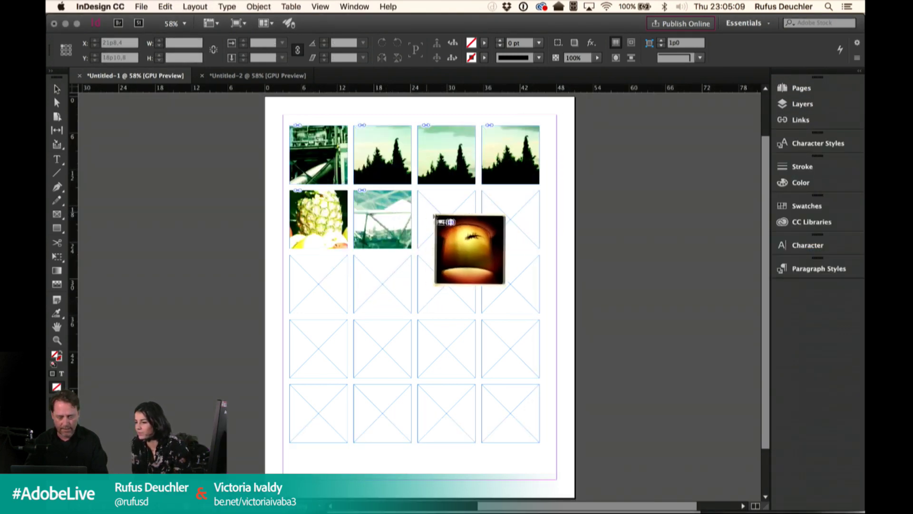
pyautogui.click(444, 218)
pyautogui.click(492, 217)
pyautogui.moveTo(319, 275); pyautogui.dragTo(319, 276)
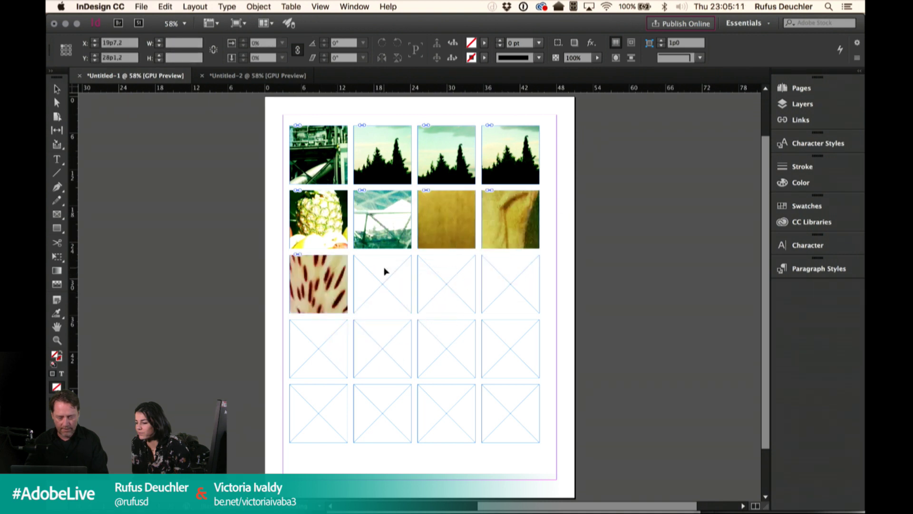
pyautogui.click(387, 271)
pyautogui.click(443, 276)
# Step: Select all filled and empty image frames on the page and delete them
pyautogui.moveTo(263, 144); pyautogui.dragTo(542, 290)
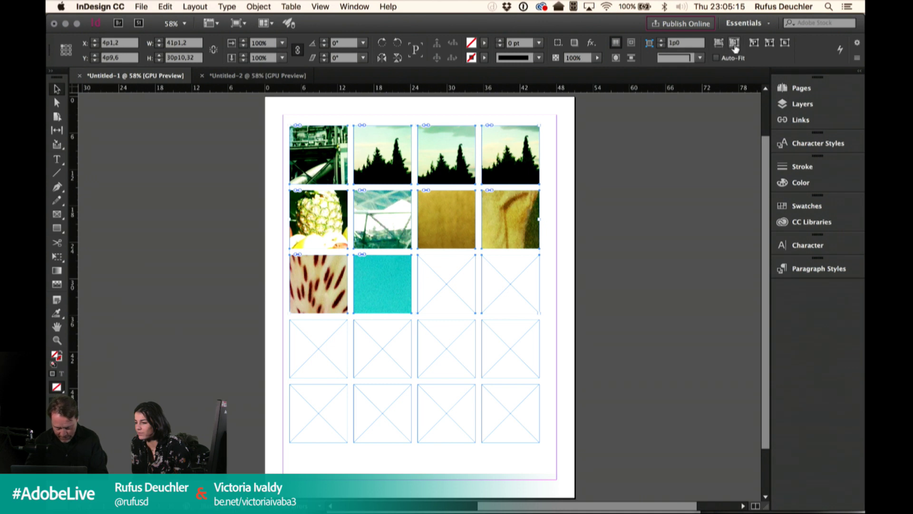
pyautogui.click(566, 198)
pyautogui.moveTo(275, 118); pyautogui.dragTo(571, 462)
pyautogui.press('Delete')
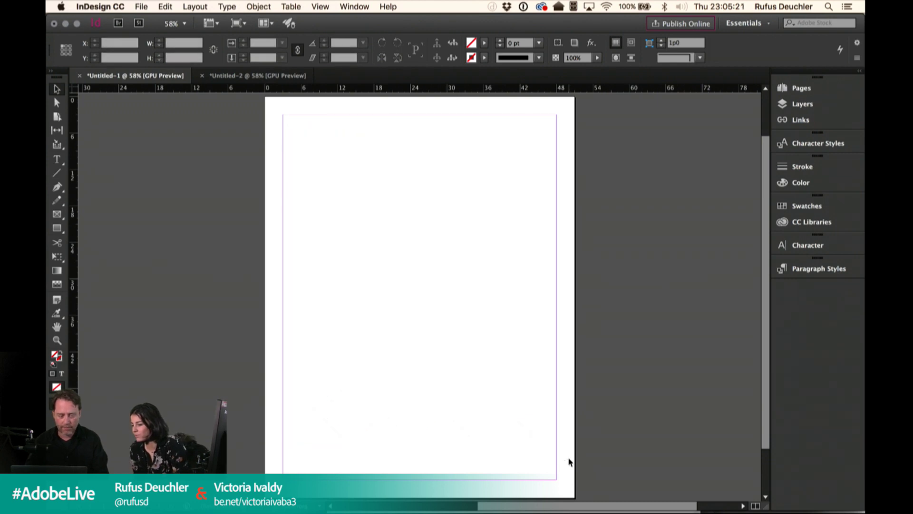
# Step: Add IMG_0996.JPG and IMG_1078.JPG to the Finder selection and load all twelve images for placing in InDesign
pyautogui.press('super+Tab')
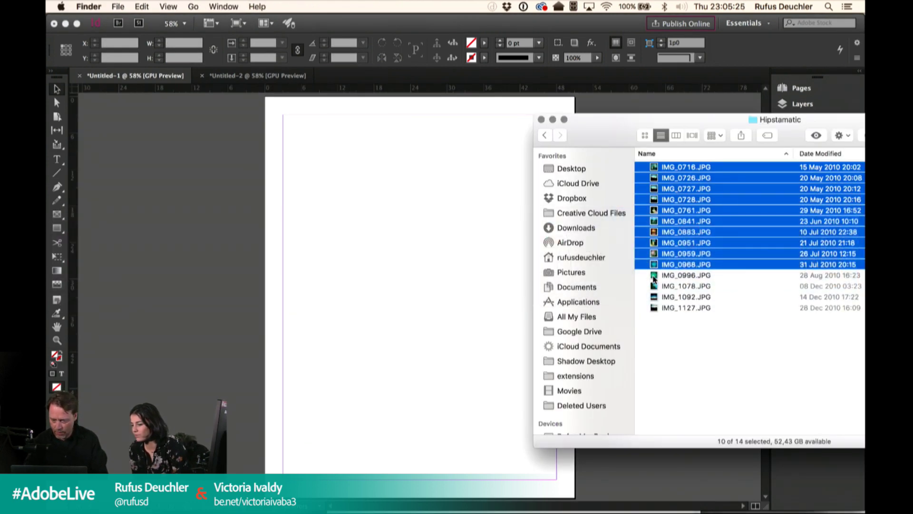
pyautogui.keyDown('shift'); pyautogui.click(653, 276); pyautogui.keyUp('shift')
pyautogui.keyDown('shift'); pyautogui.click(655, 287); pyautogui.keyUp('shift')
pyautogui.moveTo(655, 291); pyautogui.dragTo(325, 257)
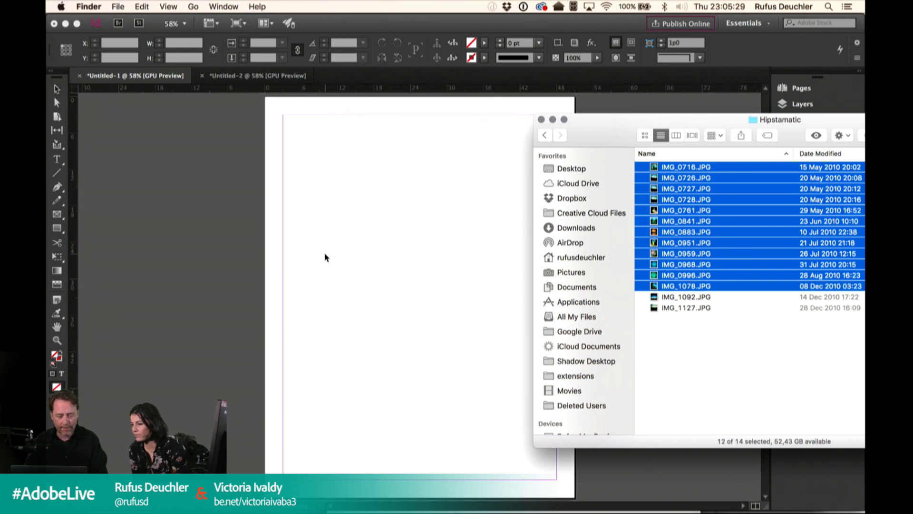
# Step: Place the loaded images as an evenly spaced four-column grid filling three rows, about 44p4 wide and 34p3 high
pyautogui.moveTo(288, 124); pyautogui.dragTo(545, 388)
pyautogui.press('Right')
pyautogui.press('Right')
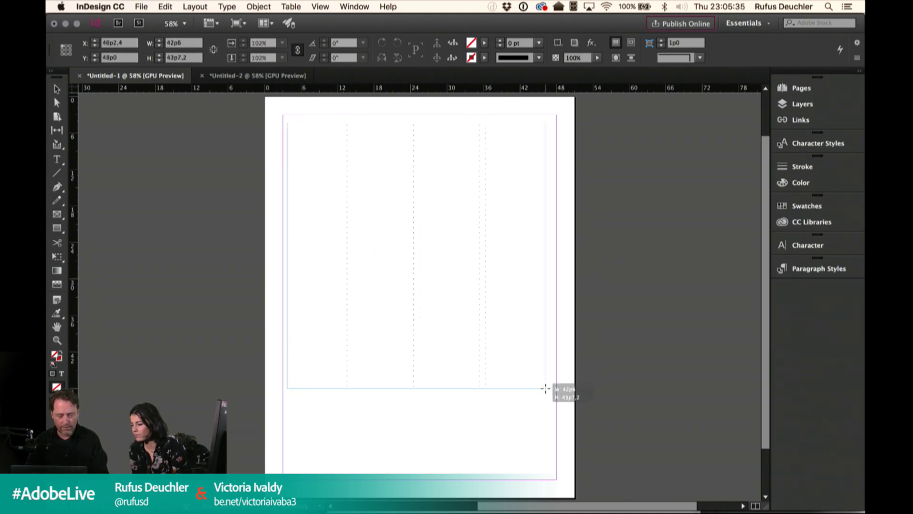
pyautogui.press('Down')
pyautogui.moveTo(546, 388); pyautogui.dragTo(559, 404)
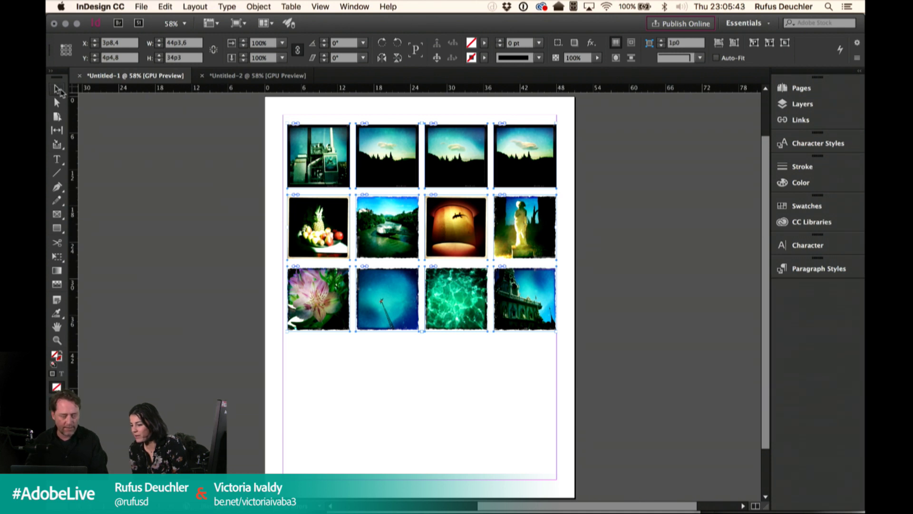
# Step: Move the pineapple and flower images down two rows and the green water image down one row, keeping them in their columns
pyautogui.click(305, 335)
pyautogui.moveTo(307, 335); pyautogui.dragTo(328, 366)
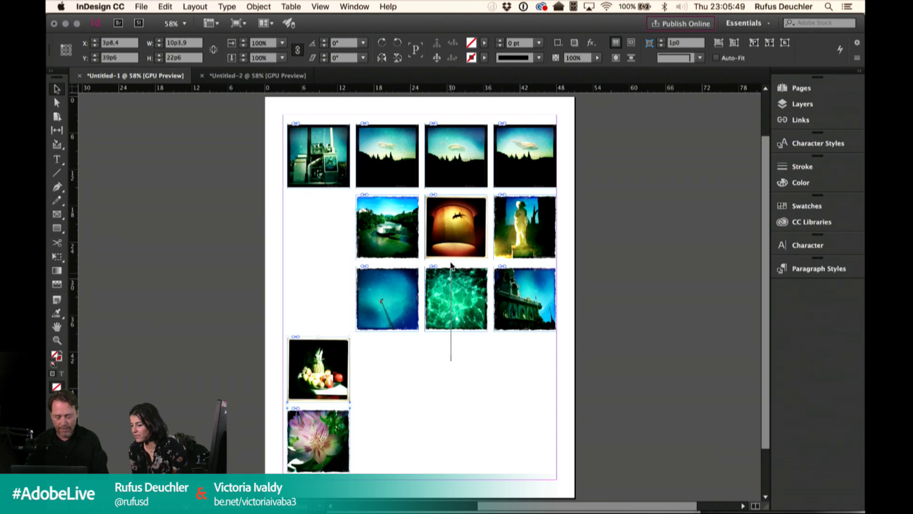
pyautogui.moveTo(452, 281); pyautogui.dragTo(477, 394)
pyautogui.click(514, 401)
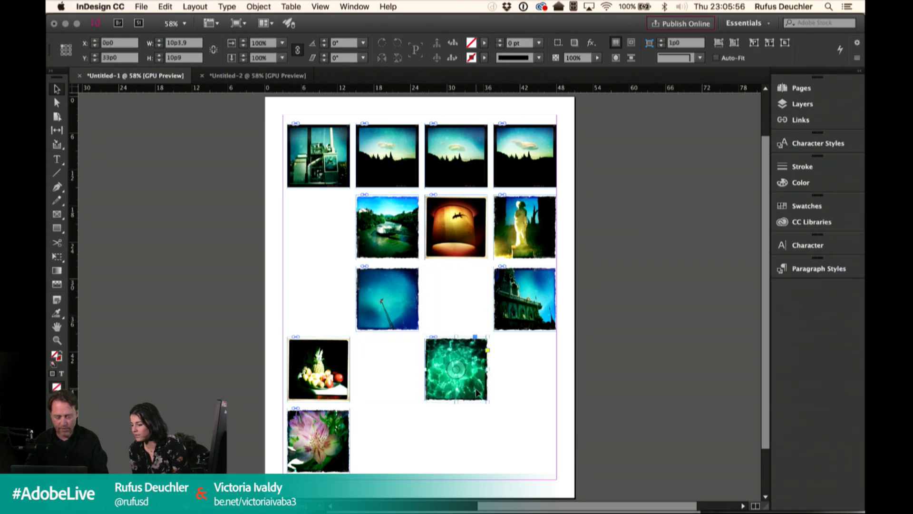
pyautogui.click(520, 402)
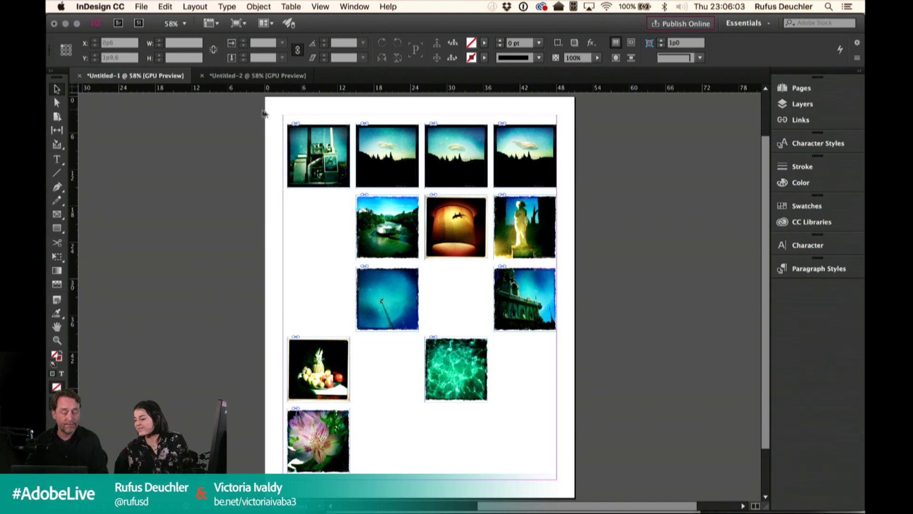
# Step: Switch to the Untitled-2 document and zoom in on the three formatted caption lines
pyautogui.click(235, 78)
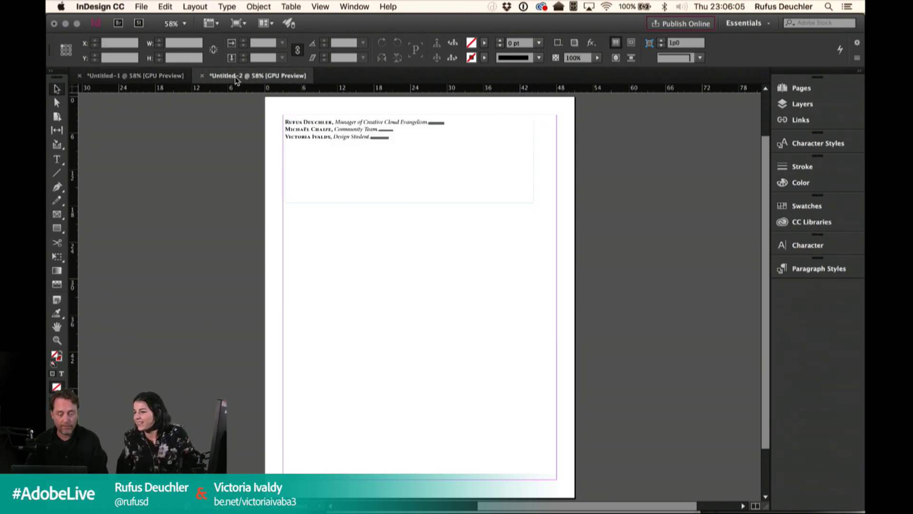
pyautogui.click(57, 341)
pyautogui.moveTo(359, 128); pyautogui.dragTo(457, 146)
pyautogui.moveTo(381, 143); pyautogui.dragTo(418, 244)
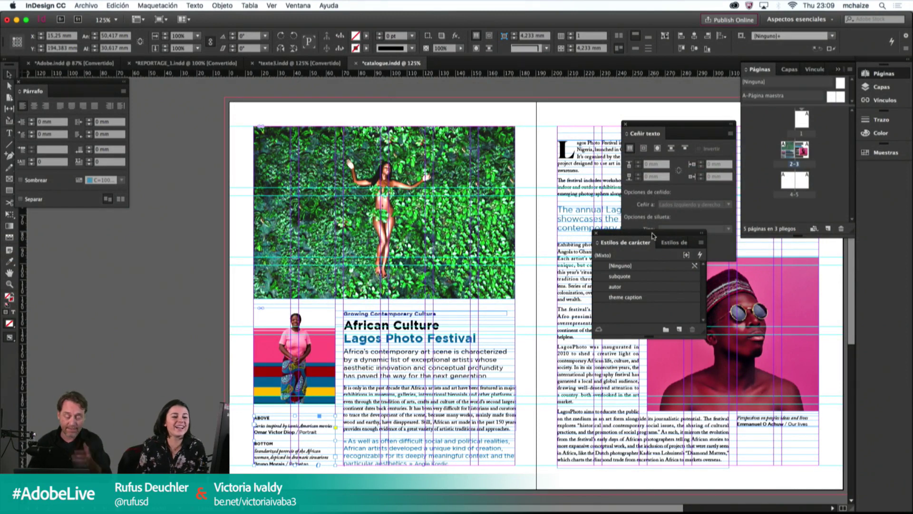
# Step: In catalogue.indd, move the floating Estilos de carácter panel off the right page to beside the Párrafo panel
pyautogui.moveTo(644, 237); pyautogui.dragTo(184, 143)
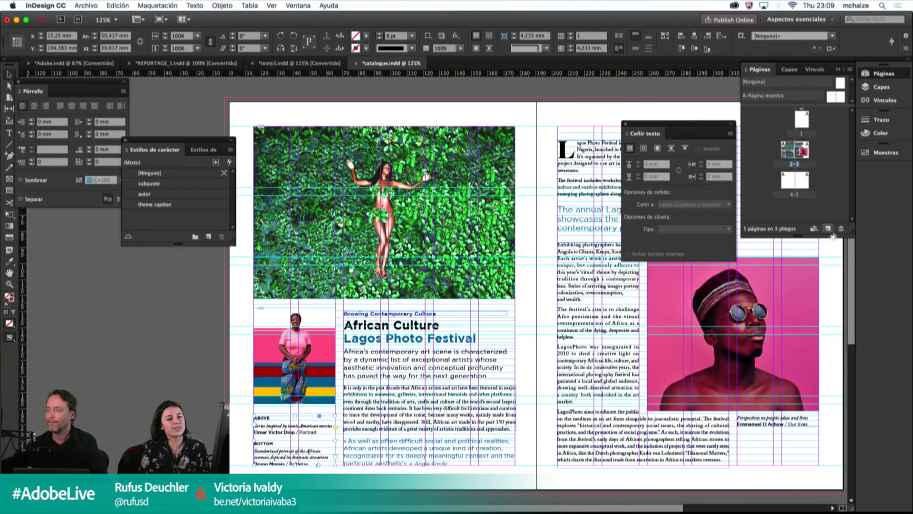
# Step: Go to the blank spread on pages 4-5 of catalogue.indd
pyautogui.doubleClick(788, 184)
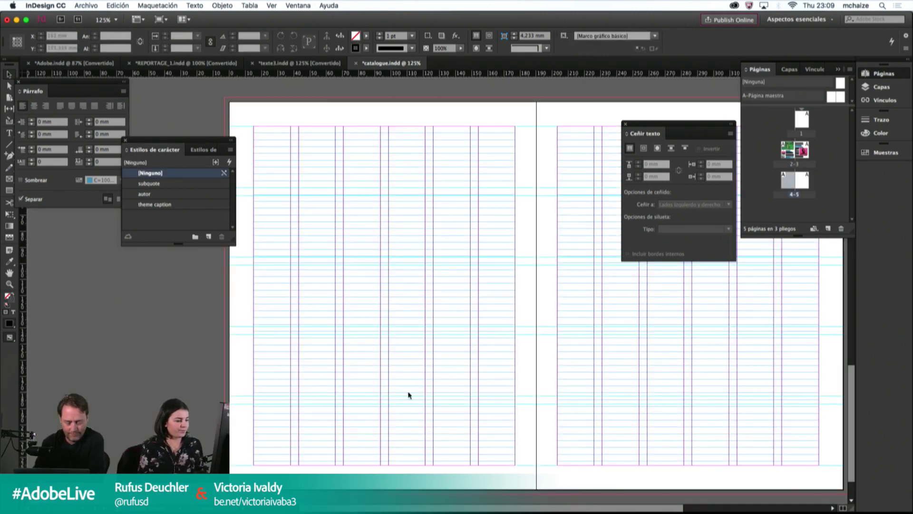
pyautogui.hscroll(-2, 400, 419)
pyautogui.moveTo(335, 494)
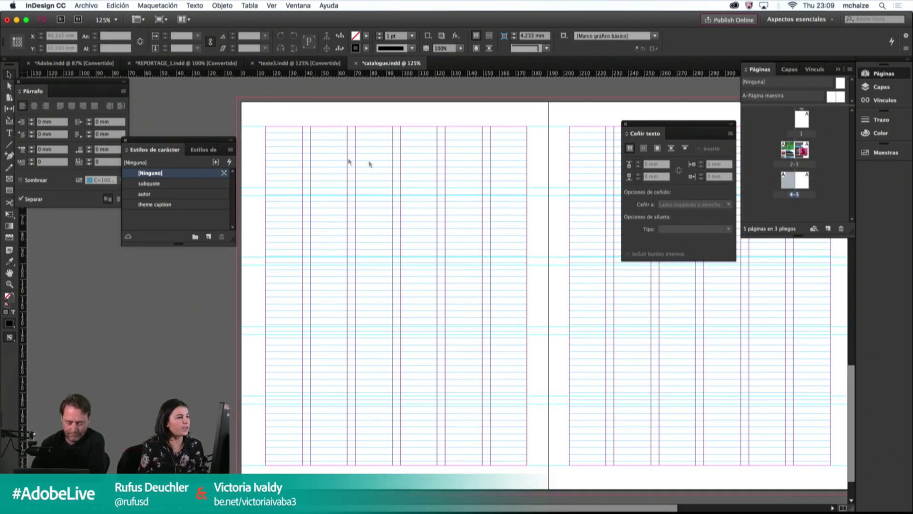
pyautogui.hscroll(10, 295, 181)
# Step: Copy the INTRO paragraph from page 2 of texte3.indd and return to the blank spread in catalogue.indd
pyautogui.click(290, 63)
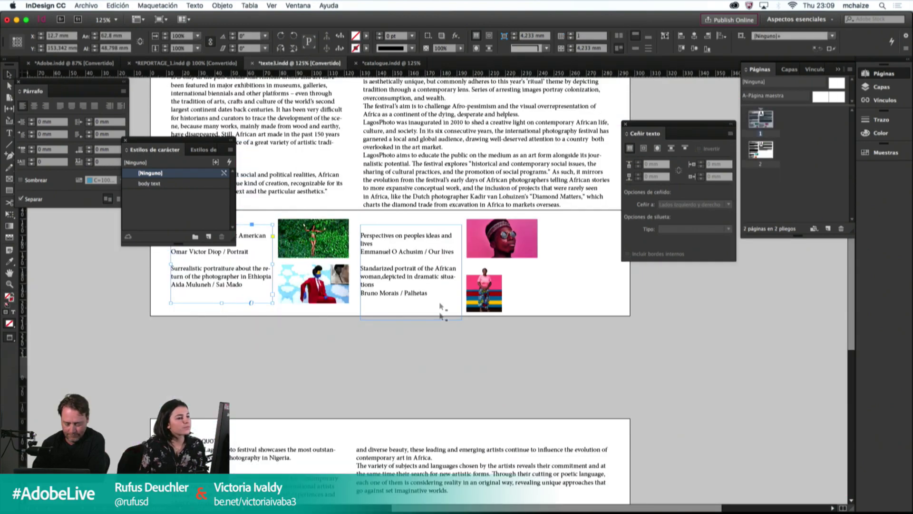
pyautogui.click(398, 390)
pyautogui.moveTo(229, 406); pyautogui.dragTo(351, 183)
pyautogui.press('t')
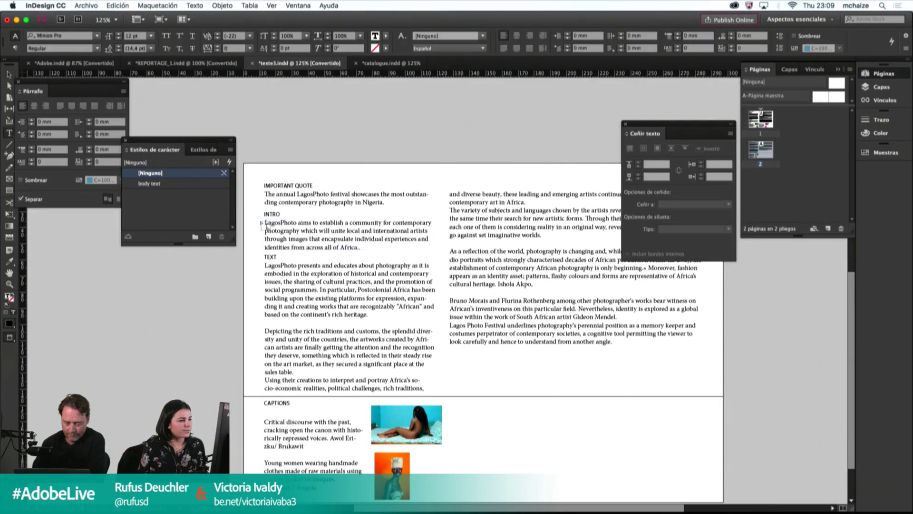
pyautogui.moveTo(265, 222); pyautogui.dragTo(376, 249)
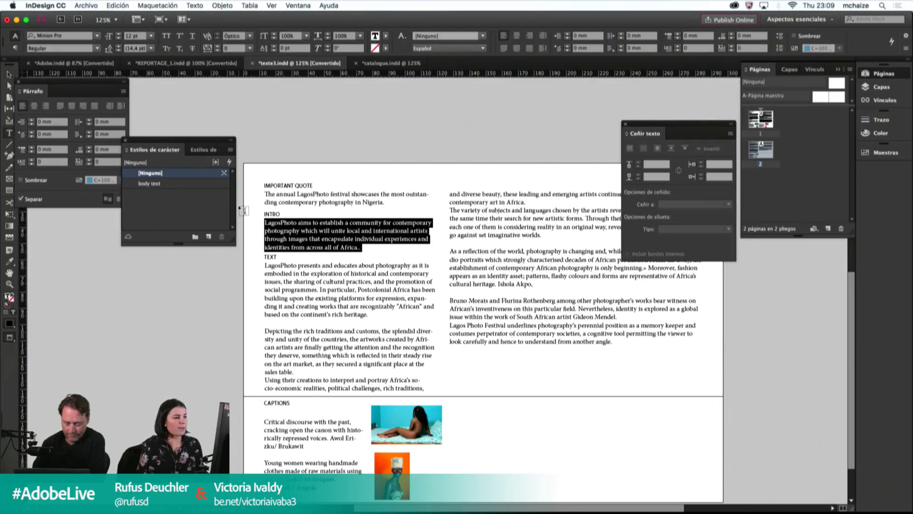
pyautogui.press('Escape')
pyautogui.press('super+shift+grave')
pyautogui.press('super+grave')
pyautogui.press('super+grave')
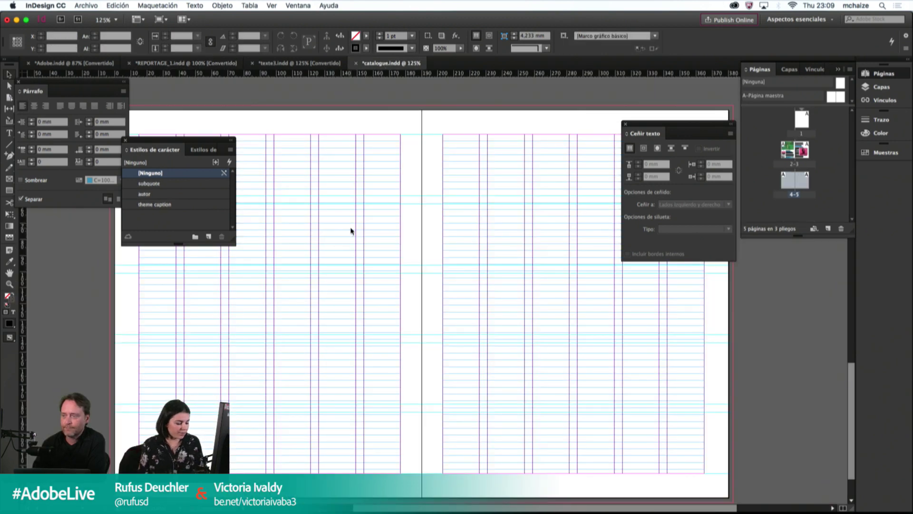
# Step: Paste the intro text, about 53 mm square, into page 4's upper right margin corner and move the Estilos de carácter panel below Párrafo
pyautogui.press('super+v')
pyautogui.moveTo(419, 261); pyautogui.dragTo(334, 163)
pyautogui.moveTo(221, 149); pyautogui.dragTo(106, 241)
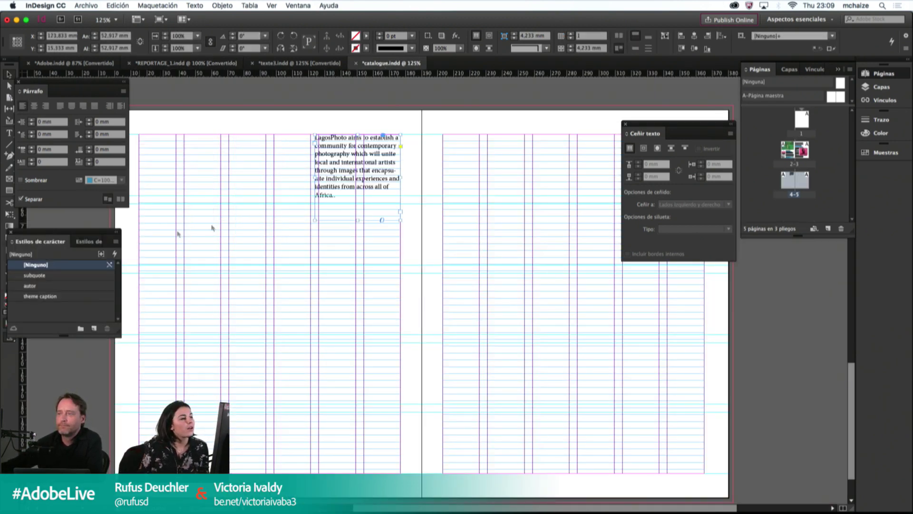
# Step: Widen the intro text frame leftward to the column guide near X 71 mm, about 106 mm wide
pyautogui.moveTo(315, 188); pyautogui.dragTo(229, 177)
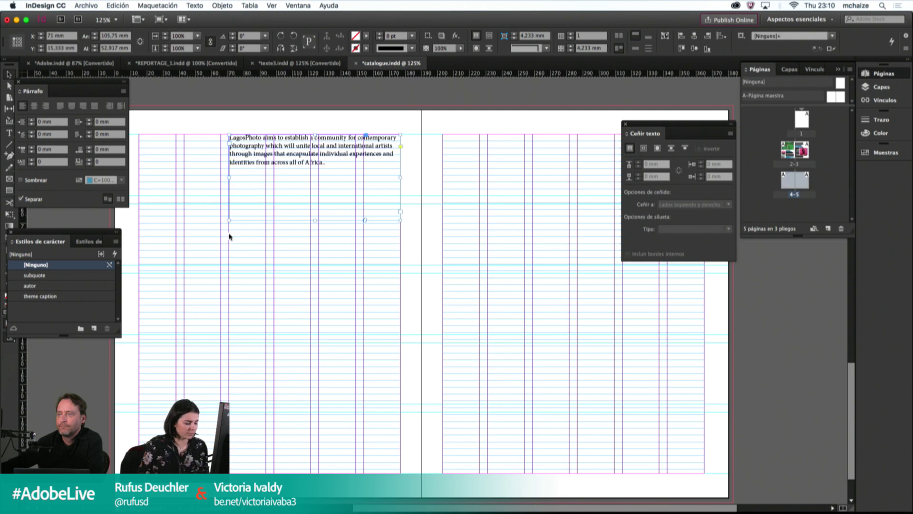
pyautogui.click(230, 238)
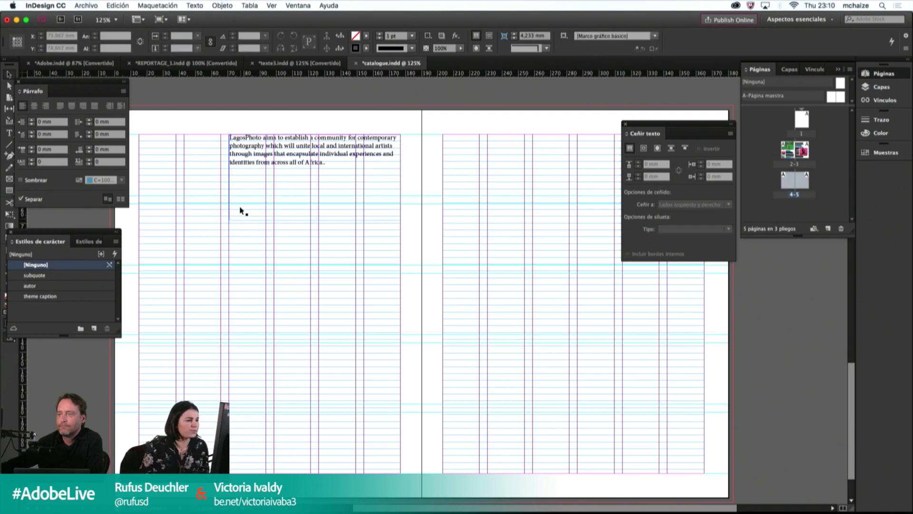
pyautogui.moveTo(229, 178)
pyautogui.mouseDown()
pyautogui.moveTo(220, 180)
pyautogui.moveTo(229, 181)
pyautogui.mouseUp()
pyautogui.moveTo(408, 177); pyautogui.dragTo(403, 180)
pyautogui.moveTo(230, 182)
pyautogui.mouseDown()
pyautogui.moveTo(238, 180)
pyautogui.moveTo(220, 179)
pyautogui.moveTo(229, 180)
pyautogui.mouseUp()
# Step: Turn on smart guides and snap the intro frame's left edge to the column guide at X 71 mm, 106 mm wide
pyautogui.click(263, 4)
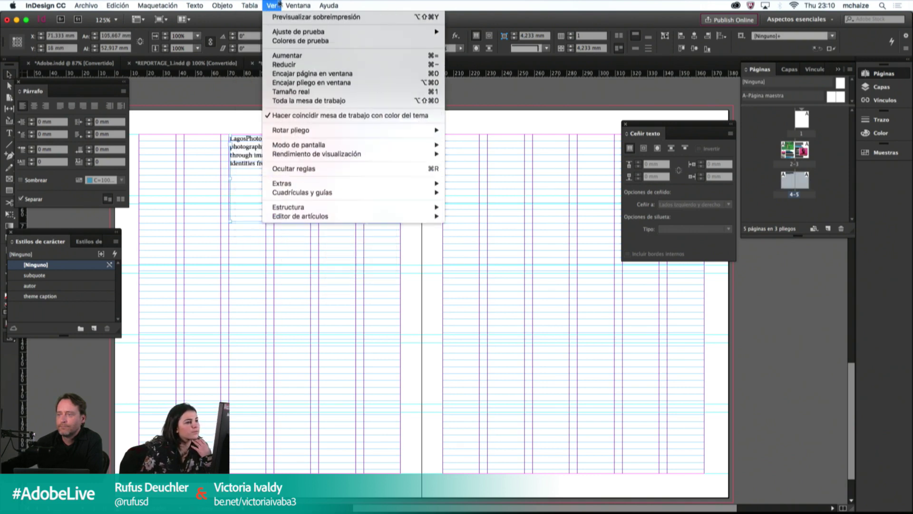
pyautogui.moveTo(318, 193)
pyautogui.click(475, 228)
pyautogui.moveTo(230, 179); pyautogui.dragTo(230, 180)
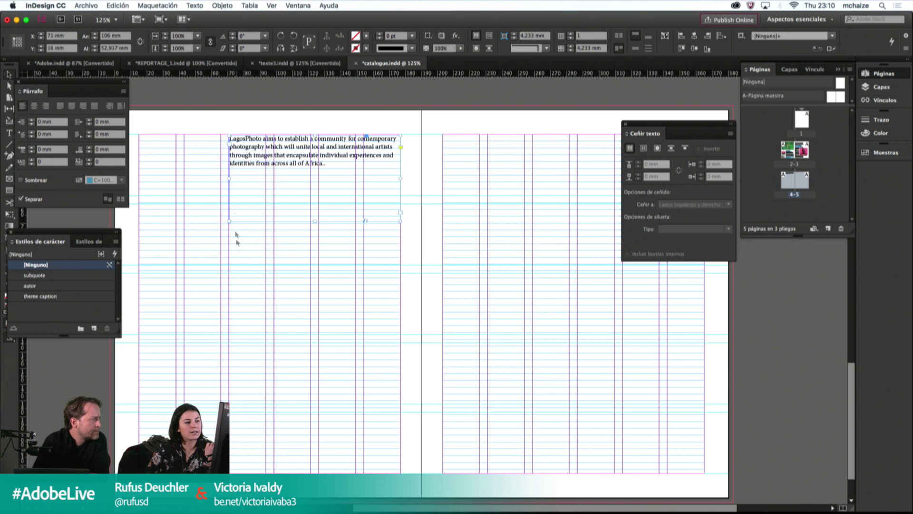
# Step: Try narrowing the intro text frame and snapping its left edge to a column guide nearer the page's middle
pyautogui.click(237, 246)
pyautogui.click(229, 180)
pyautogui.press('super+z')
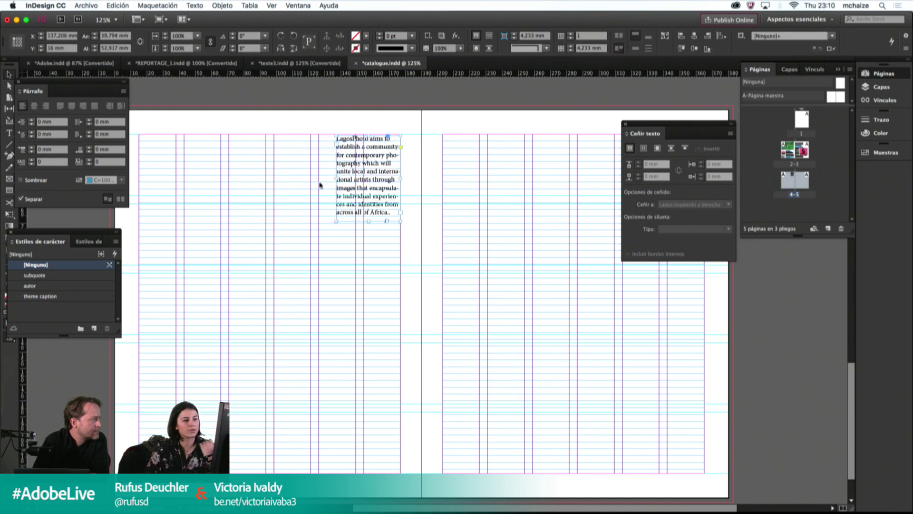
pyautogui.moveTo(333, 181); pyautogui.dragTo(275, 182)
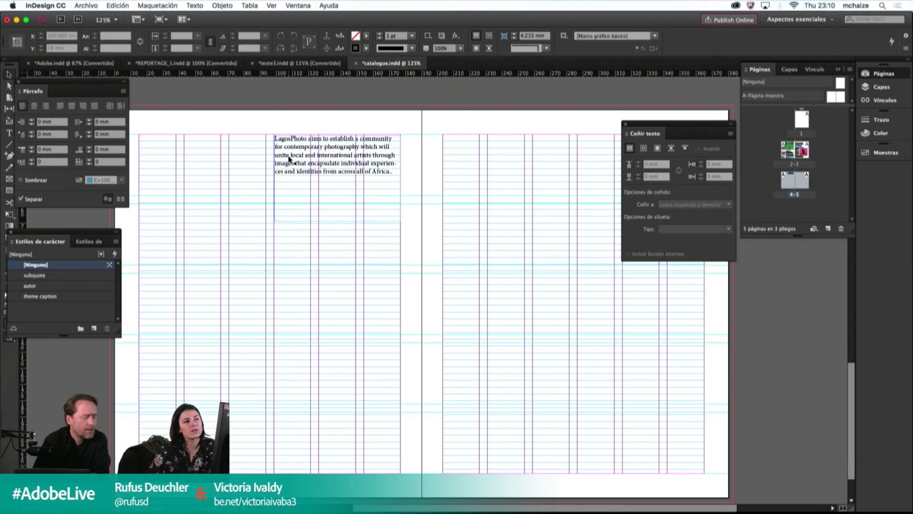
# Step: Check the smart guides setting and extend the intro frame's left edge back to X 71 mm, 106 mm wide
pyautogui.click(271, 6)
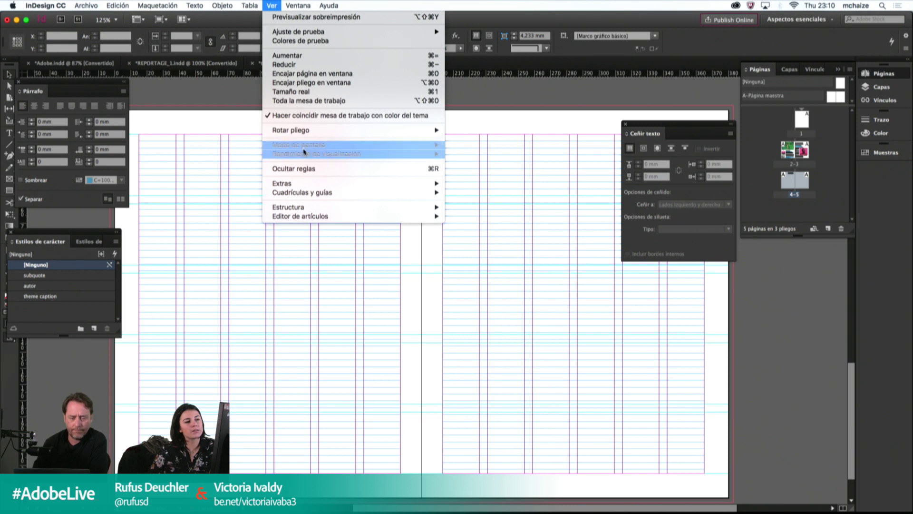
pyautogui.moveTo(314, 192)
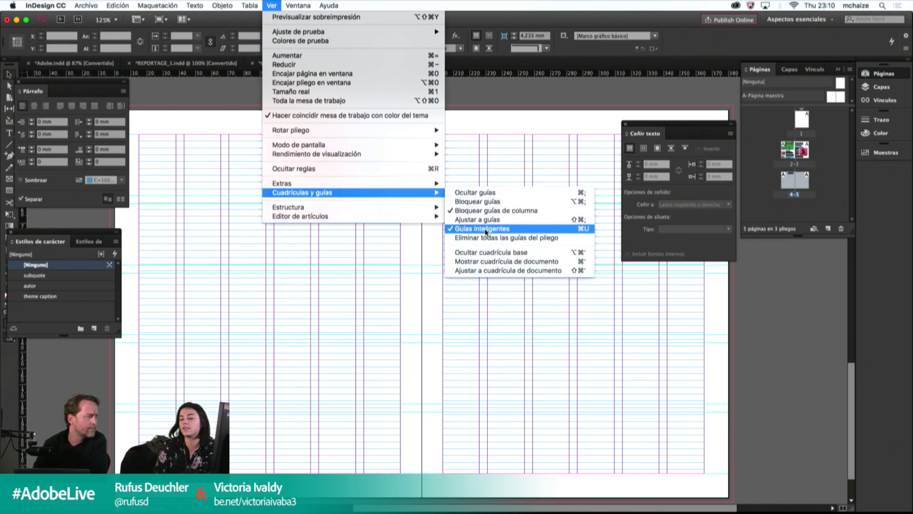
pyautogui.click(485, 238)
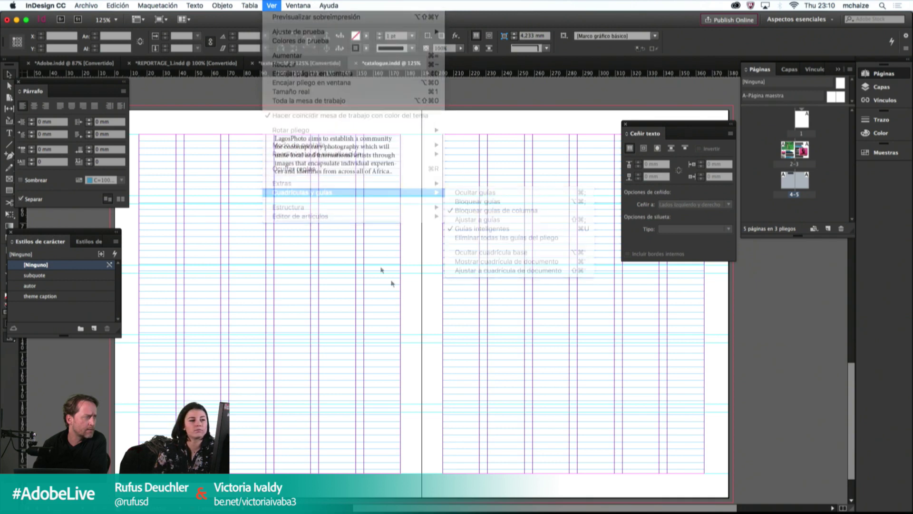
pyautogui.moveTo(275, 180); pyautogui.dragTo(229, 178)
pyautogui.click(251, 238)
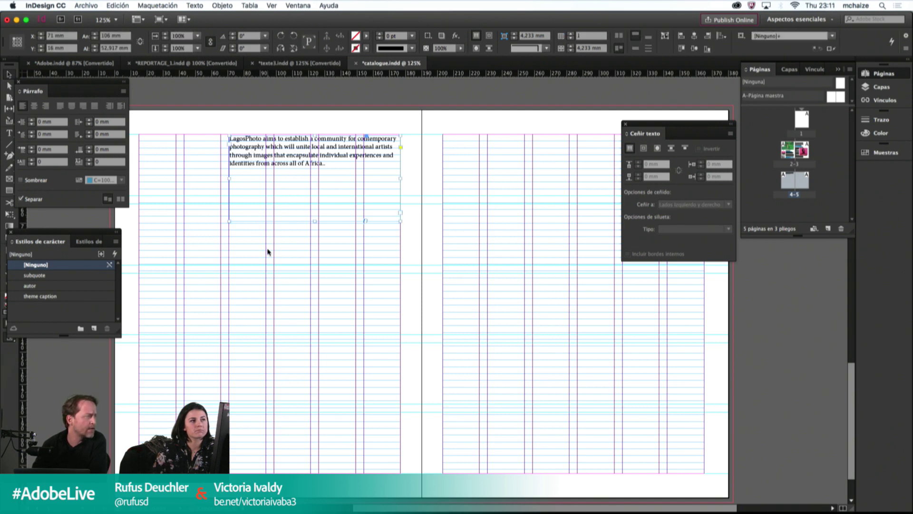
# Step: Open the grids and guides options
pyautogui.click(273, 5)
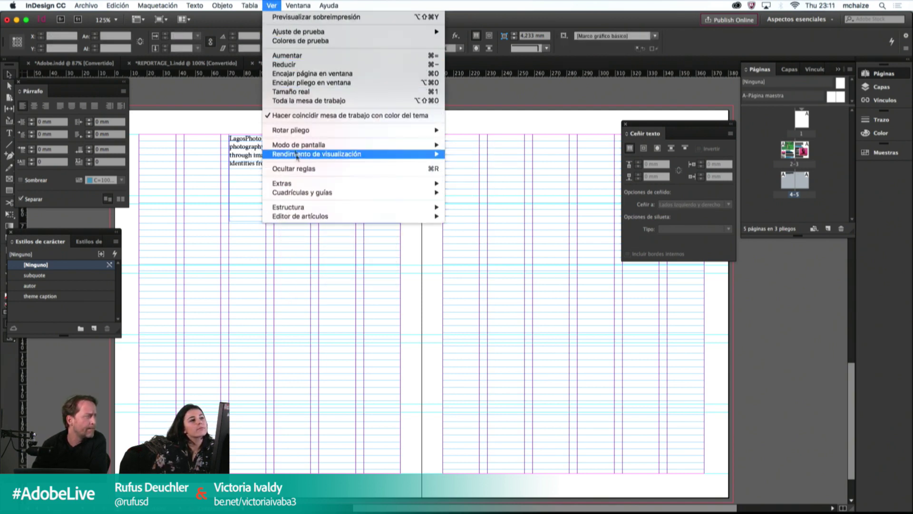
pyautogui.click(278, 91)
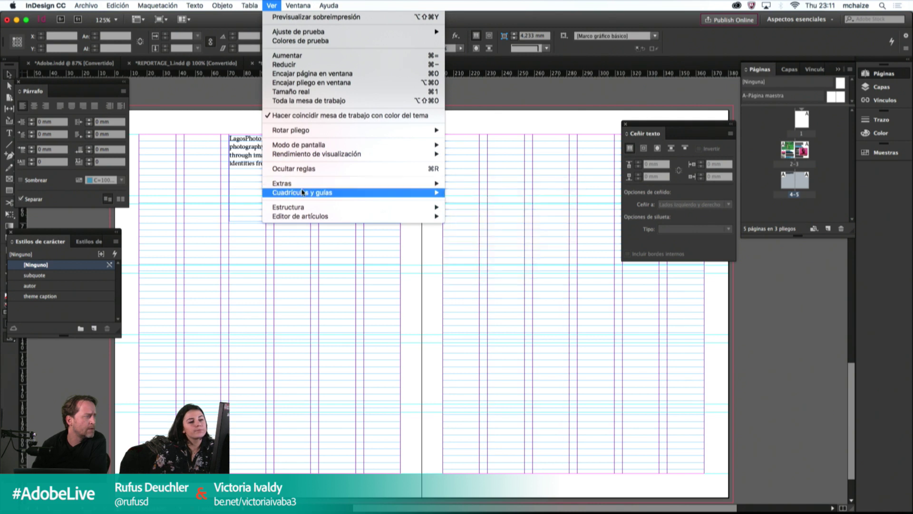
# Step: Turn on snapping to guides and align the intro text frame's left edge with the second column
pyautogui.moveTo(302, 192)
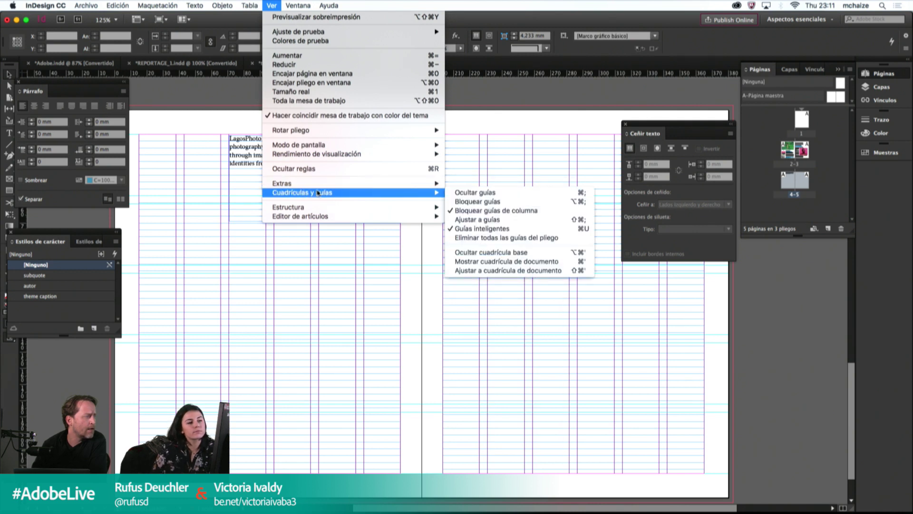
pyautogui.click(483, 220)
pyautogui.click(230, 186)
pyautogui.moveTo(229, 179); pyautogui.dragTo(226, 178)
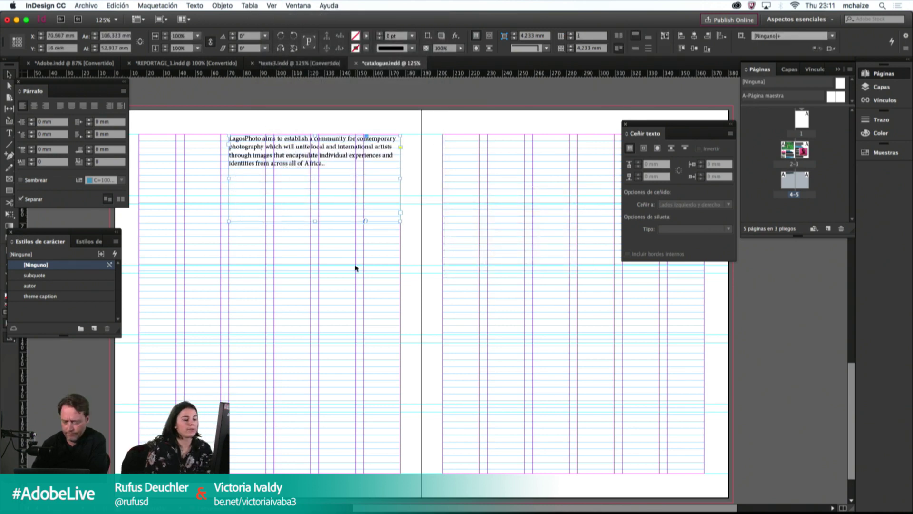
pyautogui.click(355, 268)
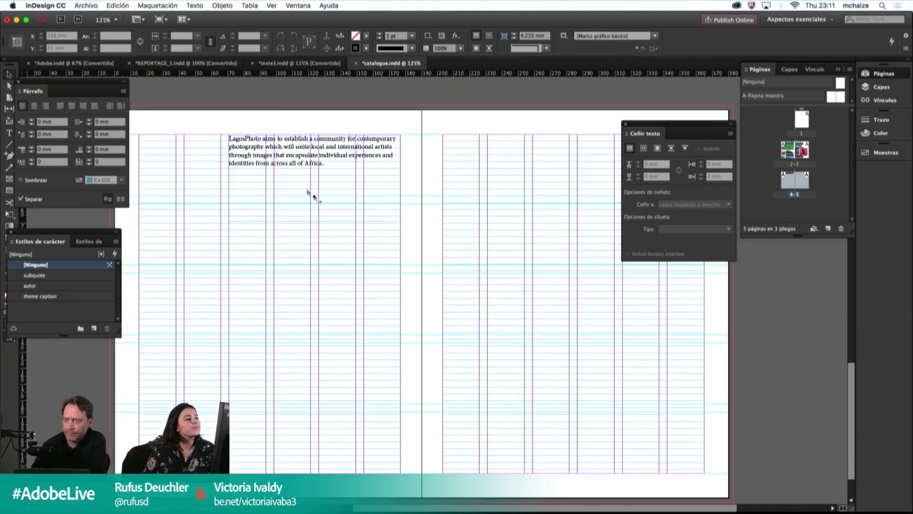
# Step: Delete the extra period at the end of the intro text and apply the intro paragraph style
pyautogui.doubleClick(280, 163)
pyautogui.moveTo(340, 172); pyautogui.dragTo(202, 129)
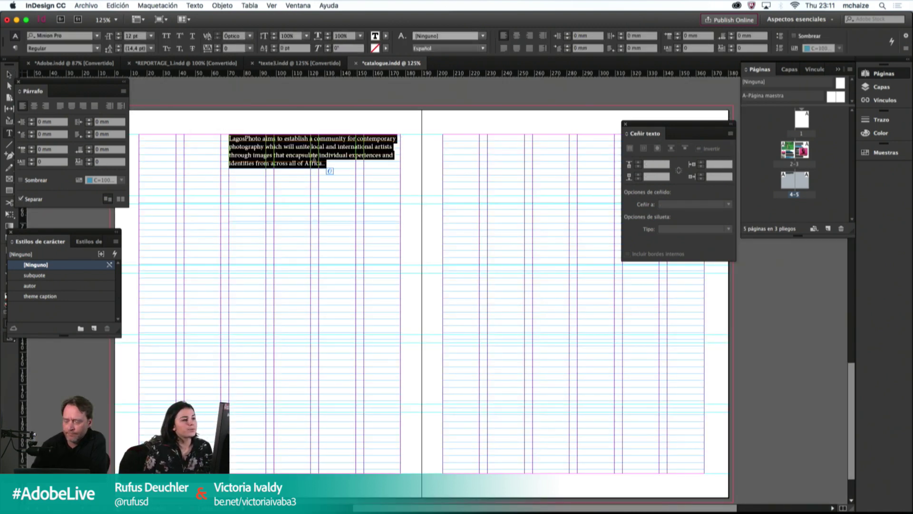
pyautogui.click(338, 171)
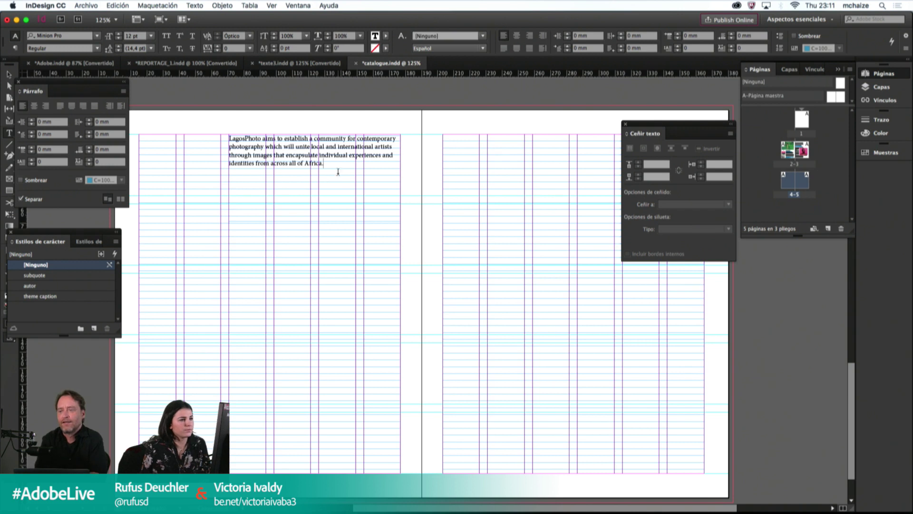
pyautogui.moveTo(338, 172); pyautogui.dragTo(232, 134)
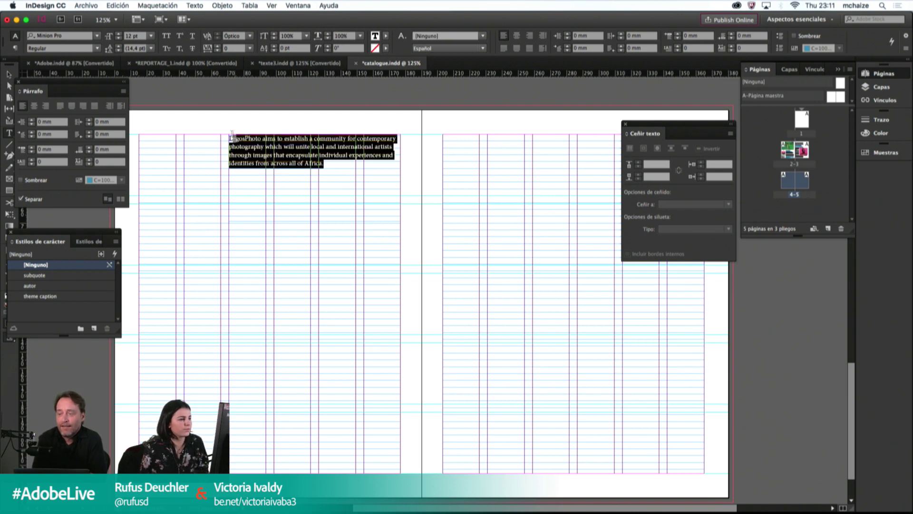
pyautogui.click(86, 241)
pyautogui.click(30, 317)
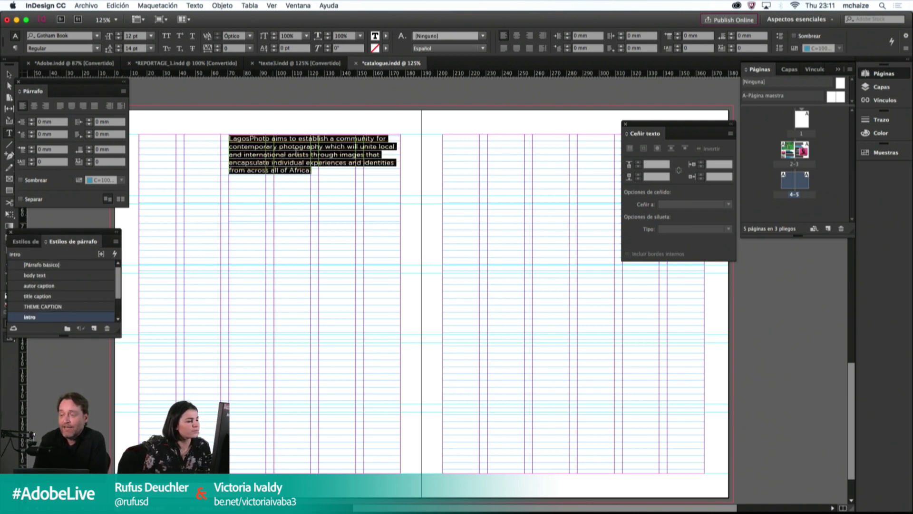
pyautogui.click(135, 35)
pyautogui.press('Escape')
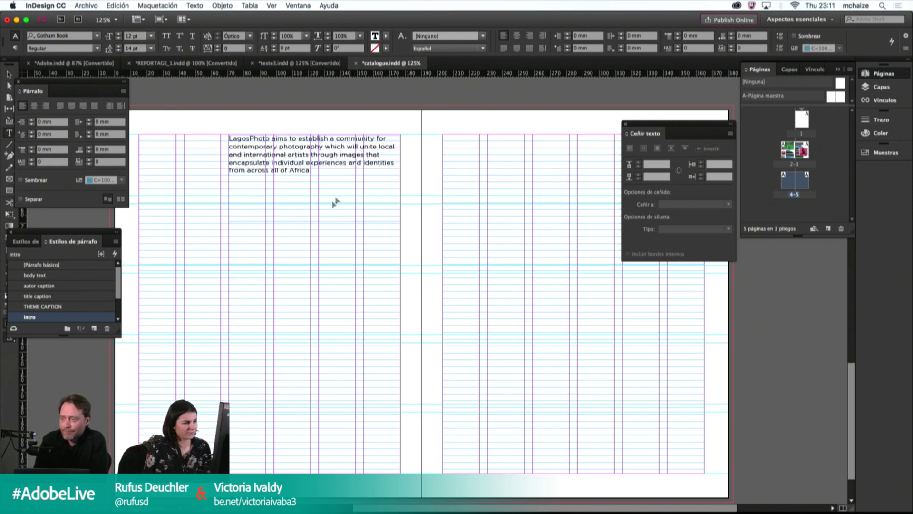
# Step: Shorten the intro text frame to fit its text and position it just above the first horizontal guide
pyautogui.moveTo(312, 222); pyautogui.dragTo(304, 194)
pyautogui.doubleClick(314, 136)
pyautogui.click(291, 212)
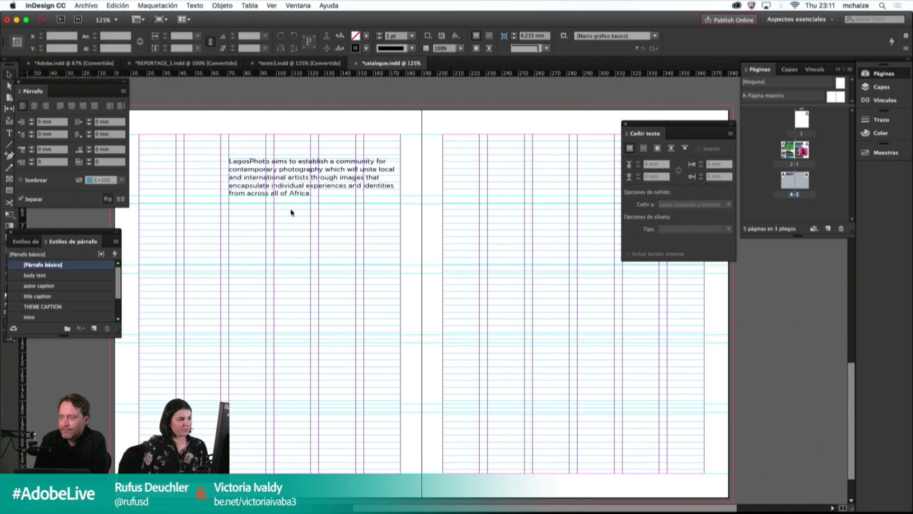
pyautogui.press('w')
pyautogui.press('w')
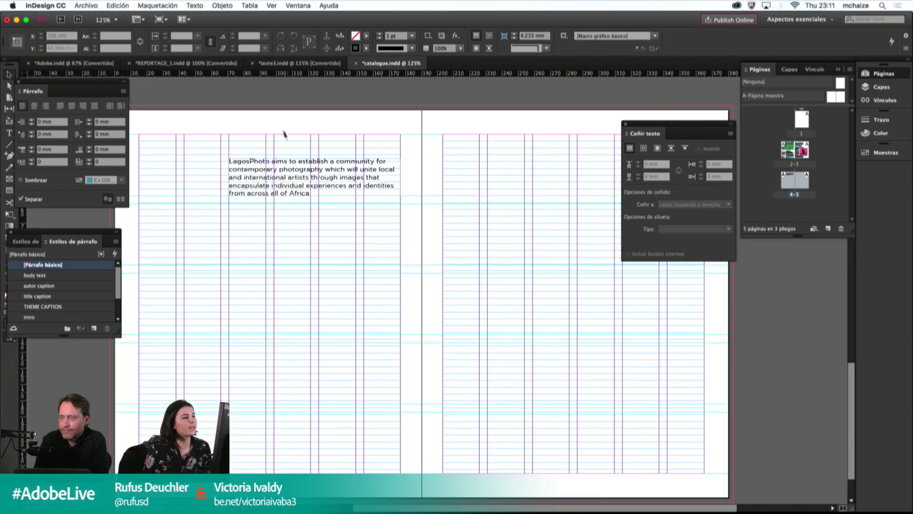
# Step: Copy the full TEXT section from texte3.indd into a new text frame below the intro in catalogue.indd
pyautogui.click(286, 63)
pyautogui.doubleClick(271, 264)
pyautogui.moveTo(264, 264); pyautogui.dragTo(578, 383)
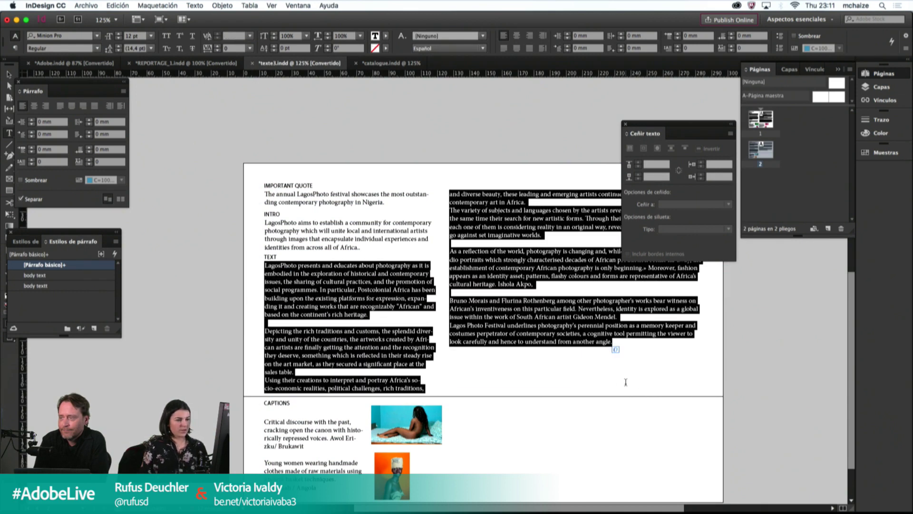
pyautogui.click(391, 63)
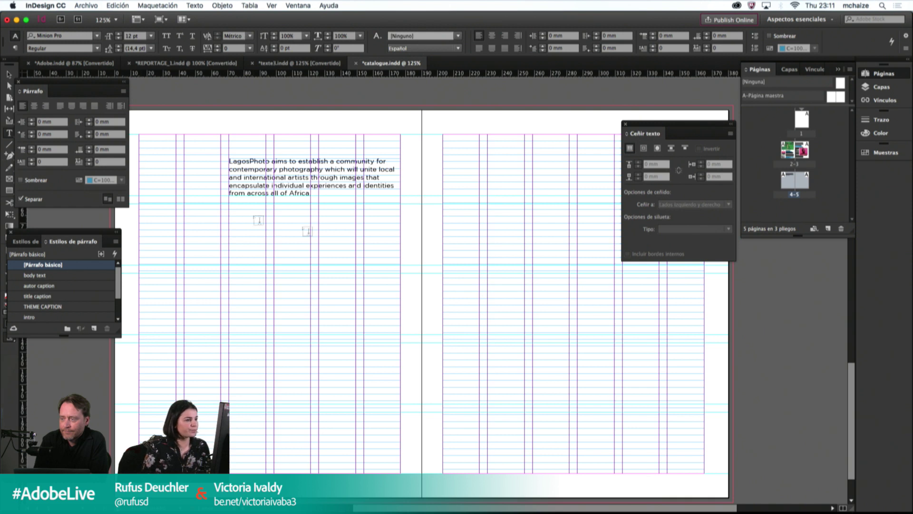
pyautogui.moveTo(368, 370); pyautogui.dragTo(402, 464)
pyautogui.press('super+v')
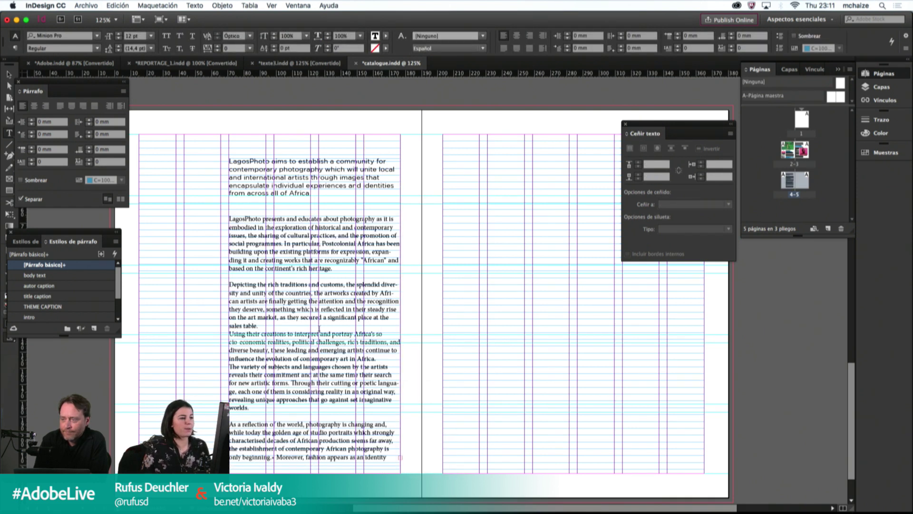
# Step: Thread the overset body text into a second frame on the facing page, about 106 mm wide and 166 mm high
pyautogui.press('Escape')
pyautogui.click(400, 457)
pyautogui.click(443, 207)
pyautogui.moveTo(479, 339); pyautogui.dragTo(614, 340)
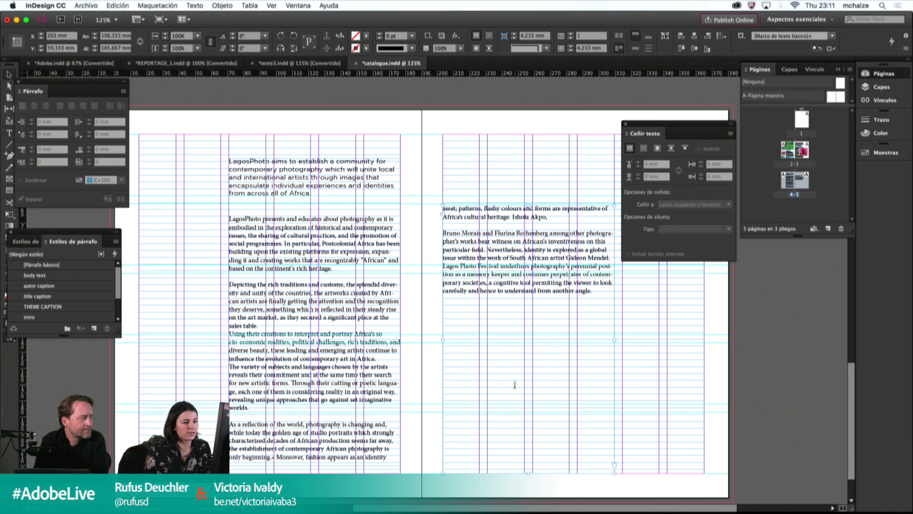
# Step: Apply the body text paragraph style to the whole threaded story
pyautogui.doubleClick(589, 389)
pyautogui.press('super+a')
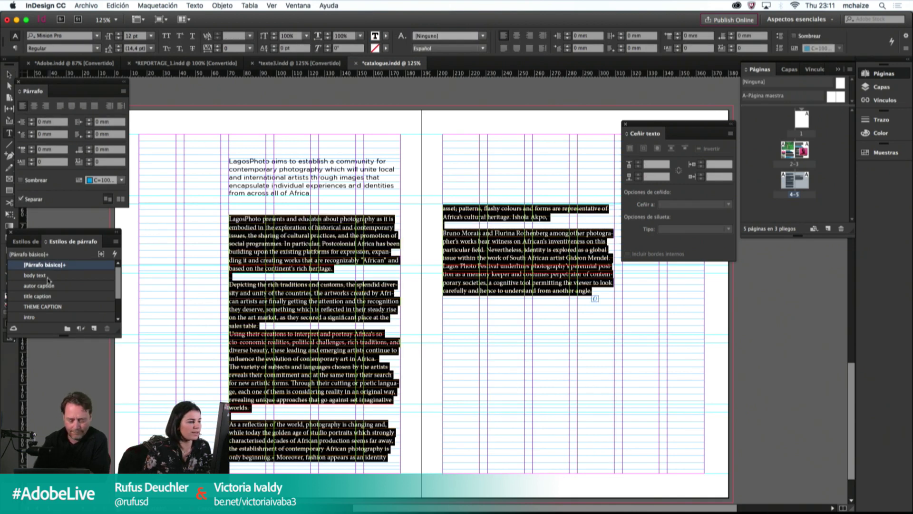
pyautogui.click(35, 275)
pyautogui.click(331, 456)
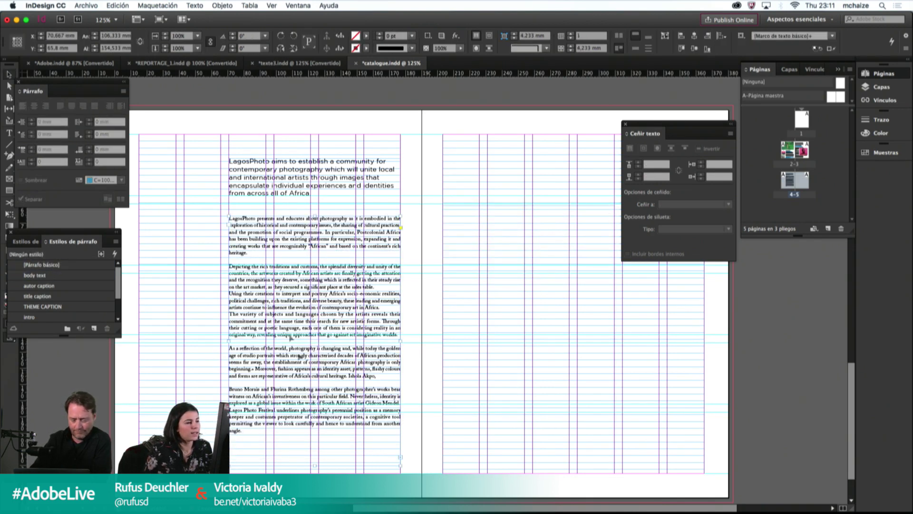
# Step: Replace the blank line before the "Depicting the rich traditions" paragraph with 2 mm of space before it
pyautogui.click(229, 265)
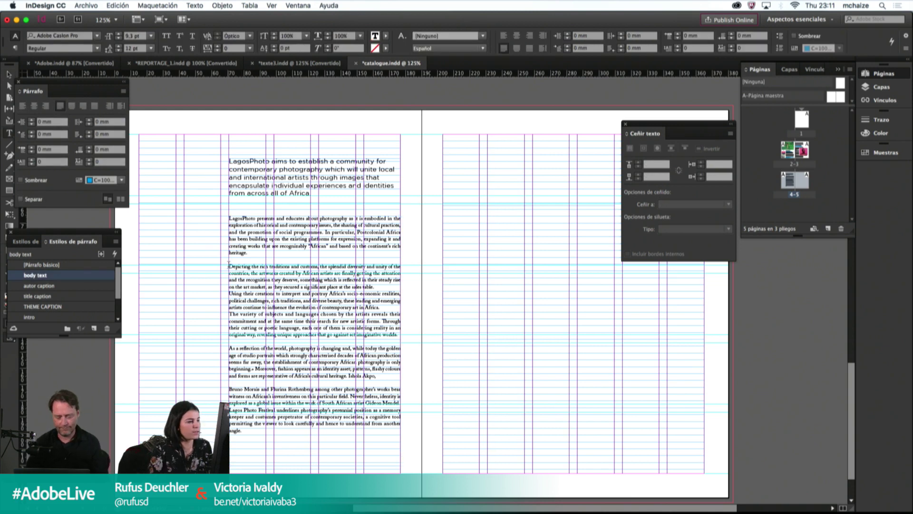
pyautogui.press('BackSpace')
pyautogui.click(53, 150)
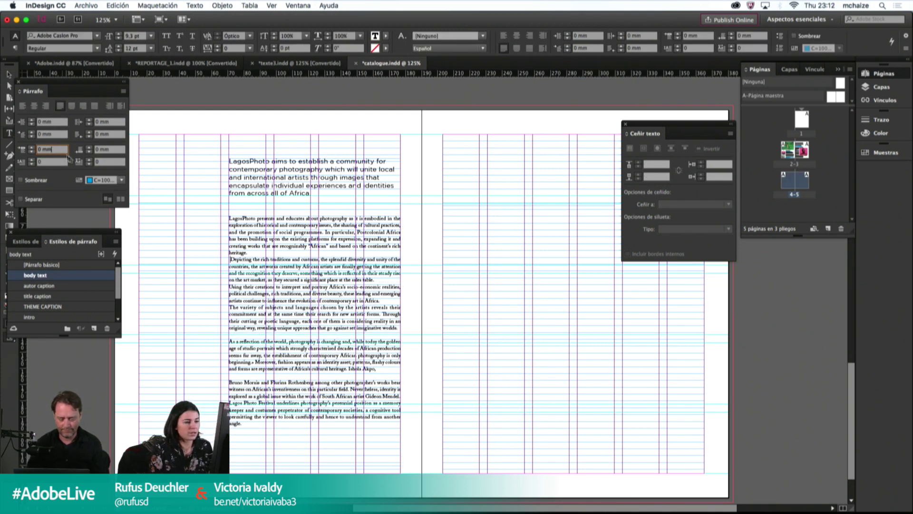
pyautogui.write('2')
pyautogui.press('Return')
# Step: Replace the blank line before the "As a reflection of the world" paragraph with 2 mm of space before it
pyautogui.click(229, 345)
pyautogui.press('BackSpace')
pyautogui.click(53, 150)
pyautogui.write('2')
pyautogui.press('Return')
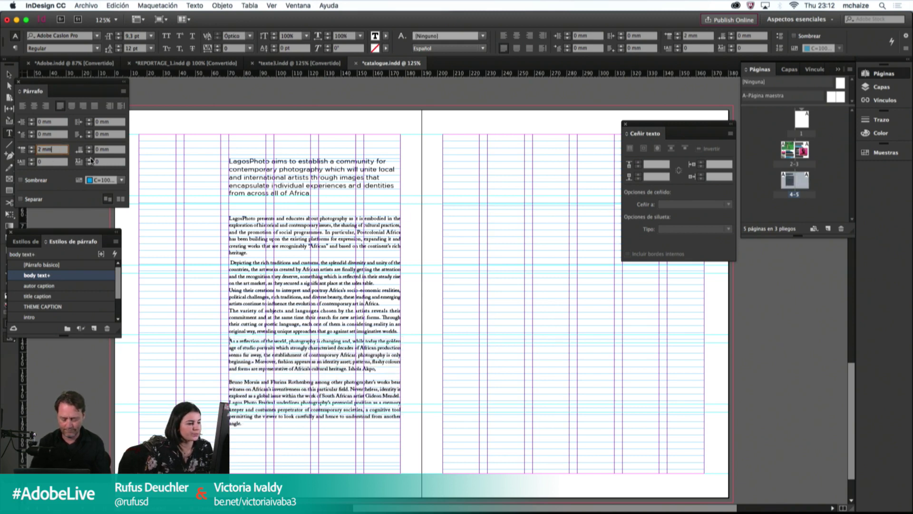
# Step: Remove the blank line before the paragraph about other photographers' works and set its space before to 2 mm
pyautogui.click(230, 379)
pyautogui.press('BackSpace')
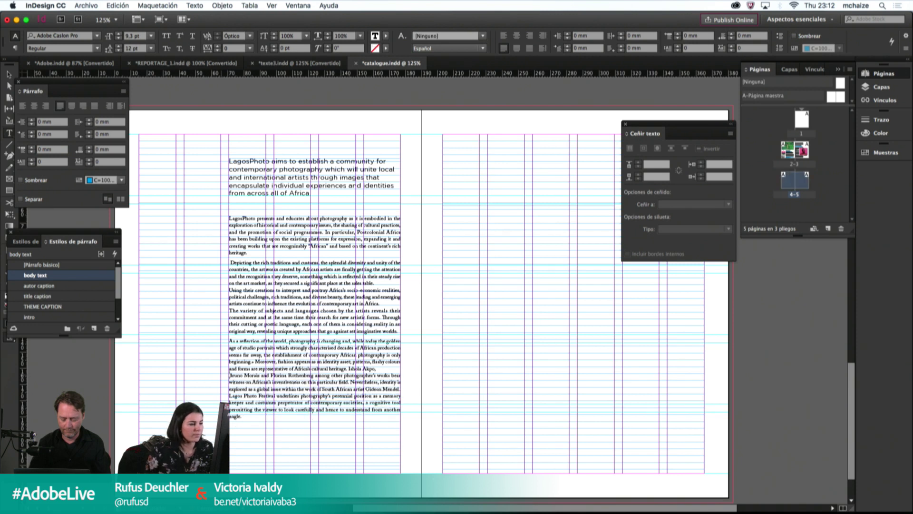
pyautogui.click(57, 150)
pyautogui.press('Up')
pyautogui.press('Up')
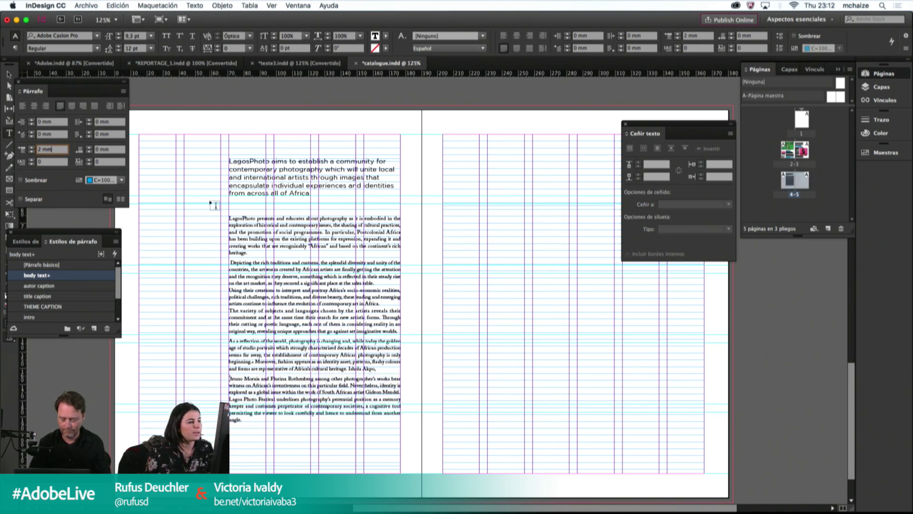
# Step: Set the space before the paragraph starting "The variety of subjects" to 2 mm
pyautogui.click(231, 218)
pyautogui.press('Escape')
pyautogui.click(453, 242)
pyautogui.press('w')
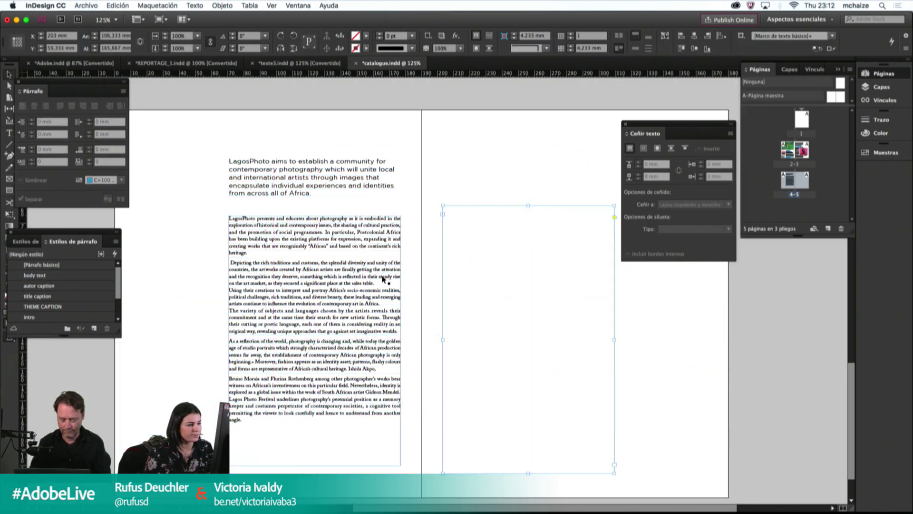
pyautogui.doubleClick(234, 298)
pyautogui.click(230, 311)
pyautogui.click(46, 150)
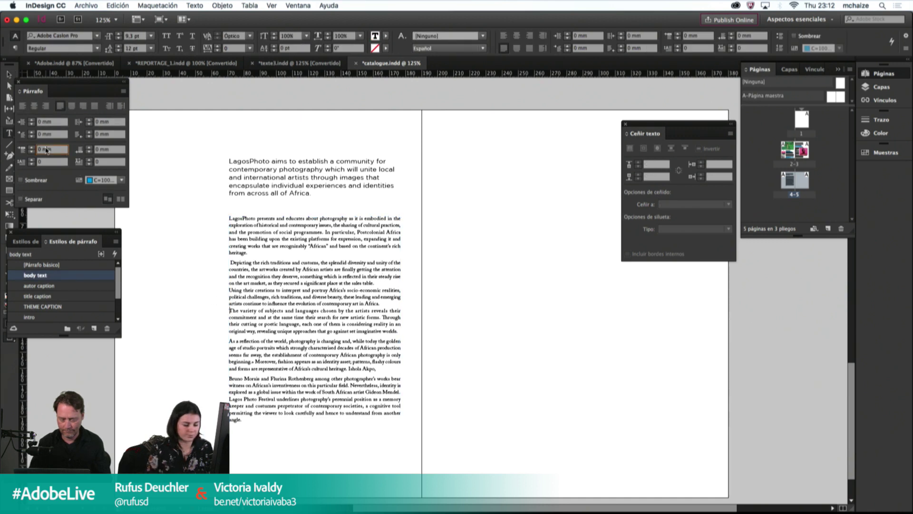
pyautogui.write('2')
pyautogui.press('Return')
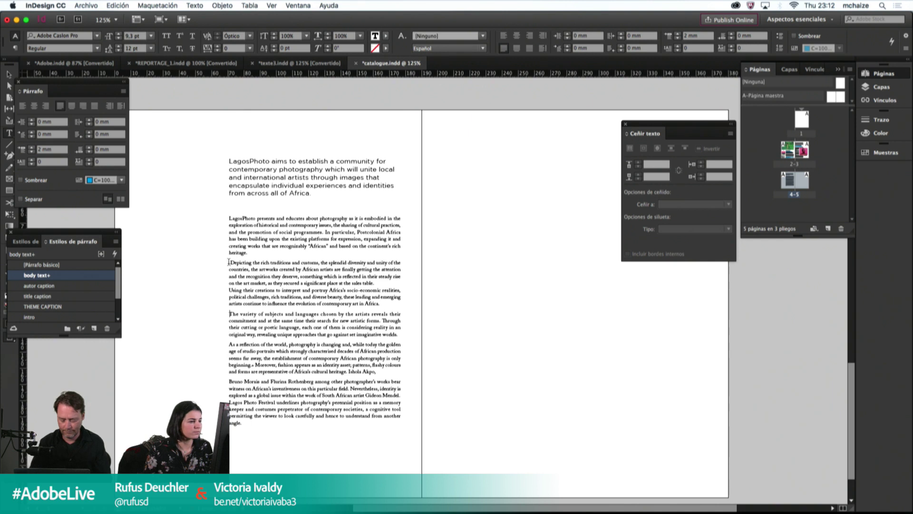
# Step: Delete the stray space at the start of the "Depicting the rich traditions" paragraph and preview the spread
pyautogui.click(231, 263)
pyautogui.click(48, 150)
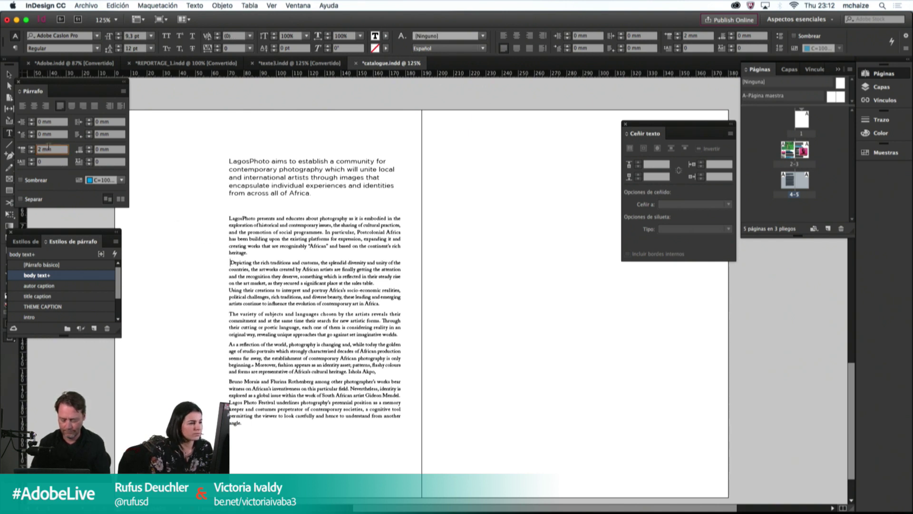
pyautogui.click(228, 259)
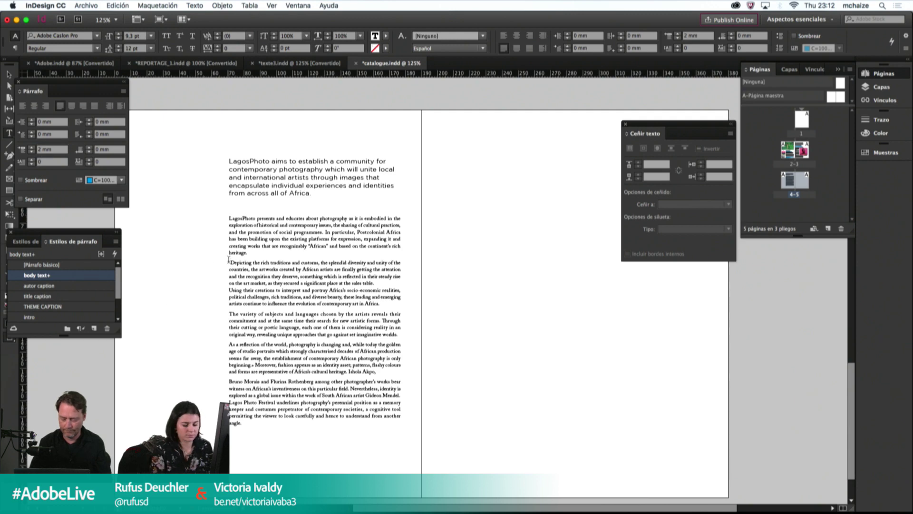
pyautogui.press('Escape')
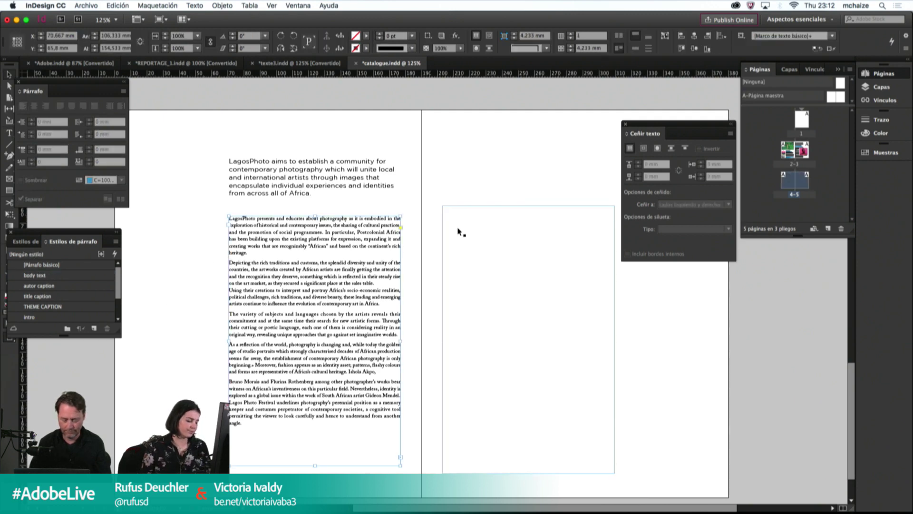
pyautogui.press('w')
pyautogui.press('w')
# Step: Shorten the left page's body text frame to about 110 mm high so its last lines flow to the facing page
pyautogui.click(323, 463)
pyautogui.moveTo(315, 465); pyautogui.dragTo(309, 428)
pyautogui.click(453, 253)
pyautogui.press('w')
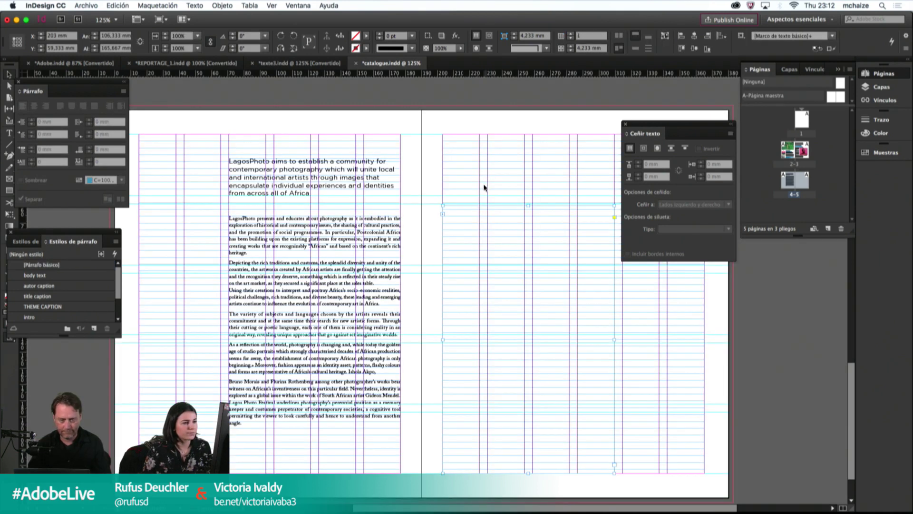
pyautogui.click(464, 180)
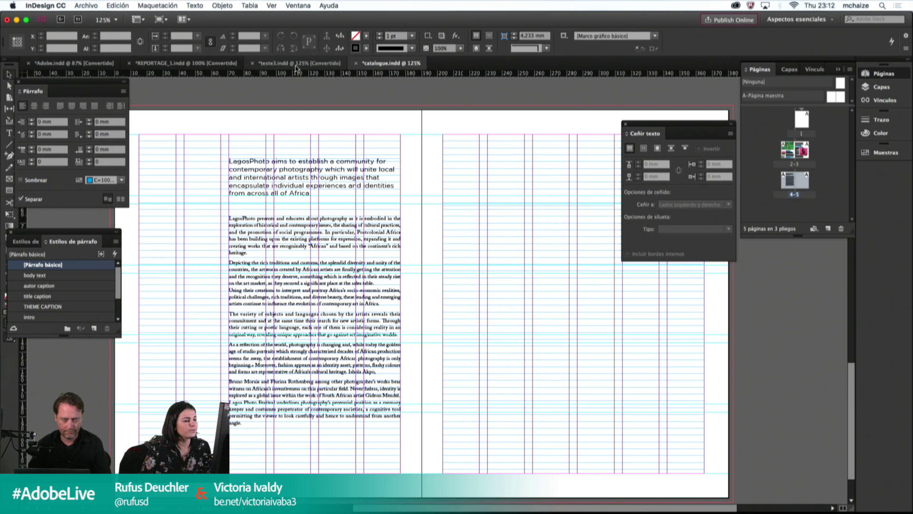
pyautogui.click(259, 399)
pyautogui.moveTo(313, 431); pyautogui.dragTo(315, 393)
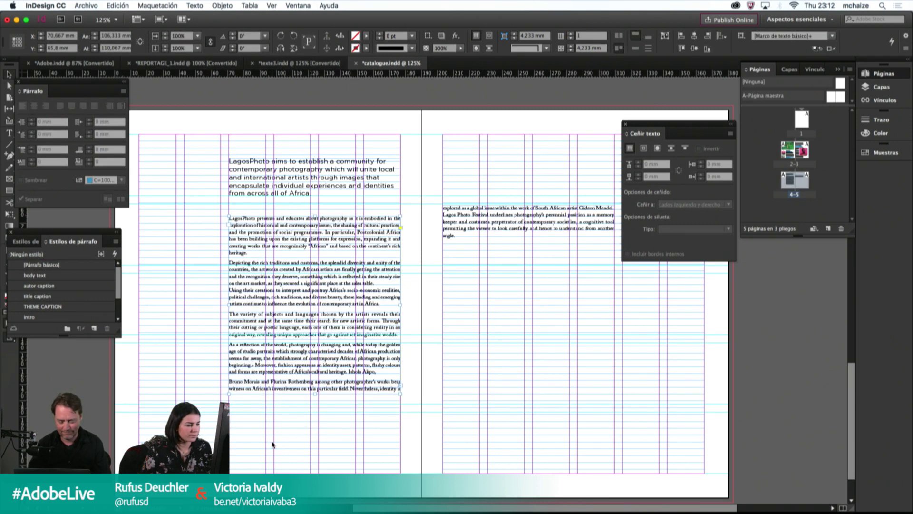
# Step: Raise the bottom of the facing page's text frame to match the left body frame and preview the spread
pyautogui.click(479, 328)
pyautogui.moveTo(529, 473); pyautogui.dragTo(516, 397)
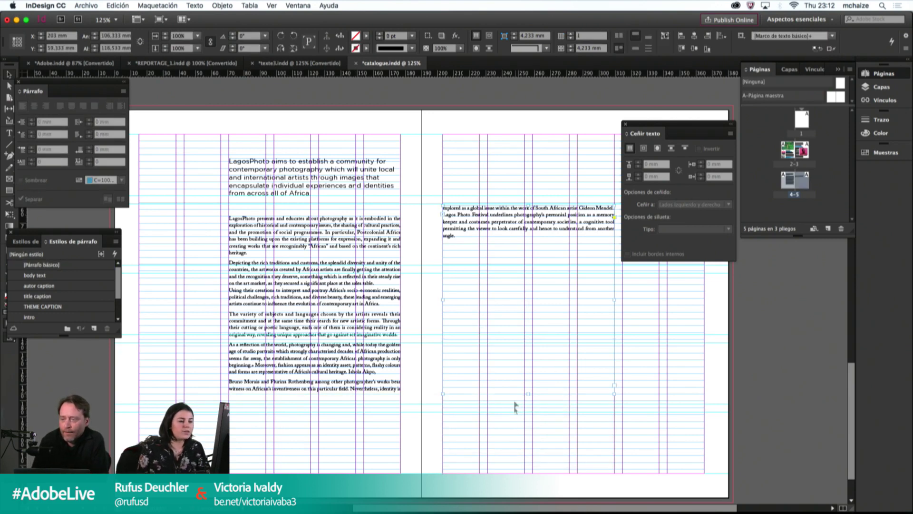
pyautogui.click(485, 451)
pyautogui.press('w')
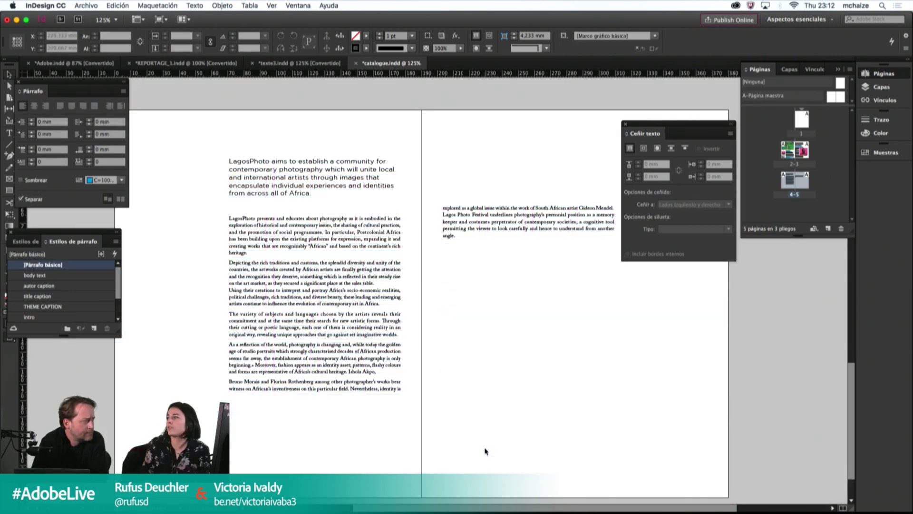
# Step: Draw a 350 mm horizontal line across both pages below the body text, from margin to margin, and preview it
pyautogui.press('w')
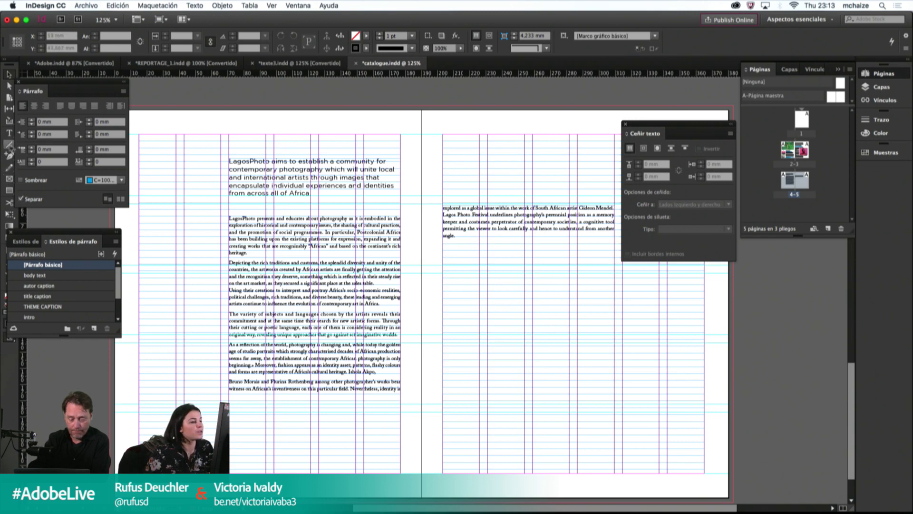
pyautogui.press('w')
pyautogui.press('w')
pyautogui.moveTo(140, 404); pyautogui.dragTo(697, 384)
pyautogui.press('v')
pyautogui.press('w')
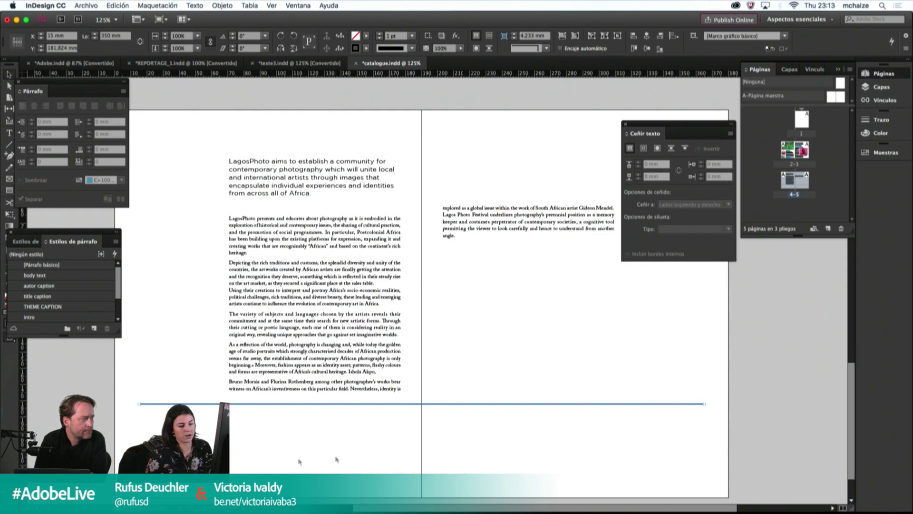
pyautogui.click(241, 439)
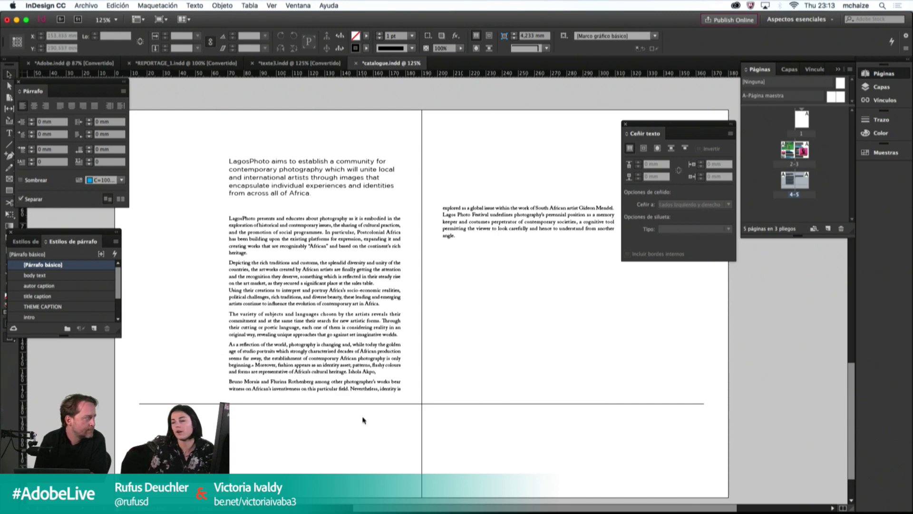
# Step: Examine the line and text placement across the spread with the layout grid shown and hidden
pyautogui.press('w')
pyautogui.press('w')
pyautogui.press('w')
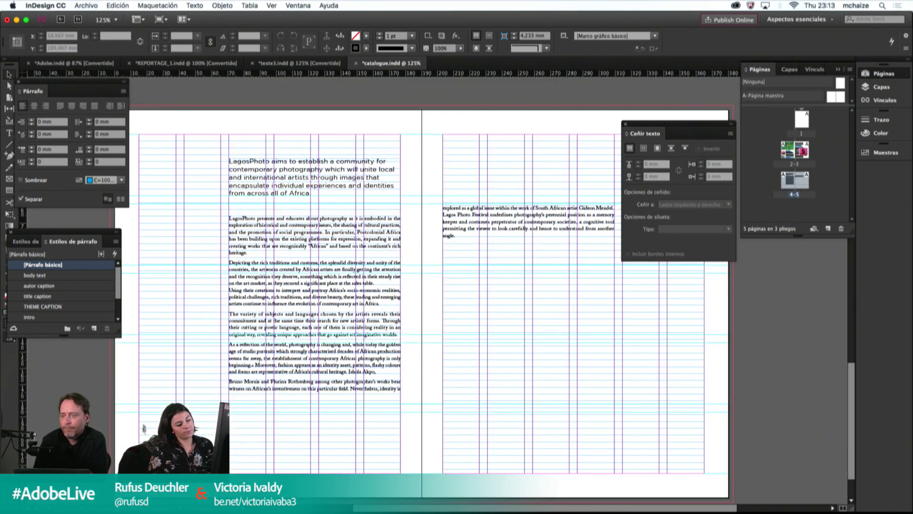
pyautogui.press('w')
pyautogui.press('w')
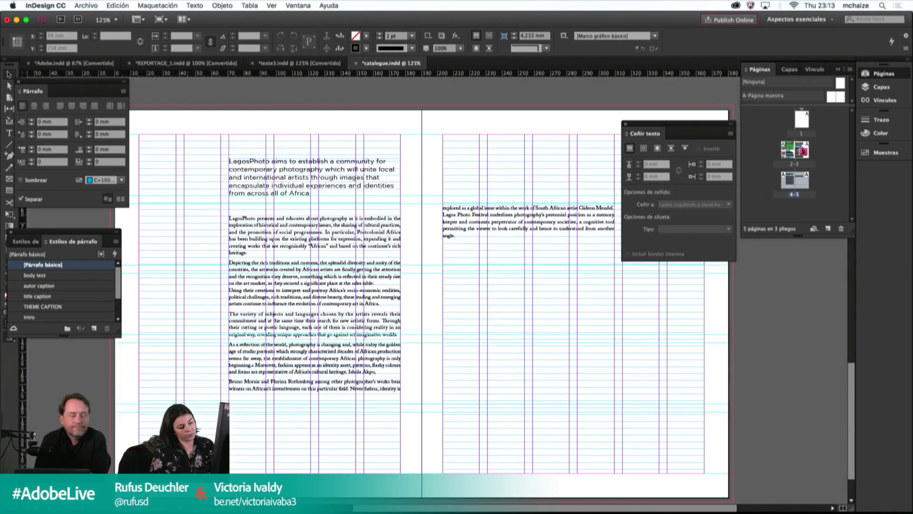
pyautogui.click(145, 403)
pyautogui.click(152, 430)
pyautogui.press('w')
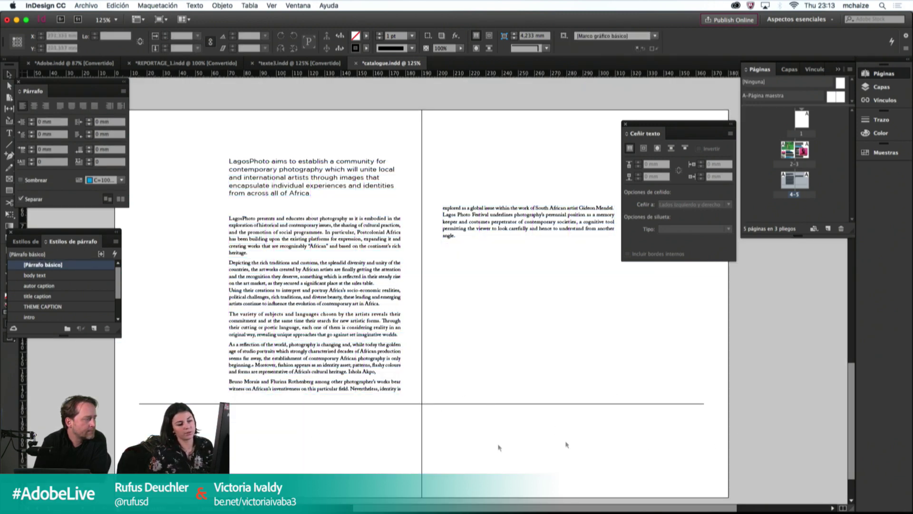
# Step: Lower the top edge of the facing page's text frame to Y 63.333 mm and preview the spread
pyautogui.press('w')
pyautogui.click(485, 285)
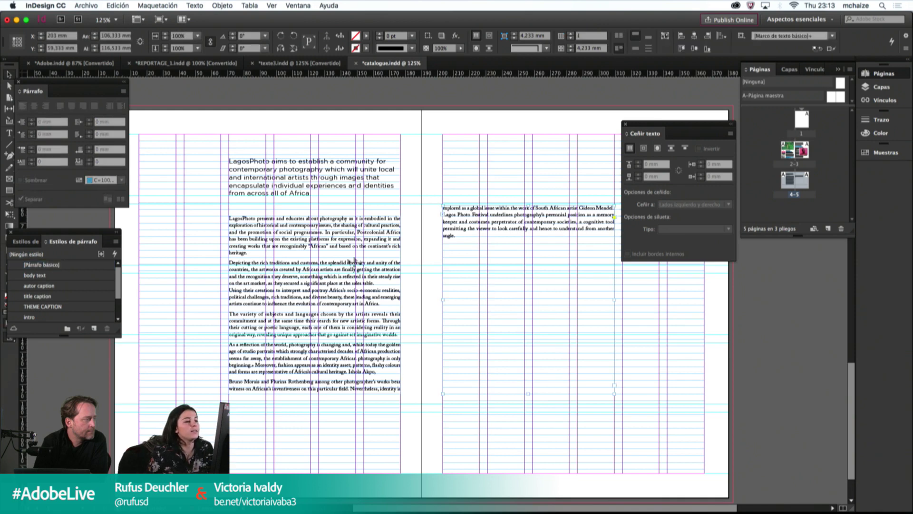
pyautogui.moveTo(529, 206); pyautogui.dragTo(529, 212)
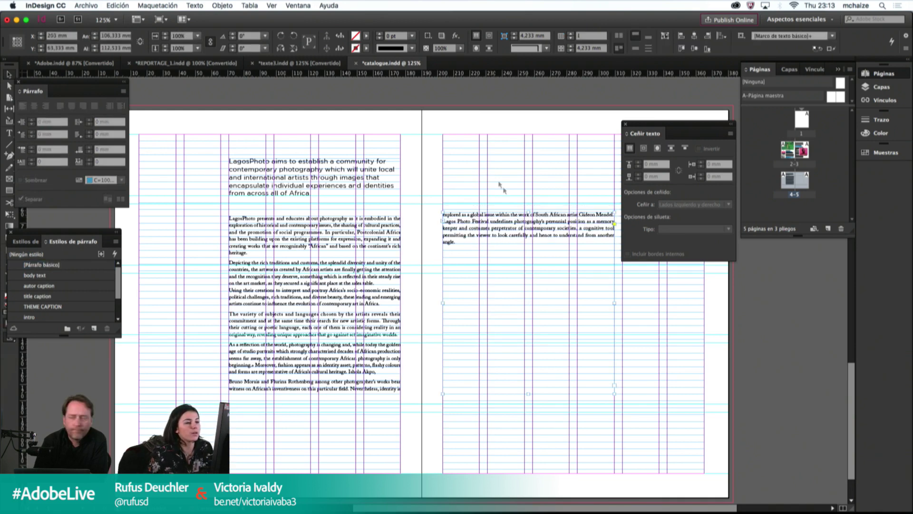
pyautogui.click(518, 197)
pyautogui.press('w')
pyautogui.press('w')
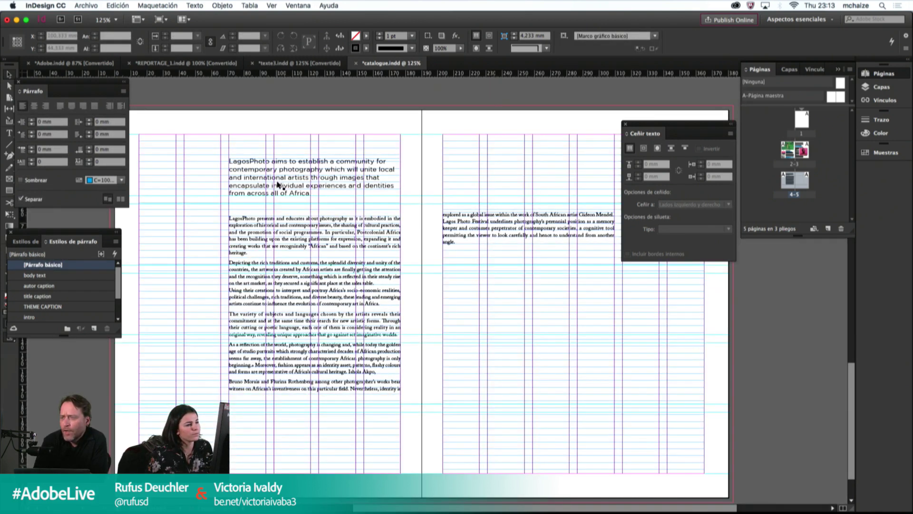
pyautogui.press('w')
pyautogui.press('w')
pyautogui.press('w')
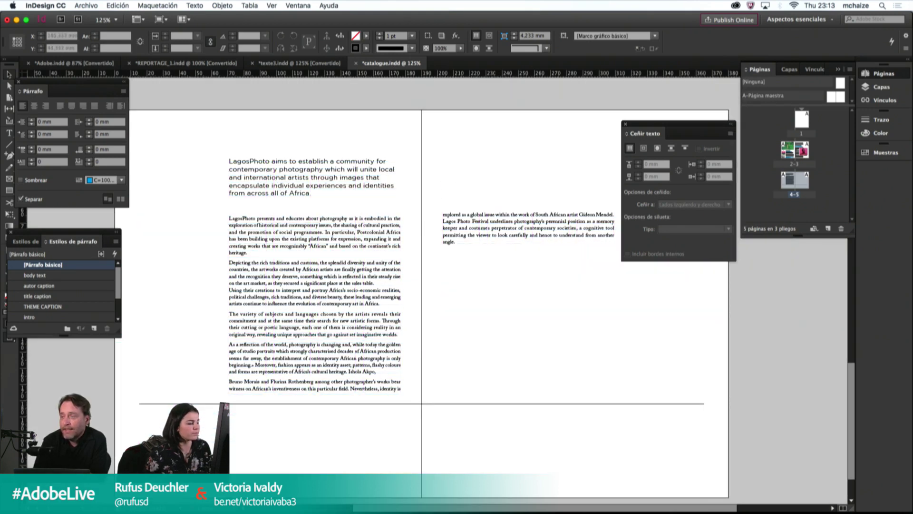
# Step: Switch to Finder, open ADOBE 3 > IMG on the TOSHIBA drive, and browse the photos to awol erizku.jpg
pyautogui.moveTo(476, 512)
pyautogui.click(271, 495)
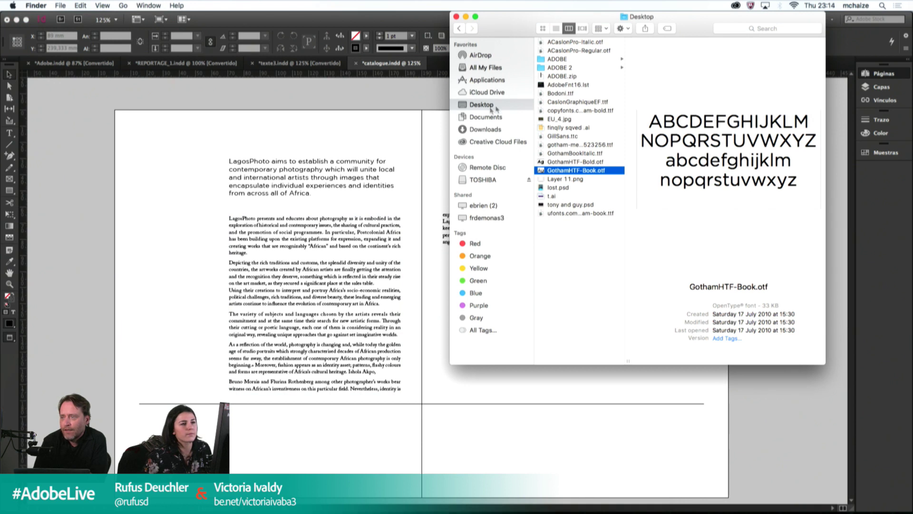
pyautogui.click(482, 180)
pyautogui.click(557, 86)
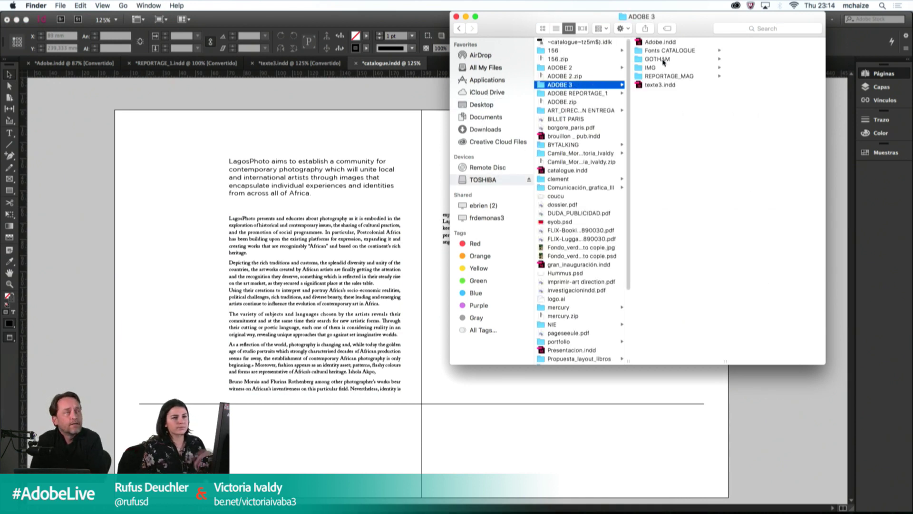
pyautogui.click(650, 67)
pyautogui.click(748, 44)
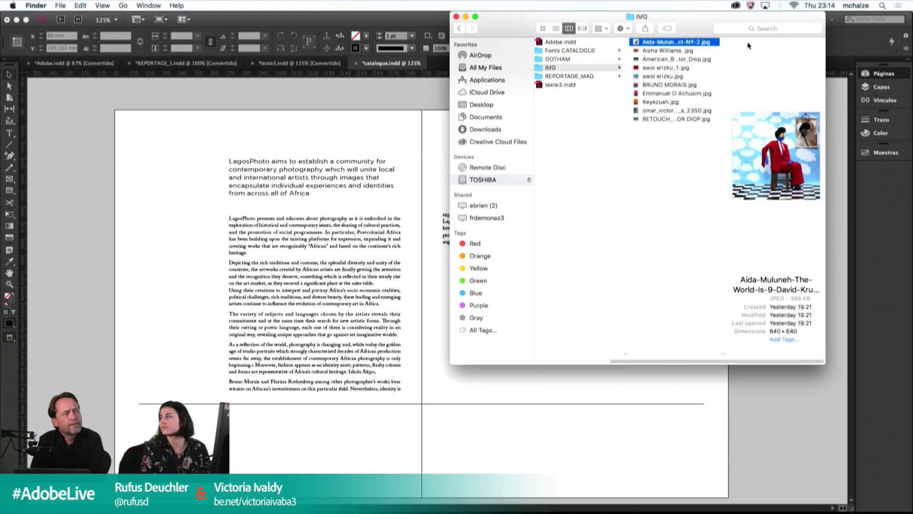
pyautogui.press('space')
pyautogui.press('space')
pyautogui.press('Down')
pyautogui.press('Down')
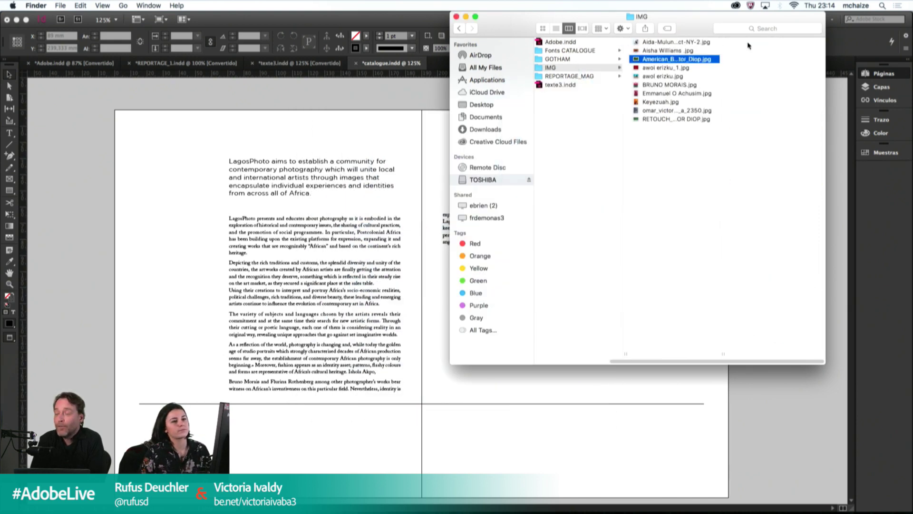
pyautogui.press('Down')
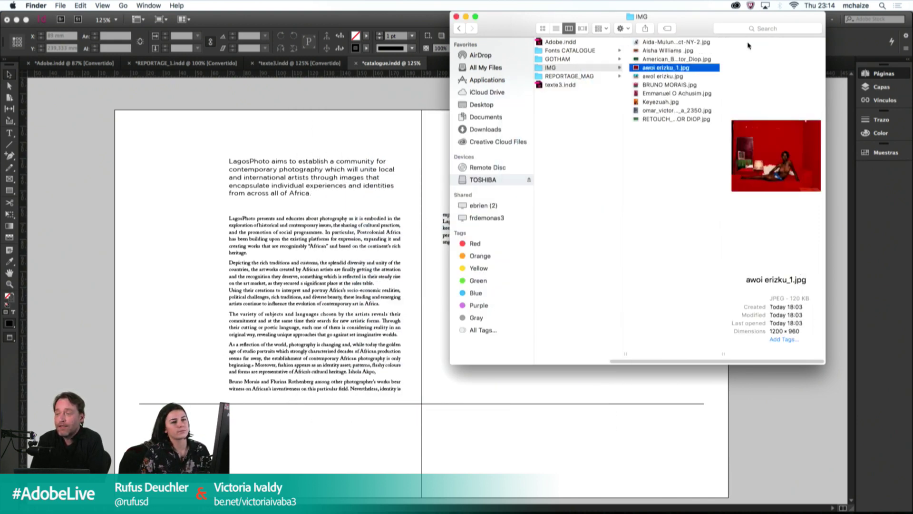
pyautogui.press('Down')
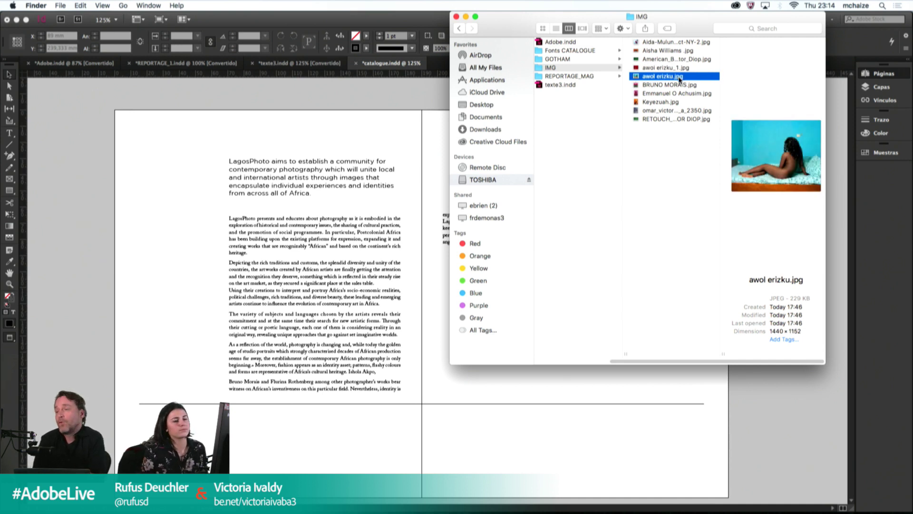
# Step: Place awol erizku.jpg on the facing page in a frame about 124 by 88 mm, filling the frame proportionally
pyautogui.moveTo(681, 78); pyautogui.dragTo(643, 297)
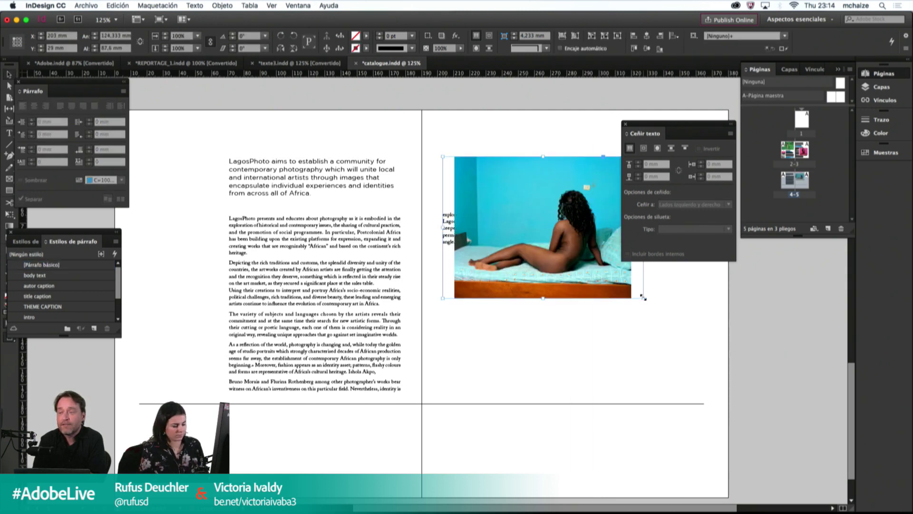
pyautogui.press('w')
pyautogui.hscroll(5, 519, 211)
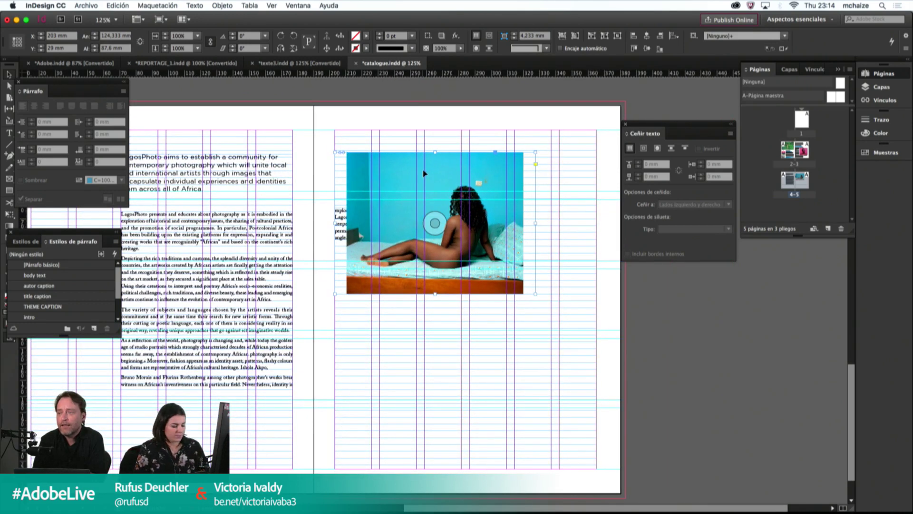
pyautogui.press('super+alt+shift+c')
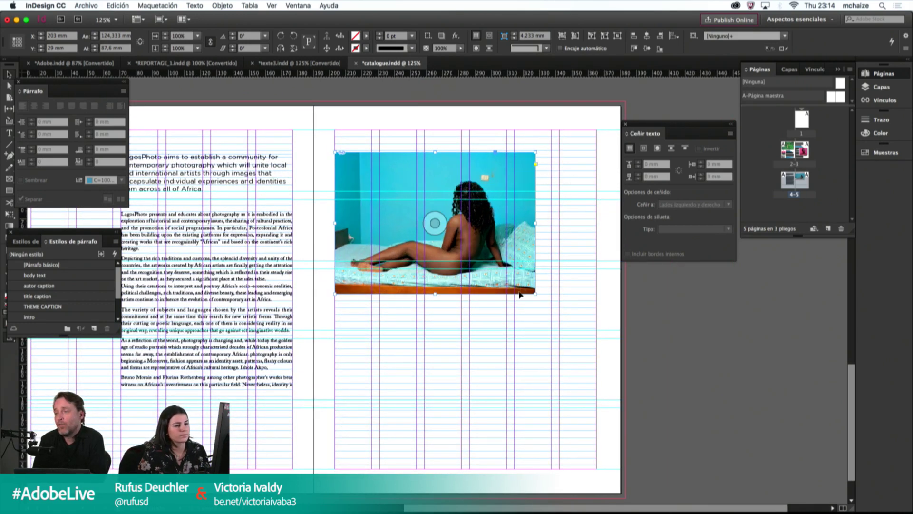
# Step: Resize the photo frame to about 134 by 79 mm and move it down to the guide near the body text's top
pyautogui.moveTo(535, 294); pyautogui.dragTo(552, 280)
pyautogui.click(549, 282)
pyautogui.click(549, 279)
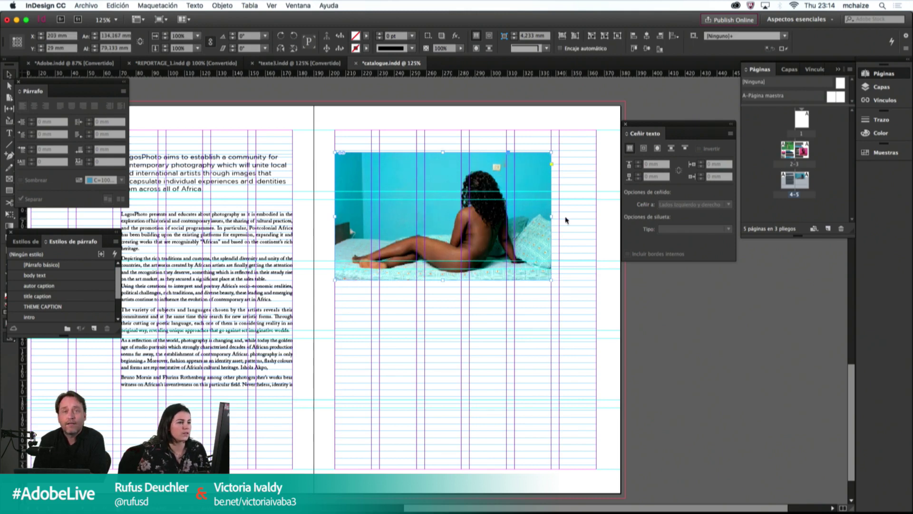
pyautogui.moveTo(393, 187)
pyautogui.mouseDown()
pyautogui.moveTo(399, 209)
pyautogui.moveTo(393, 188)
pyautogui.mouseUp()
pyautogui.click(380, 195)
# Step: Lower the top of the facing page's text frame so its text sits below the photo, leaving it 19.345 mm high
pyautogui.click(481, 350)
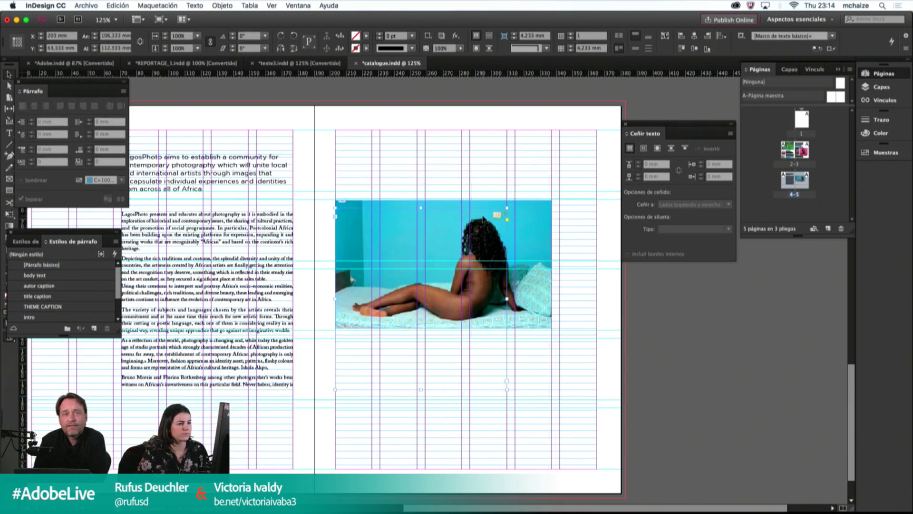
pyautogui.click(447, 172)
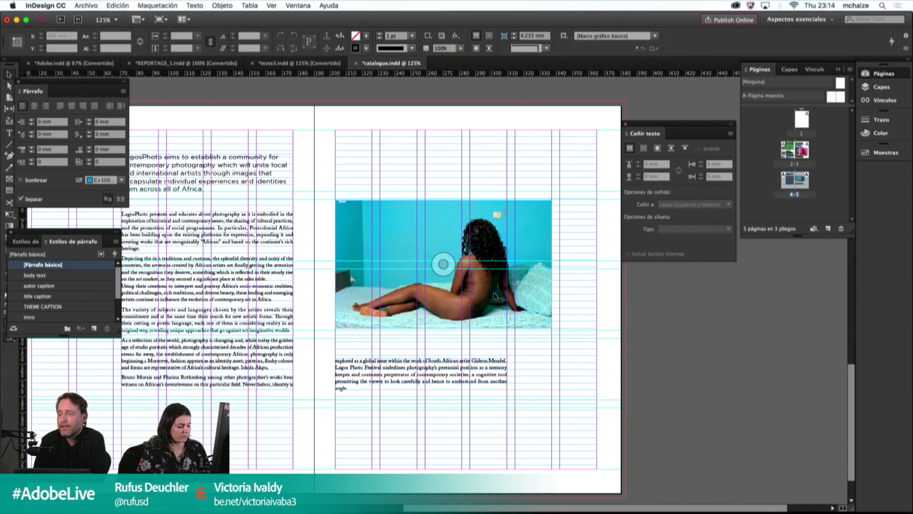
pyautogui.press('w')
pyautogui.press('w')
pyautogui.press('w')
pyautogui.click(351, 381)
pyautogui.press('w')
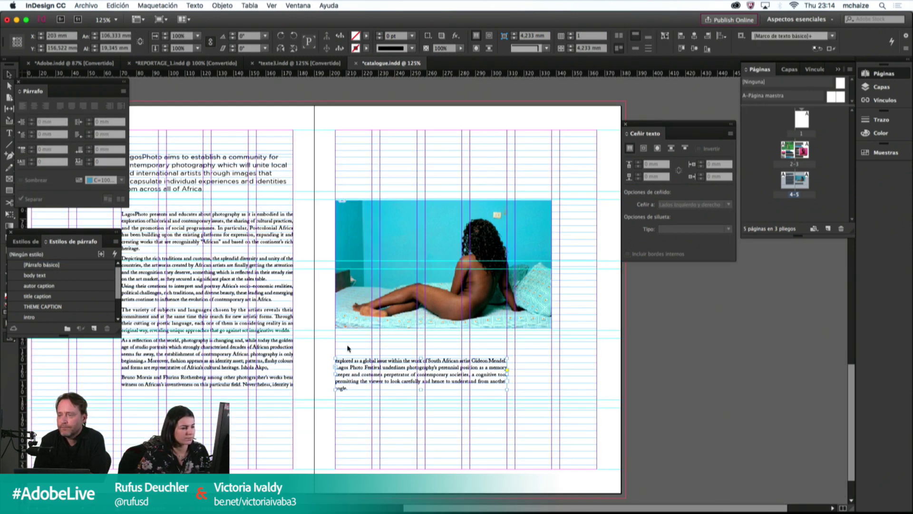
# Step: Fine-tune the vertical position of the text frame below the photo to about Y 156.2 mm
pyautogui.click(341, 376)
pyautogui.press('w')
pyautogui.click(346, 381)
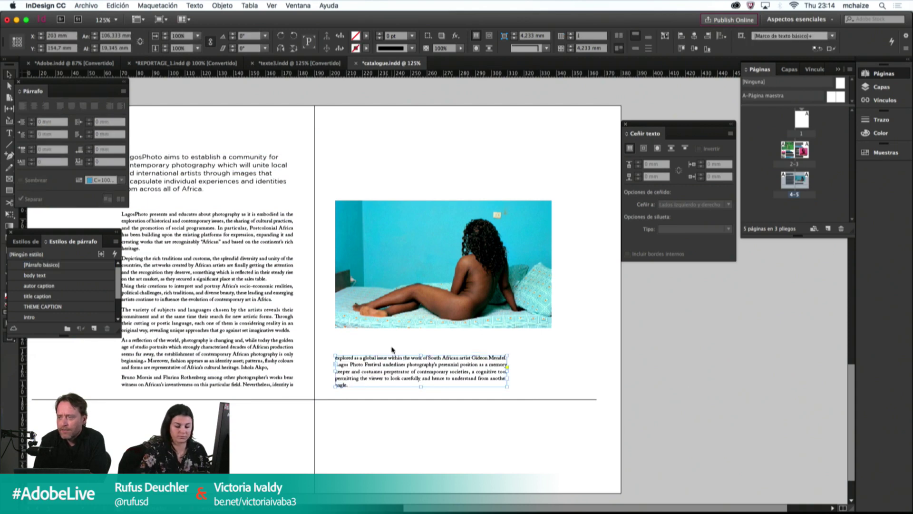
pyautogui.press('super+equal')
pyautogui.press('super+equal')
pyautogui.press('super+equal')
pyautogui.press('w')
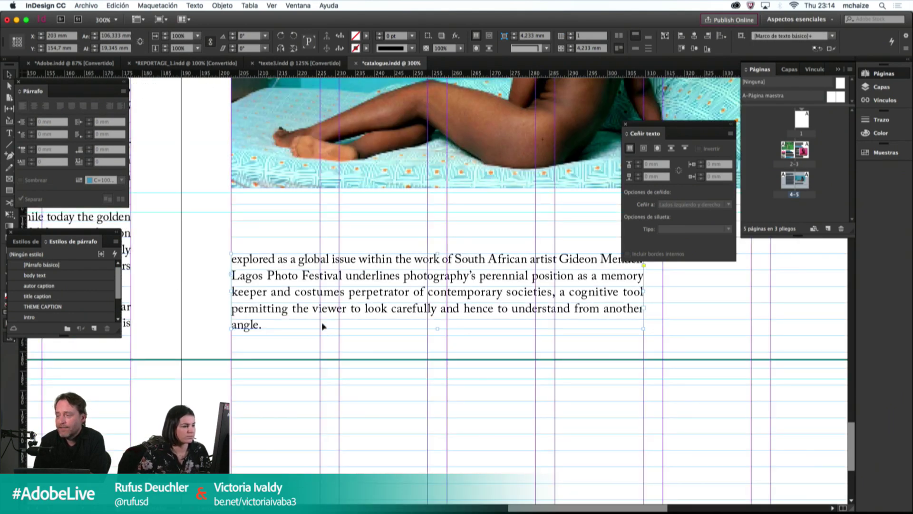
pyautogui.press('Down')
pyautogui.press('Down')
pyautogui.press('Down')
pyautogui.press('Down')
pyautogui.press('Down')
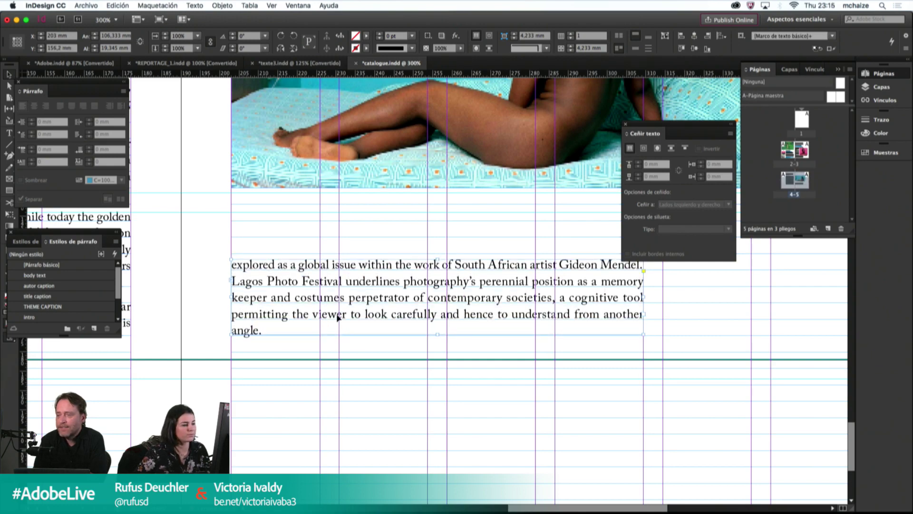
# Step: Compare the last text lines of both pages against the baseline grid and preview the whole spread
pyautogui.hscroll(-8, 238, 343)
pyautogui.click(227, 319)
pyautogui.moveTo(312, 334); pyautogui.dragTo(401, 341)
pyautogui.doubleClick(276, 326)
pyautogui.moveTo(288, 317); pyautogui.dragTo(316, 321)
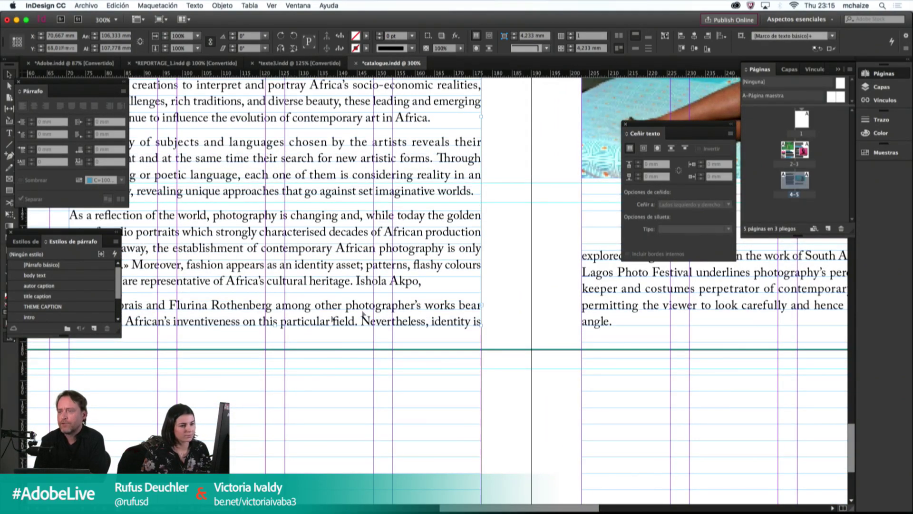
pyautogui.click(515, 287)
pyautogui.moveTo(530, 284); pyautogui.dragTo(352, 332)
pyautogui.press('super+1')
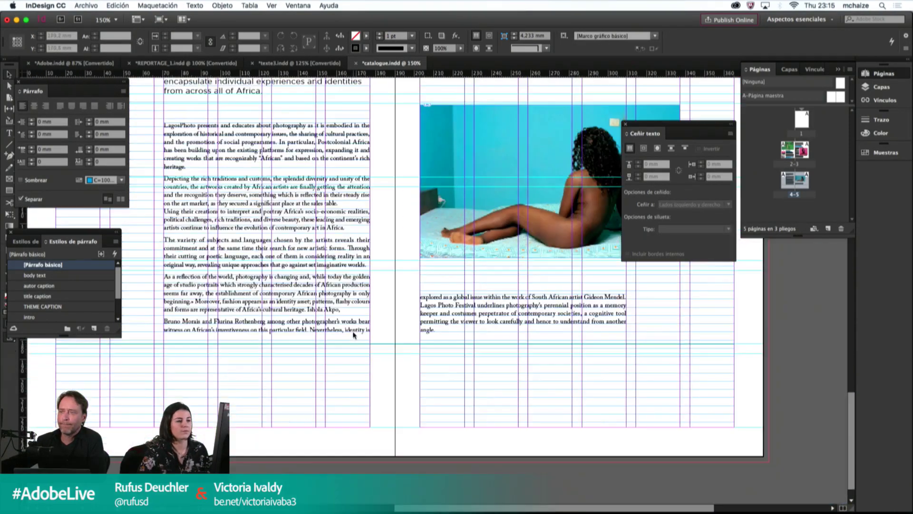
pyautogui.moveTo(504, 260); pyautogui.dragTo(448, 273)
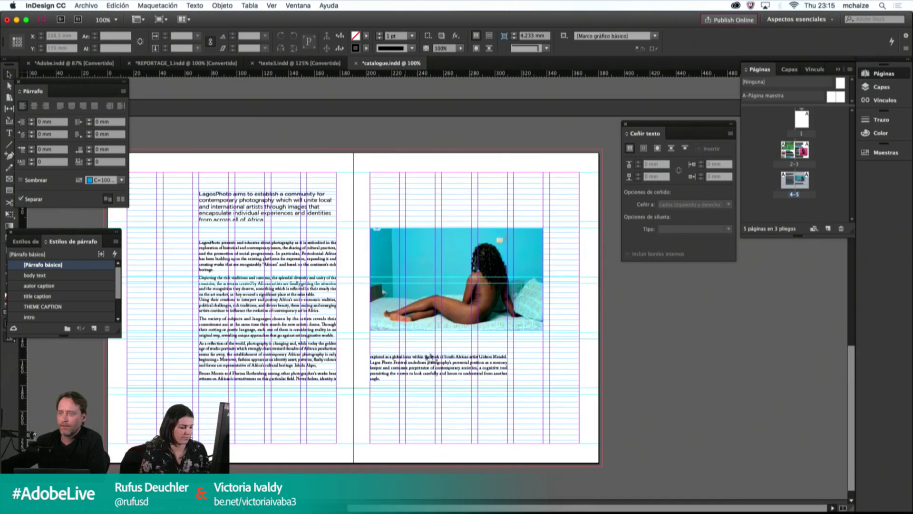
pyautogui.press('w')
# Step: Expand the photo's frame to show the full image, 107.333 mm high, and move it up to about Y 40.4 mm
pyautogui.click(419, 282)
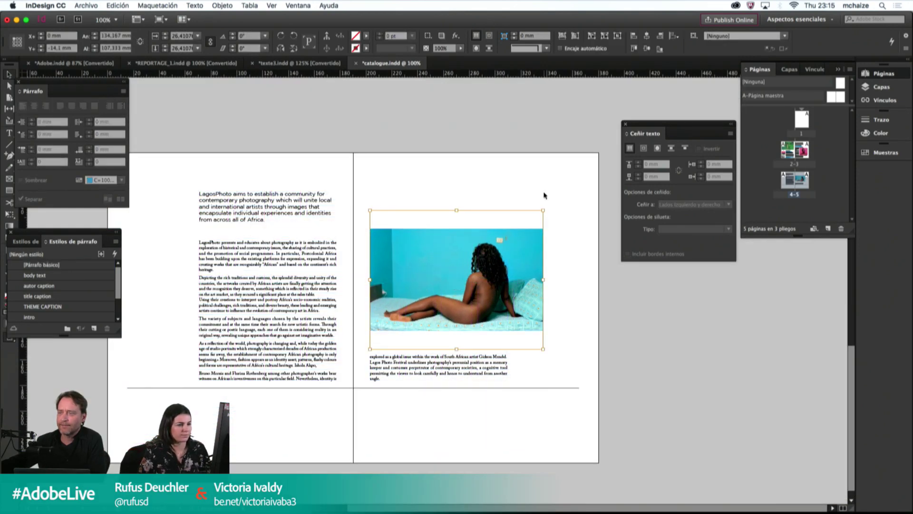
pyautogui.moveTo(457, 210); pyautogui.dragTo(456, 228)
pyautogui.press('super+z')
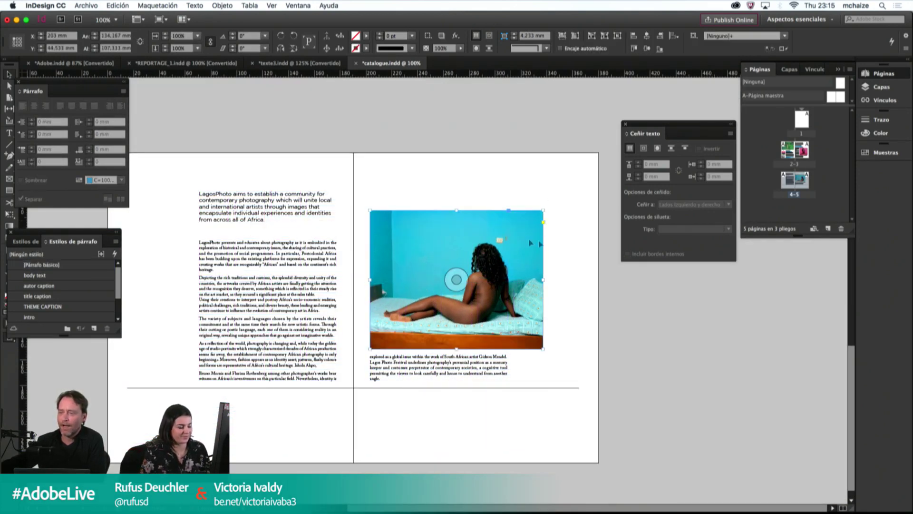
pyautogui.press('w')
pyautogui.moveTo(460, 256); pyautogui.dragTo(460, 251)
pyautogui.click(516, 187)
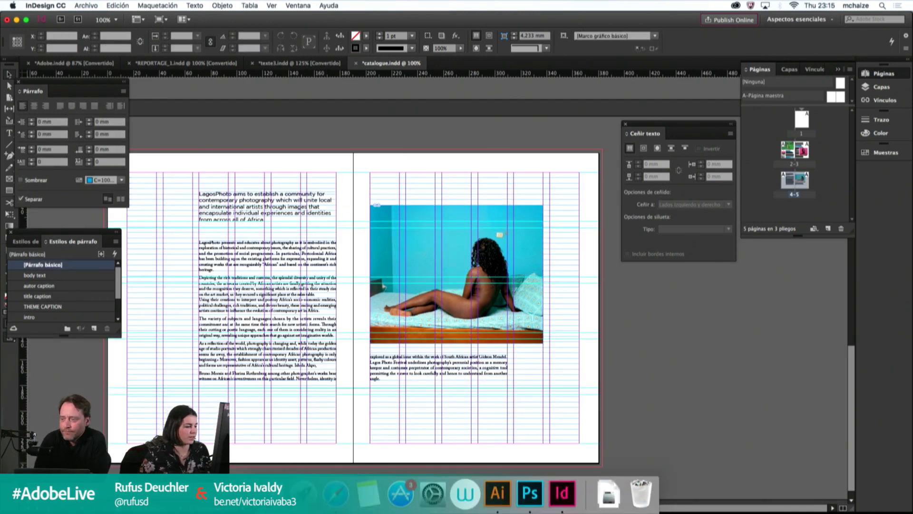
pyautogui.click(271, 493)
pyautogui.moveTo(647, 103); pyautogui.dragTo(475, 179)
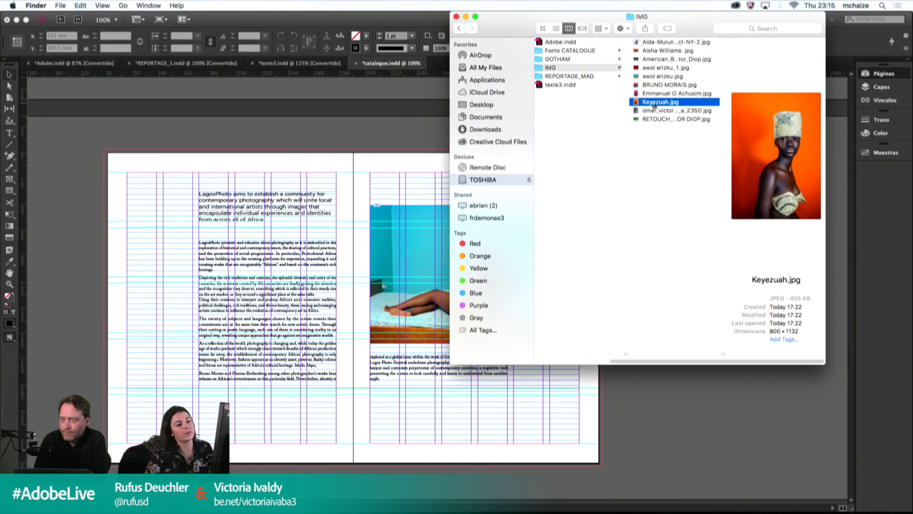
pyautogui.moveTo(653, 106); pyautogui.dragTo(459, 177)
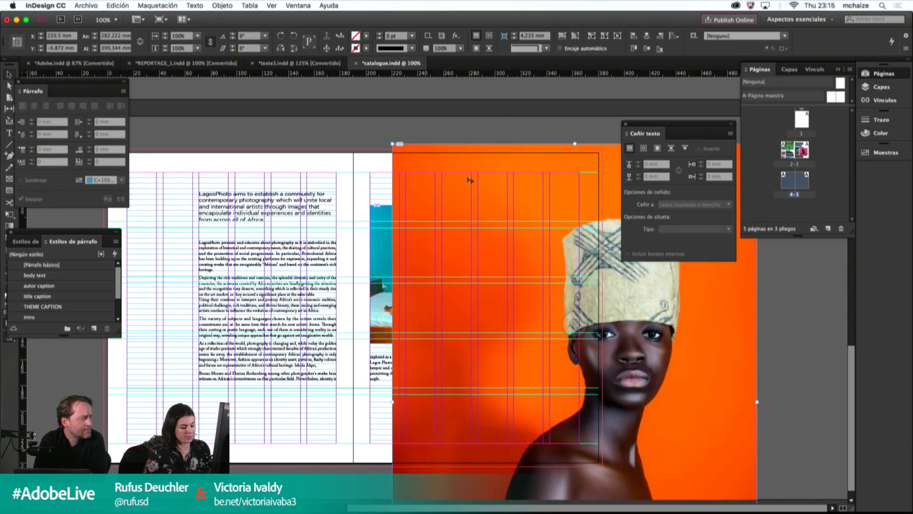
pyautogui.press('Delete')
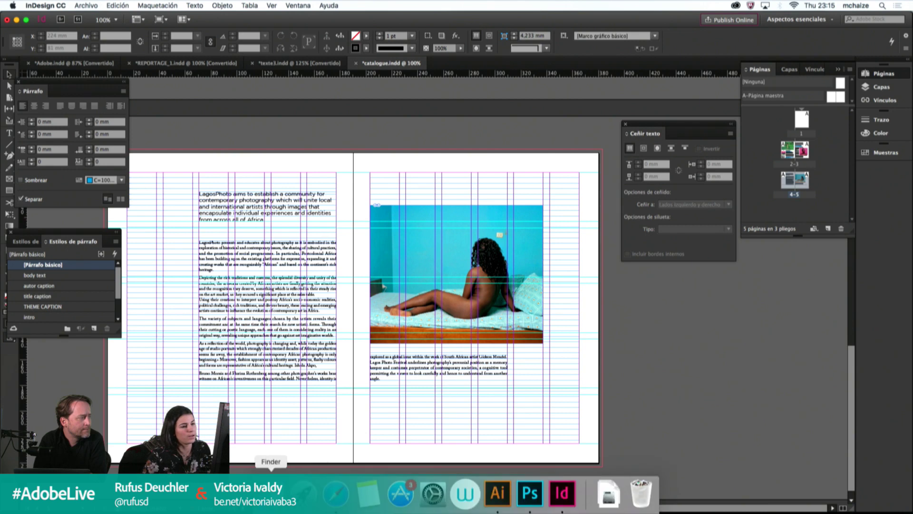
# Step: Place Keyezuah.jpg at the facing page's upper outer margin, about 51 by 68 mm, aligned to the last two grid columns
pyautogui.click(473, 441)
pyautogui.moveTo(661, 102); pyautogui.dragTo(398, 180)
pyautogui.moveTo(419, 210); pyautogui.dragTo(577, 277)
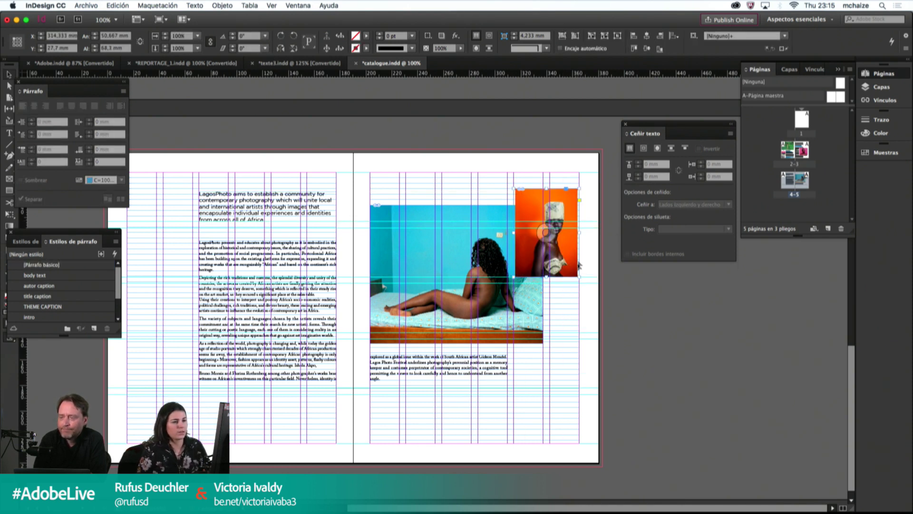
pyautogui.moveTo(579, 233); pyautogui.dragTo(579, 234)
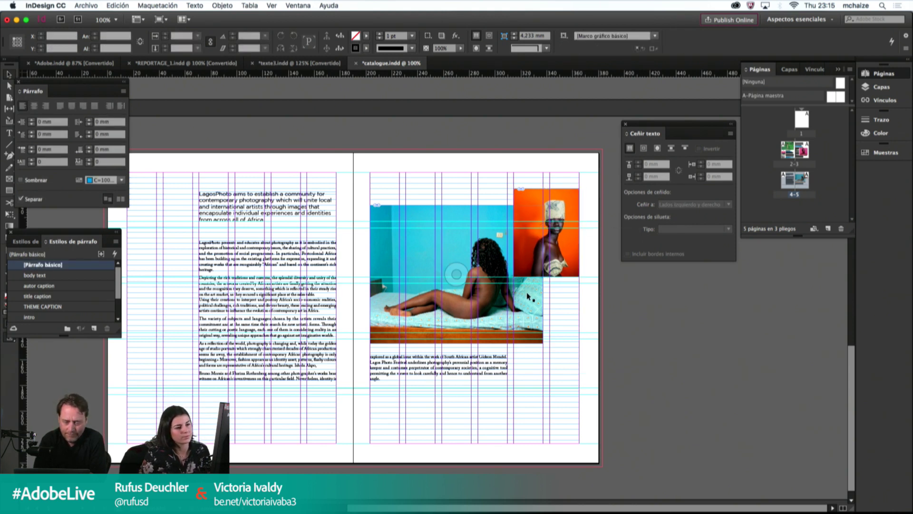
# Step: Reduce the blue bedroom photo to 106.333 mm wide to match the text column below, refitting the image to its frame
pyautogui.moveTo(579, 301); pyautogui.dragTo(507, 285)
pyautogui.press('super+alt+shift+c')
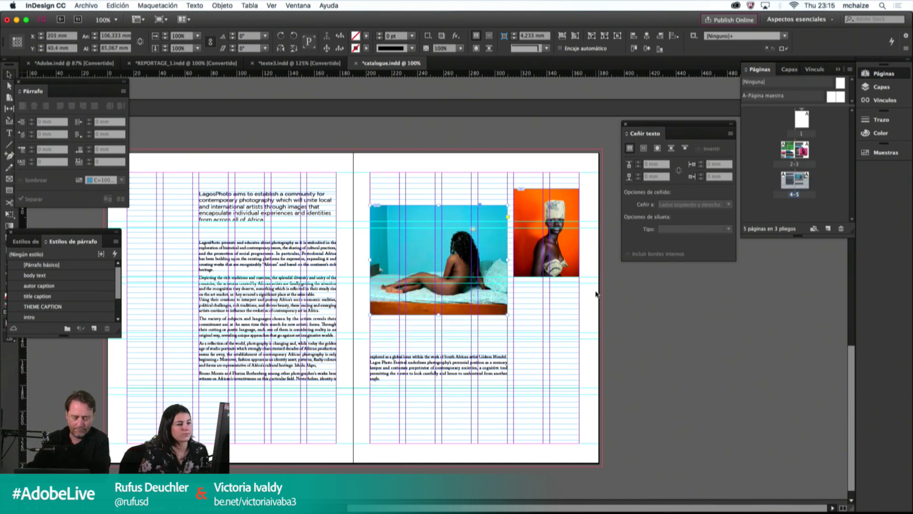
# Step: Move the blue bedroom photo down to about Y 53.9 mm, closer to the text column beneath it
pyautogui.moveTo(458, 334); pyautogui.dragTo(461, 329)
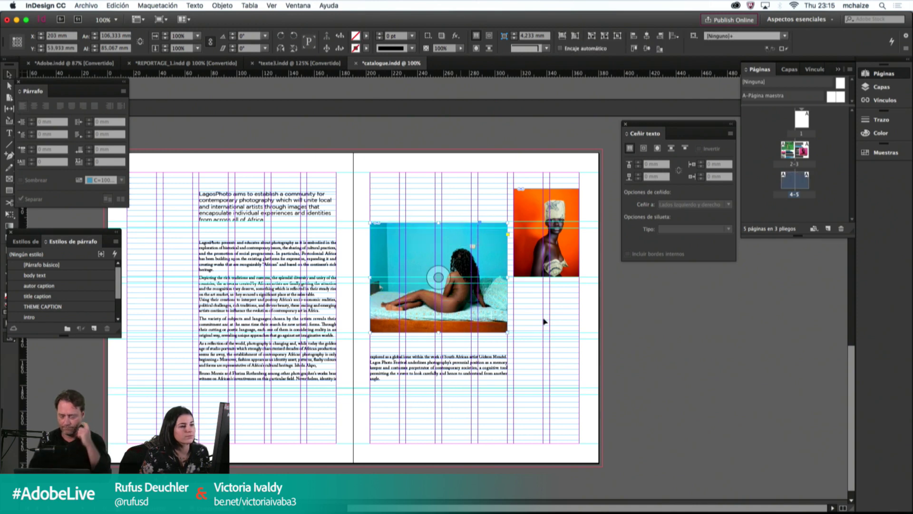
pyautogui.click(471, 261)
pyautogui.press('w')
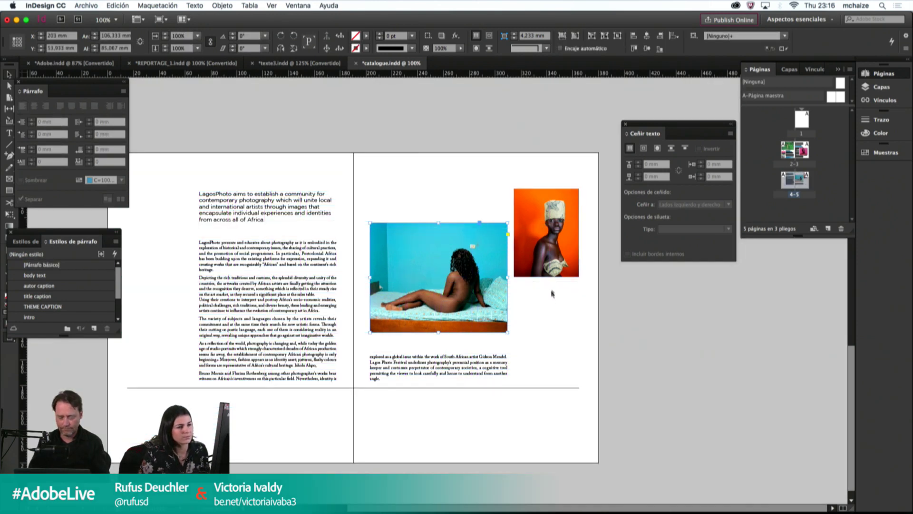
# Step: Crop the blue bedroom photo's upper edge to the horizontal guide below the intro text, and preview the spread
pyautogui.press('w')
pyautogui.moveTo(440, 223); pyautogui.dragTo(440, 228)
pyautogui.press('w')
pyautogui.click(551, 288)
pyautogui.press('w')
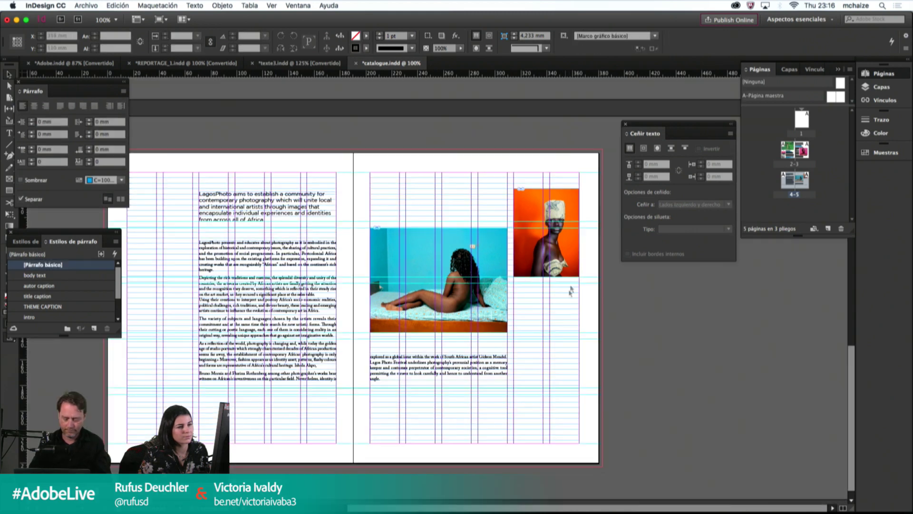
pyautogui.click(569, 212)
pyautogui.press('w')
pyautogui.click(562, 299)
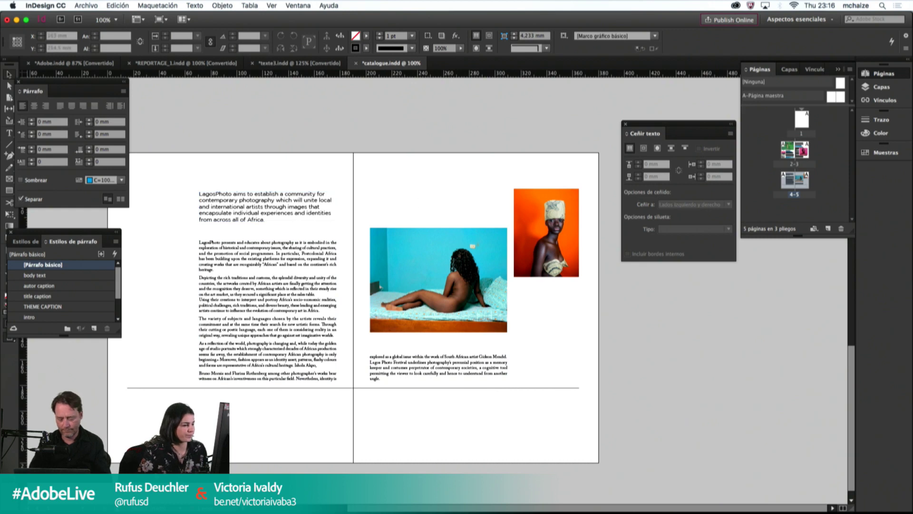
# Step: Browse the photos in Finder's IMG folder and load the Aida-Muluneh-The-World-Is-9 image into the catalogue for placing
pyautogui.moveTo(195, 512)
pyautogui.click(271, 490)
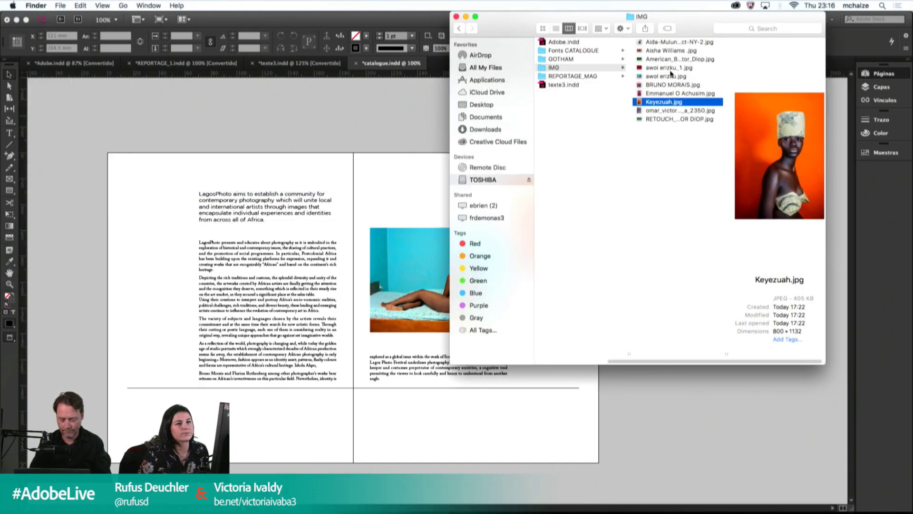
pyautogui.press('Up')
pyautogui.press('Up')
pyautogui.press('Up')
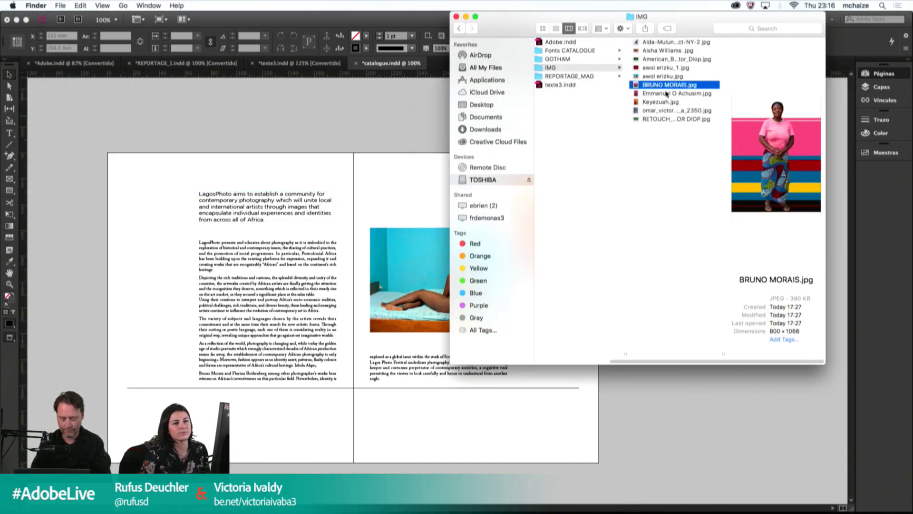
pyautogui.press('Down')
pyautogui.press('Up')
pyautogui.press('Up')
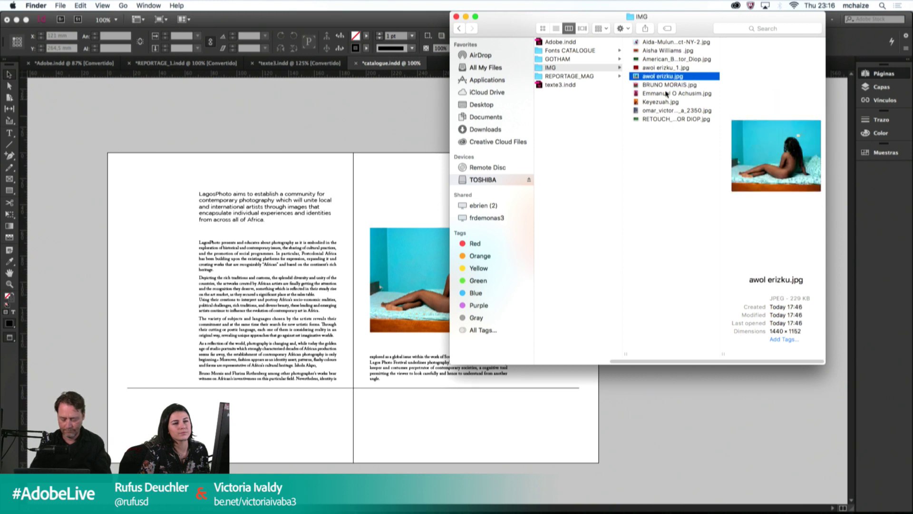
pyautogui.press('Up')
pyautogui.press('Up')
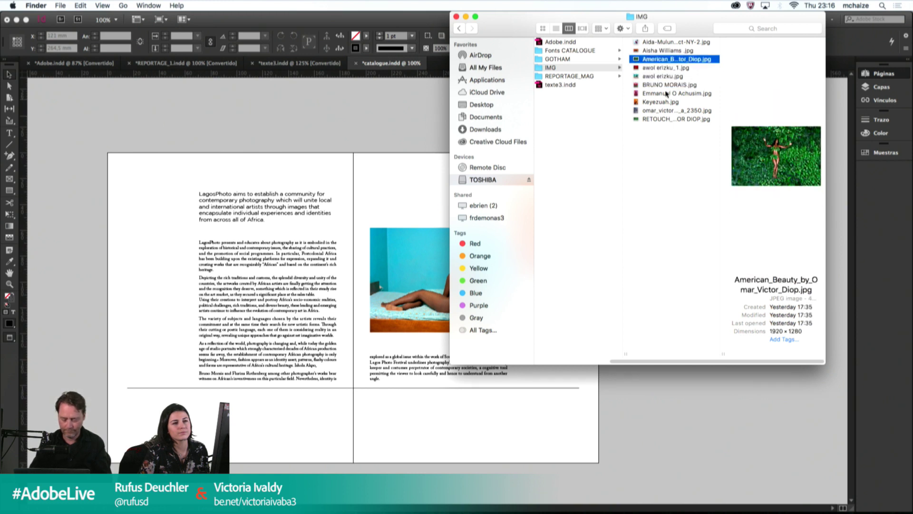
pyautogui.press('Up')
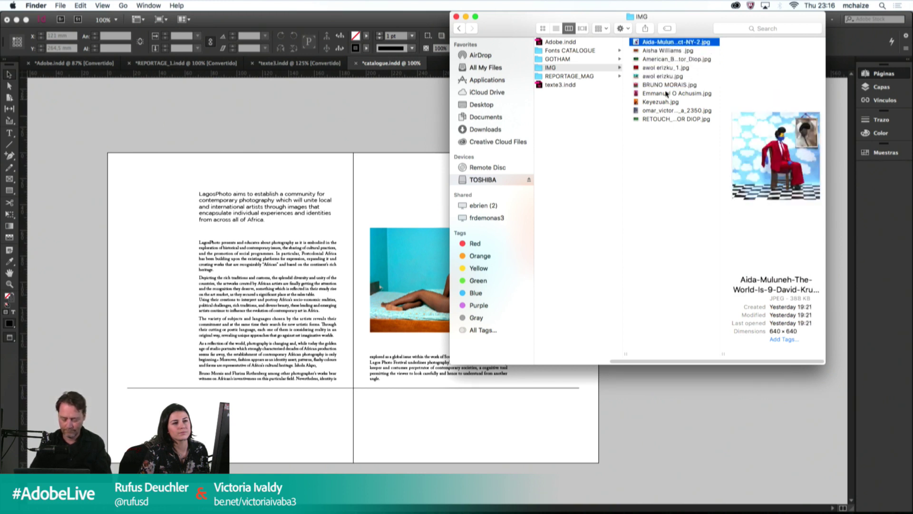
pyautogui.moveTo(663, 44); pyautogui.dragTo(156, 229)
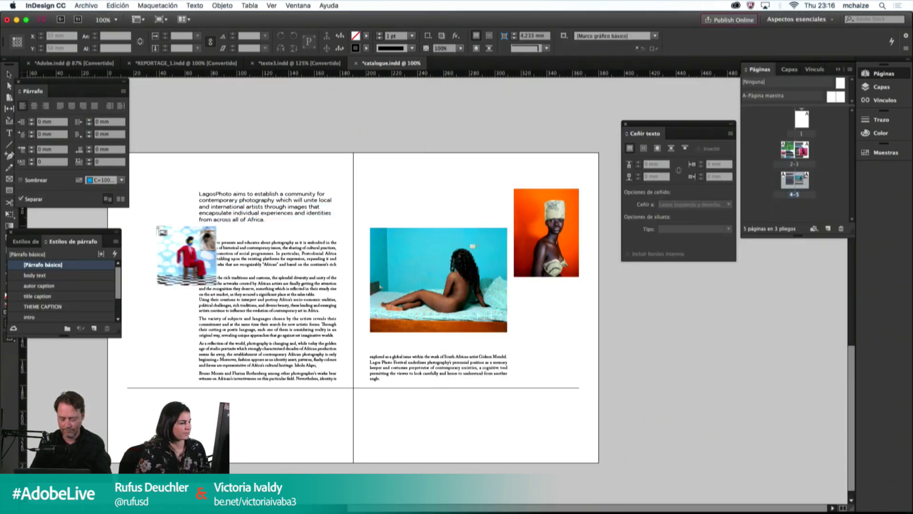
# Step: Place the red-suit photo at the first page's outer margin, X 15 mm, Y 58 mm, about 78.5 by 79.8 mm, overlapping the body text
pyautogui.press('w')
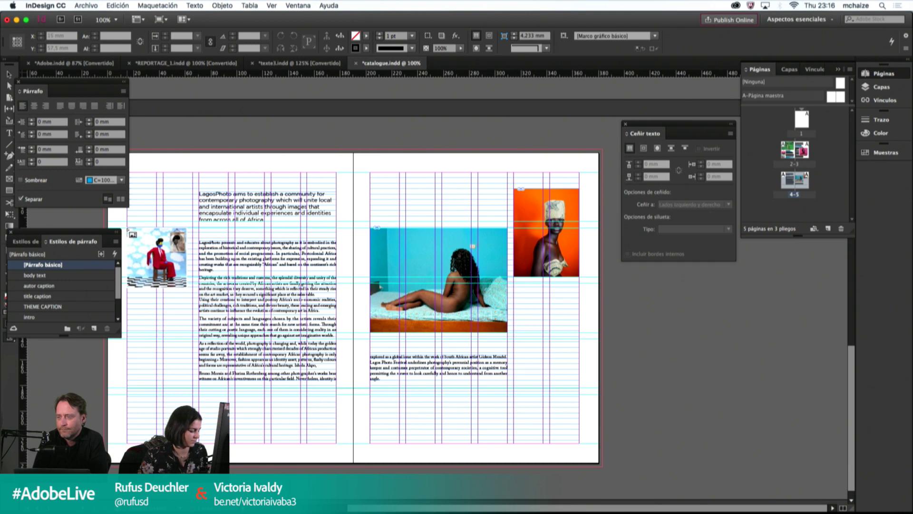
pyautogui.moveTo(230, 225); pyautogui.dragTo(228, 332)
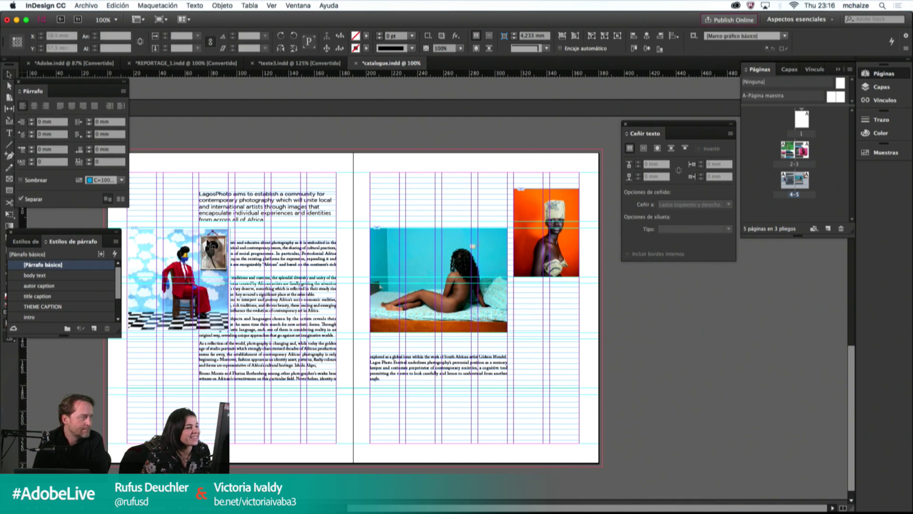
pyautogui.moveTo(233, 282); pyautogui.dragTo(232, 282)
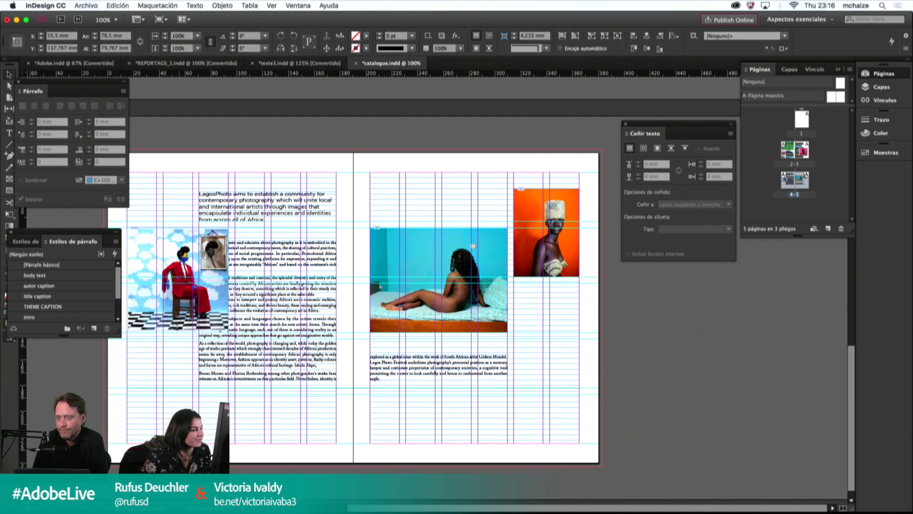
pyautogui.moveTo(128, 280); pyautogui.dragTo(136, 281)
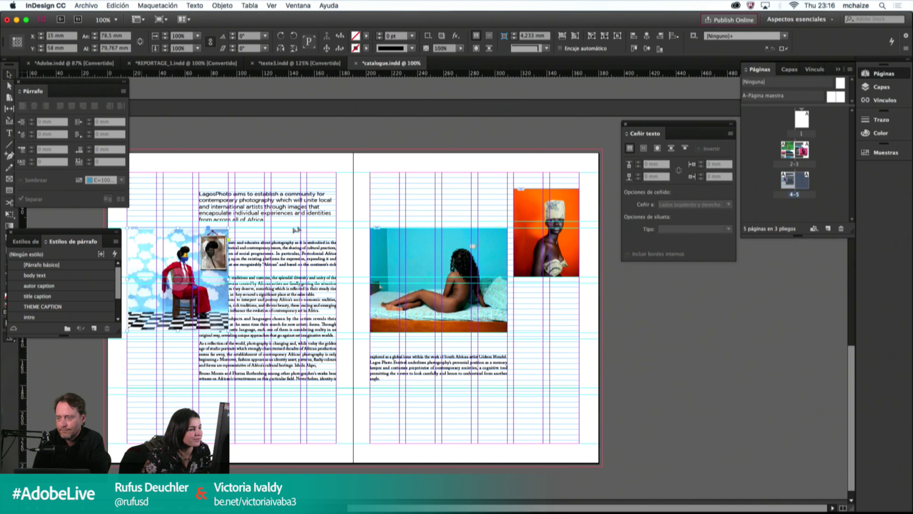
pyautogui.press('super+shift+a')
pyautogui.press('w')
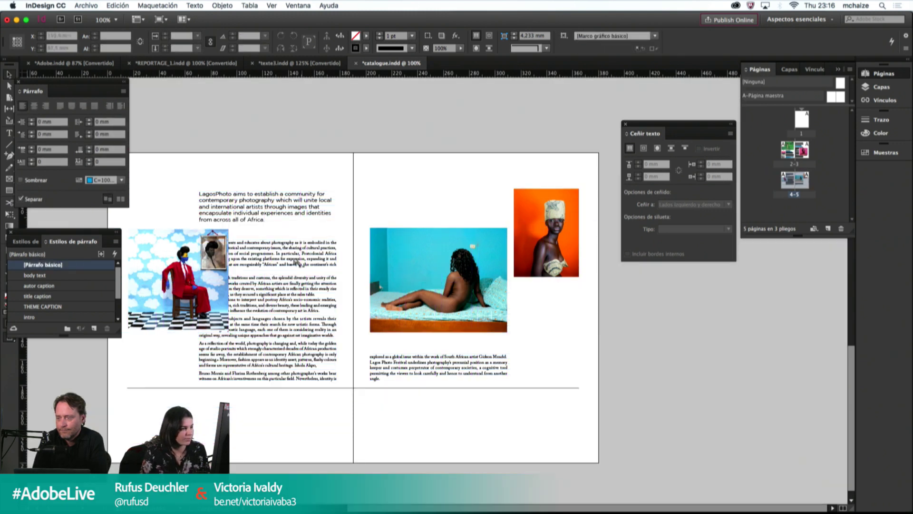
# Step: Apply bounding-box text wrap to the red-suit photo and the body text frame together
pyautogui.click(209, 264)
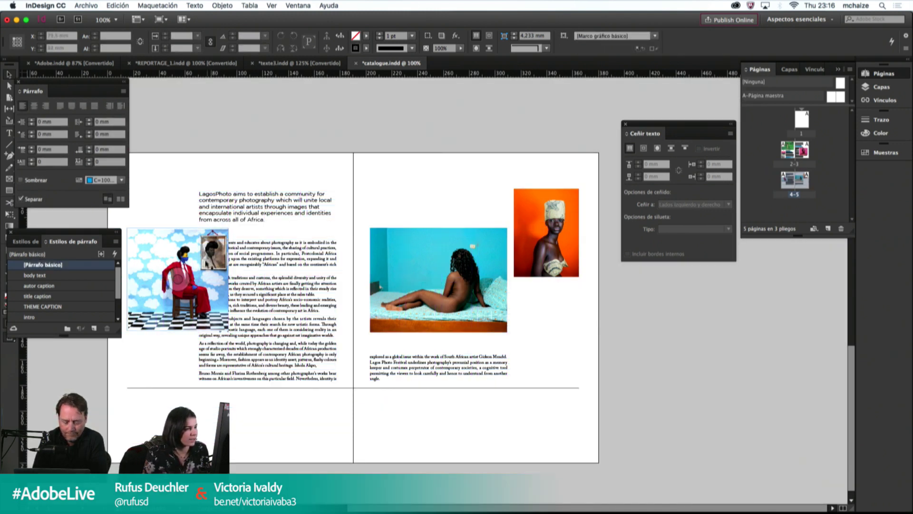
pyautogui.keyDown('shift'); pyautogui.click(260, 255); pyautogui.keyUp('shift')
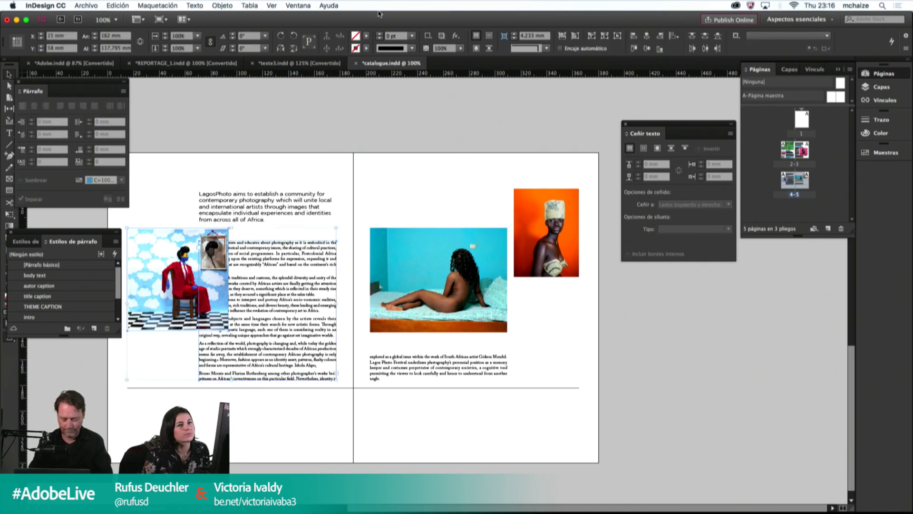
pyautogui.click(303, 6)
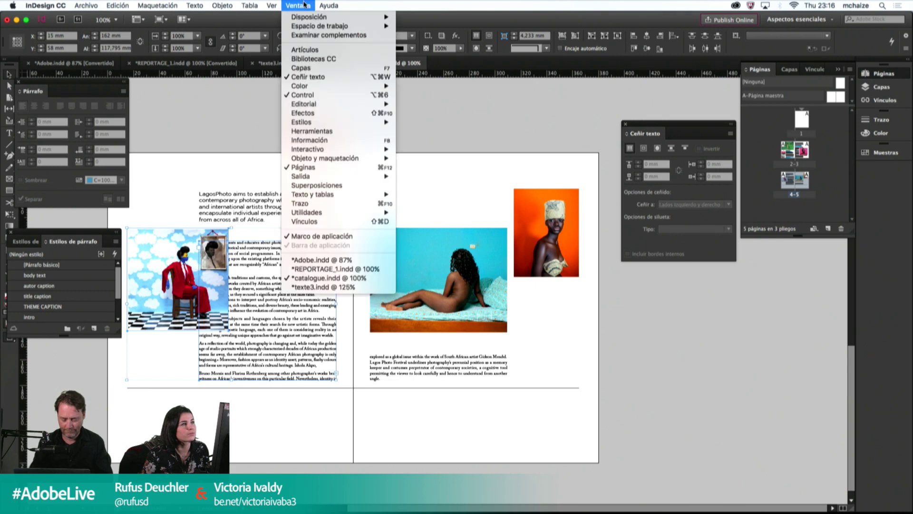
pyautogui.click(440, 82)
pyautogui.click(643, 149)
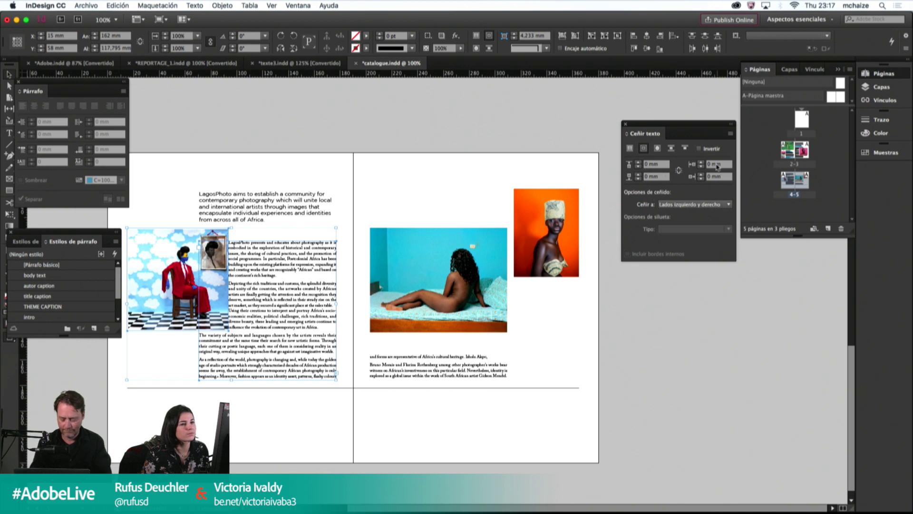
# Step: Set the red-suit photo's right text wrap offset to 2 mm
pyautogui.click(177, 276)
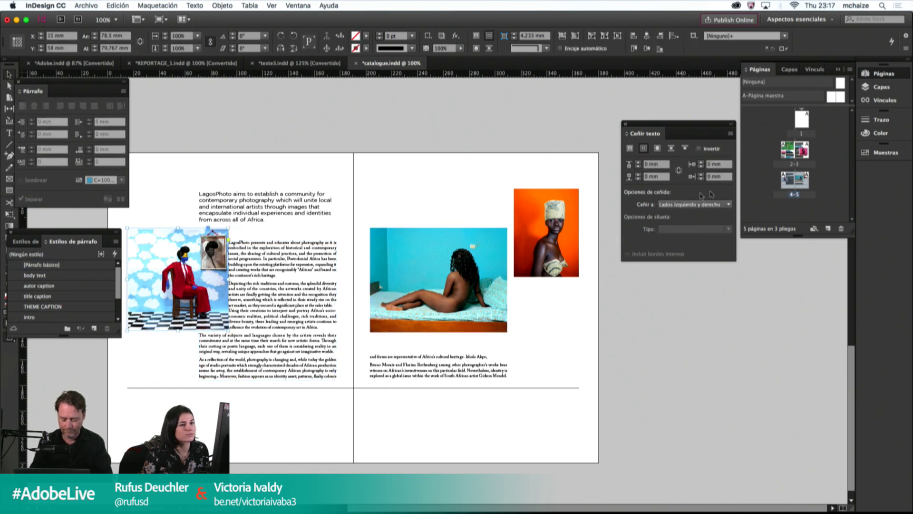
pyautogui.write('2')
pyautogui.press('Return')
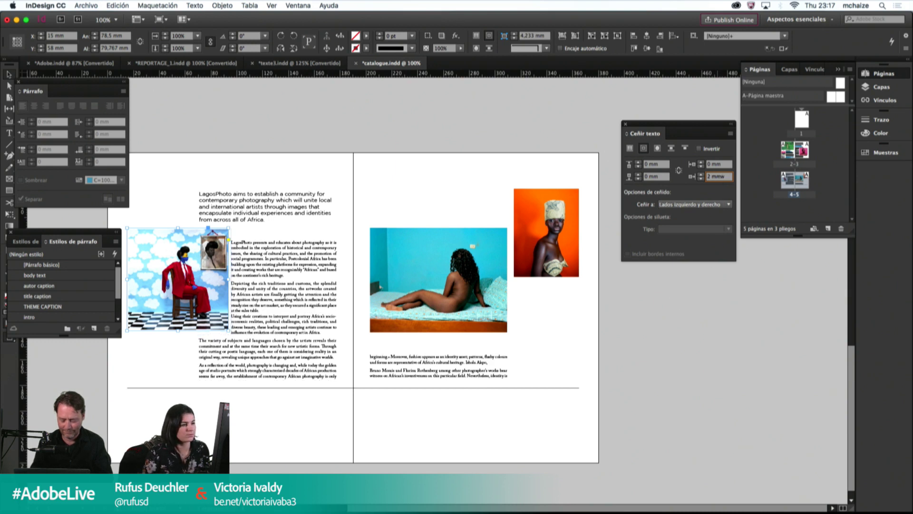
pyautogui.press('Return')
pyautogui.click(486, 282)
pyautogui.write('w')
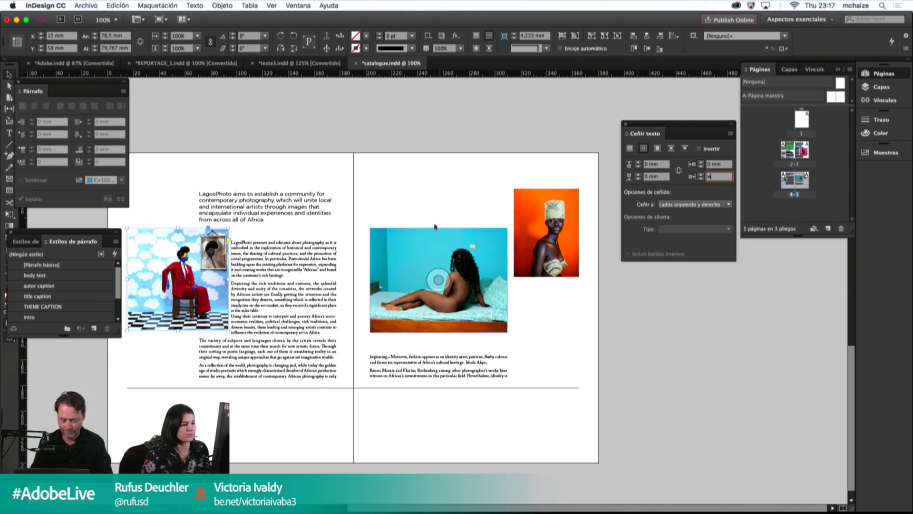
pyautogui.press('Return')
pyautogui.click(477, 279)
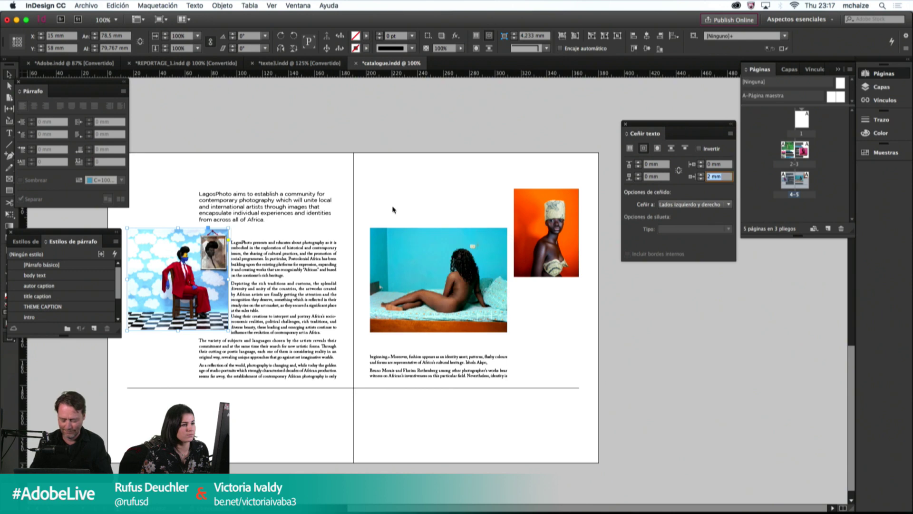
pyautogui.click(392, 208)
# Step: Set the red-suit photo's right text wrap offset to 5 mm and check the spacing in preview
pyautogui.press('w')
pyautogui.click(206, 255)
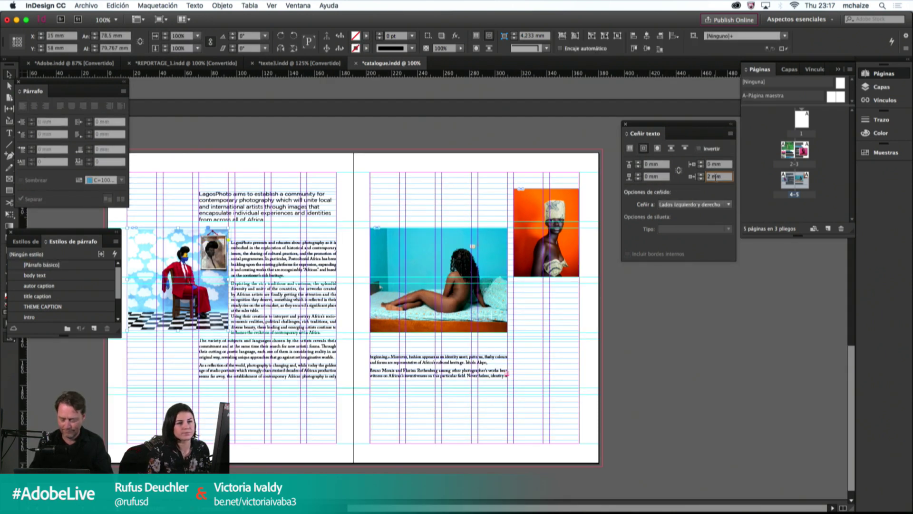
pyautogui.press('Up')
pyautogui.press('Up')
pyautogui.press('Up')
pyautogui.click(455, 205)
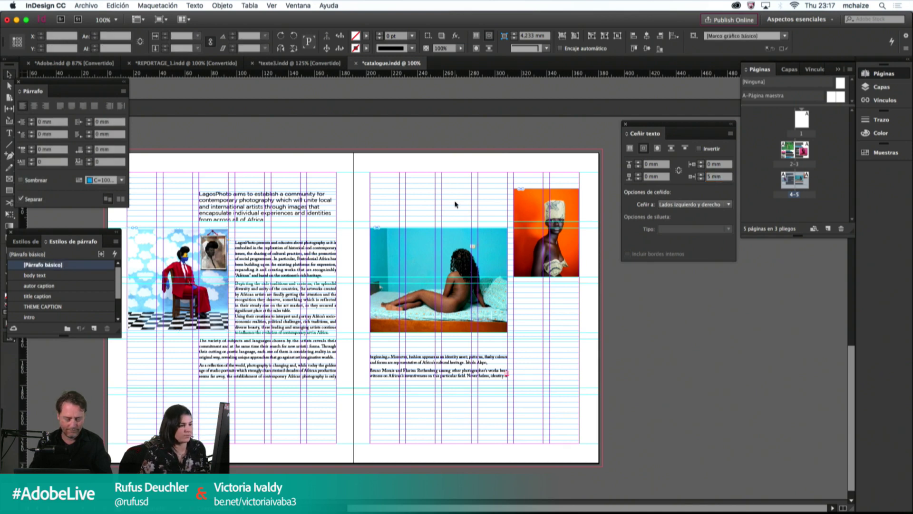
pyautogui.press('w')
pyautogui.press('w')
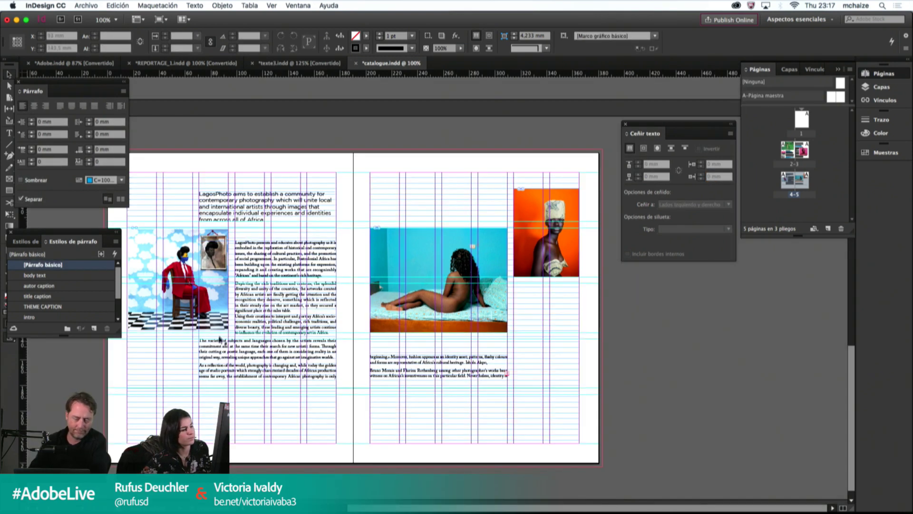
# Step: Crop the red-suit photo's frame slightly at its upper and lower edges and check its alignment with the text
pyautogui.click(177, 280)
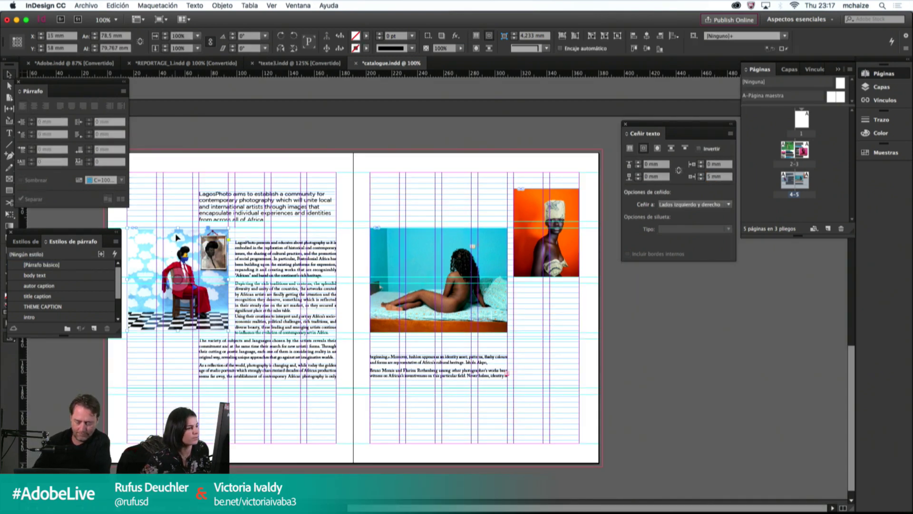
pyautogui.moveTo(179, 227); pyautogui.dragTo(179, 228)
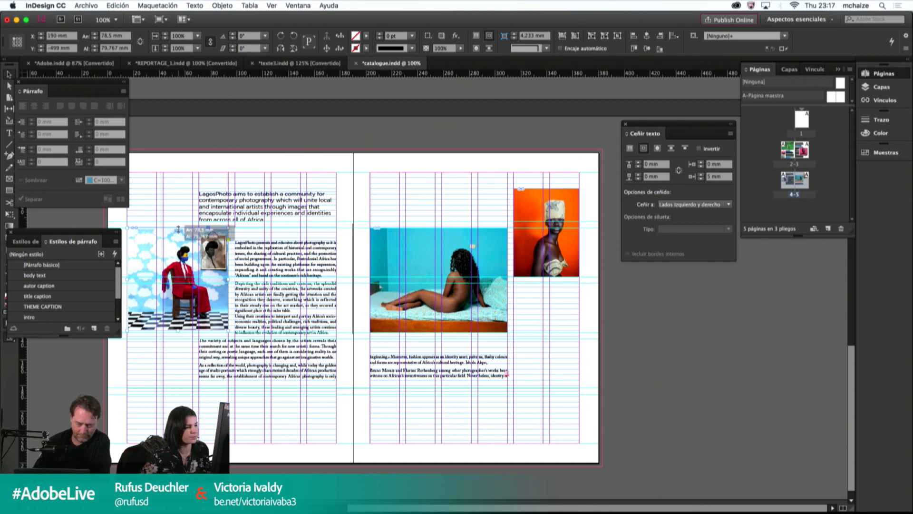
pyautogui.press('super+shift+a')
pyautogui.press('w')
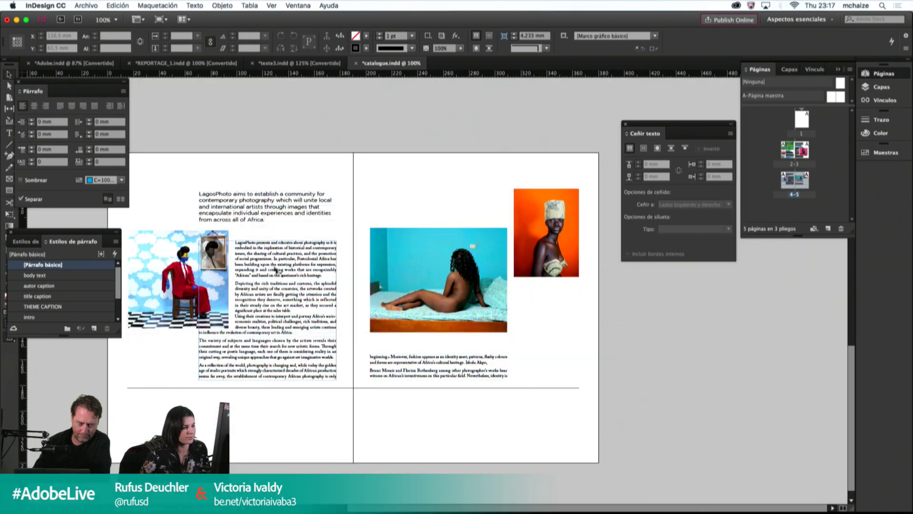
pyautogui.press('w')
pyautogui.press('w')
pyautogui.press('w')
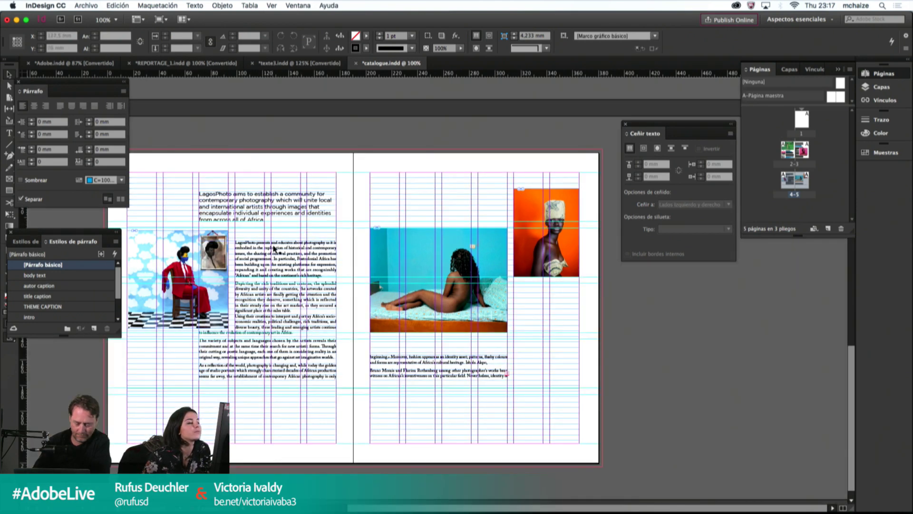
# Step: Extend the facing page's text frame up to the blue photo's lower edge, and raise the first page's body text frame to the guide below the intro
pyautogui.click(427, 379)
pyautogui.press('w')
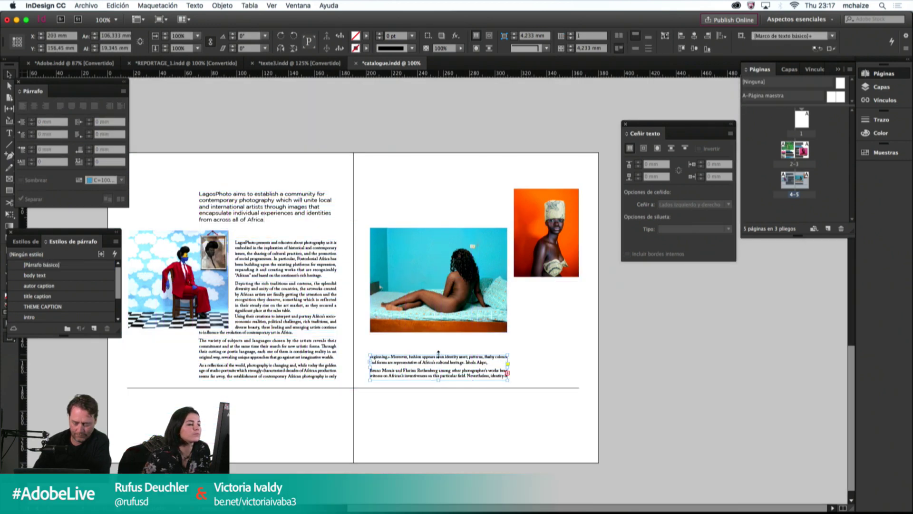
pyautogui.moveTo(438, 353); pyautogui.dragTo(438, 332)
pyautogui.click(389, 275)
pyautogui.press('w')
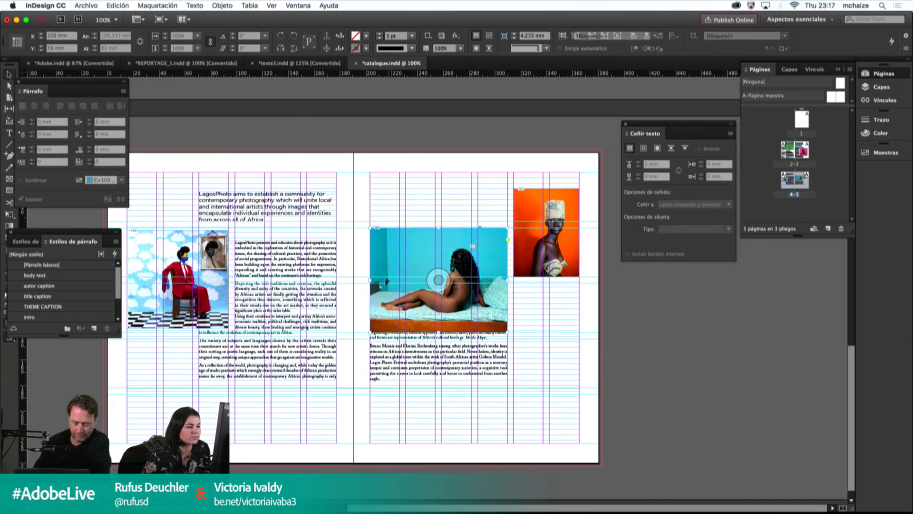
pyautogui.click(268, 247)
pyautogui.moveTo(268, 240); pyautogui.dragTo(268, 229)
# Step: Adjust the red-suit photo's upper edge to align with the first body text line and the blue photo's upper edge
pyautogui.click(177, 230)
pyautogui.moveTo(177, 231); pyautogui.dragTo(178, 227)
pyautogui.press('super+shift+a')
pyautogui.click(162, 235)
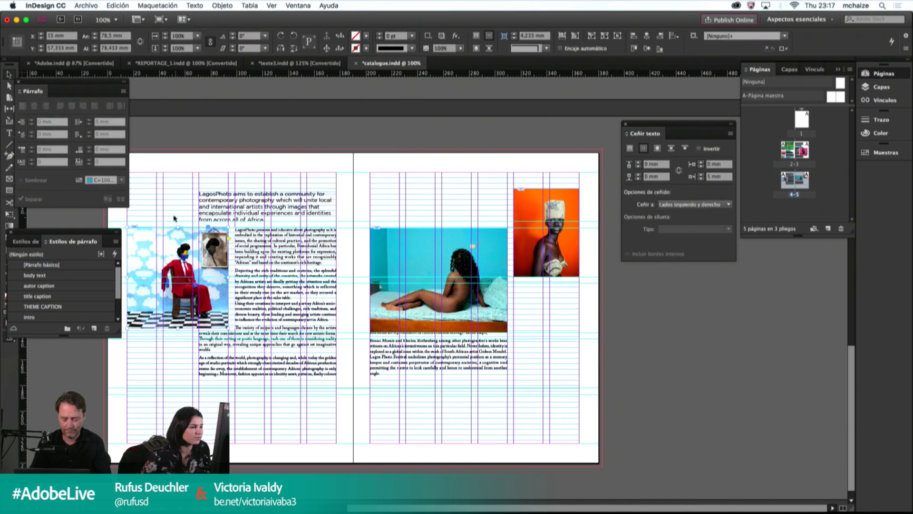
pyautogui.press('super+shift+a')
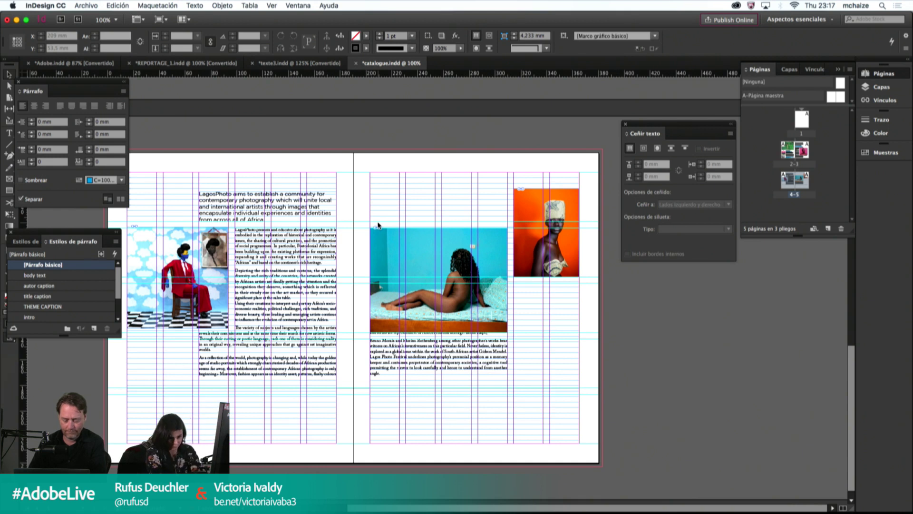
pyautogui.click(178, 277)
pyautogui.moveTo(178, 228); pyautogui.dragTo(176, 229)
pyautogui.press('super+shift+a')
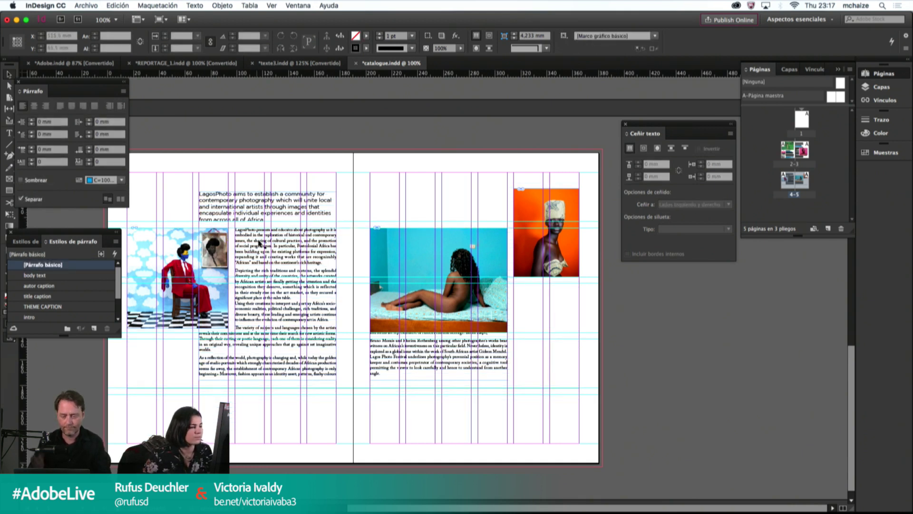
# Step: Set the tracking of the body paragraph starting "The variety of subjects" to -10 to pull up its short last line
pyautogui.press('w')
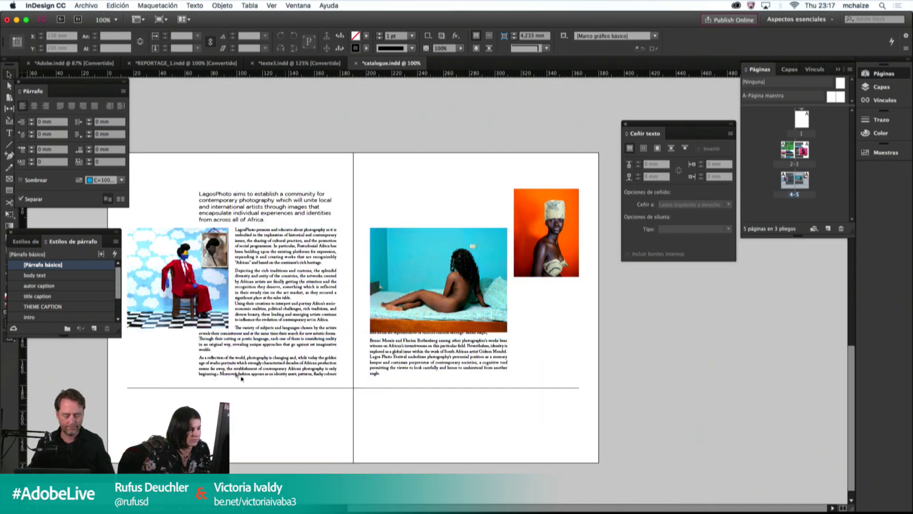
pyautogui.doubleClick(232, 333)
pyautogui.tripleClick(242, 345)
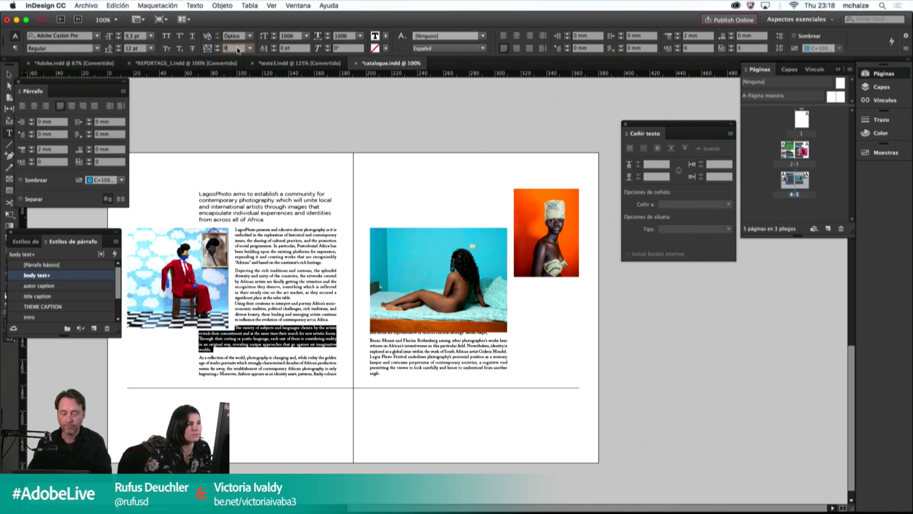
pyautogui.write('-10')
pyautogui.press('Return')
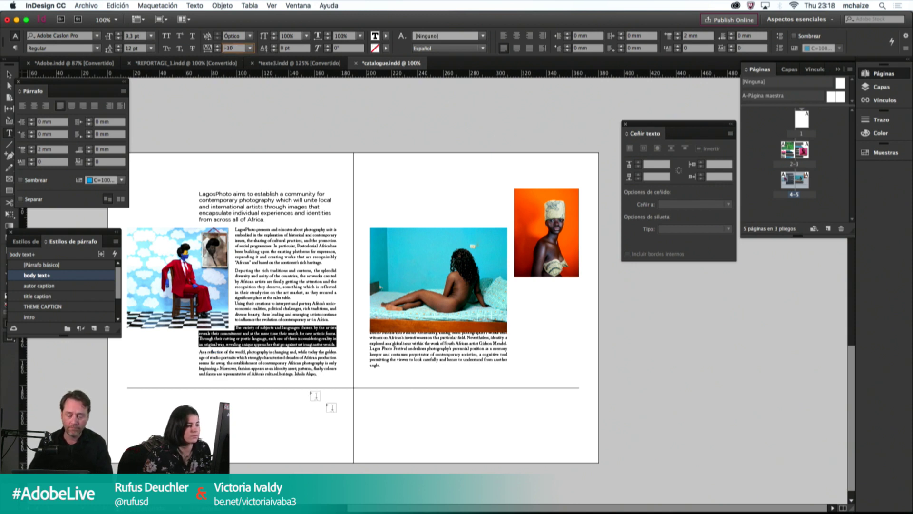
pyautogui.click(310, 352)
pyautogui.press('Escape')
# Step: Lower the facing page's body text below the blue photo and align its last line with the first page's last body line
pyautogui.click(403, 359)
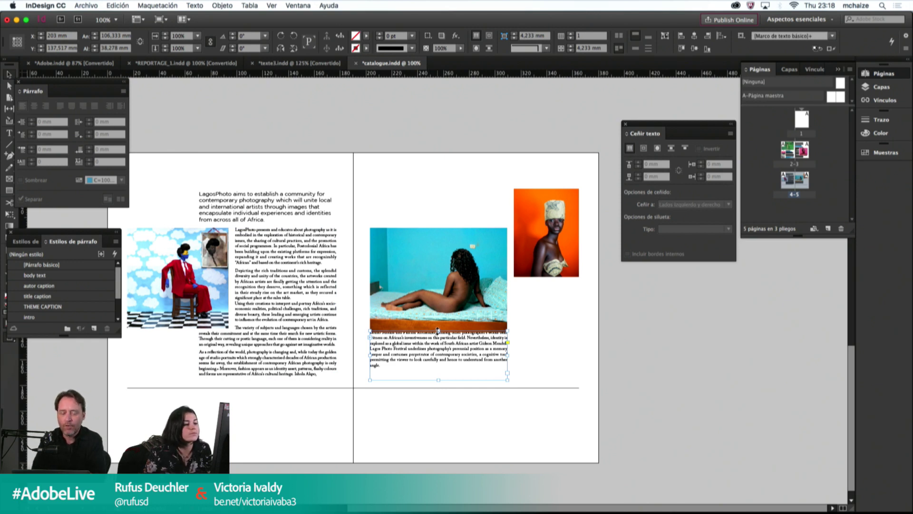
pyautogui.moveTo(431, 339); pyautogui.dragTo(431, 352)
pyautogui.click(546, 337)
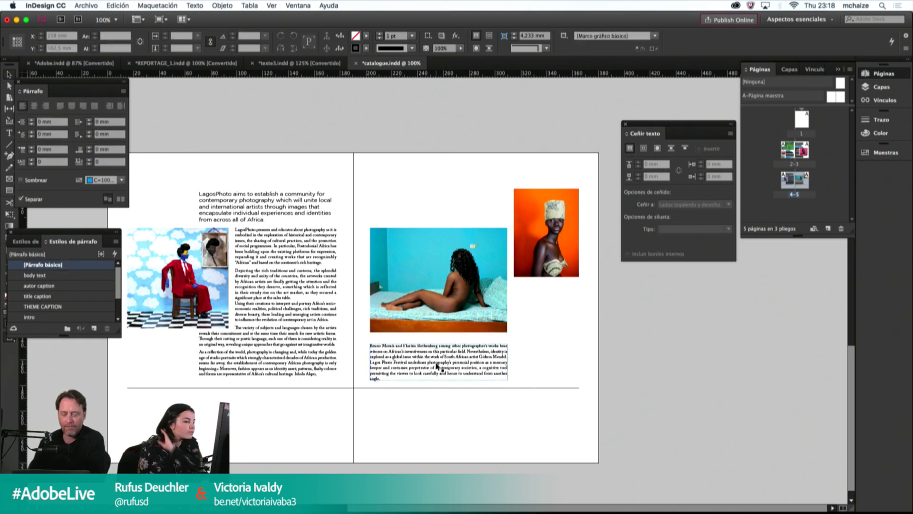
pyautogui.press('w')
pyautogui.click(414, 373)
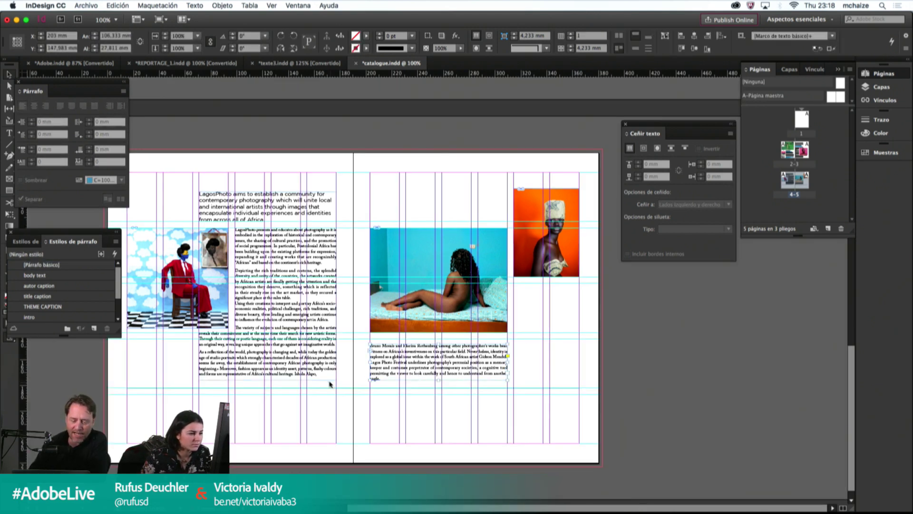
pyautogui.moveTo(388, 378); pyautogui.dragTo(390, 369)
pyautogui.click(414, 381)
pyautogui.press('w')
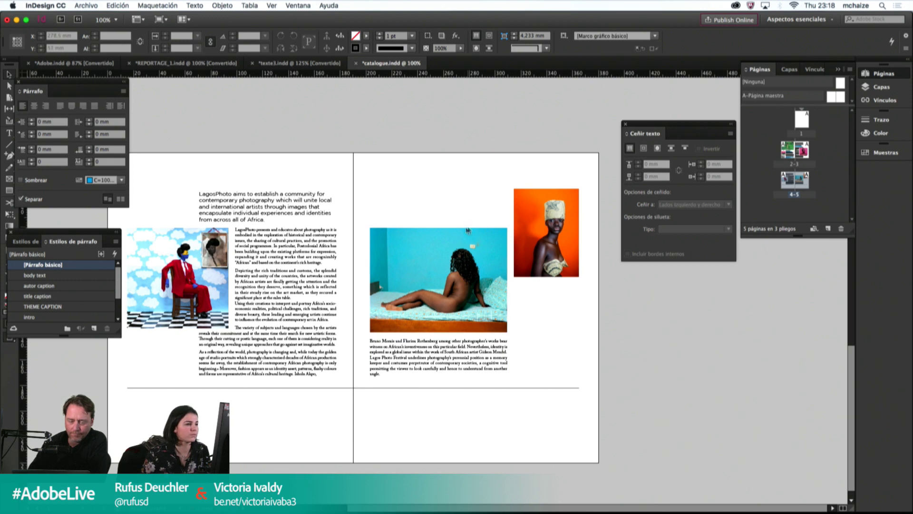
# Step: Extend the intro text frame's upper edge slightly upward
pyautogui.click(260, 206)
pyautogui.press('w')
pyautogui.moveTo(269, 191); pyautogui.dragTo(269, 182)
# Step: Set all the intro text to 14 pt with 16 pt leading and raise its frame's upper edge to fit every line
pyautogui.doubleClick(247, 198)
pyautogui.press('super+a')
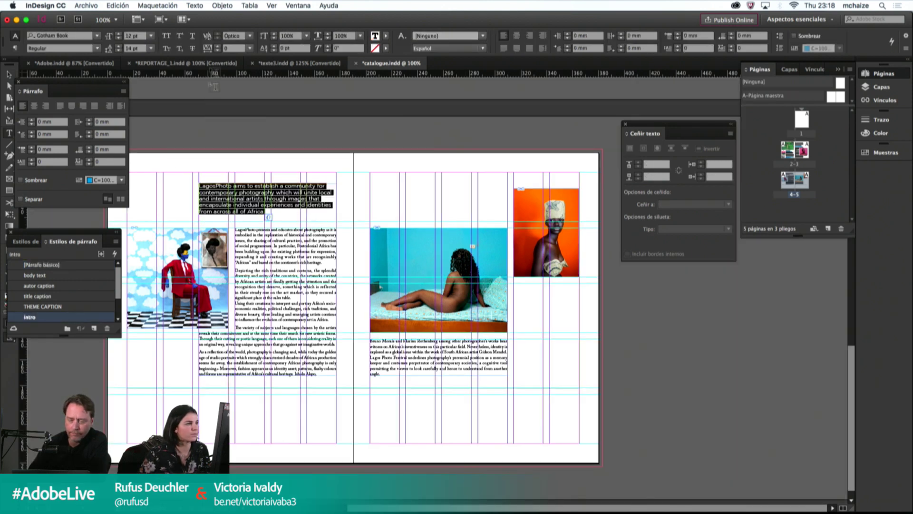
pyautogui.press('super+shift+period')
pyautogui.press('super+shift+period')
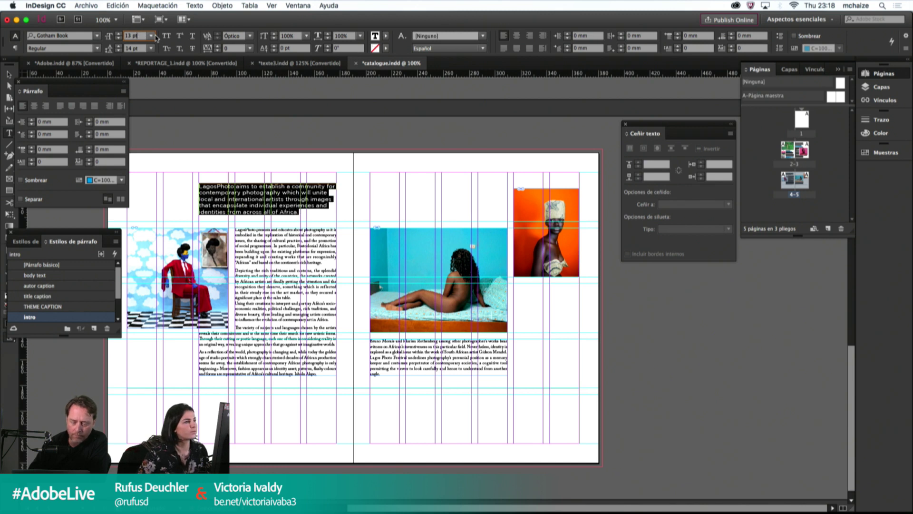
pyautogui.hotkey('alt', 'Down')
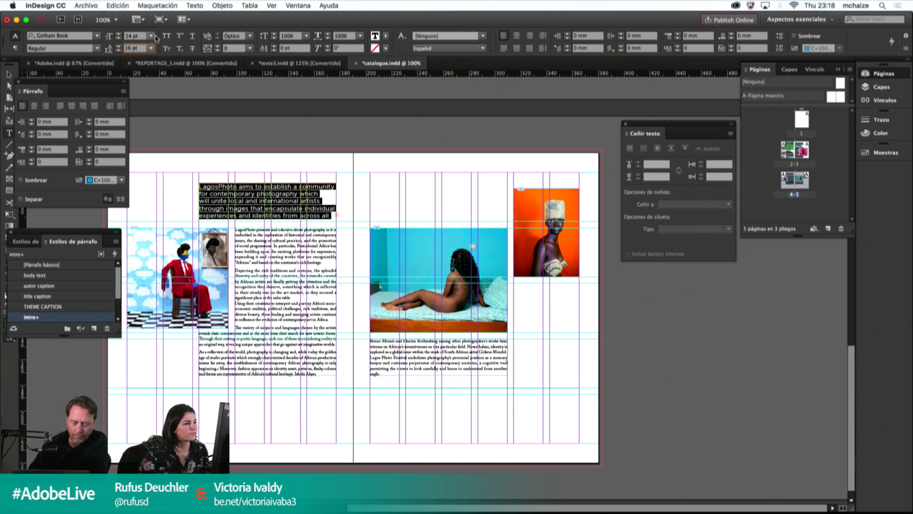
pyautogui.press('Escape')
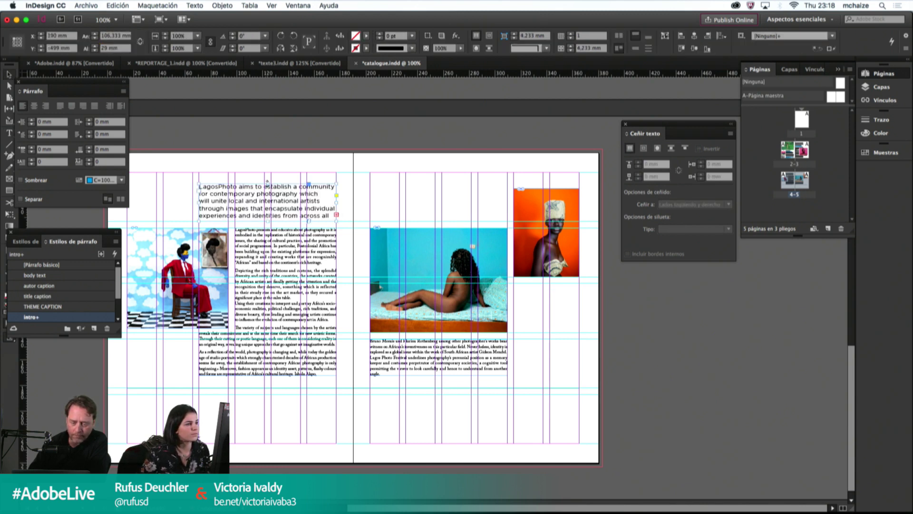
pyautogui.doubleClick(267, 185)
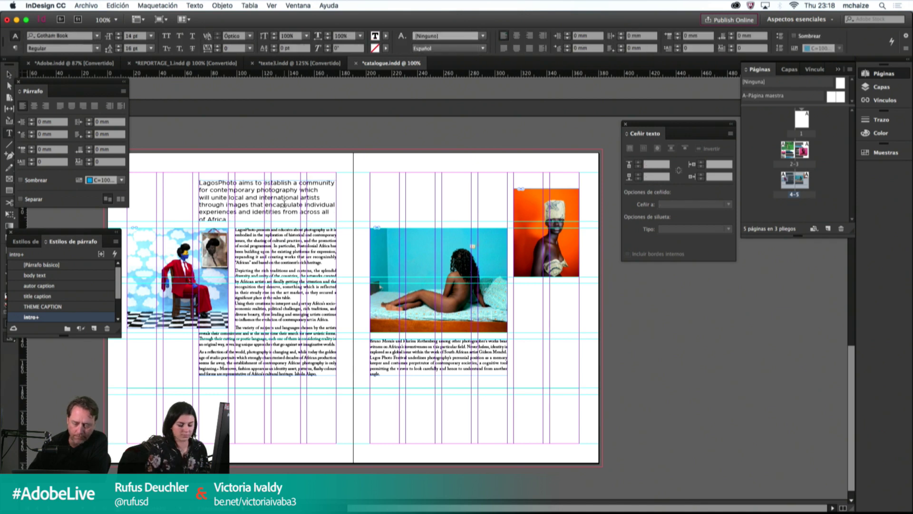
# Step: Separate "LagosPhoto" into "Lagos Photo" at the start of the intro
pyautogui.write('.')
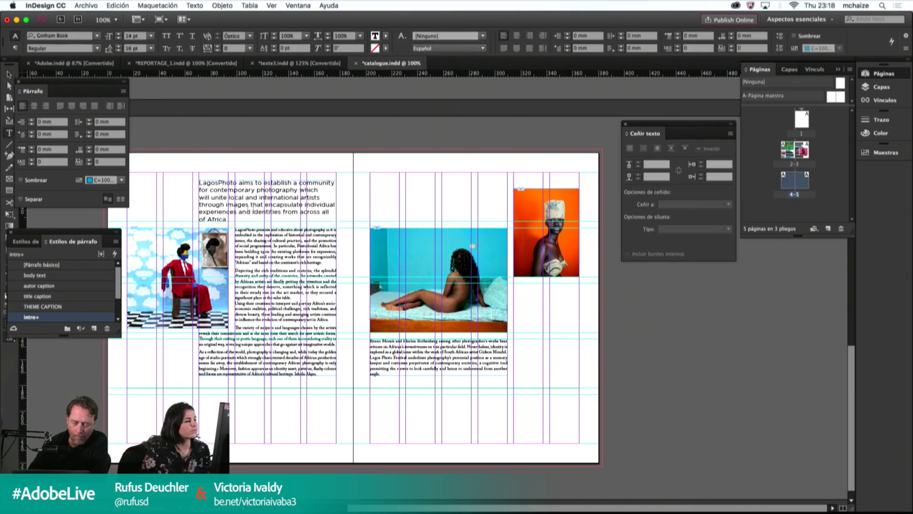
pyautogui.press('super+Up')
pyautogui.press('Right')
pyautogui.press('Right')
pyautogui.press('Right')
pyautogui.press('Right')
pyautogui.press('Right')
# Step: Tighten the tracking of the whole intro text to -40
pyautogui.press('super+a')
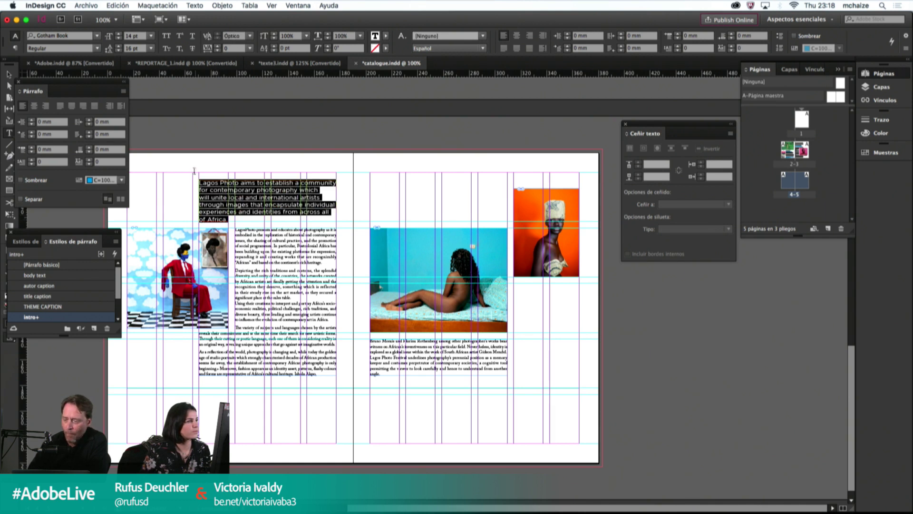
pyautogui.click(284, 48)
pyautogui.click(235, 48)
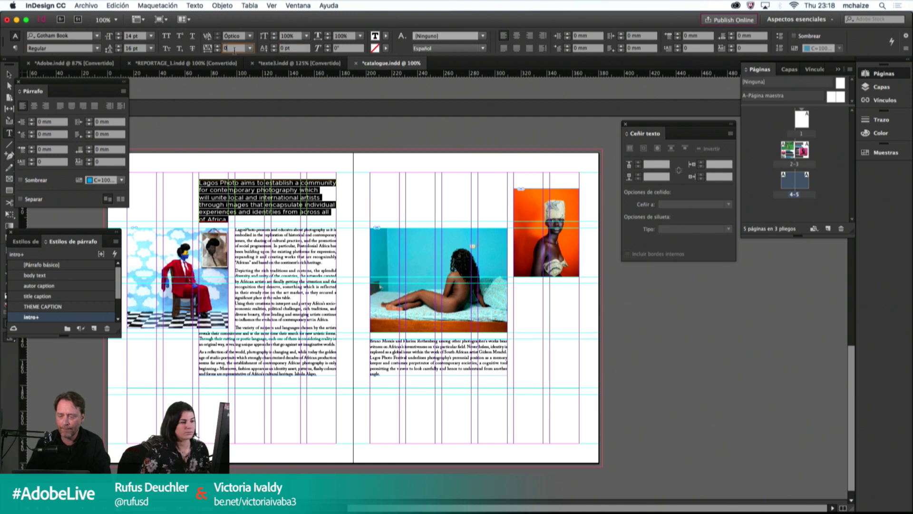
pyautogui.write('-10')
pyautogui.press('Return')
pyautogui.press('Down')
pyautogui.press('Down')
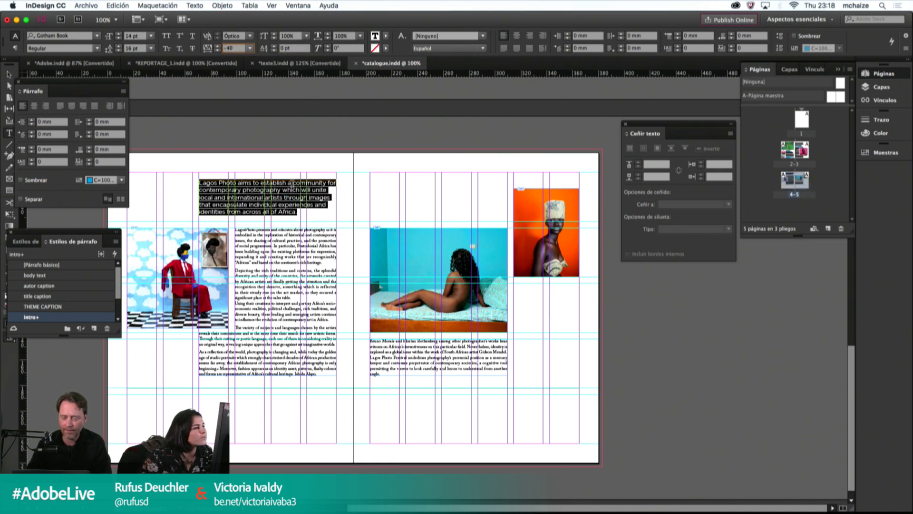
pyautogui.press('Escape')
pyautogui.click(386, 184)
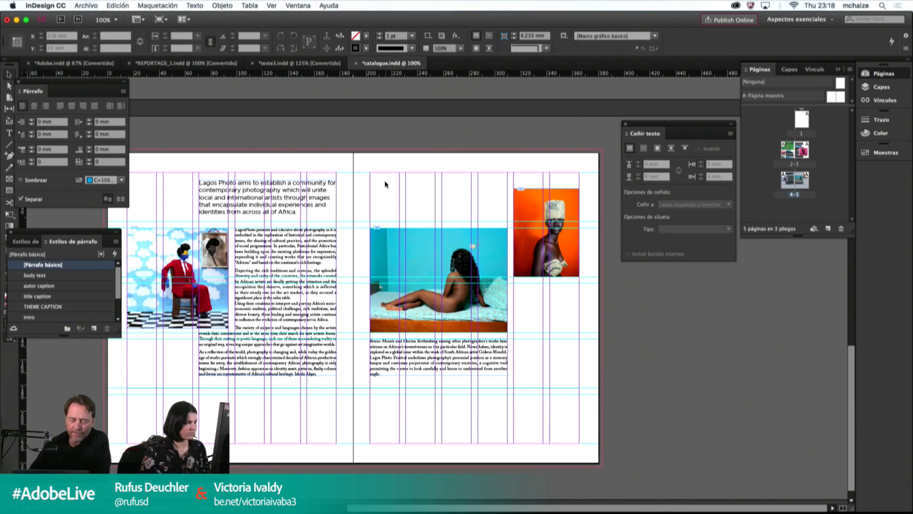
# Step: Lower the intro text frame's upper edge to line up with the orange photo's upper edge, with the guides hidden
pyautogui.press('w')
pyautogui.click(269, 182)
pyautogui.moveTo(269, 179); pyautogui.dragTo(199, 189)
pyautogui.click(373, 179)
# Step: Set the words "Lagos Photo" in the intro in Gotham Book Italic
pyautogui.doubleClick(235, 188)
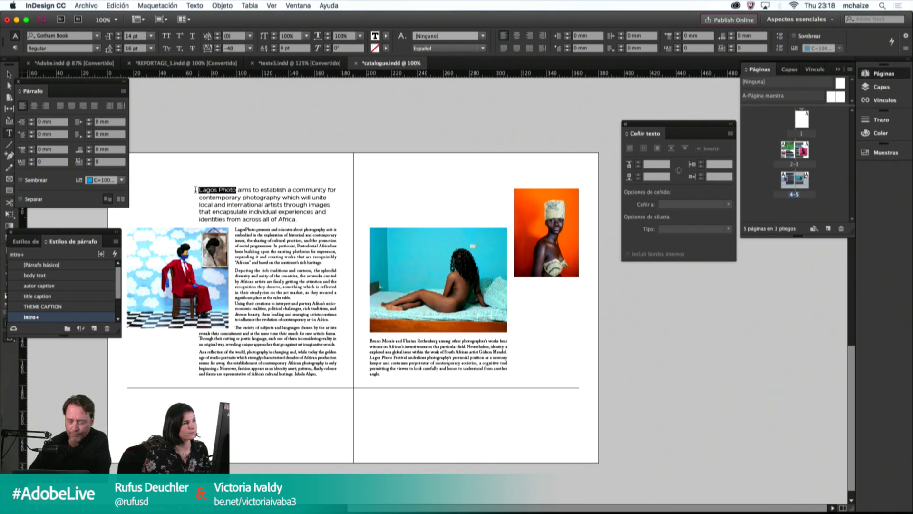
pyautogui.click(80, 35)
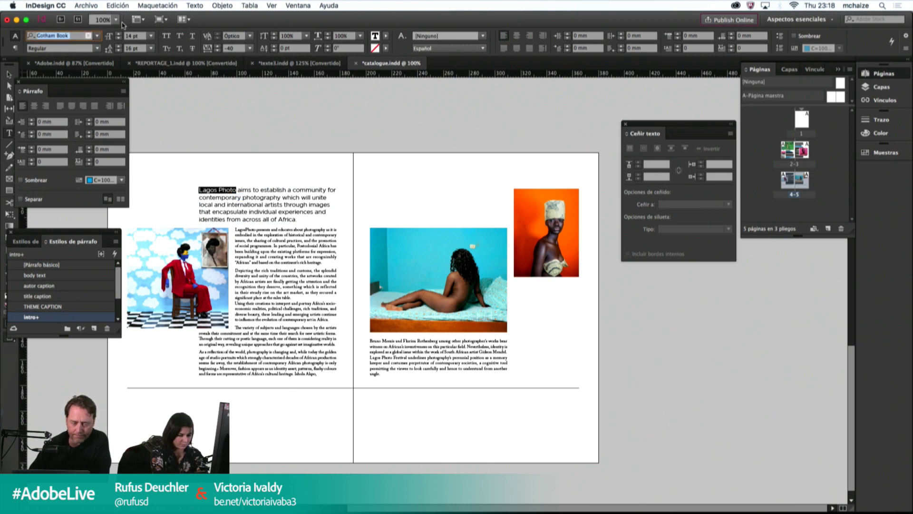
pyautogui.write('goth')
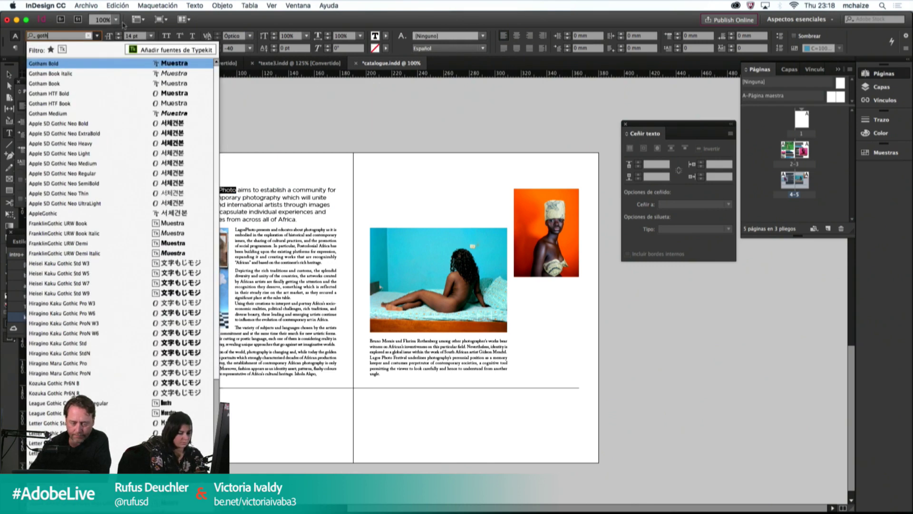
pyautogui.click(83, 74)
pyautogui.click(230, 190)
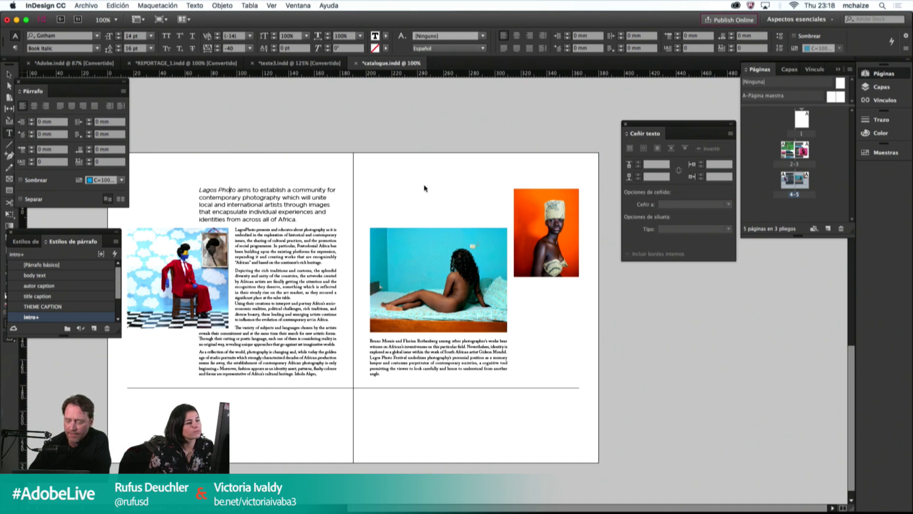
pyautogui.click(424, 188)
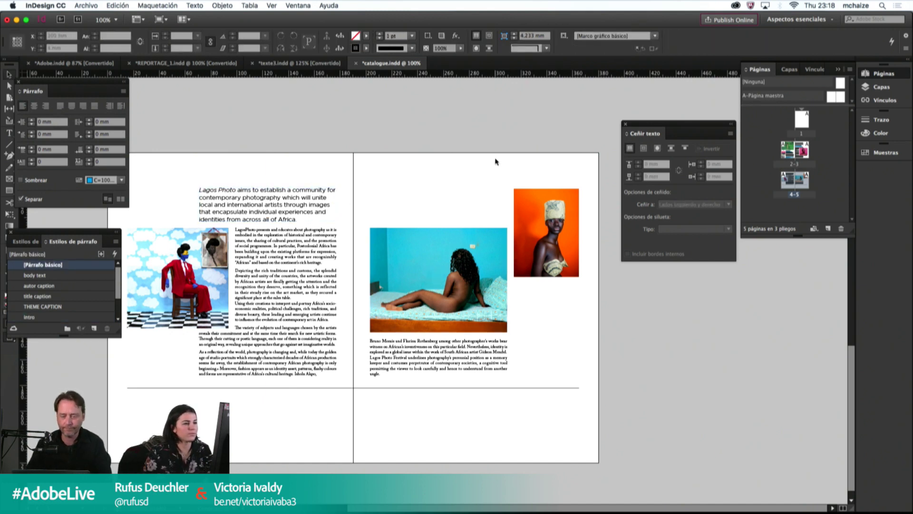
# Step: Switch to the texte3.indd document and select the caption text beside the blue photo
pyautogui.click(157, 69)
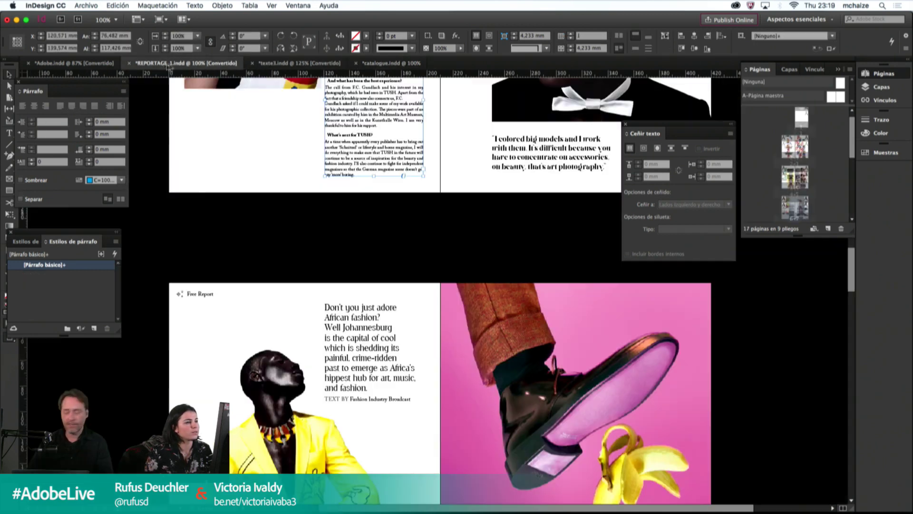
pyautogui.click(292, 67)
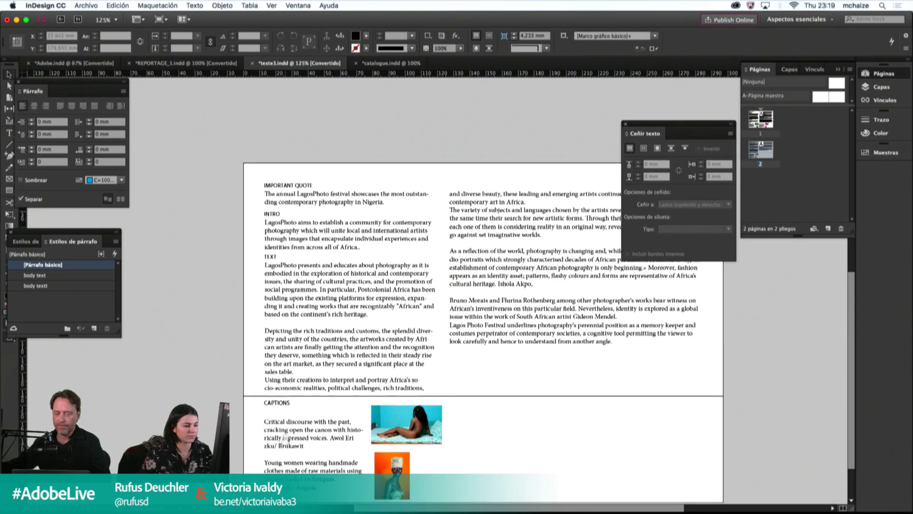
pyautogui.scroll(-3, 427, 442)
pyautogui.hscroll(2, 427, 441)
pyautogui.click(263, 373)
pyautogui.doubleClick(263, 373)
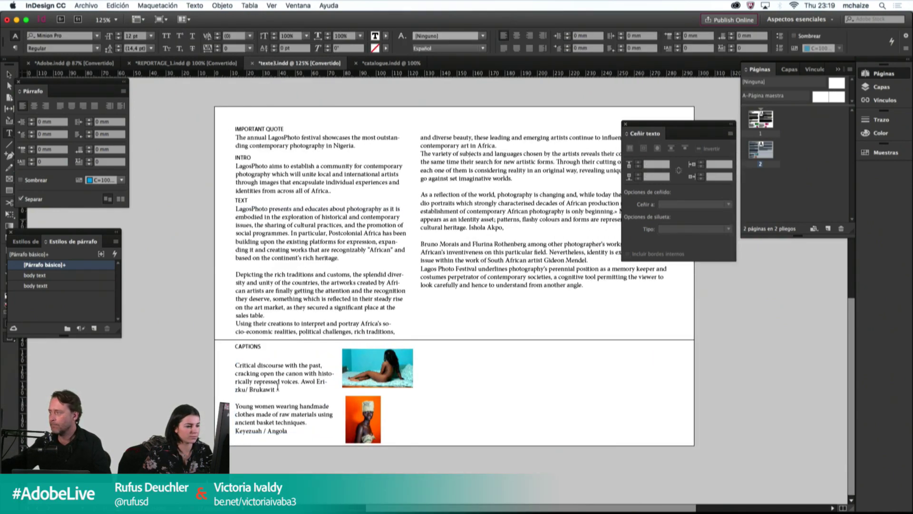
pyautogui.tripleClick(263, 373)
pyautogui.click(384, 254)
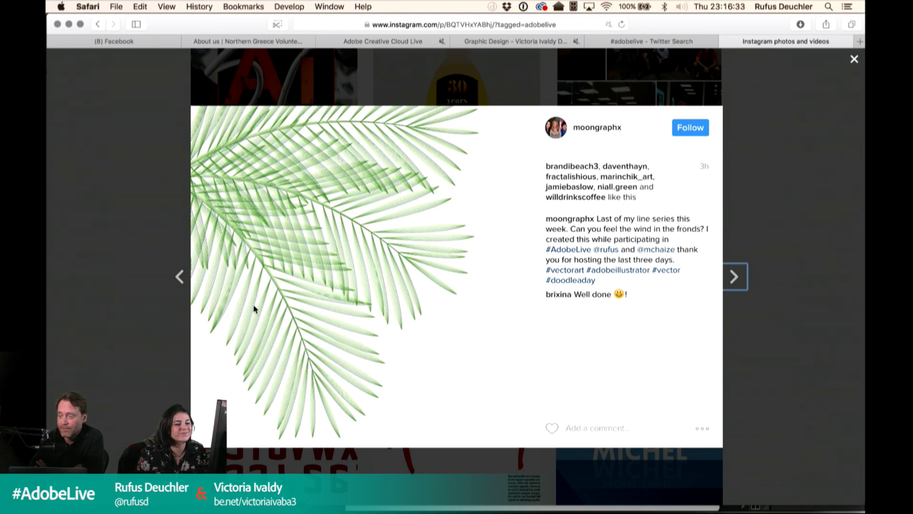
# Step: Examine the Instagram posts tagged #adobelive one after another in Safari
pyautogui.click(178, 277)
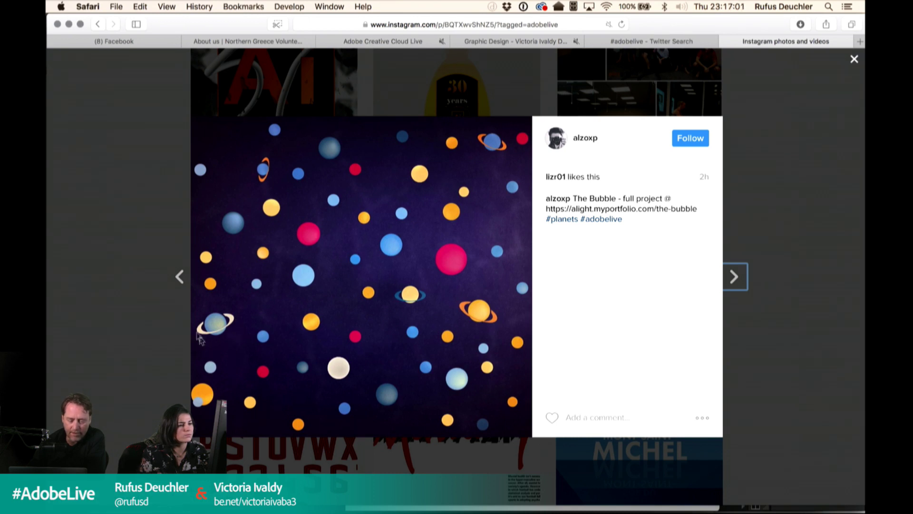
pyautogui.click(179, 277)
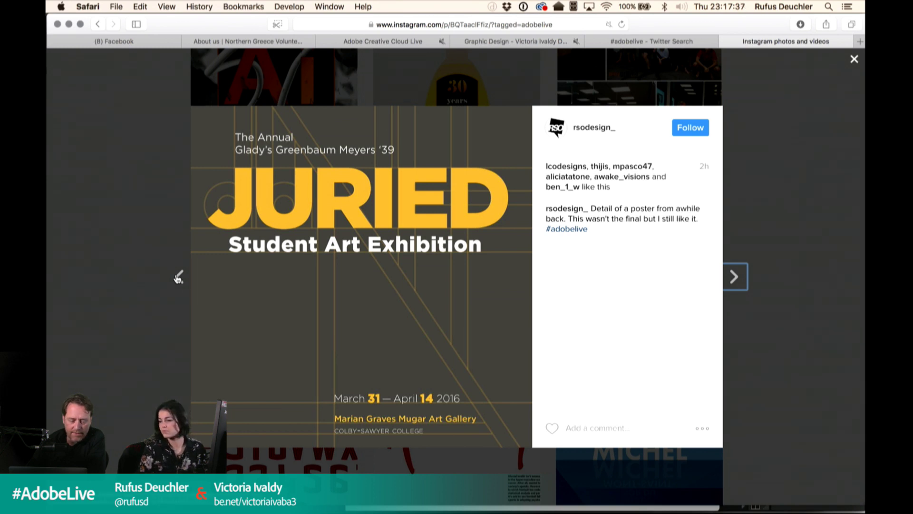
pyautogui.click(179, 276)
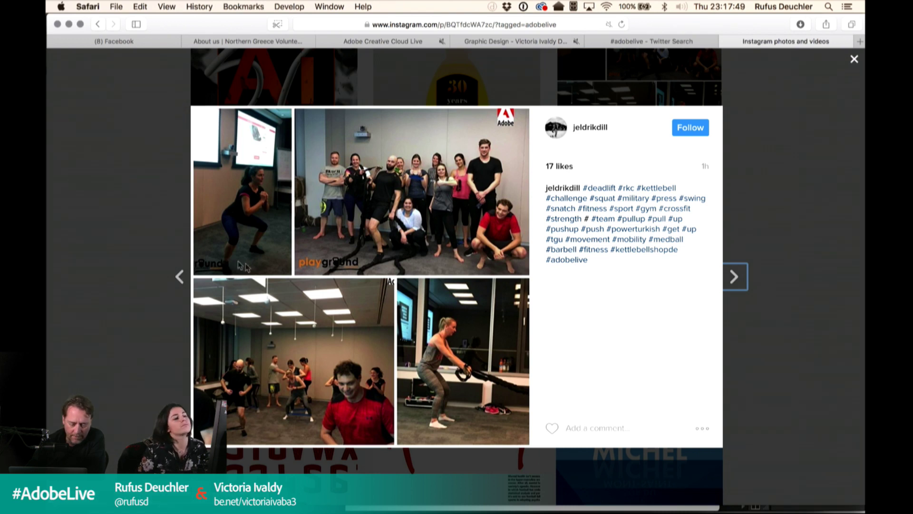
pyautogui.click(179, 277)
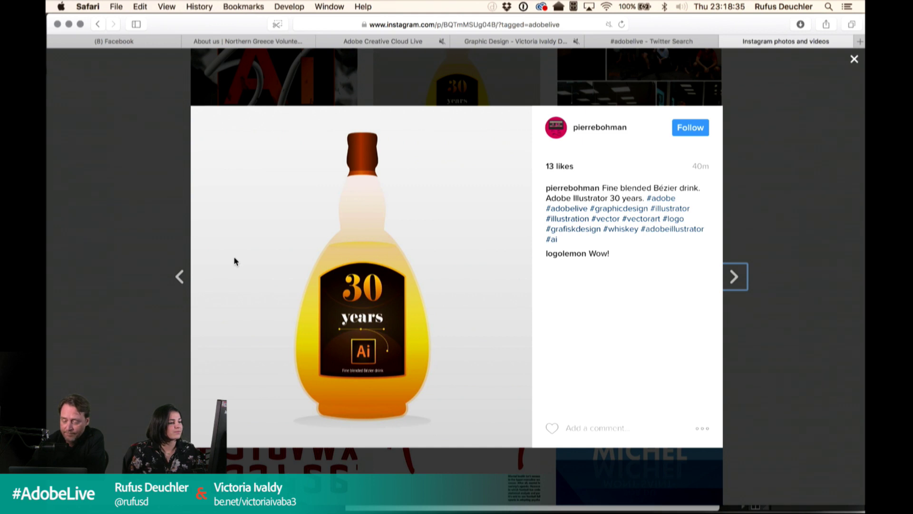
pyautogui.click(179, 277)
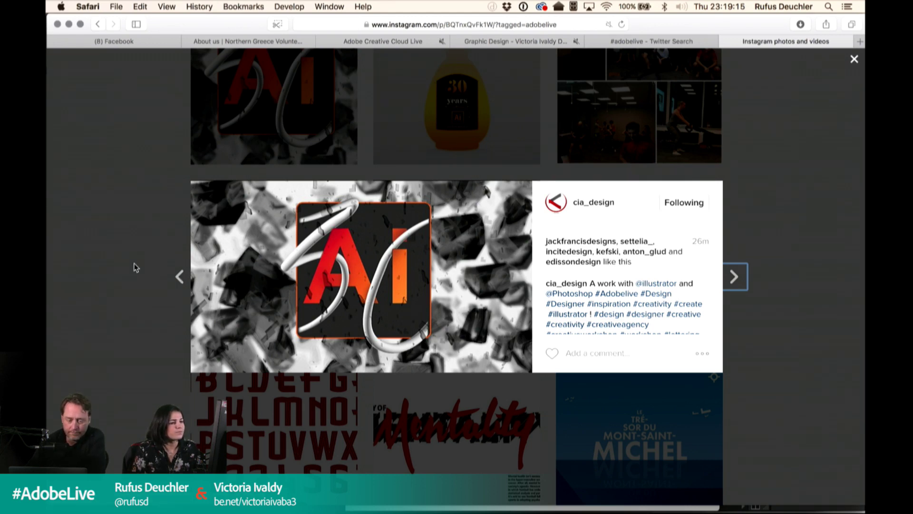
pyautogui.click(178, 276)
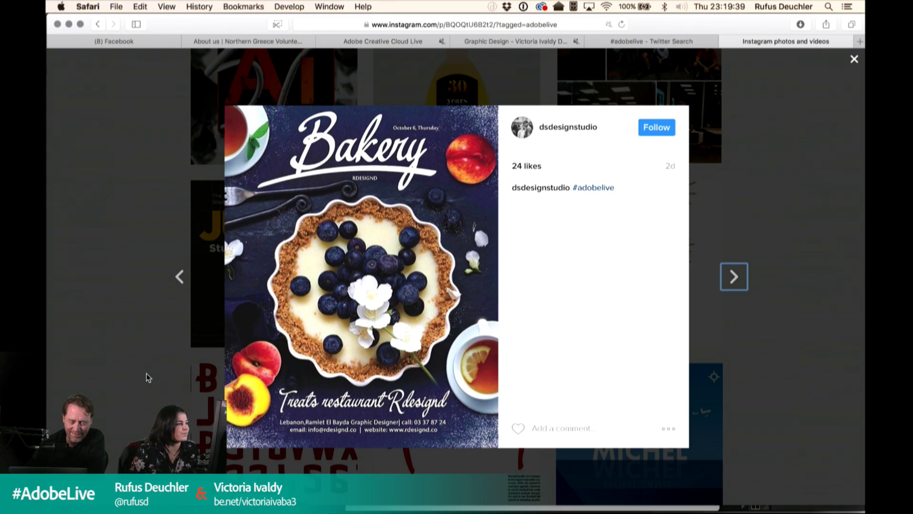
# Step: Return to the grid of #adobelive Instagram posts to look it over, and switch to the #adobelive Twitter search
pyautogui.click(853, 58)
pyautogui.scroll(5, 704, 200)
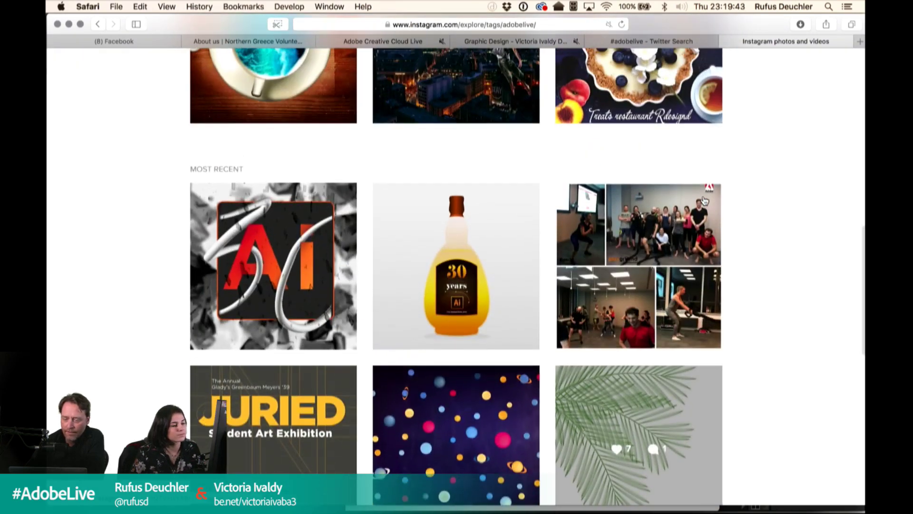
pyautogui.scroll(5, 704, 200)
pyautogui.scroll(-3, 705, 200)
pyautogui.scroll(-5, 704, 199)
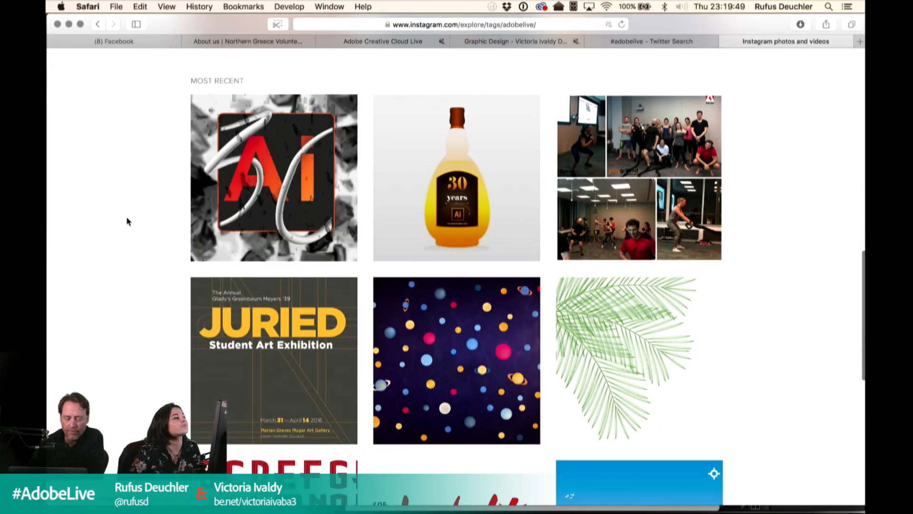
pyautogui.click(640, 42)
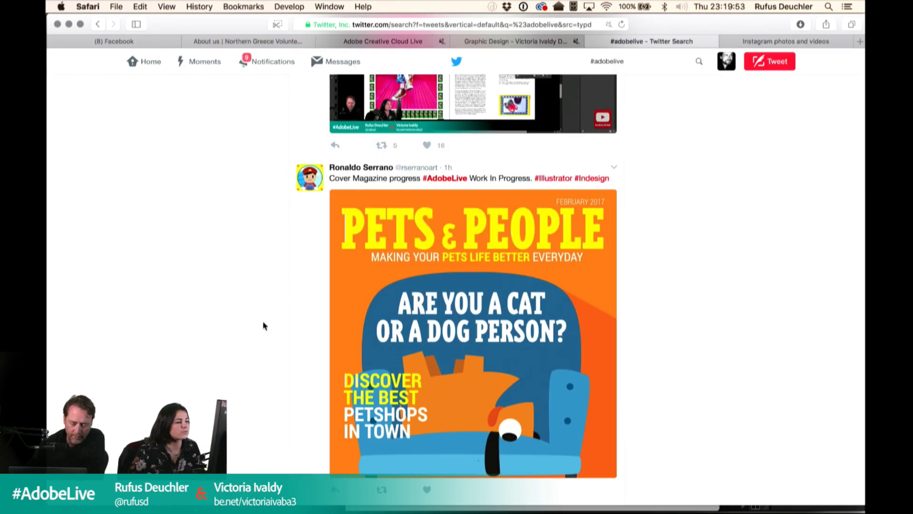
# Step: Examine the "Pets & People" magazine cover post and the neighbouring Adobe InDesign post in the #adobelive Twitter results
pyautogui.scroll(-2, 264, 324)
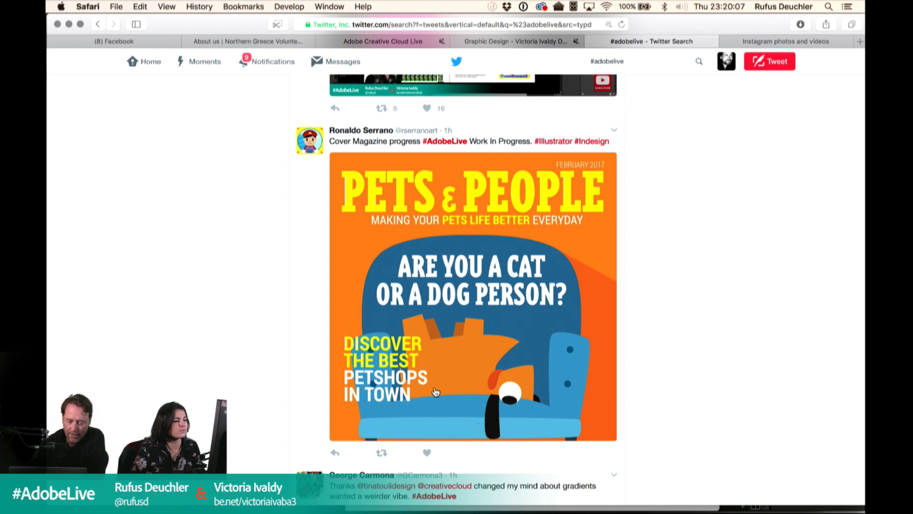
pyautogui.scroll(-1, 452, 400)
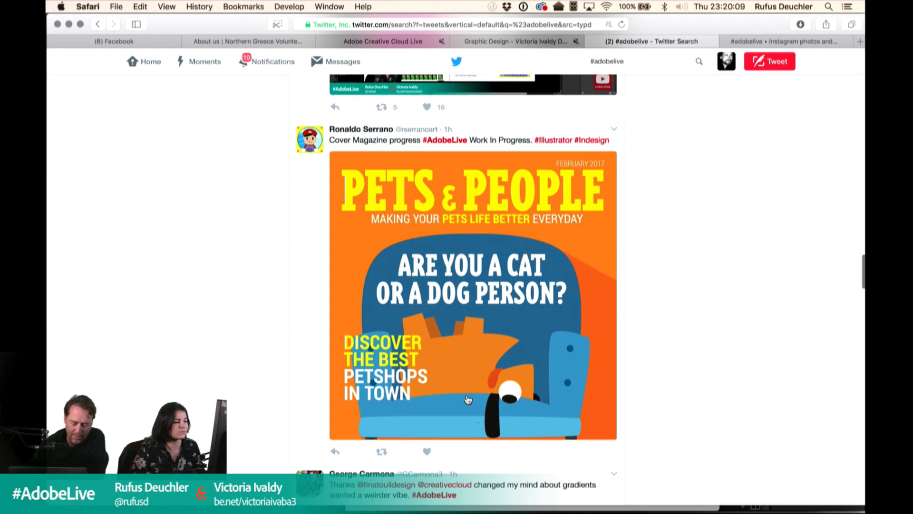
pyautogui.scroll(1, 468, 400)
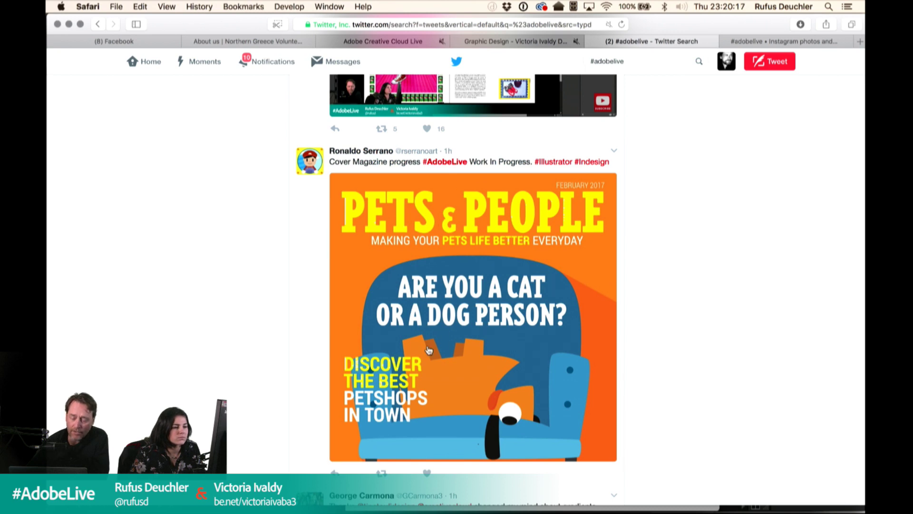
pyautogui.scroll(-1, 446, 326)
pyautogui.scroll(5, 446, 327)
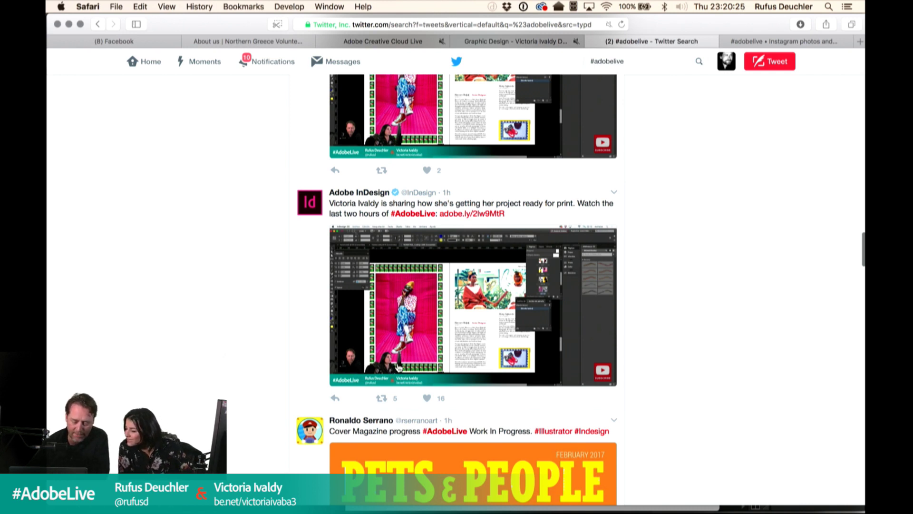
pyautogui.scroll(1, 432, 325)
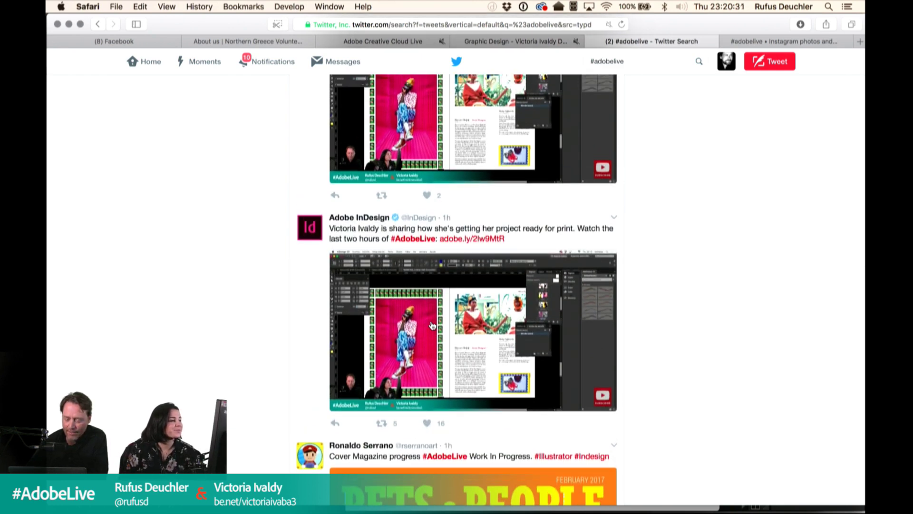
# Step: View the yellow "Fantastic!" lettering and its pencil sketch enlarged, and return to the list of tweets
pyautogui.scroll(5, 432, 325)
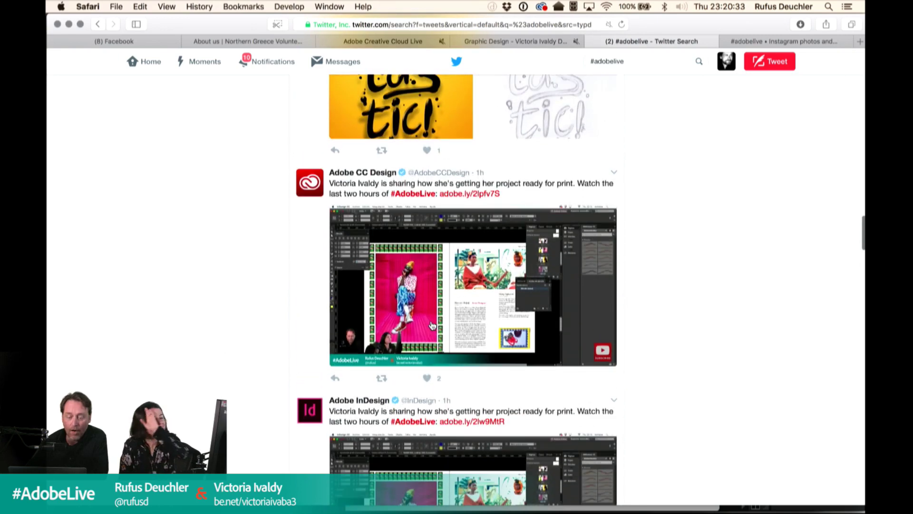
pyautogui.scroll(5, 432, 325)
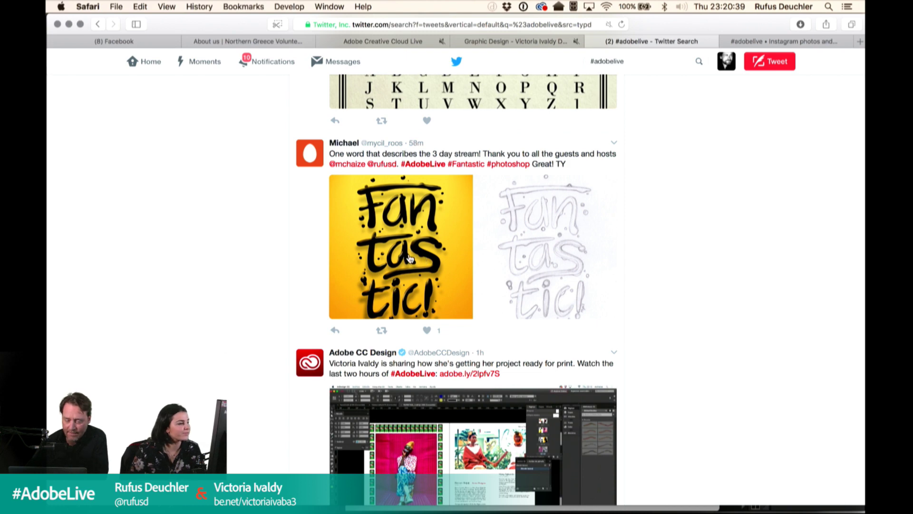
pyautogui.click(410, 259)
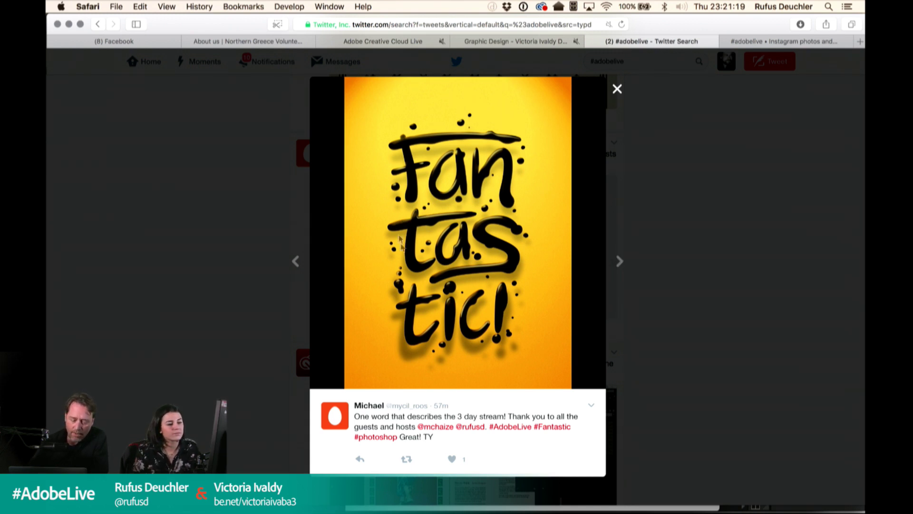
pyautogui.click(620, 262)
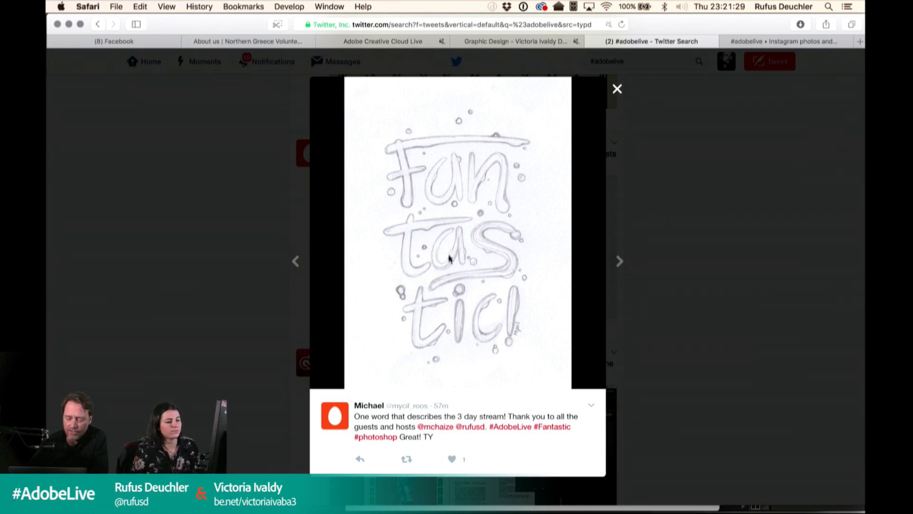
pyautogui.click(296, 261)
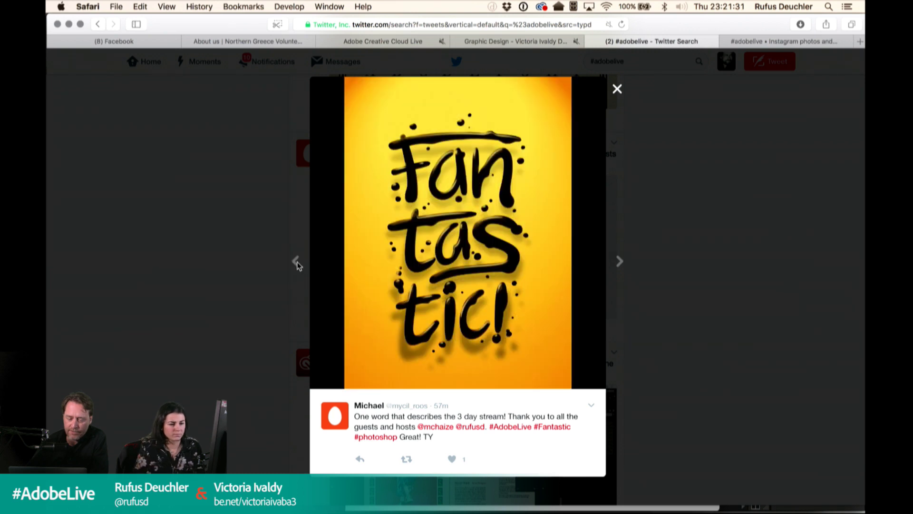
pyautogui.click(195, 267)
# Step: Find the tweet with the Bodoni typeface poster and view the poster enlarged
pyautogui.scroll(7, 195, 267)
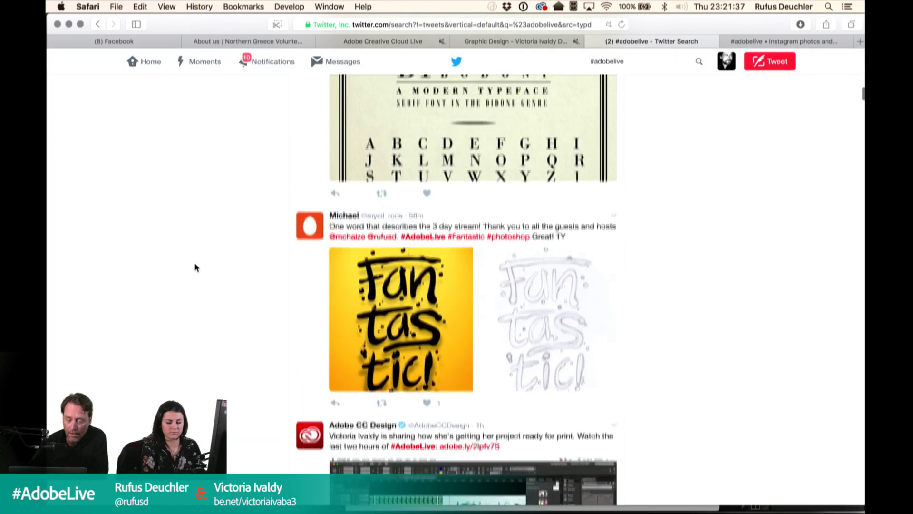
pyautogui.scroll(1, 195, 267)
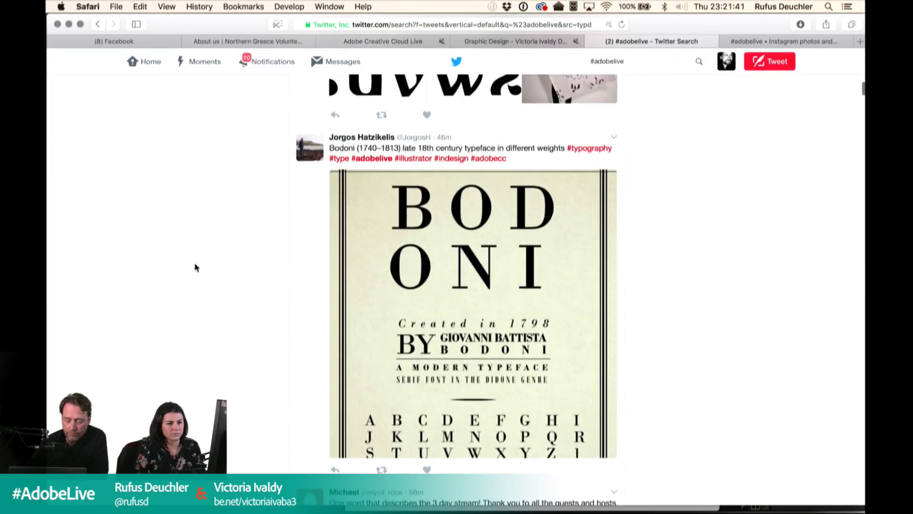
pyautogui.scroll(-3, 195, 268)
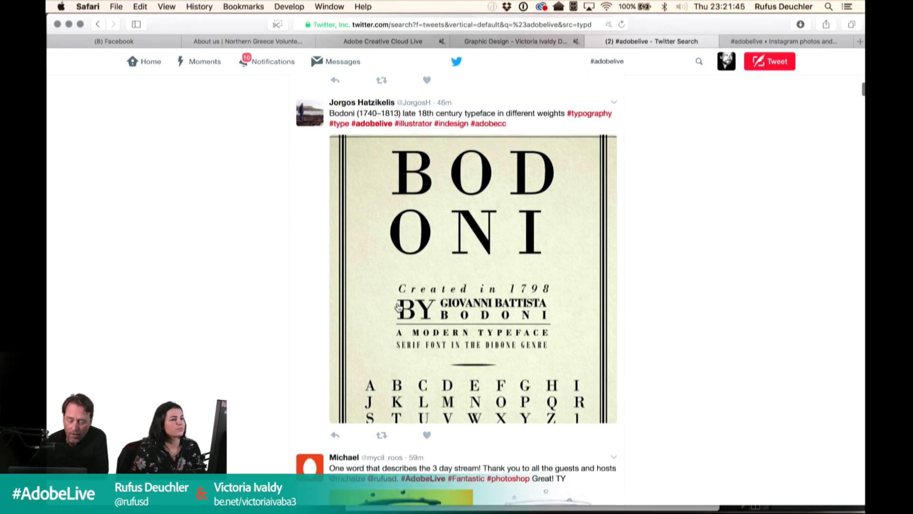
pyautogui.click(474, 310)
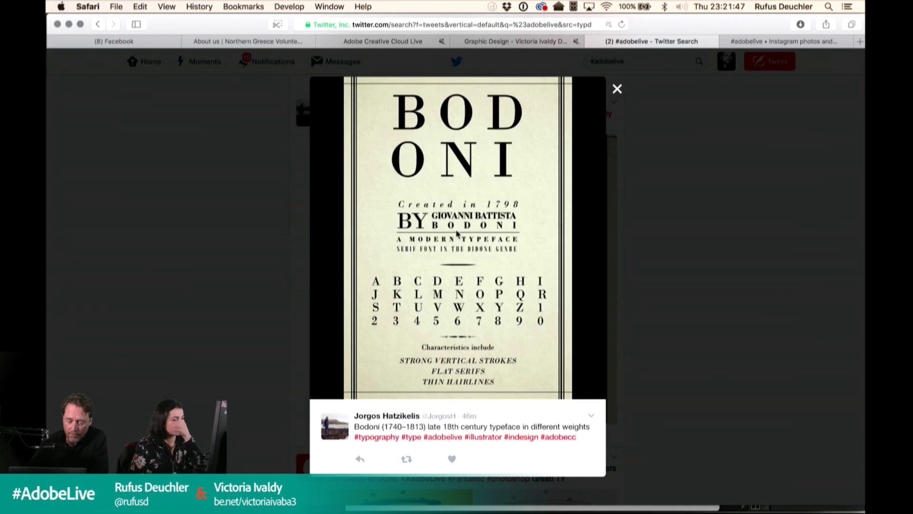
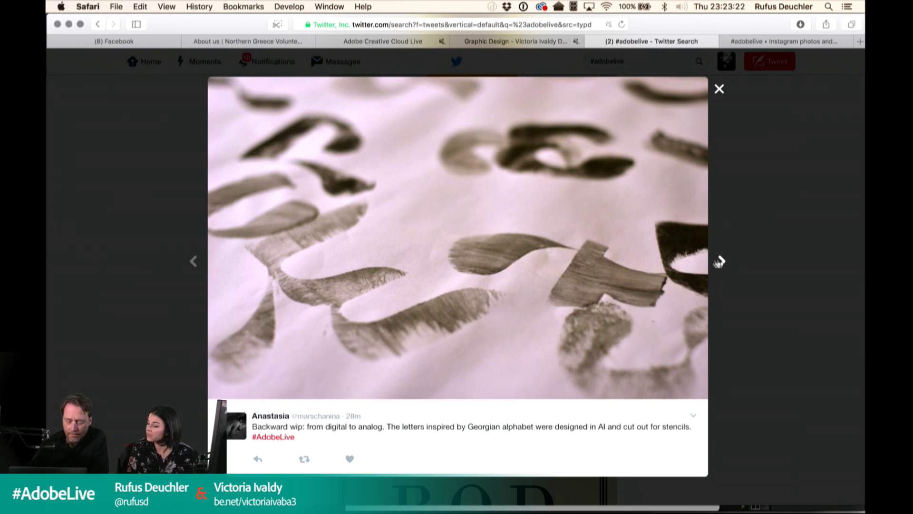
# Step: View the enlarged images of the Georgian-inspired alphabet tweet, including the stencilled poster, and close the viewer
pyautogui.click(194, 262)
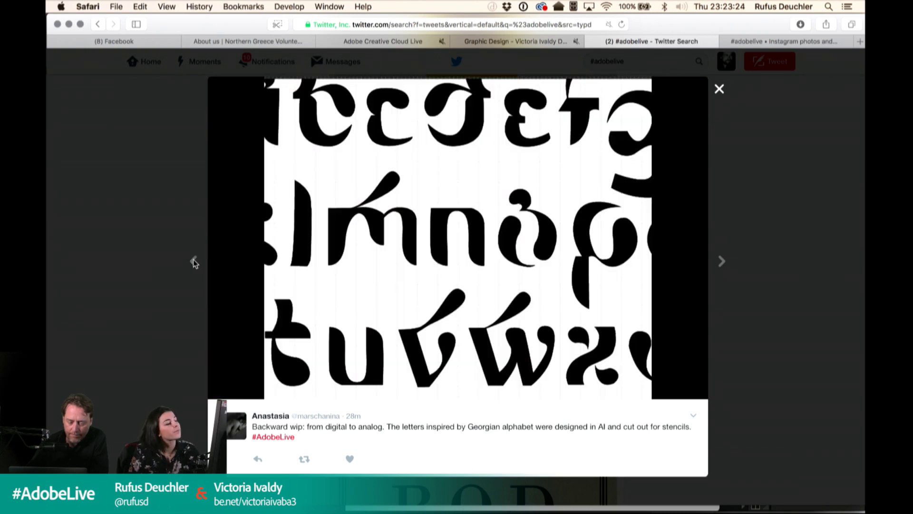
pyautogui.click(127, 273)
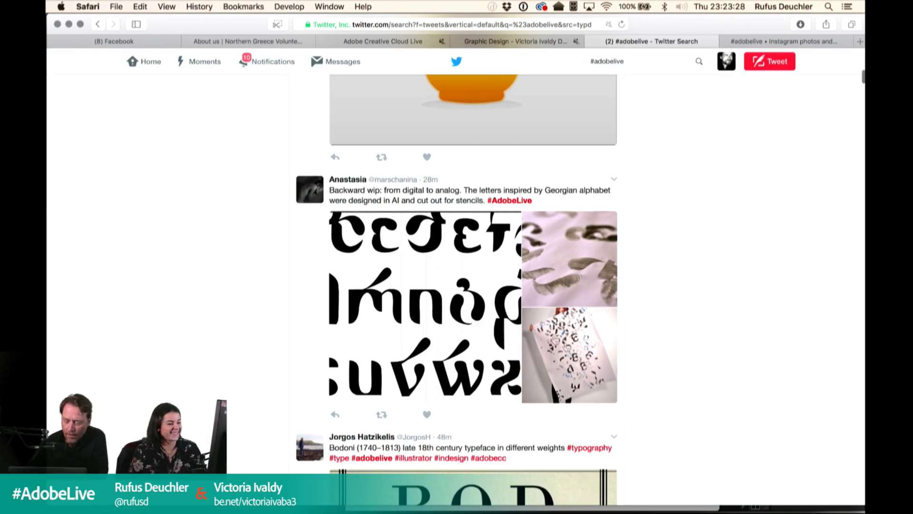
pyautogui.click(576, 353)
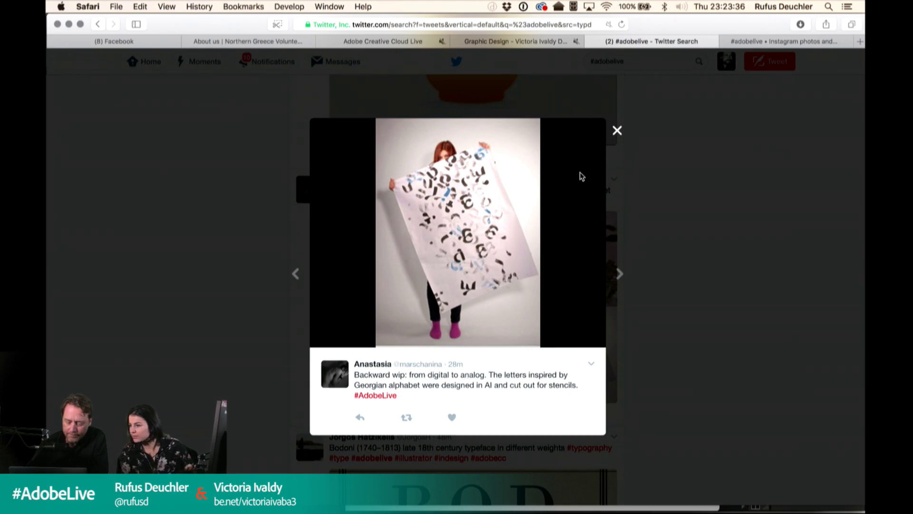
pyautogui.click(617, 130)
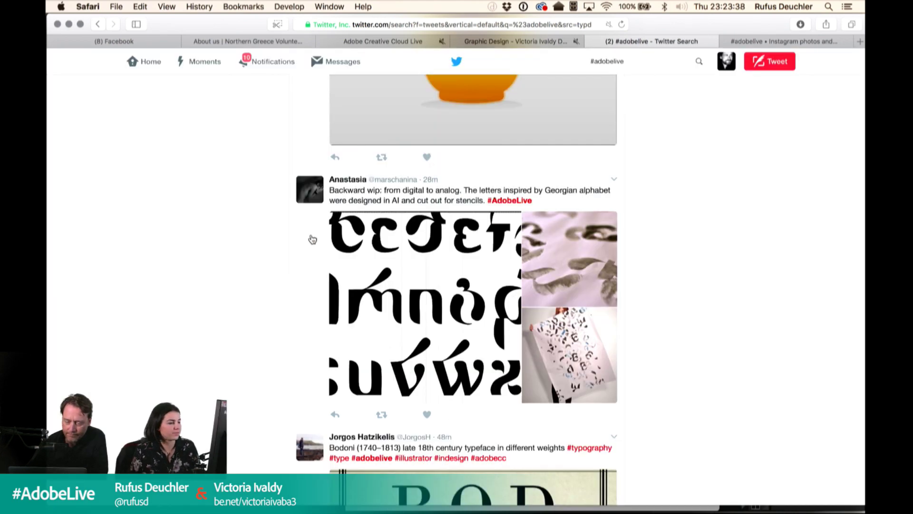
# Step: Look through the newer #adobelive tweets, including the "30 years" Illustrator bottle and the Photoshop Fix skyscraper image
pyautogui.scroll(6, 313, 239)
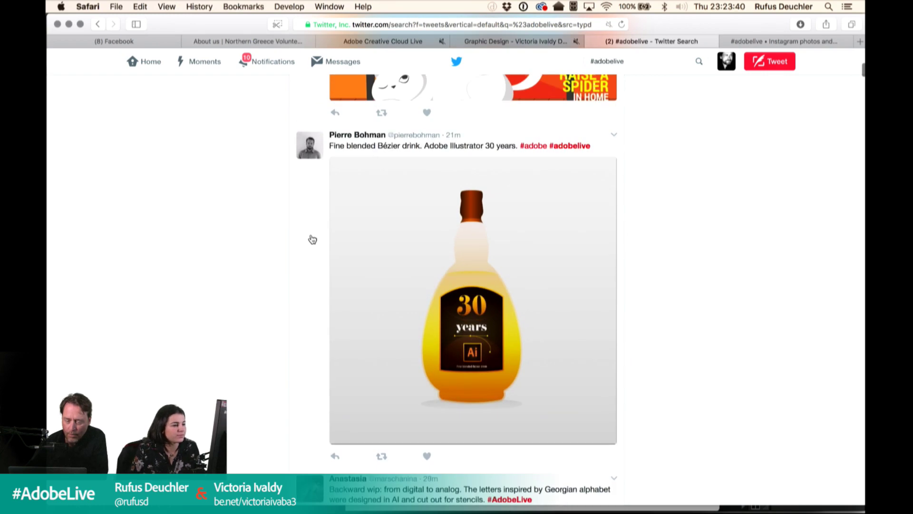
pyautogui.scroll(1, 243, 269)
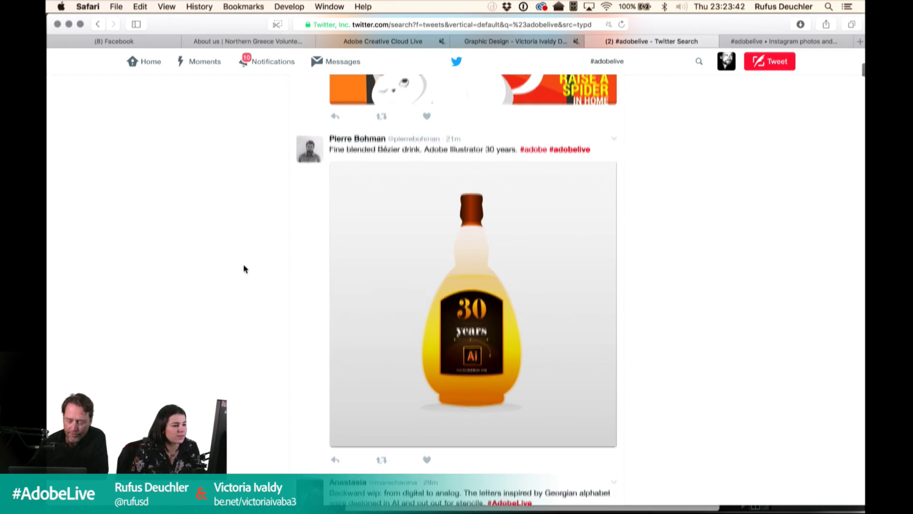
pyautogui.scroll(4, 243, 268)
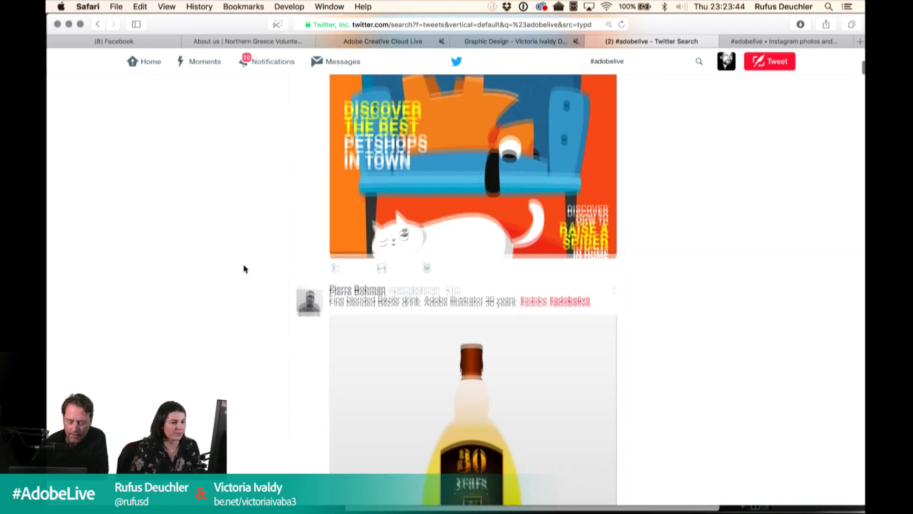
pyautogui.scroll(-2, 243, 269)
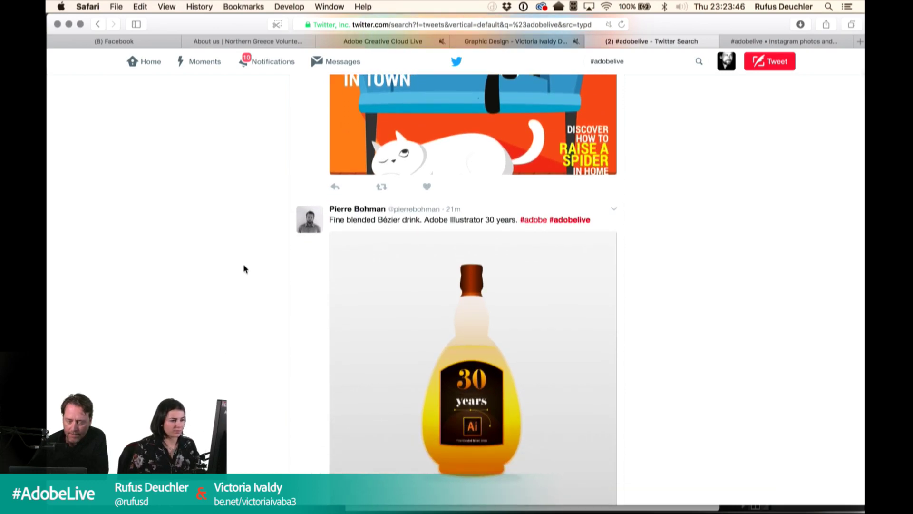
pyautogui.scroll(15, 244, 268)
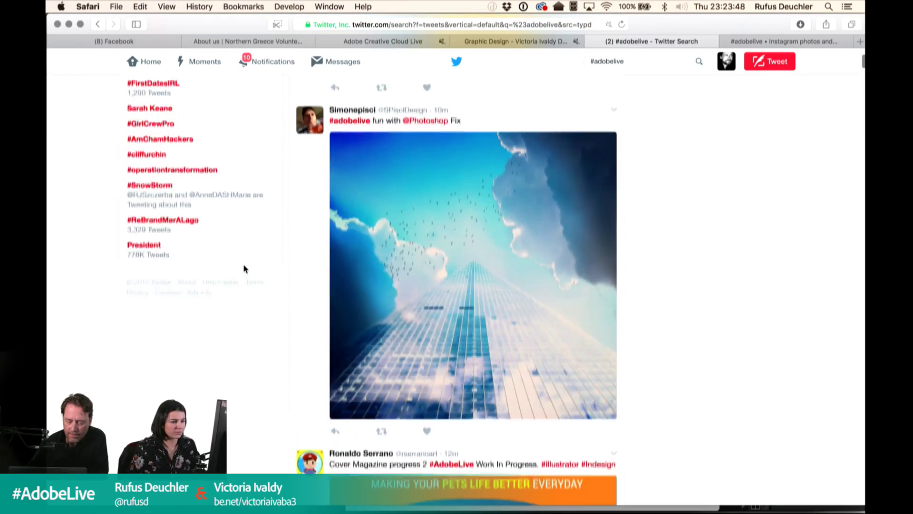
pyautogui.scroll(1, 244, 269)
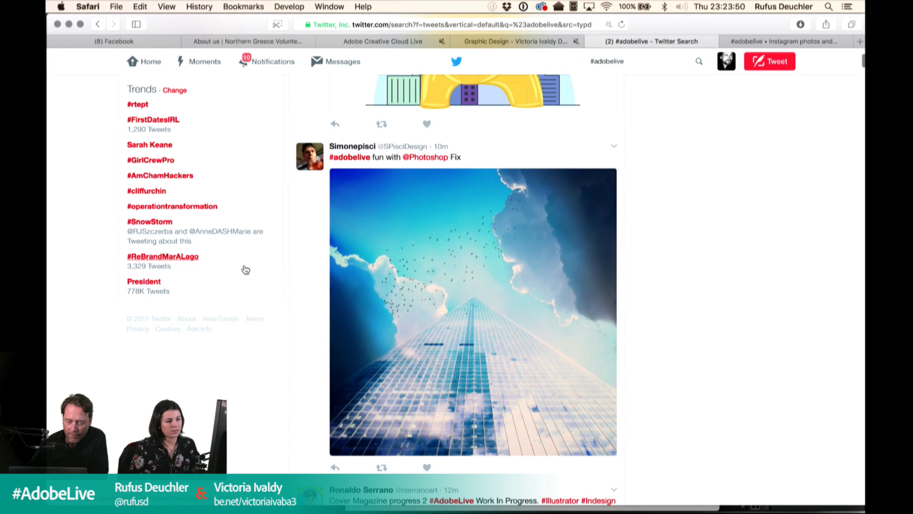
# Step: View the newest tweet's yellow gummy bear illustration enlarged, and close the viewer
pyautogui.scroll(1, 245, 269)
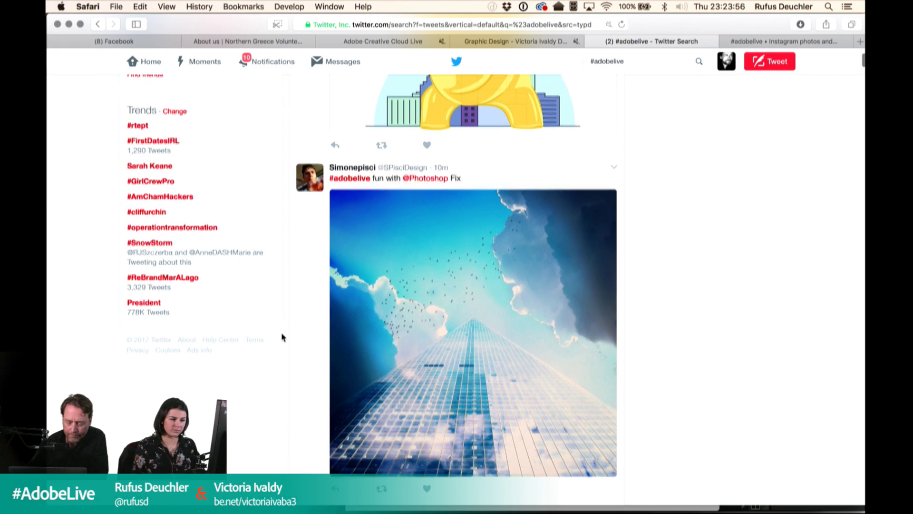
pyautogui.scroll(2, 282, 334)
pyautogui.scroll(5, 282, 334)
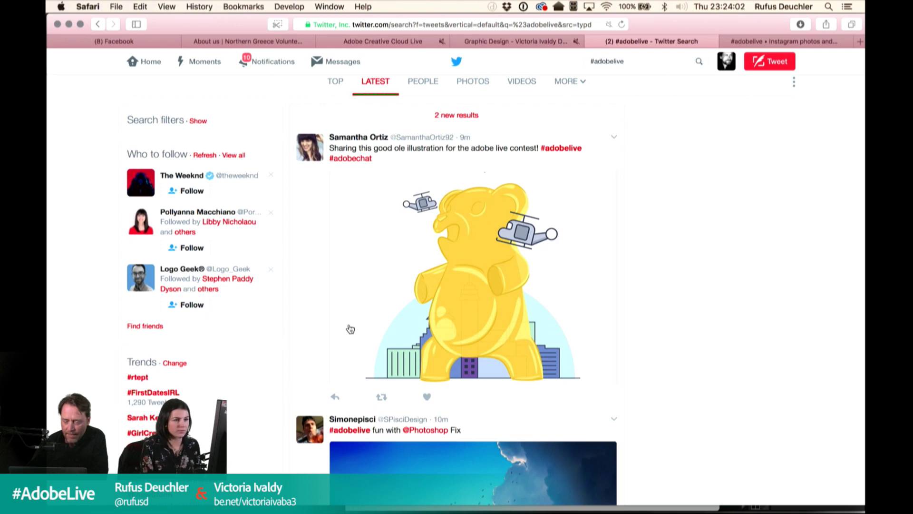
pyautogui.click(476, 276)
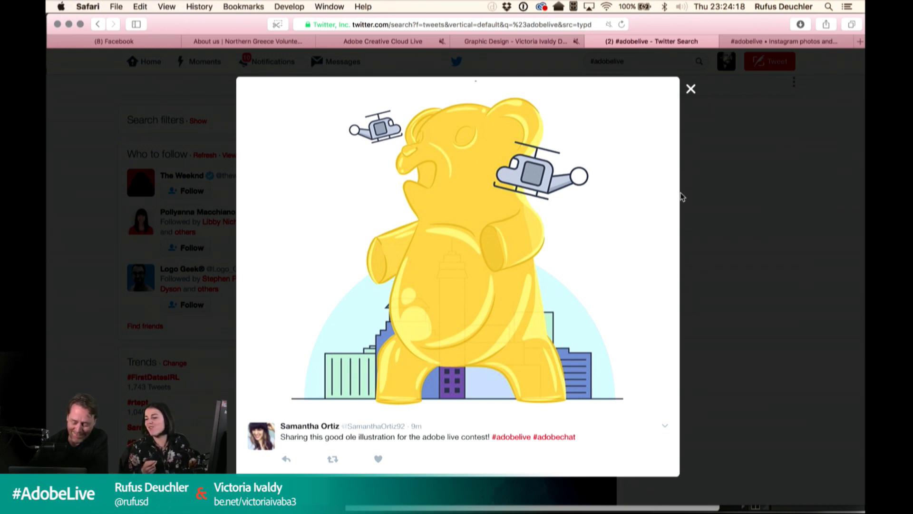
pyautogui.click(691, 90)
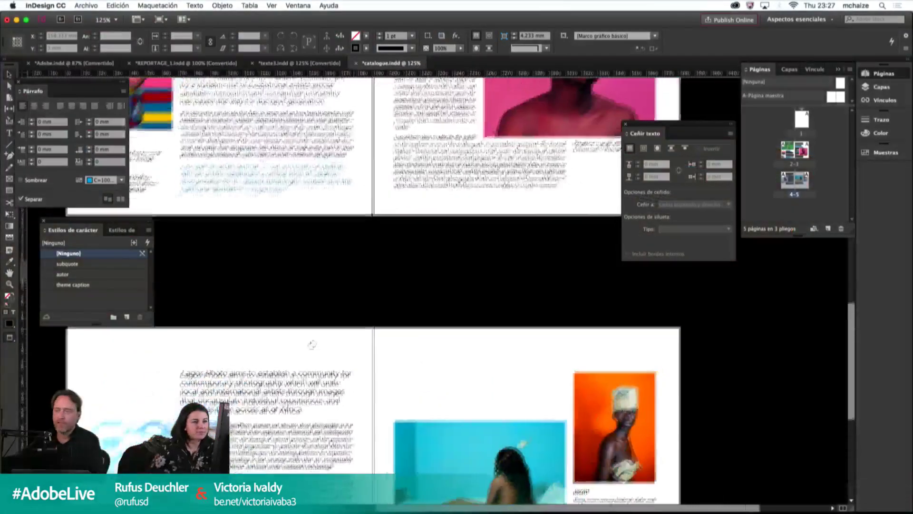
# Step: Review spreads 2-3 and 4-5 of catalogue.indd in InDesign's full-screen Presentation mode, and return to the normal view
pyautogui.scroll(5, 393, 416)
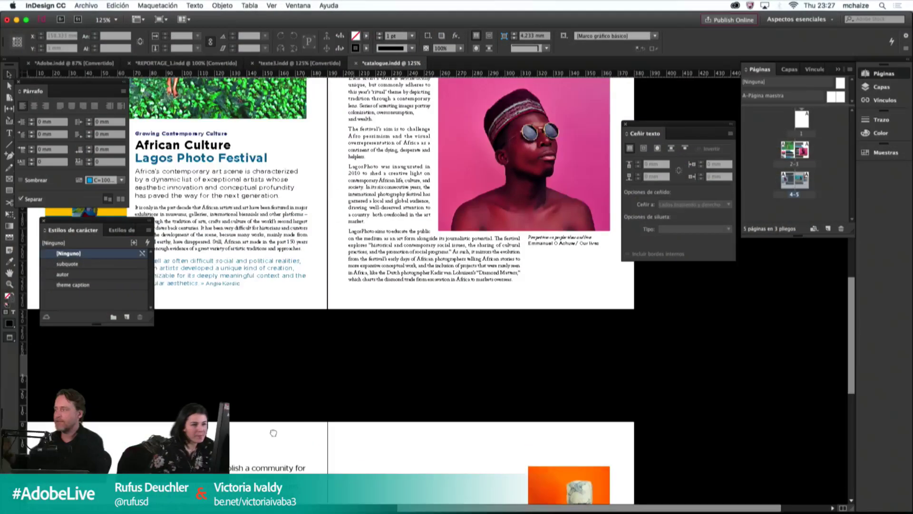
pyautogui.scroll(5, 393, 416)
pyautogui.hscroll(-2, 333, 309)
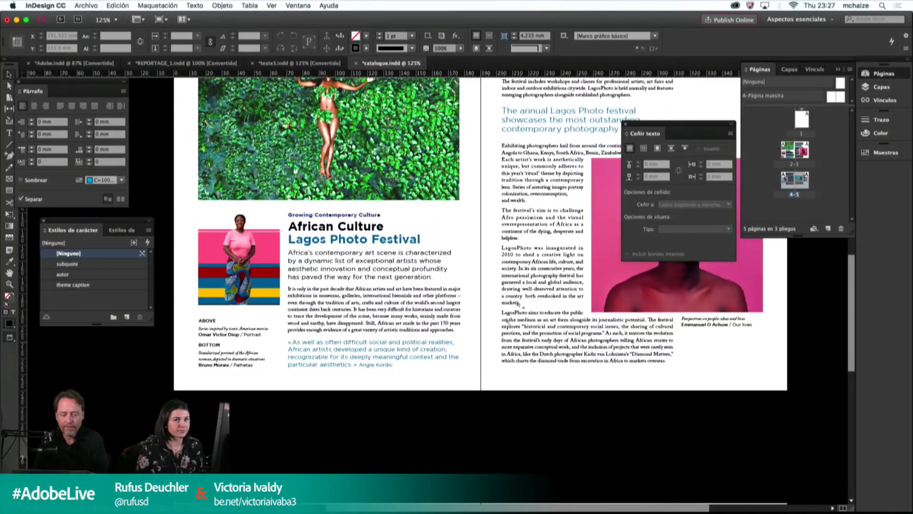
pyautogui.hotkey('shift', 'w')
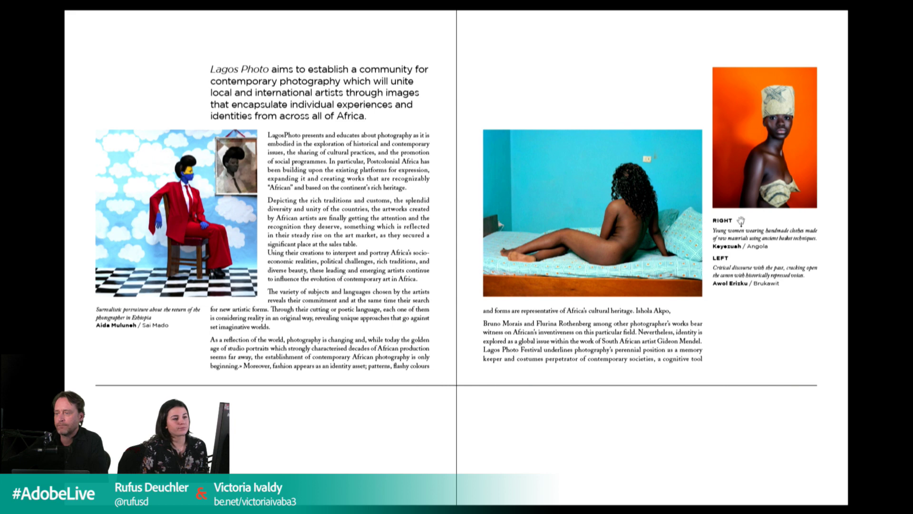
pyautogui.press('Left')
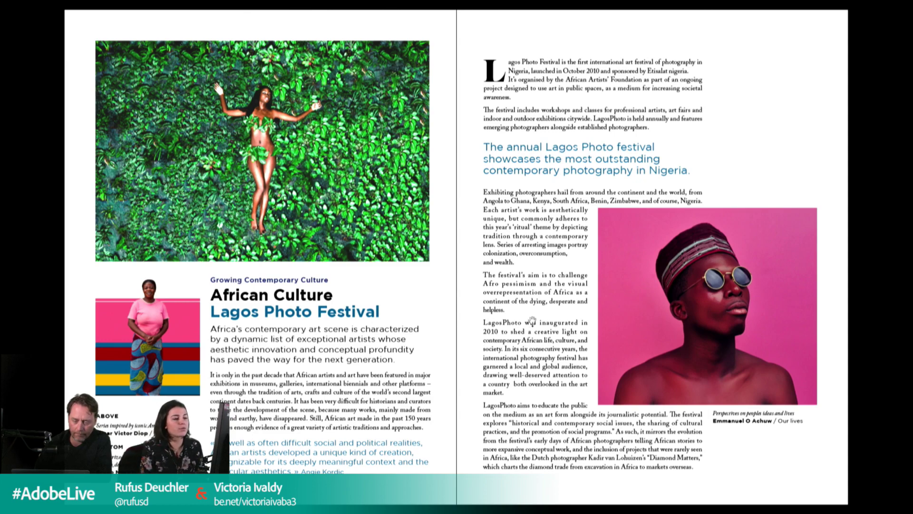
pyautogui.press('Right')
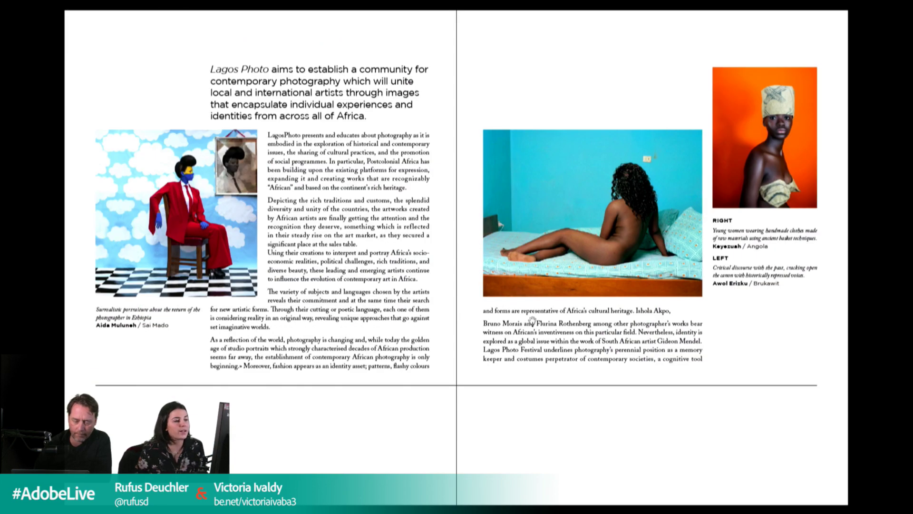
pyautogui.press('Escape')
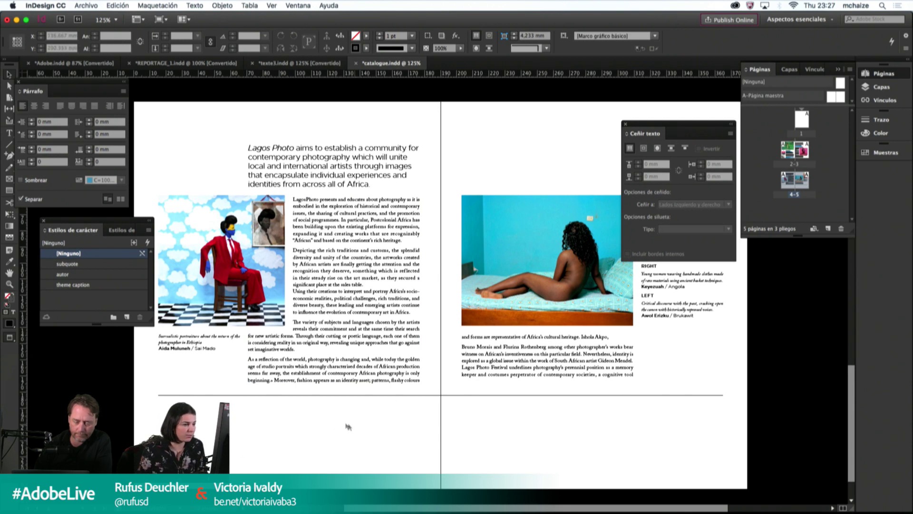
pyautogui.press('w')
pyautogui.press('w')
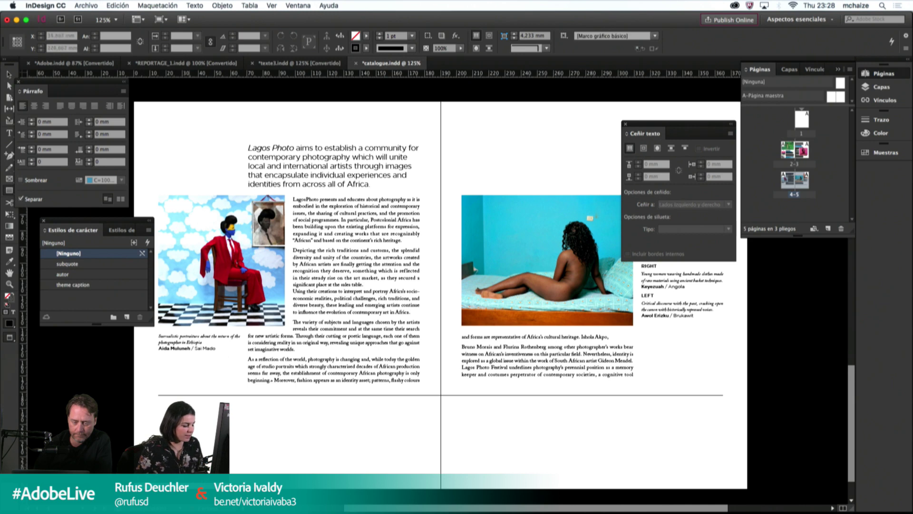
pyautogui.press('w')
pyautogui.press('w')
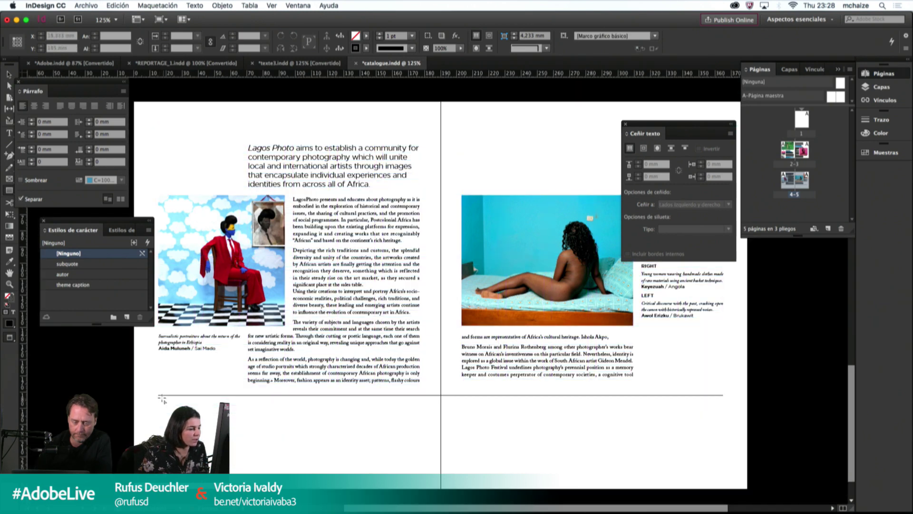
pyautogui.click(159, 397)
pyautogui.write('w')
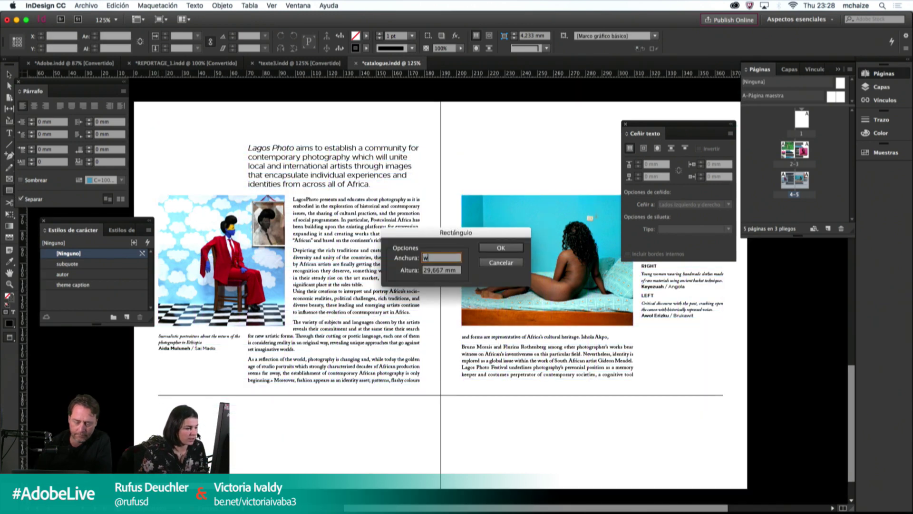
pyautogui.press('Return')
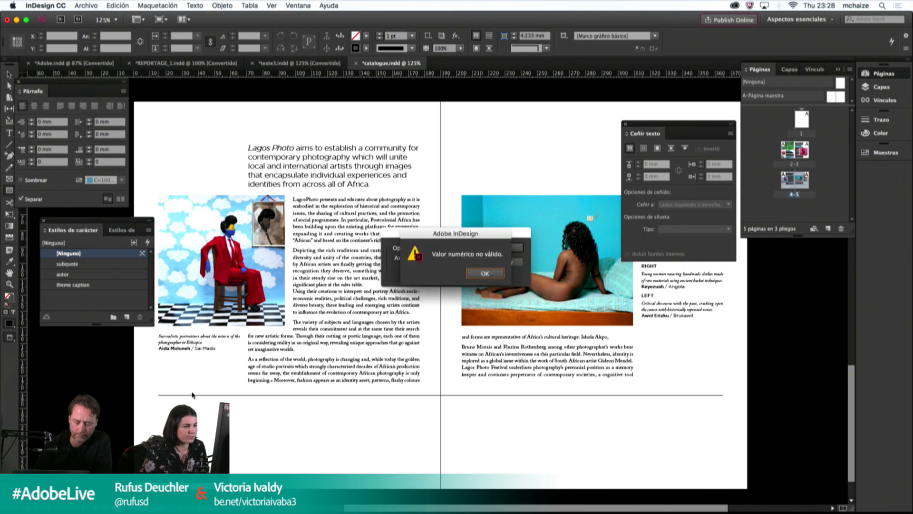
pyautogui.click(498, 274)
# Step: Draw a 5 mm square just under the start of the horizontal rule on page 4, with a black fill and no stroke
pyautogui.press('w')
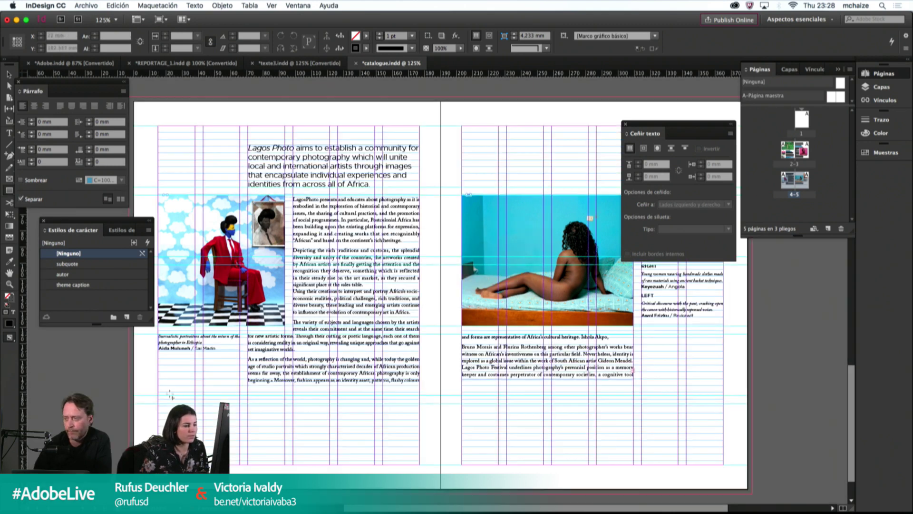
pyautogui.moveTo(159, 397); pyautogui.dragTo(165, 405)
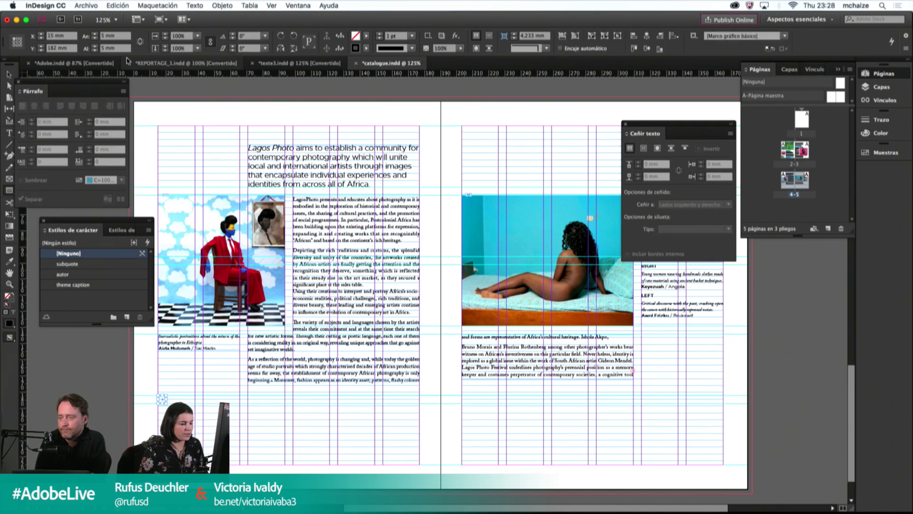
pyautogui.press('v')
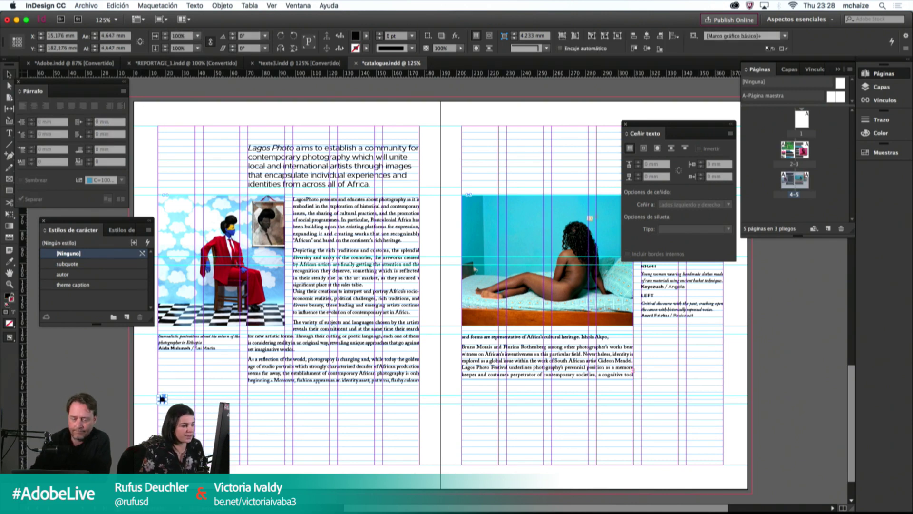
pyautogui.click(189, 401)
pyautogui.press('super+equal')
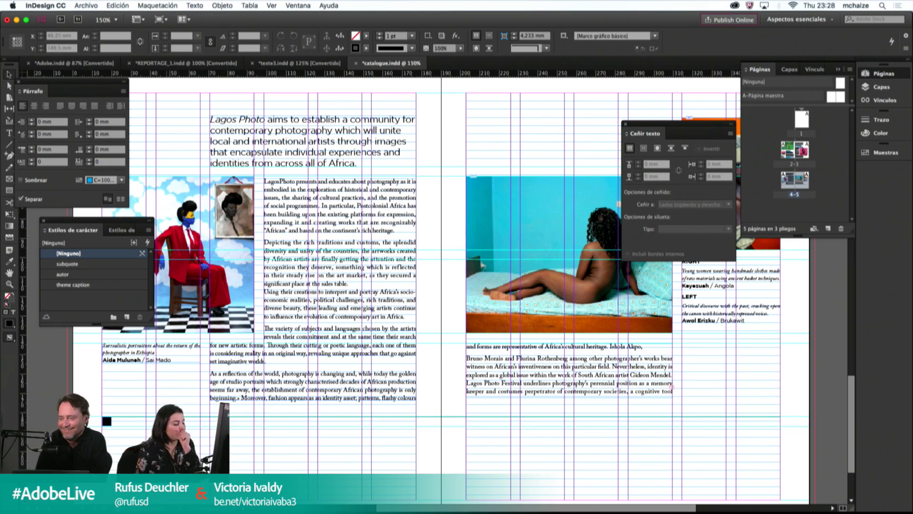
pyautogui.moveTo(114, 452); pyautogui.dragTo(211, 387)
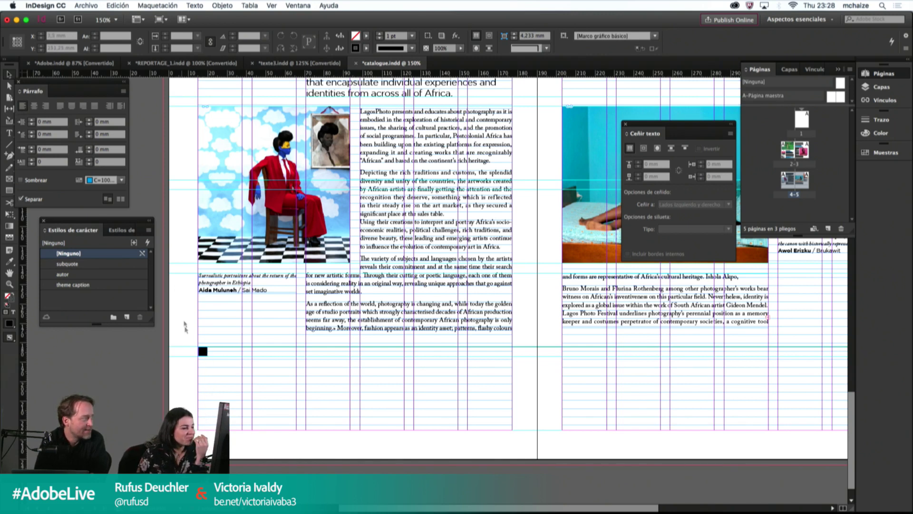
pyautogui.click(202, 351)
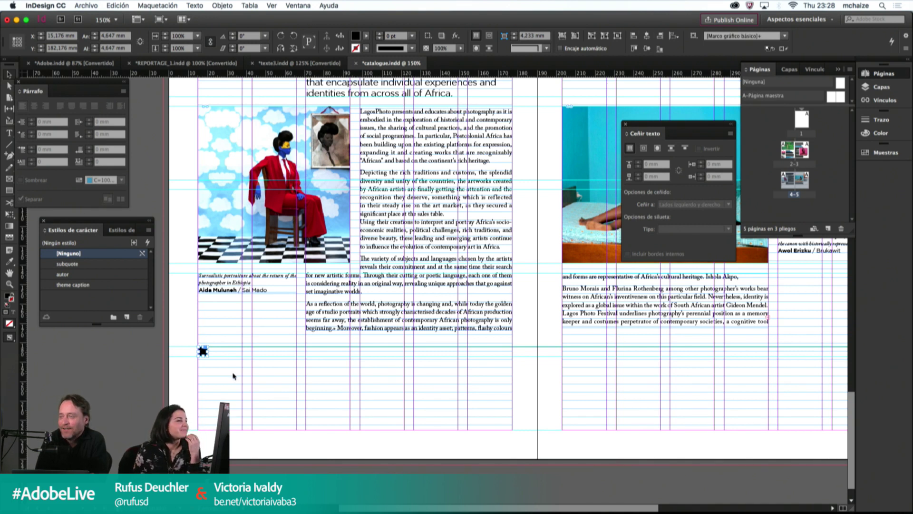
pyautogui.moveTo(128, 36); pyautogui.dragTo(80, 37)
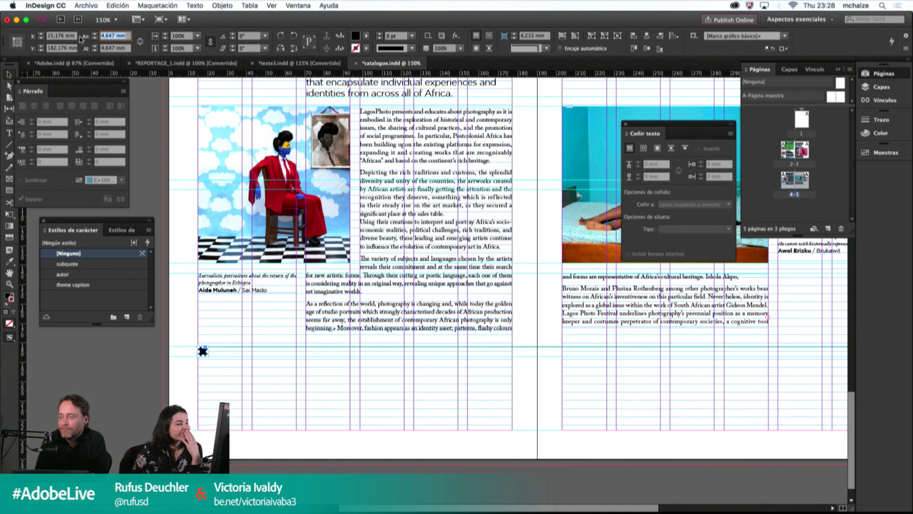
pyautogui.click(235, 300)
# Step: Create a text frame in the empty area below the horizontal rule on page 4 and enter "1980's"
pyautogui.press('t')
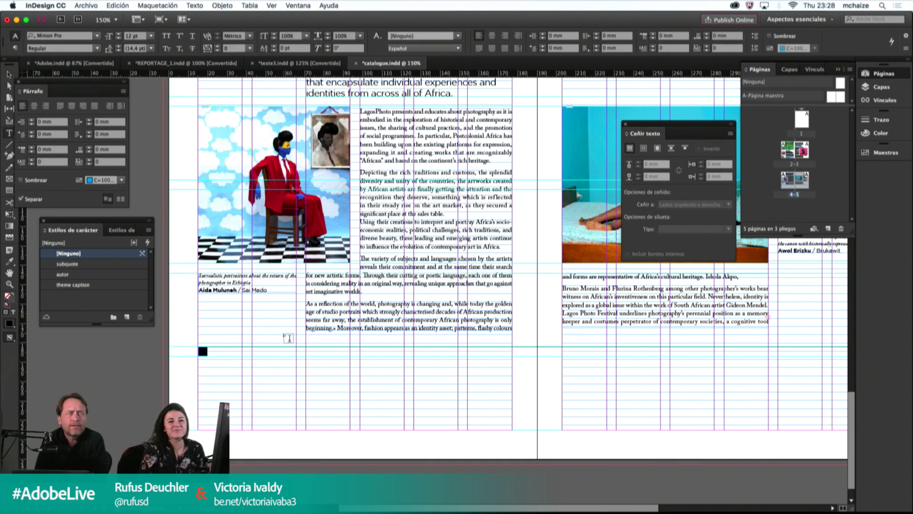
pyautogui.moveTo(264, 376); pyautogui.dragTo(374, 404)
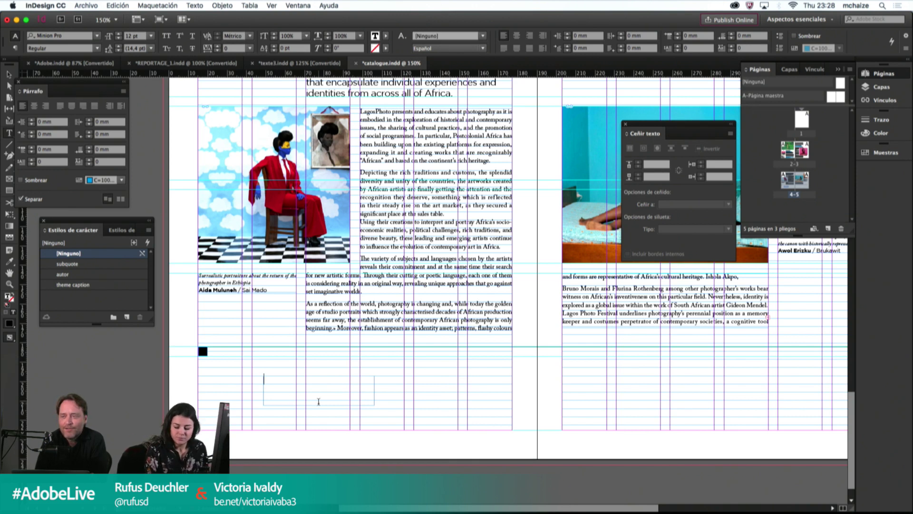
pyautogui.write('1')
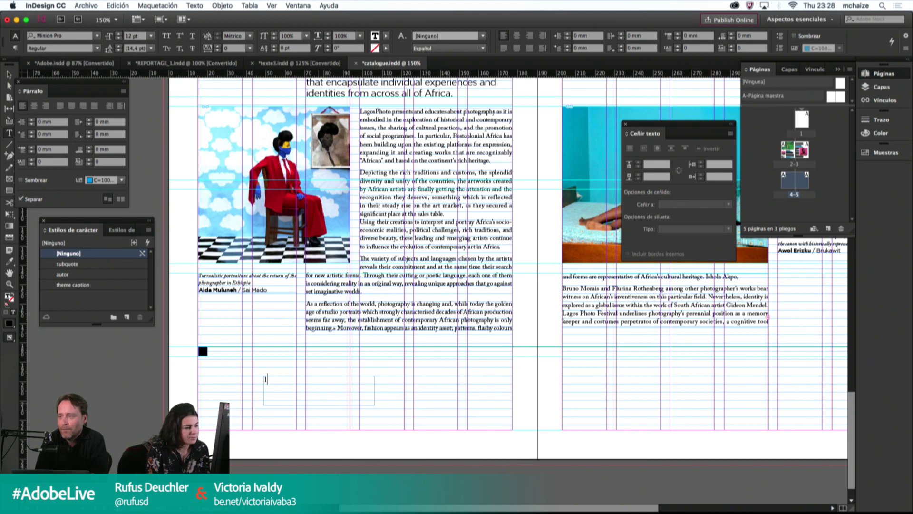
pyautogui.write('98')
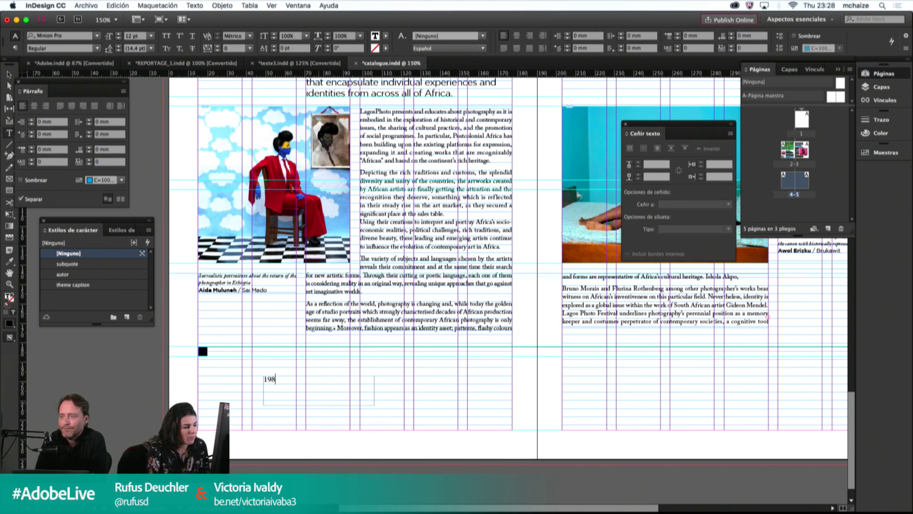
pyautogui.write('0')
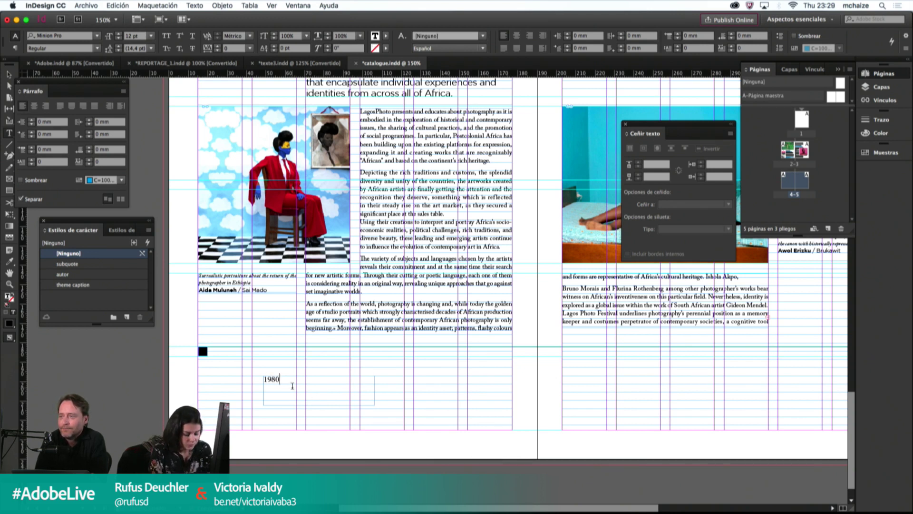
pyautogui.write("'s")
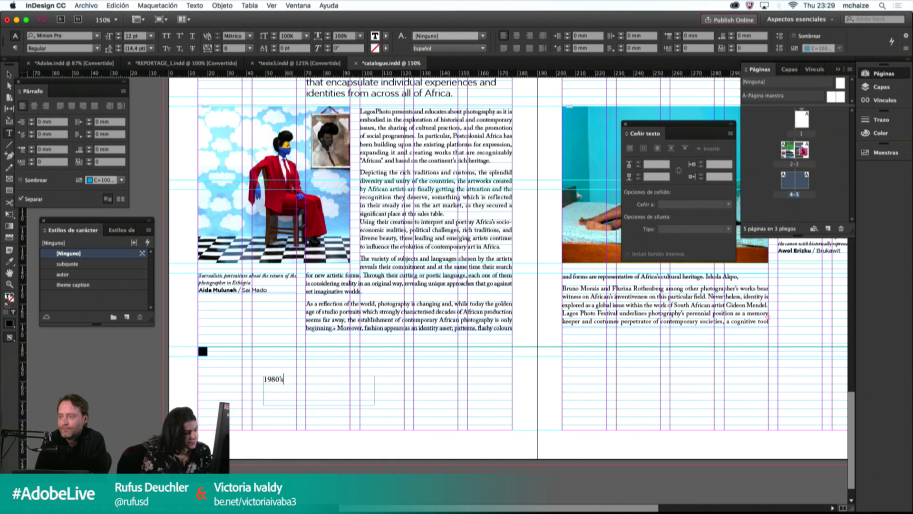
# Step: Format the "1980's" text in Gotham Bold at 9 pt
pyautogui.moveTo(298, 379); pyautogui.dragTo(247, 377)
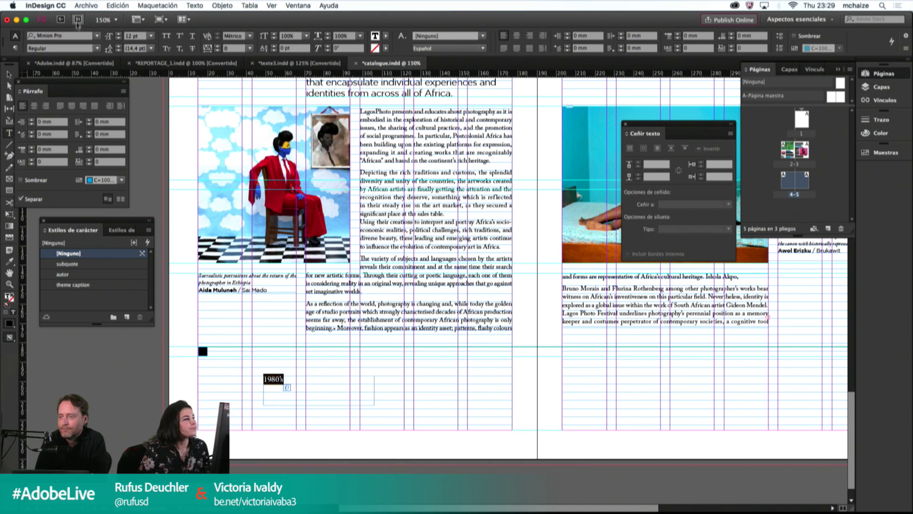
pyautogui.click(75, 37)
pyautogui.write('goth')
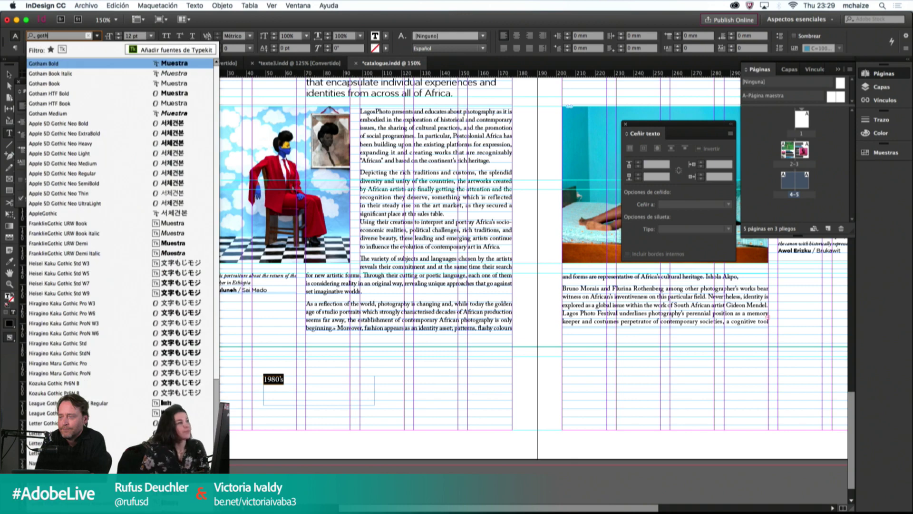
pyautogui.click(68, 64)
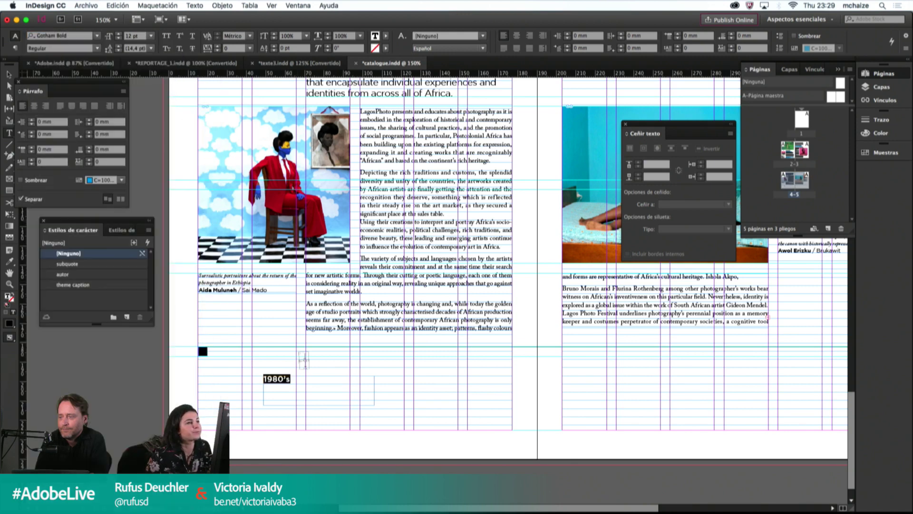
pyautogui.press('Down')
pyautogui.press('Down')
pyautogui.press('Down')
pyautogui.press('Down')
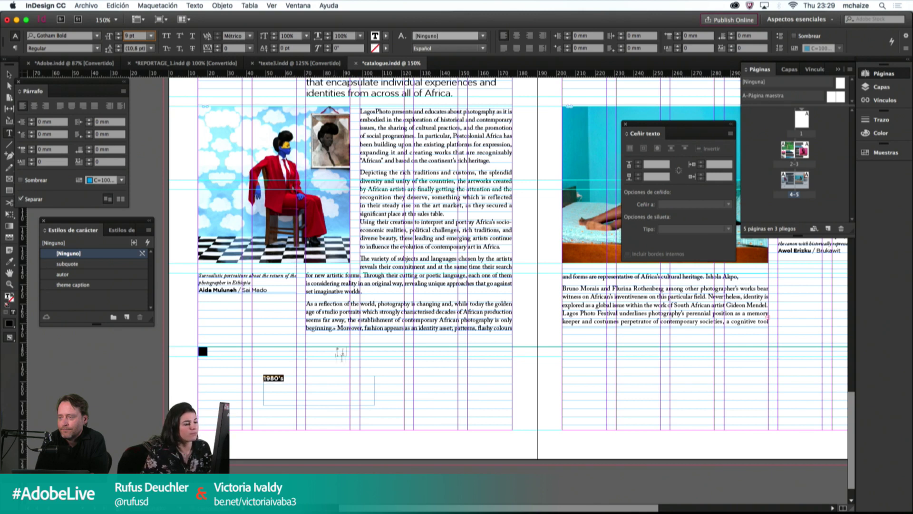
# Step: Rotate the "1980's" text frame to -90° and place it directly beneath the black square, checking it without guides
pyautogui.press('Escape')
pyautogui.moveTo(375, 404); pyautogui.dragTo(206, 370)
pyautogui.click(290, 389)
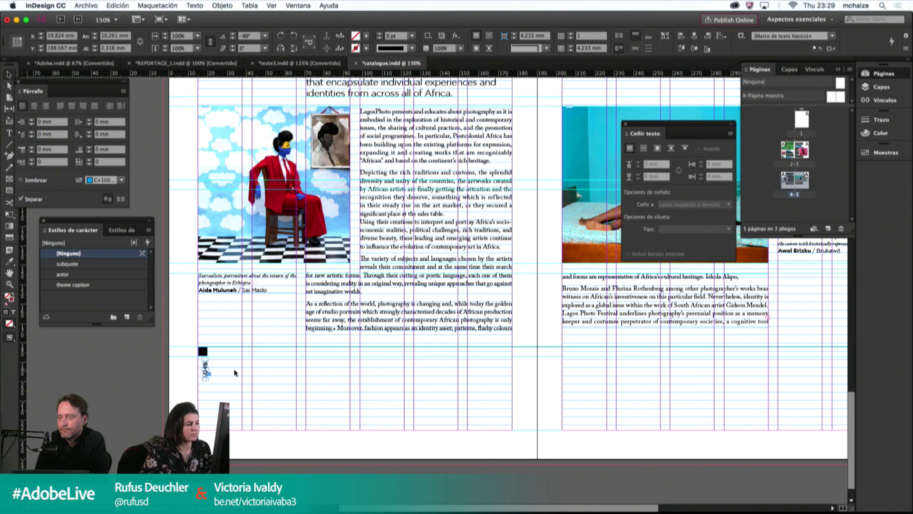
pyautogui.click(234, 372)
pyautogui.press('w')
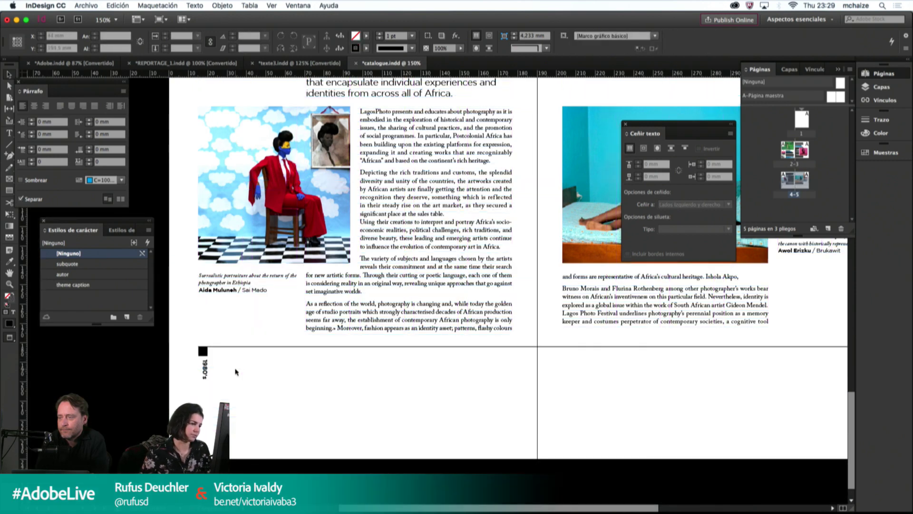
pyautogui.press('w')
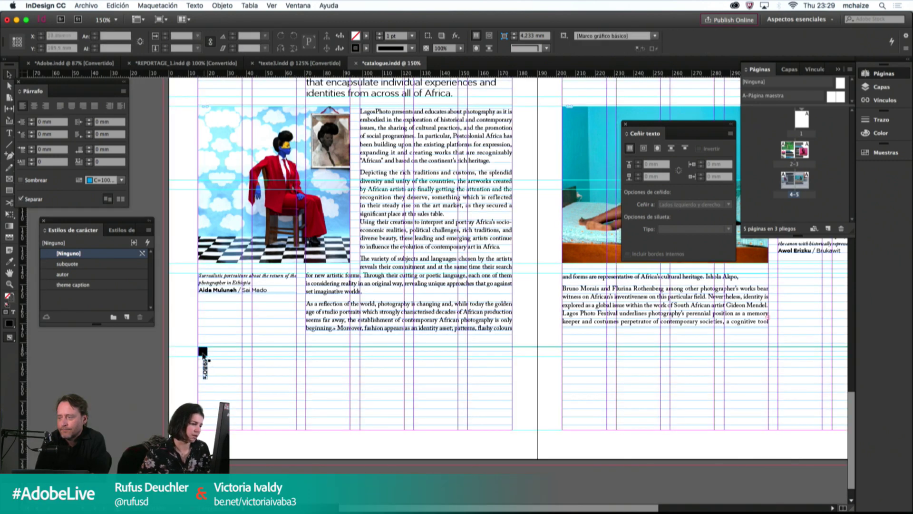
# Step: Resize the black square to 3 mm wide and 3 mm high
pyautogui.click(203, 352)
pyautogui.click(124, 35)
pyautogui.write('3')
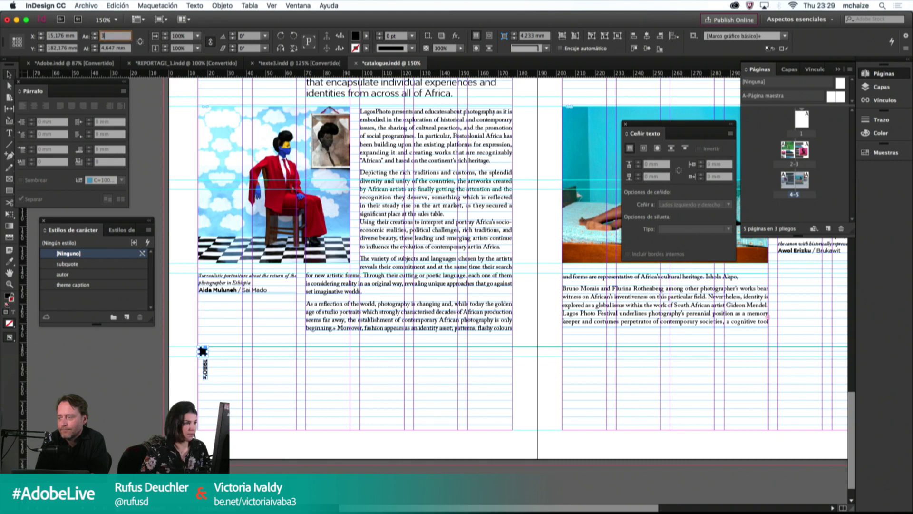
pyautogui.press('Tab')
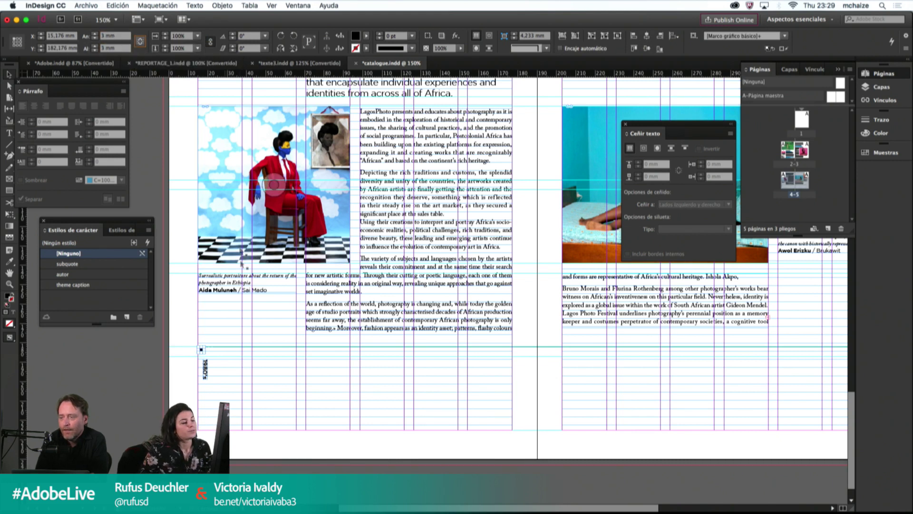
# Step: Align the black square with the starting end and upper edge of the horizontal rule, at X 15 mm and Y 181.824 mm
pyautogui.moveTo(195, 335); pyautogui.dragTo(218, 355)
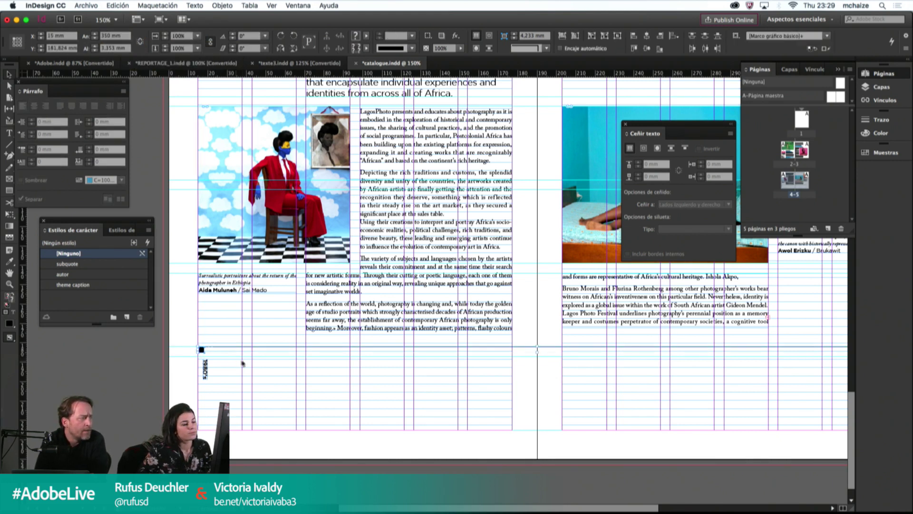
pyautogui.click(223, 353)
pyautogui.press('super+equal')
pyautogui.press('super+equal')
pyautogui.press('super+equal')
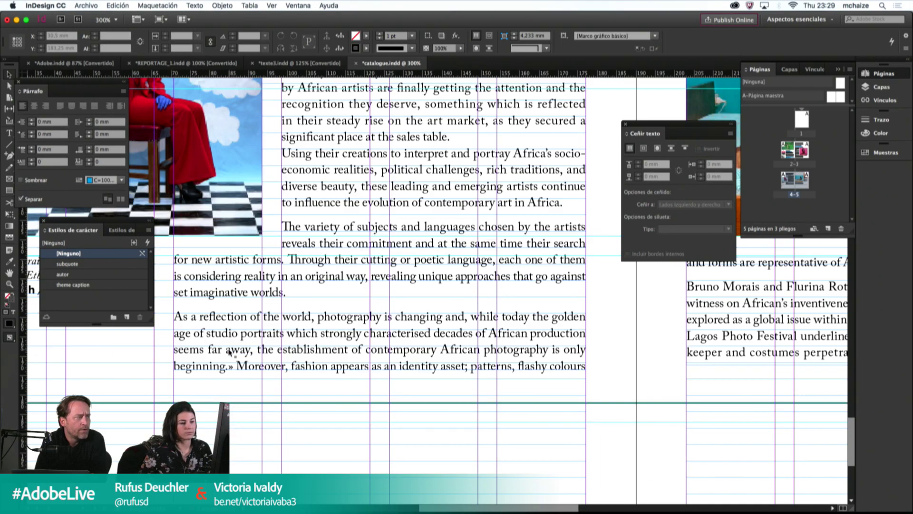
pyautogui.press('super+minus')
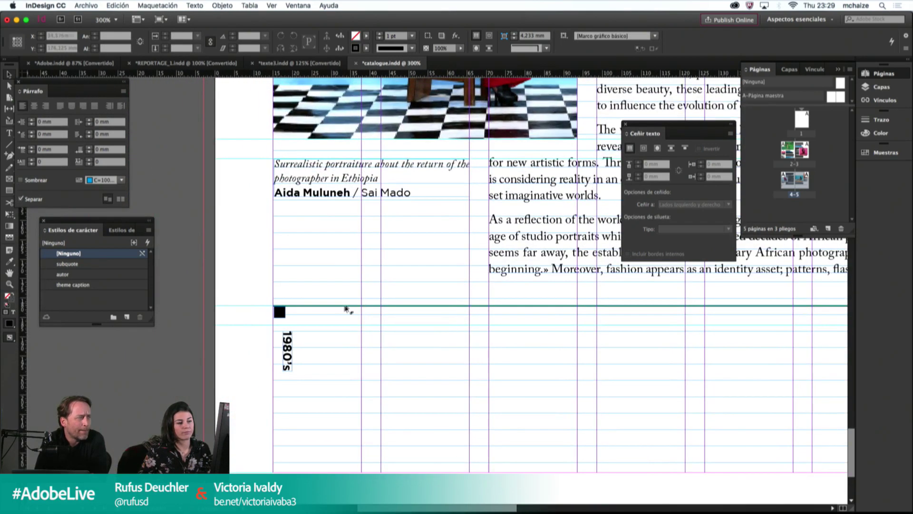
pyautogui.click(280, 312)
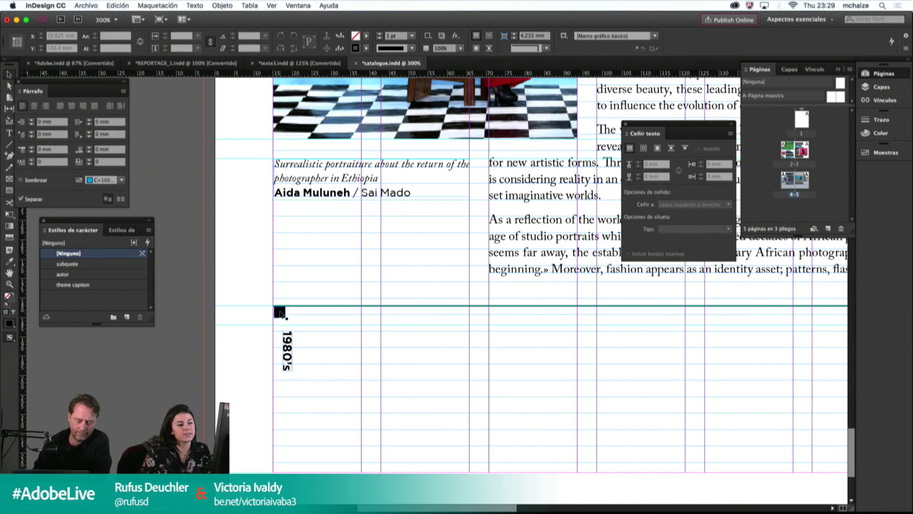
pyautogui.doubleClick(279, 311)
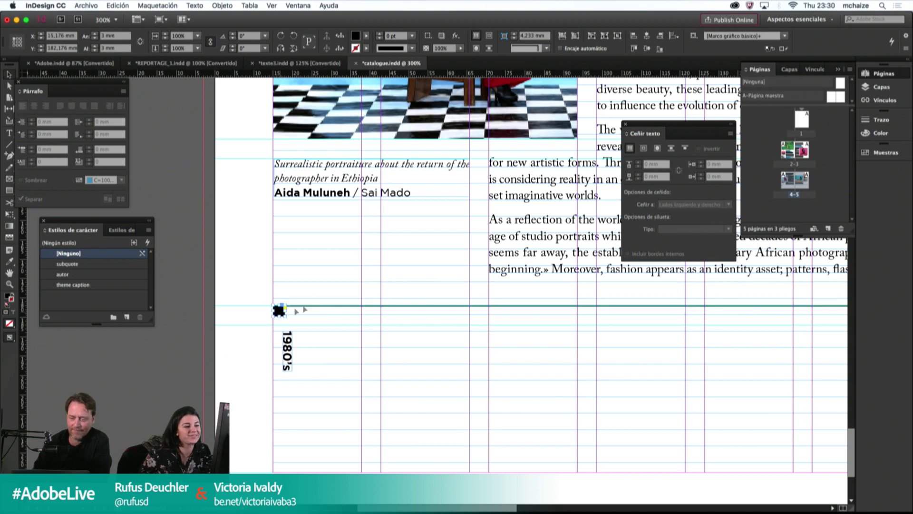
pyautogui.click(279, 310)
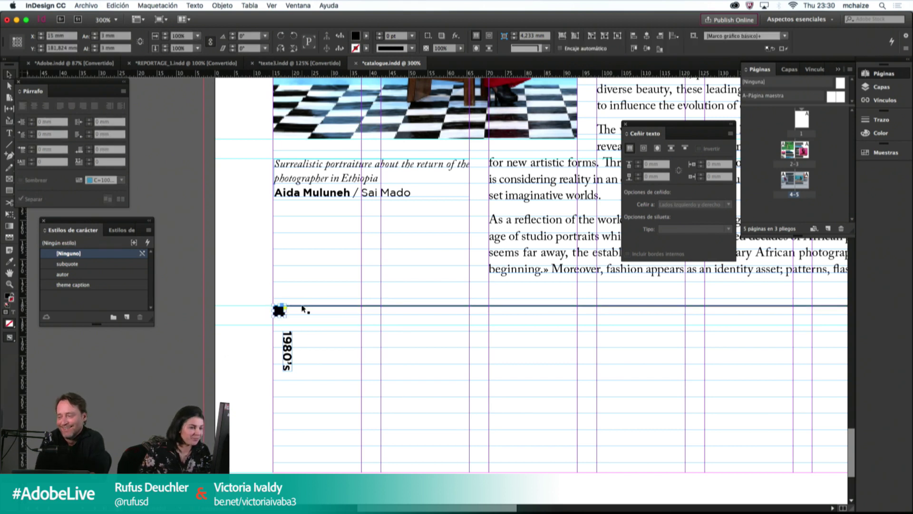
# Step: Show the object alignment options (Alinear), and preview the square and rule without guides
pyautogui.click(297, 5)
pyautogui.moveTo(323, 159)
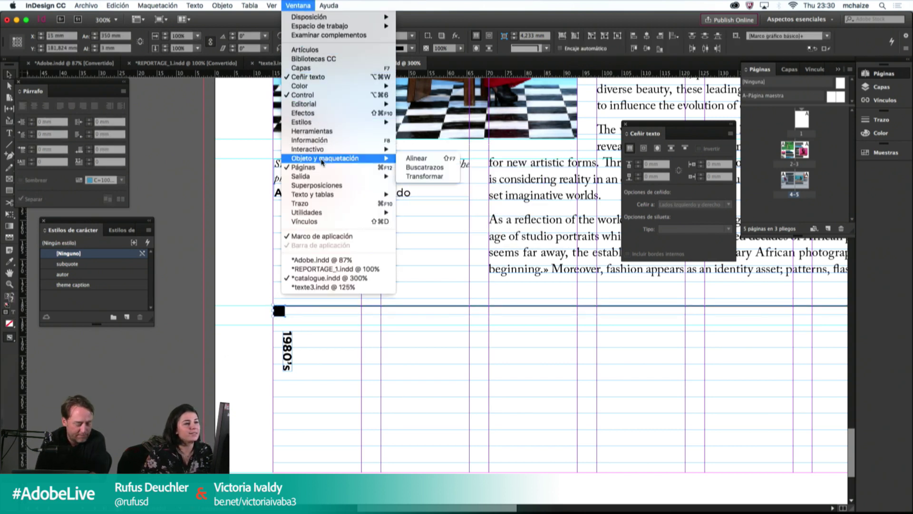
pyautogui.click(430, 160)
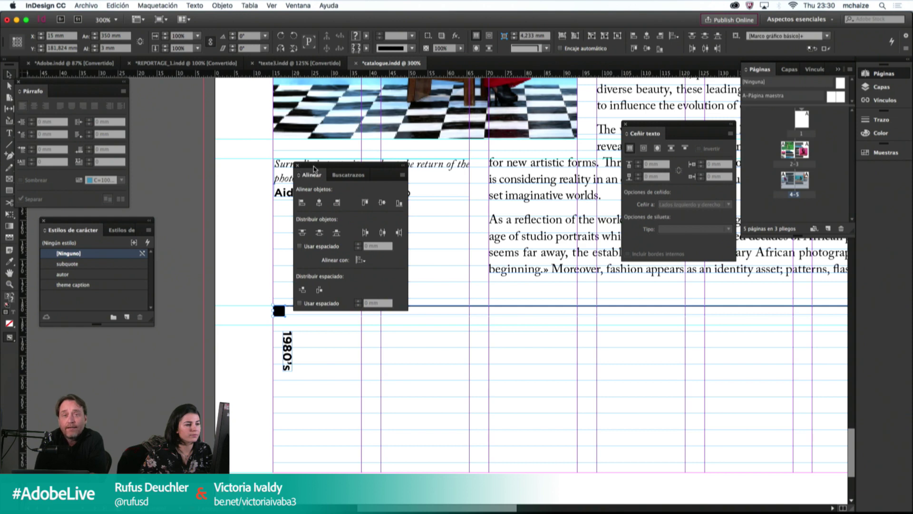
pyautogui.click(338, 342)
pyautogui.press('w')
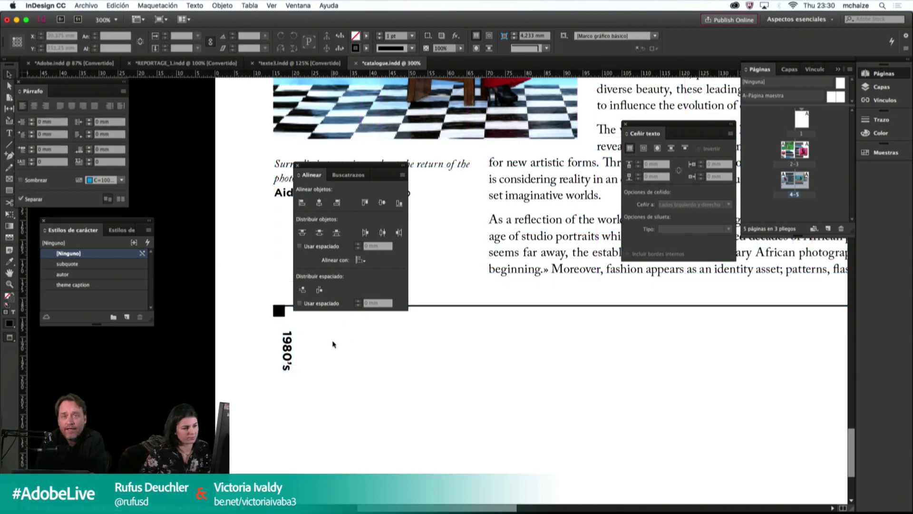
# Step: Move the "1980's" text frame flush beneath the black square and add a vertical guide at X 18 mm along the square's inner edge
pyautogui.press('w')
pyautogui.moveTo(289, 345); pyautogui.dragTo(282, 332)
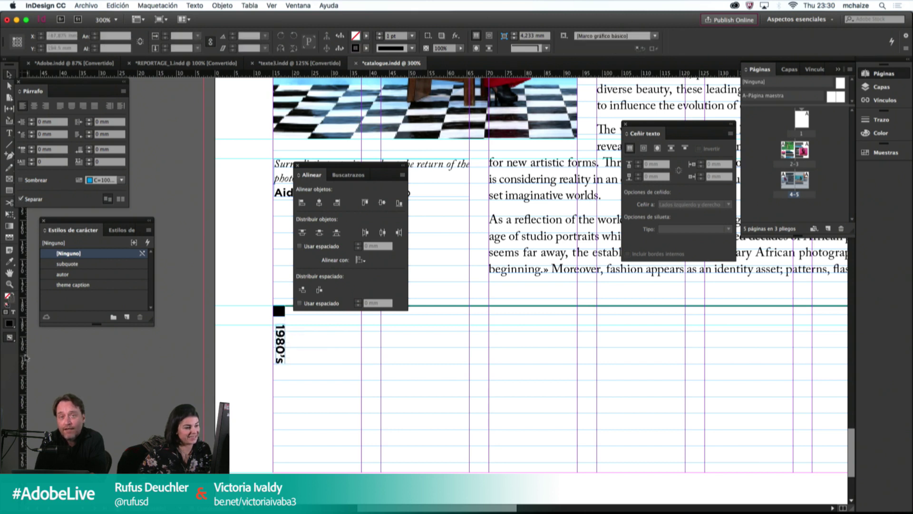
pyautogui.moveTo(26, 356); pyautogui.dragTo(283, 348)
pyautogui.press('w')
pyautogui.press('w')
pyautogui.click(285, 347)
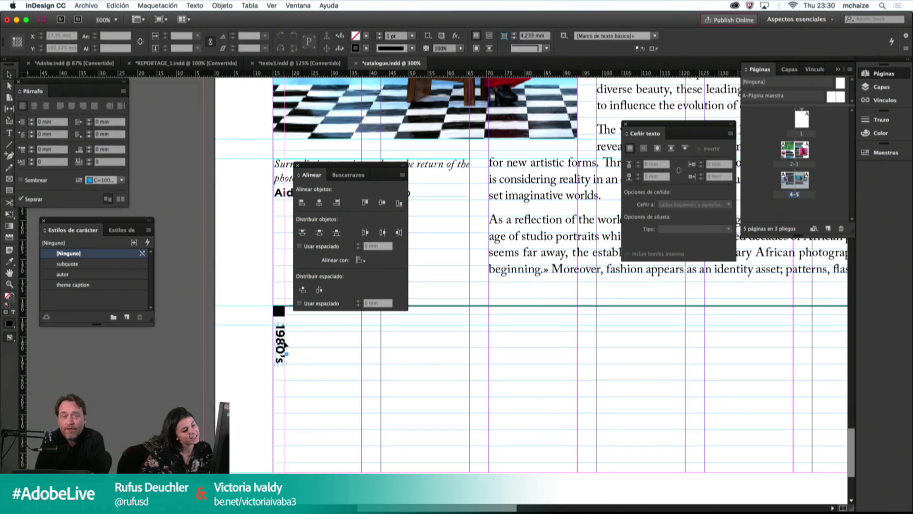
# Step: Preview the square and date label without guides, and move the Alinear panel clear of the photo caption
pyautogui.press('w')
pyautogui.moveTo(336, 178); pyautogui.dragTo(161, 135)
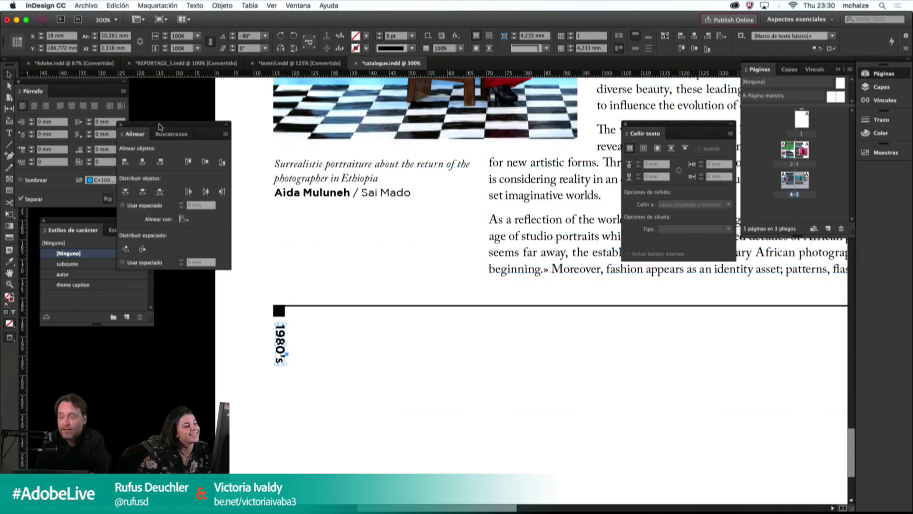
pyautogui.press('w')
pyautogui.click(387, 341)
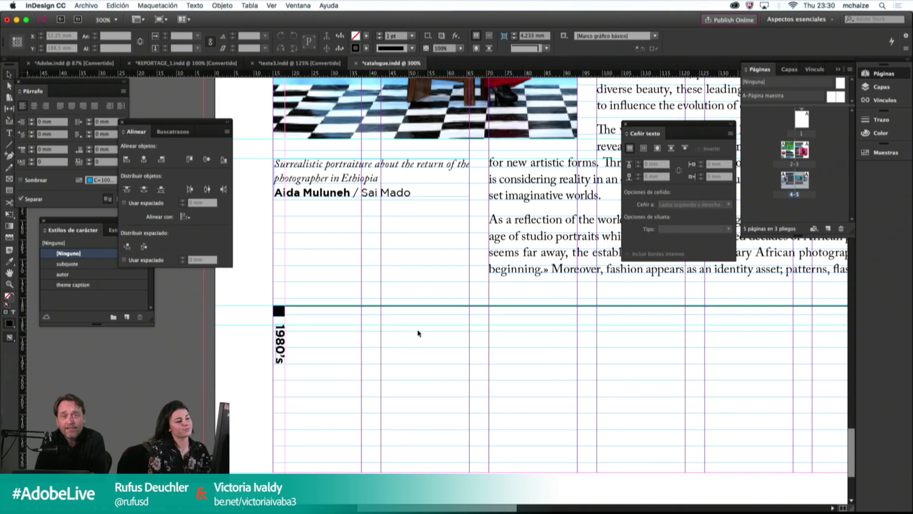
# Step: Duplicate the photo caption frame and place the copy below the horizontal rule, next to the "1980's" label
pyautogui.press('super+minus')
pyautogui.hscroll(-3, 333, 333)
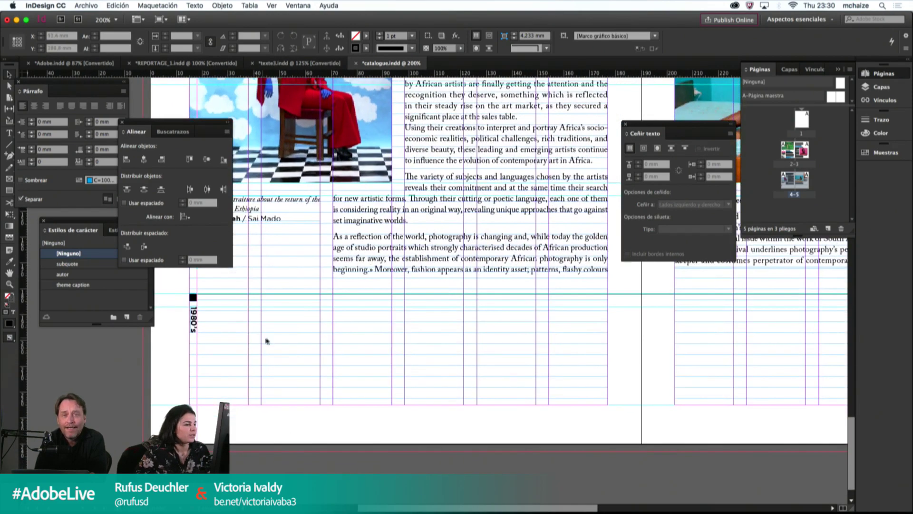
pyautogui.hscroll(-2, 267, 340)
pyautogui.click(275, 224)
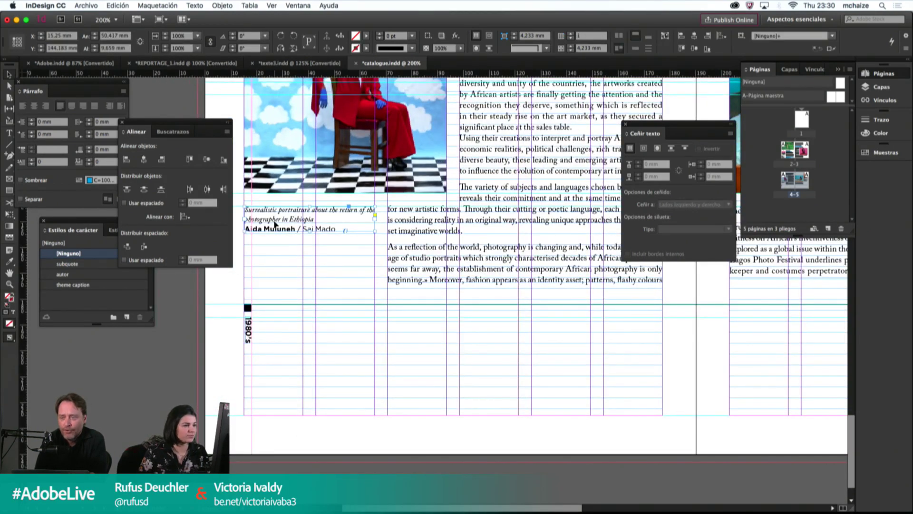
pyautogui.moveTo(272, 227); pyautogui.dragTo(293, 338)
pyautogui.click(283, 366)
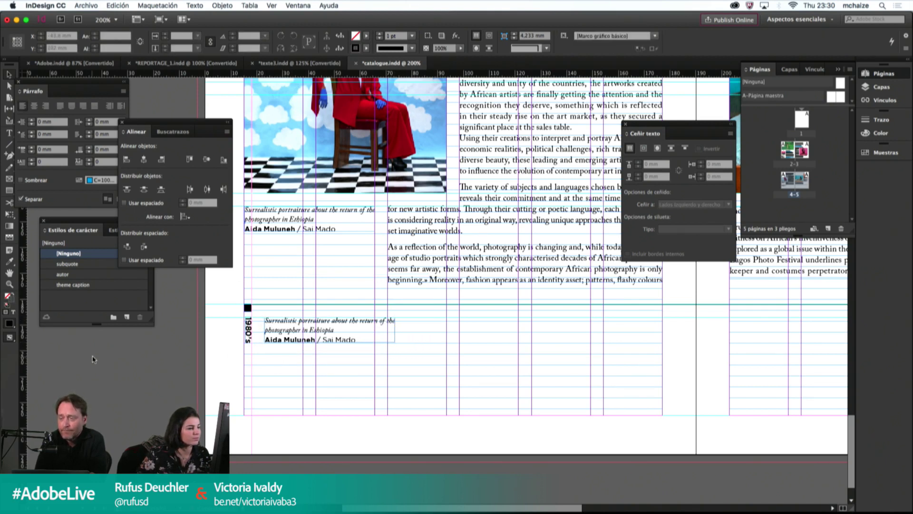
# Step: Duplicate the 18 mm guide with a 5 mm gap, and resize the copied caption frame to about 42.7 mm wide and 11.9 mm high
pyautogui.click(252, 368)
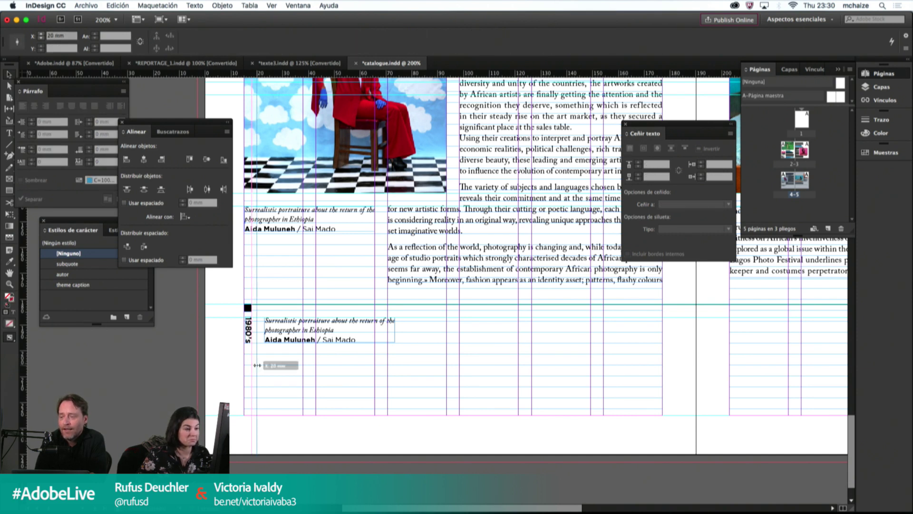
pyautogui.moveTo(252, 375); pyautogui.dragTo(257, 376)
pyautogui.click(85, 37)
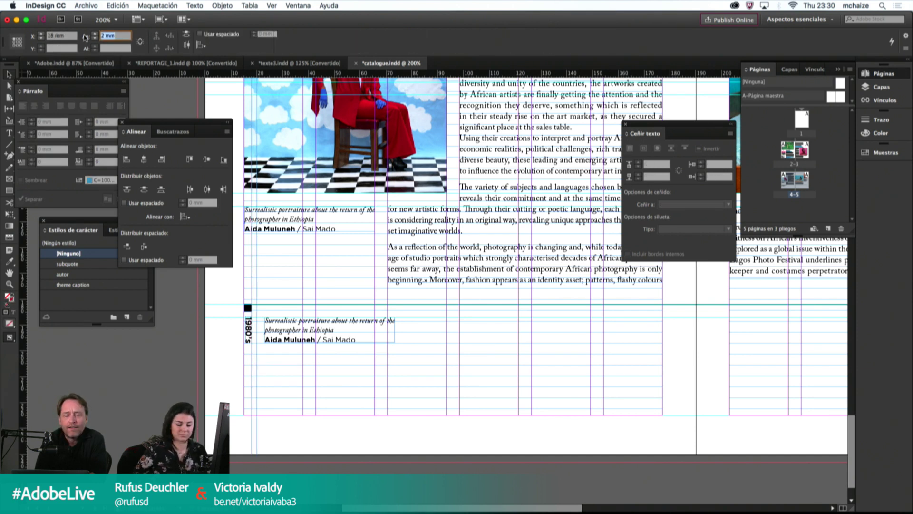
pyautogui.write('5')
pyautogui.press('Return')
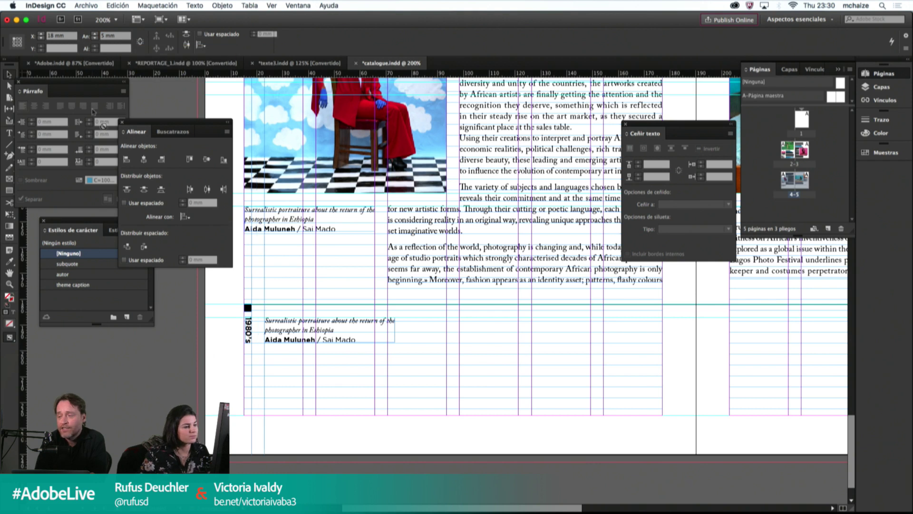
pyautogui.click(389, 332)
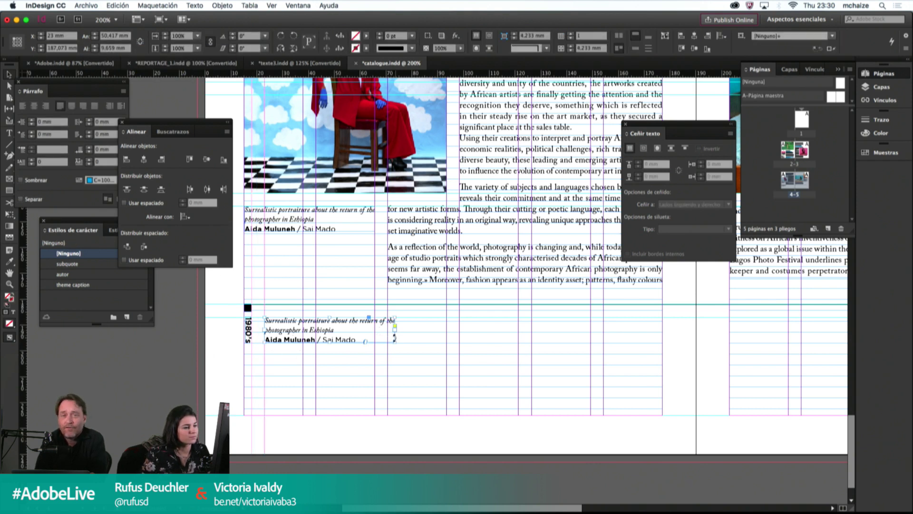
pyautogui.moveTo(395, 339); pyautogui.dragTo(370, 349)
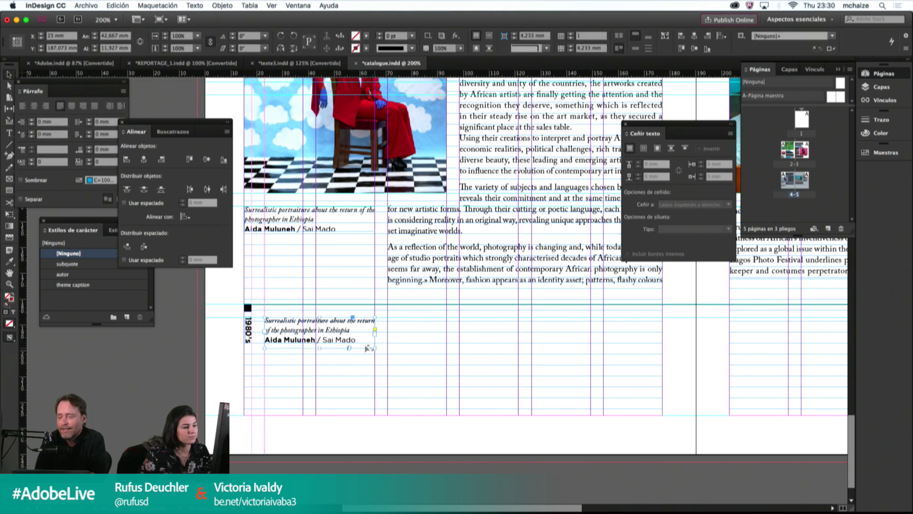
# Step: Apply the author line's bold formatting to the italic description in the copied caption with the Eyedropper tool
pyautogui.doubleClick(306, 335)
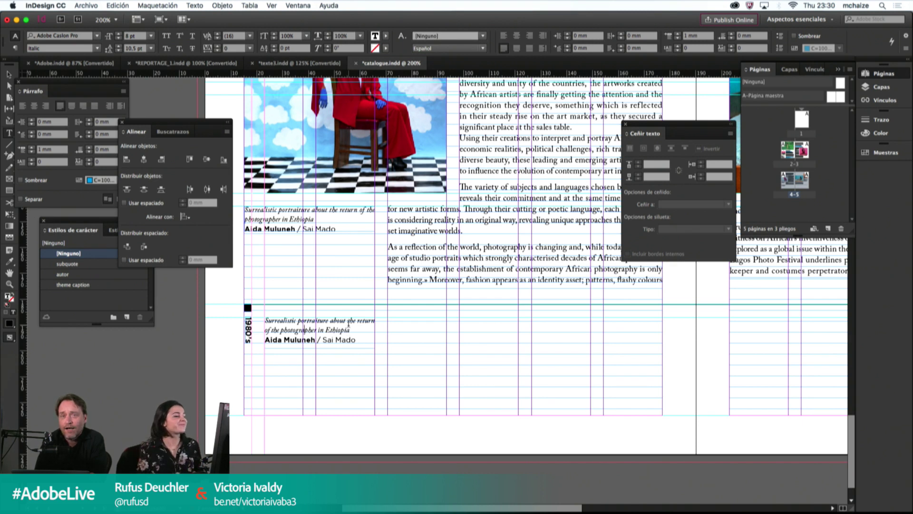
pyautogui.moveTo(352, 328); pyautogui.dragTo(265, 320)
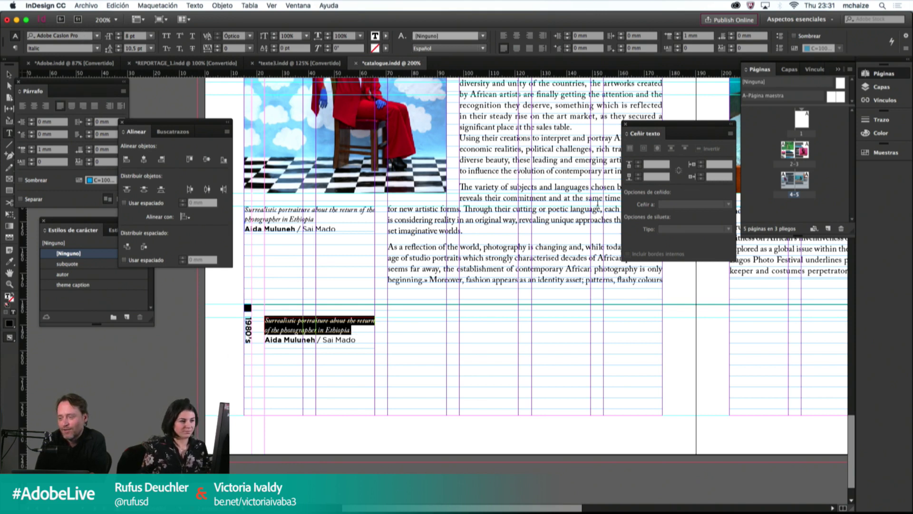
pyautogui.hscroll(-1, 598, 203)
pyautogui.click(10, 261)
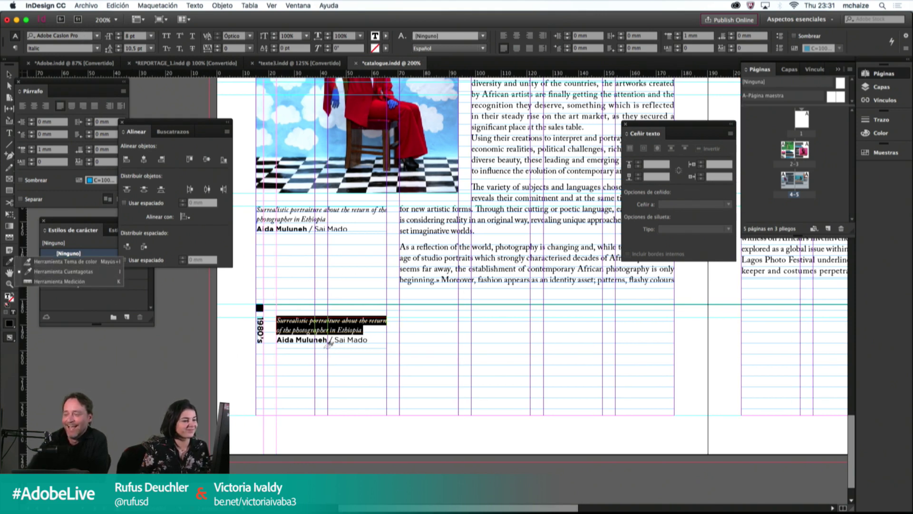
pyautogui.click(319, 336)
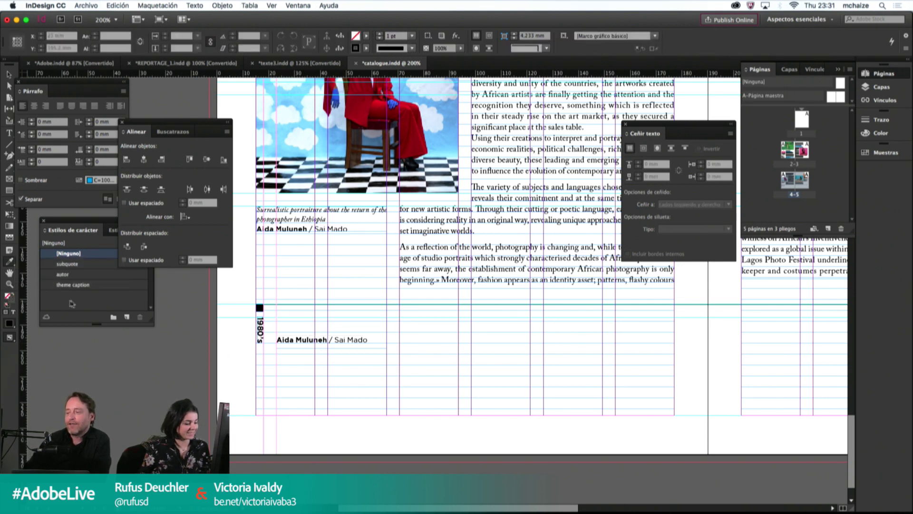
pyautogui.moveTo(278, 317); pyautogui.dragTo(363, 332)
pyautogui.click(10, 260)
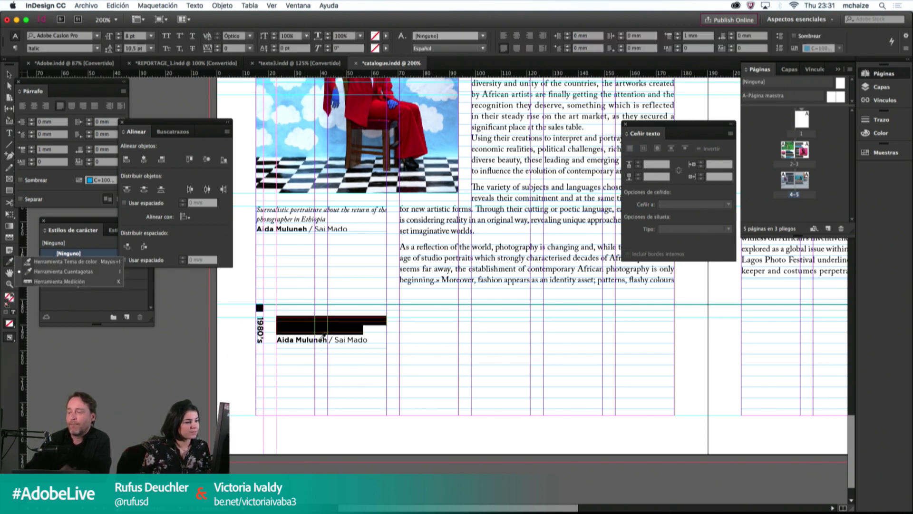
pyautogui.click(323, 338)
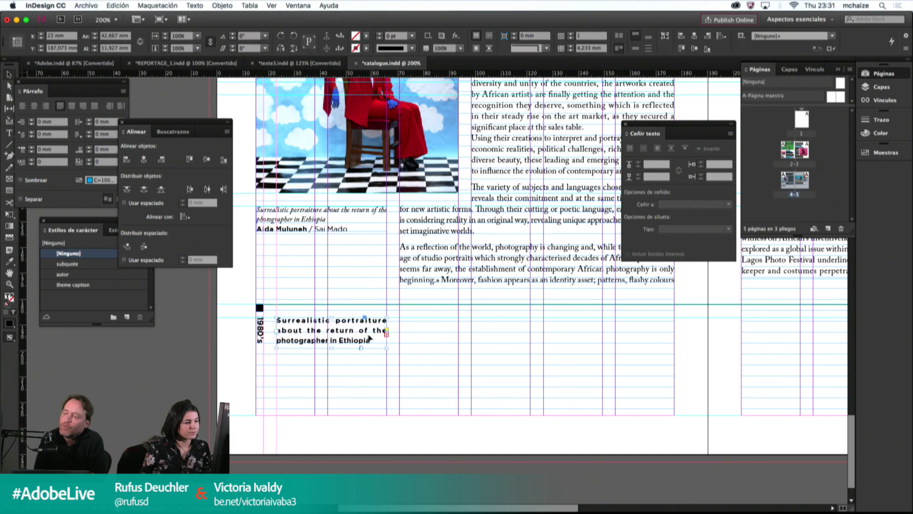
# Step: Replace the copied caption's description with "1982-1986" on its own line above the author's name
pyautogui.moveTo(277, 318); pyautogui.dragTo(381, 341)
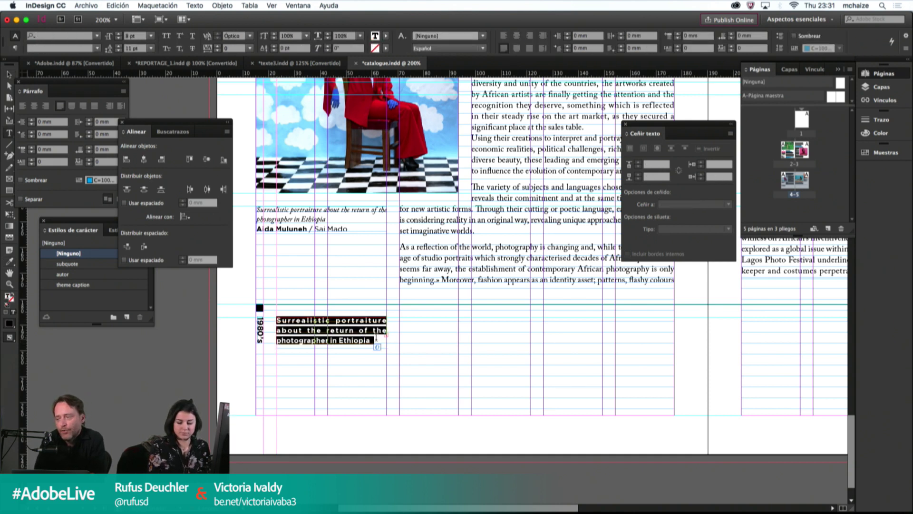
pyautogui.write('198')
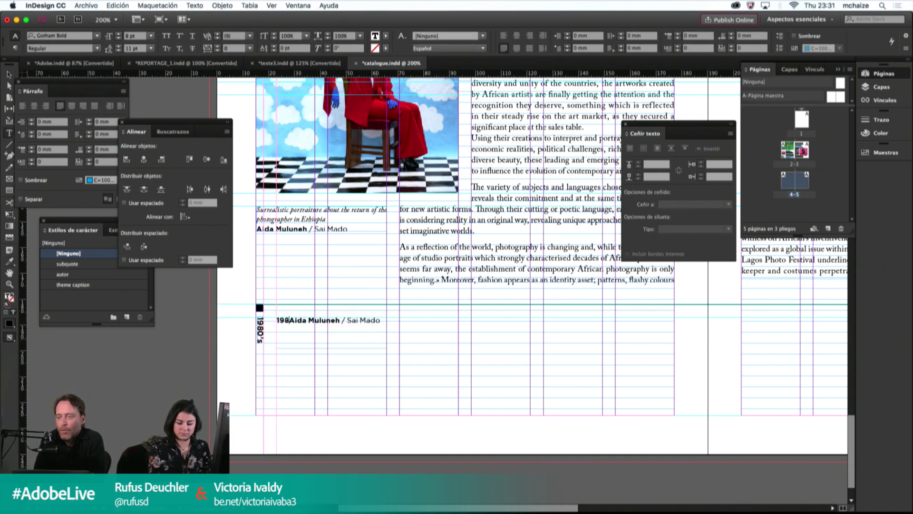
pyautogui.write('2-198')
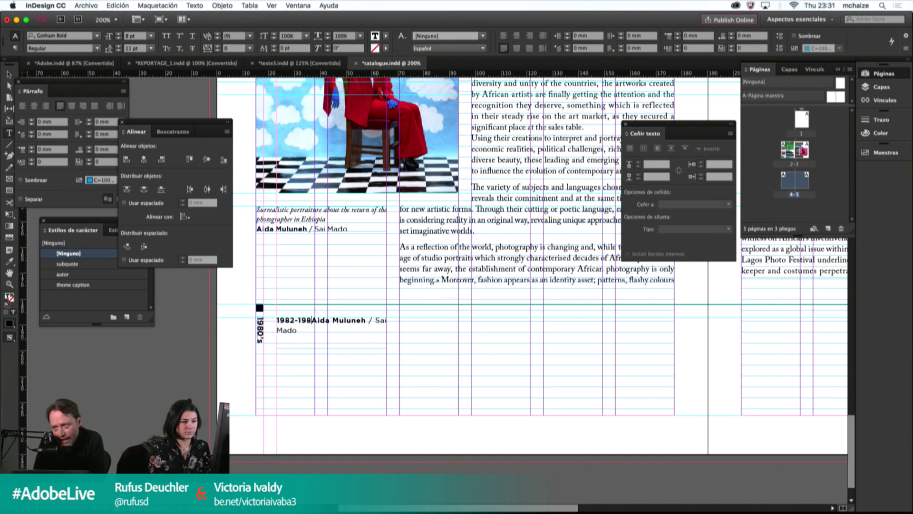
pyautogui.write('6')
pyautogui.press('Return')
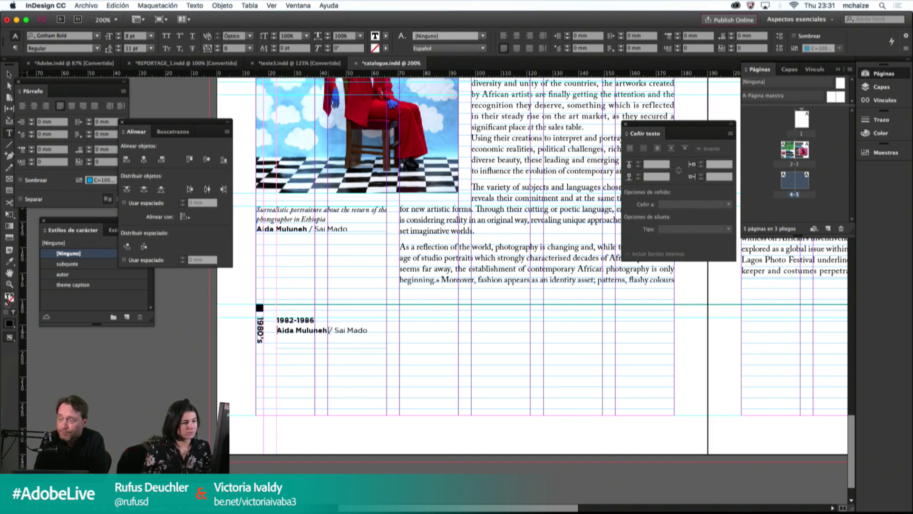
pyautogui.click(329, 330)
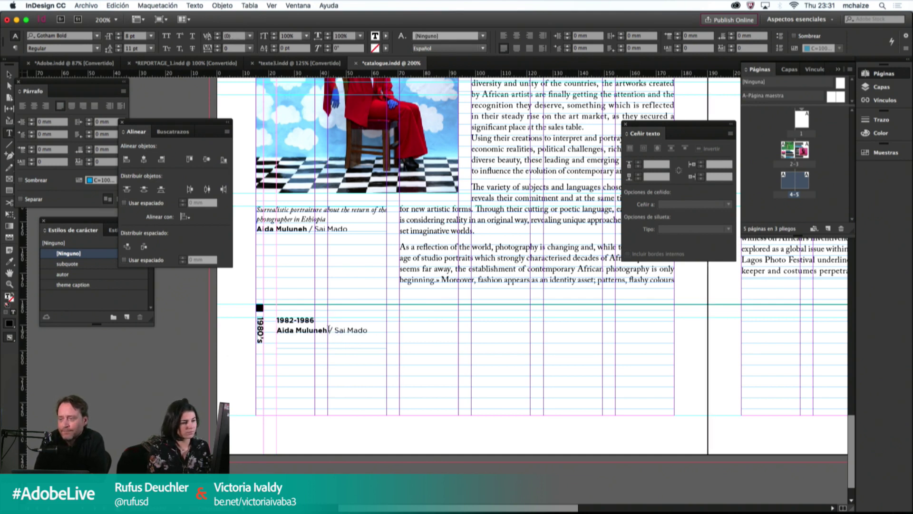
pyautogui.press('Return')
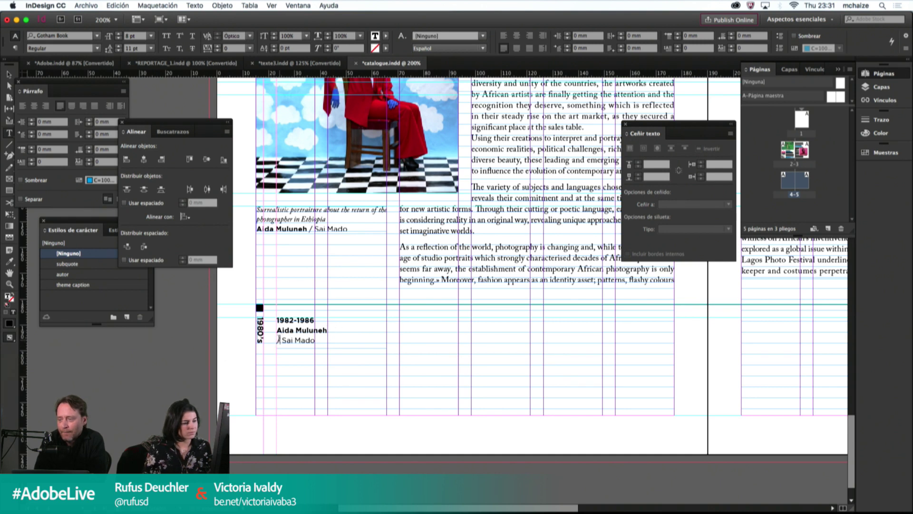
pyautogui.press('Delete')
pyautogui.press('Delete')
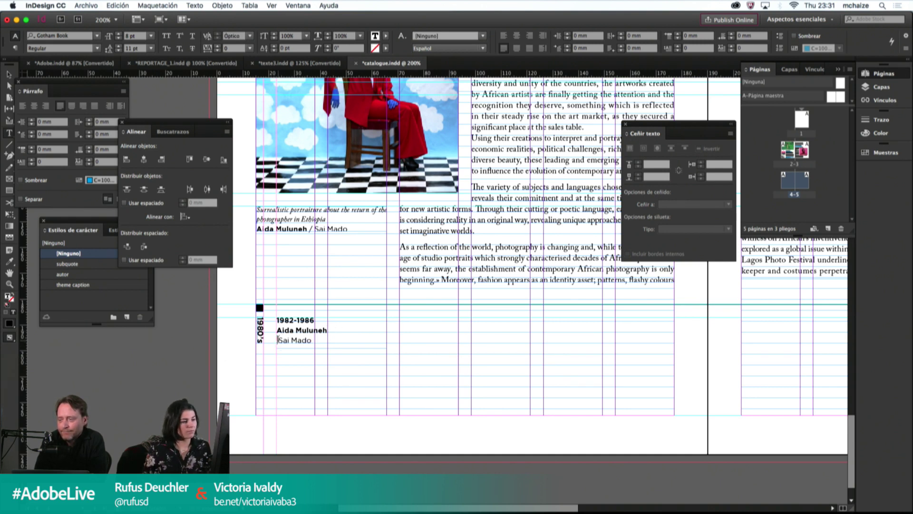
pyautogui.moveTo(312, 339); pyautogui.dragTo(277, 341)
pyautogui.press('Escape')
pyautogui.doubleClick(300, 344)
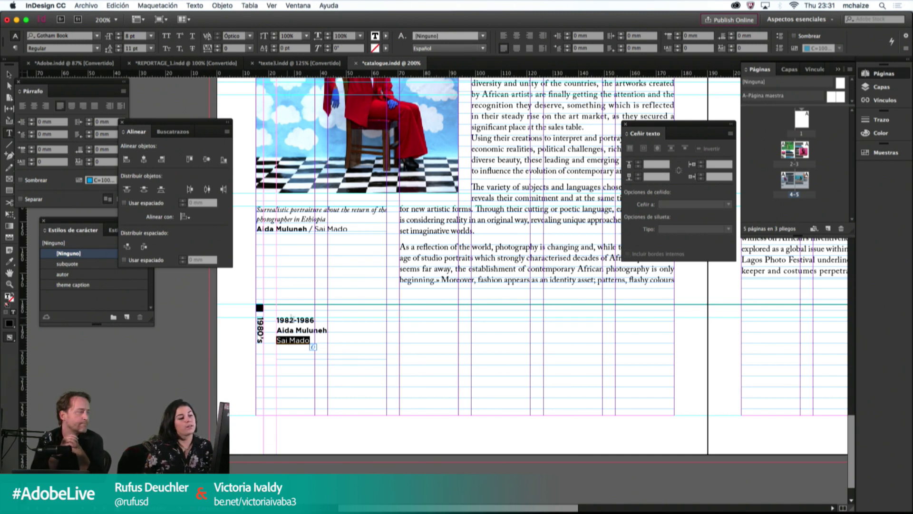
pyautogui.press('Escape')
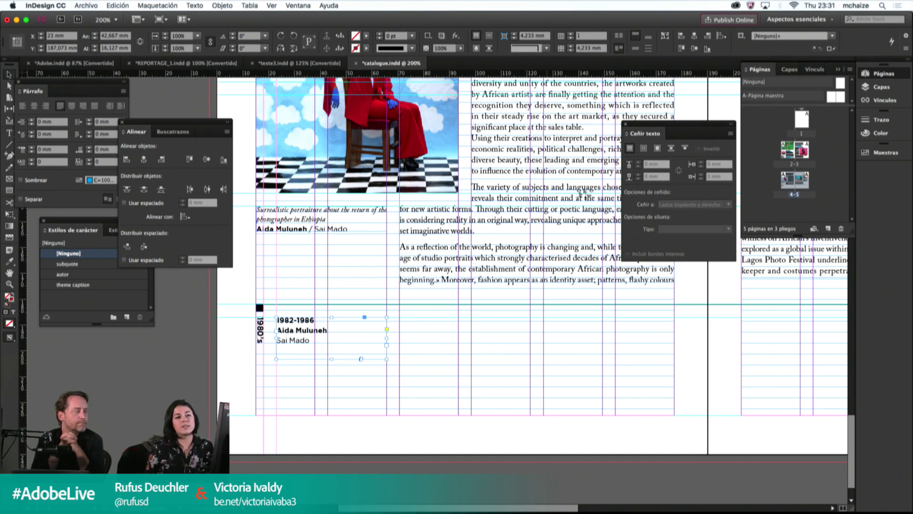
pyautogui.scroll(-3, 551, 230)
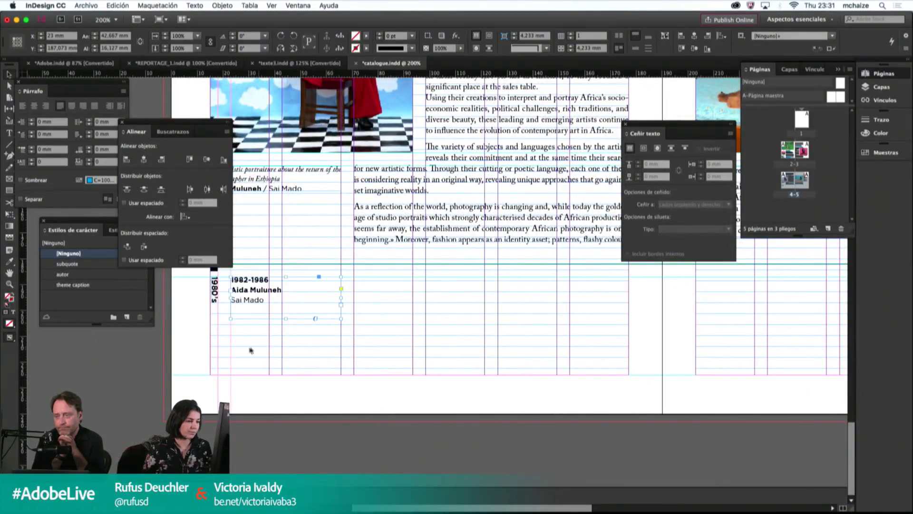
pyautogui.doubleClick(266, 303)
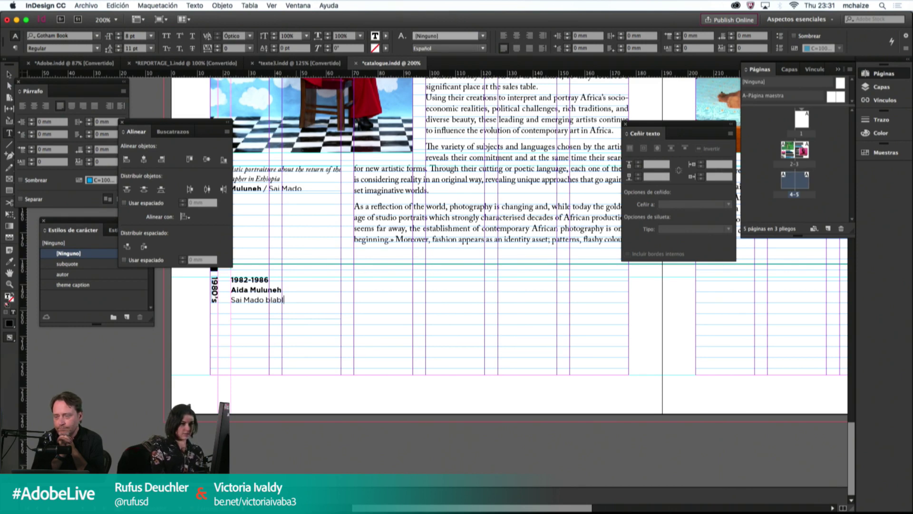
pyautogui.press('Escape')
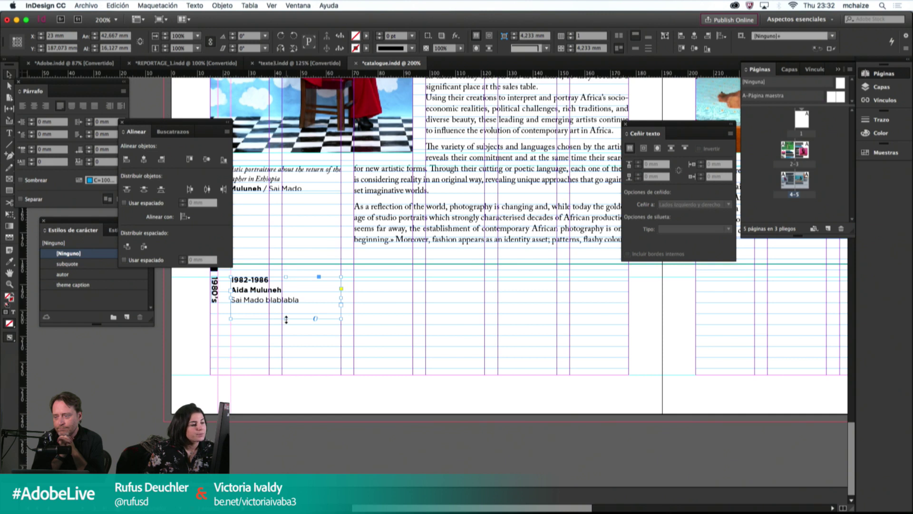
# Step: Extend the timeline entry's text frame down to the page's lower margin, to a height of about 37.9 mm
pyautogui.moveTo(286, 319); pyautogui.dragTo(286, 375)
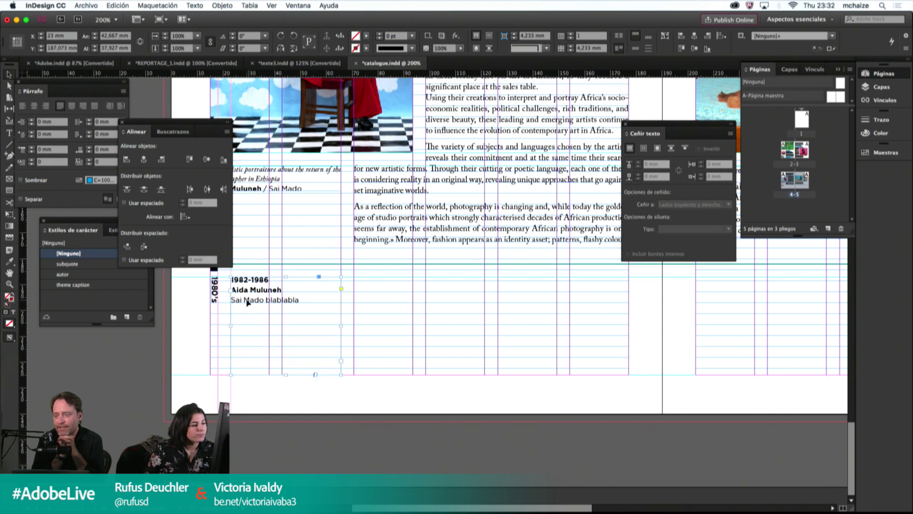
pyautogui.doubleClick(288, 299)
pyautogui.press('Escape')
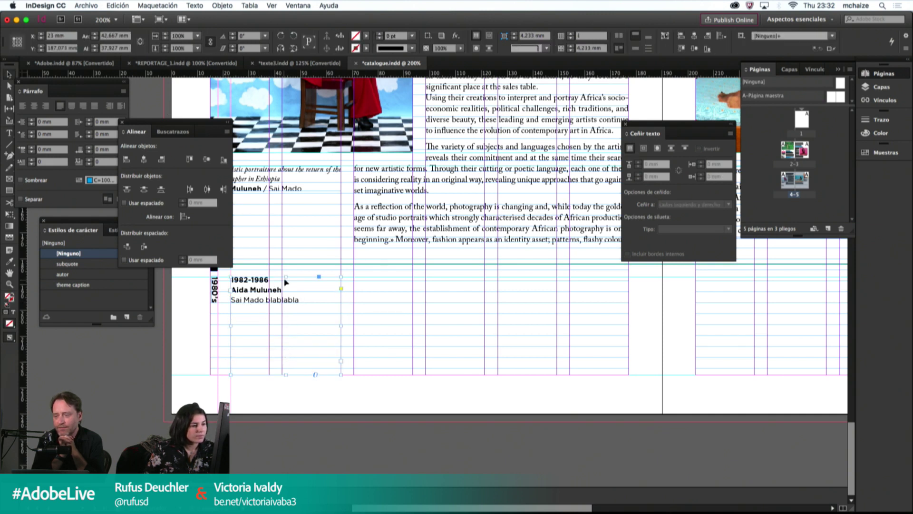
# Step: Lower the timeline frame's upper edge to about Y 190.2 mm, preview without guides, and nudge the frame down to Y 190.7 mm
pyautogui.moveTo(286, 277); pyautogui.dragTo(292, 295)
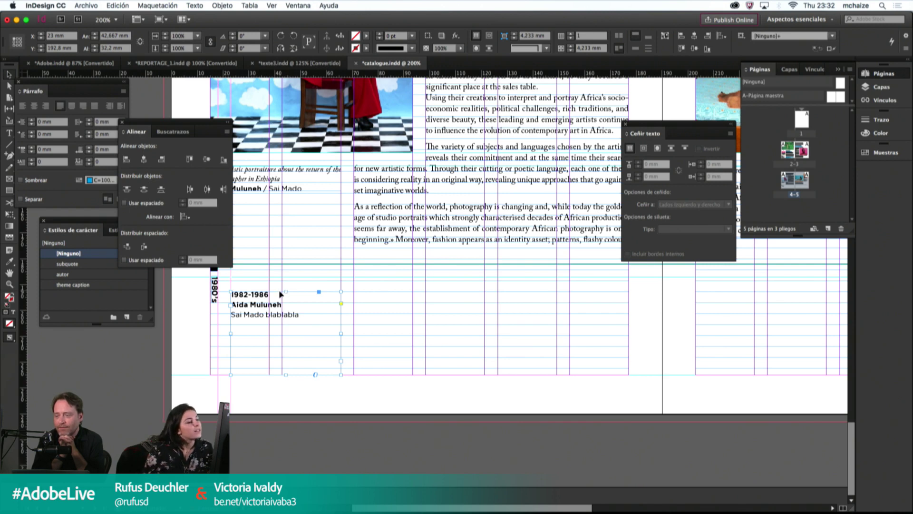
pyautogui.moveTo(285, 292); pyautogui.dragTo(287, 285)
pyautogui.press('w')
pyautogui.press('w')
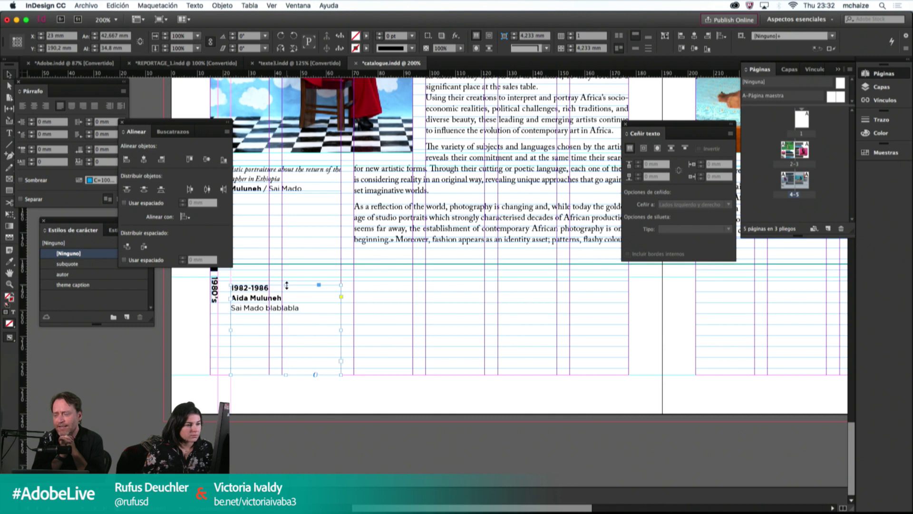
pyautogui.press('Down')
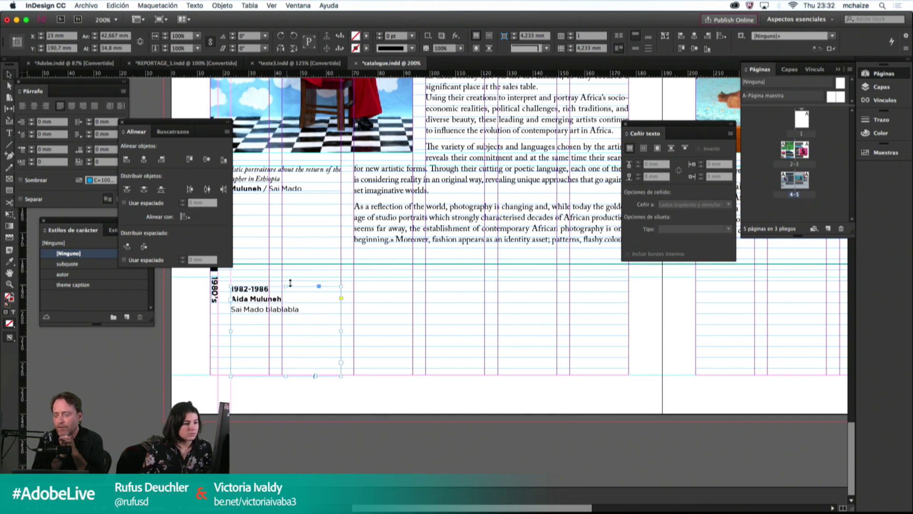
# Step: Duplicate the three-line timeline entry directly below itself within the same text frame
pyautogui.doubleClick(307, 293)
pyautogui.press('super+a')
pyautogui.press('super+c')
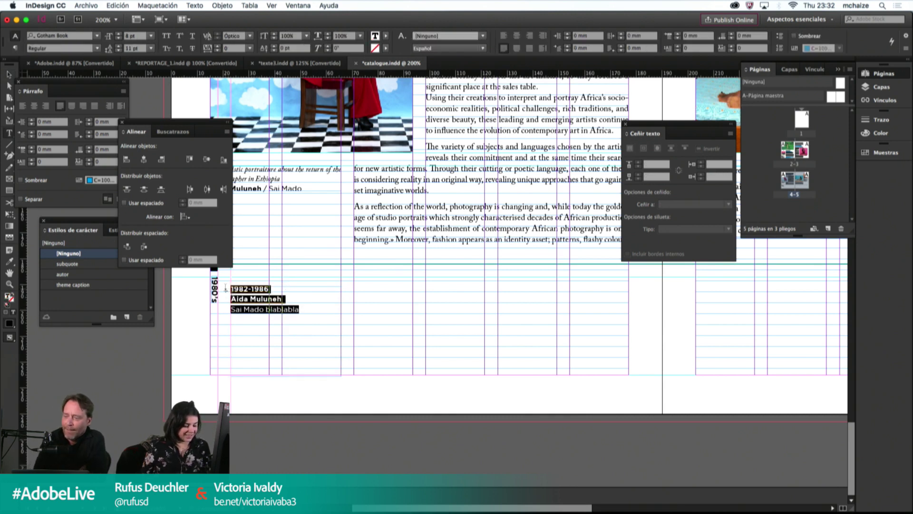
pyautogui.click(306, 312)
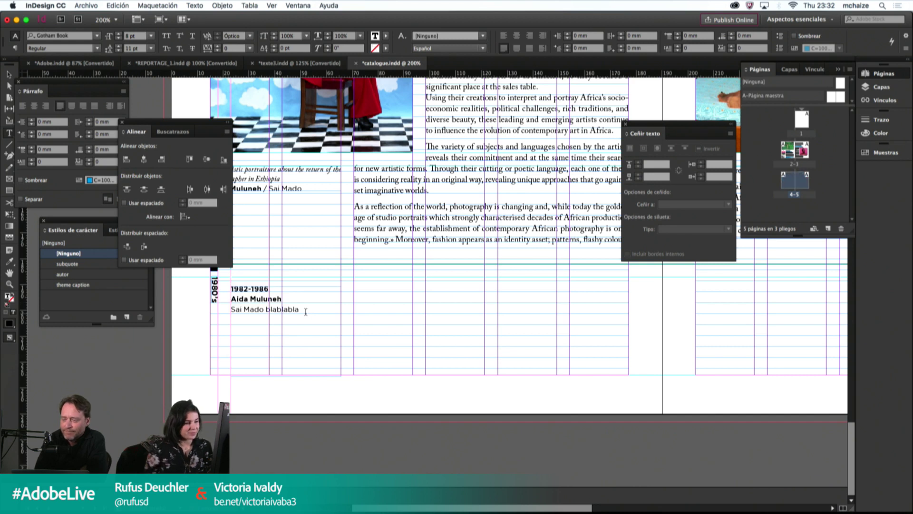
pyautogui.press('Return')
pyautogui.press('super+v')
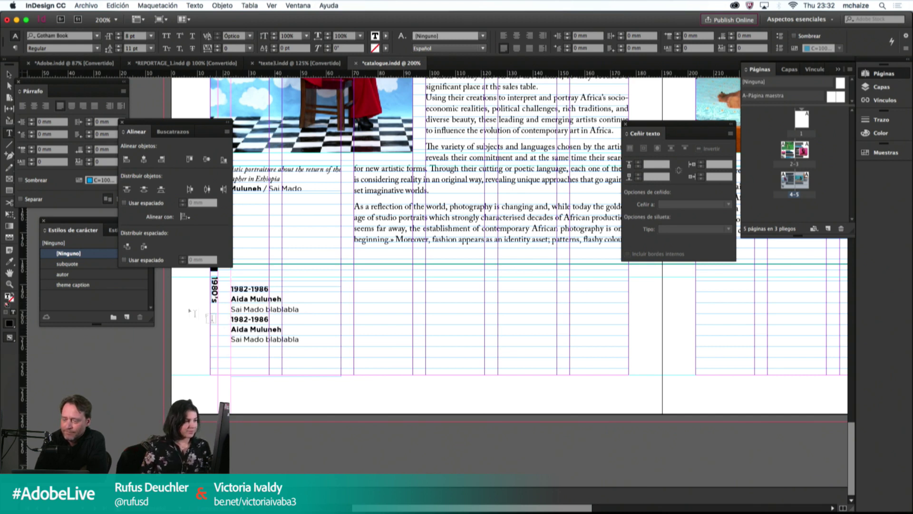
# Step: Set the space before the second entry's "1982-1986" line to 3 mm
pyautogui.click(212, 319)
pyautogui.click(53, 149)
pyautogui.press('Up')
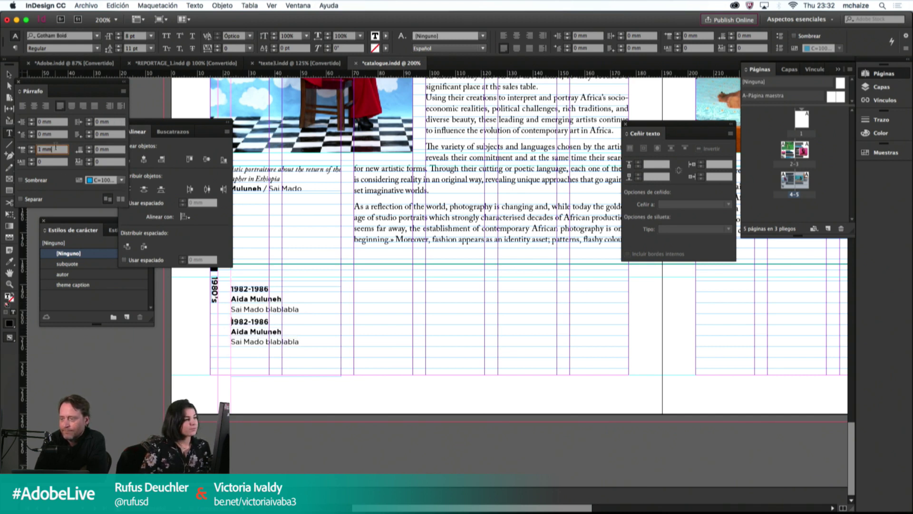
pyautogui.press('Up')
pyautogui.press('Up')
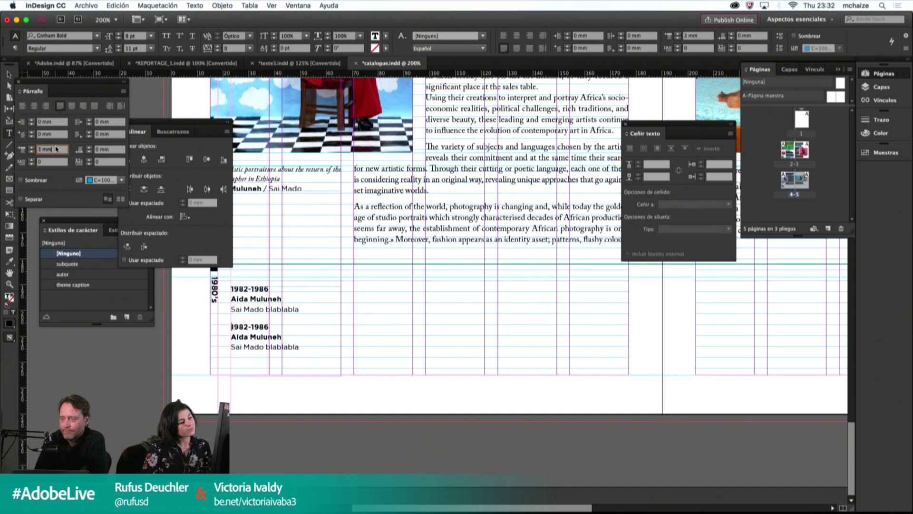
pyautogui.press('Up')
pyautogui.press('Down')
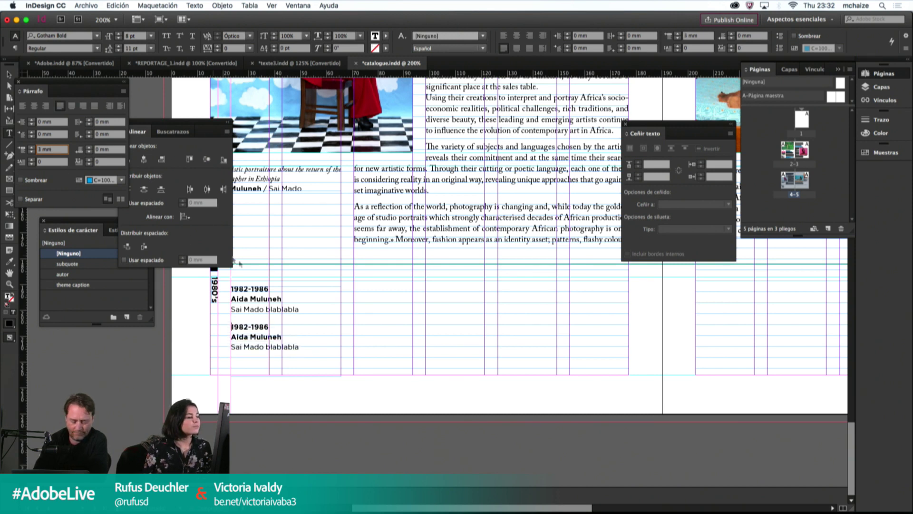
# Step: Set the text of both timeline entries to 9 pt with 11 pt leading
pyautogui.doubleClick(295, 347)
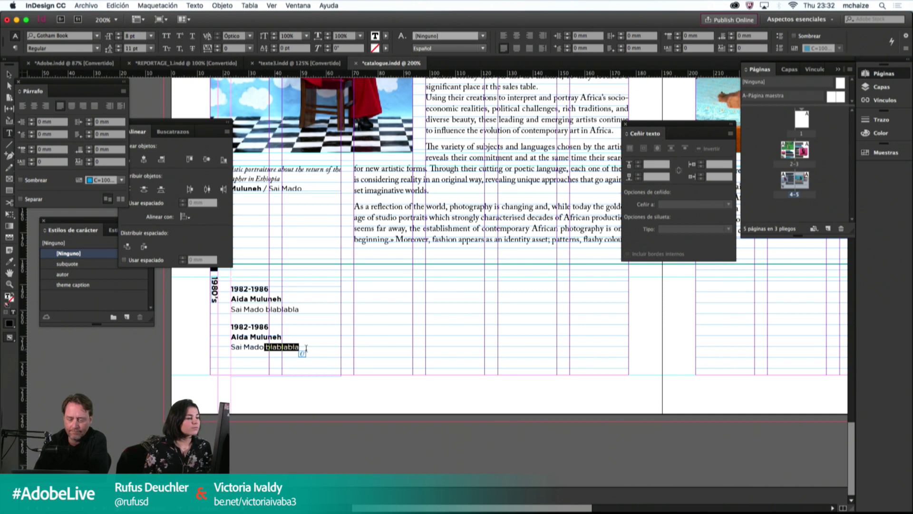
pyautogui.press('super+a')
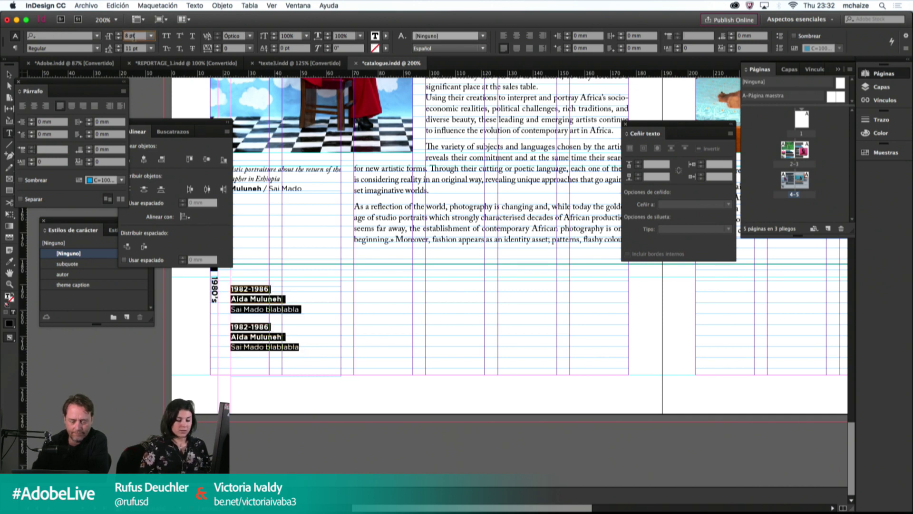
pyautogui.press('Return')
pyautogui.press('Tab')
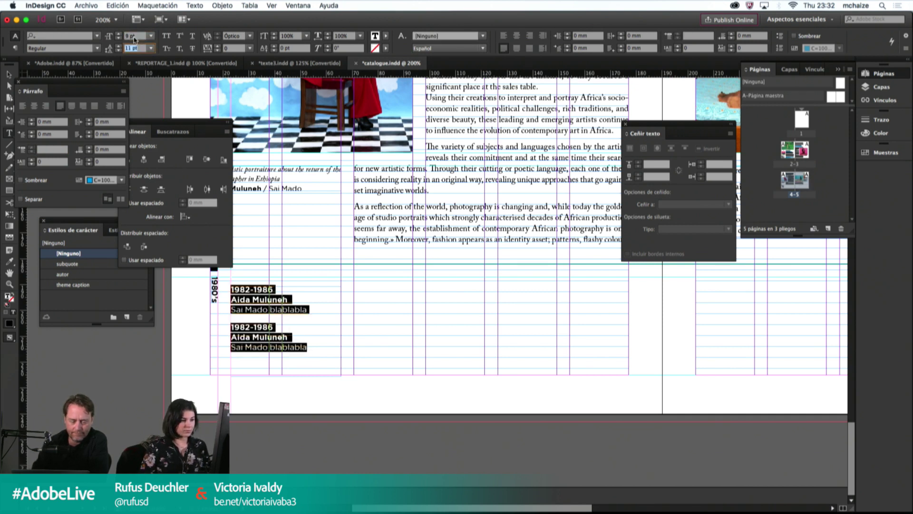
pyautogui.write('12')
pyautogui.press('Return')
pyautogui.press('Down')
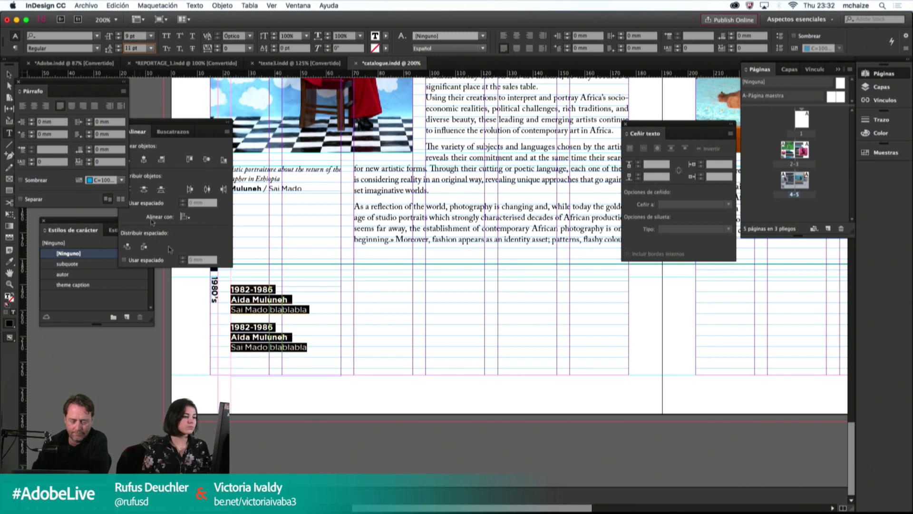
# Step: Repeat the "Sai Mado blablabla" line on a new line below it in the first timeline entry
pyautogui.click(304, 310)
pyautogui.tripleClick(305, 310)
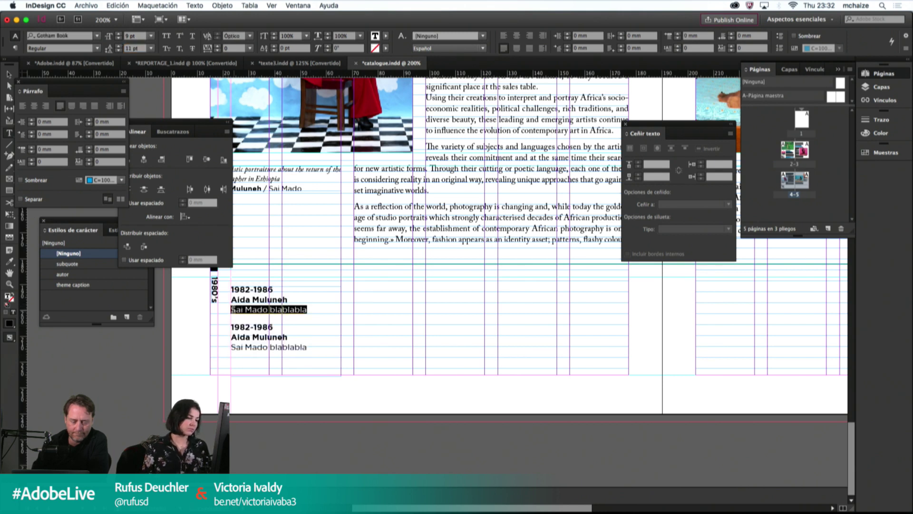
pyautogui.hotkey('ctrl', 'c')
pyautogui.click(311, 309)
pyautogui.press('Return')
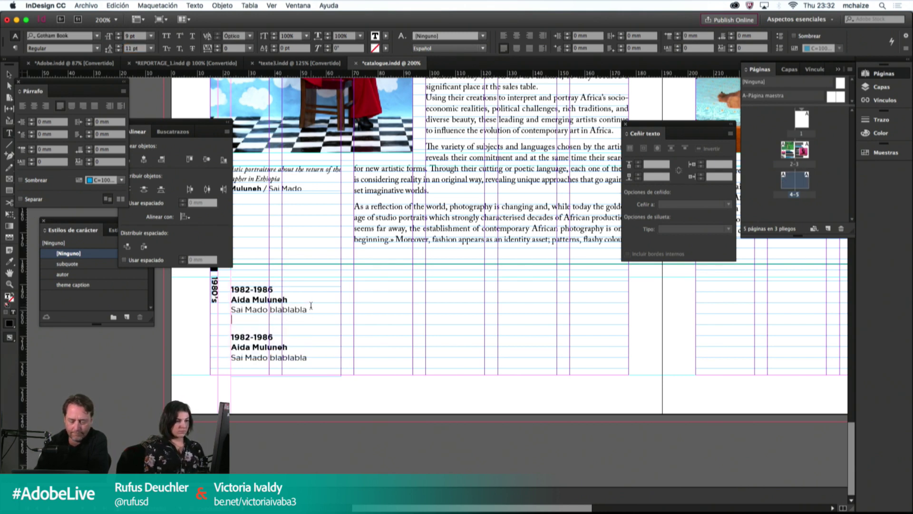
pyautogui.hotkey('ctrl', 'v')
# Step: Change the repeated line's initial capitals to lowercase so that it reads "sai mado blablabla"
pyautogui.click(234, 319)
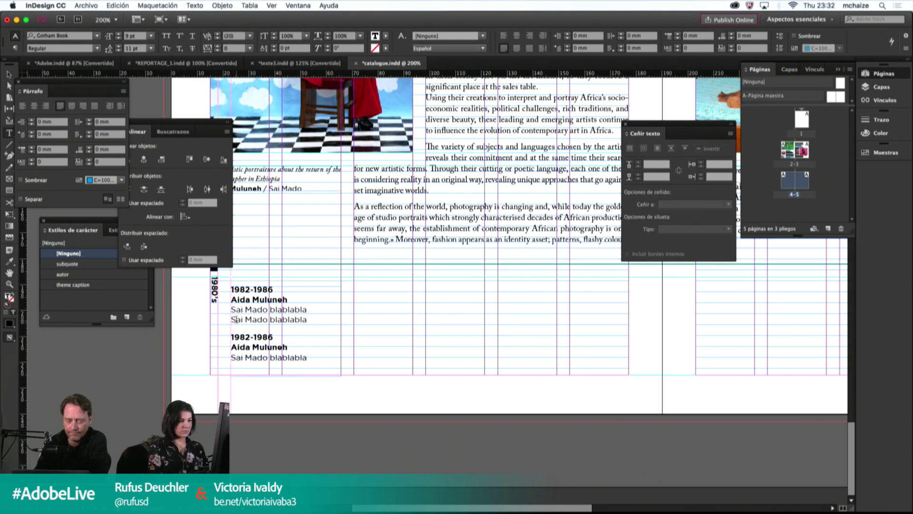
pyautogui.press('BackSpace')
pyautogui.write('s')
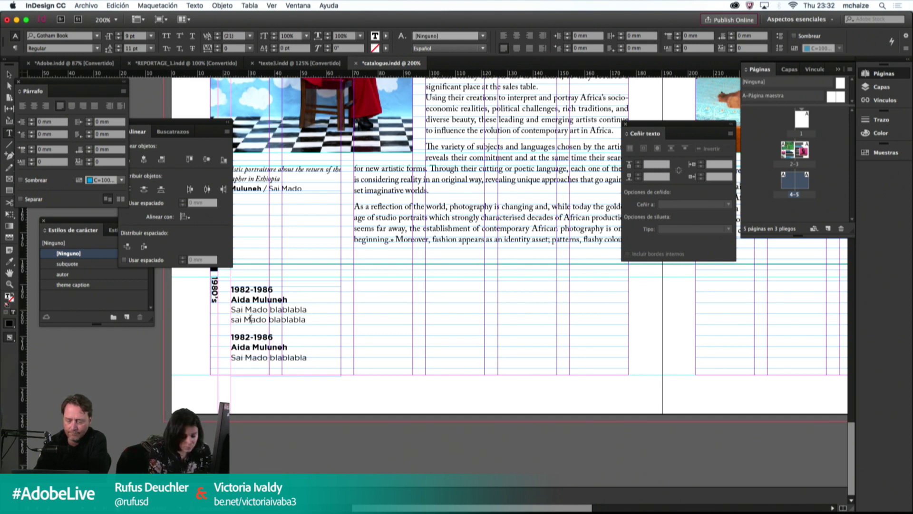
pyautogui.click(251, 319)
pyautogui.press('BackSpace')
pyautogui.write('m')
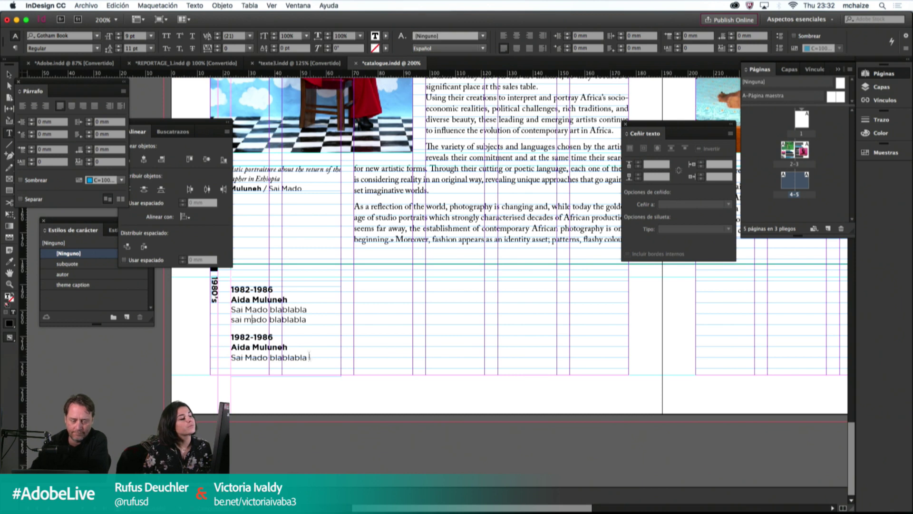
# Step: Copy the lowercase "sai mado blablabla" line to the end of the second timeline entry
pyautogui.moveTo(307, 320); pyautogui.dragTo(232, 319)
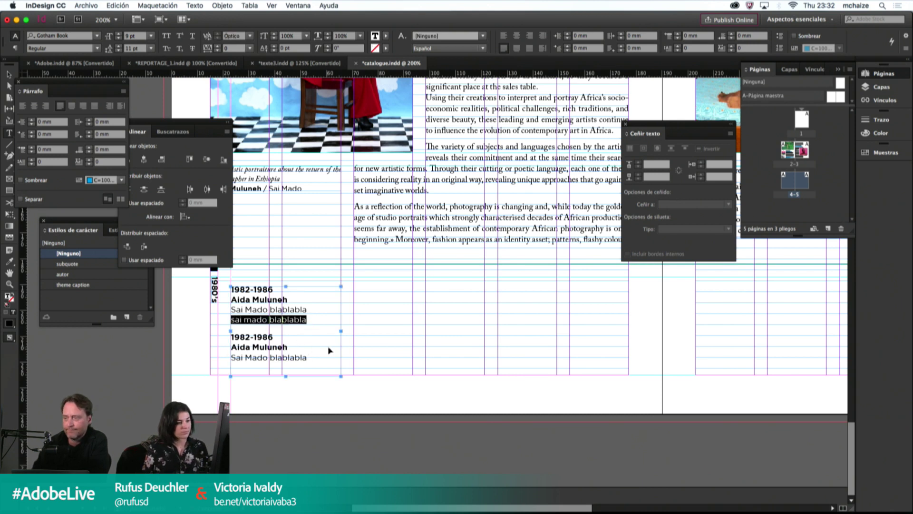
pyautogui.click(317, 357)
pyautogui.press('Return')
pyautogui.press('super+v')
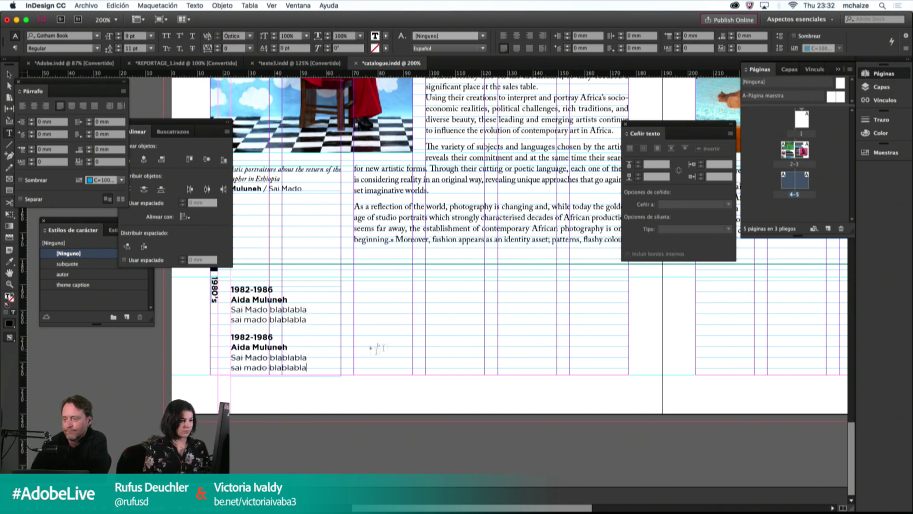
# Step: Move the timeline text frame up to about Y 188.85 mm and check its spacing below the rule without guides
pyautogui.press('Escape')
pyautogui.press('w')
pyautogui.click(268, 328)
pyautogui.press('w')
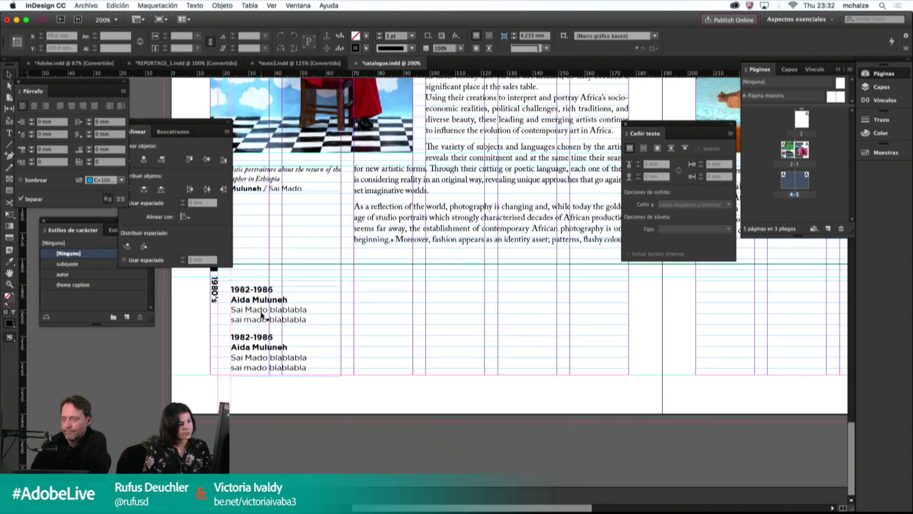
pyautogui.press('w')
pyautogui.moveTo(263, 298); pyautogui.dragTo(279, 314)
pyautogui.click(385, 318)
pyautogui.press('w')
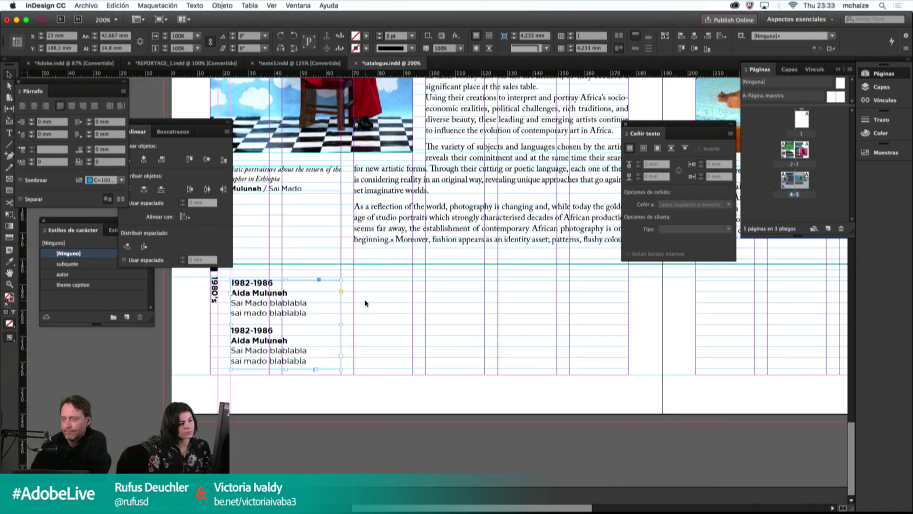
pyautogui.press('w')
pyautogui.click(366, 303)
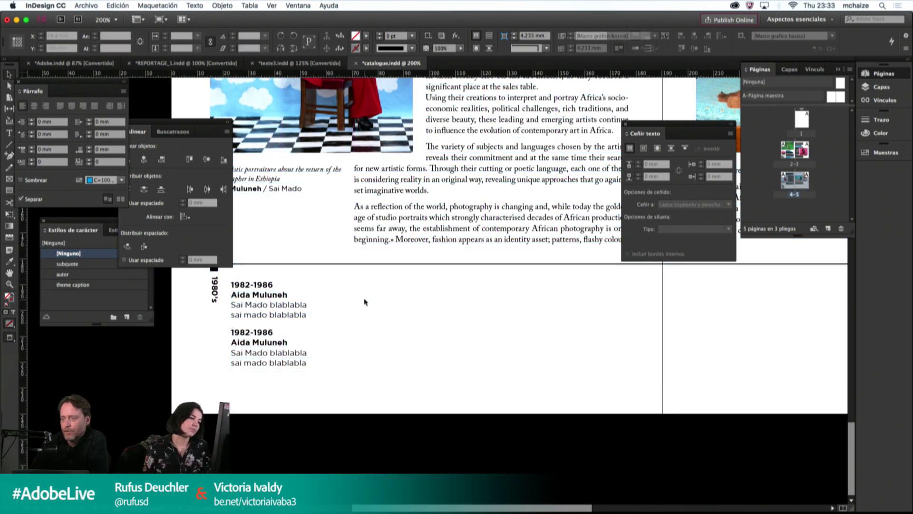
# Step: Duplicate the timeline text frame into the next column at X 70.667 mm, level with the original
pyautogui.click(261, 297)
pyautogui.press('w')
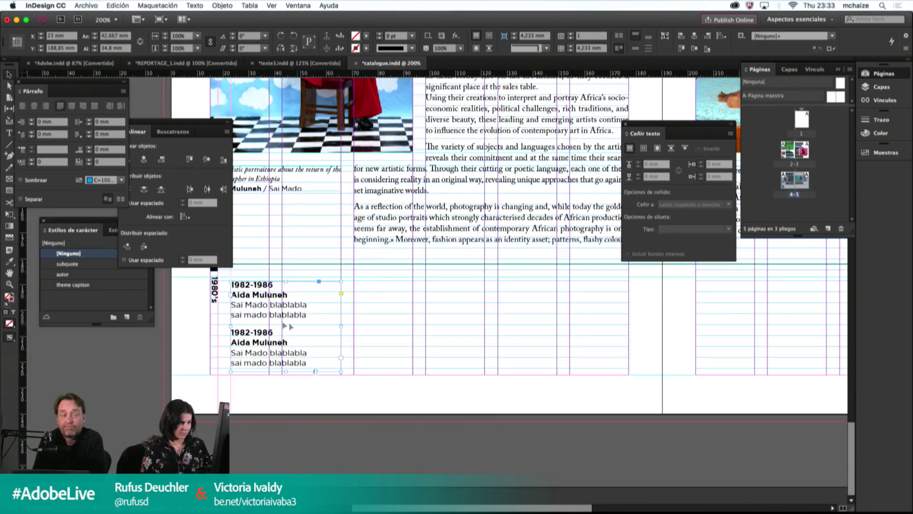
pyautogui.moveTo(257, 308); pyautogui.dragTo(380, 313)
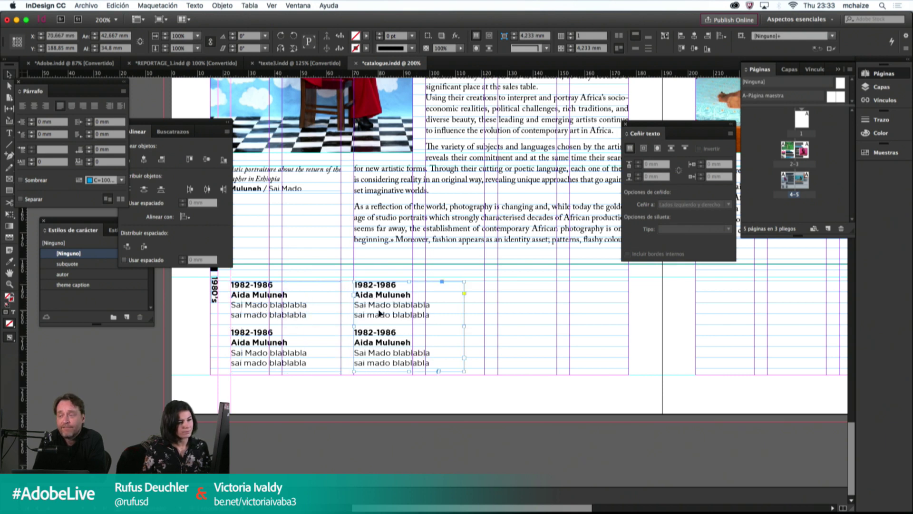
# Step: Draw an empty picture frame about 55.7 × 33.6 mm beside the second timeline text block, ending at the page's right margin, and preview it
pyautogui.click(520, 314)
pyautogui.press('f')
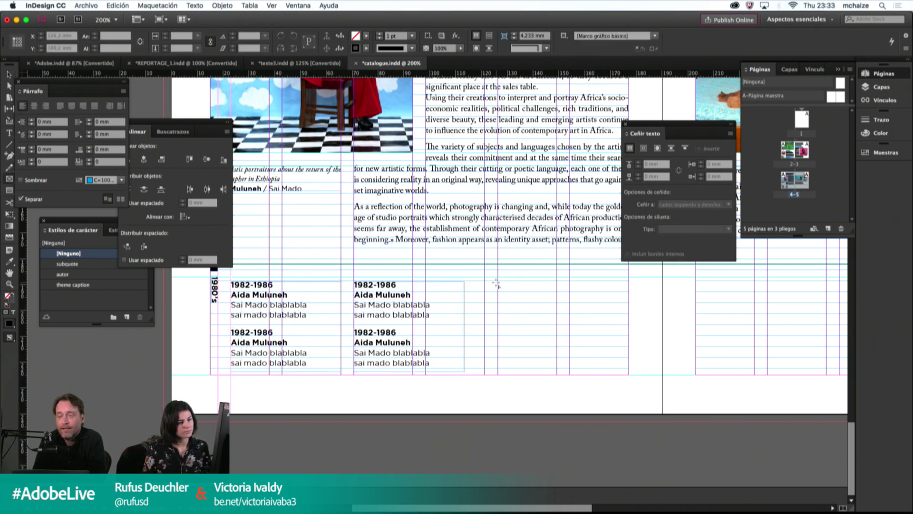
pyautogui.moveTo(488, 284)
pyautogui.mouseDown()
pyautogui.moveTo(514, 291)
pyautogui.moveTo(590, 367)
pyautogui.moveTo(629, 368)
pyautogui.mouseUp()
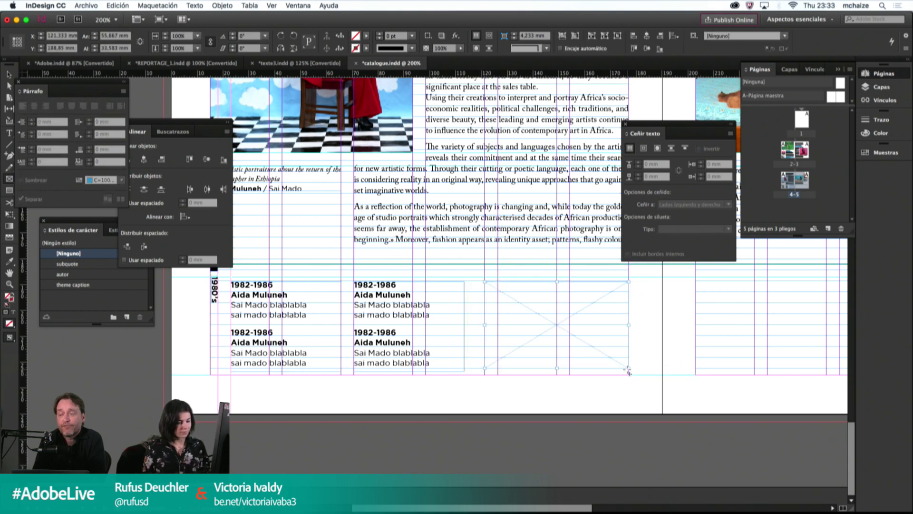
pyautogui.press('w')
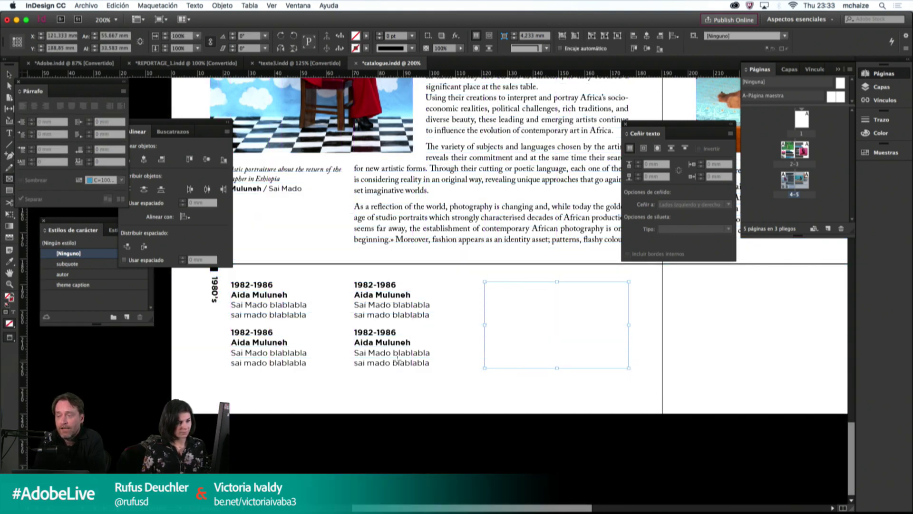
# Step: Switch to Finder and place the portrait with the orange background from the IMG folder into the empty timeline frame
pyautogui.click(271, 503)
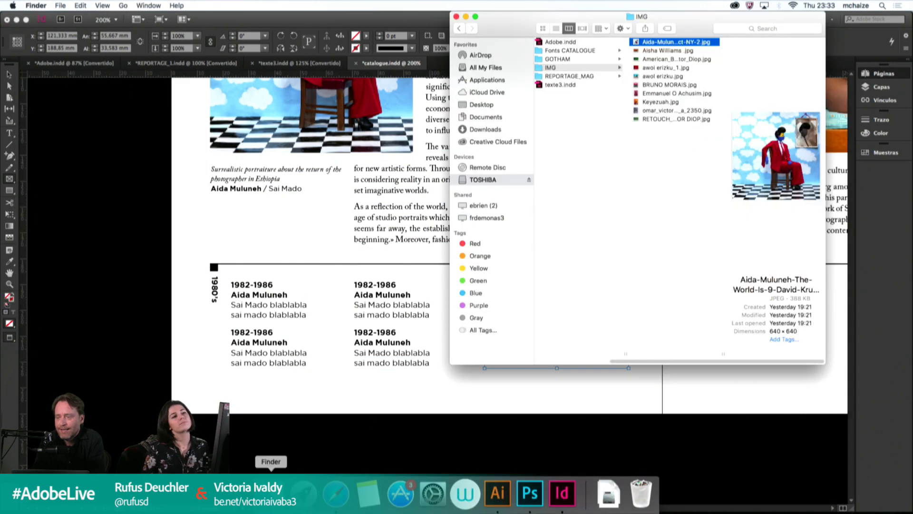
pyautogui.click(656, 94)
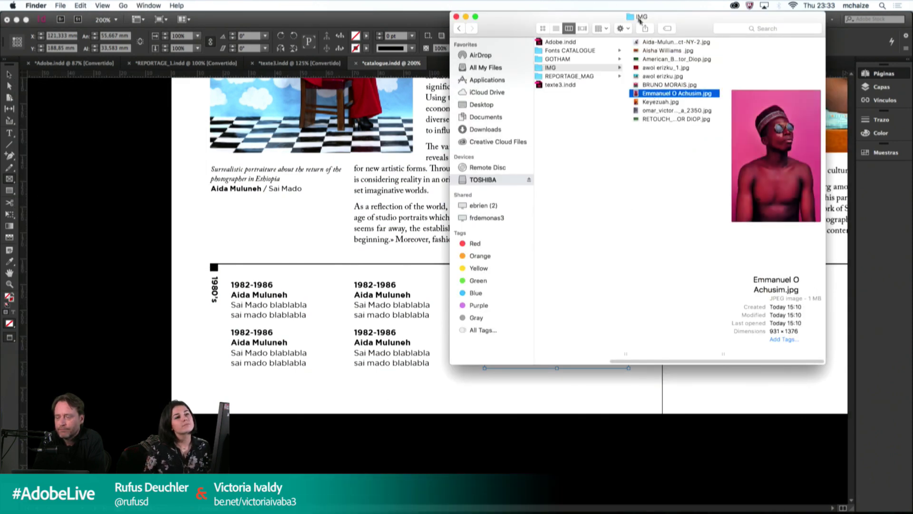
pyautogui.moveTo(639, 20); pyautogui.dragTo(126, 20)
pyautogui.click(144, 102)
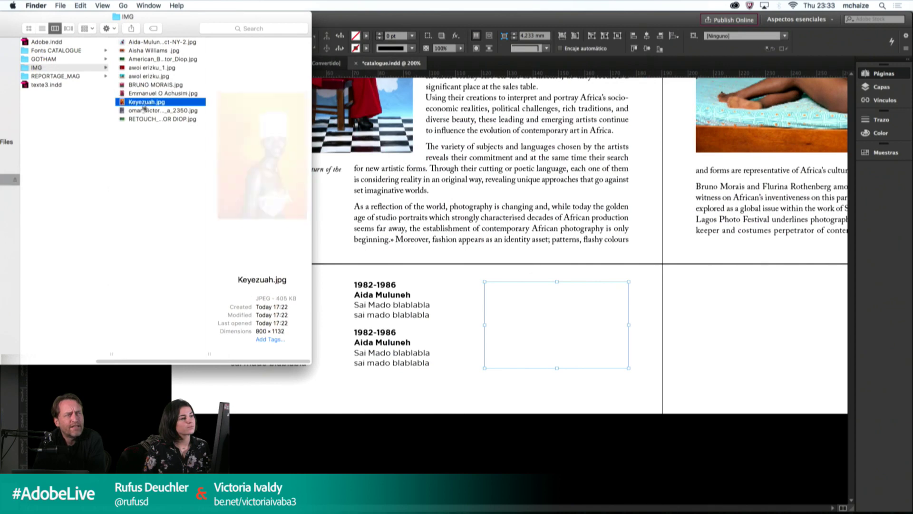
pyautogui.click(135, 43)
pyautogui.click(135, 51)
pyautogui.moveTo(134, 51); pyautogui.dragTo(533, 331)
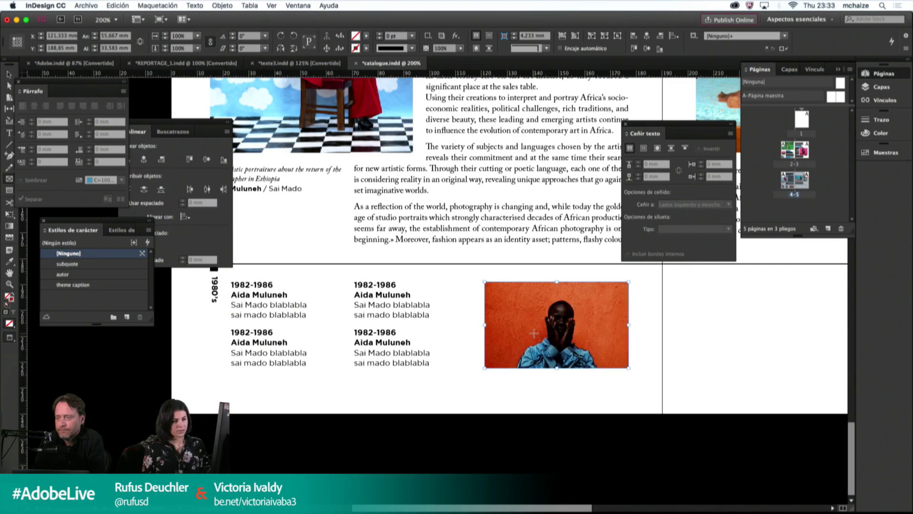
pyautogui.click(572, 396)
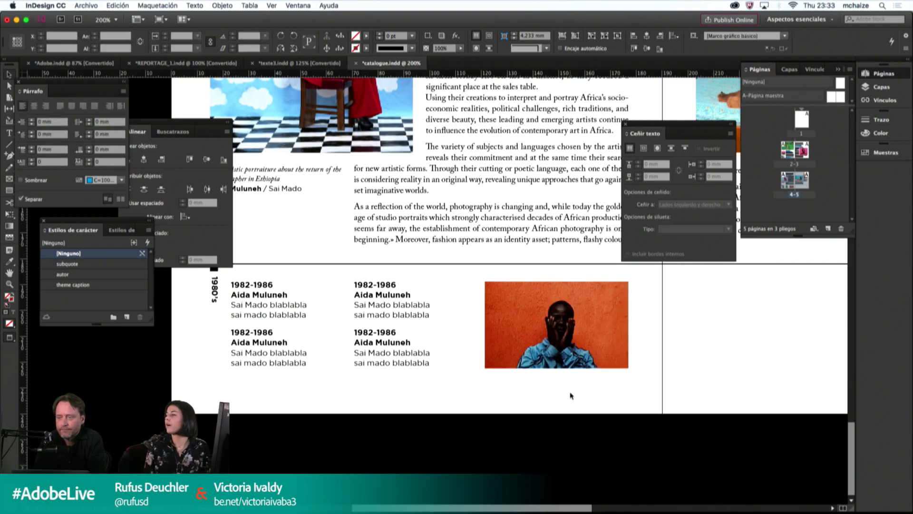
# Step: Examine the timeline across the whole spread, including the empty area below the rule on the right-hand page
pyautogui.moveTo(662, 327); pyautogui.dragTo(482, 342)
pyautogui.press('super+minus')
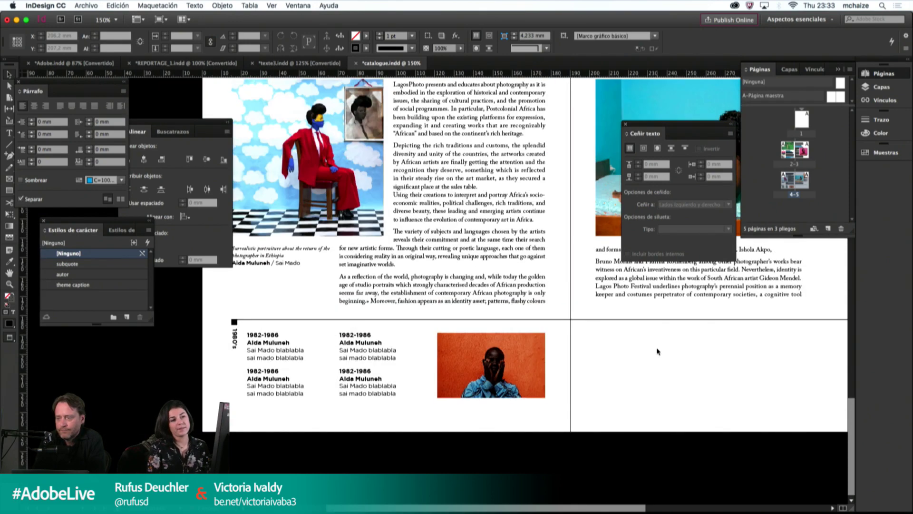
pyautogui.press('super+minus')
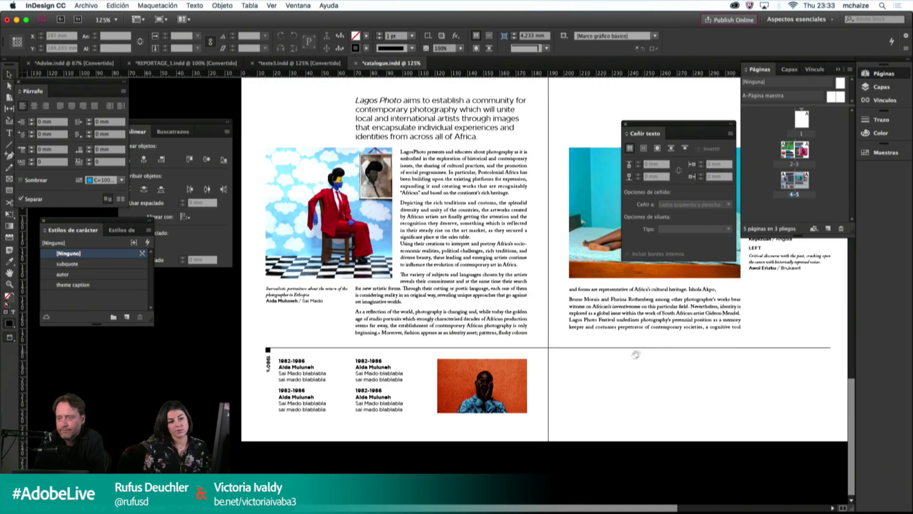
pyautogui.moveTo(635, 354); pyautogui.dragTo(535, 381)
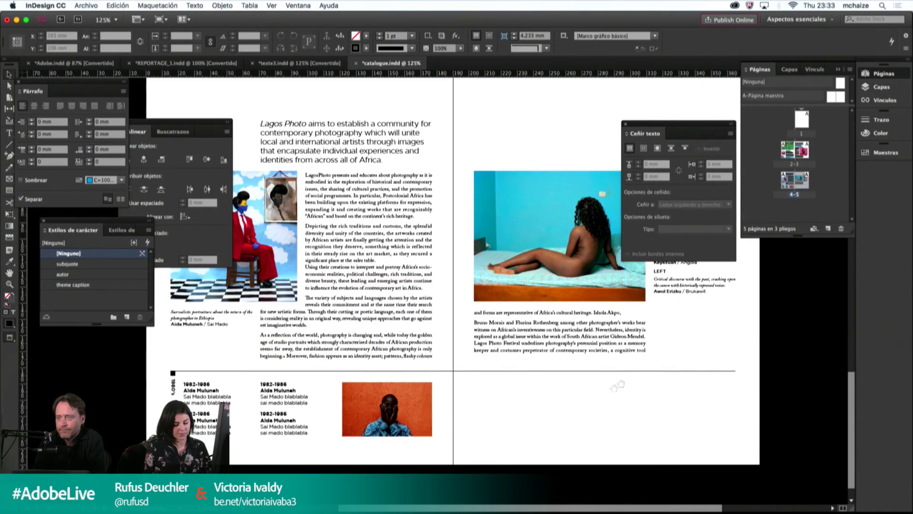
pyautogui.press('super+equal')
pyautogui.press('super+equal')
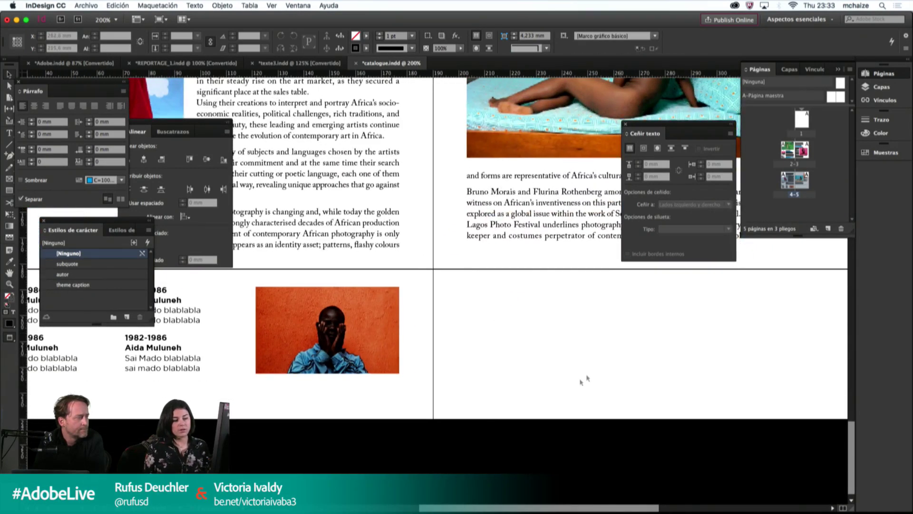
pyautogui.press('super+minus')
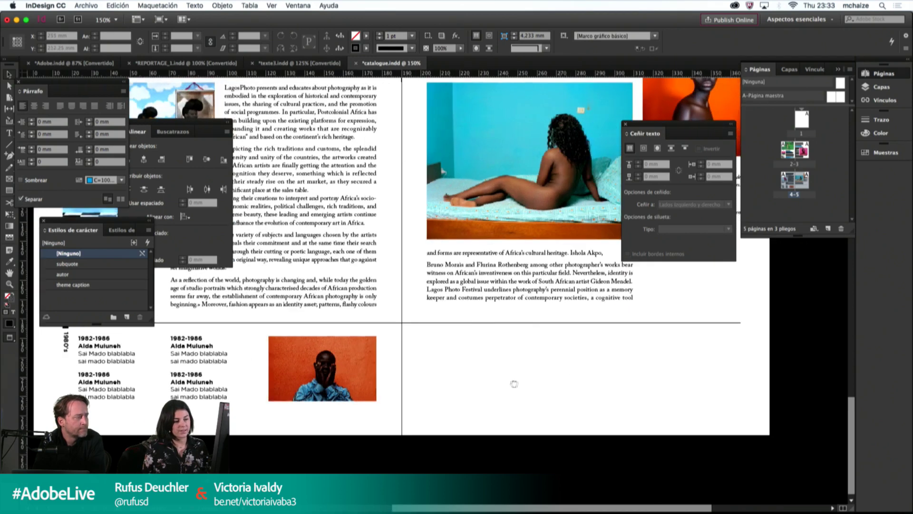
# Step: Duplicate both timeline text blocks onto the right-hand page, one in its first column and the other in its last column
pyautogui.press('w')
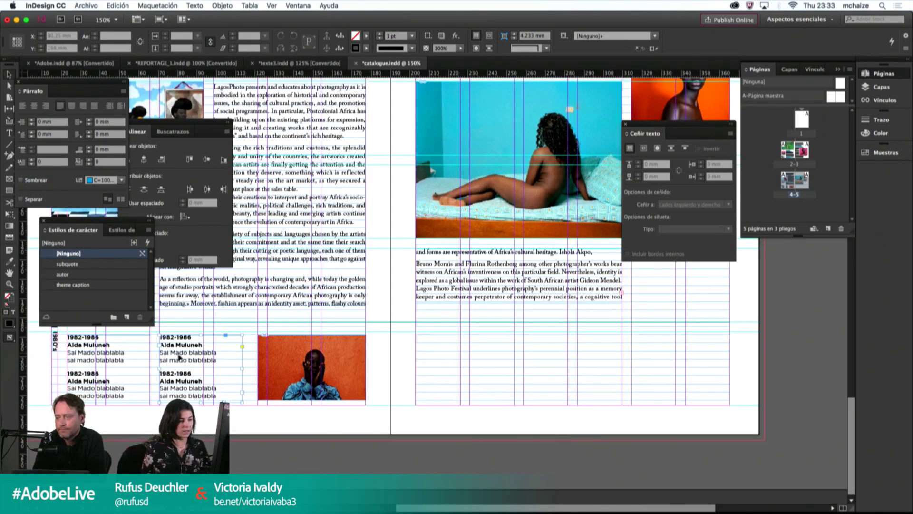
pyautogui.click(110, 363)
pyautogui.keyDown('shift'); pyautogui.click(110, 363); pyautogui.keyUp('shift')
pyautogui.moveTo(111, 363); pyautogui.dragTo(447, 353)
pyautogui.press('super+shift+a')
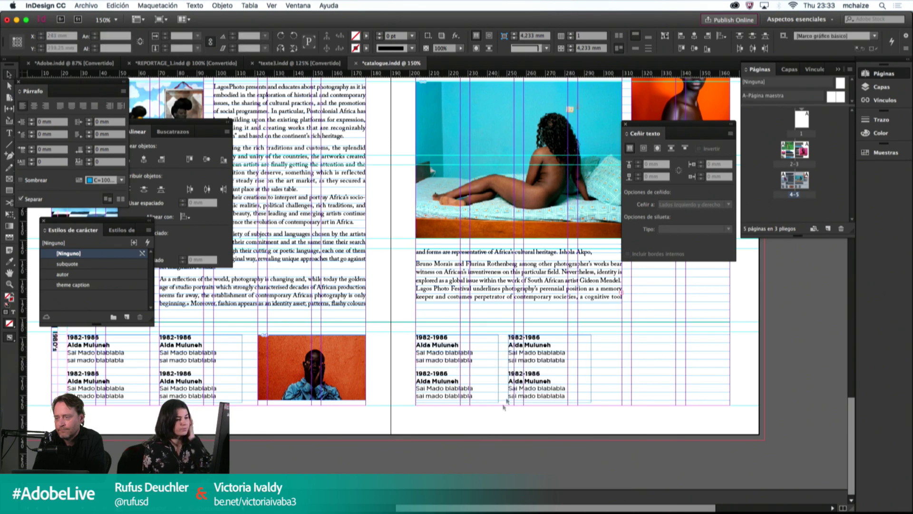
pyautogui.moveTo(526, 360); pyautogui.dragTo(643, 353)
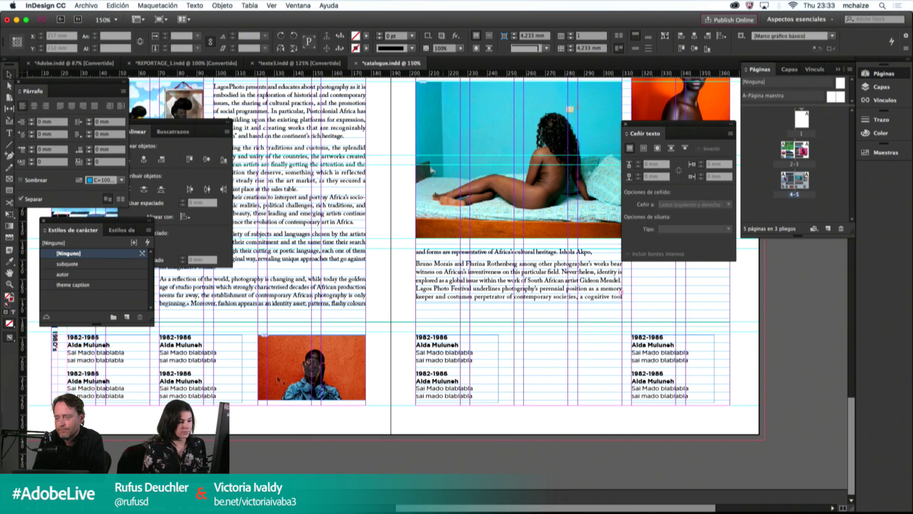
# Step: Duplicate the orange portrait frame between the two right-page text blocks, centre it by eye between them, and preview the spread
pyautogui.moveTo(309, 364); pyautogui.dragTo(520, 350)
pyautogui.click(621, 437)
pyautogui.press('w')
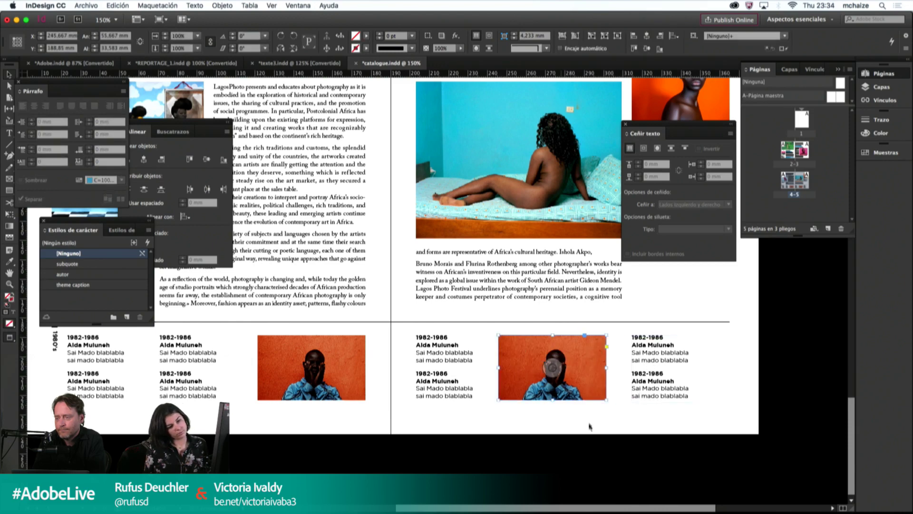
pyautogui.moveTo(592, 389); pyautogui.dragTo(595, 389)
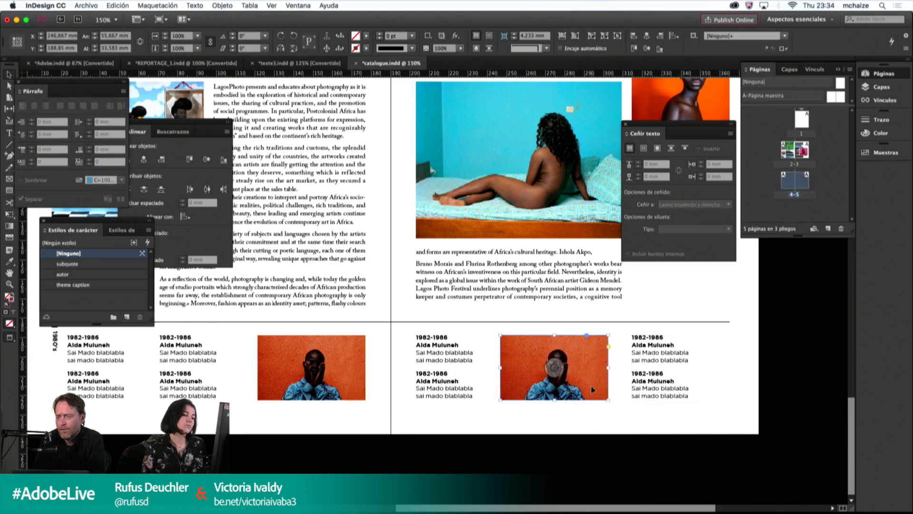
# Step: Switch to Finder and place the photo of two men under a blue umbrella from the IMG folder into the duplicated frame
pyautogui.moveTo(529, 503)
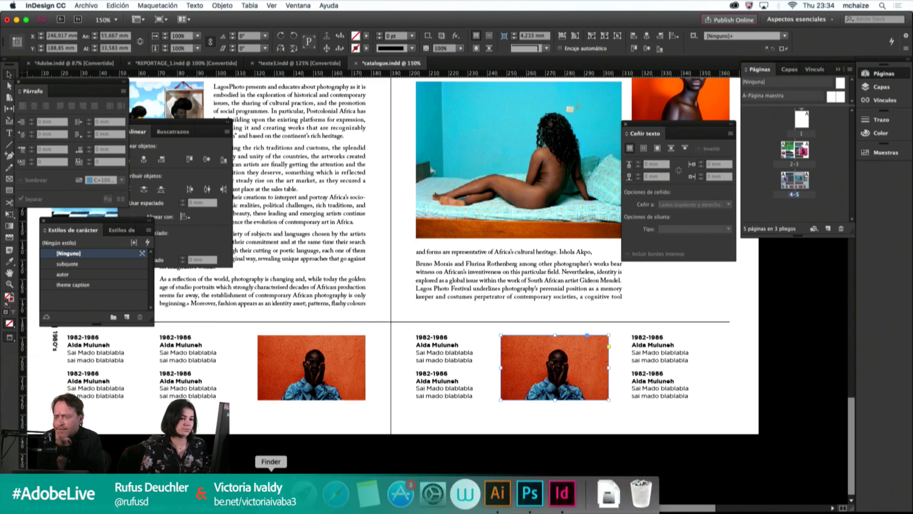
pyautogui.click(304, 504)
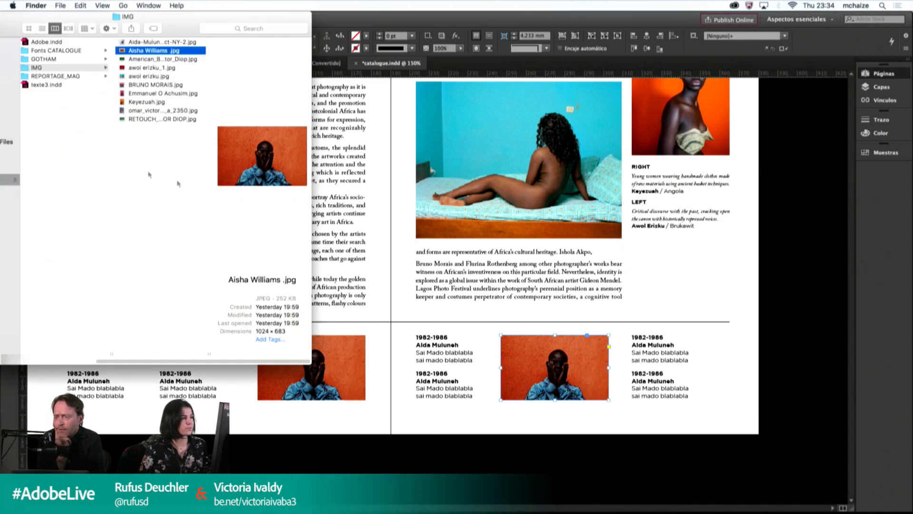
pyautogui.click(128, 111)
pyautogui.moveTo(128, 111); pyautogui.dragTo(588, 379)
pyautogui.click(565, 441)
pyautogui.click(638, 434)
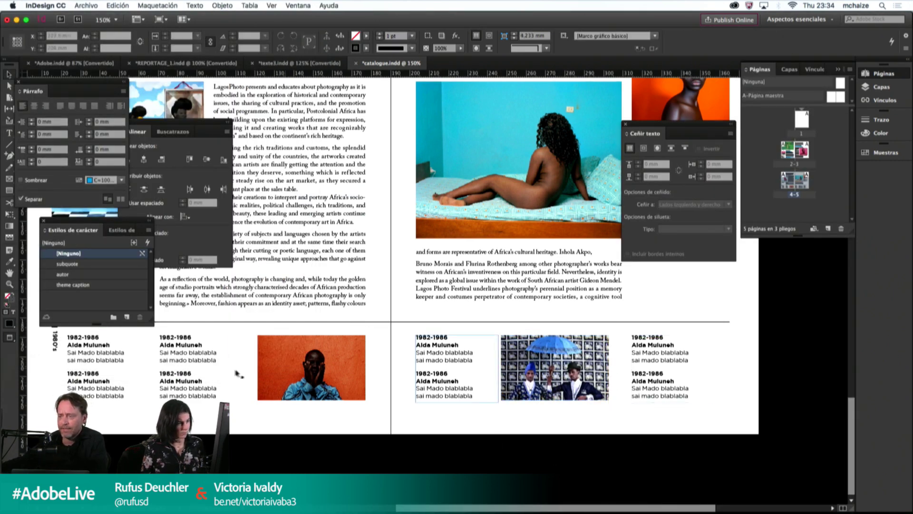
# Step: Duplicate the 1980's date marker with its black square to the right end of the timeline rule, at X 362 mm
pyautogui.hscroll(-3, 199, 375)
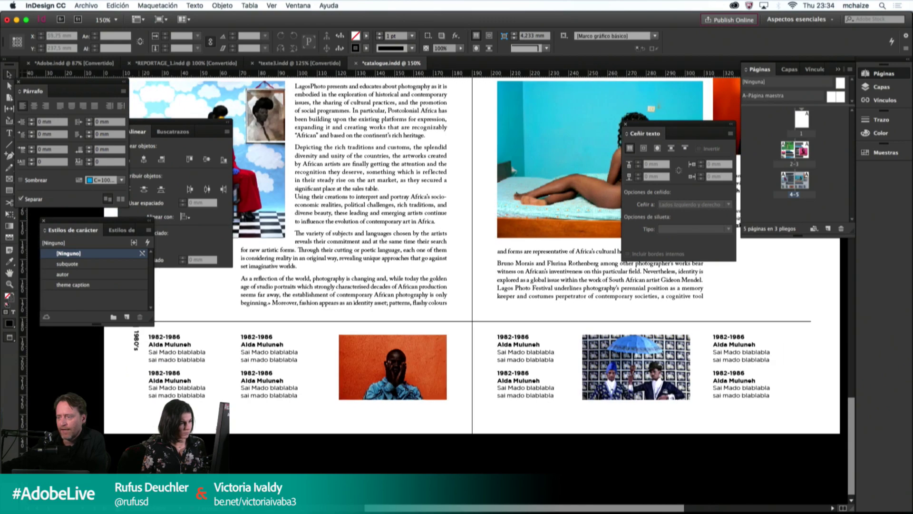
pyautogui.scroll(2, 154, 373)
pyautogui.click(148, 363)
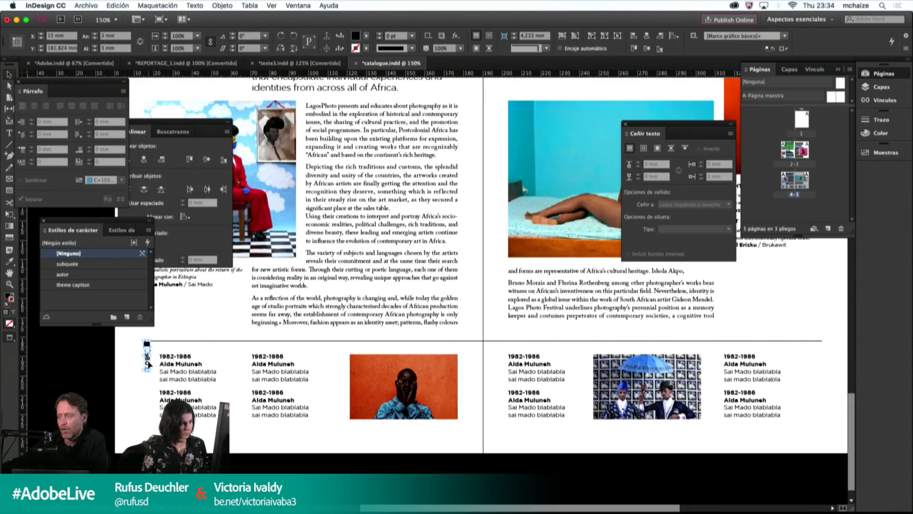
pyautogui.moveTo(149, 364); pyautogui.dragTo(818, 360)
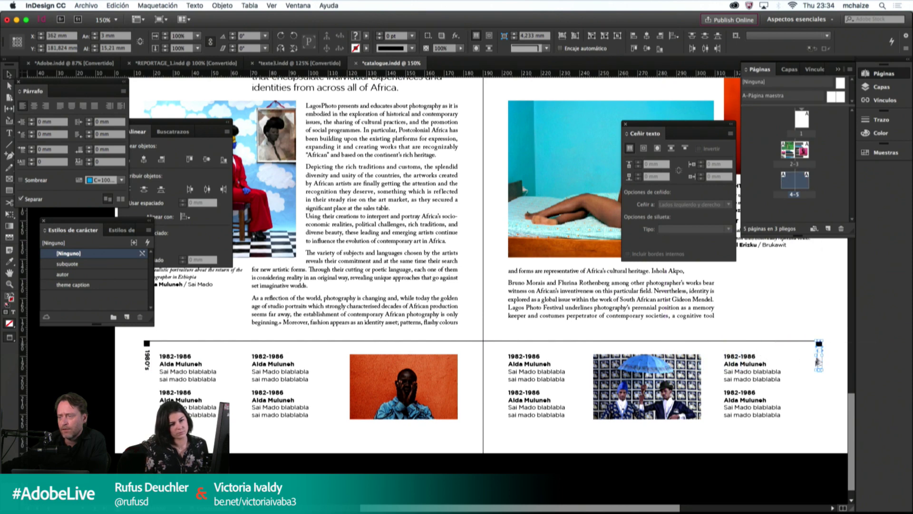
pyautogui.click(844, 377)
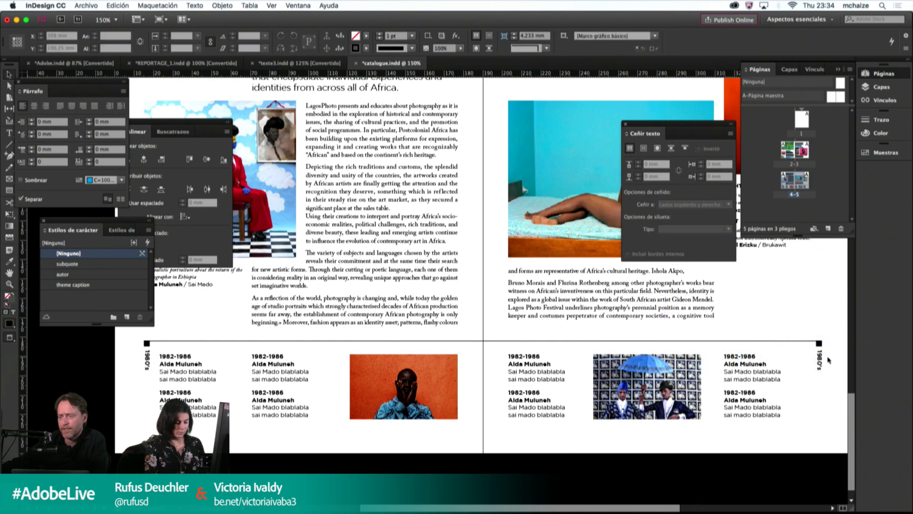
# Step: Replace the text of the duplicated date marker at the rule's right end with "2200's"
pyautogui.press('super+equal')
pyautogui.press('super+equal')
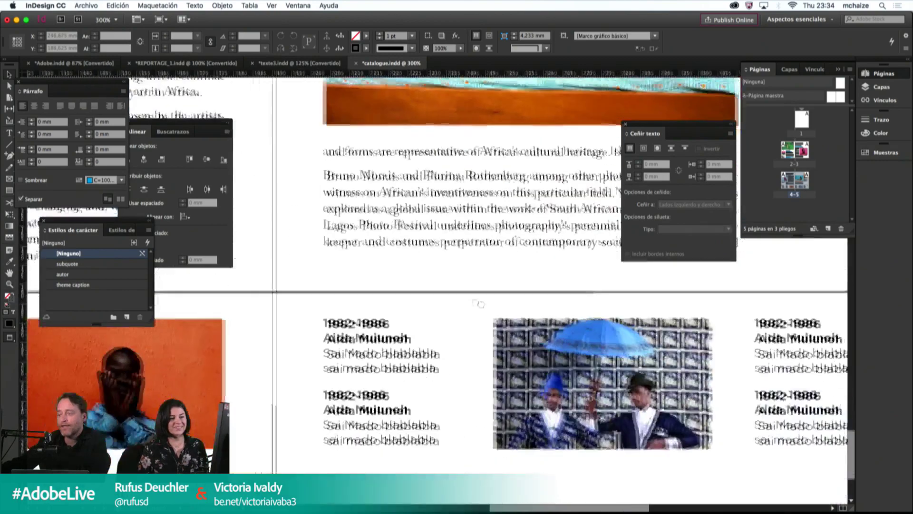
pyautogui.press('t')
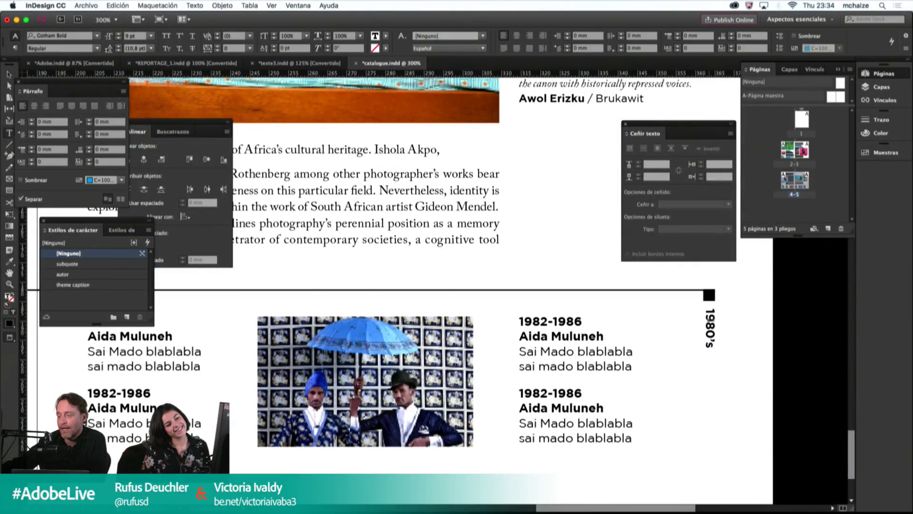
pyautogui.moveTo(710, 308); pyautogui.dragTo(709, 330)
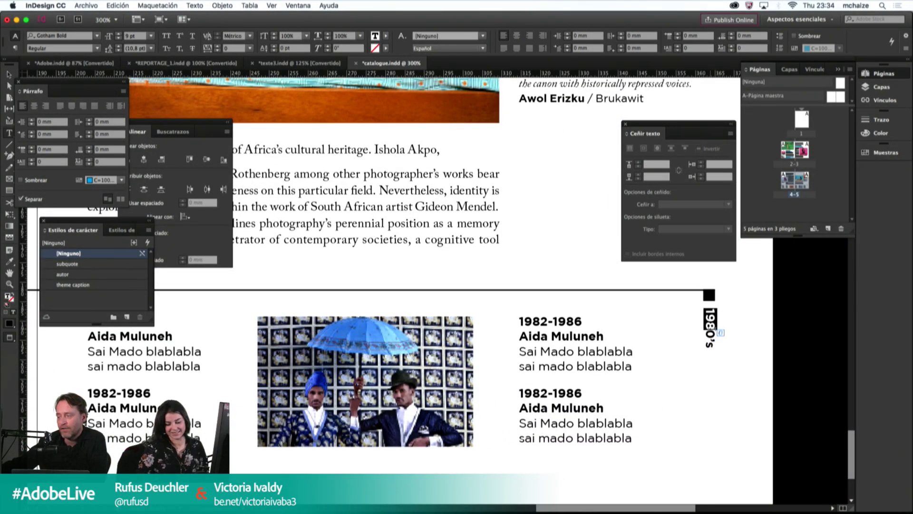
pyautogui.press('super+a')
pyautogui.press('BackSpace')
pyautogui.press('Escape')
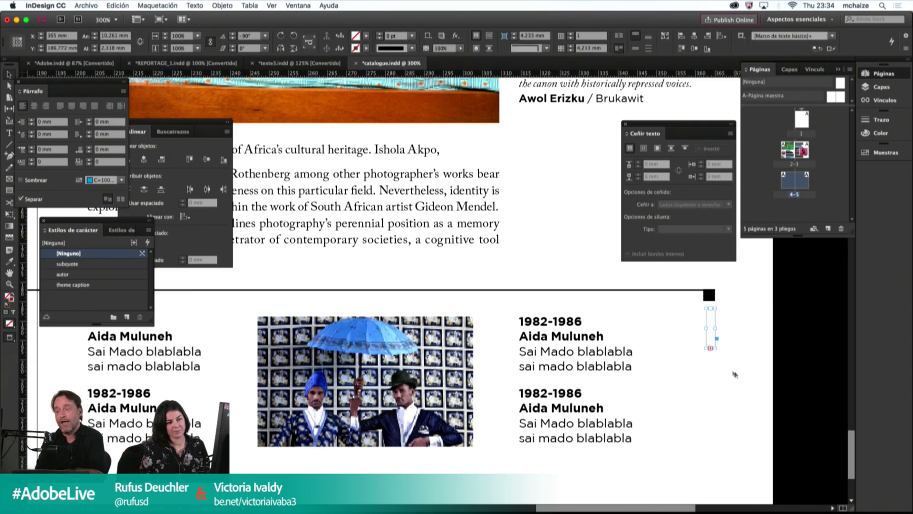
pyautogui.write("2000's")
pyautogui.click(740, 364)
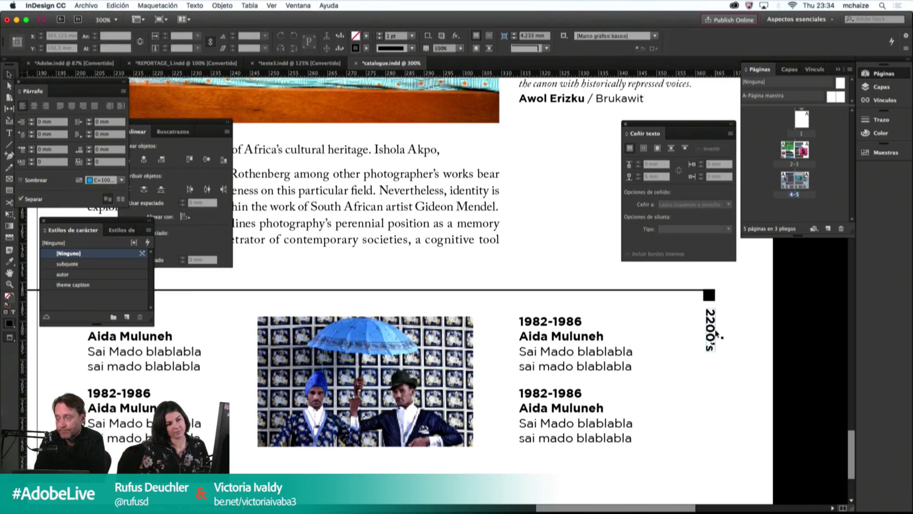
# Step: Correct the digits of the right-hand date marker so it reads "2020's"
pyautogui.doubleClick(711, 331)
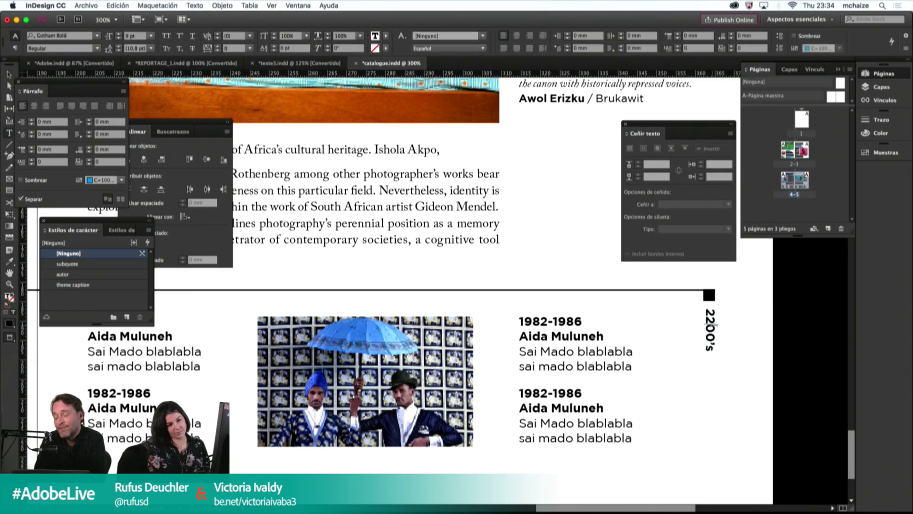
pyautogui.click(711, 343)
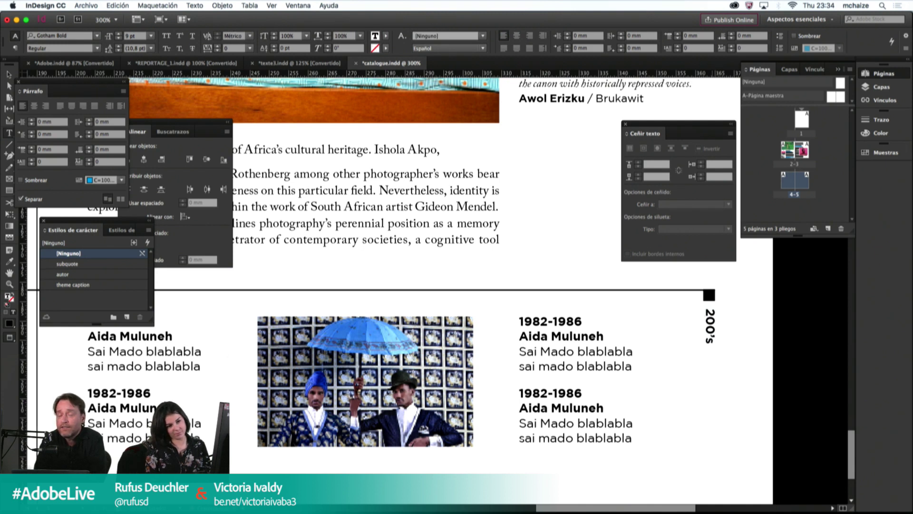
pyautogui.click(711, 326)
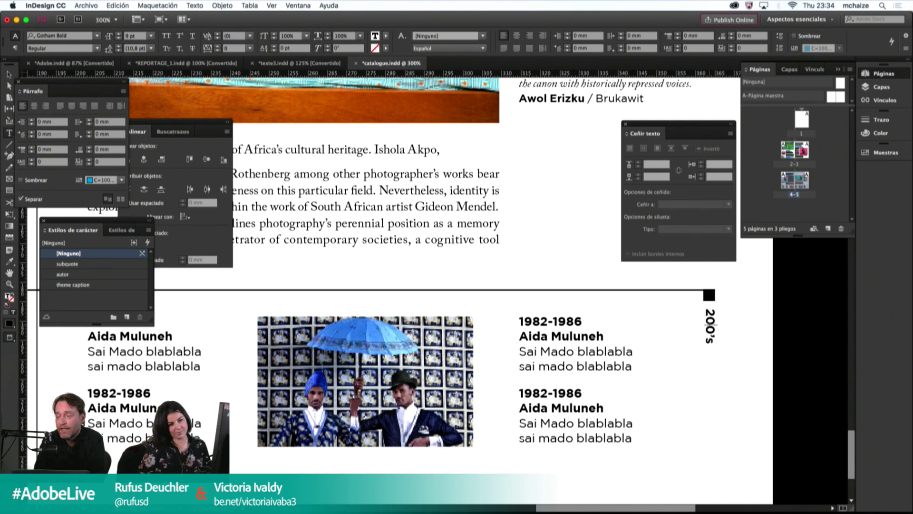
pyautogui.write('2')
pyautogui.press('Escape')
# Step: Examine the layout of the whole timeline spread and compare it with the preceding African Culture spread
pyautogui.press('super+minus')
pyautogui.press('super+minus')
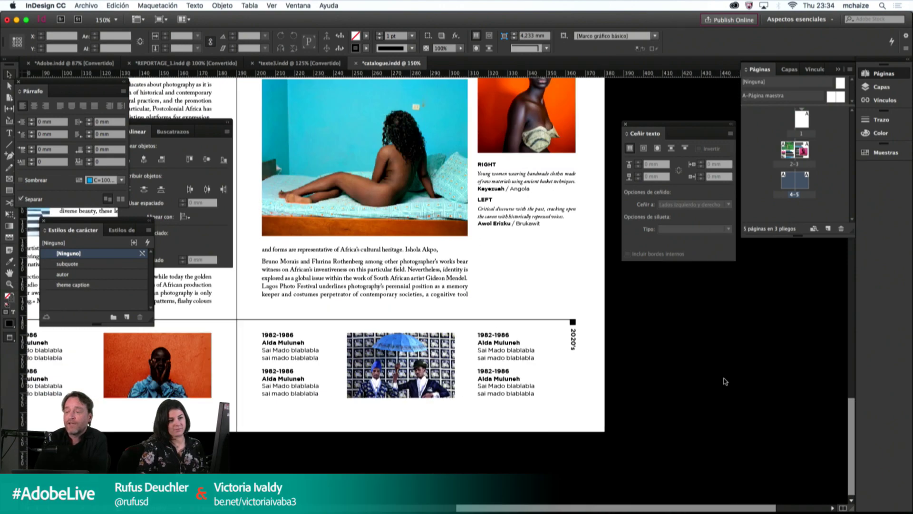
pyautogui.press('super+minus')
pyautogui.hscroll(-5, 658, 365)
pyautogui.scroll(2, 659, 365)
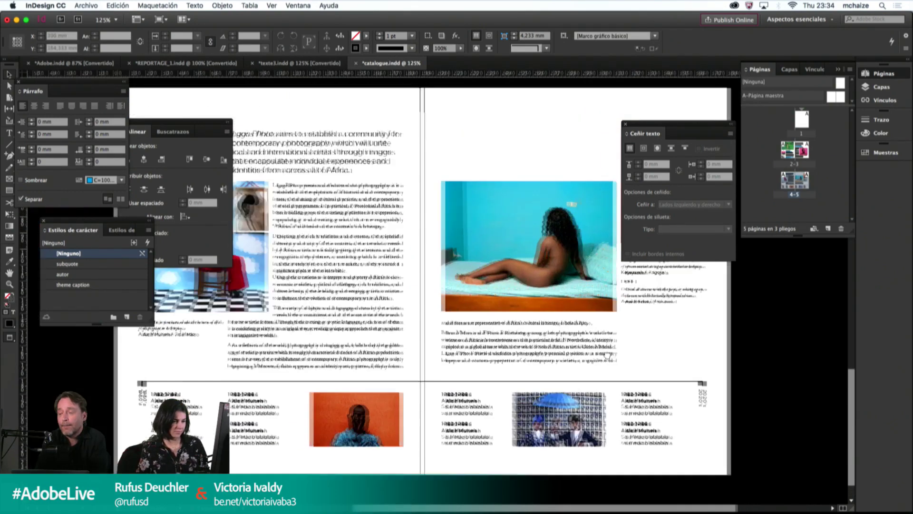
pyautogui.moveTo(421, 363); pyautogui.dragTo(461, 401)
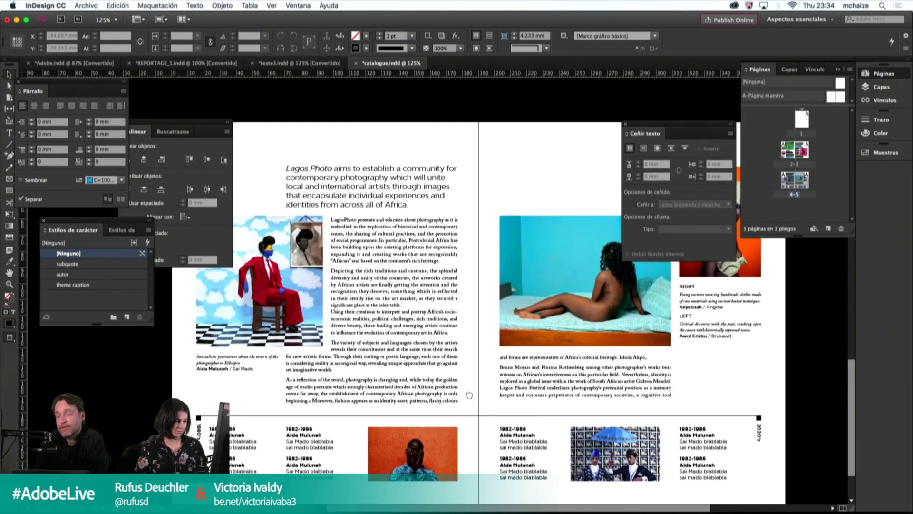
pyautogui.moveTo(531, 356); pyautogui.dragTo(547, 382)
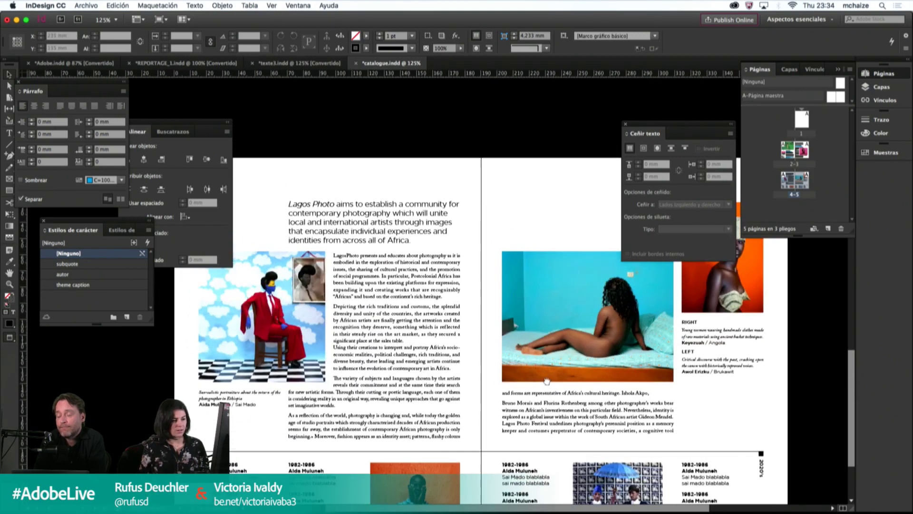
pyautogui.press('super+minus')
pyautogui.press('super+minus')
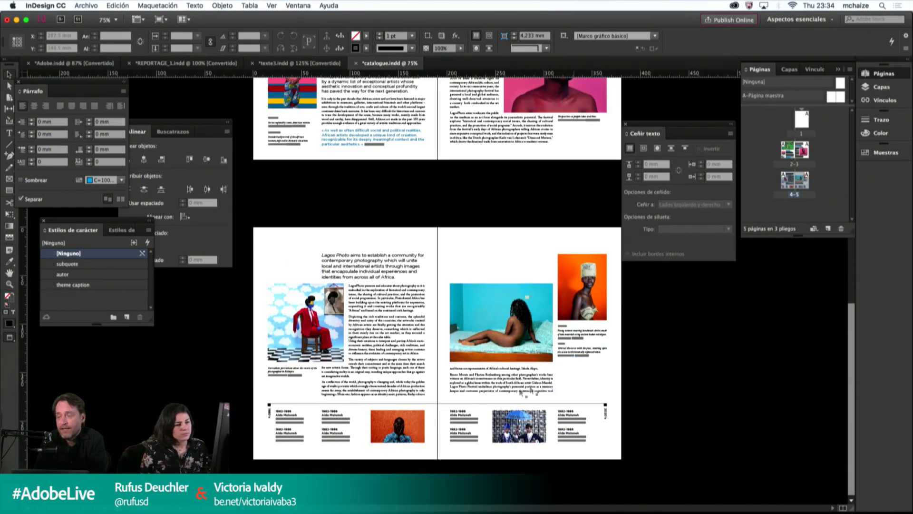
pyautogui.scroll(5, 426, 147)
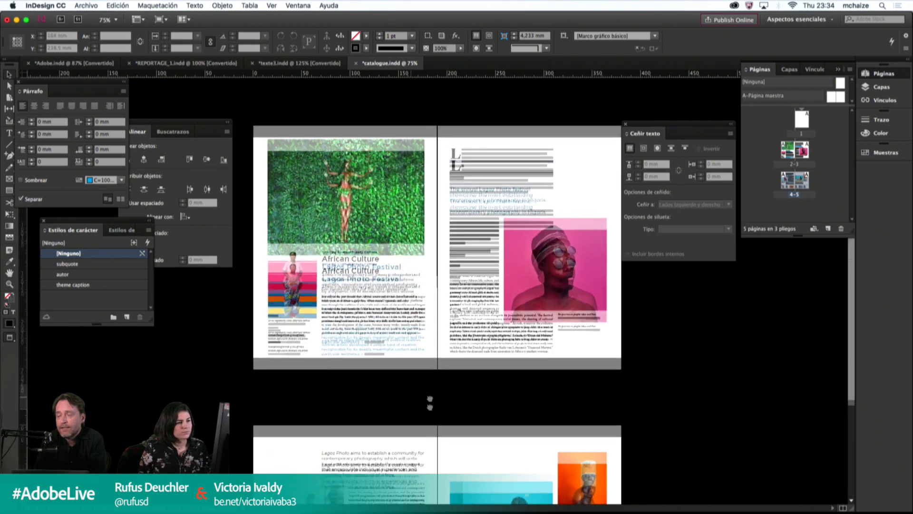
pyautogui.press('super+equal')
pyautogui.press('super+equal')
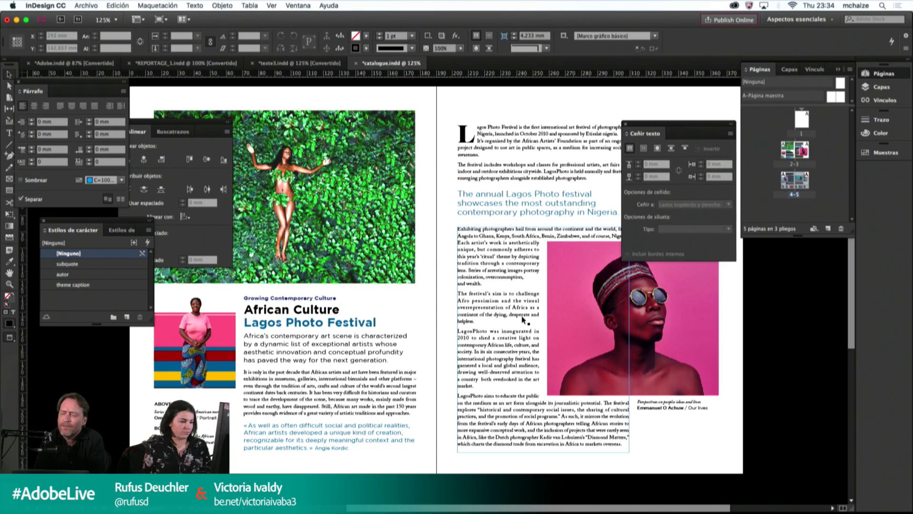
# Step: Nudge the body text frame below the African Culture intro to X 70.585 mm, Y 173.548 mm, and preview the page
pyautogui.press('w')
pyautogui.press('super+equal')
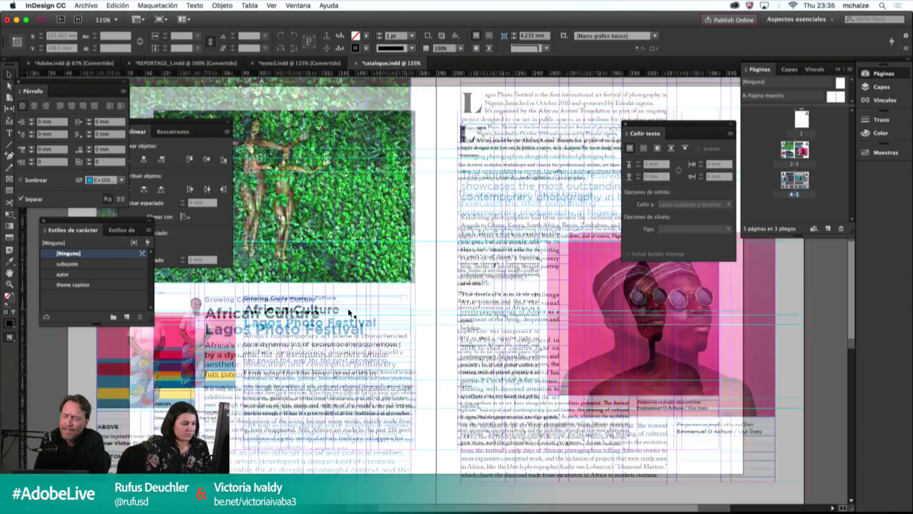
pyautogui.scroll(-5, 264, 455)
pyautogui.hscroll(-5, 265, 455)
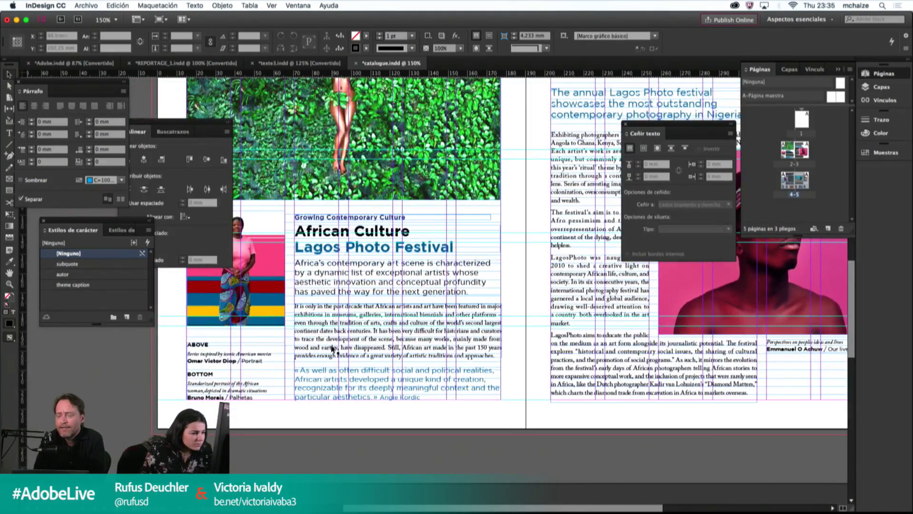
pyautogui.click(331, 349)
pyautogui.press('Right')
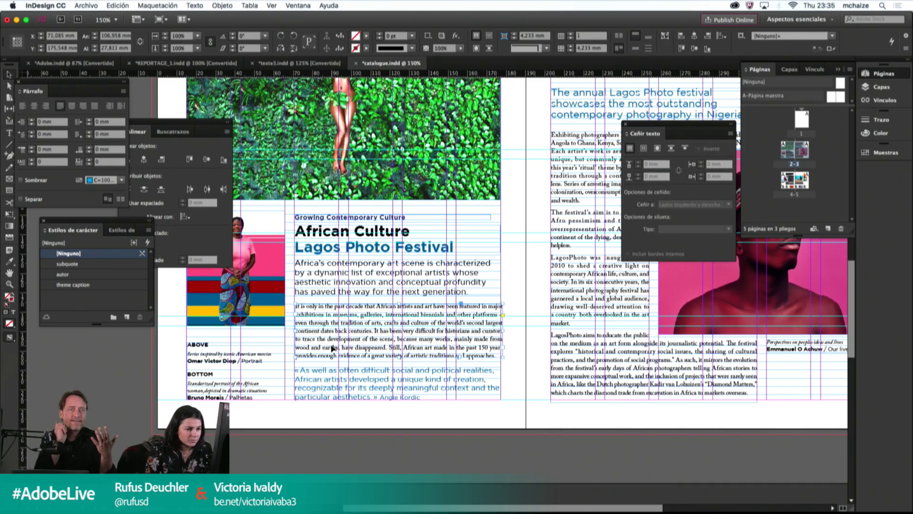
pyautogui.press('Left')
pyautogui.press('Left')
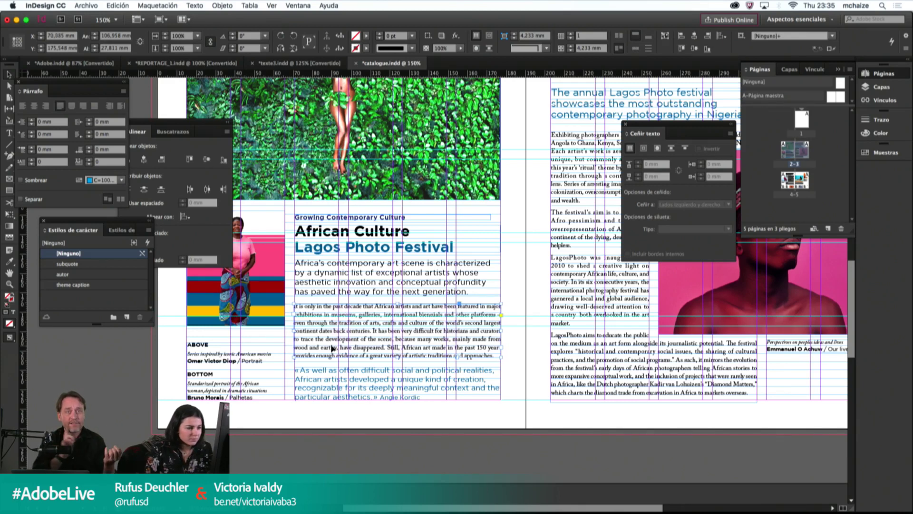
pyautogui.press('Right')
pyautogui.press('Up')
pyautogui.press('Up')
pyautogui.press('Up')
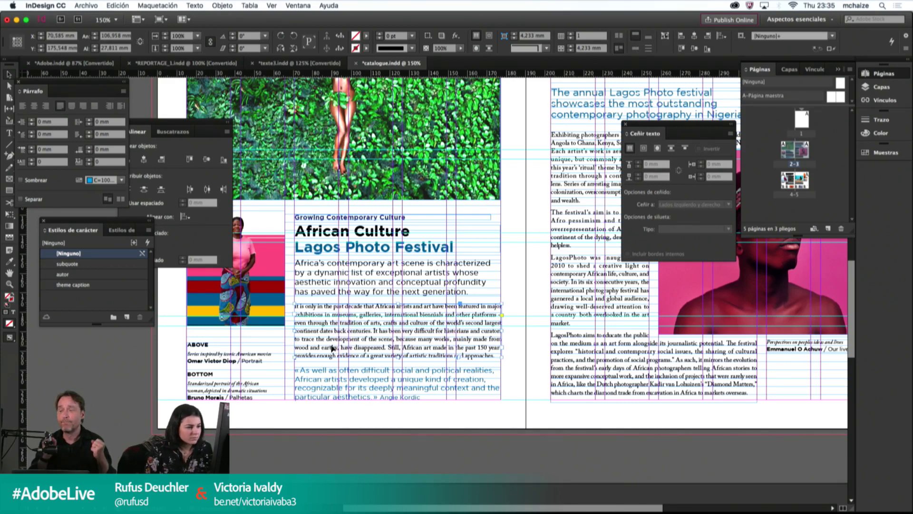
pyautogui.press('Up')
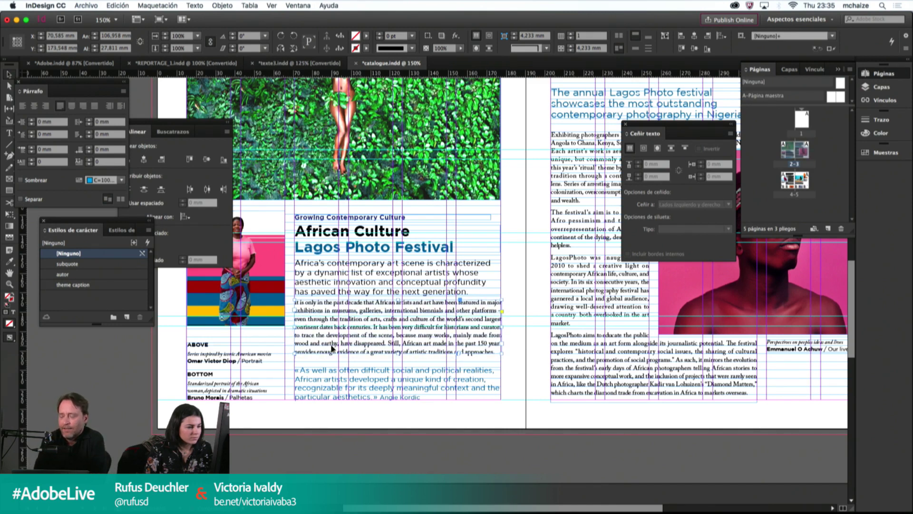
pyautogui.press('w')
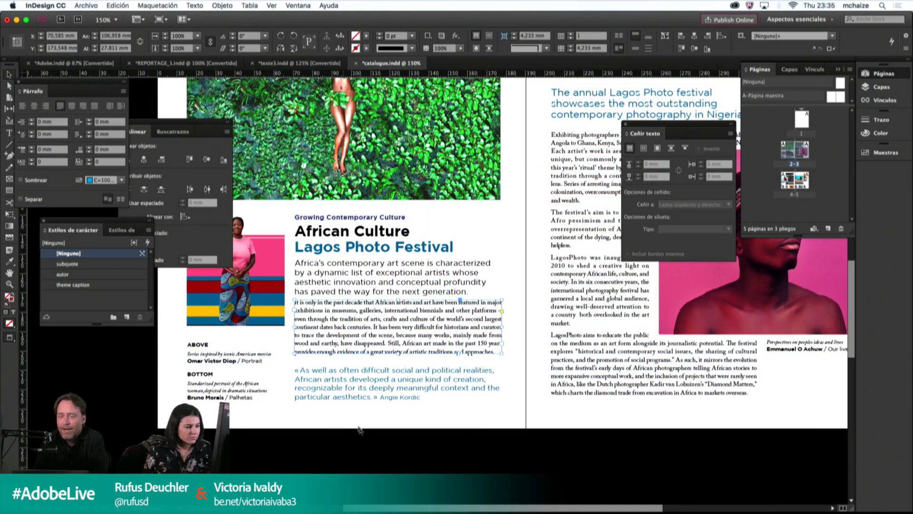
# Step: Nudge the blue pull-quote frame below the body text up to Y 205.909 mm and preview the page
pyautogui.press('w')
pyautogui.click(336, 390)
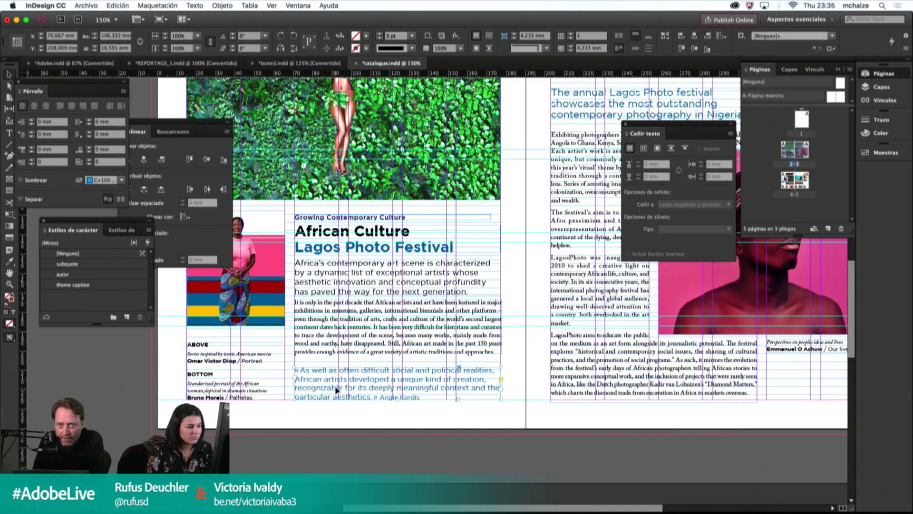
pyautogui.press('Up')
pyautogui.press('Up')
pyautogui.press('Up')
pyautogui.press('Up')
pyautogui.press('Up')
pyautogui.press('w')
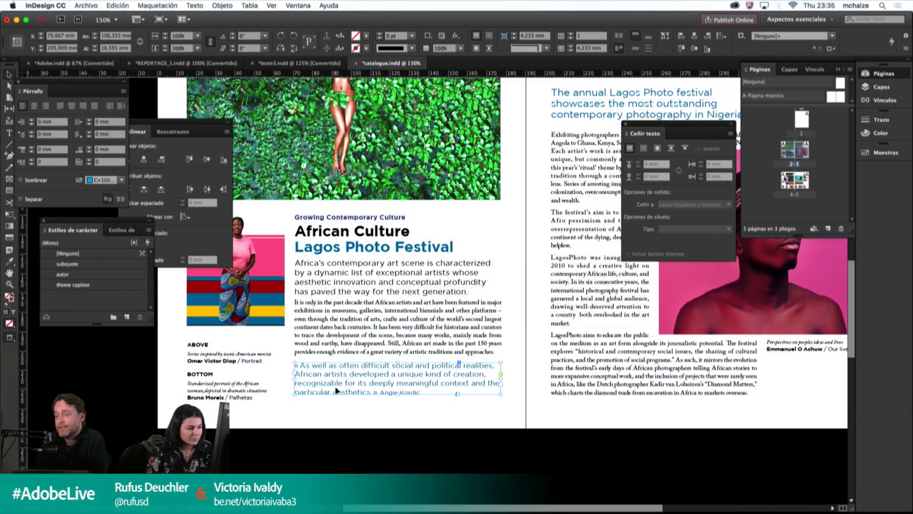
pyautogui.click(347, 422)
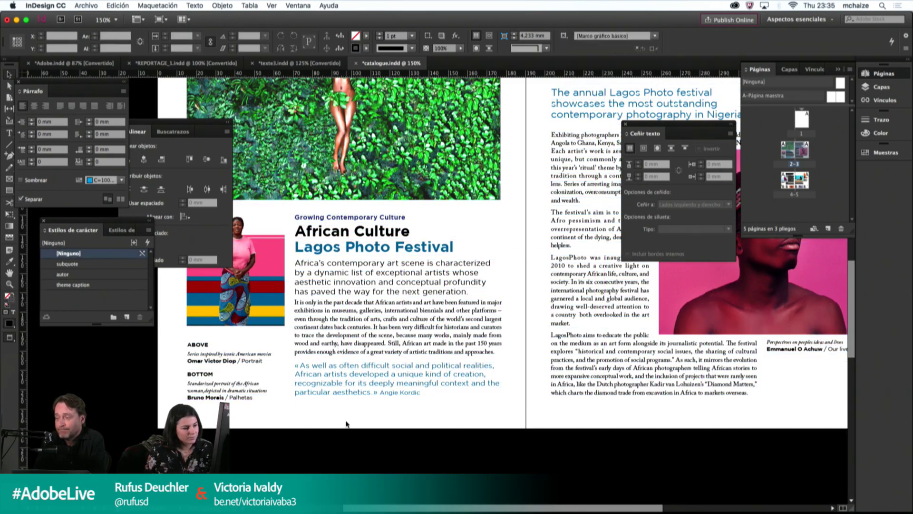
# Step: Nudge the intro paragraph frame below the Lagos Photo Festival title up to Y 149.466 mm and preview the page
pyautogui.click(333, 275)
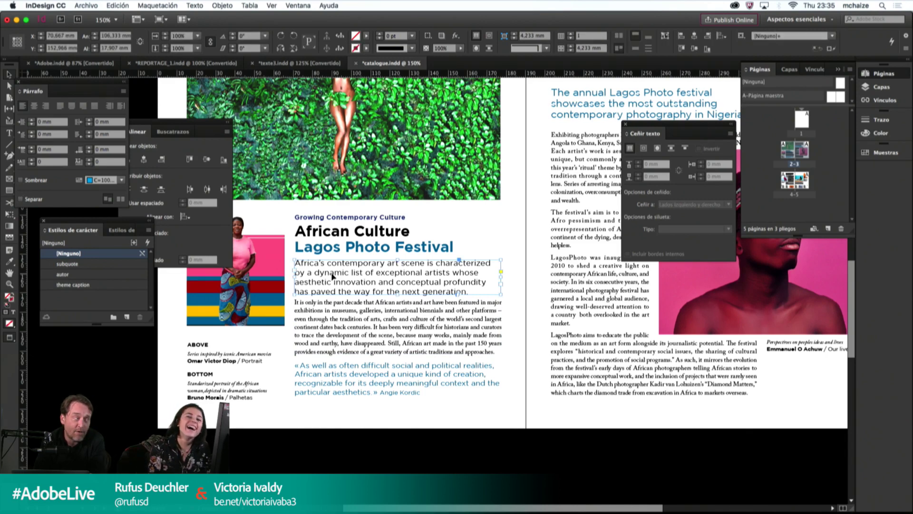
pyautogui.press('w')
pyautogui.press('Up')
pyautogui.press('Up')
pyautogui.press('Up')
pyautogui.press('Up')
pyautogui.press('Up')
pyautogui.press('Up')
pyautogui.press('Up')
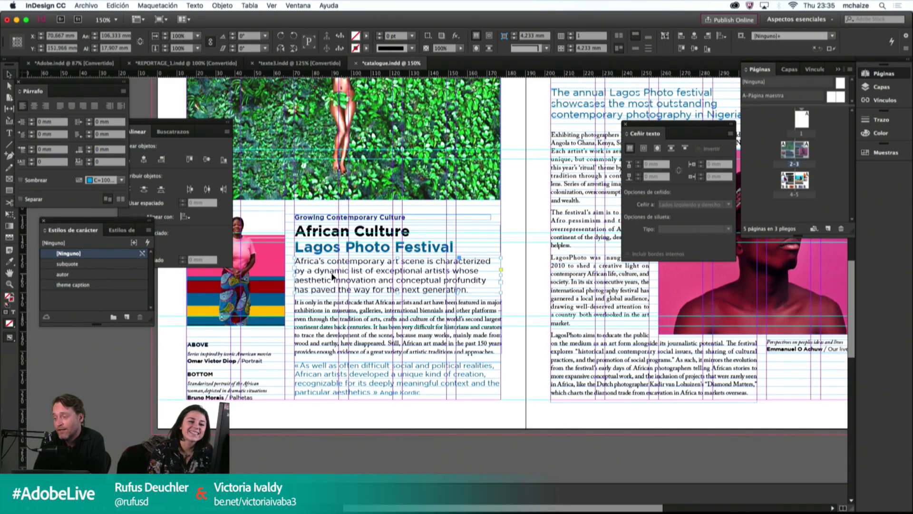
pyautogui.press('Up')
pyautogui.press('Up')
pyautogui.press('Up')
pyautogui.press('Up')
pyautogui.press('Up')
pyautogui.press('Up')
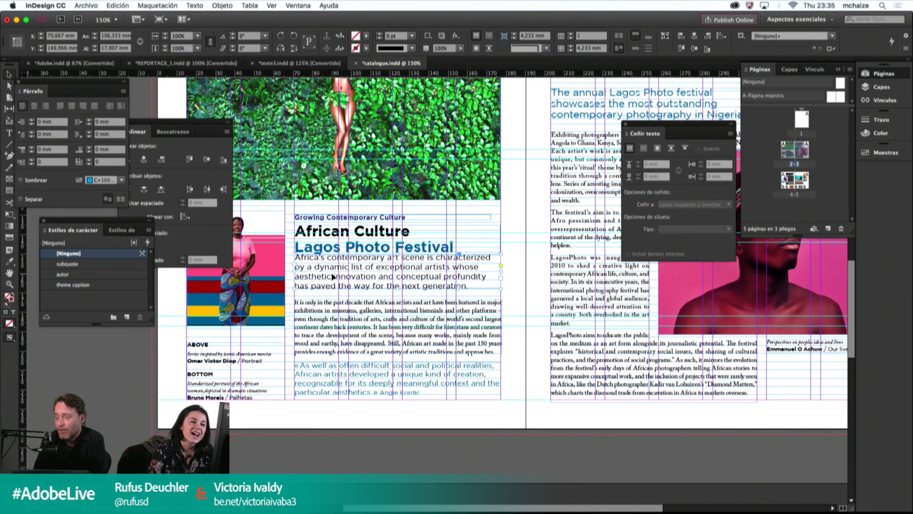
pyautogui.press('Up')
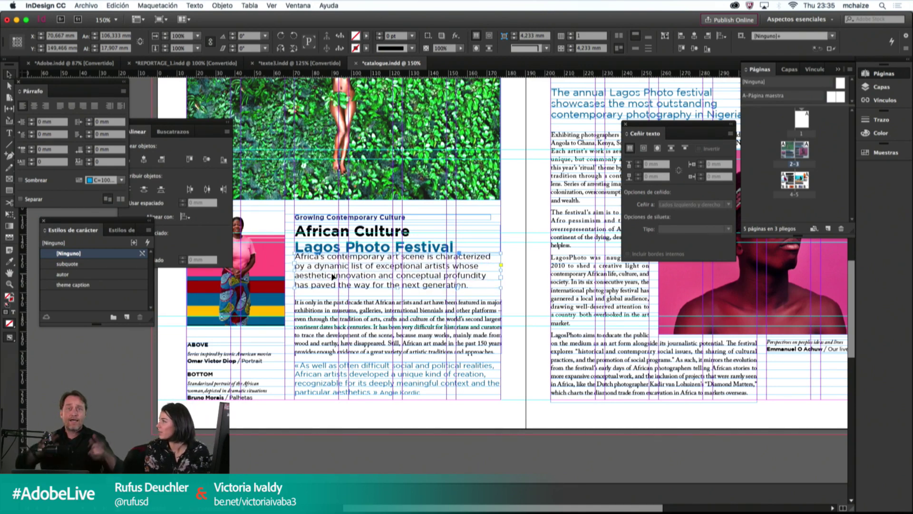
pyautogui.press('w')
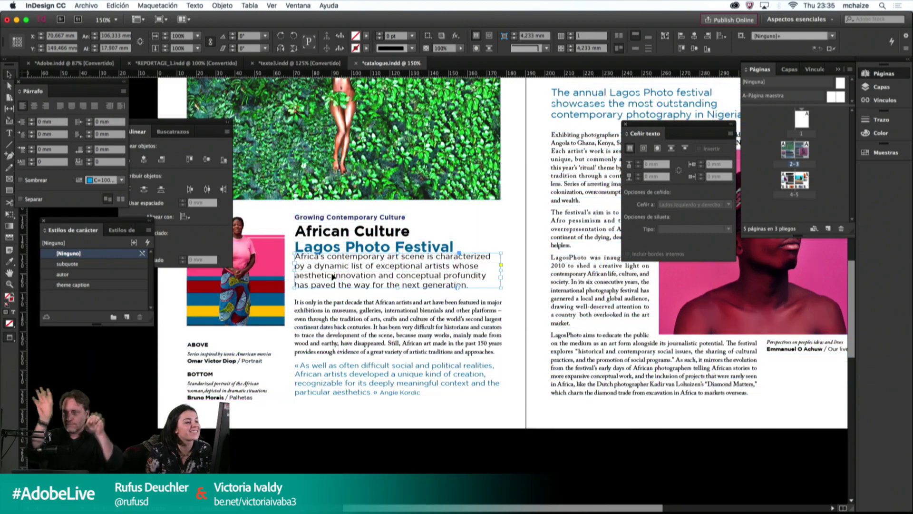
pyautogui.press('w')
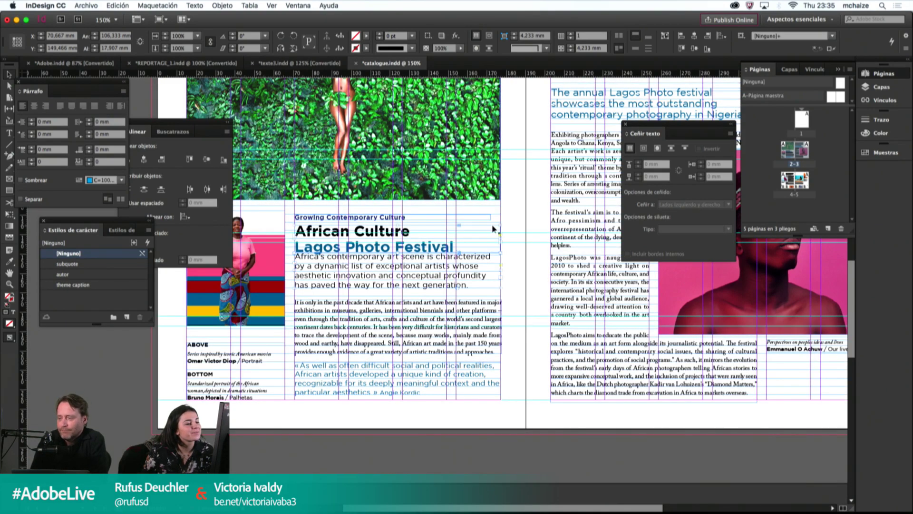
pyautogui.press('w')
pyautogui.click(426, 275)
pyautogui.press('w')
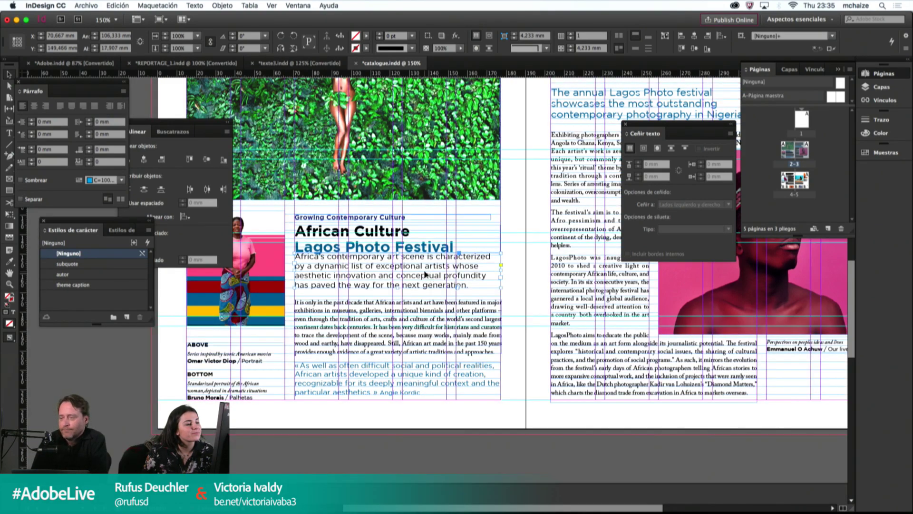
pyautogui.press('w')
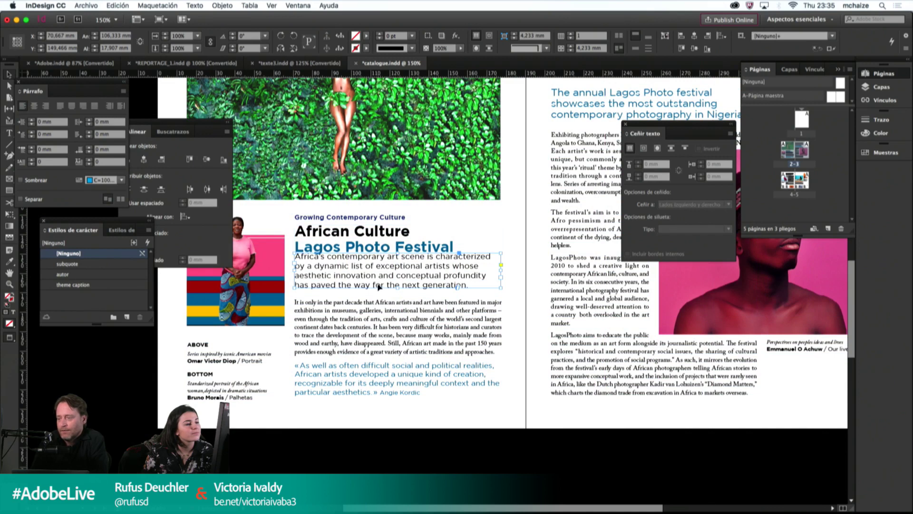
pyautogui.doubleClick(365, 247)
pyautogui.write('w')
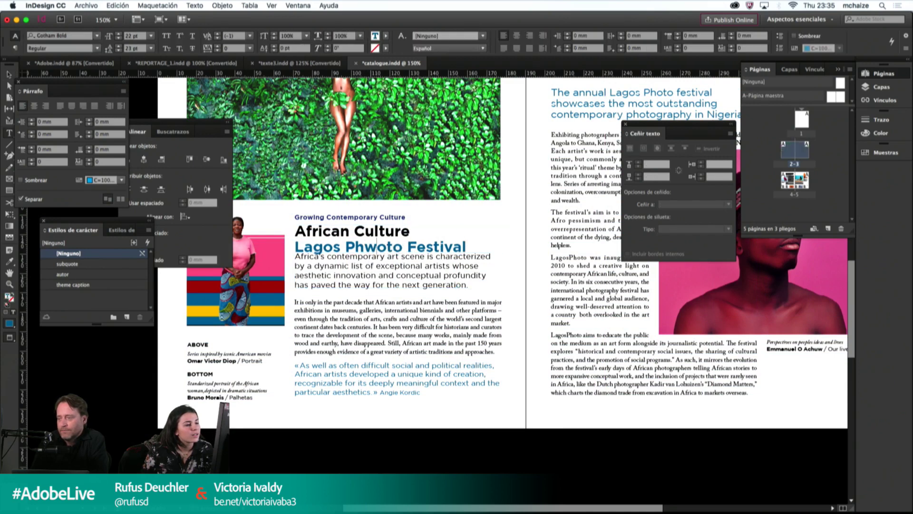
pyautogui.press('BackSpace')
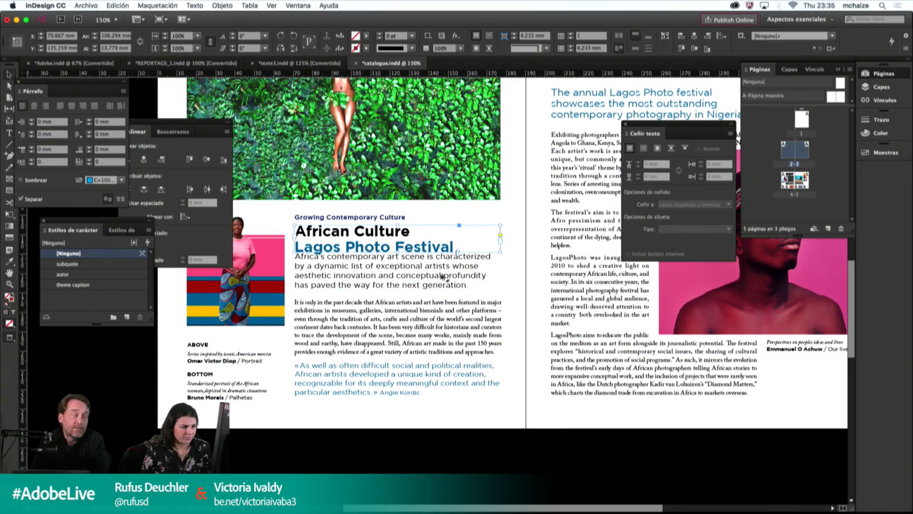
pyautogui.press('Escape')
pyautogui.click(439, 278)
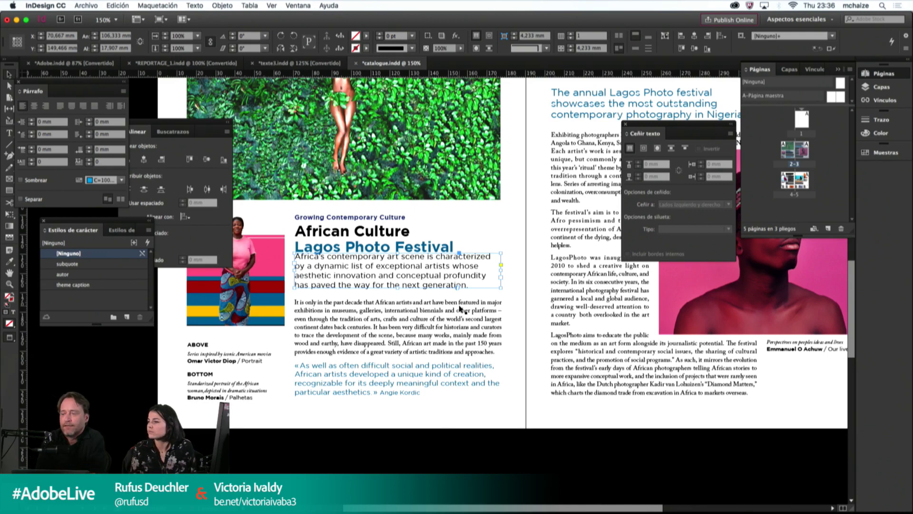
# Step: Open master page A and add a text frame containing "1" in the lower middle of its left page
pyautogui.doubleClick(839, 97)
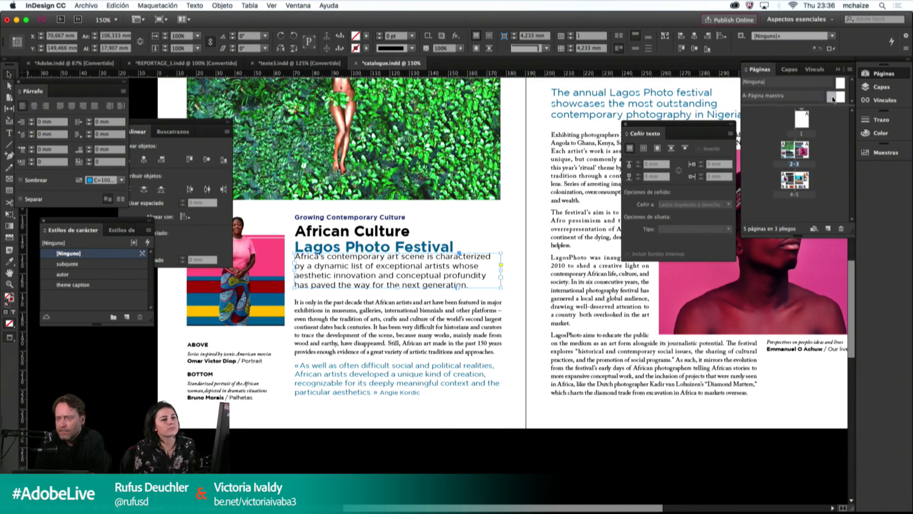
pyautogui.click(9, 133)
pyautogui.moveTo(316, 392); pyautogui.dragTo(388, 422)
pyautogui.write('1')
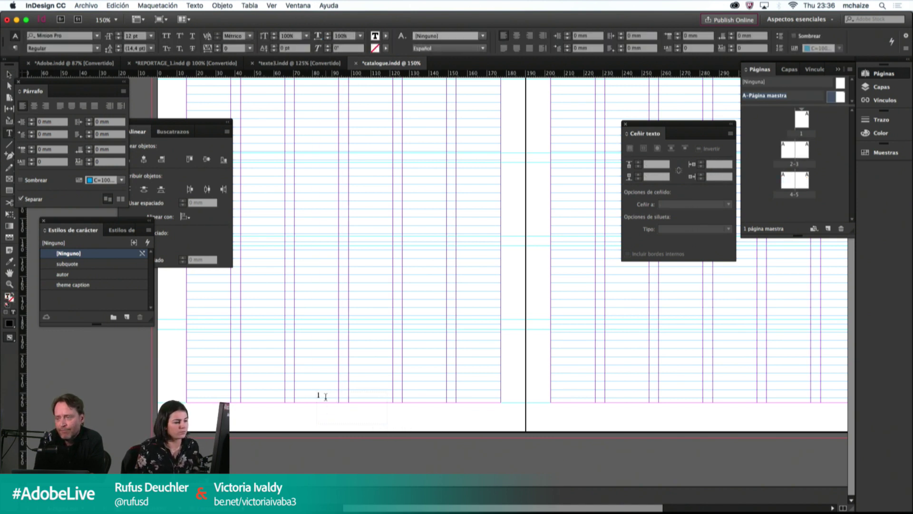
# Step: Format the page-number text in Gotham Bold at 10 pt and centre it within its frame
pyautogui.click(77, 38)
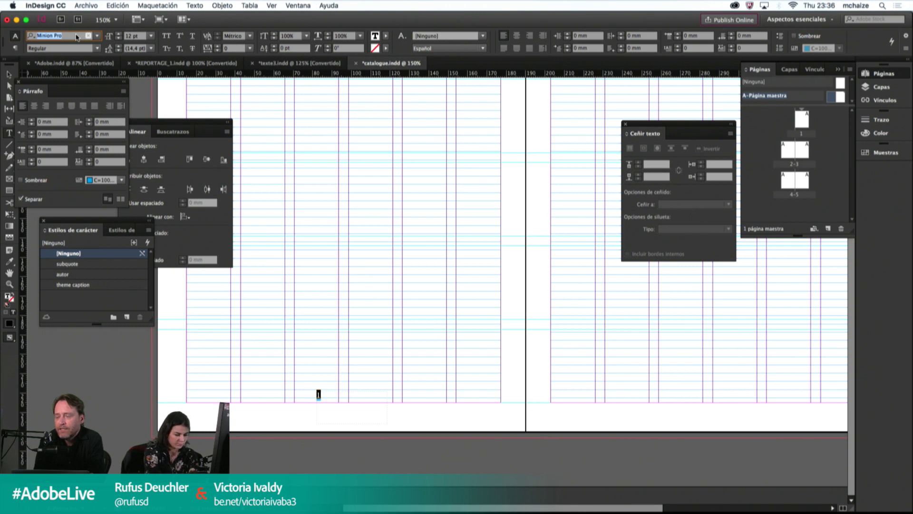
pyautogui.write('goth')
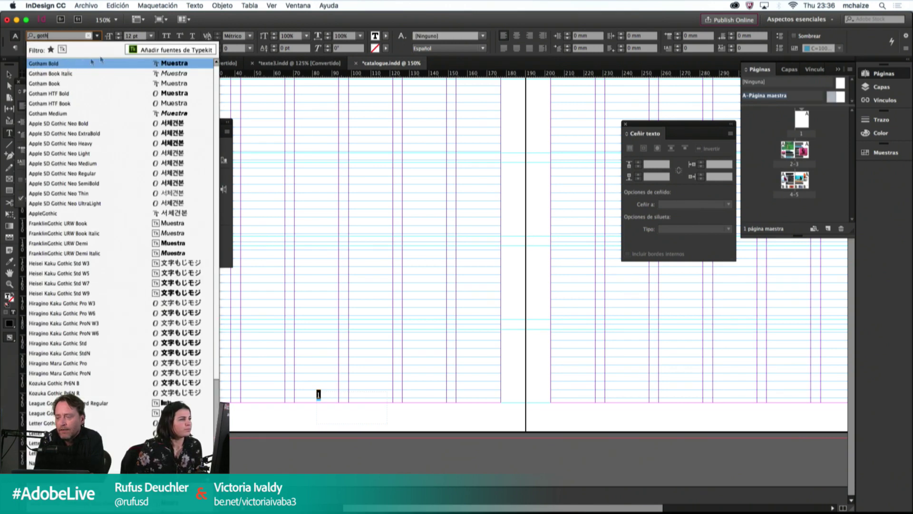
pyautogui.click(92, 62)
pyautogui.press('Tab')
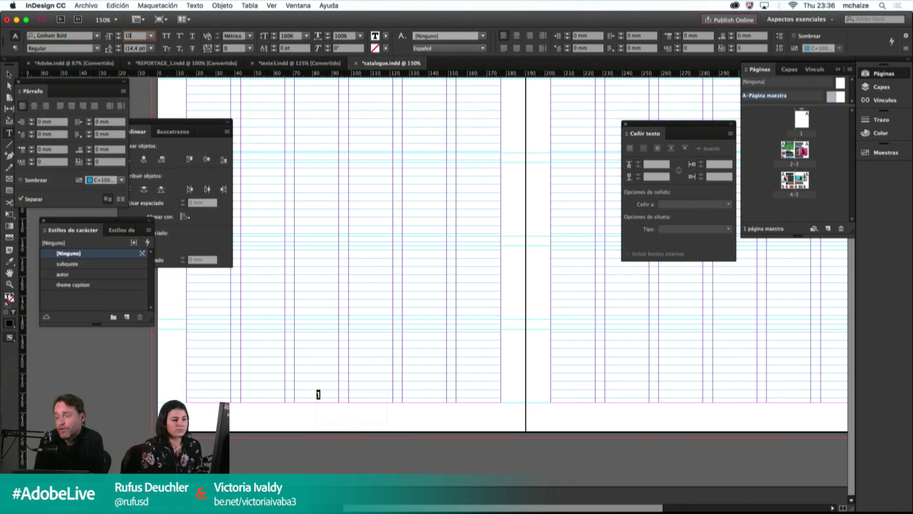
pyautogui.press('Return')
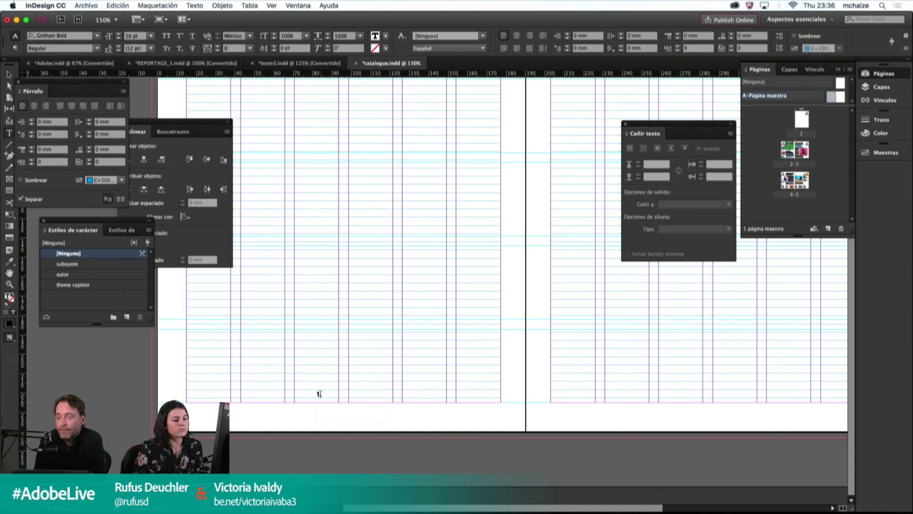
pyautogui.click(516, 36)
pyautogui.press('Escape')
# Step: Place a horizontal guide at about Y 237.5 mm, in the bottom margin of the left master page
pyautogui.click(366, 358)
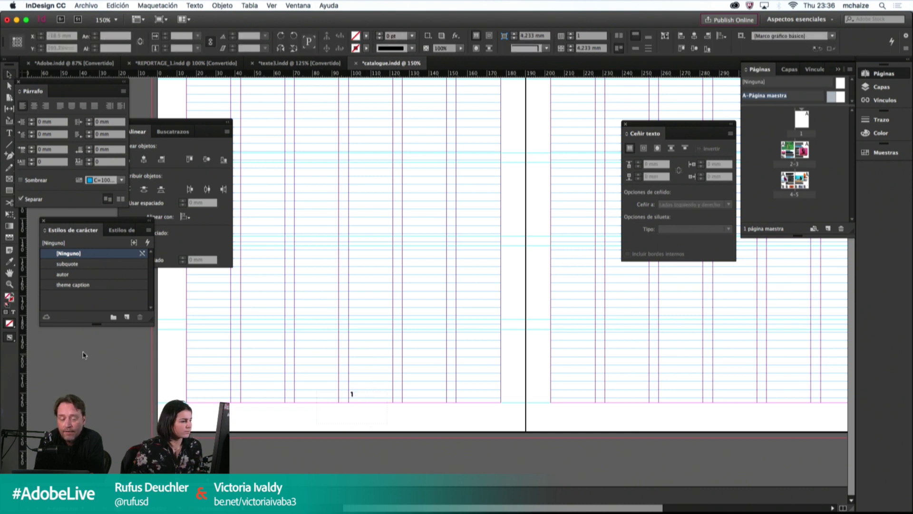
pyautogui.moveTo(318, 75); pyautogui.dragTo(298, 434)
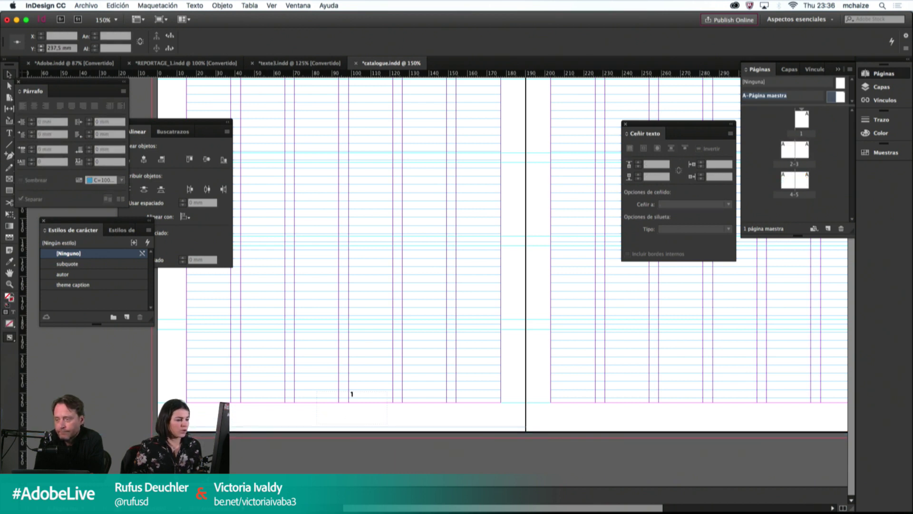
pyautogui.click(265, 91)
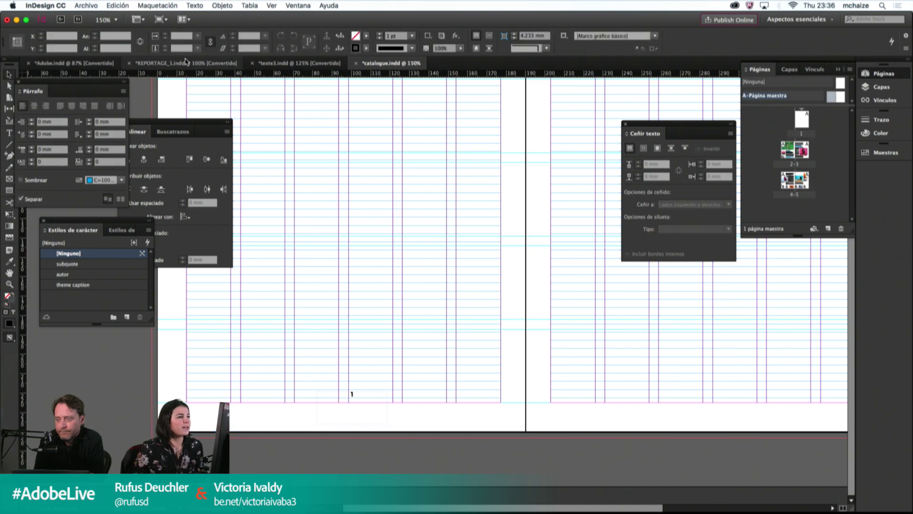
# Step: Switch to REPORTAGE_1.indd and examine the small header and symbol on the Free Report spread in full-screen and close-up views
pyautogui.click(185, 62)
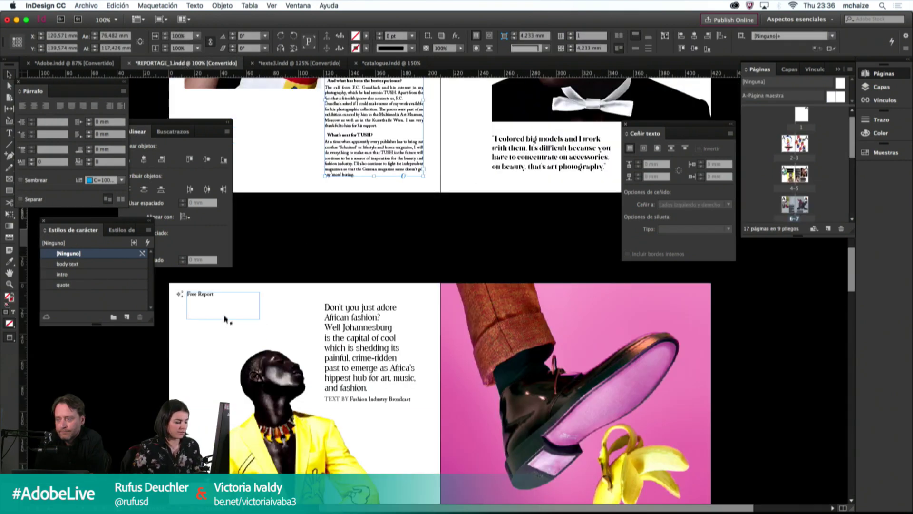
pyautogui.hotkey('shift', 'w')
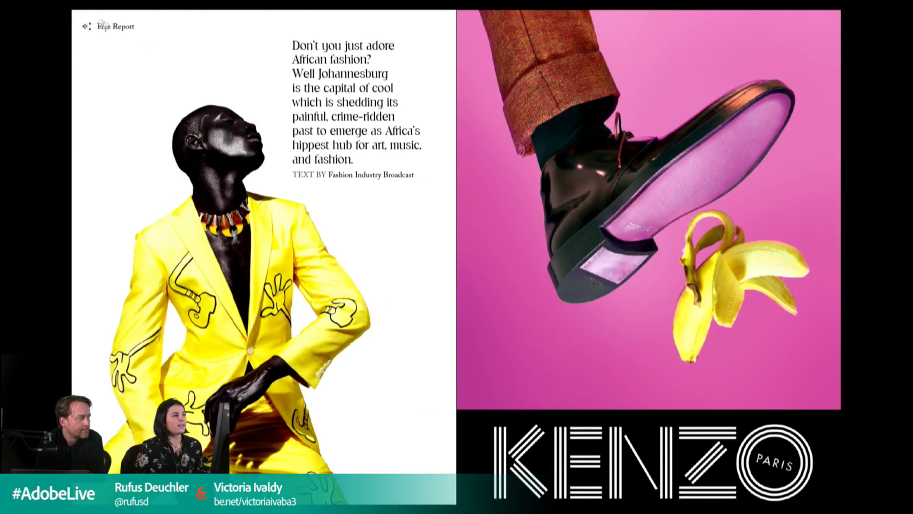
pyautogui.press('Escape')
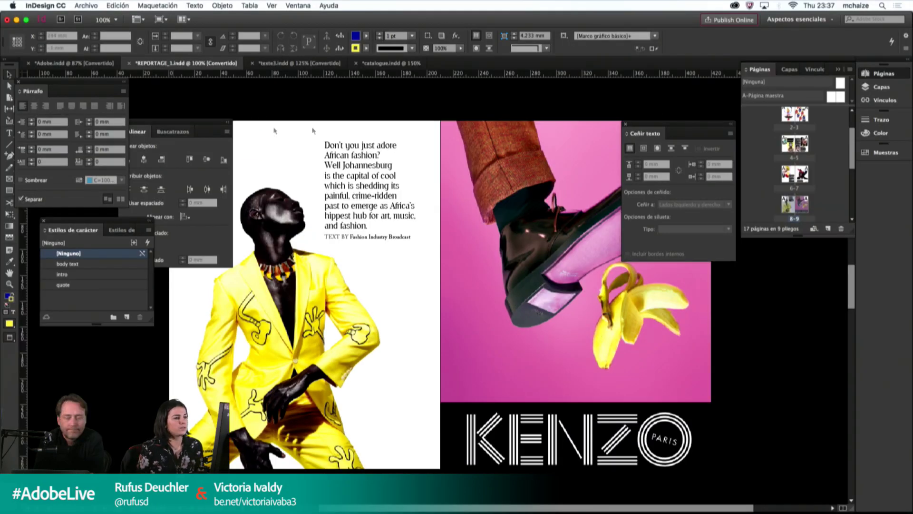
pyautogui.click(553, 180)
pyautogui.press('super+equal')
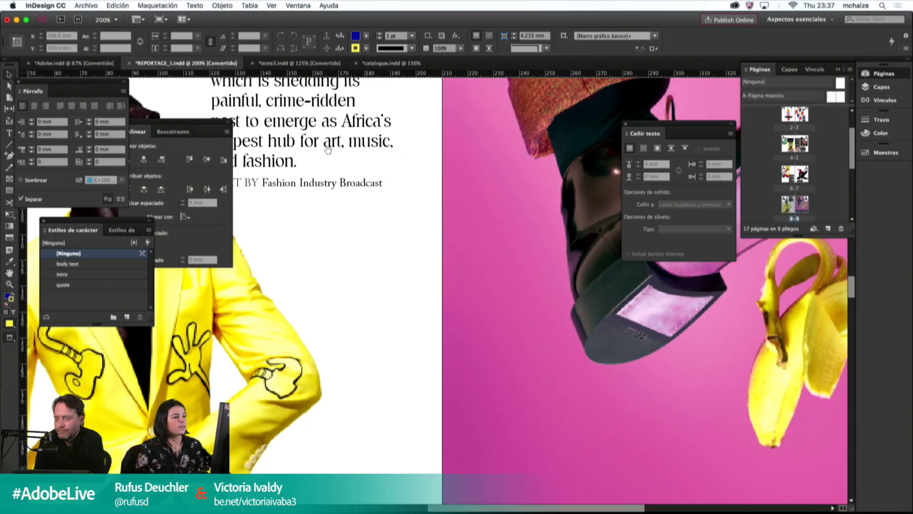
pyautogui.moveTo(329, 149); pyautogui.dragTo(686, 388)
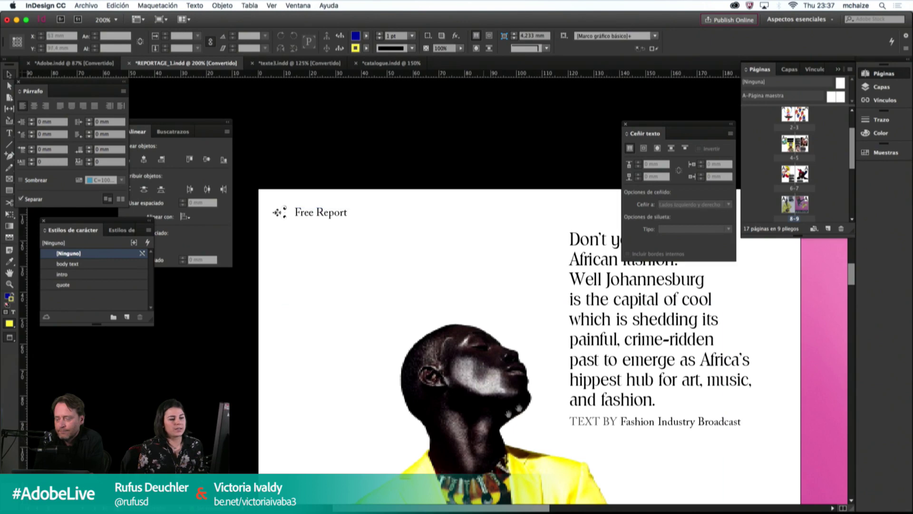
pyautogui.scroll(-10, 519, 408)
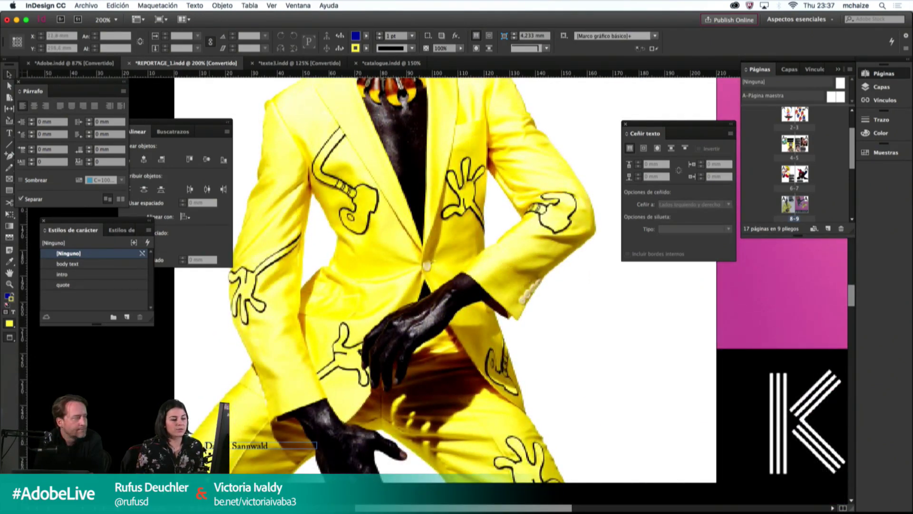
pyautogui.click(402, 290)
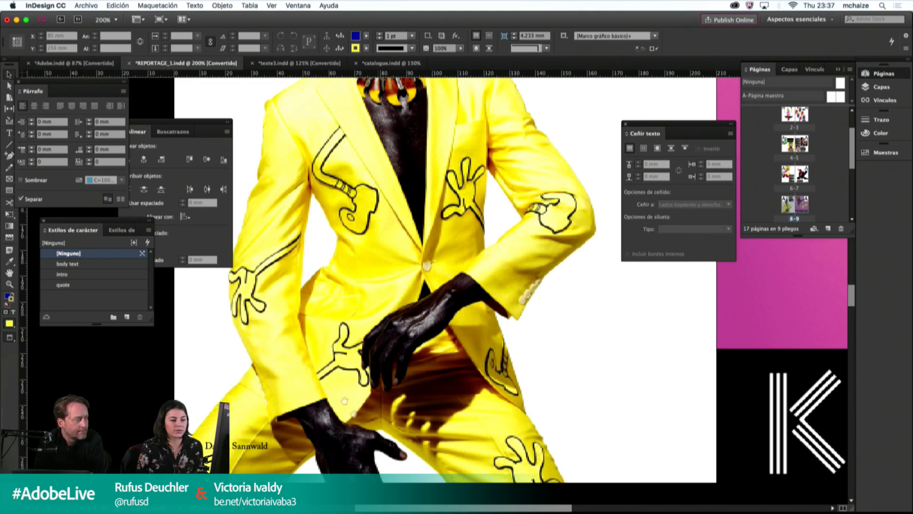
pyautogui.scroll(10, 318, 233)
pyautogui.click(361, 161)
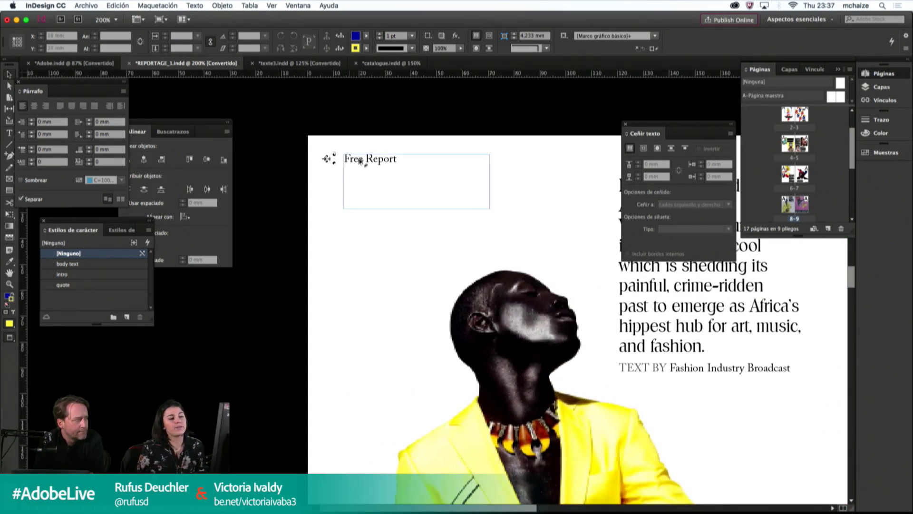
pyautogui.click(330, 164)
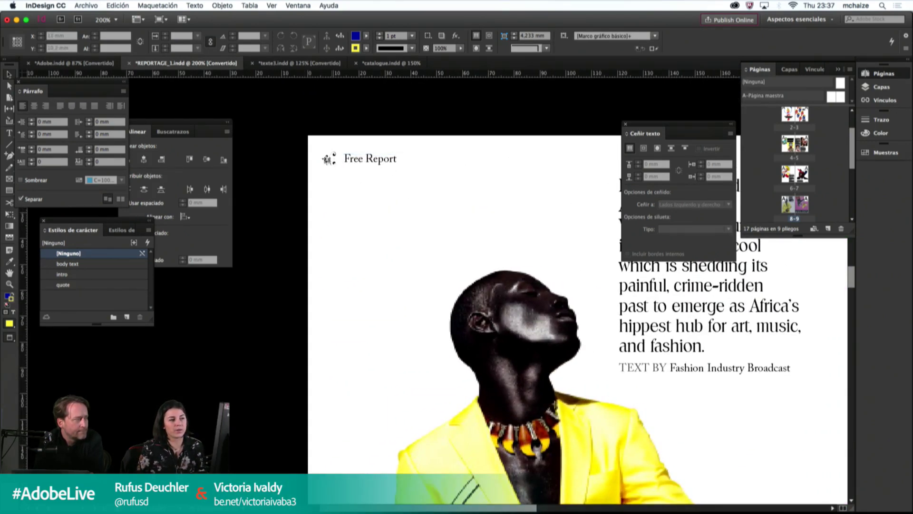
# Step: Return to catalogue.indd and shift the page-number frame slightly left to centre it between the left master page's margins
pyautogui.click(389, 63)
pyautogui.doubleClick(346, 393)
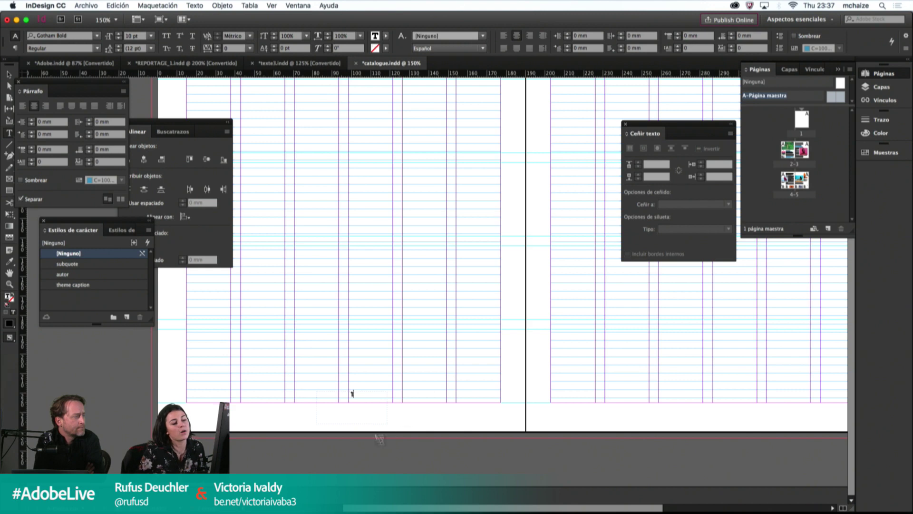
pyautogui.press('Escape')
pyautogui.moveTo(418, 147); pyautogui.dragTo(466, 213)
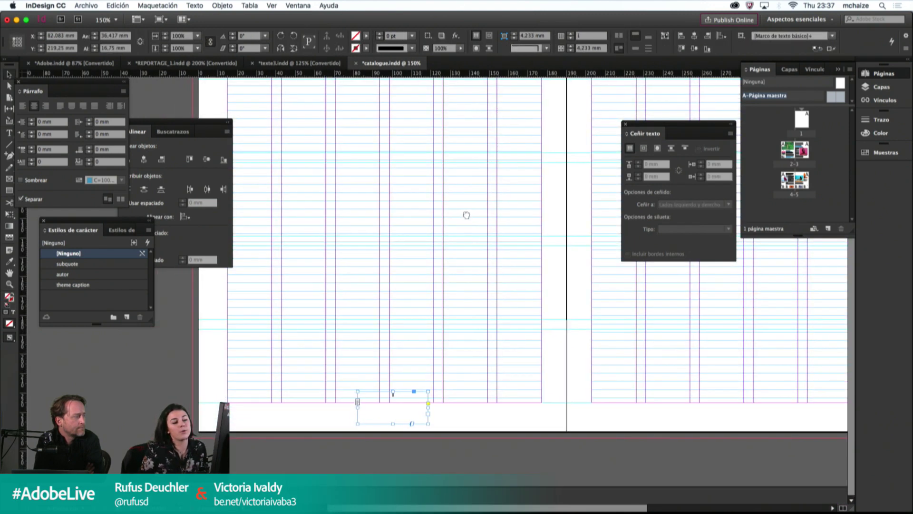
pyautogui.doubleClick(407, 410)
pyautogui.doubleClick(393, 394)
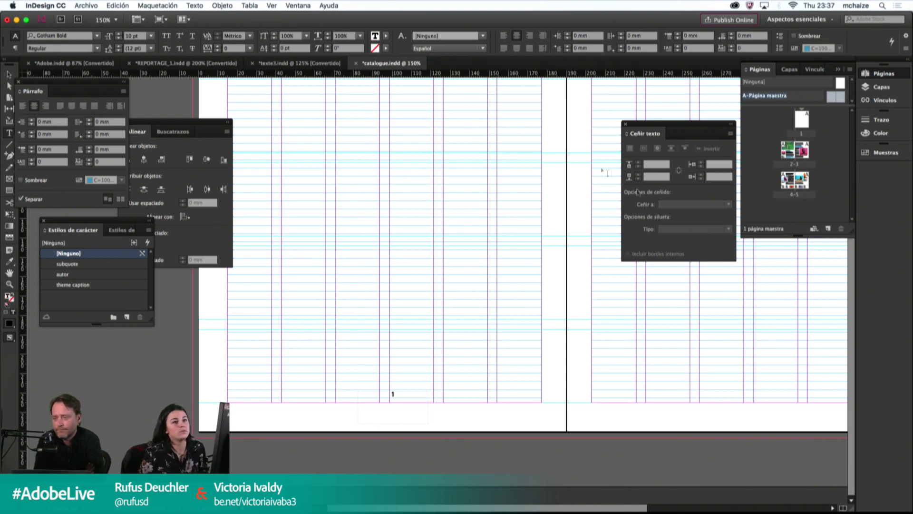
pyautogui.press('Escape')
pyautogui.moveTo(396, 402); pyautogui.dragTo(388, 404)
pyautogui.doubleClick(384, 423)
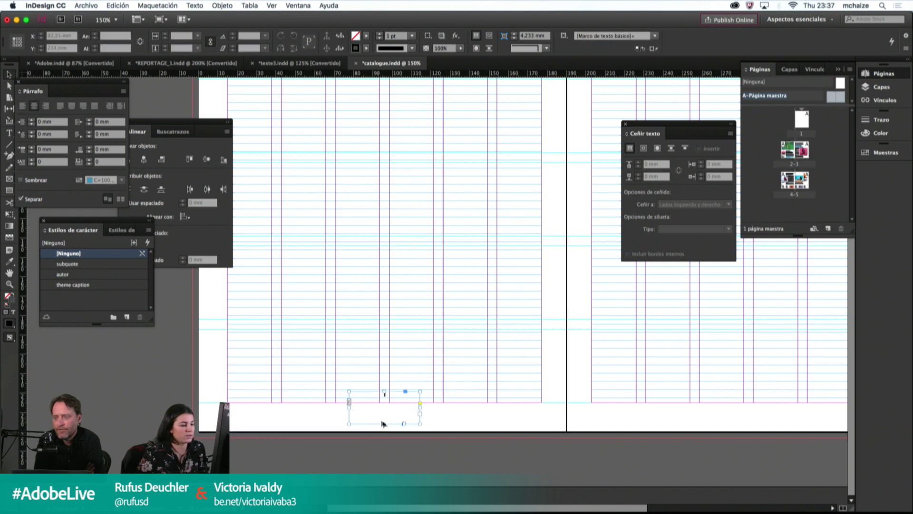
pyautogui.click(342, 418)
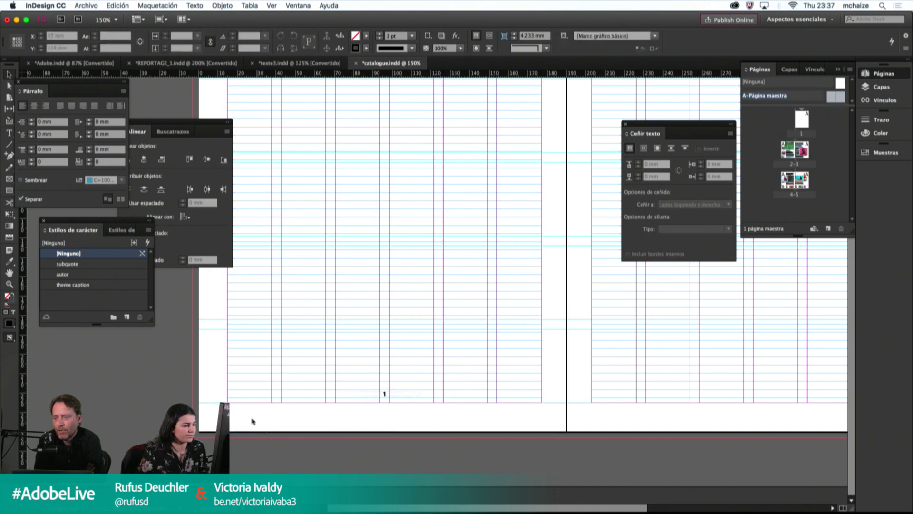
# Step: Set the Y position of the horizontal guide below the page number to 240 mm
pyautogui.click(252, 422)
pyautogui.click(69, 51)
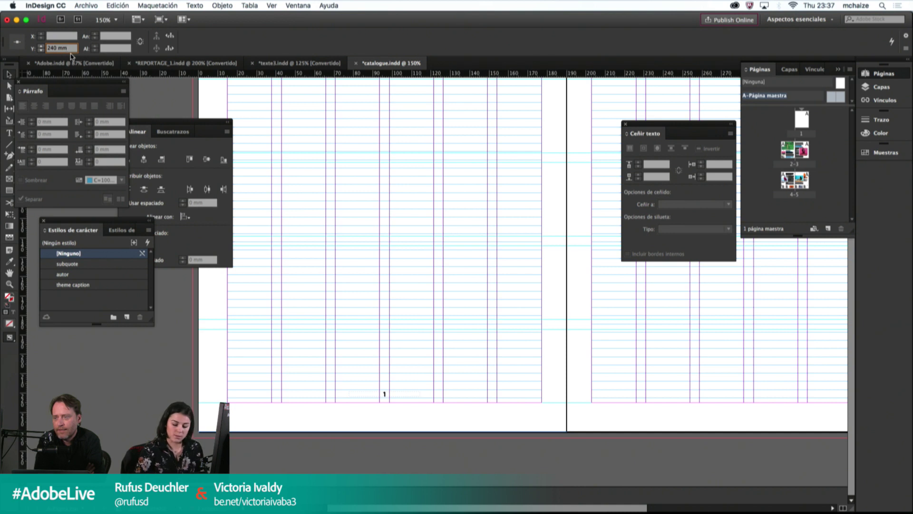
# Step: Move the selected bottom-margin guide on the left master page up 7 mm to Y 233 mm and lower the page number frame onto it
pyautogui.write('-7')
pyautogui.press('Return')
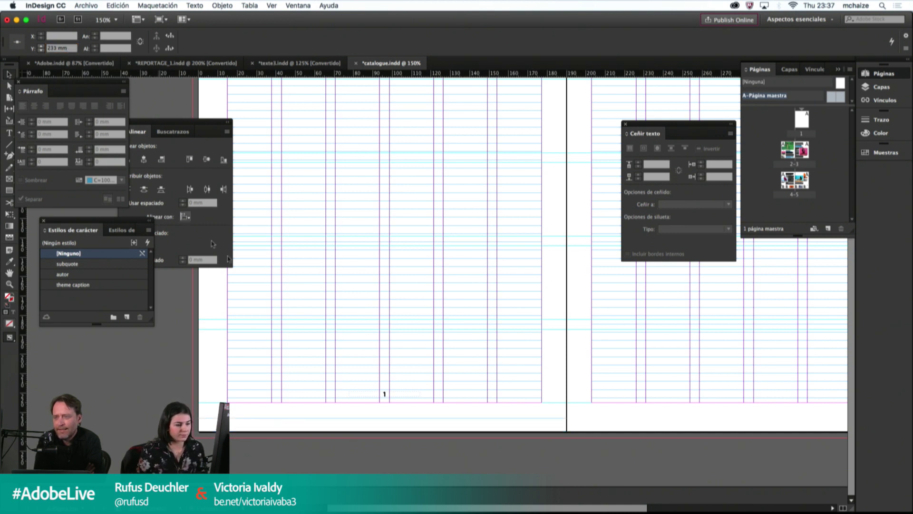
pyautogui.click(386, 395)
pyautogui.moveTo(387, 396); pyautogui.dragTo(386, 416)
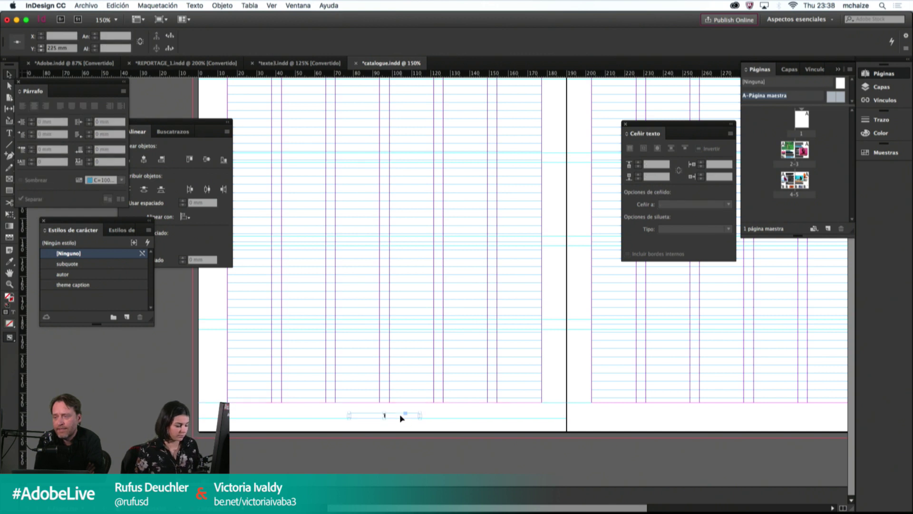
pyautogui.click(401, 416)
pyautogui.doubleClick(384, 416)
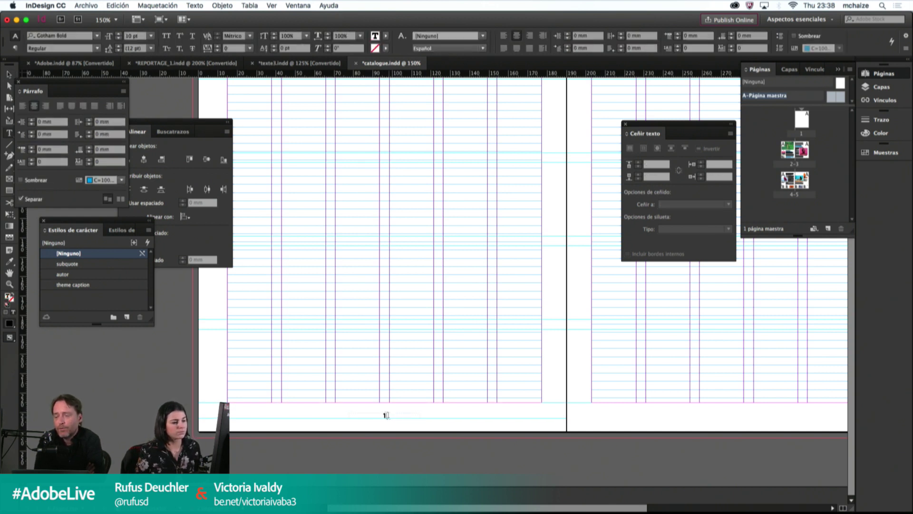
pyautogui.doubleClick(384, 416)
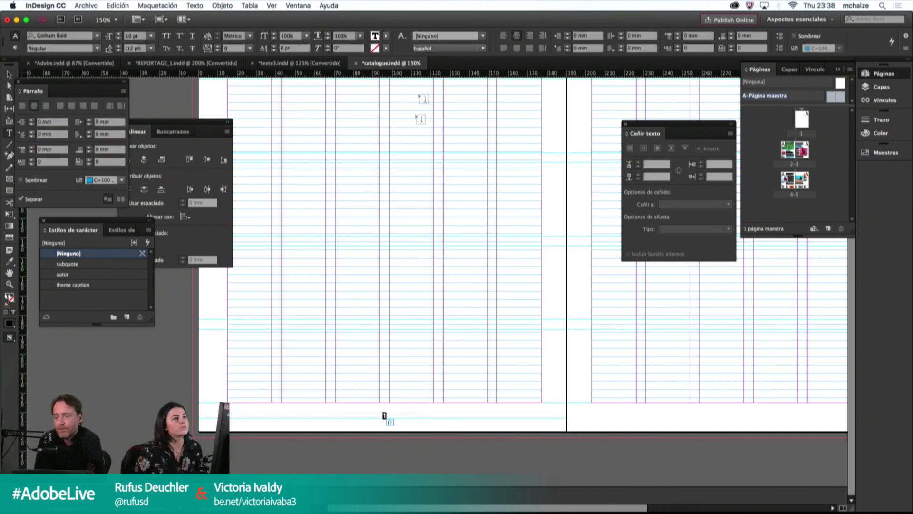
pyautogui.click(299, 5)
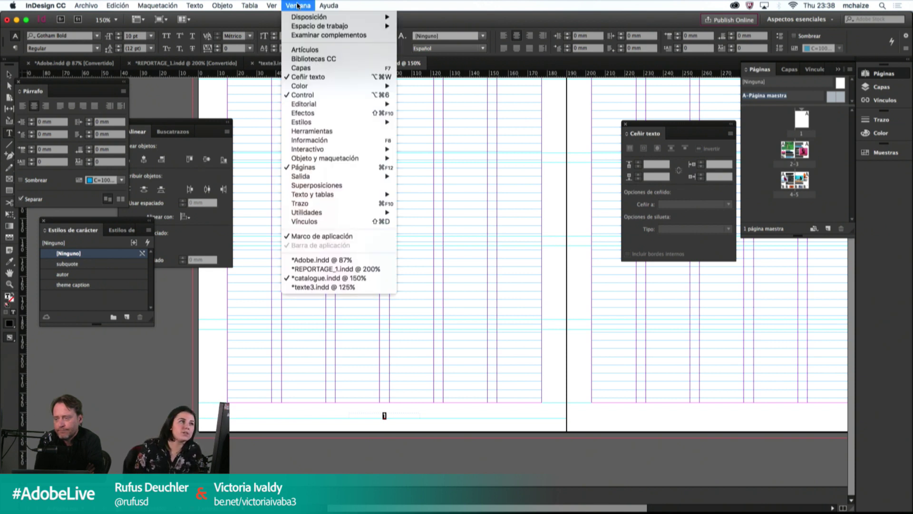
pyautogui.press('Escape')
pyautogui.press('Escape')
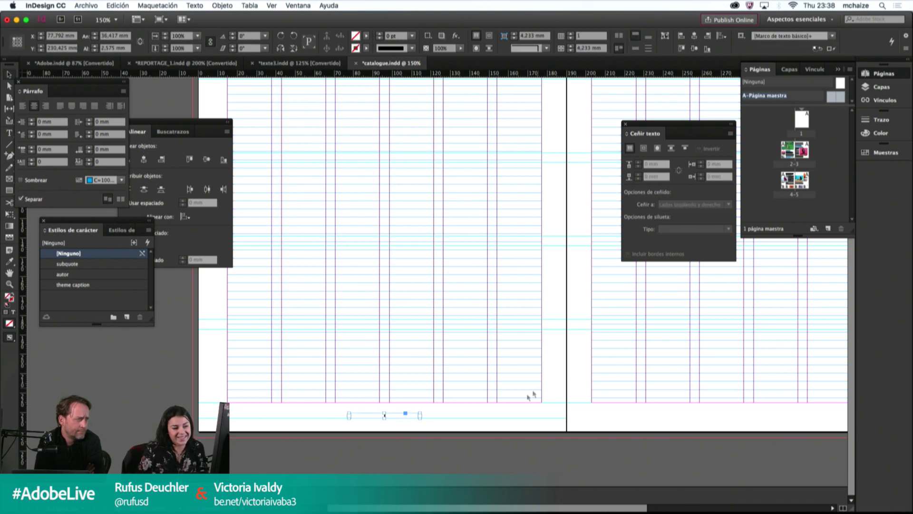
# Step: Replace the typed 1 in the left master page's number frame with the current page number marker and check it on spread 2-3
pyautogui.doubleClick(397, 418)
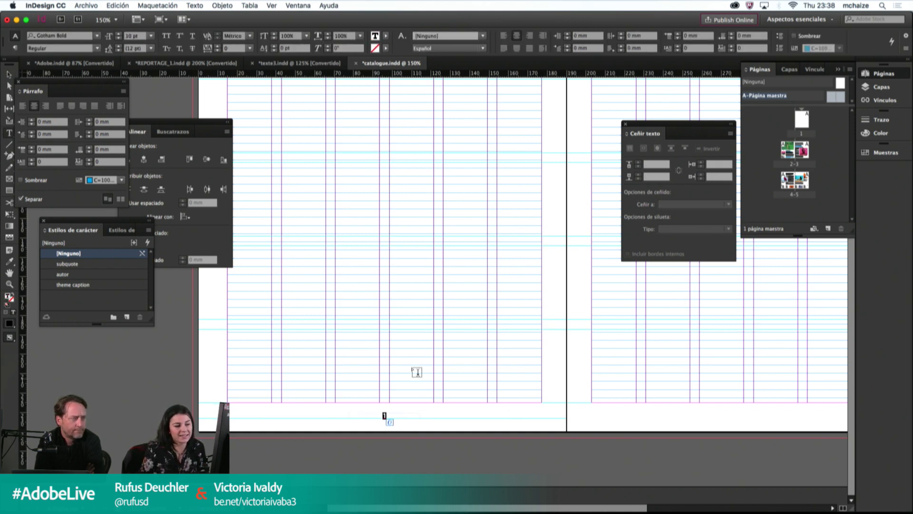
pyautogui.click(227, 5)
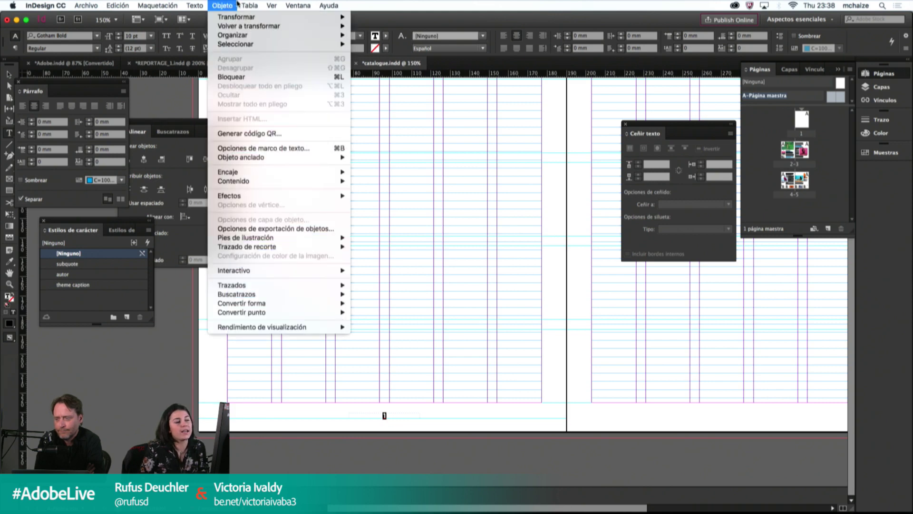
pyautogui.moveTo(248, 5)
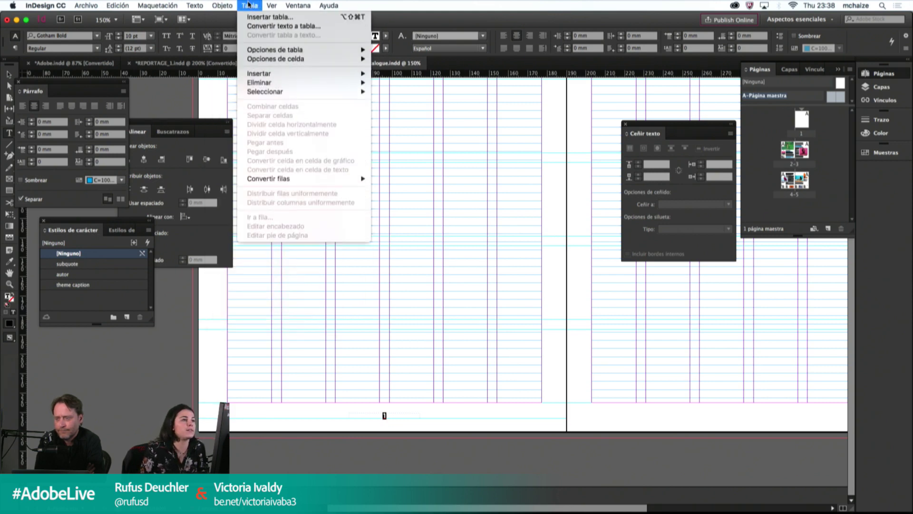
pyautogui.moveTo(207, 3)
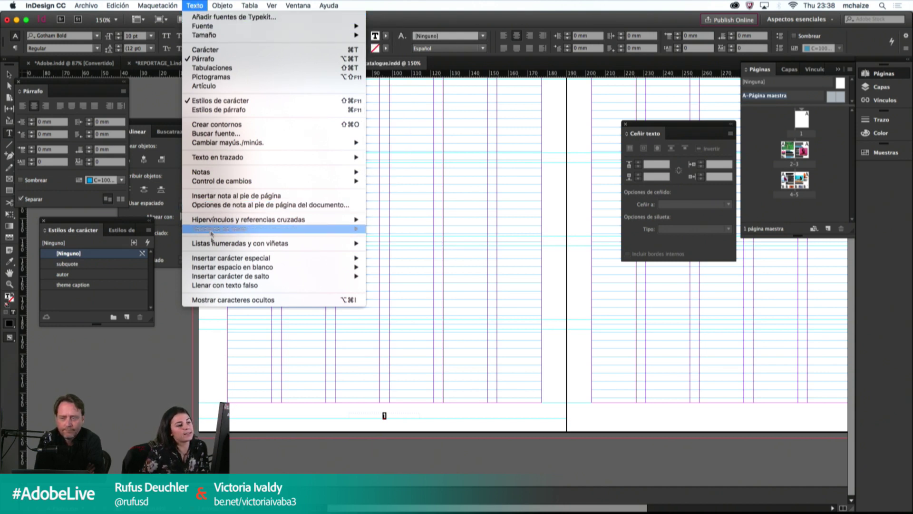
pyautogui.moveTo(295, 259)
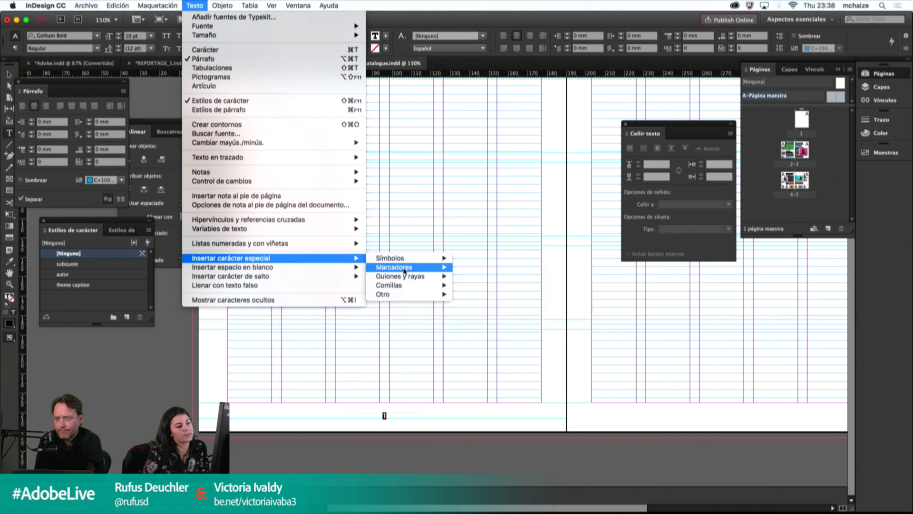
pyautogui.moveTo(404, 272)
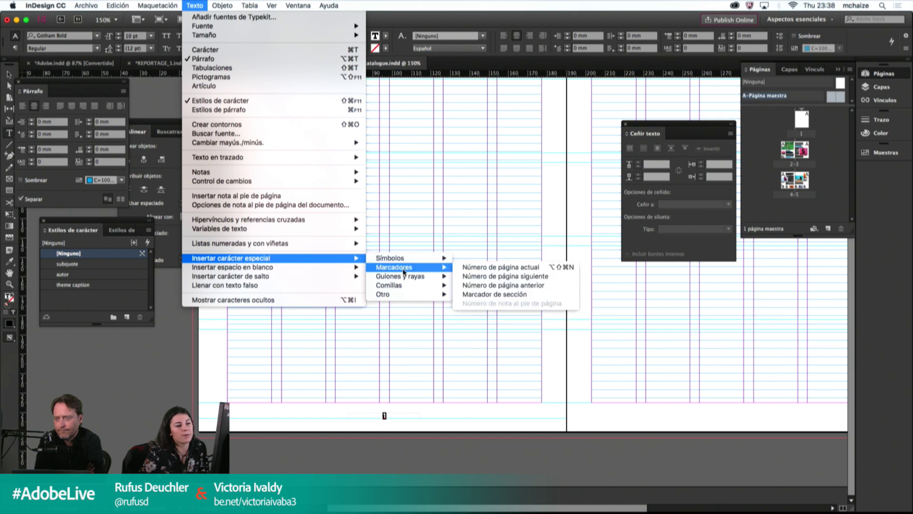
pyautogui.click(469, 271)
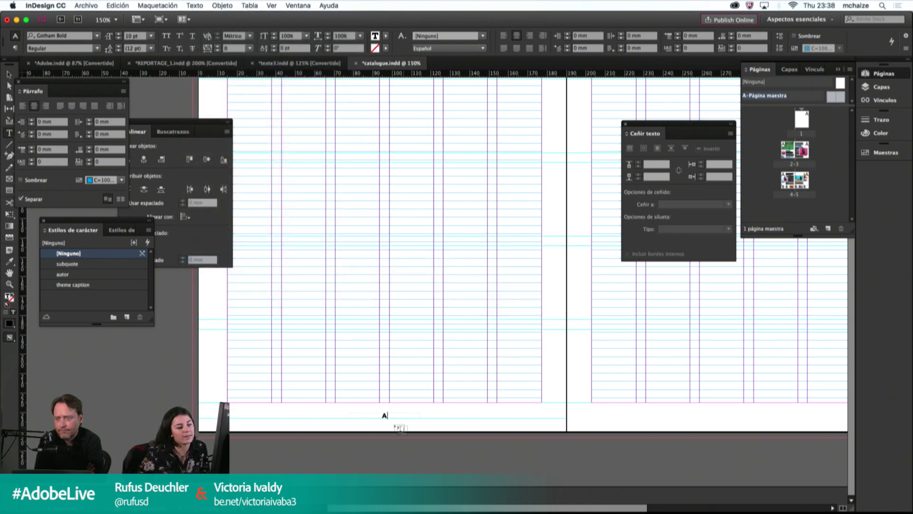
pyautogui.press('Escape')
pyautogui.doubleClick(792, 151)
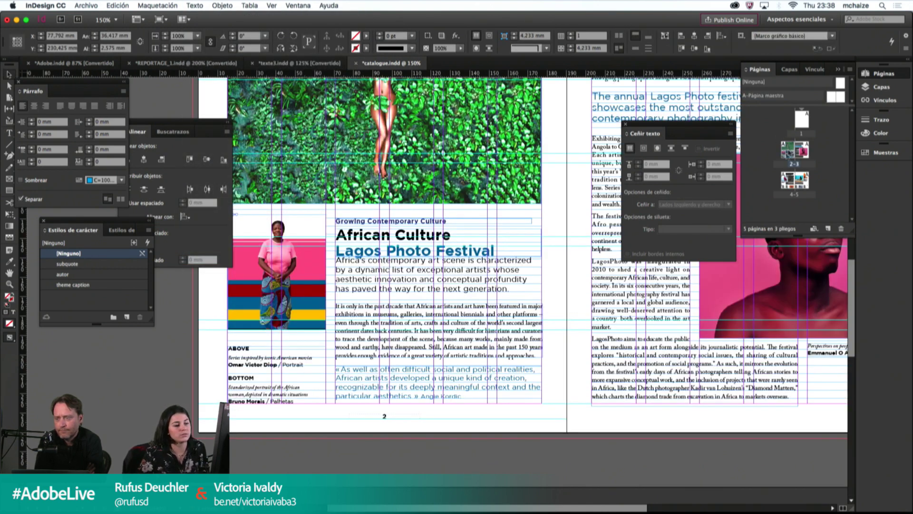
pyautogui.doubleClick(788, 180)
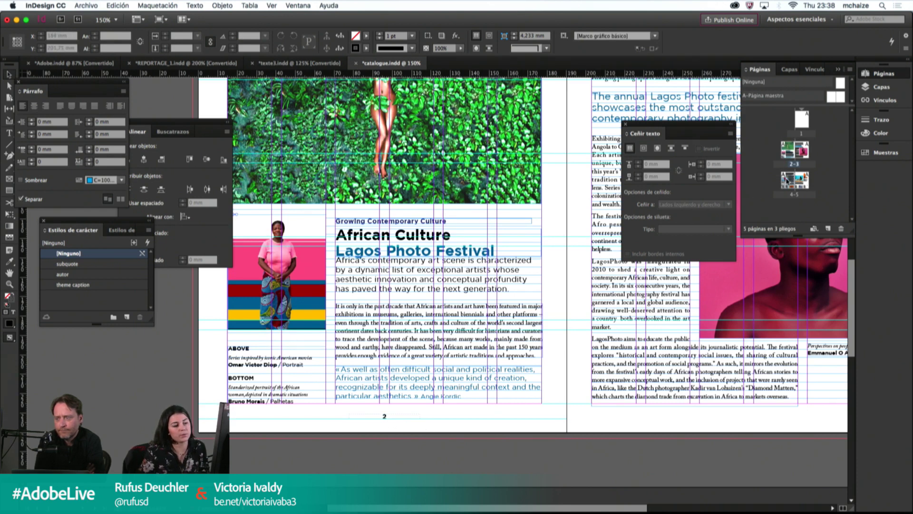
# Step: Duplicate the left master page's number frame onto the right master page, centred in the bottom margin at the same height
pyautogui.doubleClick(830, 97)
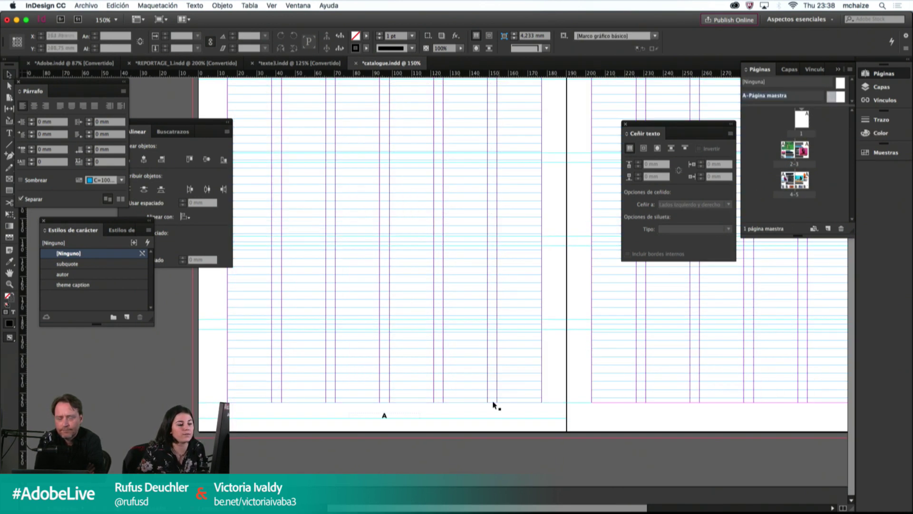
pyautogui.click(404, 416)
pyautogui.keyDown('alt'); pyautogui.keyDown('shift'); pyautogui.moveTo(404, 418); pyautogui.dragTo(790, 410); pyautogui.keyUp('shift'); pyautogui.keyUp('alt')
pyautogui.moveTo(766, 384); pyautogui.dragTo(598, 376)
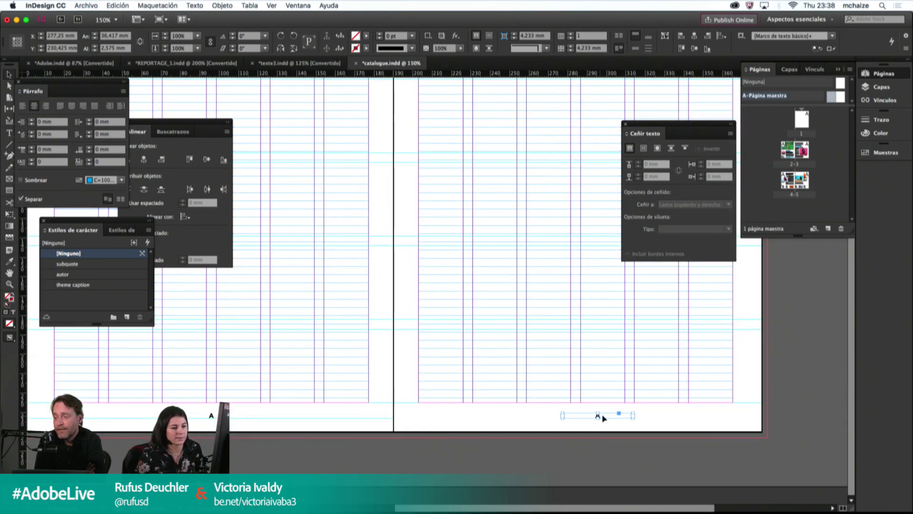
pyautogui.moveTo(598, 416); pyautogui.dragTo(602, 417)
pyautogui.click(681, 368)
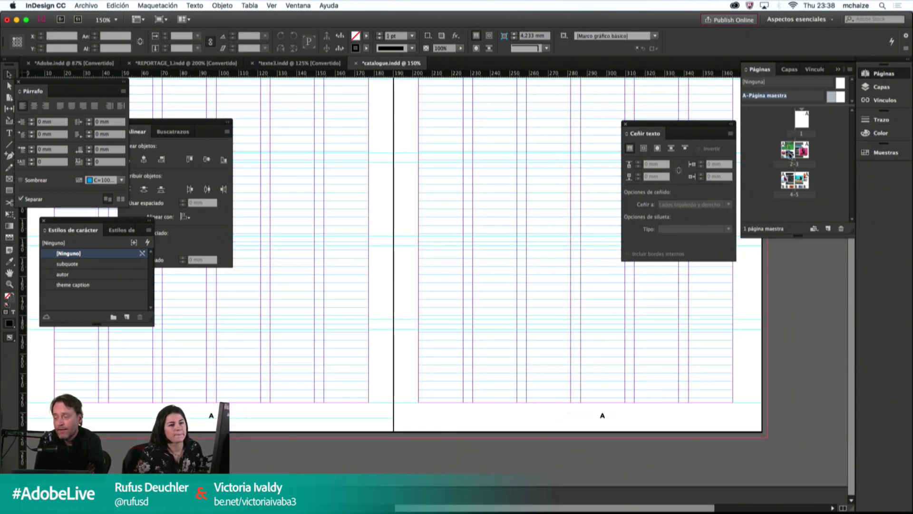
# Step: On page 2, nudge the ABOVE/BOTTOM caption frame to X 15 mm so it lines up with the left margin
pyautogui.doubleClick(793, 152)
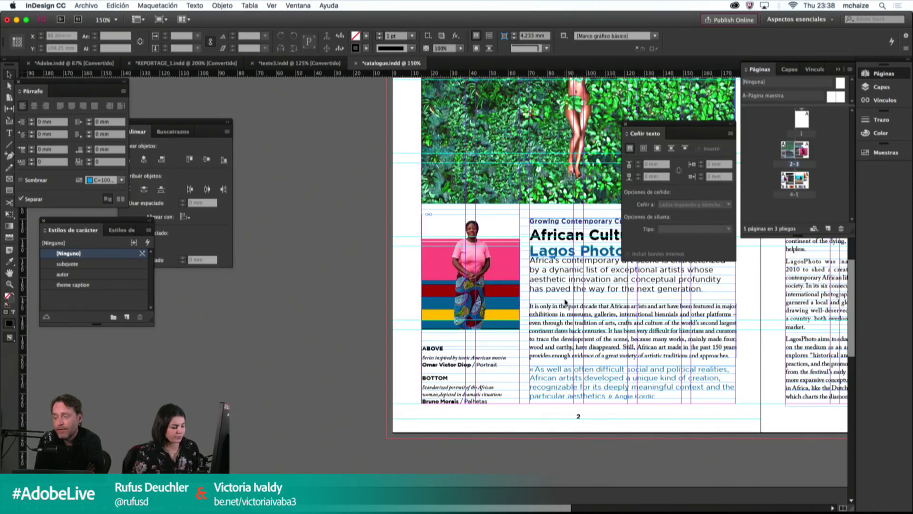
pyautogui.press('w')
pyautogui.press('w')
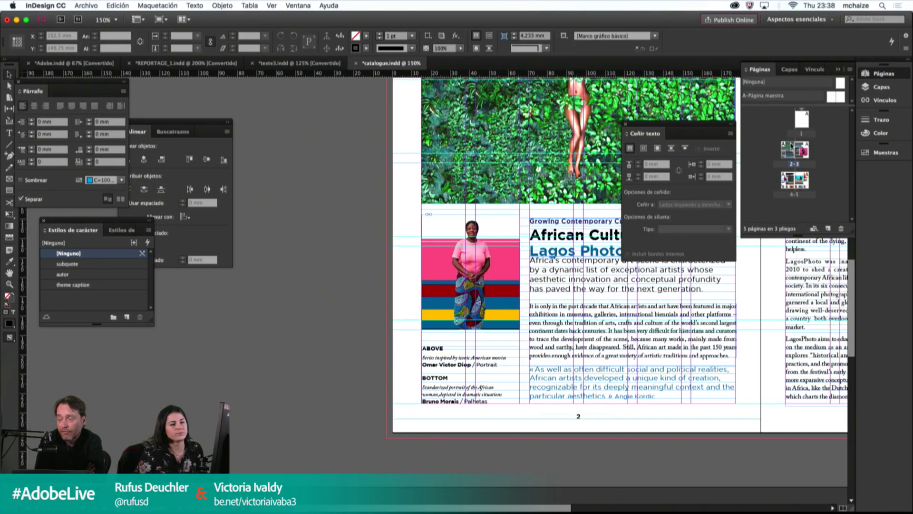
pyautogui.press('super+equal')
pyautogui.press('super+equal')
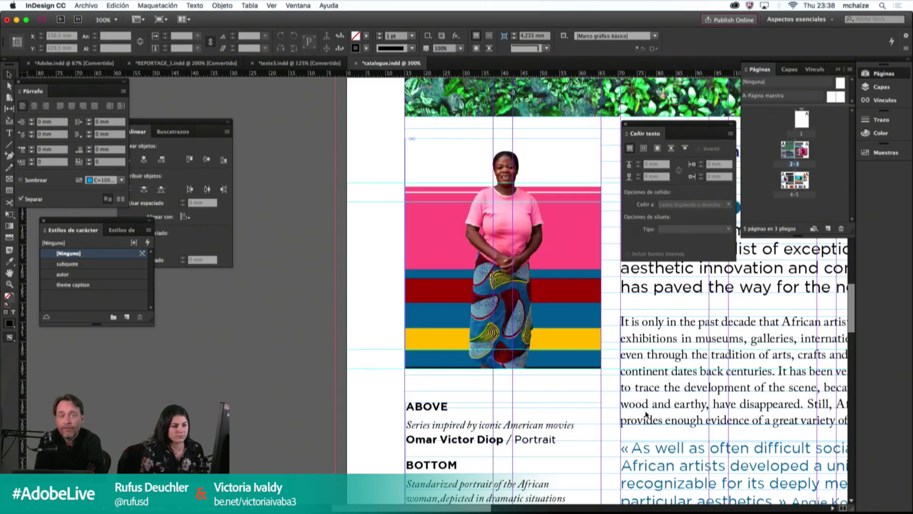
pyautogui.moveTo(564, 446); pyautogui.dragTo(482, 296)
pyautogui.click(426, 357)
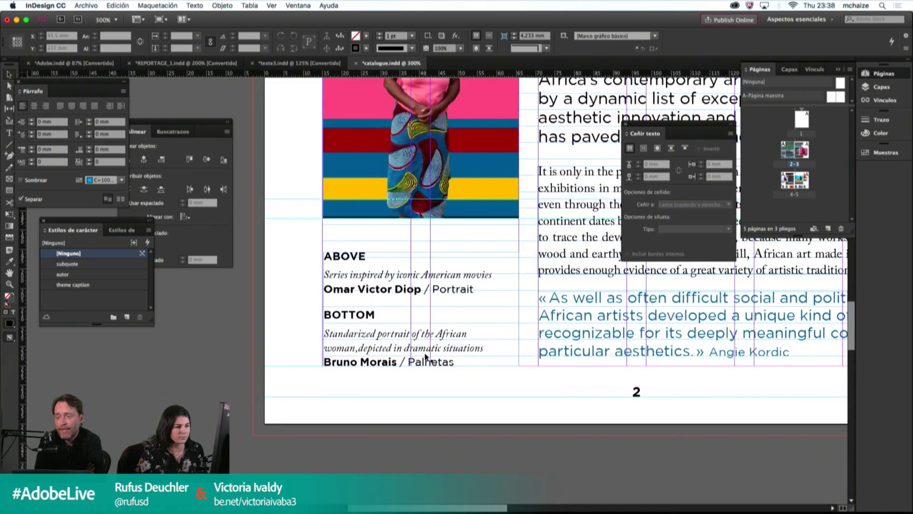
pyautogui.press('Right')
pyautogui.press('Left')
pyautogui.press('Left')
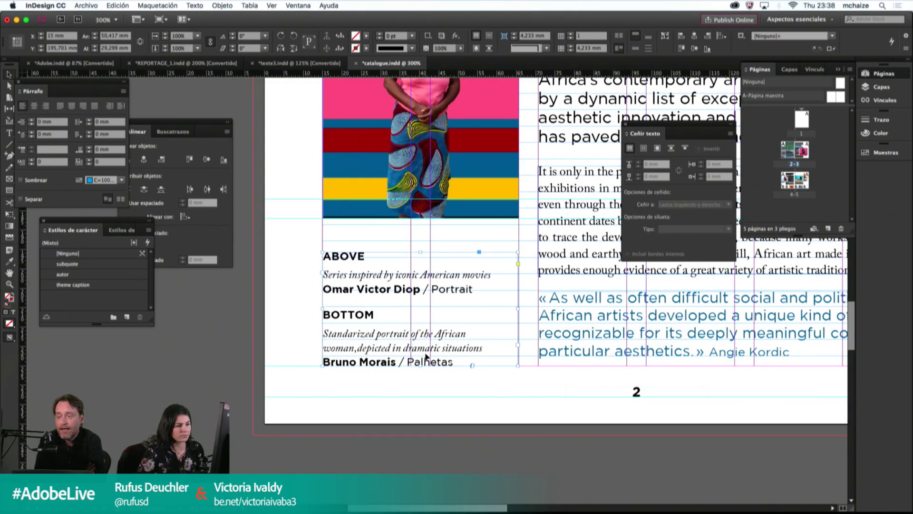
pyautogui.scroll(15, 425, 353)
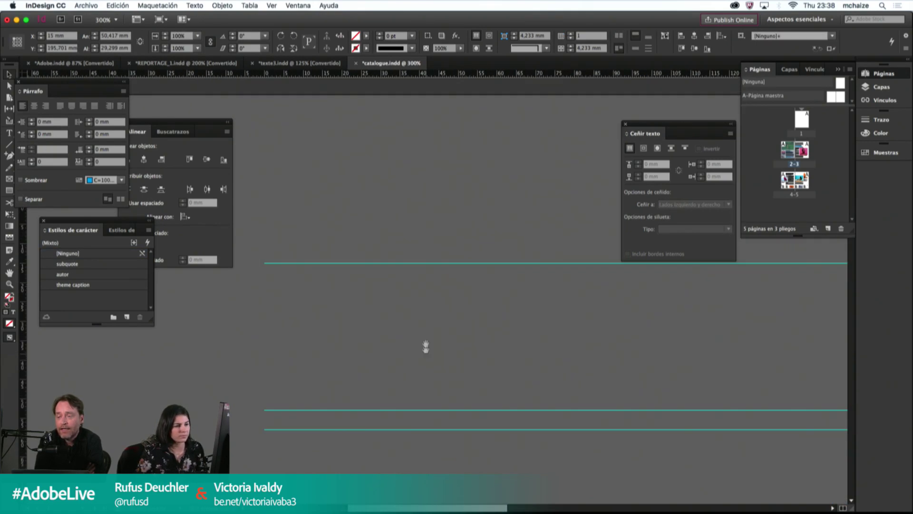
# Step: Show spread 2-3 in preview mode and move page 2's intro paragraph frame down to about Y 151.9 mm, clear of the heading
pyautogui.doubleClick(788, 153)
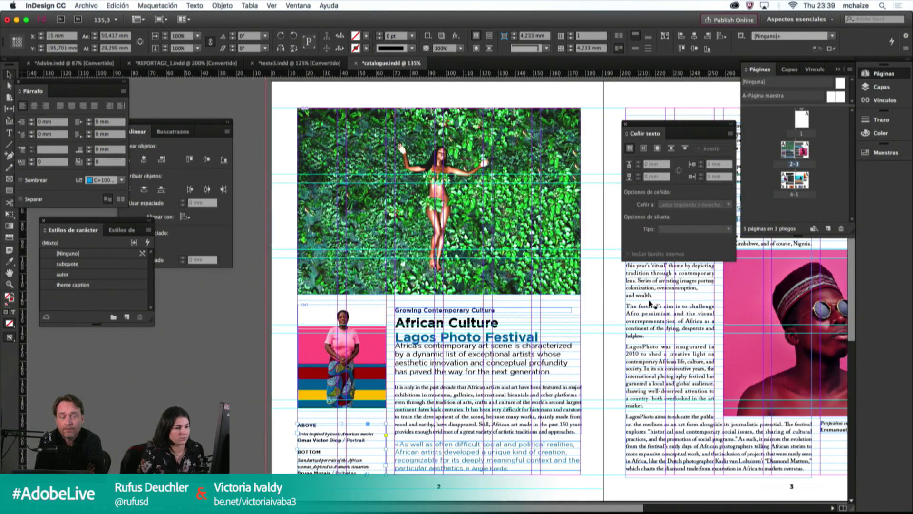
pyautogui.press('w')
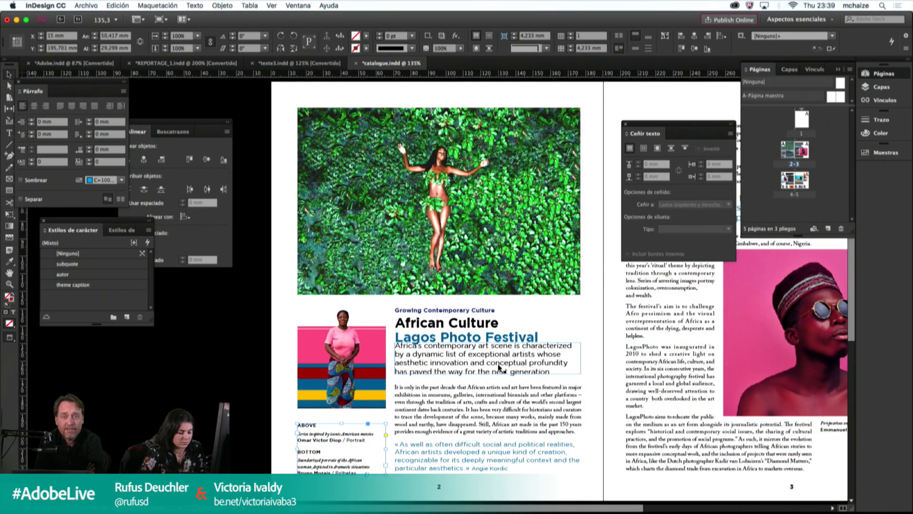
pyautogui.press('super+2')
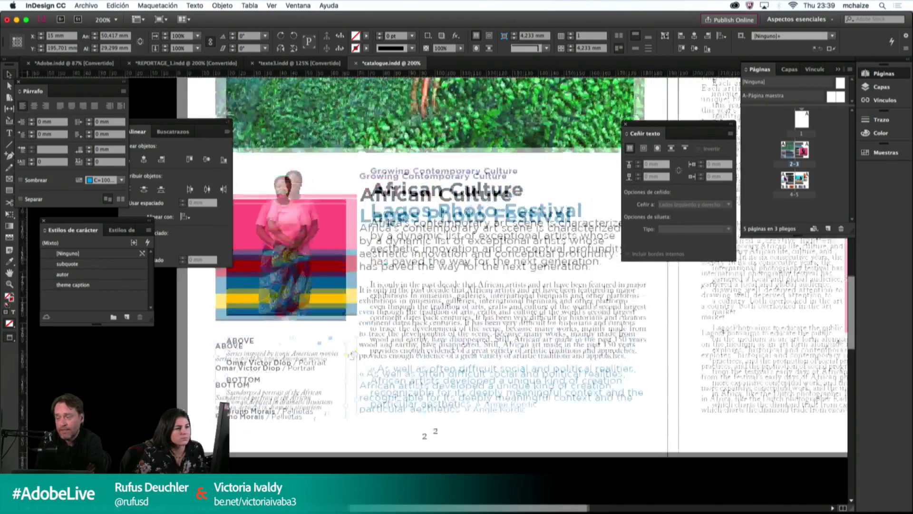
pyautogui.click(399, 288)
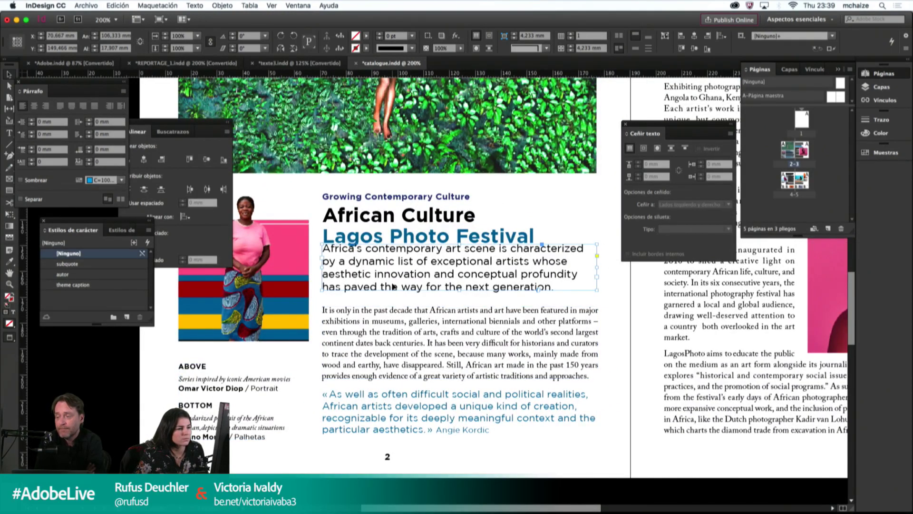
pyautogui.moveTo(393, 287); pyautogui.dragTo(393, 292)
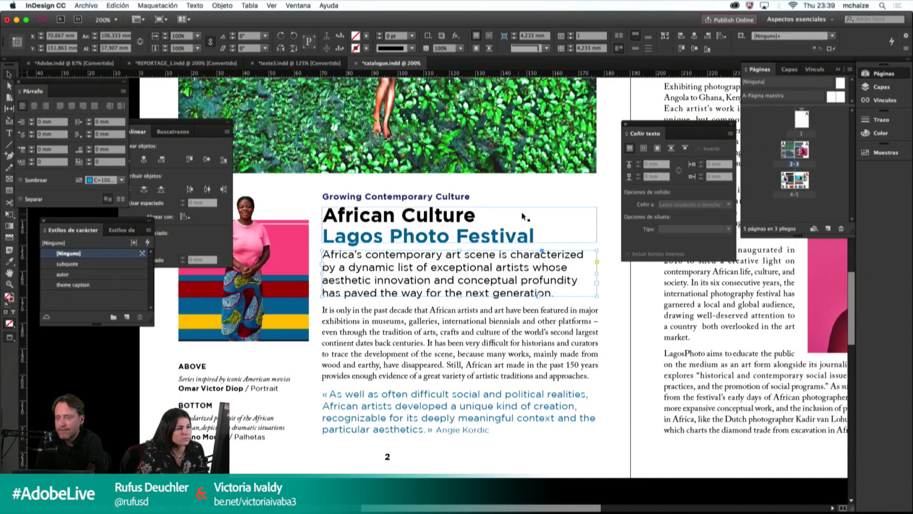
# Step: Nudge the African Culture / Lagos Photo Festival heading frame up slightly to about Y 134.9 mm and deselect it
pyautogui.click(415, 227)
pyautogui.moveTo(392, 219); pyautogui.dragTo(393, 217)
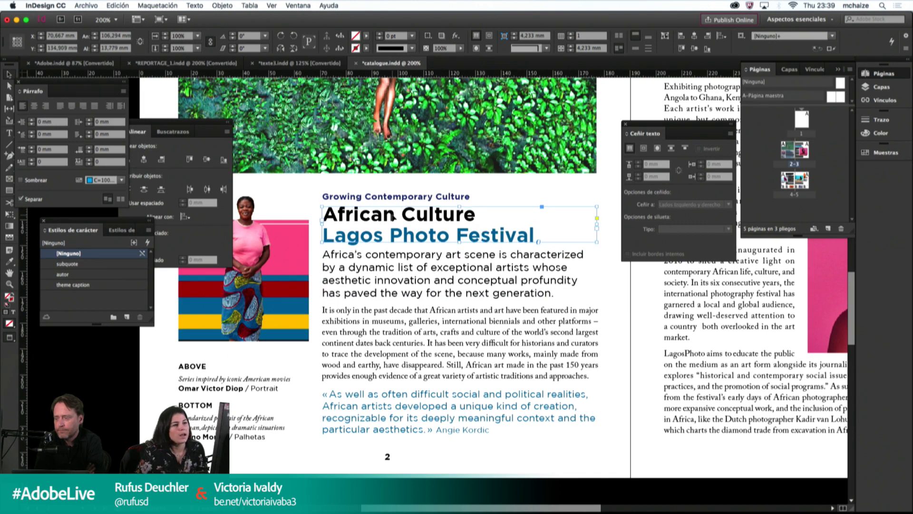
pyautogui.click(517, 191)
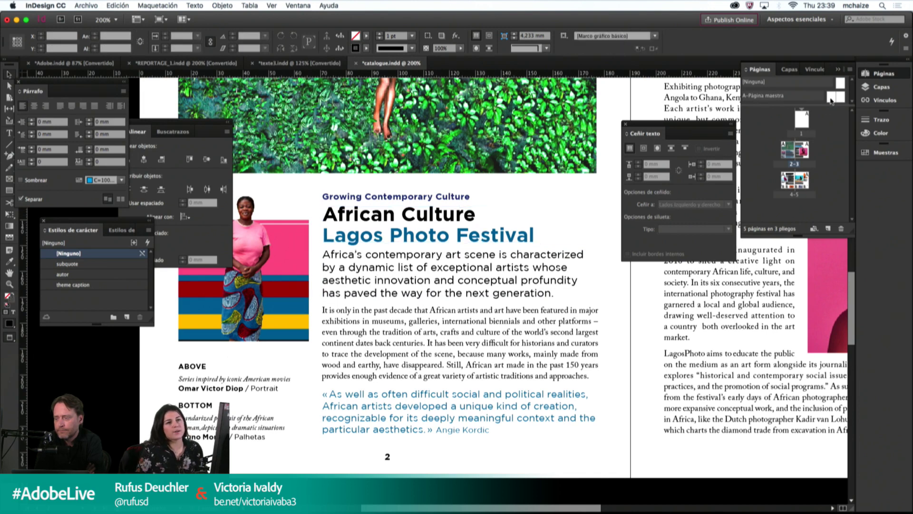
# Step: Switch to REPORTAGE_1.indd and examine spreads 2-3 and 4-5 in full-screen presentation mode, ending on spread 2-3
pyautogui.click(175, 63)
pyautogui.scroll(3, 840, 145)
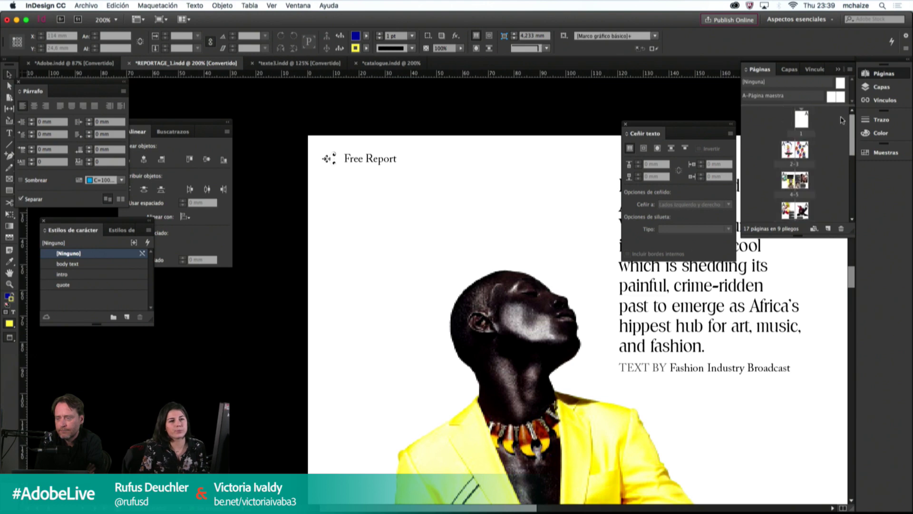
pyautogui.doubleClick(789, 151)
pyautogui.hotkey('shift', 'w')
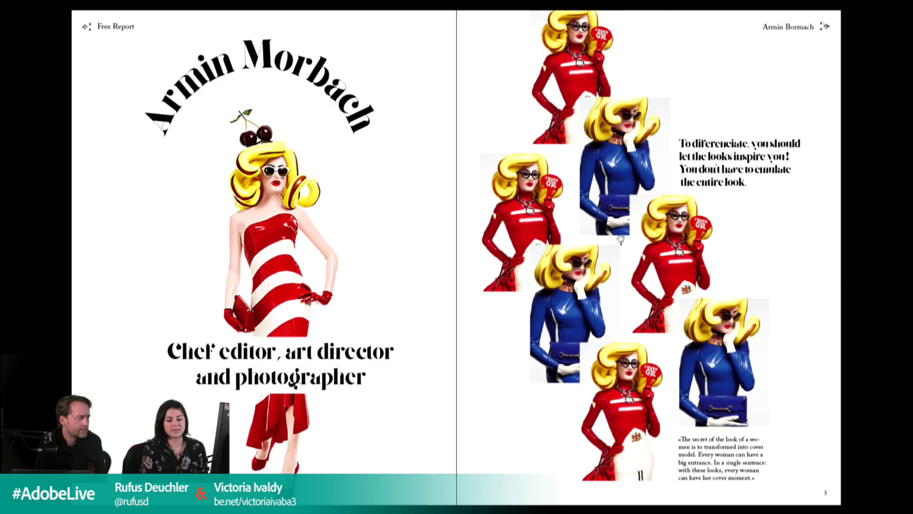
pyautogui.click(621, 240)
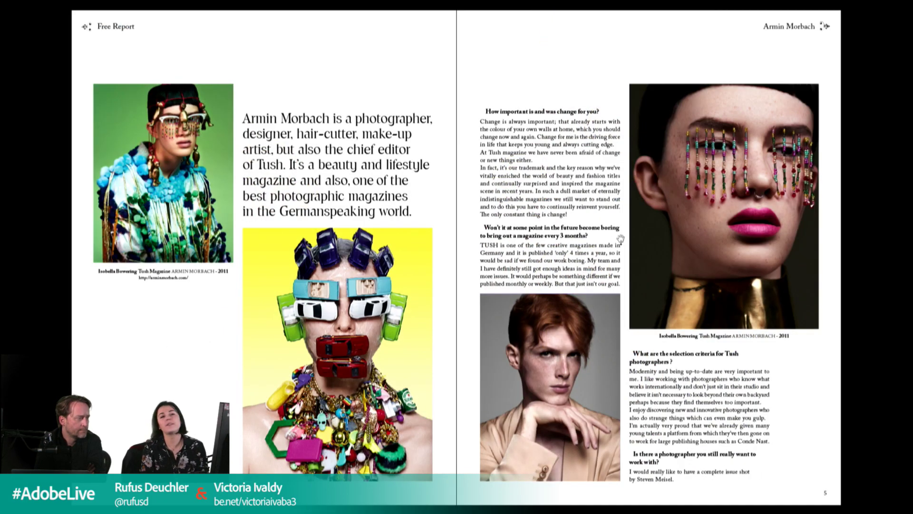
pyautogui.press('Left')
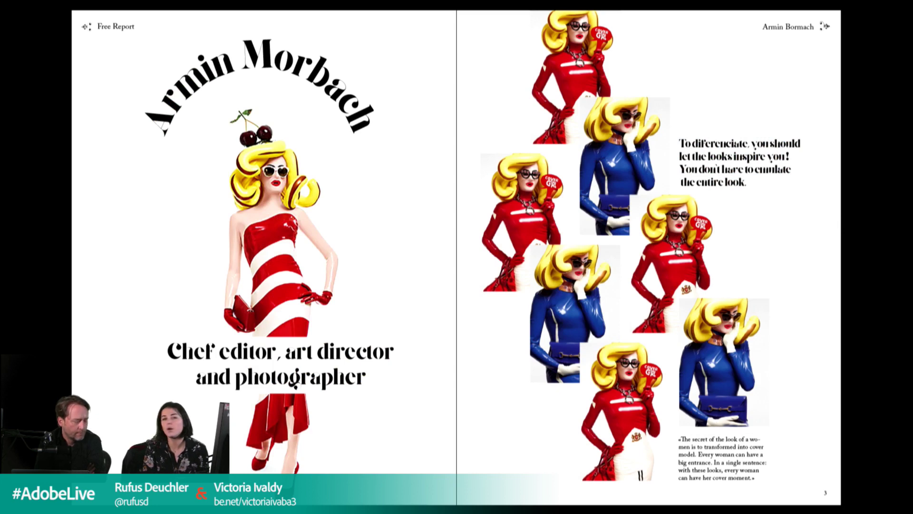
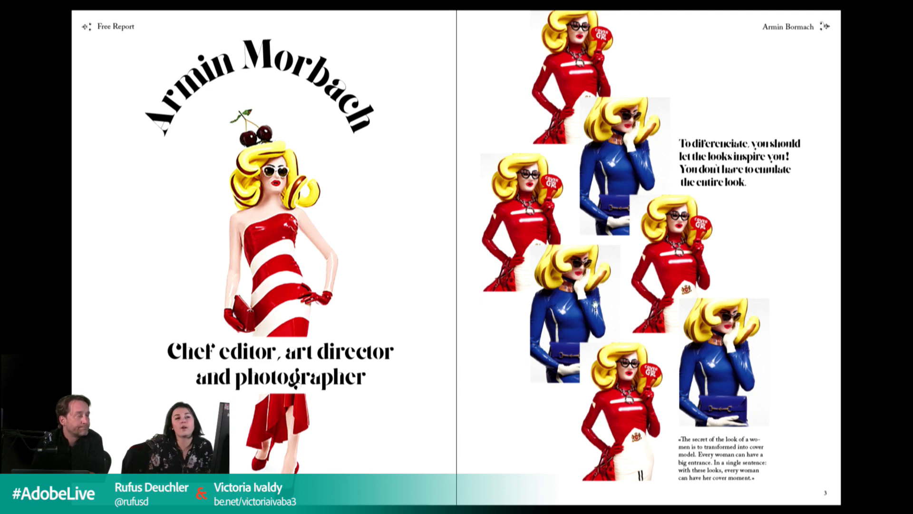
# Step: Leave the presentation, return to catalogue.indd and insert two new pages after page 1
pyautogui.press('Escape')
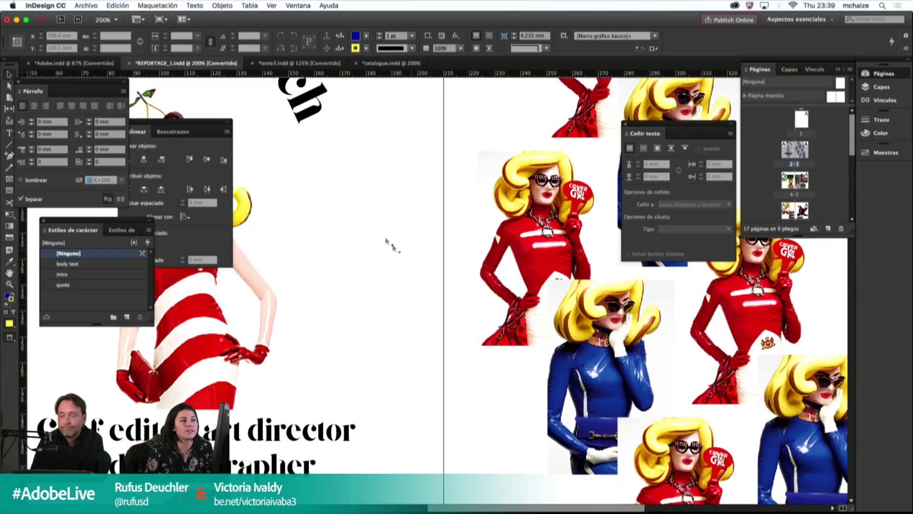
pyautogui.click(381, 63)
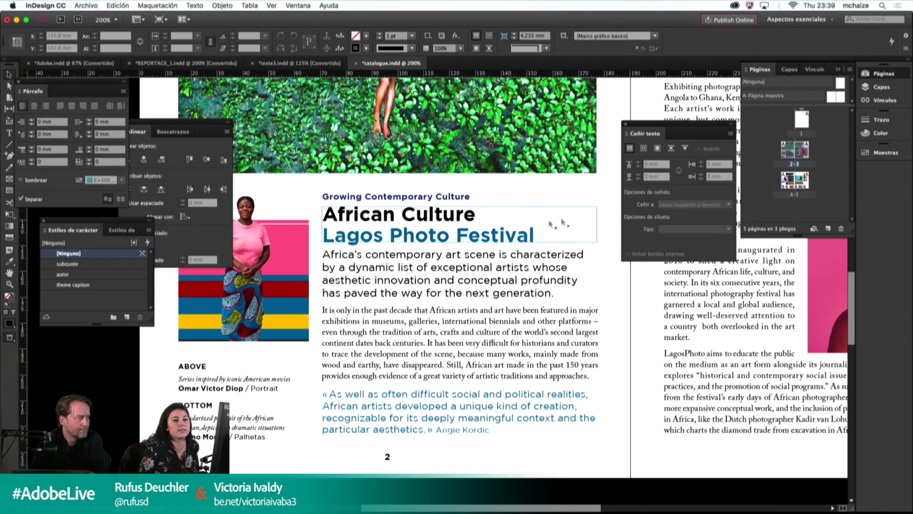
pyautogui.doubleClick(802, 125)
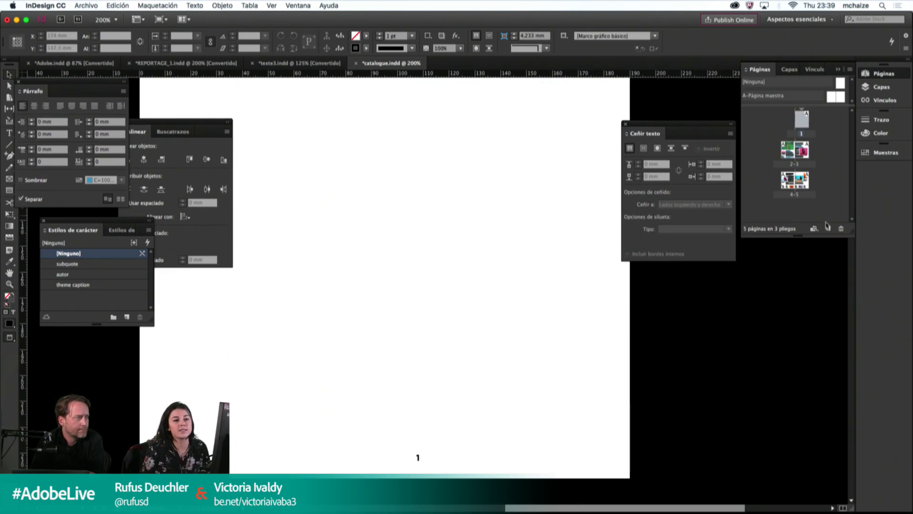
pyautogui.click(827, 229)
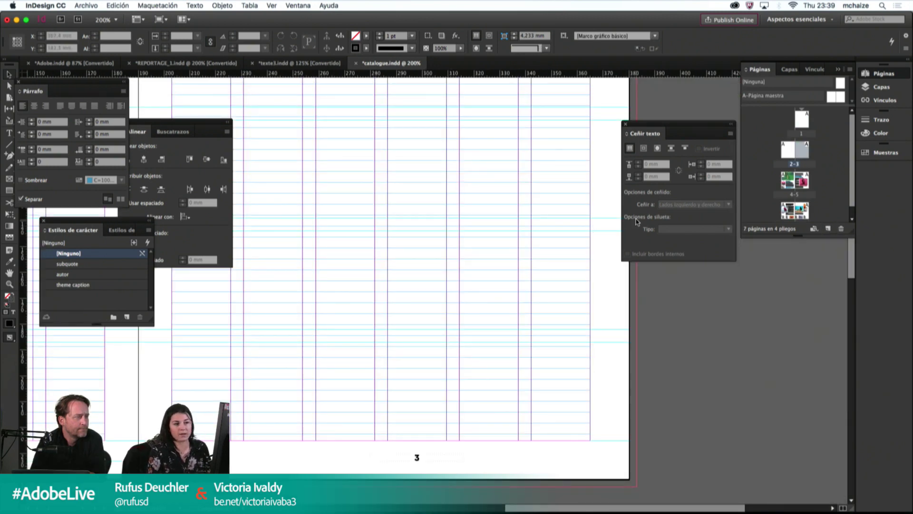
# Step: Draw a 190 × 240 mm rectangle covering the whole of the new blank page 3
pyautogui.press('super+minus')
pyautogui.press('super+minus')
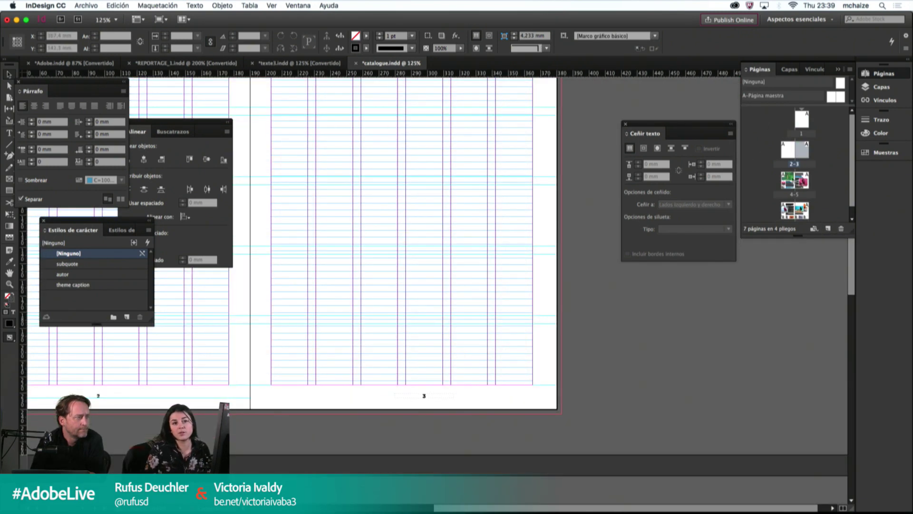
pyautogui.click(801, 186)
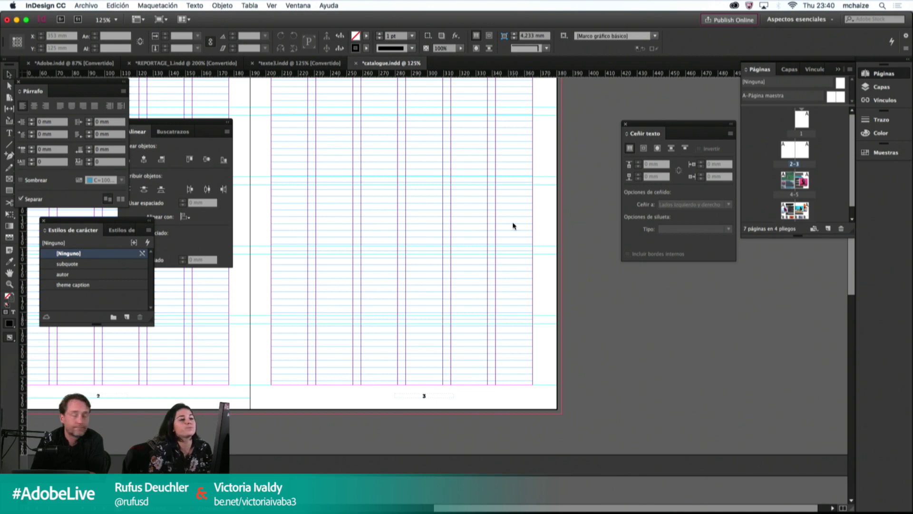
pyautogui.press('super+minus')
pyautogui.moveTo(406, 238); pyautogui.dragTo(452, 290)
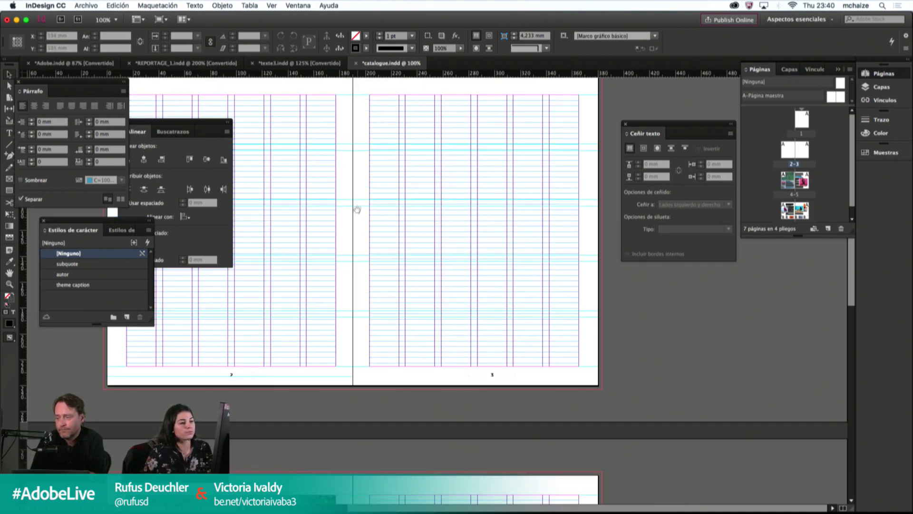
pyautogui.moveTo(357, 210); pyautogui.dragTo(401, 255)
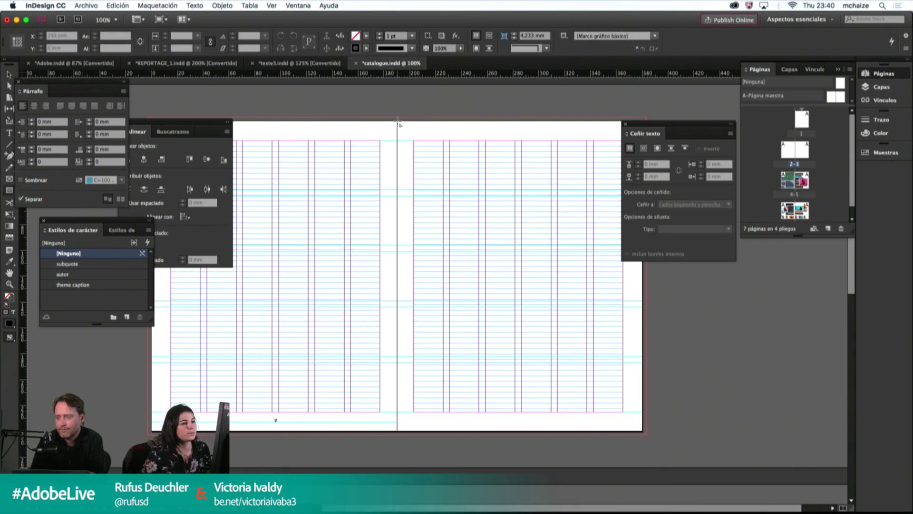
pyautogui.moveTo(399, 123); pyautogui.dragTo(643, 432)
# Step: Fill the page 3 rectangle with the R=12 G=104 B=151 swatch and leave it without a stroke
pyautogui.click(9, 261)
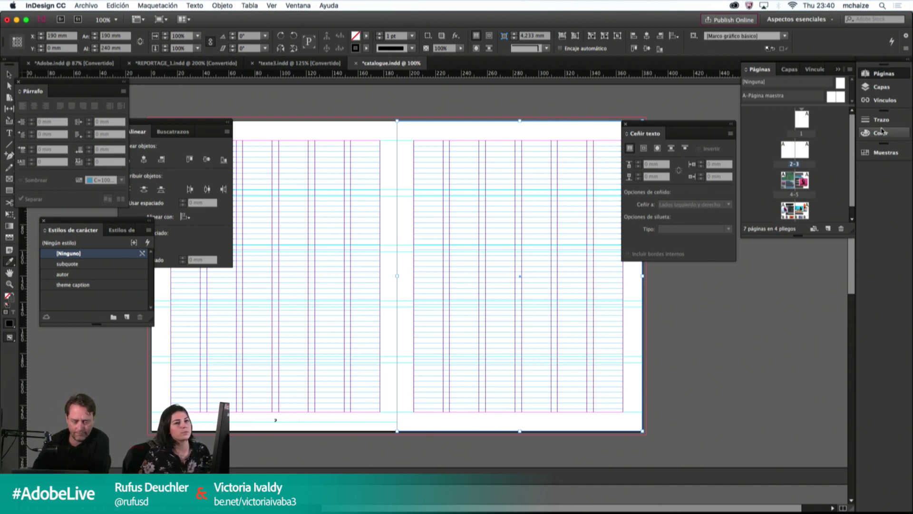
pyautogui.click(885, 152)
pyautogui.click(791, 279)
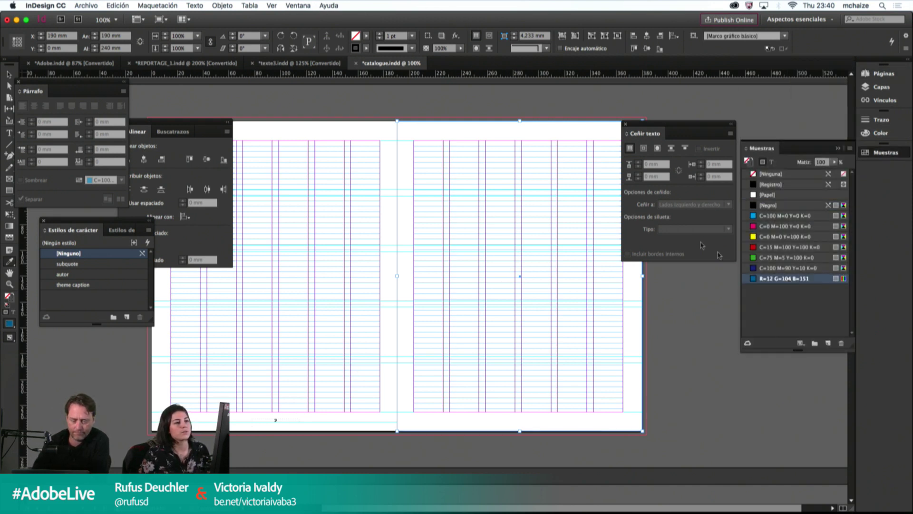
pyautogui.press('v')
pyautogui.hotkey('shift', 'x')
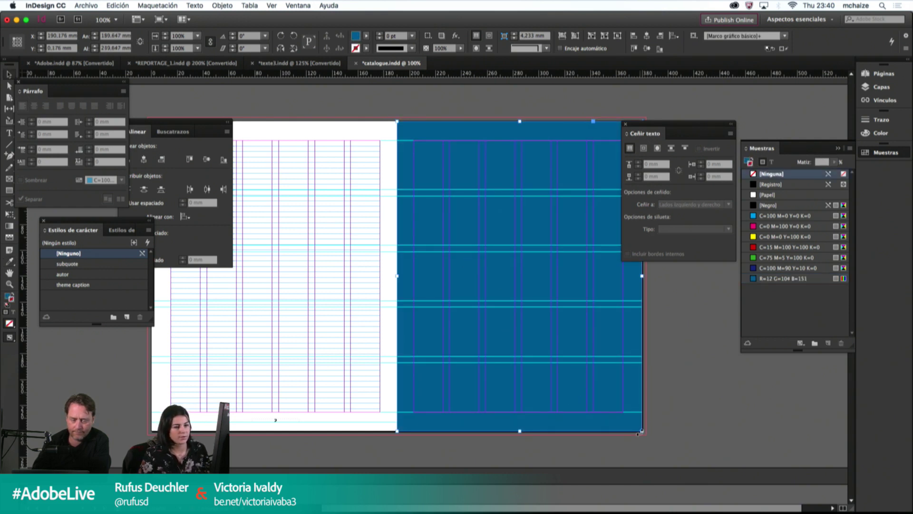
# Step: Extend the blue rectangle to the outer, lower and upper bleed, about 192.8 × 246 mm, and check the spread in preview
pyautogui.moveTo(642, 431); pyautogui.dragTo(646, 434)
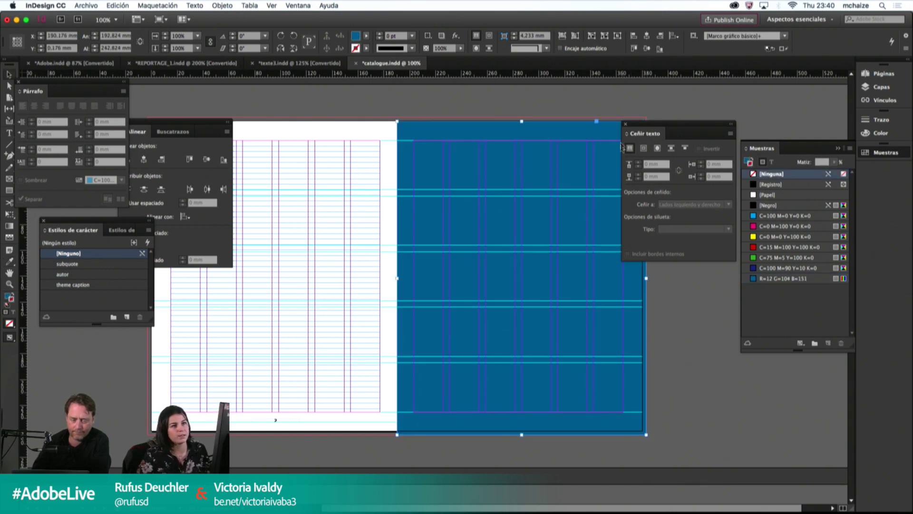
pyautogui.moveTo(522, 121); pyautogui.dragTo(522, 117)
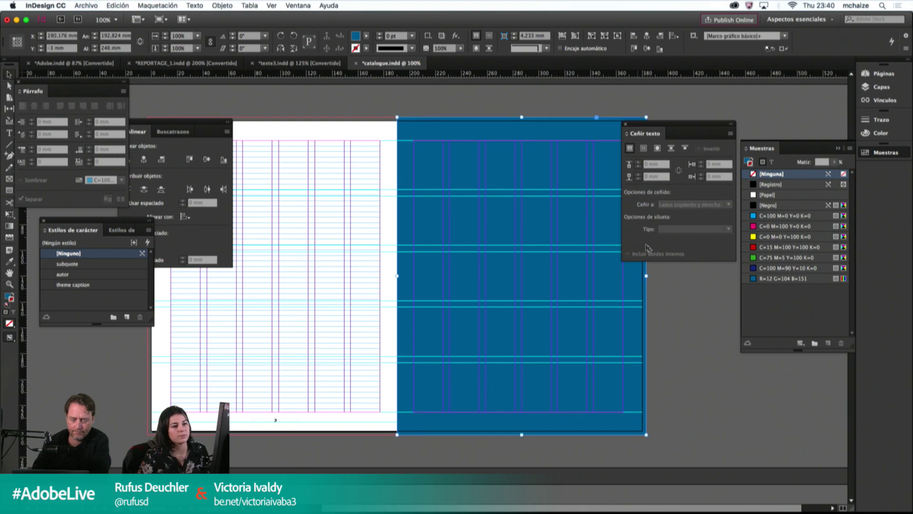
pyautogui.click(665, 316)
pyautogui.press('w')
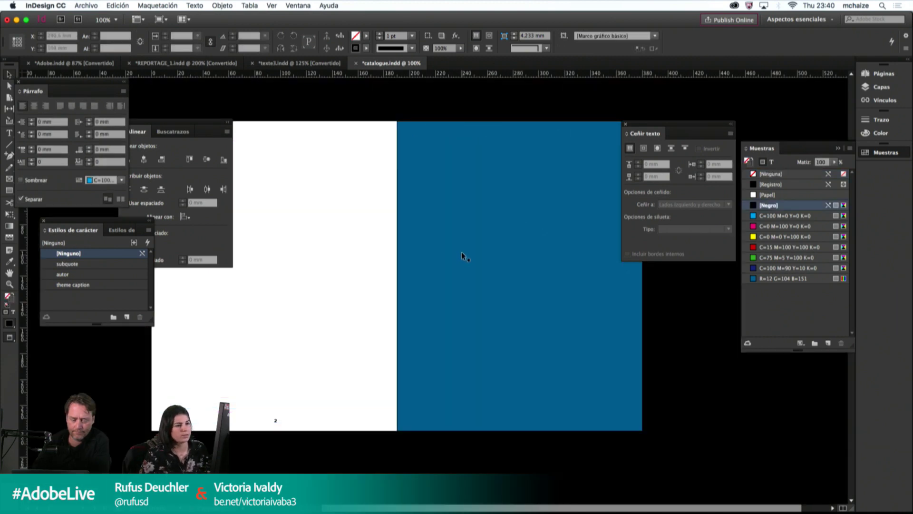
pyautogui.press('w')
# Step: Draw an image frame about 190 × 139 mm across the upper part of page 2 and place awol erizku_1.jpg in it
pyautogui.hscroll(-5, 255, 313)
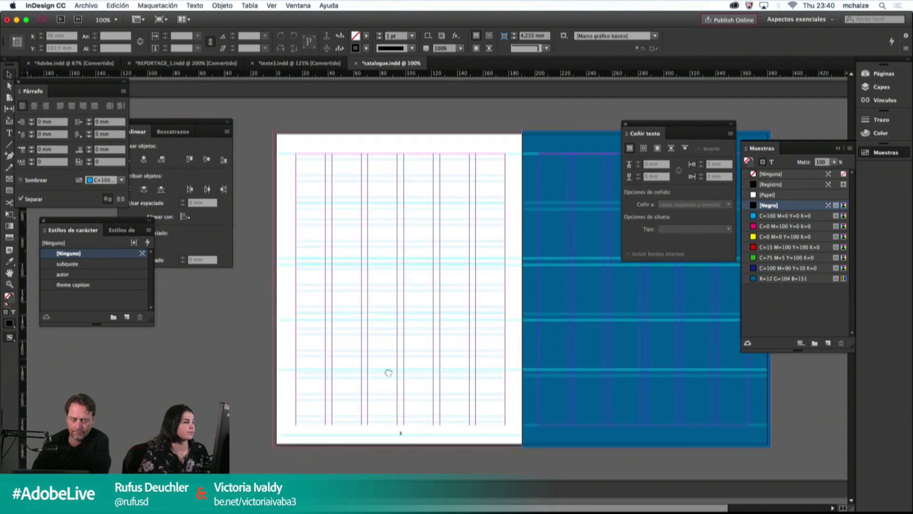
pyautogui.moveTo(281, 140); pyautogui.dragTo(523, 317)
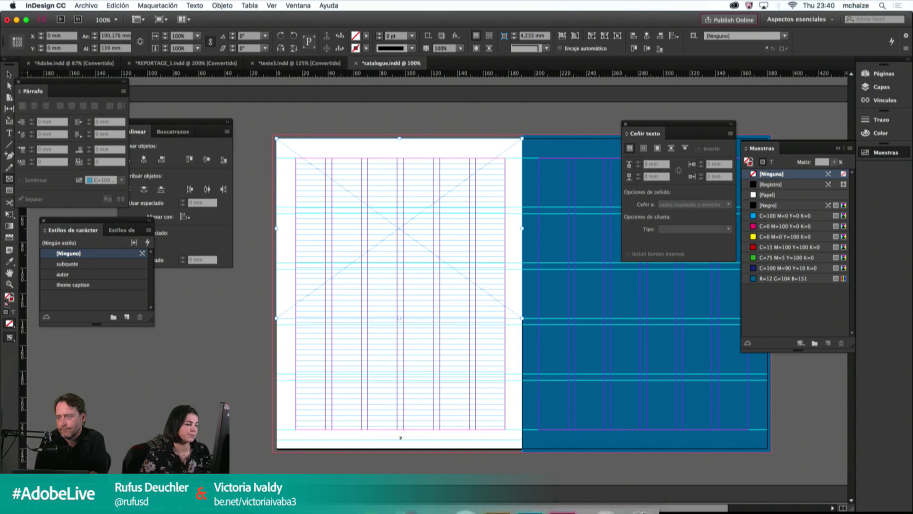
pyautogui.click(327, 494)
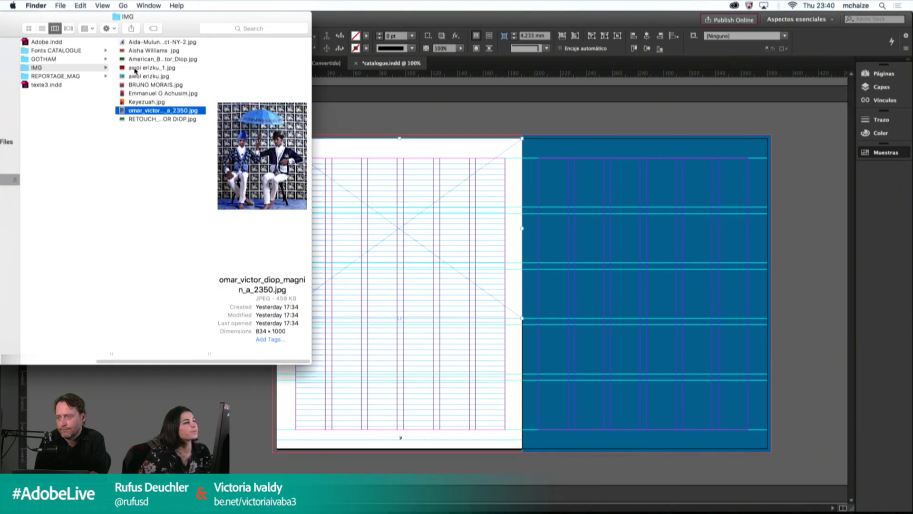
pyautogui.moveTo(135, 69); pyautogui.dragTo(391, 234)
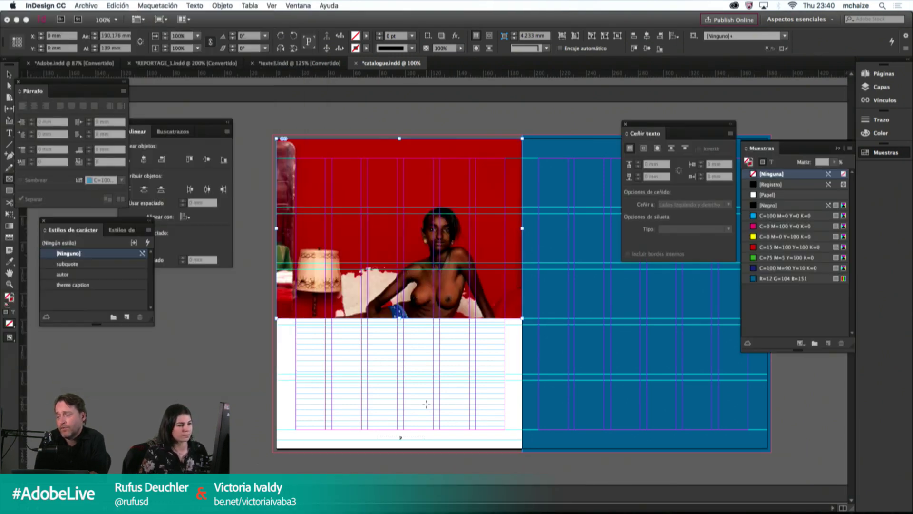
# Step: Fill the frame proportionally with the red photo, then extend the photo and frame to page 2's outer and upper bleed
pyautogui.press('super+v')
pyautogui.click(365, 304)
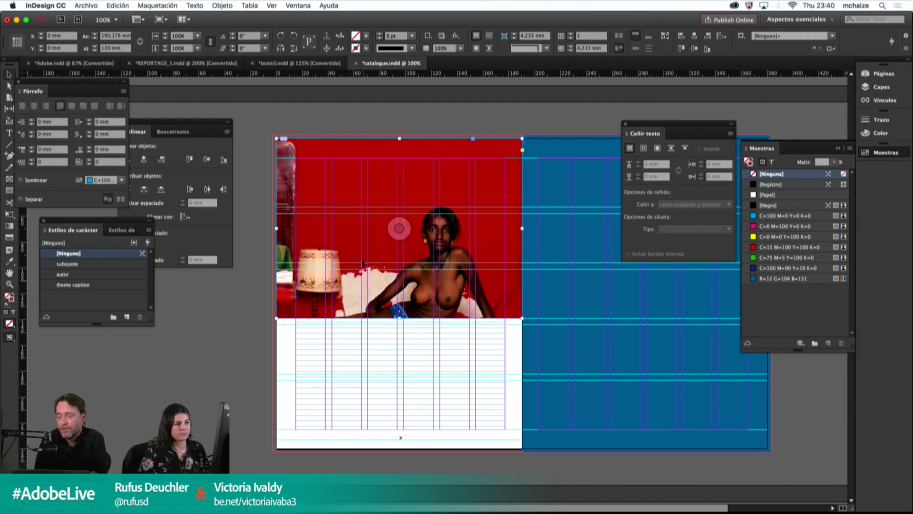
pyautogui.press('alt+shift+super+c')
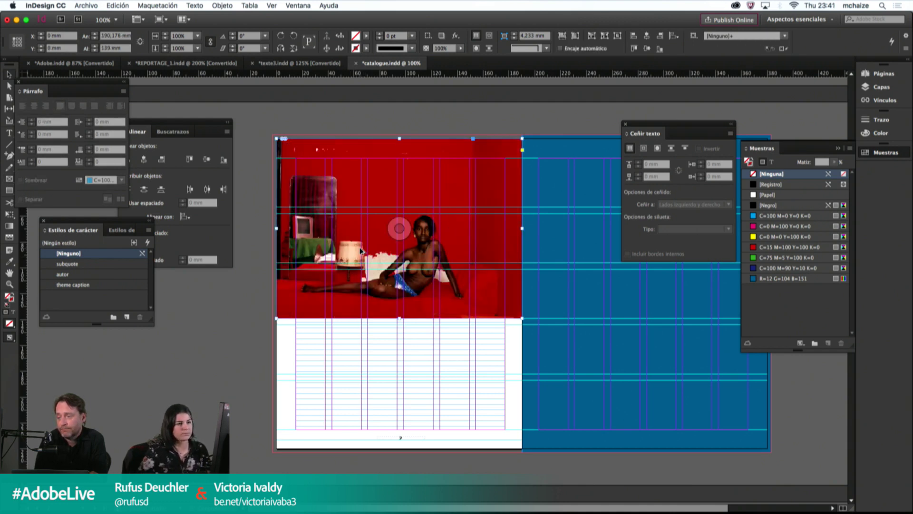
pyautogui.moveTo(277, 318); pyautogui.dragTo(272, 329)
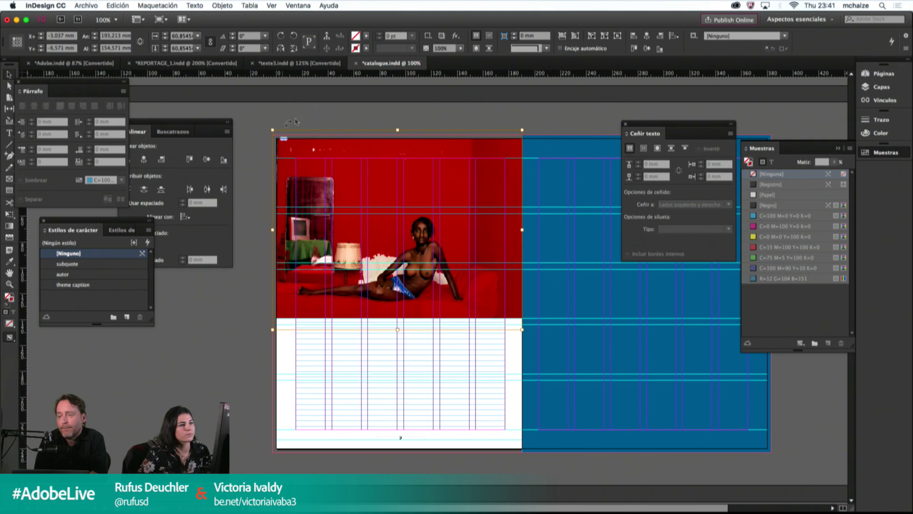
pyautogui.moveTo(272, 129); pyautogui.dragTo(272, 135)
pyautogui.click(301, 114)
# Step: Add a text frame about 170 mm wide midway down blue page 3 and enter "African Culture"
pyautogui.moveTo(521, 347); pyautogui.dragTo(449, 362)
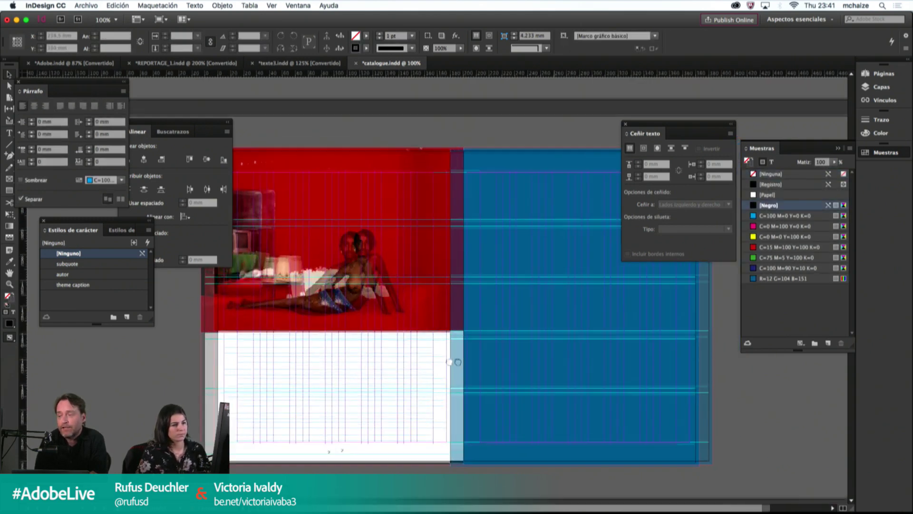
pyautogui.click(5, 134)
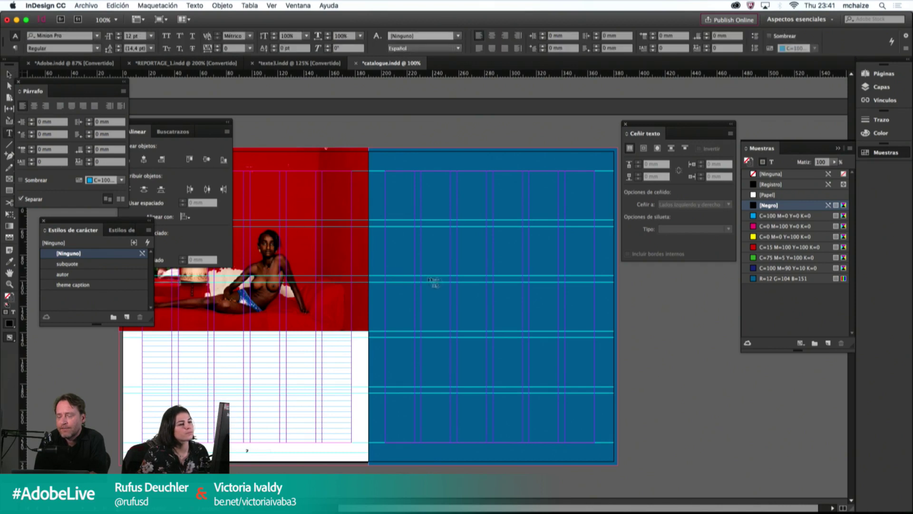
pyautogui.moveTo(383, 276); pyautogui.dragTo(601, 329)
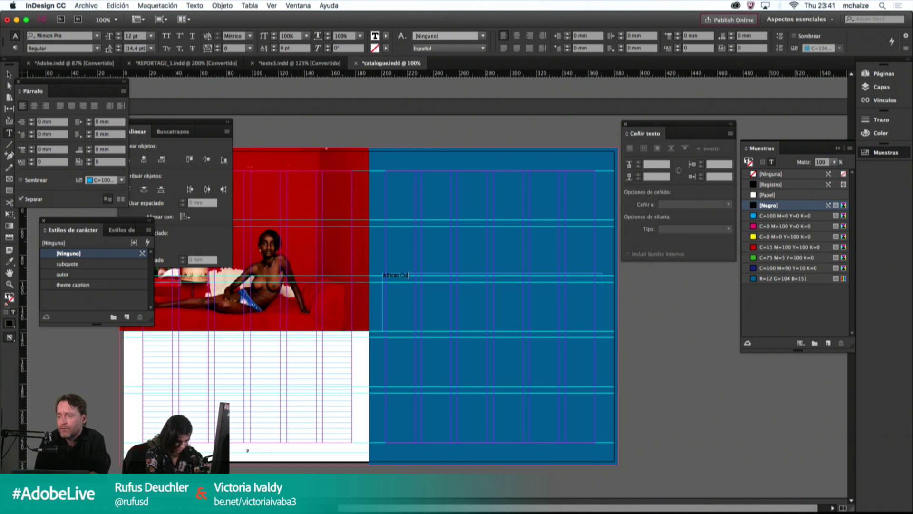
# Step: Set the African Culture title on page 3 to 48 pt in the CaslonGraphiqueEF font
pyautogui.moveTo(430, 281); pyautogui.dragTo(372, 275)
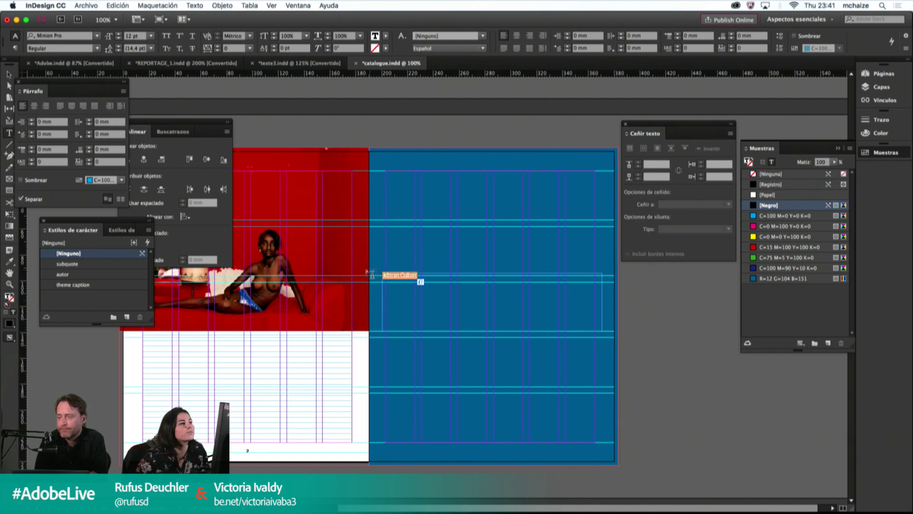
pyautogui.click(145, 38)
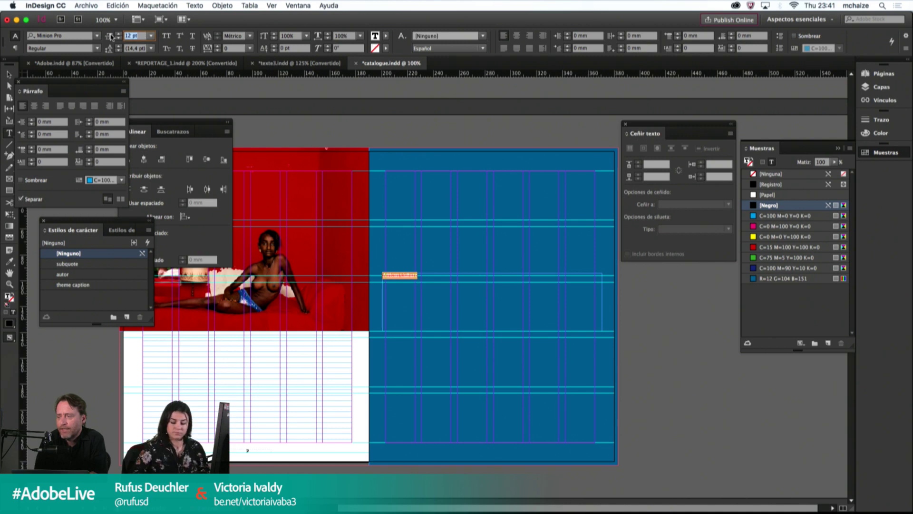
pyautogui.write('48')
pyautogui.press('Return')
pyautogui.click(74, 38)
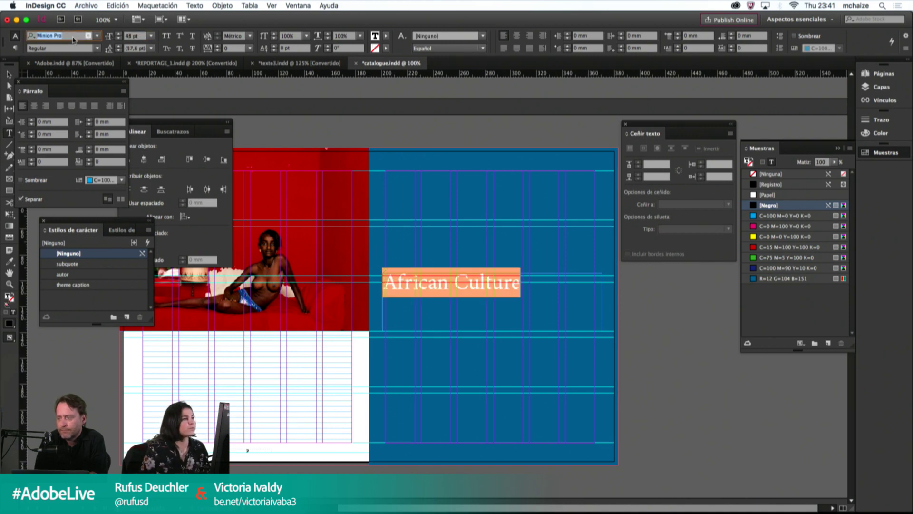
pyautogui.write('caslon')
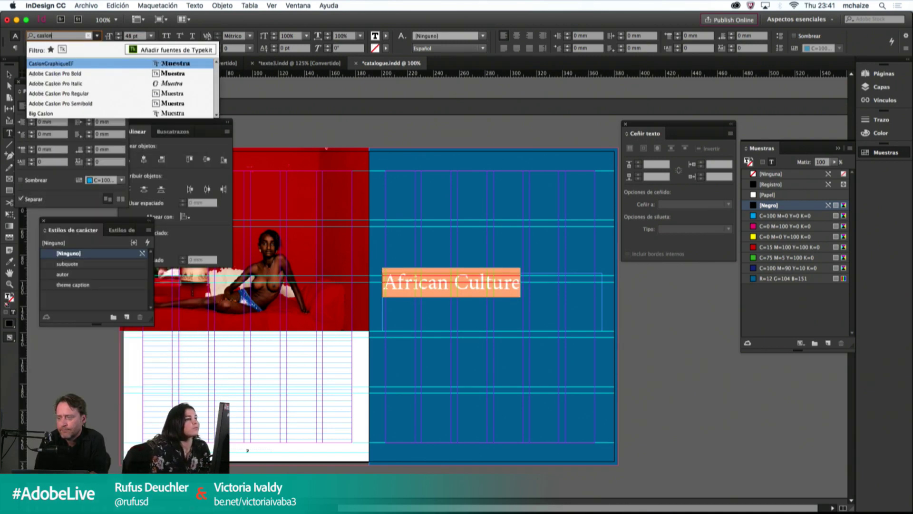
pyautogui.press('Return')
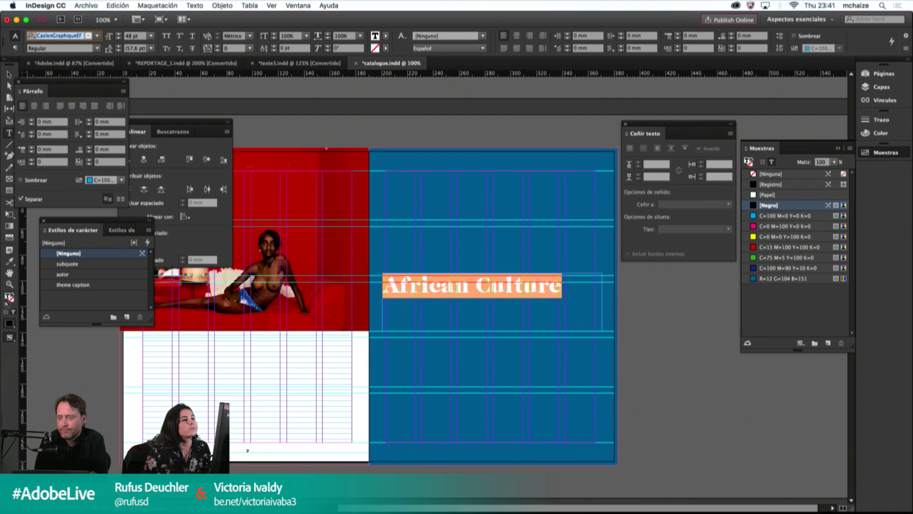
# Step: Colour the African Culture title with the [Papel] swatch and centre it in its frame
pyautogui.click(385, 36)
pyautogui.click(302, 81)
pyautogui.click(517, 36)
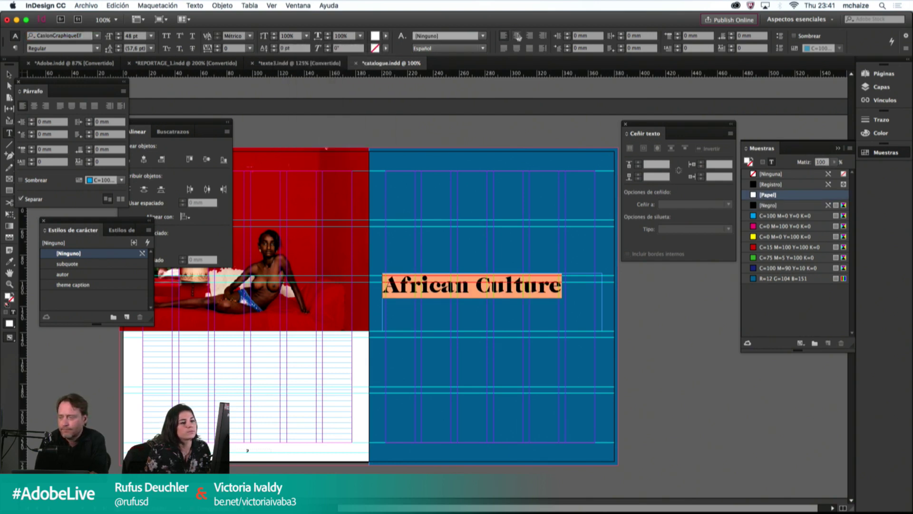
pyautogui.click(516, 36)
pyautogui.press('Escape')
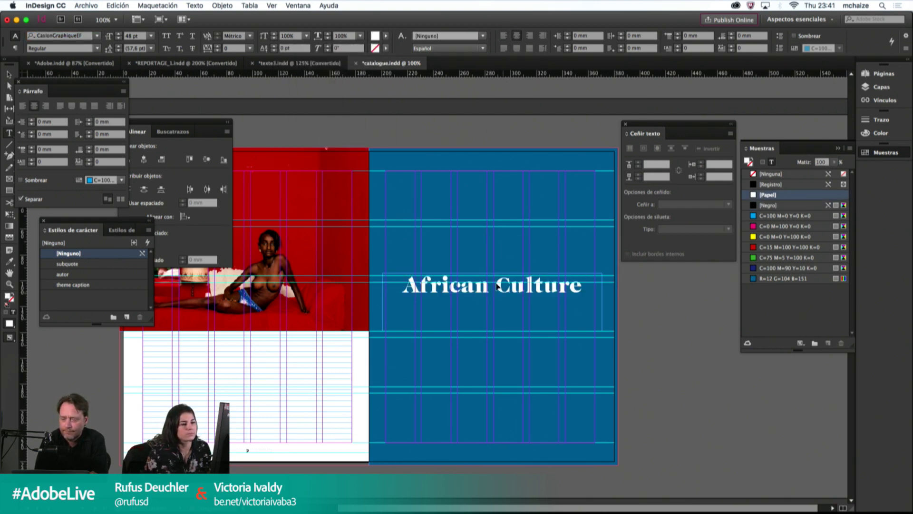
# Step: Lower the title frame's upper edge to Y 123.913 mm and align its inner edge with page 3's margin at X 203 mm
pyautogui.moveTo(493, 274); pyautogui.dragTo(494, 312)
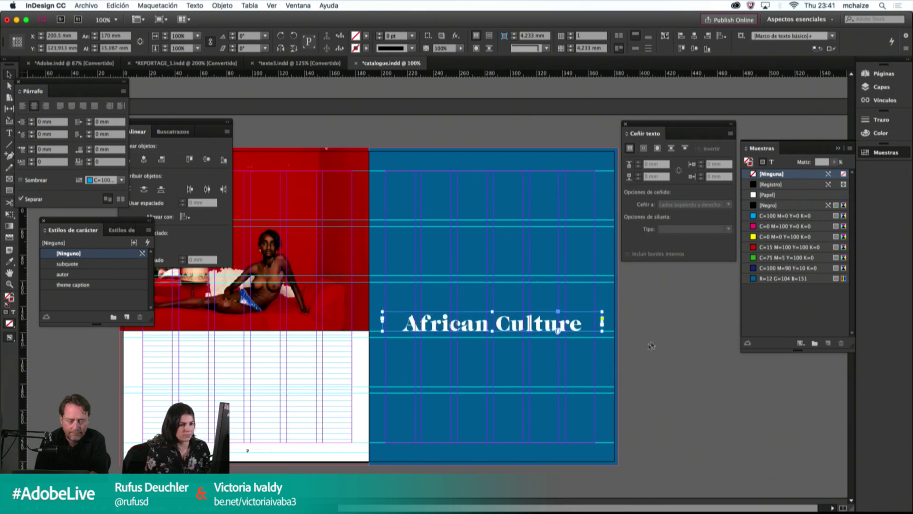
pyautogui.click(654, 342)
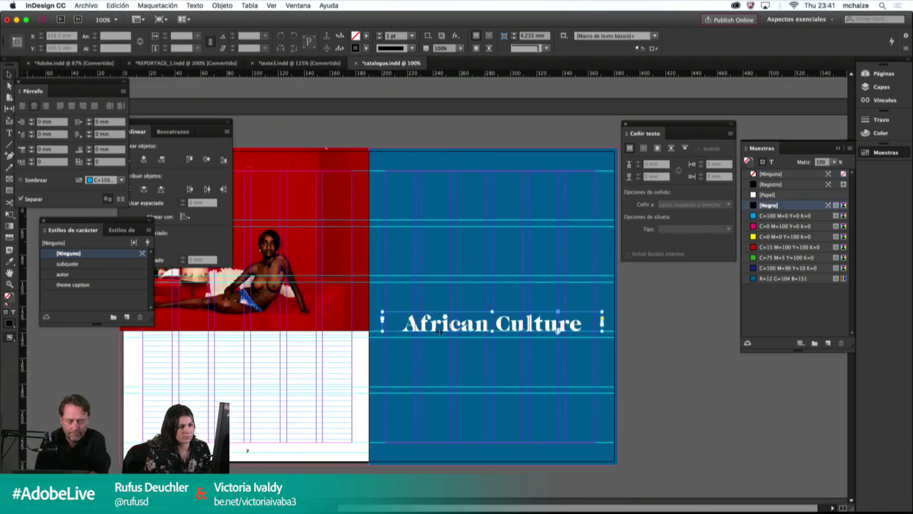
pyautogui.click(439, 330)
pyautogui.moveTo(382, 322); pyautogui.dragTo(386, 323)
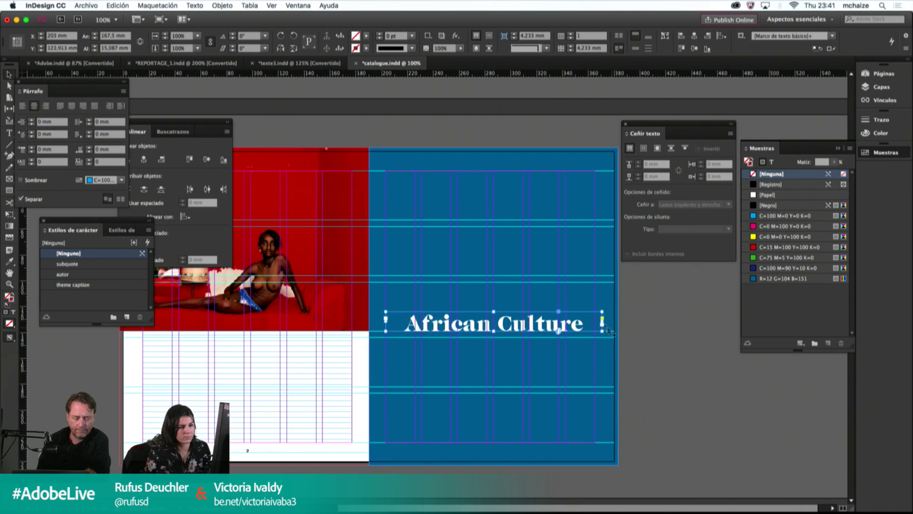
# Step: Narrow the African Culture title frame to 162 mm at page 3's outer margin and view the spread in presentation mode
pyautogui.moveTo(603, 322); pyautogui.dragTo(593, 322)
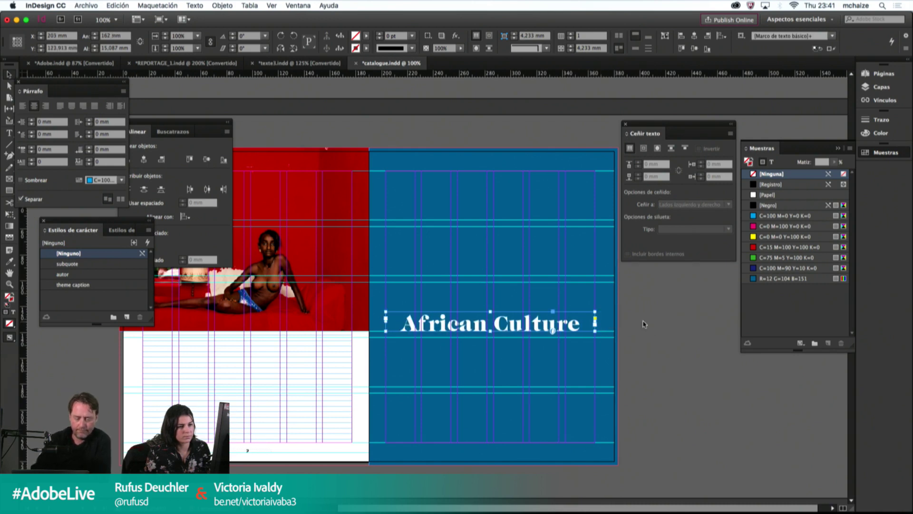
pyautogui.click(623, 340)
pyautogui.press('w')
pyautogui.hotkey('shift', 'w')
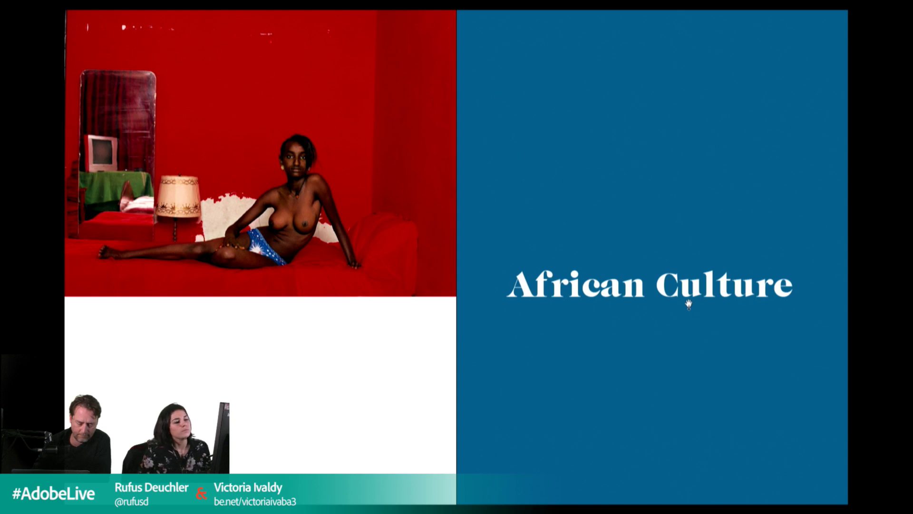
# Step: Move the African Culture title higher on page 3 and check the spread in presentation mode
pyautogui.press('Escape')
pyautogui.moveTo(551, 307); pyautogui.dragTo(548, 281)
pyautogui.click(708, 371)
pyautogui.hotkey('shift', 'w')
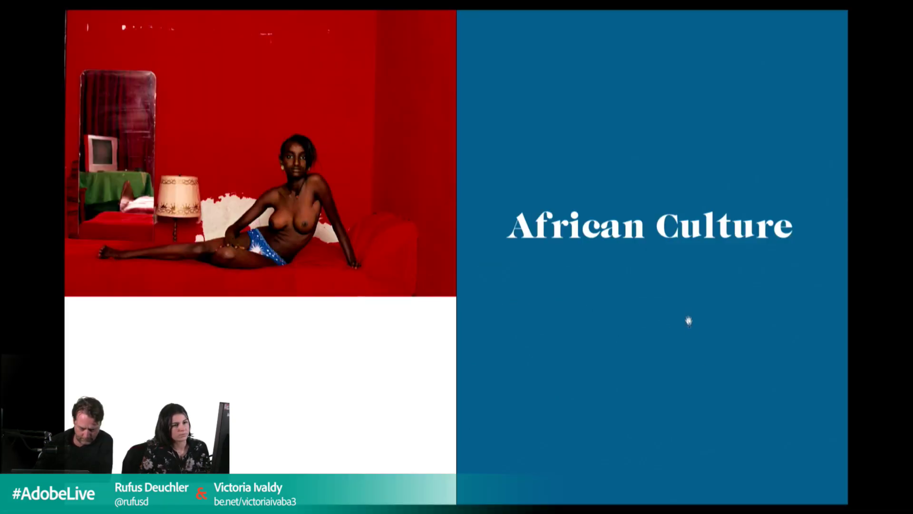
pyautogui.press('Escape')
pyautogui.click(584, 295)
pyautogui.hotkey('shift', 'w')
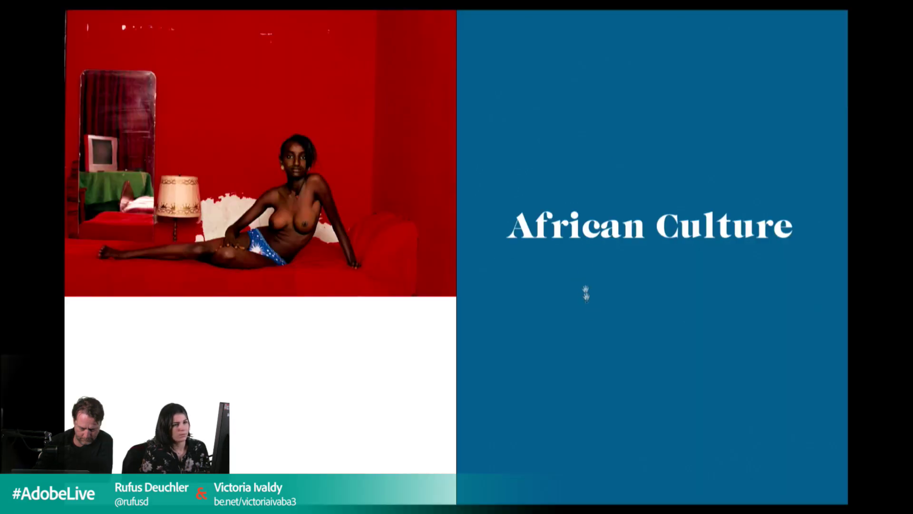
pyautogui.press('Escape')
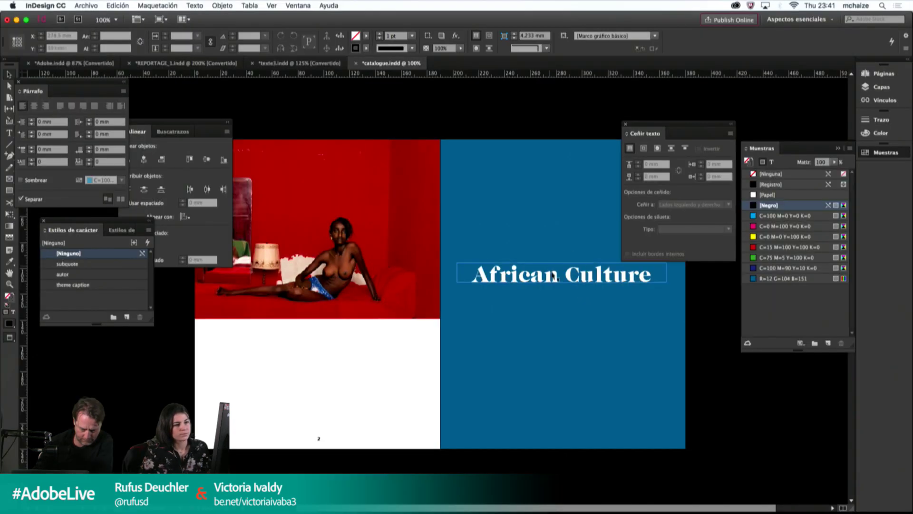
pyautogui.press('w')
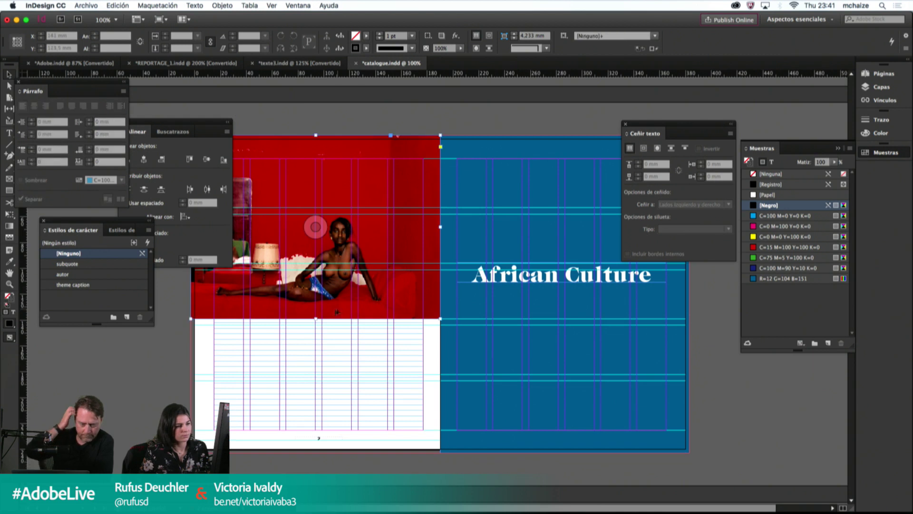
# Step: Shorten the photo frame on page 2 to 130.5 mm high and lower the African Culture title to about Y 108 mm
pyautogui.click(316, 295)
pyautogui.moveTo(316, 318); pyautogui.dragTo(316, 304)
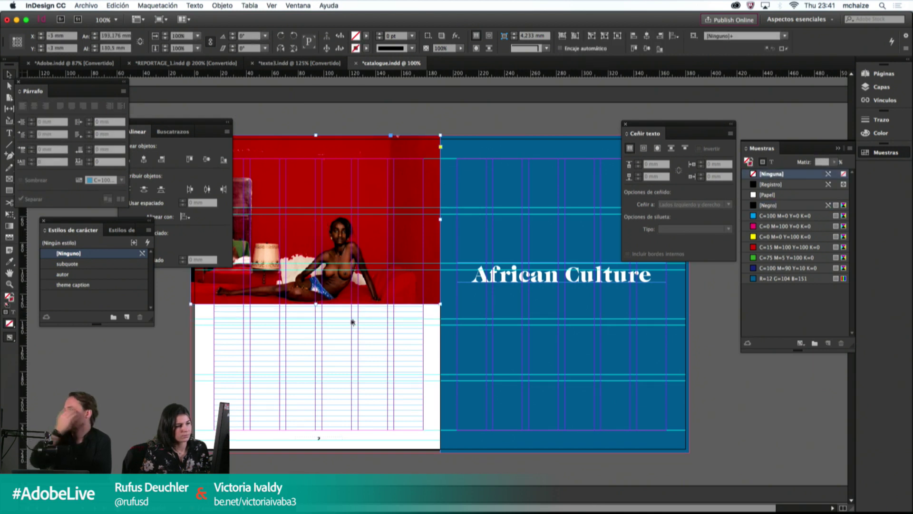
pyautogui.press('w')
pyautogui.moveTo(495, 286)
pyautogui.mouseDown()
pyautogui.moveTo(494, 296)
pyautogui.moveTo(493, 287)
pyautogui.mouseUp()
# Step: Shift the image slightly upward inside its frame on page 2
pyautogui.click(384, 328)
pyautogui.click(423, 315)
pyautogui.doubleClick(393, 282)
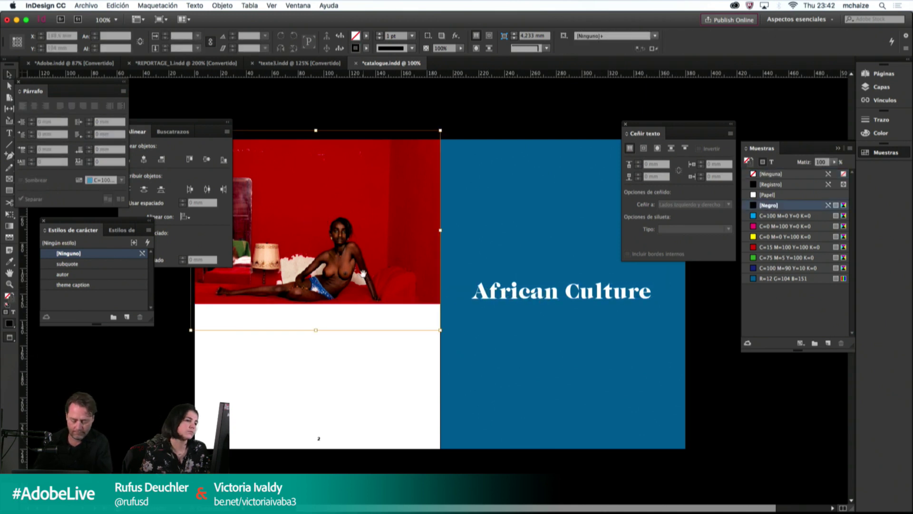
pyautogui.moveTo(393, 283); pyautogui.dragTo(393, 275)
pyautogui.click(393, 332)
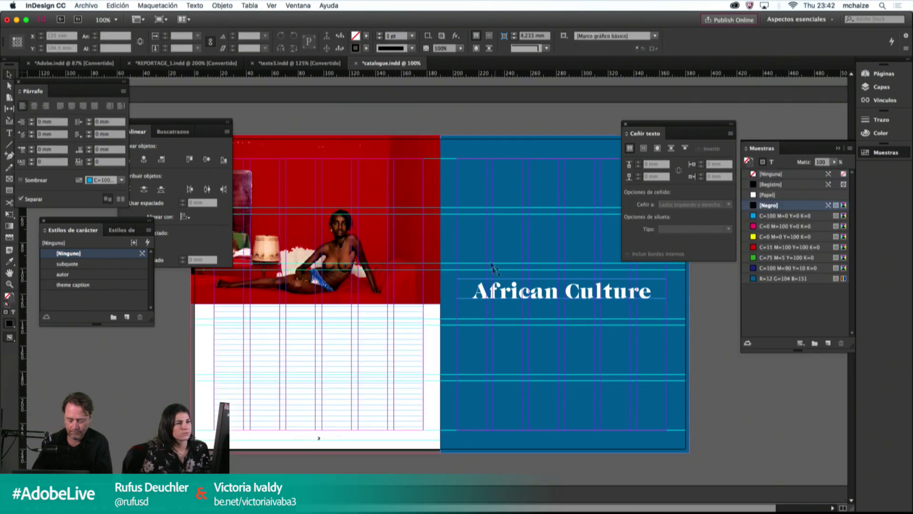
# Step: Place a horizontal guide at Y 108.133 mm along the title frame's upper edge and shift the page 2 image further up within its frame
pyautogui.press('w')
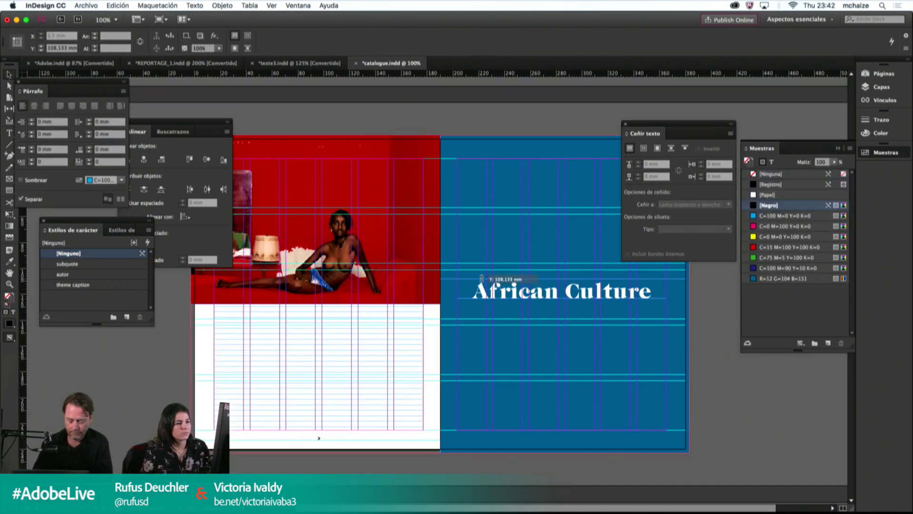
pyautogui.click(471, 279)
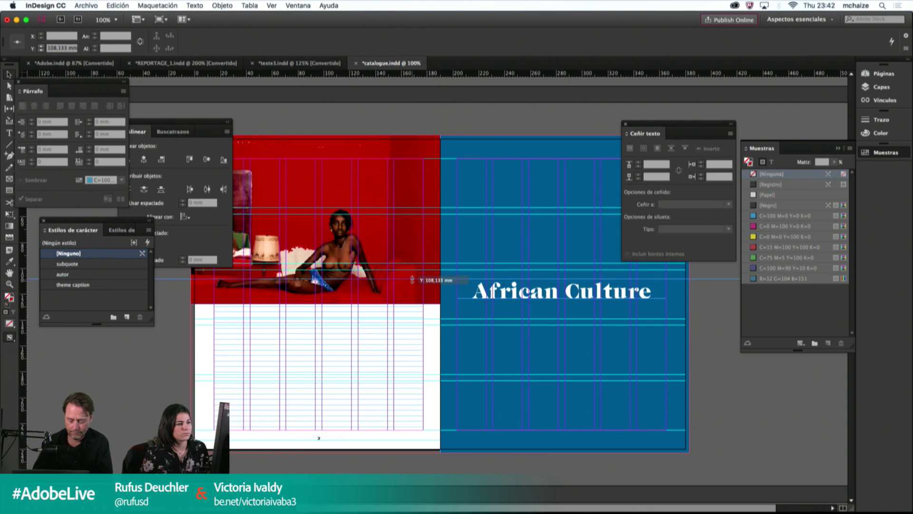
pyautogui.click(390, 268)
pyautogui.moveTo(405, 302); pyautogui.dragTo(410, 300)
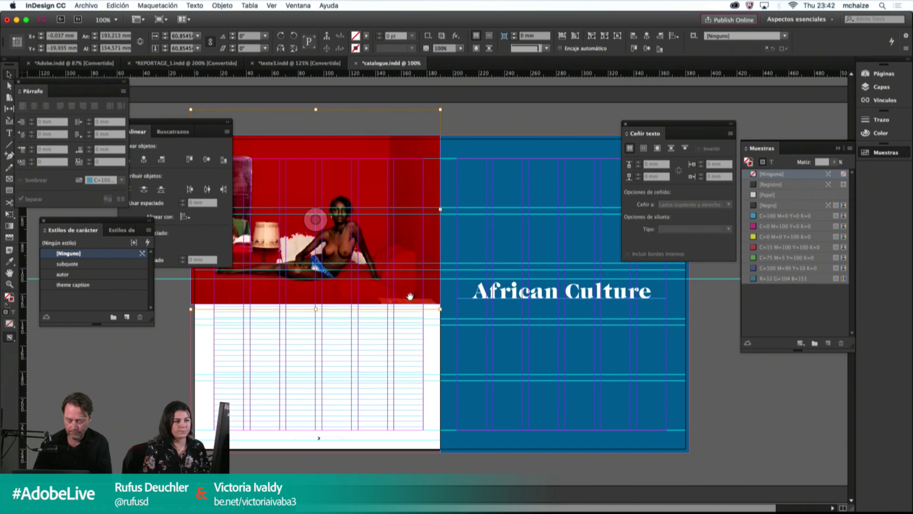
pyautogui.hotkey('shift', 'w')
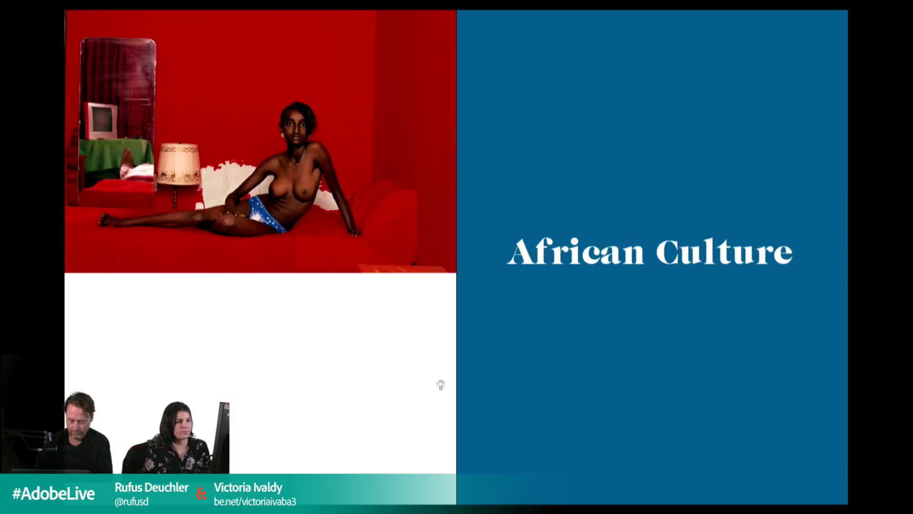
# Step: Go through the following spreads and raise the lower edge of the large green foliage photo on page 4 slightly
pyautogui.press('Right')
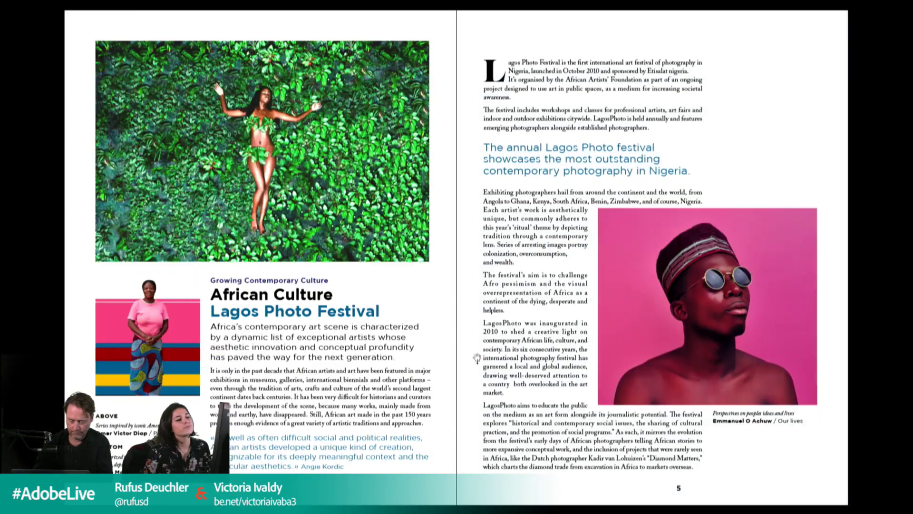
pyautogui.press('Right')
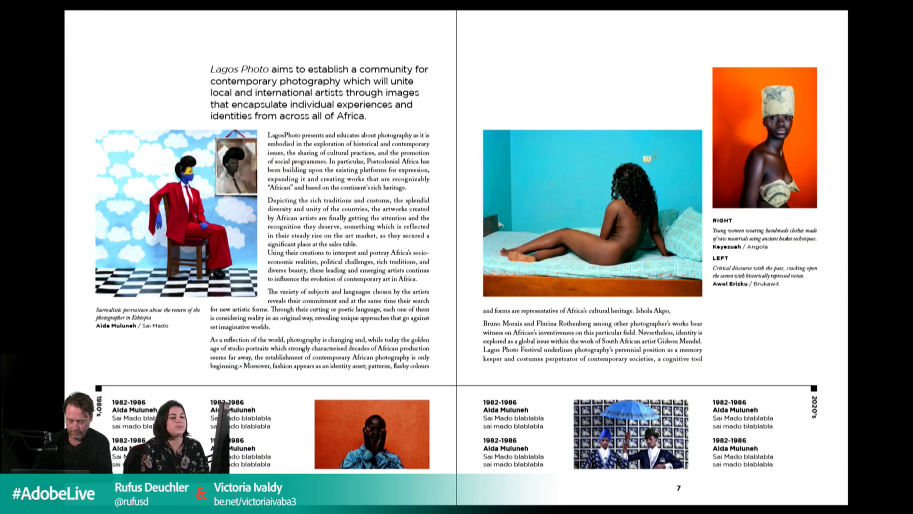
pyautogui.press('Left')
pyautogui.press('Escape')
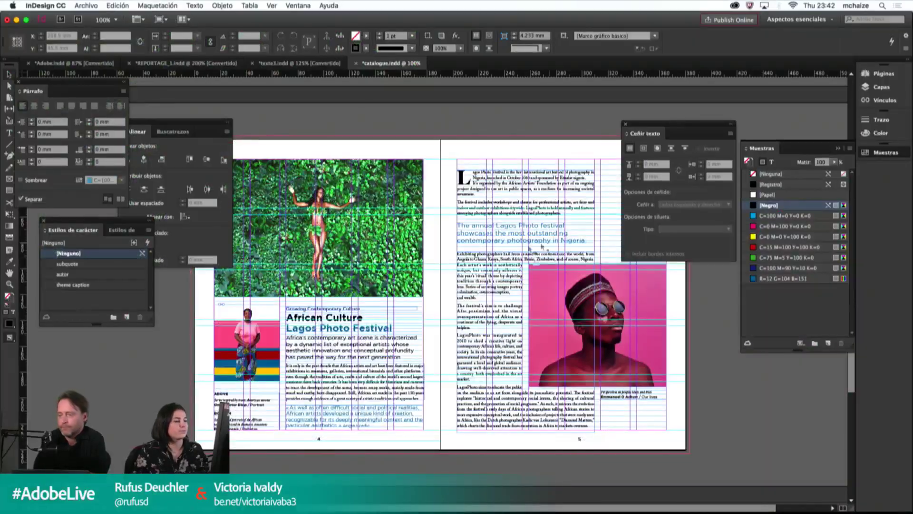
pyautogui.click(323, 298)
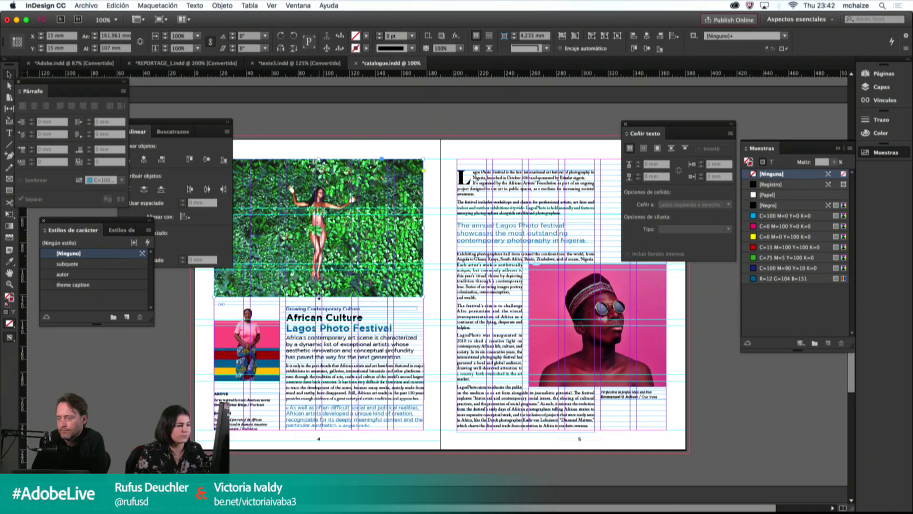
pyautogui.moveTo(319, 298); pyautogui.dragTo(319, 290)
pyautogui.press('super+shift+a')
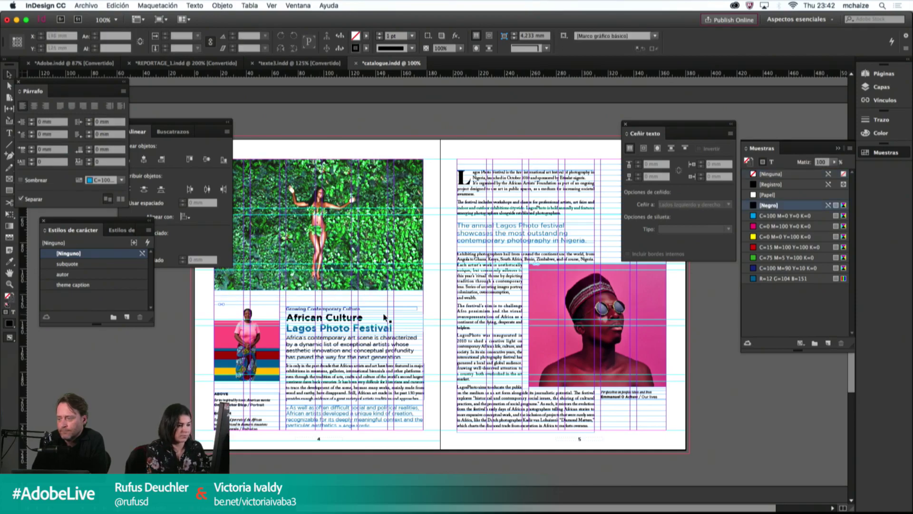
# Step: Move the Growing Contemporary Culture line and the headline frame below it on page 4 up together, to Y 127.659 mm
pyautogui.press('super+2')
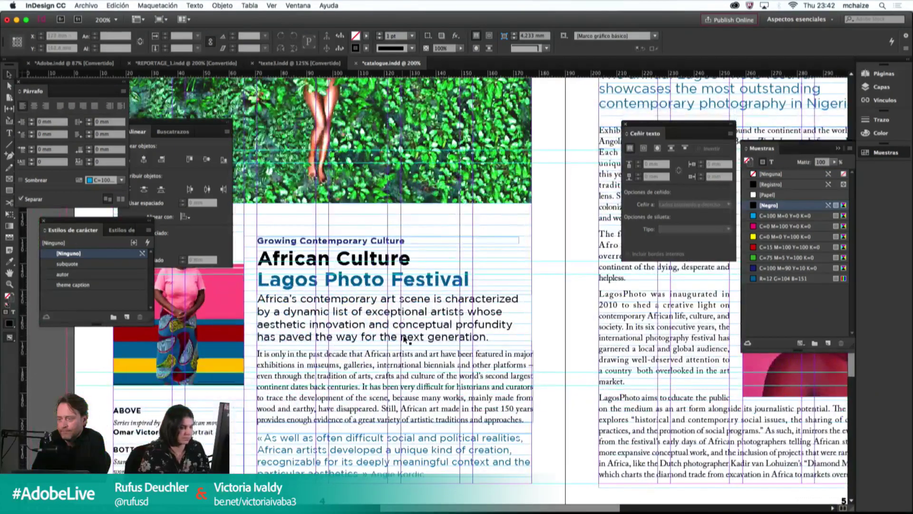
pyautogui.click(339, 310)
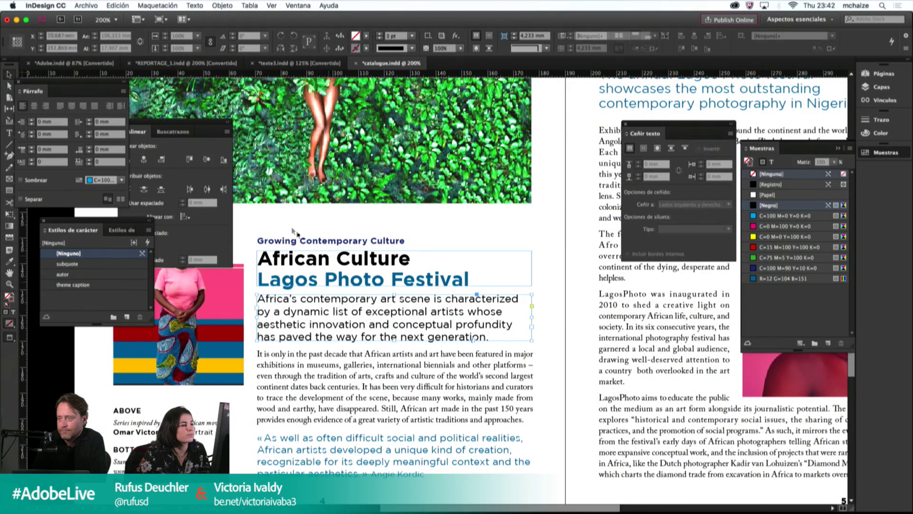
pyautogui.click(295, 236)
pyautogui.moveTo(295, 237); pyautogui.dragTo(301, 231)
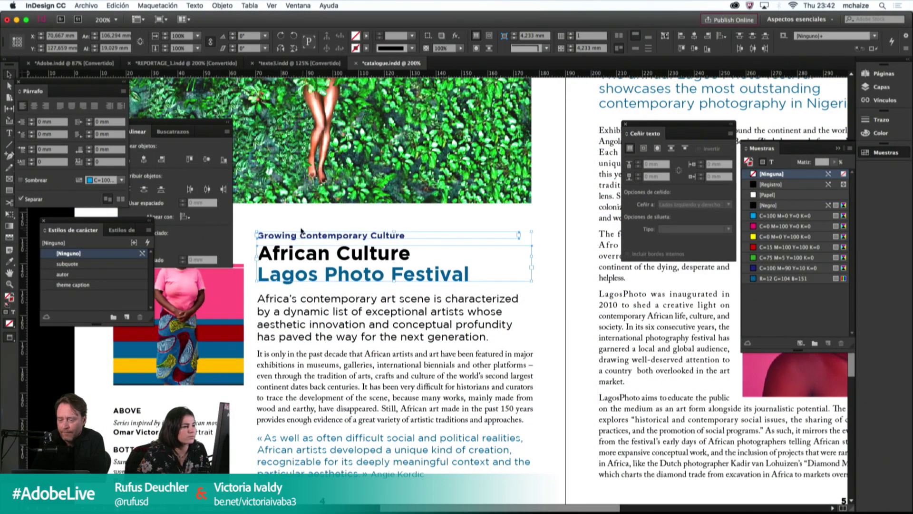
pyautogui.press('w')
pyautogui.keyDown('shift'); pyautogui.click(289, 257); pyautogui.keyUp('shift')
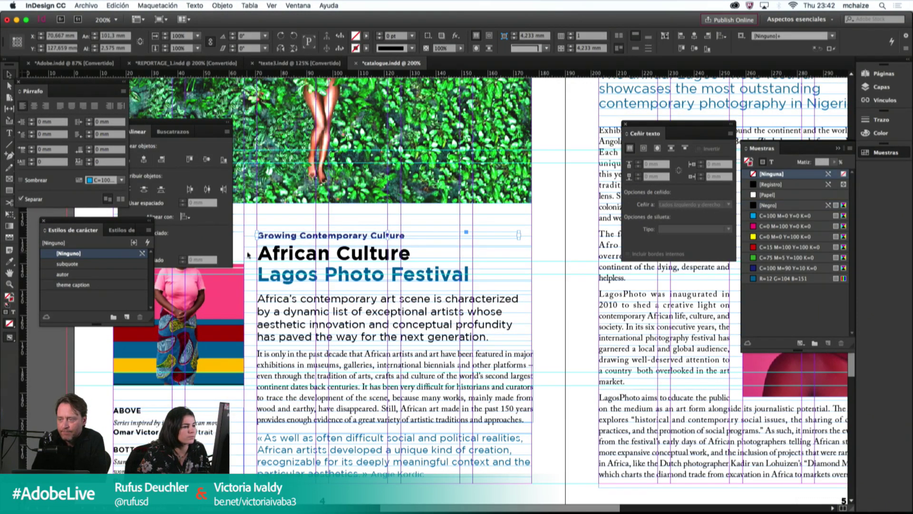
# Step: Nudge the African Culture / Lagos Photo Festival headline frame on page 4 to X 70.167 mm and Y 132.409 mm
pyautogui.doubleClick(357, 259)
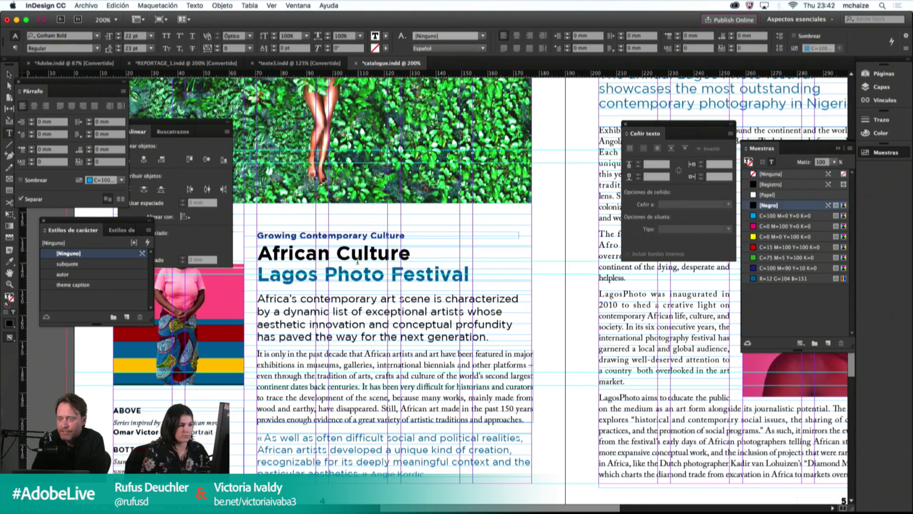
pyautogui.click(269, 280)
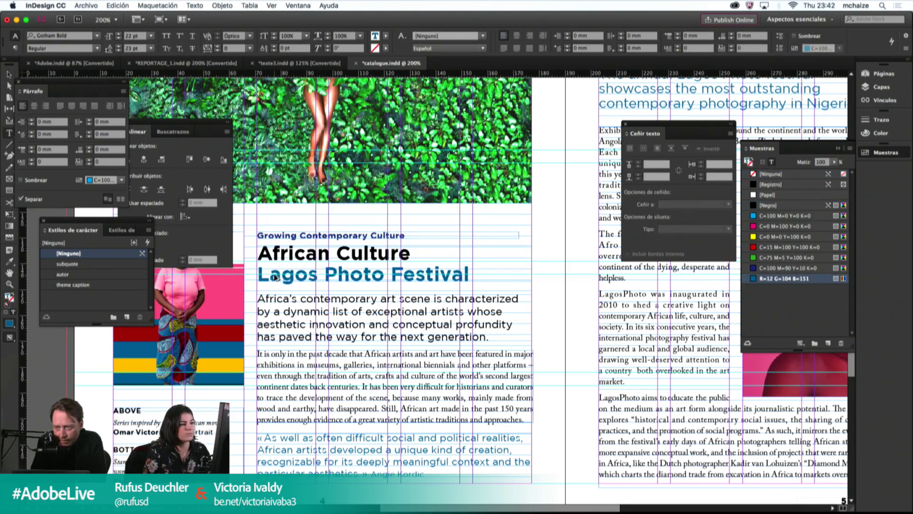
pyautogui.scroll(15, 274, 278)
pyautogui.press('Escape')
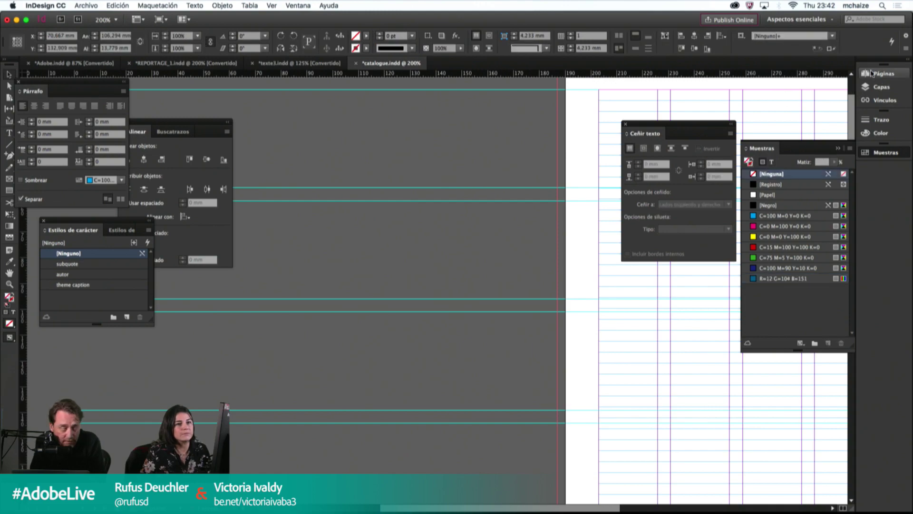
pyautogui.click(884, 74)
pyautogui.doubleClick(791, 177)
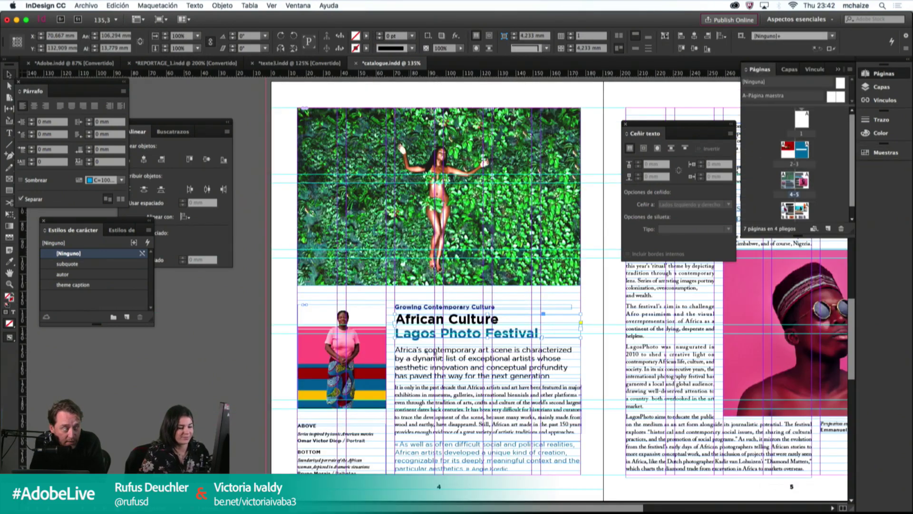
pyautogui.scroll(3, 472, 344)
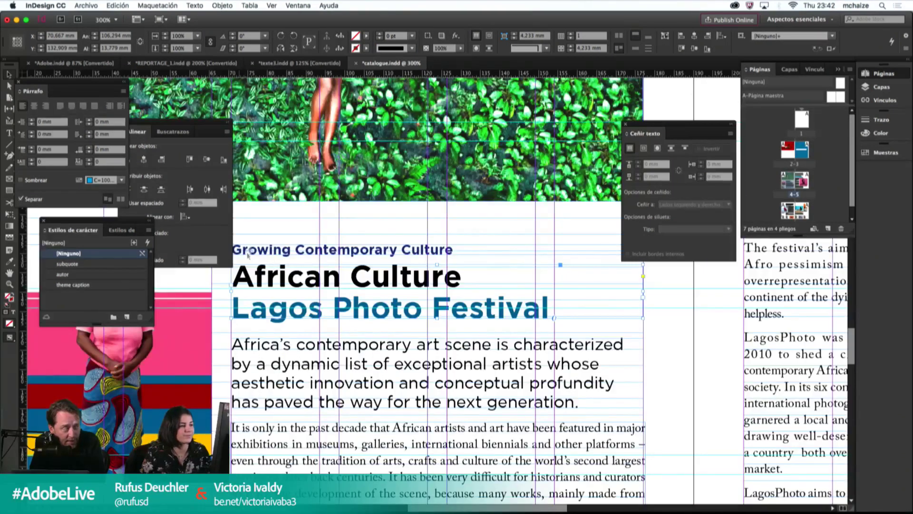
pyautogui.press('Left')
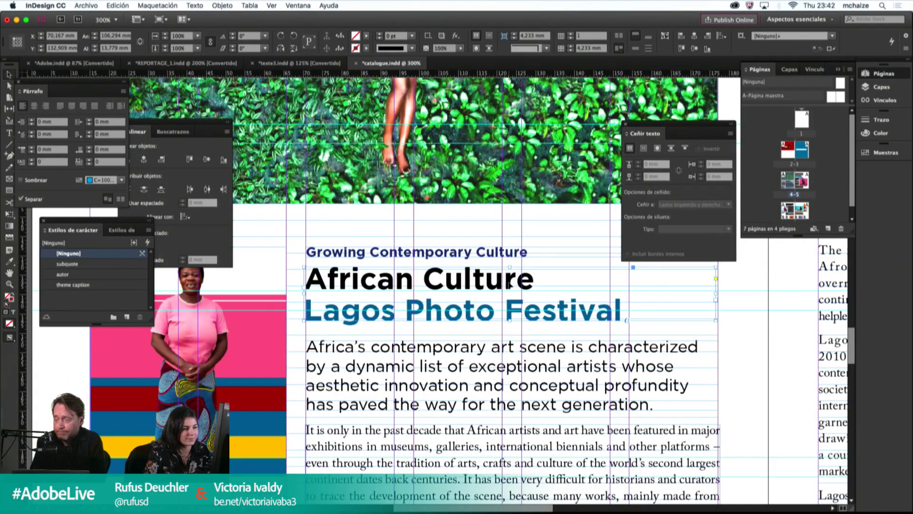
pyautogui.press('Up')
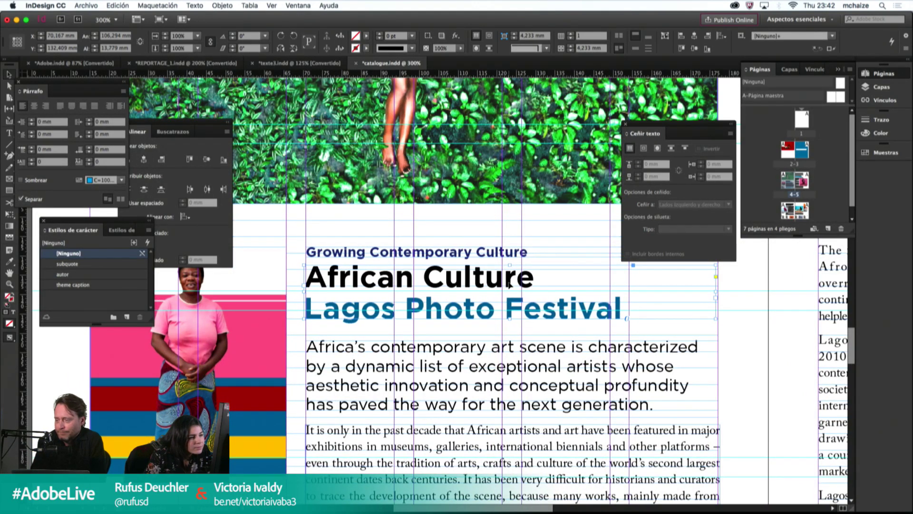
pyautogui.doubleClick(312, 304)
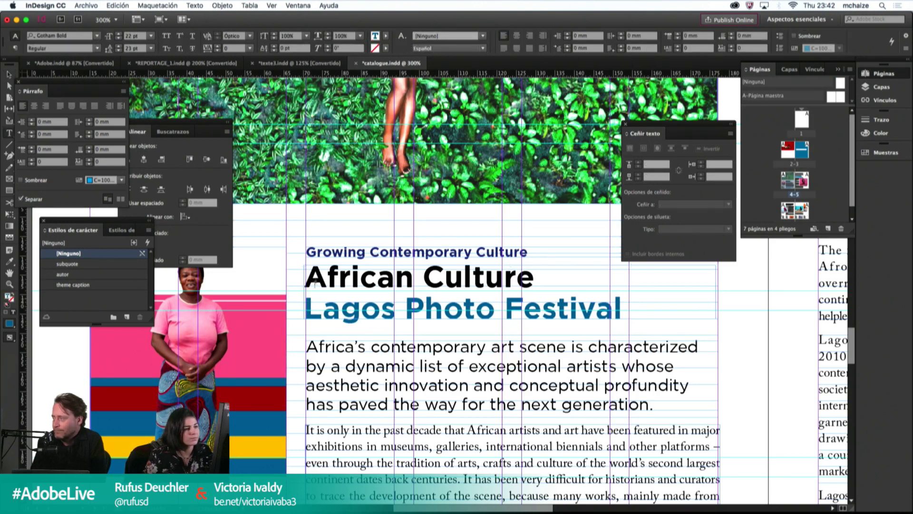
pyautogui.press('Escape')
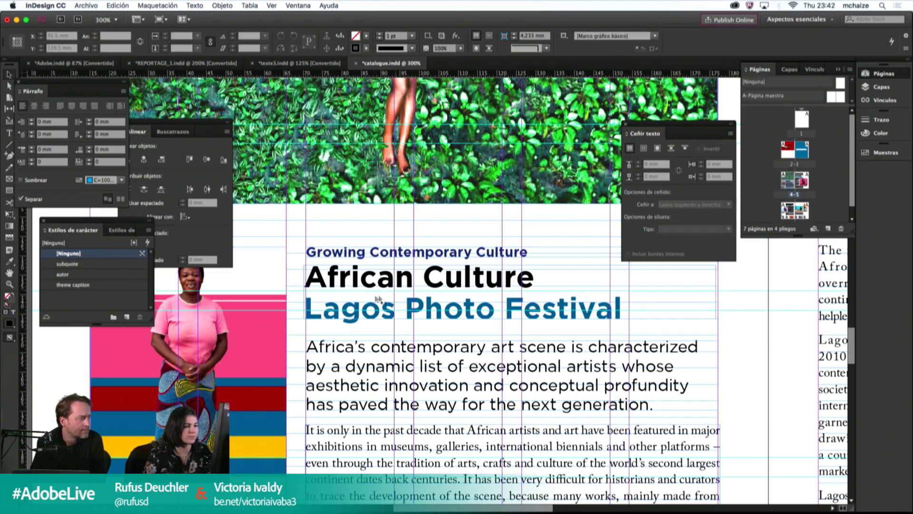
# Step: Nudge the Growing Contemporary Culture line on page 4 up to Y 127.159 mm and preview it without guides
pyautogui.click(364, 255)
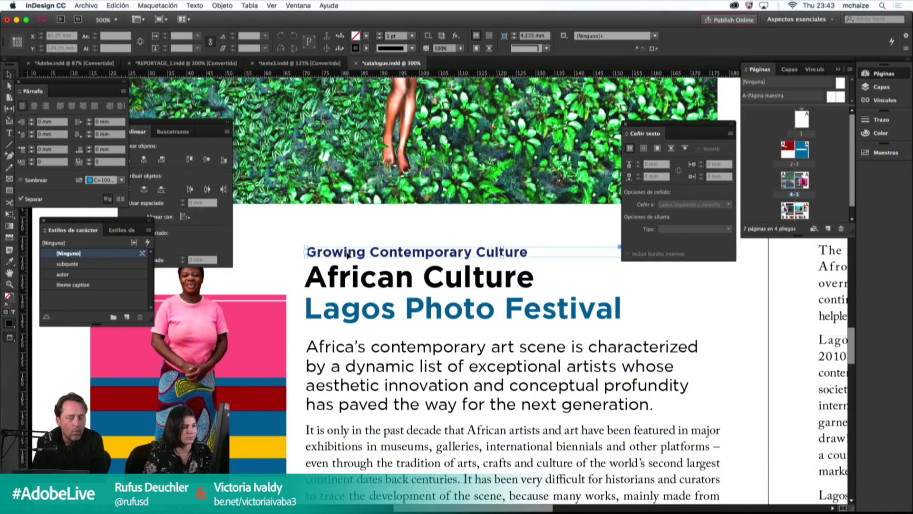
pyautogui.press('Up')
pyautogui.press('Up')
pyautogui.press('w')
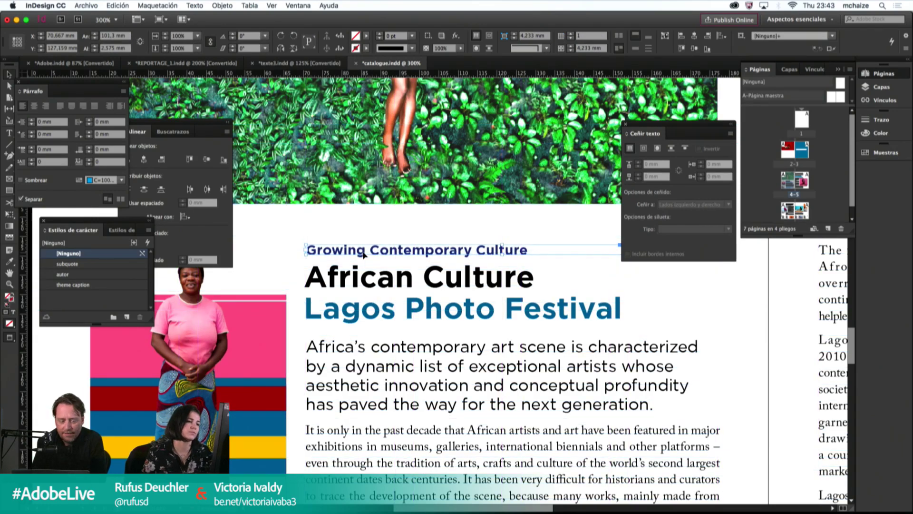
pyautogui.click(359, 234)
# Step: Move the photo of the woman in the pink top on page 4 down to X 15.046 mm and Y 131.875 mm
pyautogui.scroll(-3, 325, 344)
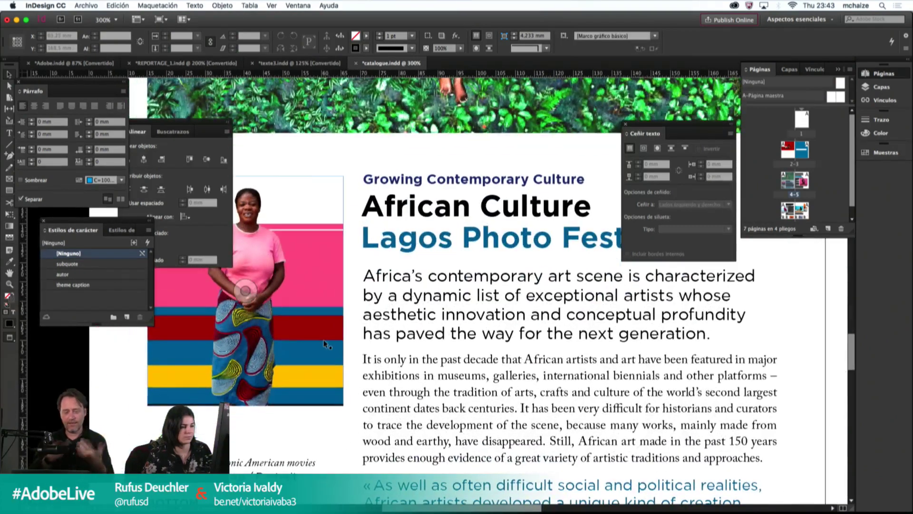
pyautogui.click(334, 375)
pyautogui.moveTo(330, 323); pyautogui.dragTo(329, 329)
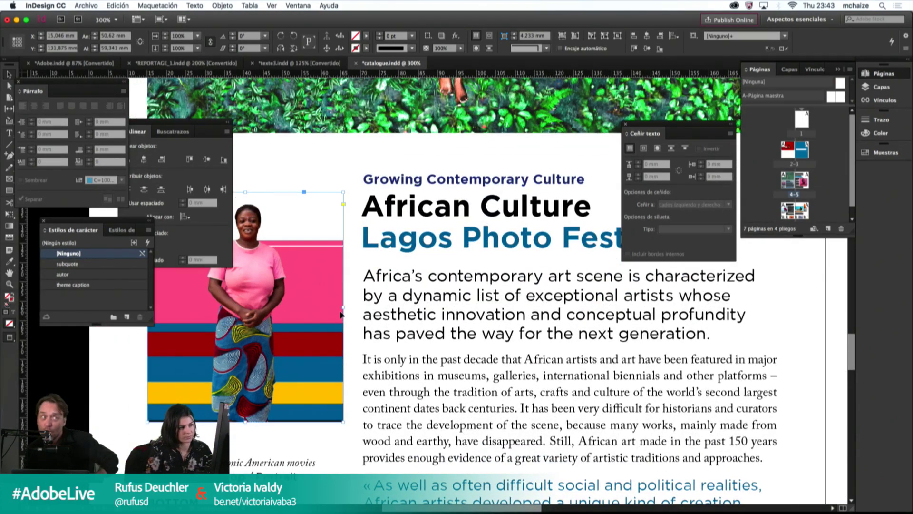
# Step: Move the photo of the woman in the pink top on page 4 down to Y 133.875 mm and preview it without guides
pyautogui.press('w')
pyautogui.press('Down')
pyautogui.press('Down')
pyautogui.press('Down')
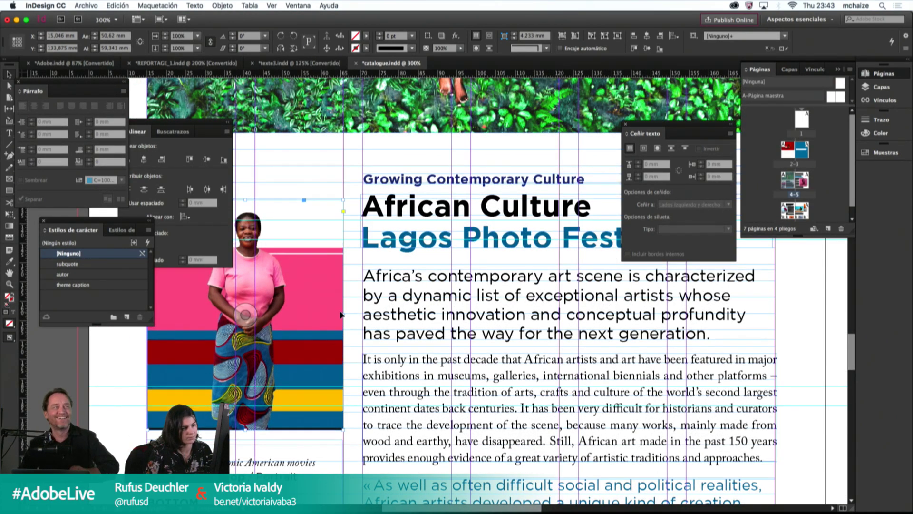
pyautogui.press('w')
pyautogui.click(312, 180)
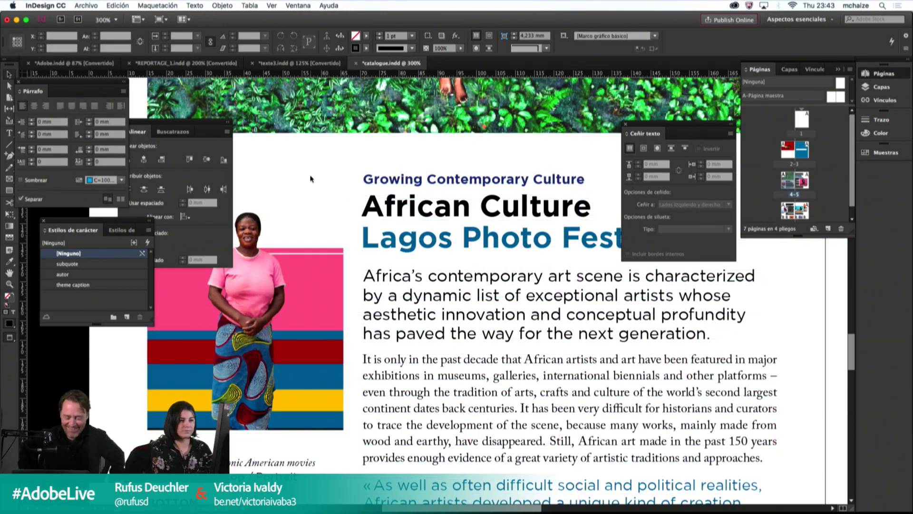
# Step: Try a 2 mm space before the BOTTOM heading in the photo captions on page 4
pyautogui.press('super+minus')
pyautogui.press('super+minus')
pyautogui.press('super+minus')
pyautogui.moveTo(536, 240); pyautogui.dragTo(509, 262)
pyautogui.click(305, 387)
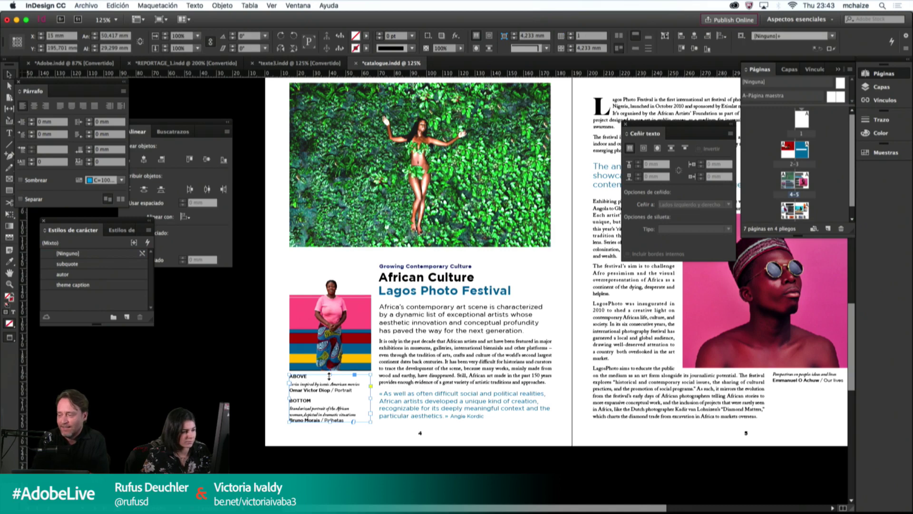
pyautogui.doubleClick(291, 400)
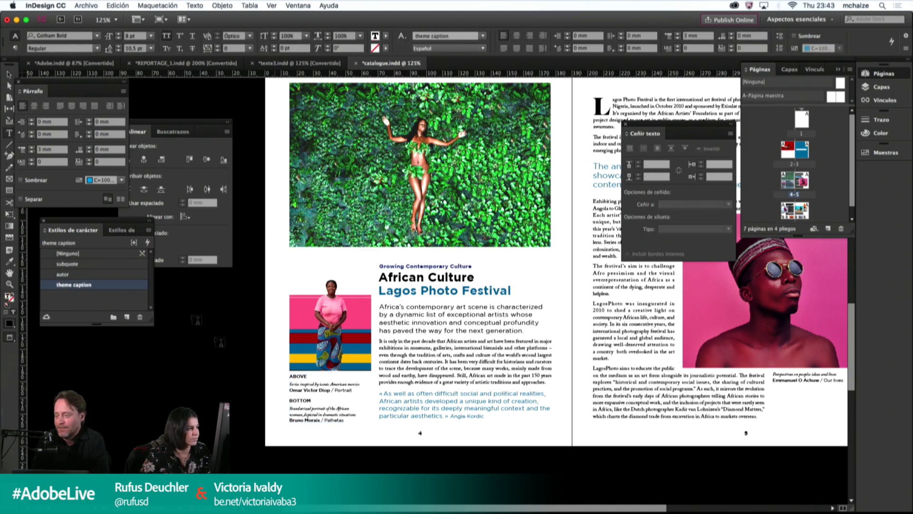
pyautogui.click(63, 151)
pyautogui.write('2')
pyautogui.press('Return')
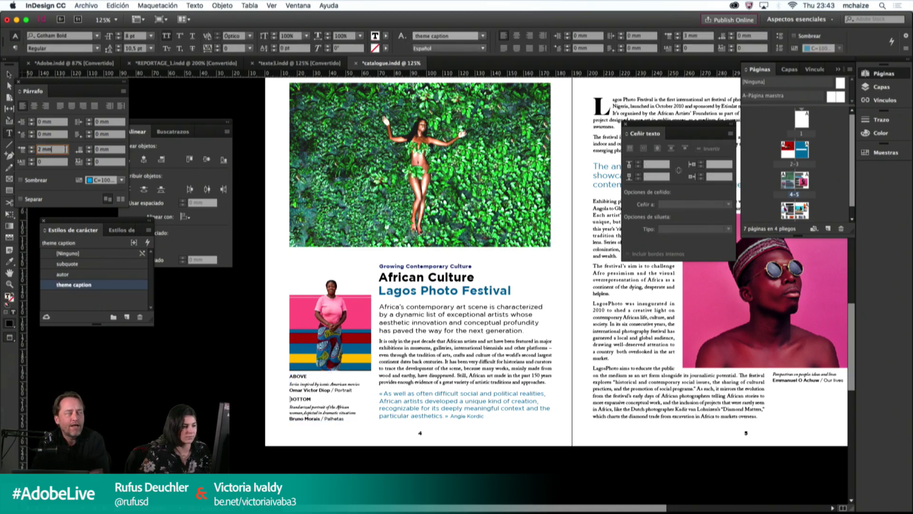
pyautogui.press('Escape')
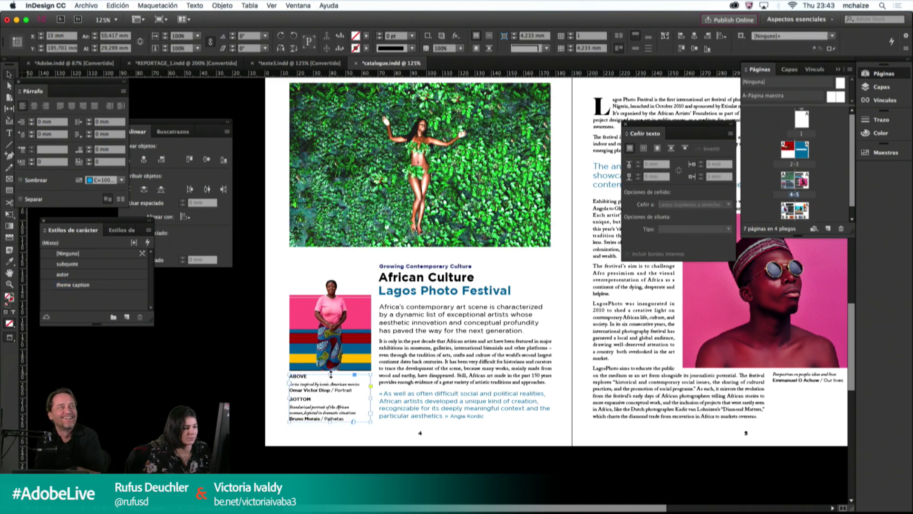
pyautogui.click(434, 434)
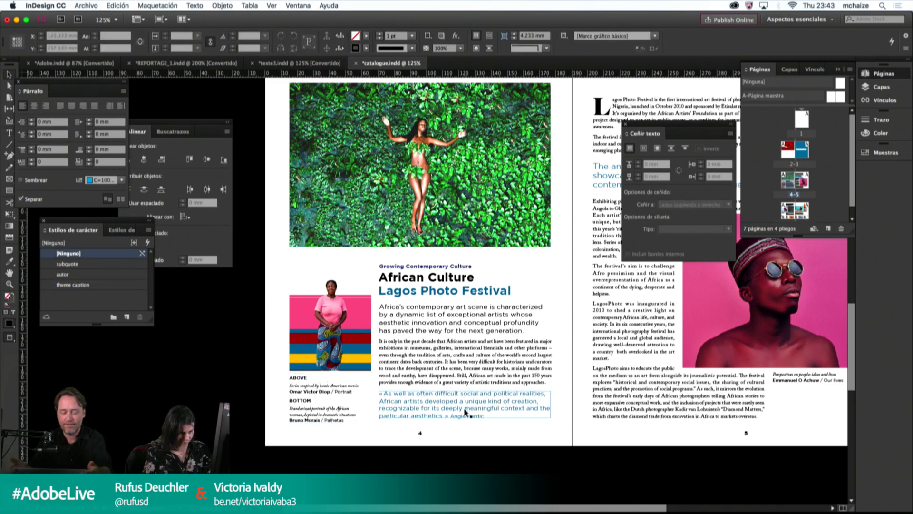
# Step: Show the guides and try a height of 19.091 mm for the blue quote frame at the foot of page 4
pyautogui.click(465, 412)
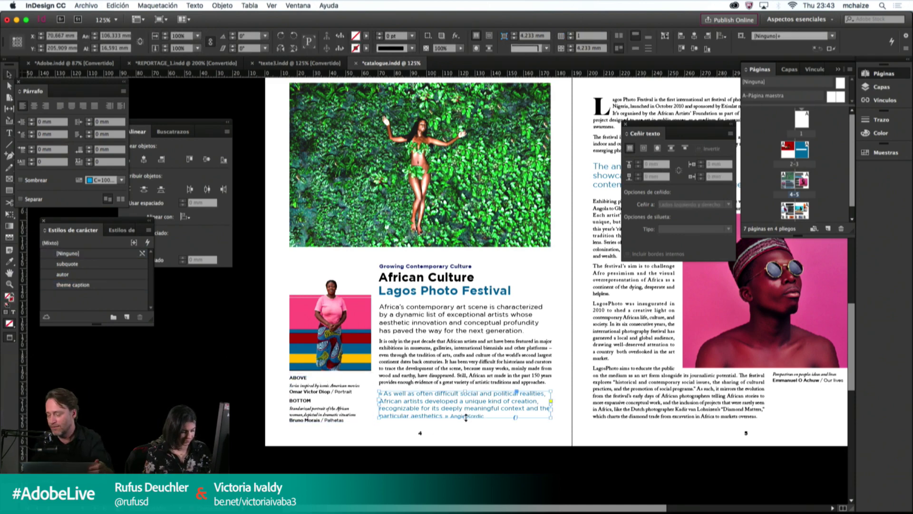
pyautogui.press('w')
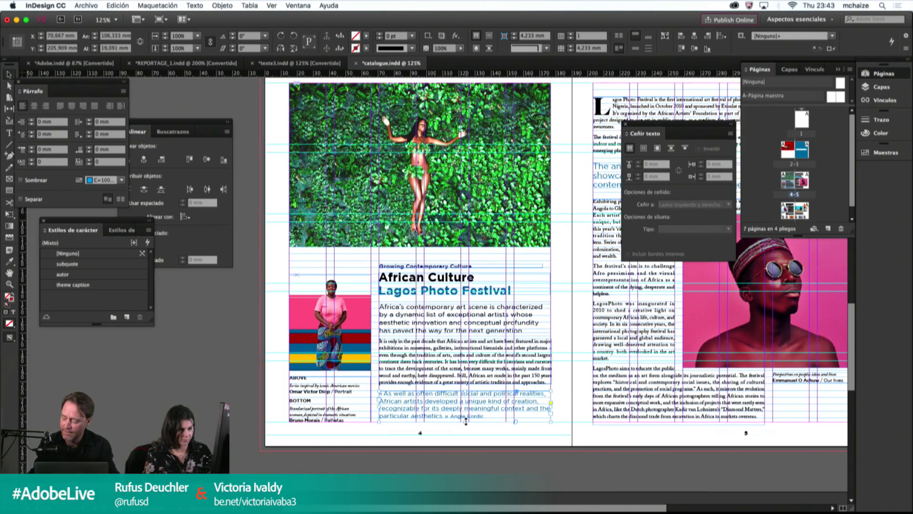
pyautogui.hscroll(5, 675, 410)
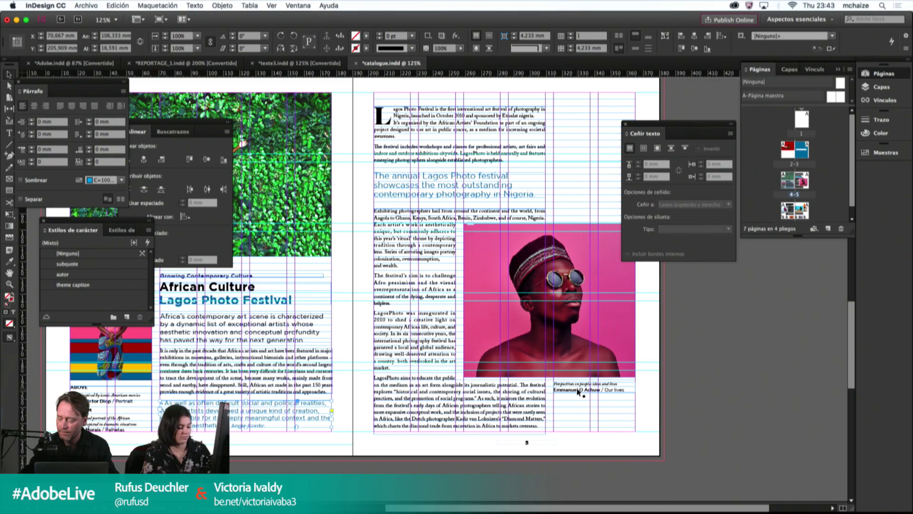
# Step: Tighten the kerning between "LagosPhoto" and "was inaugurated" in the narrow text column on page 5 to -70
pyautogui.press('super+equal')
pyautogui.press('super+equal')
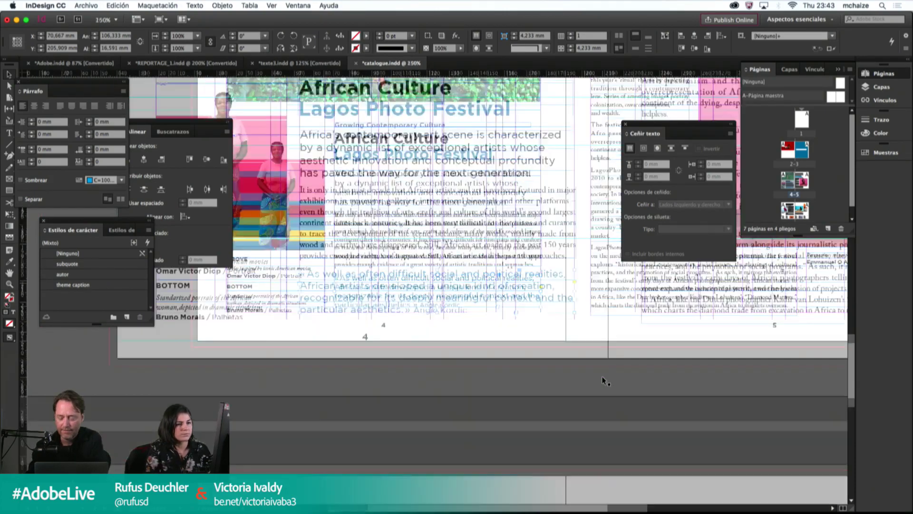
pyautogui.hscroll(6, 690, 301)
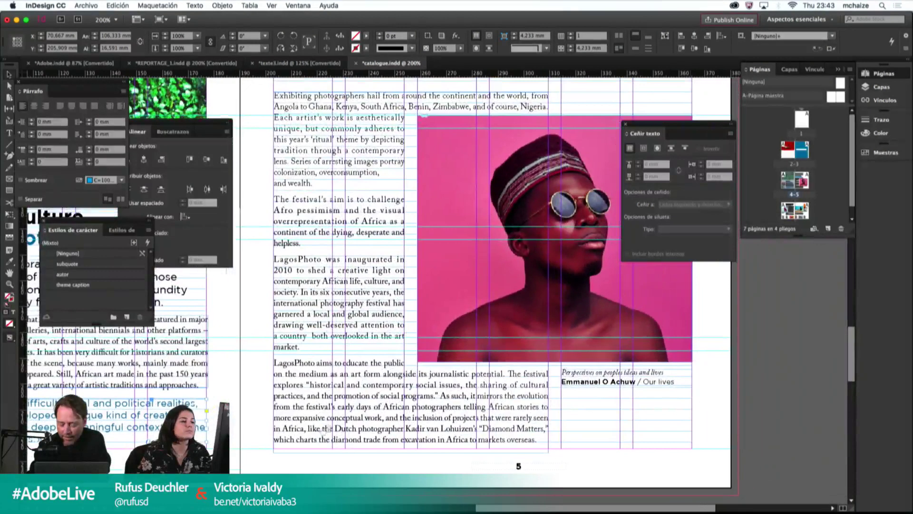
pyautogui.doubleClick(337, 248)
pyautogui.click(328, 259)
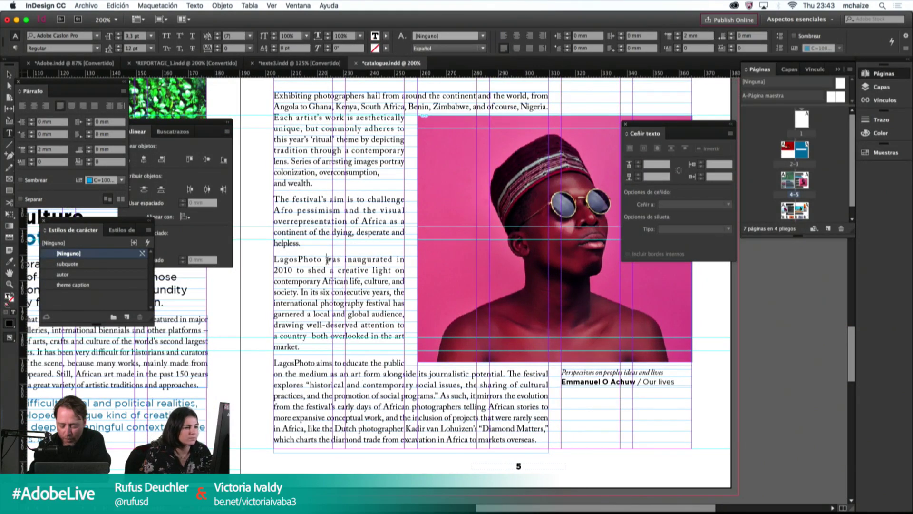
pyautogui.press('BackSpace')
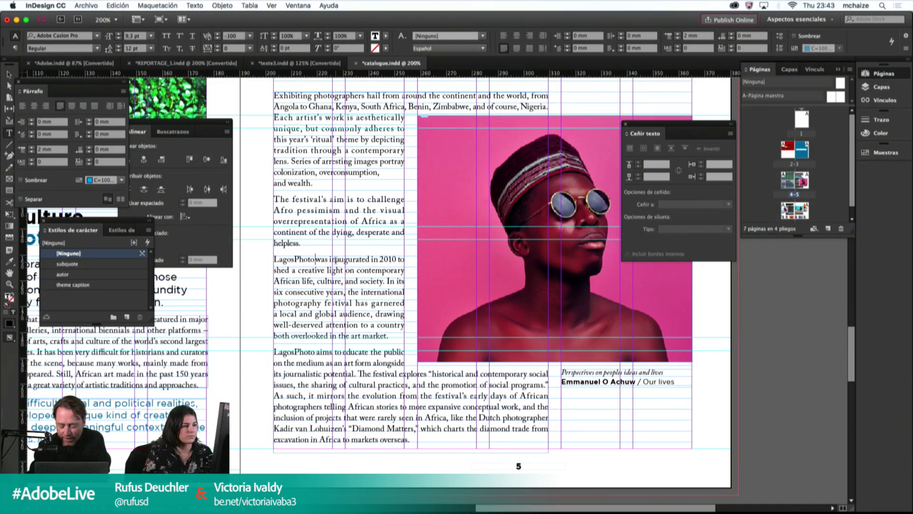
pyautogui.hotkey('alt', 'Left')
pyautogui.hotkey('alt', 'Left')
pyautogui.hotkey('alt', 'Left')
pyautogui.hotkey('alt', 'Left')
pyautogui.hotkey('alt', 'Left')
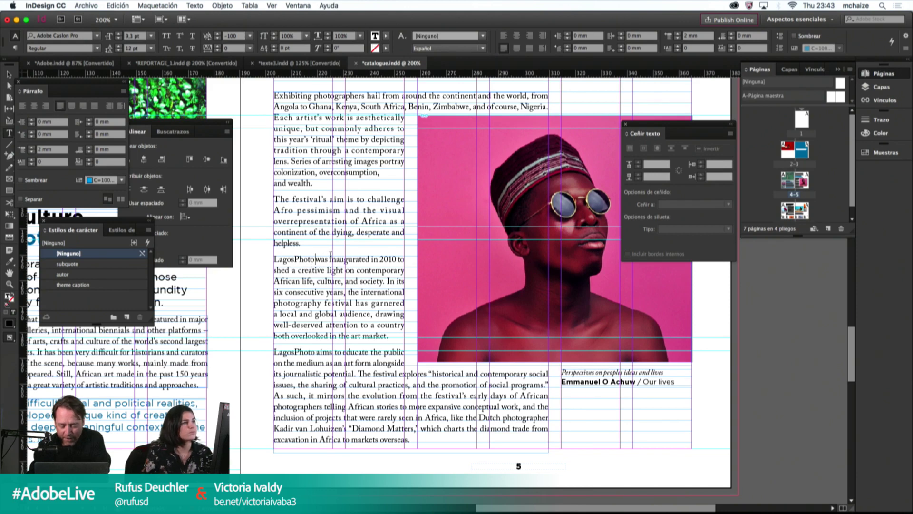
pyautogui.click(231, 35)
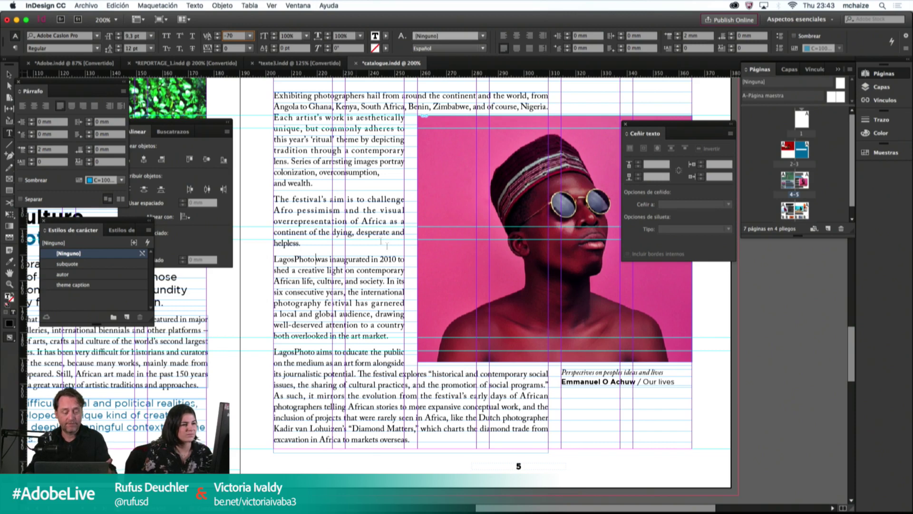
# Step: Try a paragraph break after "inaugurated in 2010" with 0 mm space before the new paragraph
pyautogui.click(398, 259)
pyautogui.press('Return')
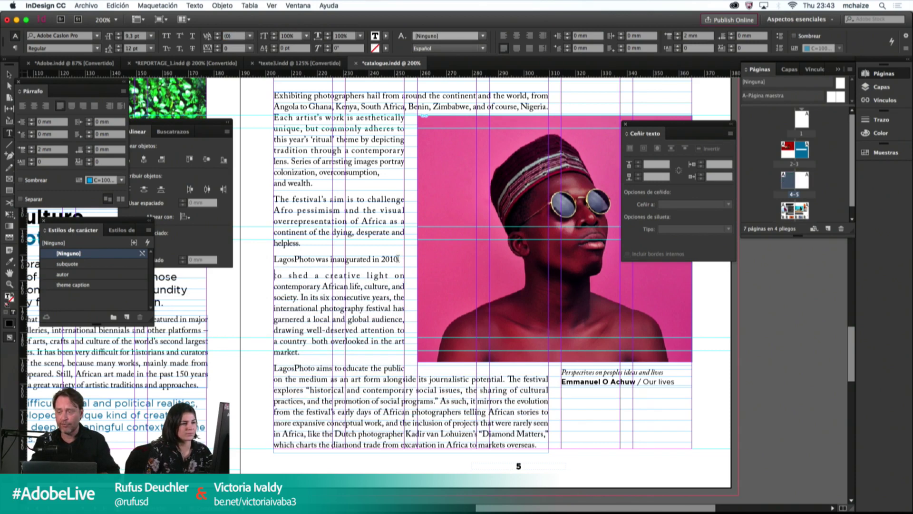
pyautogui.click(52, 149)
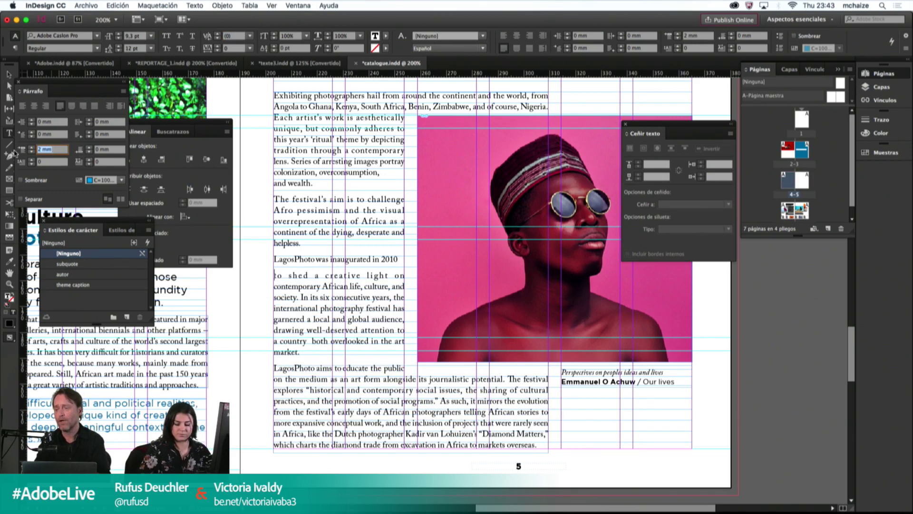
pyautogui.write('0')
pyautogui.press('Return')
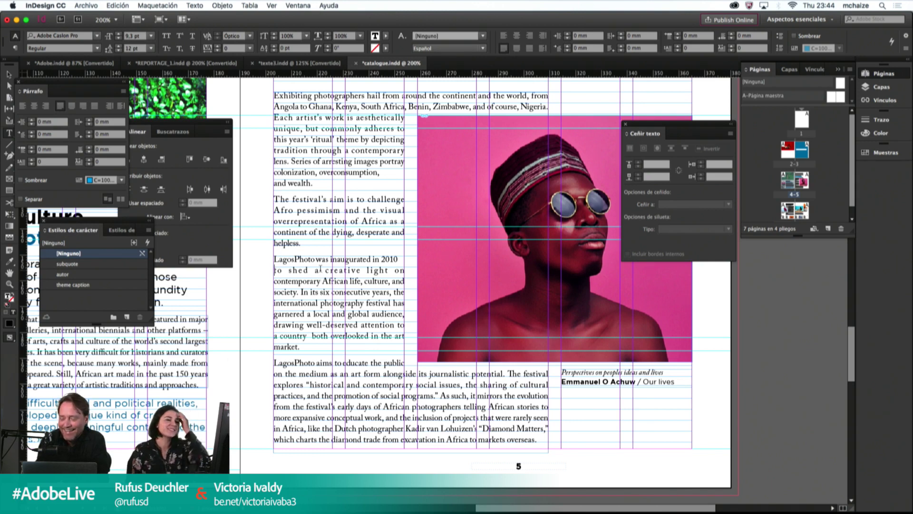
pyautogui.press('BackSpace')
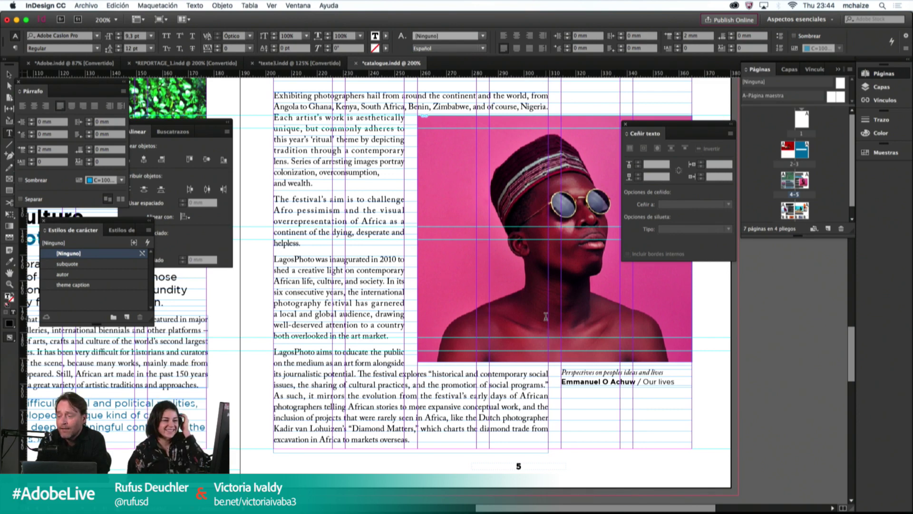
# Step: Split "overrepresentation" after "over" and remove the break before "and wealth" in the page 5 text
pyautogui.click(350, 221)
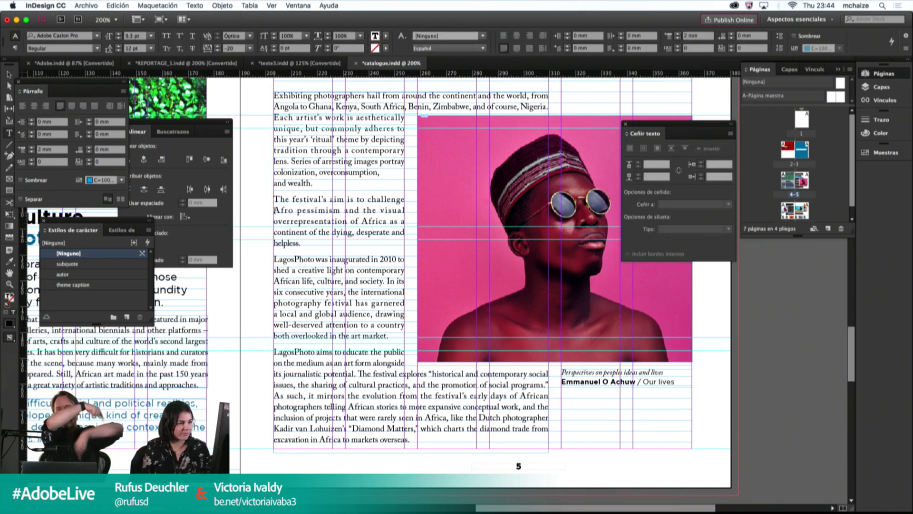
pyautogui.click(306, 243)
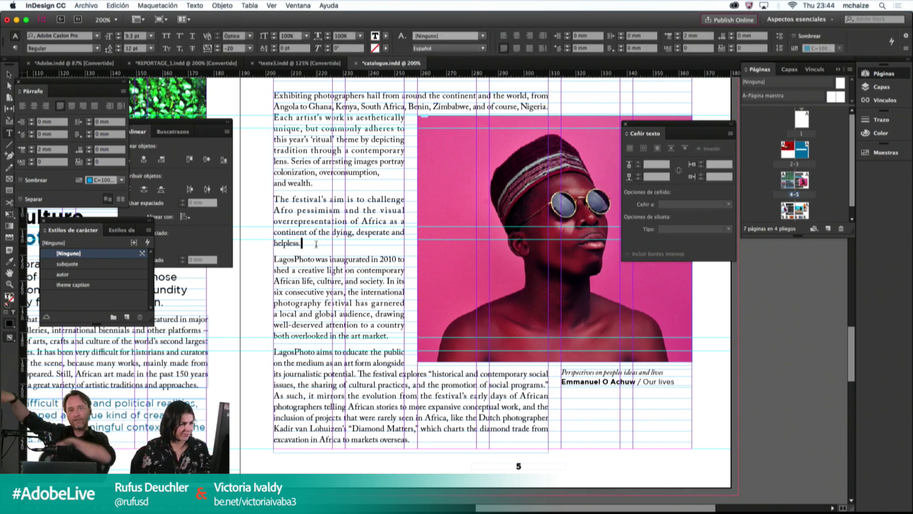
pyautogui.click(291, 222)
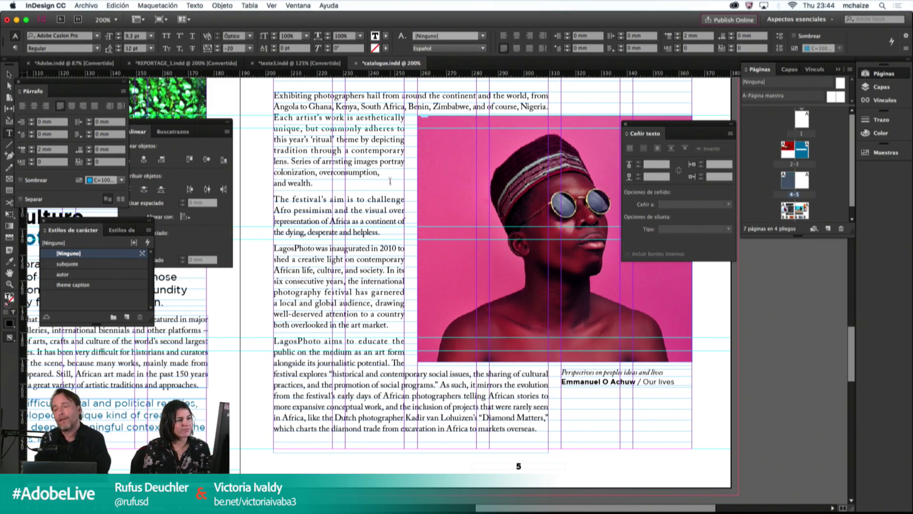
pyautogui.click(274, 182)
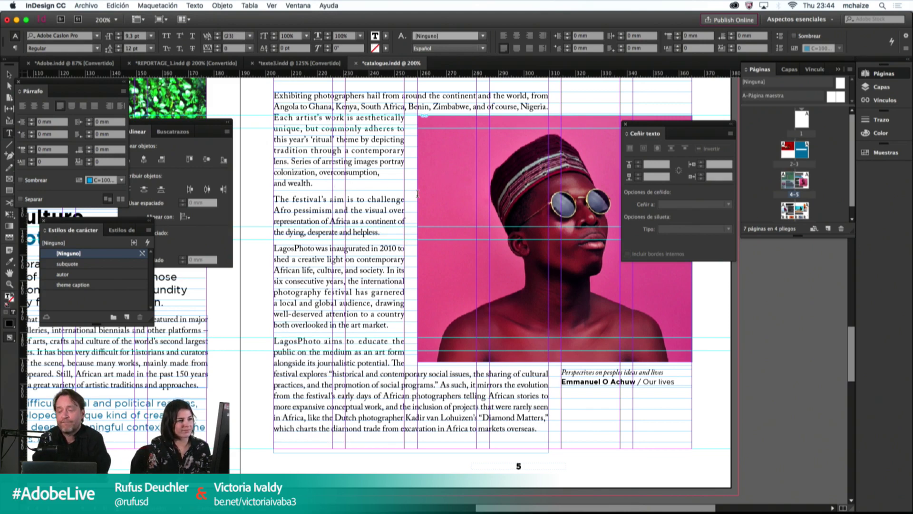
pyautogui.press('BackSpace')
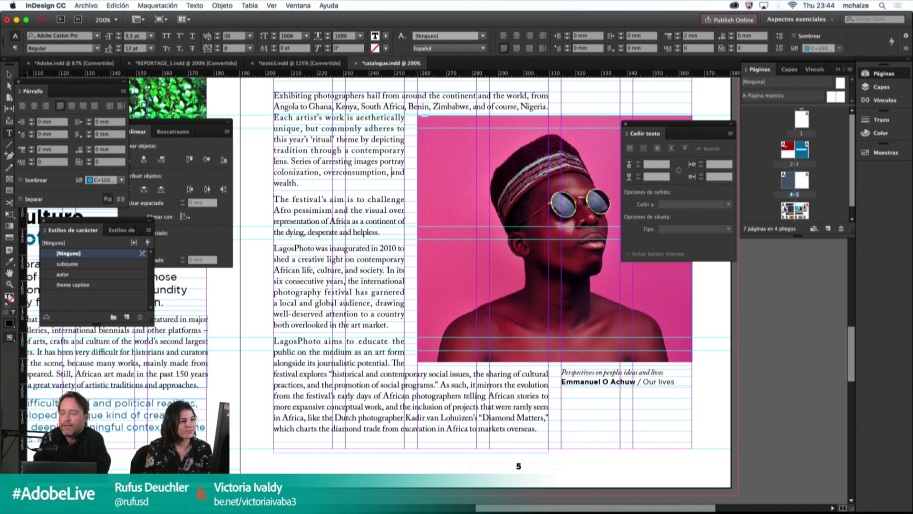
# Step: Try replacing the word "and" before "wealth" with an ampersand
pyautogui.hotkey('shift', 'Right')
pyautogui.hotkey('shift', 'Right')
pyautogui.hotkey('shift', 'Right')
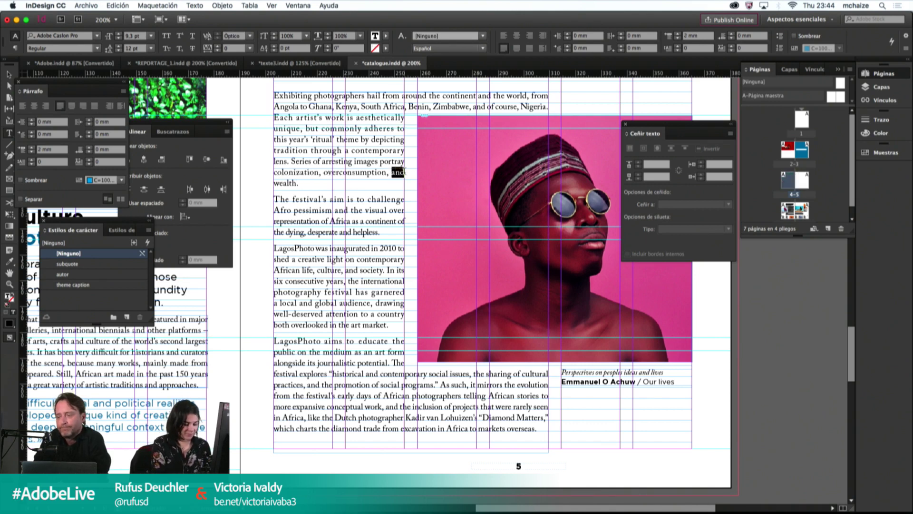
pyautogui.write('&')
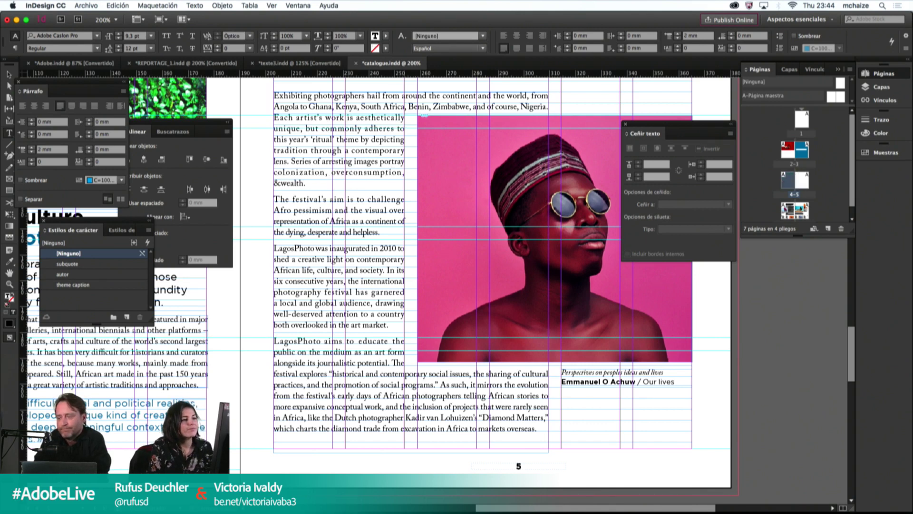
pyautogui.press('BackSpace')
pyautogui.write('an')
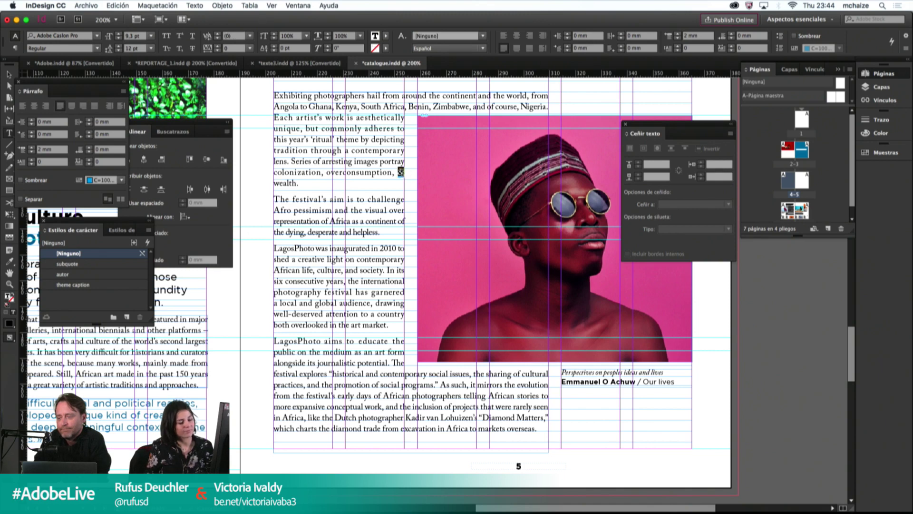
pyautogui.write('d')
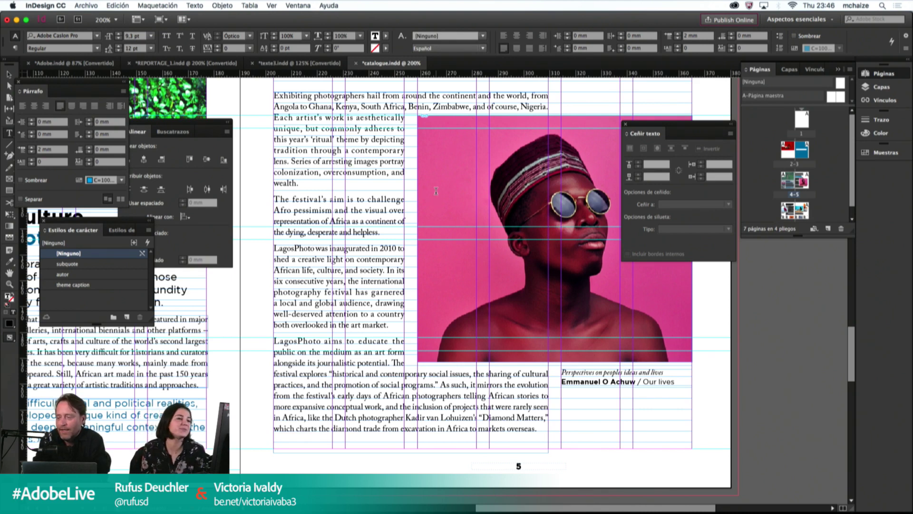
# Step: Review the spread of pages 4 and 5 in full-screen presentation mode
pyautogui.press('Escape')
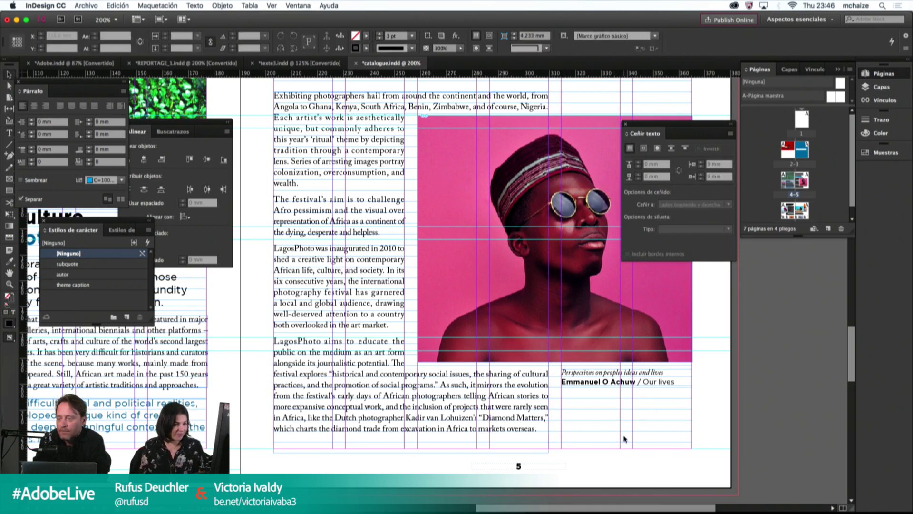
pyautogui.hotkey('shift', 'w')
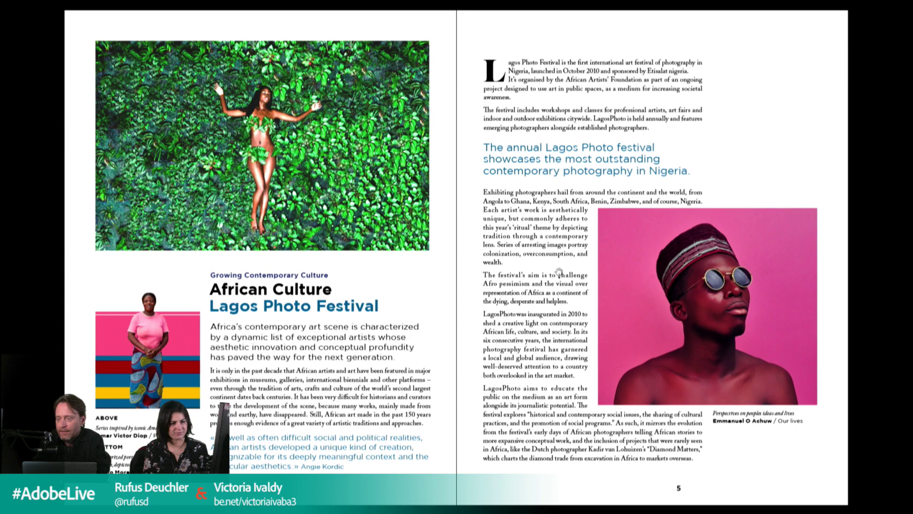
pyautogui.press('Escape')
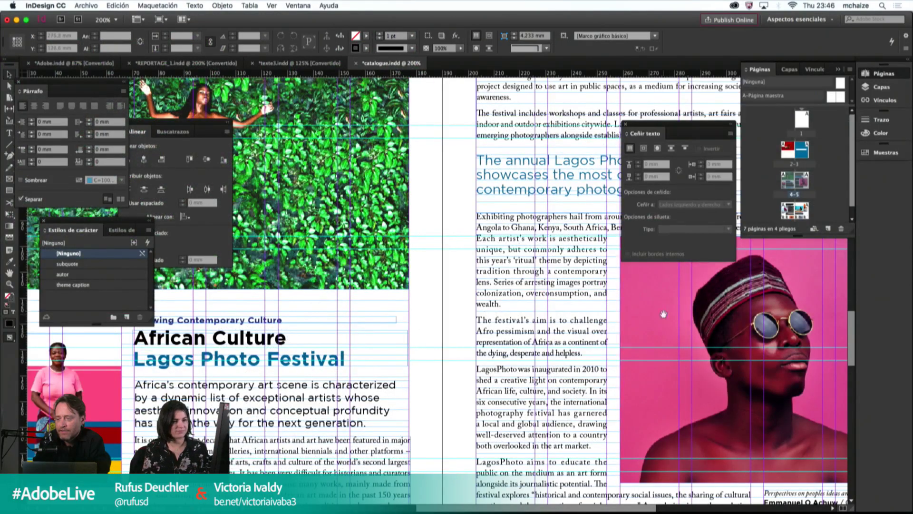
# Step: Lower the upper edge of the sunglasses portrait on page 5 to Y 99.667 mm, making the frame 91.833 mm high
pyautogui.moveTo(664, 314); pyautogui.dragTo(486, 285)
pyautogui.click(485, 285)
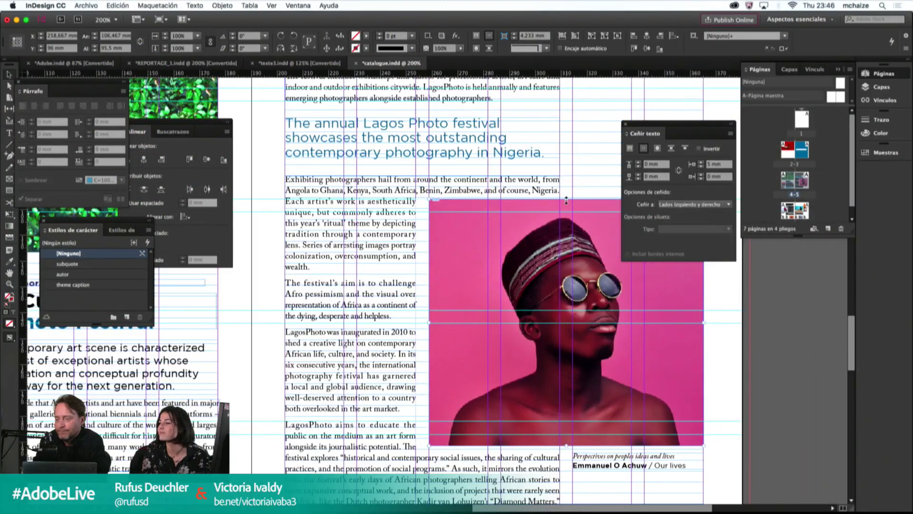
pyautogui.moveTo(566, 201); pyautogui.dragTo(566, 201)
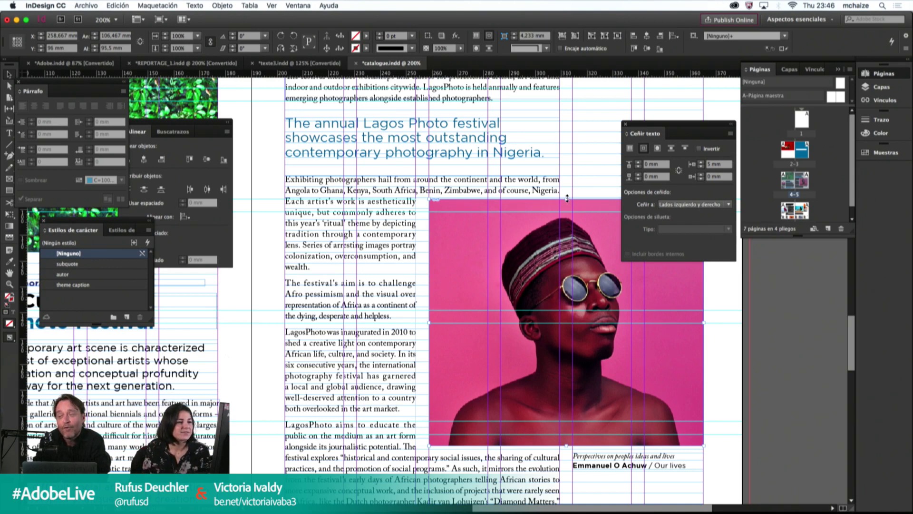
pyautogui.moveTo(567, 198); pyautogui.dragTo(565, 208)
pyautogui.moveTo(452, 391); pyautogui.dragTo(428, 304)
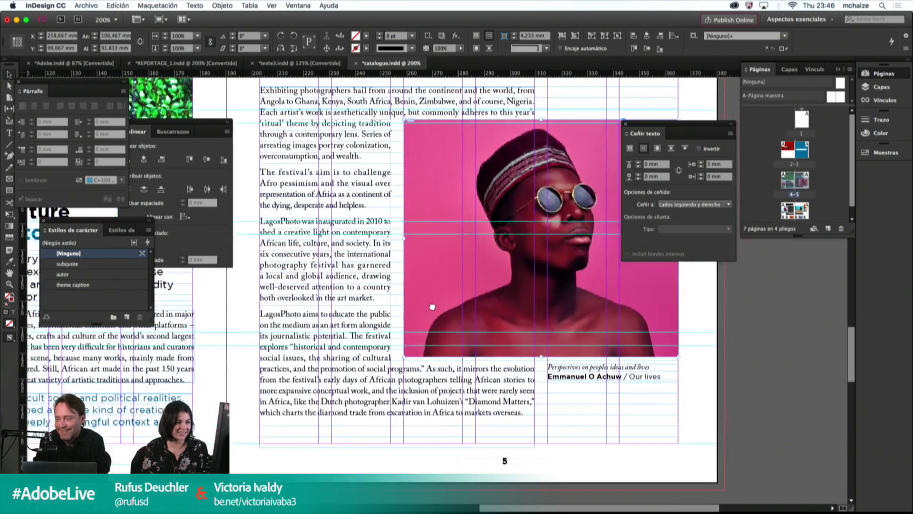
# Step: Shorten the body text frame on page 5 so its lower edge meets the bottom margin, and preview the page without guides
pyautogui.press('super+minus')
pyautogui.press('super+minus')
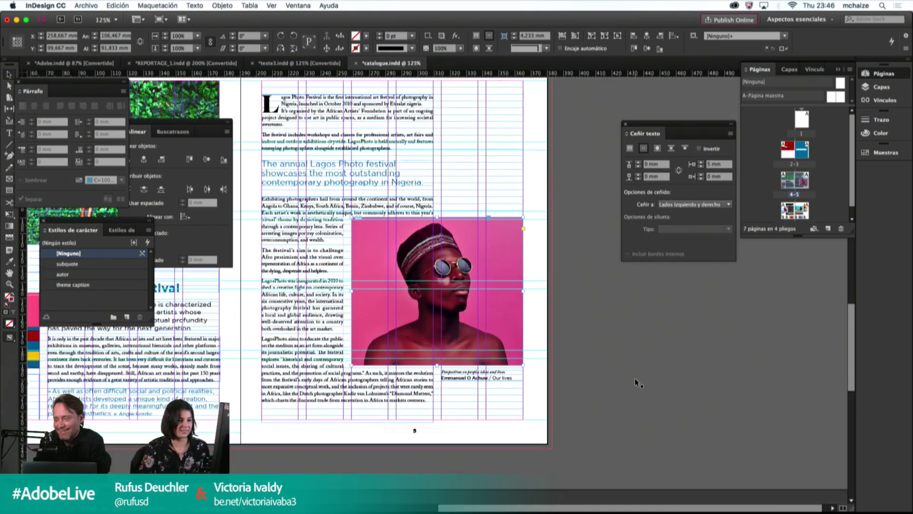
pyautogui.press('w')
pyautogui.click(613, 390)
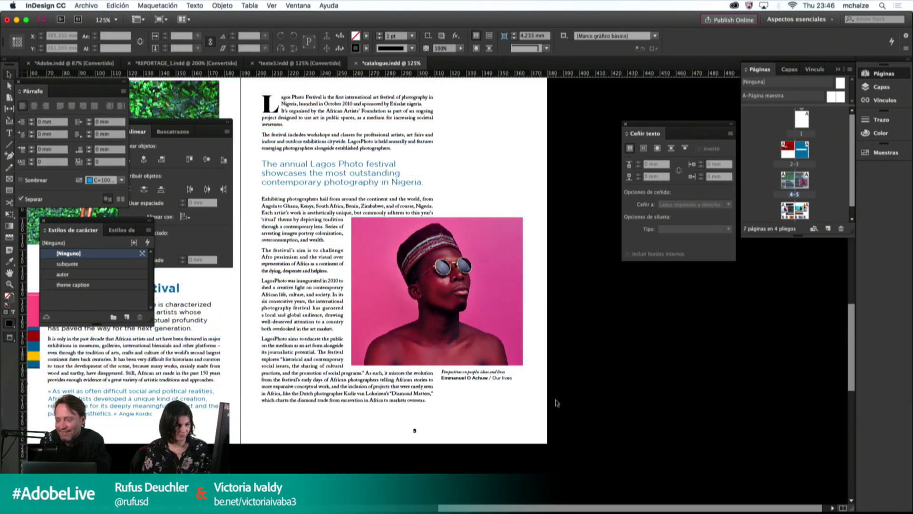
pyautogui.press('w')
pyautogui.click(384, 403)
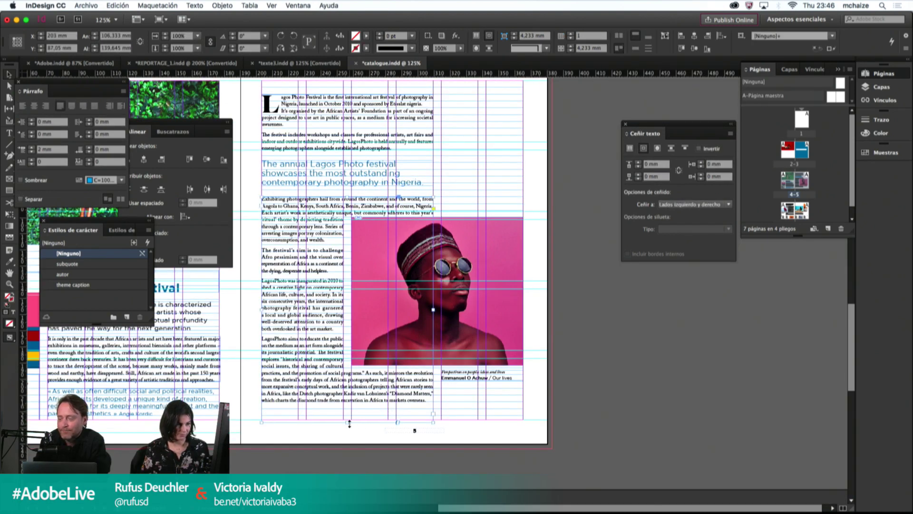
pyautogui.moveTo(347, 422); pyautogui.dragTo(348, 419)
pyautogui.press('w')
pyautogui.click(664, 352)
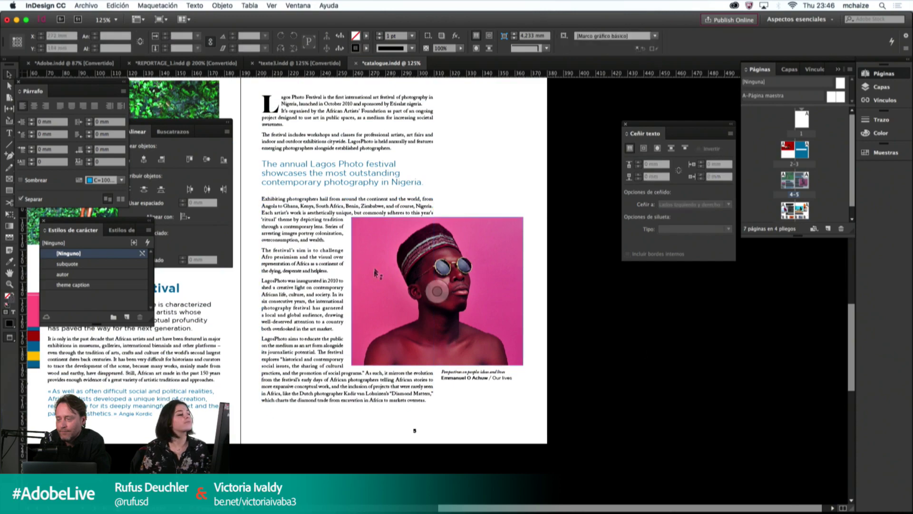
# Step: Review the catalogue's spreads in full-screen presentation mode, comparing pages 4 and 5 with pages 6 and 7
pyautogui.moveTo(417, 189); pyautogui.dragTo(489, 222)
pyautogui.doubleClick(346, 140)
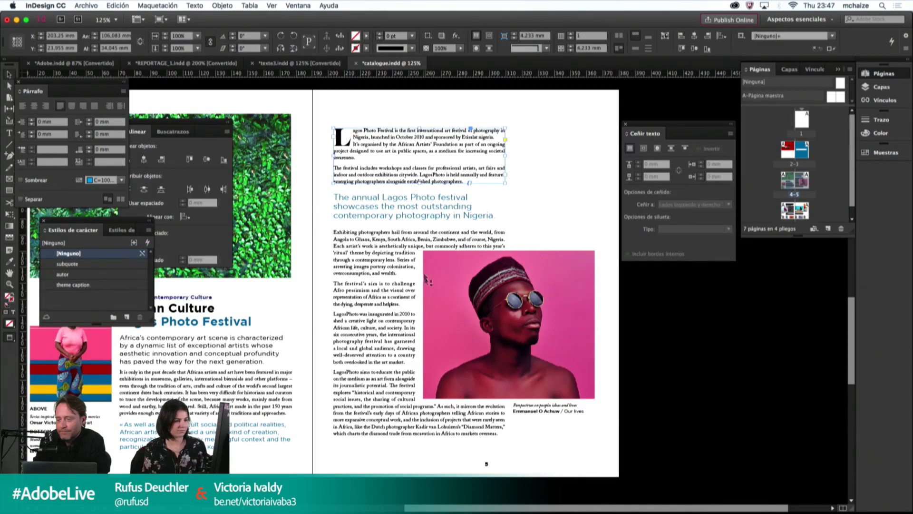
pyautogui.hotkey('shift', 'w')
pyautogui.press('Right')
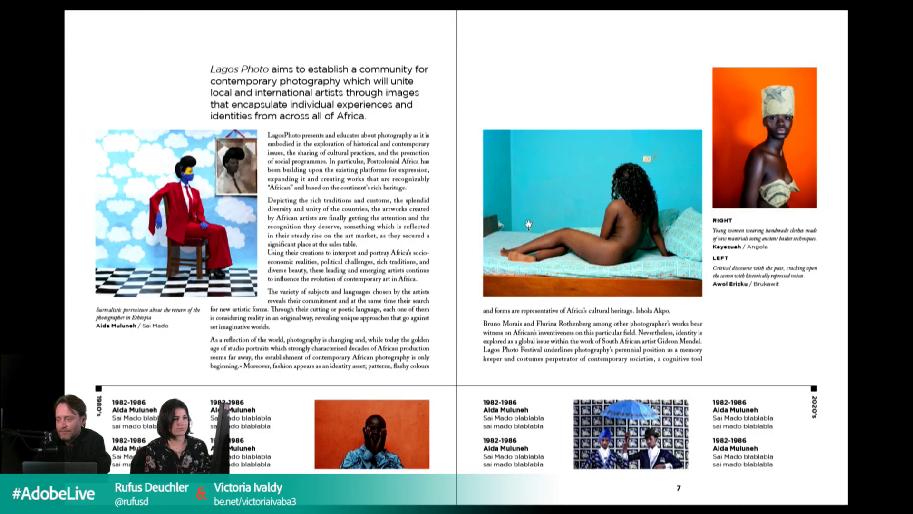
pyautogui.press('Left')
pyautogui.press('Left')
pyautogui.press('Right')
pyautogui.press('Right')
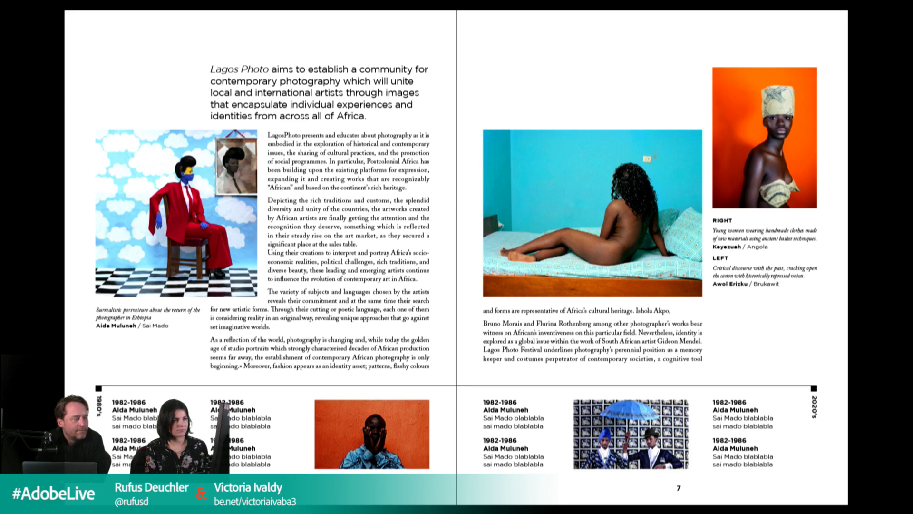
pyautogui.press('Escape')
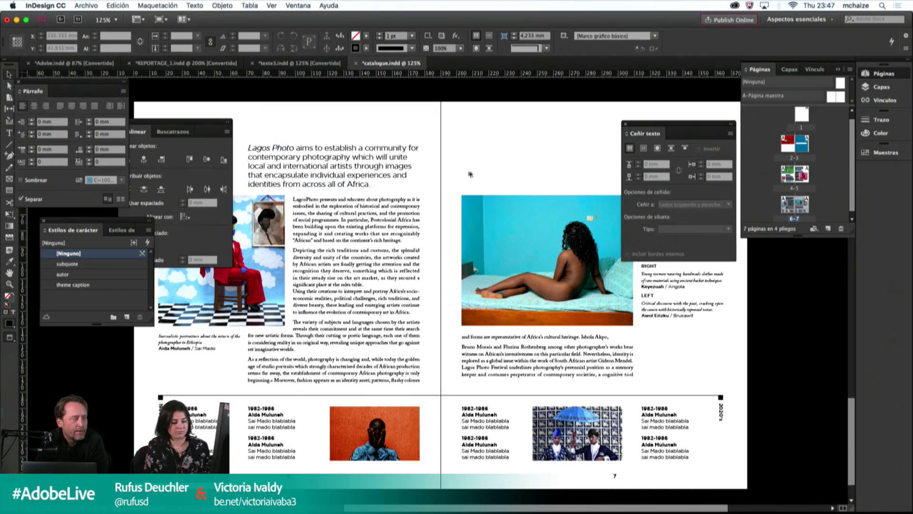
pyautogui.hotkey('shift', 'w')
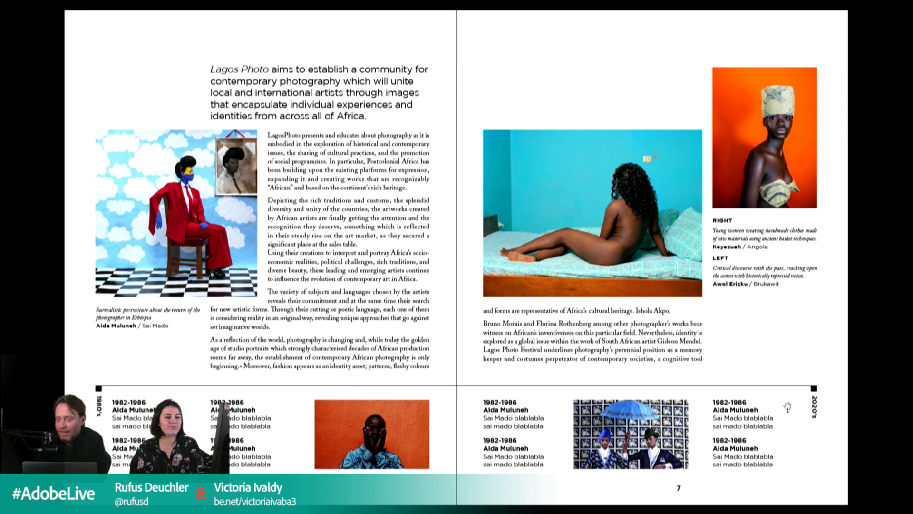
pyautogui.press('Escape')
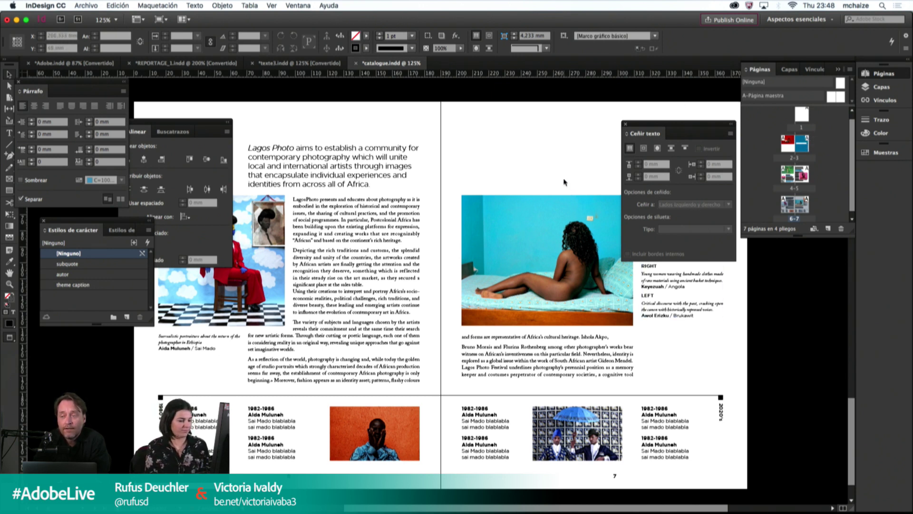
# Step: Select the two large photos on page 7 and check which applications their linked files can be edited with
pyautogui.press('w')
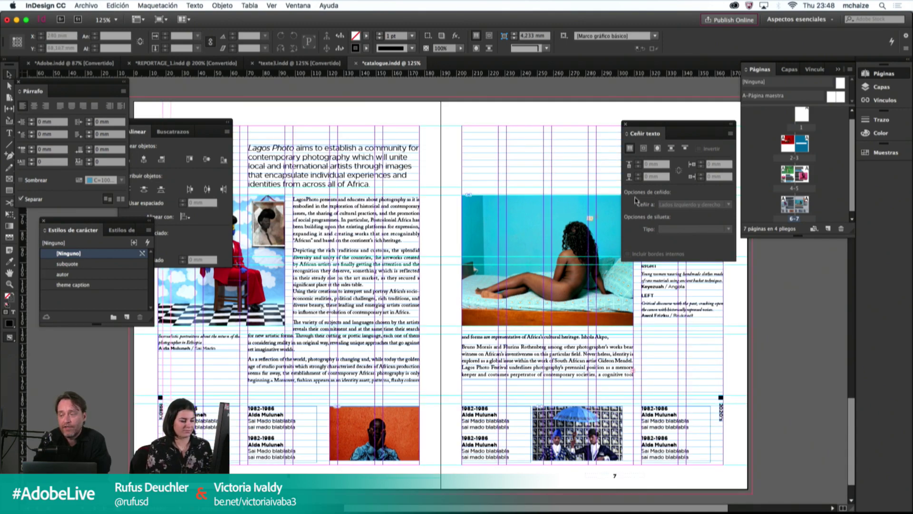
pyautogui.press('super+minus')
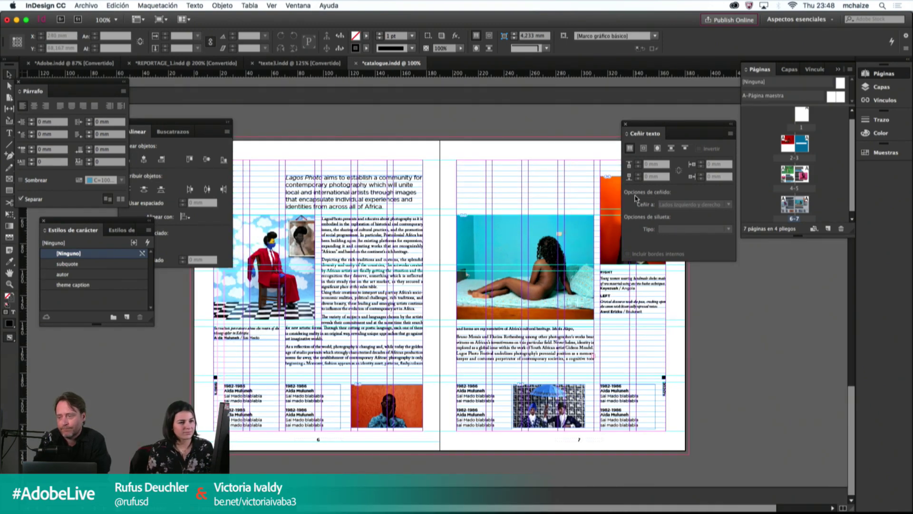
pyautogui.hscroll(4, 565, 201)
pyautogui.click(539, 214)
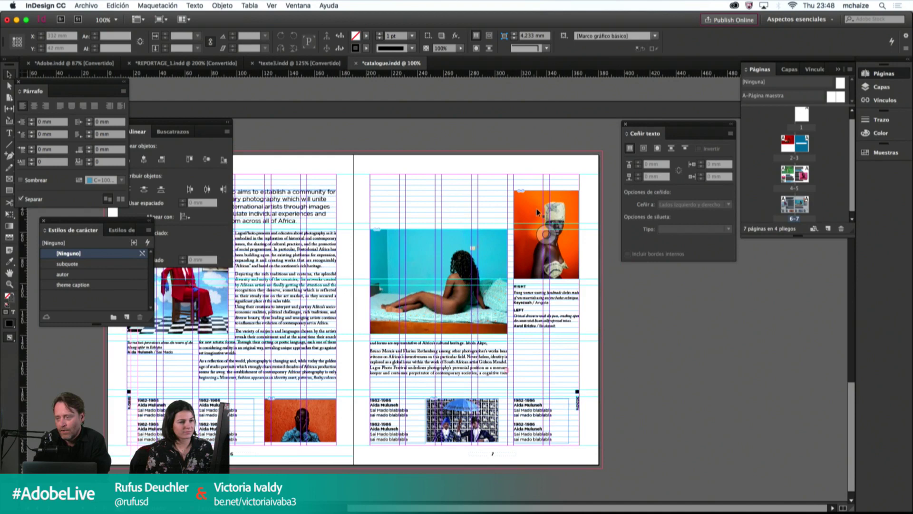
pyautogui.keyDown('shift'); pyautogui.click(477, 248); pyautogui.keyUp('shift')
pyautogui.click(885, 100)
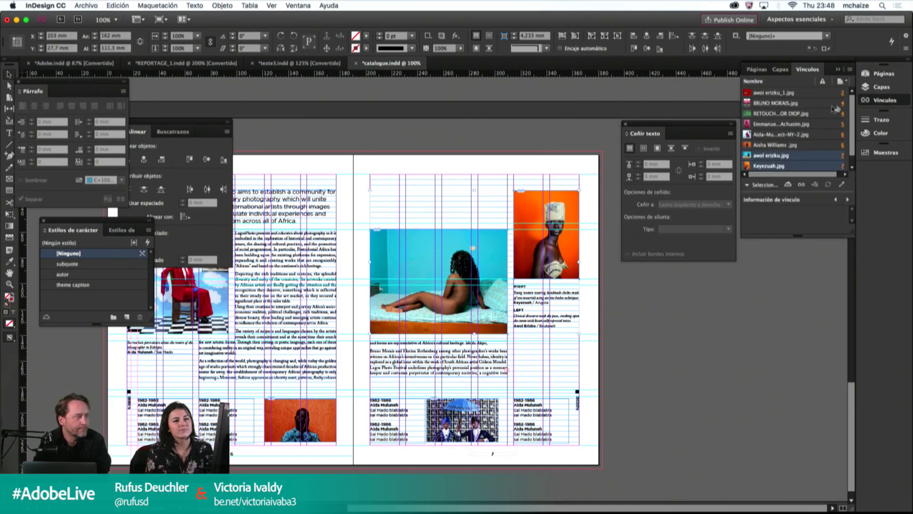
pyautogui.click(851, 69)
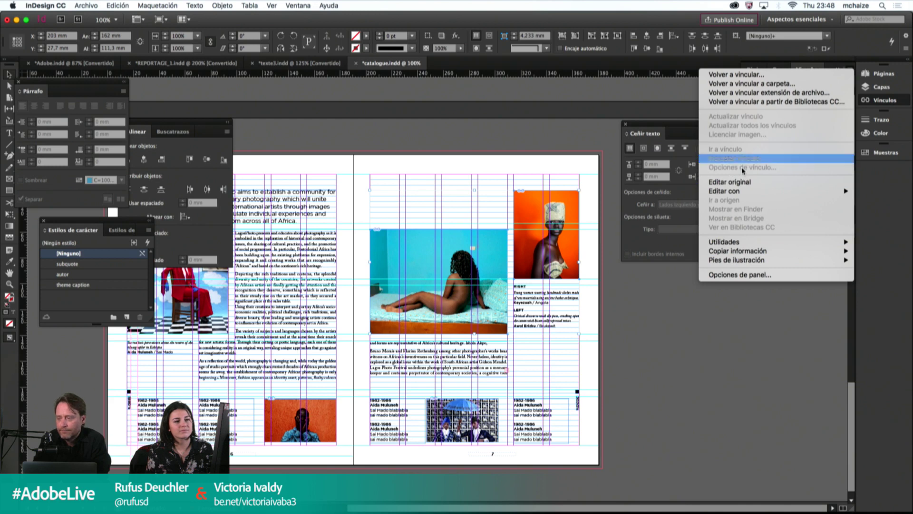
pyautogui.click(665, 130)
pyautogui.click(849, 73)
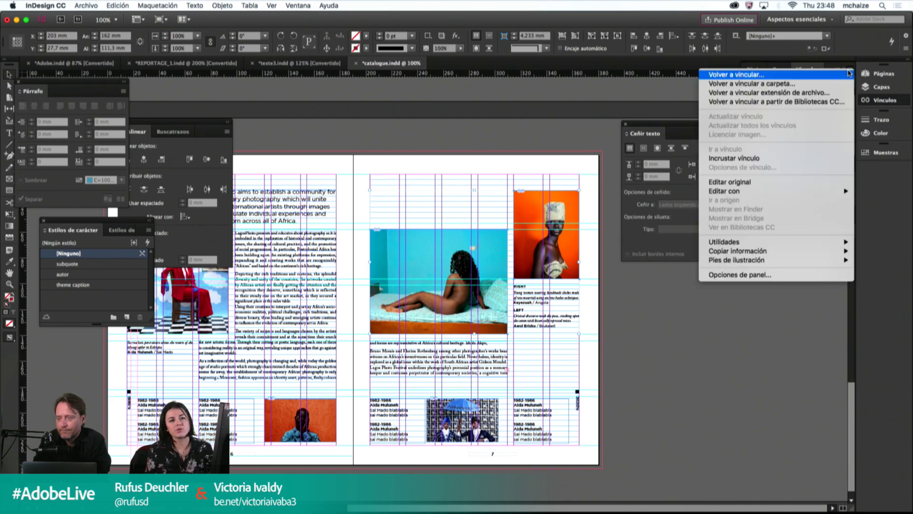
pyautogui.moveTo(751, 193)
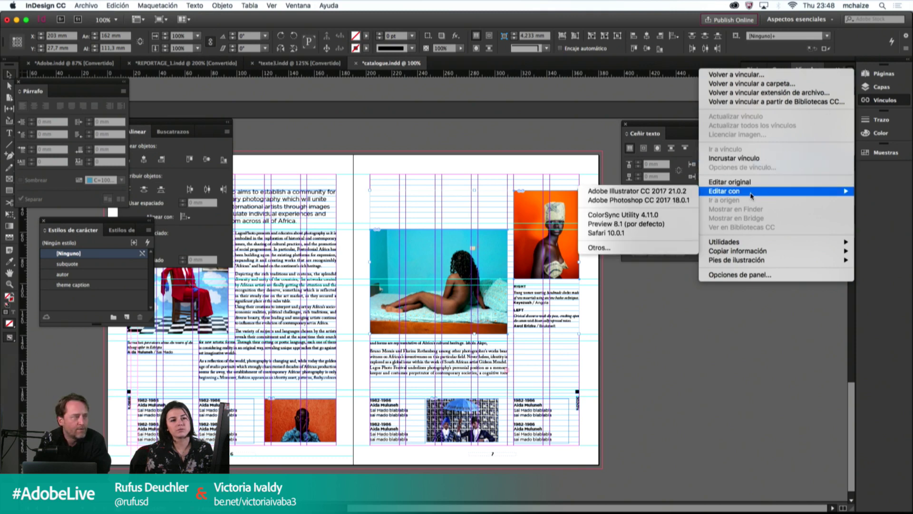
pyautogui.click(699, 314)
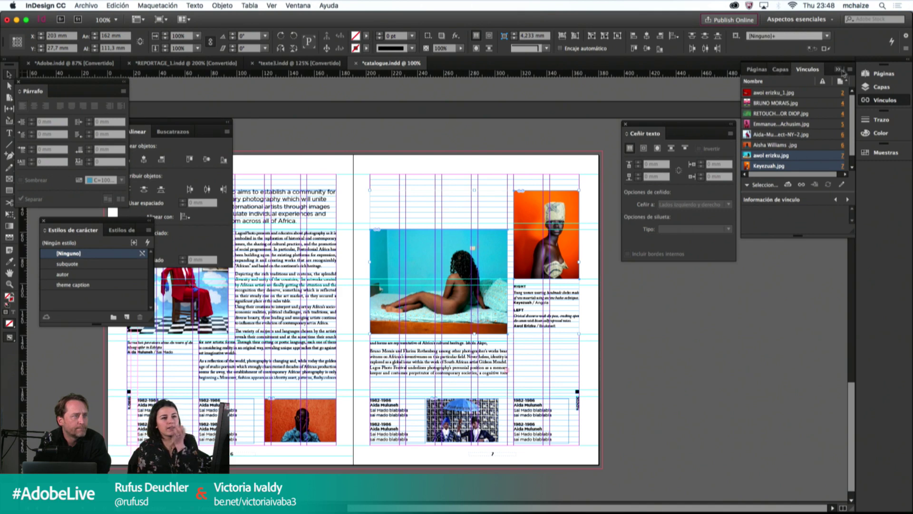
# Step: Reveal the linked image file of the orange-background portrait on page 7 in Finder
pyautogui.click(850, 70)
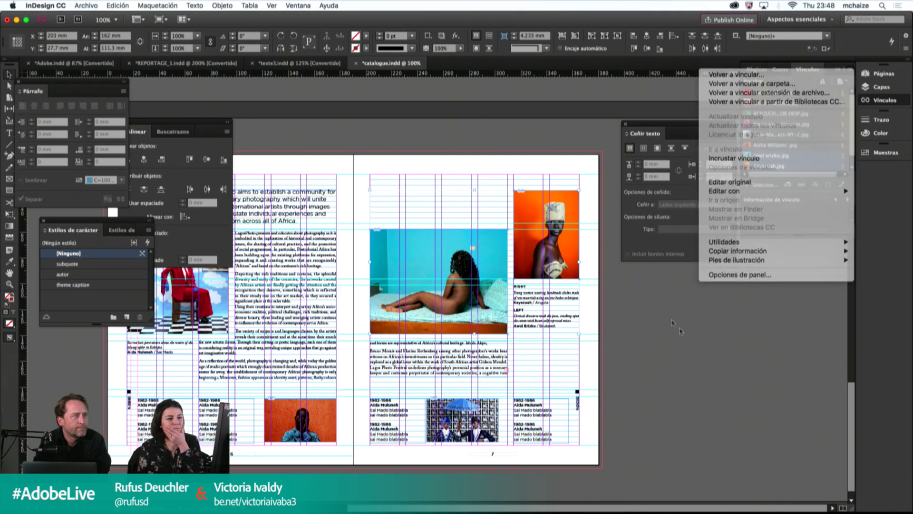
pyautogui.click(547, 236)
pyautogui.click(849, 71)
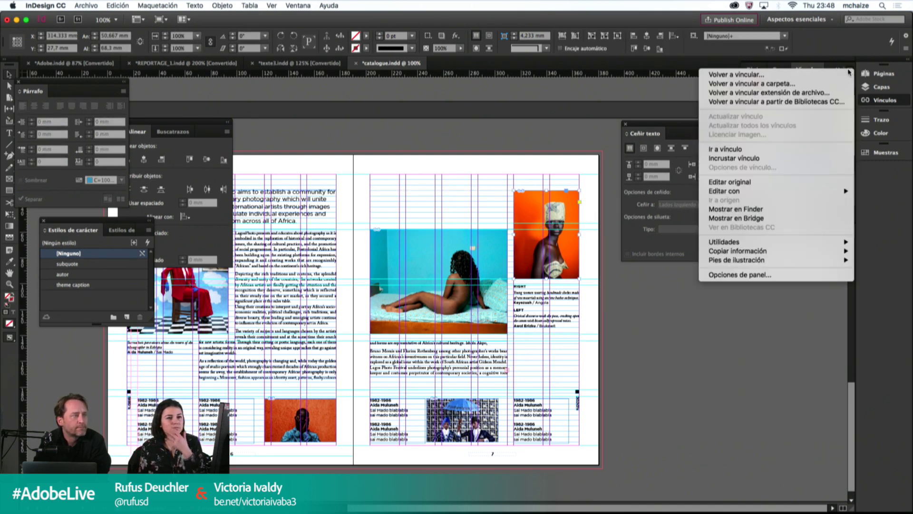
pyautogui.click(747, 209)
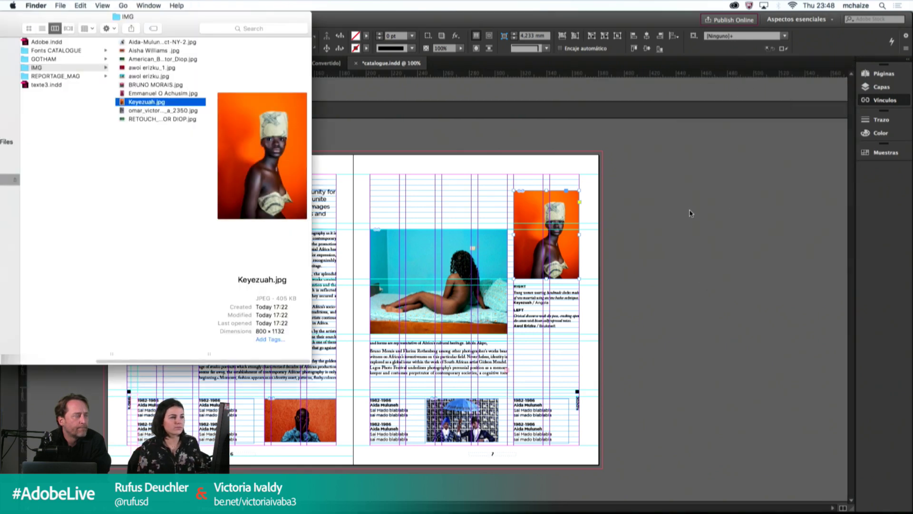
# Step: Look through the installed applications for one that could open the orange-background portrait file
pyautogui.rightClick(152, 104)
pyautogui.moveTo(216, 116)
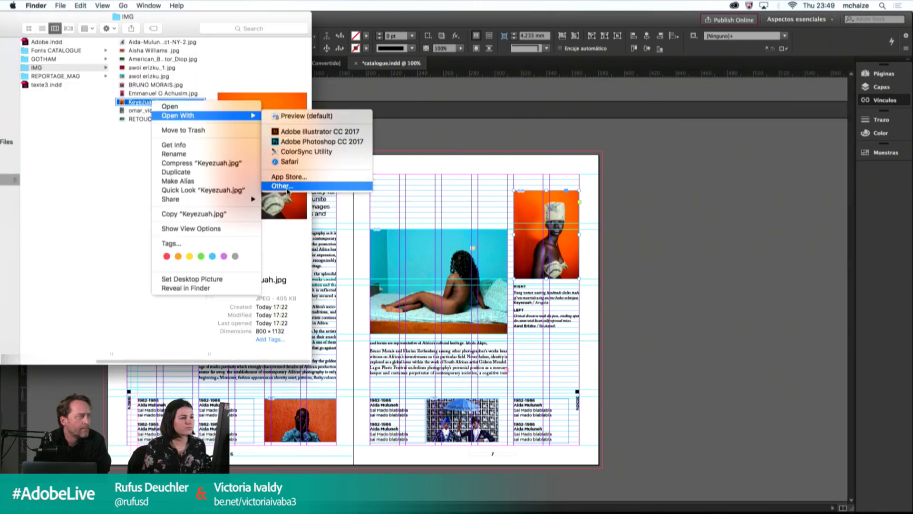
pyautogui.click(287, 188)
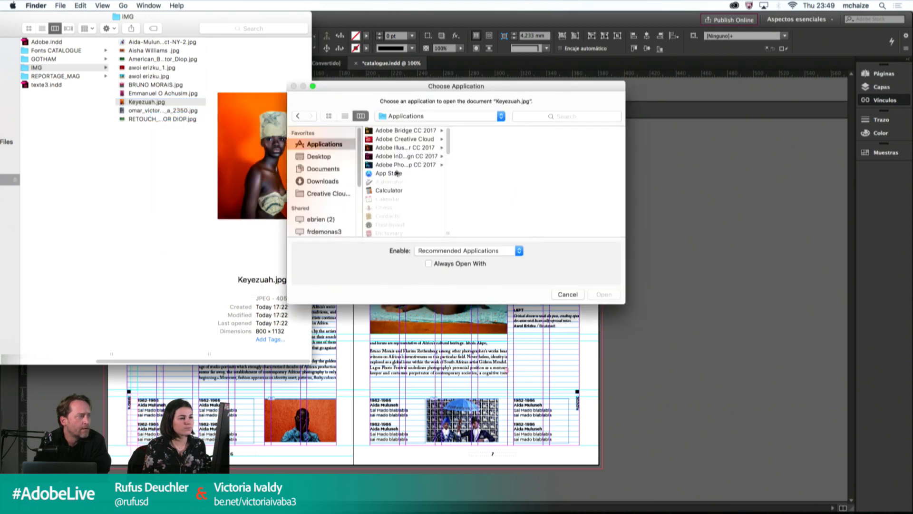
pyautogui.moveTo(446, 143); pyautogui.dragTo(445, 227)
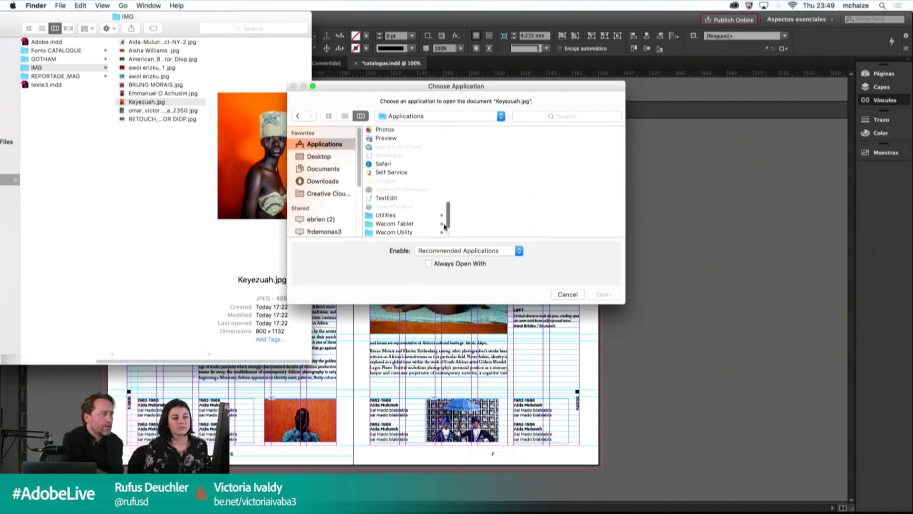
pyautogui.click(557, 296)
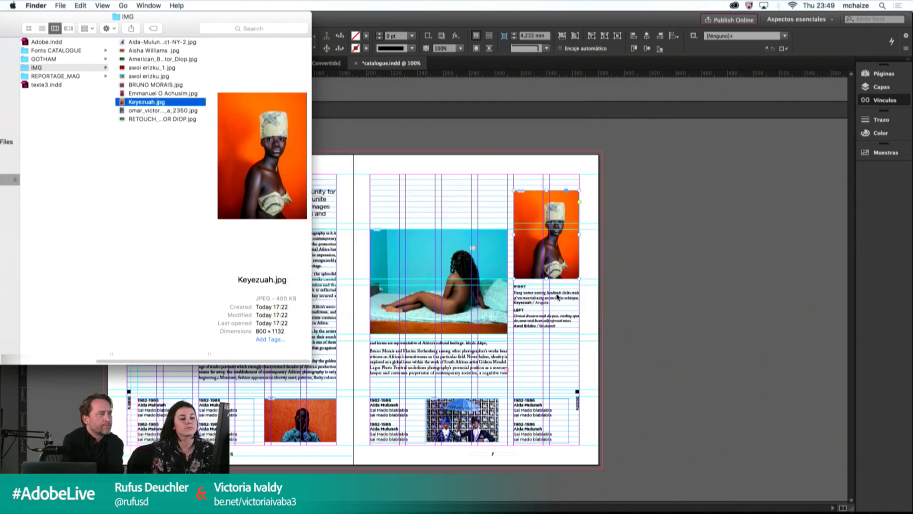
# Step: Start installing Lightroom CC (2015) from the Creative Cloud app and authorize it with the account password
pyautogui.click(734, 5)
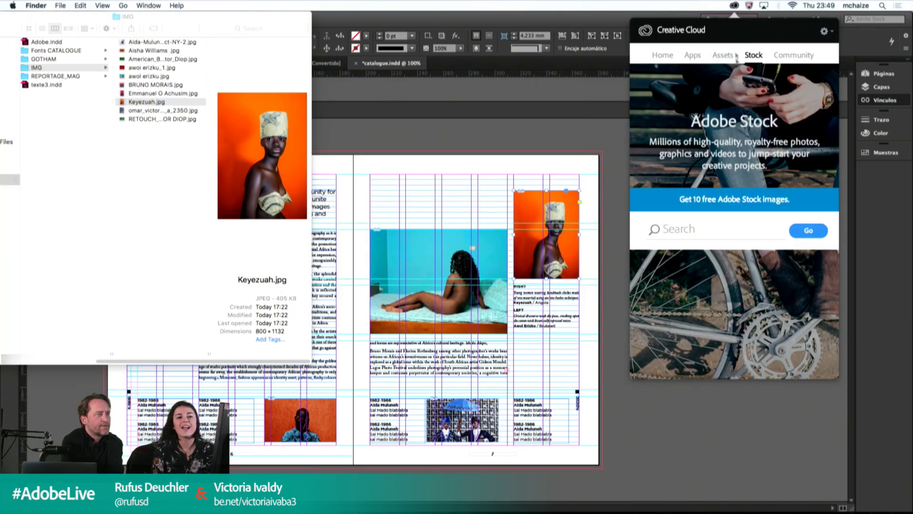
pyautogui.click(698, 57)
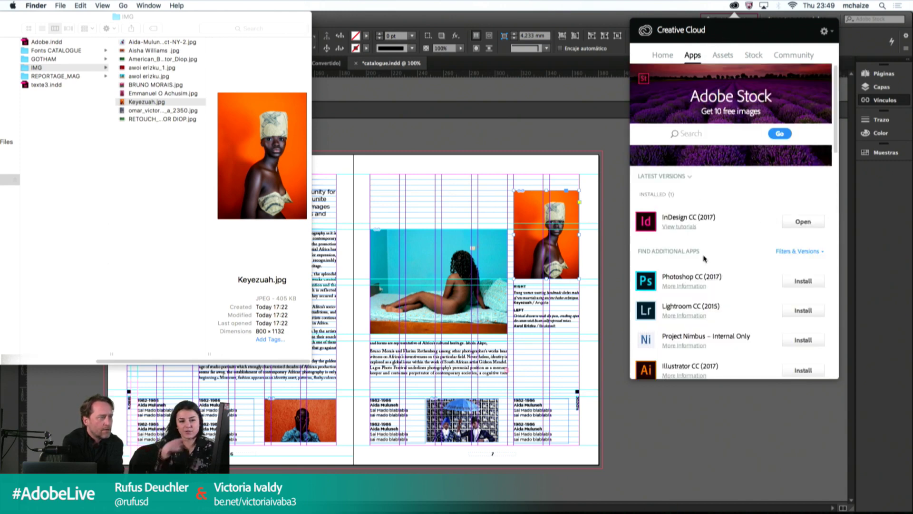
pyautogui.click(795, 310)
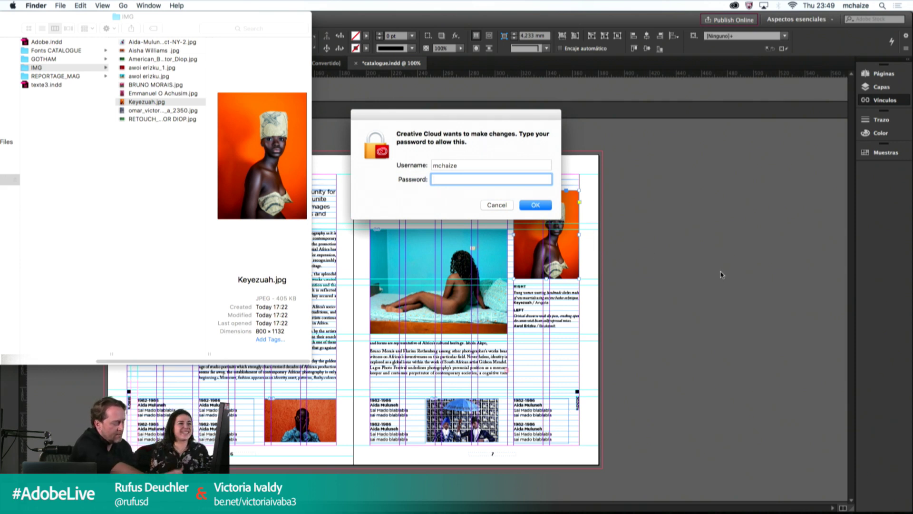
pyautogui.write('••••••')
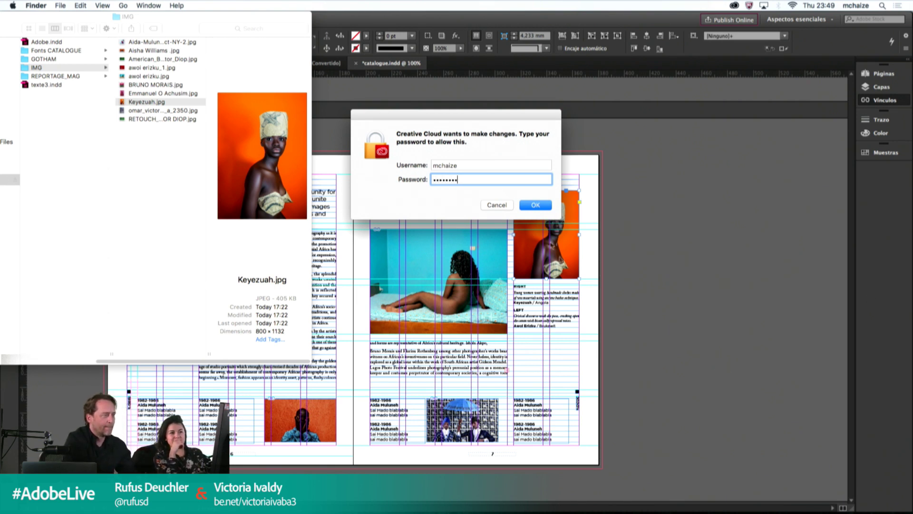
pyautogui.click(537, 204)
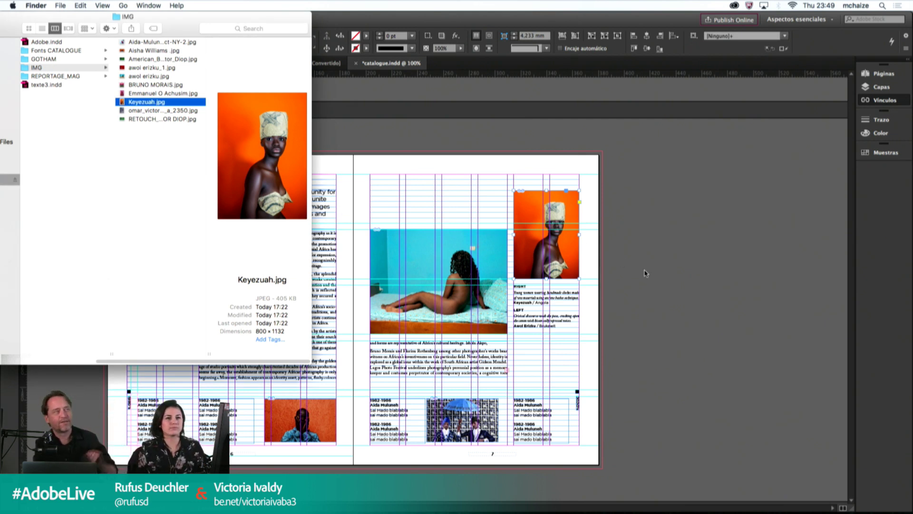
# Step: Return to InDesign and fit the body text frame below the reclining figure photo on page 7 to its text
pyautogui.click(644, 253)
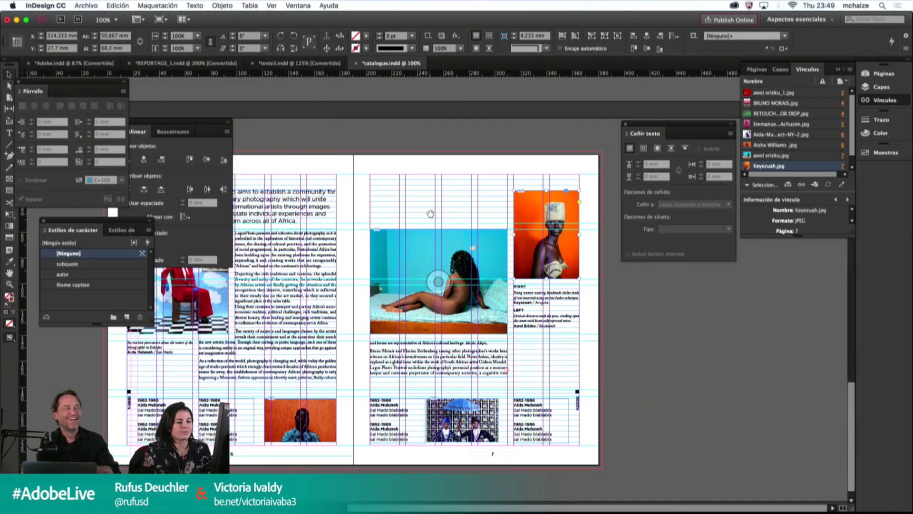
pyautogui.scroll(8, 431, 214)
pyautogui.scroll(-6, 442, 261)
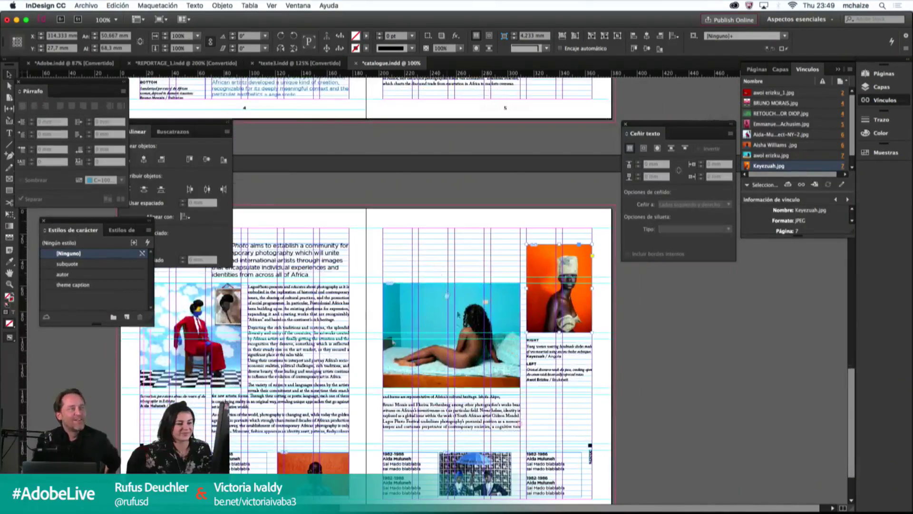
pyautogui.click(481, 434)
pyautogui.doubleClick(451, 428)
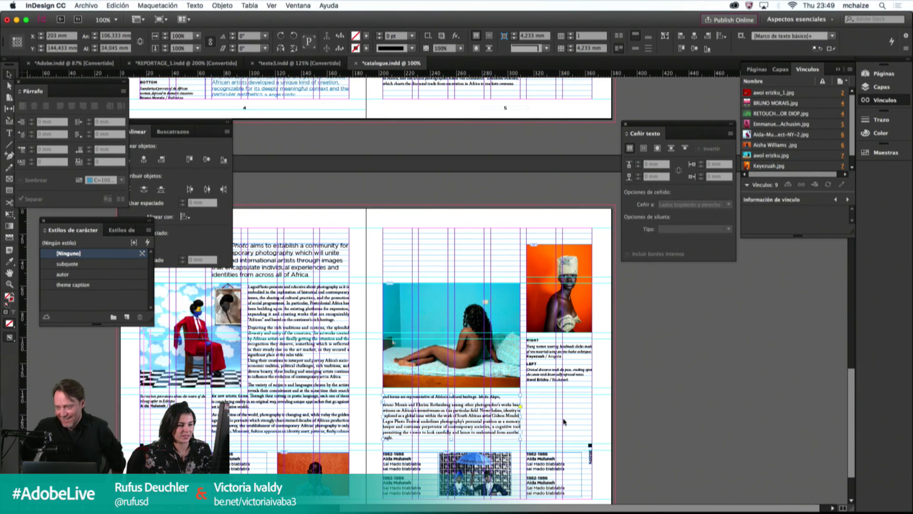
pyautogui.click(404, 251)
# Step: Go to the African Culture opening spread on pages 2 and 3 and select the blue background frame
pyautogui.click(756, 69)
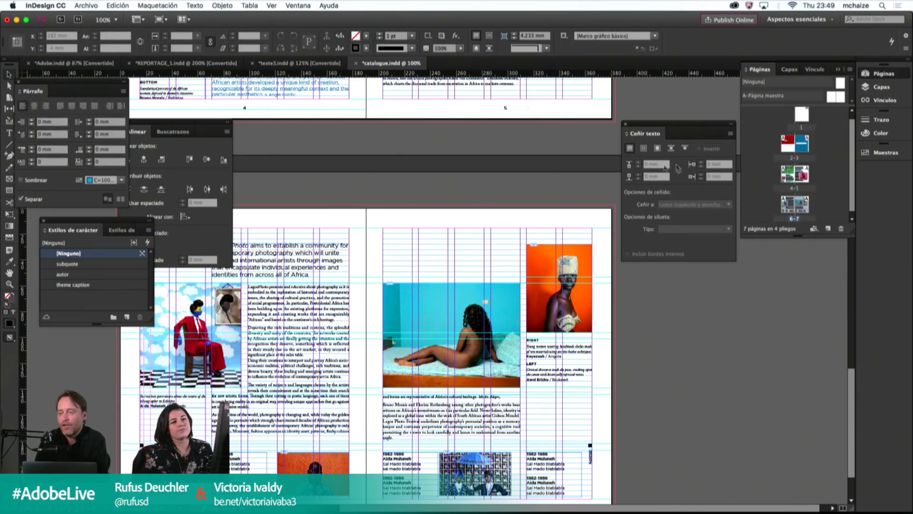
pyautogui.doubleClick(794, 144)
pyautogui.click(407, 265)
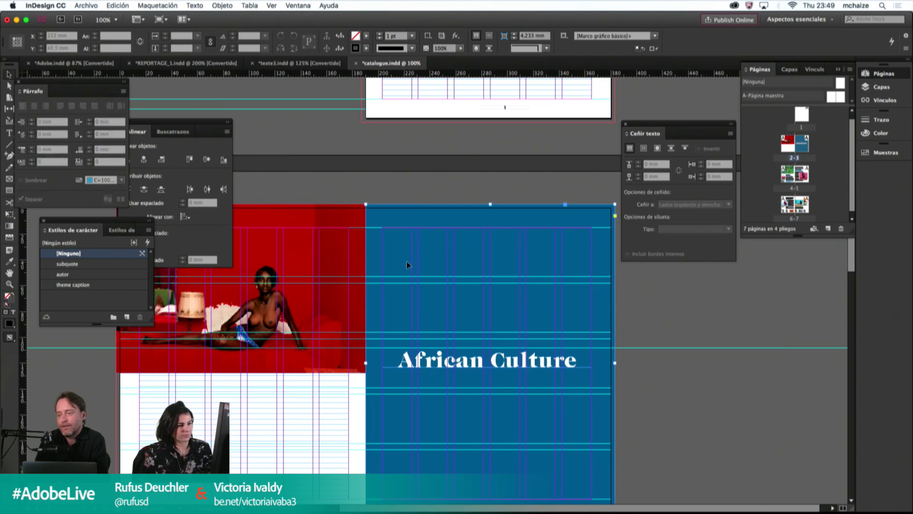
# Step: Sample the dark red wall colour from the reclining figure photo on page 2 with the Eyedropper
pyautogui.click(241, 288)
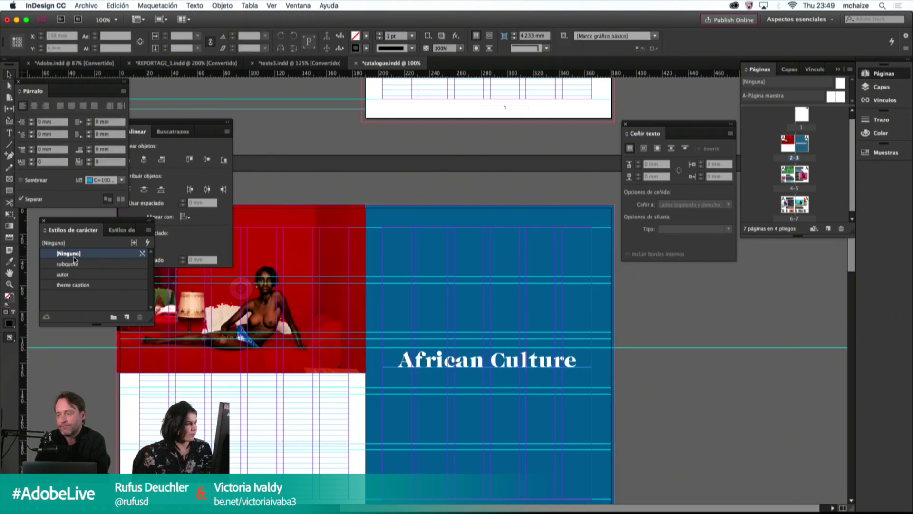
pyautogui.press('i')
pyautogui.click(270, 217)
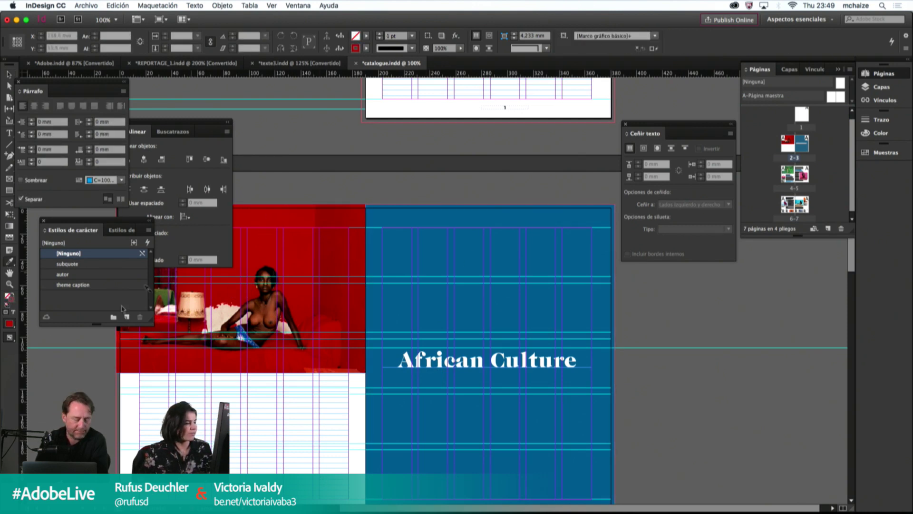
# Step: Show the Adobe Color Themes panel and place it over the spread on pages 2 and 3
pyautogui.click(292, 4)
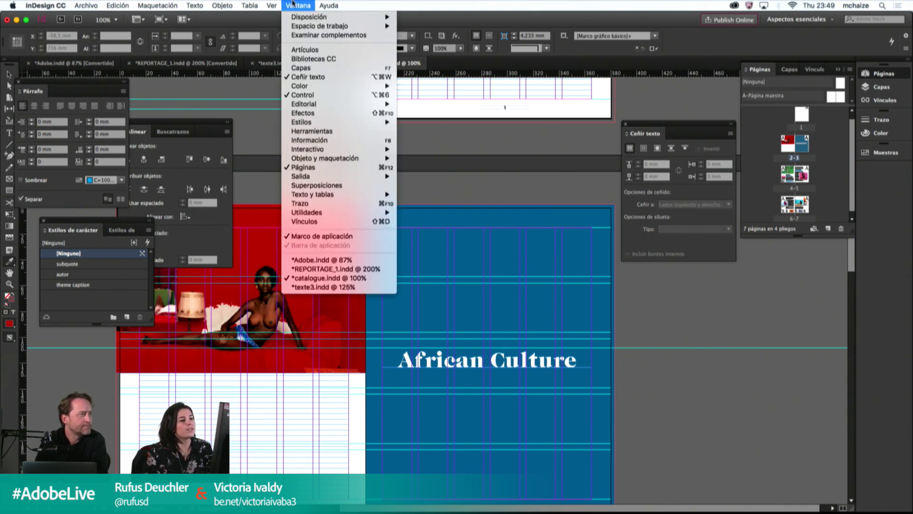
pyautogui.moveTo(362, 86)
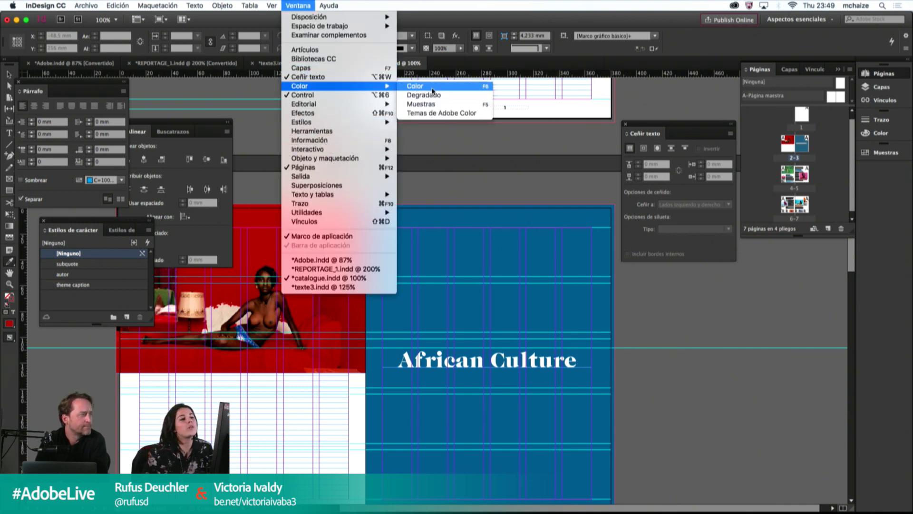
pyautogui.click(433, 112)
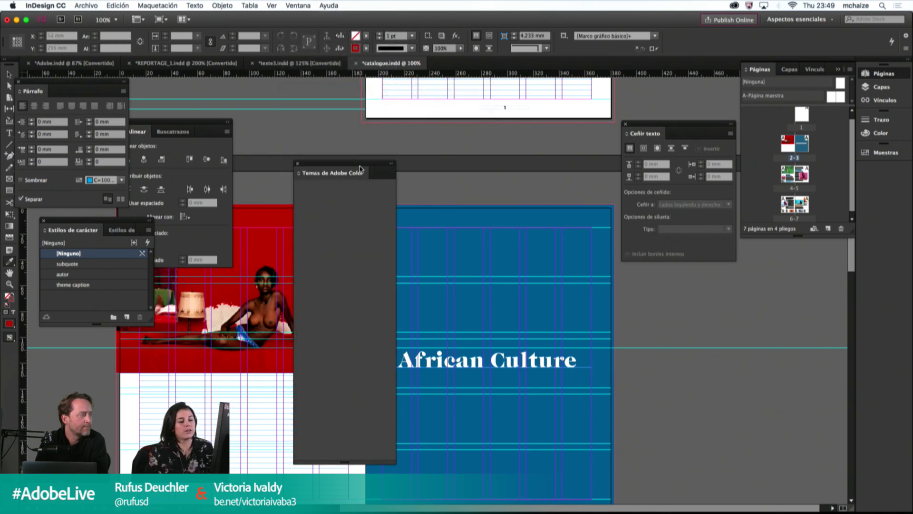
pyautogui.moveTo(363, 164); pyautogui.dragTo(443, 99)
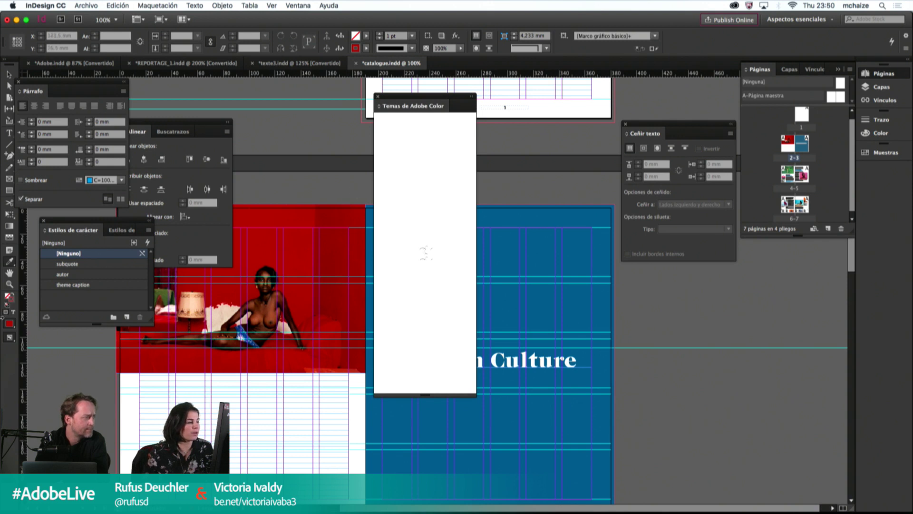
# Step: Look up the hex code of the sampled red in the Color Picker and reposition the Adobe Color Themes panel
pyautogui.doubleClick(11, 301)
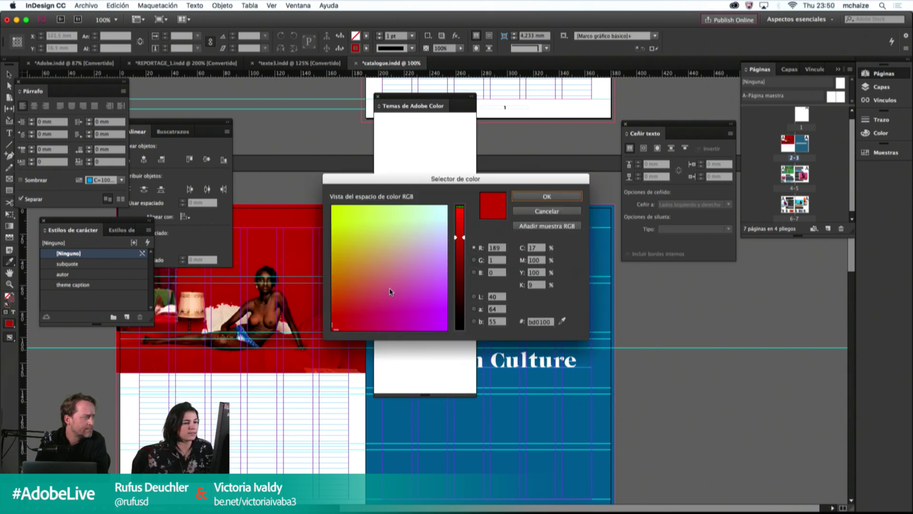
pyautogui.click(547, 324)
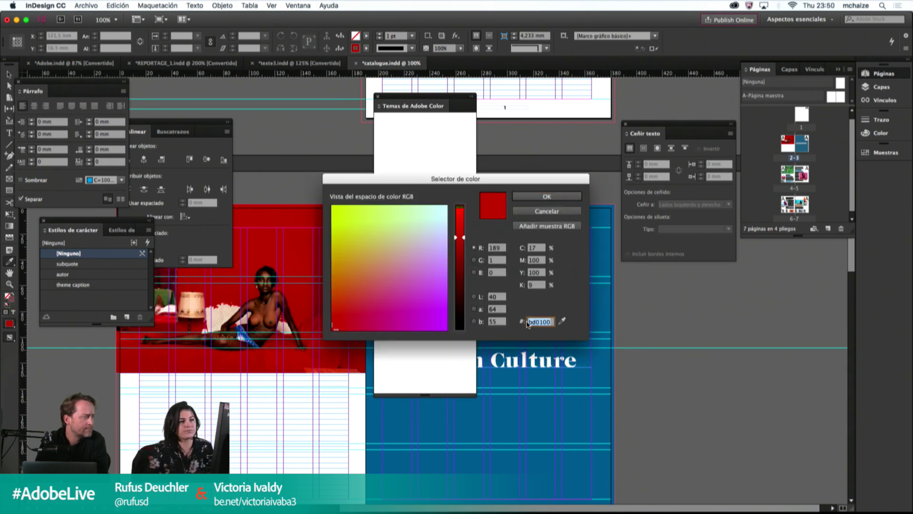
pyautogui.press('Return')
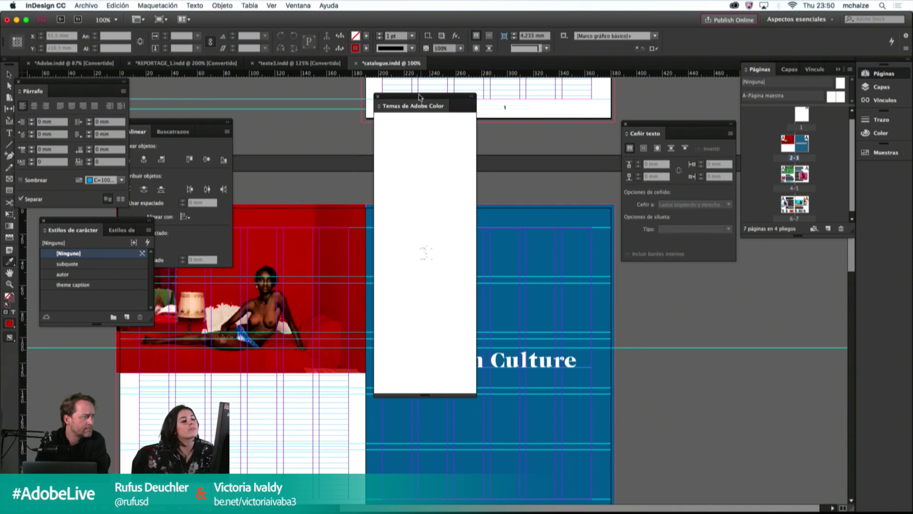
pyautogui.moveTo(420, 97); pyautogui.dragTo(387, 86)
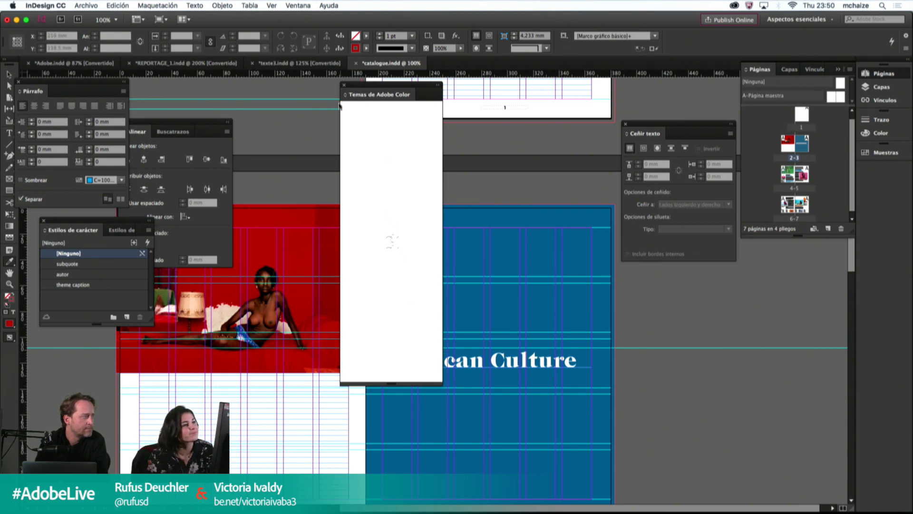
# Step: Switch to the Selection tool and check the Lightroom CC (2015) installation progress in the Creative Cloud app
pyautogui.click(9, 75)
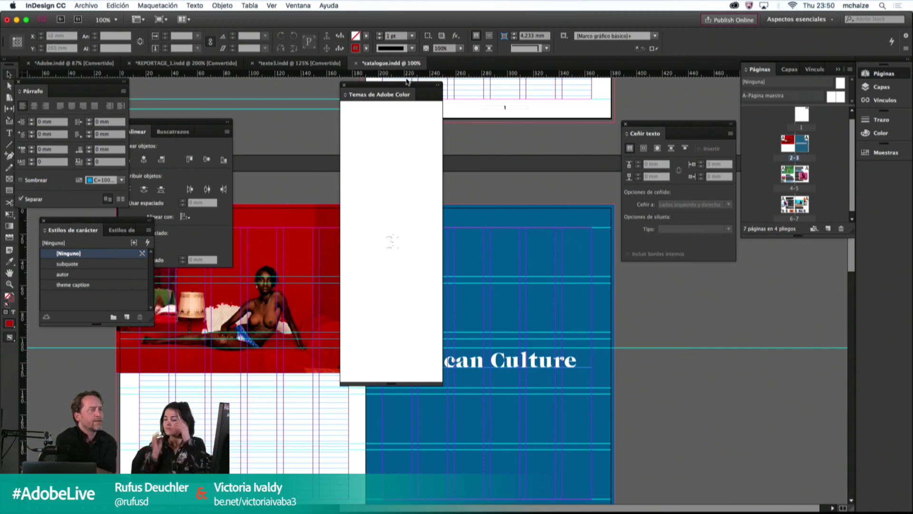
pyautogui.click(731, 4)
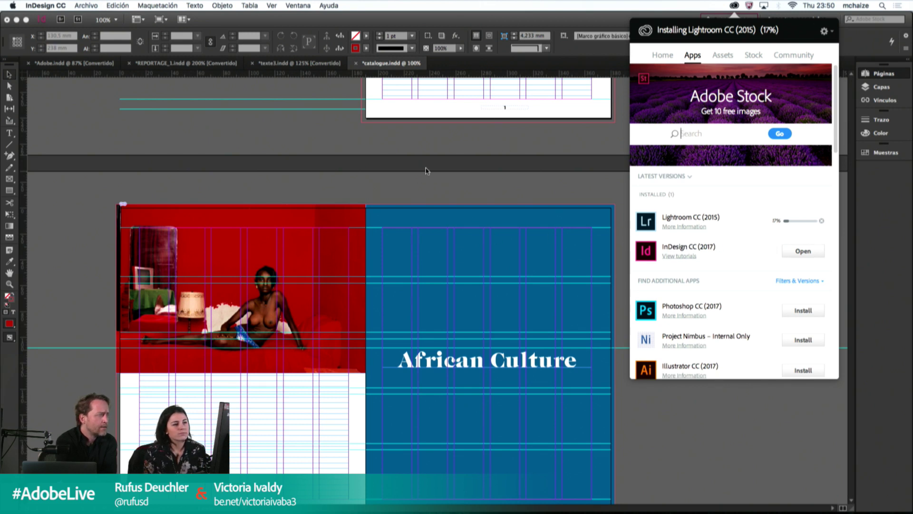
pyautogui.click(420, 178)
pyautogui.click(322, 137)
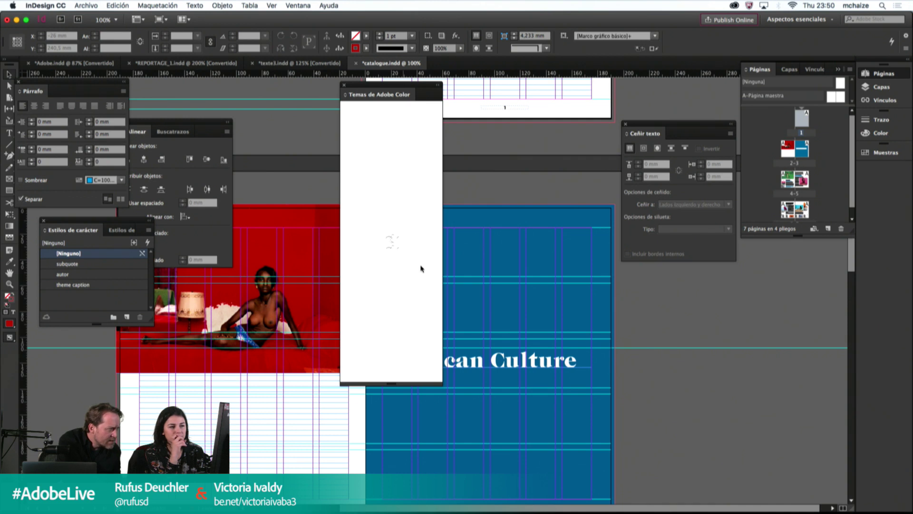
# Step: Compare the Complementary, Monochromatic and Triad rules for red BD0100, and pick the blue 0E598A from the Triad theme
pyautogui.moveTo(442, 384); pyautogui.dragTo(441, 320)
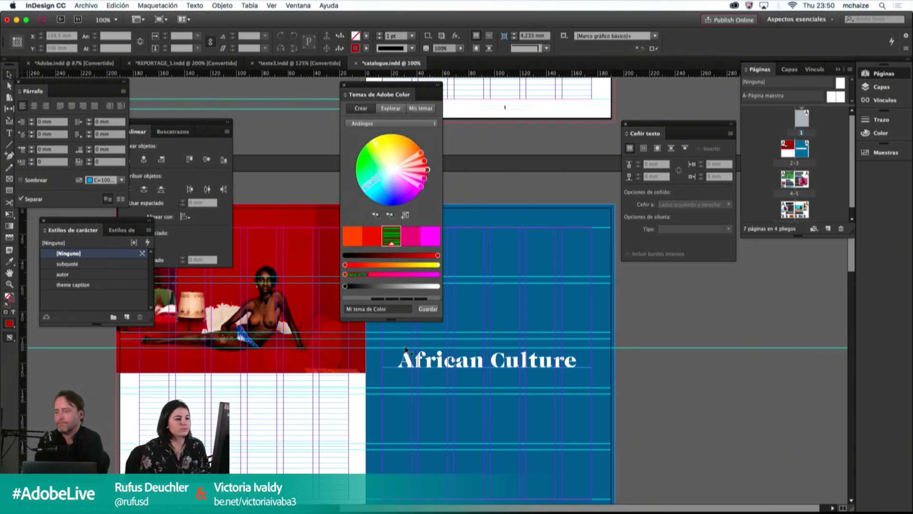
pyautogui.moveTo(425, 320); pyautogui.dragTo(424, 365)
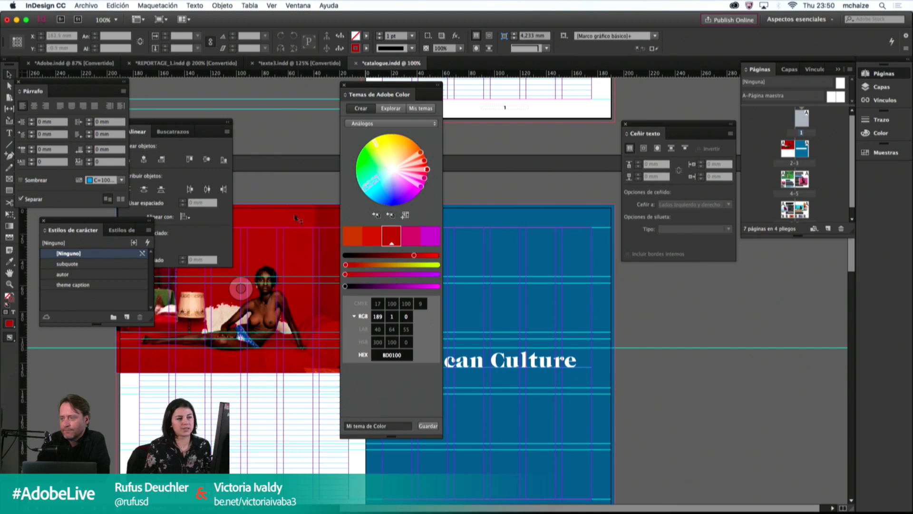
pyautogui.click(368, 125)
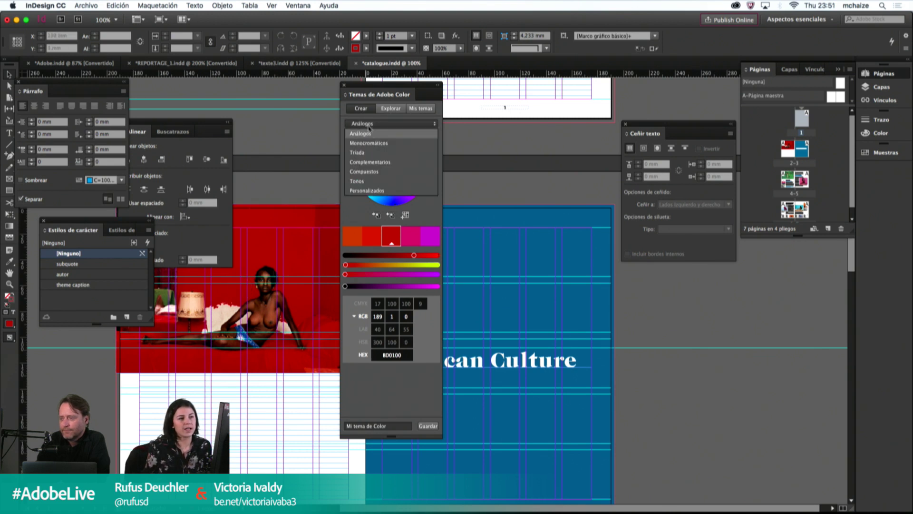
pyautogui.click(370, 162)
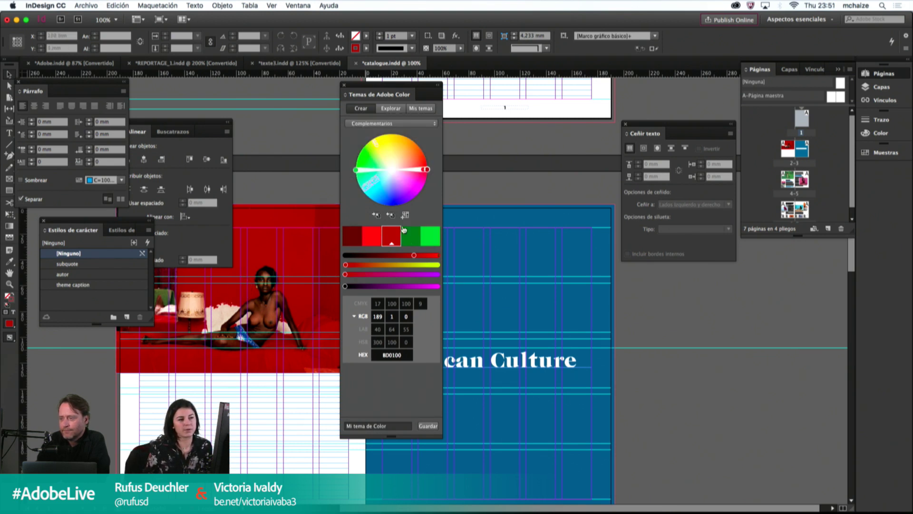
pyautogui.click(373, 125)
pyautogui.click(374, 145)
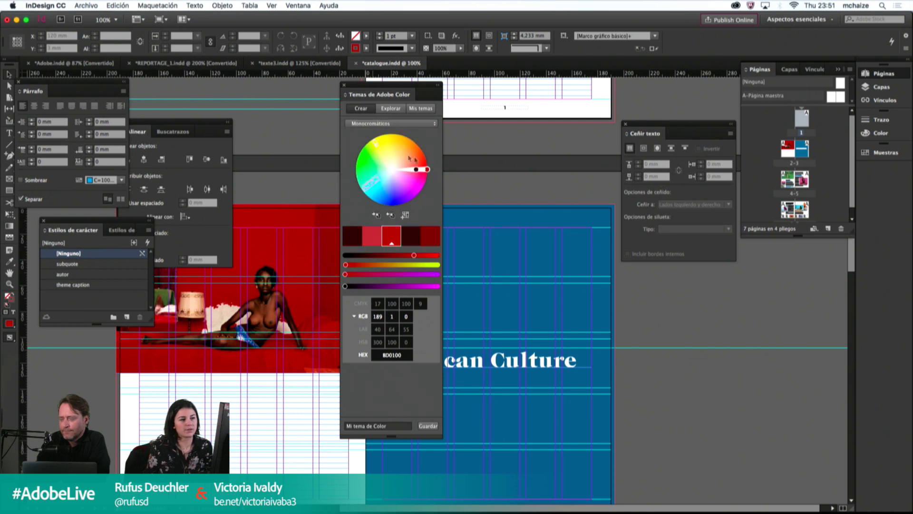
pyautogui.click(388, 123)
pyautogui.click(370, 155)
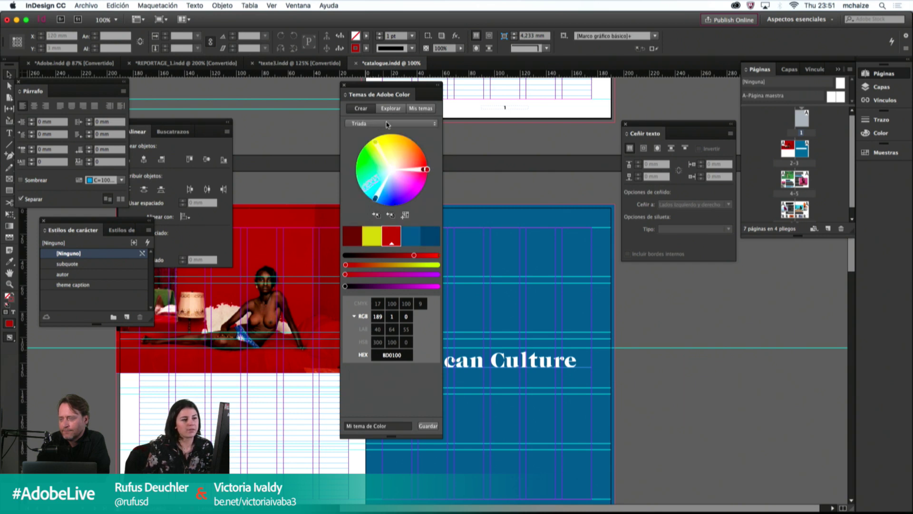
pyautogui.click(411, 238)
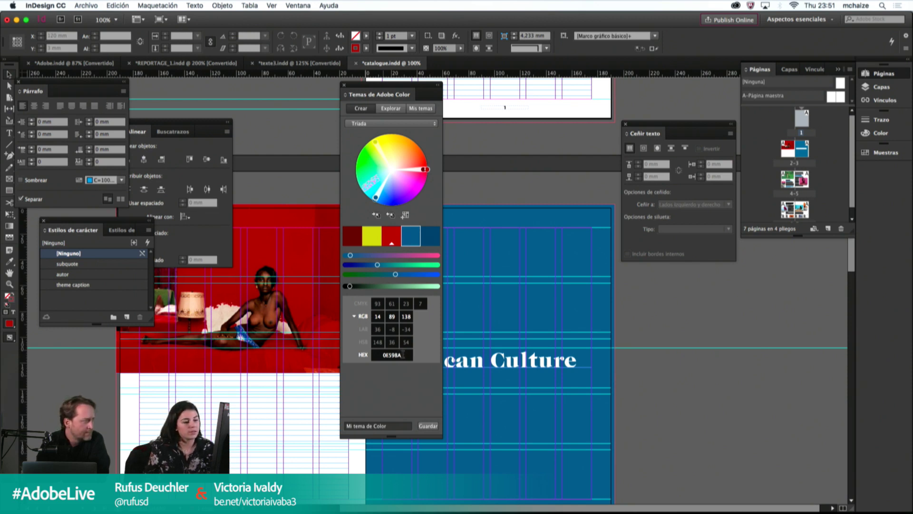
# Step: Set the fill of the blue background frame on page 3 to hex 0E598A
pyautogui.click(480, 228)
pyautogui.doubleClick(7, 296)
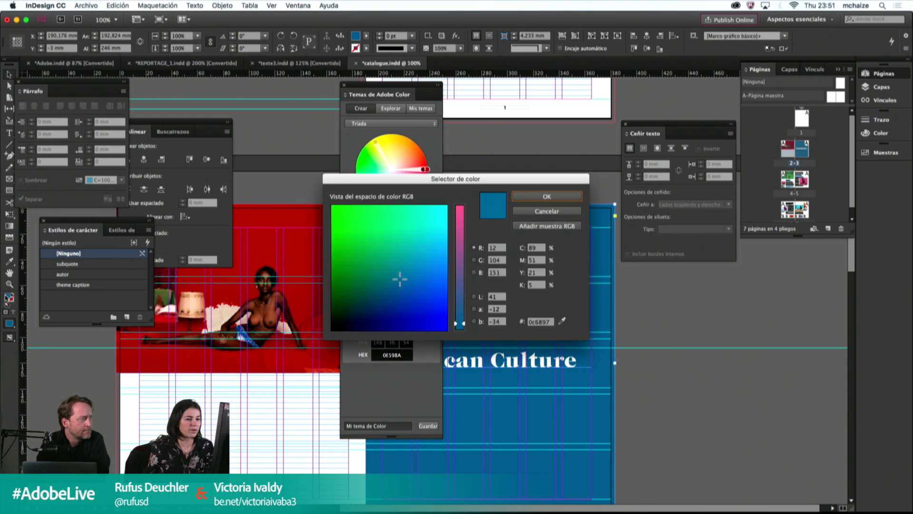
pyautogui.moveTo(555, 326); pyautogui.dragTo(522, 323)
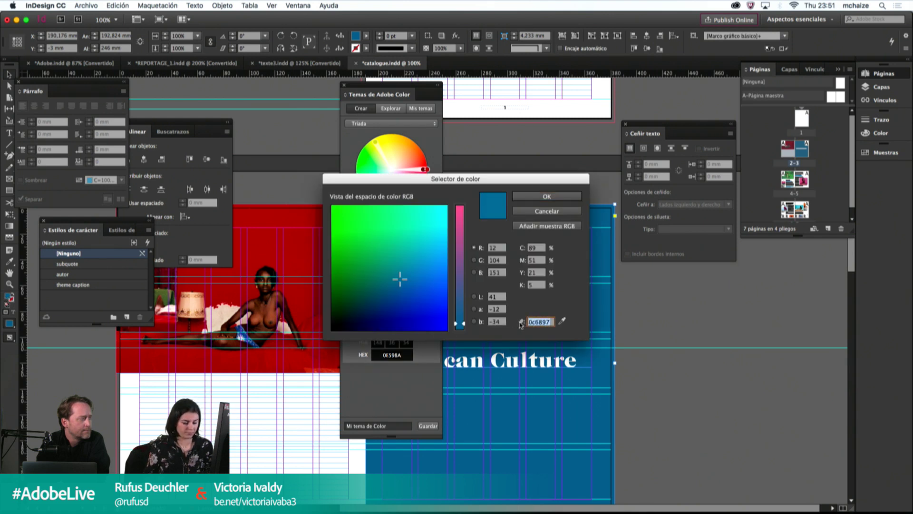
pyautogui.press('Return')
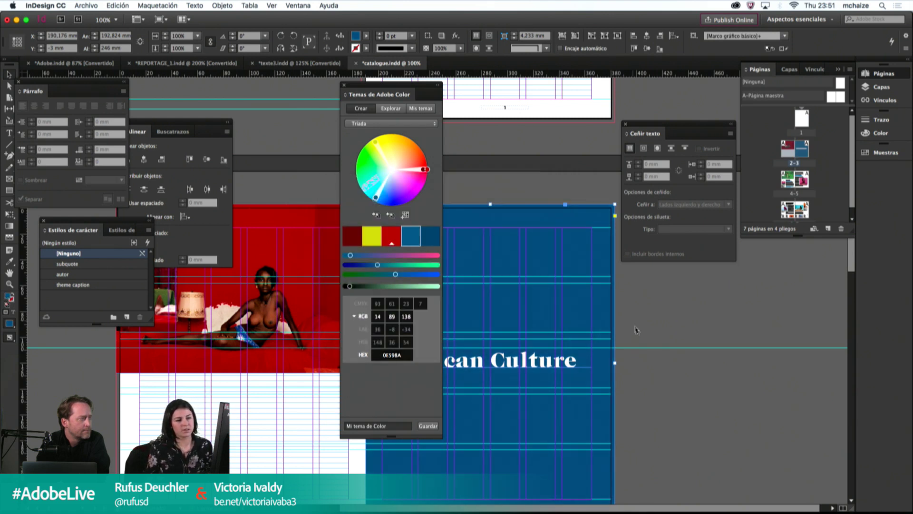
# Step: Close the Adobe Color Themes panel and preview the African Culture spread without guides and in presentation mode
pyautogui.click(344, 85)
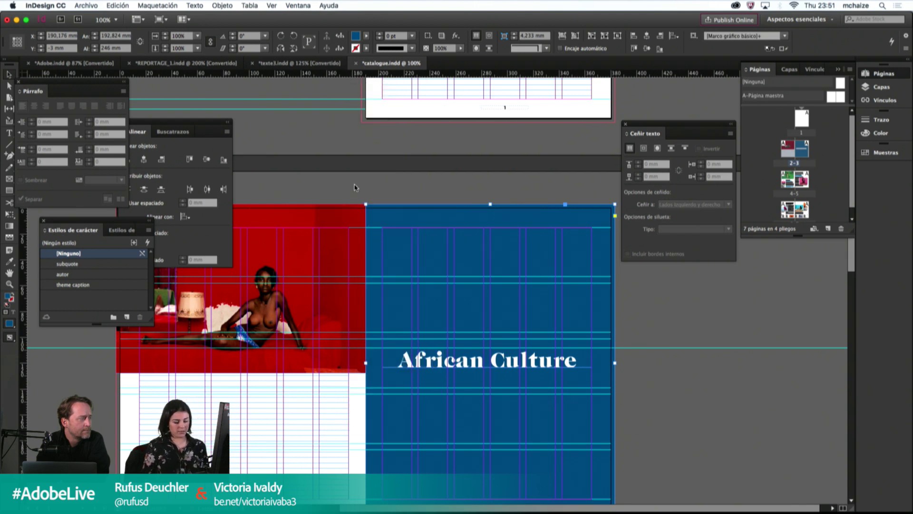
pyautogui.click(377, 198)
pyautogui.press('w')
pyautogui.click(377, 199)
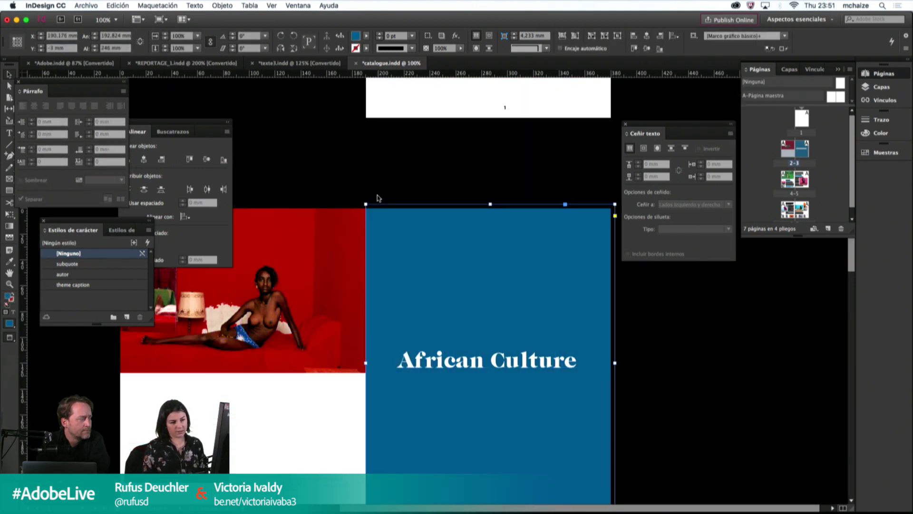
pyautogui.press('w')
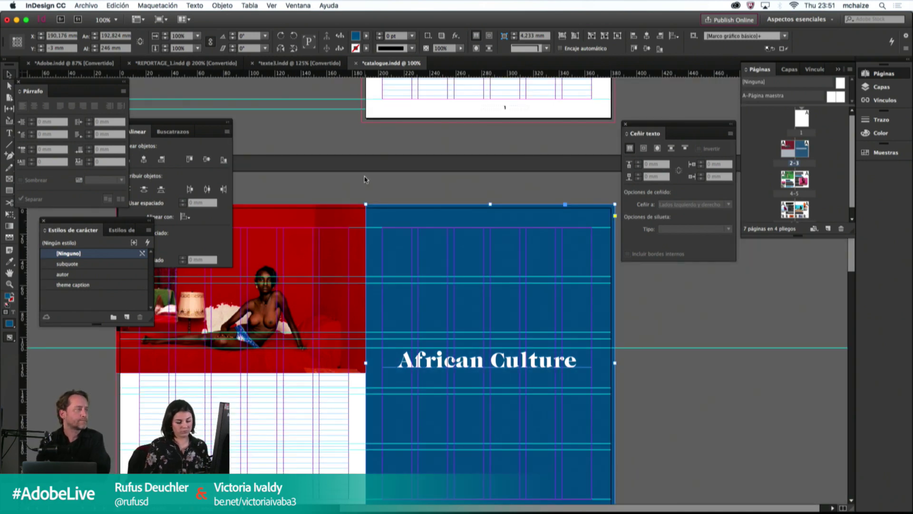
pyautogui.hotkey('shift', 'w')
pyautogui.press('Escape')
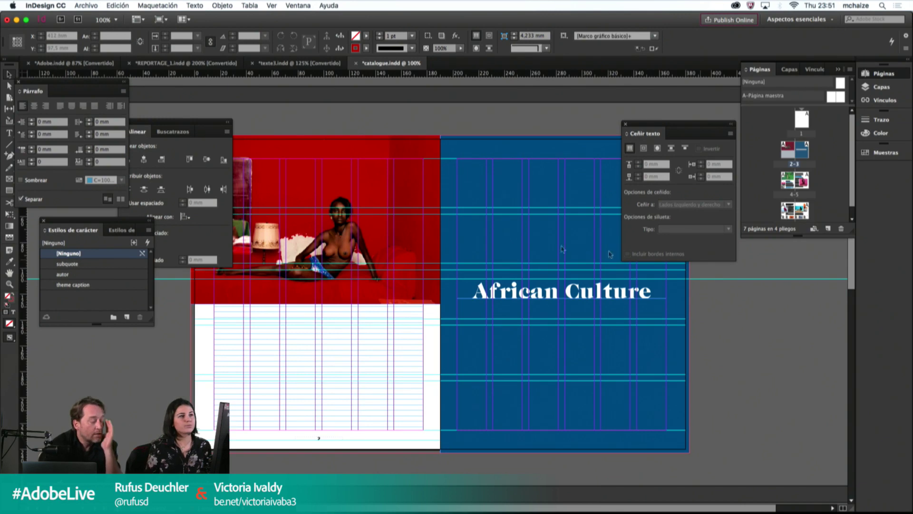
# Step: Reopen Adobe Color Themes, try the Complementary rule with the colours rotated towards orange, and close the panel
pyautogui.click(302, 5)
pyautogui.moveTo(304, 86)
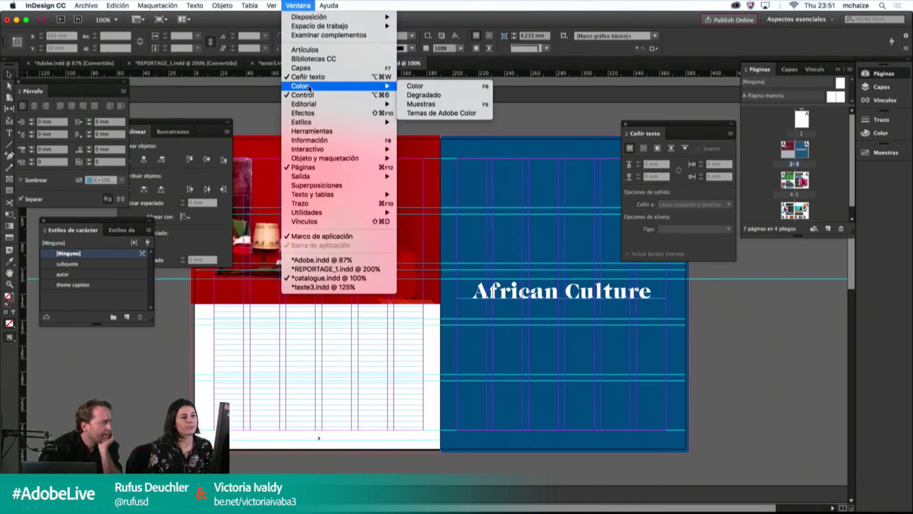
pyautogui.click(442, 113)
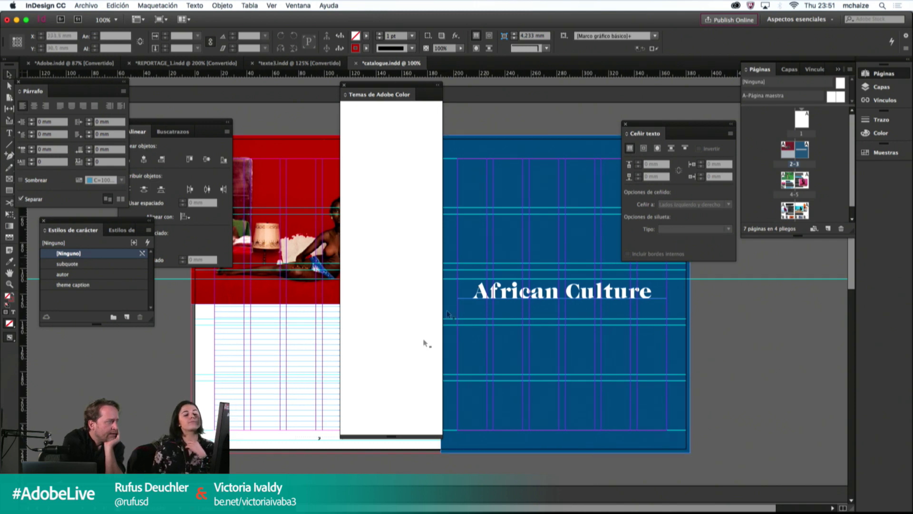
pyautogui.moveTo(416, 437); pyautogui.dragTo(422, 391)
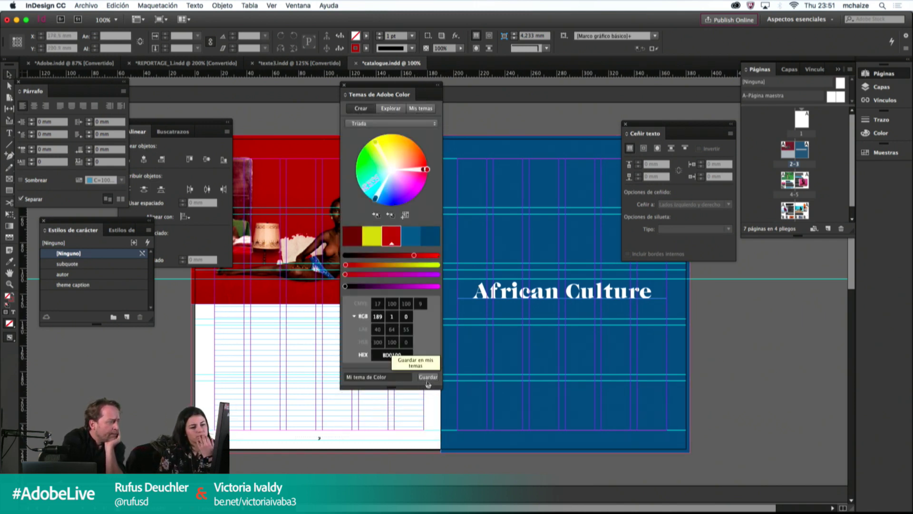
pyautogui.moveTo(432, 388); pyautogui.dragTo(432, 405)
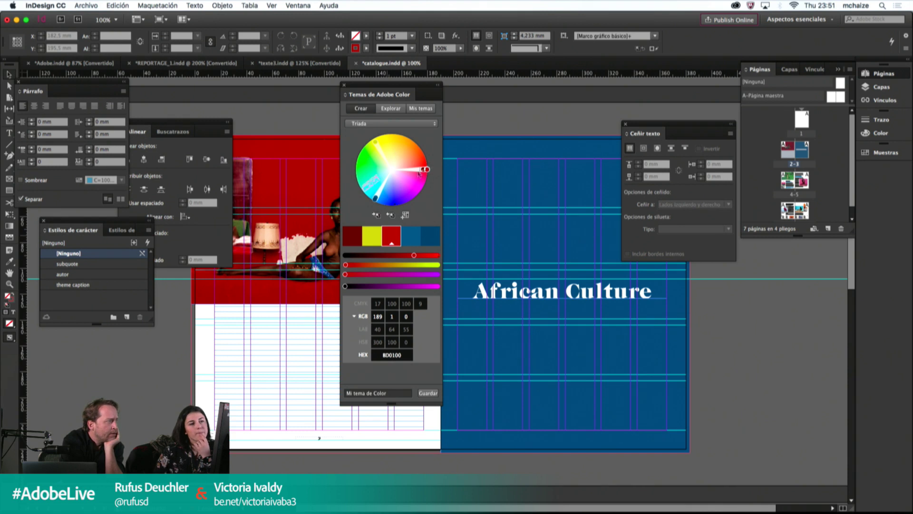
pyautogui.click(411, 127)
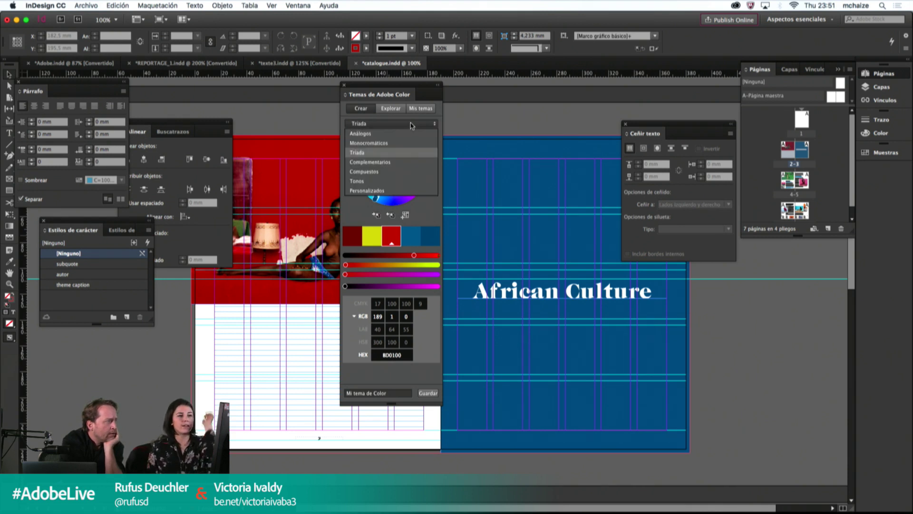
pyautogui.click(386, 163)
pyautogui.moveTo(426, 168); pyautogui.dragTo(408, 161)
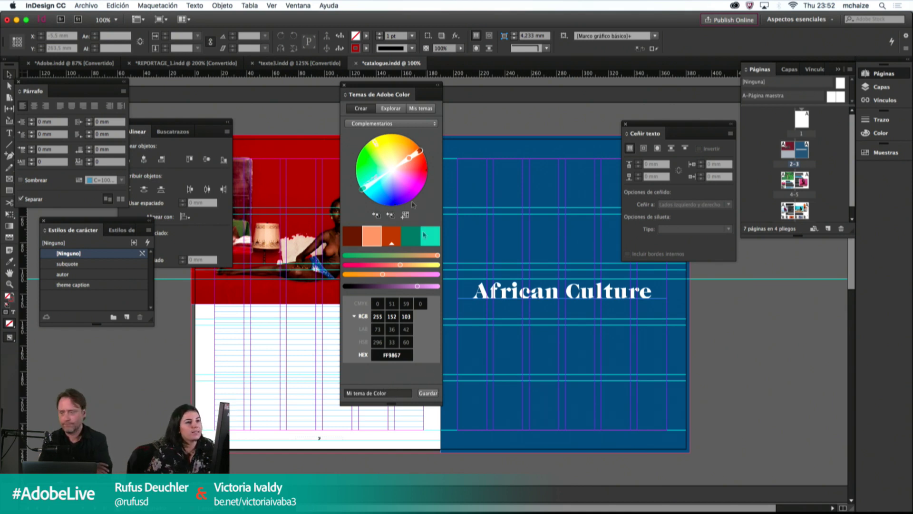
pyautogui.click(344, 85)
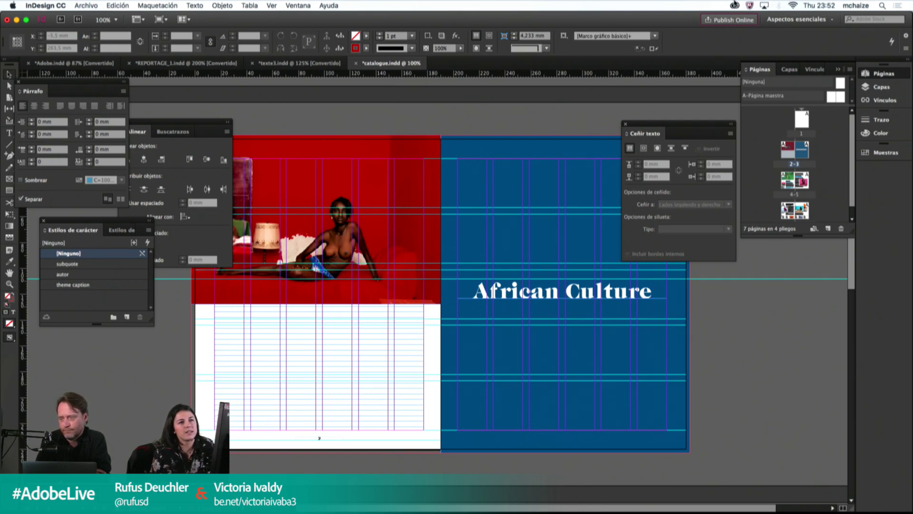
# Step: Check again how far the Lightroom CC (2015) installation has progressed in the Creative Cloud app
pyautogui.click(735, 5)
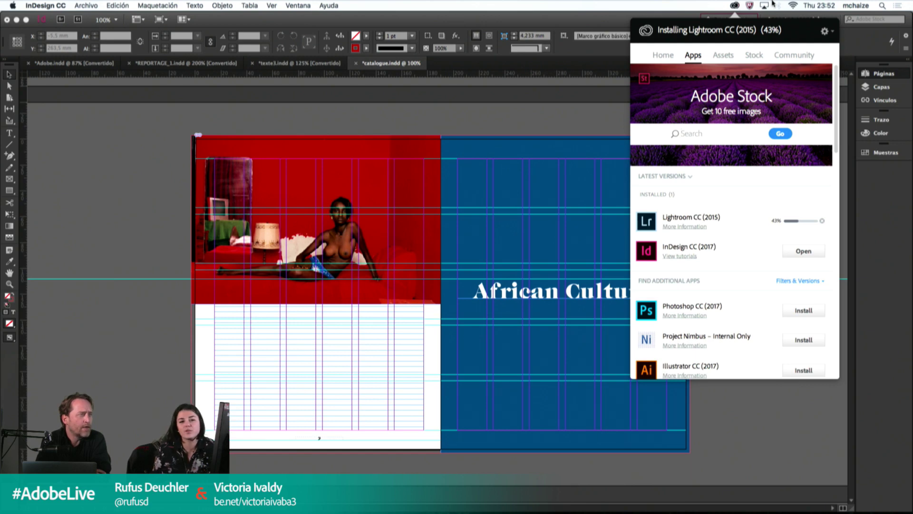
# Step: Close the Creative Cloud app window and preview the African Culture opening spread in presentation mode, ending back in the layout view
pyautogui.click(736, 5)
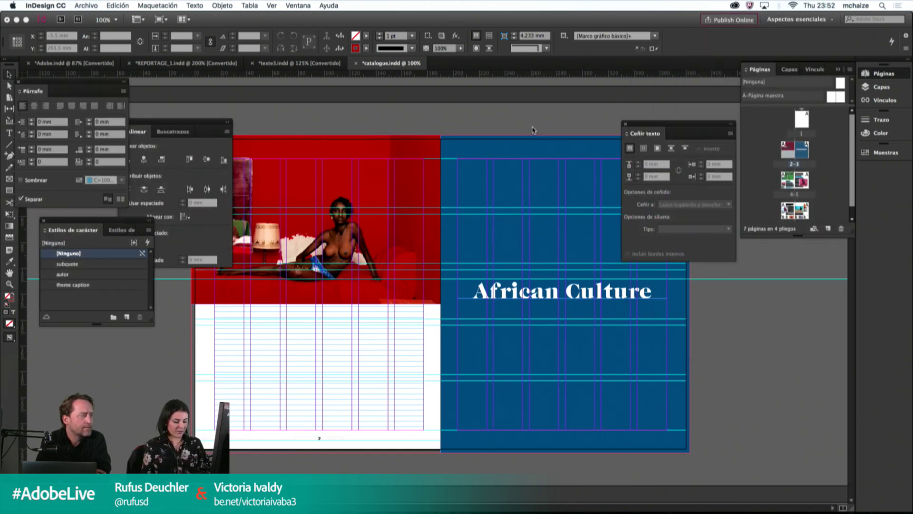
pyautogui.click(533, 131)
pyautogui.hotkey('shift', 'w')
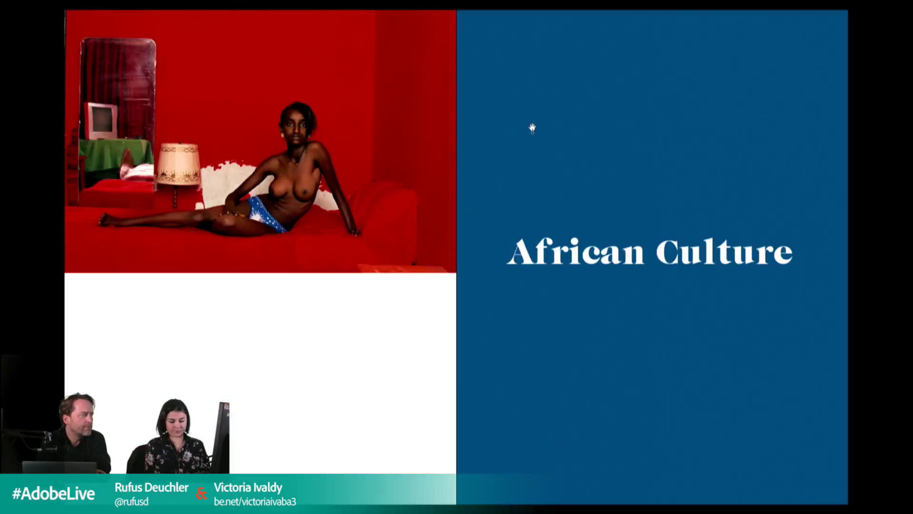
pyautogui.press('Escape')
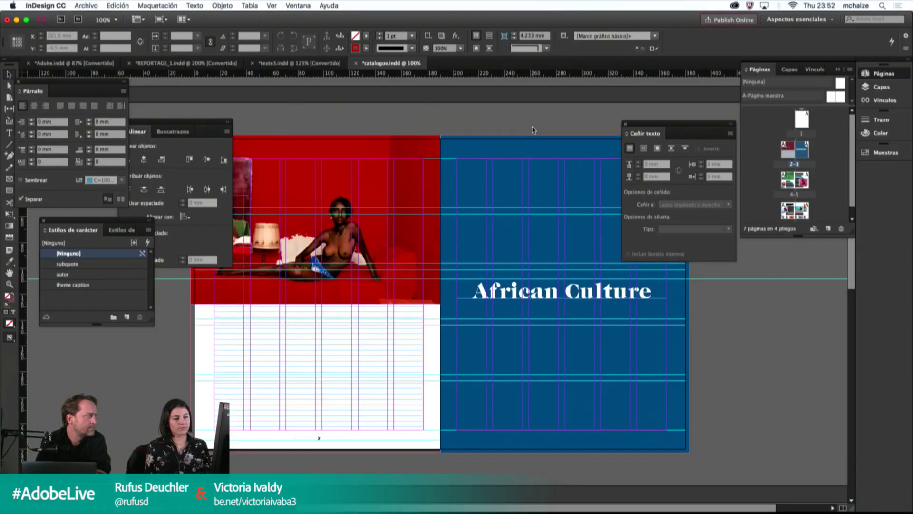
pyautogui.moveTo(503, 113); pyautogui.dragTo(441, 120)
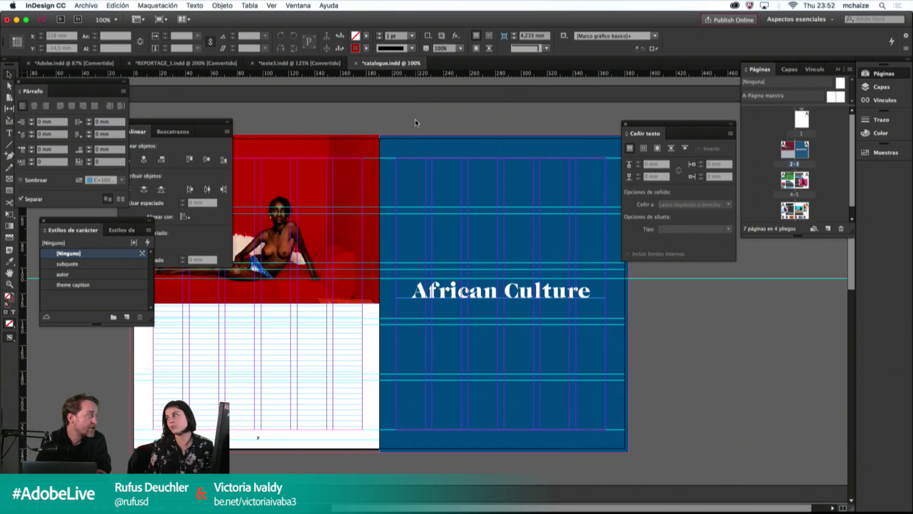
pyautogui.click(521, 151)
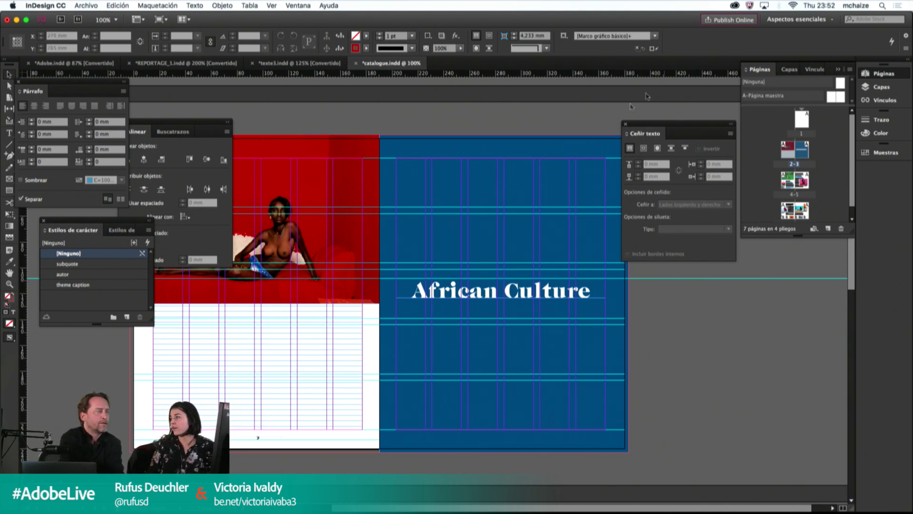
pyautogui.click(255, 219)
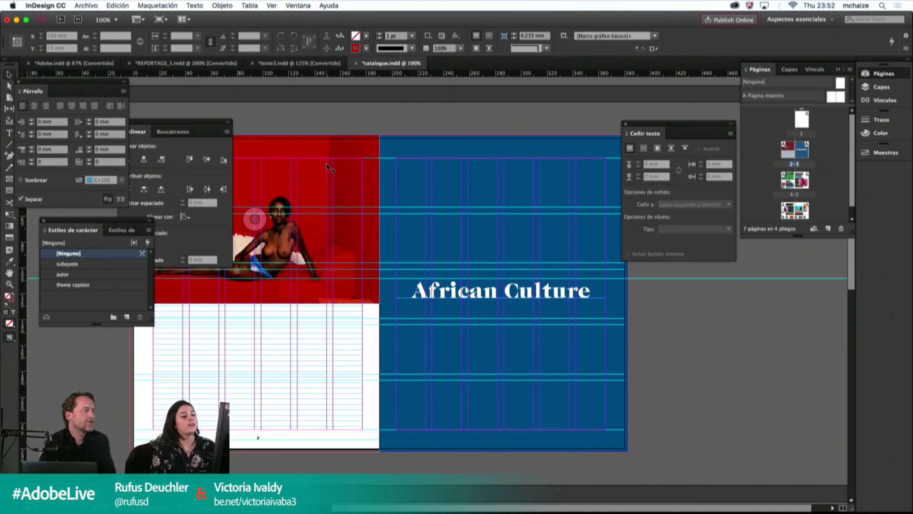
# Step: Go to the spread on pages 6-7 and select the portrait with the orange background on page 7
pyautogui.scroll(-1, 808, 190)
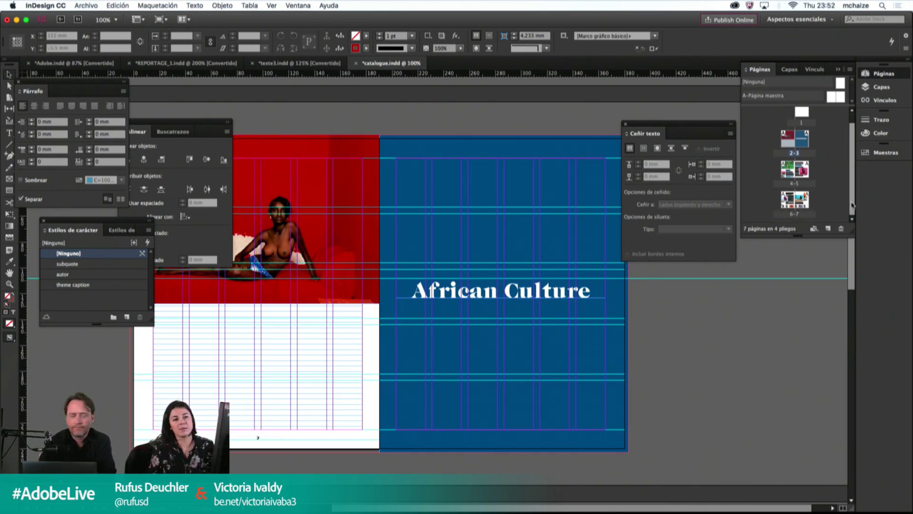
pyautogui.doubleClick(804, 199)
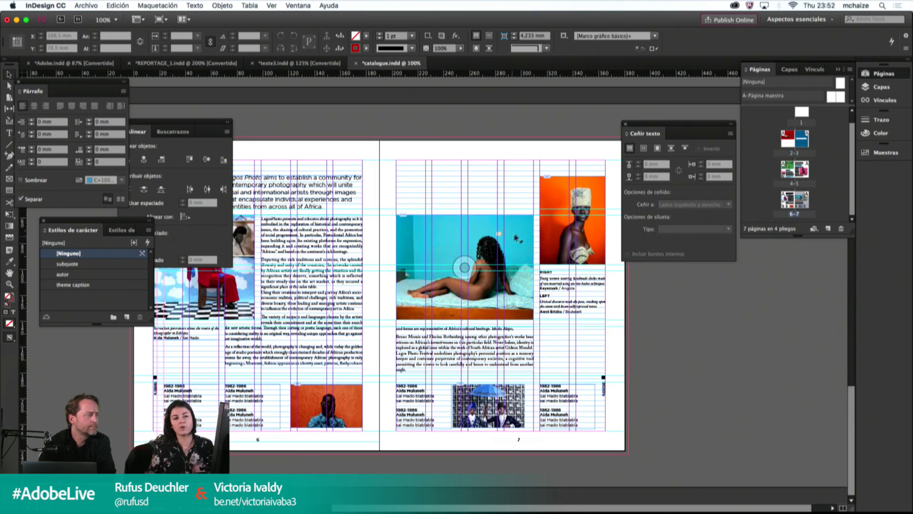
pyautogui.click(568, 209)
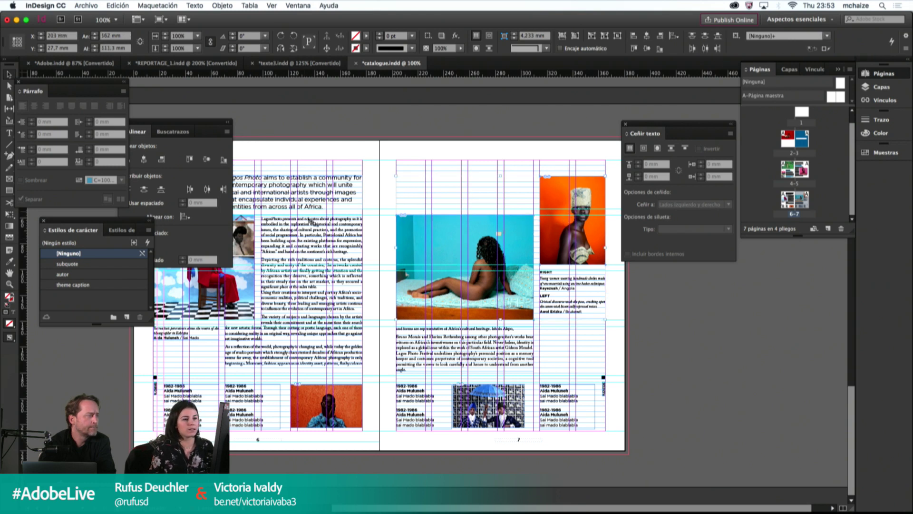
pyautogui.press('super+shift+a')
pyautogui.click(552, 181)
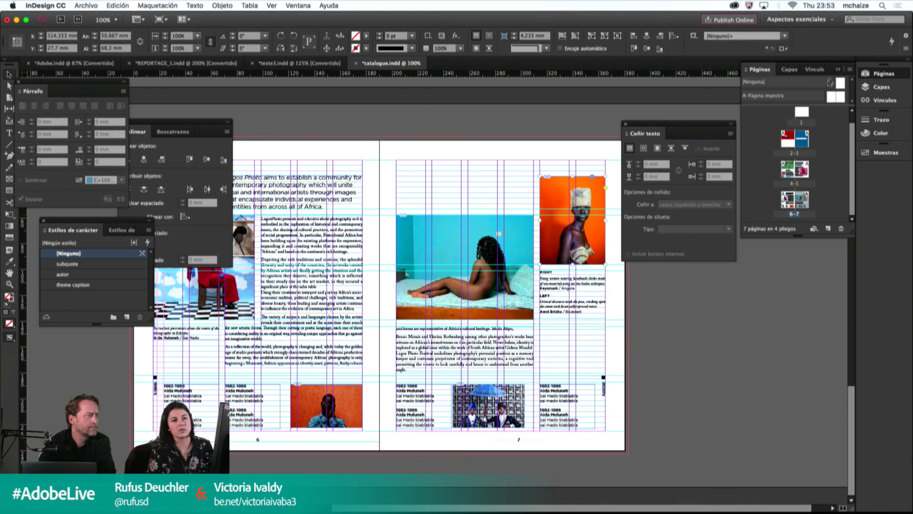
# Step: Go to the link of the selected portrait and show its source file Keyezuah.jpg in Finder
pyautogui.click(809, 71)
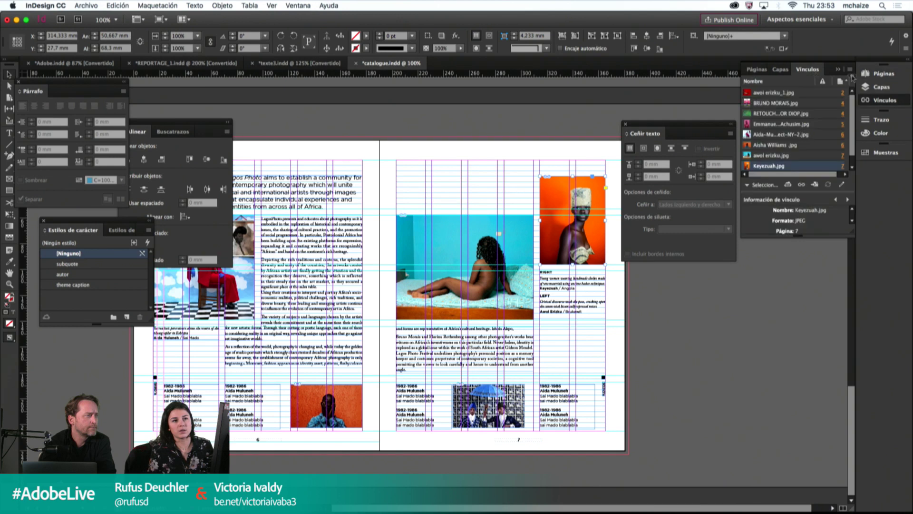
pyautogui.click(850, 72)
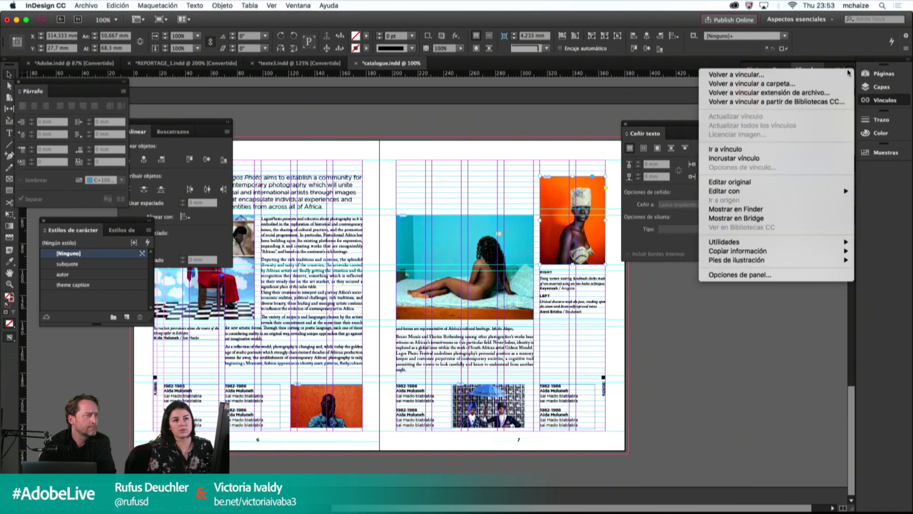
pyautogui.click(761, 150)
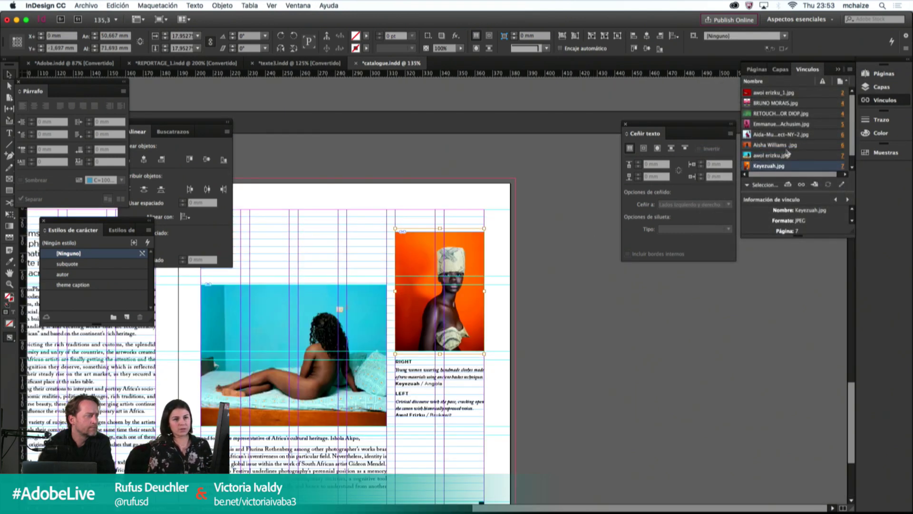
pyautogui.click(850, 72)
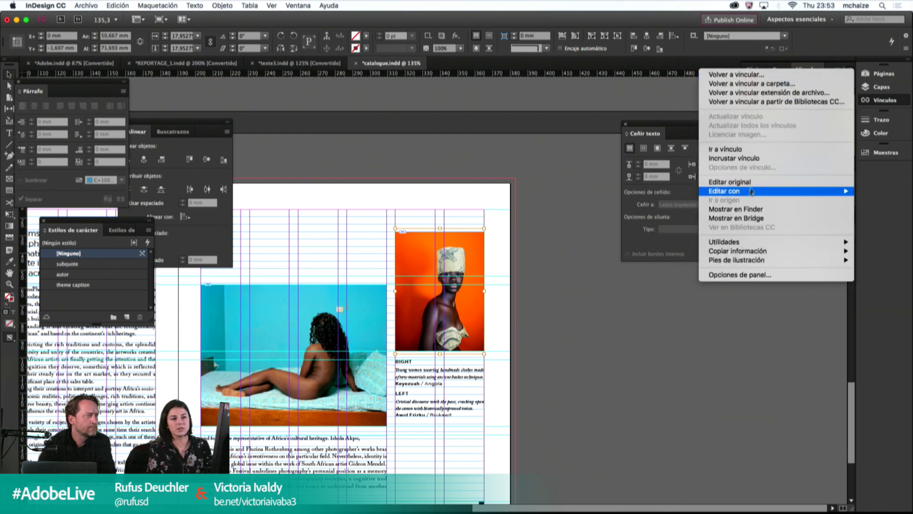
pyautogui.click(717, 210)
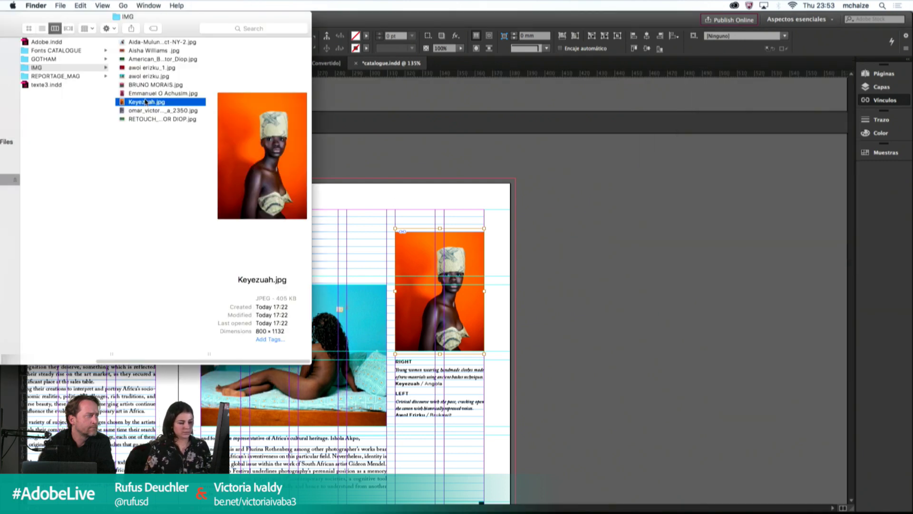
# Step: Open Keyezuah.jpg from Finder in Adobe Photoshop CC 2017
pyautogui.rightClick(148, 106)
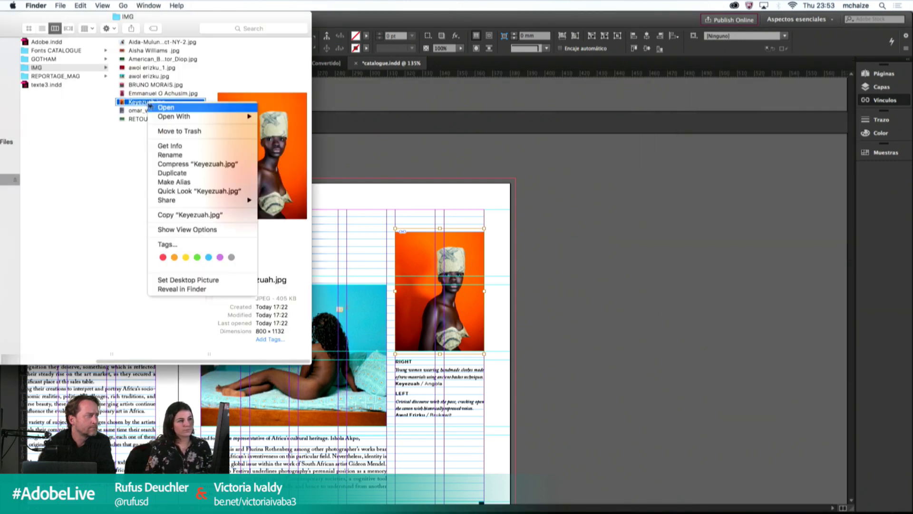
pyautogui.moveTo(191, 116)
pyautogui.click(289, 143)
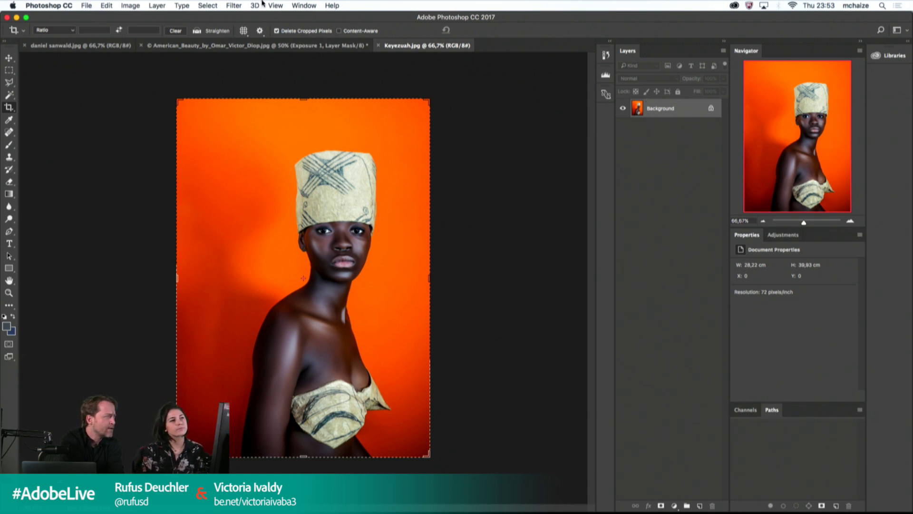
# Step: Start the Camera Raw filter on the portrait and look through its Tone Curve, Detail and HSL / Grayscale adjustments
pyautogui.click(233, 5)
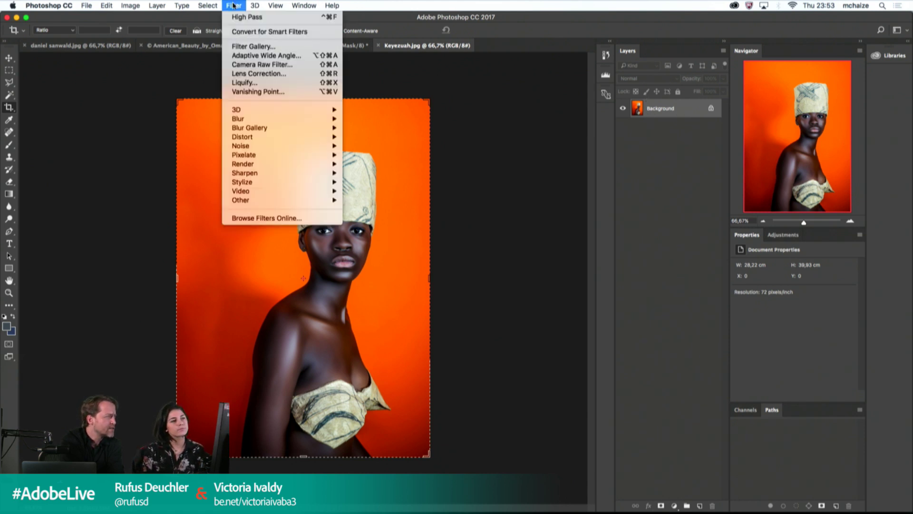
pyautogui.click(248, 66)
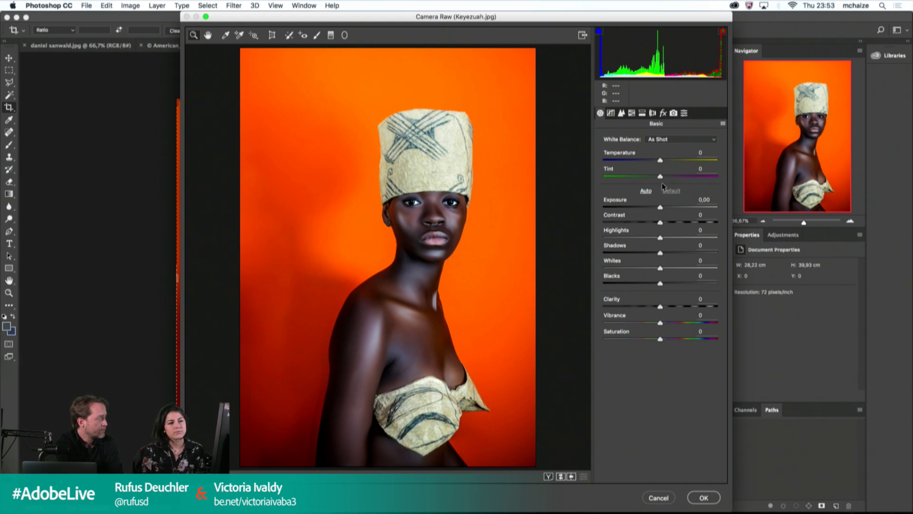
pyautogui.click(610, 113)
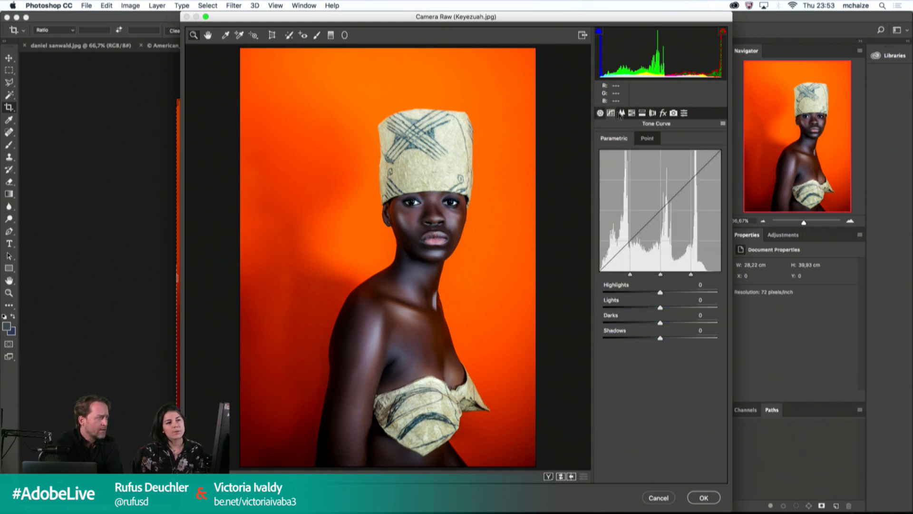
pyautogui.click(622, 114)
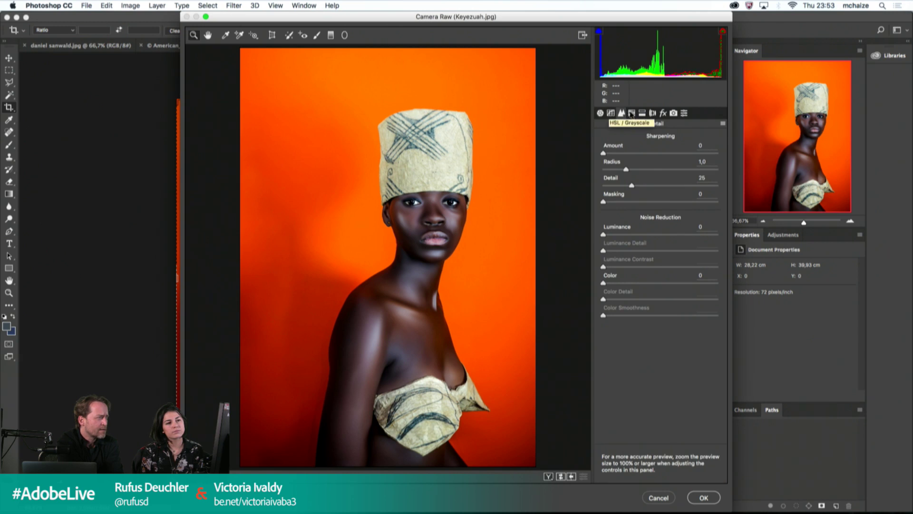
pyautogui.click(631, 114)
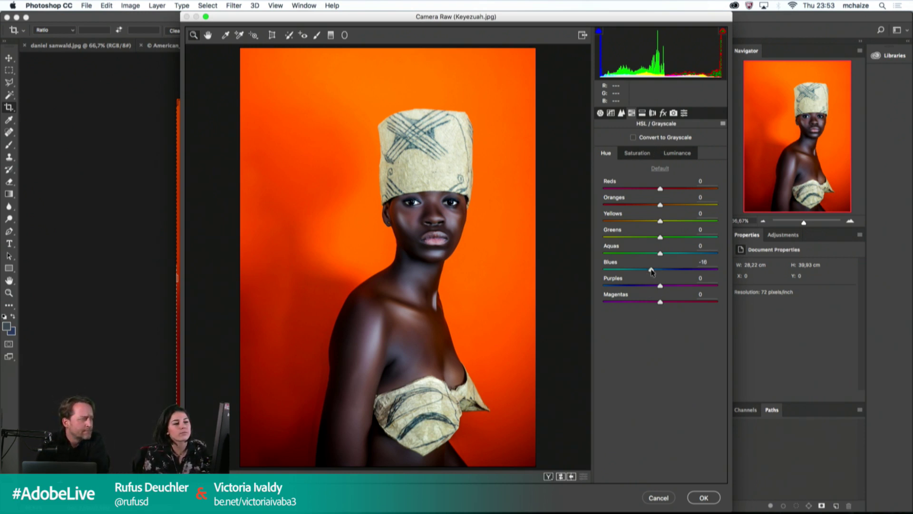
# Step: Try a Blues hue of -15 and an Aquas luminance of +2 in Camera Raw, and check the Split Toning settings
pyautogui.moveTo(652, 271); pyautogui.dragTo(649, 272)
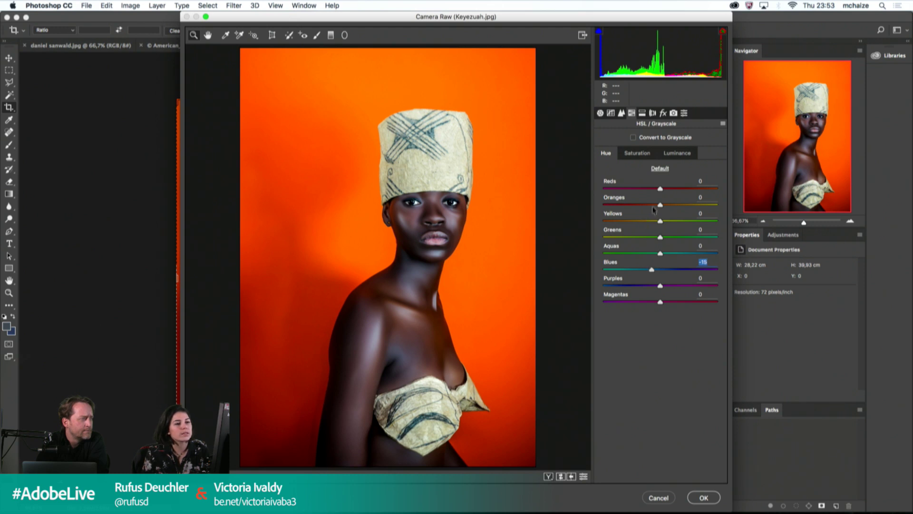
pyautogui.click(677, 154)
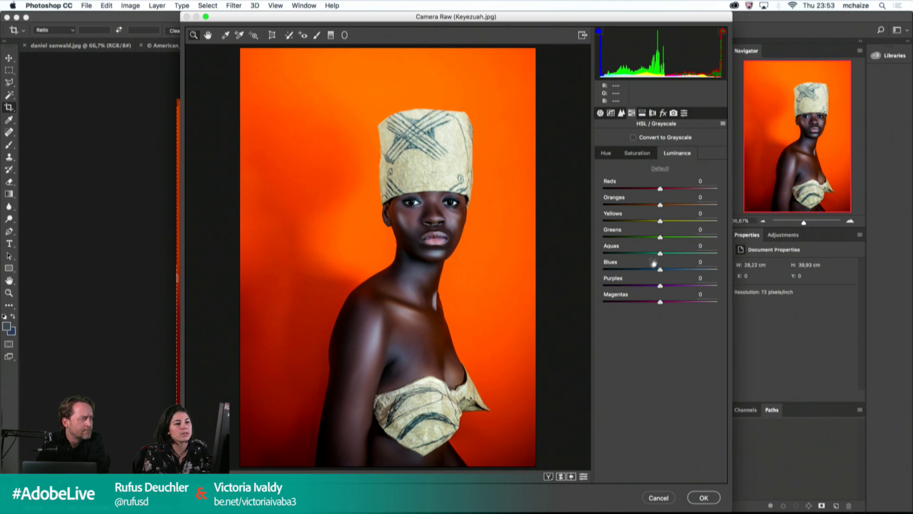
pyautogui.moveTo(650, 255); pyautogui.dragTo(650, 255)
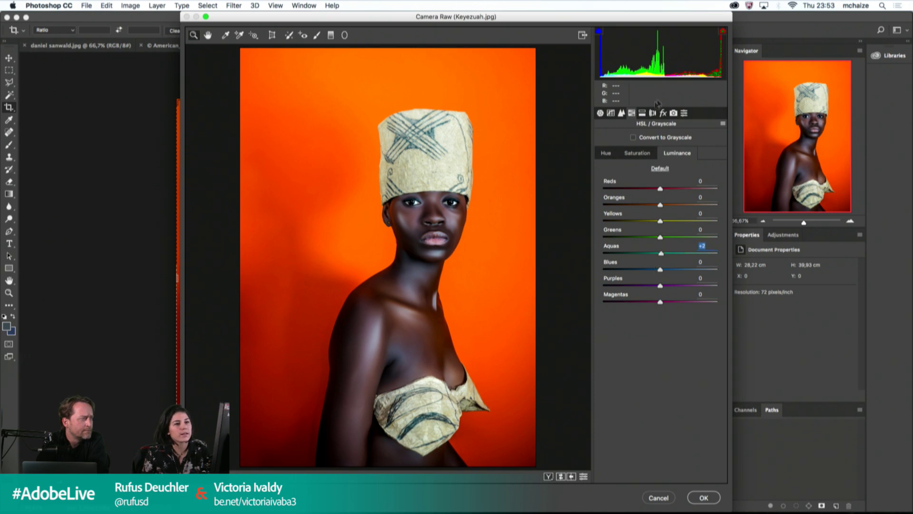
pyautogui.click(642, 114)
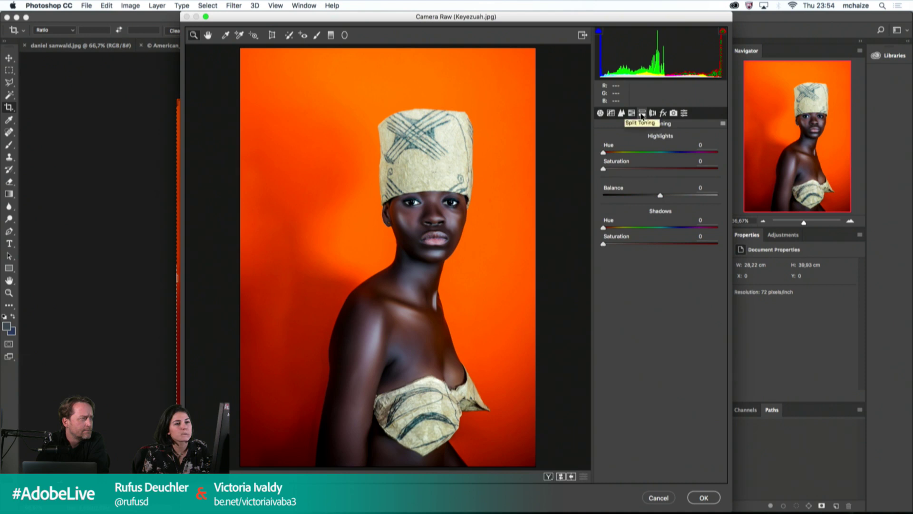
pyautogui.click(631, 114)
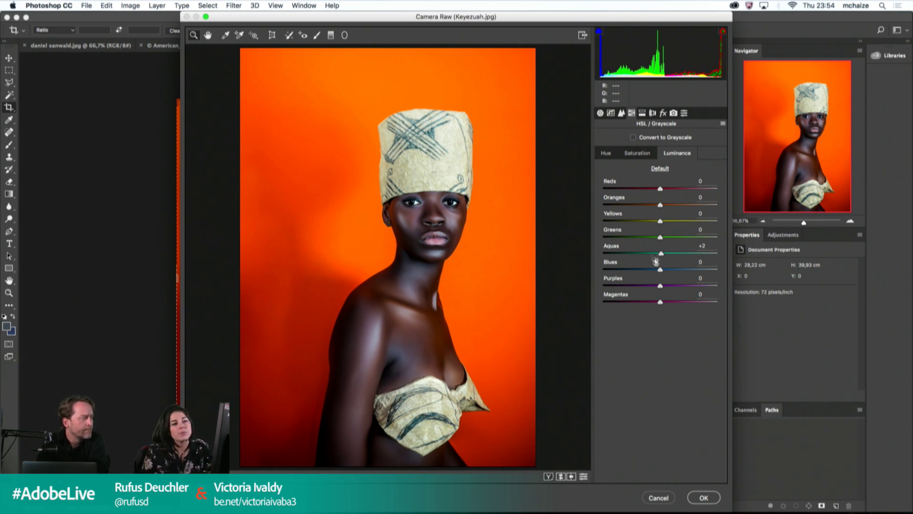
# Step: Try luminance values of -3 for Oranges, +1 for Reds and +16 for Purples, and cancel the Camera Raw filter
pyautogui.click(652, 205)
pyautogui.moveTo(652, 205)
pyautogui.mouseDown()
pyautogui.moveTo(678, 208)
pyautogui.moveTo(660, 209)
pyautogui.mouseUp()
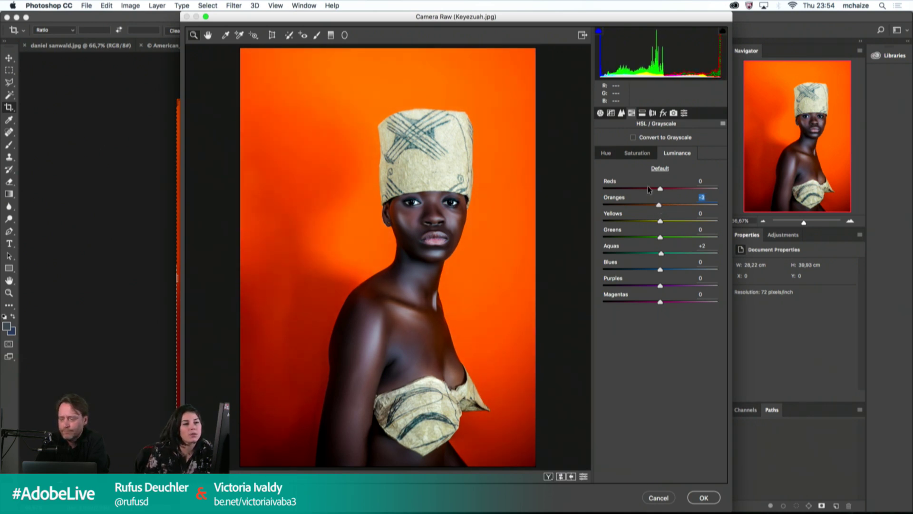
pyautogui.moveTo(660, 189); pyautogui.dragTo(661, 190)
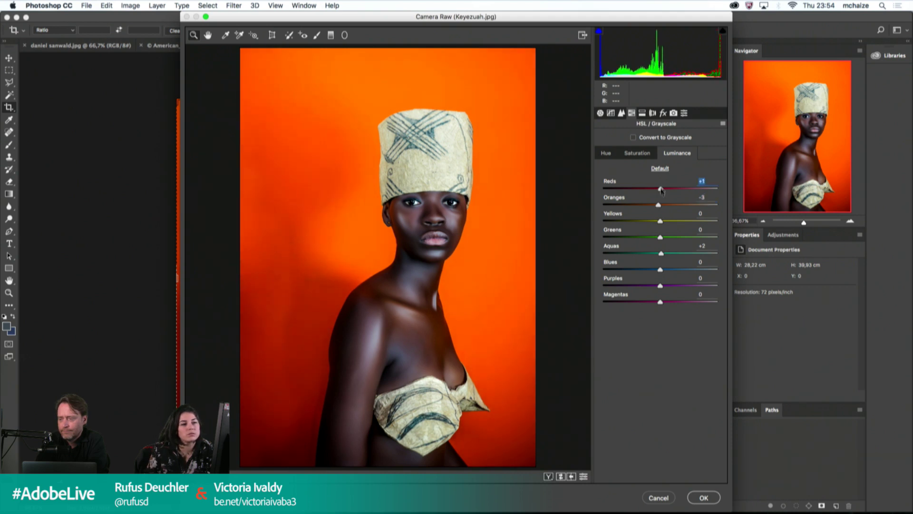
pyautogui.click(670, 284)
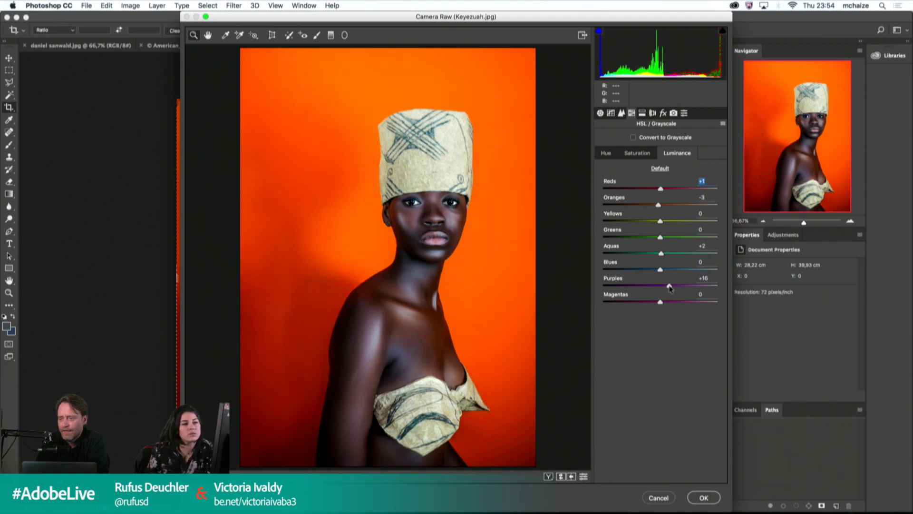
pyautogui.click(659, 502)
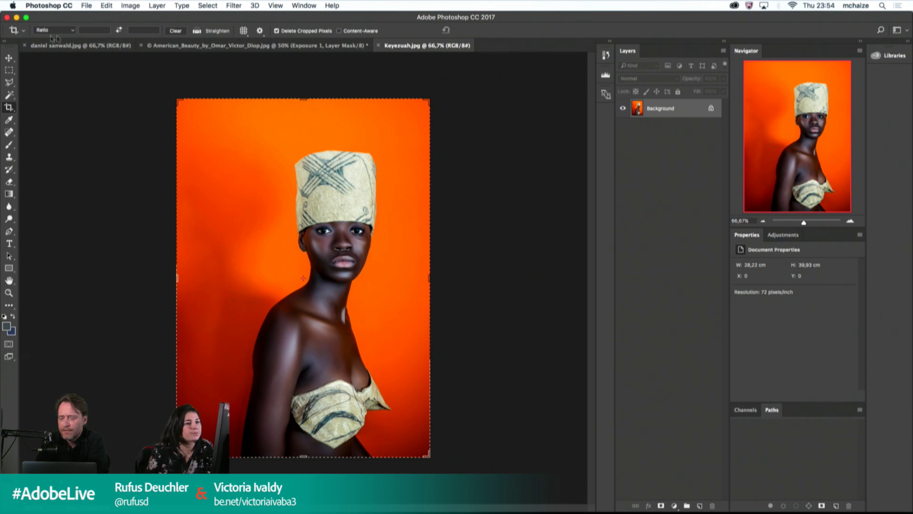
# Step: Add an Exposure adjustment layer above the portrait's background layer with an offset of +0,0210
pyautogui.click(676, 505)
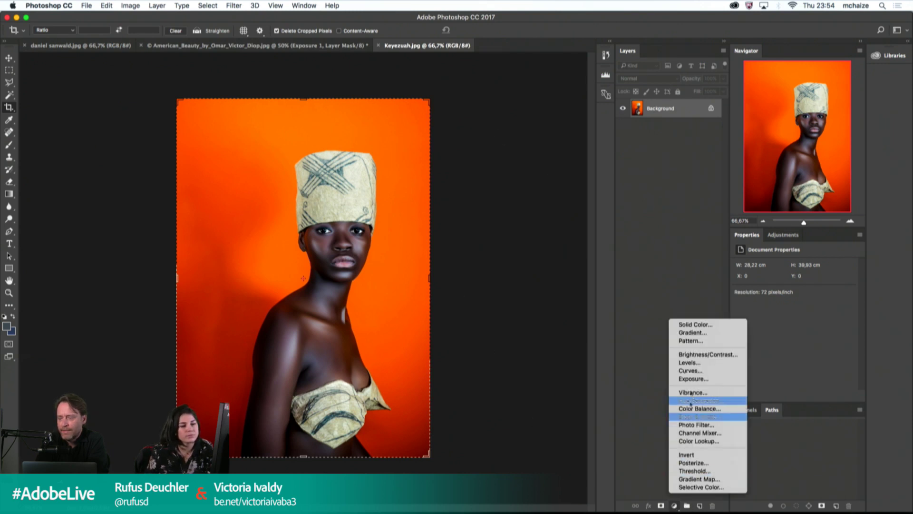
pyautogui.click(690, 380)
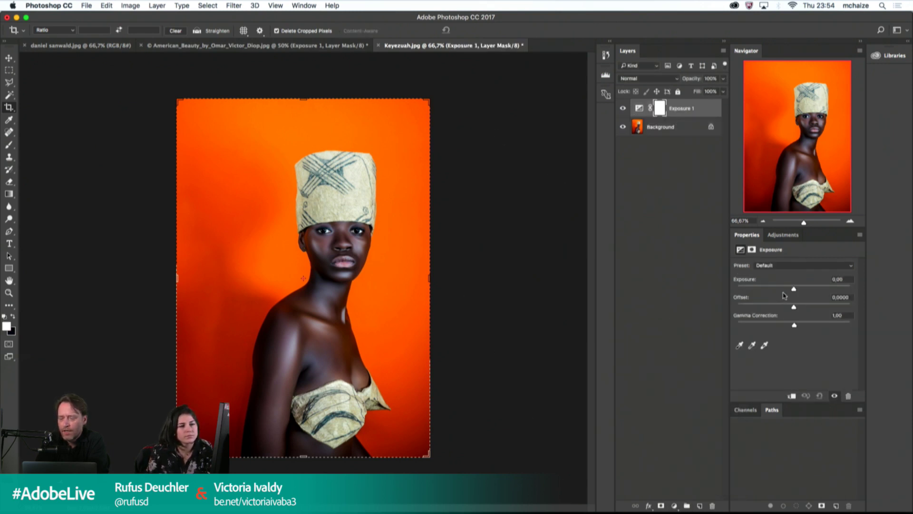
pyautogui.moveTo(794, 307); pyautogui.dragTo(797, 307)
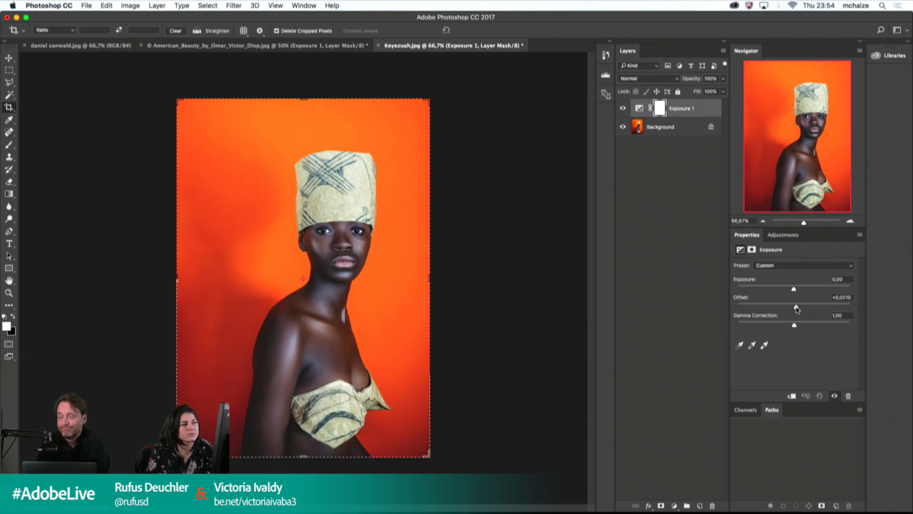
# Step: Save the retouched portrait as the JPEG Keyezuah copy.jpg in the IMG folder, with quality 12 (Maximum) and progressive format
pyautogui.click(86, 5)
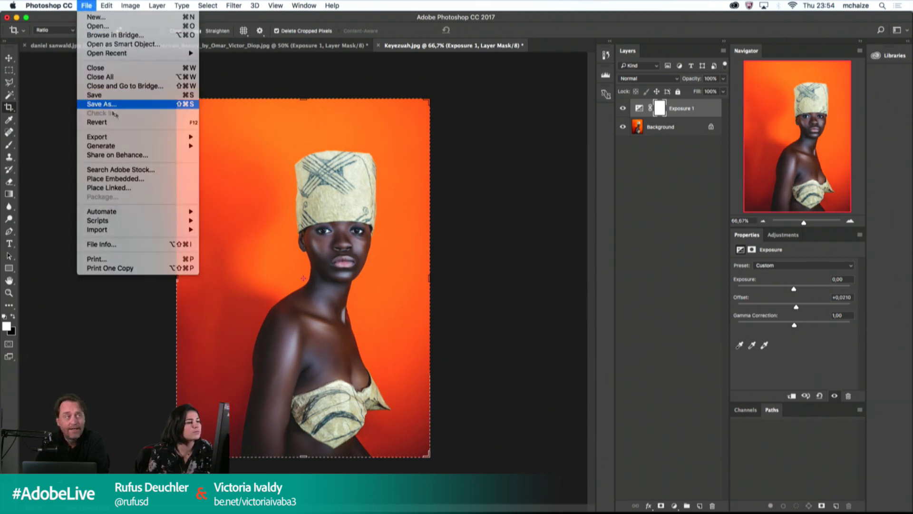
pyautogui.click(112, 105)
pyautogui.click(453, 343)
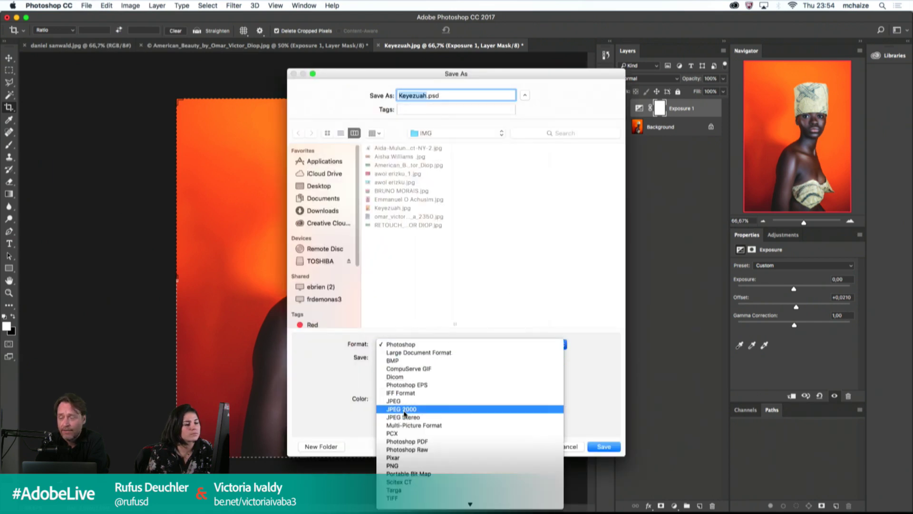
pyautogui.click(404, 401)
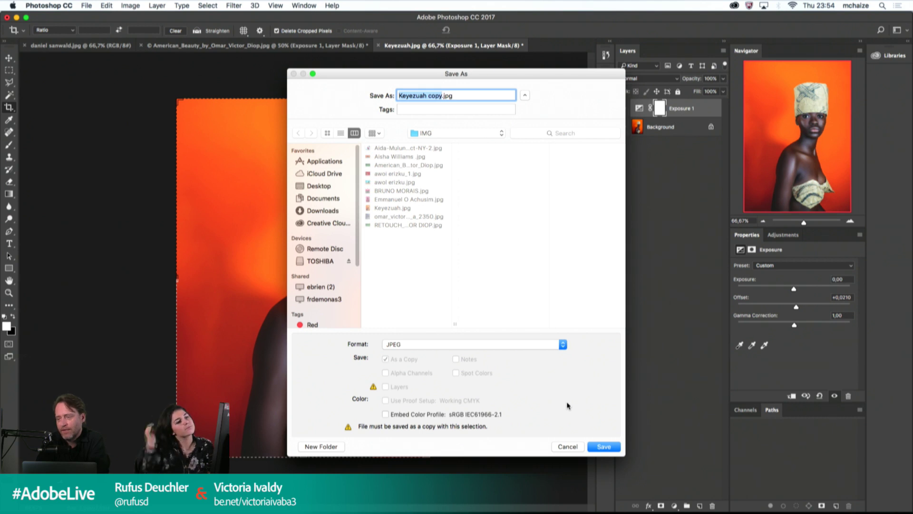
pyautogui.click(601, 446)
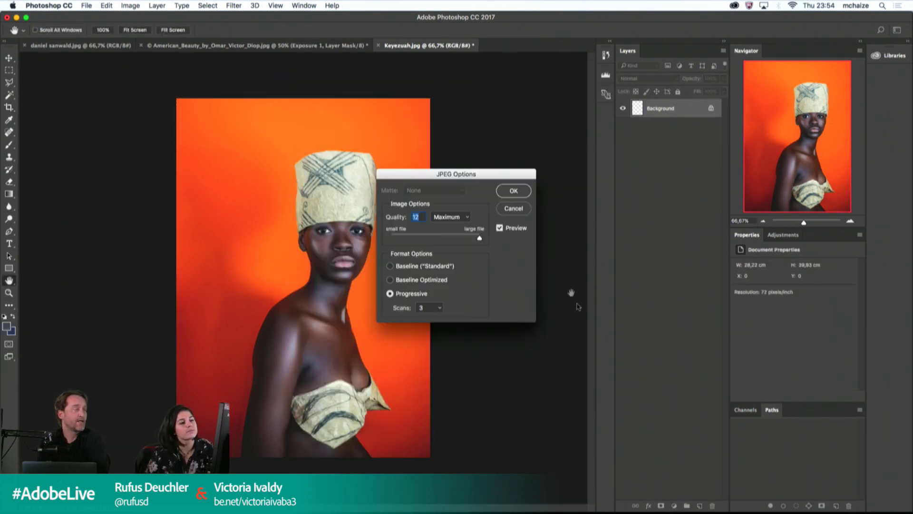
pyautogui.click(514, 192)
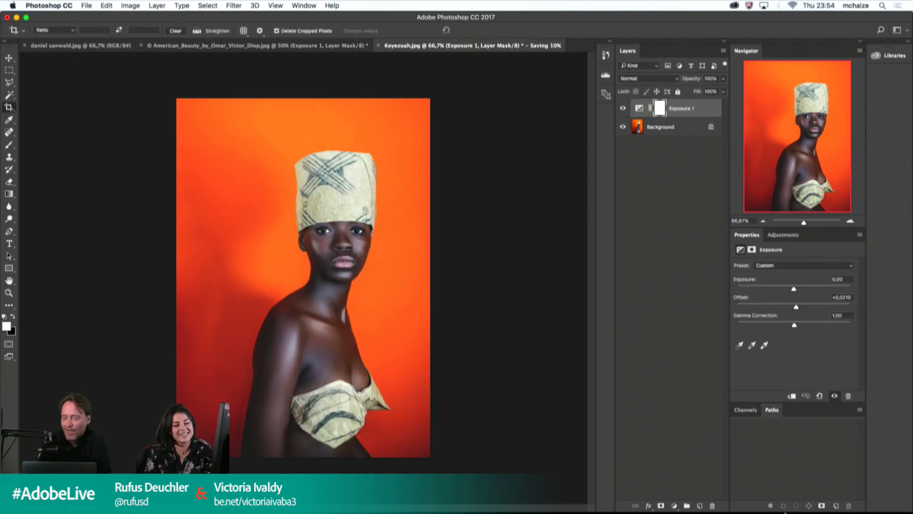
# Step: Switch to InDesign and replace the orange portrait on page 7 with Keyezuah copy.jpg from the IMG folder
pyautogui.click(562, 494)
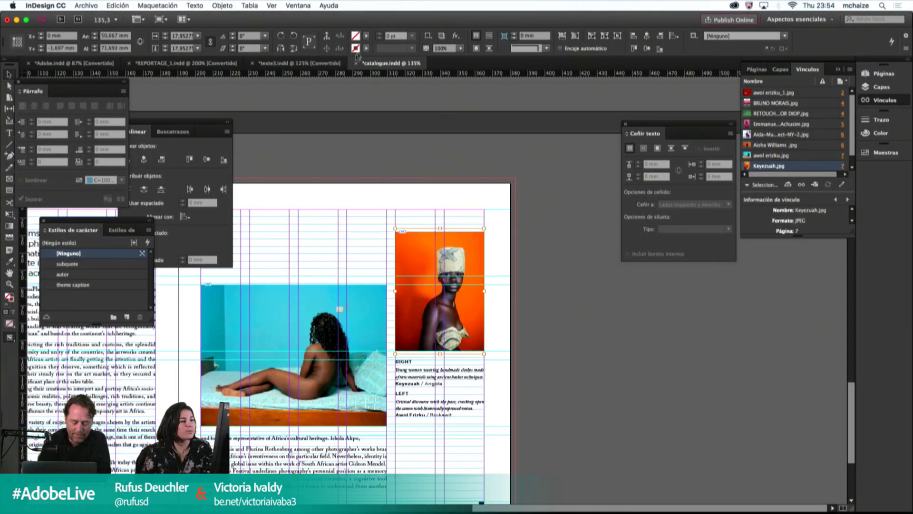
pyautogui.click(273, 493)
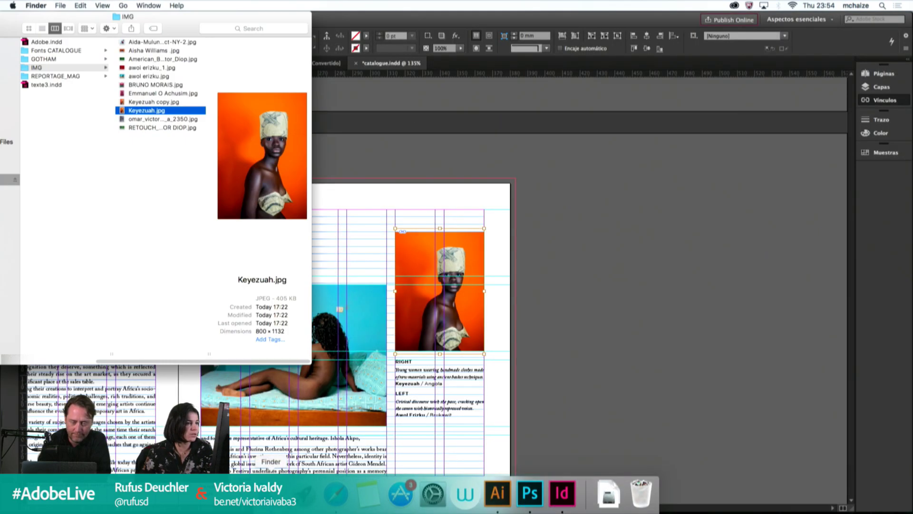
pyautogui.click(154, 102)
pyautogui.moveTo(149, 102); pyautogui.dragTo(488, 266)
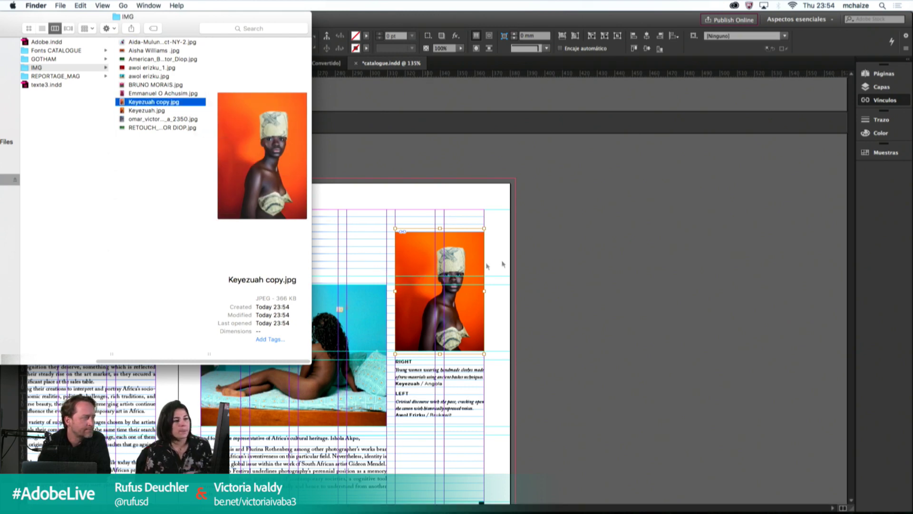
pyautogui.click(503, 264)
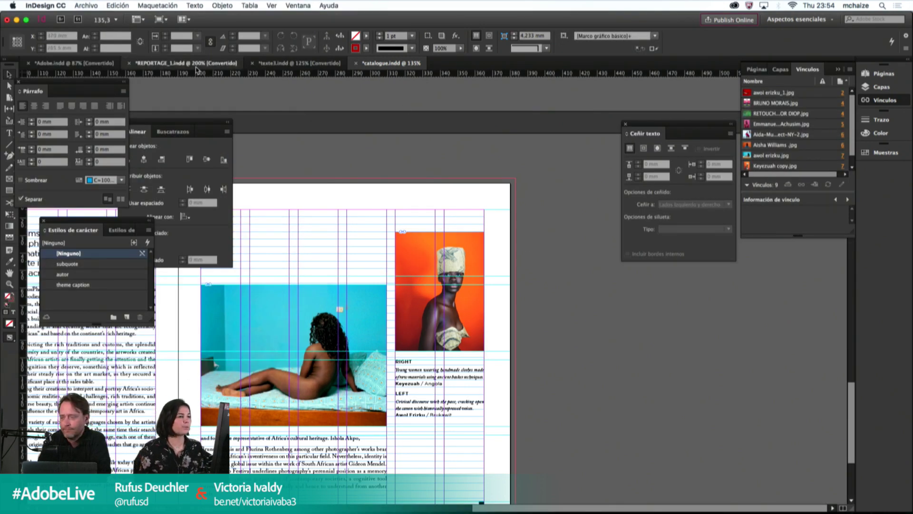
# Step: Present REPORTAGE_1.indd full screen and page through its spreads to examine the Free Report and African Fashion layouts
pyautogui.click(196, 65)
pyautogui.hotkey('shift', 'w')
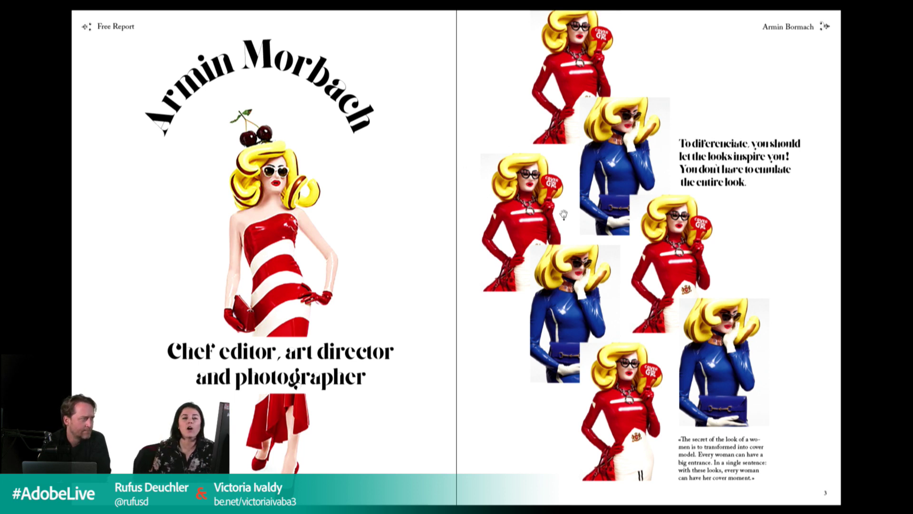
pyautogui.click(586, 181)
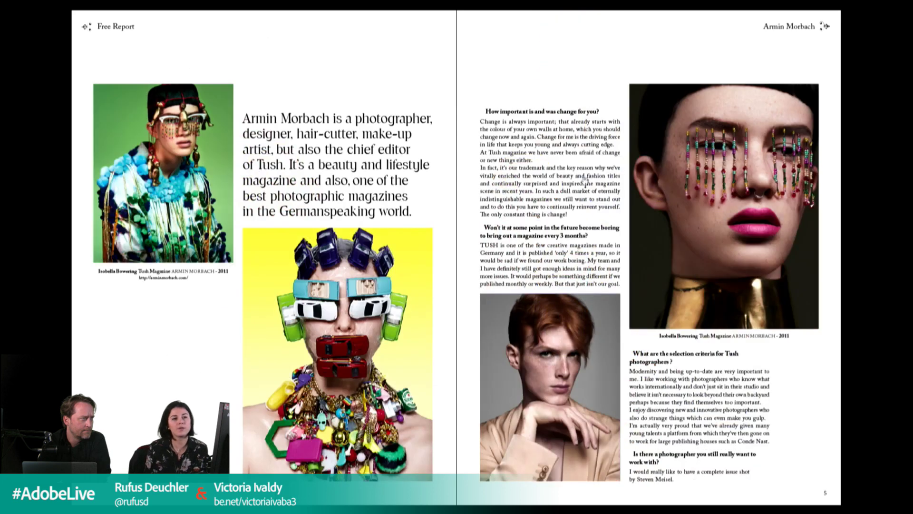
pyautogui.keyDown('shift'); pyautogui.click(585, 185); pyautogui.keyUp('shift')
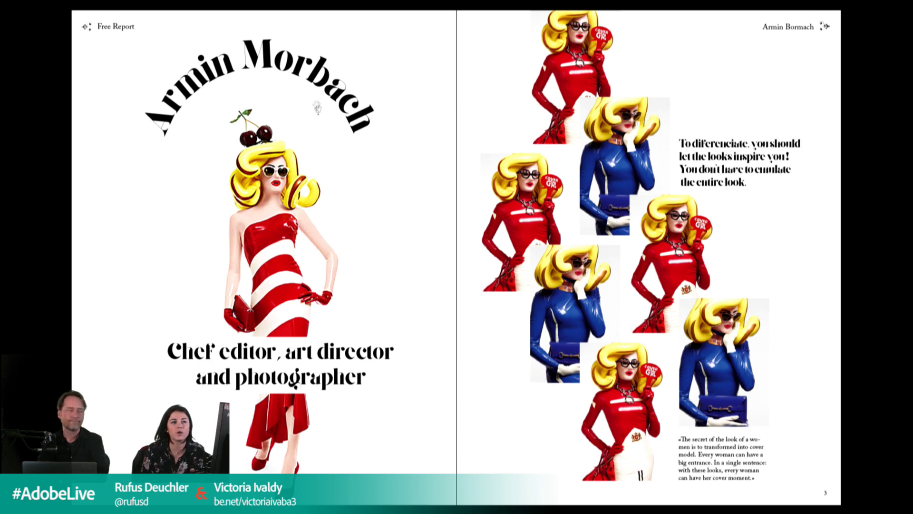
pyautogui.click(394, 134)
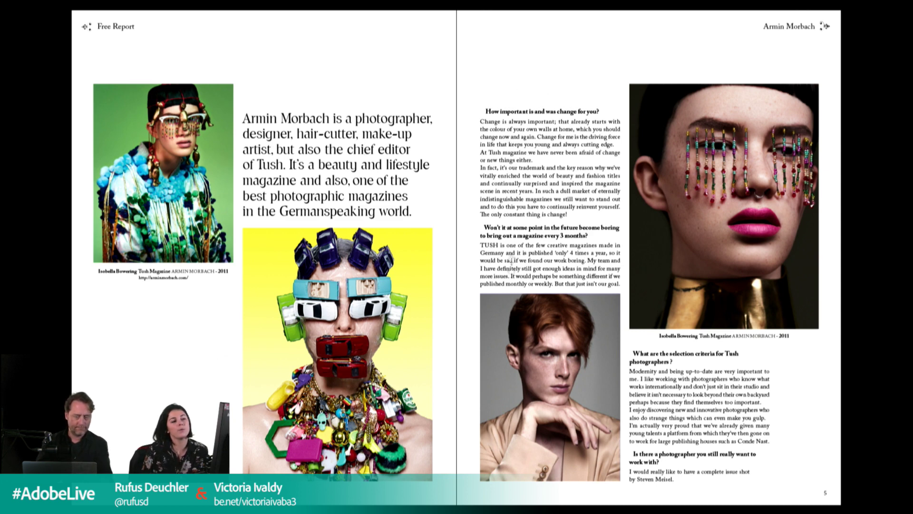
pyautogui.press('Right')
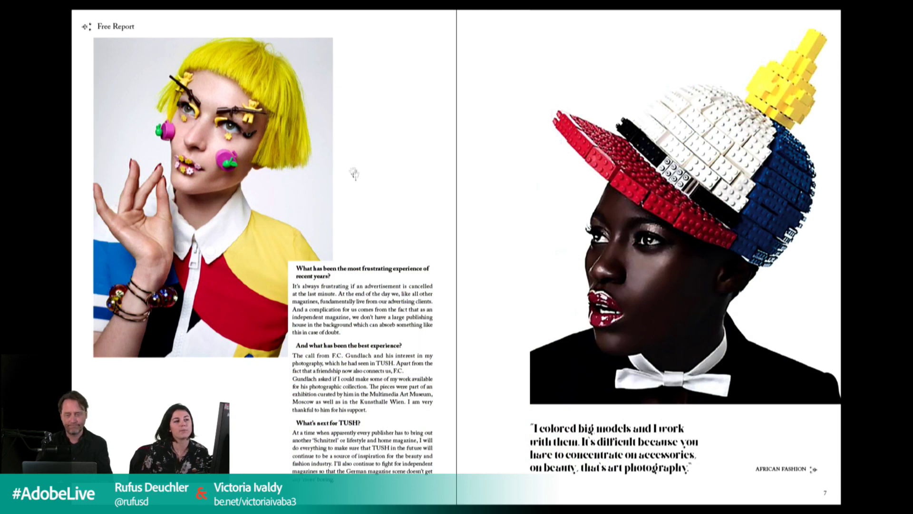
pyautogui.click(375, 263)
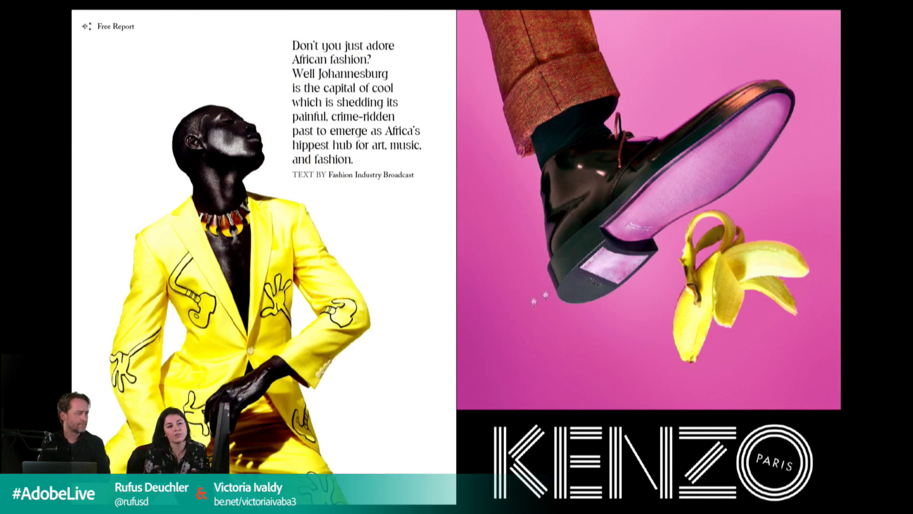
pyautogui.click(605, 339)
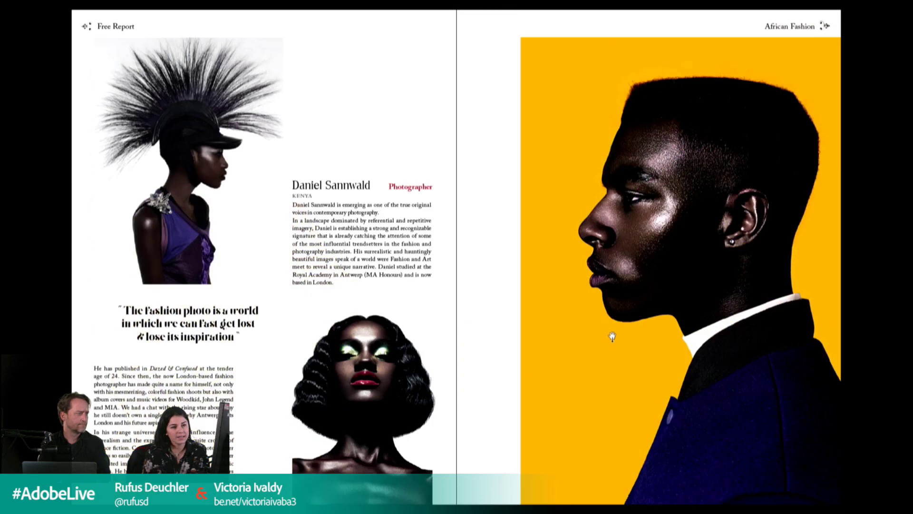
pyautogui.click(612, 337)
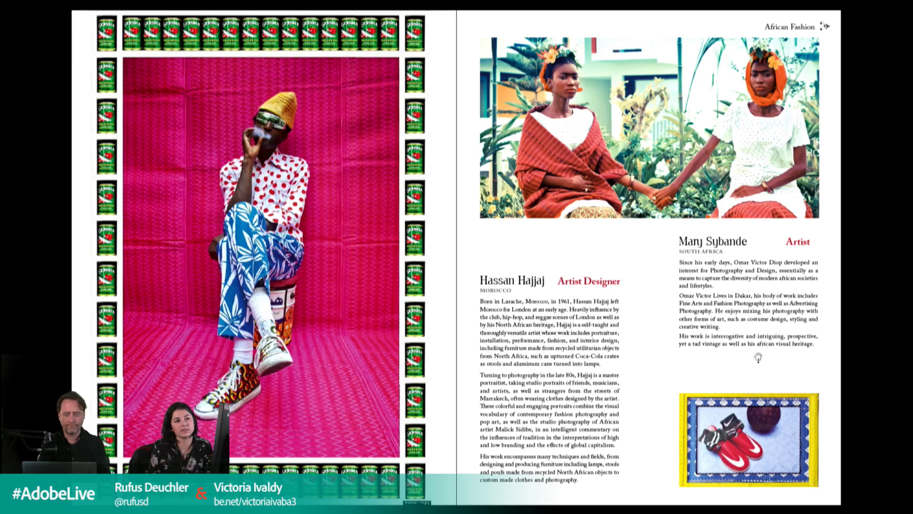
pyautogui.press('super+Tab')
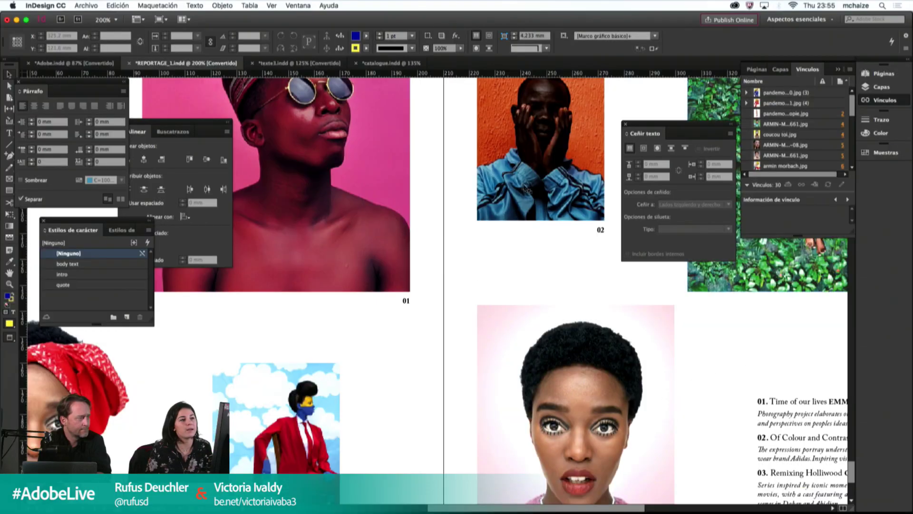
# Step: Return to catalogue.indd and present it full screen, reviewing the African Culture spreads through pages 6 and 7
pyautogui.click(394, 63)
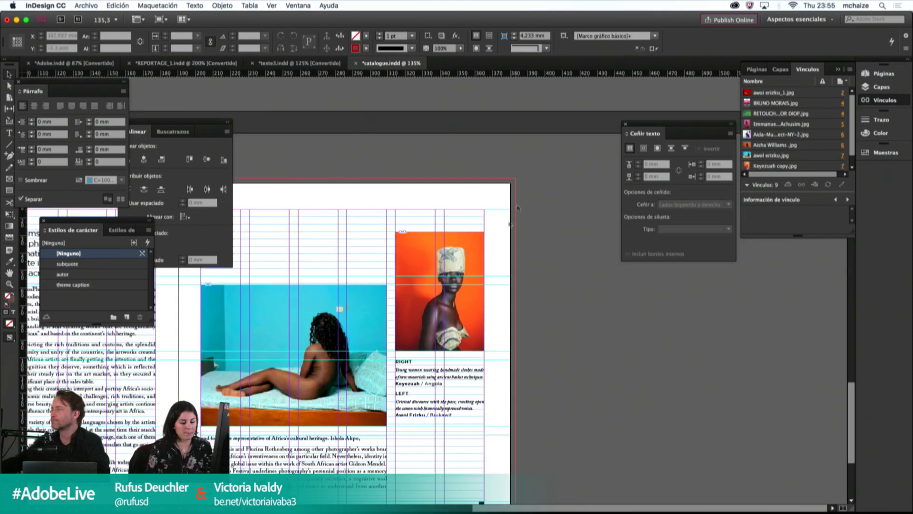
pyautogui.press('super+Tab')
pyautogui.press('Right')
pyautogui.press('Right')
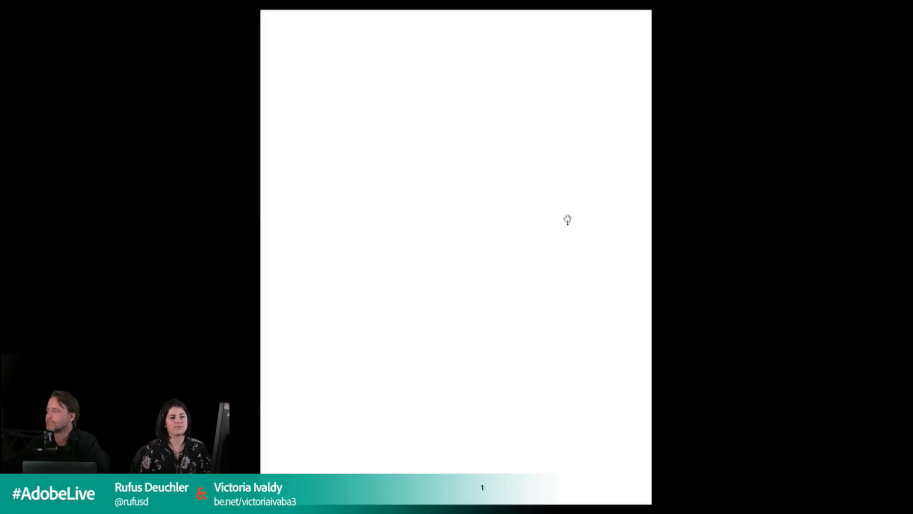
pyautogui.press('Left')
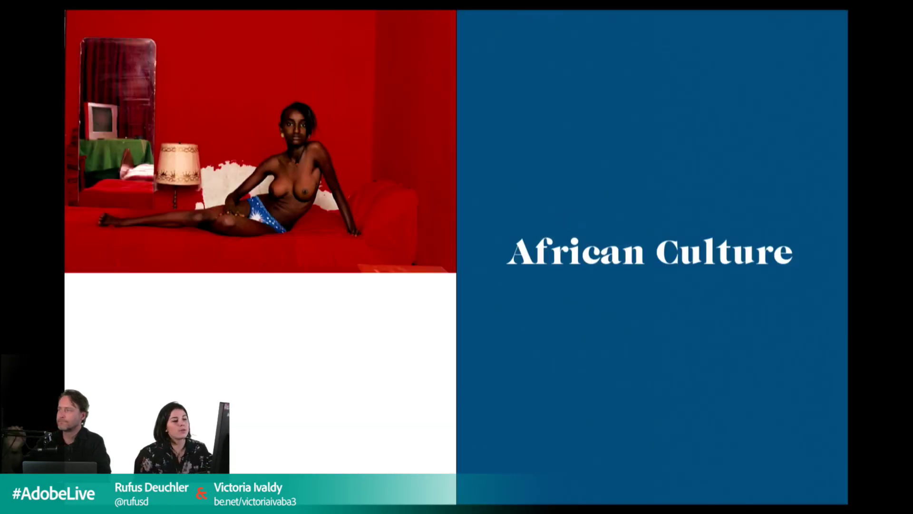
pyautogui.press('Right')
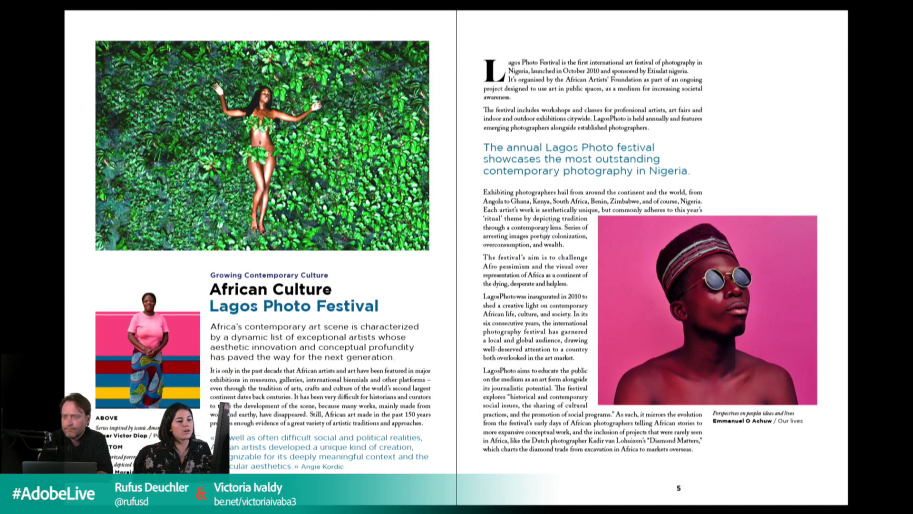
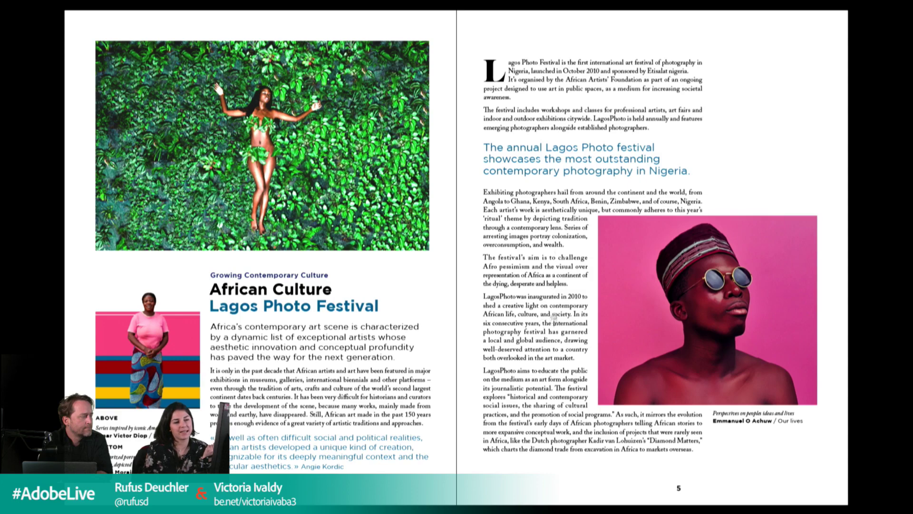
pyautogui.click(583, 258)
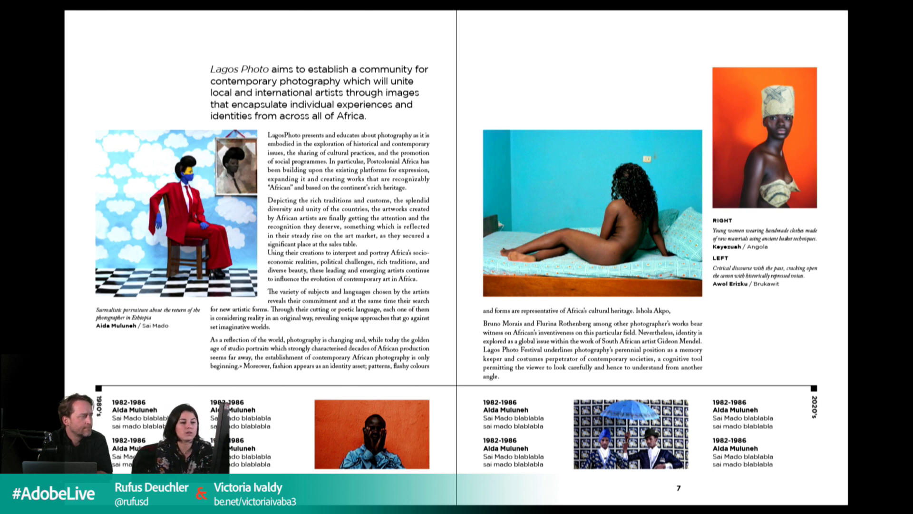
pyautogui.press('Escape')
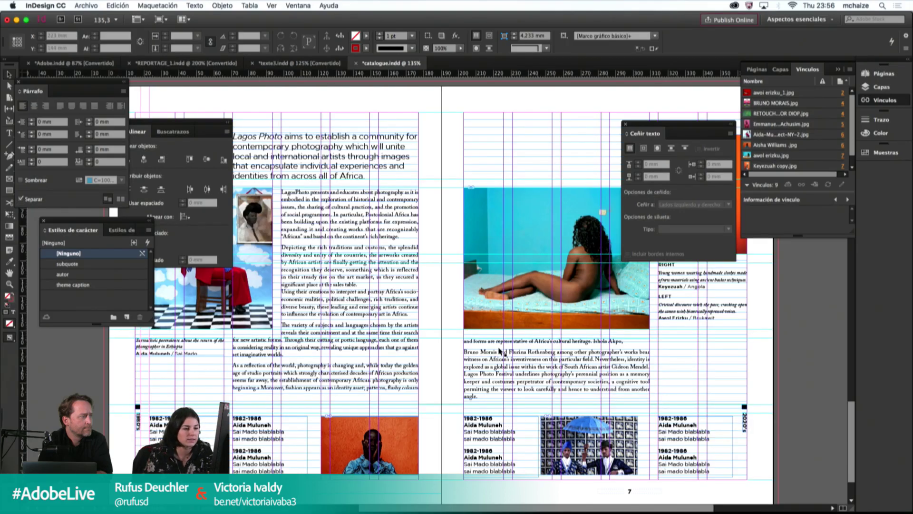
# Step: Extend page 6's body text frame downward to about 119 mm tall, and lower the upper edge of page 7's text frame to about 28 mm tall
pyautogui.click(324, 389)
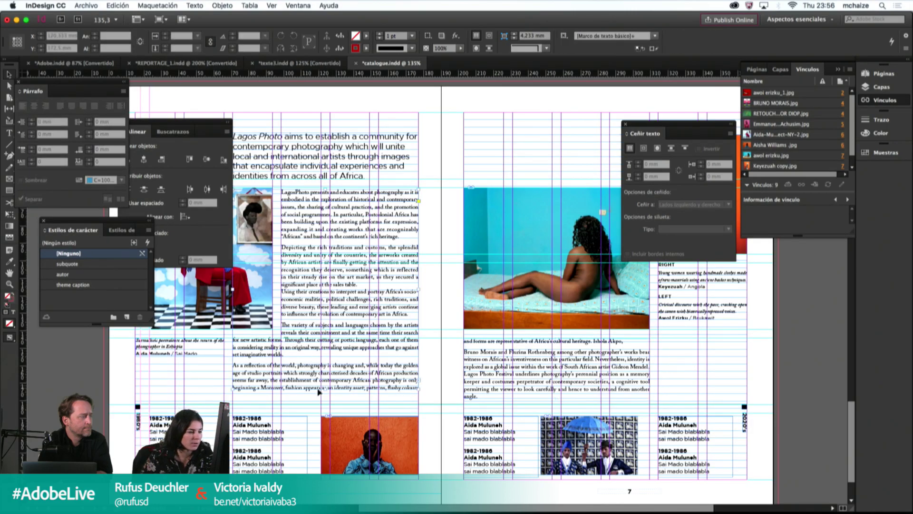
pyautogui.moveTo(325, 389); pyautogui.dragTo(325, 402)
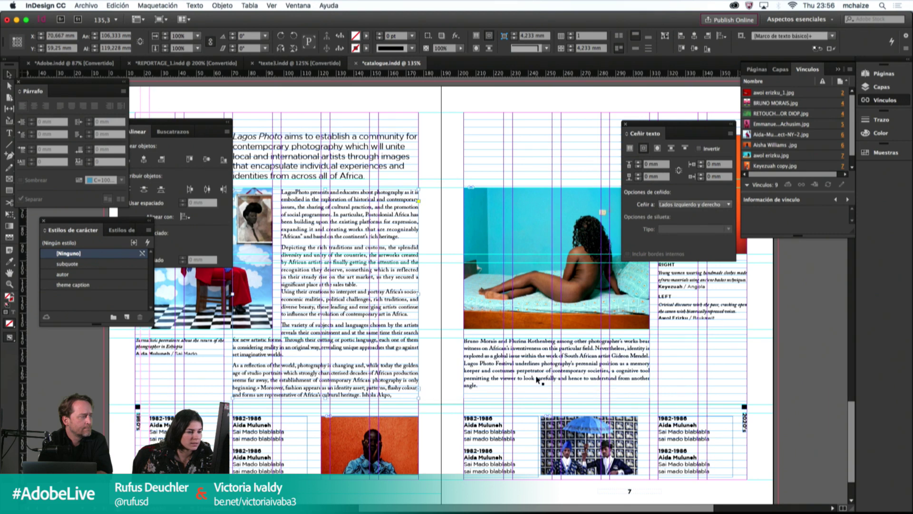
pyautogui.click(519, 377)
pyautogui.moveTo(557, 335); pyautogui.dragTo(557, 346)
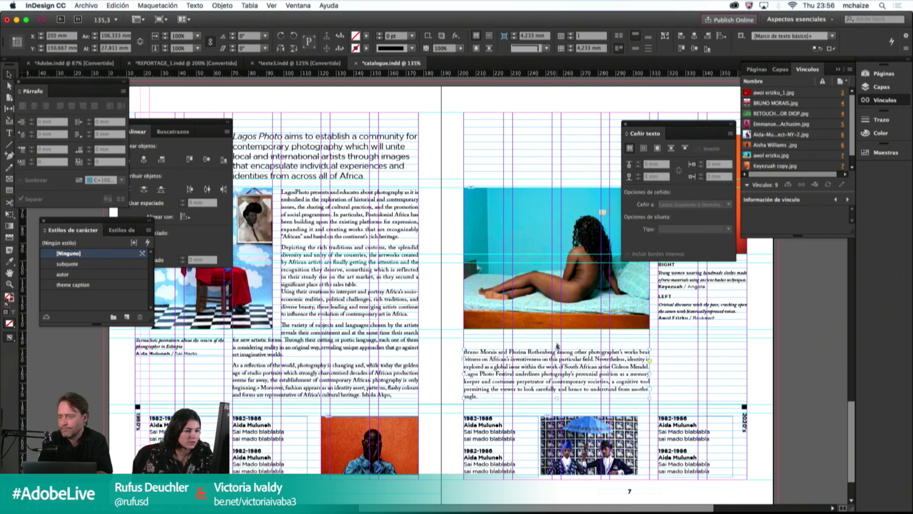
# Step: Nudge the body text frame on page 6 slightly upward to fine-tune its vertical position
pyautogui.click(420, 392)
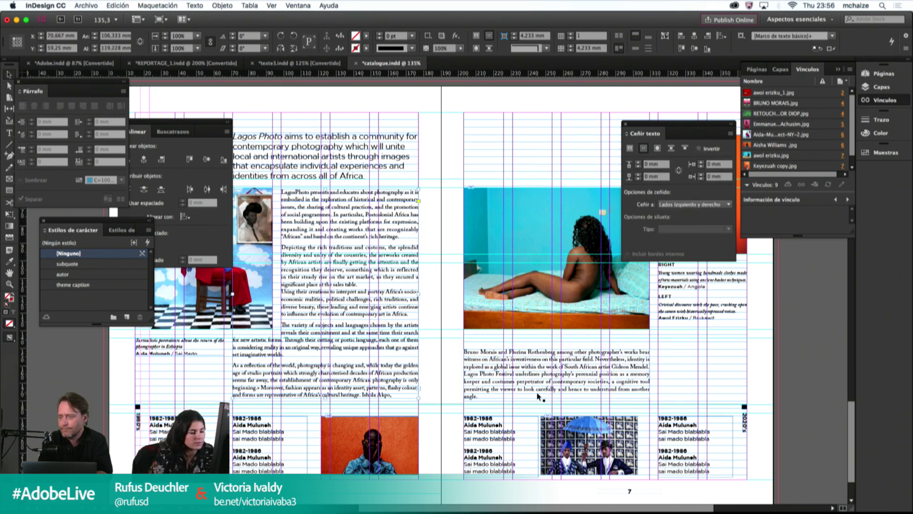
pyautogui.press('Down')
pyautogui.press('Down')
pyautogui.press('Down')
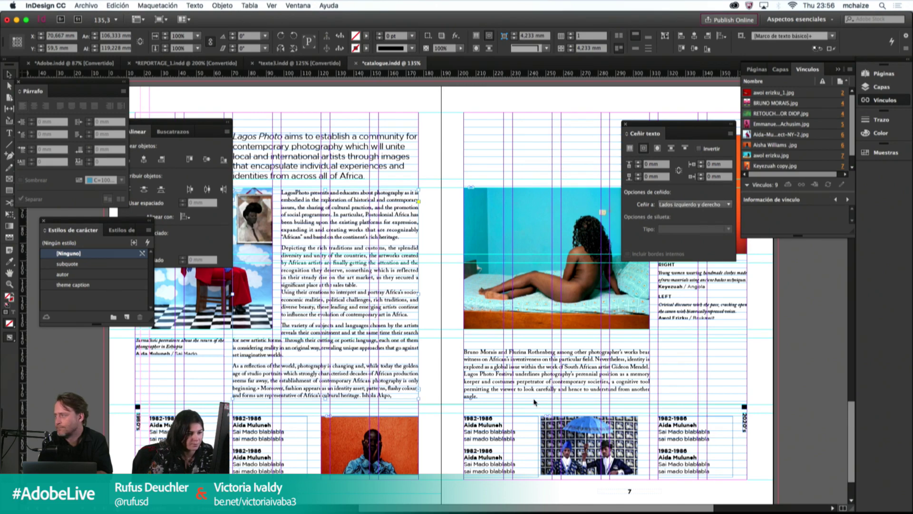
pyautogui.press('Up')
pyautogui.press('Up')
pyautogui.press('Up')
pyautogui.press('Up')
pyautogui.press('Up')
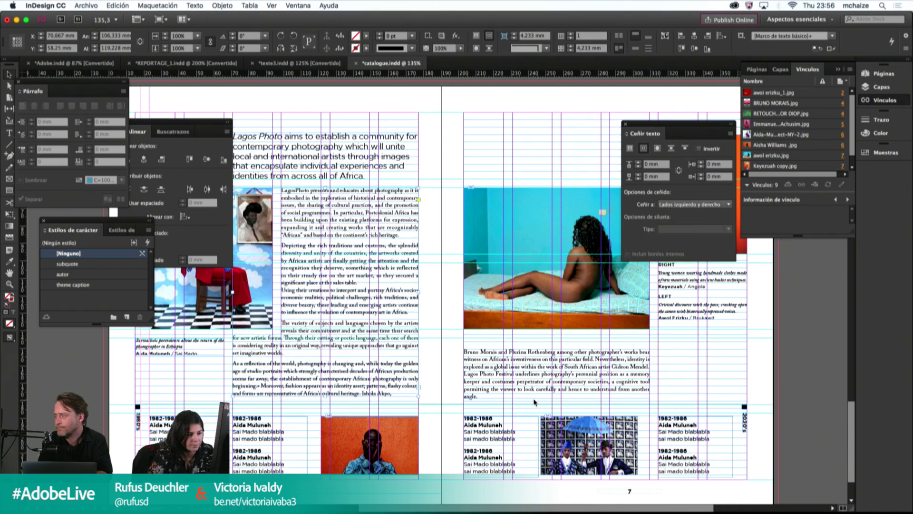
# Step: Nudge the text frame beneath the blue-walled photo on page 7 upward to a Y position of about 148 mm
pyautogui.hscroll(3, 523, 397)
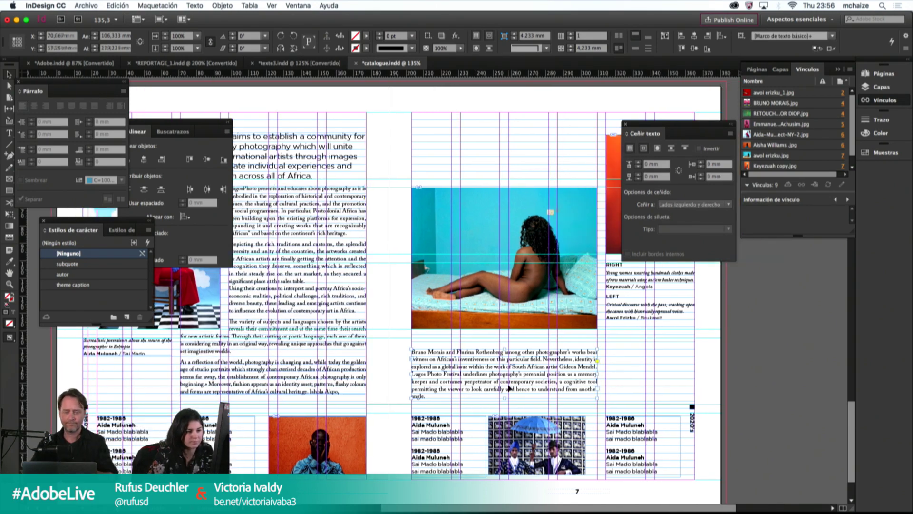
pyautogui.click(528, 388)
pyautogui.press('Up')
pyautogui.press('Up')
pyautogui.press('Up')
pyautogui.press('Up')
pyautogui.press('Up')
pyautogui.press('Up')
pyautogui.press('Up')
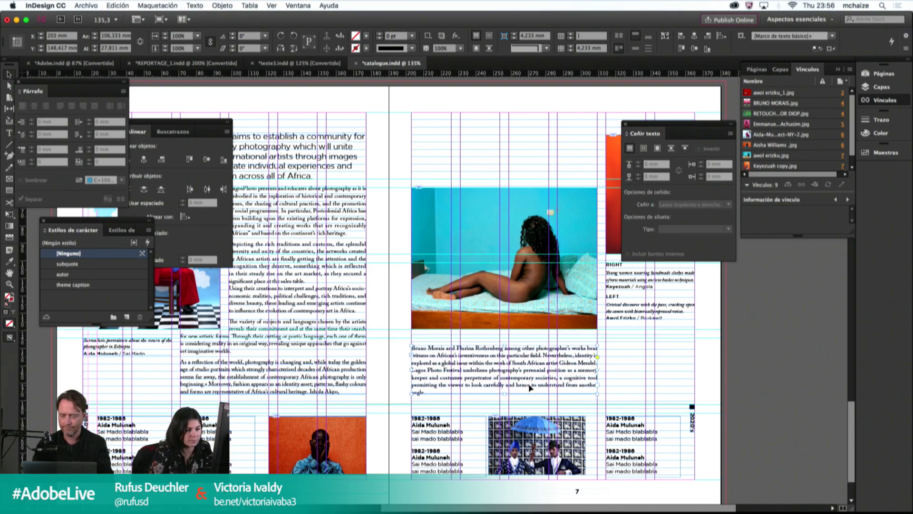
# Step: Set the words "Lagos Photo" in the blue subquote on page 5 to Gotham Book Italic
pyautogui.scroll(-10, 538, 361)
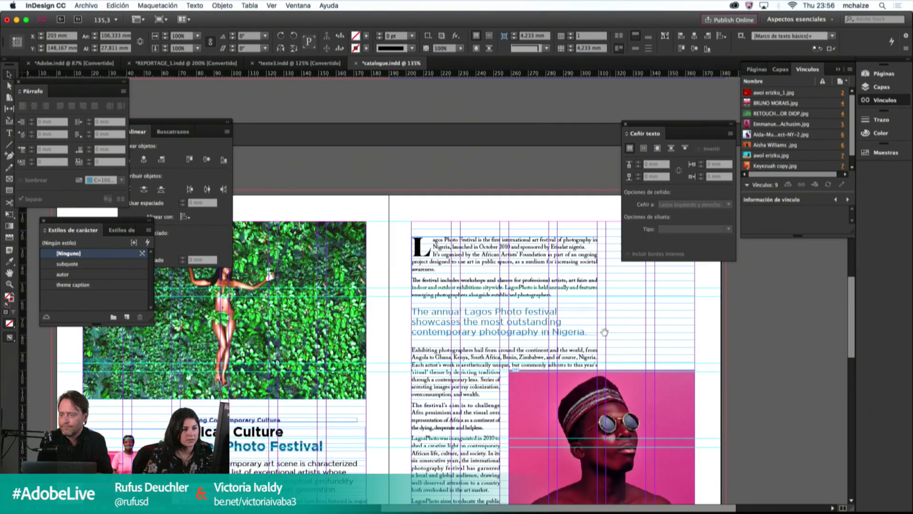
pyautogui.scroll(-6, 602, 331)
pyautogui.hscroll(3, 602, 330)
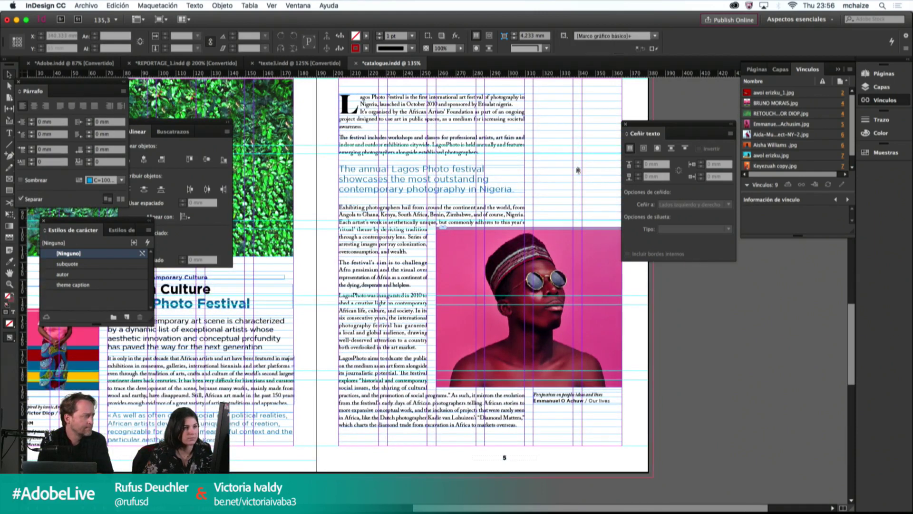
pyautogui.press('w')
pyautogui.doubleClick(407, 169)
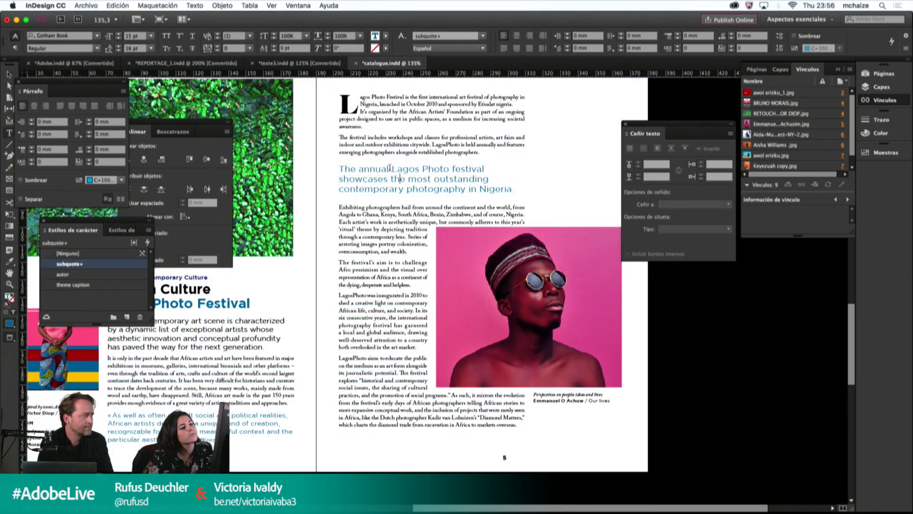
pyautogui.moveTo(390, 168); pyautogui.dragTo(449, 169)
pyautogui.click(97, 48)
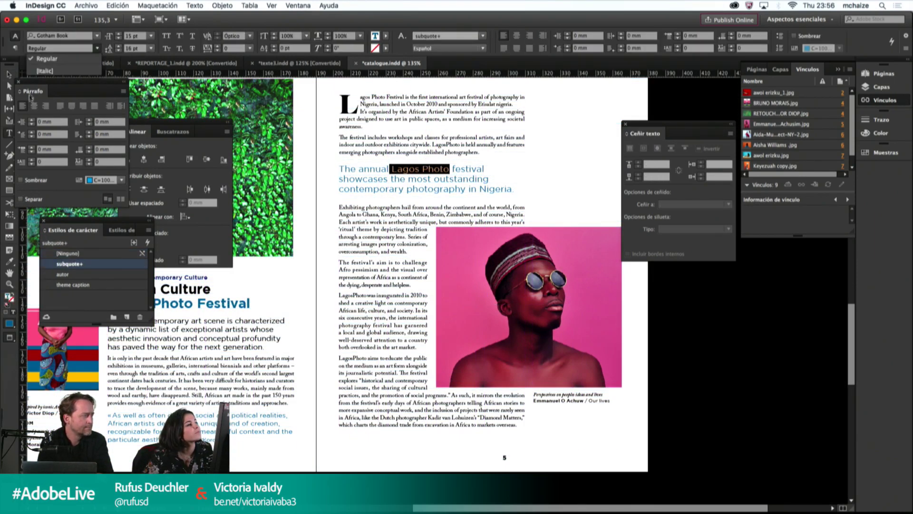
pyautogui.click(64, 70)
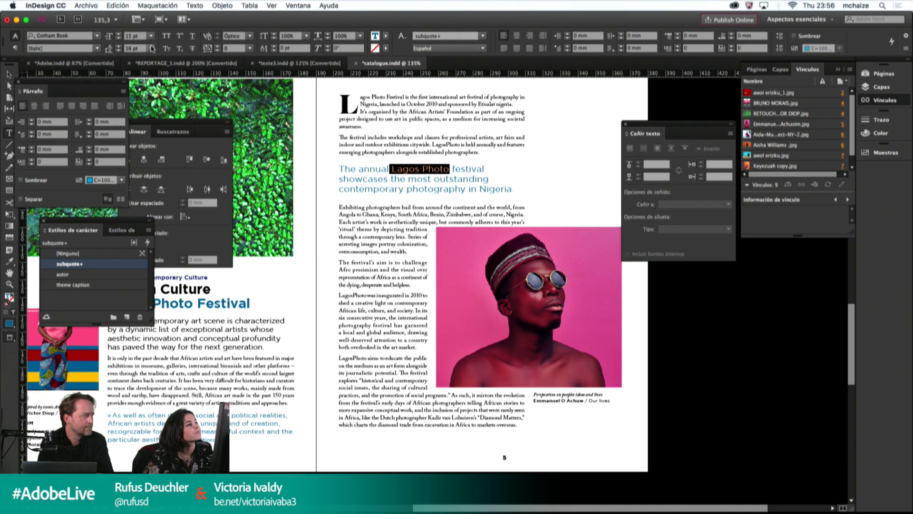
pyautogui.click(88, 37)
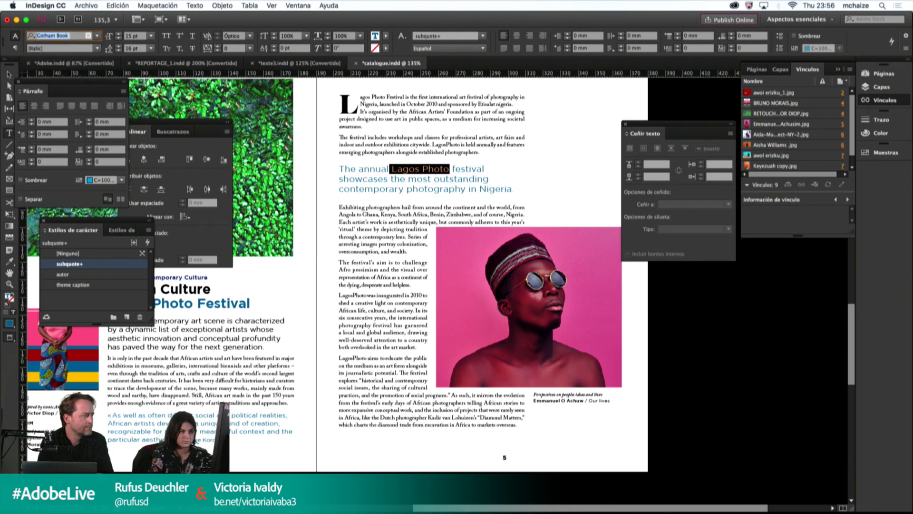
pyautogui.write('goth')
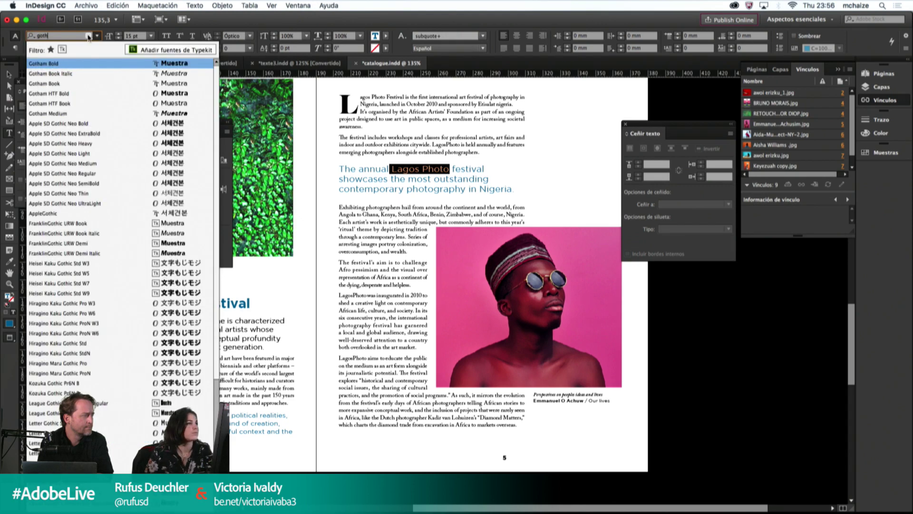
pyautogui.click(70, 74)
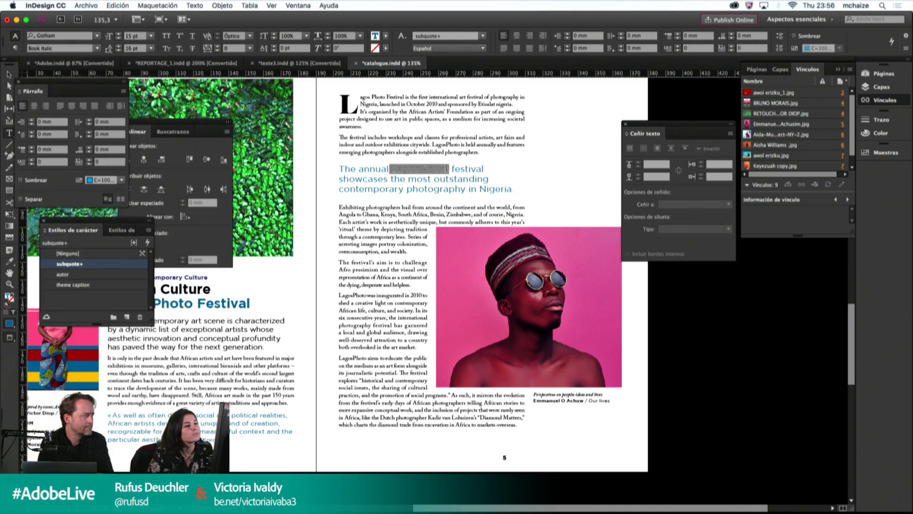
pyautogui.press('Escape')
pyautogui.click(574, 171)
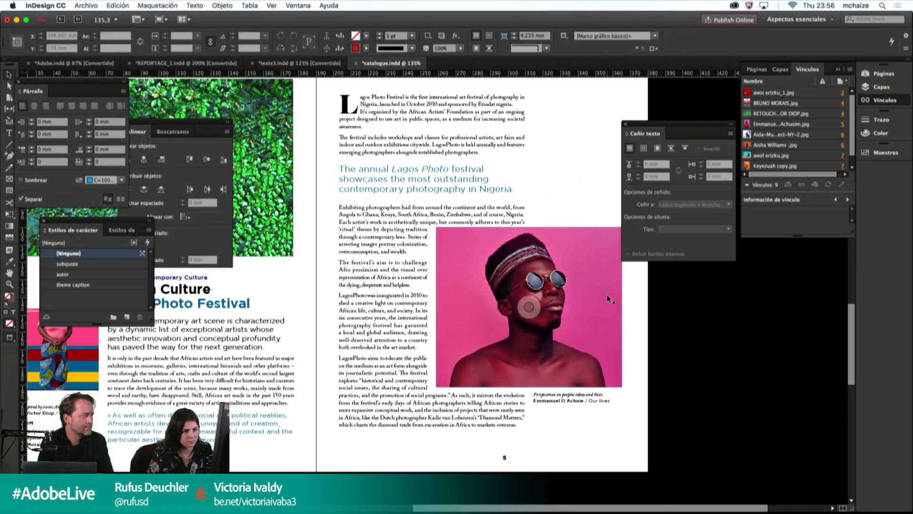
pyautogui.click(614, 312)
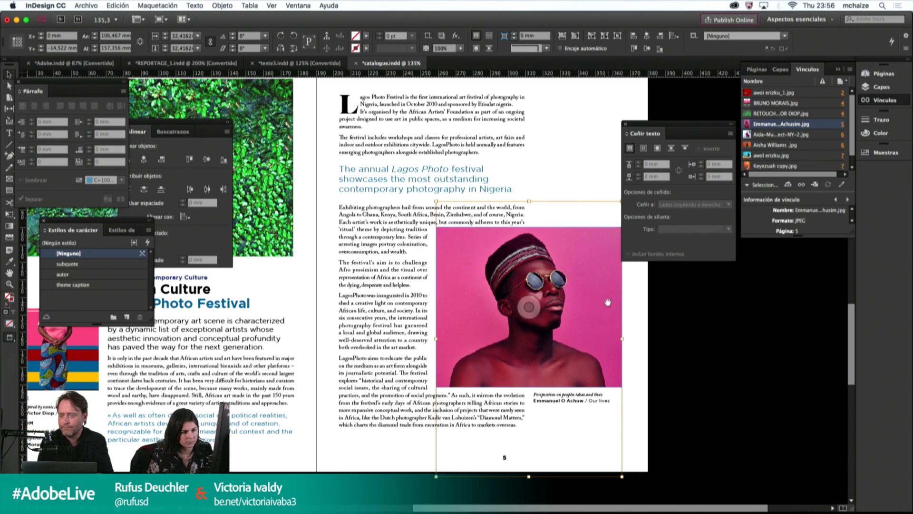
pyautogui.click(695, 322)
pyautogui.press('w')
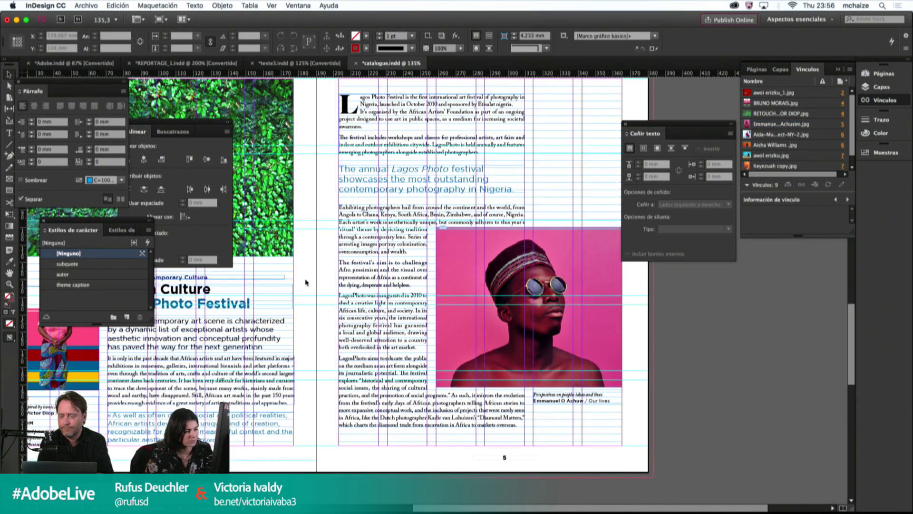
pyautogui.hscroll(-10, 538, 285)
# Step: In REPORTAGE_1.indd, draw two corner-to-corner diagonal lines crossing page 14 over the portrait of the patterned-suit figure
pyautogui.click(169, 63)
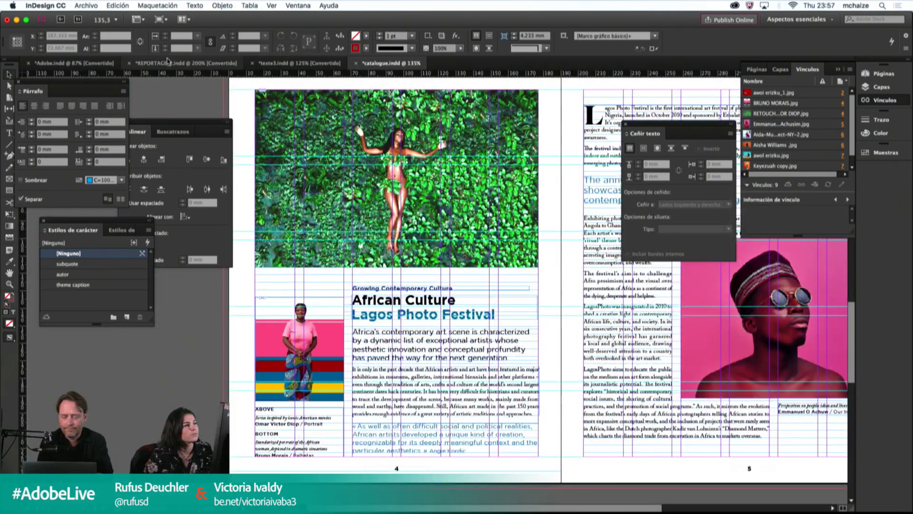
pyautogui.press('super+minus')
pyautogui.press('super+minus')
pyautogui.press('super+minus')
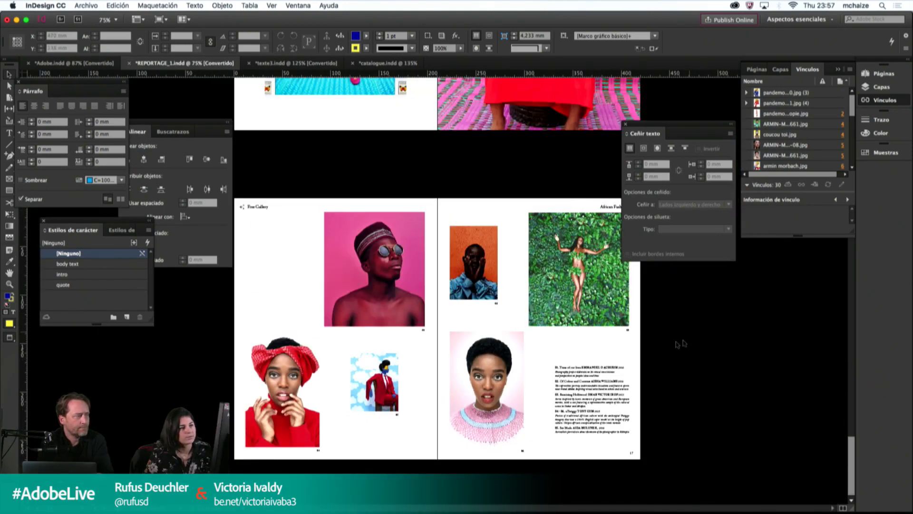
pyautogui.scroll(10, 405, 141)
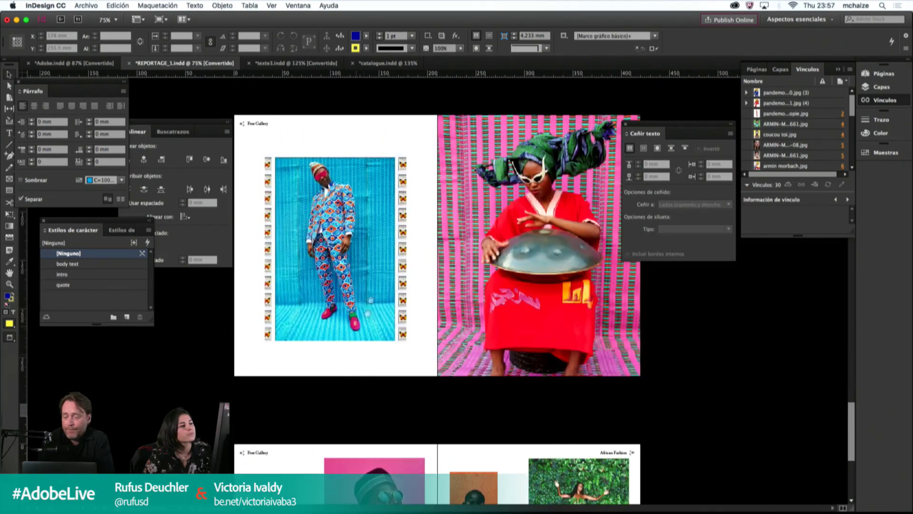
pyautogui.click(9, 144)
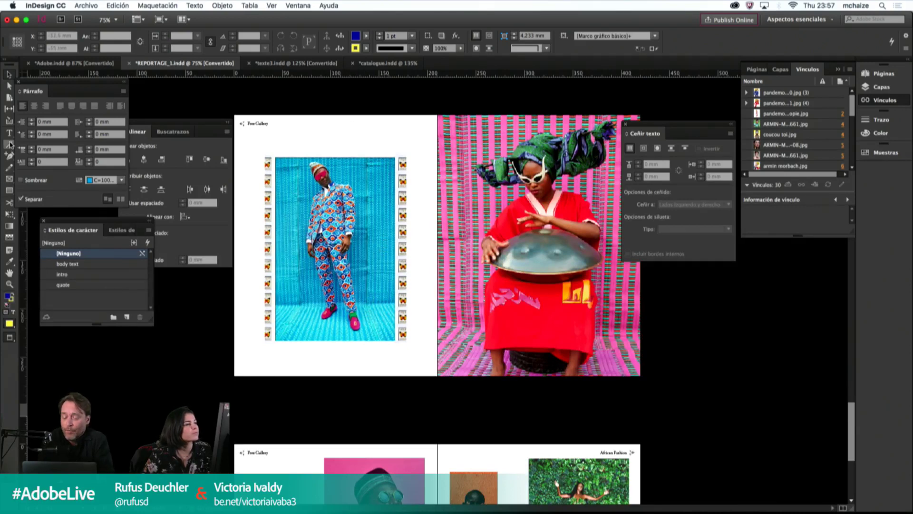
pyautogui.moveTo(236, 114)
pyautogui.mouseDown()
pyautogui.moveTo(429, 345)
pyautogui.moveTo(439, 374)
pyautogui.mouseUp()
pyautogui.moveTo(438, 114); pyautogui.dragTo(234, 375)
pyautogui.press('v')
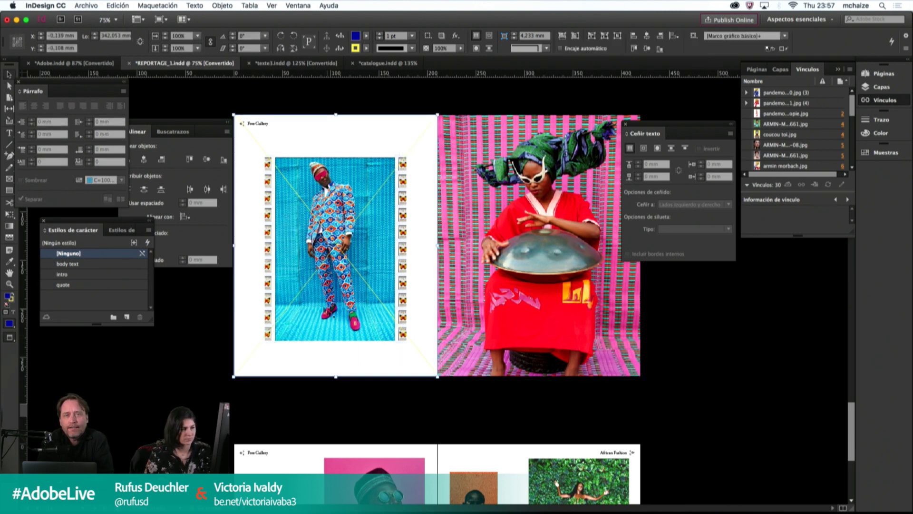
# Step: Crop the page 14 picture frame along its left edge to about 143.9 mm wide, and raise its lower edge slightly
pyautogui.click(318, 321)
pyautogui.press('super+equal')
pyautogui.press('super+equal')
pyautogui.press('super+equal')
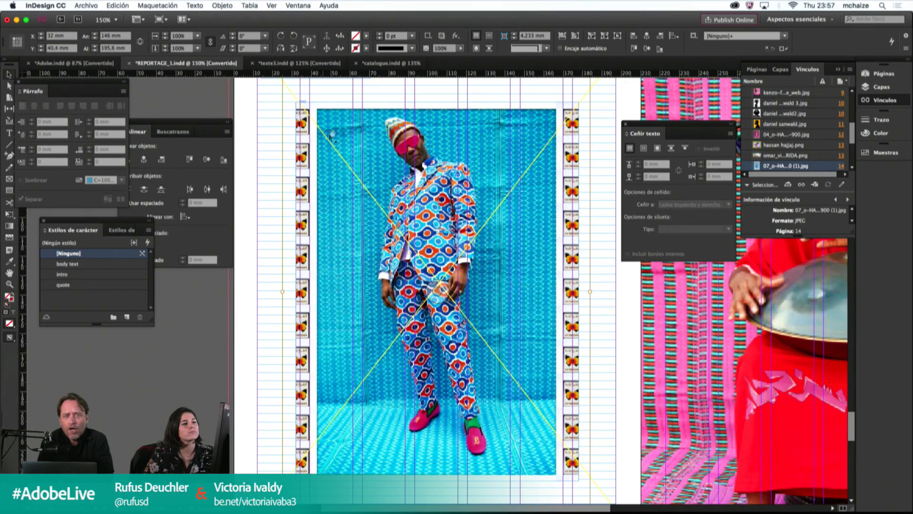
pyautogui.click(272, 179)
pyautogui.click(312, 153)
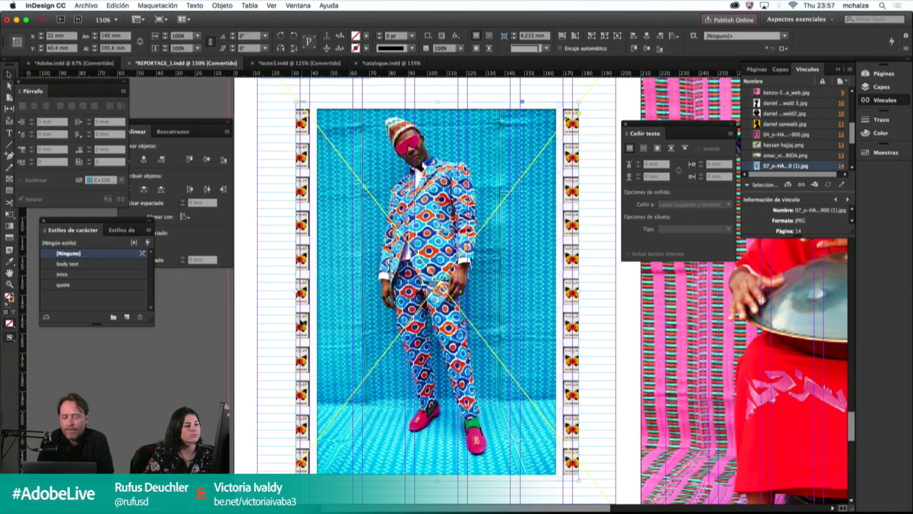
pyautogui.moveTo(295, 291); pyautogui.dragTo(300, 291)
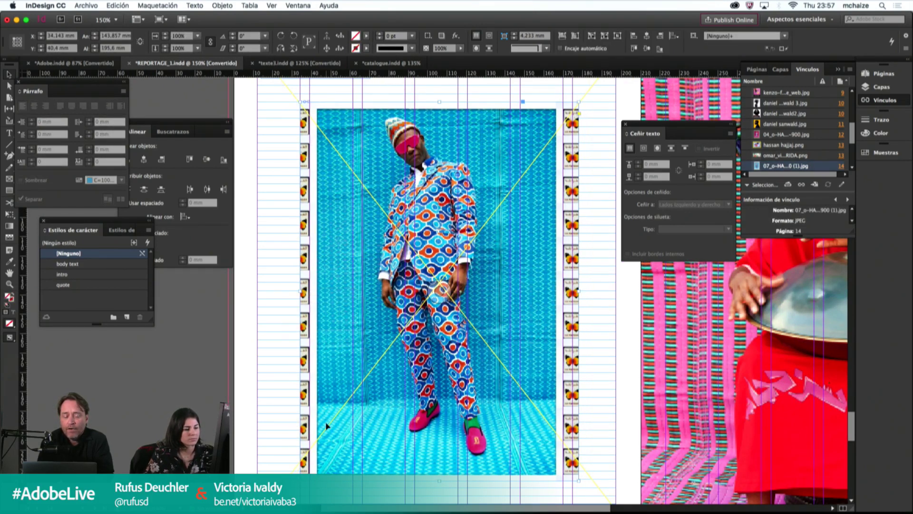
pyautogui.moveTo(441, 481); pyautogui.dragTo(489, 462)
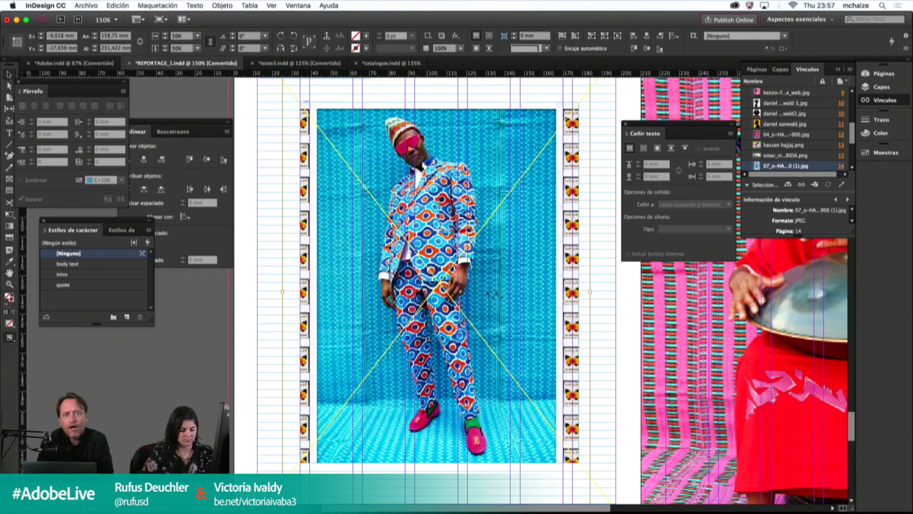
# Step: Enlarge the suit portrait inside its frame proportionally to about 57.4%, cropping out more of the butterfly border
pyautogui.doubleClick(549, 277)
pyautogui.press('super+minus')
pyautogui.press('super+minus')
pyautogui.press('super+minus')
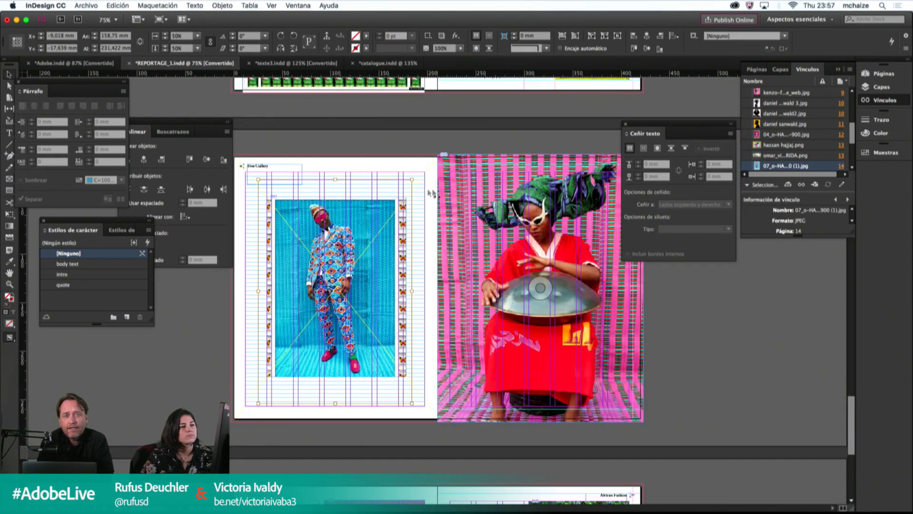
pyautogui.moveTo(412, 177); pyautogui.dragTo(434, 158)
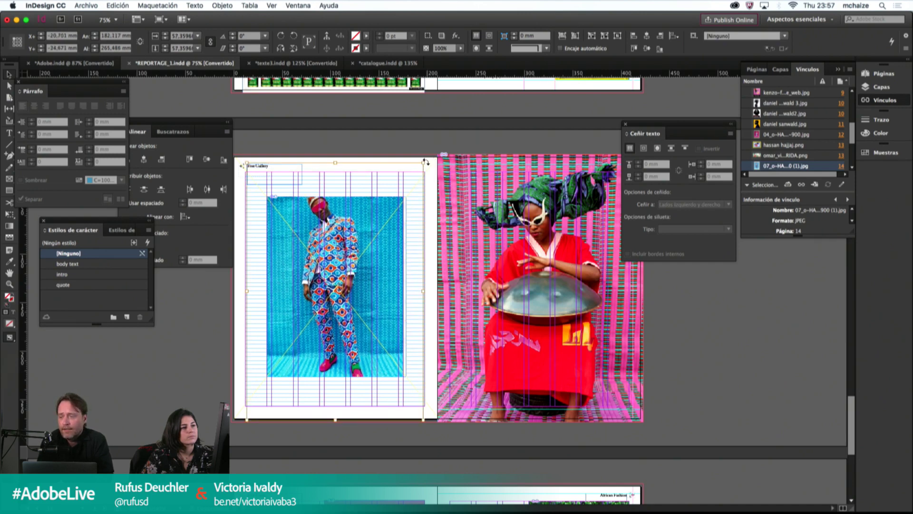
# Step: Nudge the suit portrait rightward within its frame to an X position of about -18.2 mm
pyautogui.press('Right')
pyautogui.press('Right')
pyautogui.press('Right')
pyautogui.press('Right')
pyautogui.press('Right')
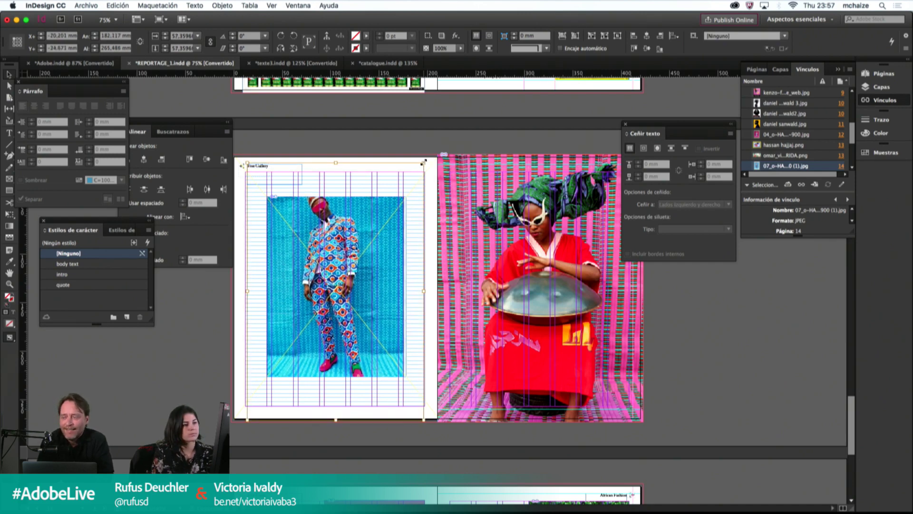
pyautogui.press('Right')
pyautogui.press('Right')
pyautogui.press('Right')
pyautogui.press('Right')
pyautogui.press('Right')
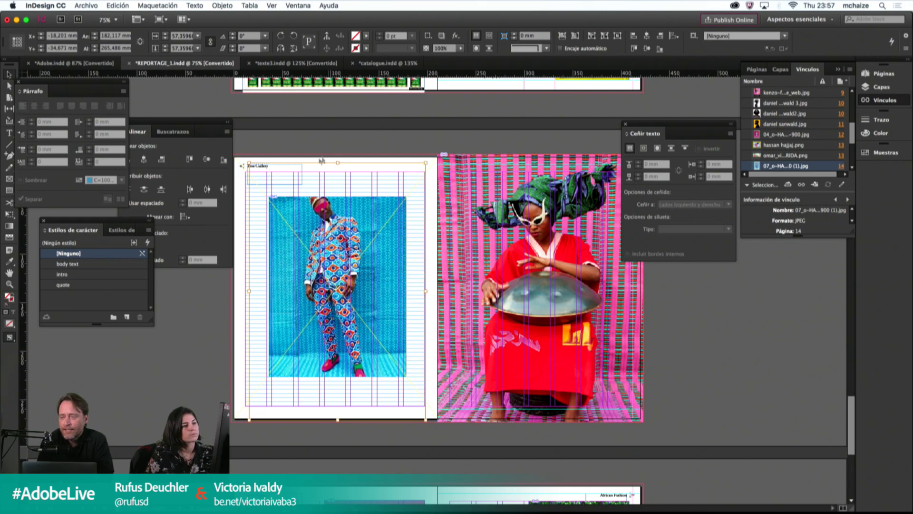
# Step: Scale the suit portrait up to about 58.9% and move it down within its frame to a Y position of about -26.3 mm
pyautogui.moveTo(249, 163); pyautogui.dragTo(244, 156)
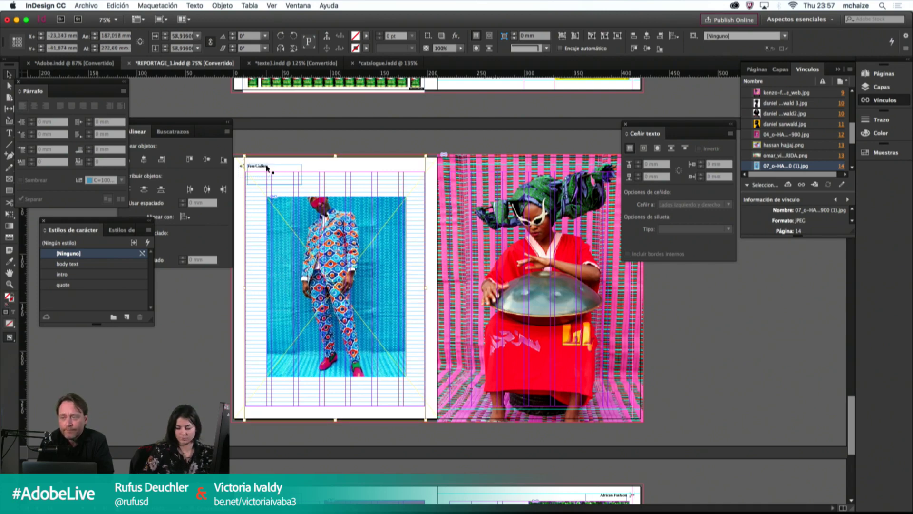
pyautogui.press('Down')
pyautogui.press('Down')
pyautogui.press('Down')
pyautogui.press('Down')
pyautogui.press('Down')
pyautogui.press('Down')
pyautogui.press('Down')
pyautogui.press('Down')
pyautogui.press('Down')
pyautogui.press('Down')
pyautogui.press('Down')
pyautogui.press('Down')
pyautogui.press('Down')
pyautogui.press('Down')
pyautogui.press('Down')
pyautogui.press('Down')
pyautogui.press('Down')
pyautogui.press('Down')
pyautogui.press('Down')
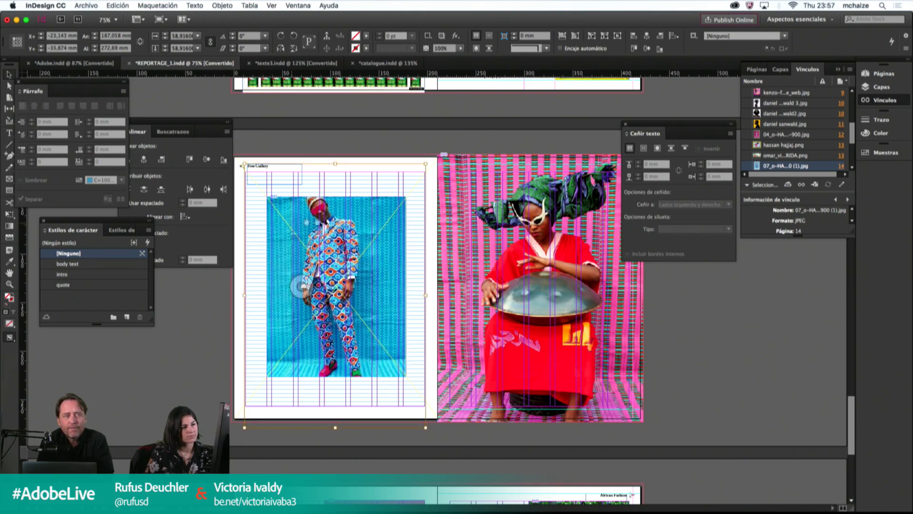
pyautogui.moveTo(325, 221)
pyautogui.mouseDown()
pyautogui.moveTo(325, 228)
pyautogui.moveTo(335, 220)
pyautogui.mouseUp()
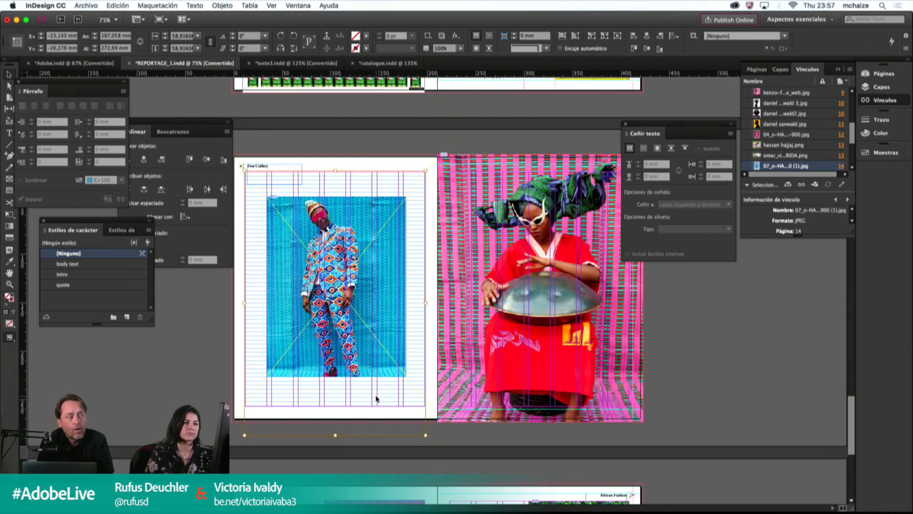
pyautogui.press('super+shift+a')
# Step: Nudge the diagonal rising from page 14's lower-left corner to X -0.139 mm, move it to layer Capa 2, and lock and hide that layer
pyautogui.click(780, 70)
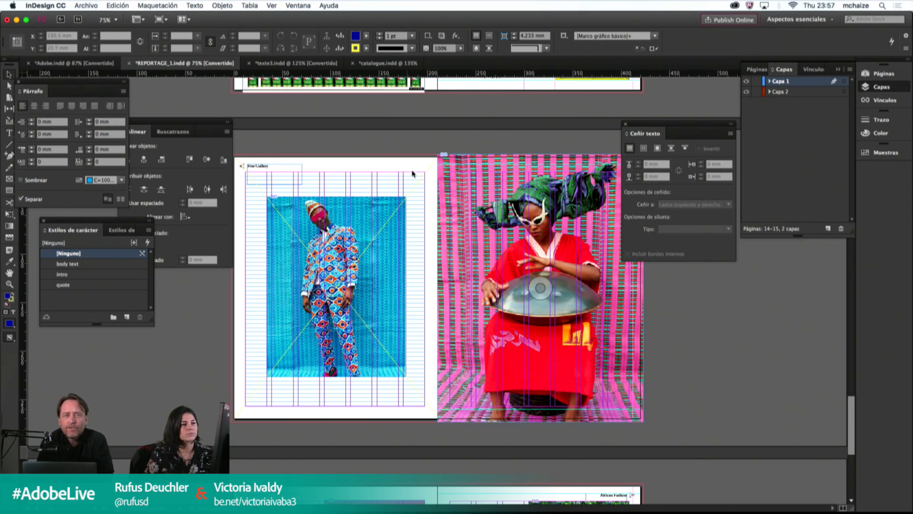
pyautogui.click(263, 194)
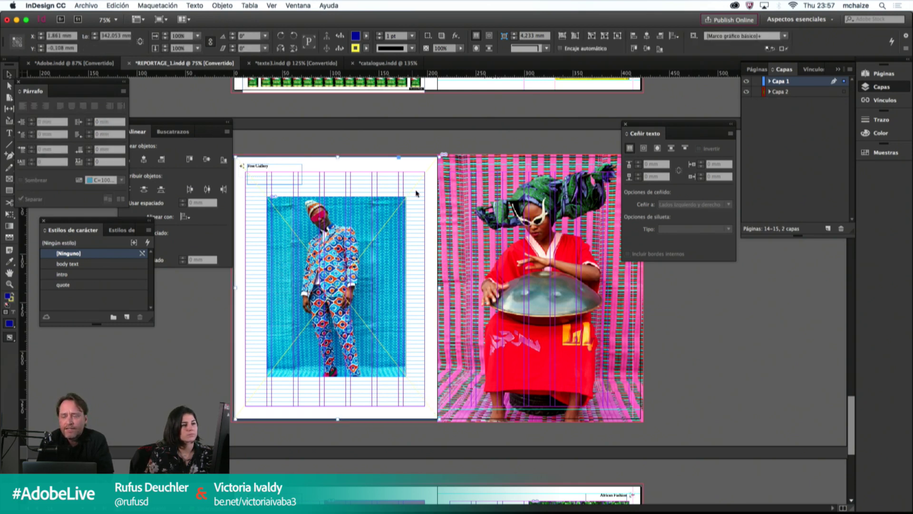
pyautogui.press('Left')
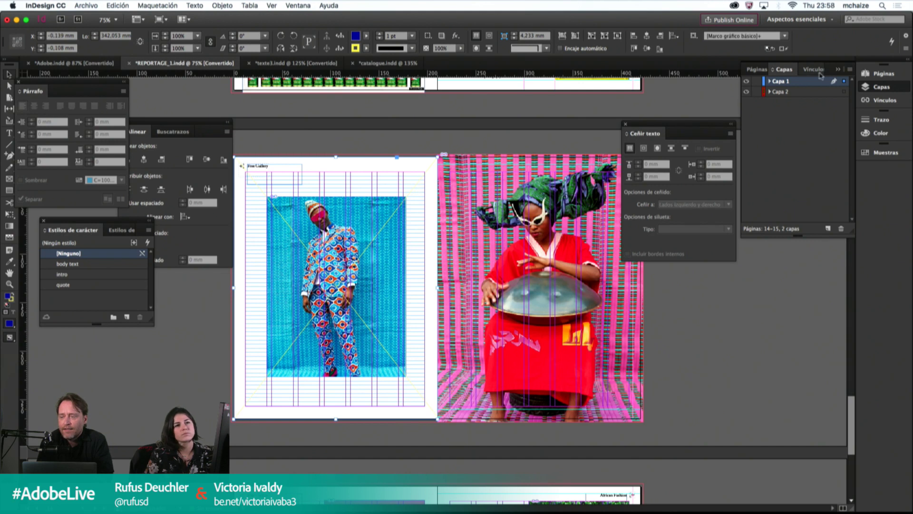
pyautogui.moveTo(843, 93); pyautogui.dragTo(843, 92)
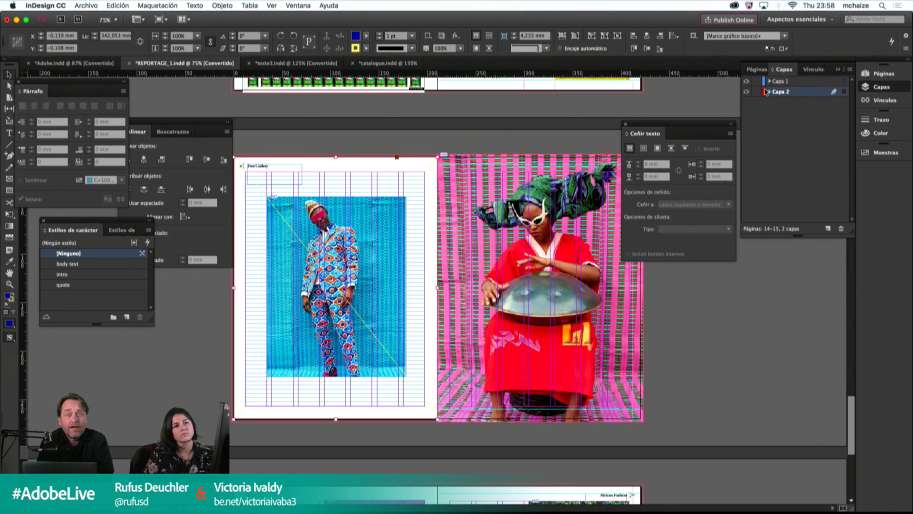
pyautogui.click(756, 91)
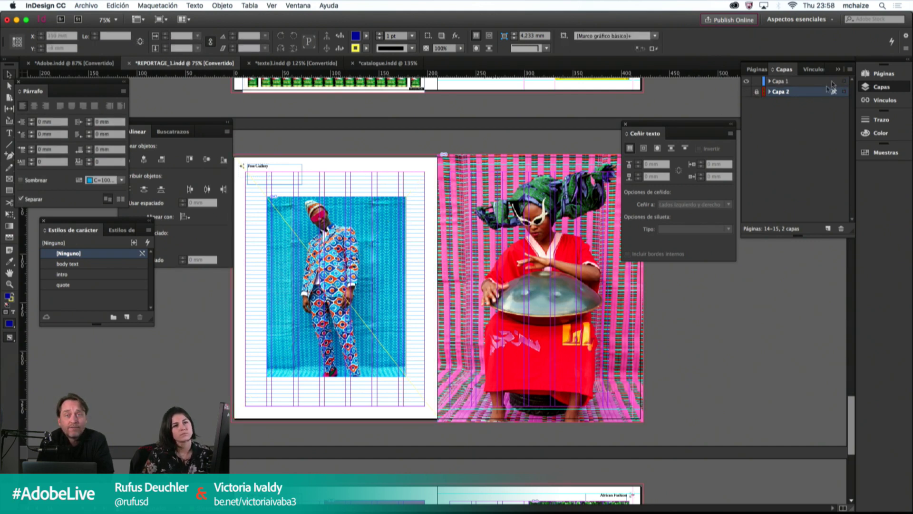
# Step: Unlock and show layer Capa 2, move page 14's remaining diagonal line onto it, and lock and hide the layer again
pyautogui.click(756, 92)
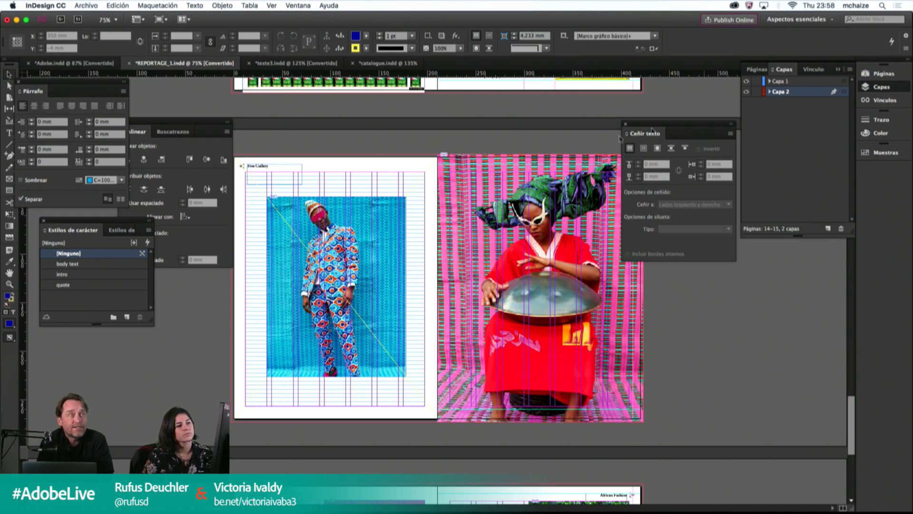
pyautogui.click(265, 194)
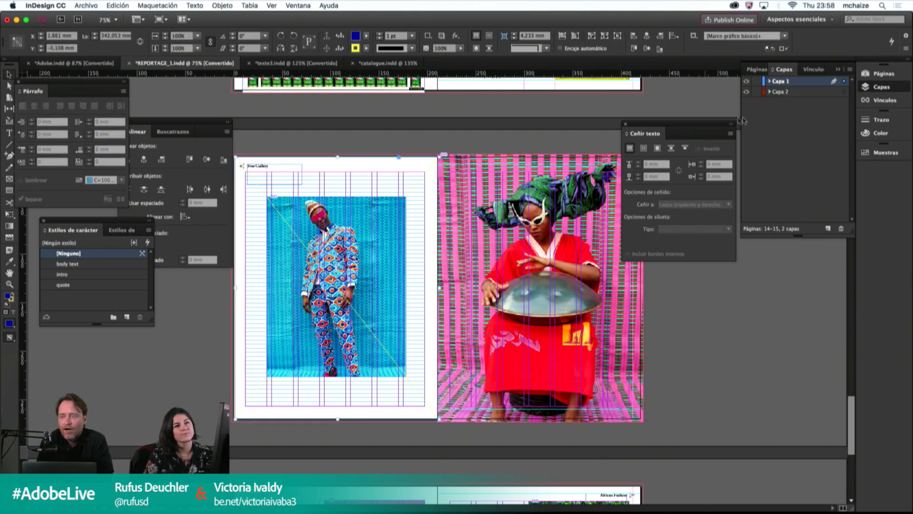
pyautogui.click(844, 92)
pyautogui.click(757, 93)
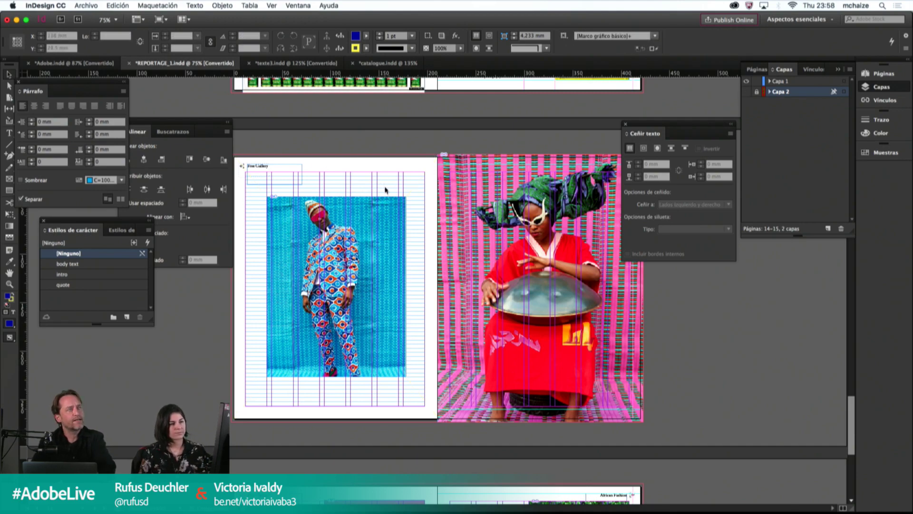
# Step: Preview the layout without guides and review the spreads from pages 14–15 back to 8–9
pyautogui.press('w')
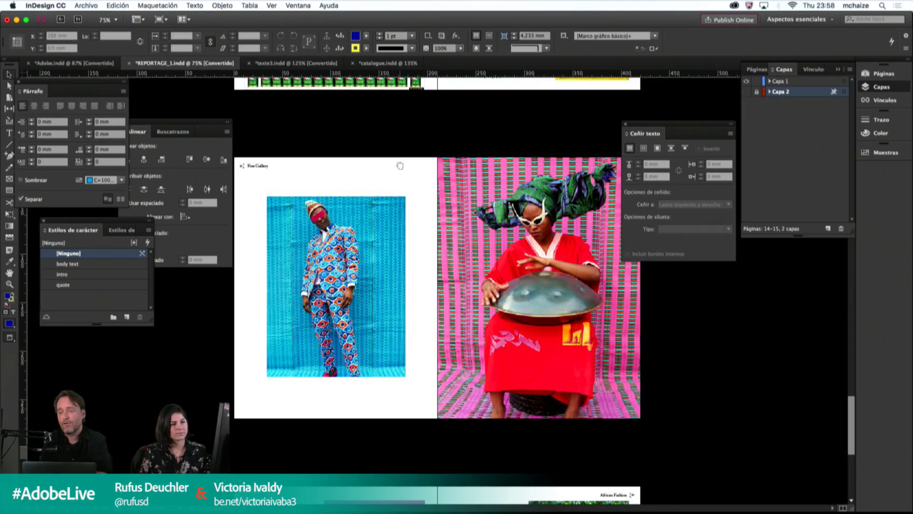
pyautogui.moveTo(398, 165); pyautogui.dragTo(364, 503)
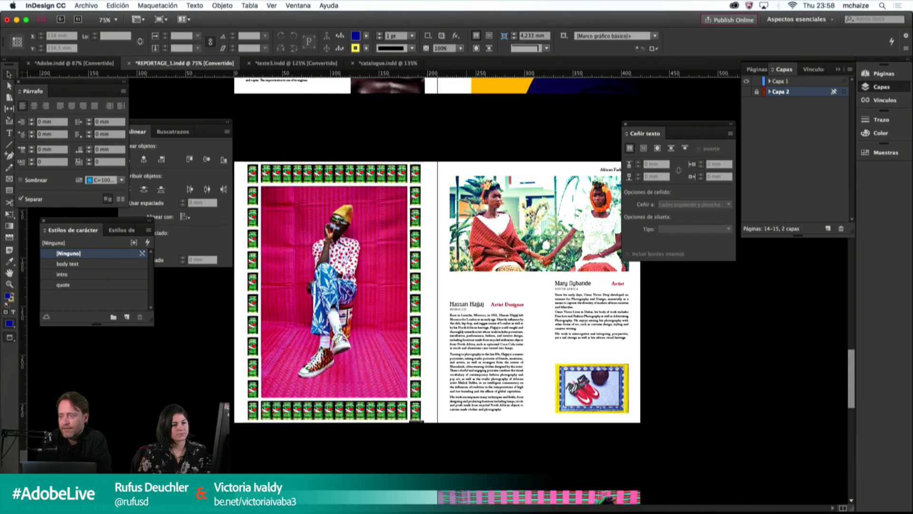
pyautogui.scroll(5, 447, 201)
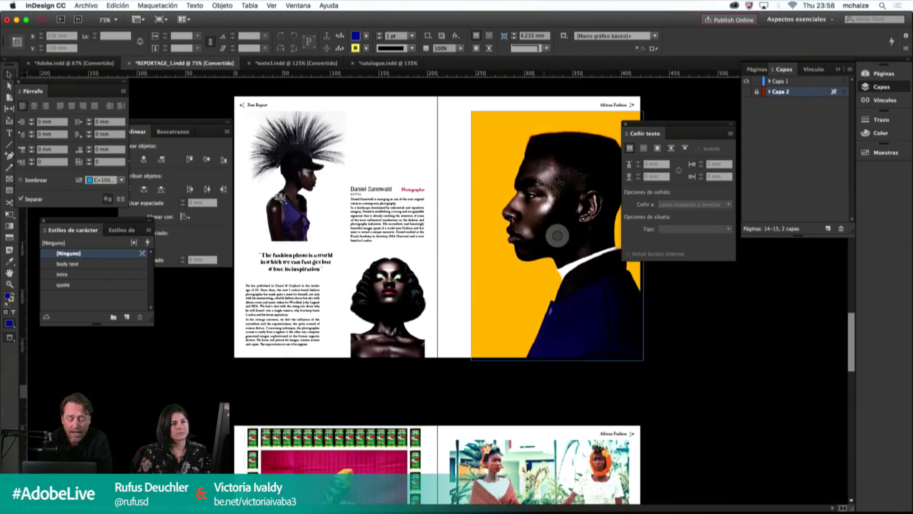
pyautogui.scroll(2, 371, 146)
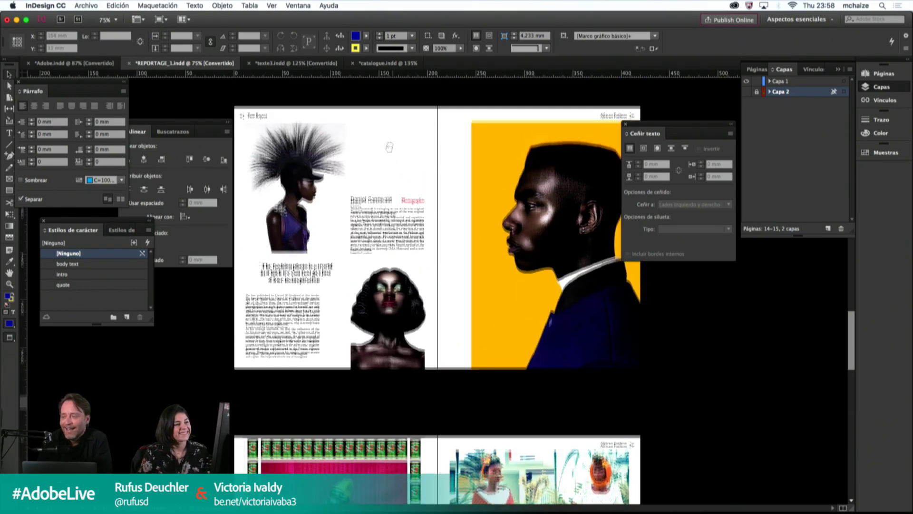
pyautogui.click(267, 245)
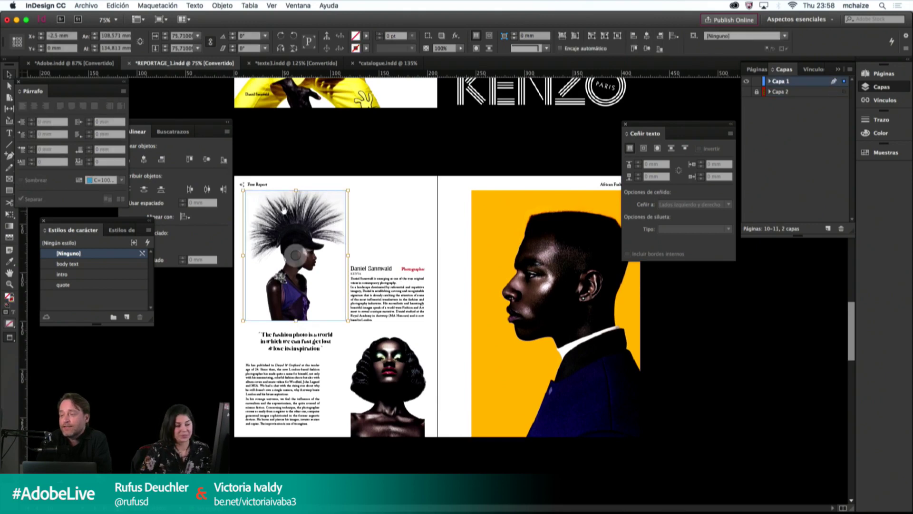
pyautogui.click(424, 237)
pyautogui.scroll(5, 393, 209)
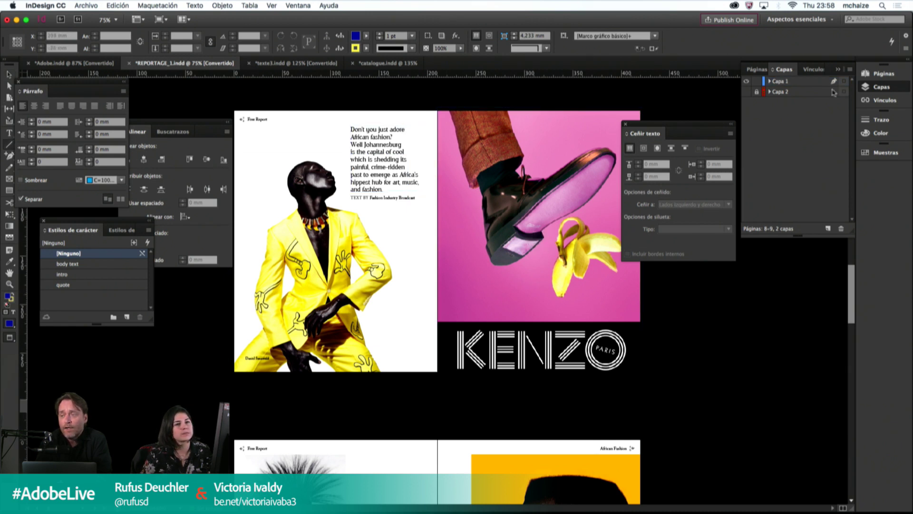
# Step: Show layer Capa 2 and move it above layer Capa 1 in the layer order
pyautogui.click(745, 92)
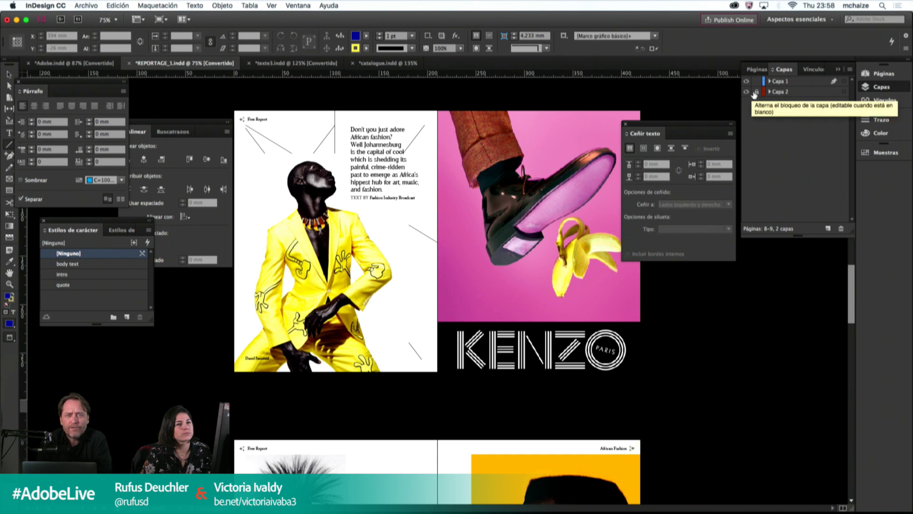
pyautogui.moveTo(801, 93)
pyautogui.mouseDown()
pyautogui.moveTo(794, 79)
pyautogui.moveTo(778, 81)
pyautogui.mouseUp()
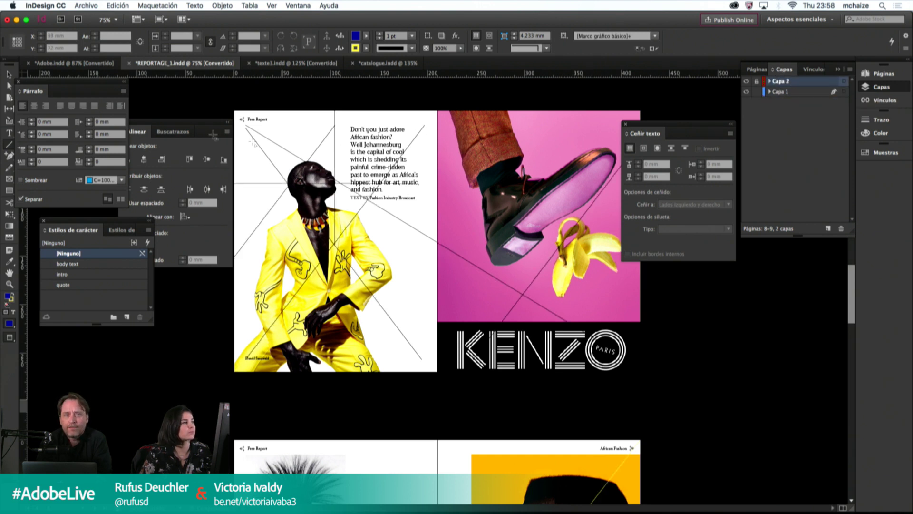
pyautogui.click(9, 75)
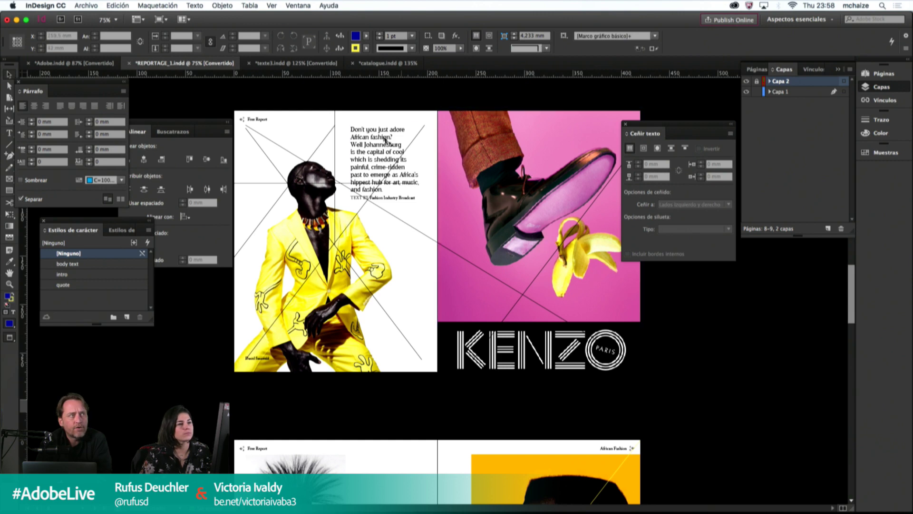
# Step: Draw a diagonal line about 341 mm long from page 7's upper-right corner to its lower-left corner
pyautogui.scroll(1, 475, 238)
pyautogui.scroll(5, 438, 286)
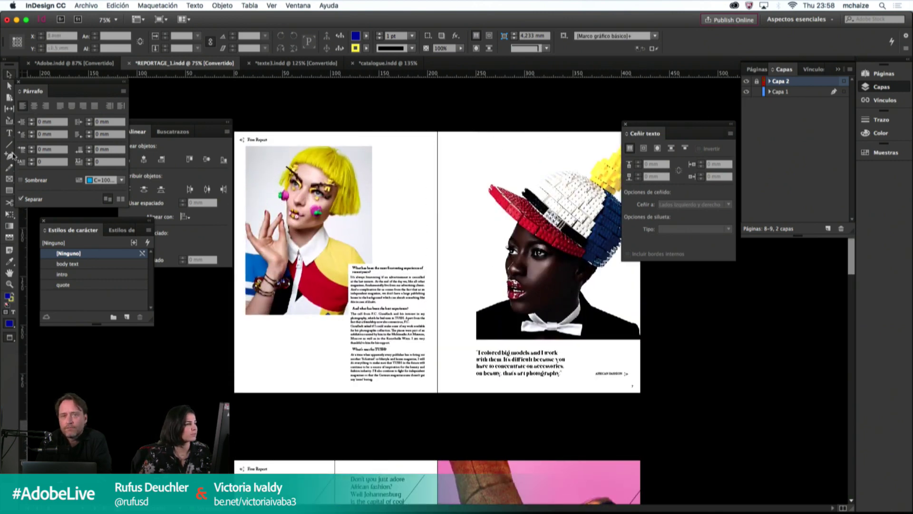
pyautogui.click(303, 196)
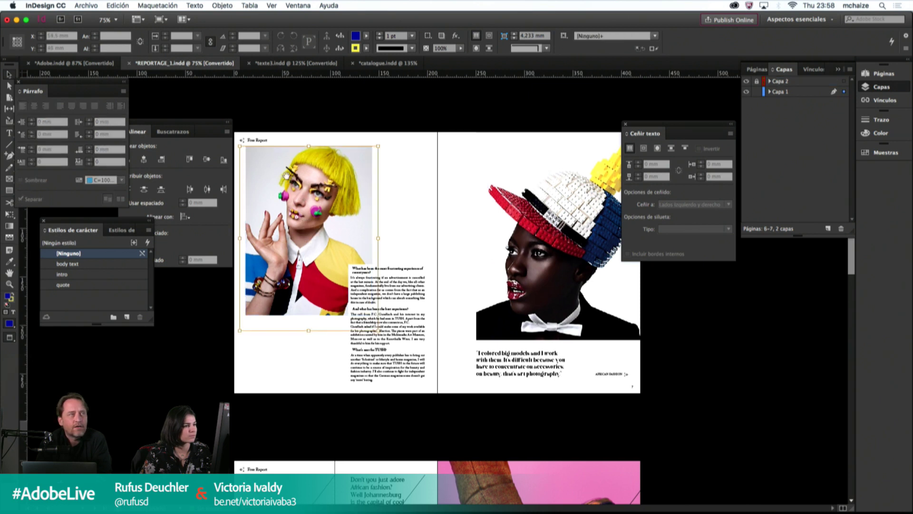
pyautogui.click(415, 166)
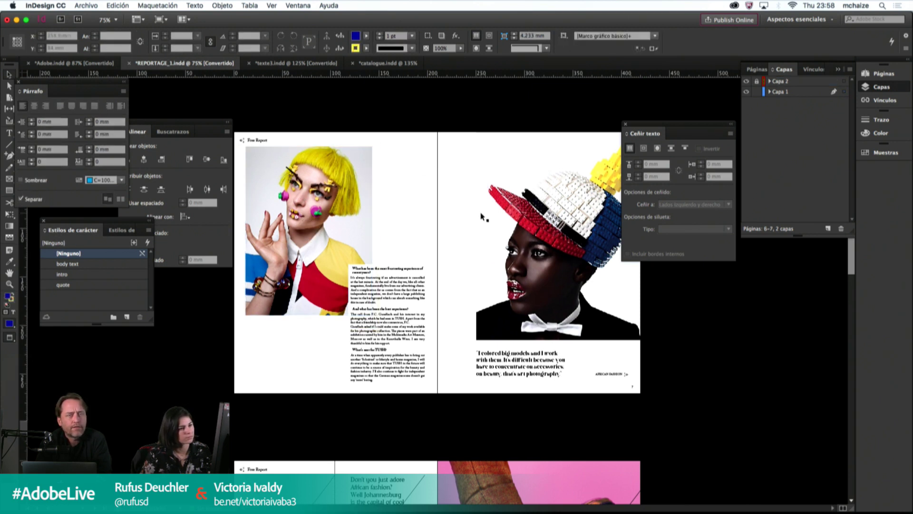
pyautogui.doubleClick(372, 224)
pyautogui.scroll(3, 447, 202)
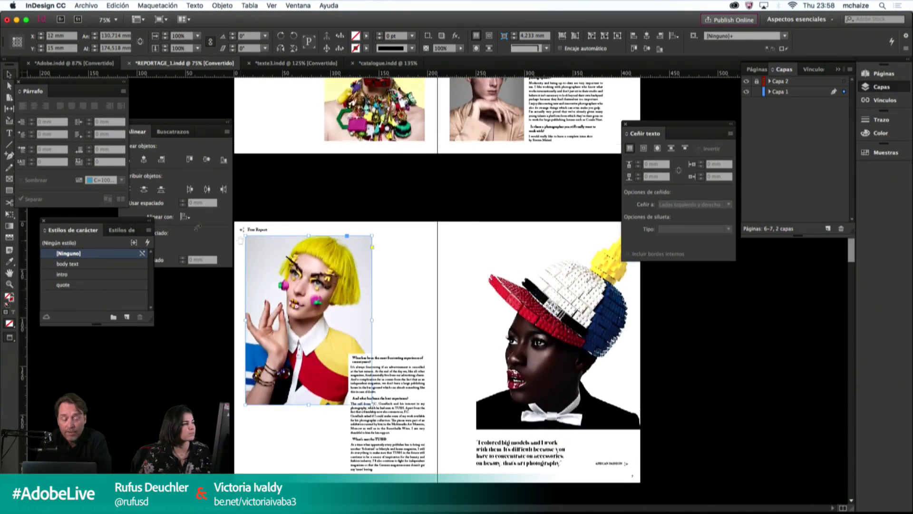
pyautogui.click(9, 145)
pyautogui.scroll(2, 602, 374)
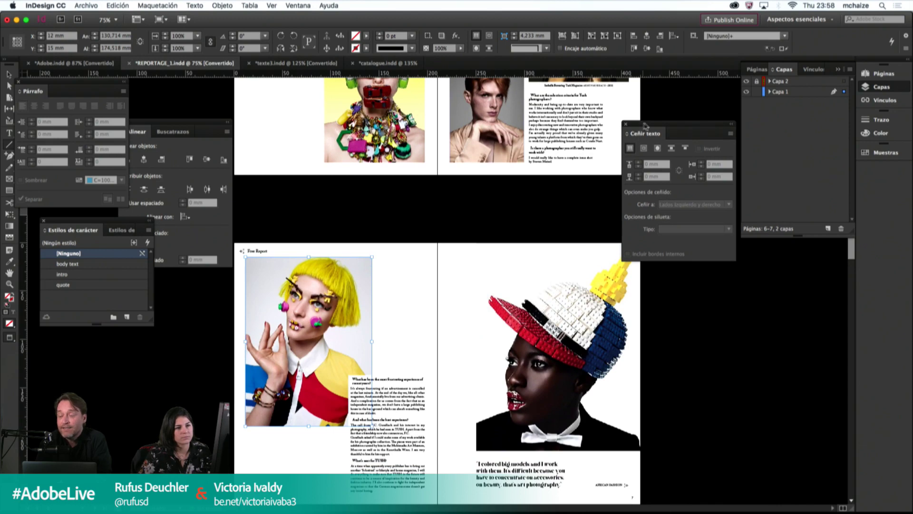
pyautogui.moveTo(642, 123); pyautogui.dragTo(699, 98)
pyautogui.moveTo(642, 247)
pyautogui.mouseDown()
pyautogui.moveTo(595, 419)
pyautogui.moveTo(456, 497)
pyautogui.moveTo(438, 446)
pyautogui.mouseUp()
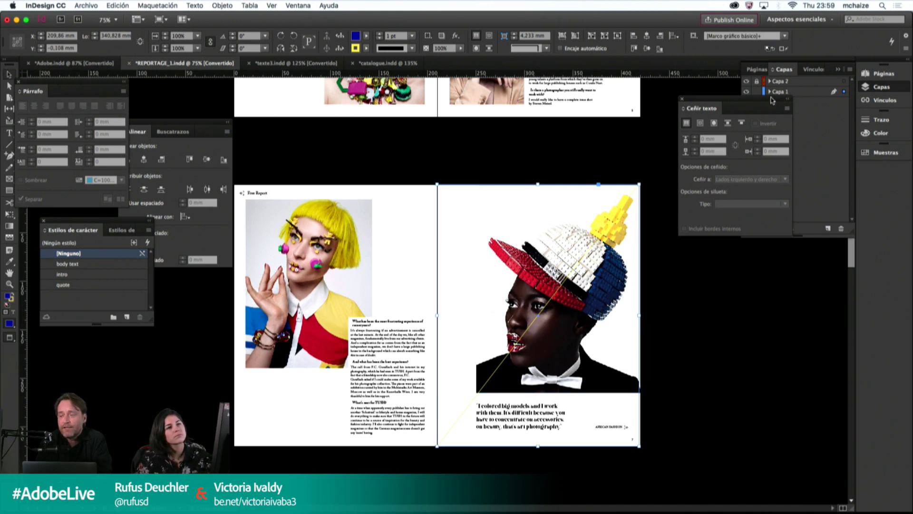
# Step: Unlock layer Capa 2 and move page 7's diagonal line onto it
pyautogui.moveTo(772, 100); pyautogui.dragTo(786, 162)
pyautogui.click(758, 82)
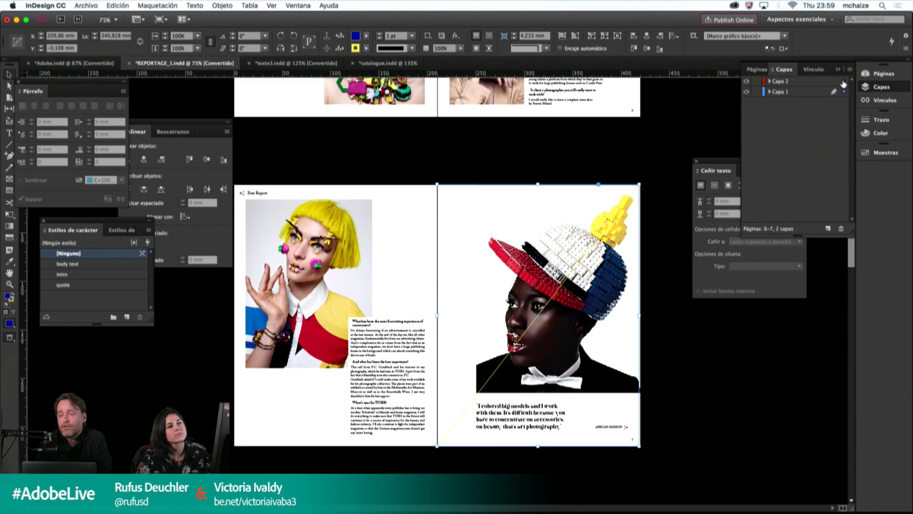
pyautogui.moveTo(843, 84); pyautogui.dragTo(844, 82)
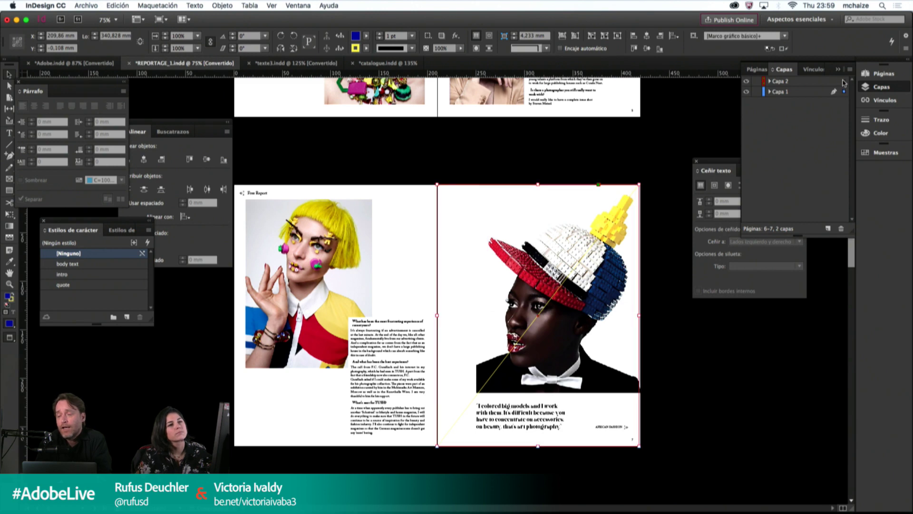
pyautogui.click(590, 170)
# Step: Review the spreads from pages 6–7 to 14–15 in full-screen presentation with the composition lines displayed
pyautogui.scroll(5, 523, 413)
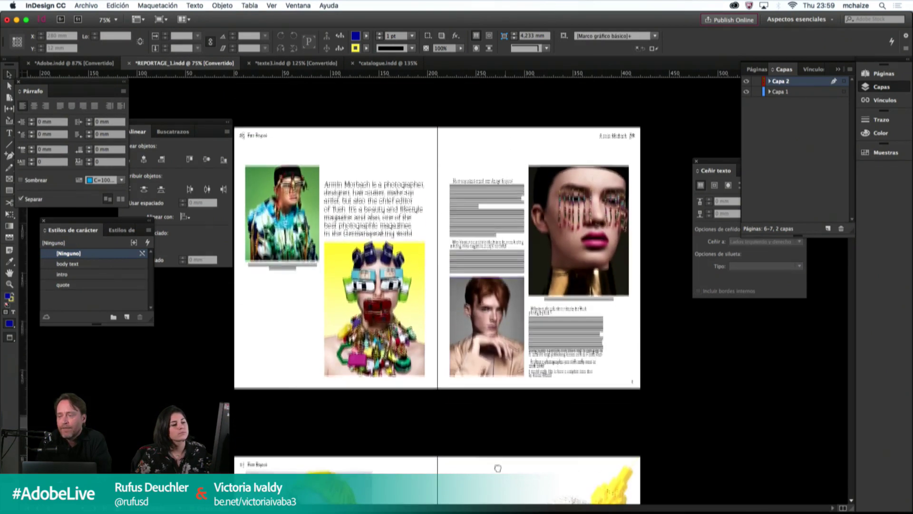
pyautogui.scroll(6, 551, 257)
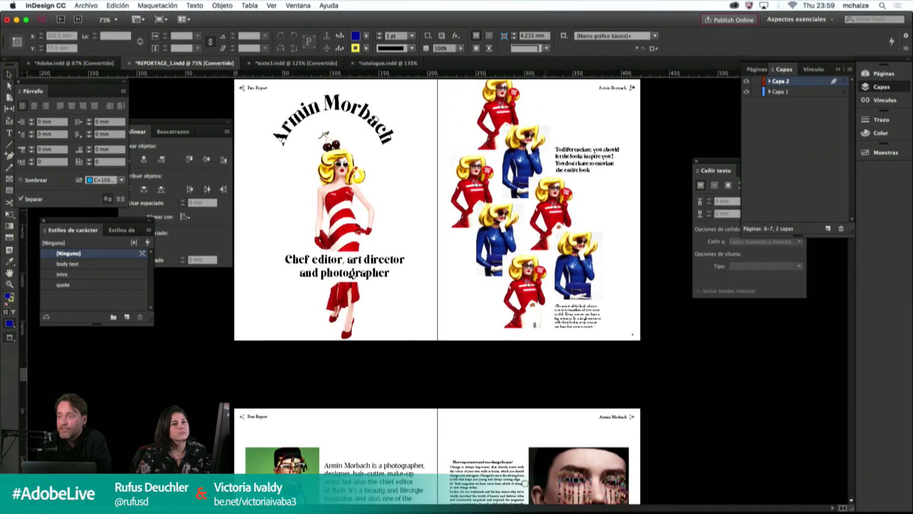
pyautogui.scroll(-3, 546, 409)
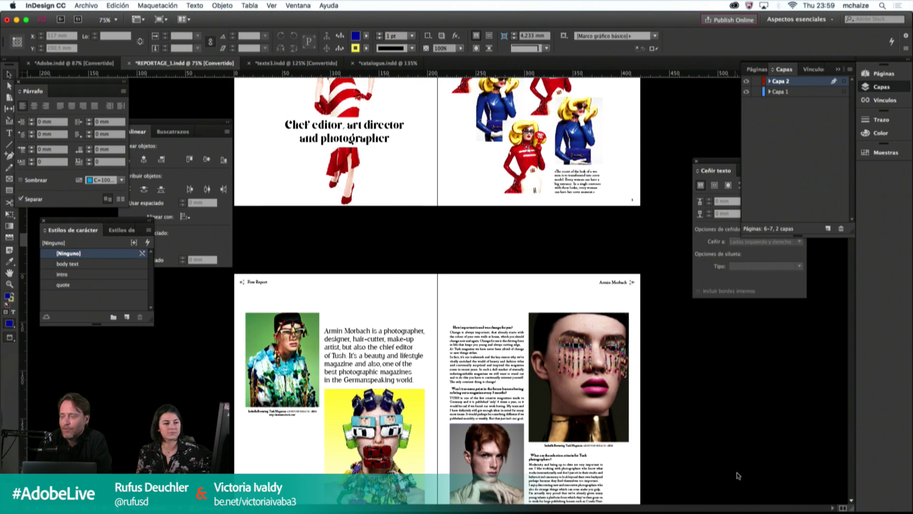
pyautogui.scroll(-10, 690, 471)
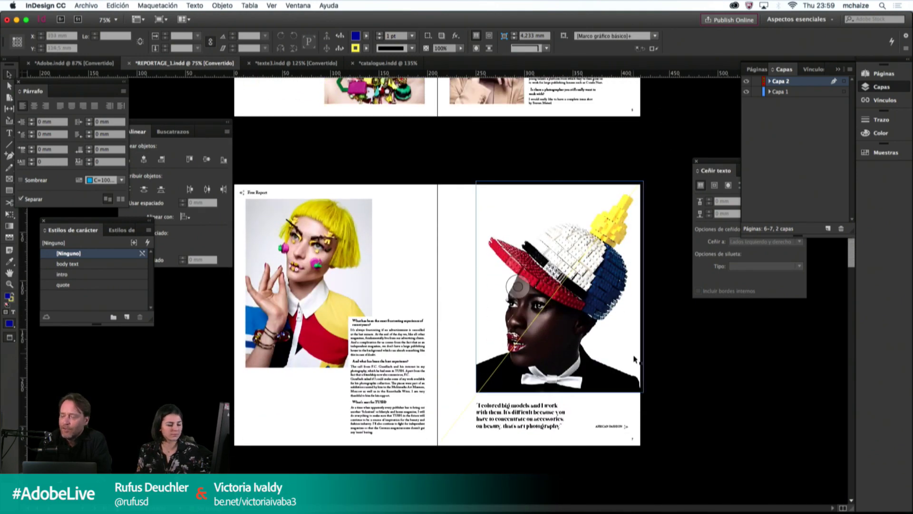
pyautogui.hotkey('shift', 'w')
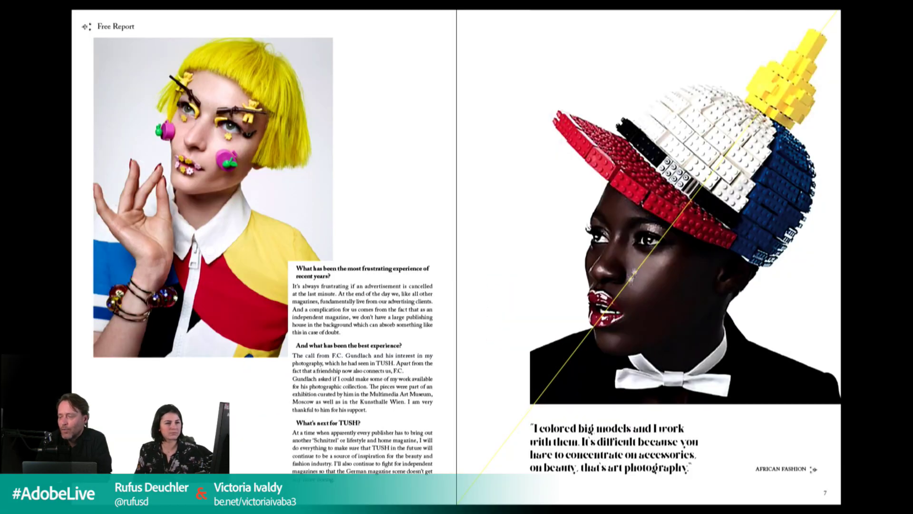
pyautogui.press('Right')
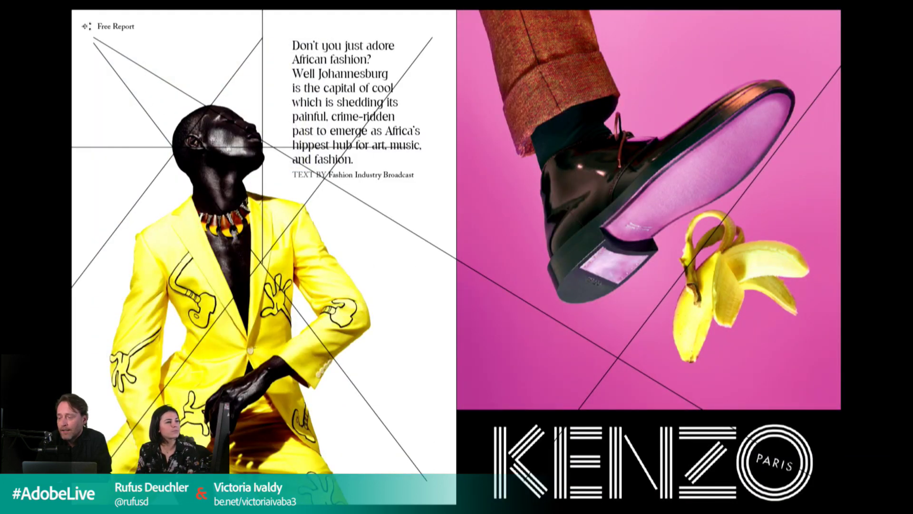
pyautogui.press('Right')
pyautogui.press('Right')
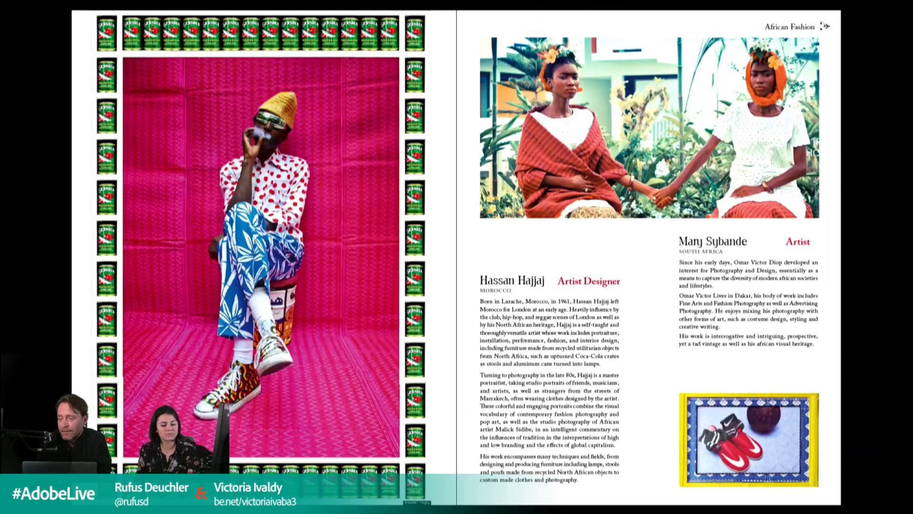
pyautogui.press('Left')
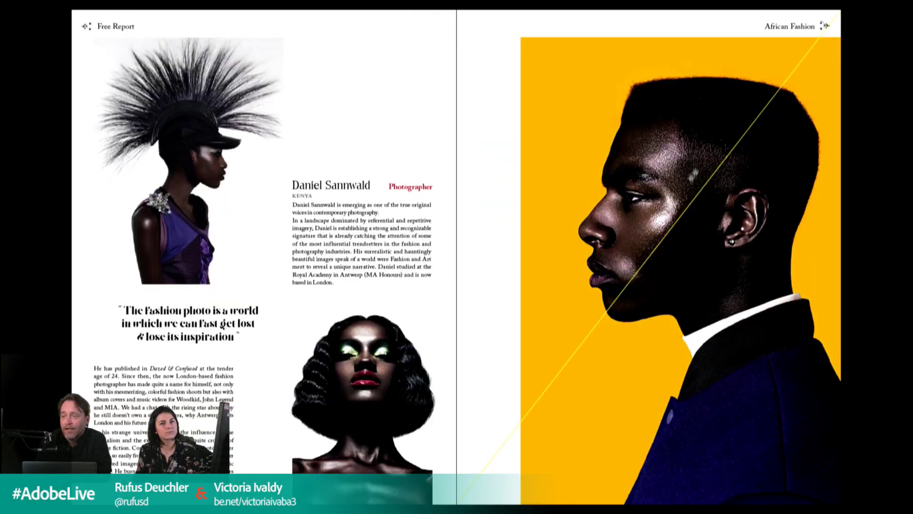
pyautogui.press('Right')
pyautogui.press('Right')
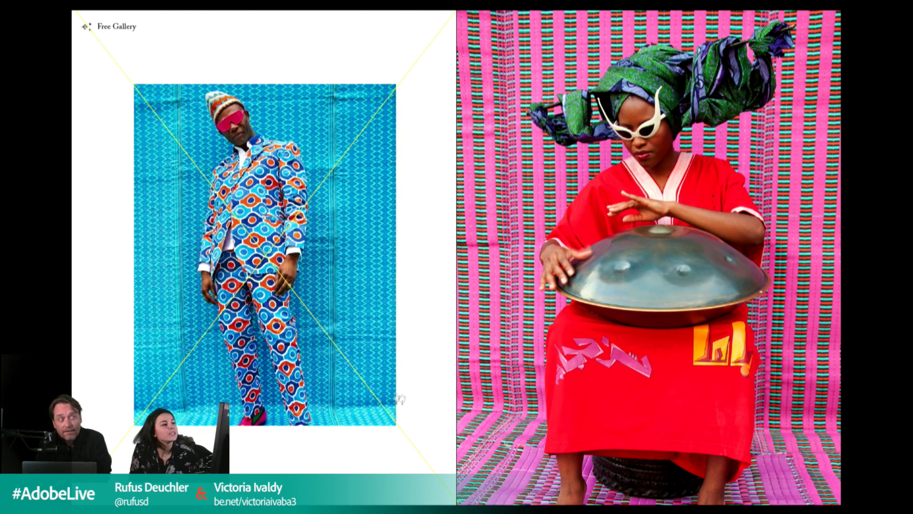
pyautogui.press('Escape')
# Step: Hide layer Capa 2 and examine pages 12–15 in full-screen presentation without the composition lines
pyautogui.click(747, 82)
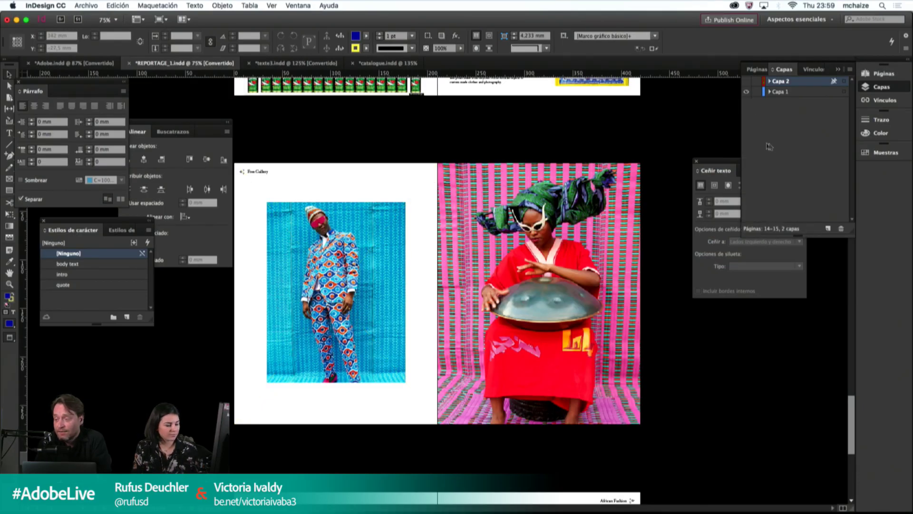
pyautogui.hotkey('shift', 'w')
pyautogui.press('Right')
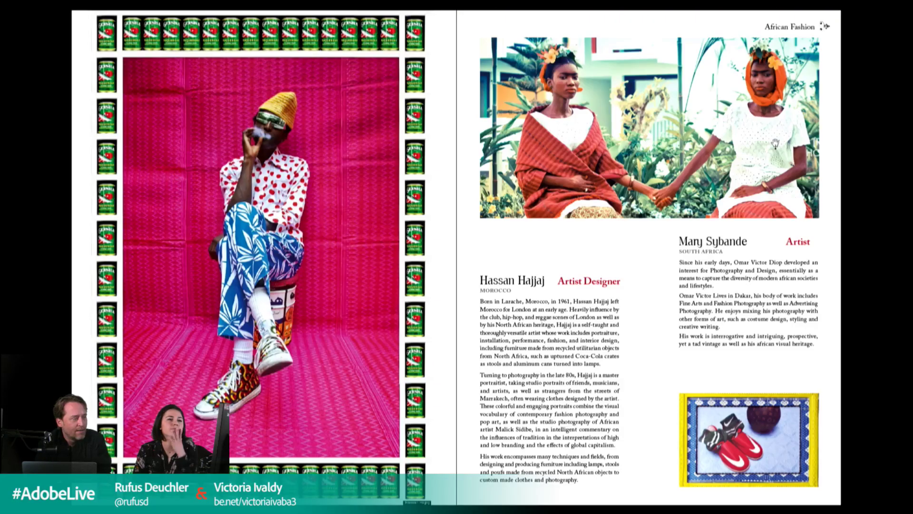
pyautogui.press('Right')
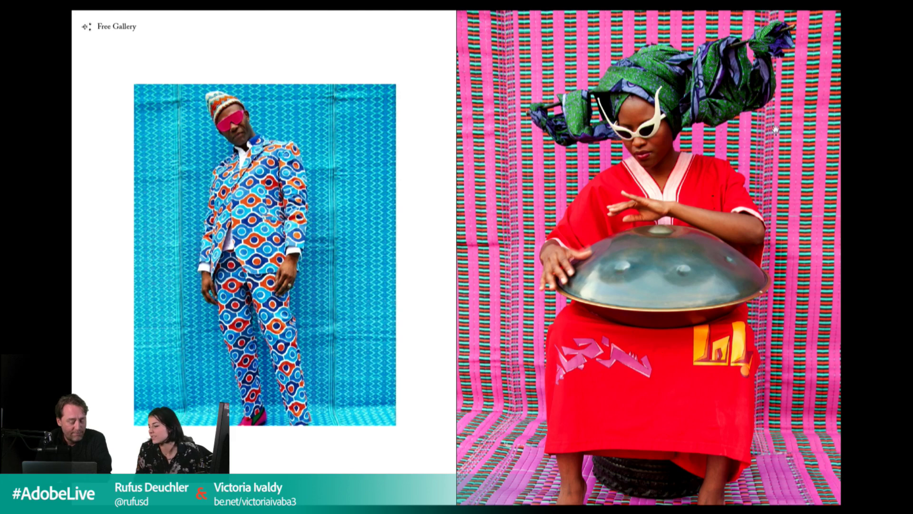
pyautogui.press('Escape')
# Step: Show layer Capa 2 again and compare how the diagonals cross the images on the spreads from page 6 to 15 in presentation mode
pyautogui.click(747, 82)
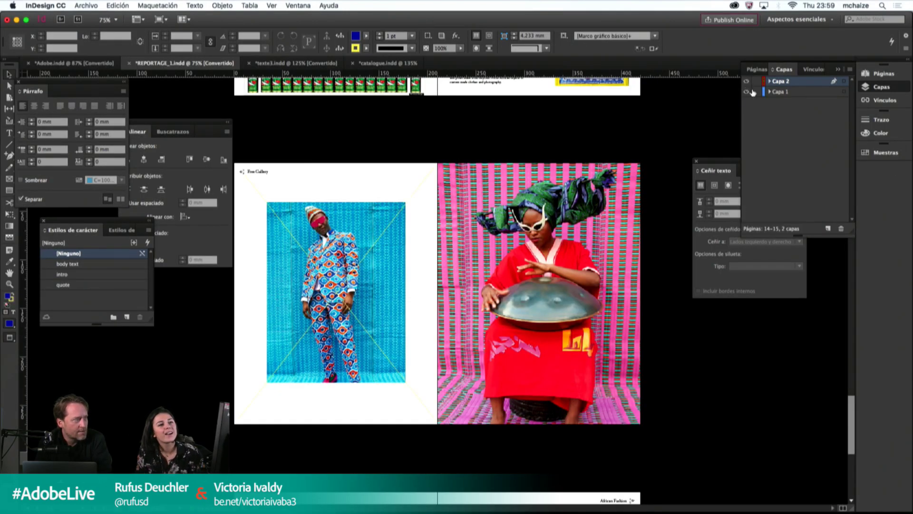
pyautogui.click(412, 201)
pyautogui.click(405, 206)
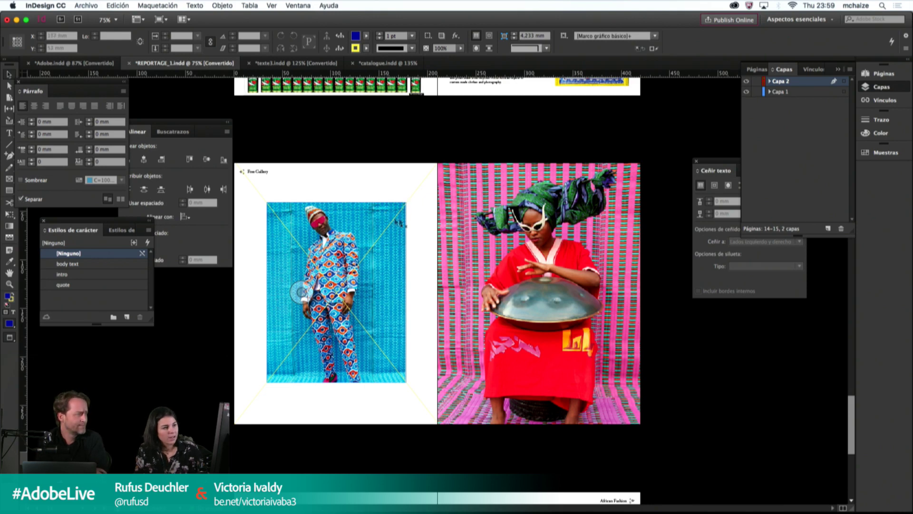
pyautogui.hotkey('shift', 'w')
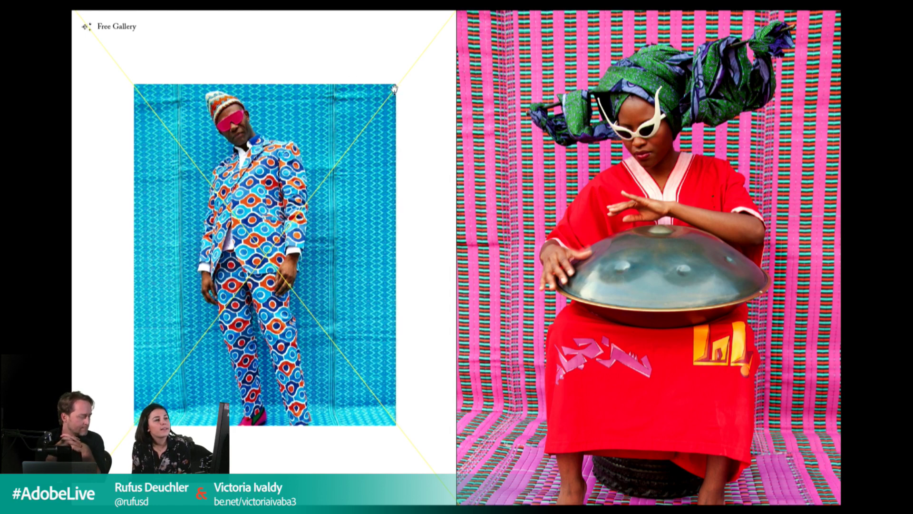
pyautogui.press('Right')
pyautogui.press('Right')
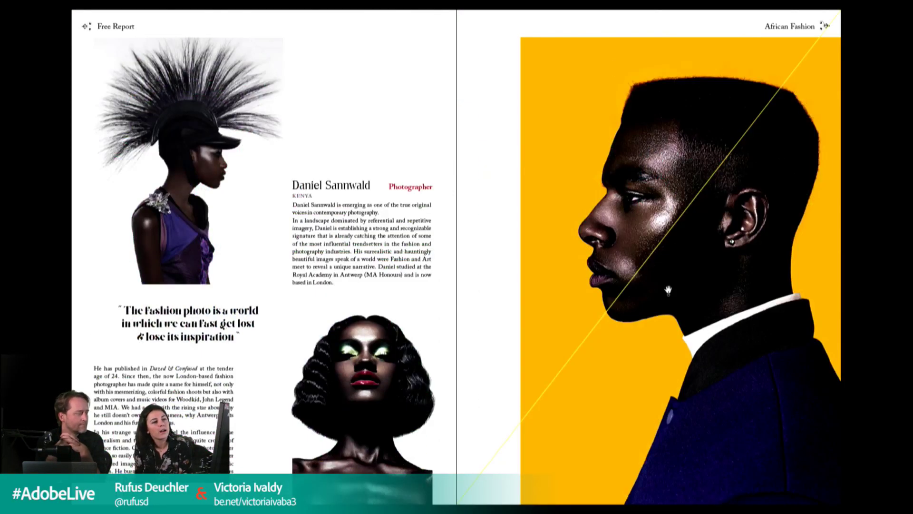
pyautogui.press('Right')
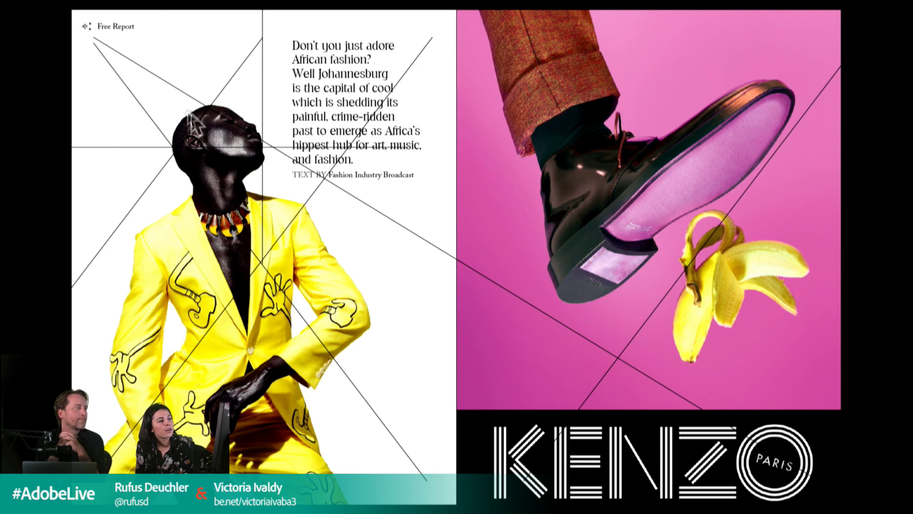
pyautogui.press('Right')
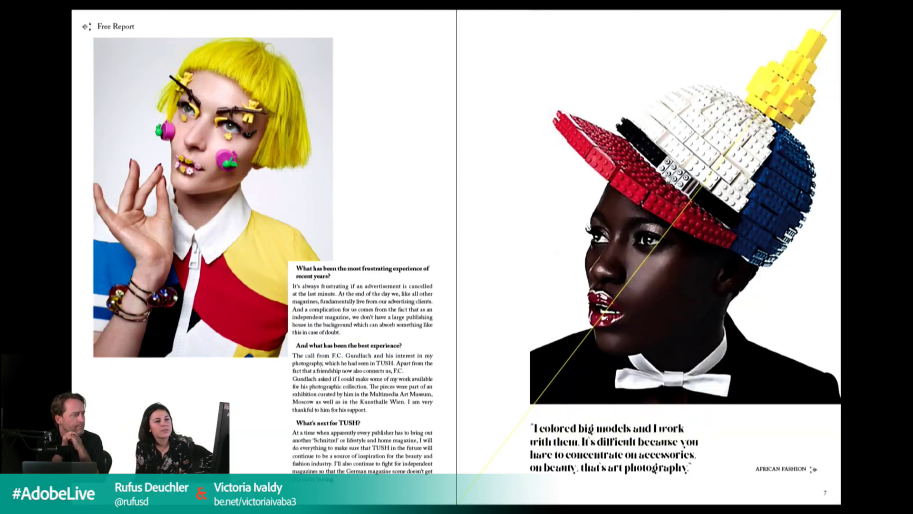
pyautogui.press('Left')
pyautogui.press('Right')
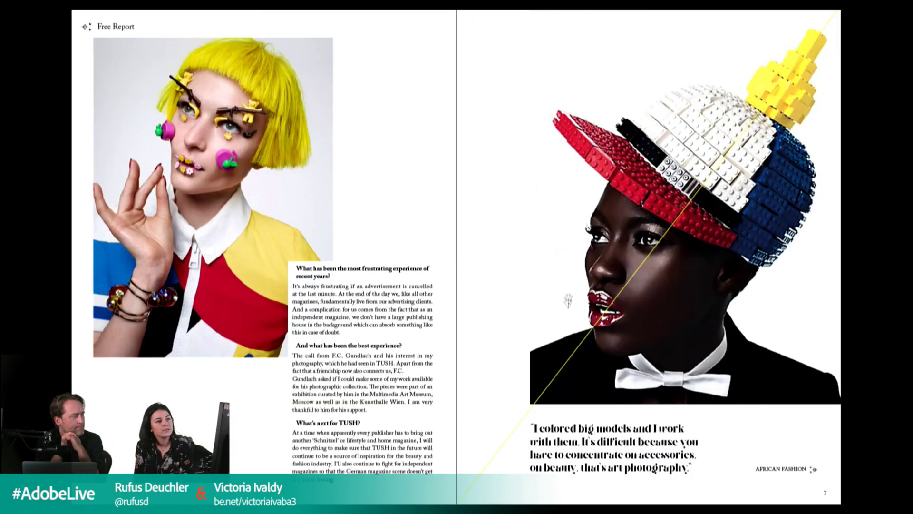
pyautogui.press('Left')
pyautogui.press('Left')
pyautogui.press('Right')
pyautogui.press('Right')
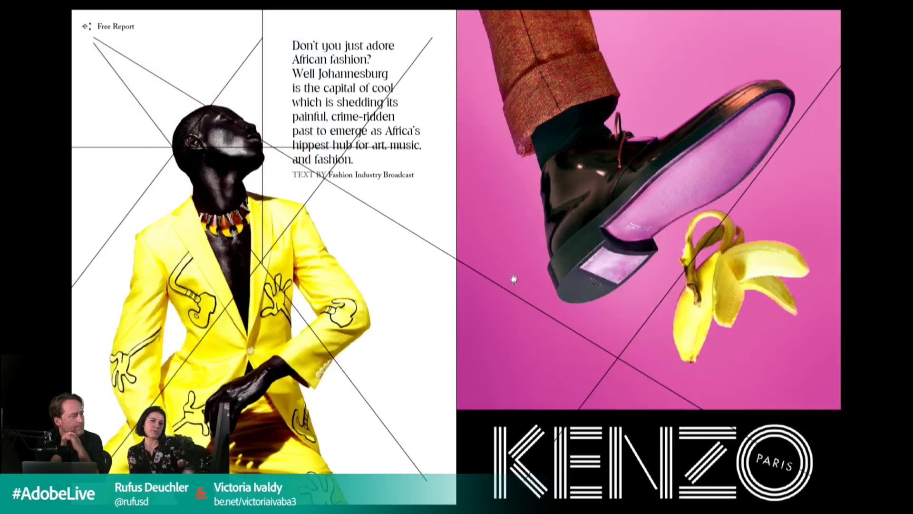
# Step: Exit the full-screen presentation on pages 8–9 and hide layer Capa 2
pyautogui.press('Escape')
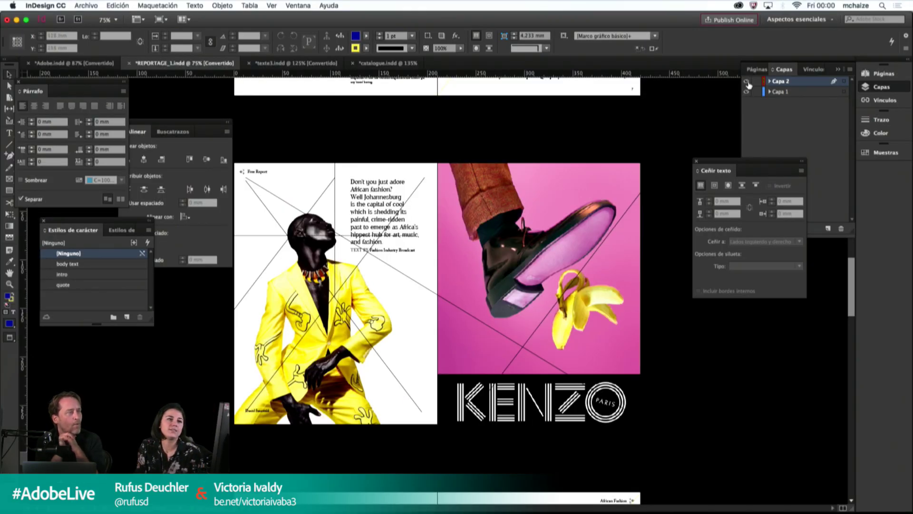
pyautogui.click(746, 82)
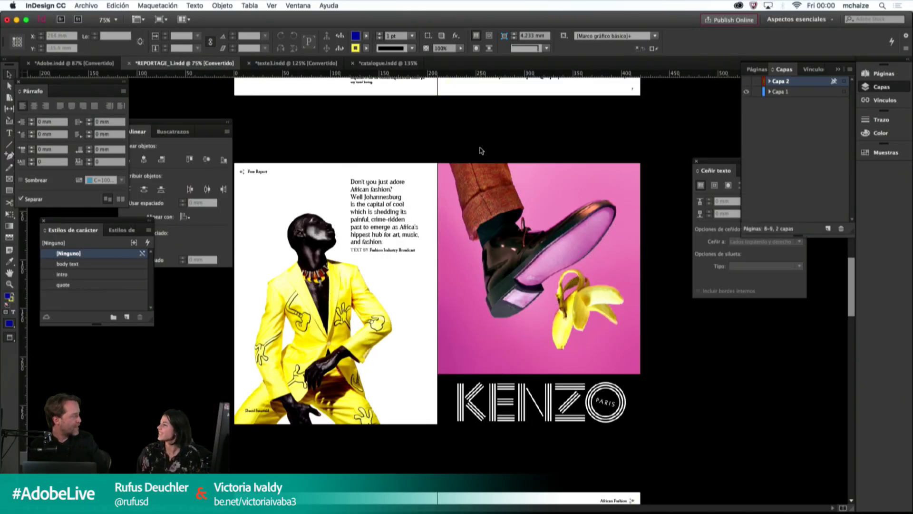